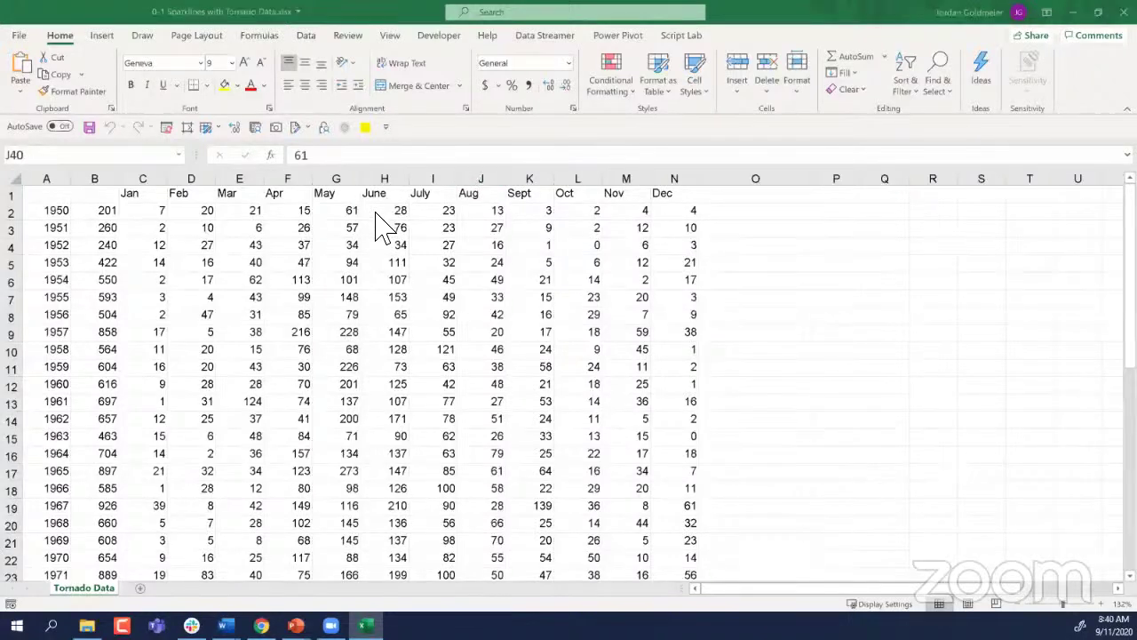
Step: Examine the year labels down column A from 1950 to 1970
click(170, 225)
key(Left)
key(Left)
key(Left)
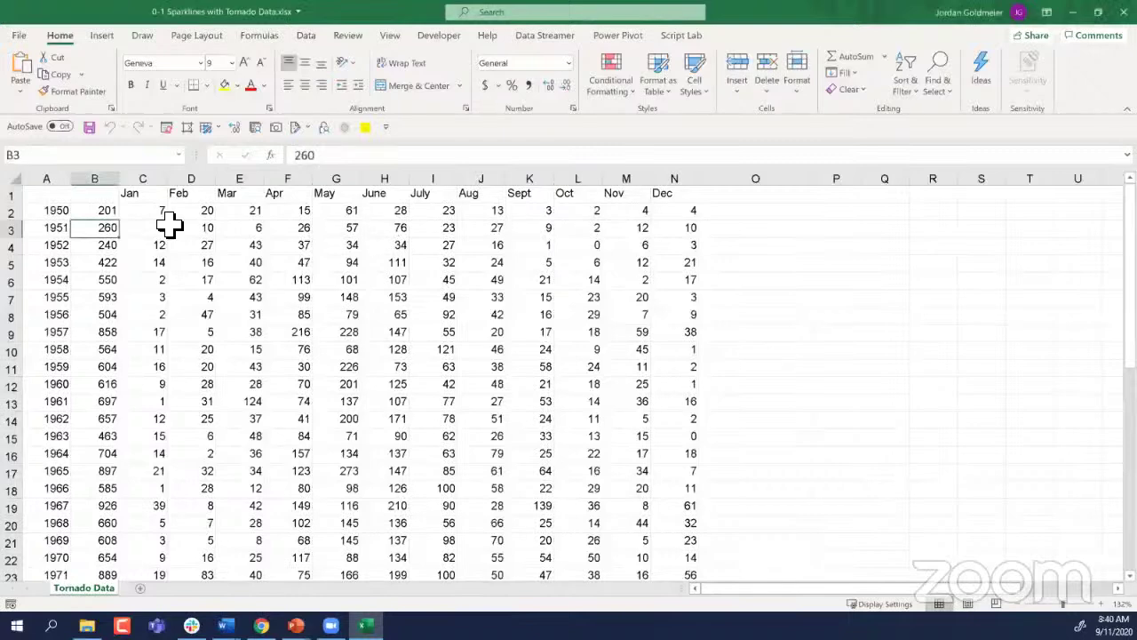
key(Up)
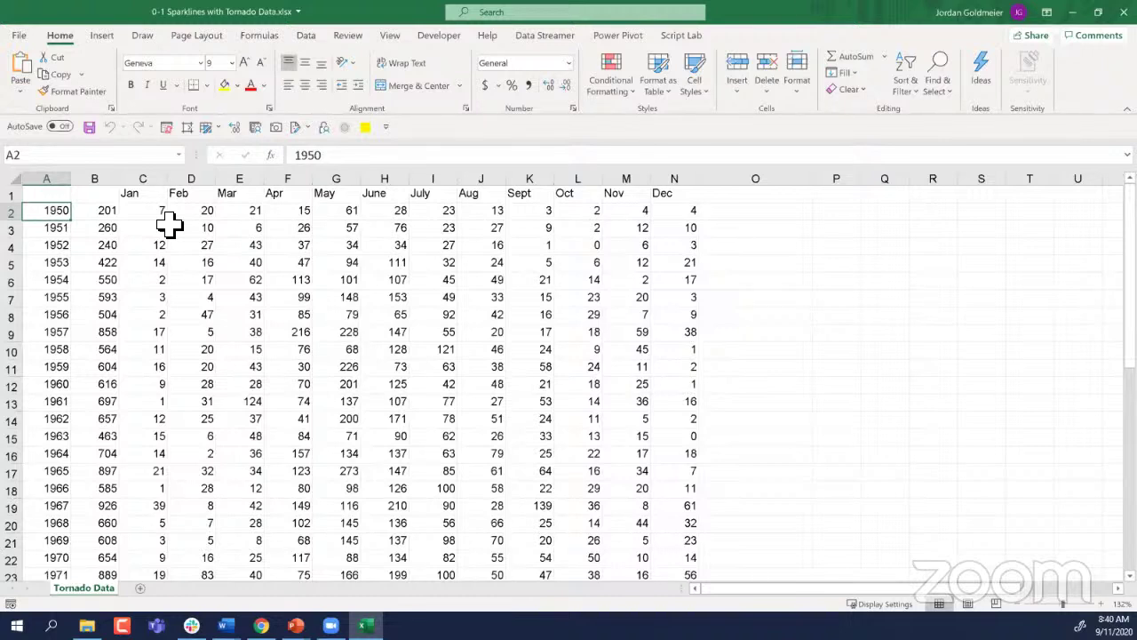
click(68, 229)
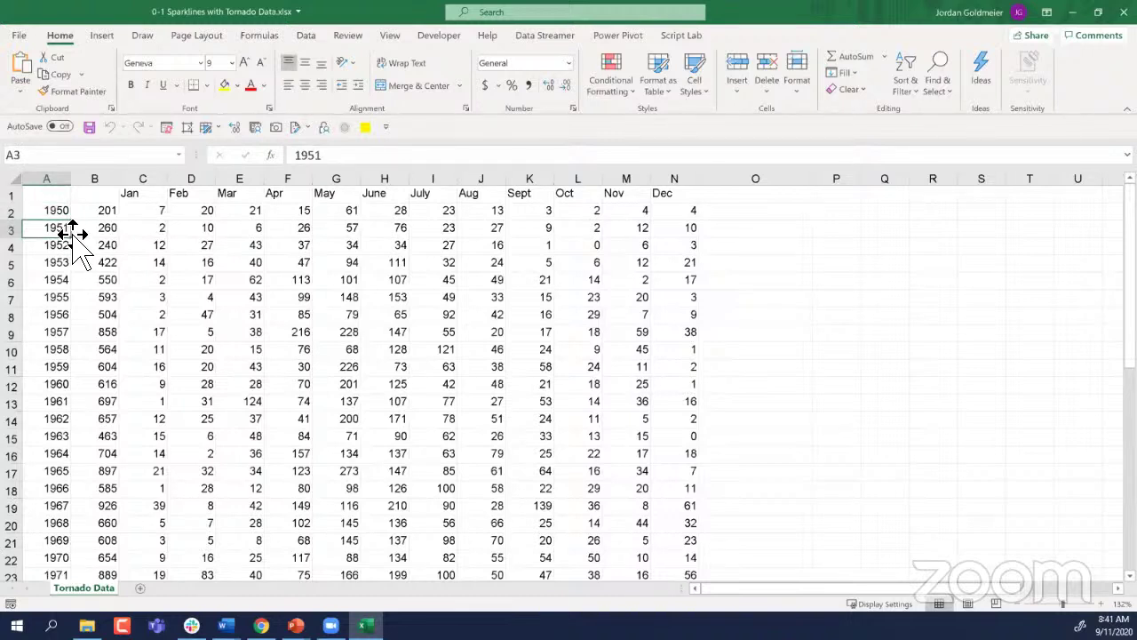
key(Down)
key(Down)
key(Down)
key(Down)
key(Down)
key(Down)
key(Down)
key(Down)
key(Down)
key(Down)
key(Down)
key(Down)
key(Down)
key(Down)
key(Down)
key(Down)
key(Down)
key(Down)
key(Down)
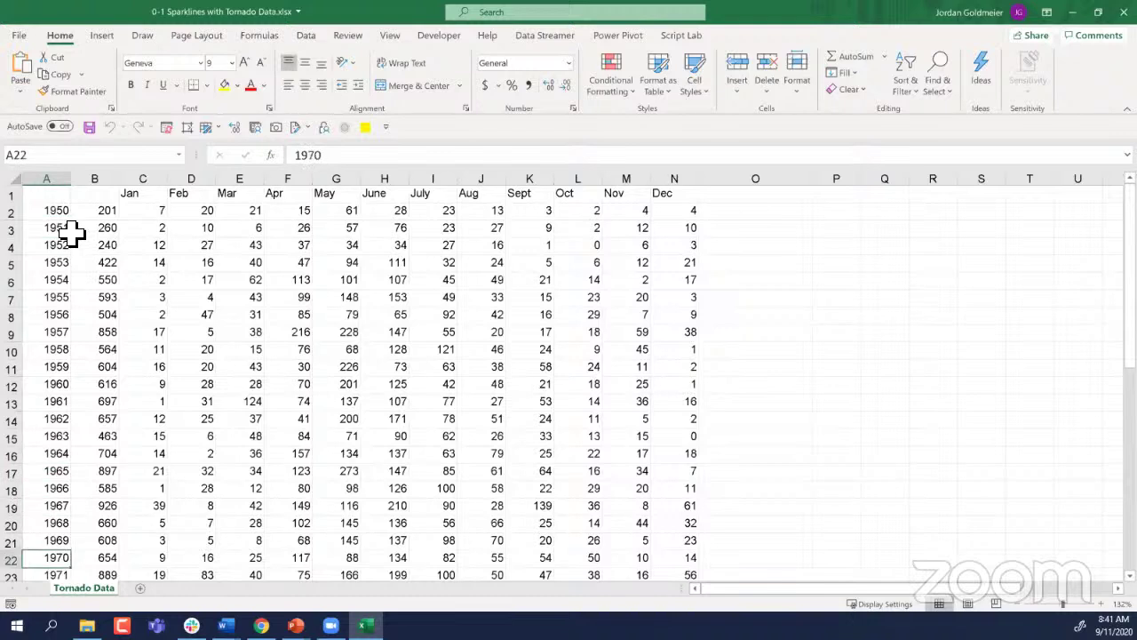
Step: Examine the yearly tornado totals in column B alongside the years
key(Right)
key(Up)
key(Up)
key(Up)
key(Up)
key(Up)
key(Up)
key(Up)
key(Up)
key(Up)
key(Up)
key(Up)
key(Up)
key(Up)
key(Up)
key(Up)
key(Up)
key(Up)
key(Up)
key(Up)
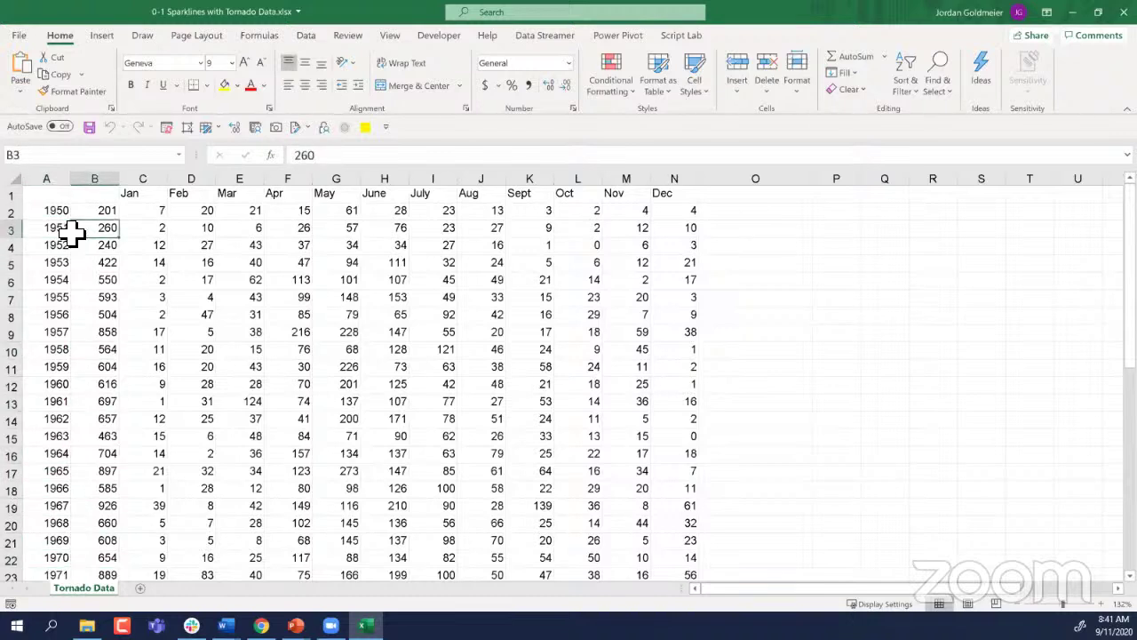
key(Down)
key(Down)
key(Down)
key(Down)
key(Down)
key(Down)
key(Down)
key(Down)
key(Down)
key(Down)
key(Down)
key(Down)
key(Down)
key(Down)
key(Down)
key(Down)
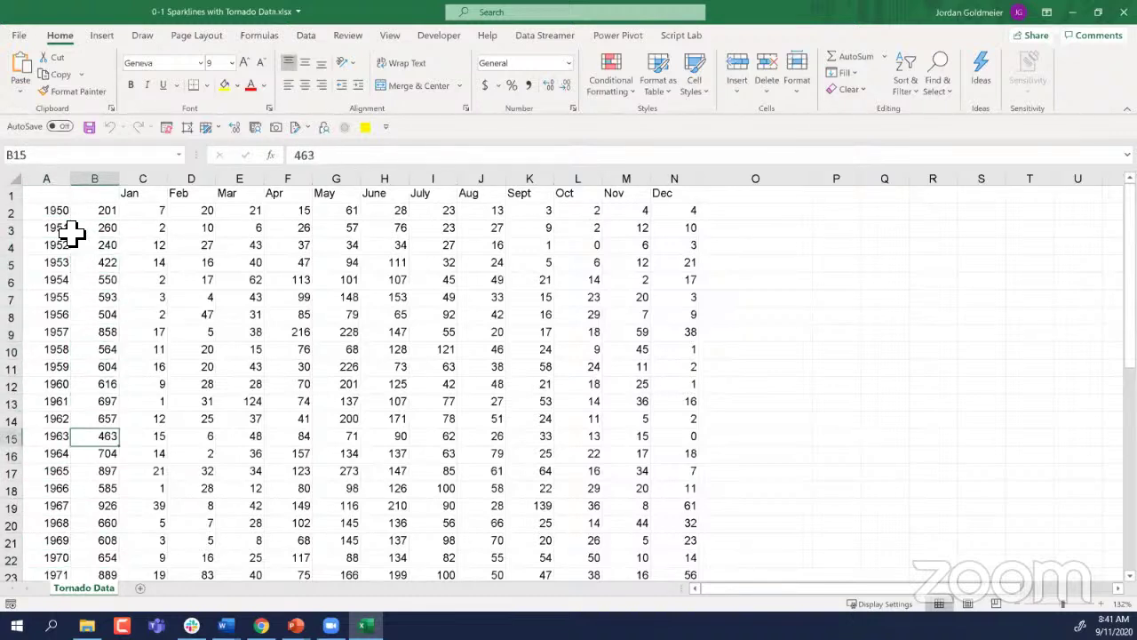
key(Up)
key(Up)
key(Up)
key(Up)
key(Up)
key(Up)
key(Up)
key(Up)
key(Up)
key(Up)
key(Up)
key(Up)
key(Up)
key(Up)
key(Up)
key(Up)
key(Up)
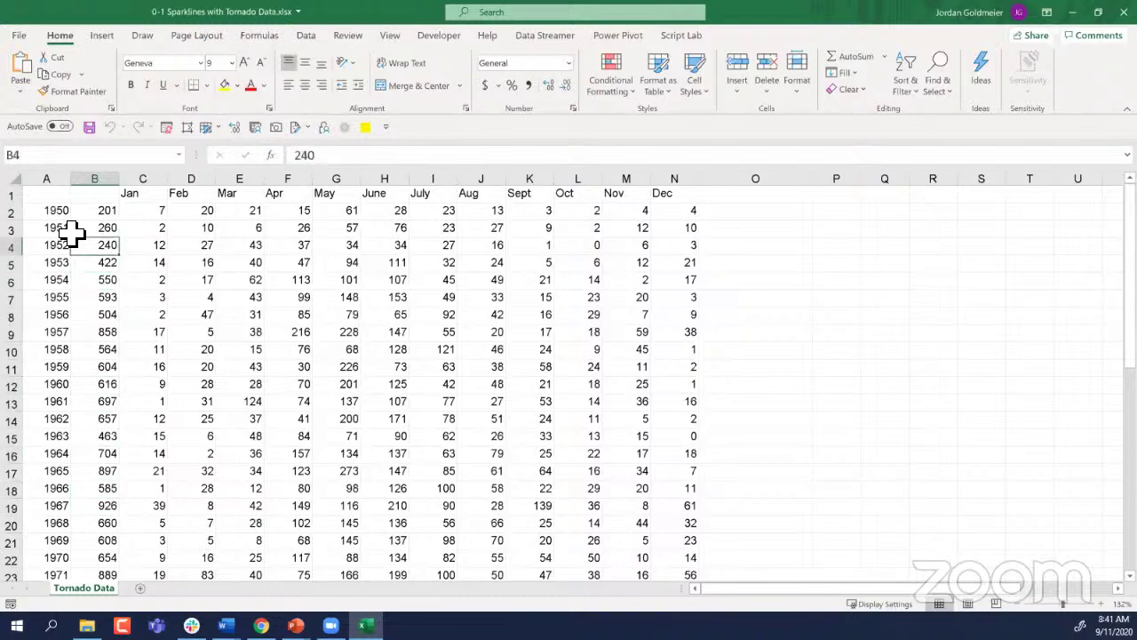
Step: Select the 1950 monthly values from January to December (C2:N2) and check their sum against the yearly total
key(Right)
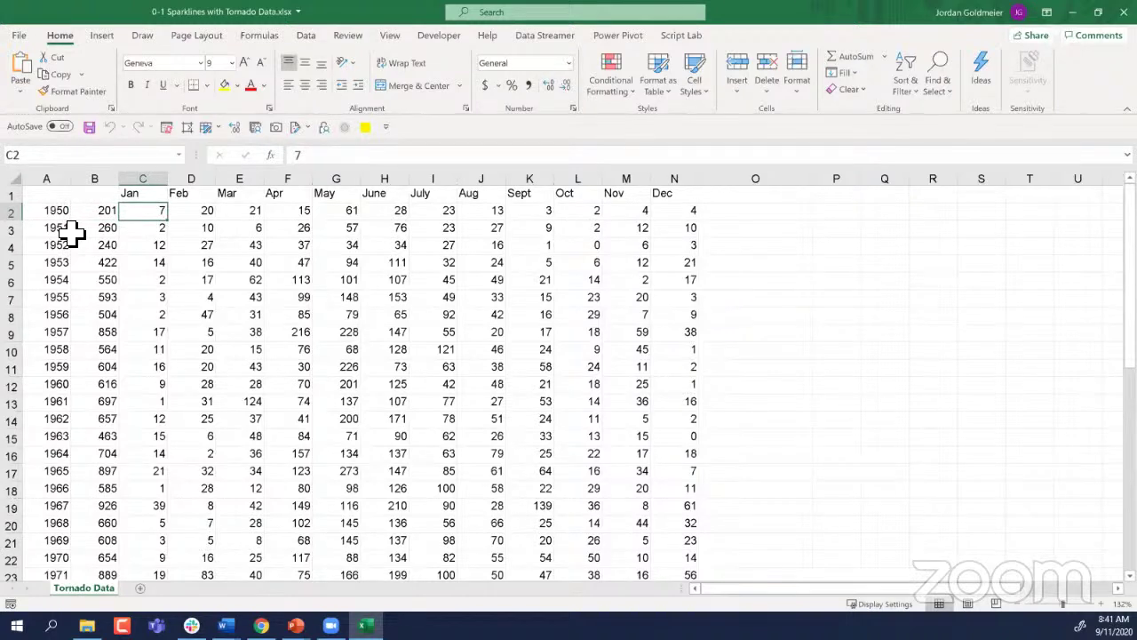
key(shift+Right)
key(shift+Right)
key(shift+Right)
key(shift+Right)
key(shift+Right)
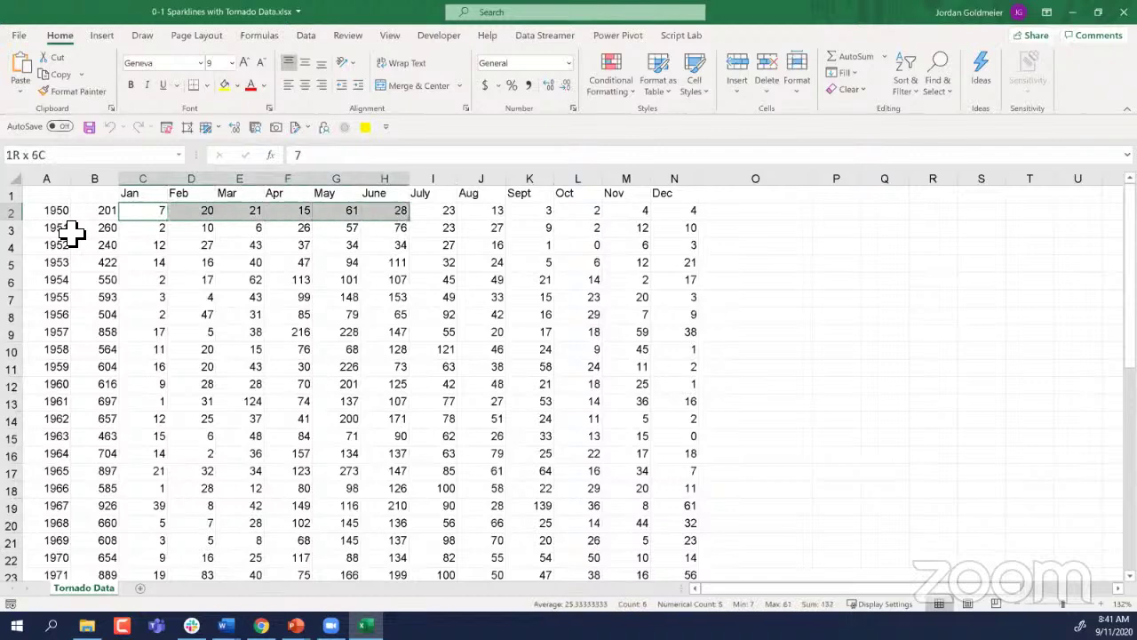
key(shift+Right)
key(shift+Right)
key(shift+Right)
key(shift+Right)
key(shift+Right)
key(shift+Right)
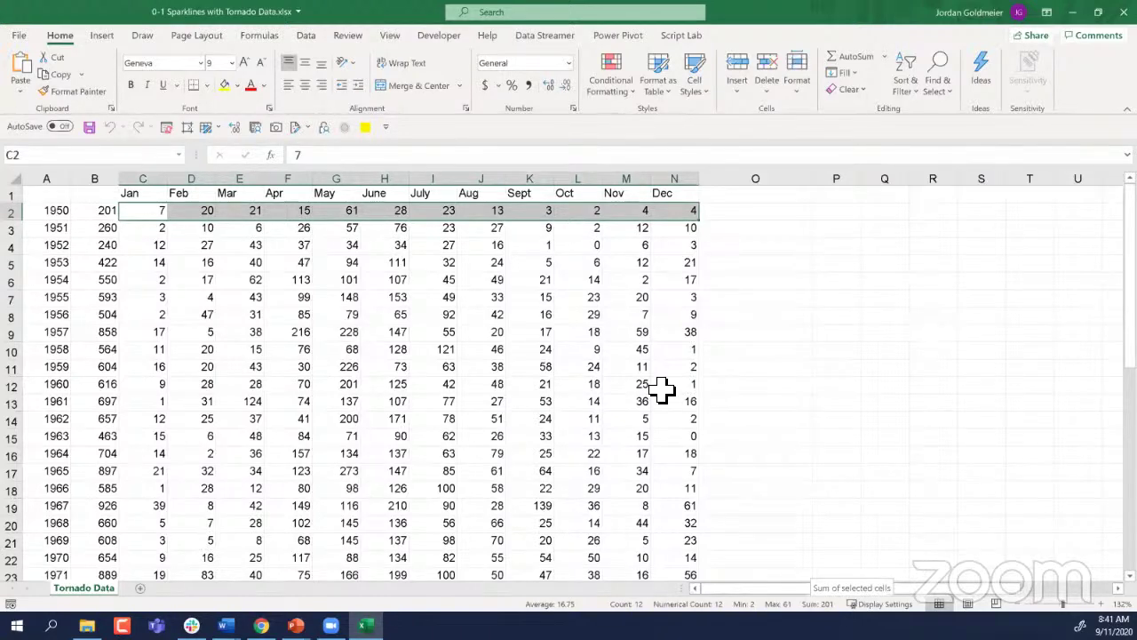
click(597, 353)
Step: Insert a column sparkline in cell O2 based on the 1950 monthly data in C2:N2
click(753, 214)
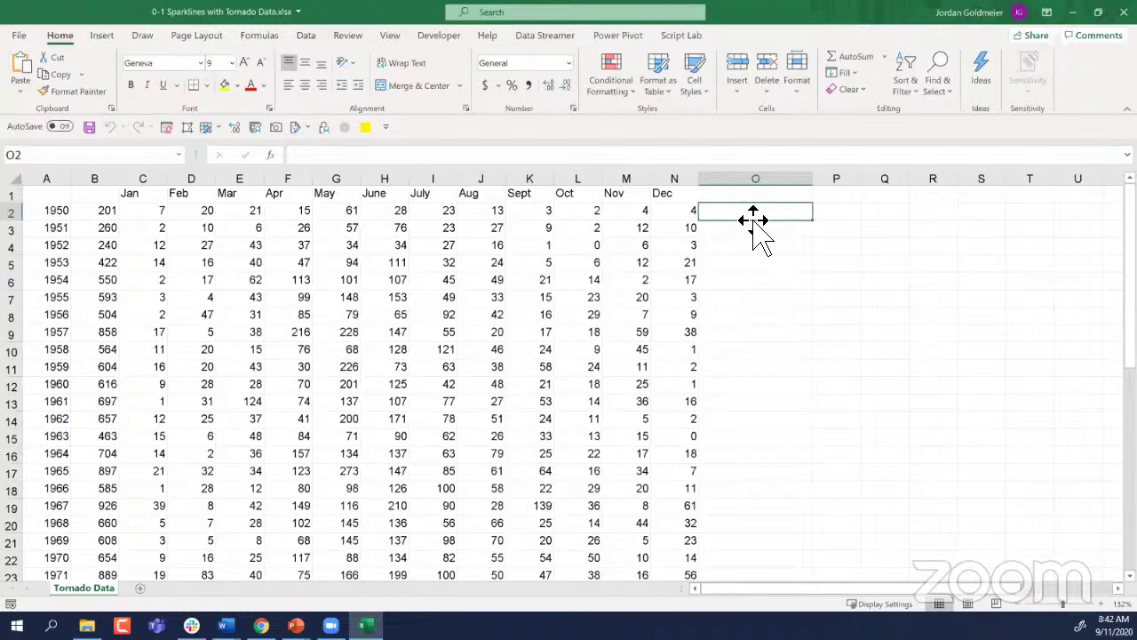
click(101, 39)
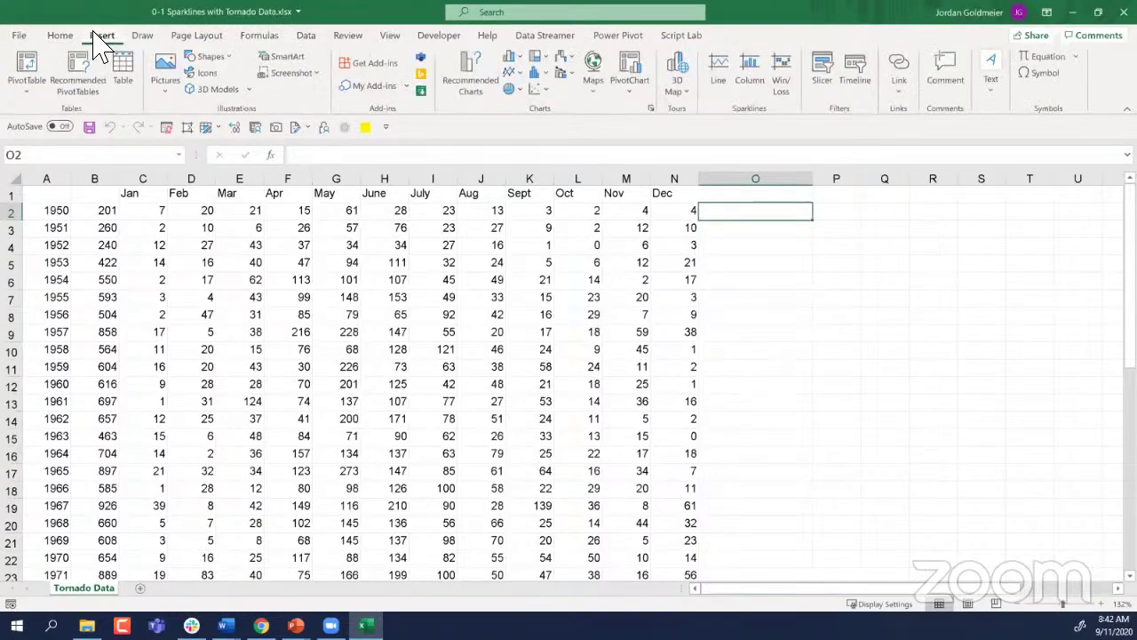
click(757, 87)
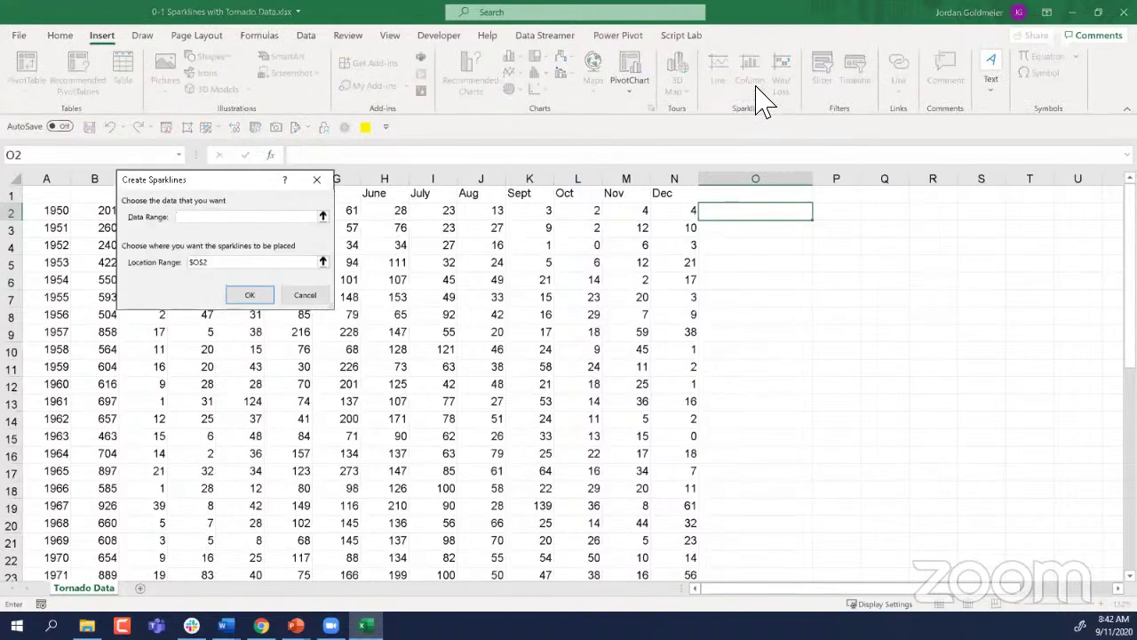
drag(216, 179, 213, 308)
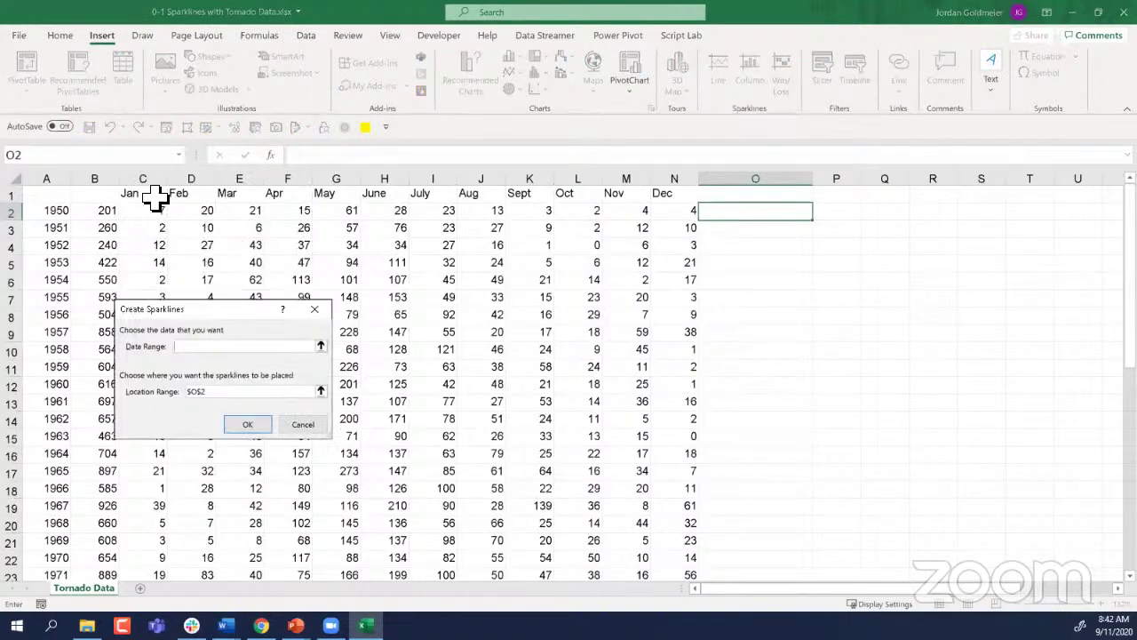
drag(153, 213, 687, 209)
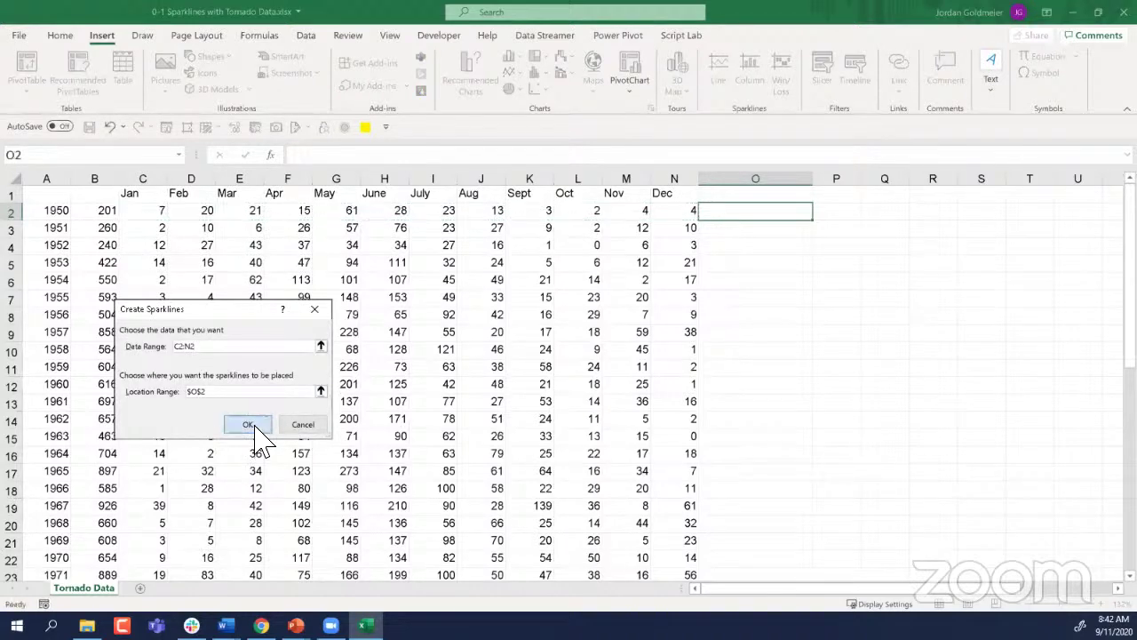
click(249, 424)
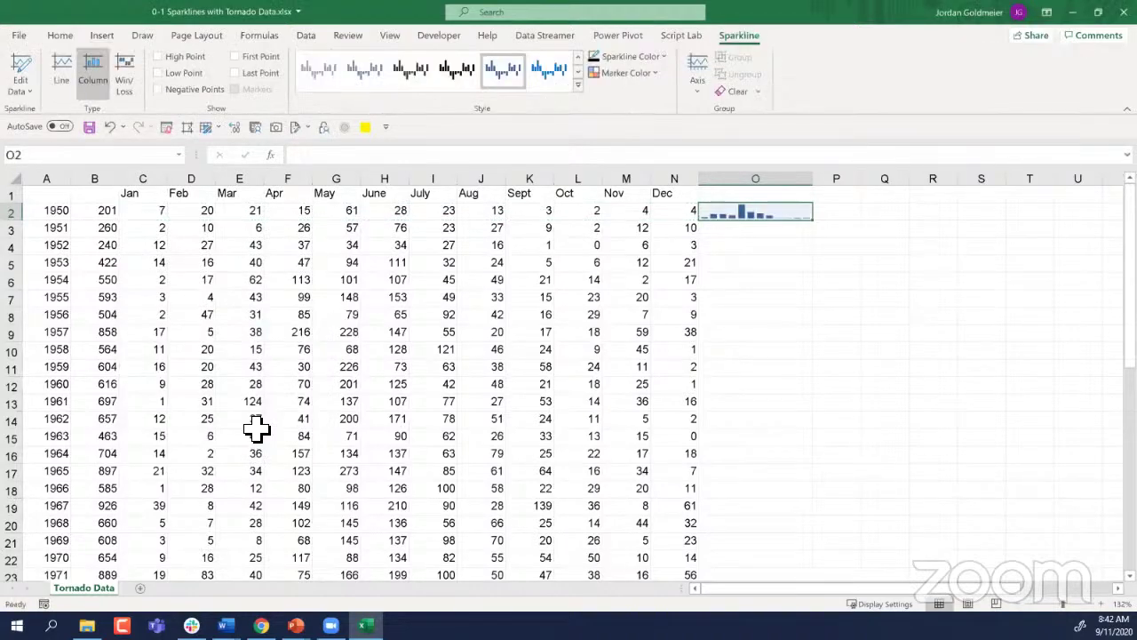
Step: Fill the sparkline from O2 down to O46 to cover every year through 1994, and review the column
click(706, 283)
click(765, 213)
drag(816, 225, 794, 538)
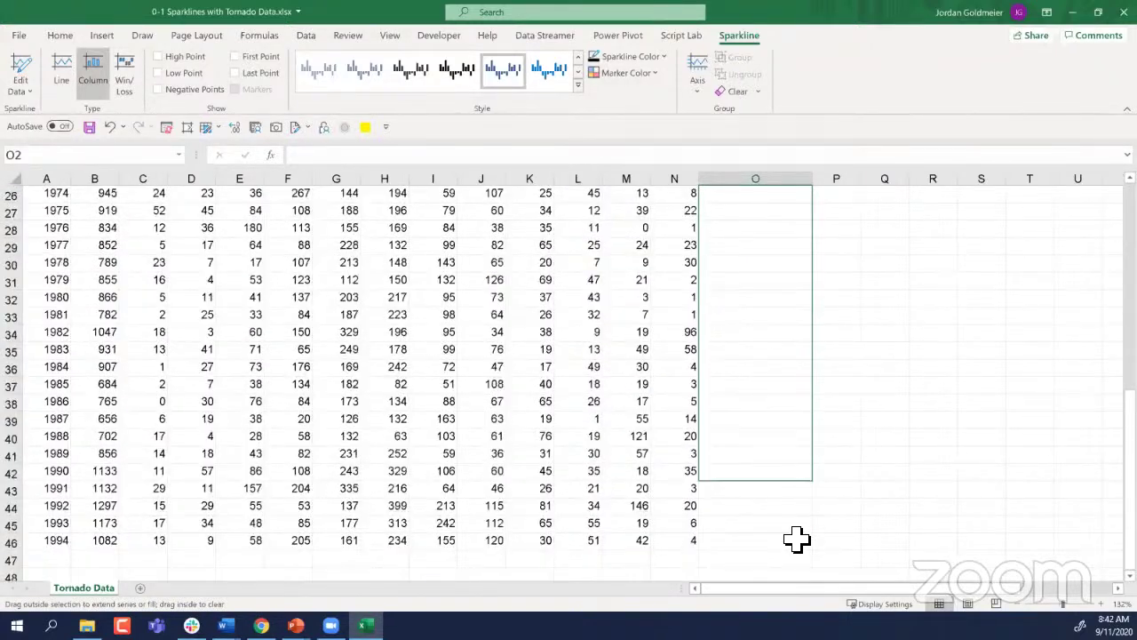
click(786, 337)
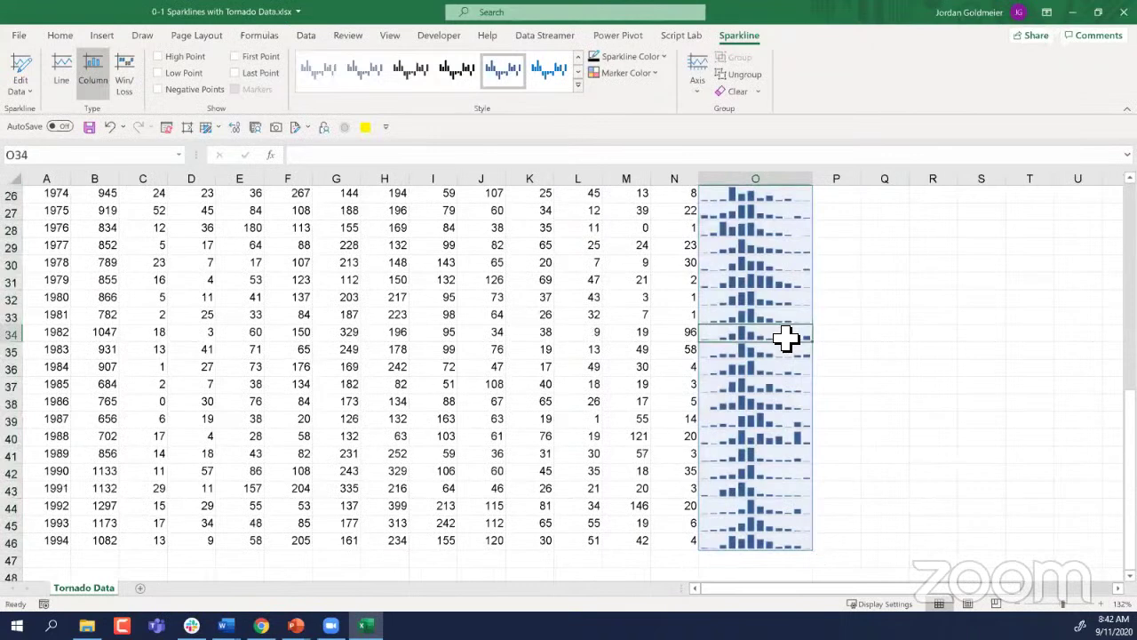
scroll(785, 338, up, 8)
click(729, 300)
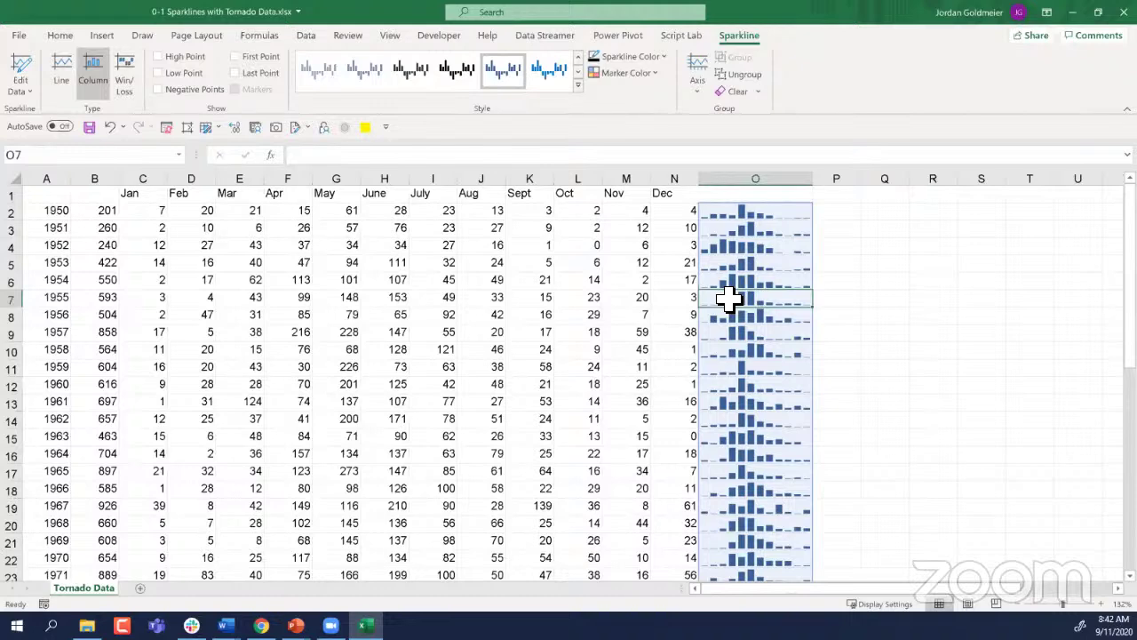
click(977, 307)
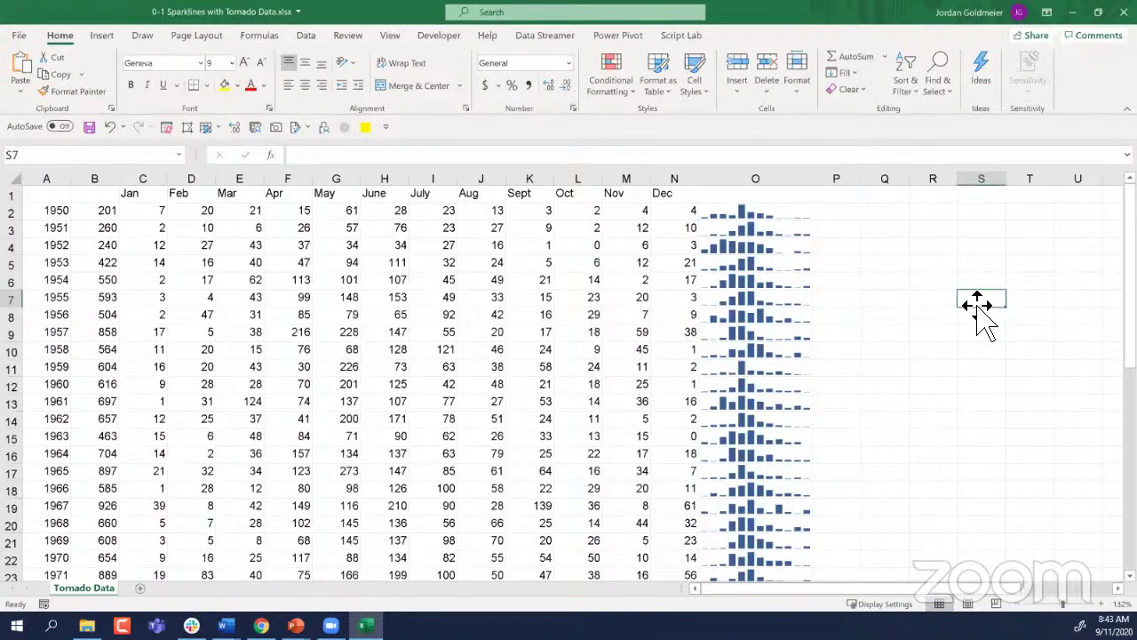
Step: Fill the April 1952 cell (F4) with yellow and undo the fill
click(296, 247)
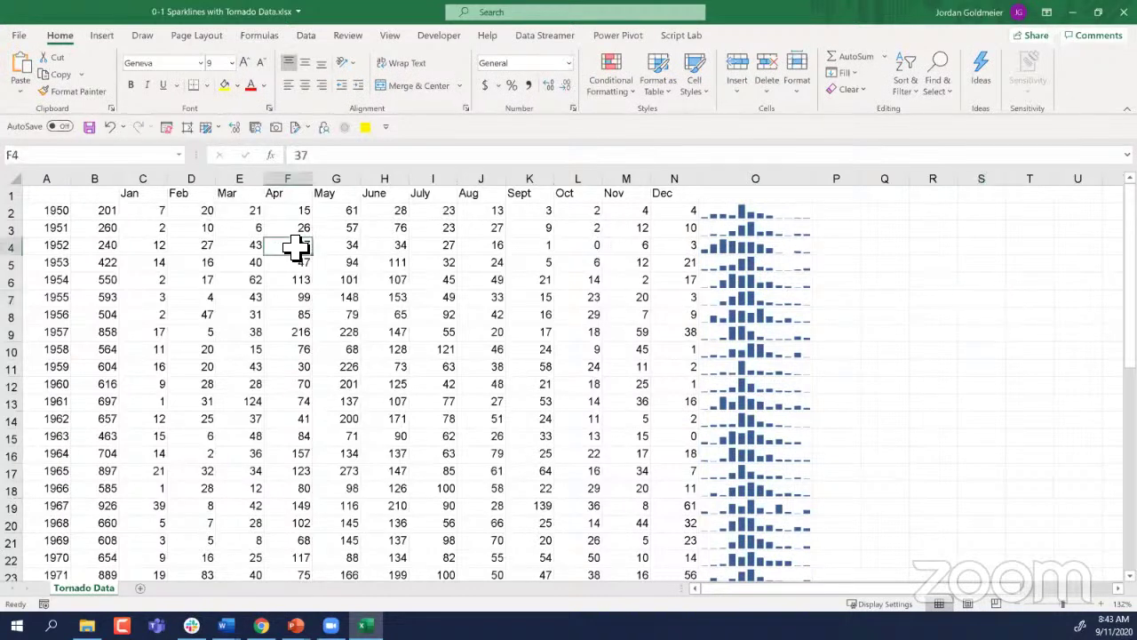
click(224, 86)
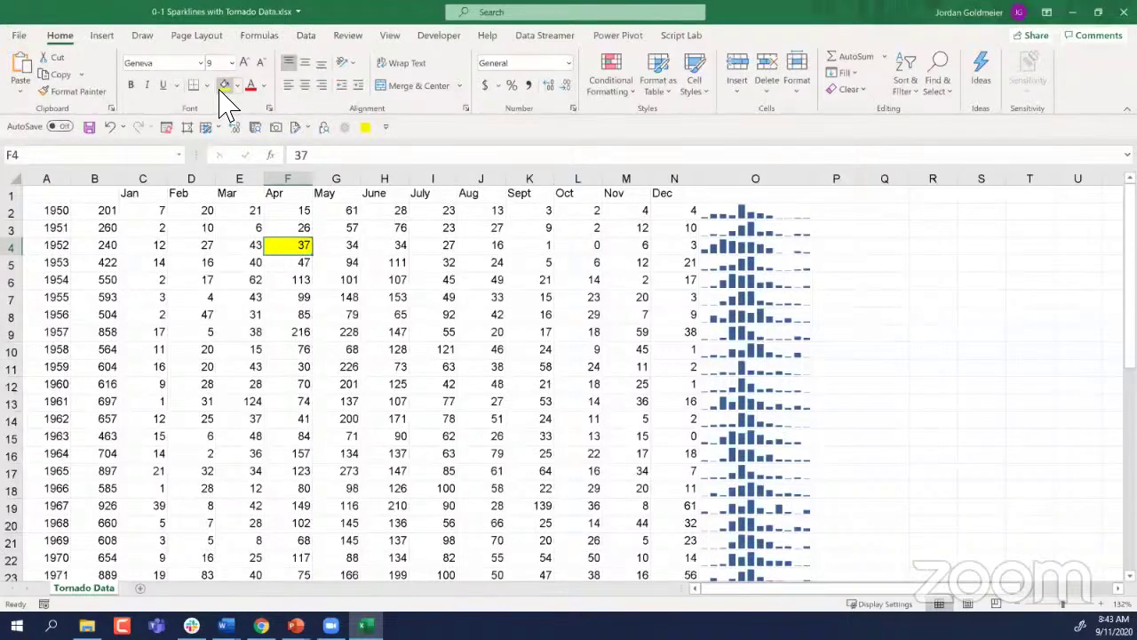
key(ctrl+z)
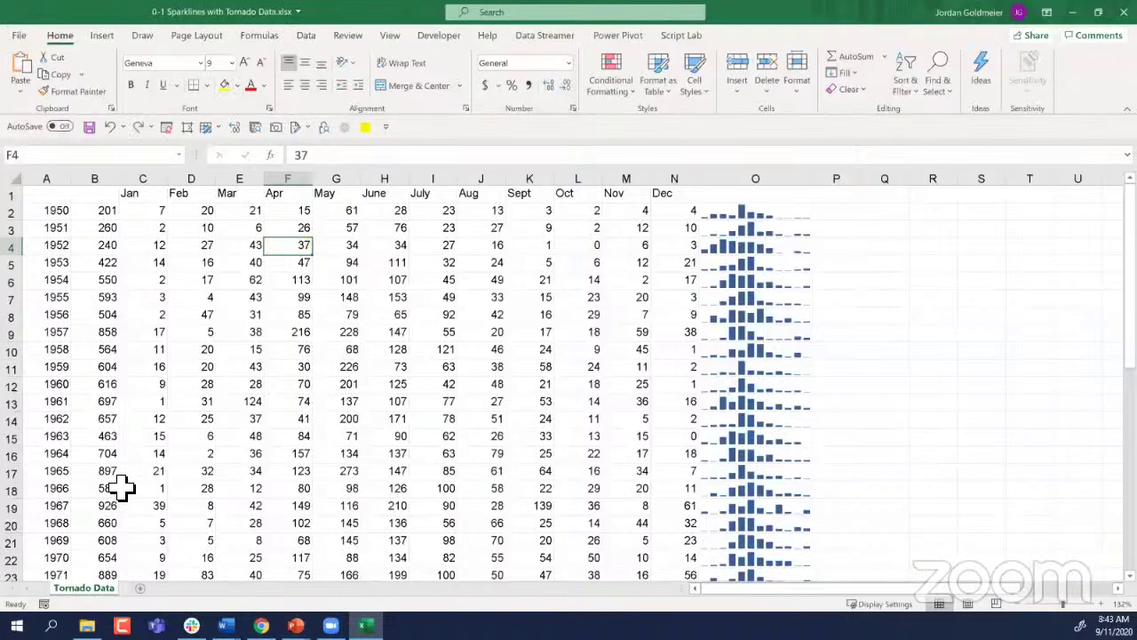
Step: Apply a gray sparkline style to the whole sparkline group in column O
click(755, 262)
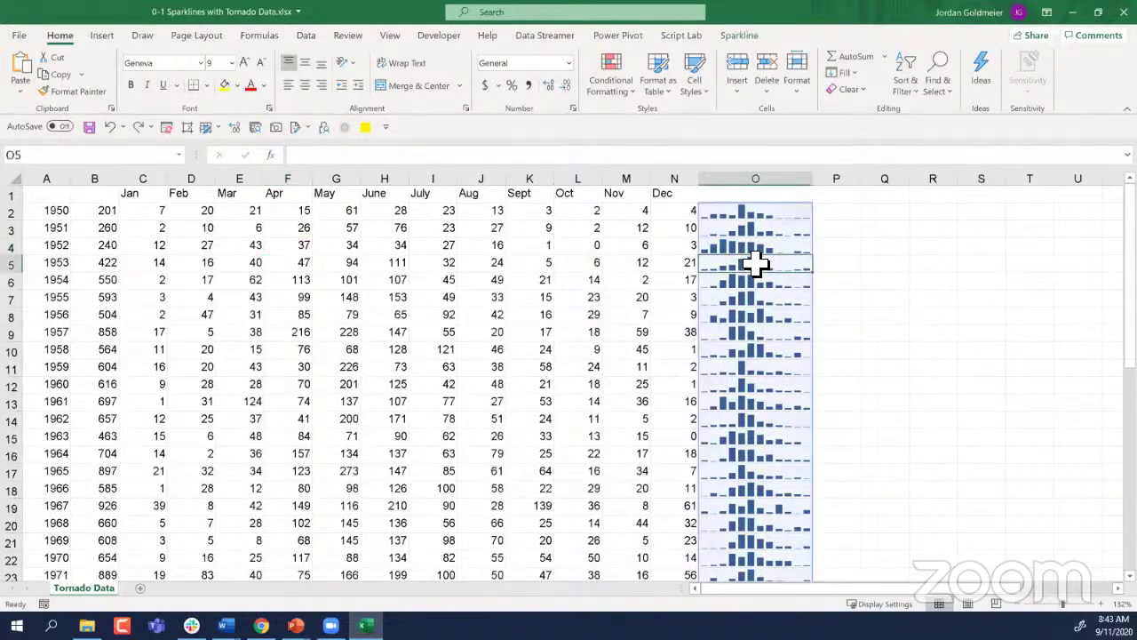
click(759, 38)
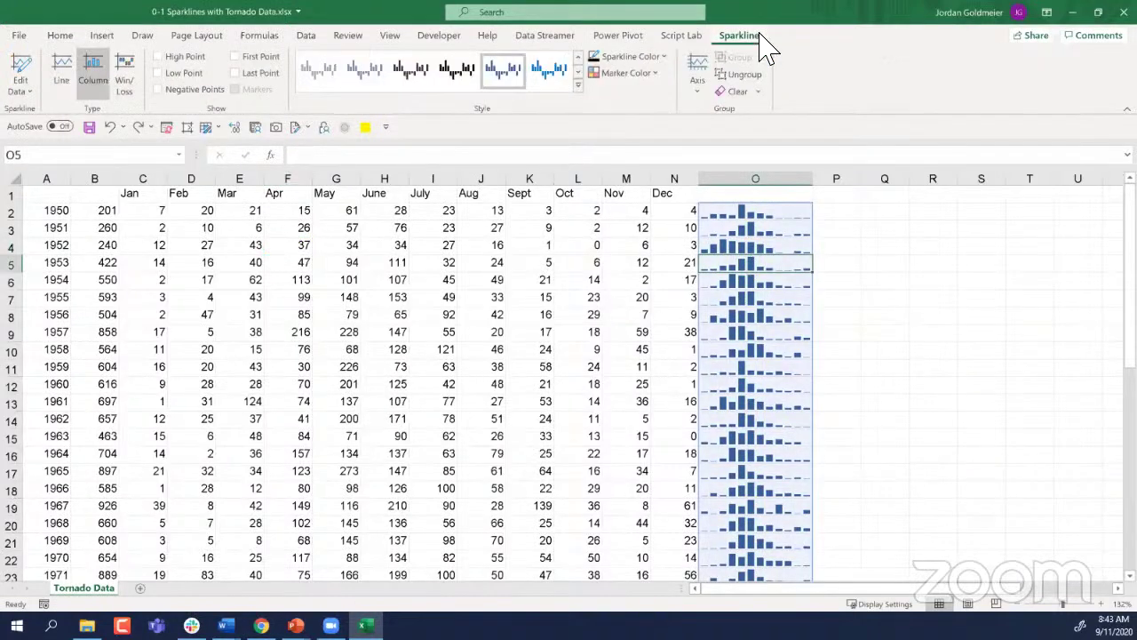
click(577, 86)
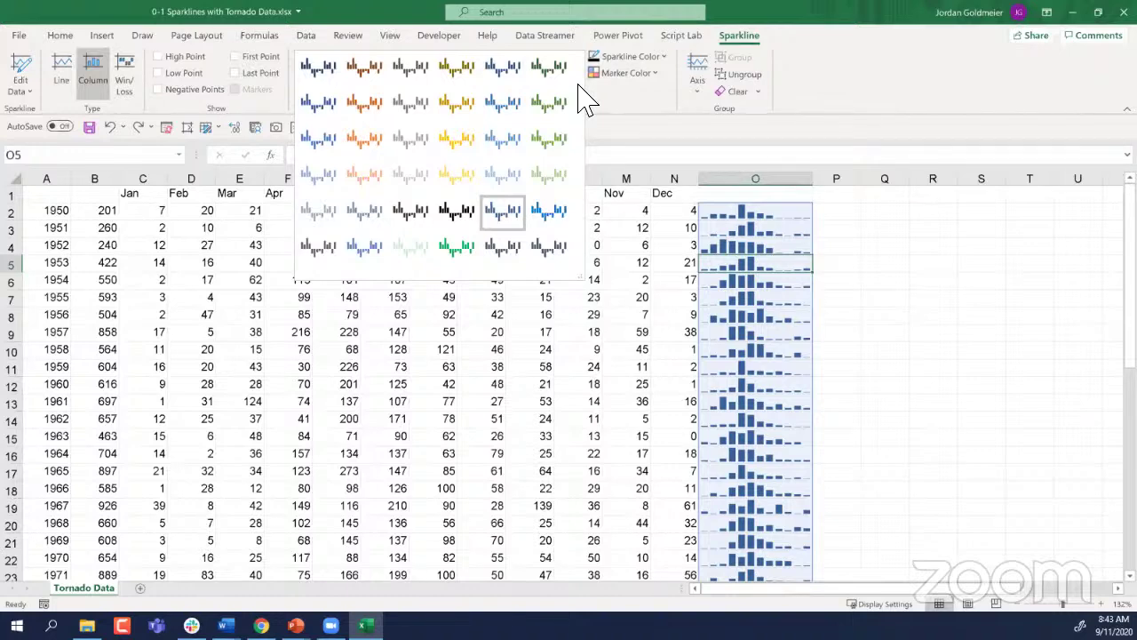
click(413, 142)
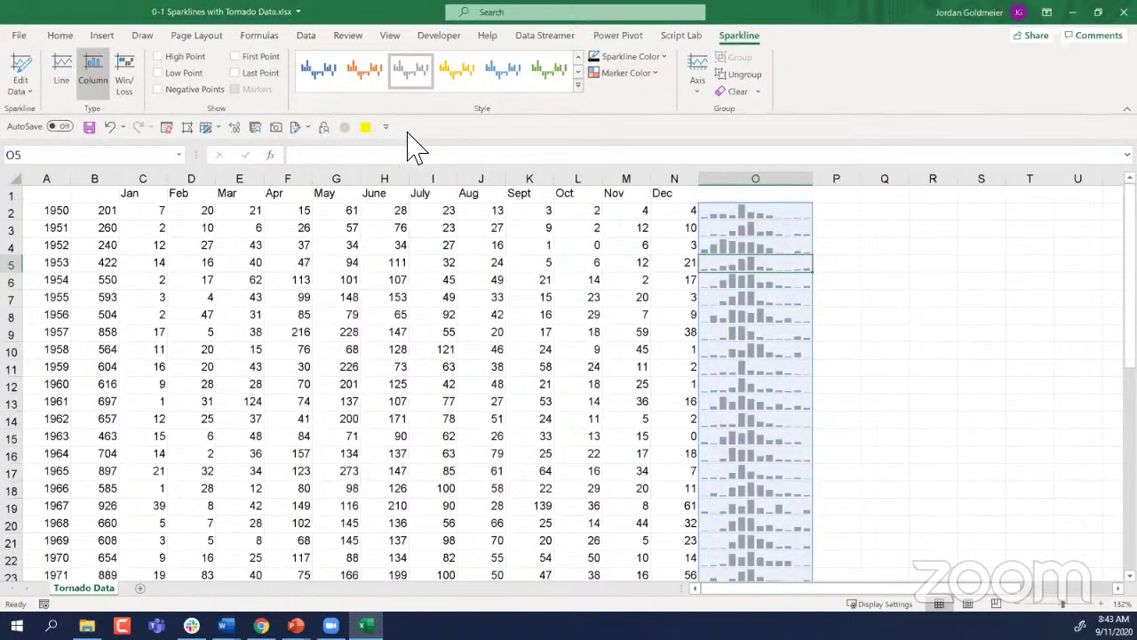
click(893, 282)
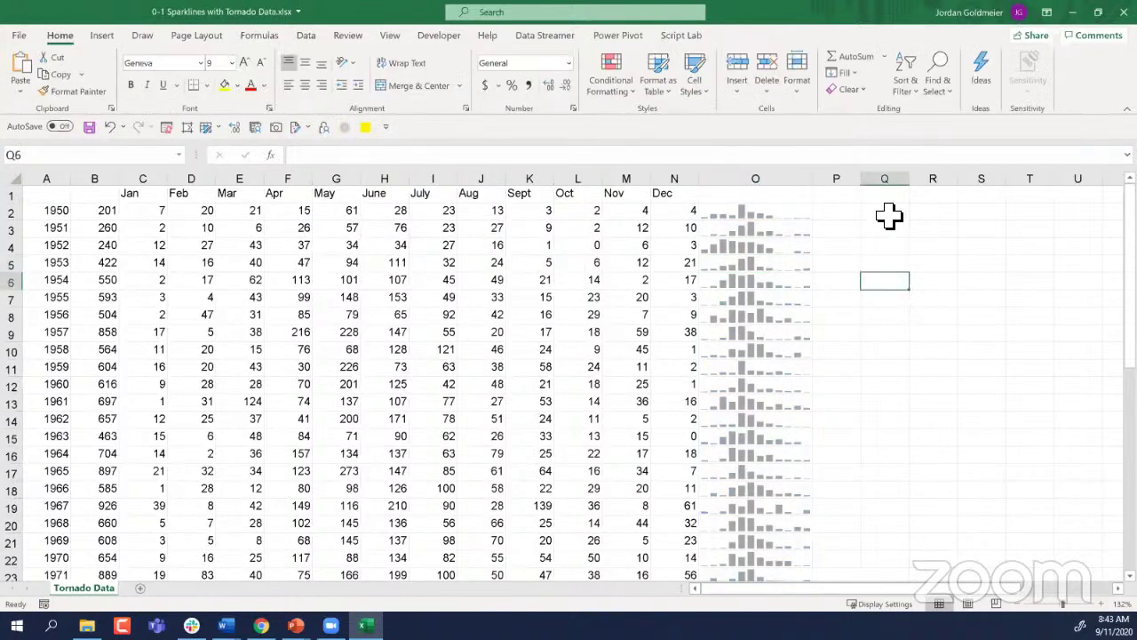
Step: Show the High Point marker on the sparklines in column O
click(784, 213)
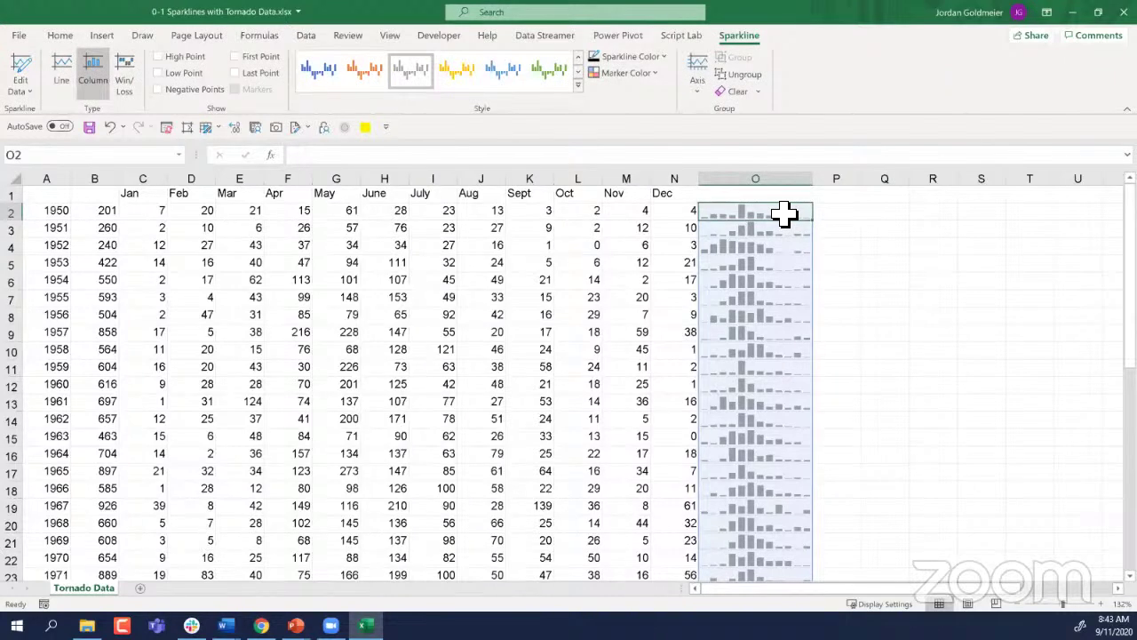
click(187, 71)
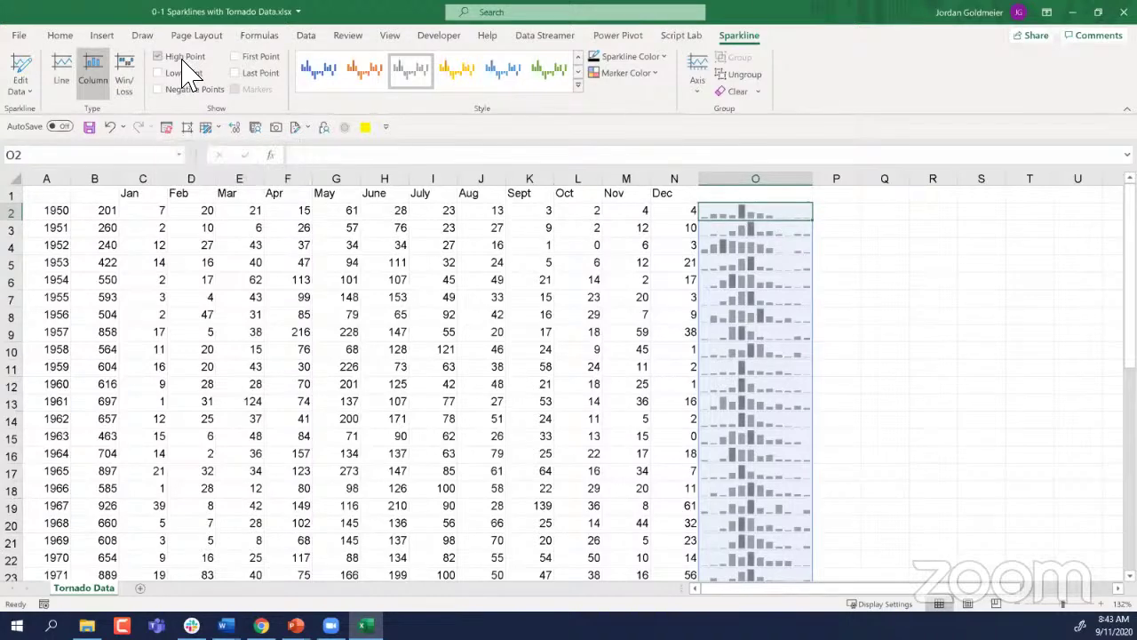
click(839, 352)
Step: Set the High Point marker color of the sparkline group to black
click(800, 216)
click(650, 74)
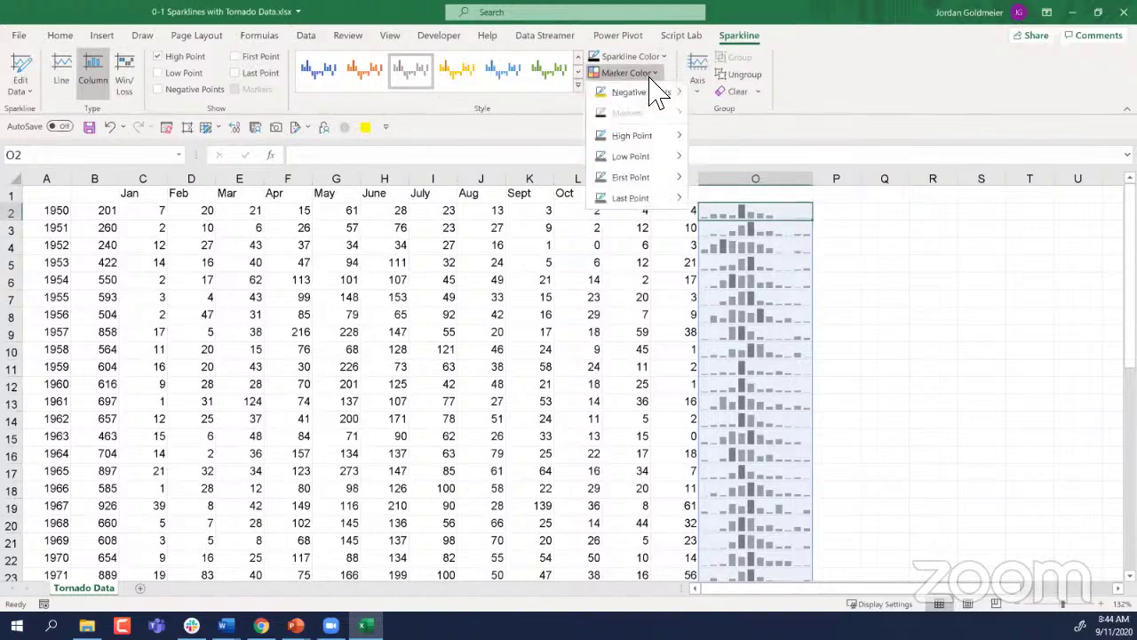
mouse_move(667, 141)
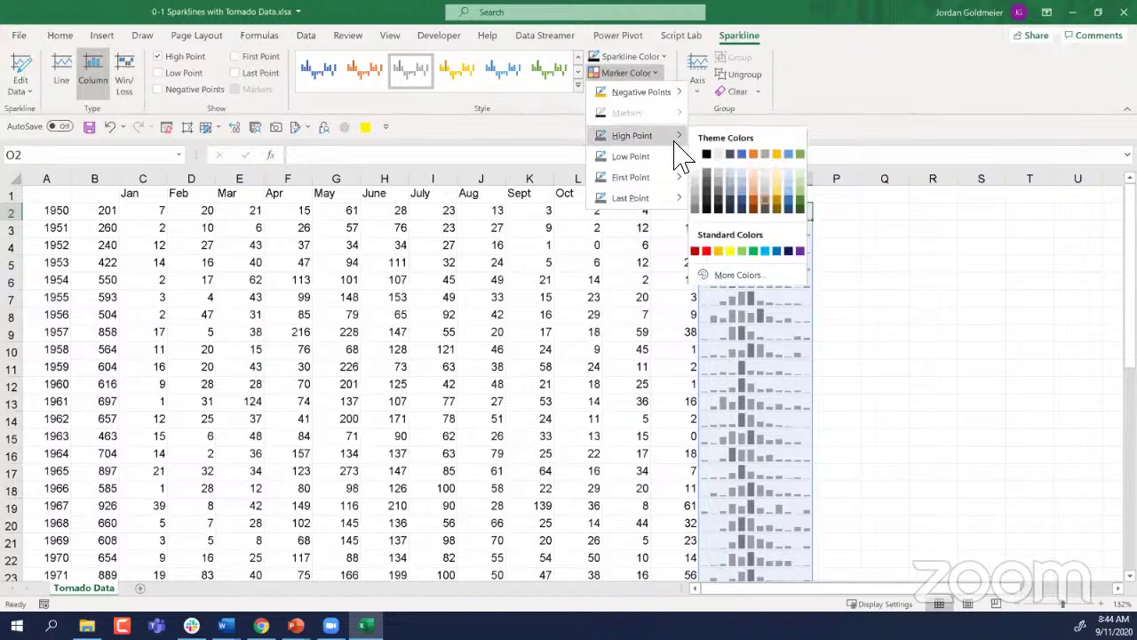
click(707, 154)
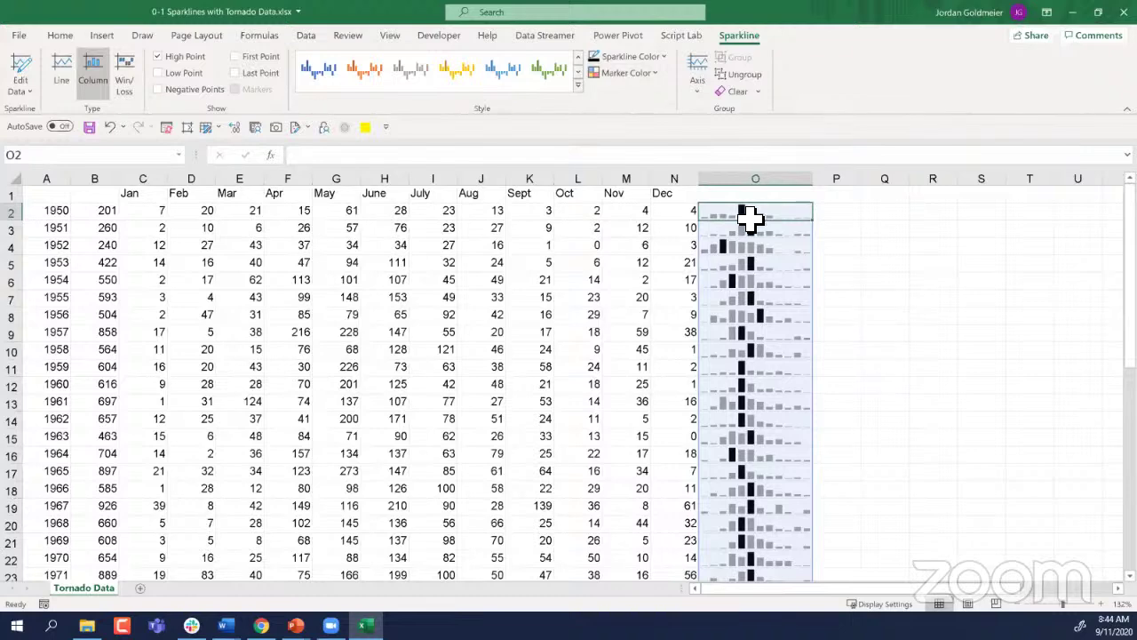
Step: Change the sparkline color of the column O group to a lighter gray from the theme colors
click(578, 84)
click(662, 61)
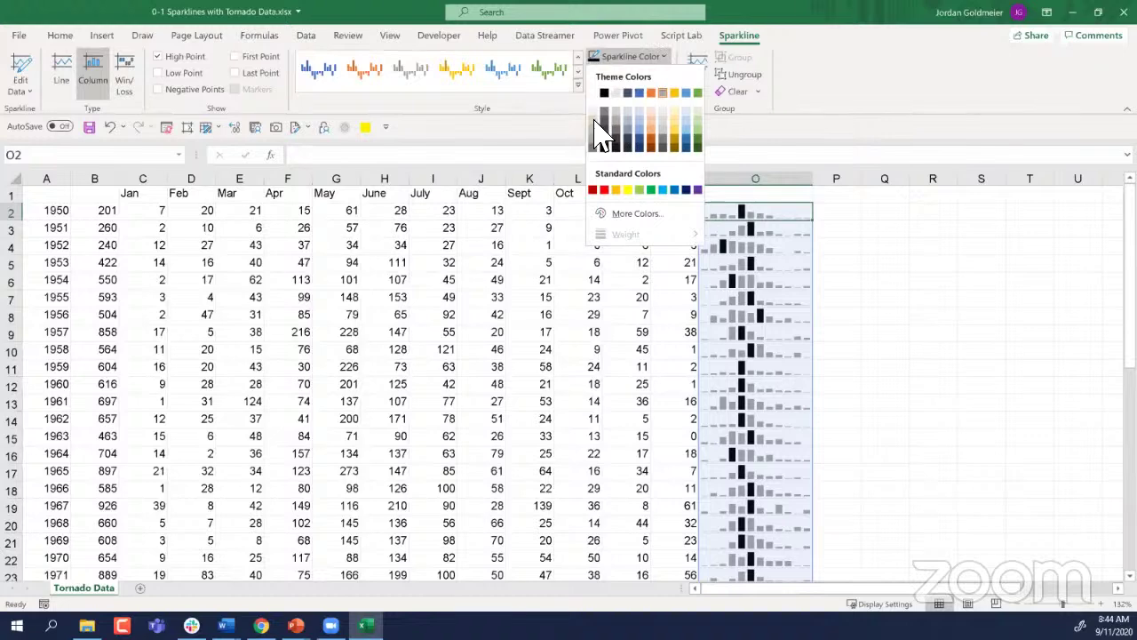
click(600, 129)
click(849, 285)
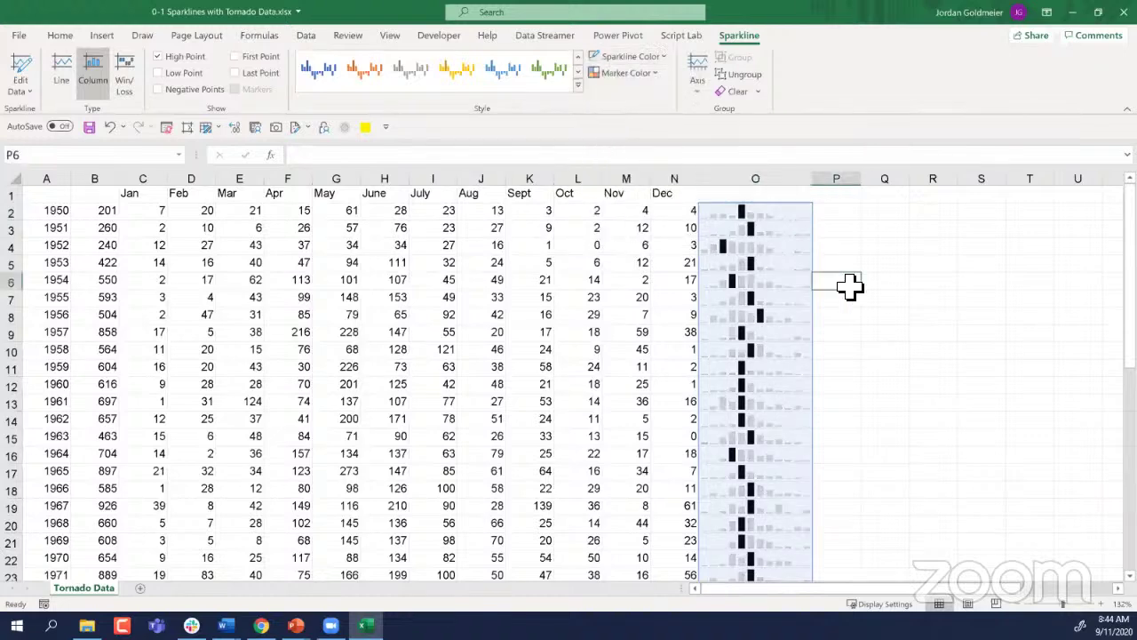
Step: Change the sparkline color of the column O group to a slightly darker gray from the theme colors
click(805, 217)
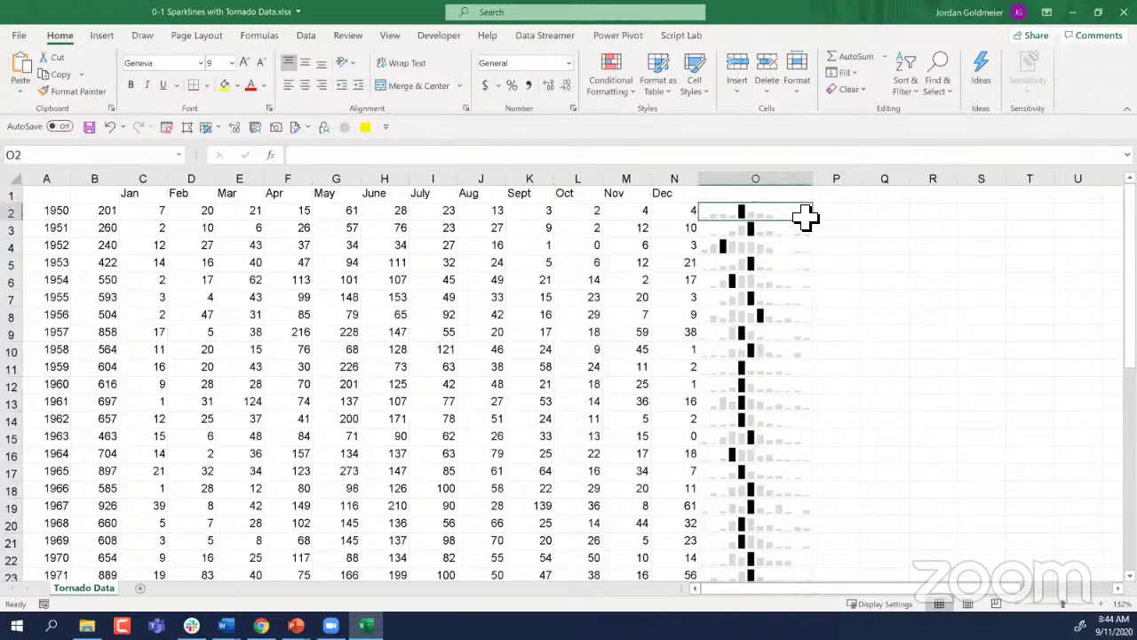
click(662, 58)
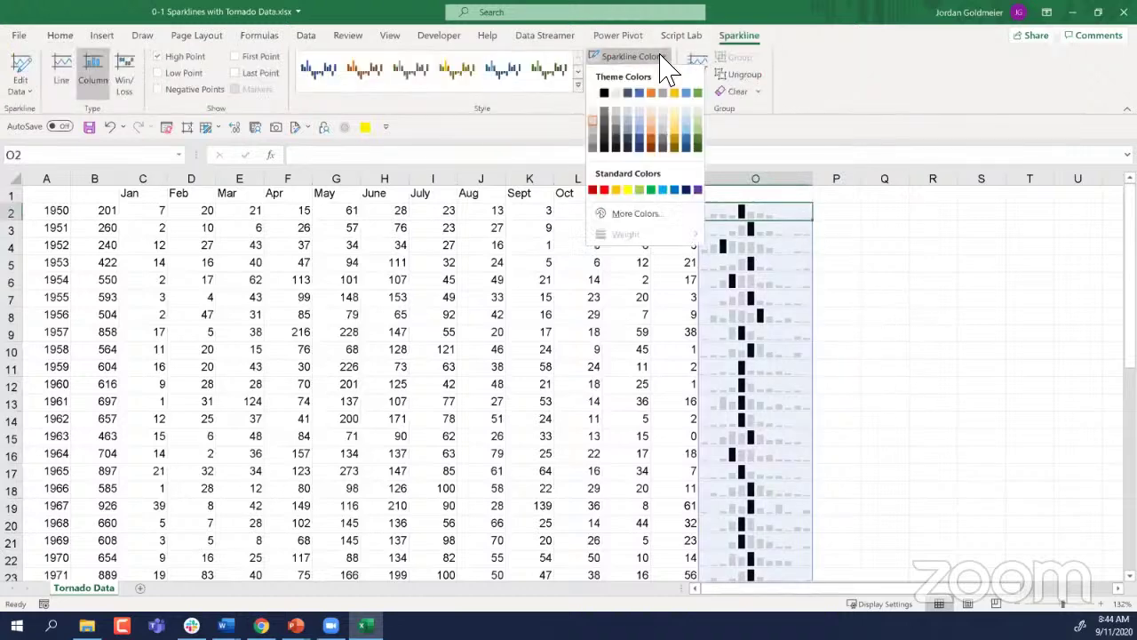
click(599, 142)
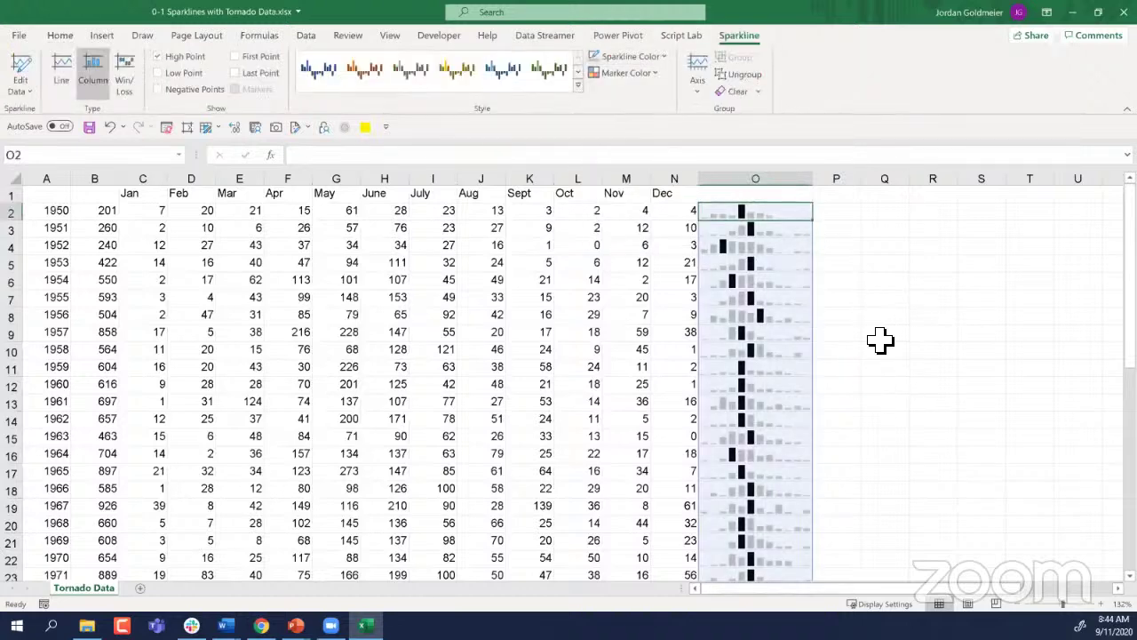
click(879, 339)
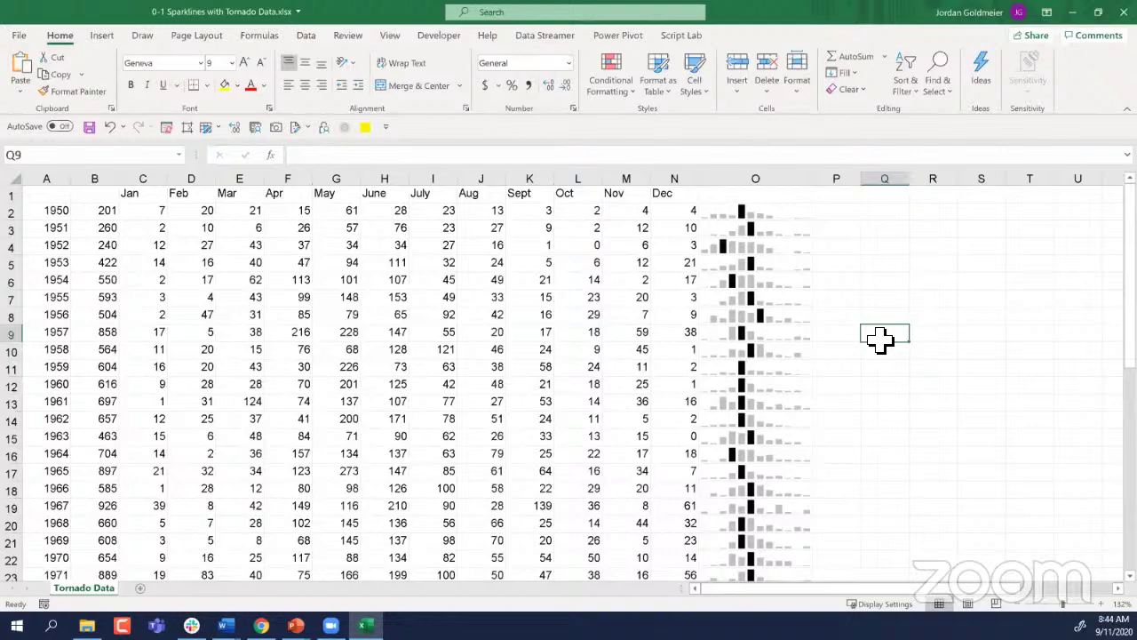
Step: Review the 1950 monthly counts against their sparkline, and examine the high-point pattern down column O through 1994
click(51, 208)
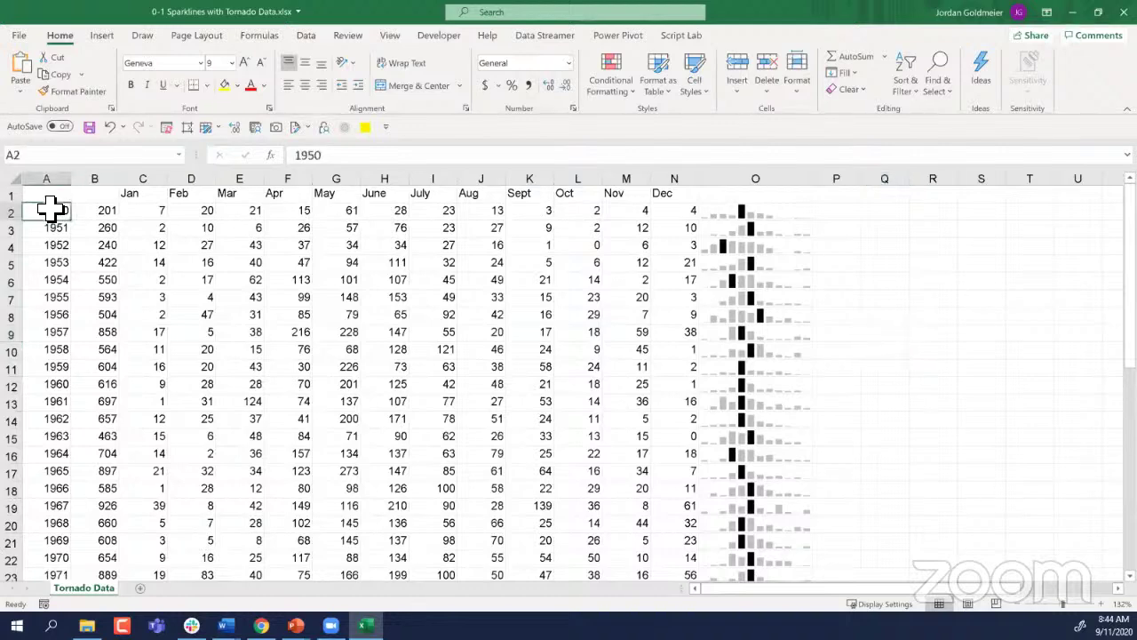
drag(163, 209, 673, 219)
click(737, 209)
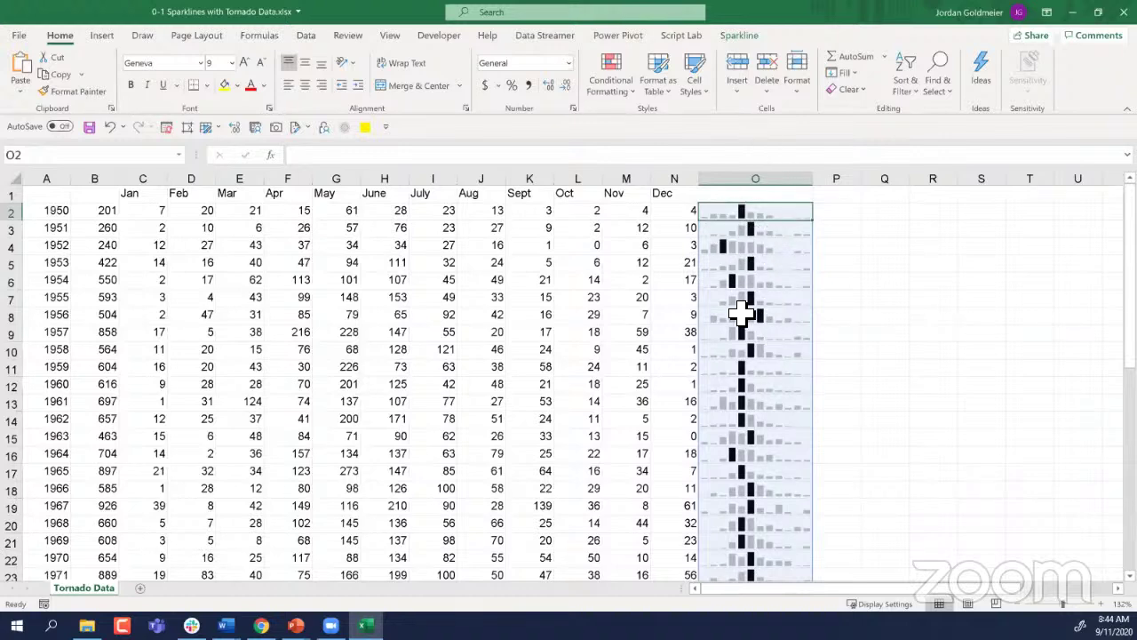
scroll(741, 311, down, 5)
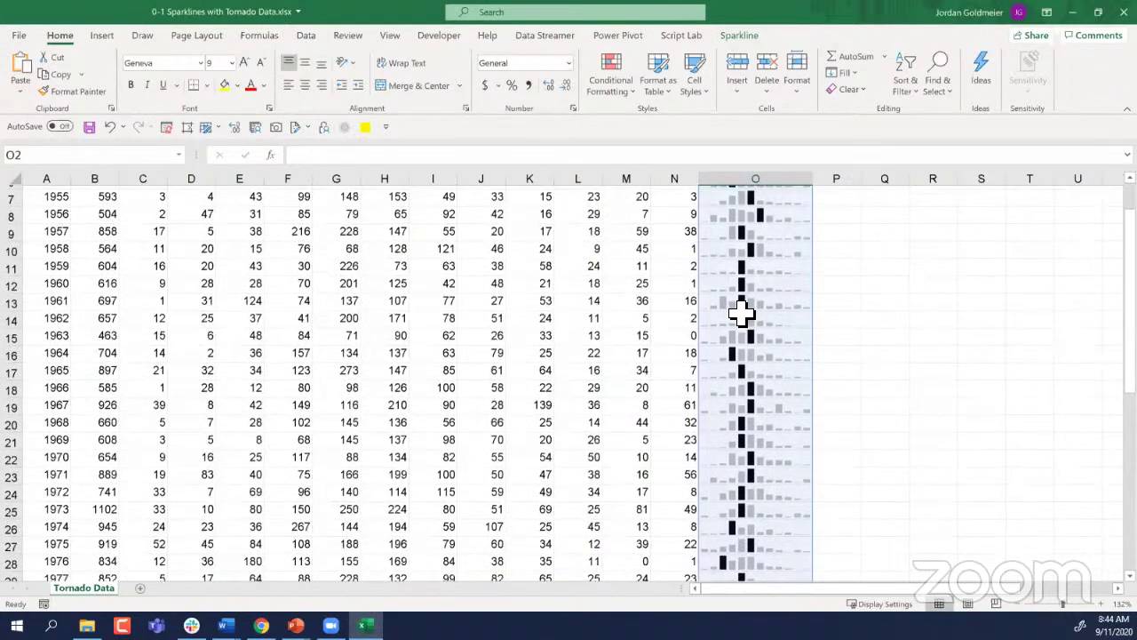
scroll(742, 311, down, 3)
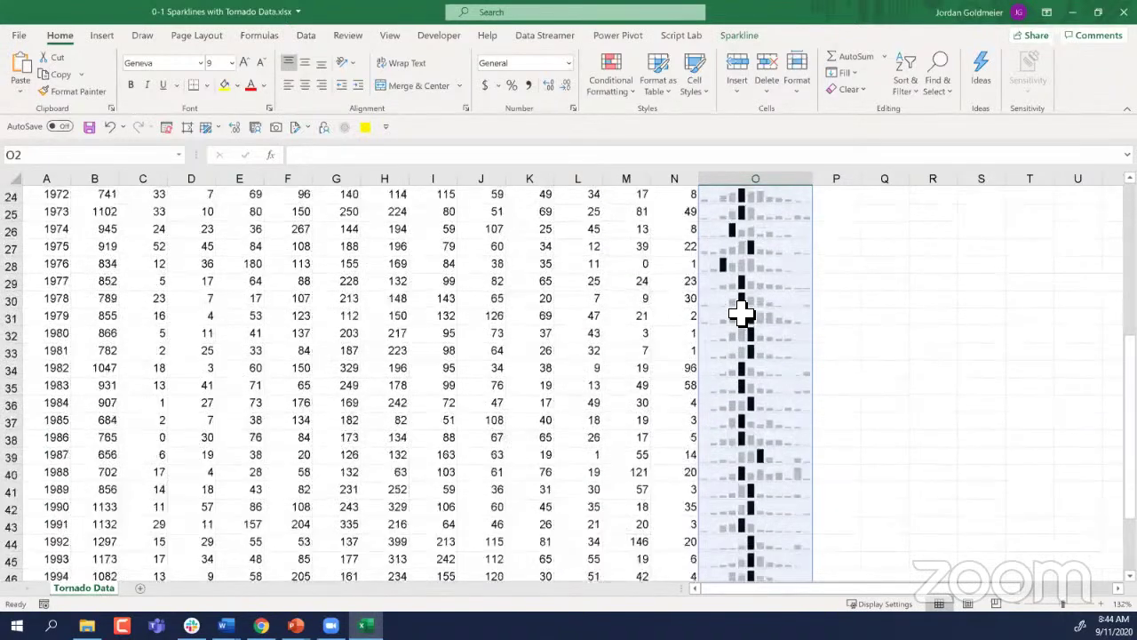
scroll(765, 316, down, 2)
scroll(769, 322, up, 10)
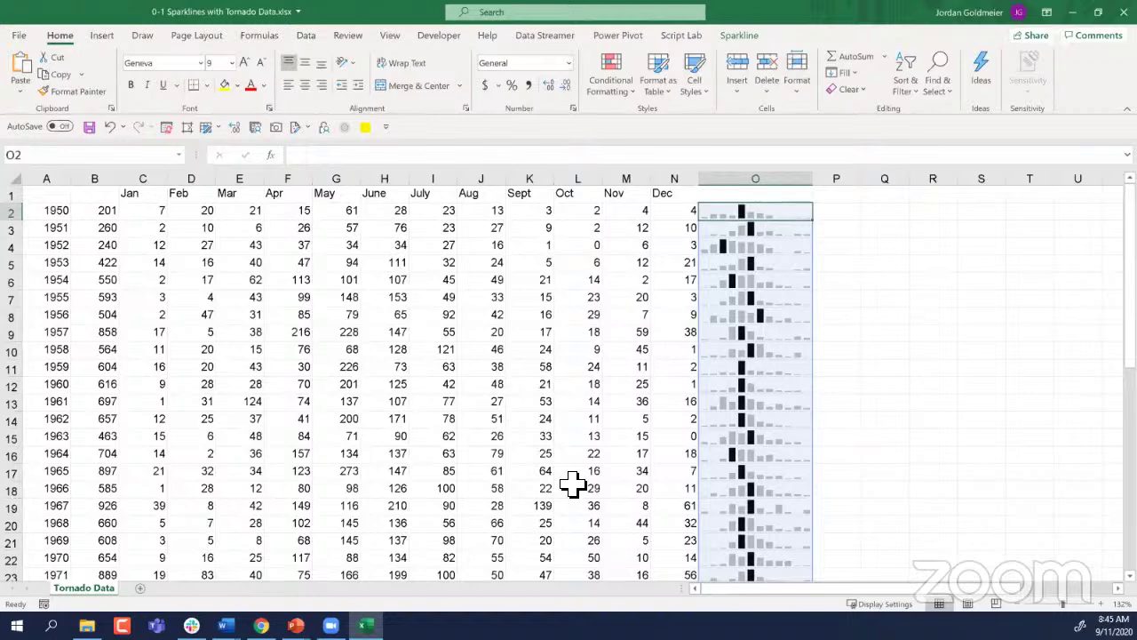
scroll(572, 484, down, 1)
scroll(572, 485, down, 13)
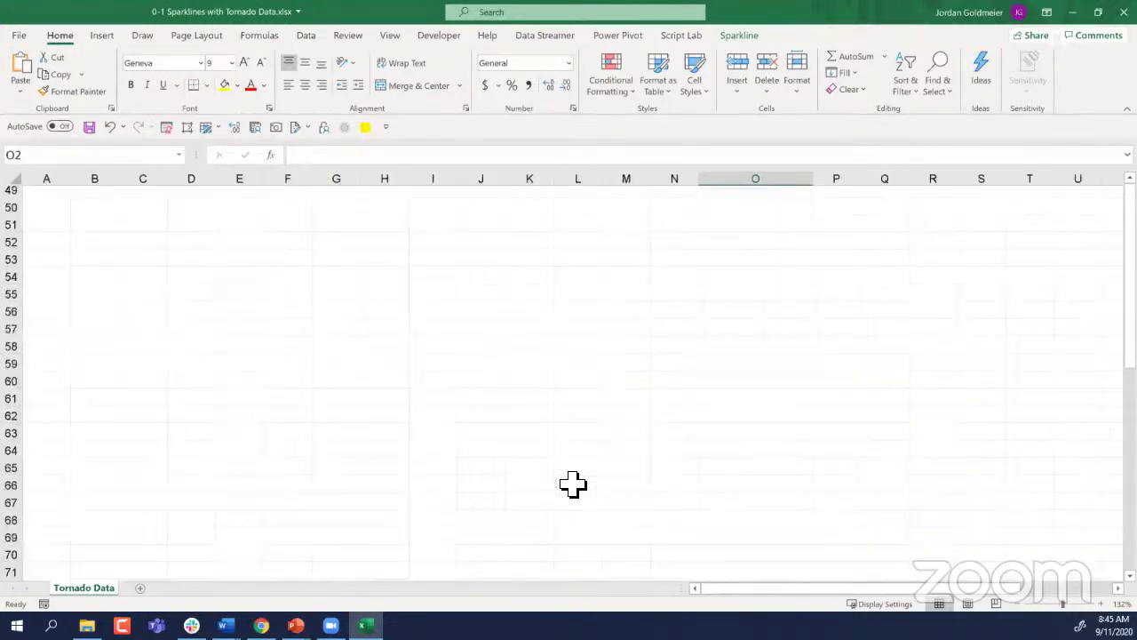
scroll(503, 323, up, 15)
Step: Compare the black high-point bars in individual years' sparklines with the May 1950 and June 1951 counts
click(578, 279)
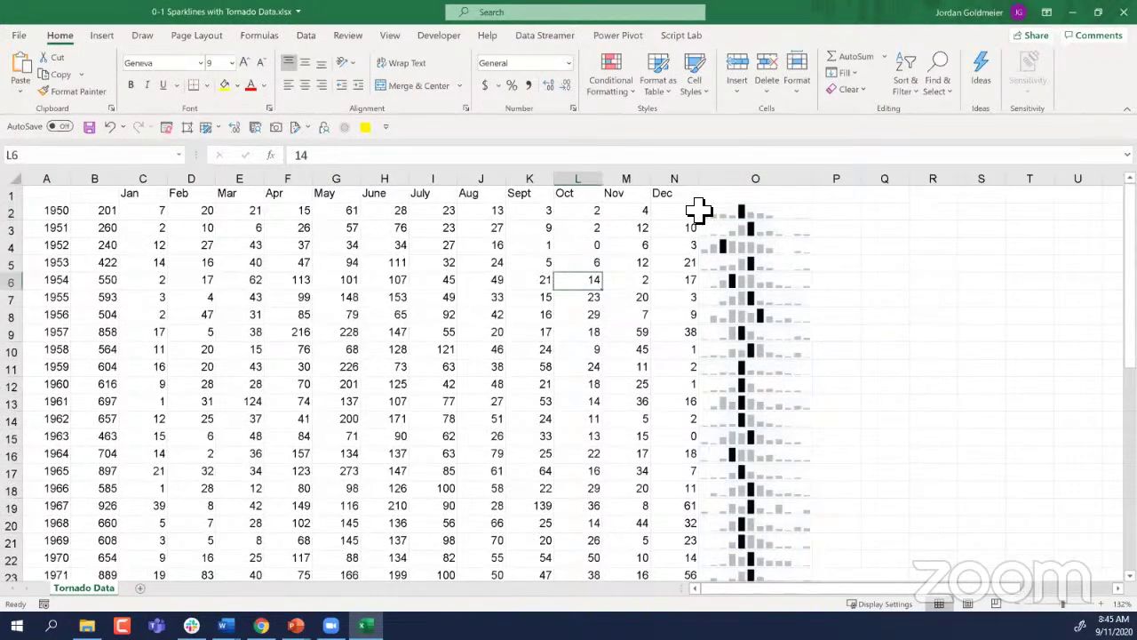
click(693, 211)
click(744, 218)
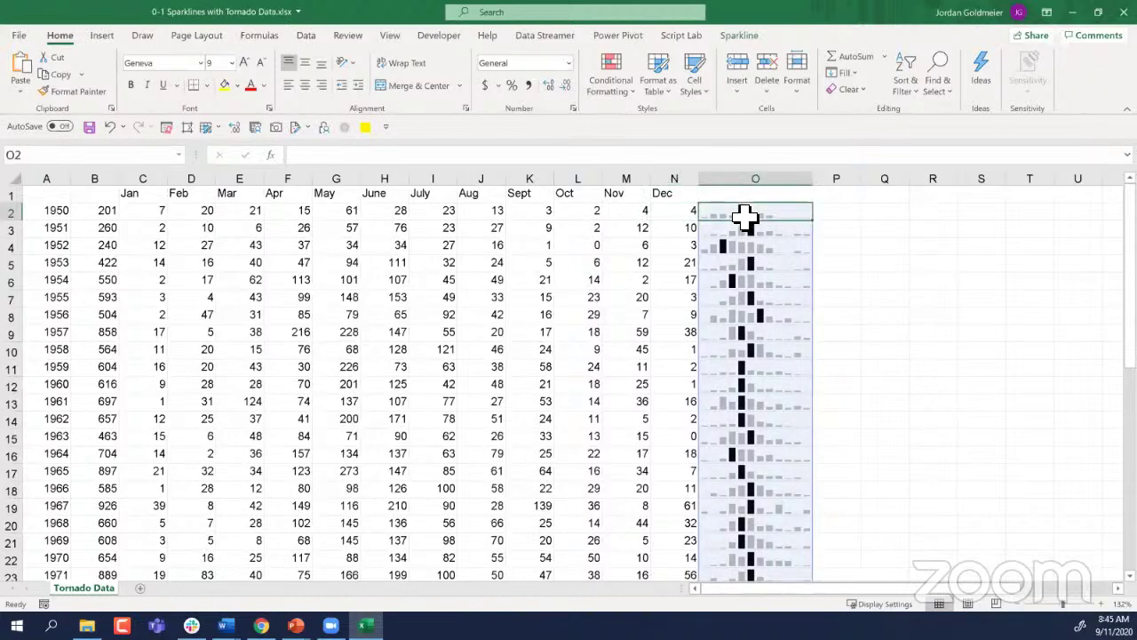
click(727, 266)
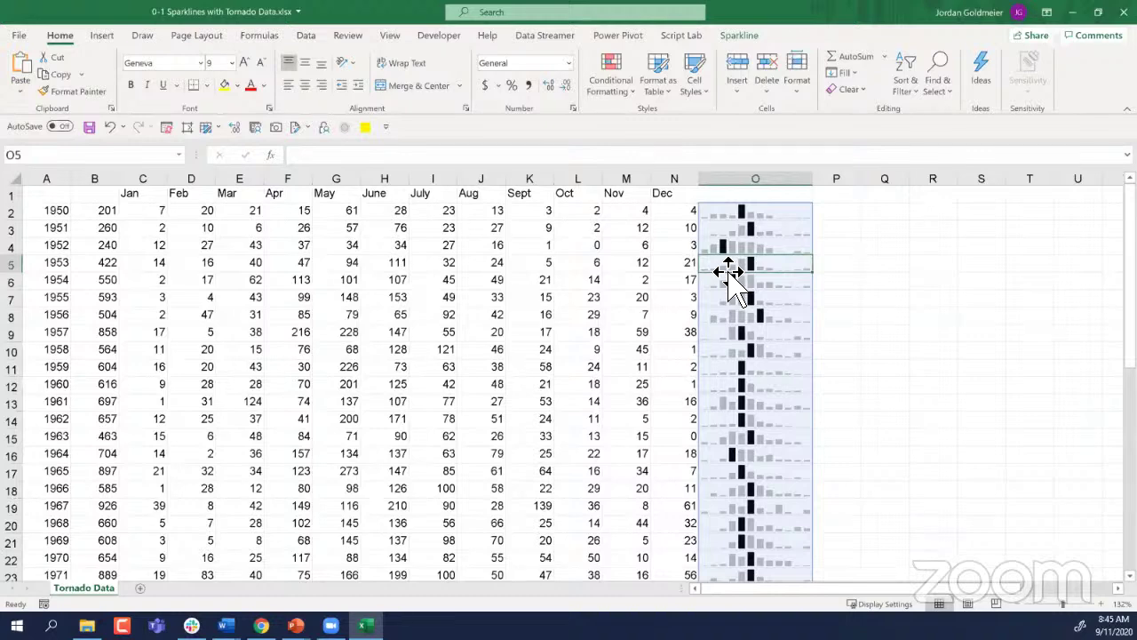
click(735, 453)
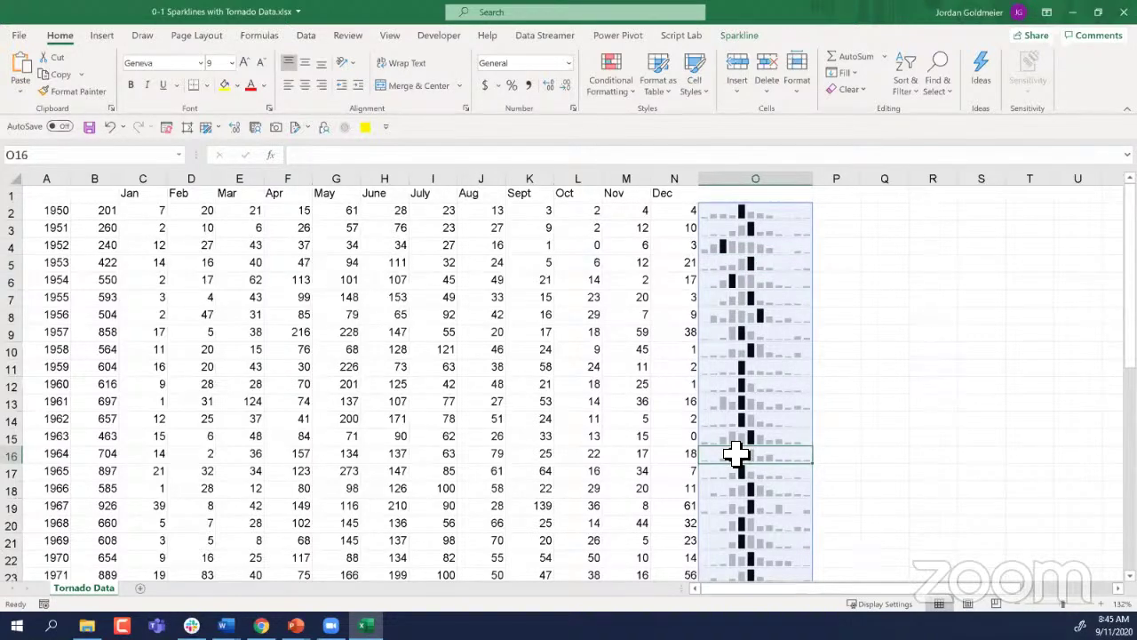
click(747, 281)
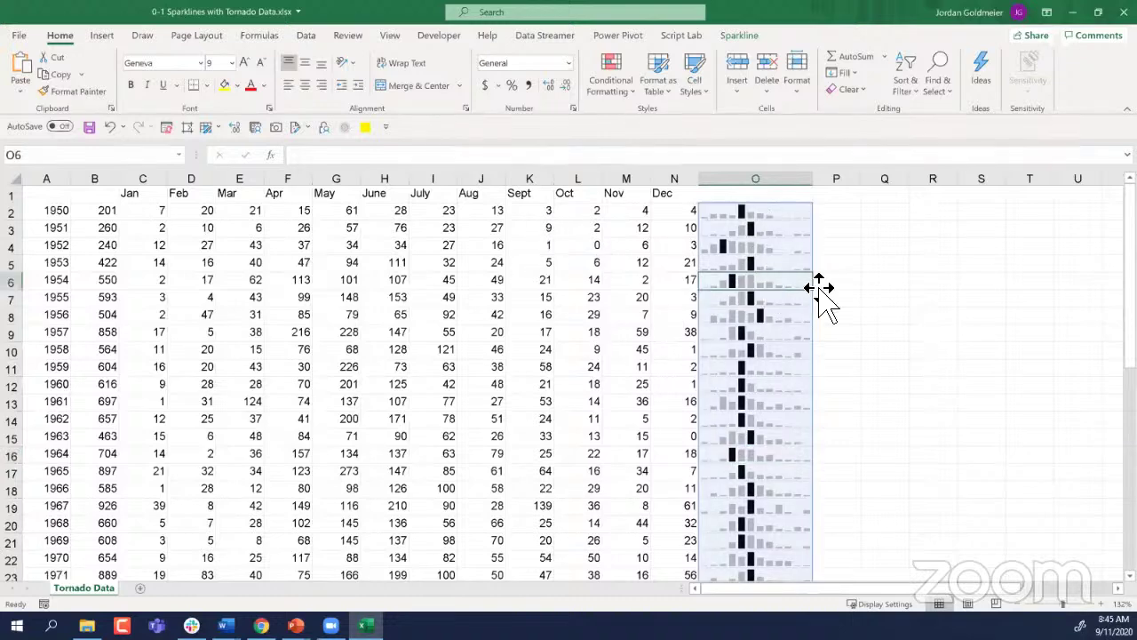
click(737, 243)
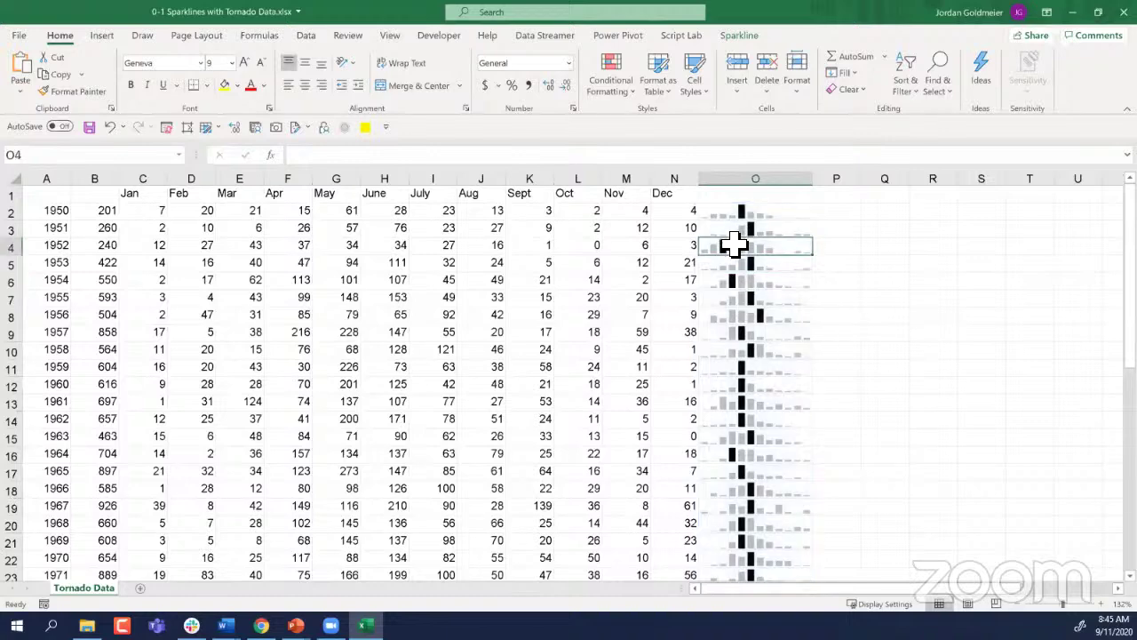
click(733, 195)
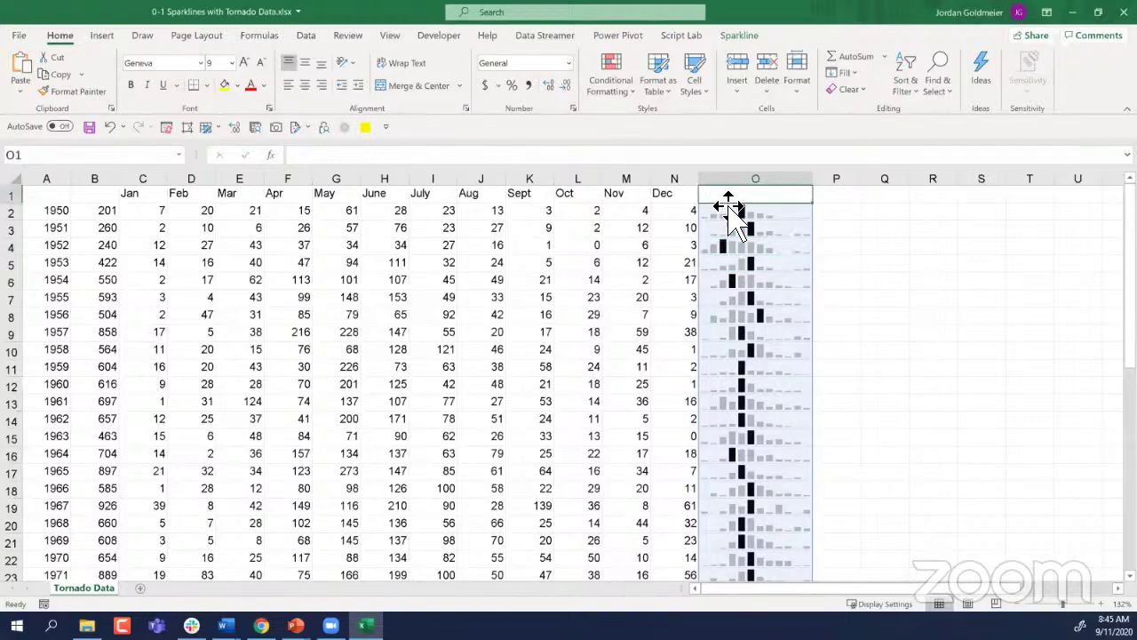
click(343, 214)
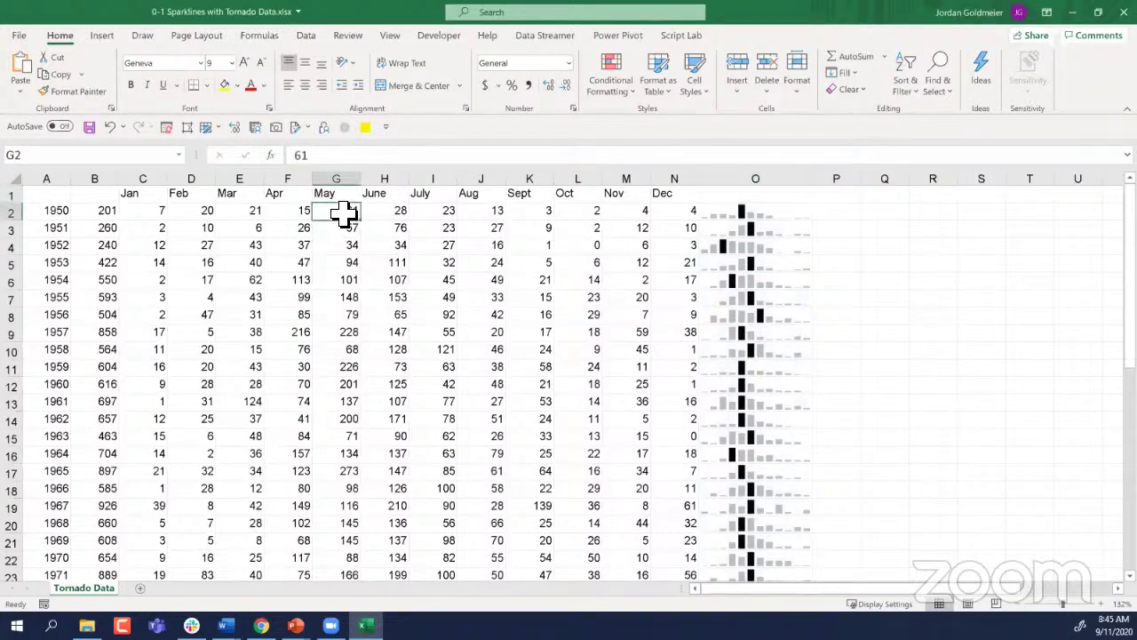
click(760, 197)
click(741, 211)
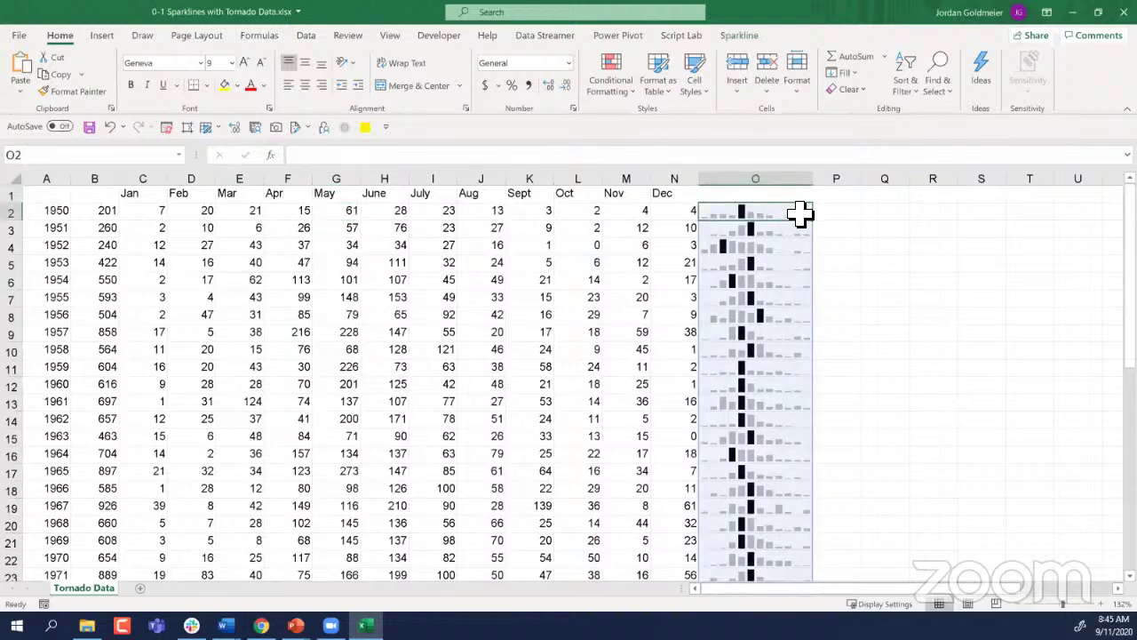
click(800, 229)
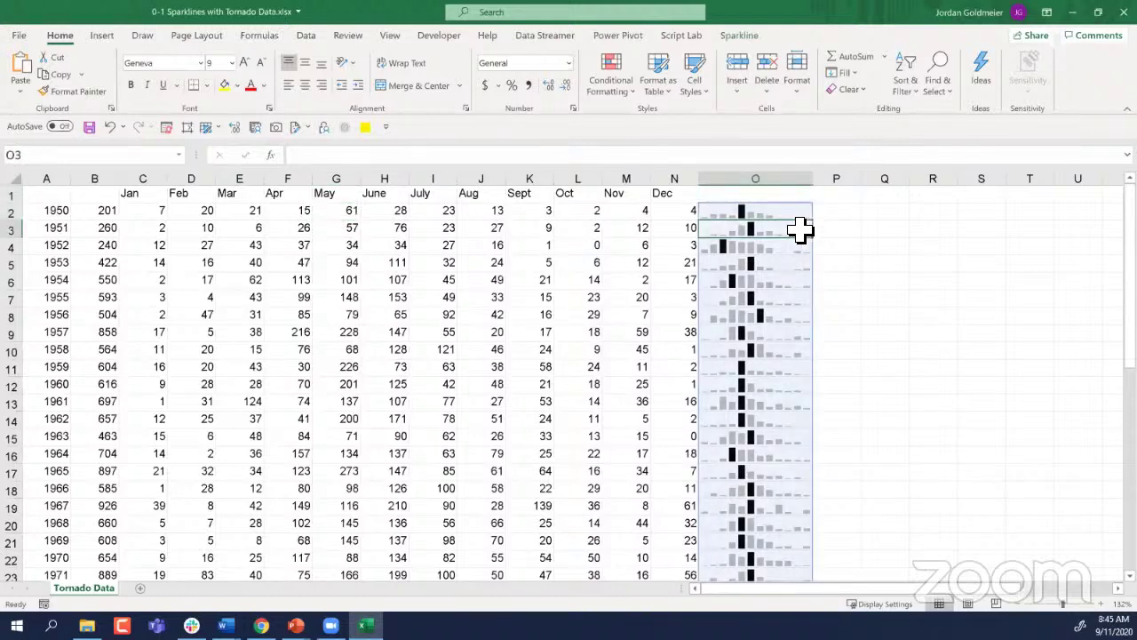
click(397, 233)
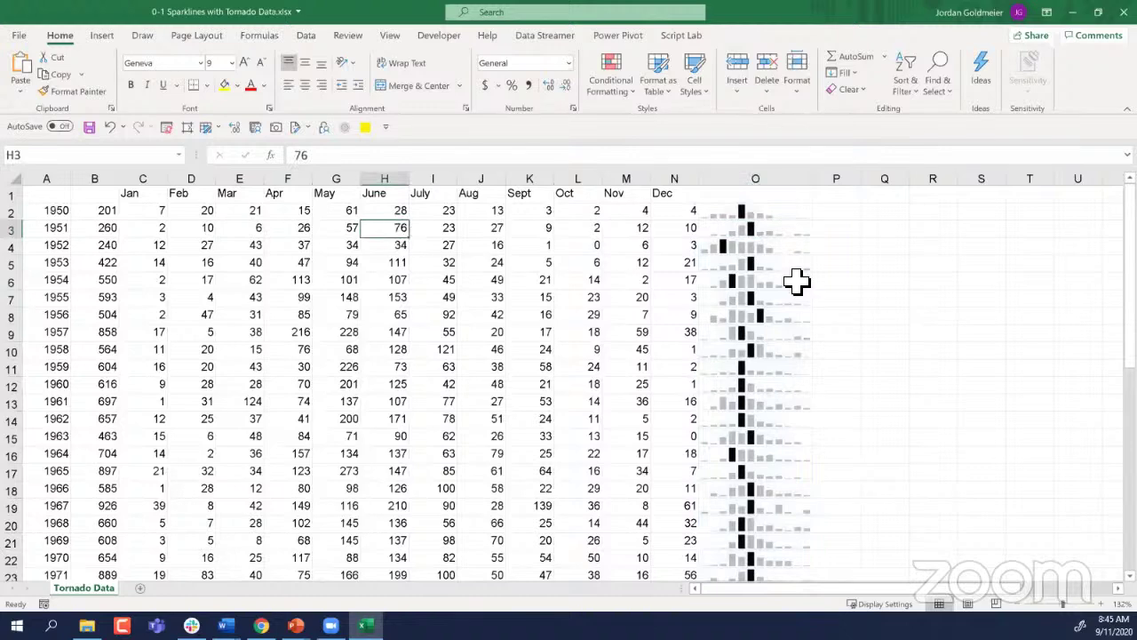
click(763, 230)
Step: Set the vertical axis maximum of the column O sparkline group to Same for All Sparklines
click(765, 316)
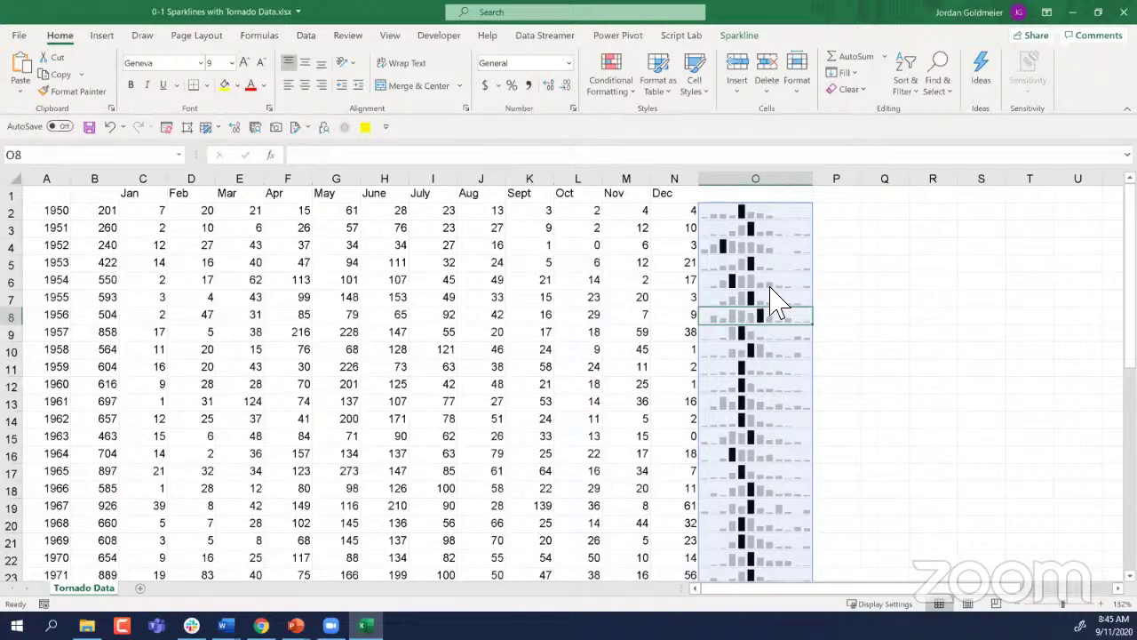
click(751, 39)
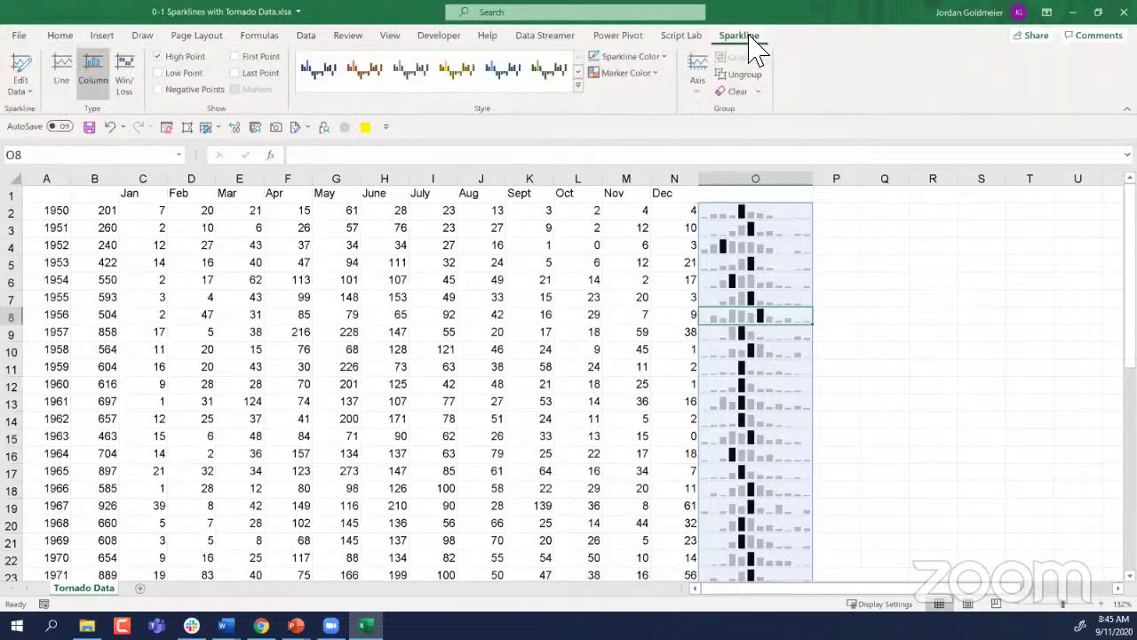
click(696, 89)
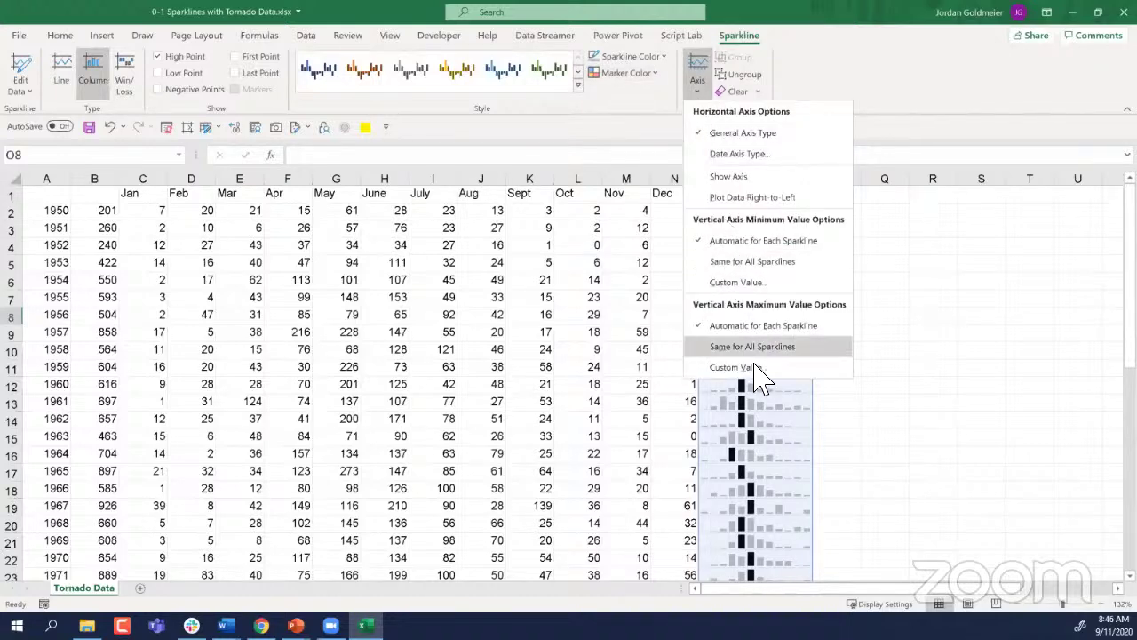
click(840, 346)
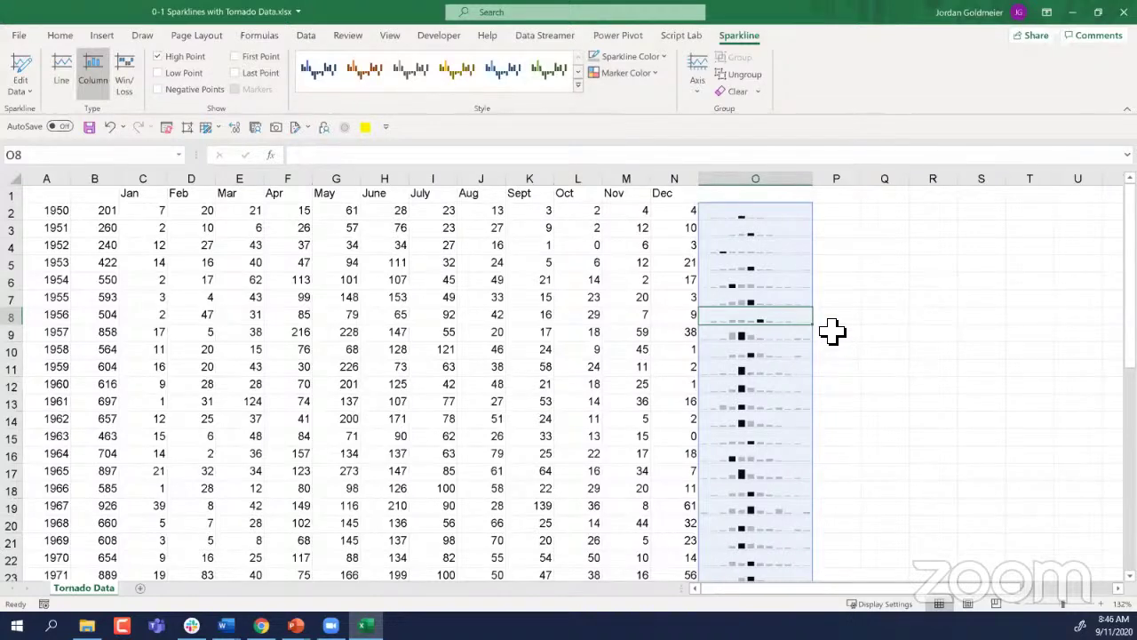
click(833, 331)
Step: Examine the commonly scaled sparklines down column O to compare tornado magnitudes across the years 1950 to 1994
scroll(833, 331, down, 4)
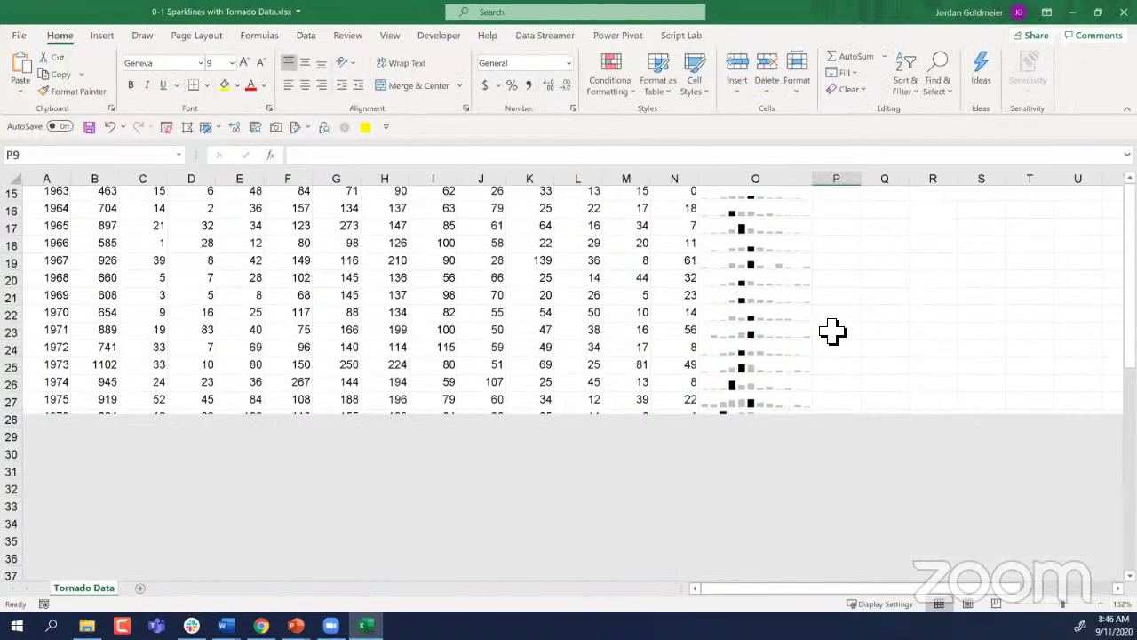
scroll(833, 331, up, 2)
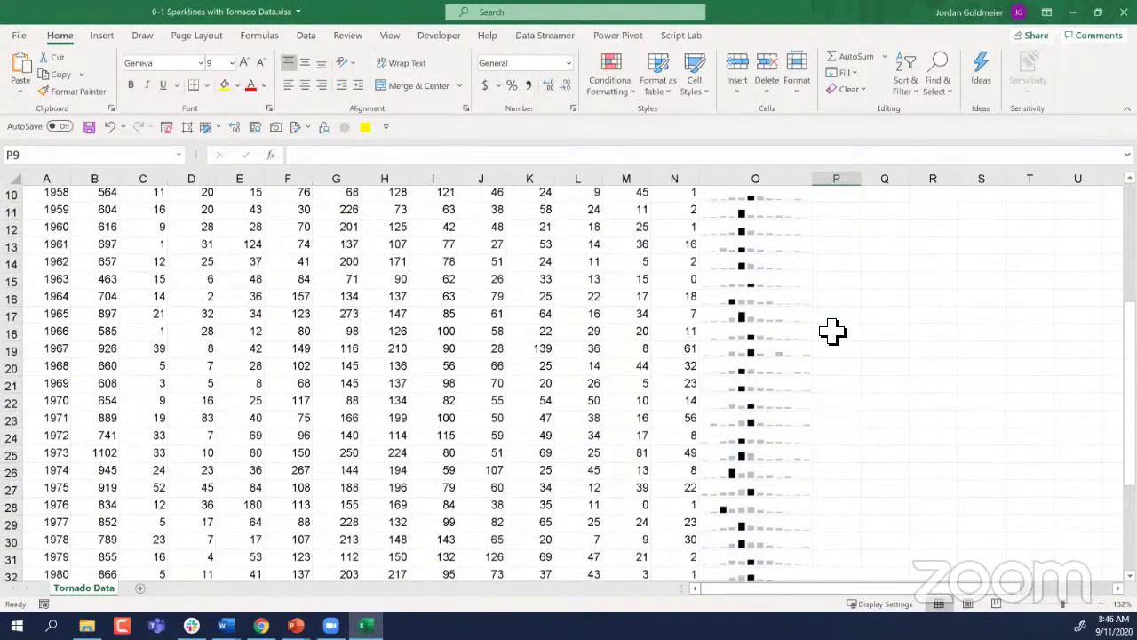
scroll(833, 331, up, 3)
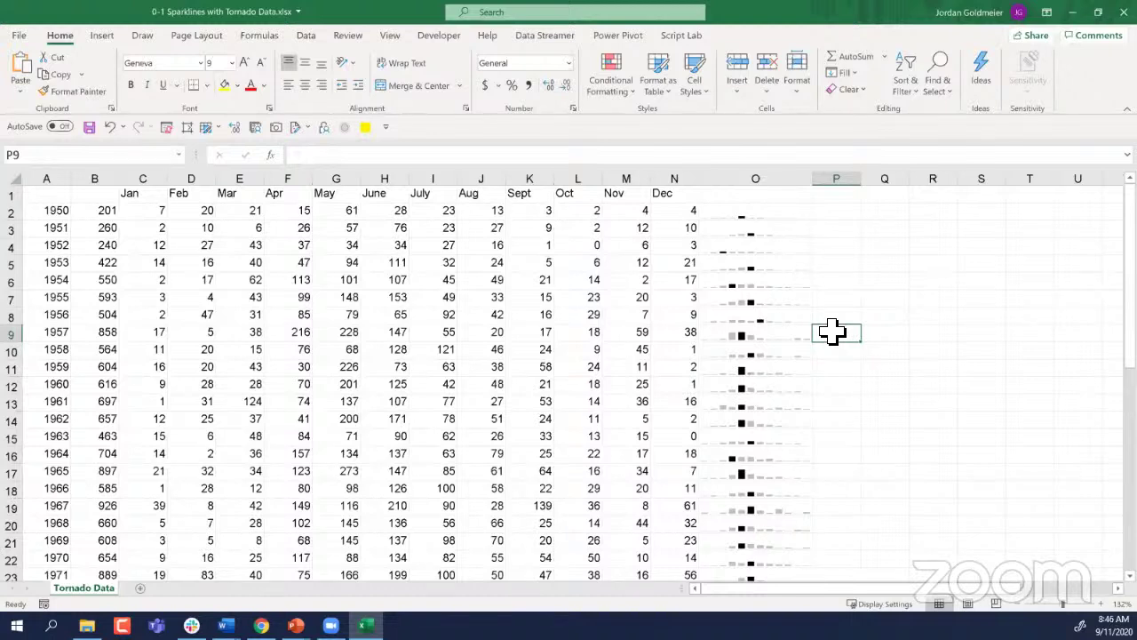
click(810, 282)
scroll(797, 345, down, 1)
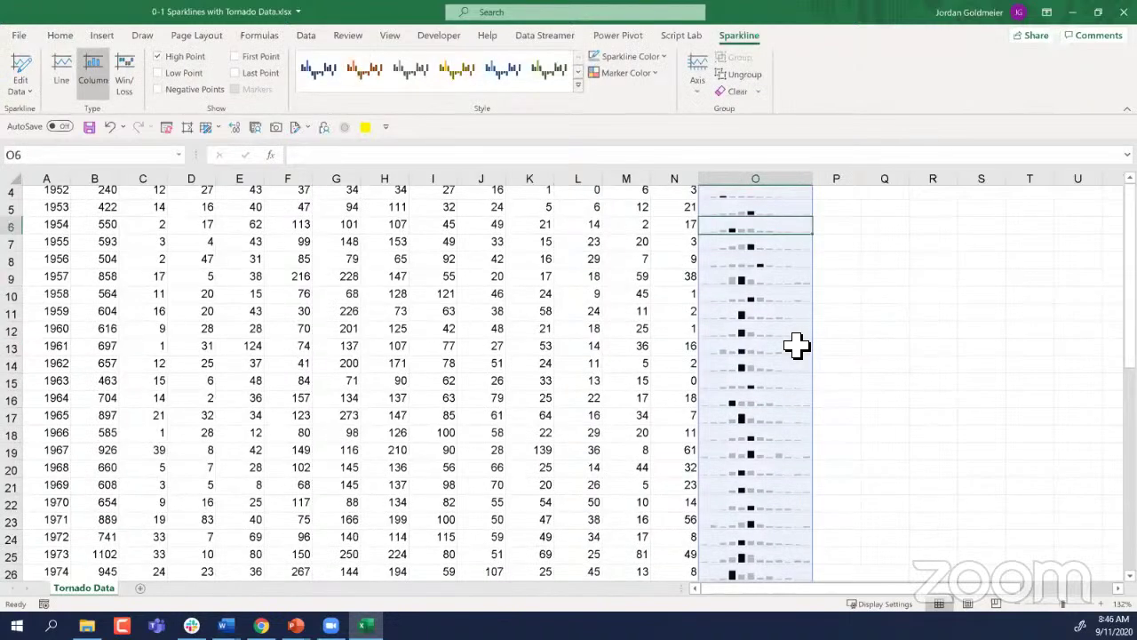
scroll(796, 345, down, 1)
click(799, 345)
scroll(755, 426, down, 1)
click(754, 425)
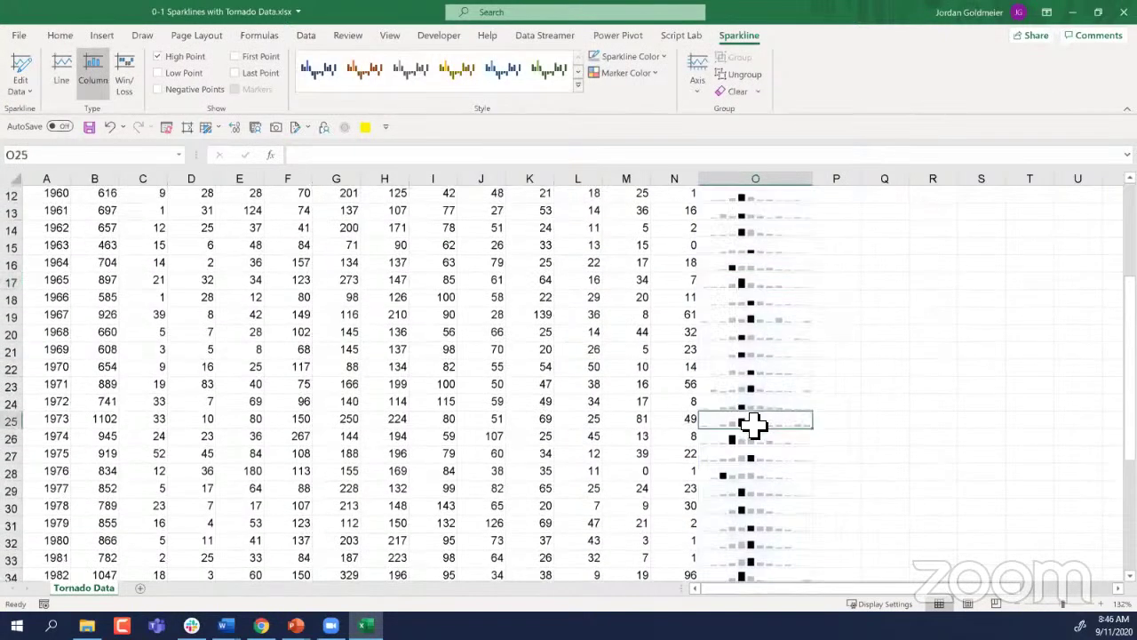
scroll(754, 427, down, 1)
click(751, 438)
scroll(749, 449, down, 3)
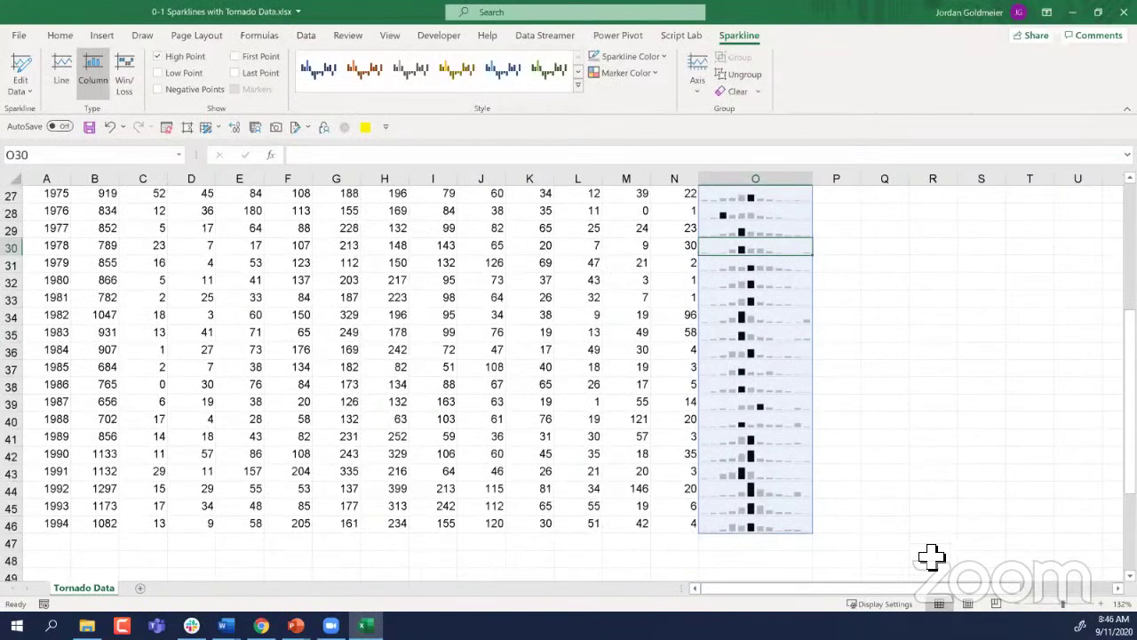
click(932, 558)
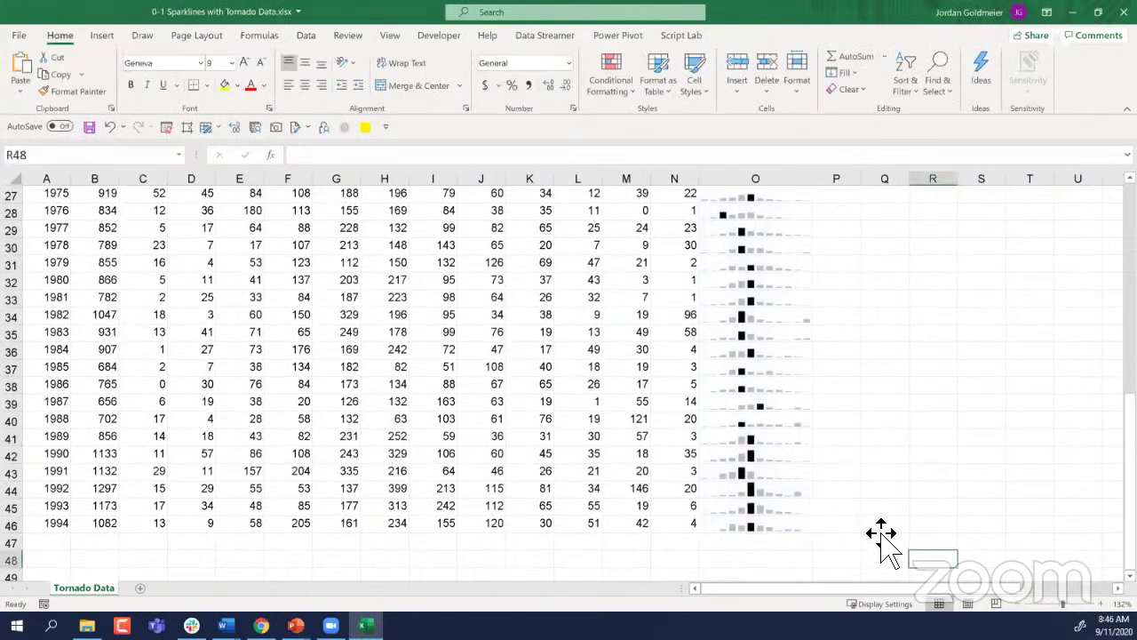
click(831, 506)
click(792, 506)
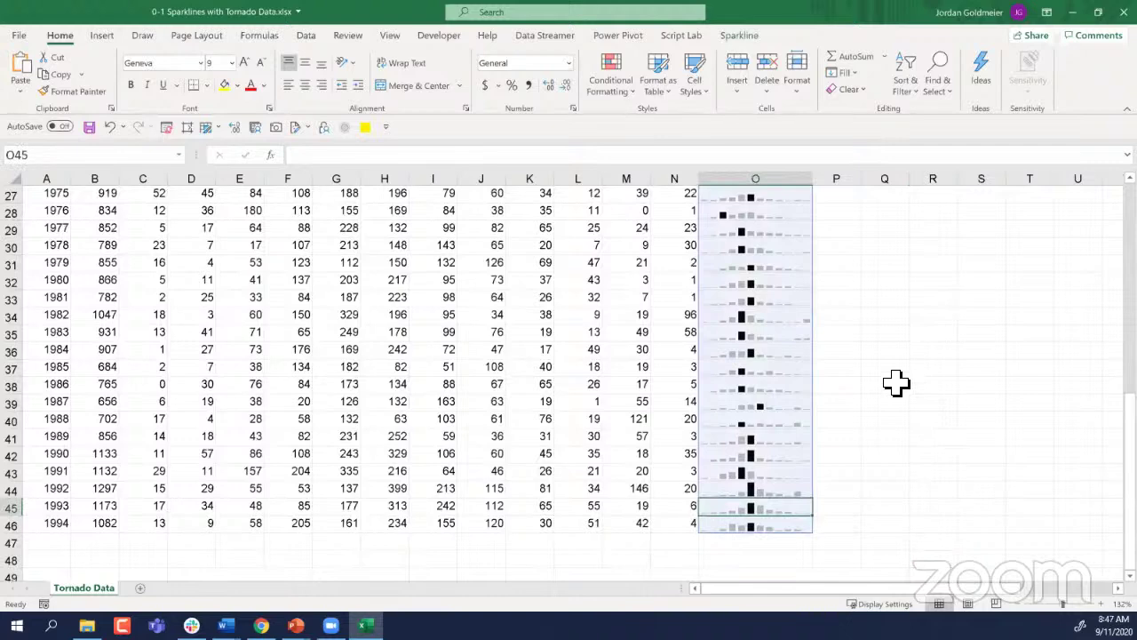
scroll(896, 382, up, 9)
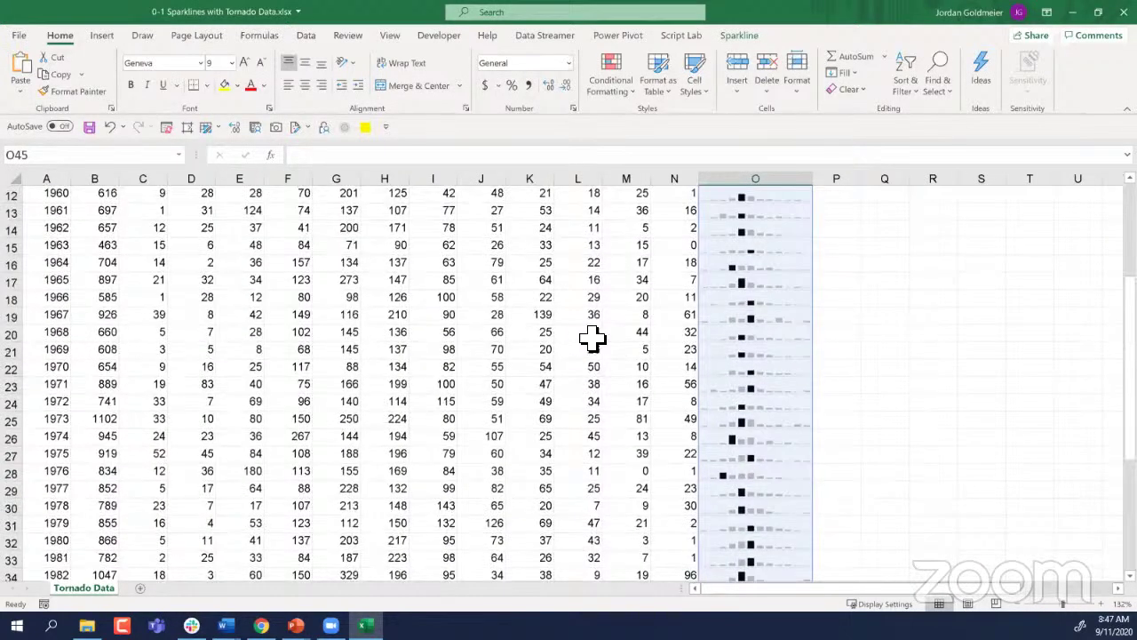
click(690, 319)
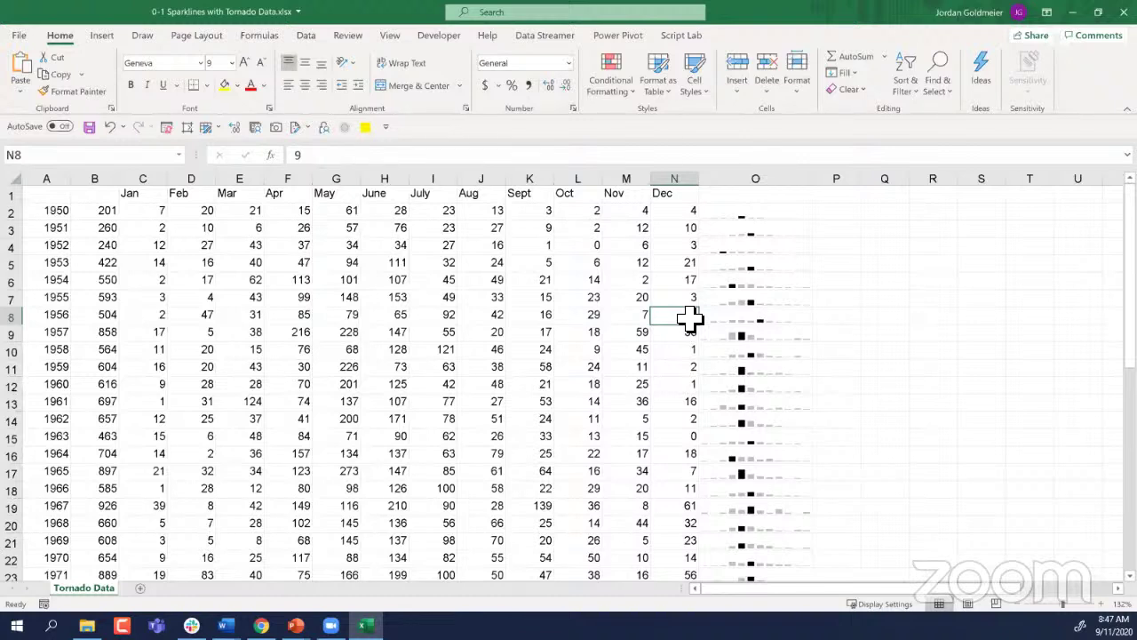
click(544, 280)
scroll(442, 242, down, 5)
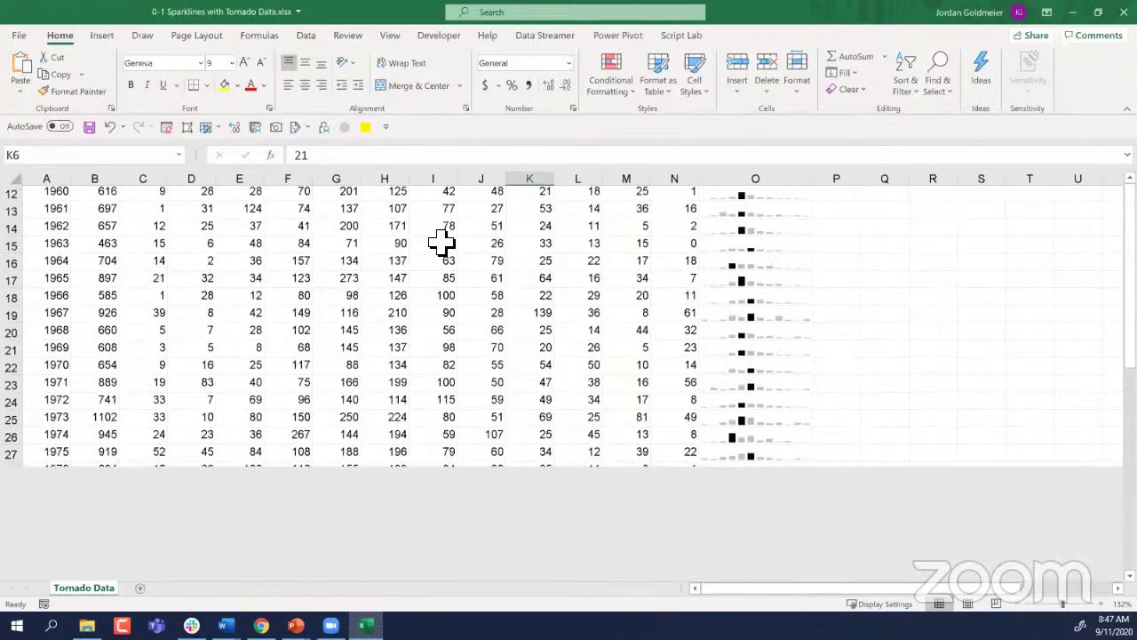
scroll(254, 178, up, 5)
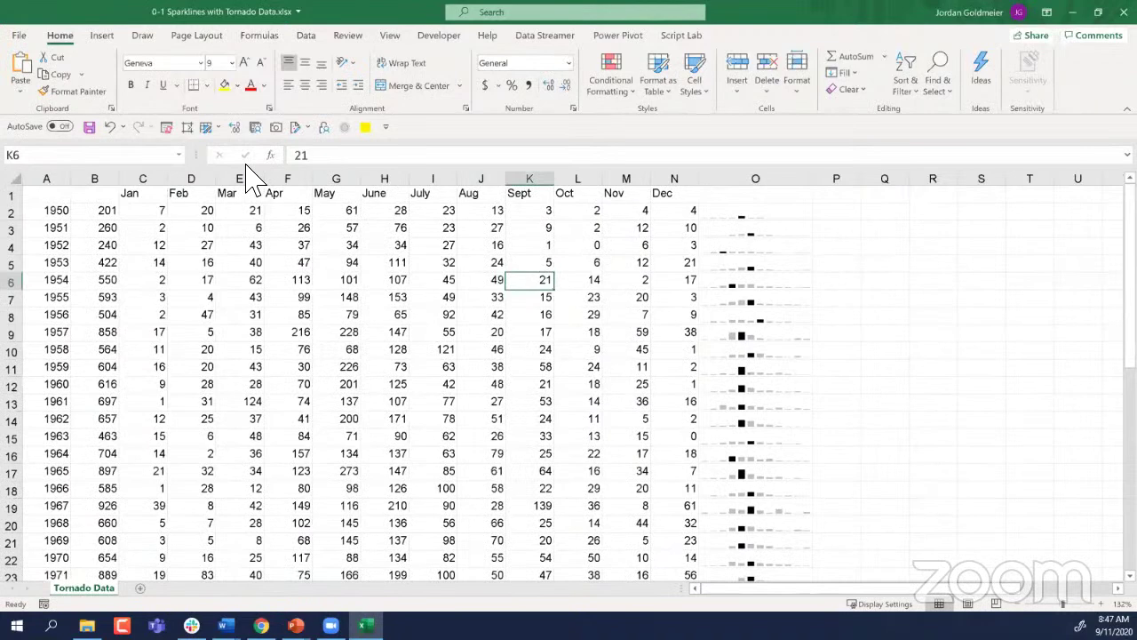
drag(148, 210, 640, 322)
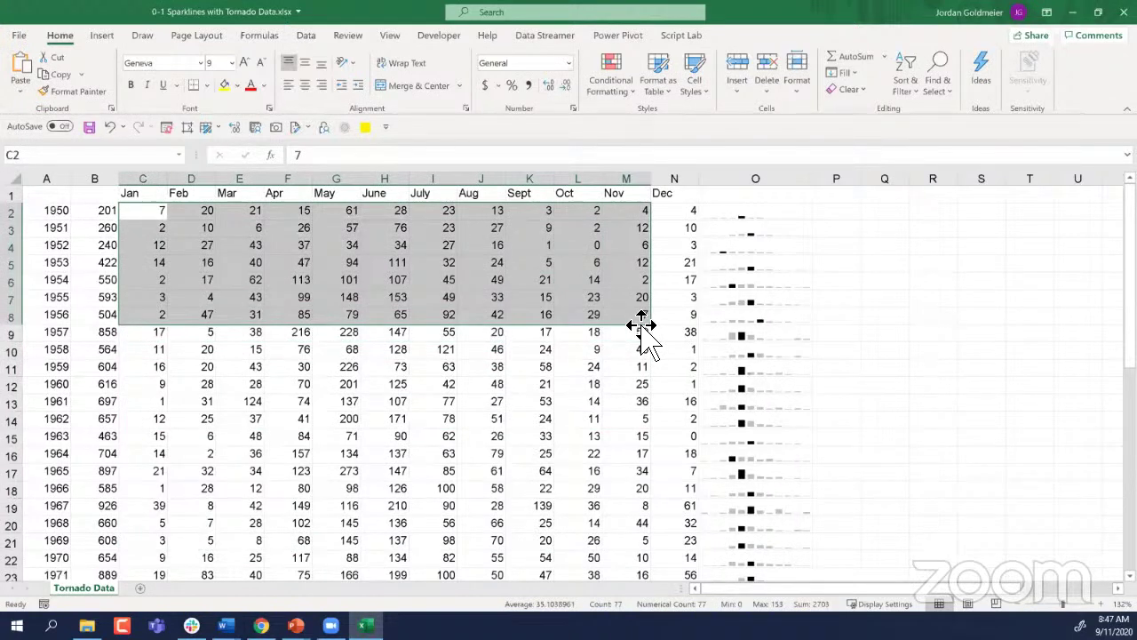
click(186, 190)
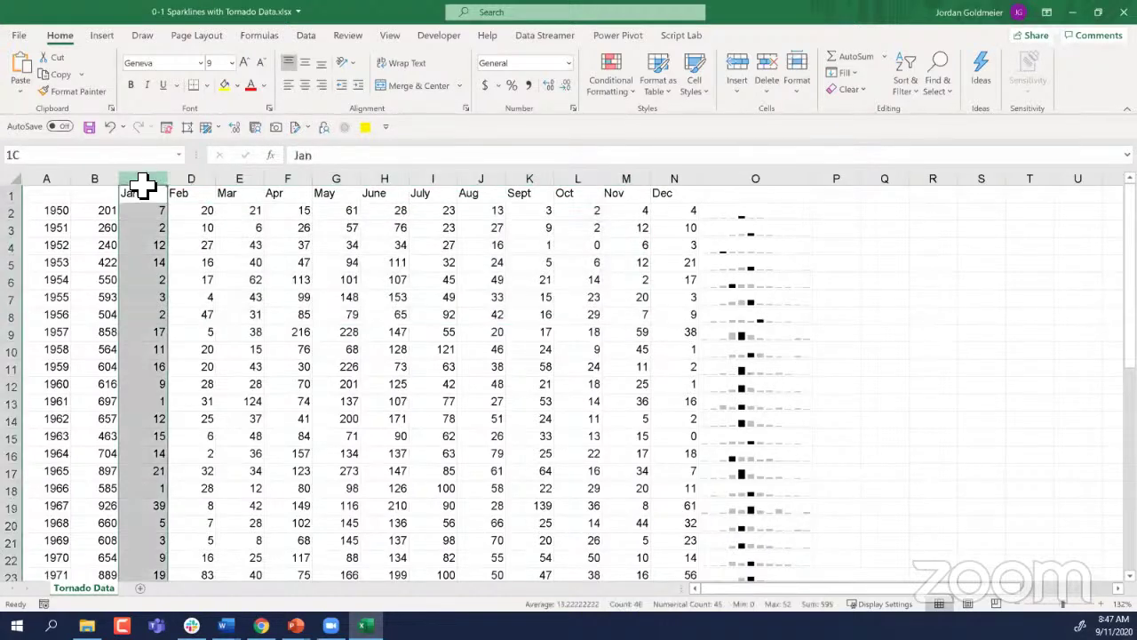
Step: Group columns C through N with the monthly counts and collapse the group to hide them
click(146, 179)
shift+click(673, 177)
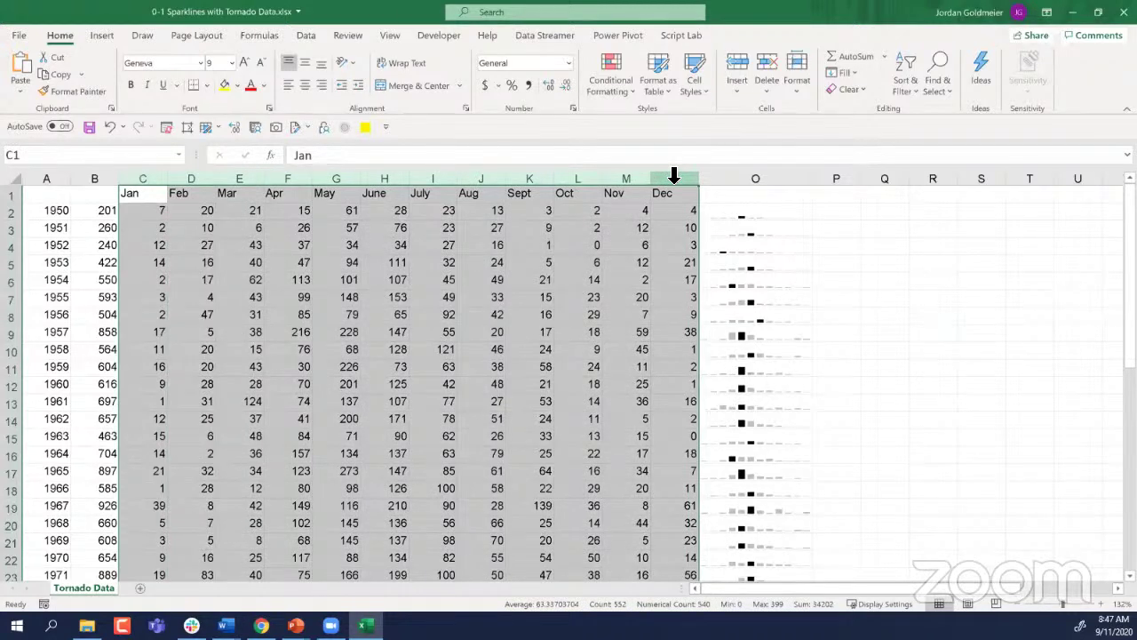
click(313, 35)
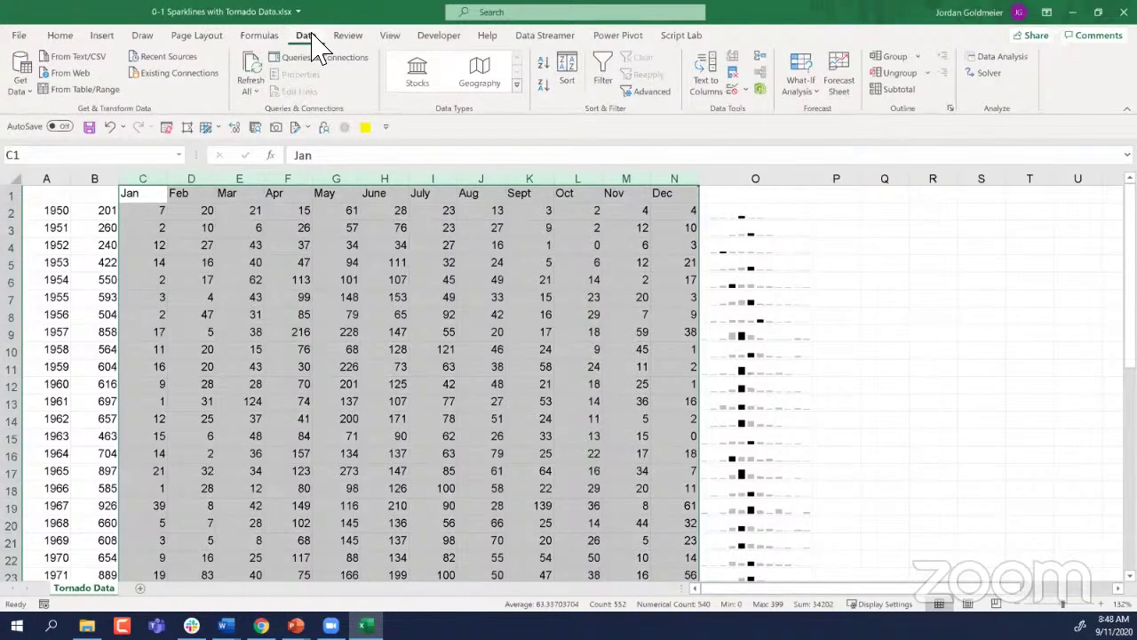
click(878, 57)
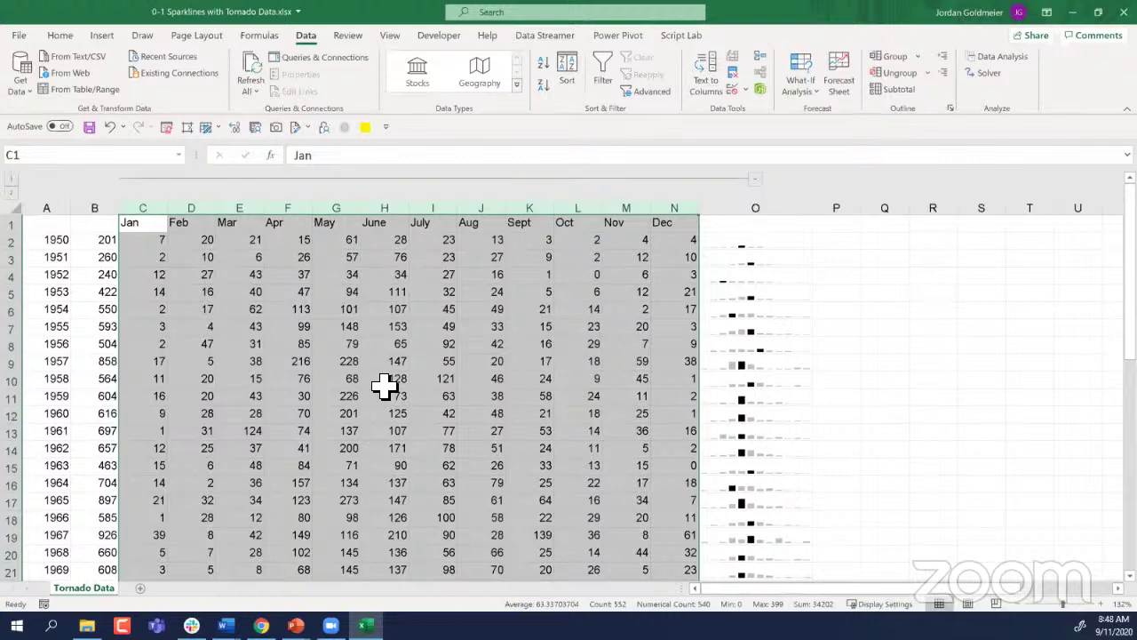
click(757, 182)
click(157, 240)
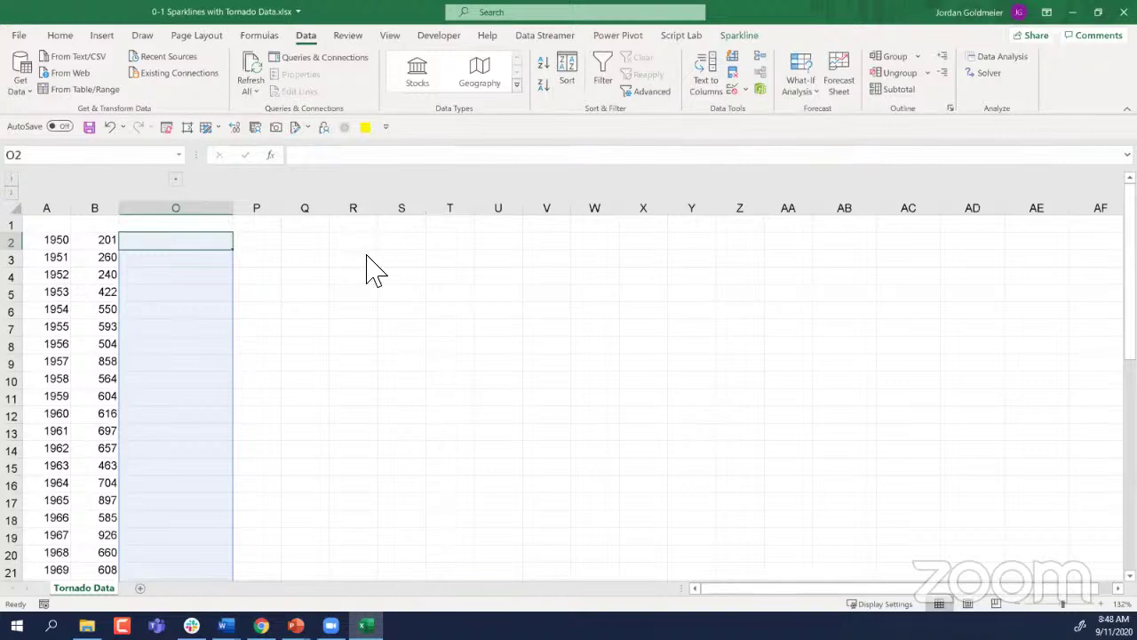
click(737, 34)
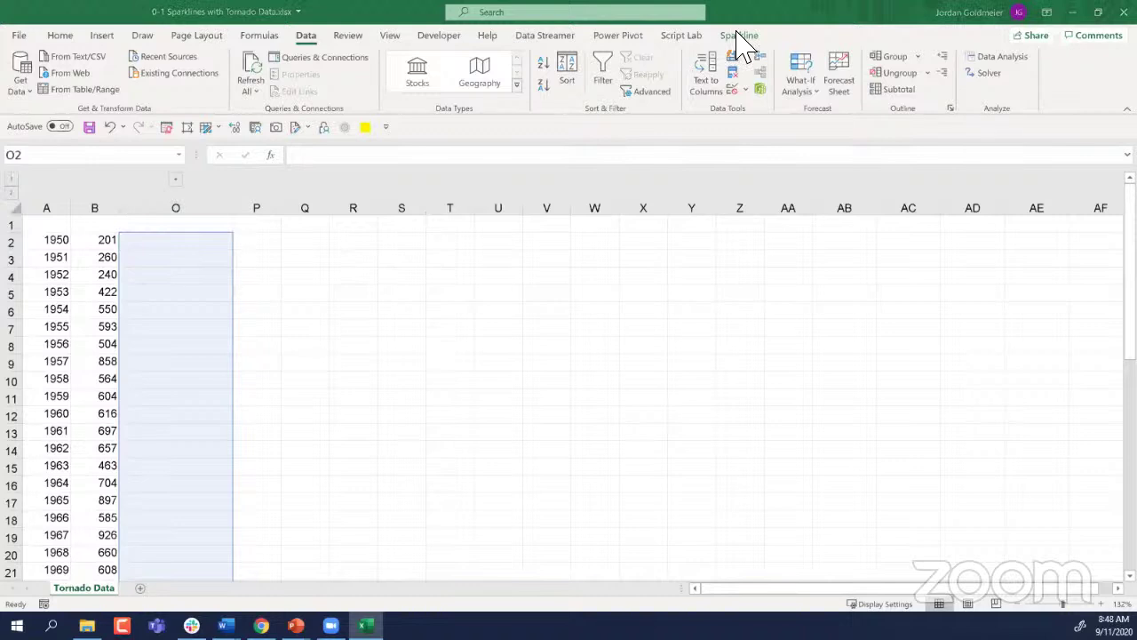
click(164, 255)
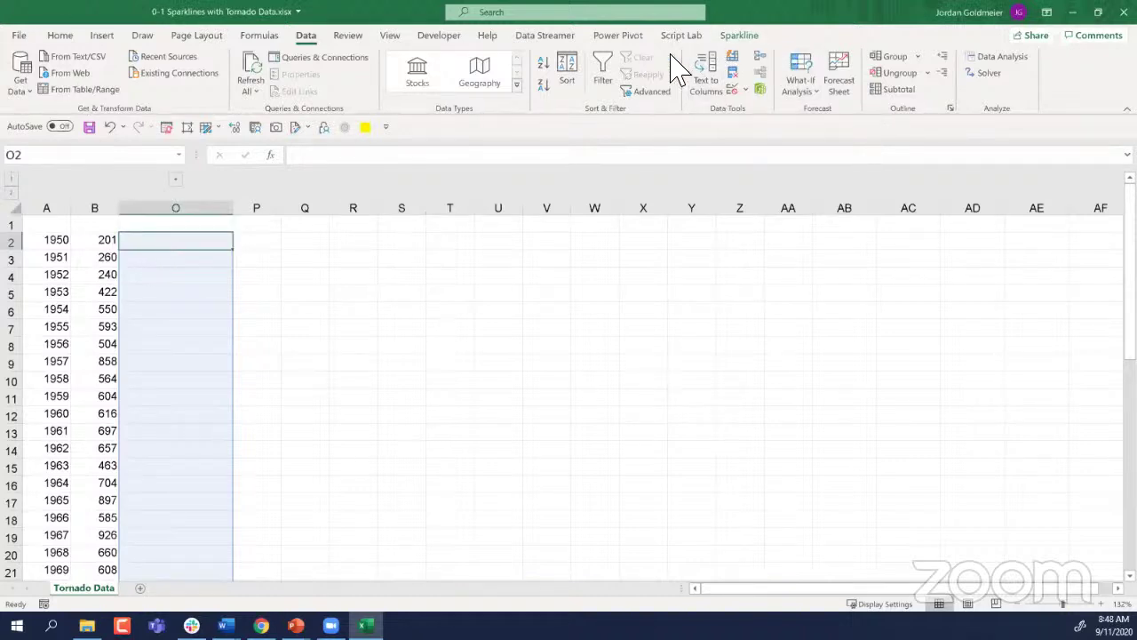
click(16, 87)
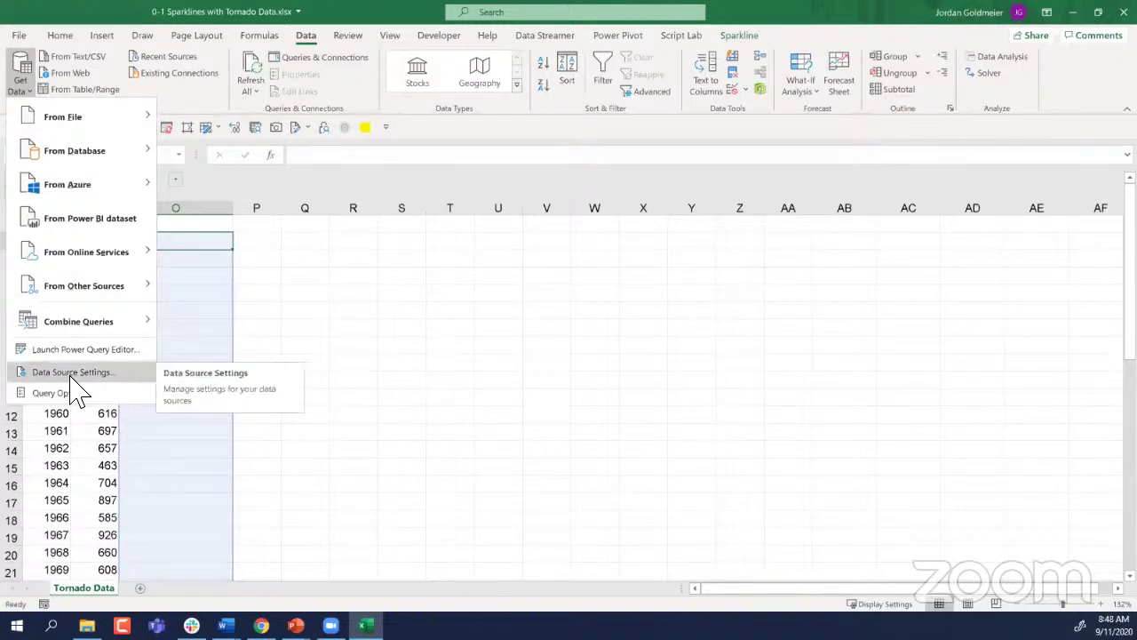
Step: Set the column O sparkline group to show data in hidden rows and columns, keeping empty cells as gaps
click(197, 235)
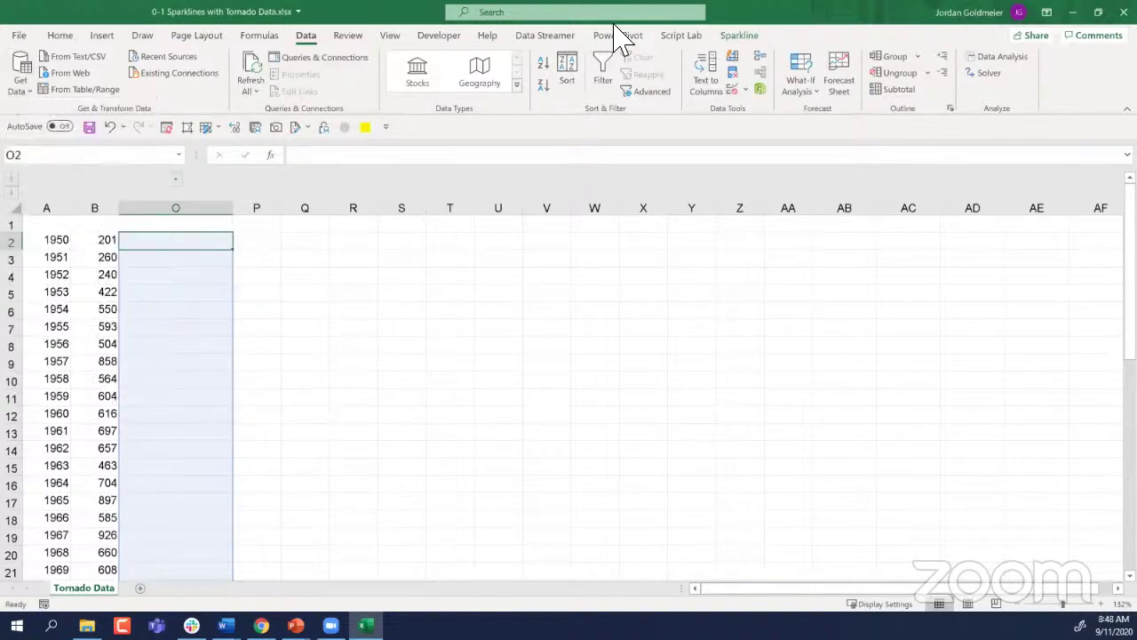
click(740, 37)
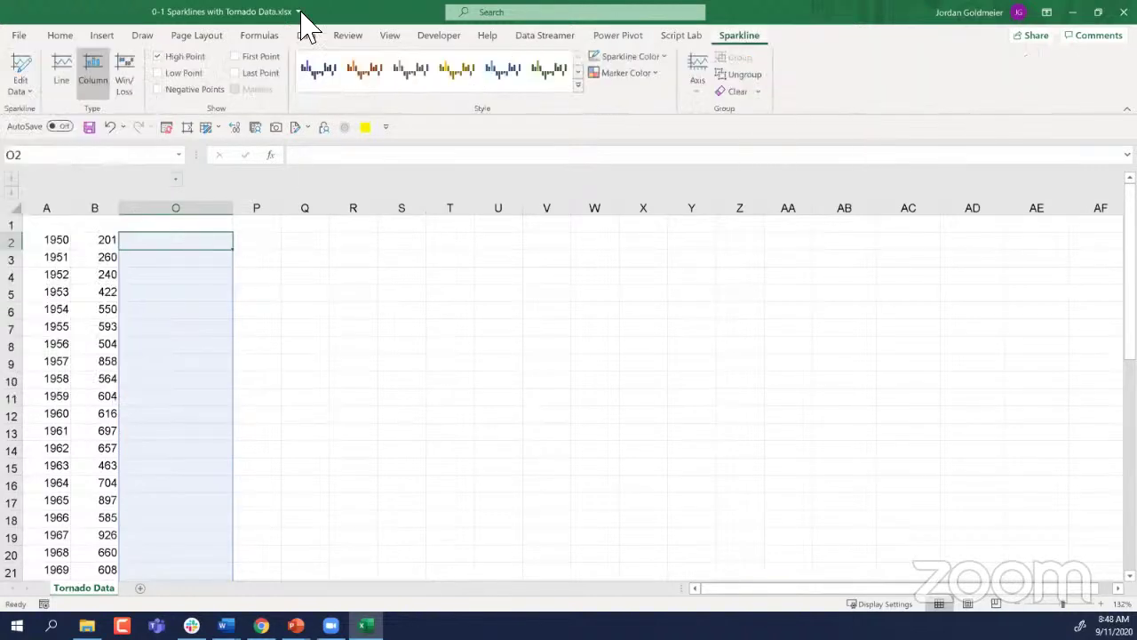
click(22, 85)
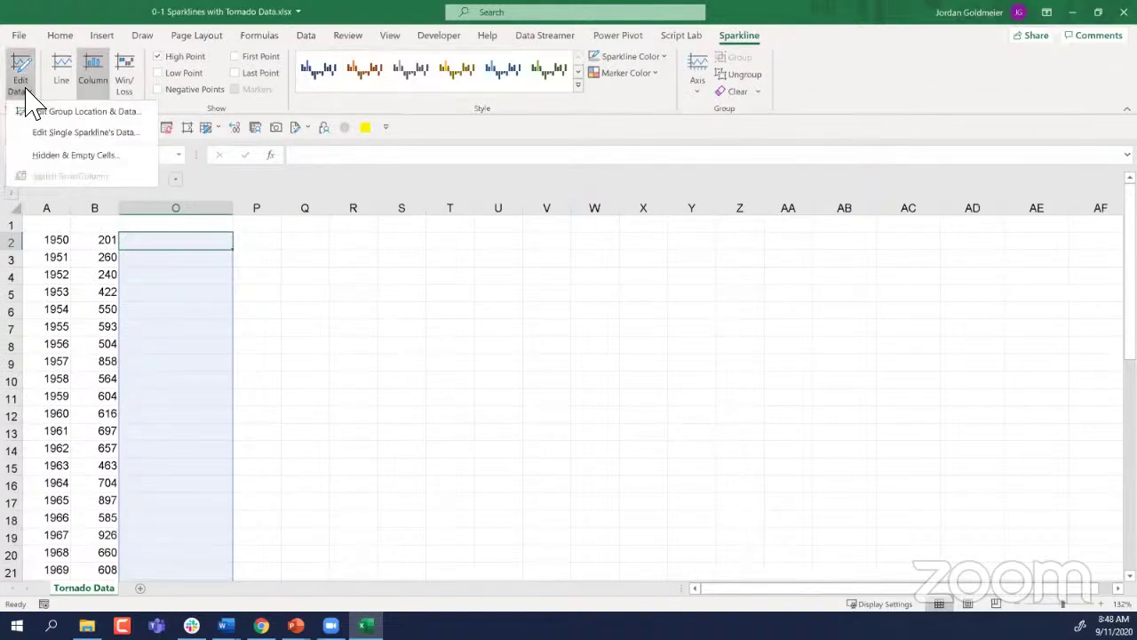
click(71, 155)
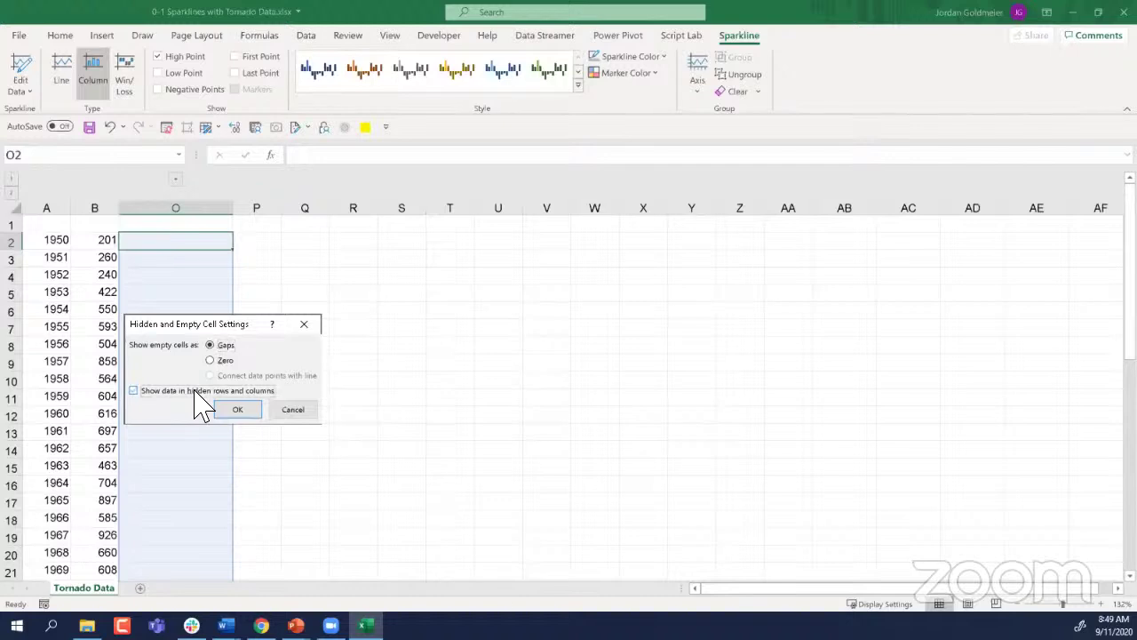
click(196, 391)
click(233, 409)
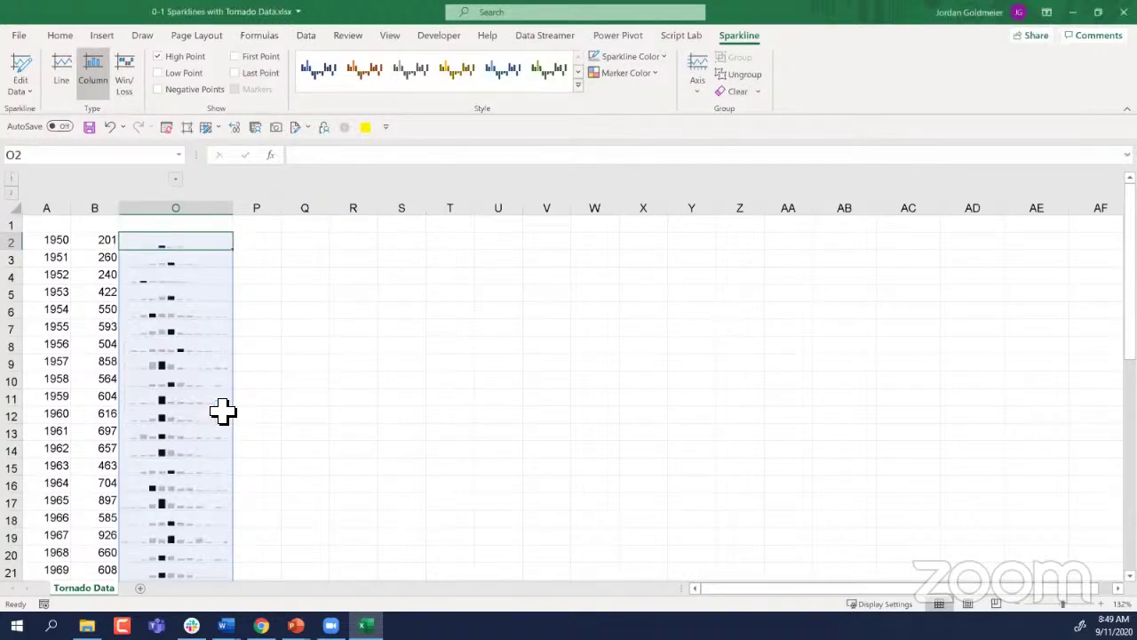
click(285, 418)
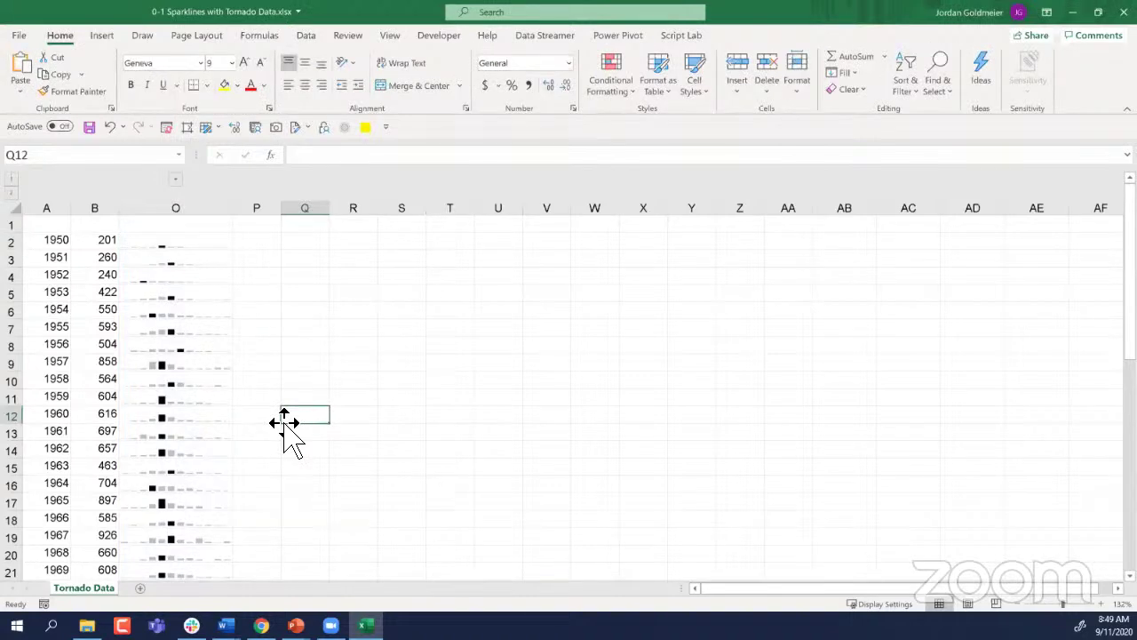
Step: Hide the worksheet gridlines around the yearly totals and sparklines
click(193, 309)
scroll(193, 308, down, 10)
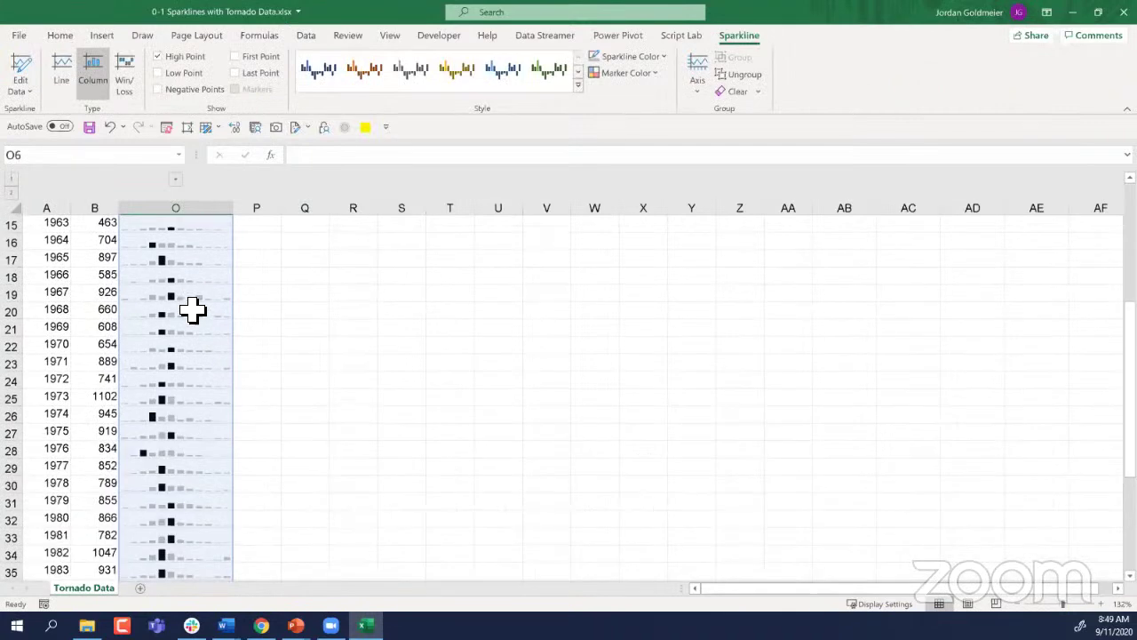
scroll(95, 233, up, 10)
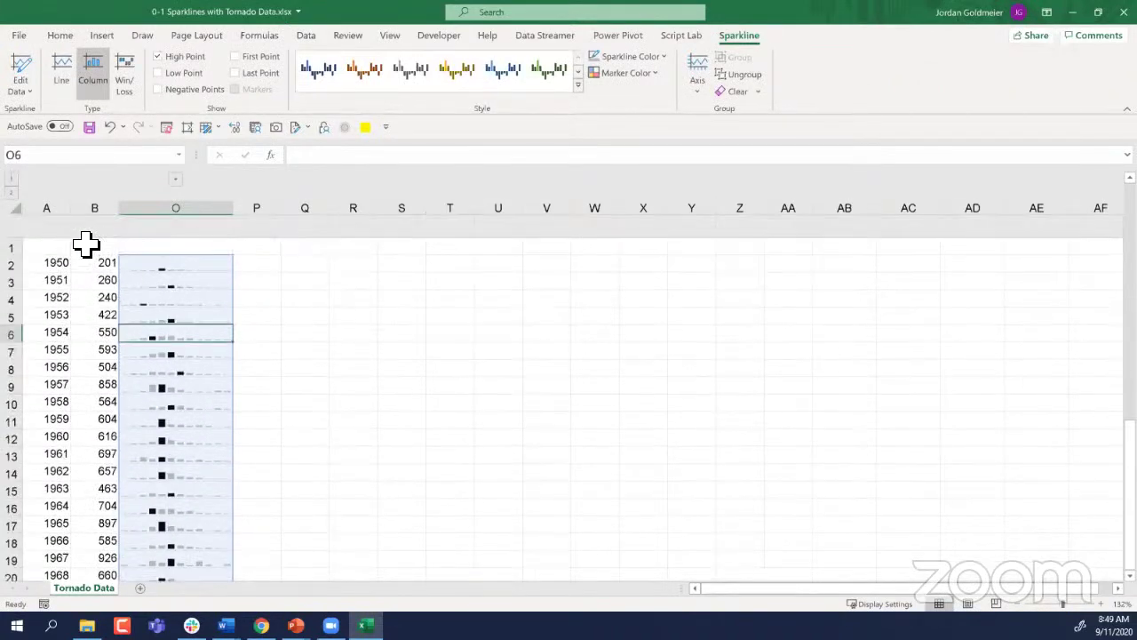
click(85, 244)
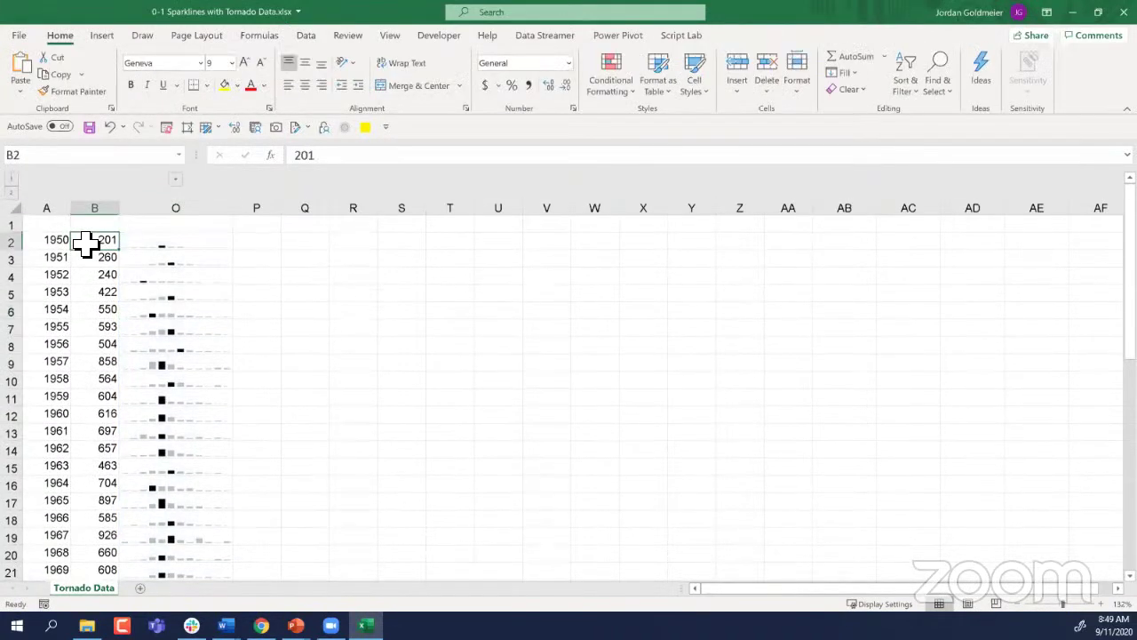
click(393, 38)
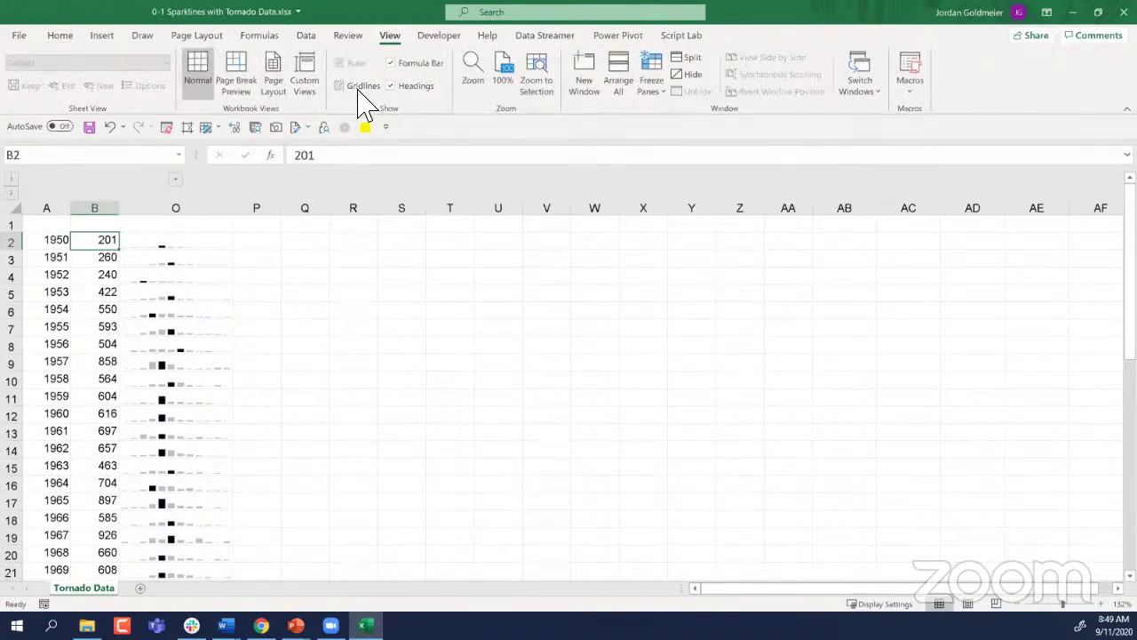
click(360, 89)
Step: Enter the heading Year in cell A1 and the heading Total in cell B1
click(91, 225)
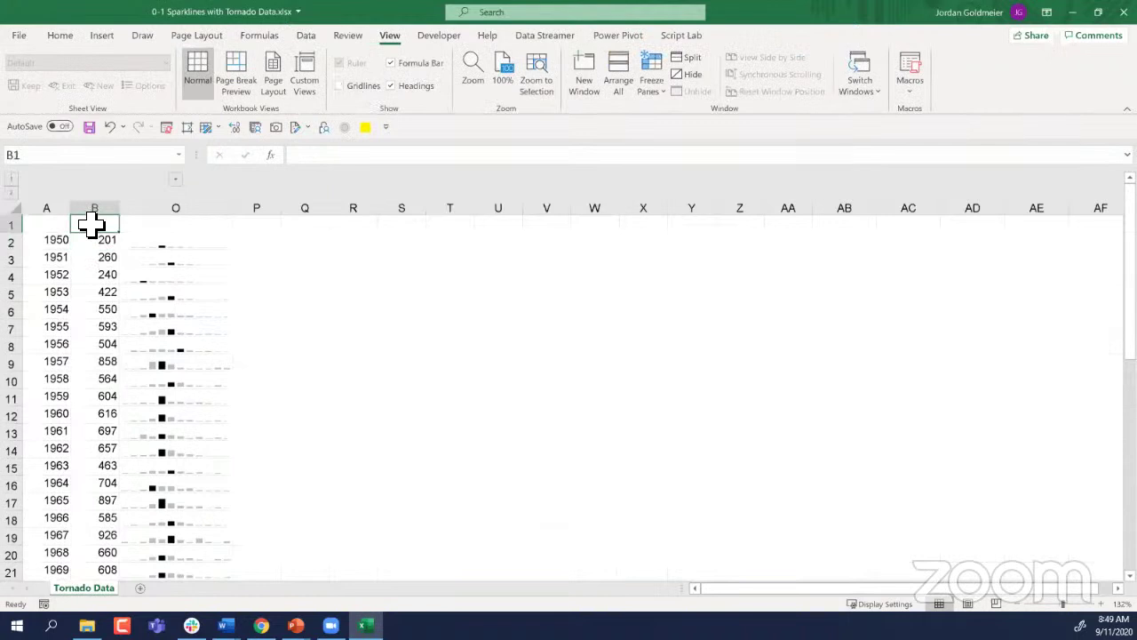
key(Left)
text(Year)
key(Tab)
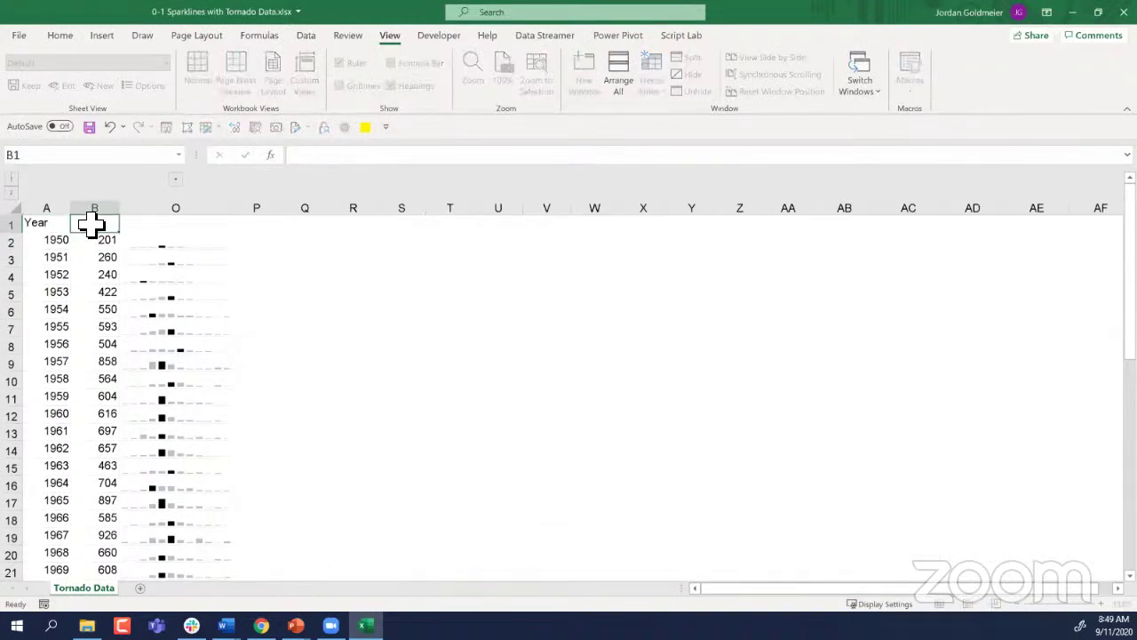
text(Total)
Step: Right-align and bold the headings in cells A1 and B1
drag(44, 222, 91, 218)
click(61, 36)
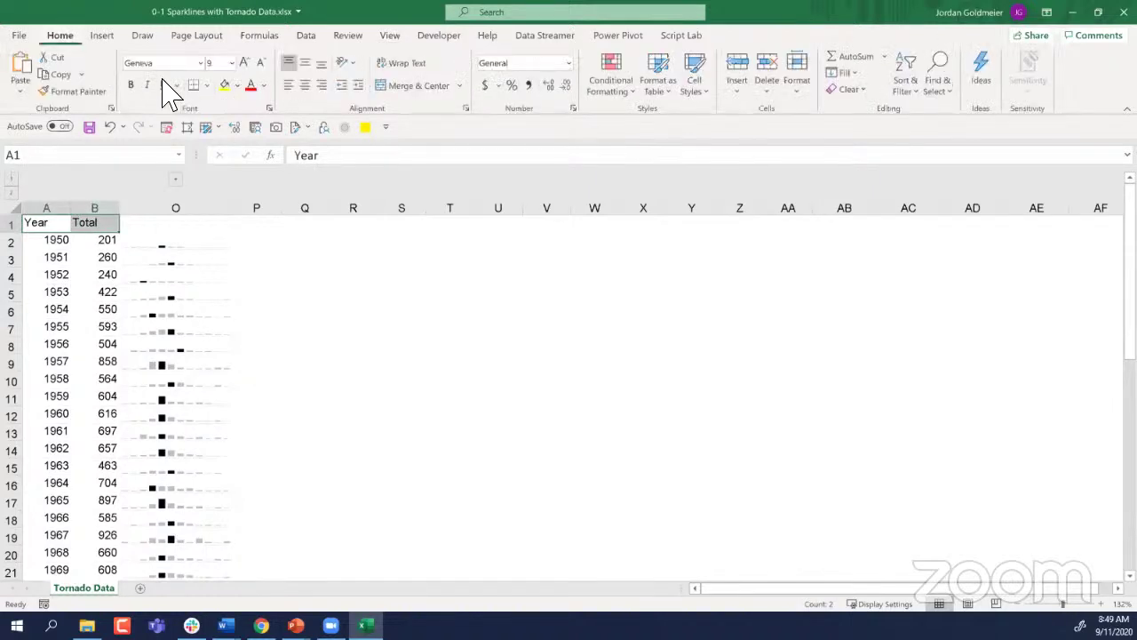
click(322, 84)
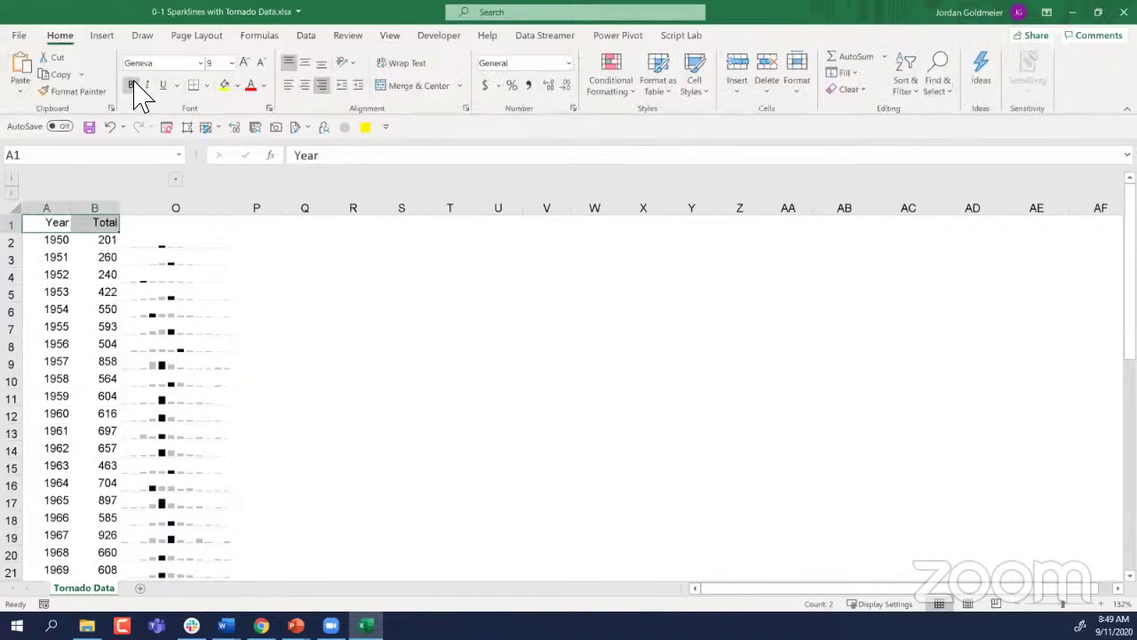
click(135, 86)
Step: Examine the condensed table of years, totals and sparklines, comparing the high-point bars down column O through the 1970s
click(178, 287)
click(178, 255)
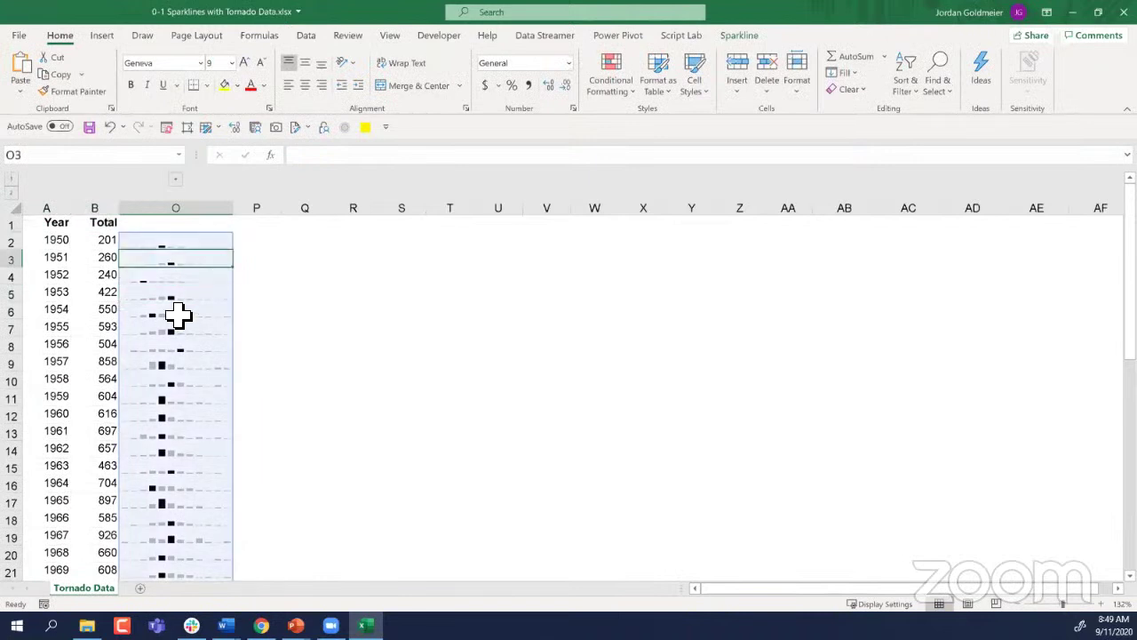
scroll(170, 320, down, 1)
scroll(133, 267, up, 1)
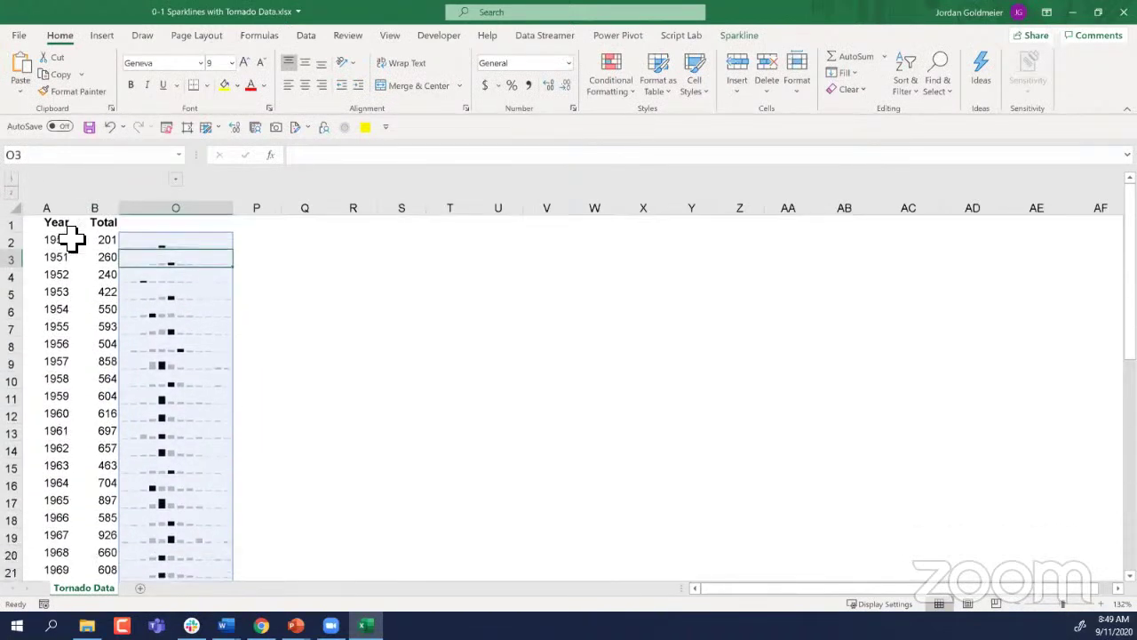
scroll(220, 366, down, 2)
click(220, 366)
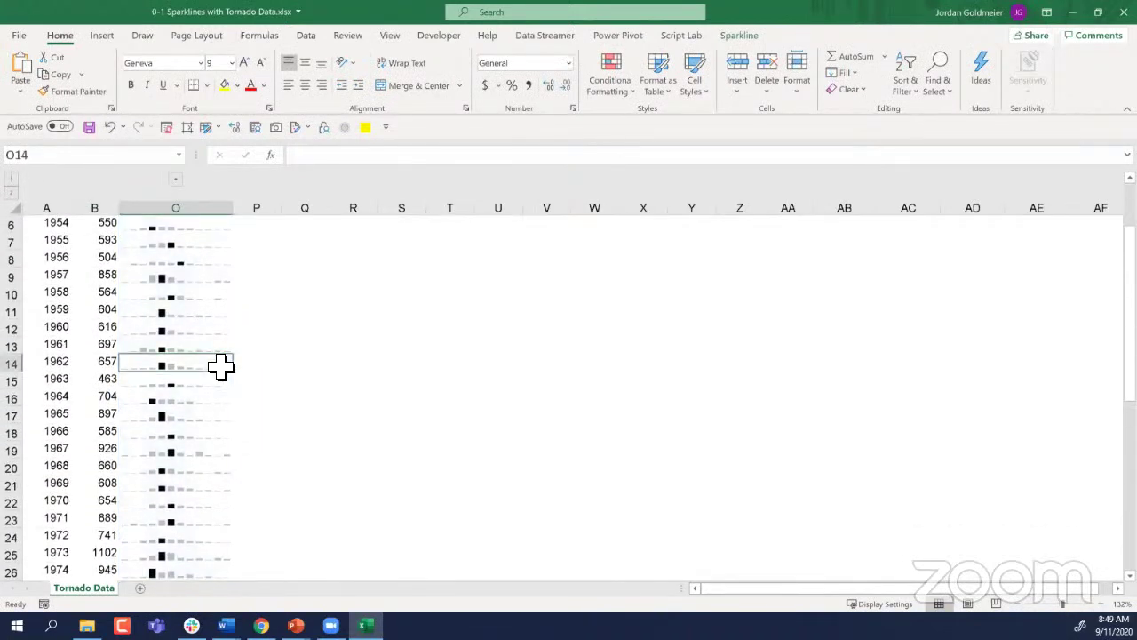
scroll(220, 366, down, 2)
scroll(222, 366, up, 4)
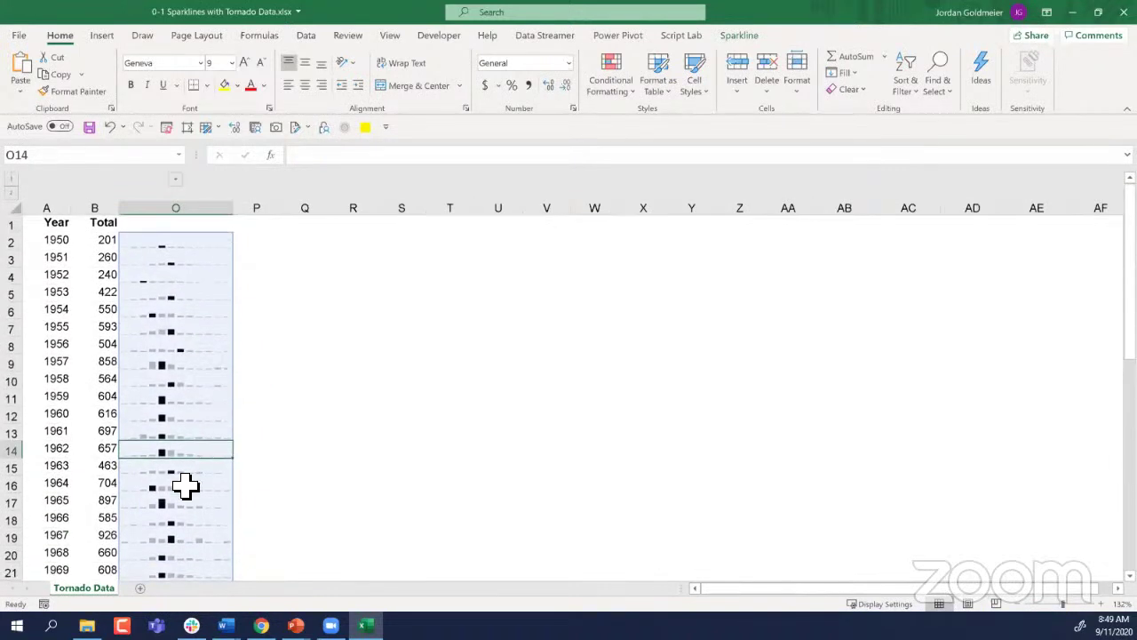
scroll(192, 436, down, 3)
click(193, 436)
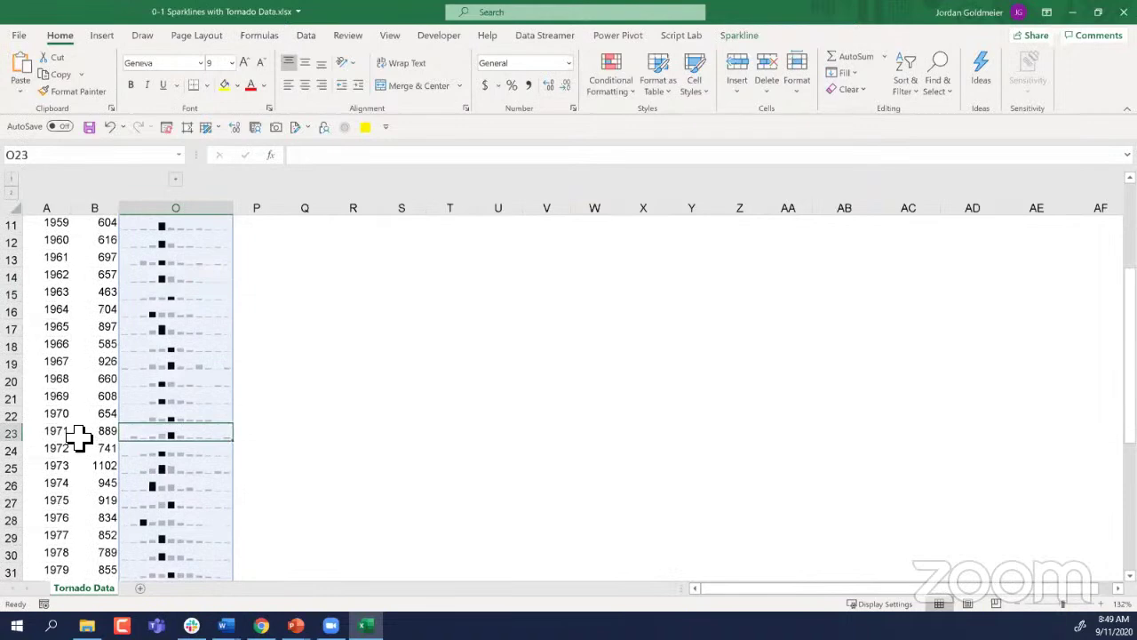
Step: Expand the grouped columns C through N to show the monthly counts for all years again
click(174, 175)
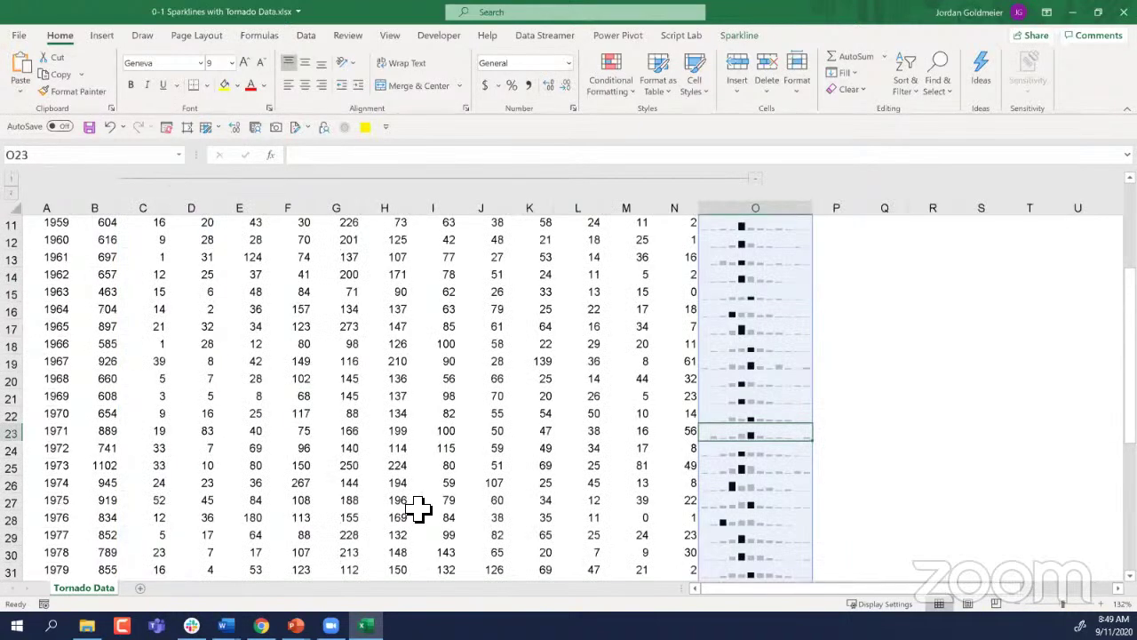
scroll(416, 508, up, 4)
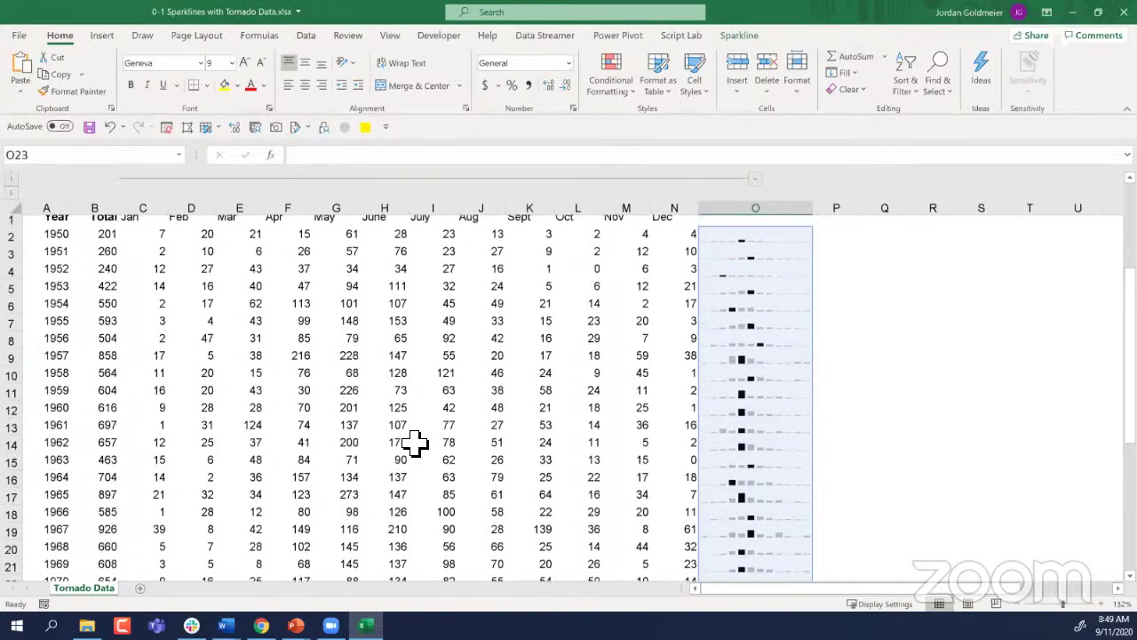
click(414, 442)
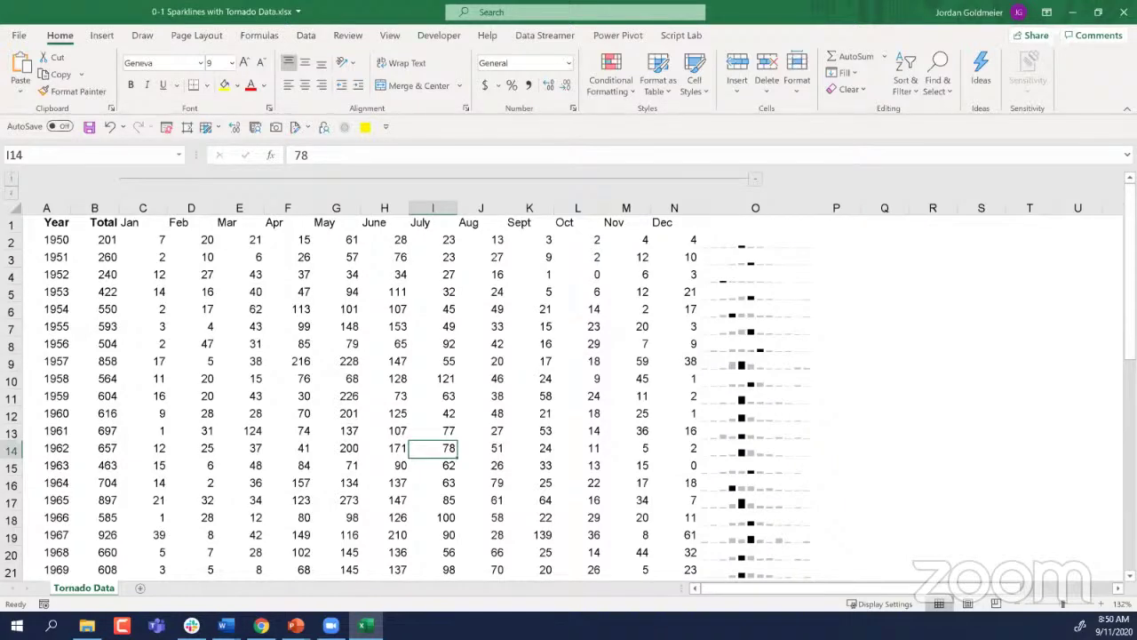
Step: Switch to the File Explorer window with the EIE presentation folder
key(alt+Tab)
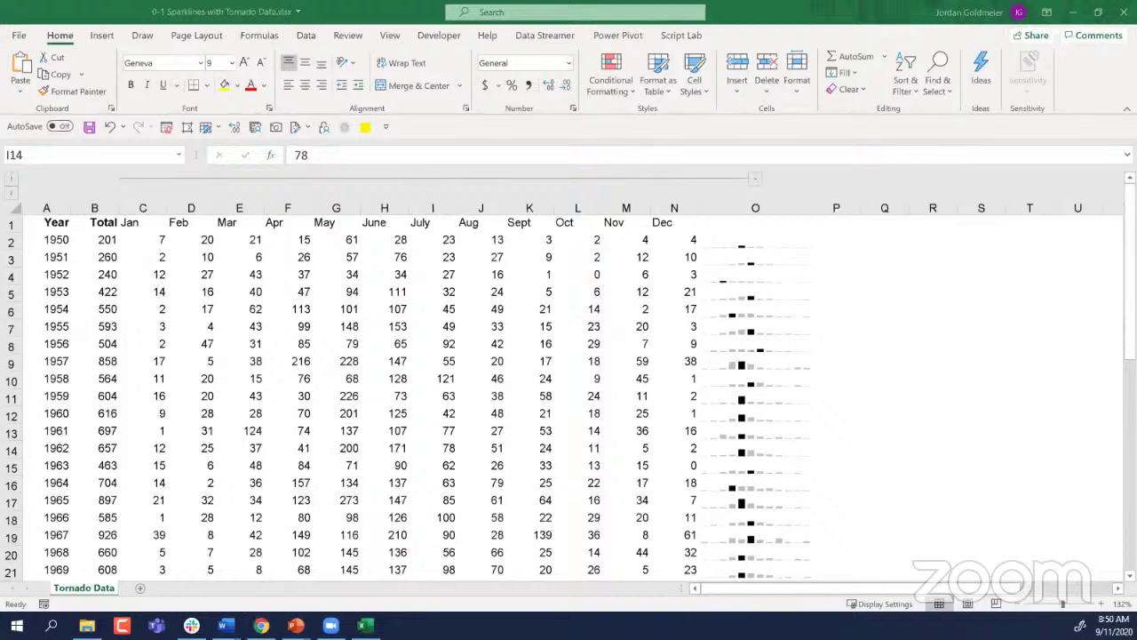
key(alt+Tab)
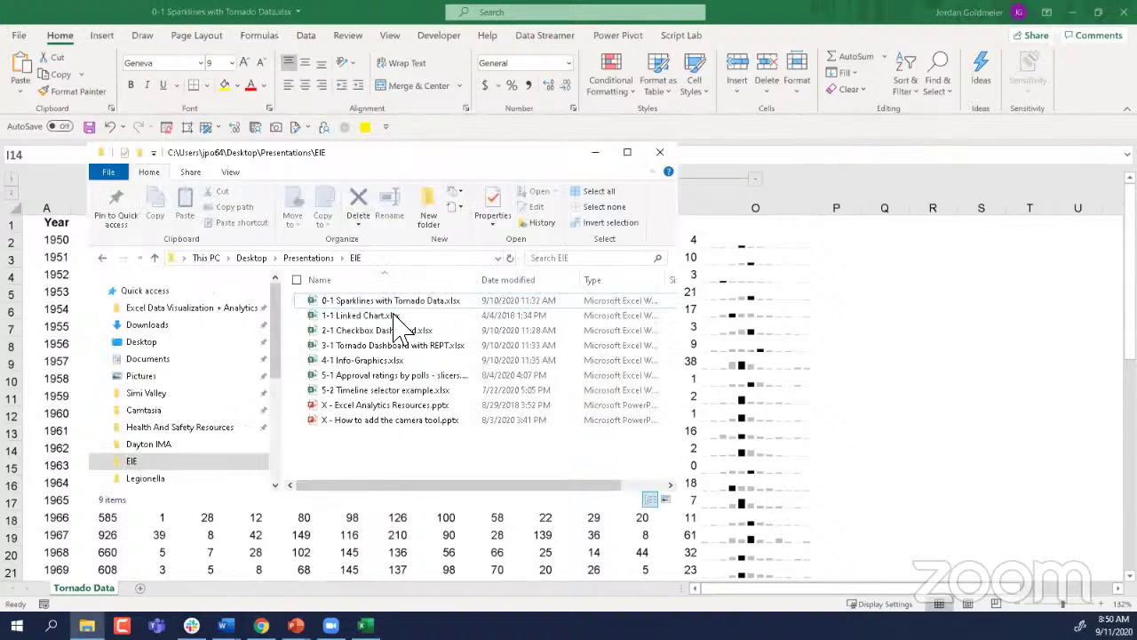
Step: Open the workbook 1-1 Linked Chart.xlsx from the EIE folder and show its Complete sheet
click(366, 320)
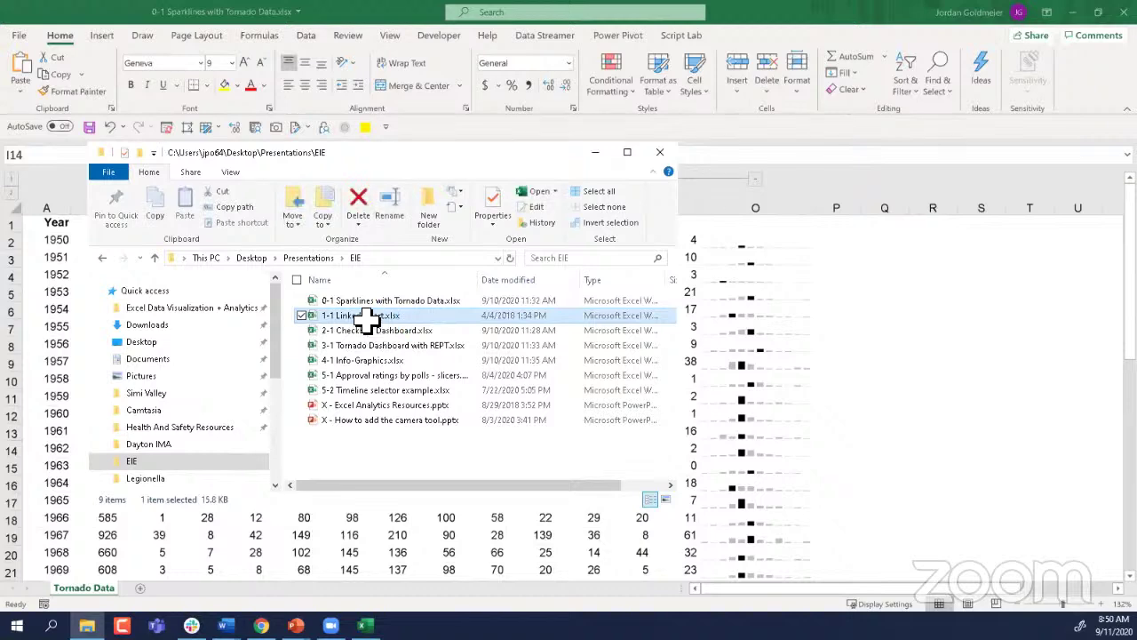
double_click(366, 320)
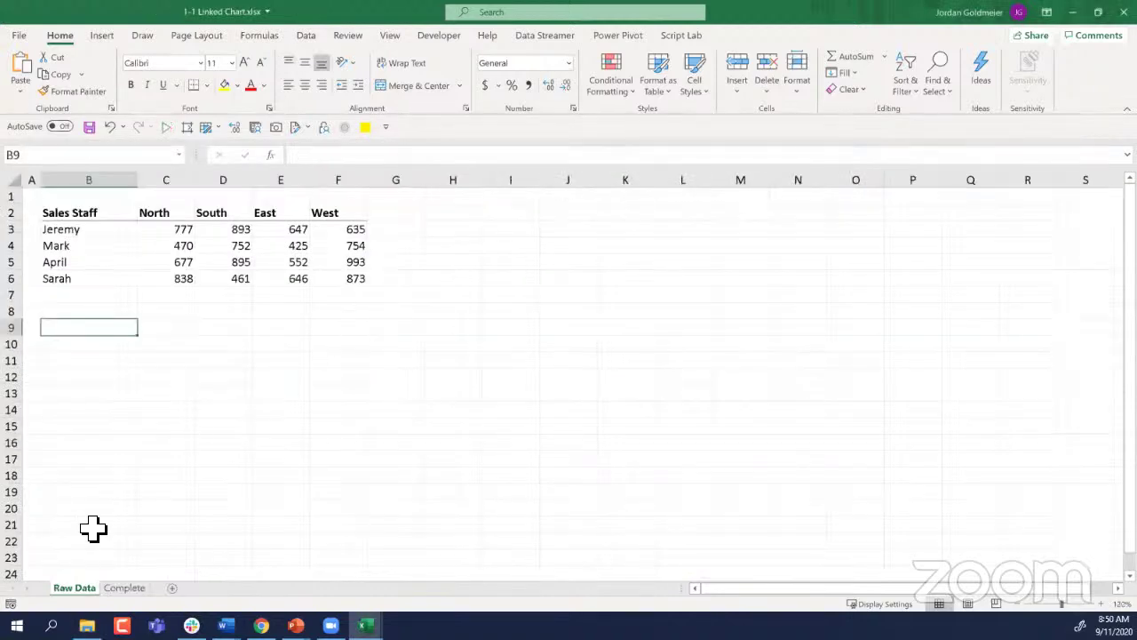
click(115, 587)
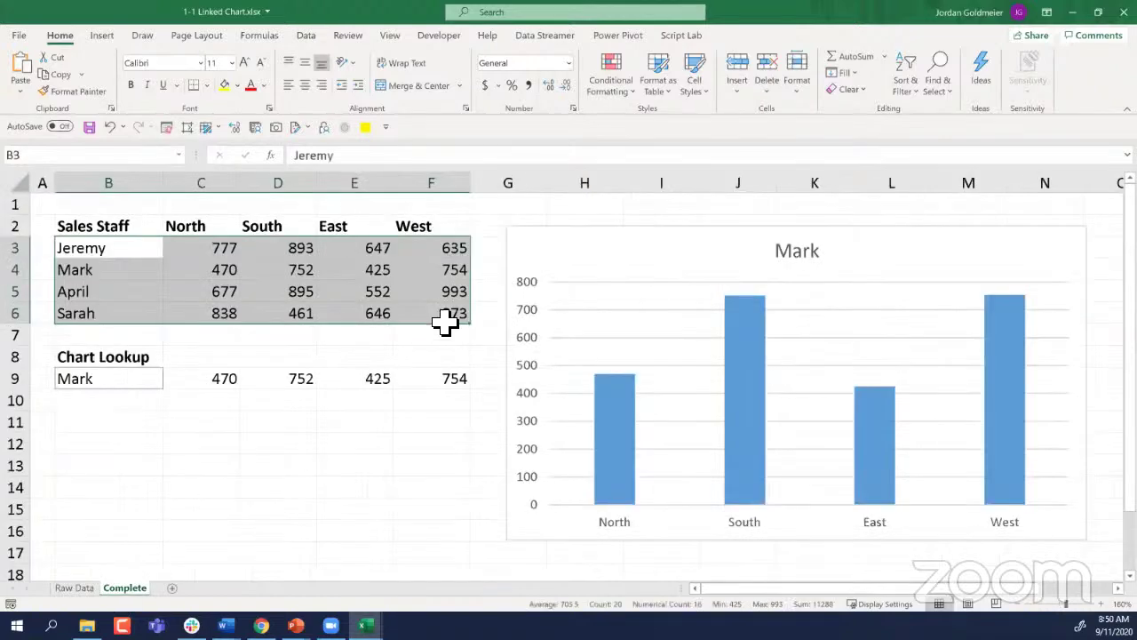
click(415, 394)
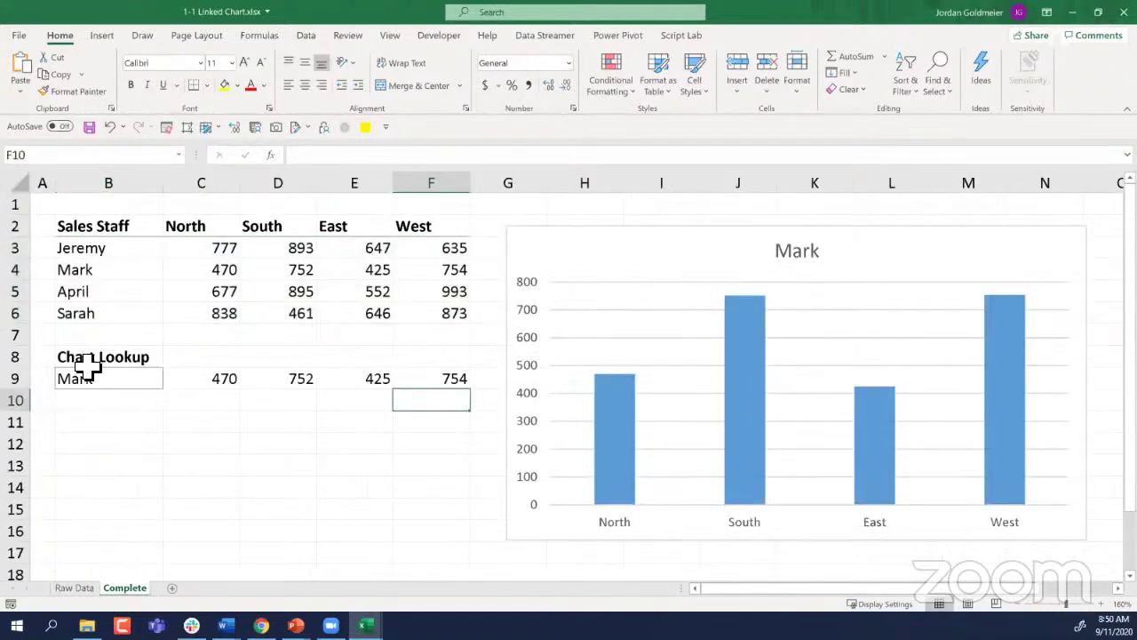
Step: Choose the third staff member from the Chart Lookup list in cell B9 to update the linked chart
click(138, 377)
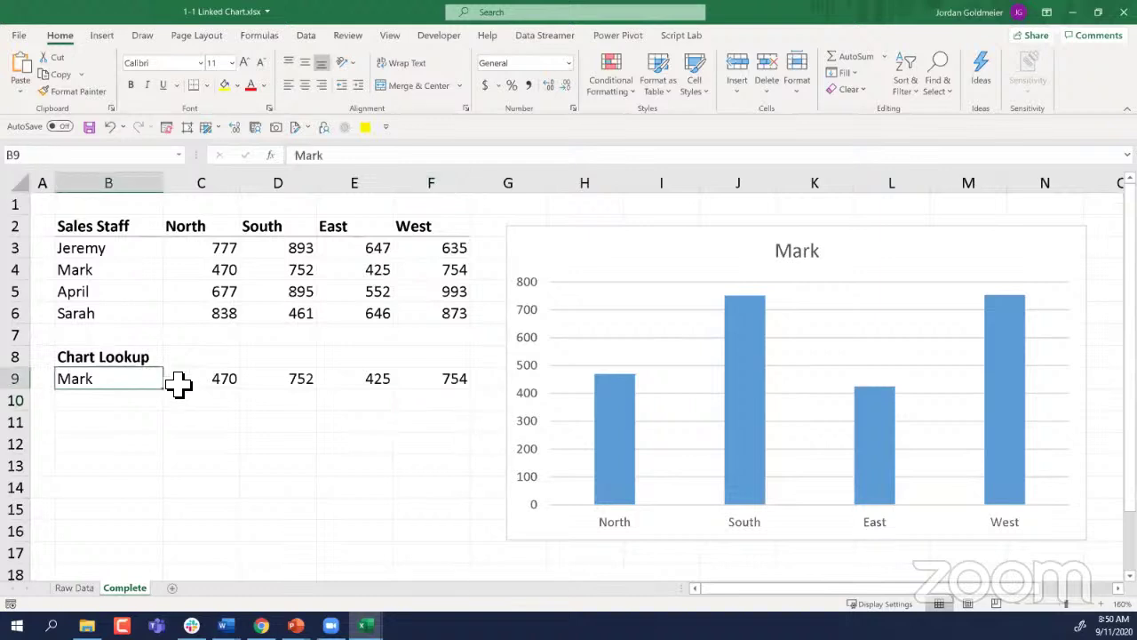
click(168, 382)
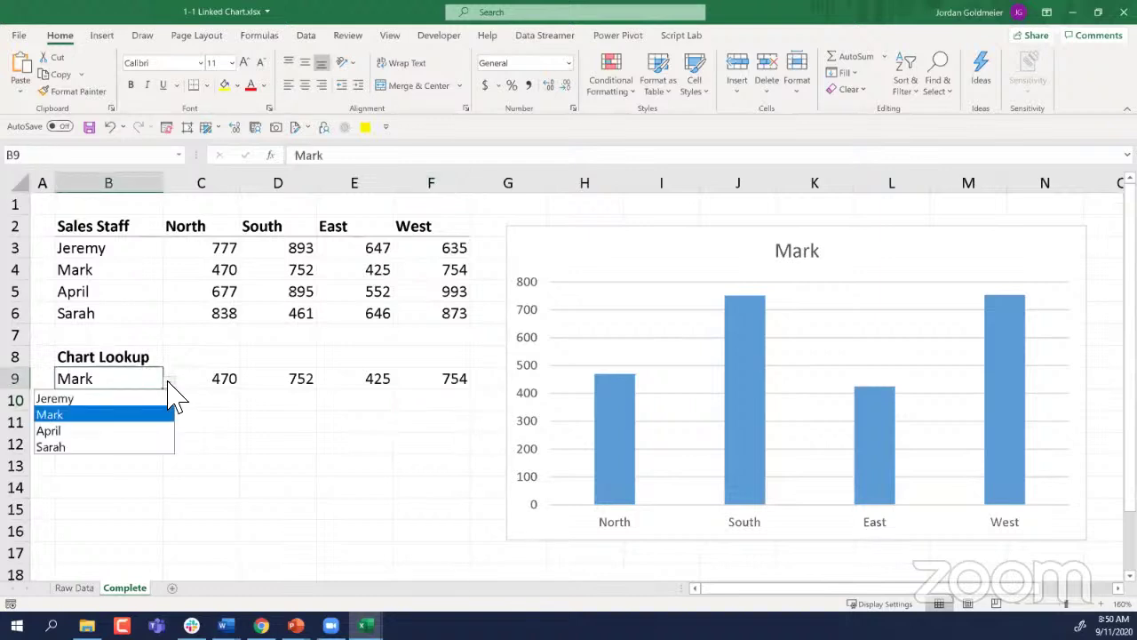
click(134, 431)
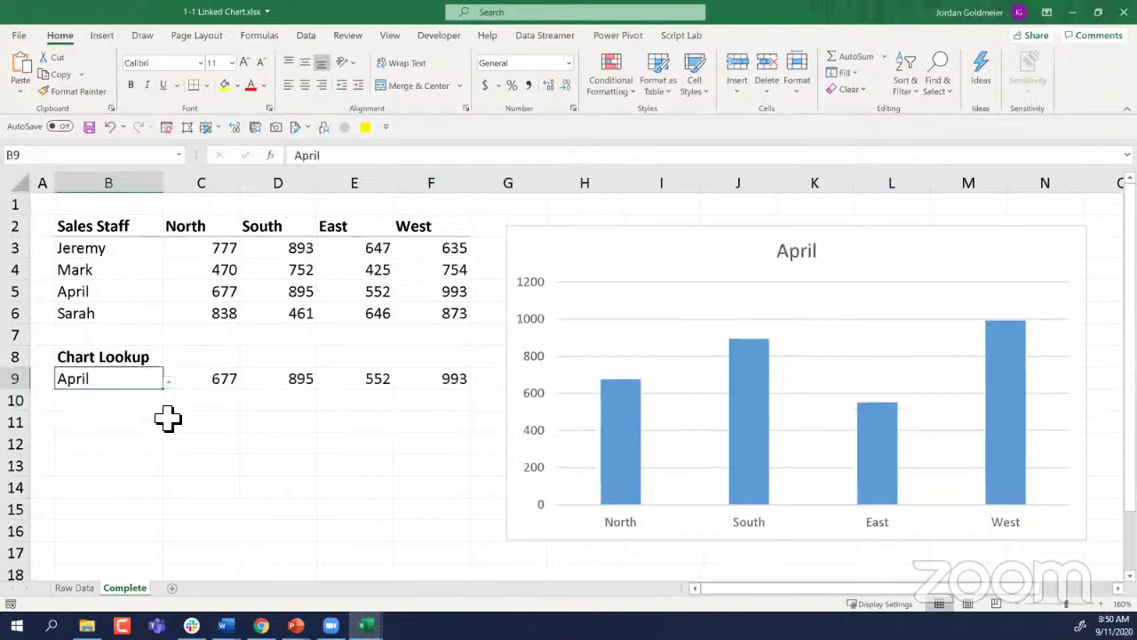
Step: Examine the lookup formula in C9:F9, the source ranges of the column chart and the staff names in B3:B6
drag(198, 378, 421, 382)
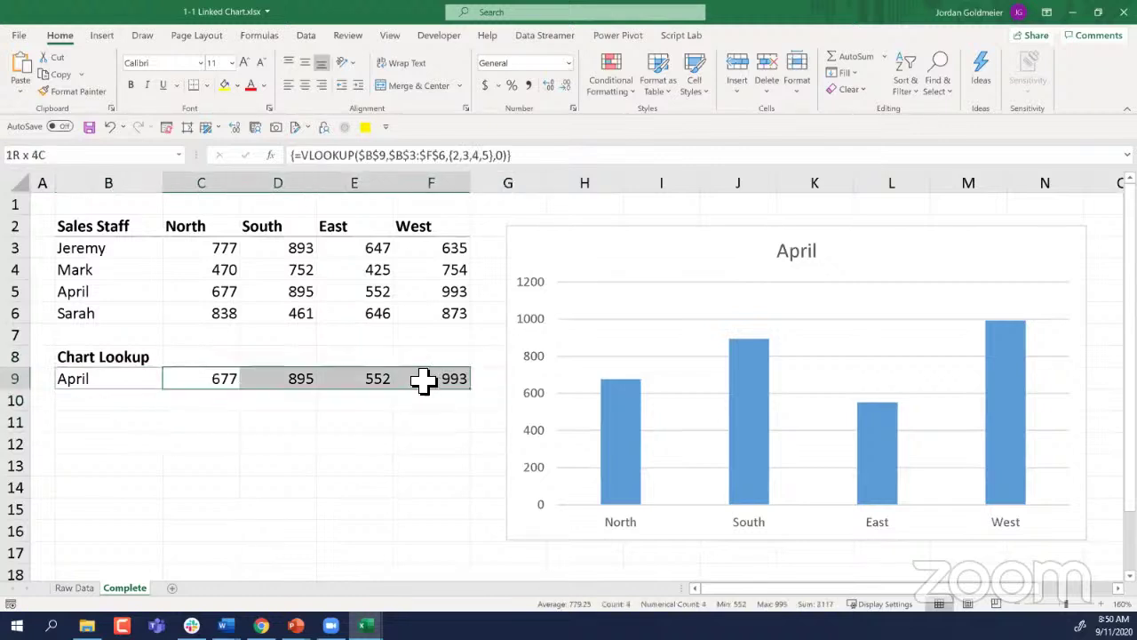
click(626, 435)
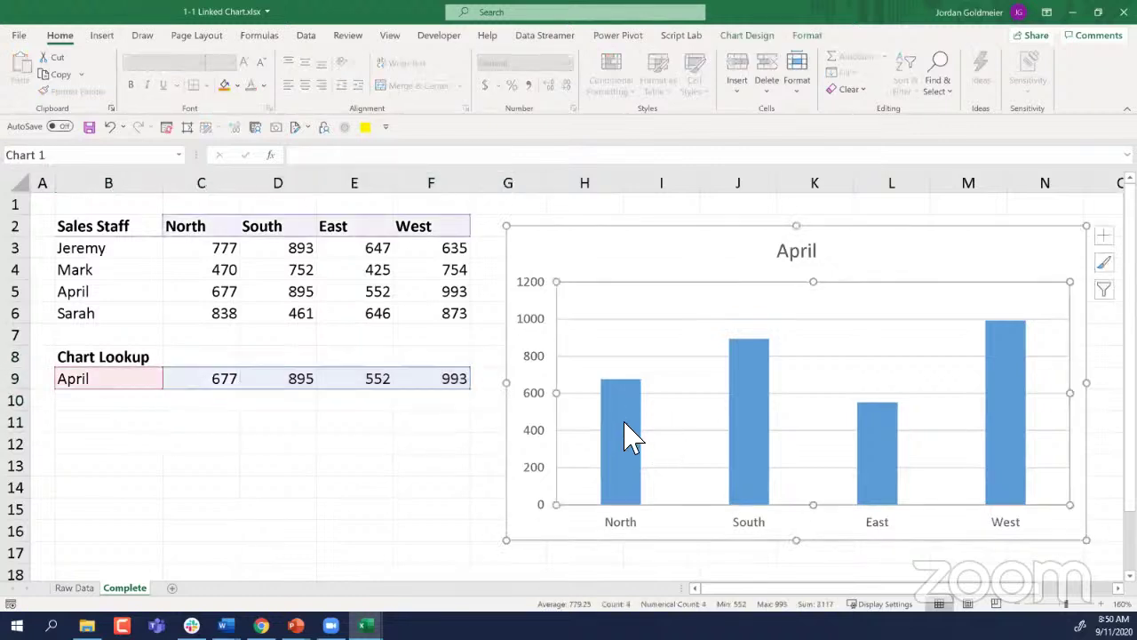
click(626, 436)
drag(71, 256, 134, 313)
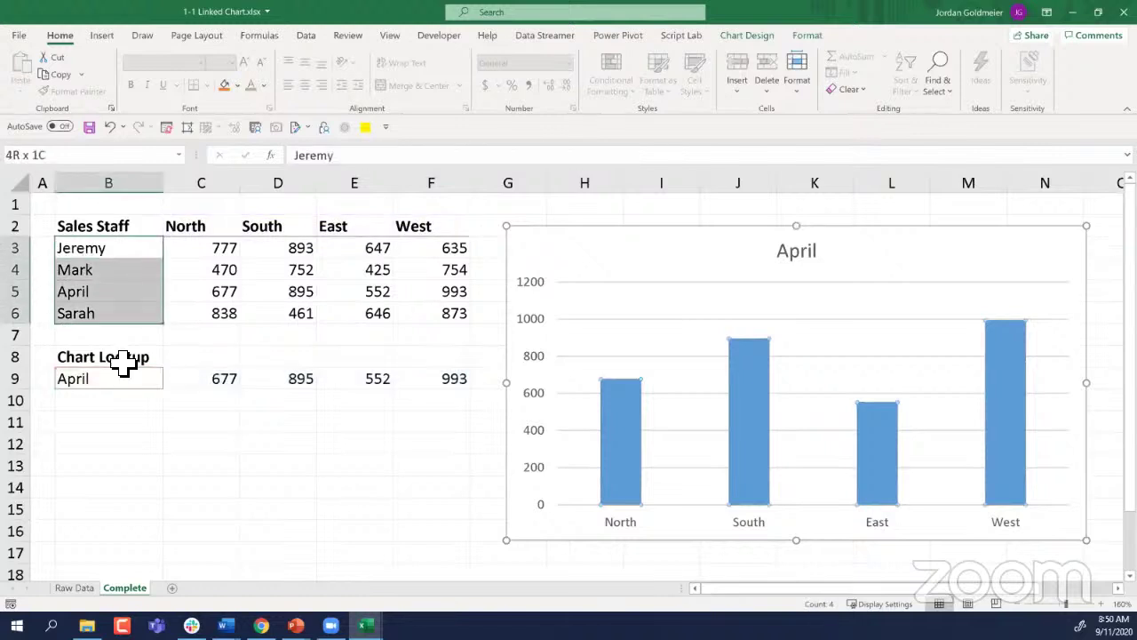
click(671, 449)
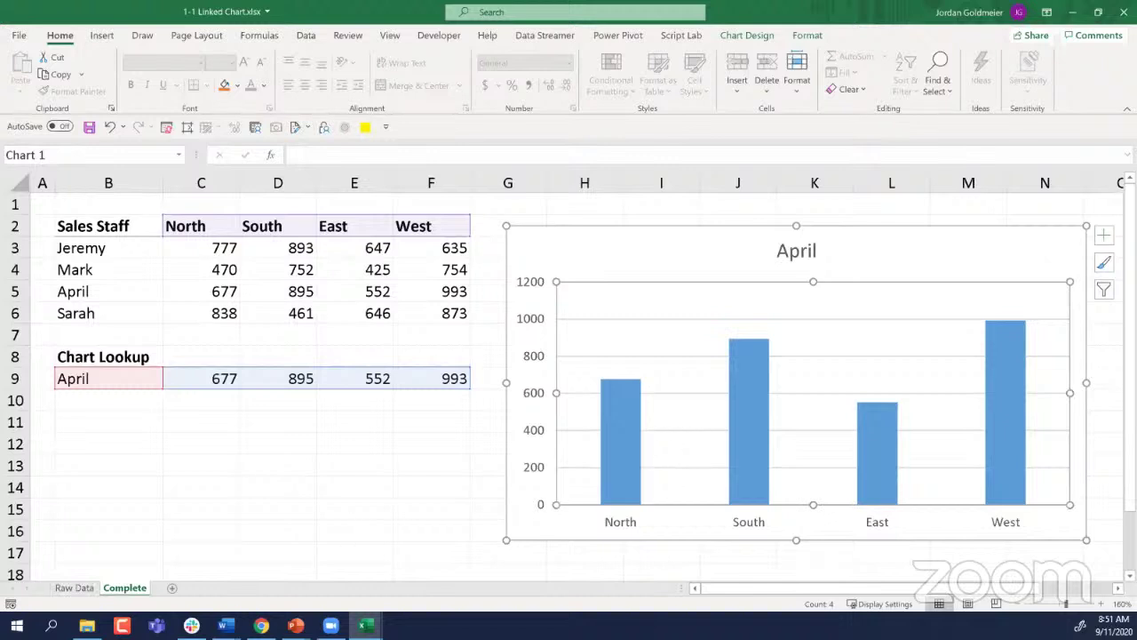
key(Delete)
Step: On the Raw Data sheet, add List data validation to cell B9 with the source =$B$3:$B$6
click(57, 587)
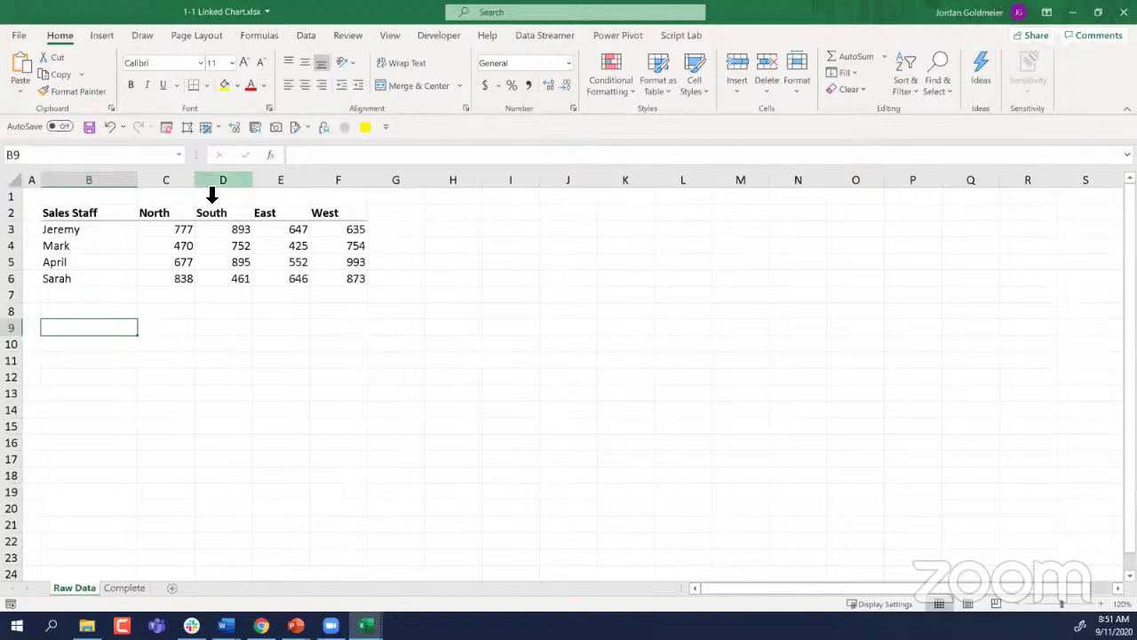
click(305, 36)
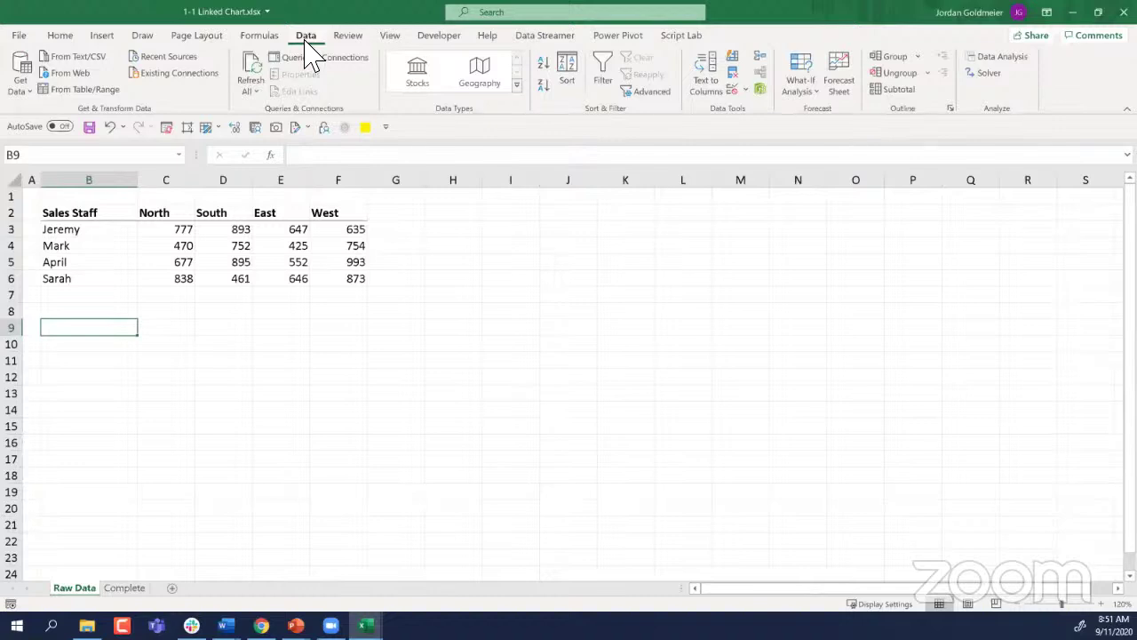
click(747, 90)
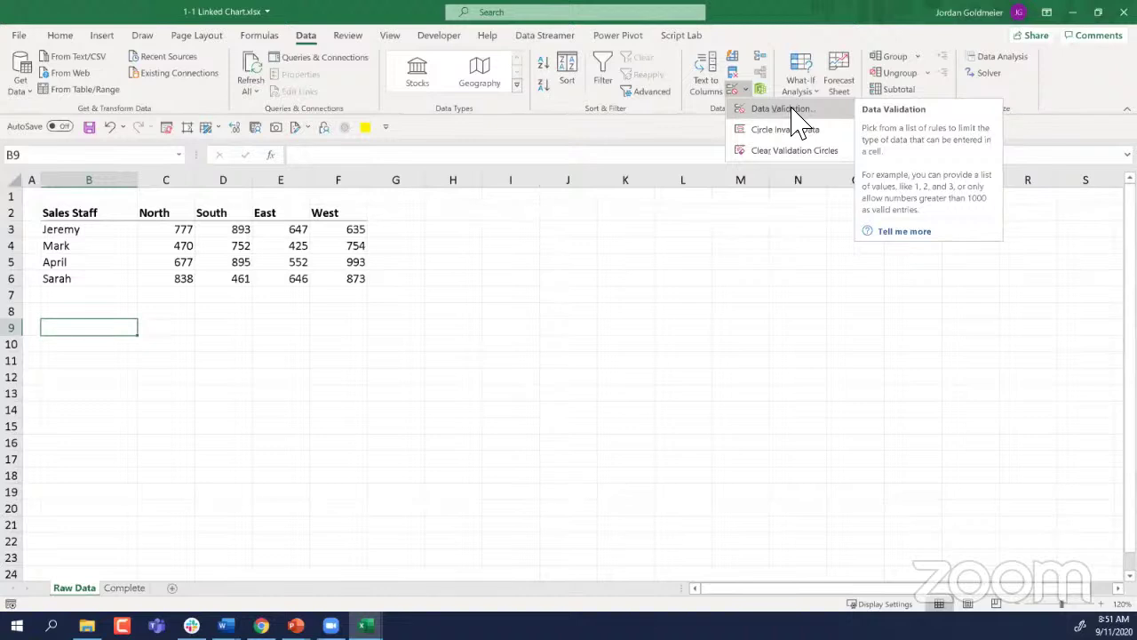
click(792, 110)
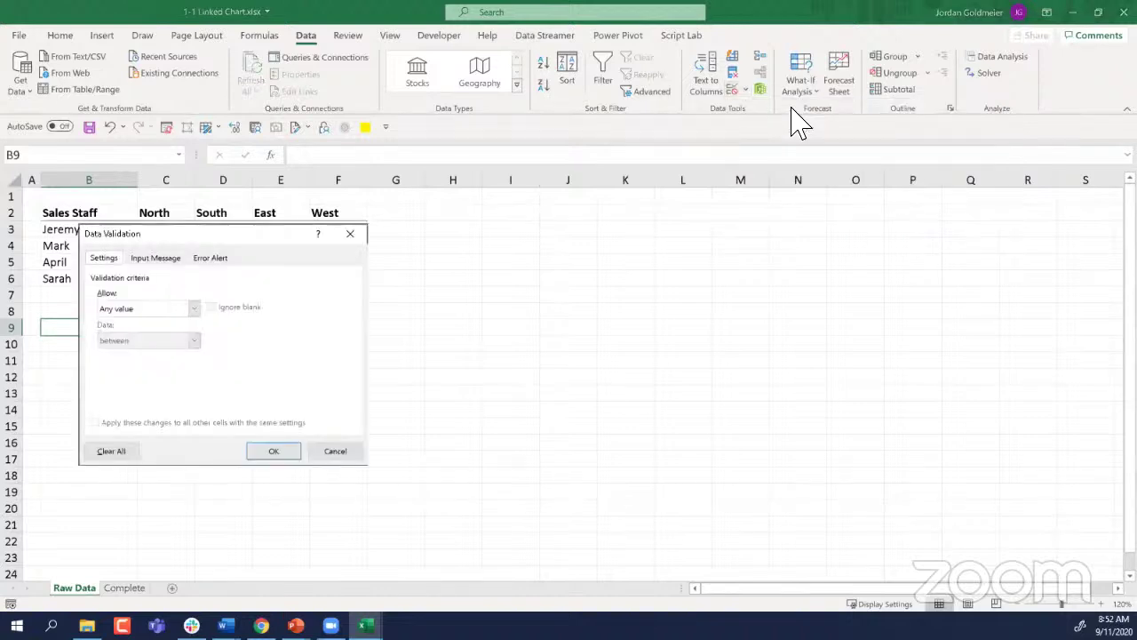
click(141, 311)
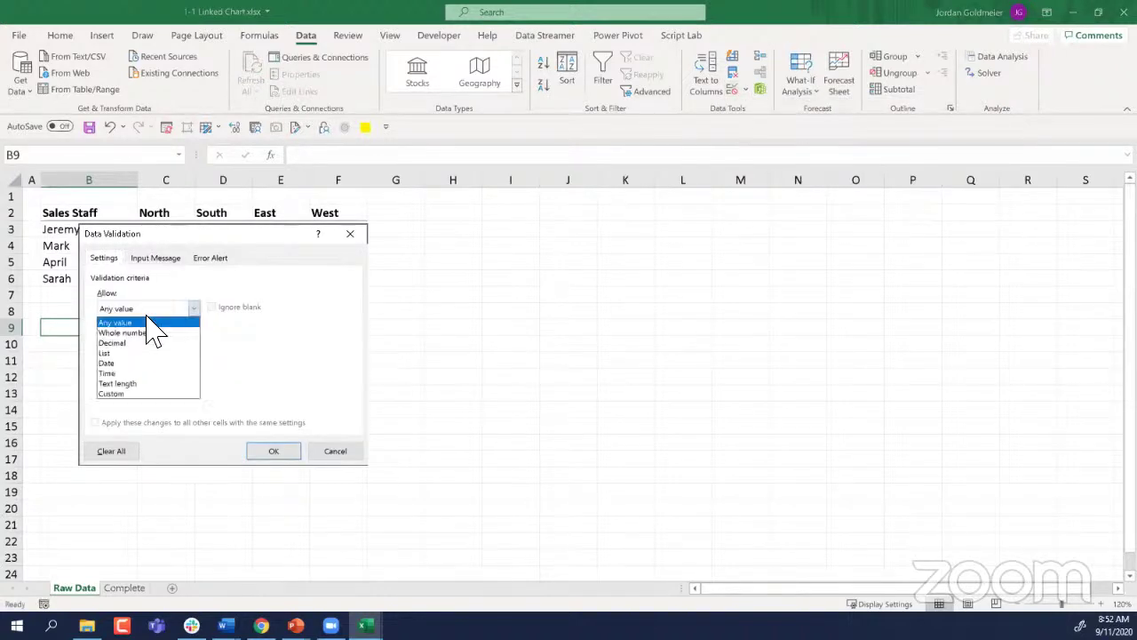
click(134, 353)
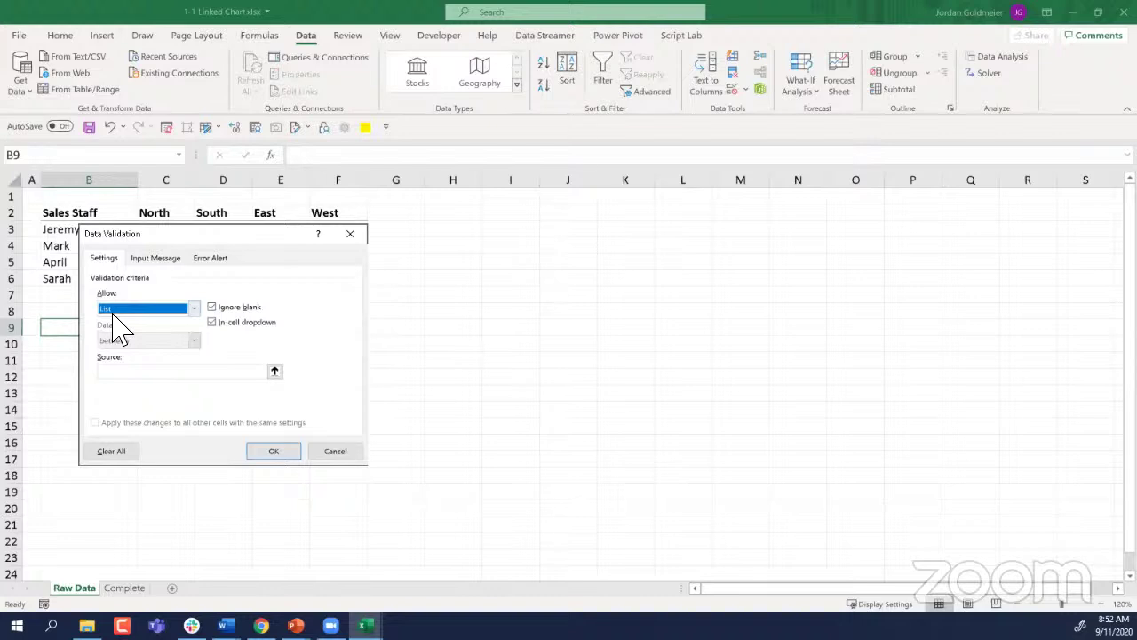
click(125, 372)
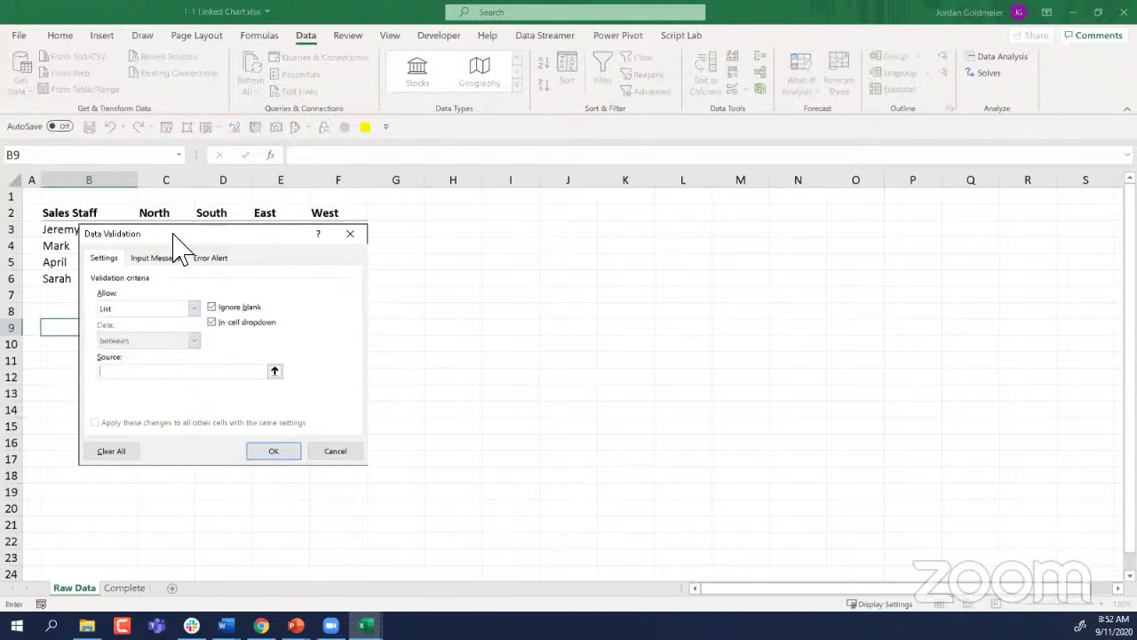
drag(174, 240, 618, 207)
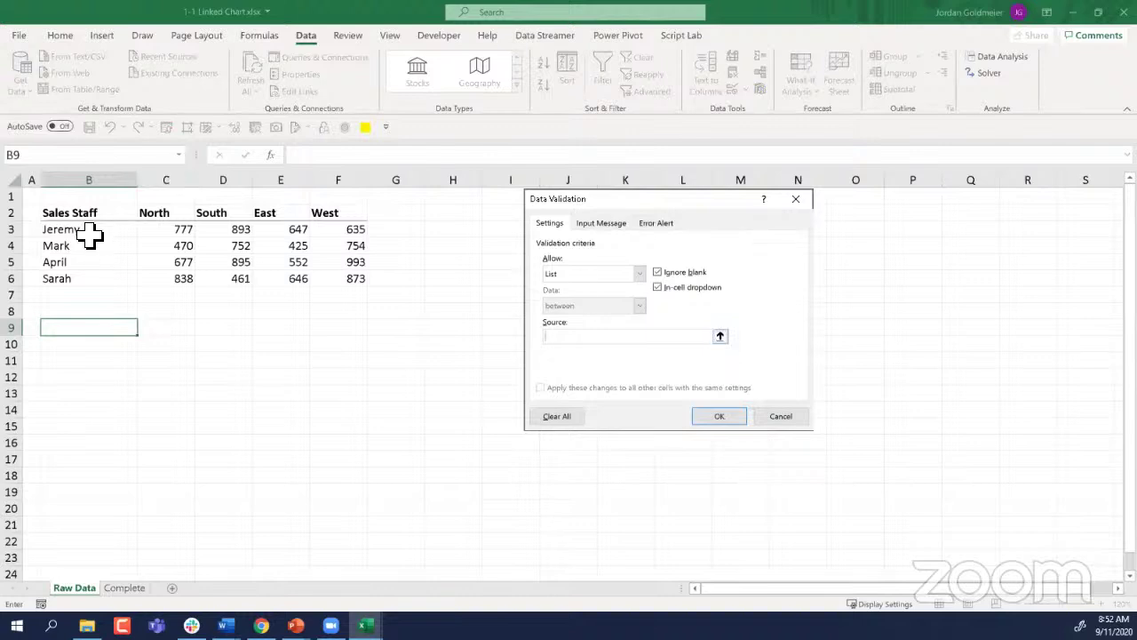
drag(89, 231, 82, 281)
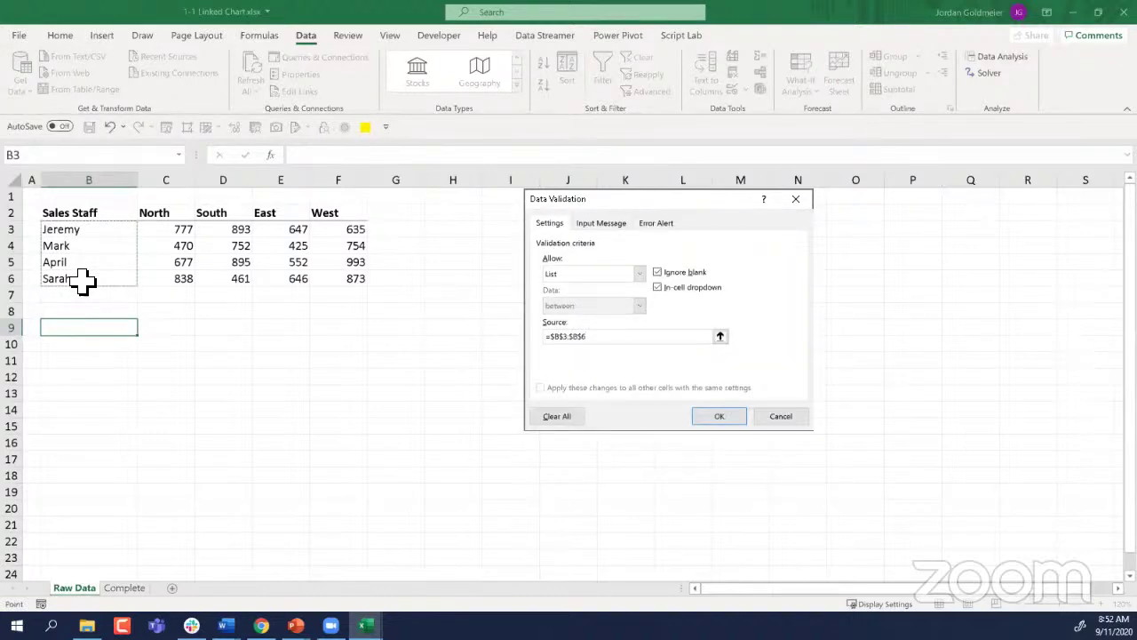
click(722, 418)
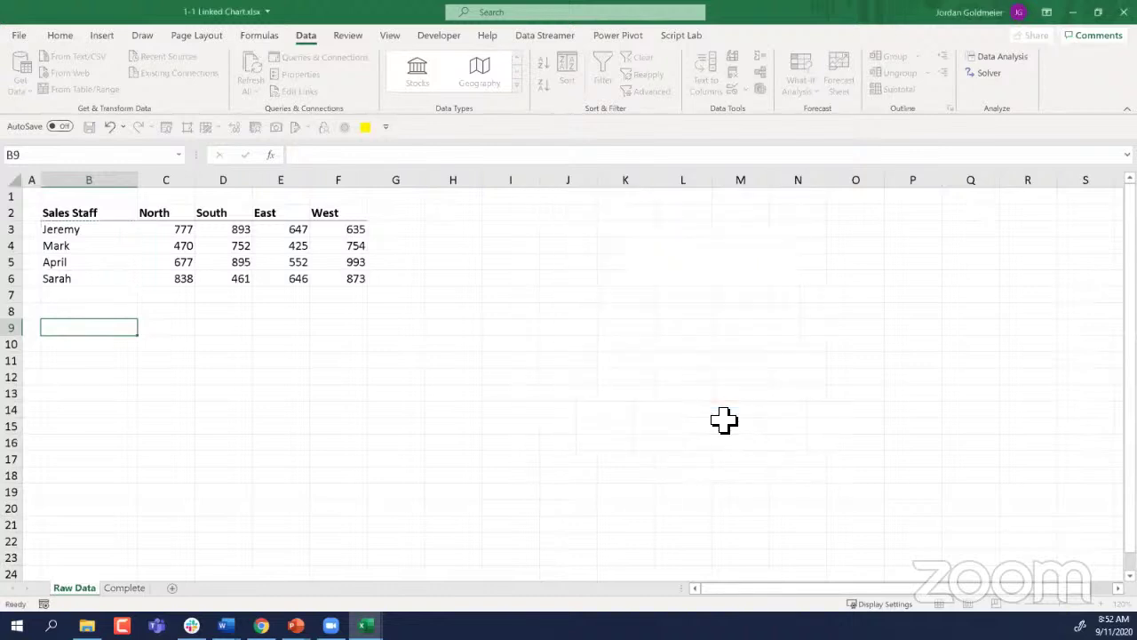
Step: Try out the drop-down in cell B9 with different staff members, ending on the second name in the list
click(143, 327)
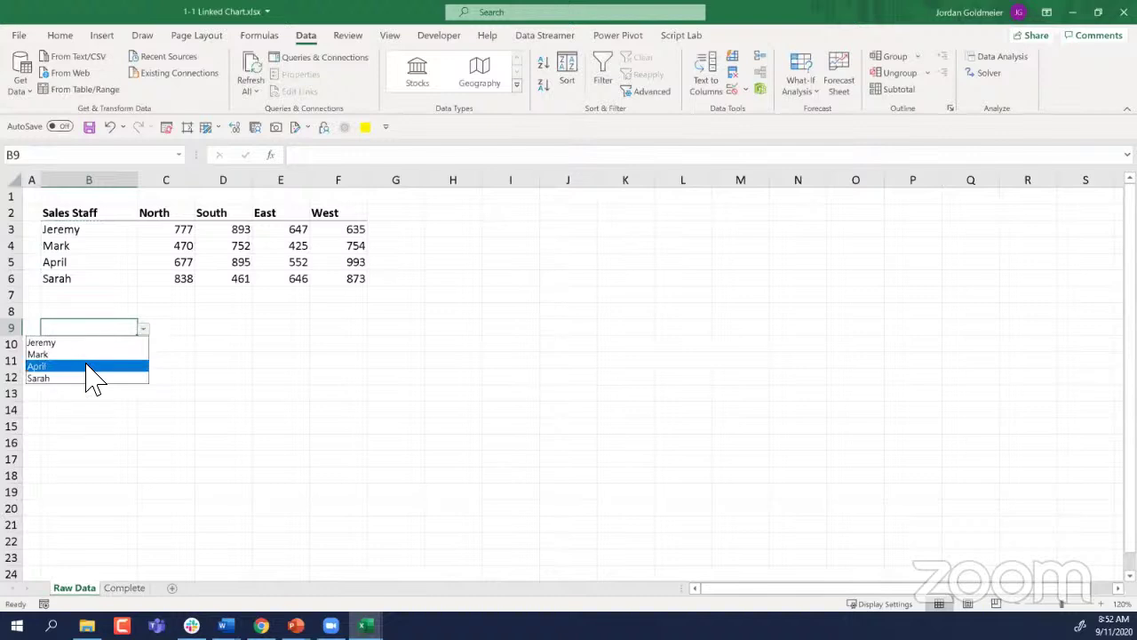
click(86, 366)
click(143, 329)
click(120, 354)
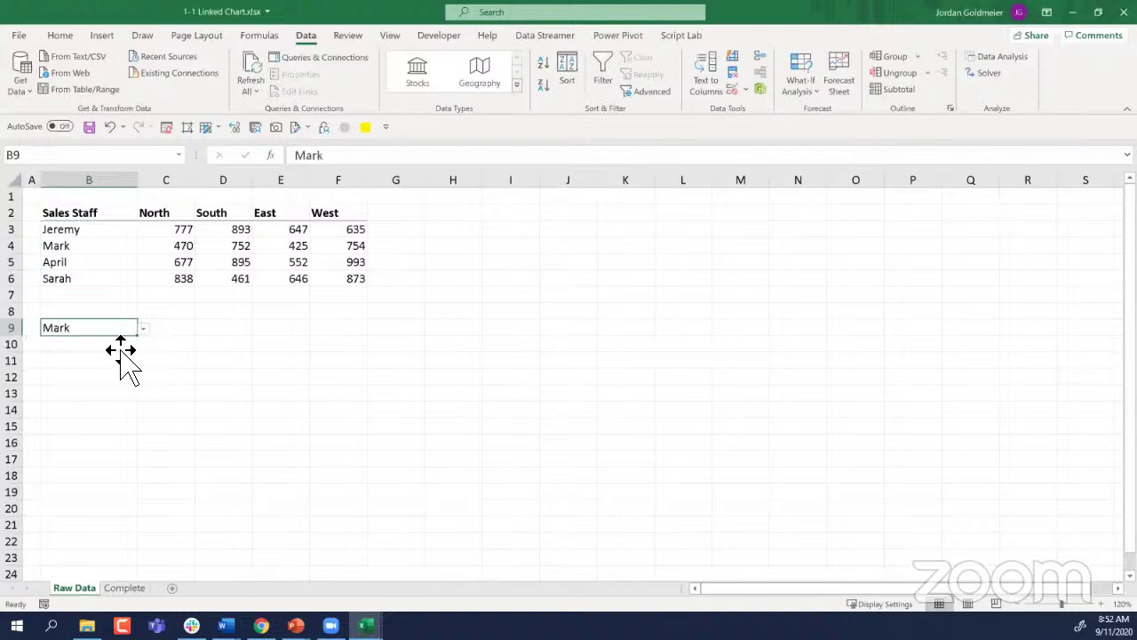
click(143, 329)
click(121, 343)
click(143, 329)
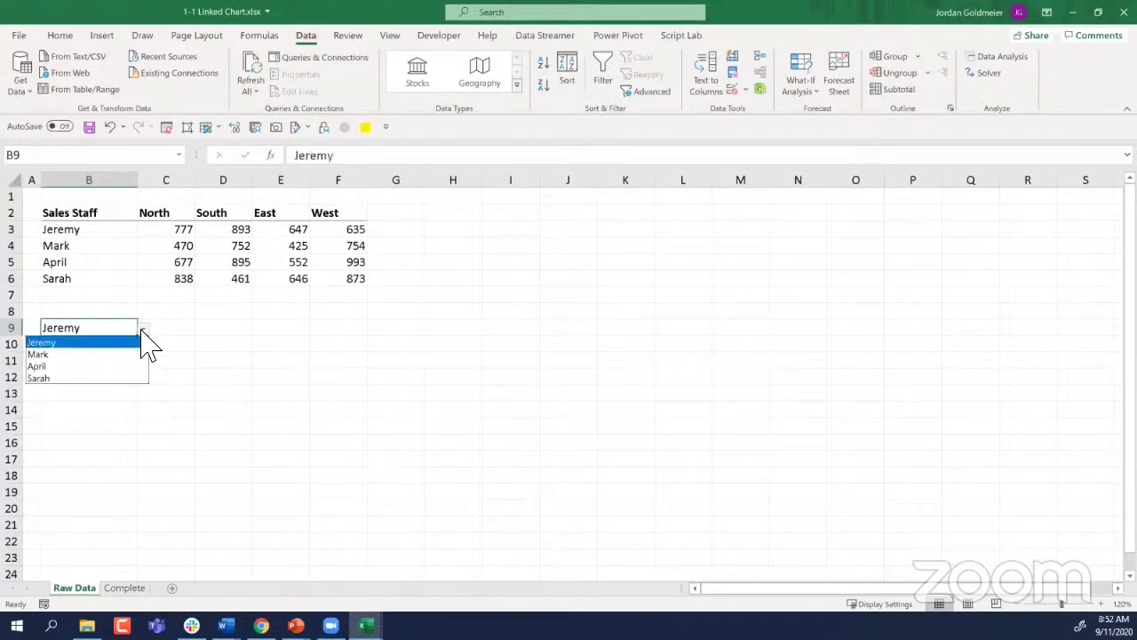
click(95, 378)
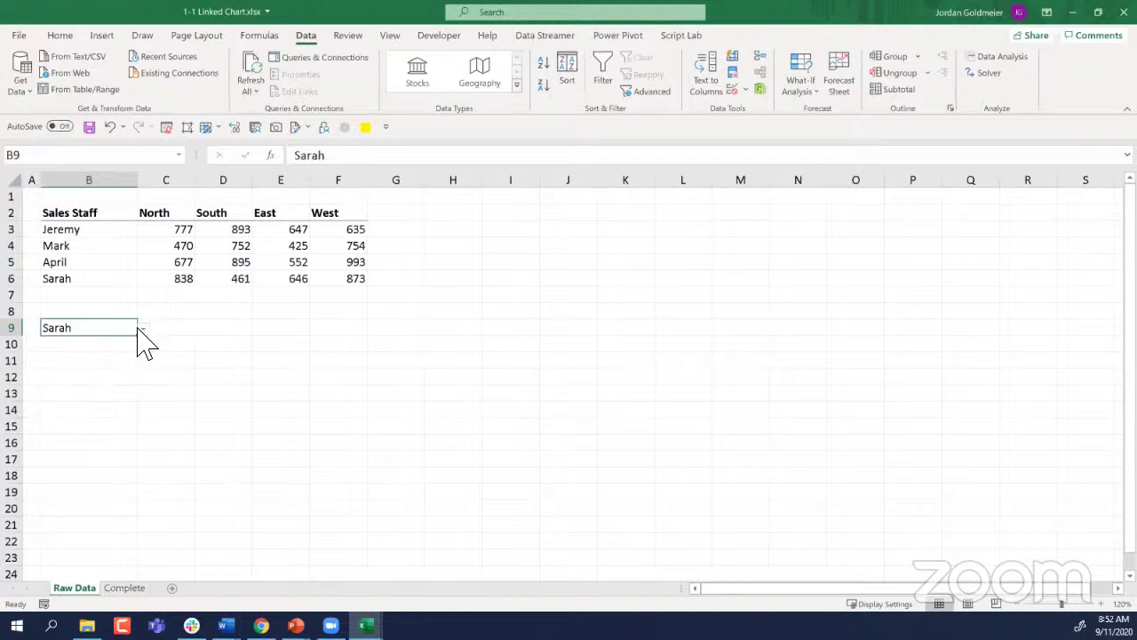
click(144, 329)
click(103, 354)
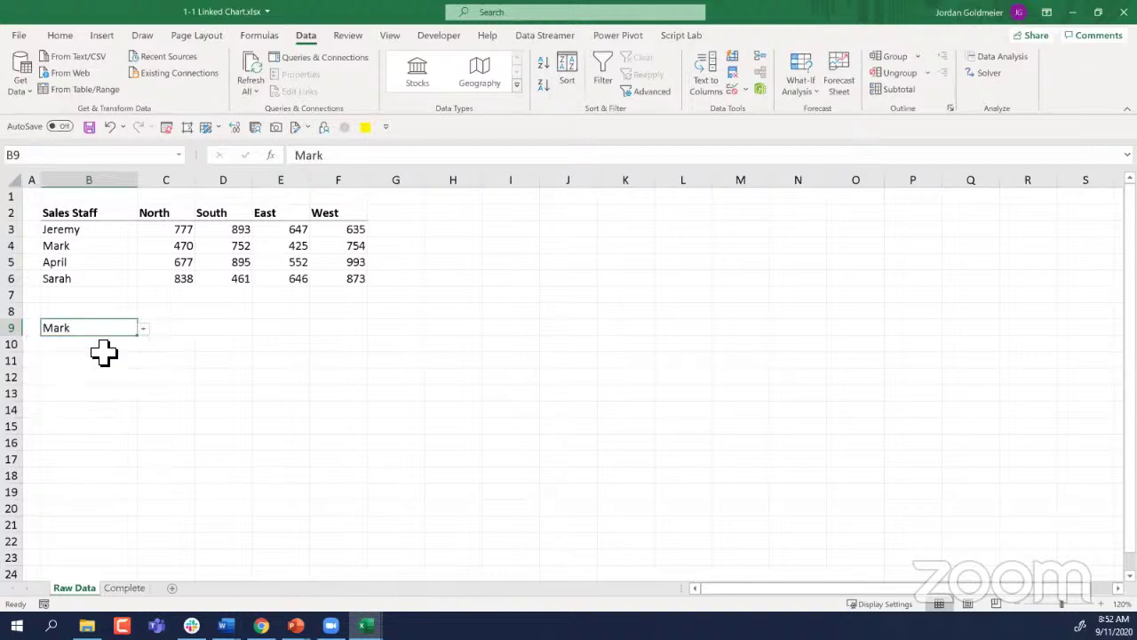
click(143, 329)
click(152, 355)
click(177, 336)
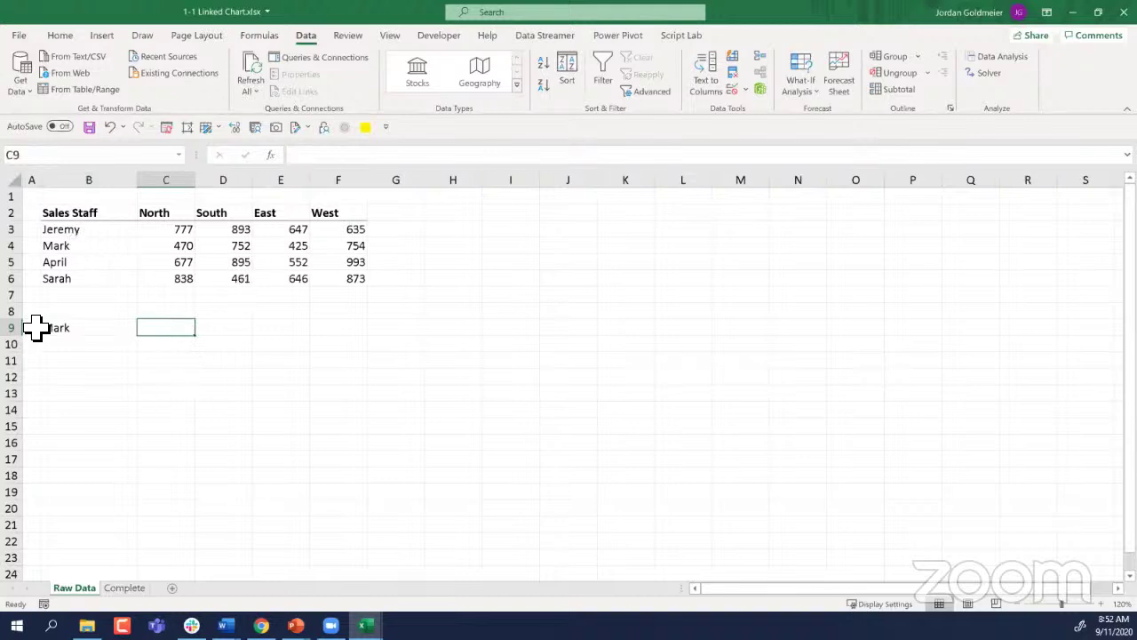
click(115, 334)
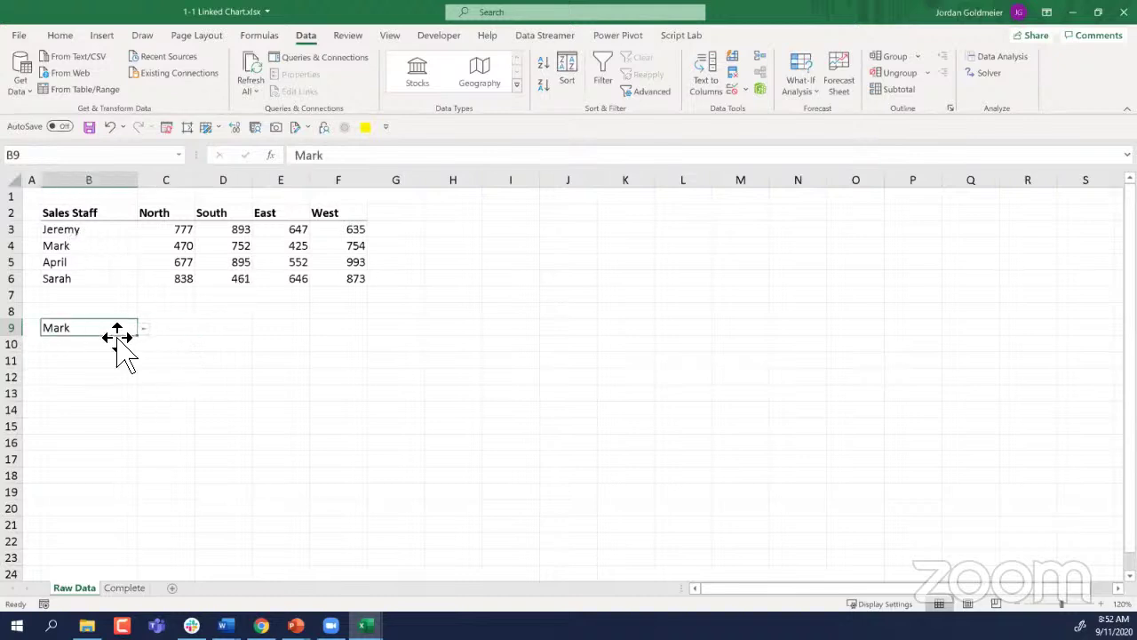
Step: Enter =XLOOKUP(B9,$B$3:$B$6,$C$3:$C$6) in cell C9 to return the selected staff member's North sales
click(189, 335)
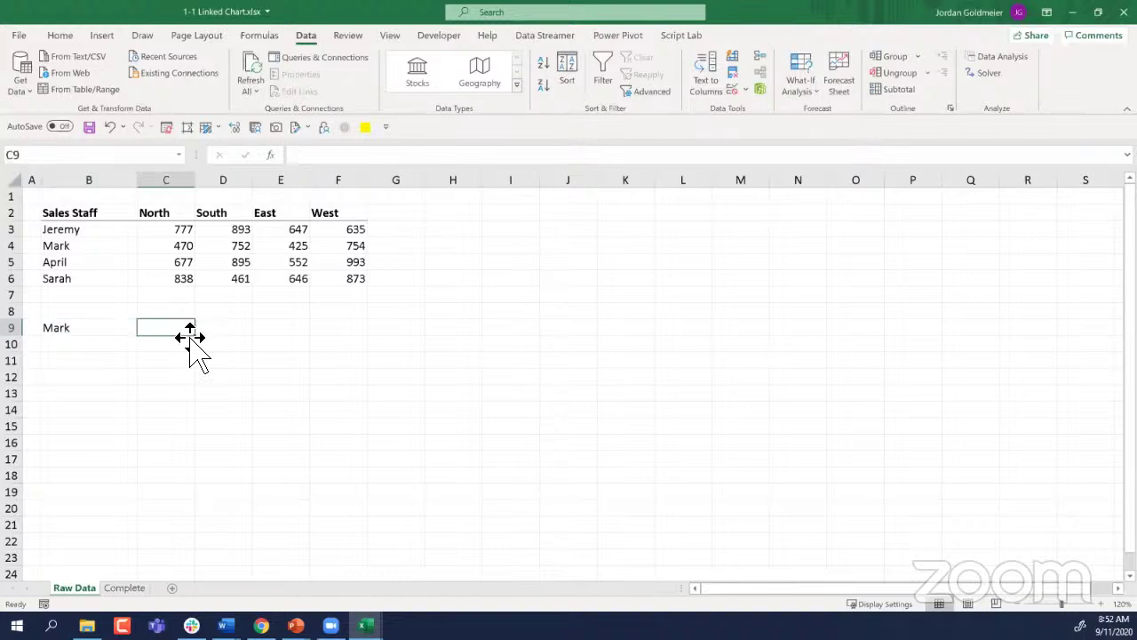
text(=x)
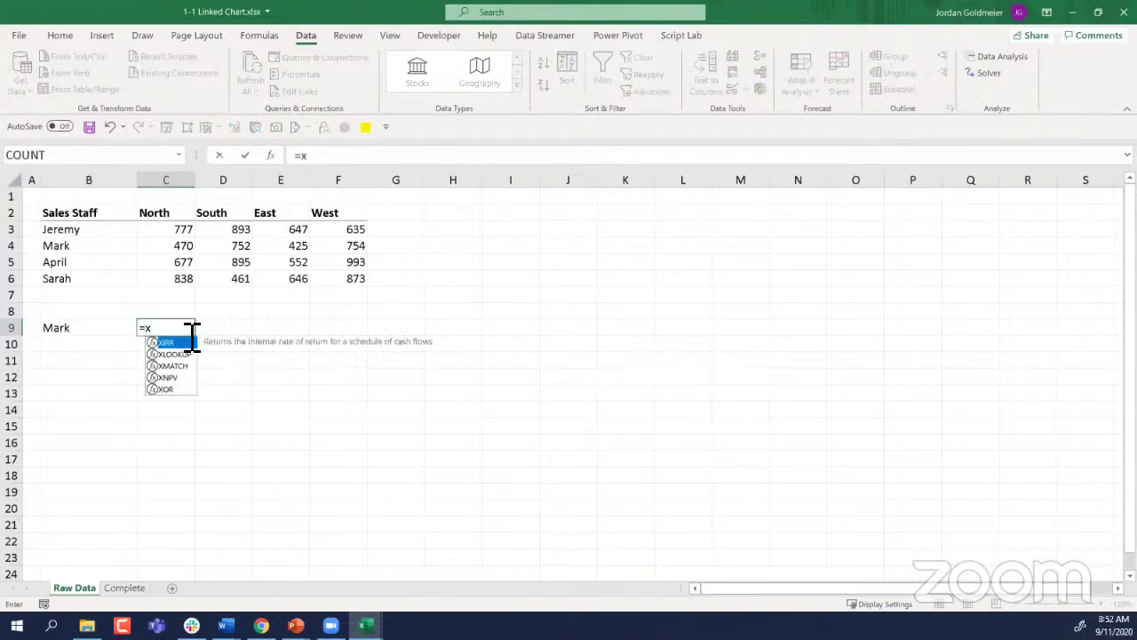
text(look)
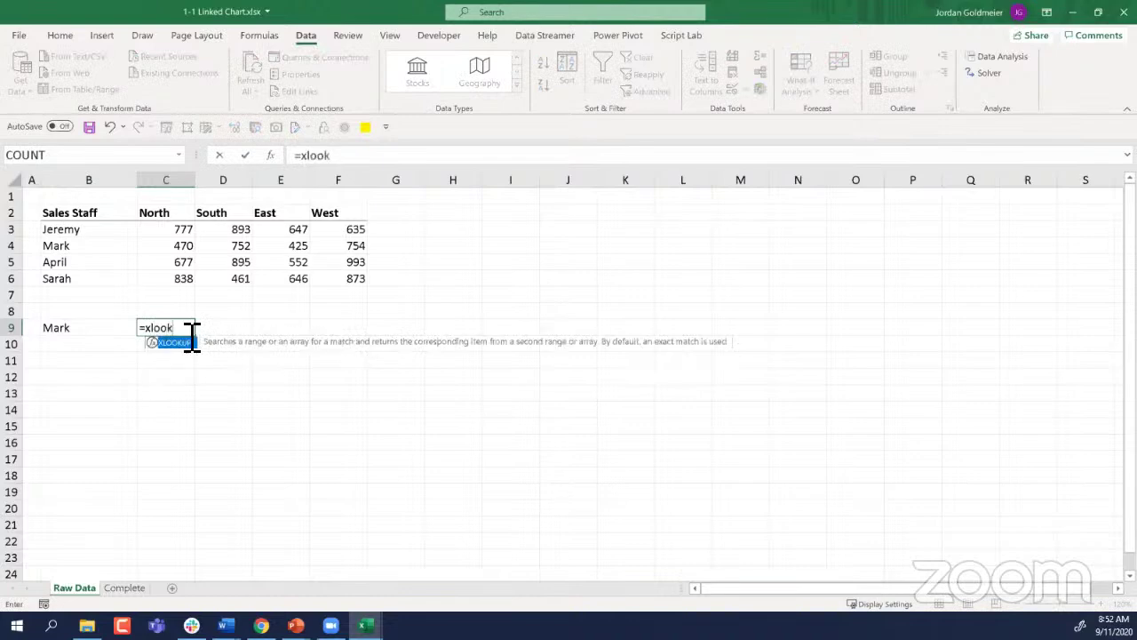
text(up()
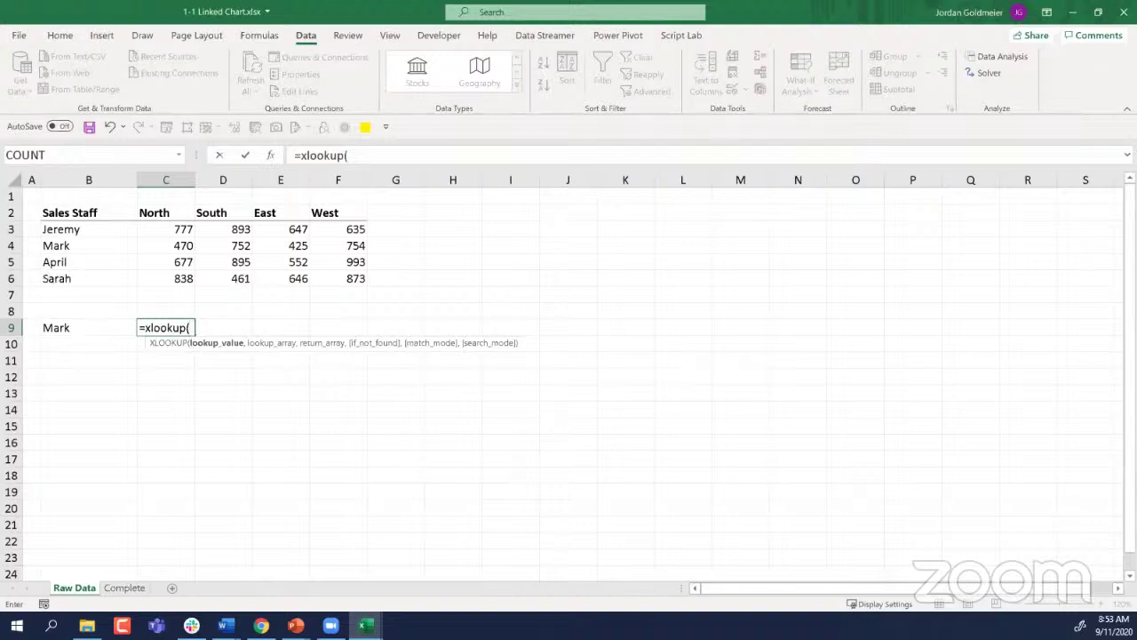
click(73, 329)
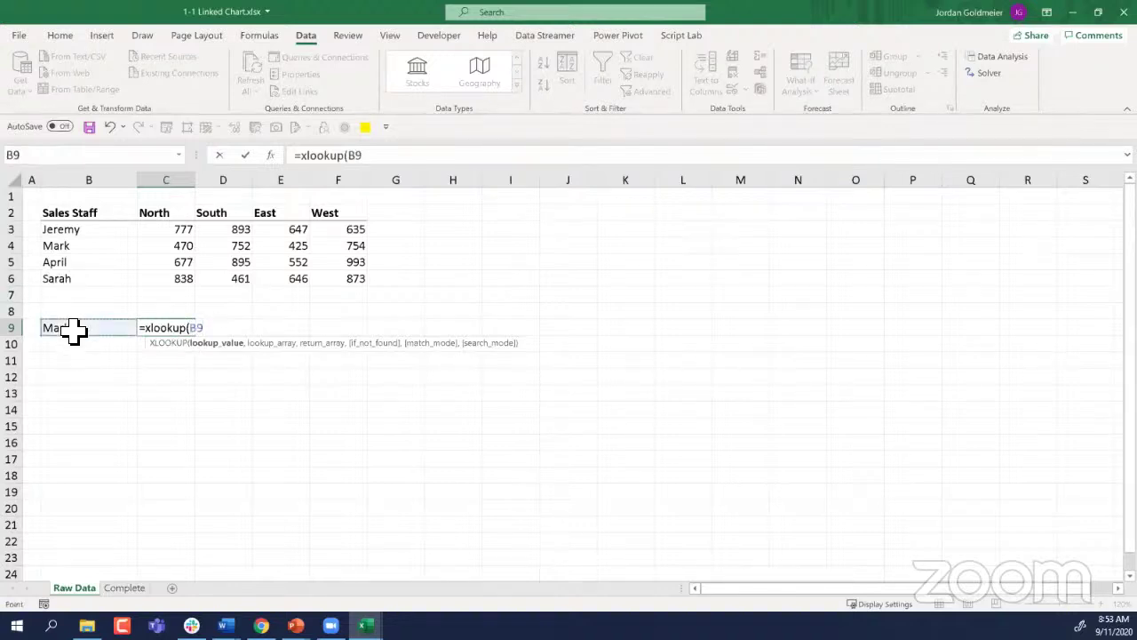
text(,)
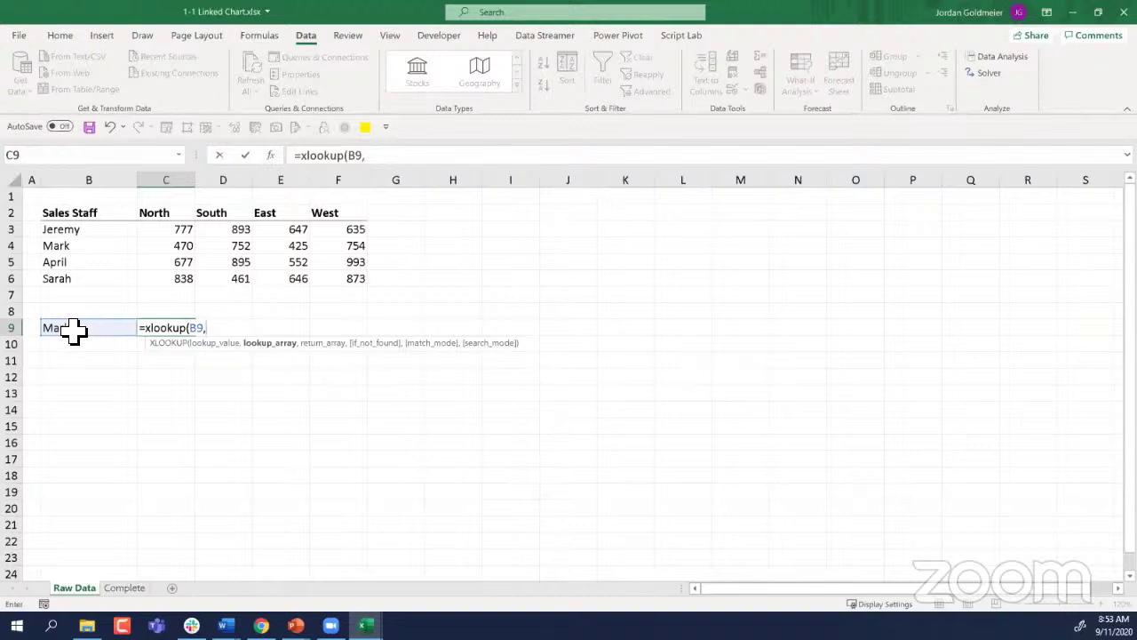
drag(98, 231, 92, 280)
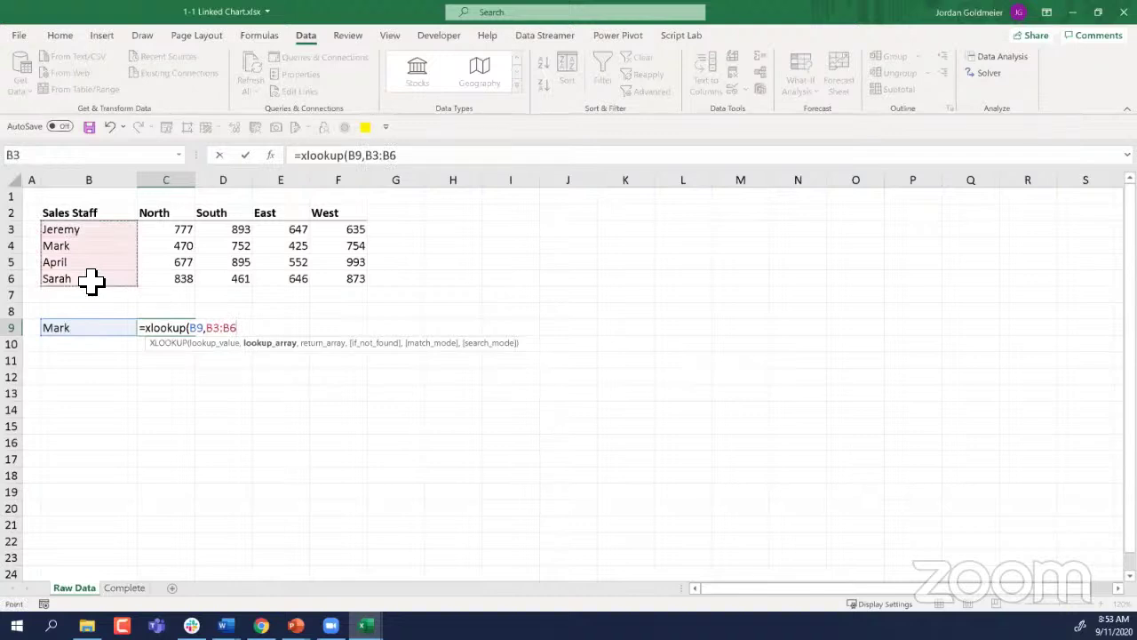
key(F4)
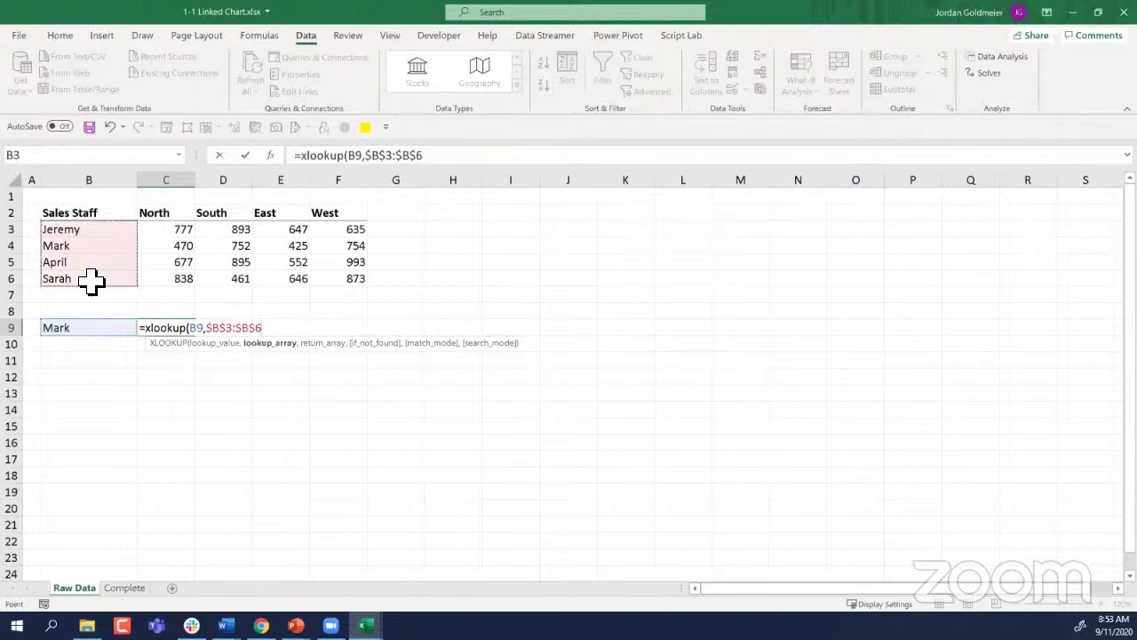
text(,)
drag(165, 229, 184, 278)
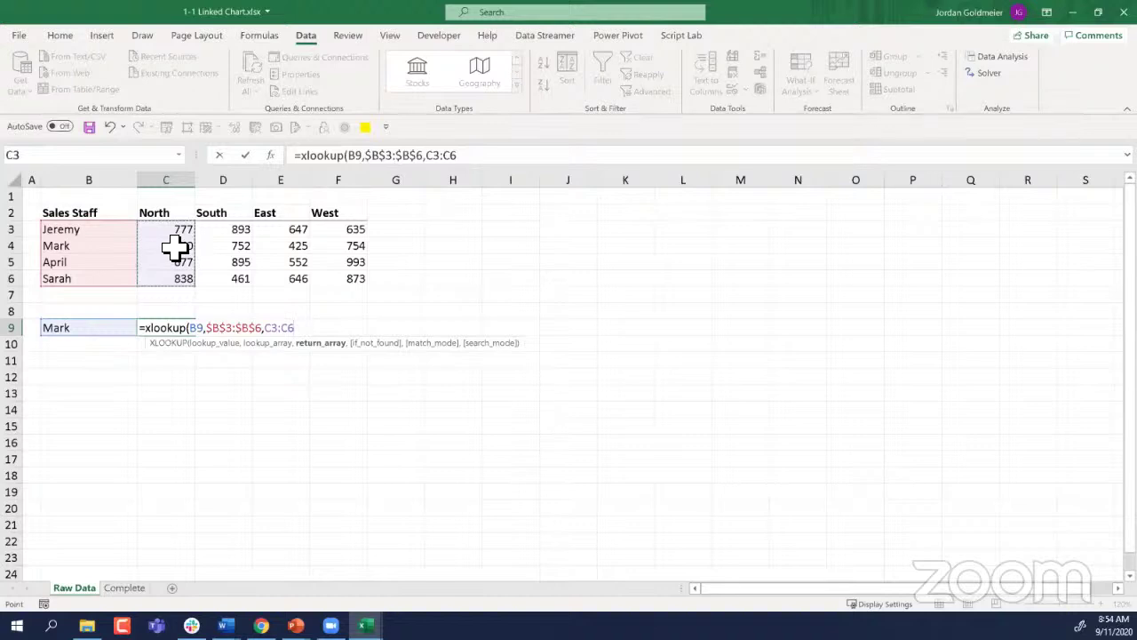
key(F4)
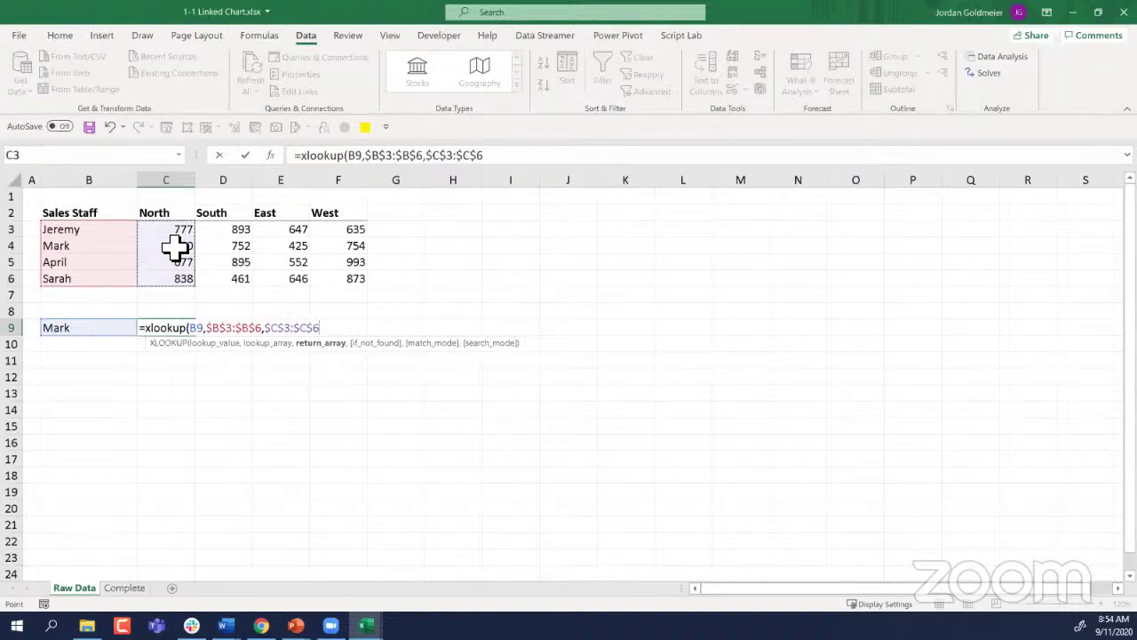
key(Return)
key(Up)
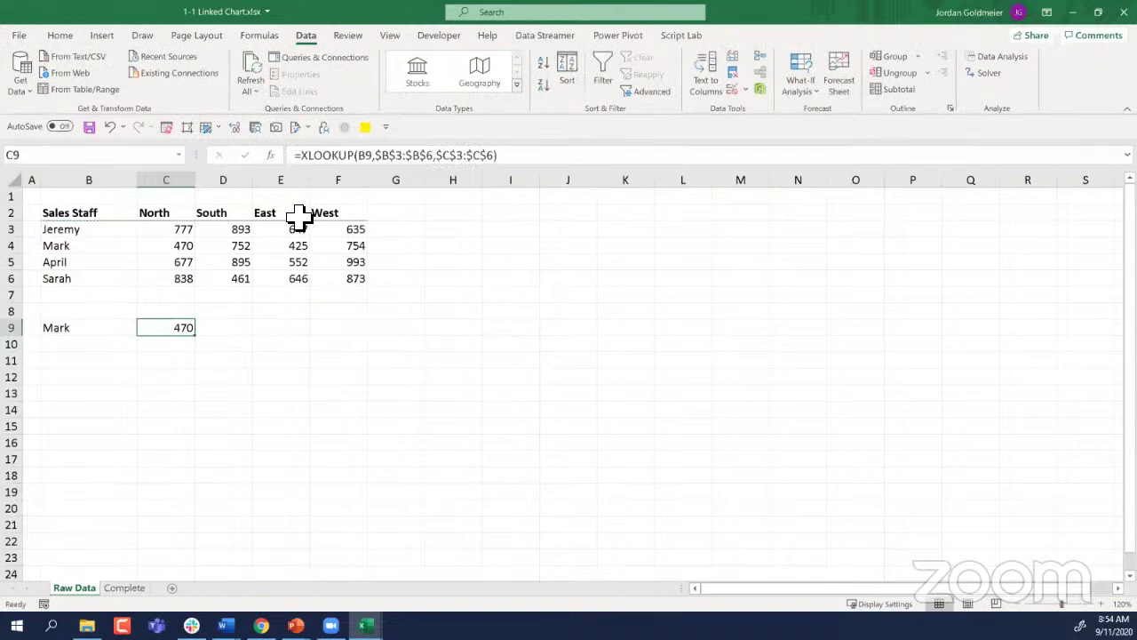
Step: Extend the return array of the XLOOKUP formula in C9 to $C$3:$F$6 so it covers all four regions
click(484, 155)
drag(197, 286, 361, 293)
click(368, 155)
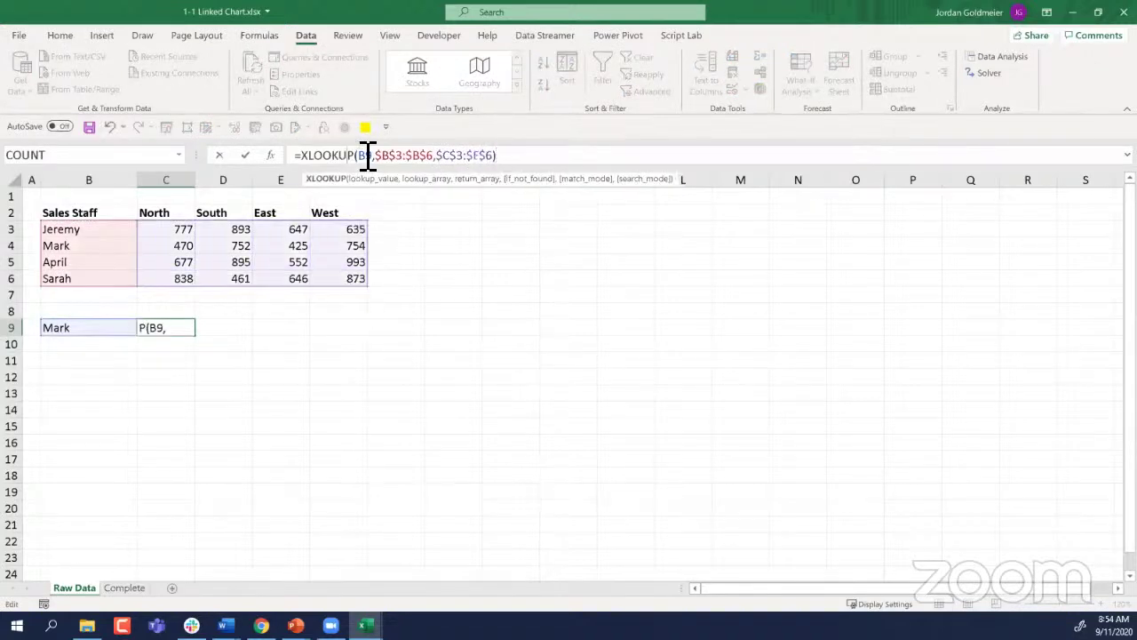
key(Return)
key(Up)
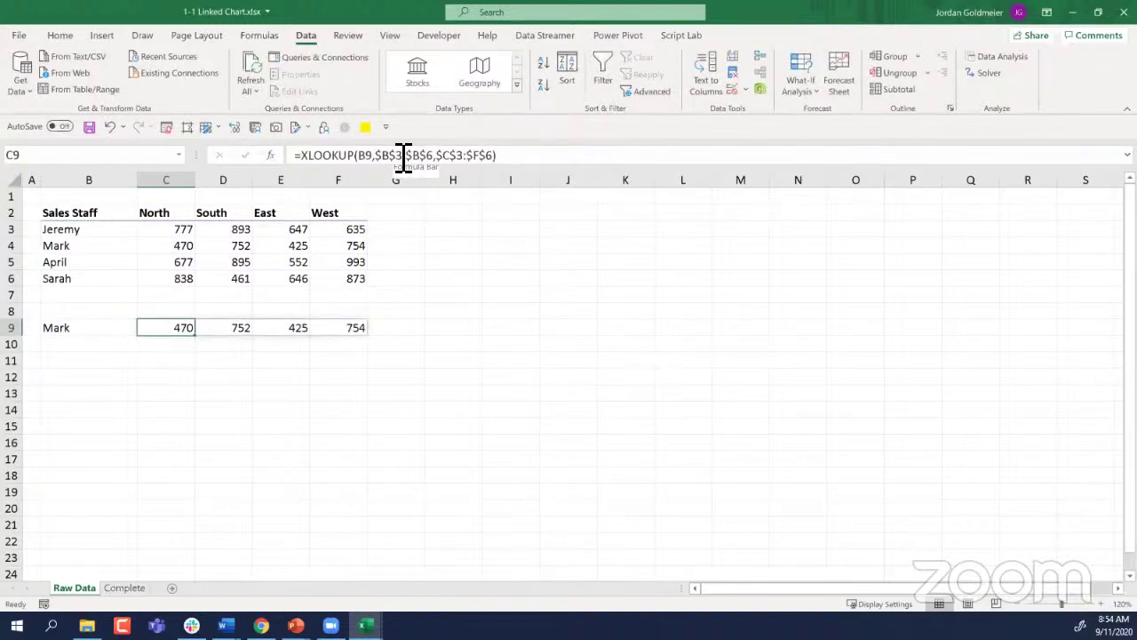
Step: Examine the lookup and return ranges referenced by the XLOOKUP formula in C9
click(404, 158)
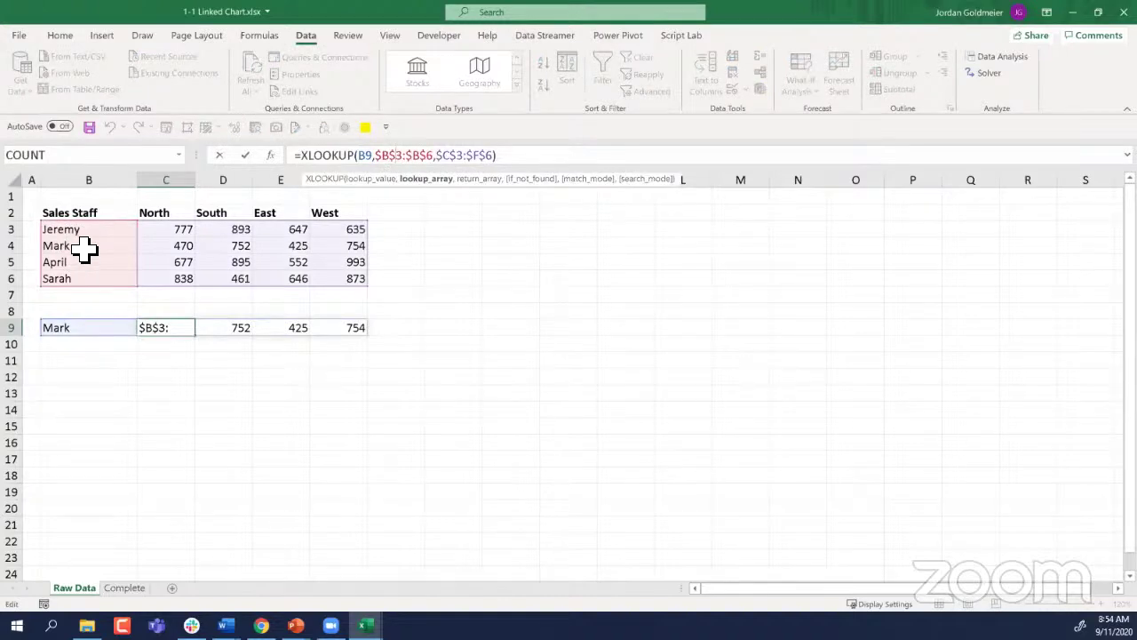
click(172, 248)
click(169, 329)
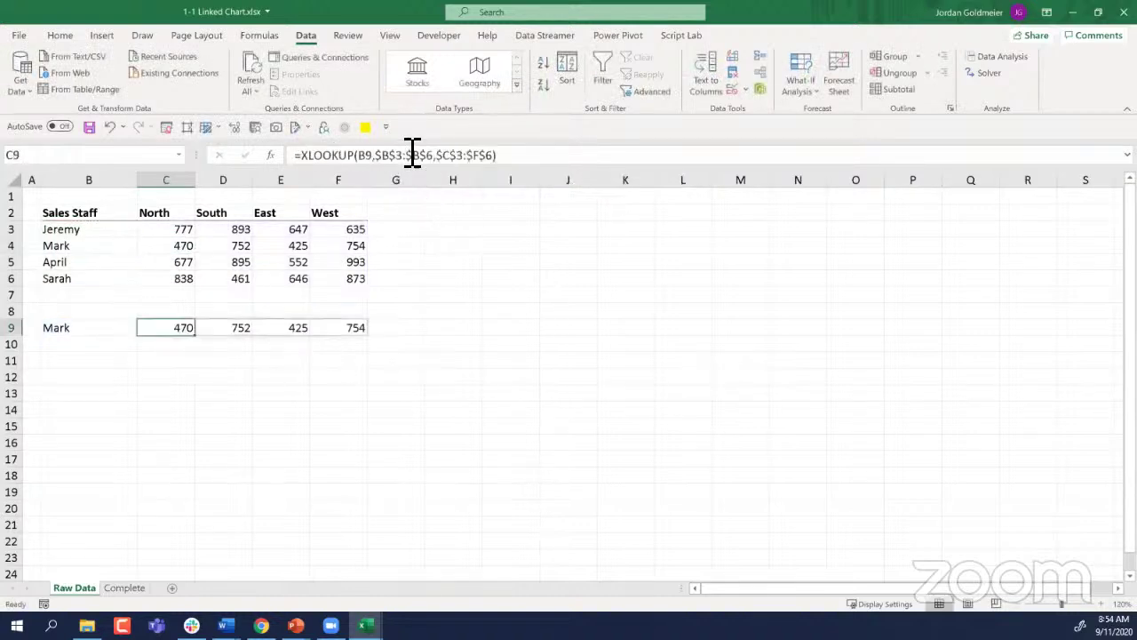
click(413, 155)
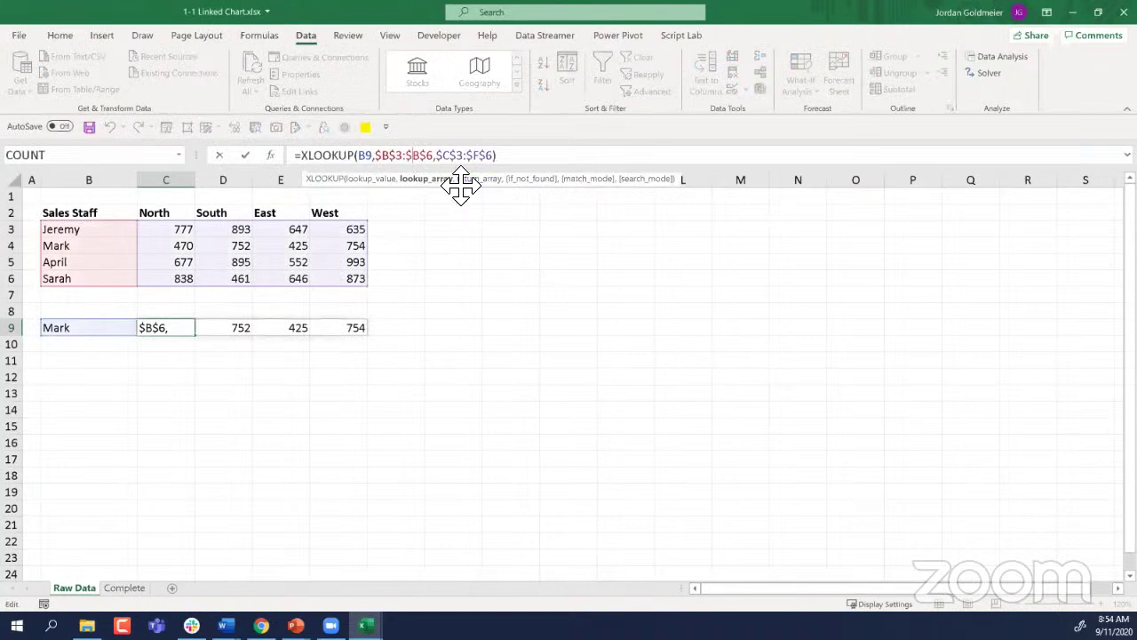
drag(462, 186, 169, 299)
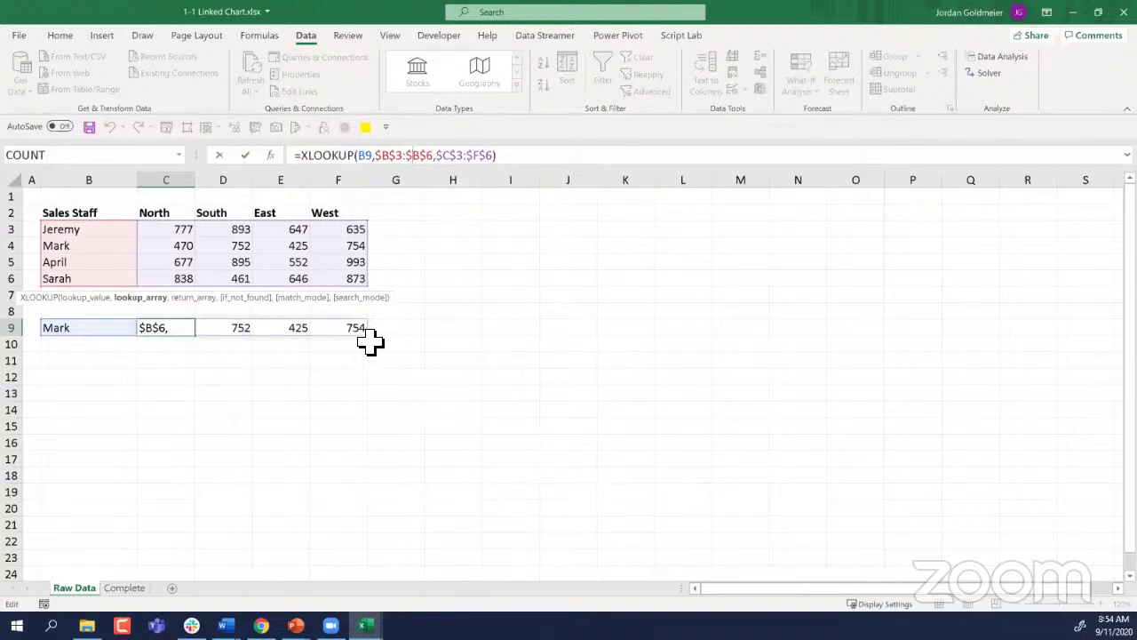
key(Return)
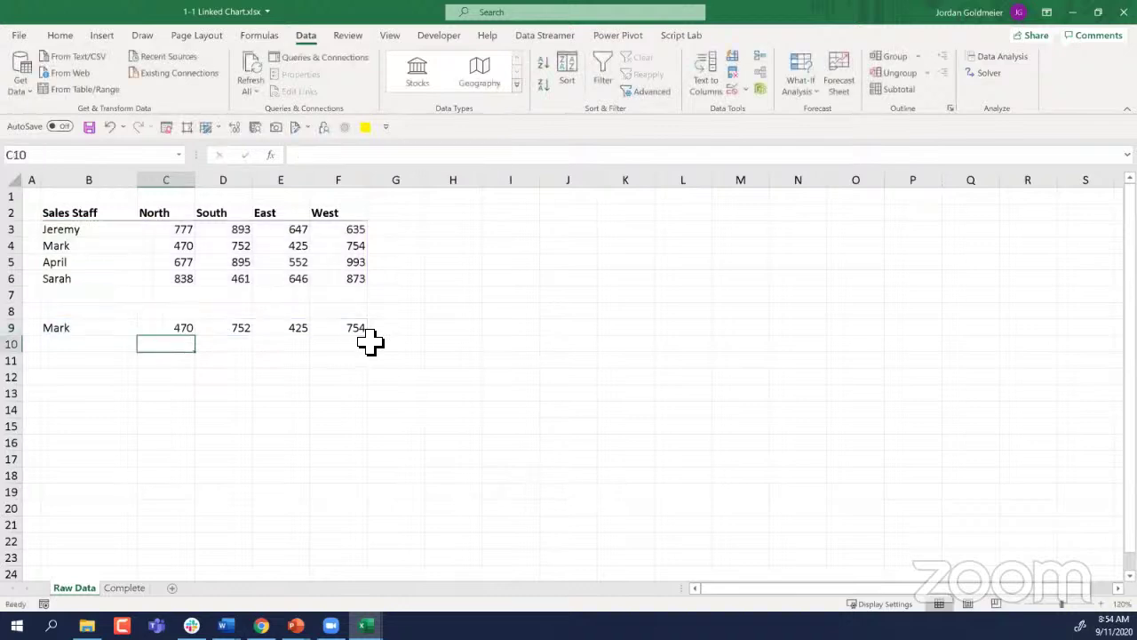
key(Up)
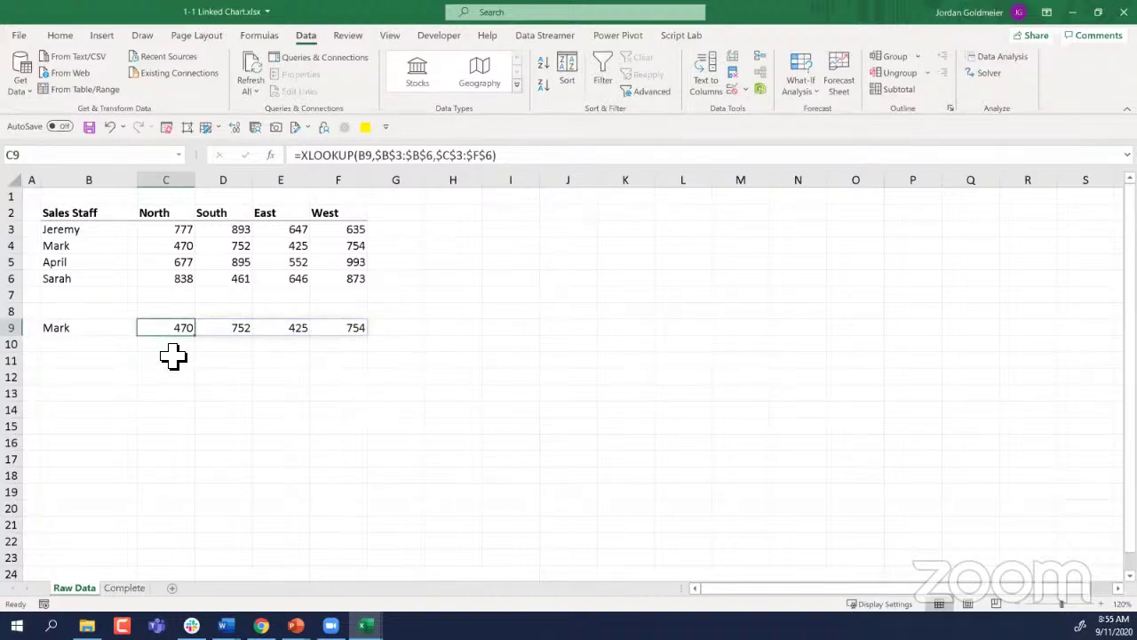
Step: Test the lookup row by choosing different staff members in B9, ending on the second name in the list
click(119, 328)
click(143, 329)
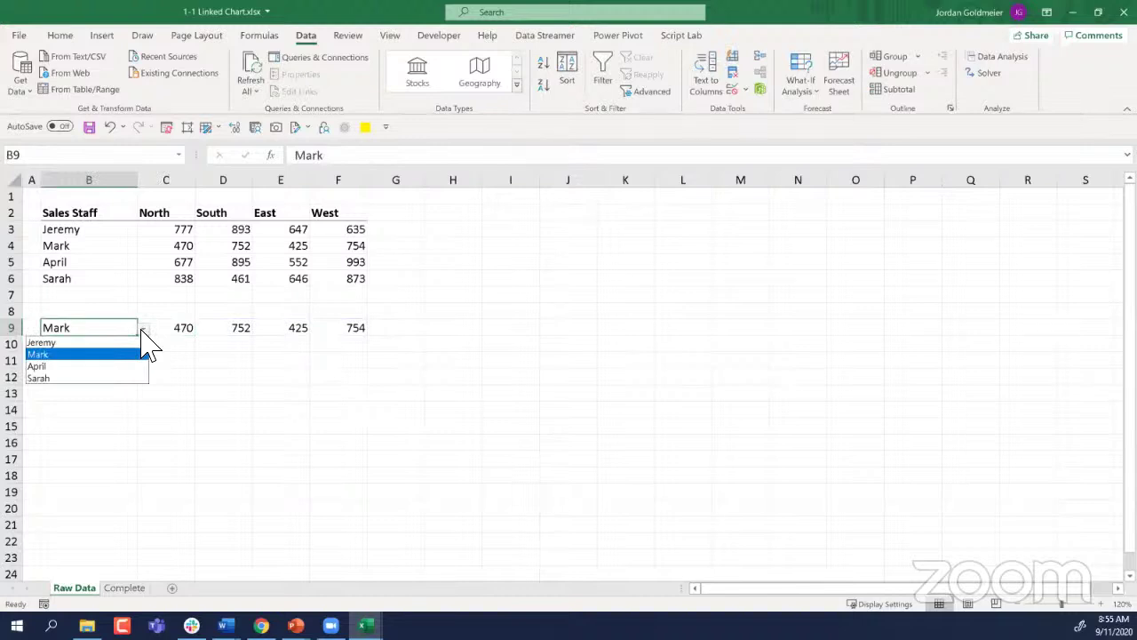
click(116, 366)
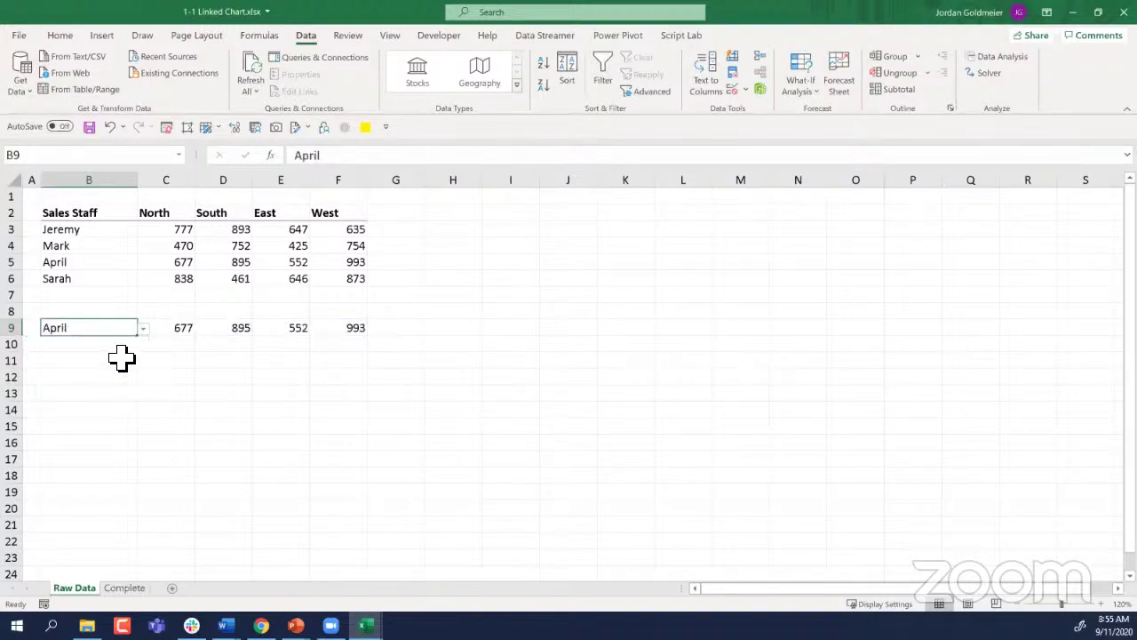
click(143, 328)
click(107, 377)
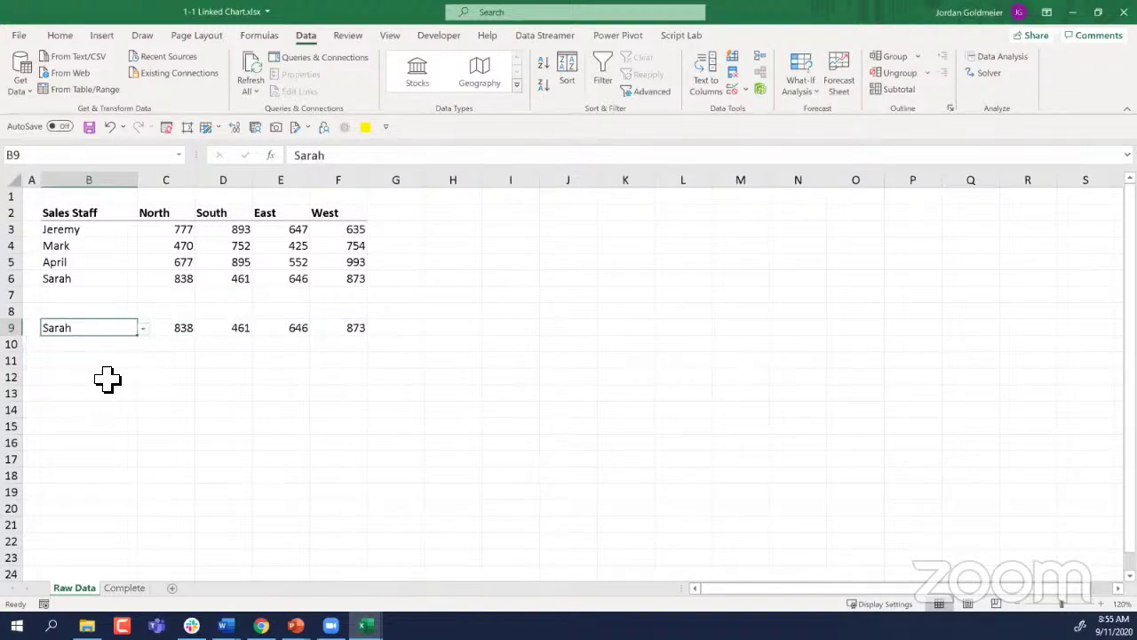
click(143, 329)
click(135, 339)
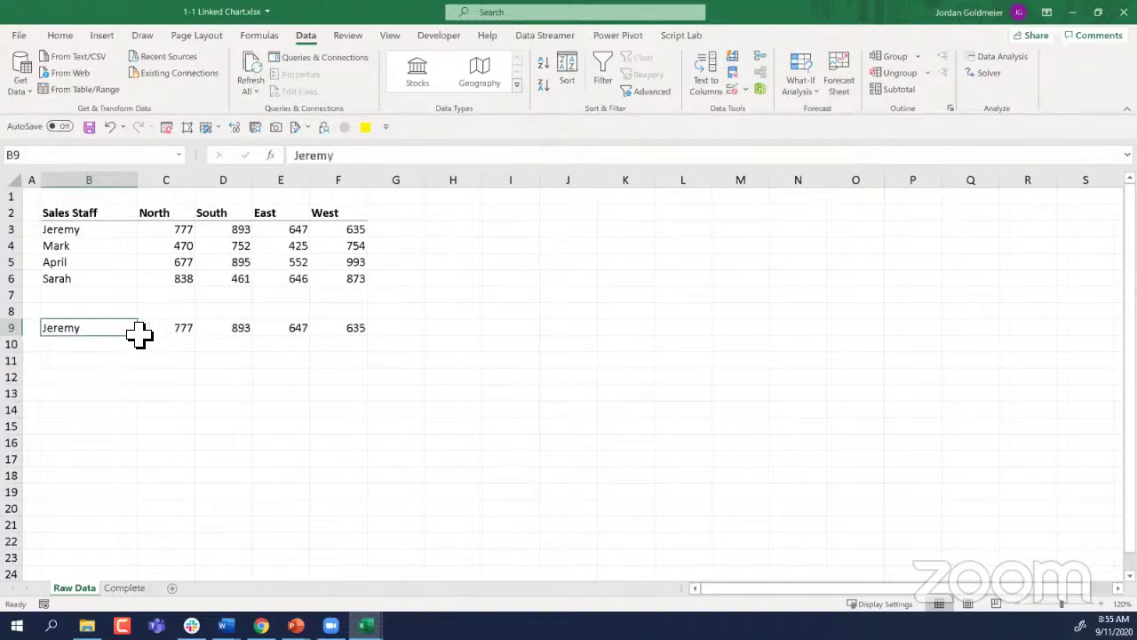
click(149, 329)
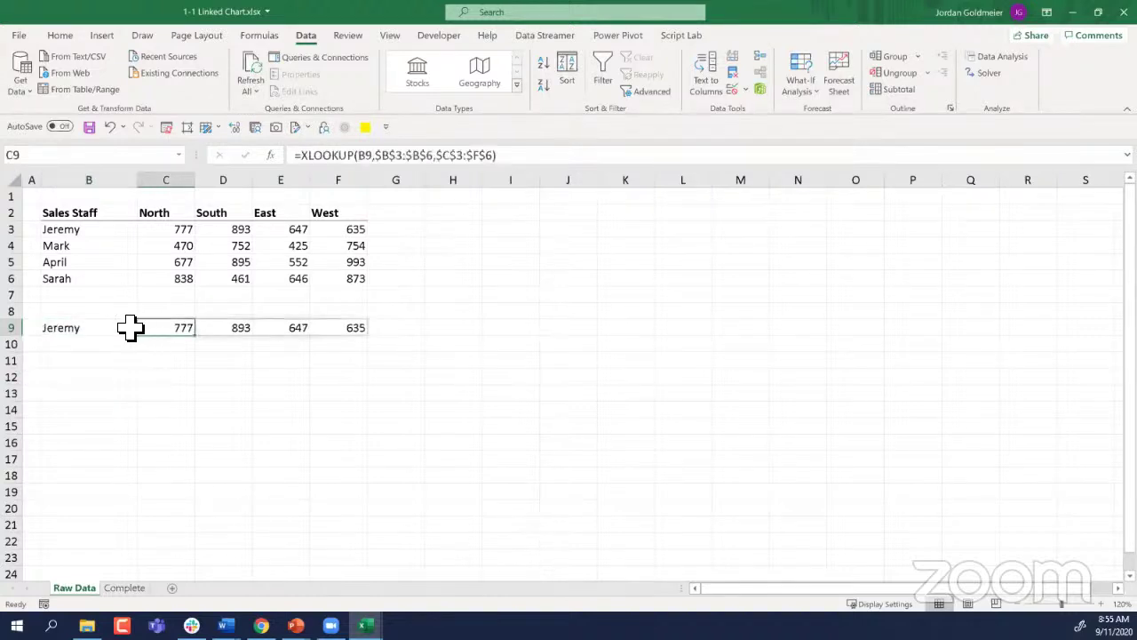
click(130, 328)
click(143, 329)
click(116, 353)
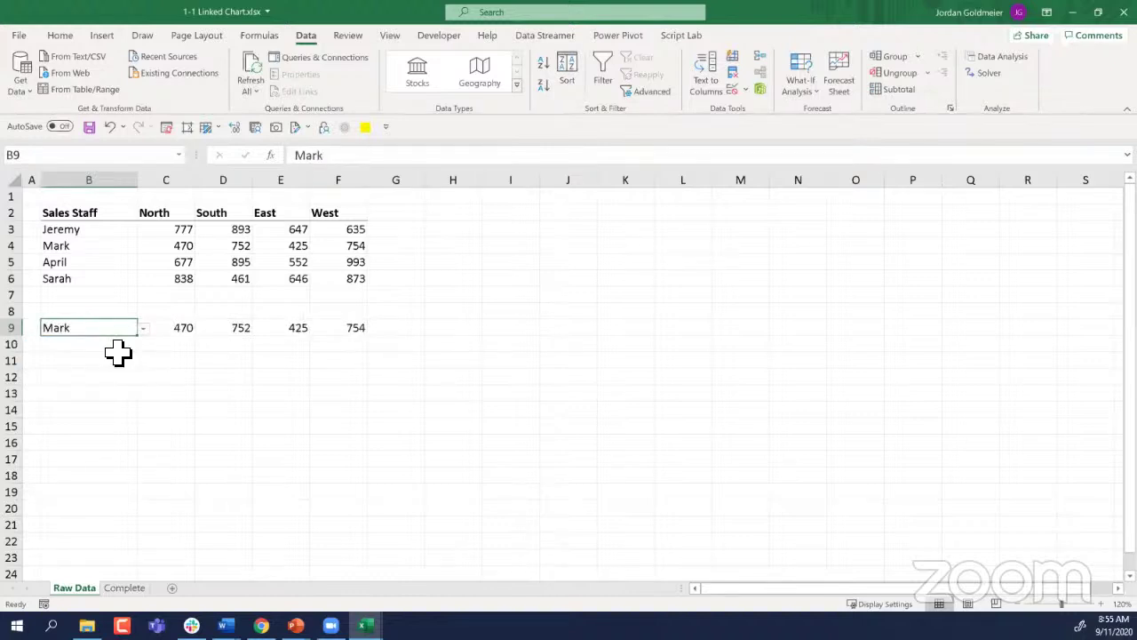
click(190, 328)
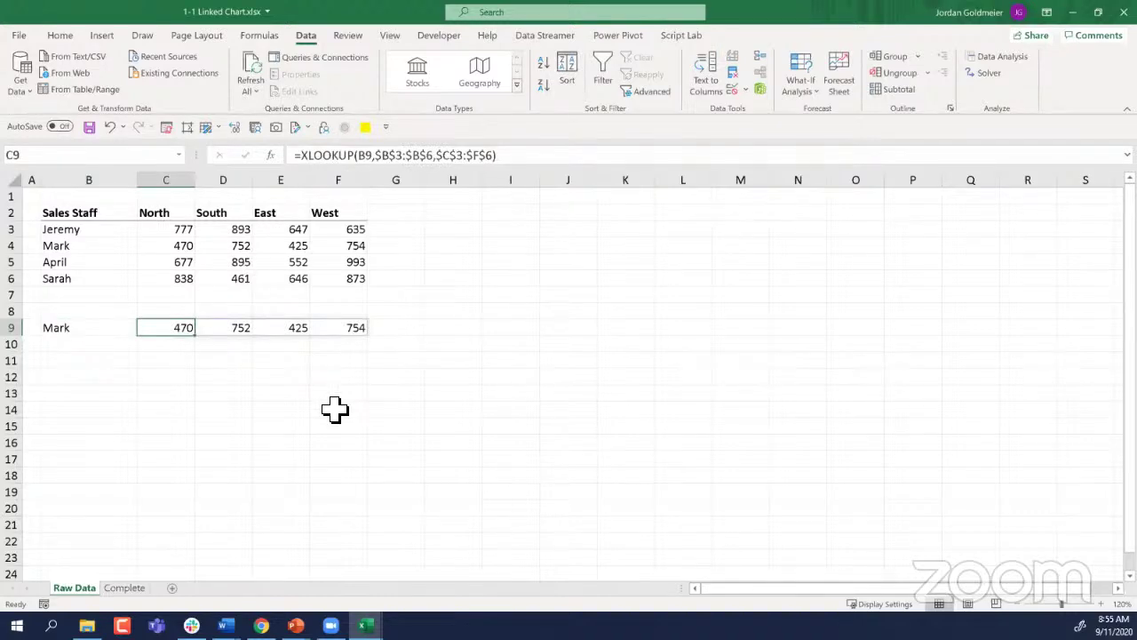
Step: Insert an empty clustered column chart from a blank cell and place it beside the sales table, around columns H to N
click(684, 263)
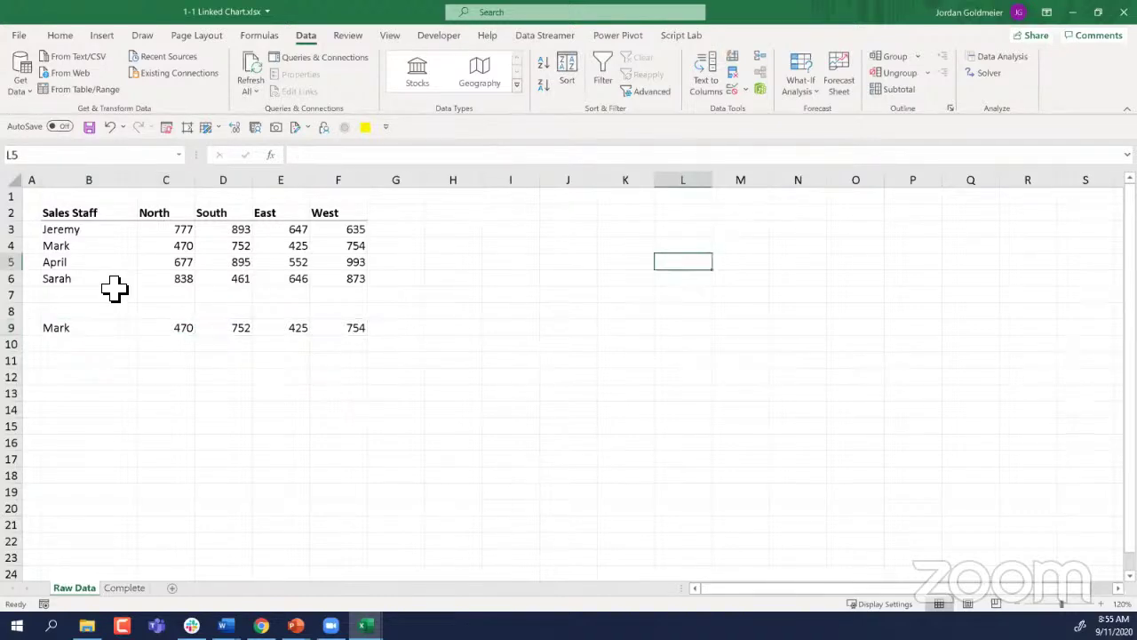
click(462, 249)
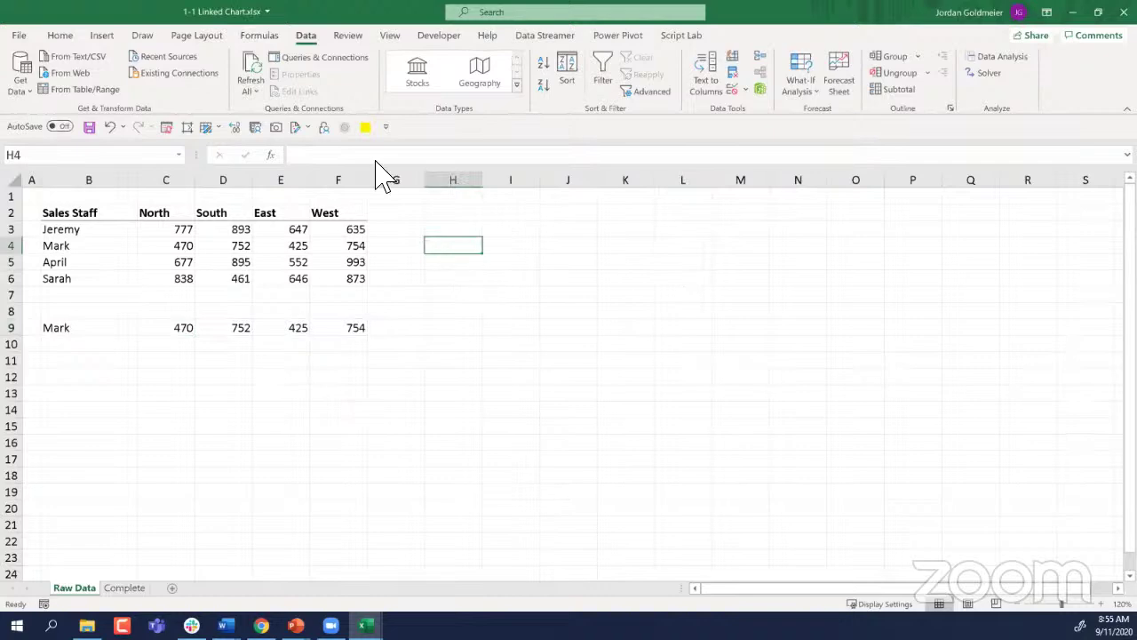
click(101, 36)
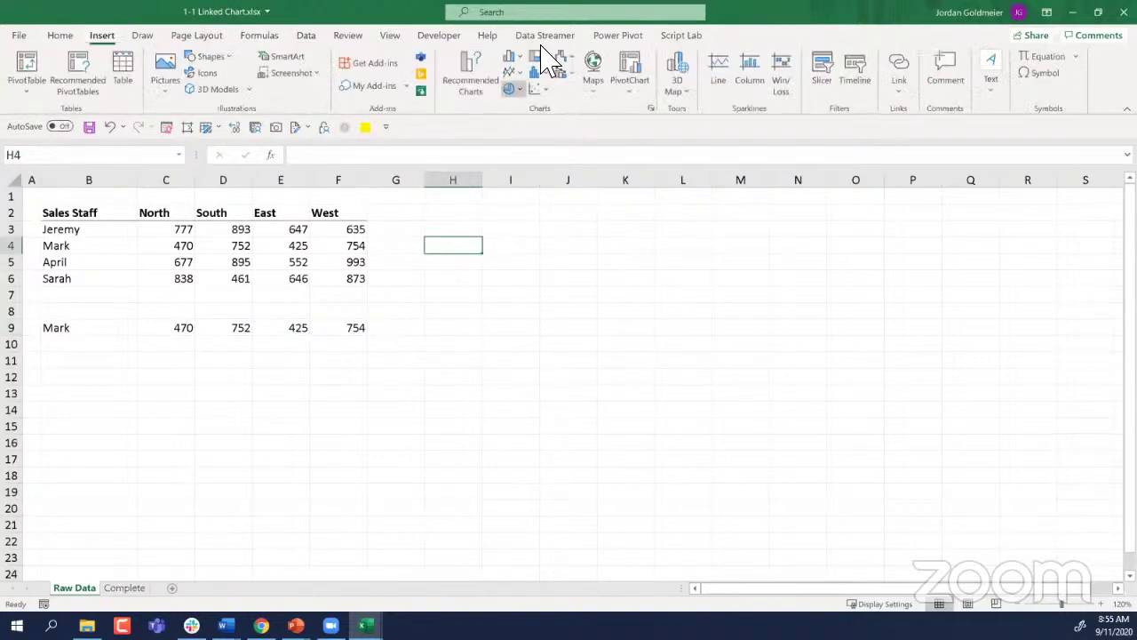
click(512, 59)
click(522, 109)
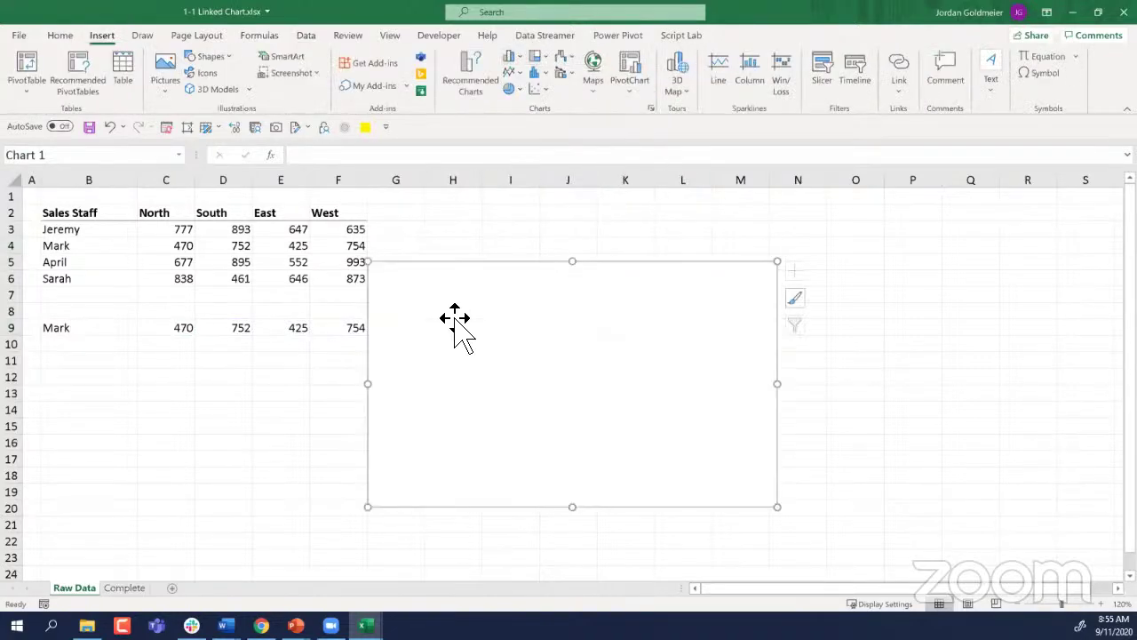
drag(456, 318, 583, 291)
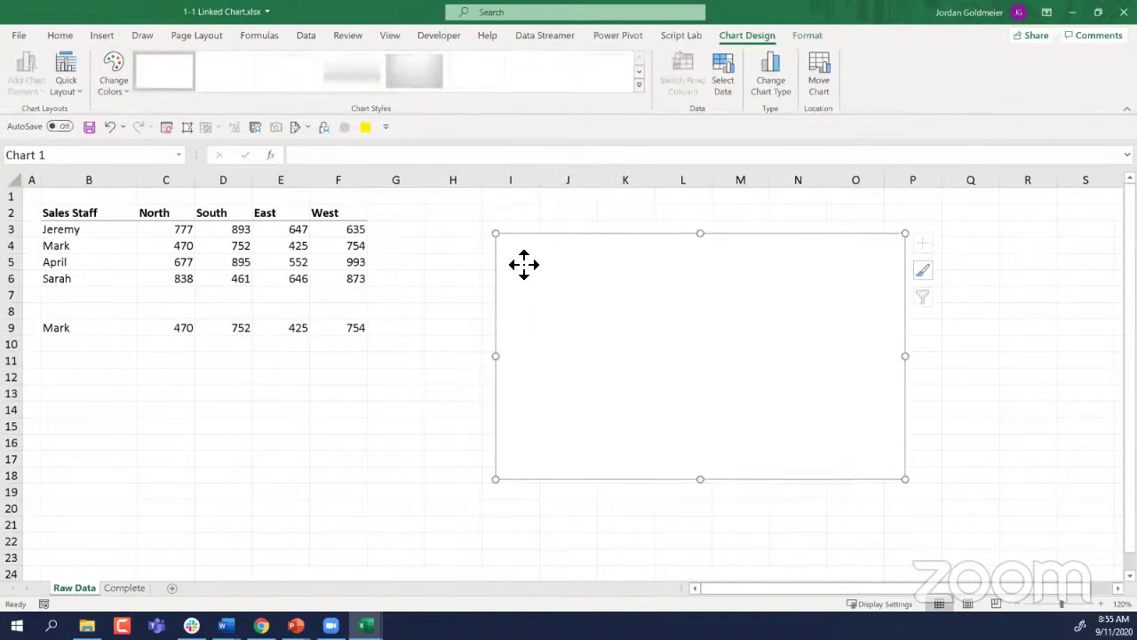
drag(524, 264, 465, 236)
Step: Copy the lookup row B9:F9 and paste it into the empty chart as its data
click(53, 328)
drag(53, 327, 324, 328)
key(ctrl+c)
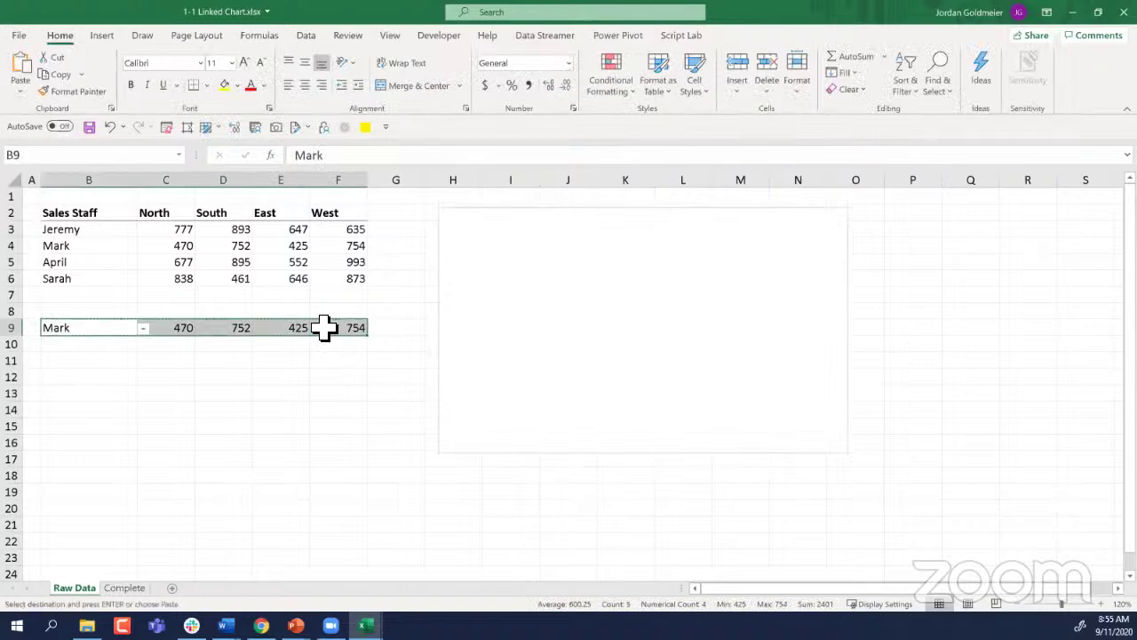
click(565, 322)
key(ctrl+v)
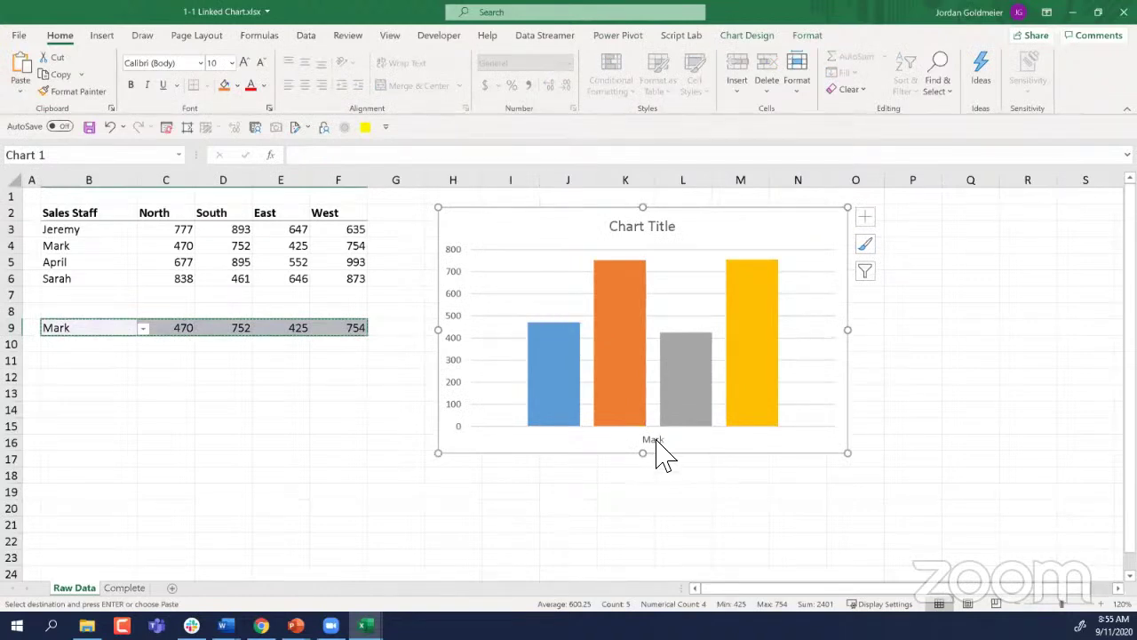
Step: Switch the rows and columns in the chart's data source so the lookup row plots as a single series
right_click(673, 300)
click(704, 397)
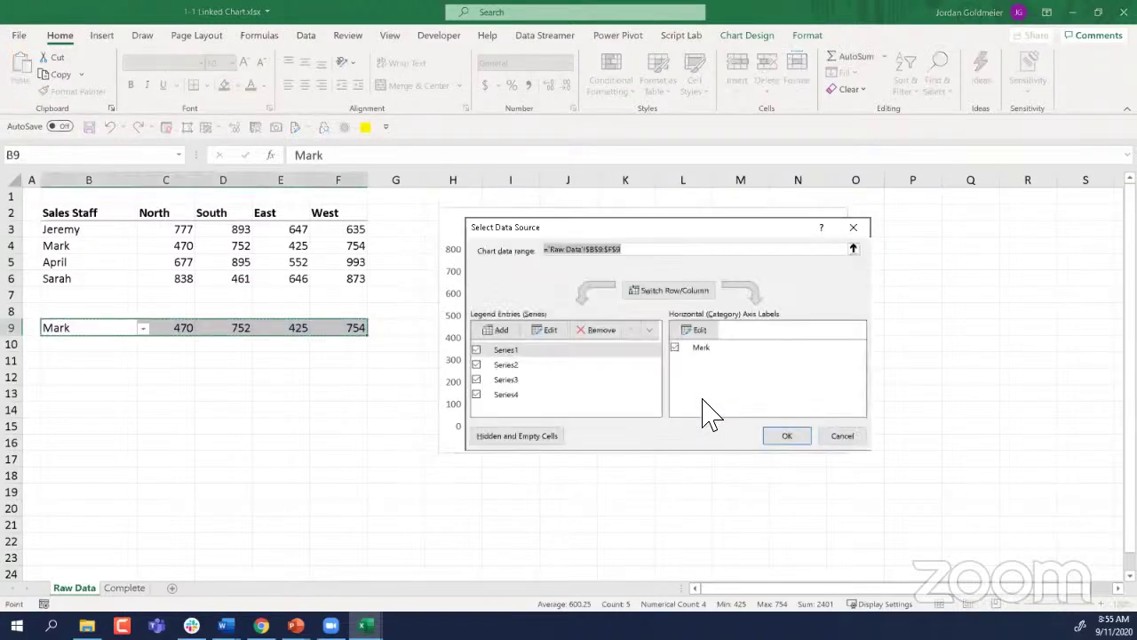
click(683, 290)
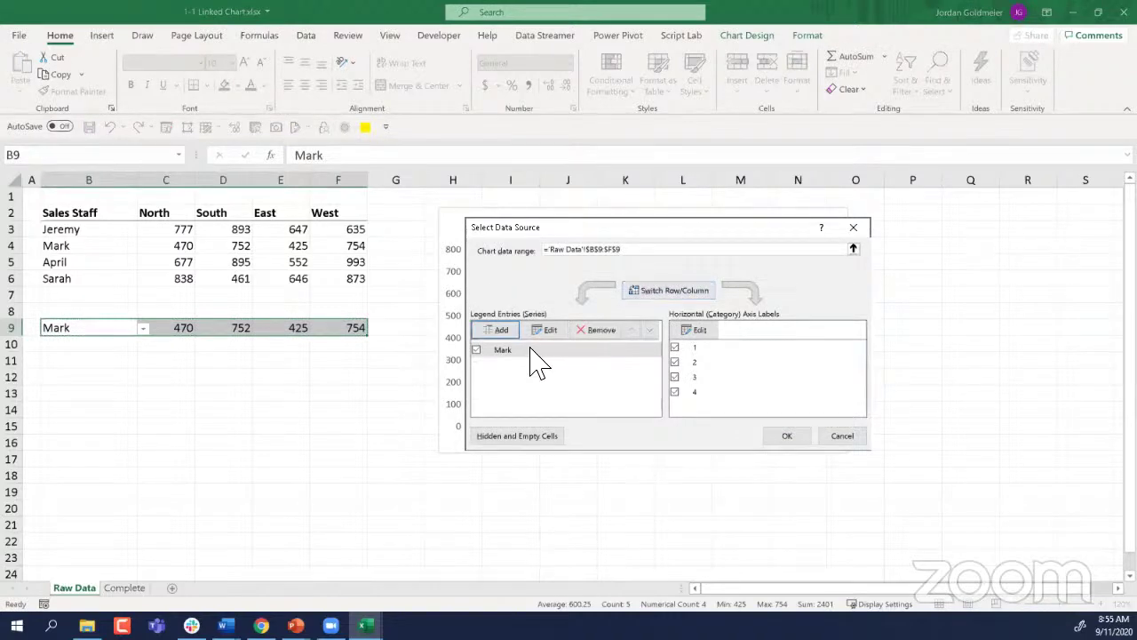
drag(675, 229, 253, 367)
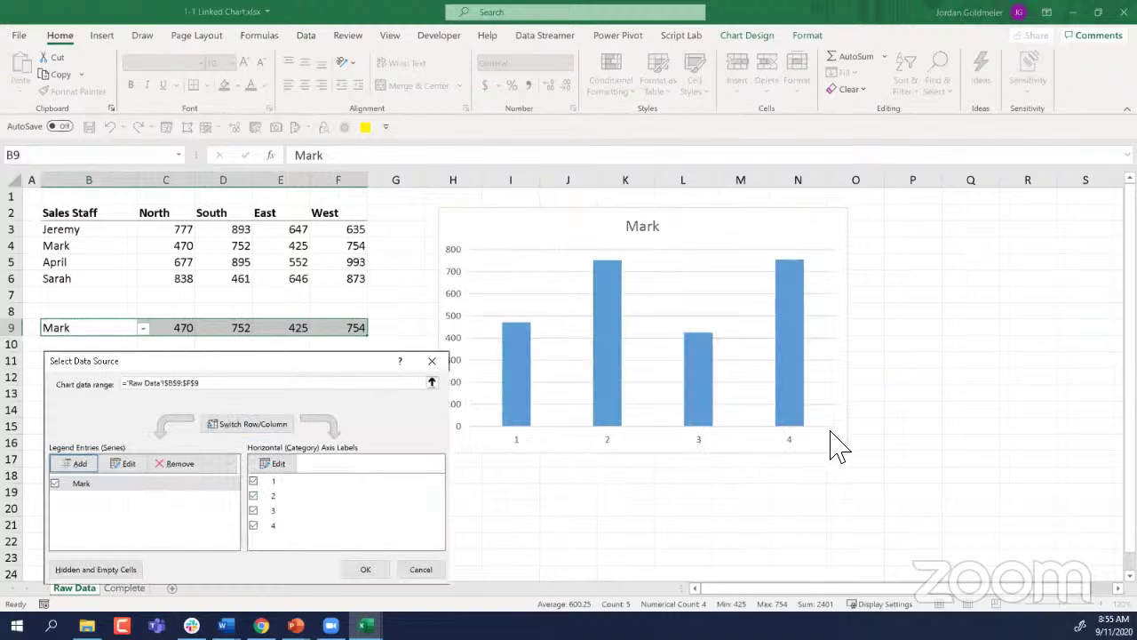
drag(255, 375, 770, 263)
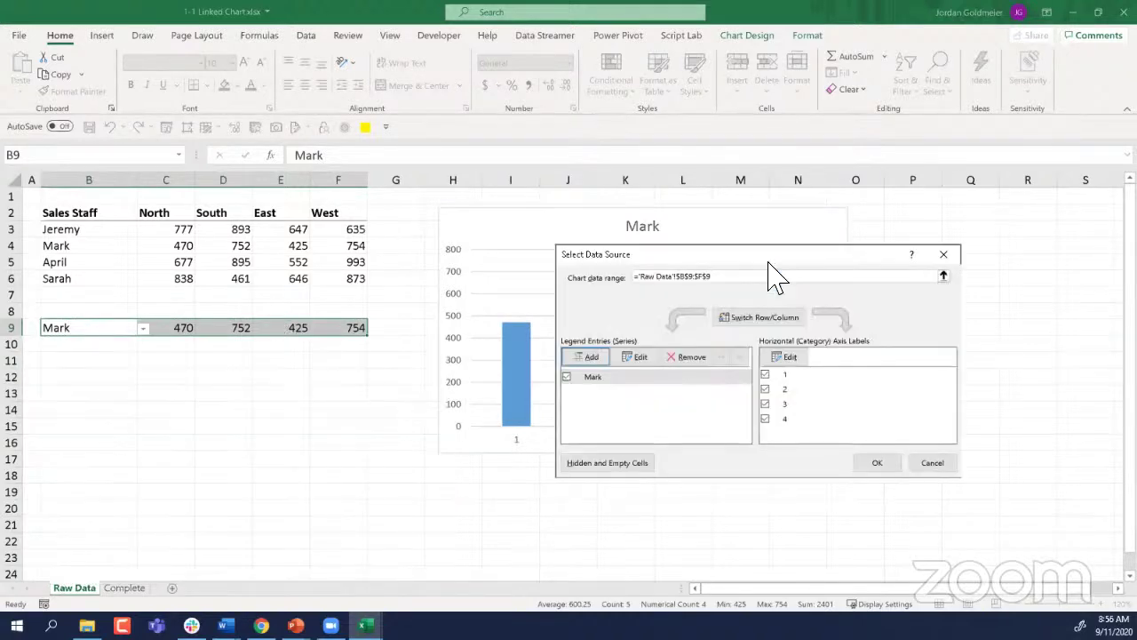
Step: Set the chart's horizontal axis labels to the sales staff names in B3:B6 and apply the data source changes
click(785, 358)
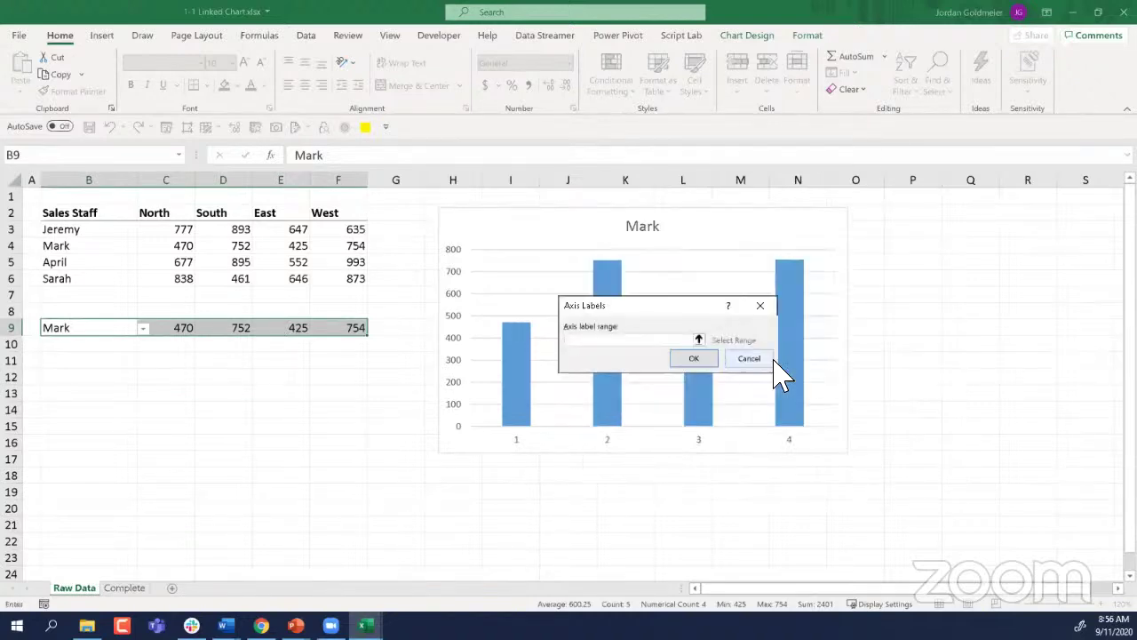
drag(97, 235, 84, 284)
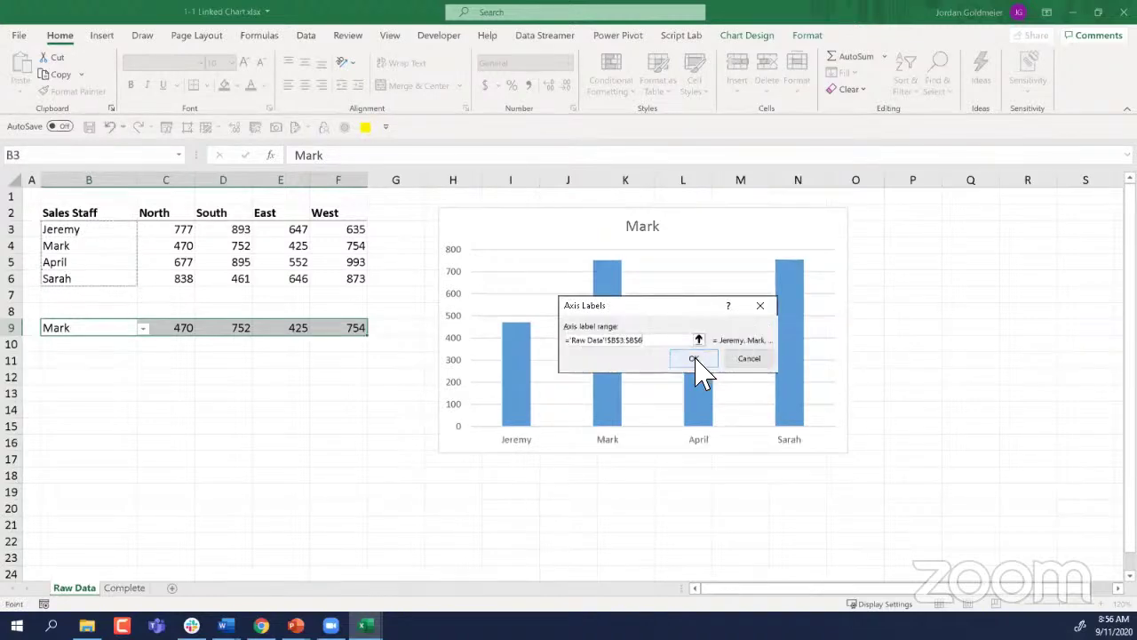
click(695, 359)
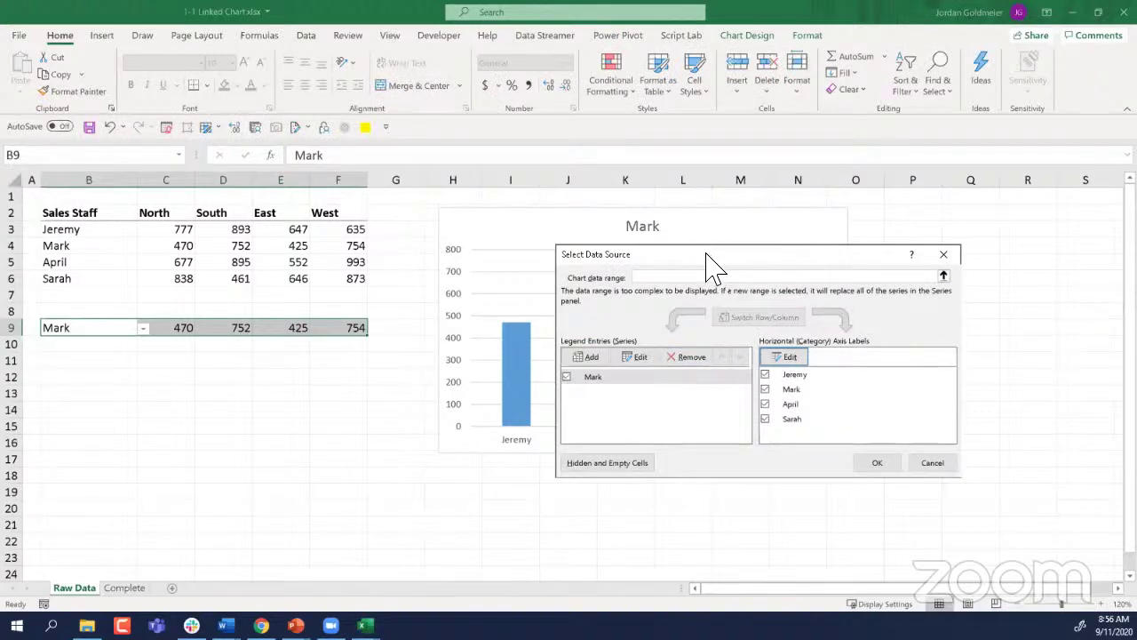
drag(709, 254, 785, 93)
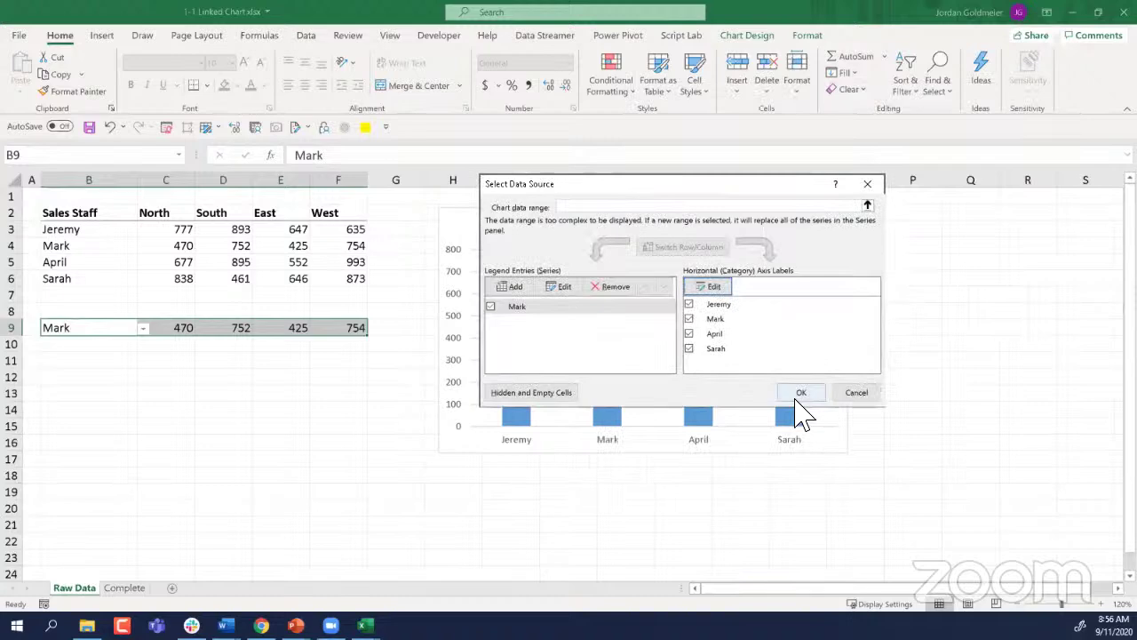
click(800, 391)
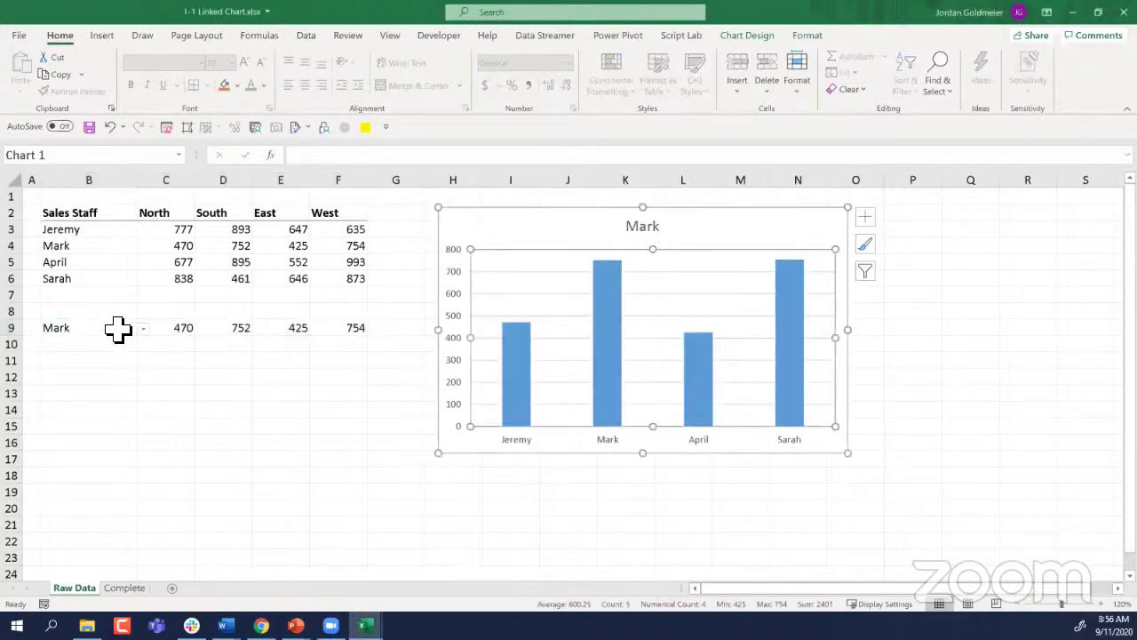
Step: Test the linked chart by choosing different staff members in B9, ending on the fourth name in the list
click(143, 328)
click(119, 365)
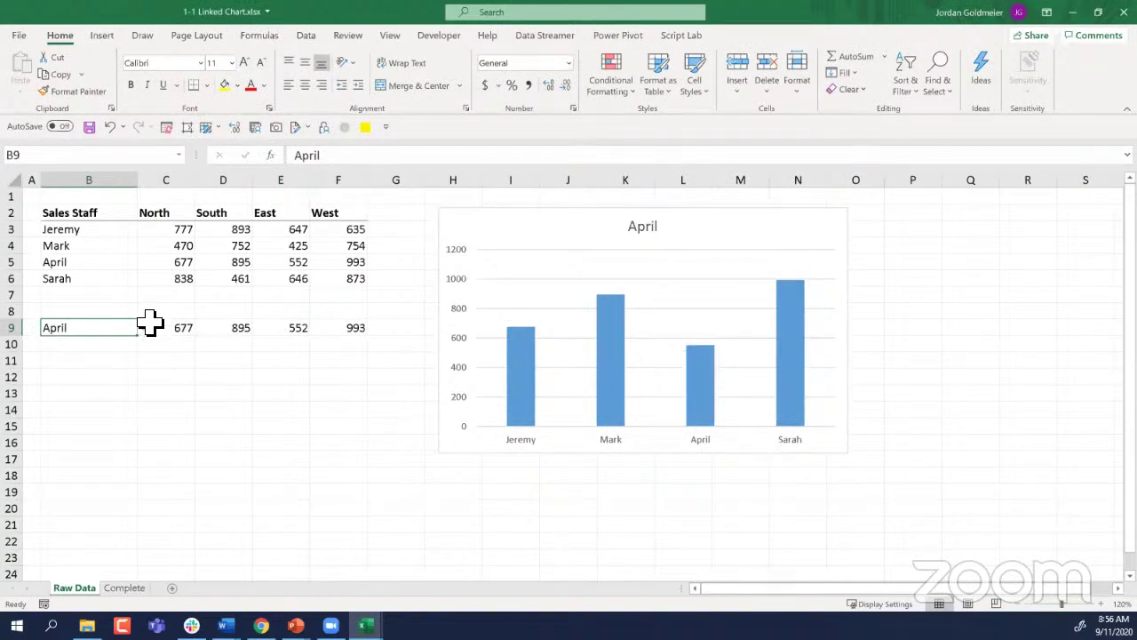
click(143, 329)
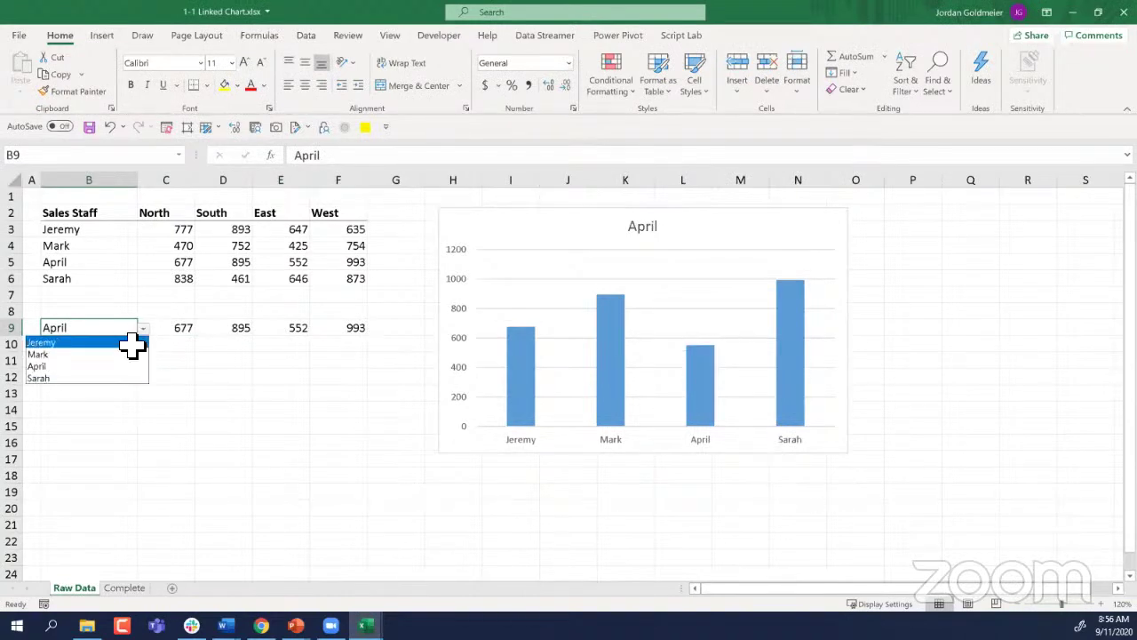
click(130, 343)
click(143, 328)
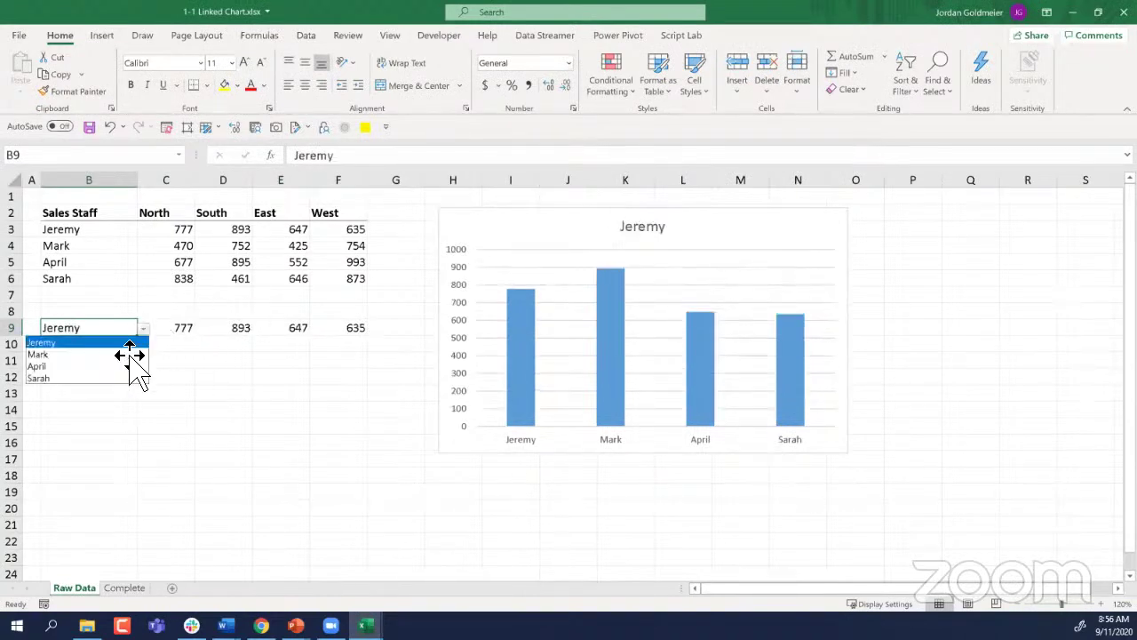
click(114, 378)
click(115, 380)
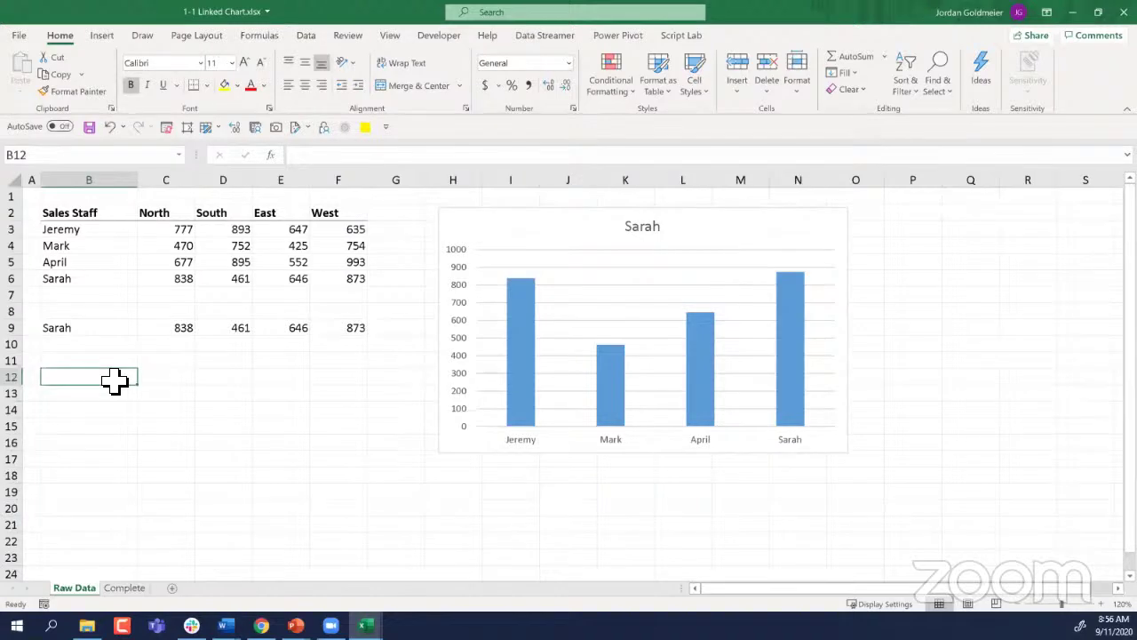
Step: Delete the chart's horizontal gridlines and give its plot area a grey outline
click(573, 315)
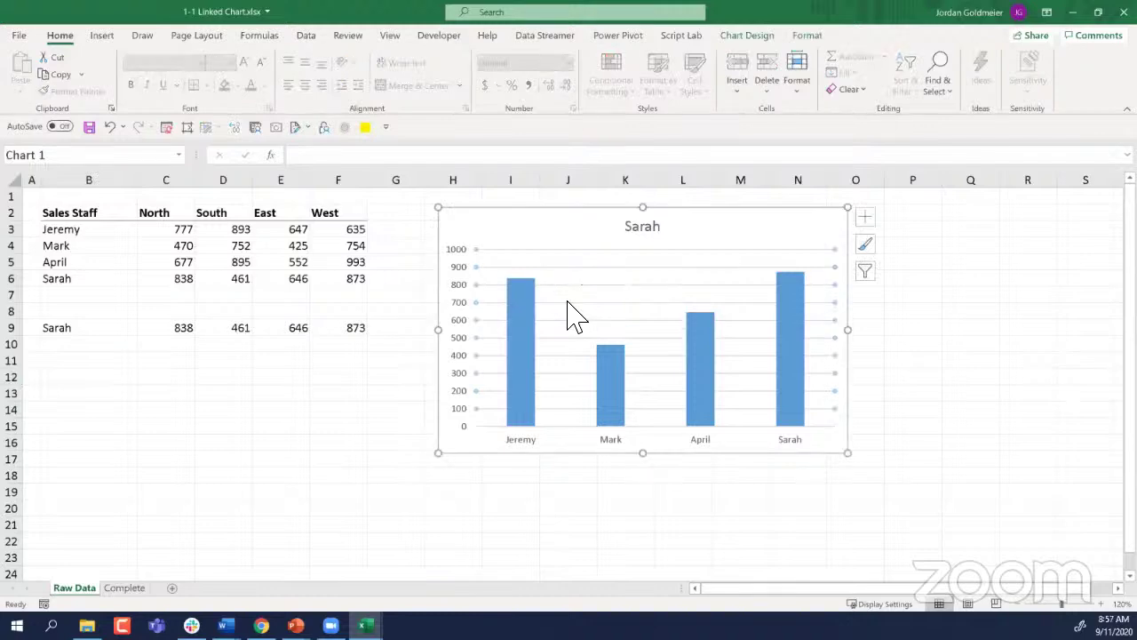
click(572, 314)
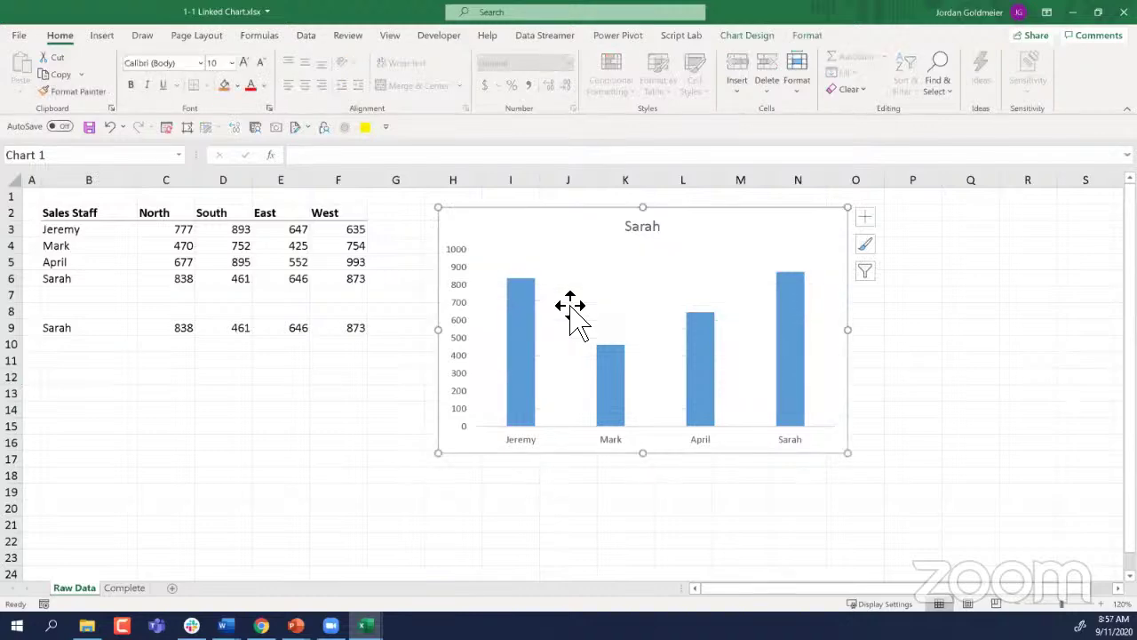
click(798, 64)
click(807, 36)
click(807, 35)
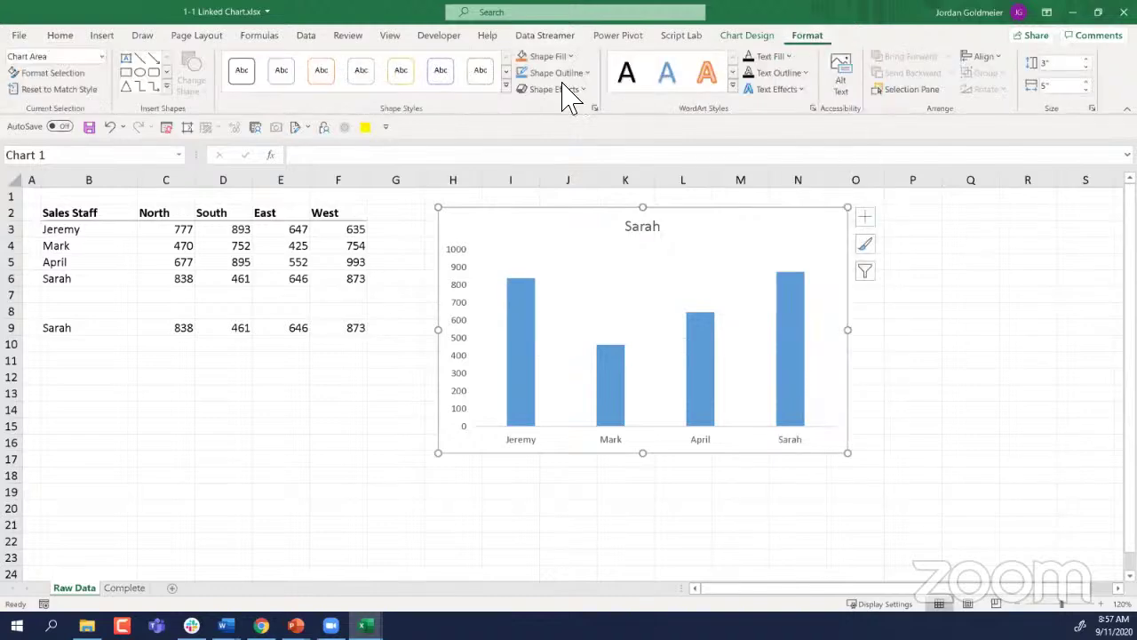
click(573, 73)
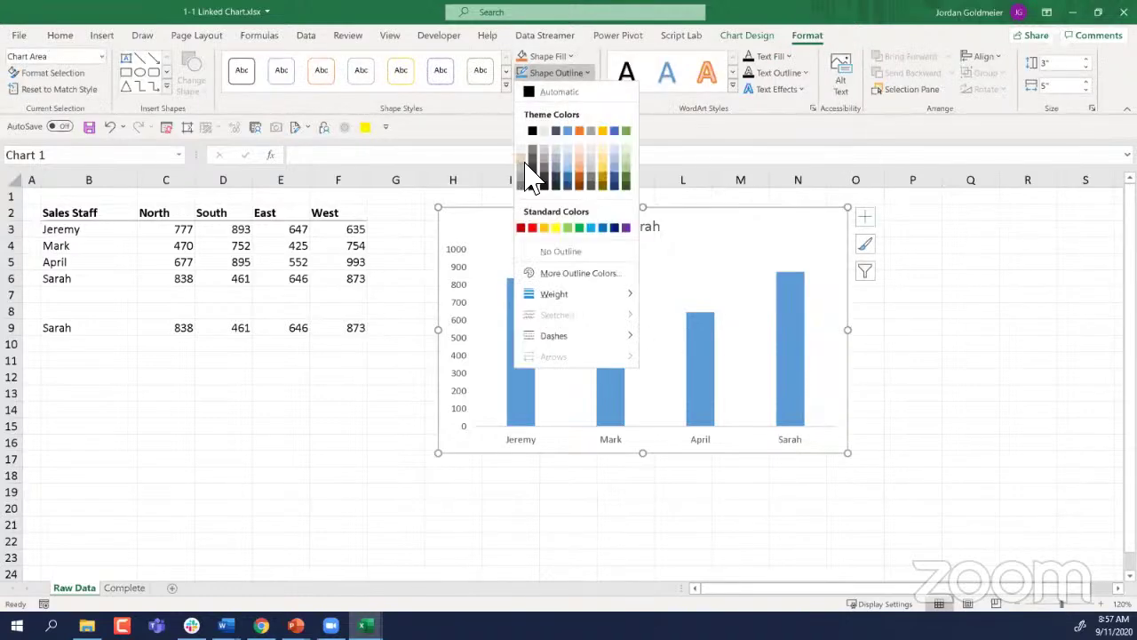
click(523, 171)
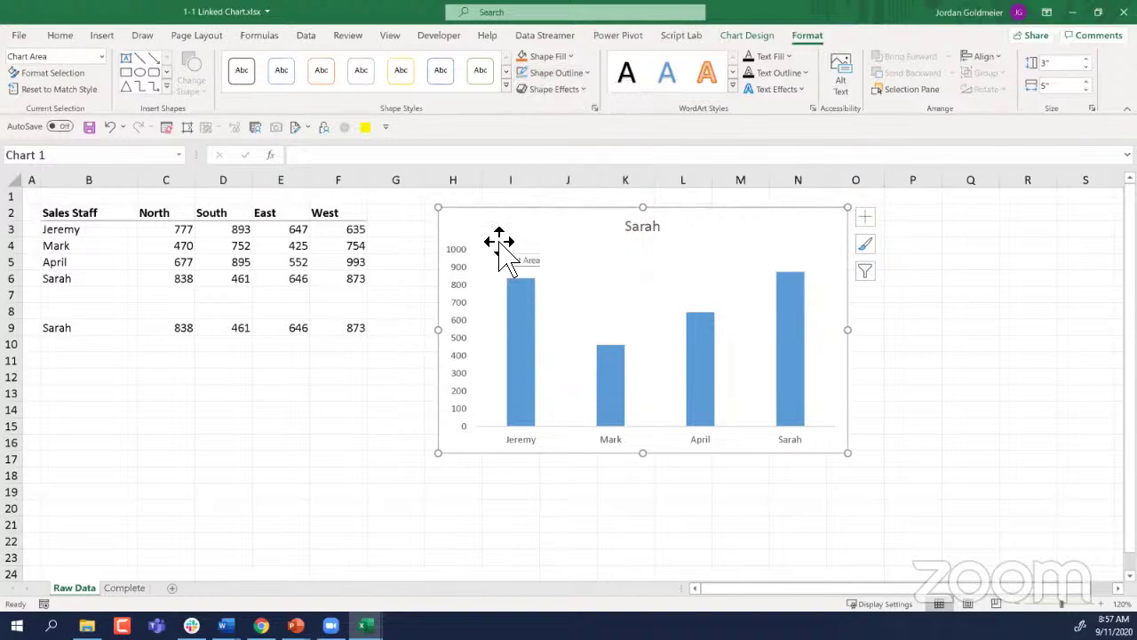
click(556, 274)
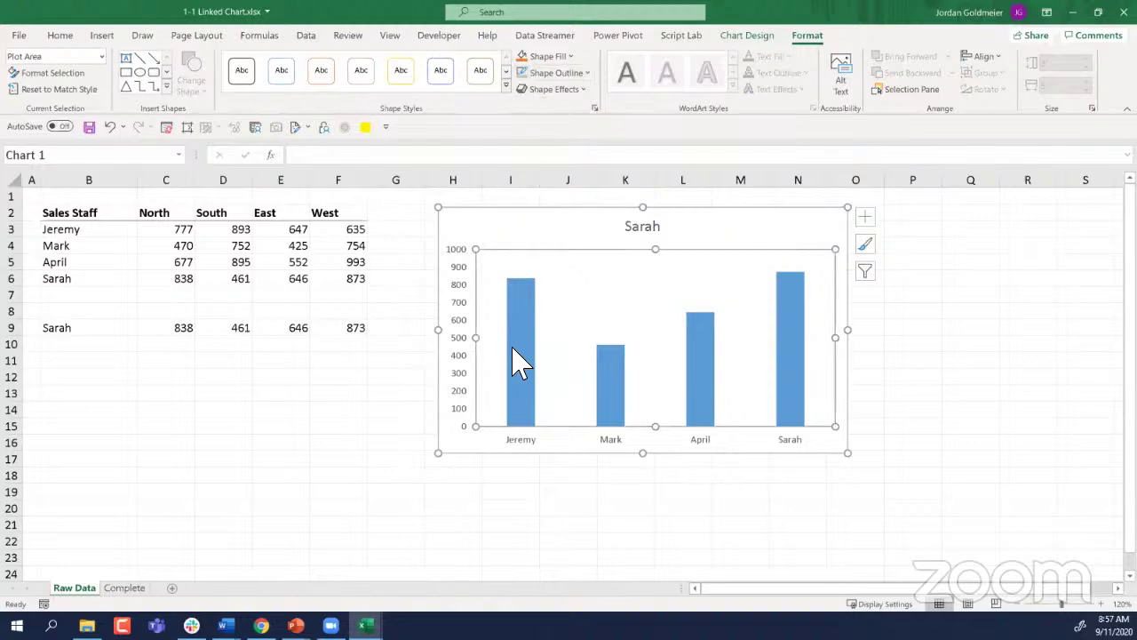
Step: Remove the outline from the chart area and deselect the chart
click(528, 238)
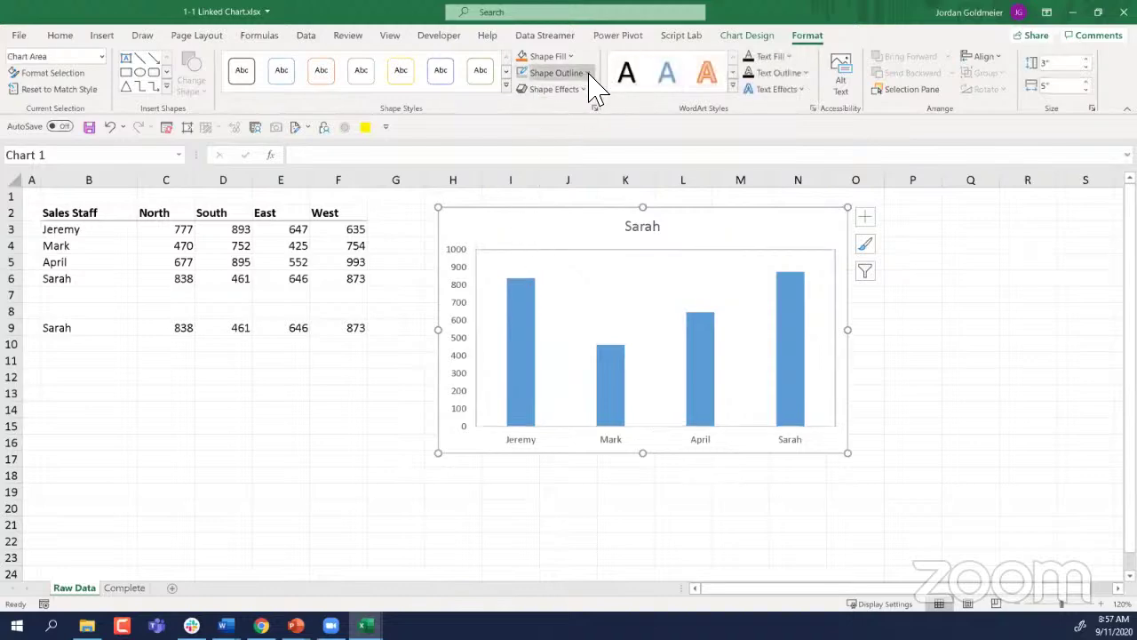
click(582, 74)
click(561, 254)
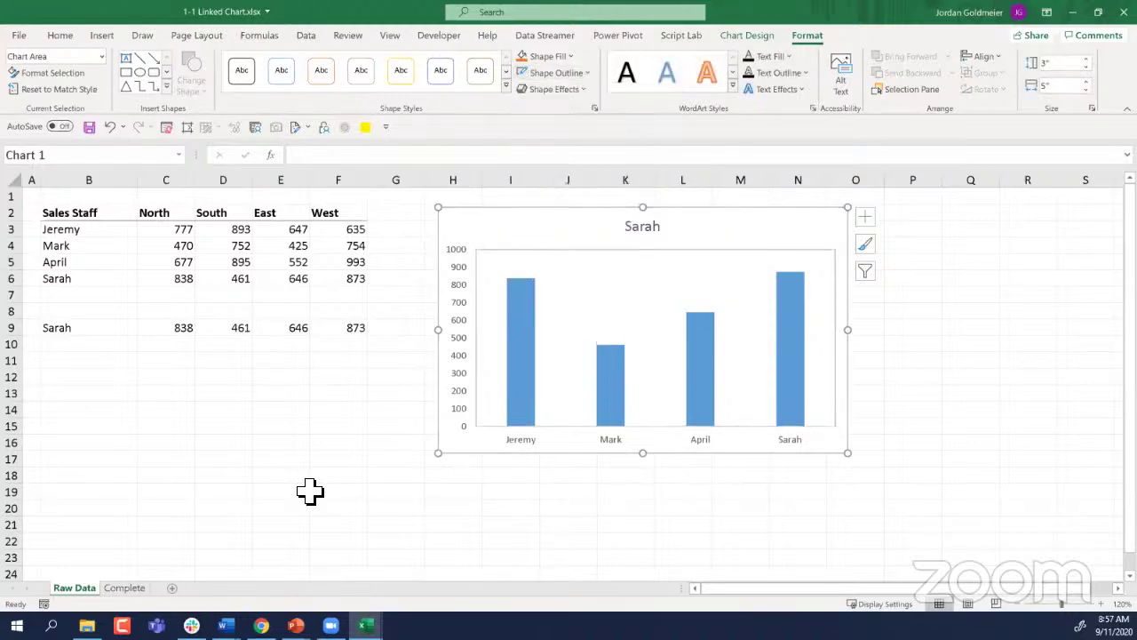
click(304, 491)
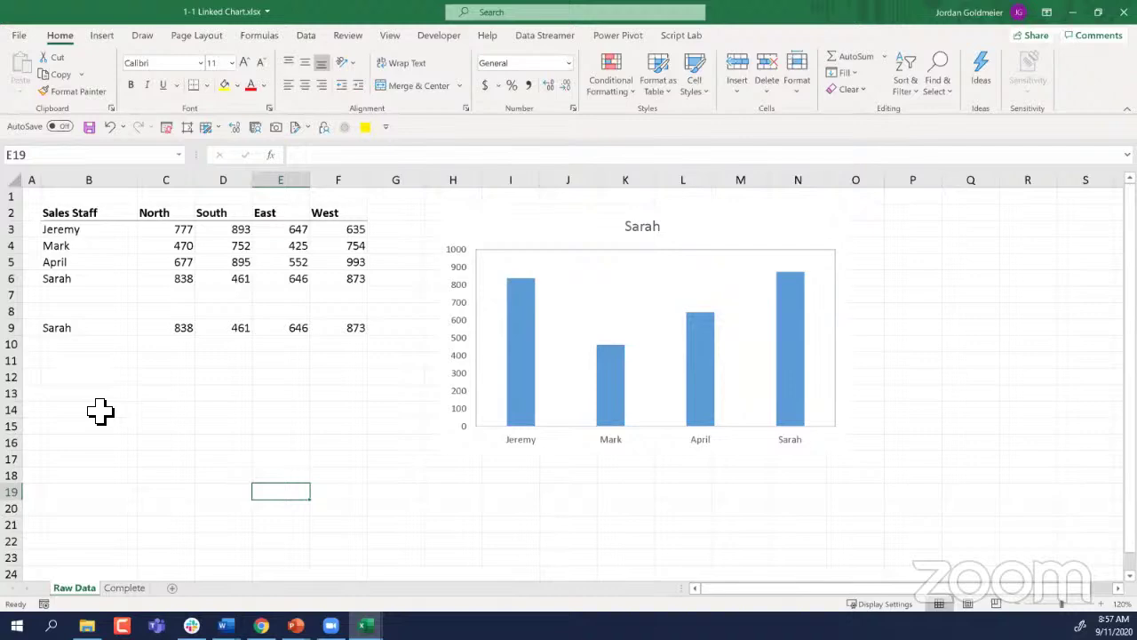
Step: Enter the label "Max Value Series" in B11 and shorten it to "Max Value"
click(75, 347)
key(Down)
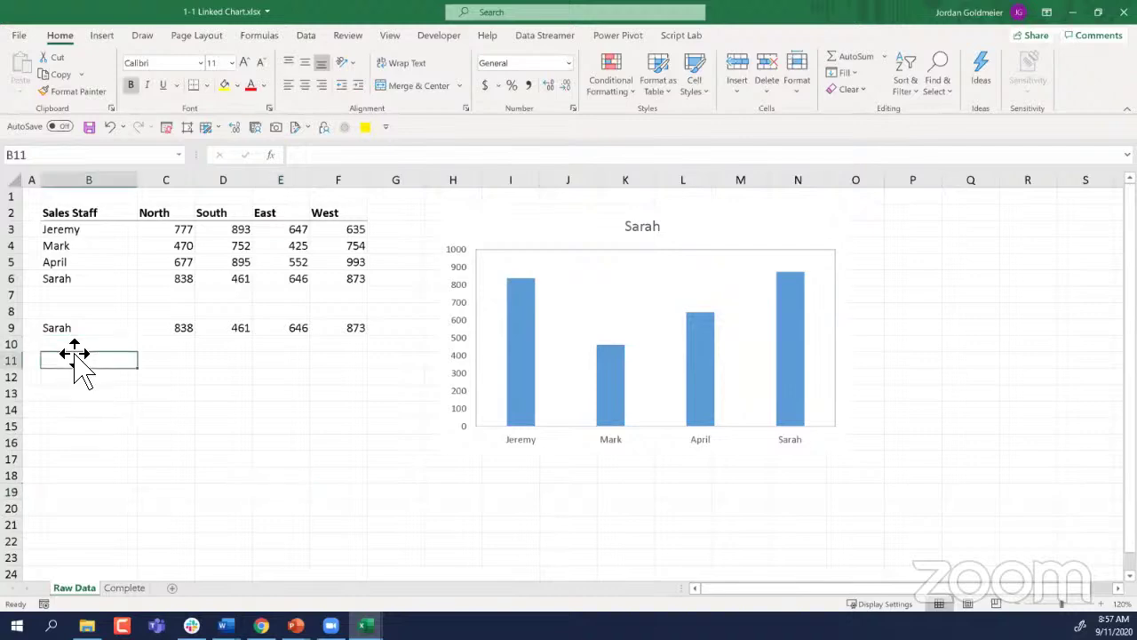
text(Max Val)
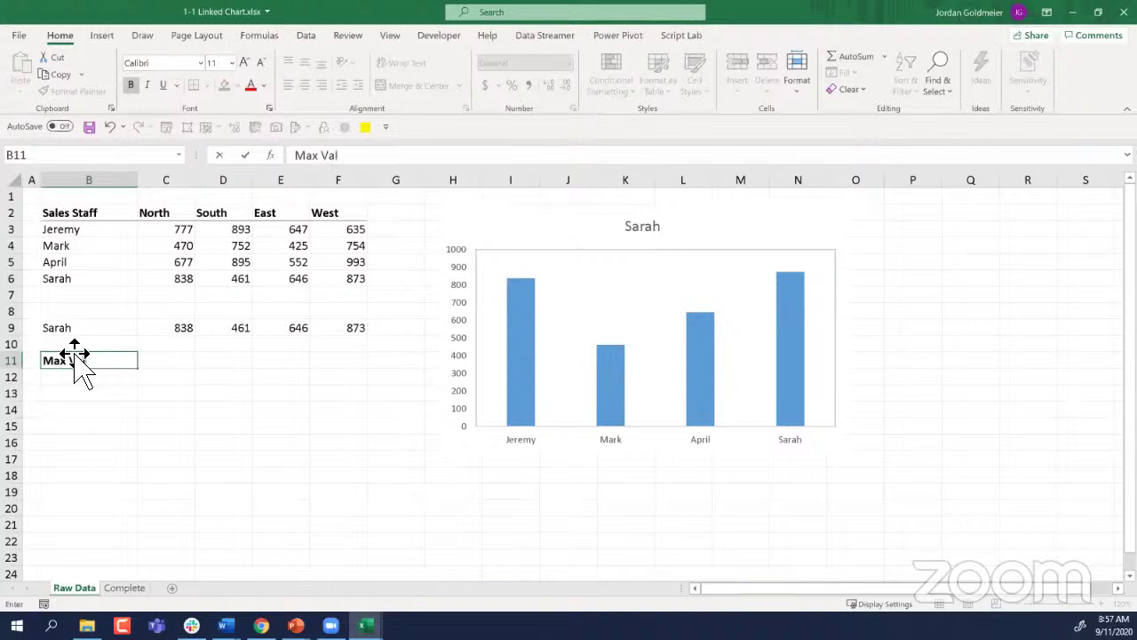
text(ue Series)
key(Return)
key(Up)
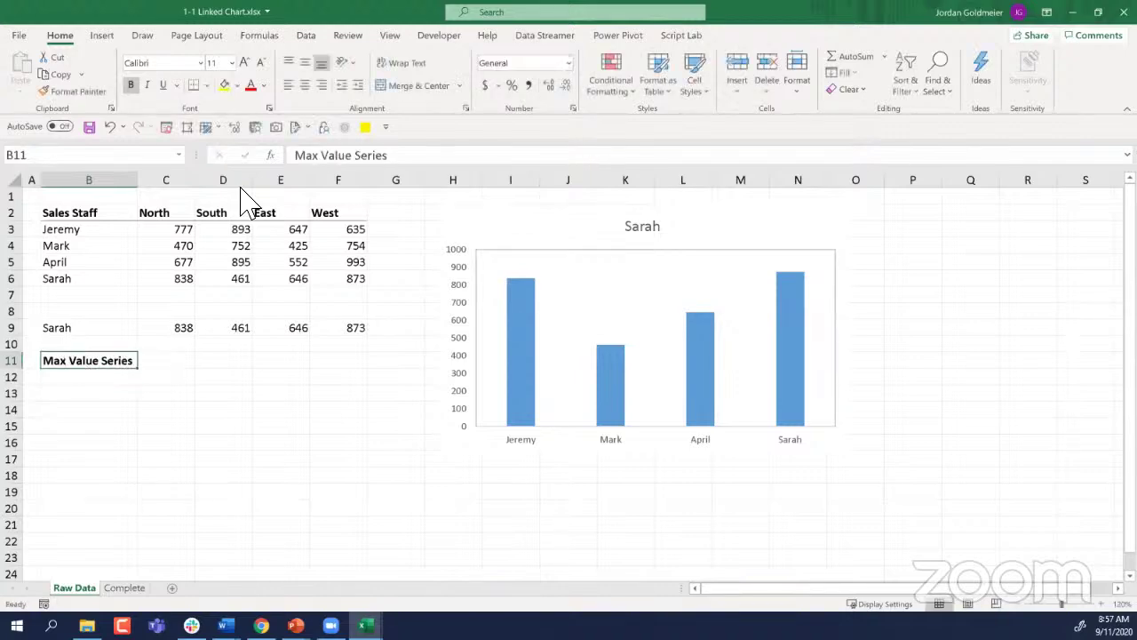
double_click(380, 155)
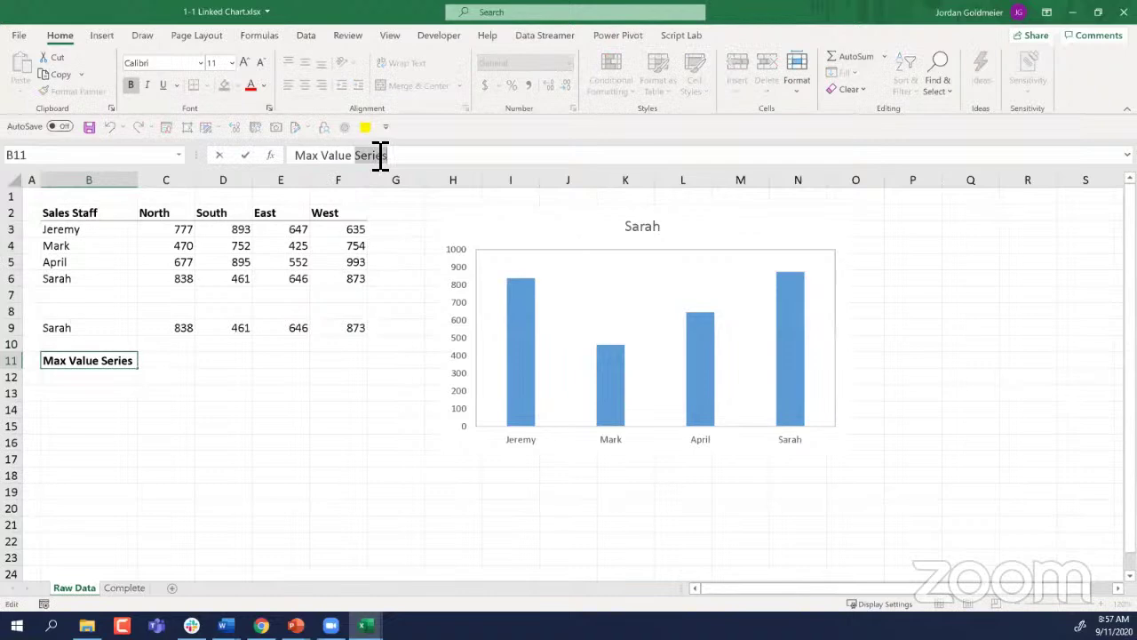
key(BackSpace)
key(Return)
Step: Calculate the highest sales value of the lookup row in C11 with =MAX(C9#)
key(Up)
key(Right)
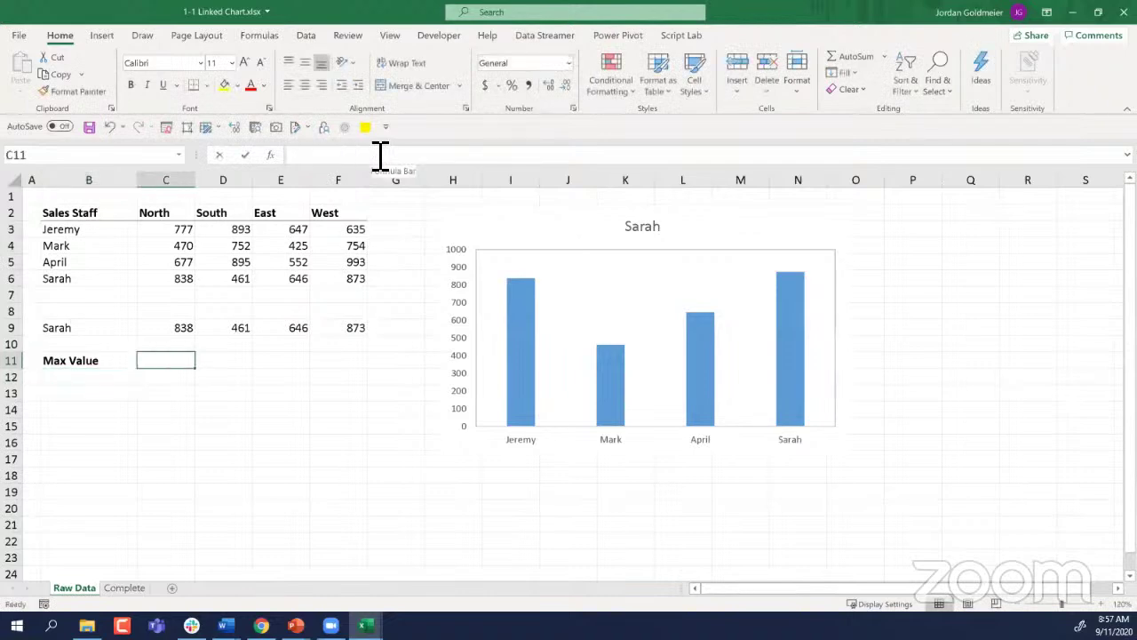
text(=max()
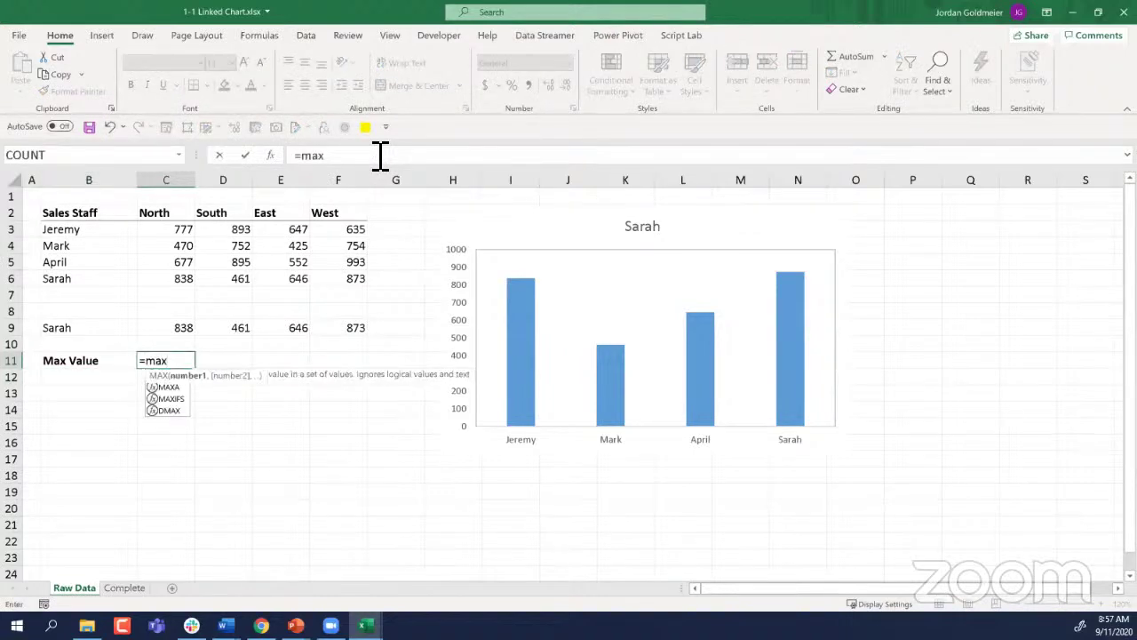
key(Up)
key(Up)
key(shift+Right)
key(shift+Right)
key(shift+Right)
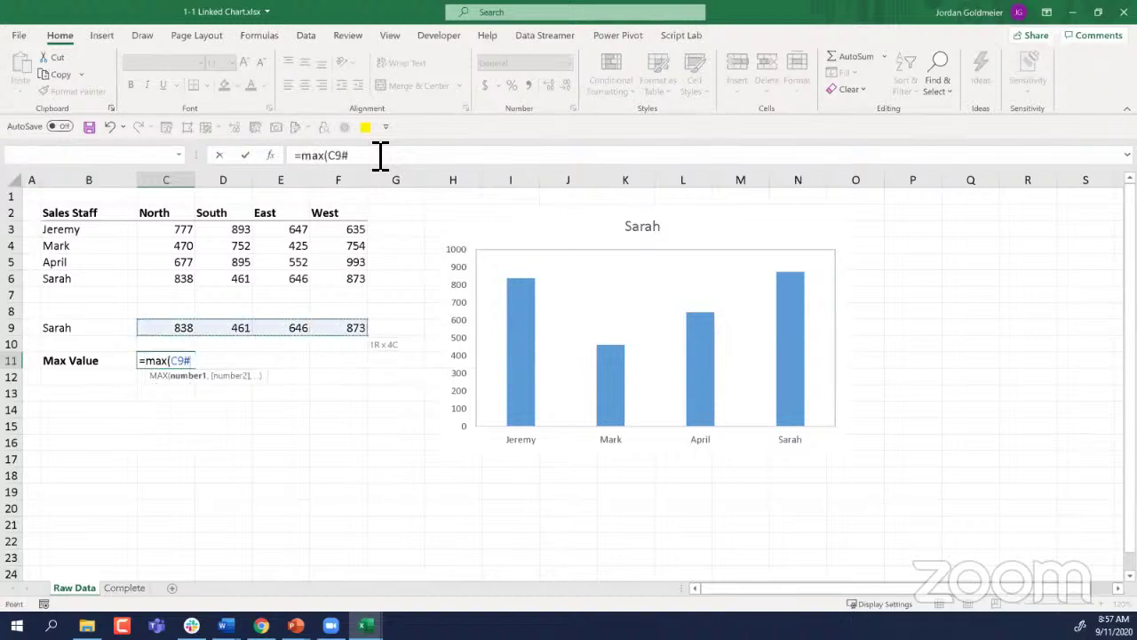
key(Return)
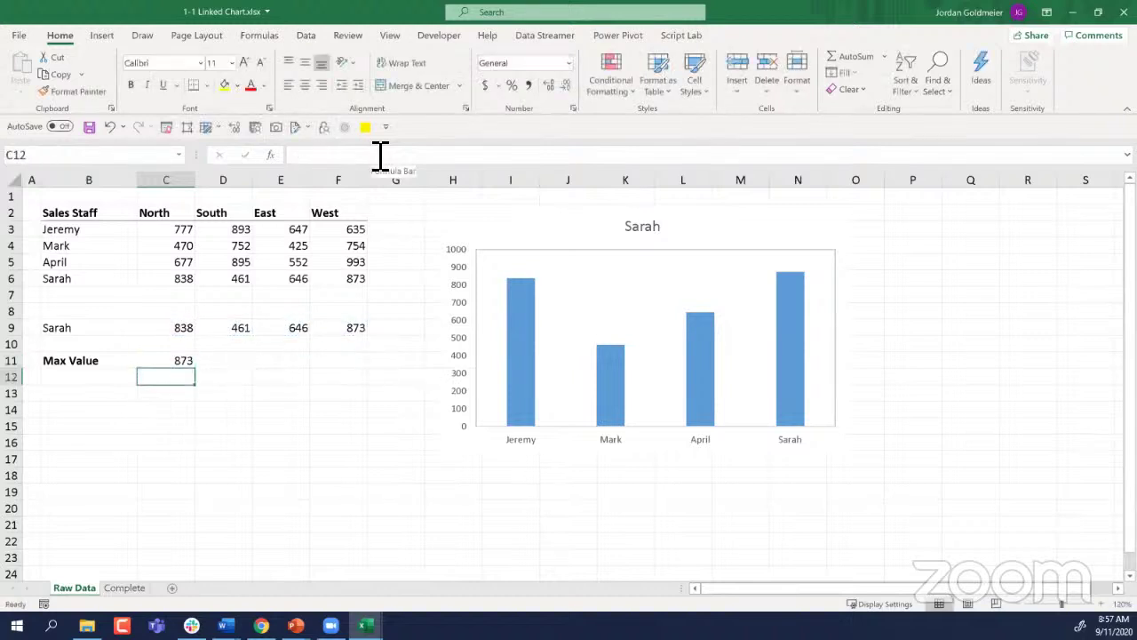
Step: Enter the label "Max Value Series" in B12
click(103, 386)
text(Max Value)
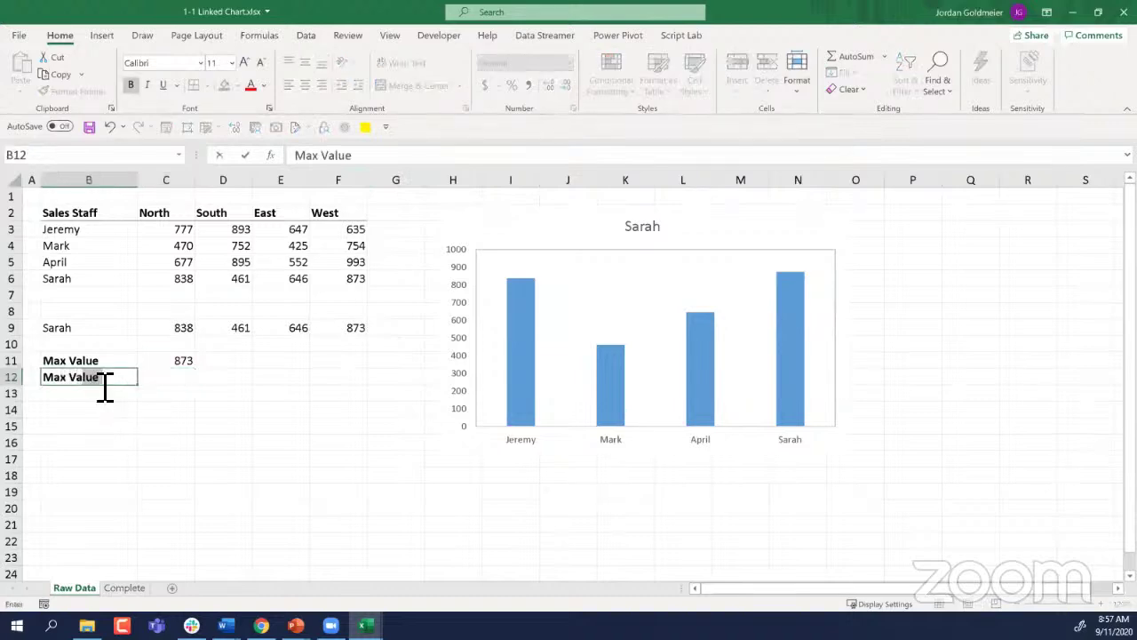
text( Series)
key(Return)
Step: Start an IF formula in C12 testing whether C9 equals the max value in $C$11 as an absolute reference
click(101, 386)
key(Right)
text(=)
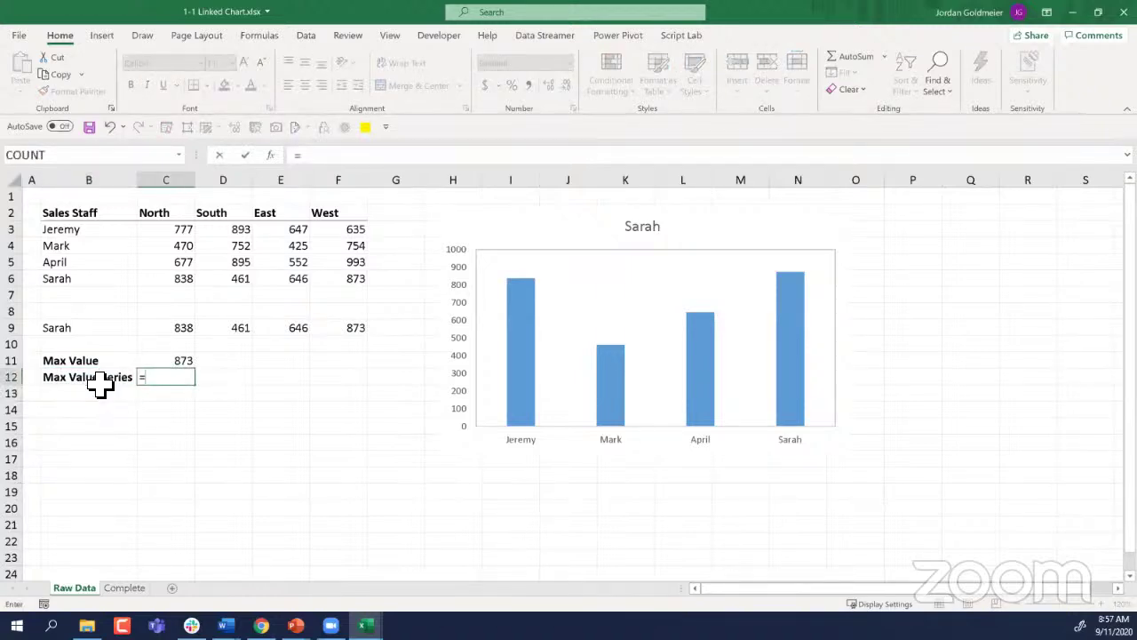
text(if)
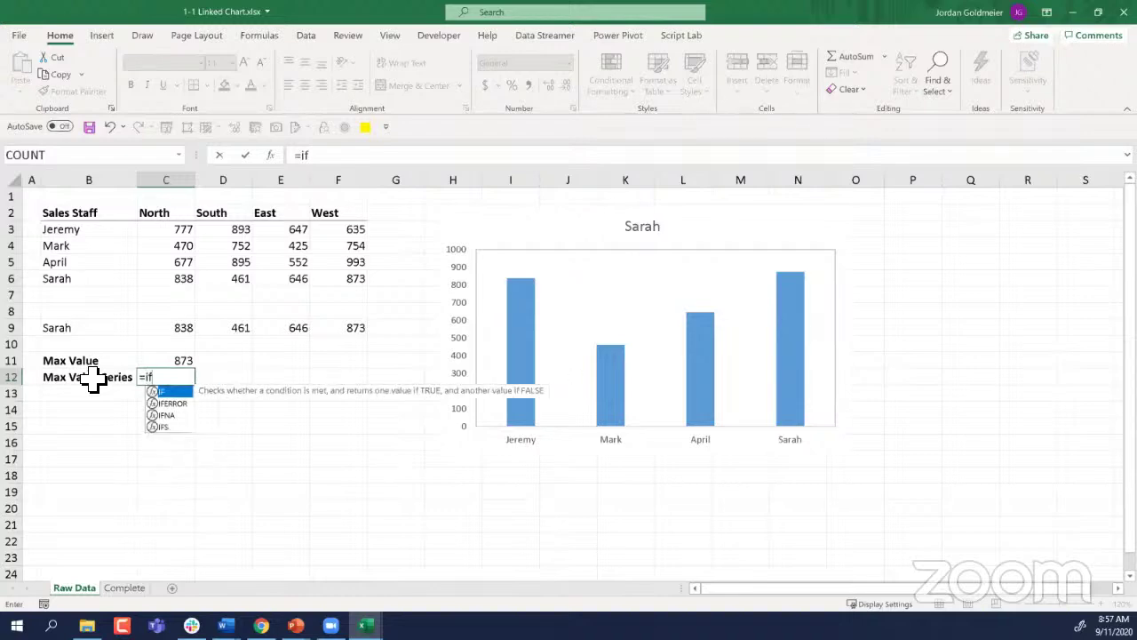
text(()
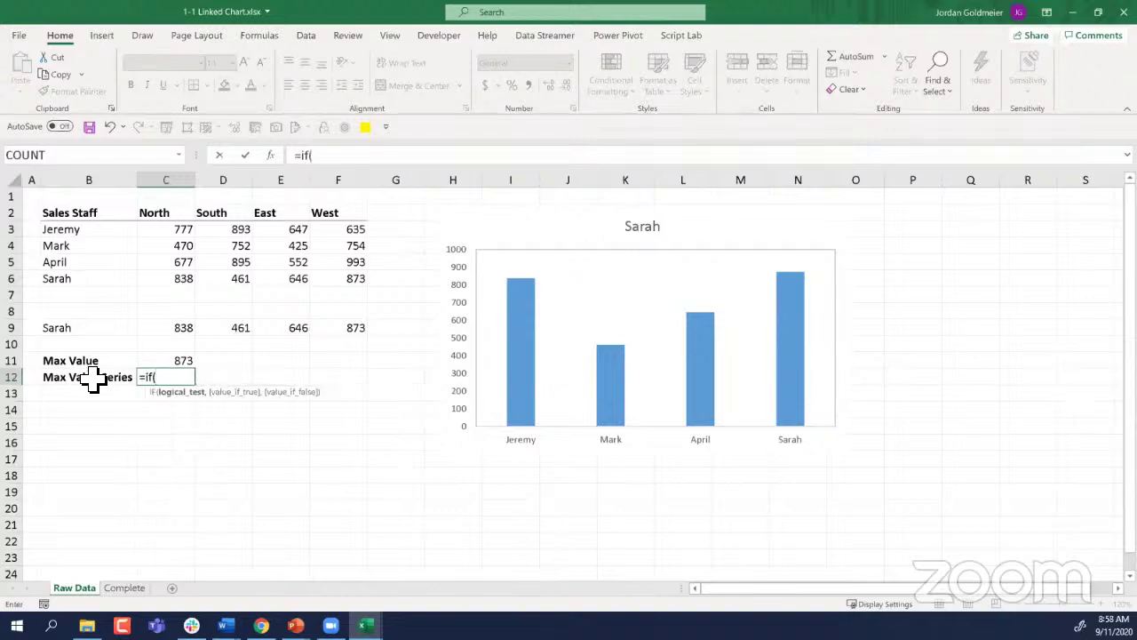
click(153, 330)
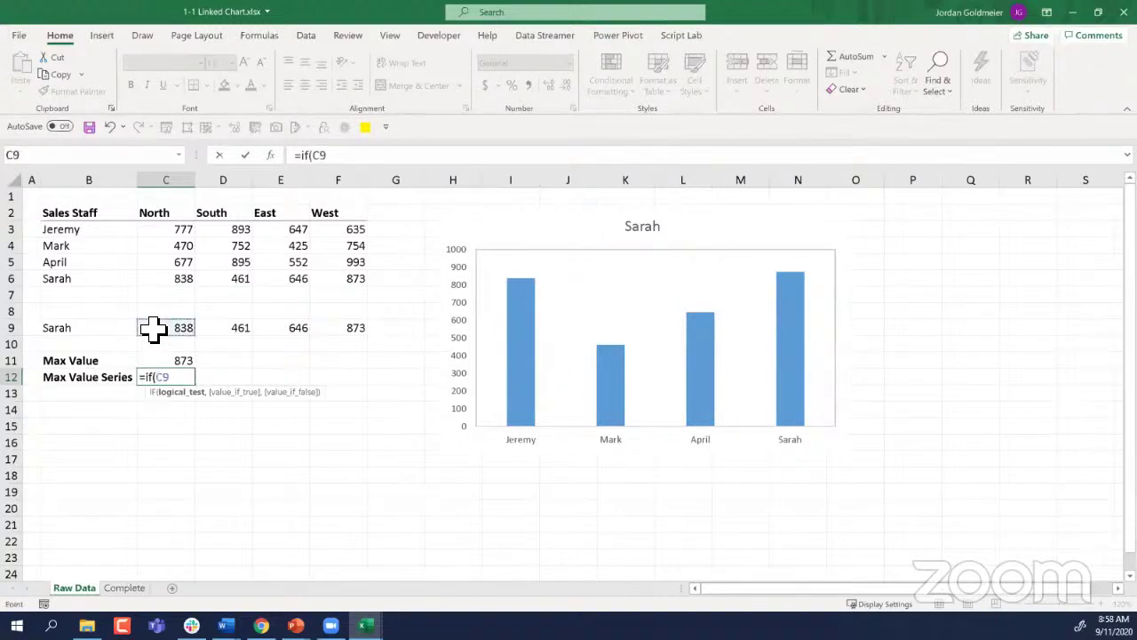
text(=)
click(164, 360)
key(F4)
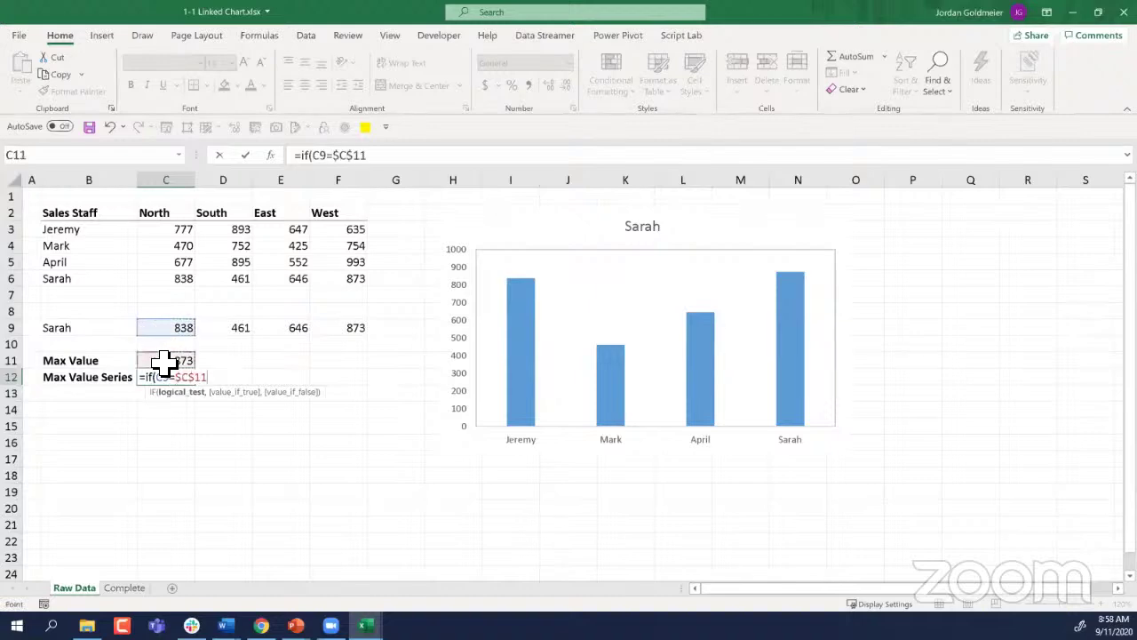
text(,)
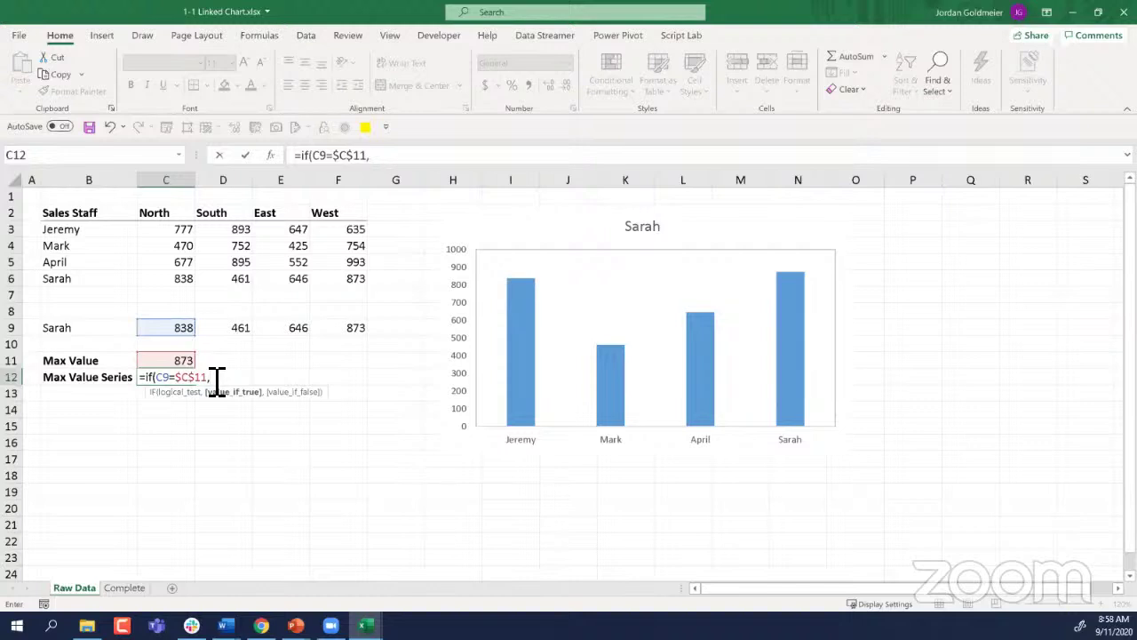
Step: Complete the C12 formula as =IF(C9=$C$11,$C$11,NA()), returning the max value if true and NA() if false
click(172, 328)
key(BackSpace)
key(BackSpace)
click(160, 359)
key(F4)
text(,)
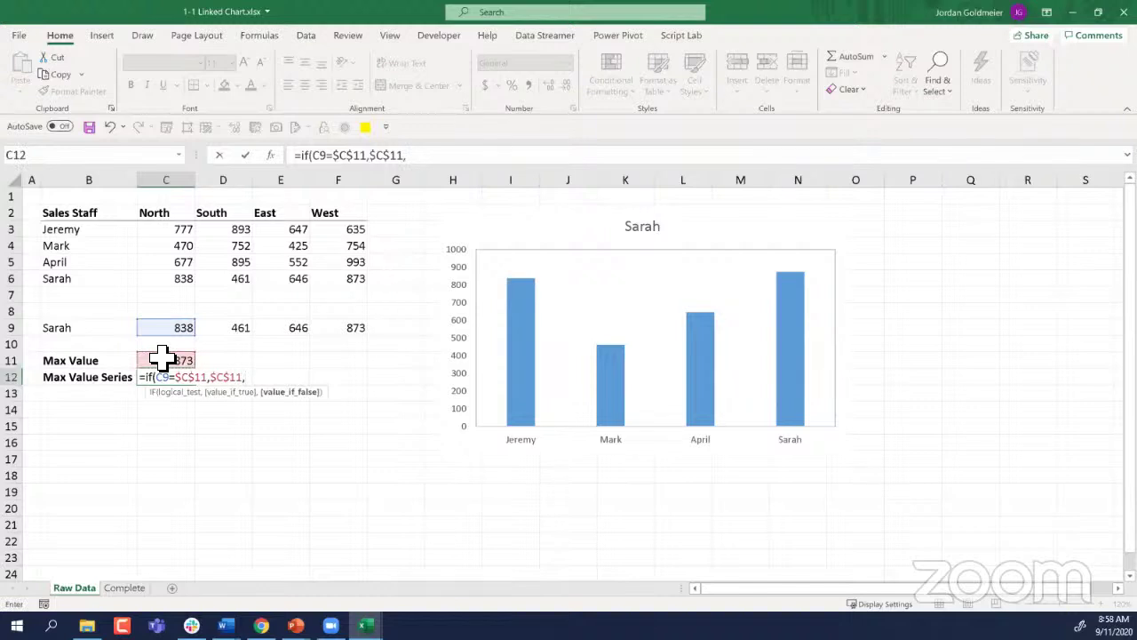
text(na()))
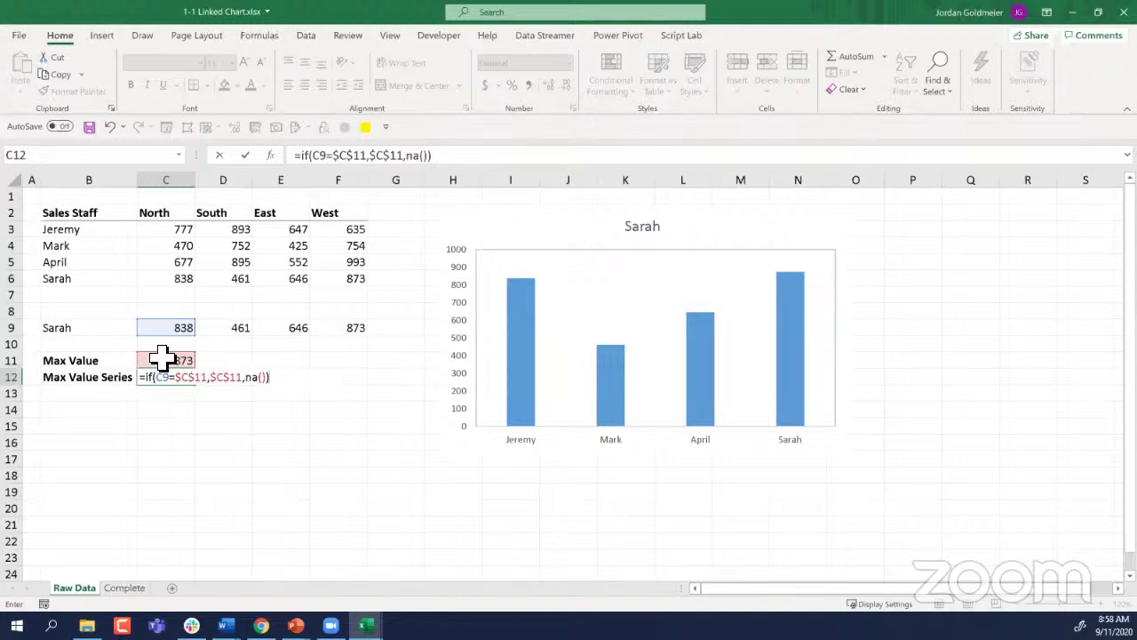
key(Return)
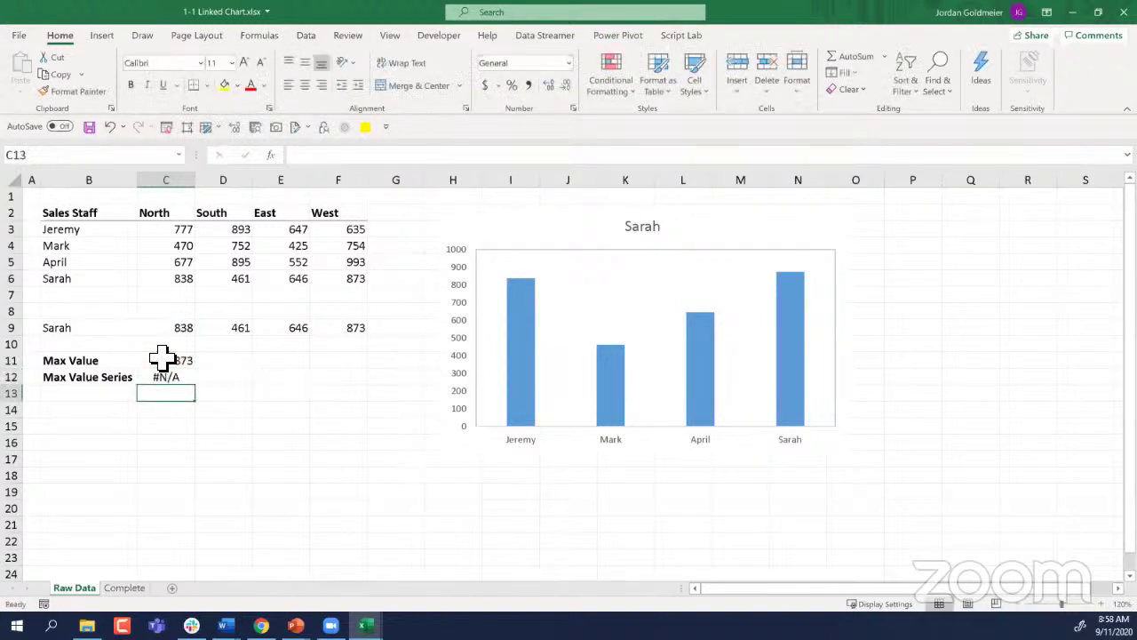
Step: Fill the max value series formula from C12 across to F12 and check the West column's copy in F12
key(Up)
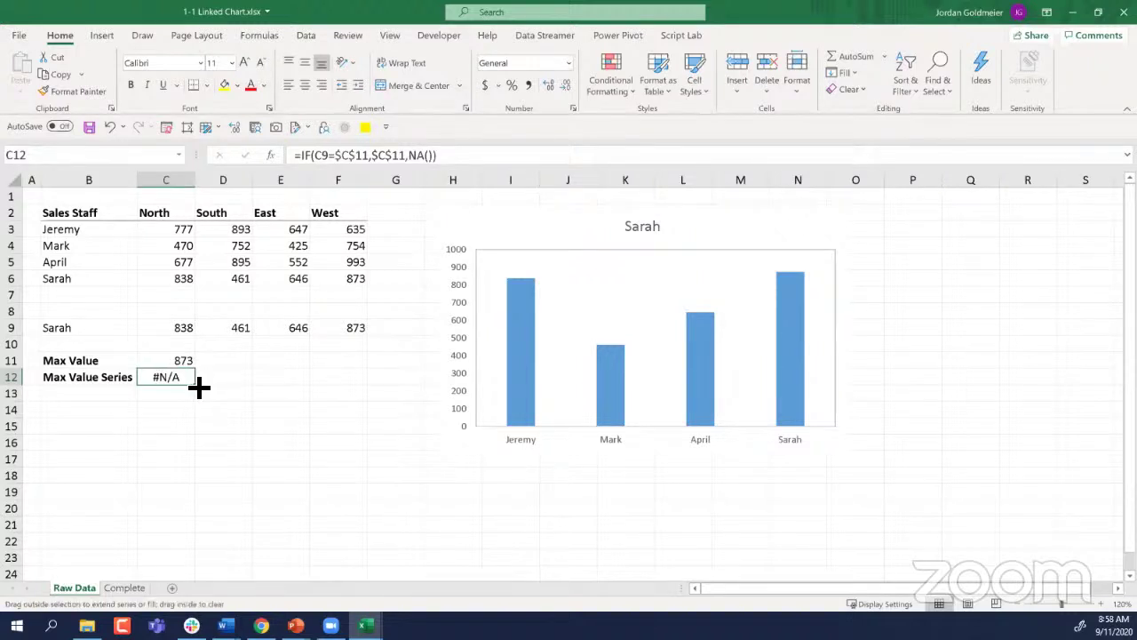
drag(200, 388, 364, 398)
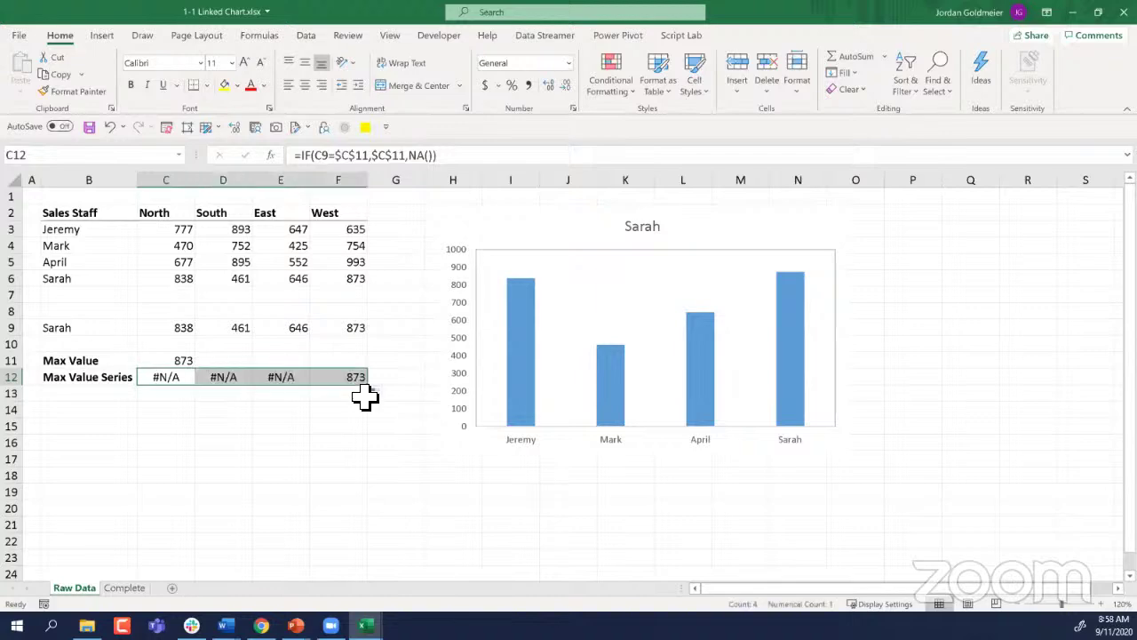
click(165, 376)
click(351, 326)
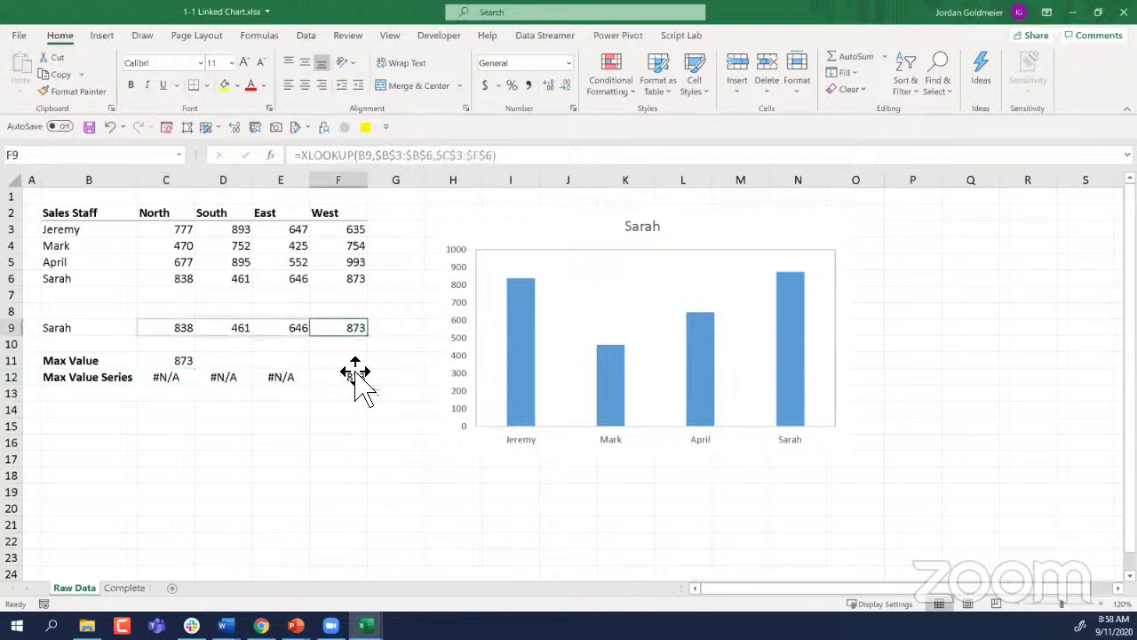
key(Down)
key(Down)
key(Down)
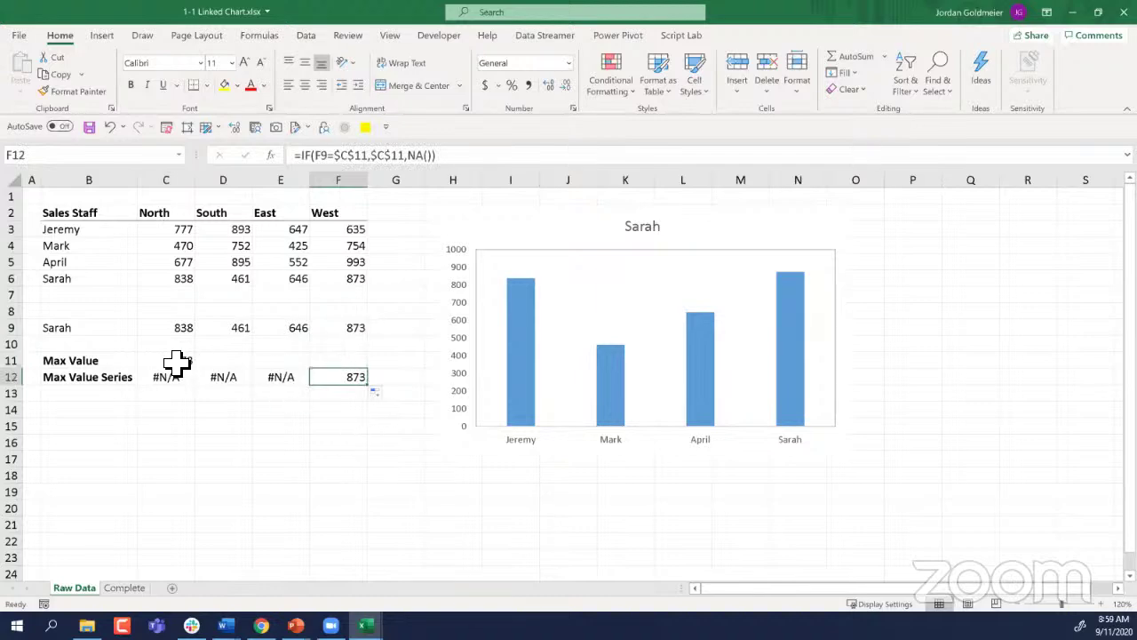
Step: Test the max value series by switching the B9 staff drop-down to its second entry and finally to its third
click(120, 328)
click(143, 329)
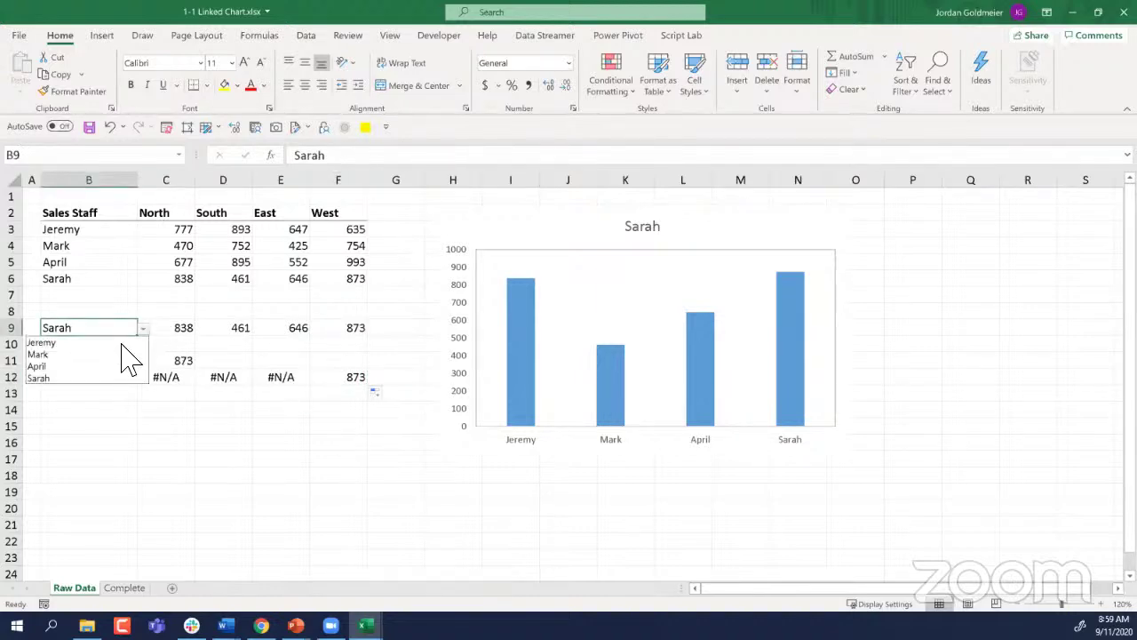
click(102, 355)
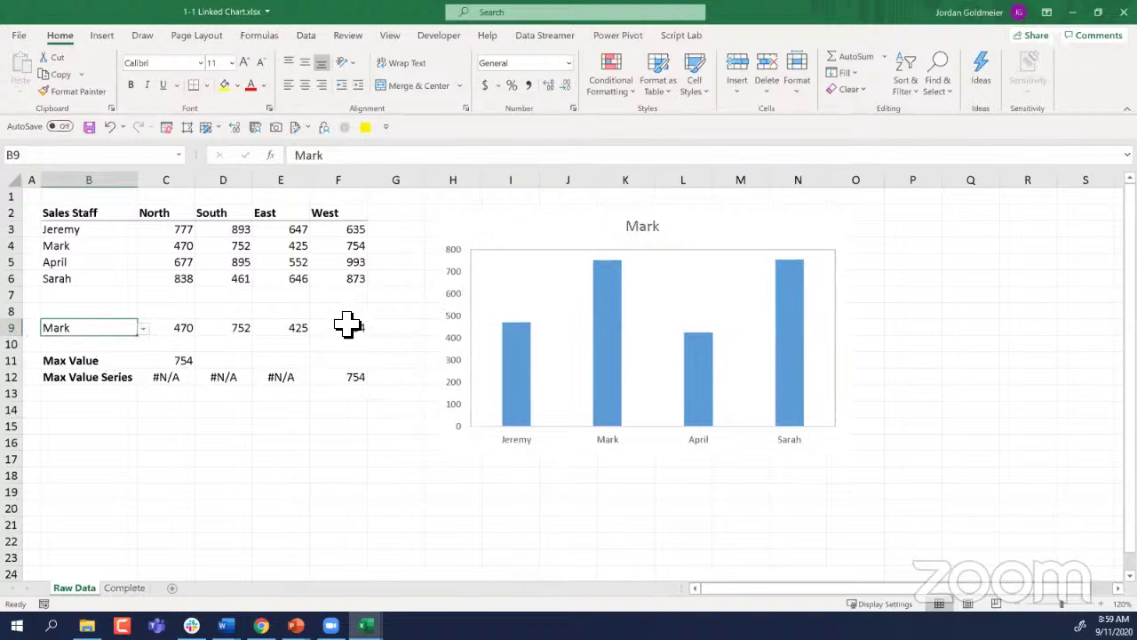
click(143, 329)
click(102, 367)
Step: Copy the max value series row B12:F12 and paste it into the chart as a second series
click(167, 382)
drag(359, 380, 87, 380)
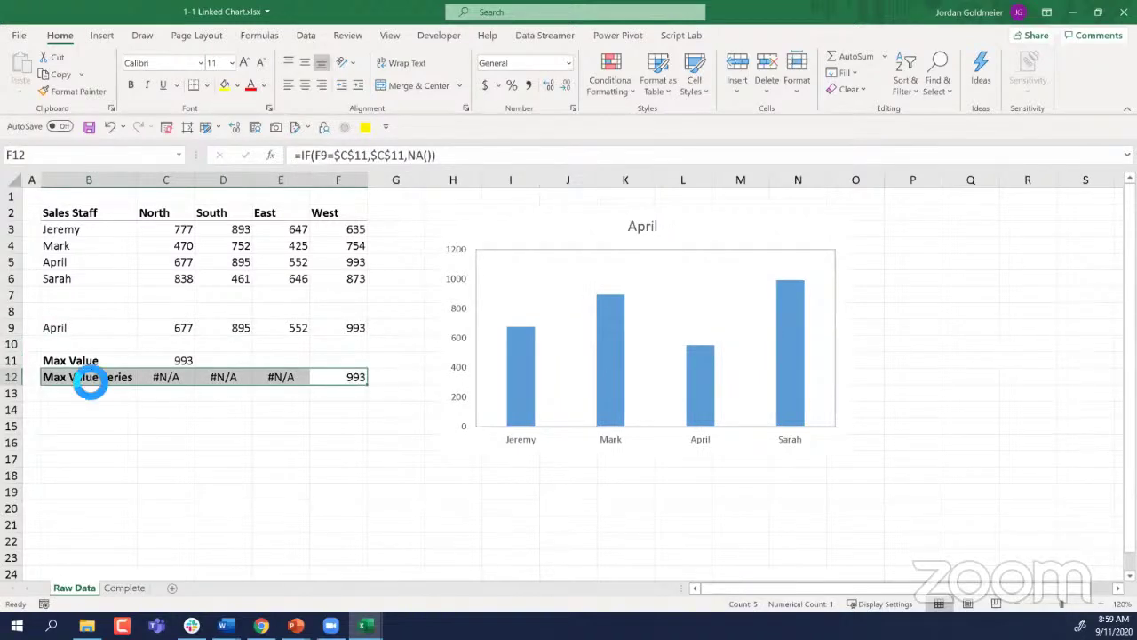
key(ctrl+c)
click(569, 351)
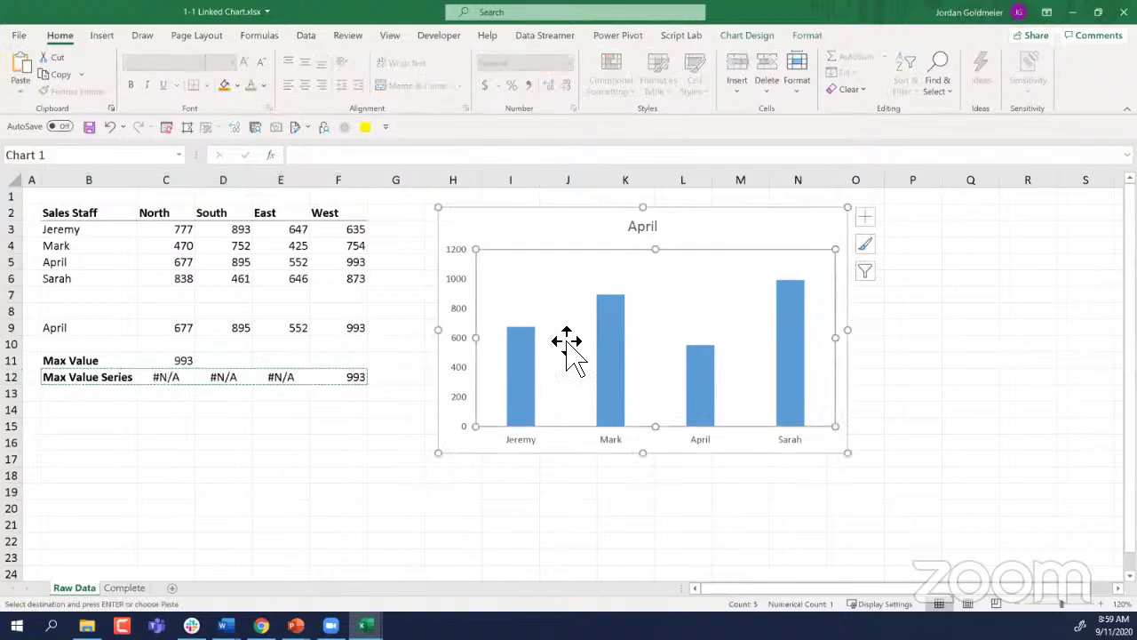
key(ctrl+v)
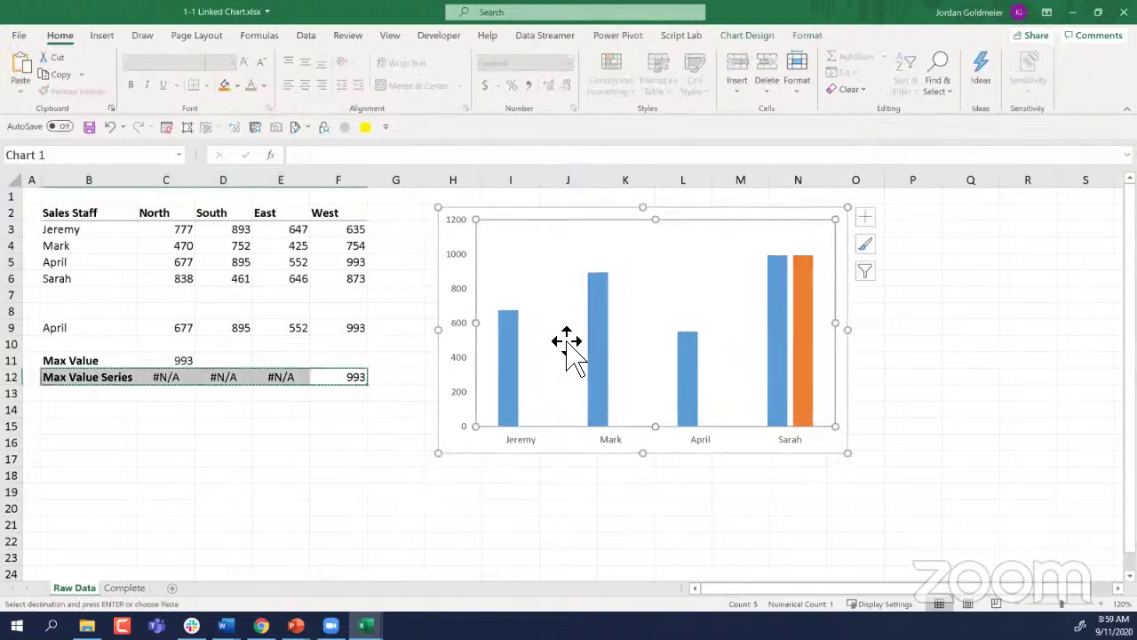
Step: Set the series overlap of the max value series to 100%
click(812, 325)
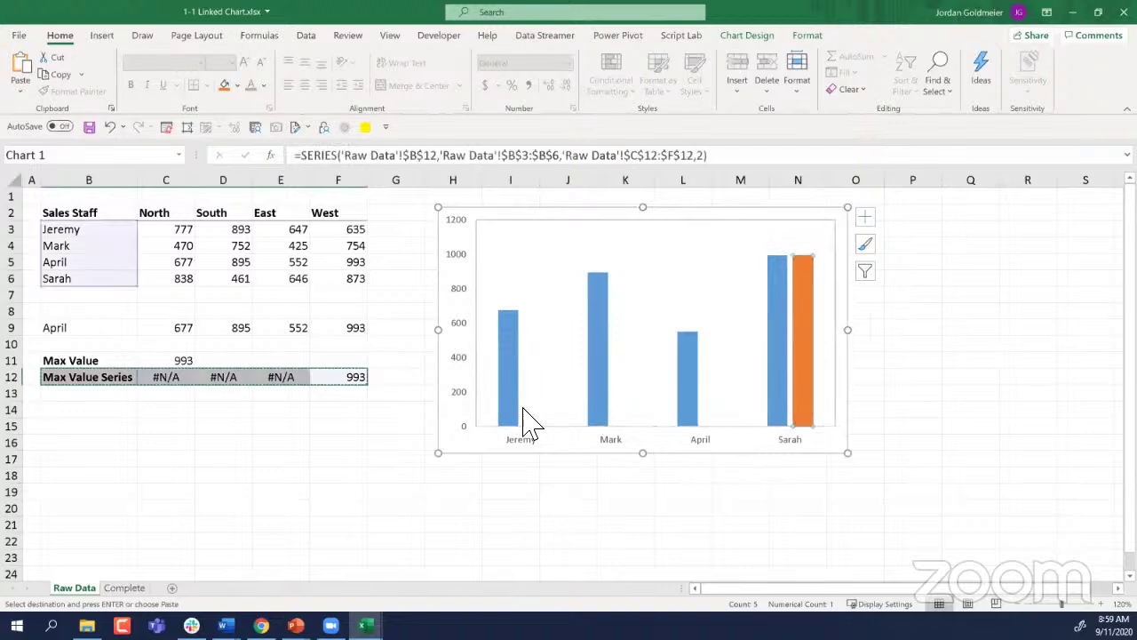
right_click(804, 360)
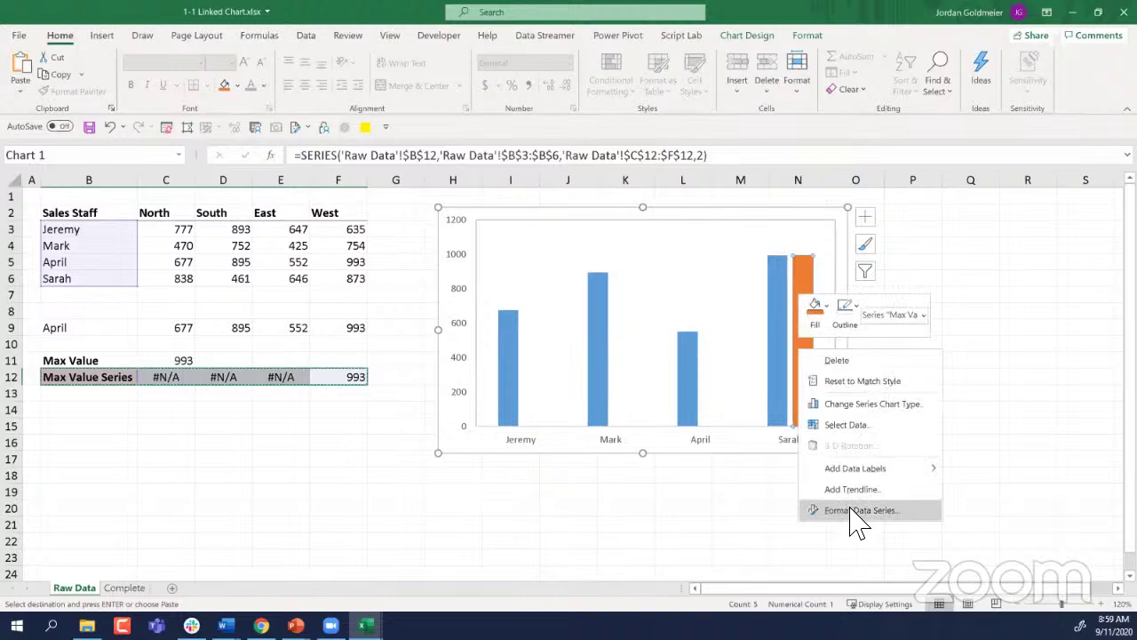
click(853, 513)
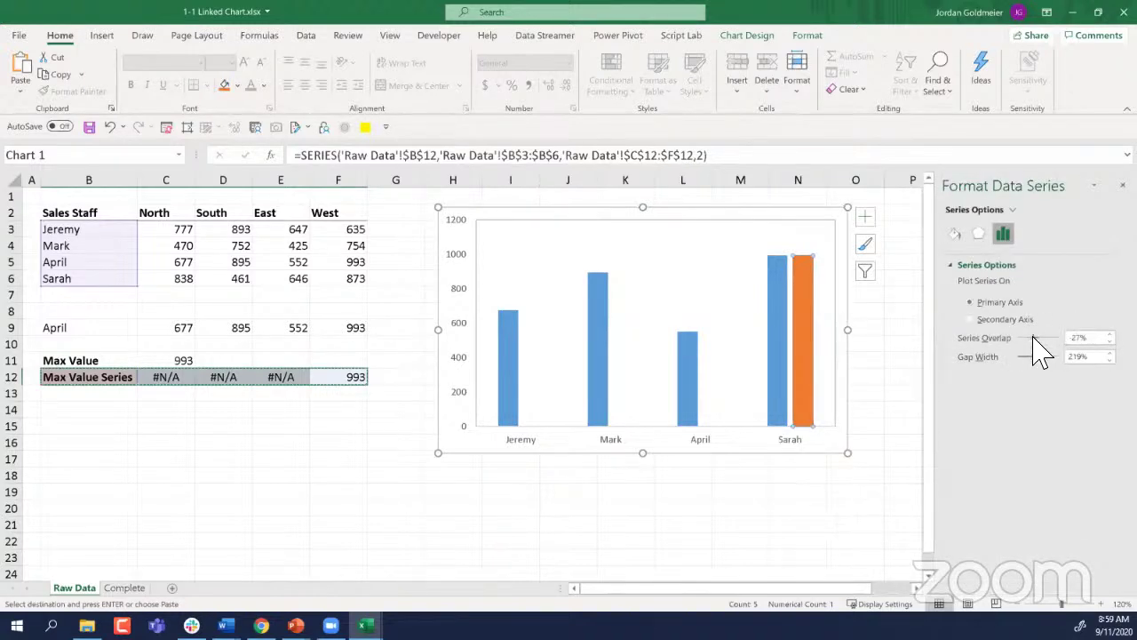
drag(1034, 337, 1003, 338)
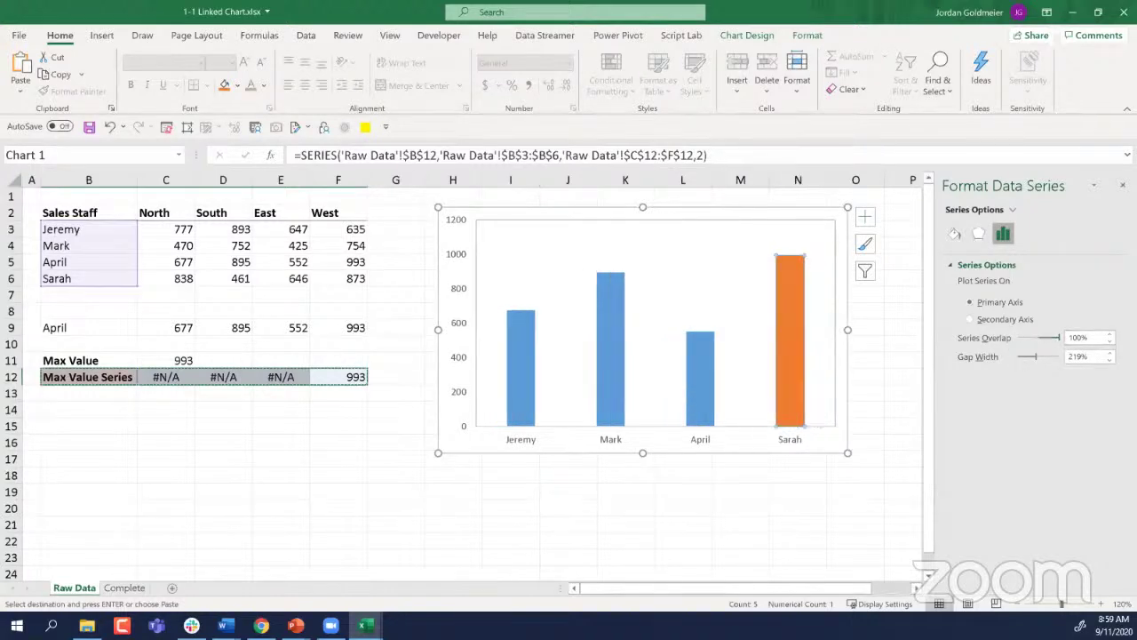
Step: Fill the columns of the staff sales series with light gray
click(703, 400)
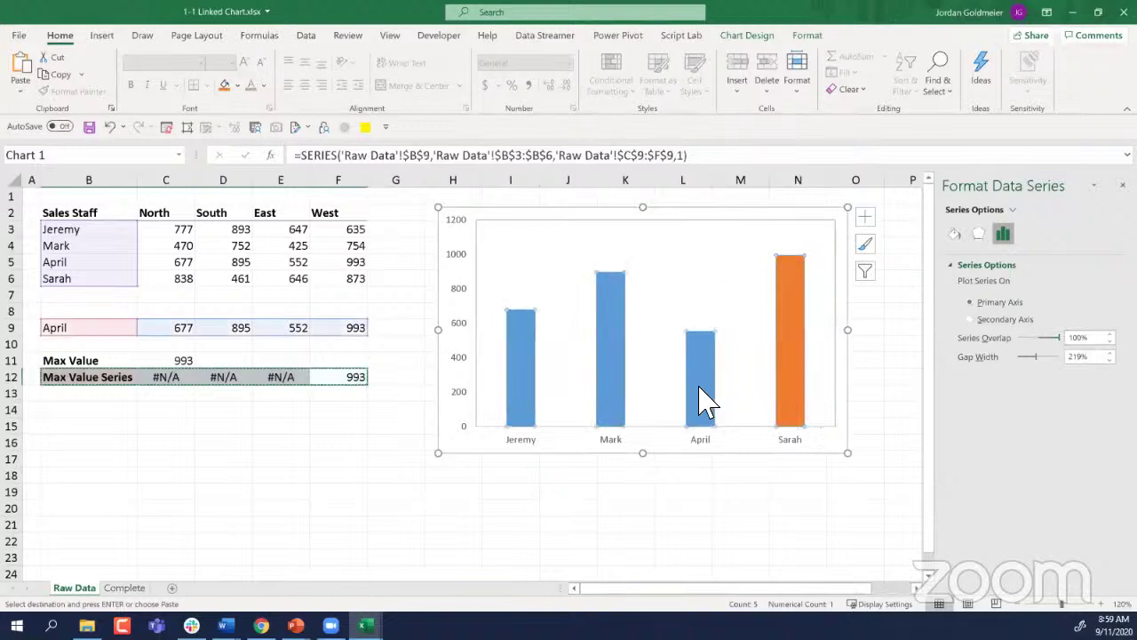
click(806, 38)
click(570, 56)
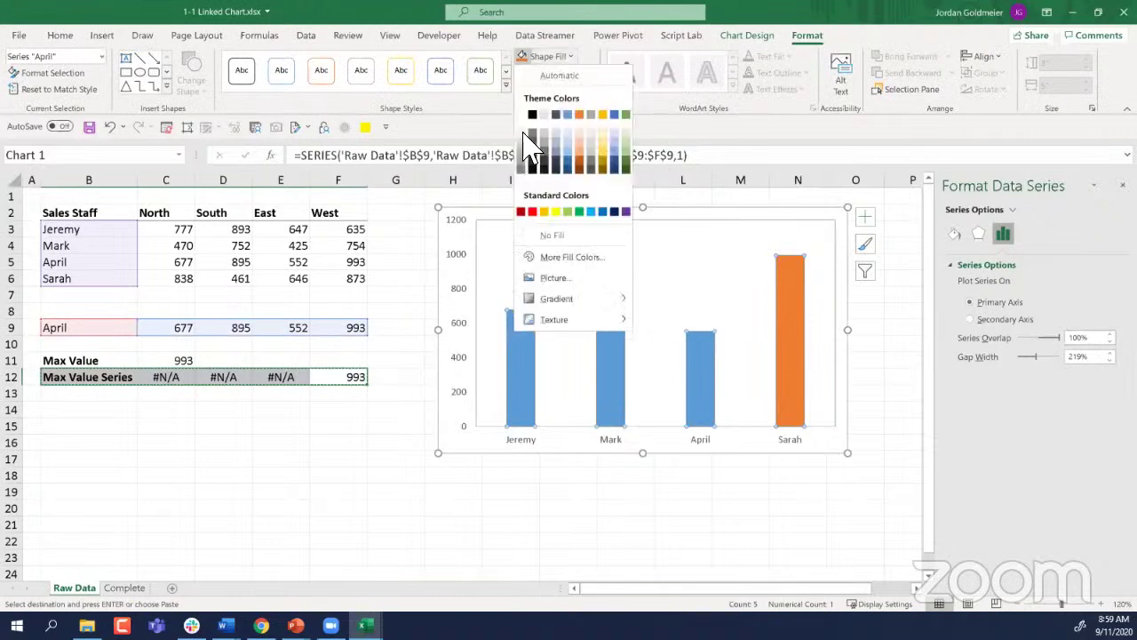
click(529, 158)
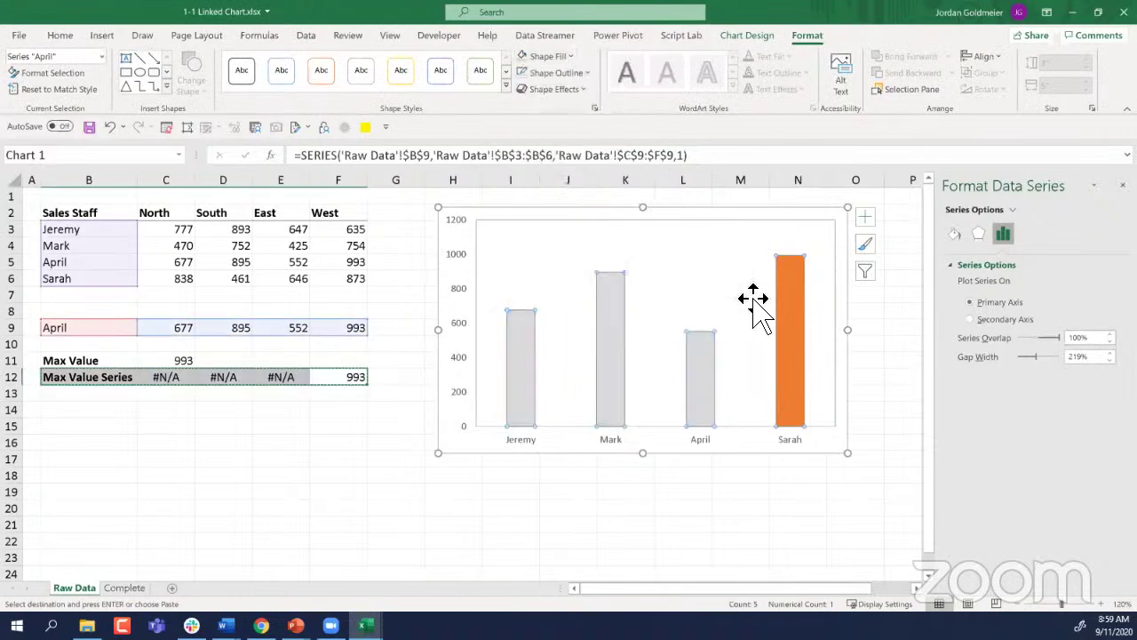
Step: Fill the max value series column with the standard dark red
click(794, 335)
click(569, 59)
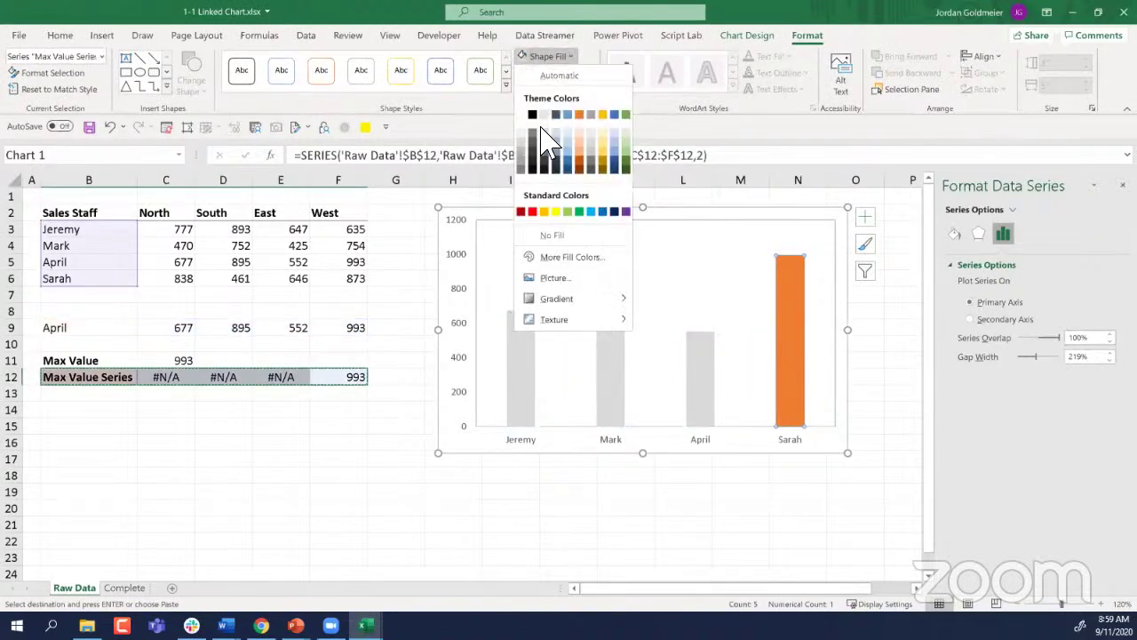
click(521, 212)
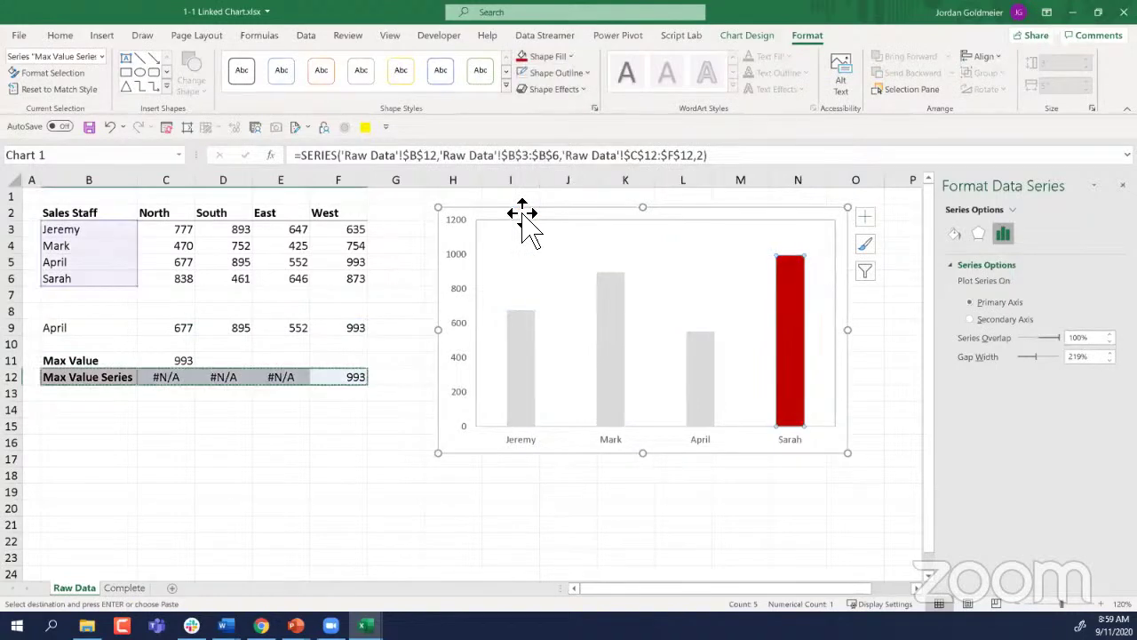
Step: Fill the max value series with a darker theme blue and the staff sales series with light blue, and close the formatting settings
click(566, 57)
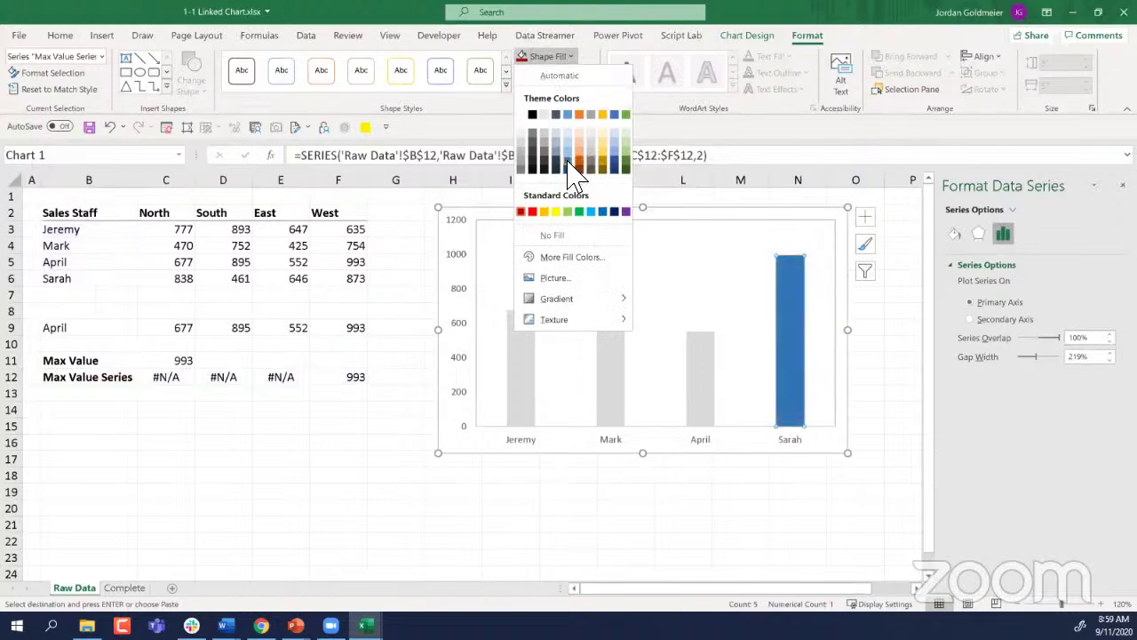
click(567, 162)
click(704, 391)
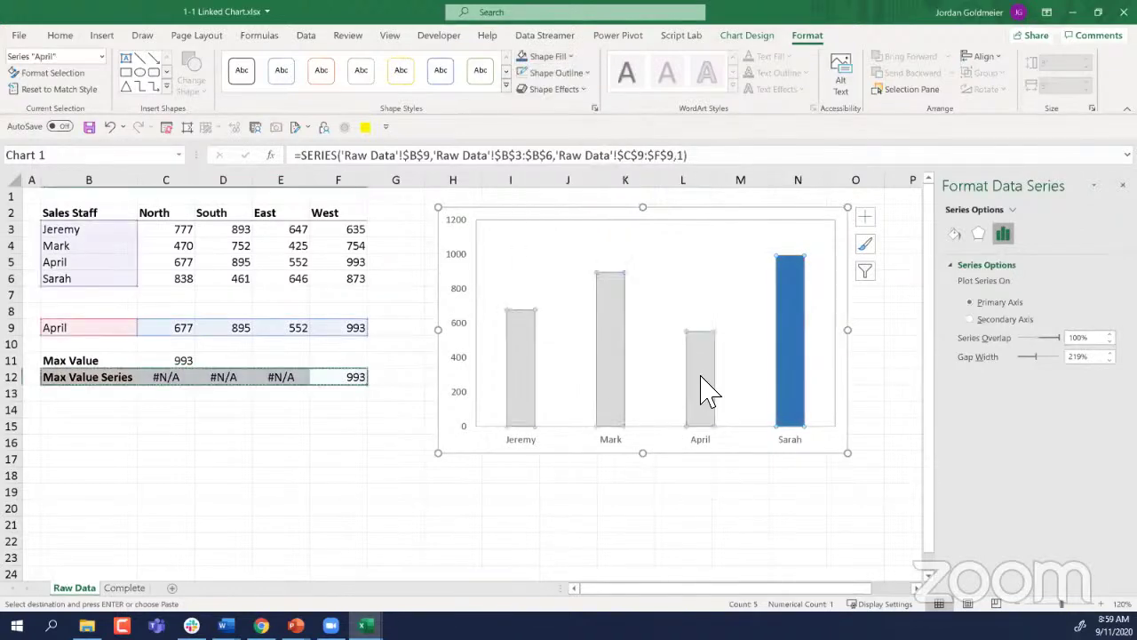
click(562, 57)
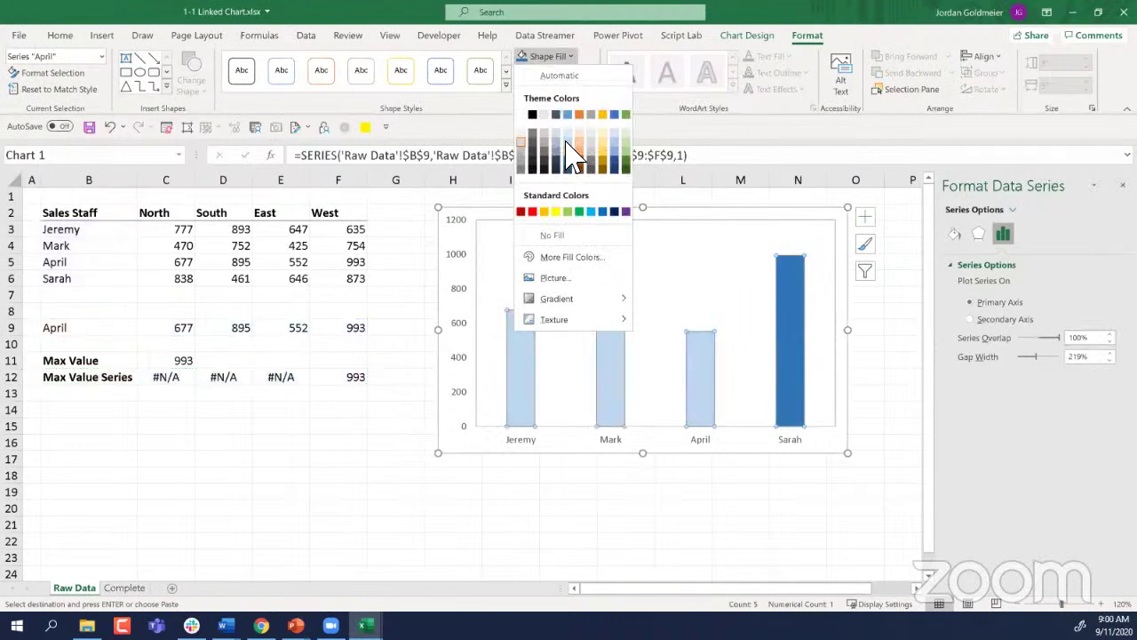
click(567, 141)
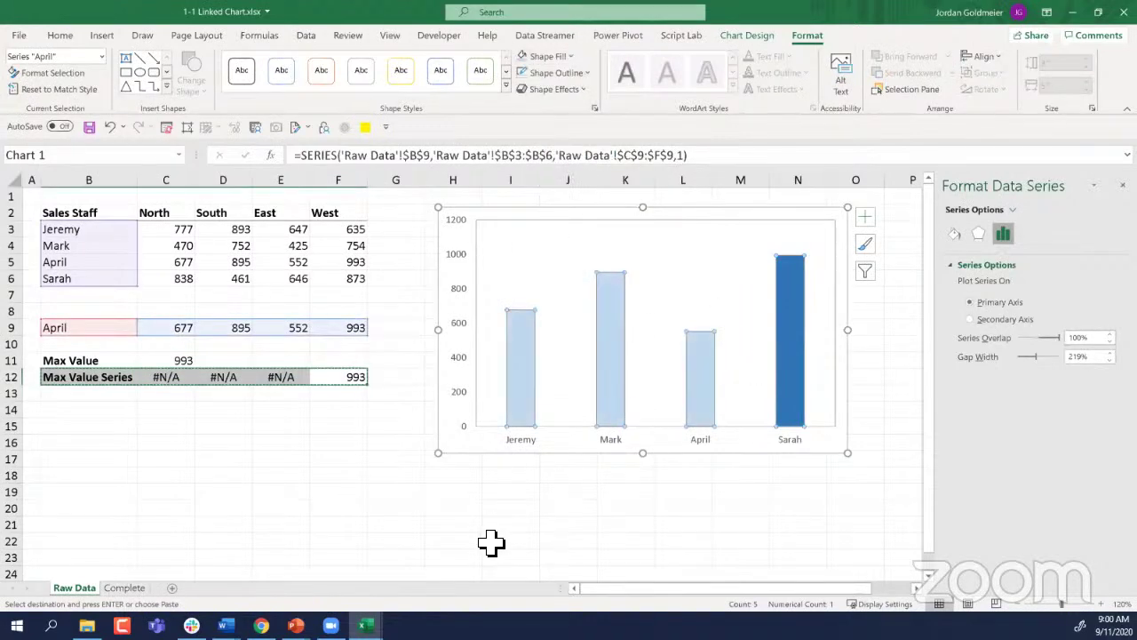
click(491, 543)
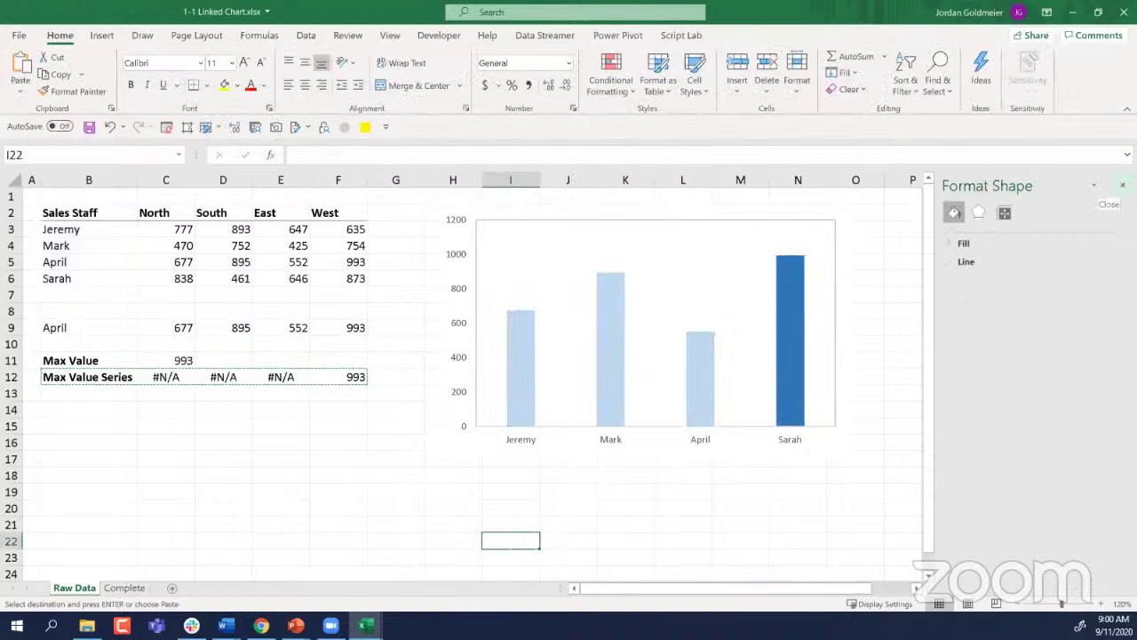
click(1123, 185)
Step: Enlarge the chart to about row 19 and column P, and shrink its plot area from the upper-left corner to free space inside
click(722, 448)
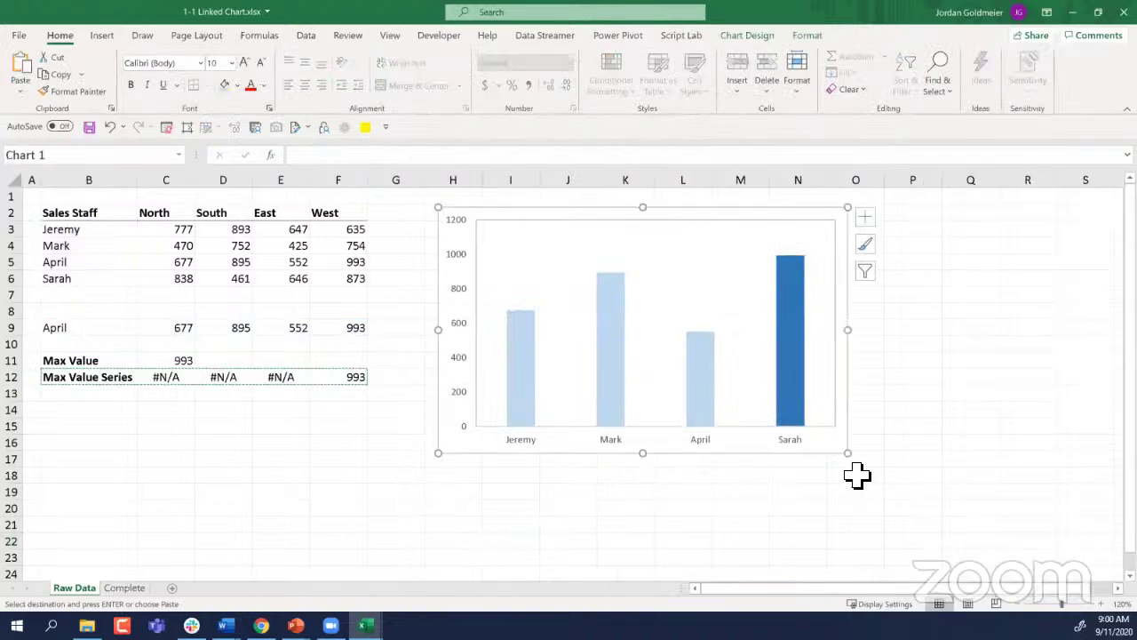
click(858, 475)
click(843, 451)
drag(851, 458, 937, 503)
click(719, 261)
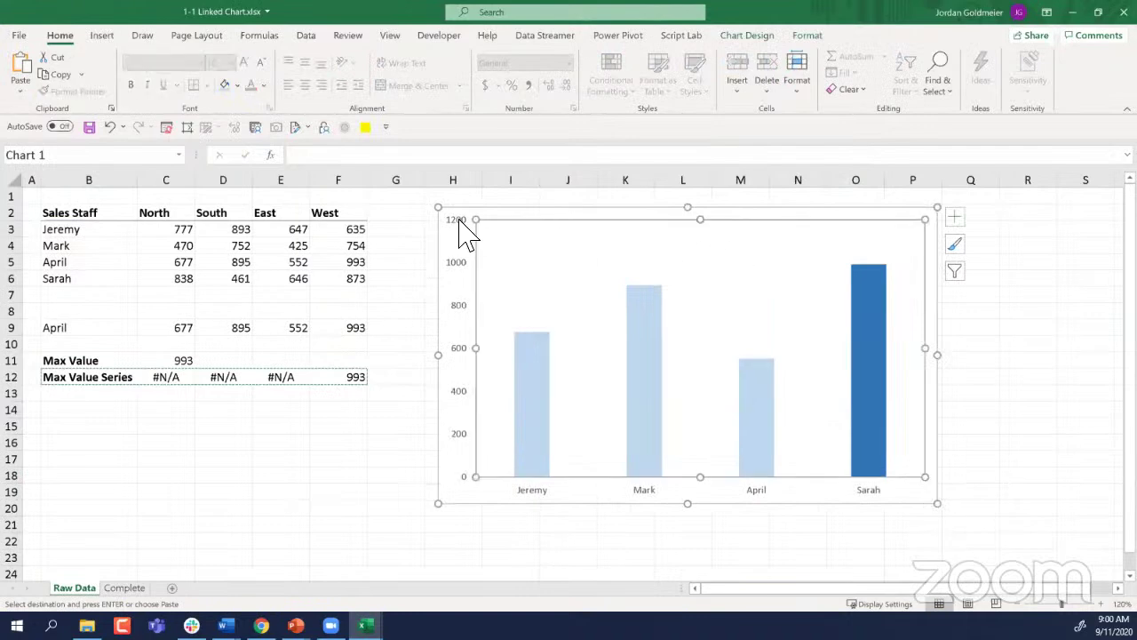
drag(476, 221, 528, 258)
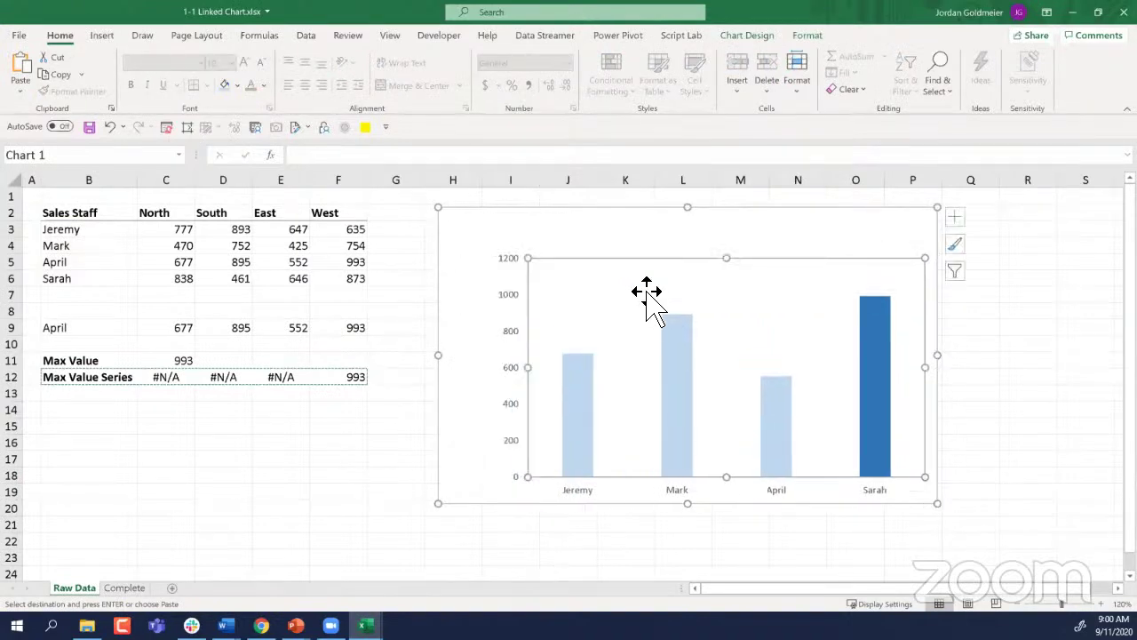
Step: Shift the plot area slightly to the left within the chart and choose the first staff member in the B9 drop-down
drag(647, 292, 614, 290)
click(182, 437)
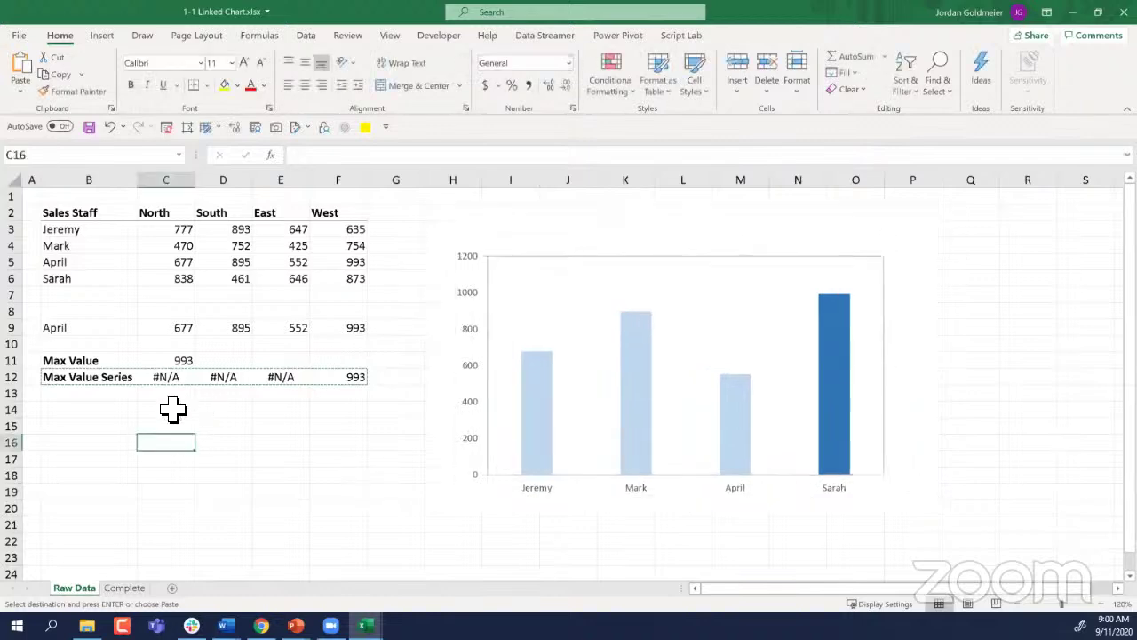
click(120, 329)
click(143, 328)
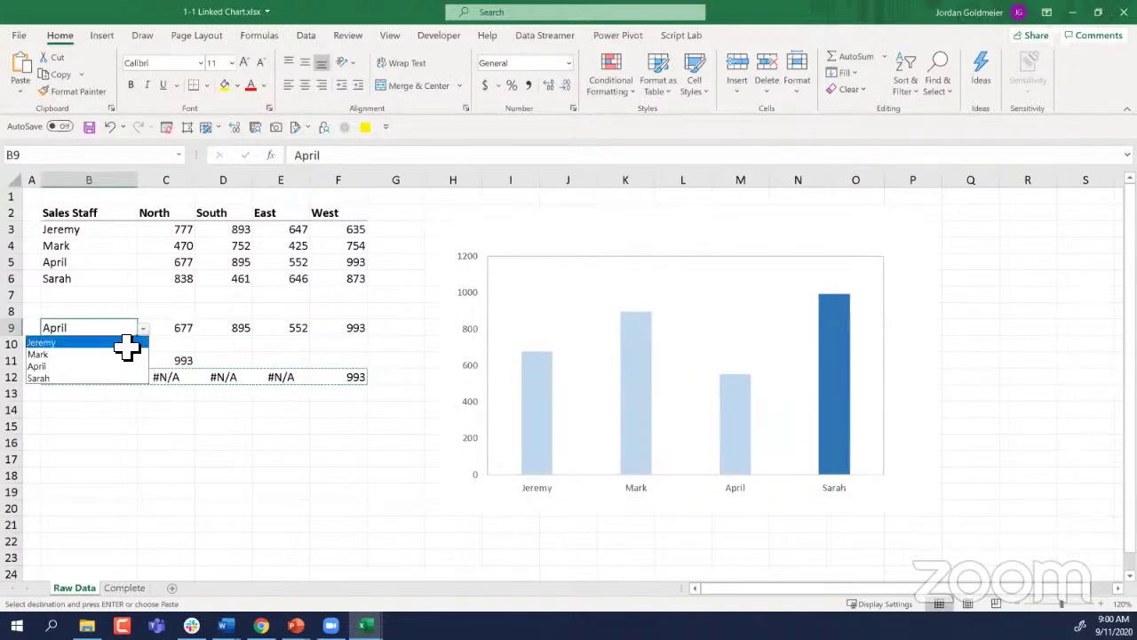
click(127, 345)
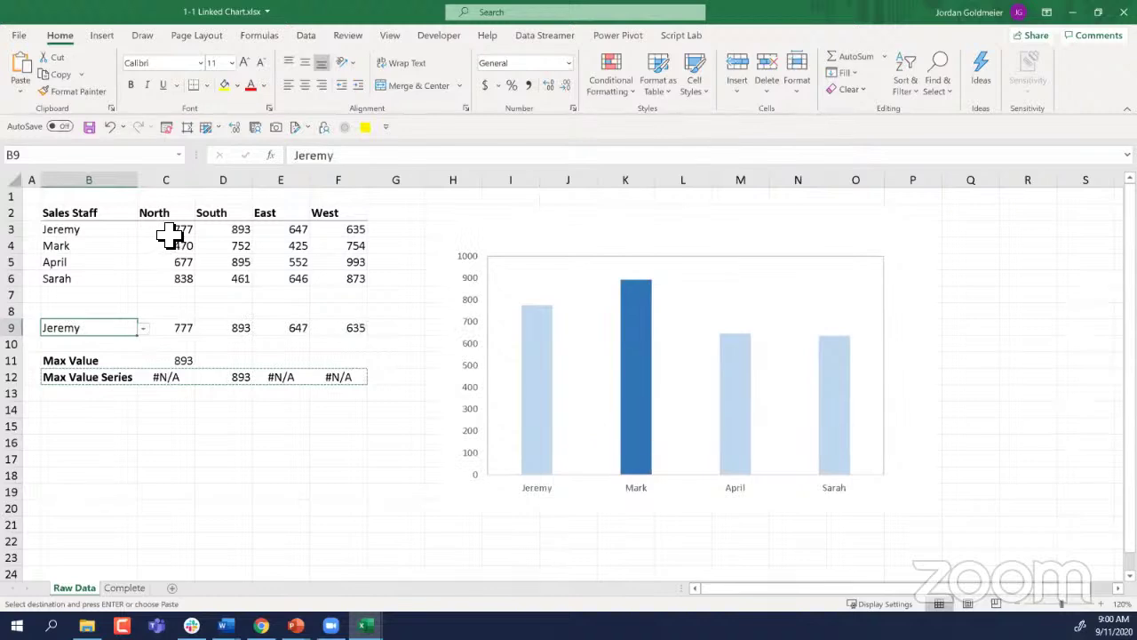
Step: Change the chart's horizontal axis labels to the region headers in C2:F2 of the Raw Data sheet
right_click(594, 430)
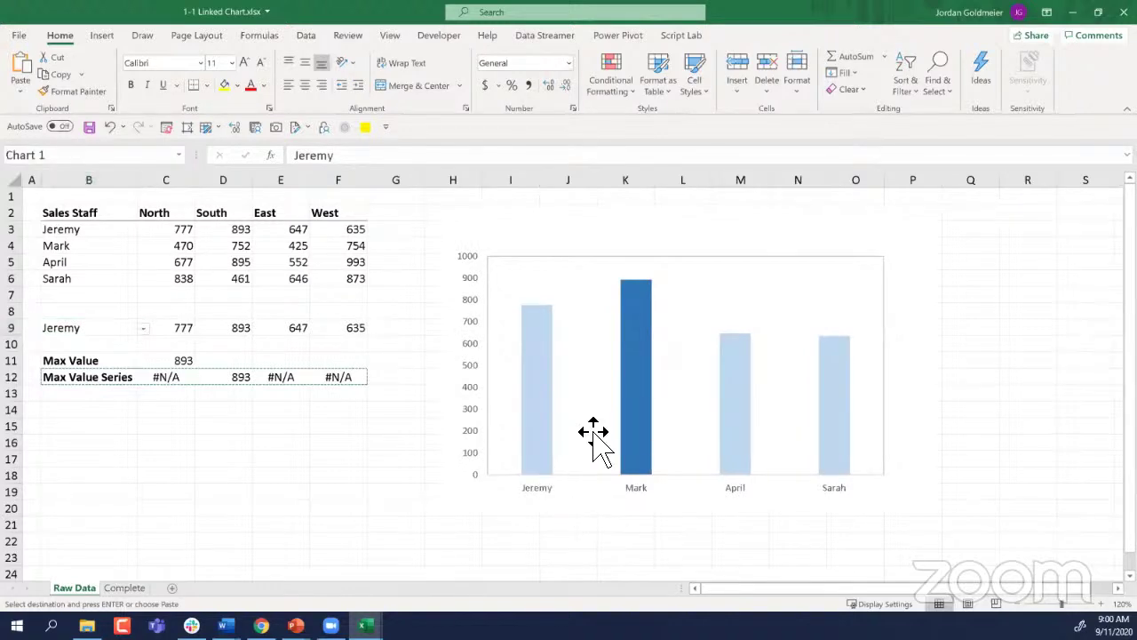
click(640, 525)
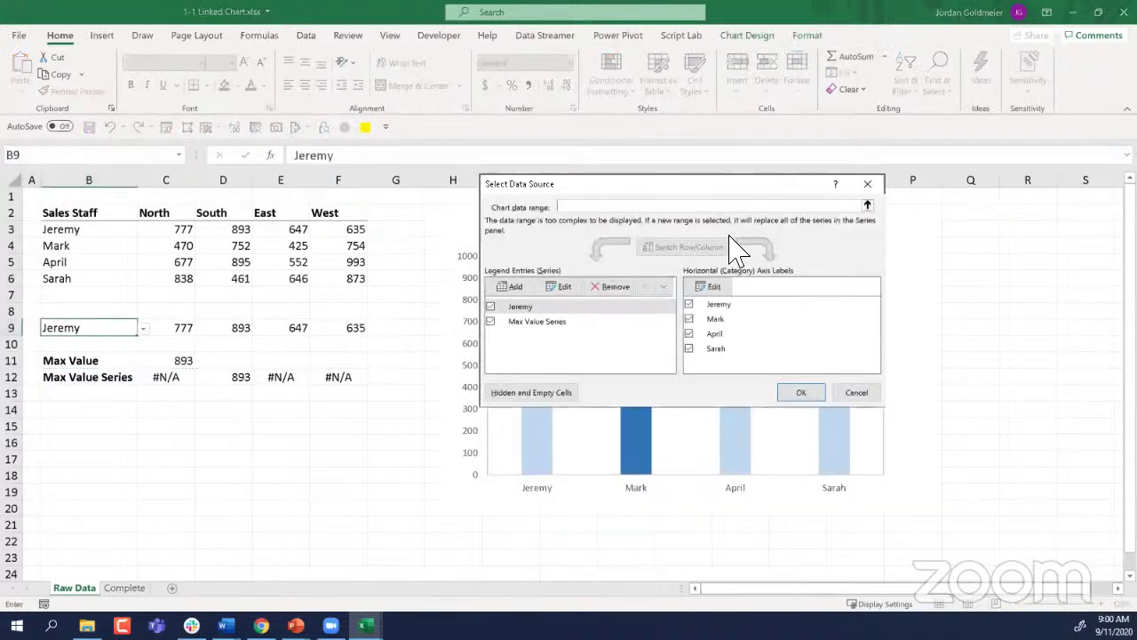
click(708, 287)
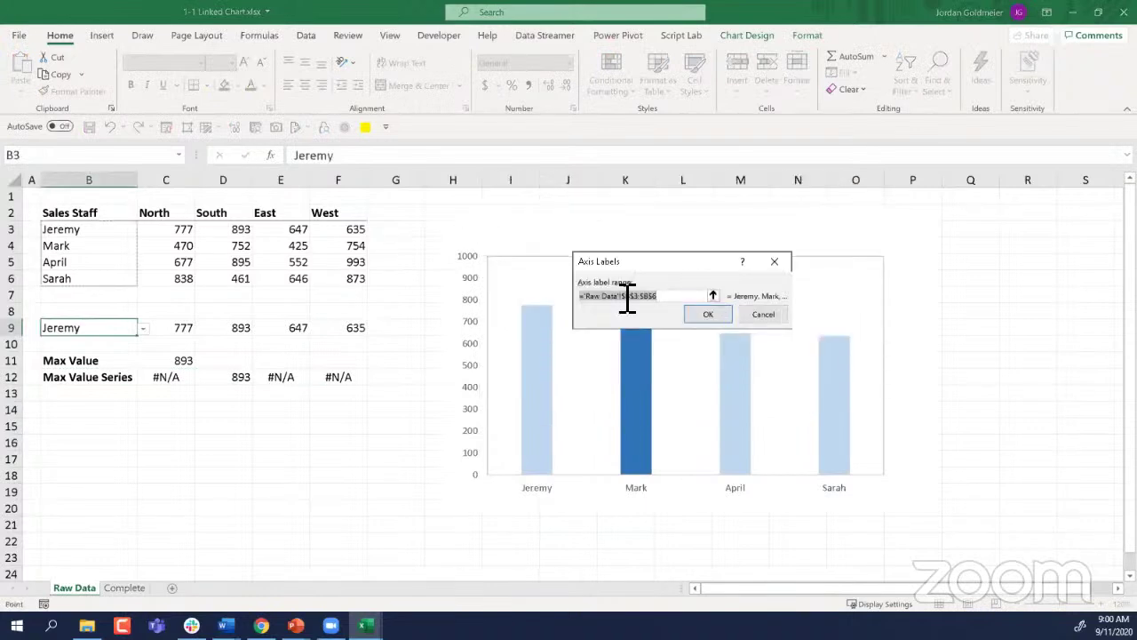
key(BackSpace)
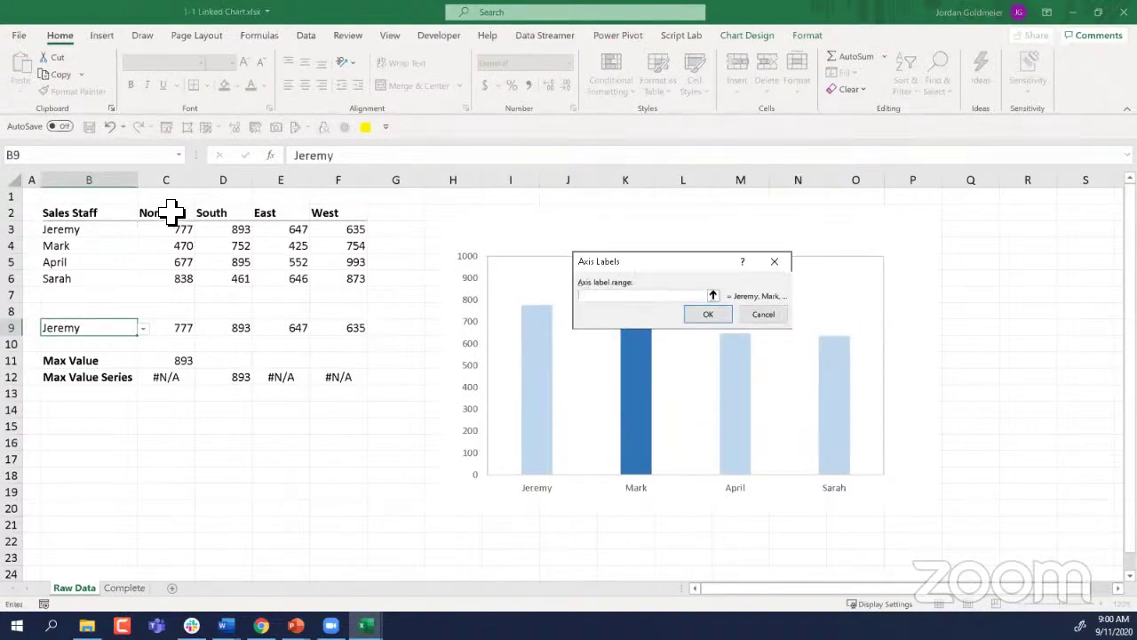
drag(166, 197, 339, 220)
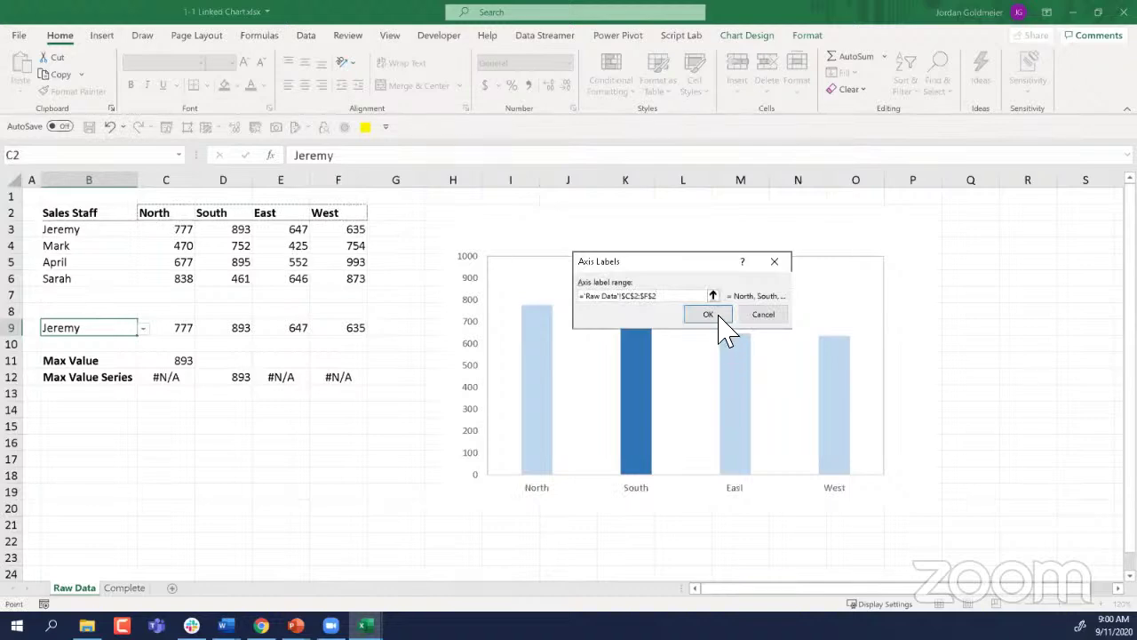
click(716, 317)
click(802, 394)
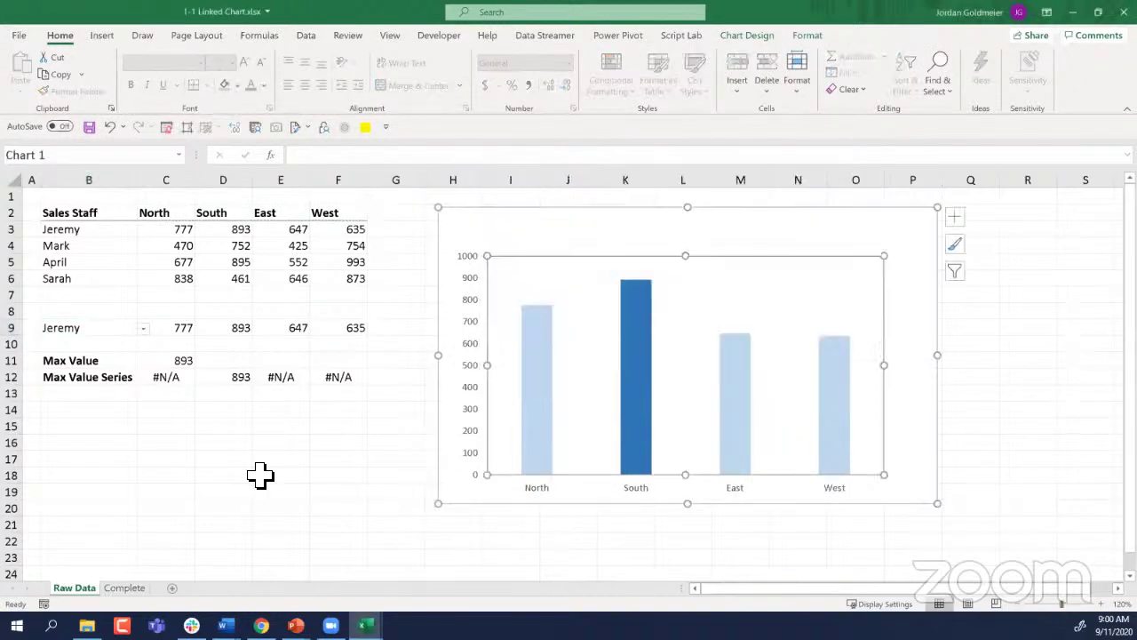
Step: Test the chart by choosing the third and then the fourth staff member in the B9 drop-down
click(258, 475)
click(142, 328)
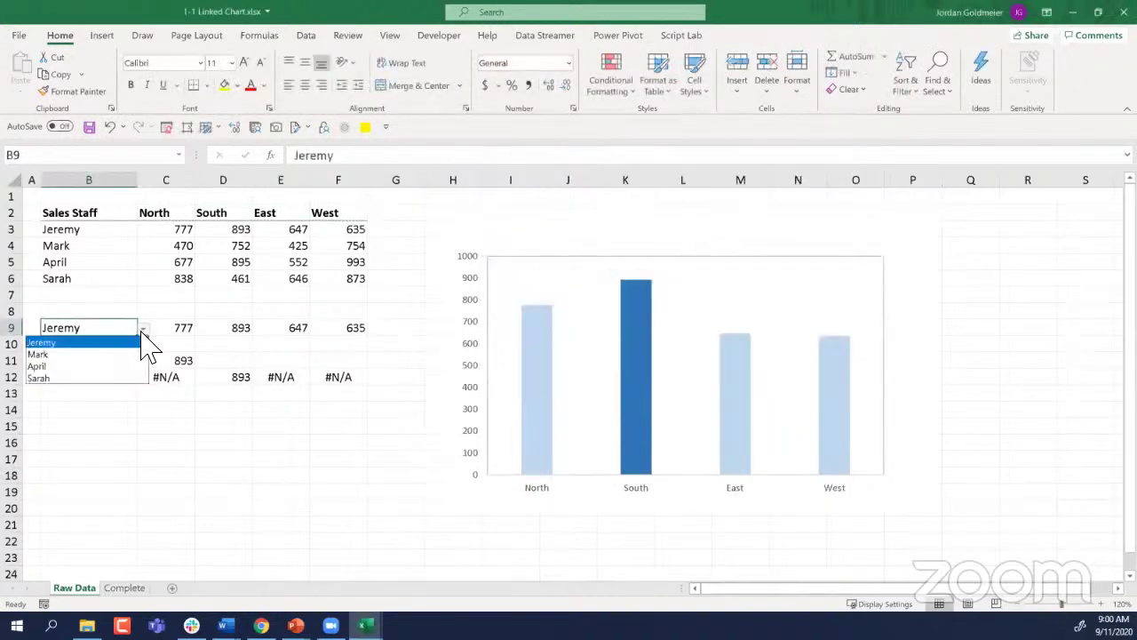
click(114, 363)
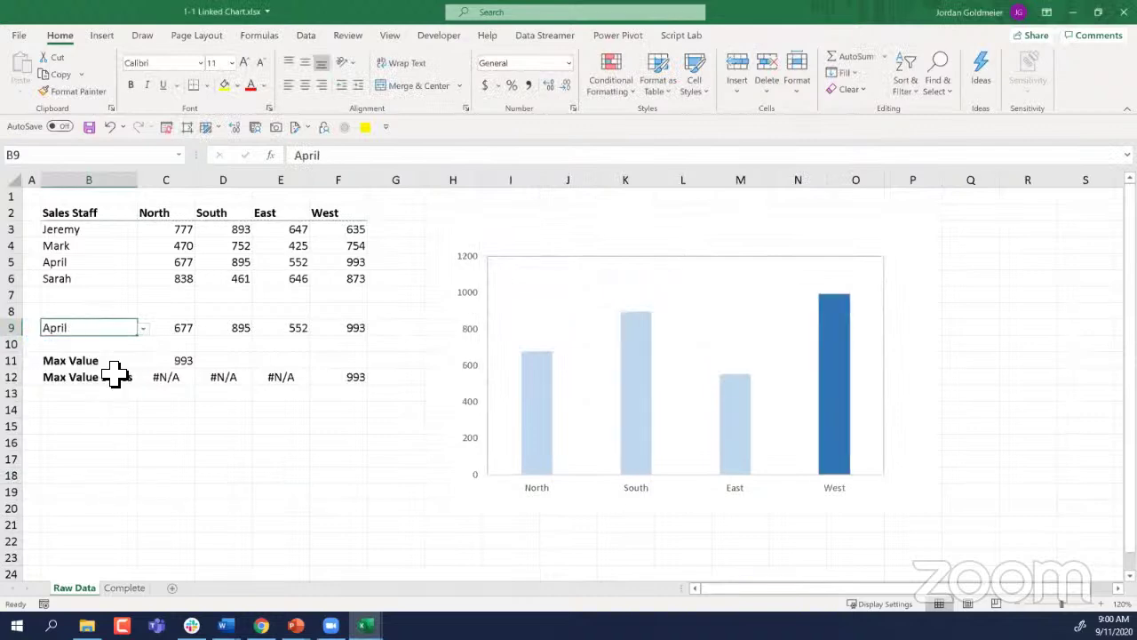
click(142, 328)
click(105, 379)
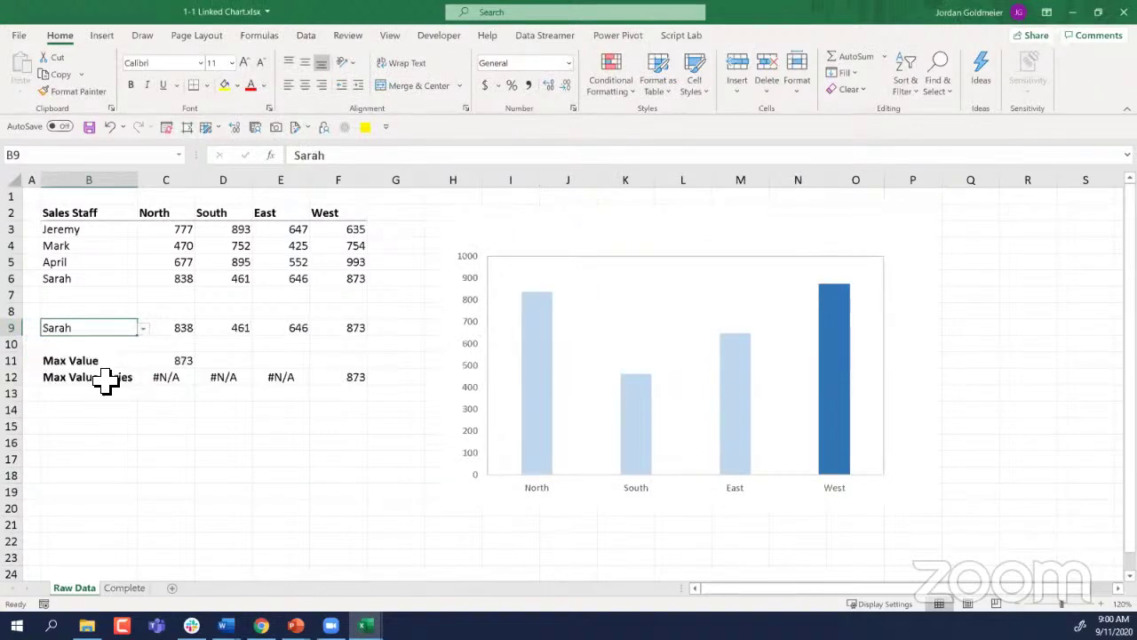
Step: Set the fourth staff member's West sales in F6 to 400
click(178, 278)
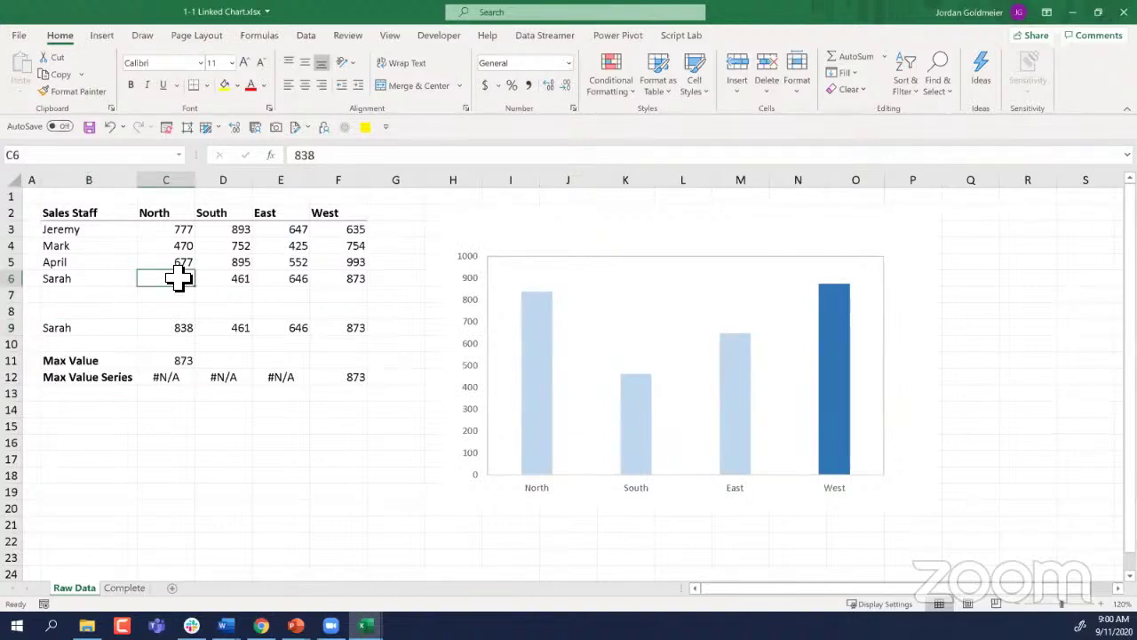
click(375, 279)
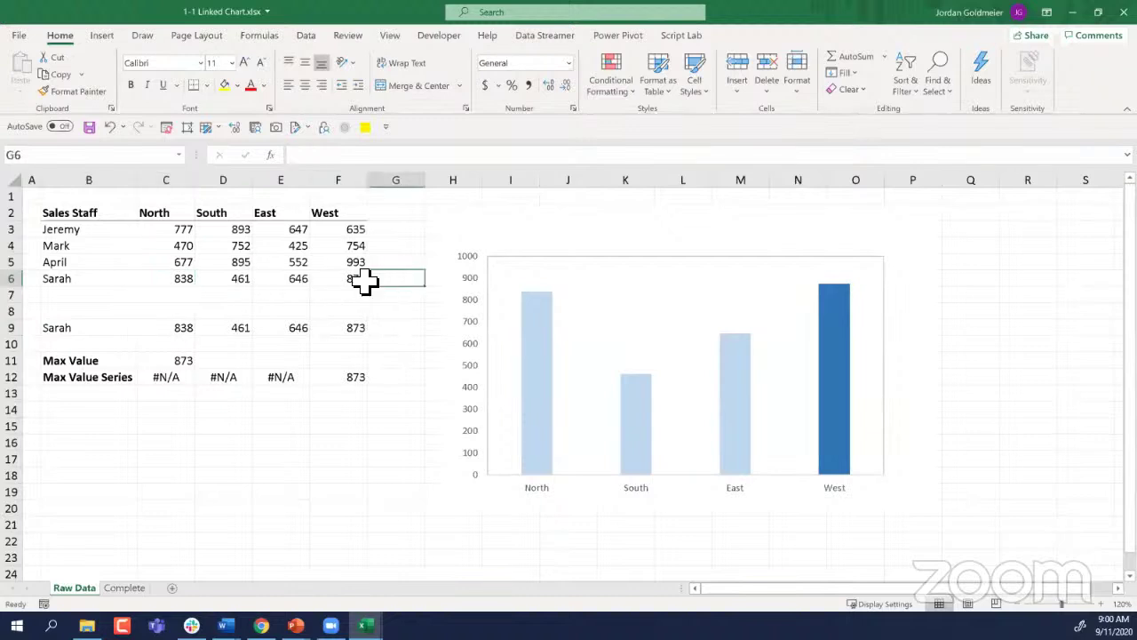
click(104, 313)
click(104, 327)
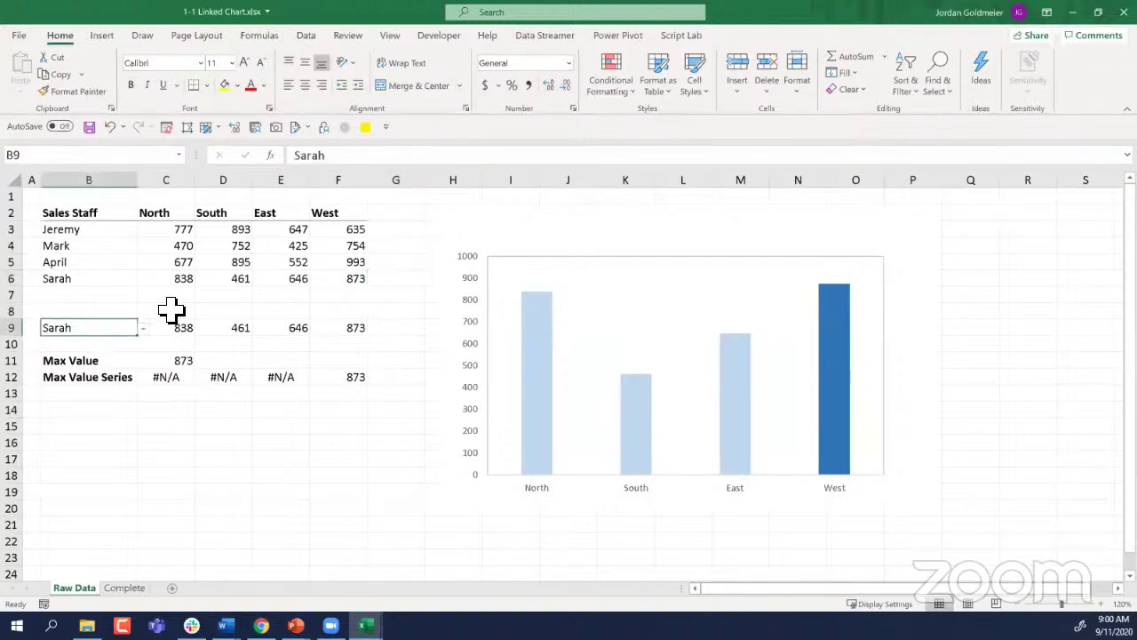
click(345, 282)
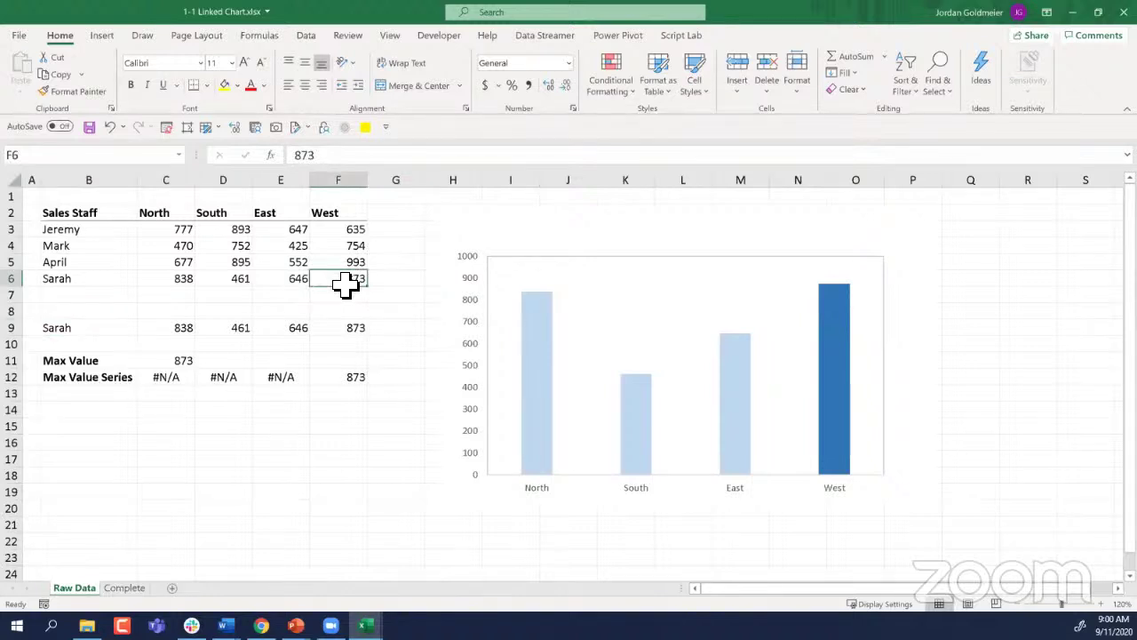
text(400)
key(Return)
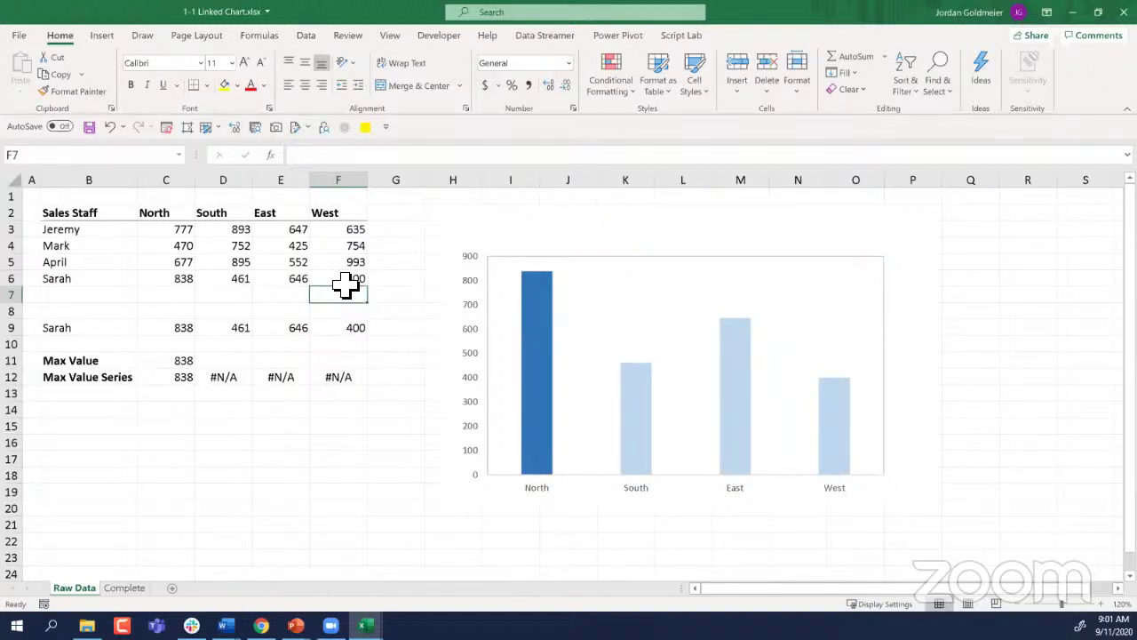
Step: Add a chart title above the chart and move it over the left end of the plot area
click(521, 267)
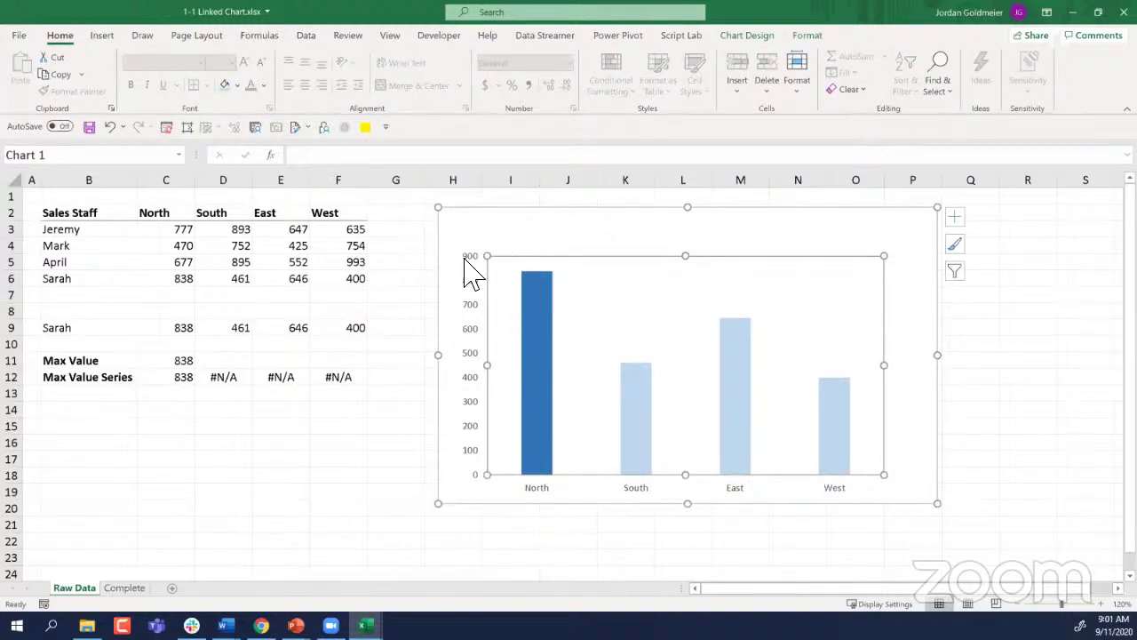
click(751, 37)
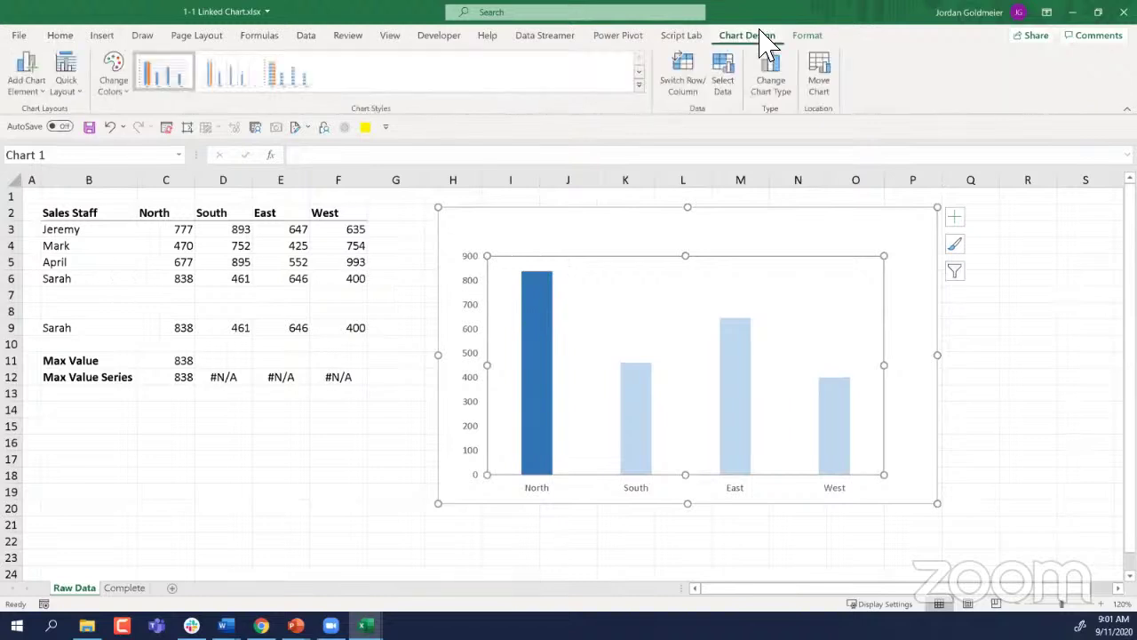
click(40, 89)
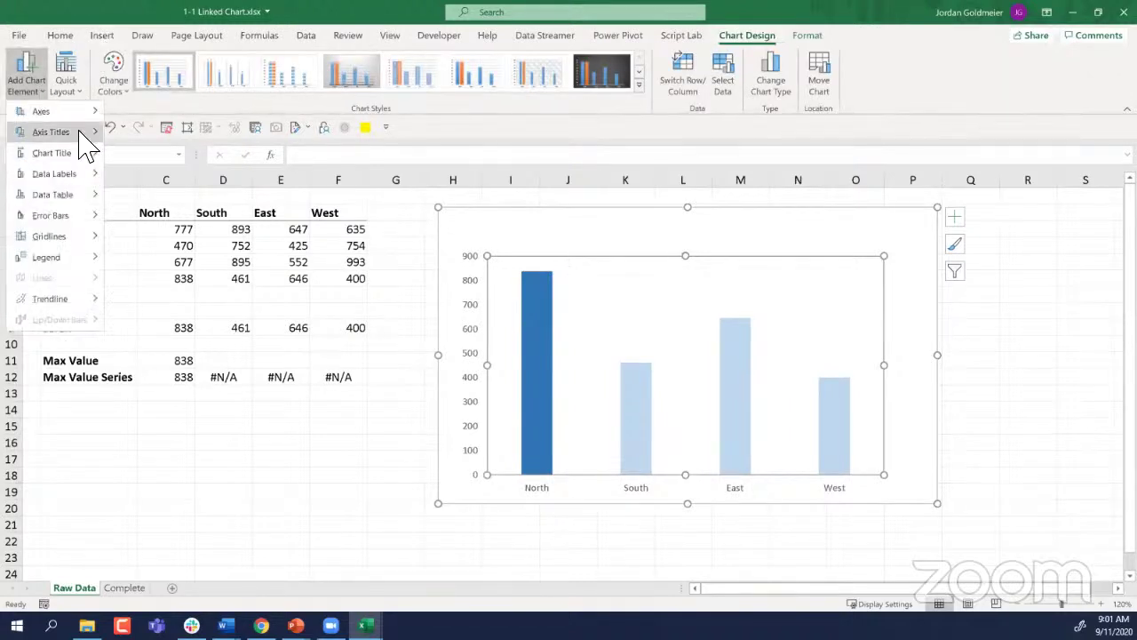
mouse_move(85, 157)
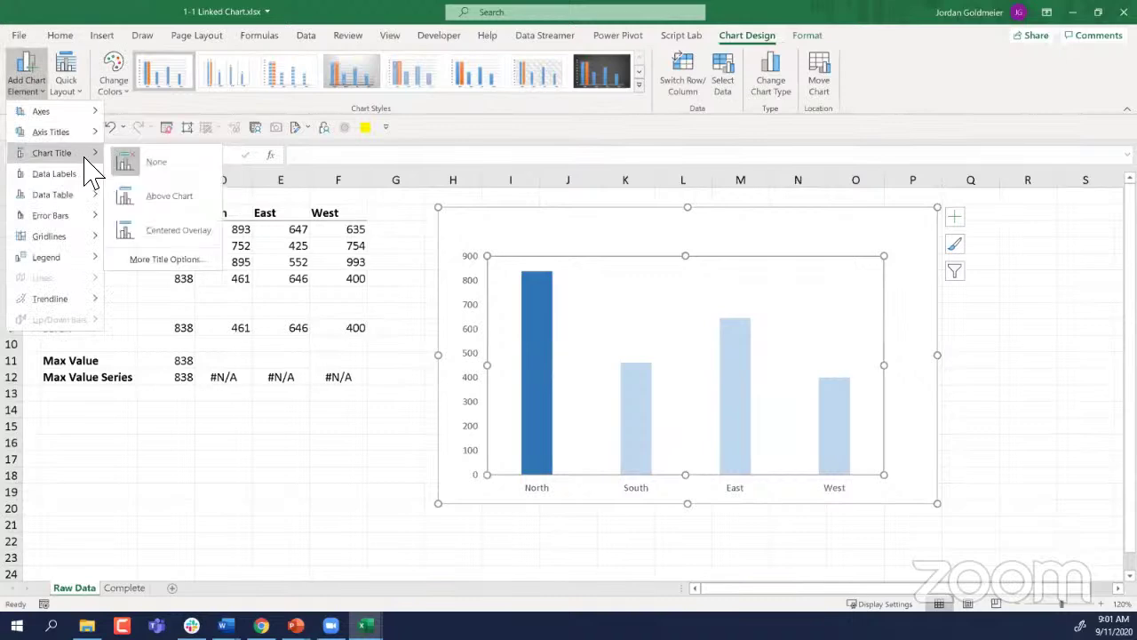
click(191, 200)
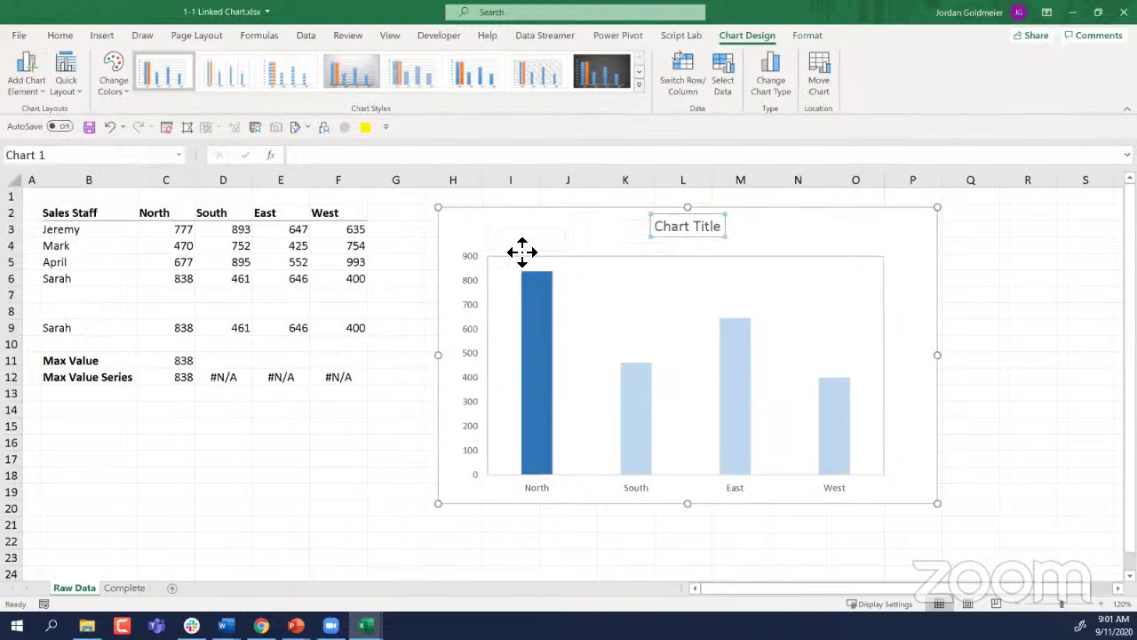
drag(522, 251, 522, 251)
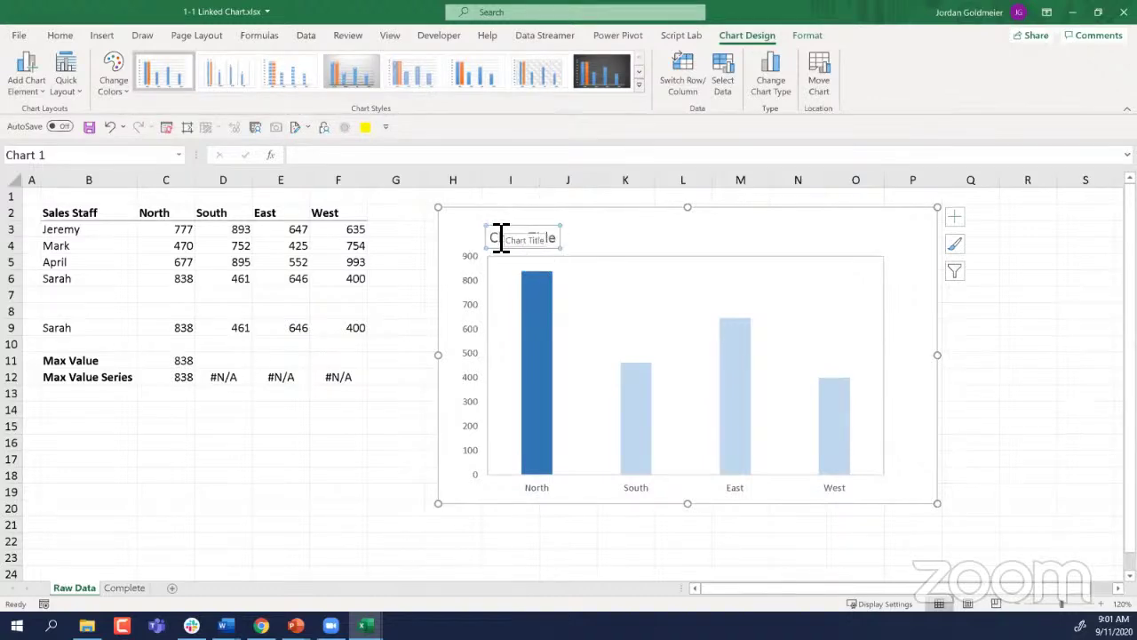
Step: Link the chart title to the staff drop-down cell with the reference ='Raw Data'!$B$9
click(345, 155)
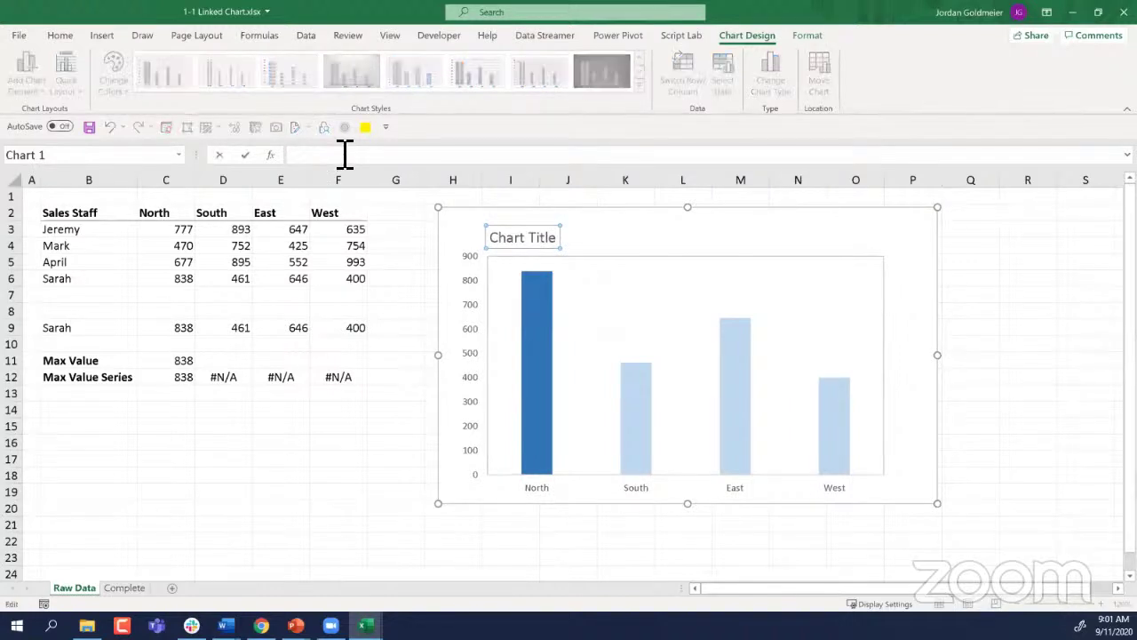
text(=)
click(83, 330)
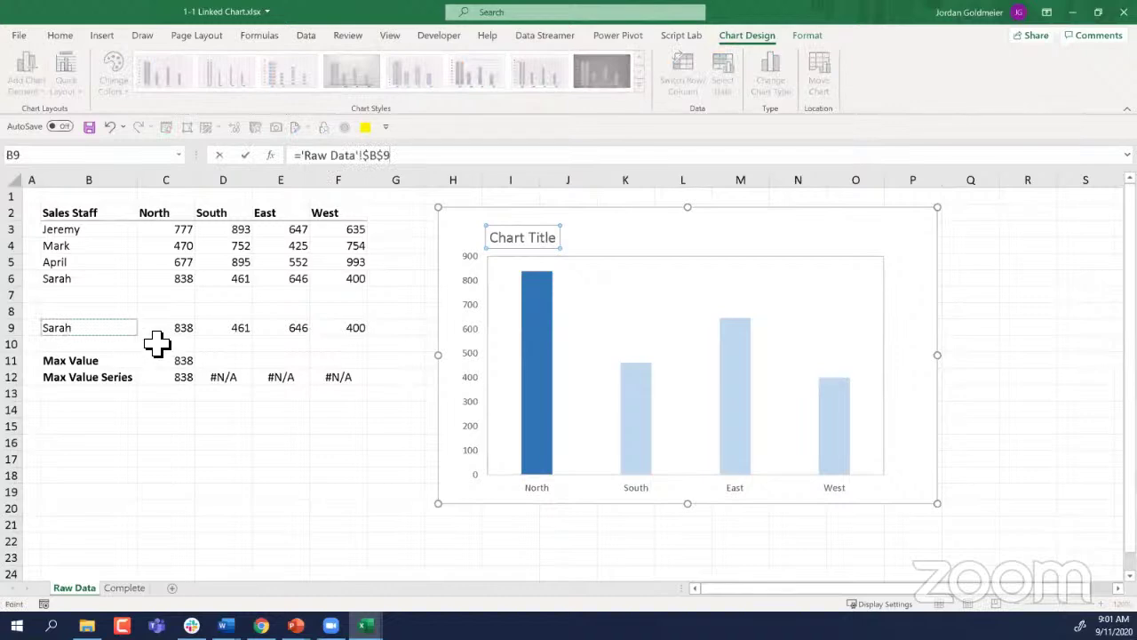
key(Return)
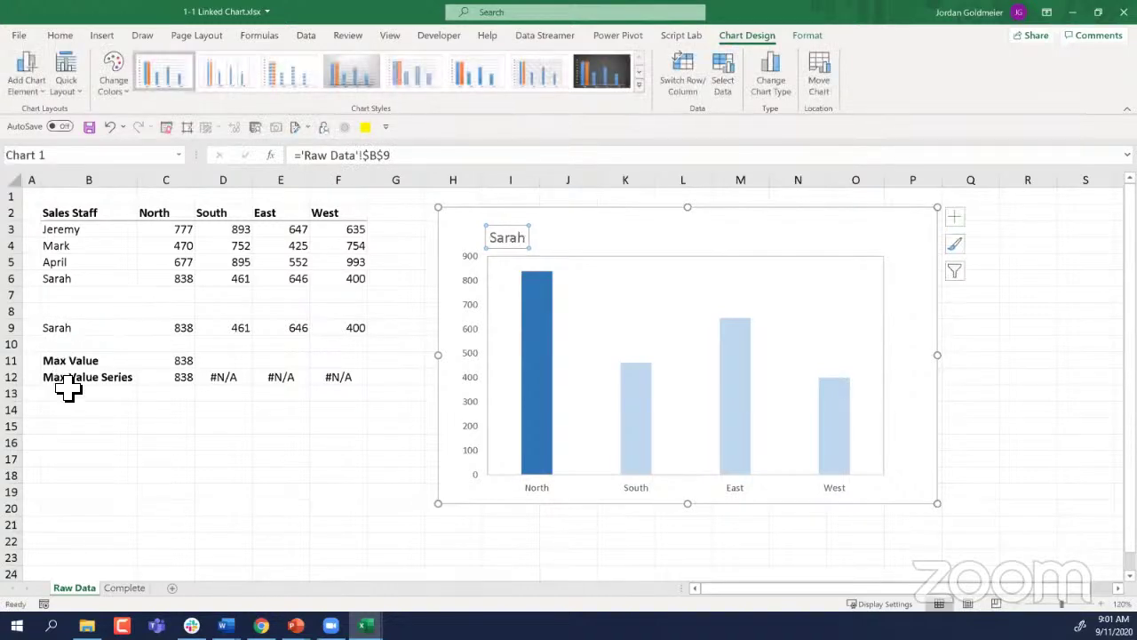
Step: Test the linked title by choosing the second and first staff members in the B9 drop-down, ending on the third
click(68, 393)
click(134, 330)
click(143, 329)
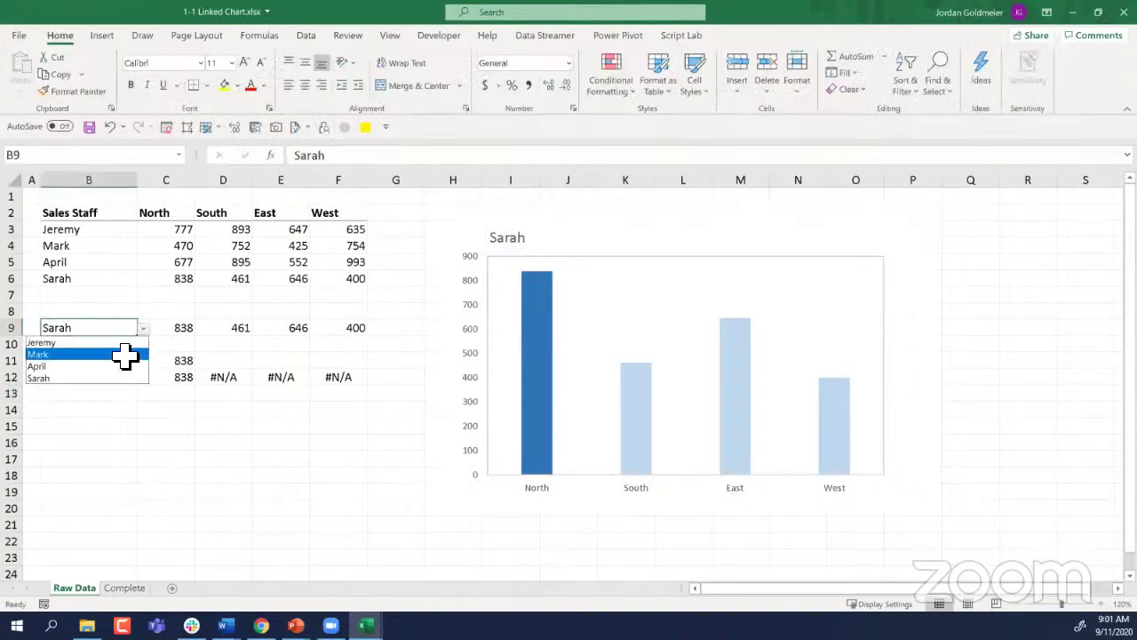
click(125, 354)
click(144, 329)
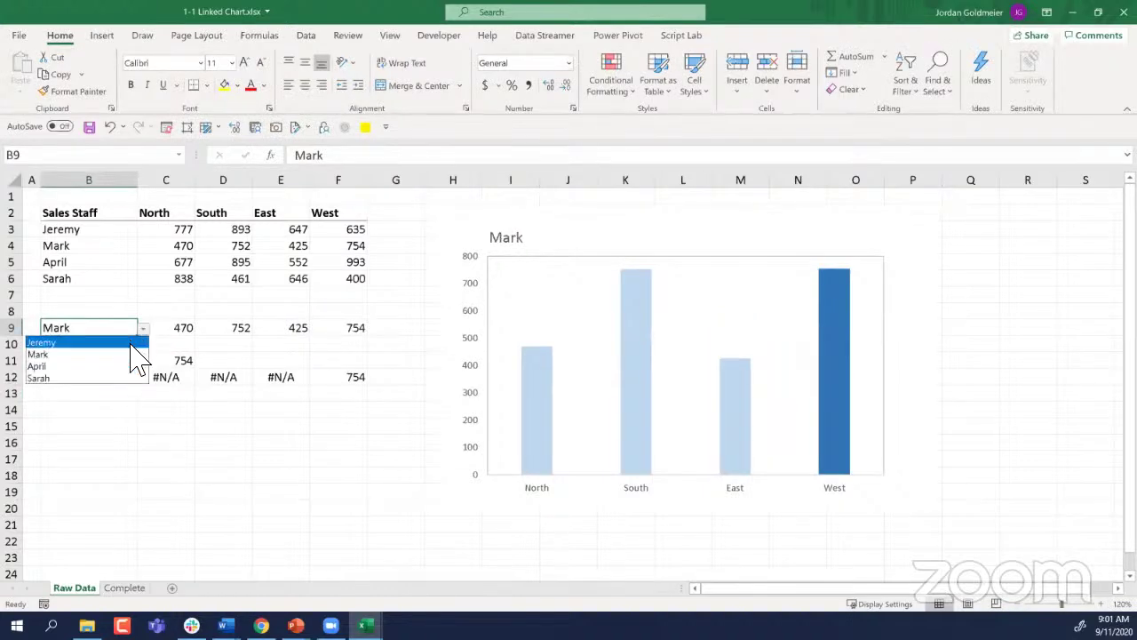
click(132, 344)
click(143, 329)
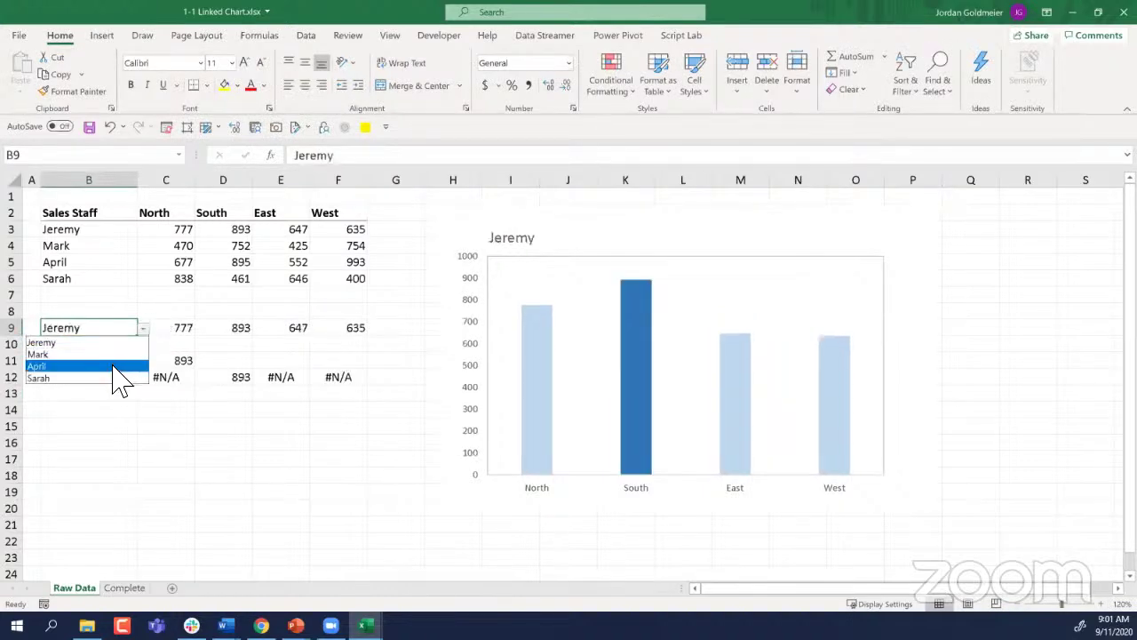
click(115, 366)
click(125, 474)
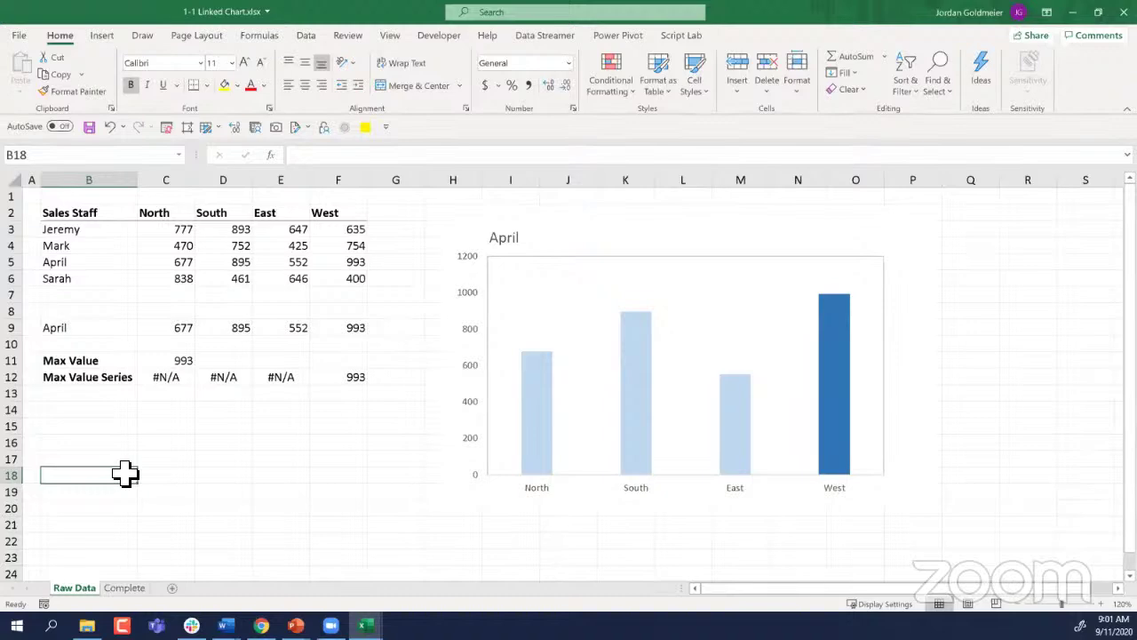
Step: Open the 2-1 Checkbox Dashboard workbook and bring the Checkbox Toggle Final sheet's area chart with its Show Savings checkbox fully into view
click(88, 626)
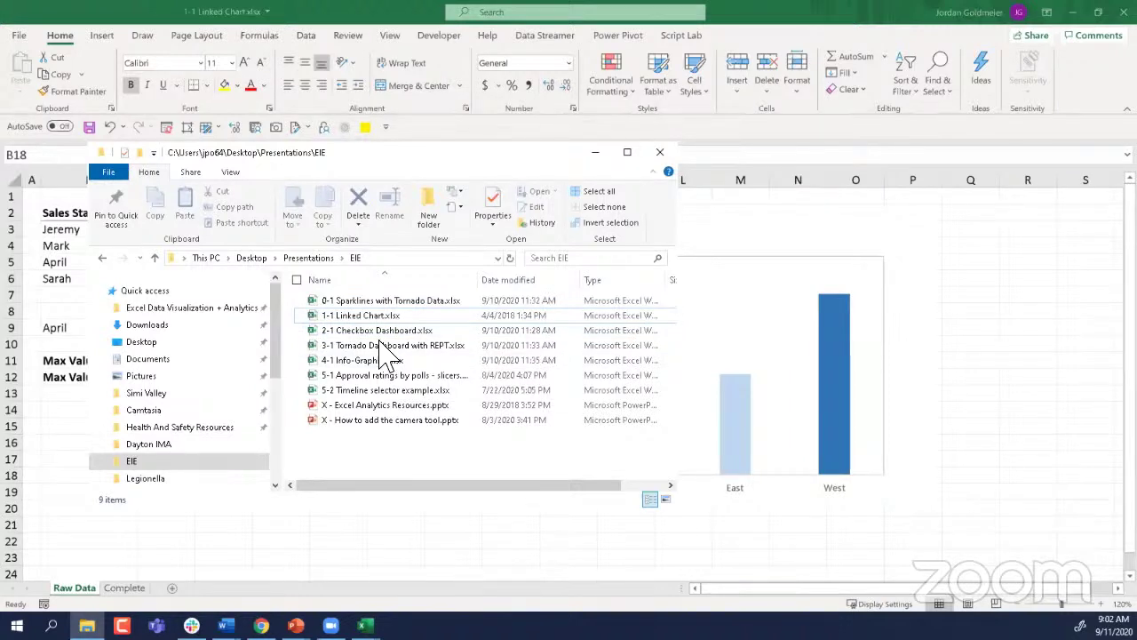
key(alt+Tab)
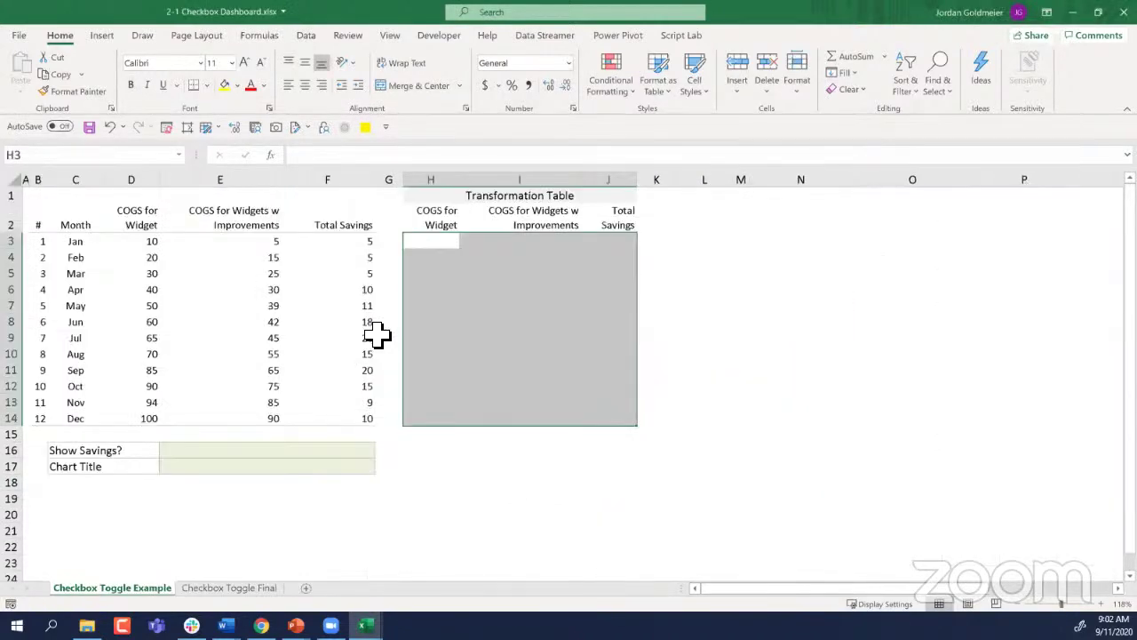
click(221, 588)
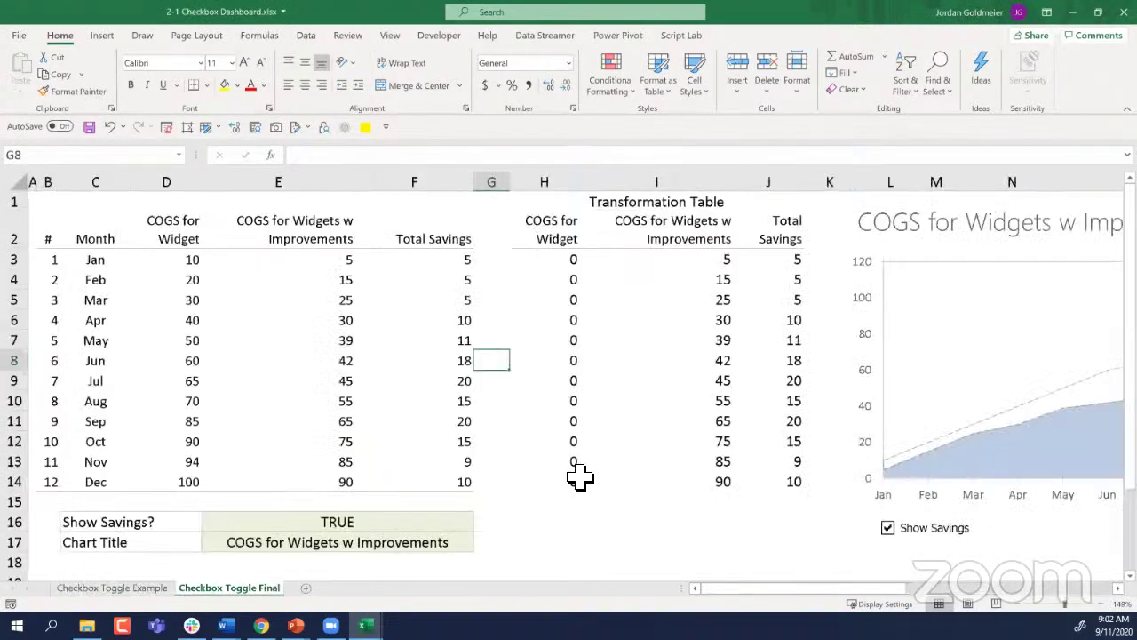
click(1019, 604)
click(1019, 605)
scroll(698, 266, right, 5)
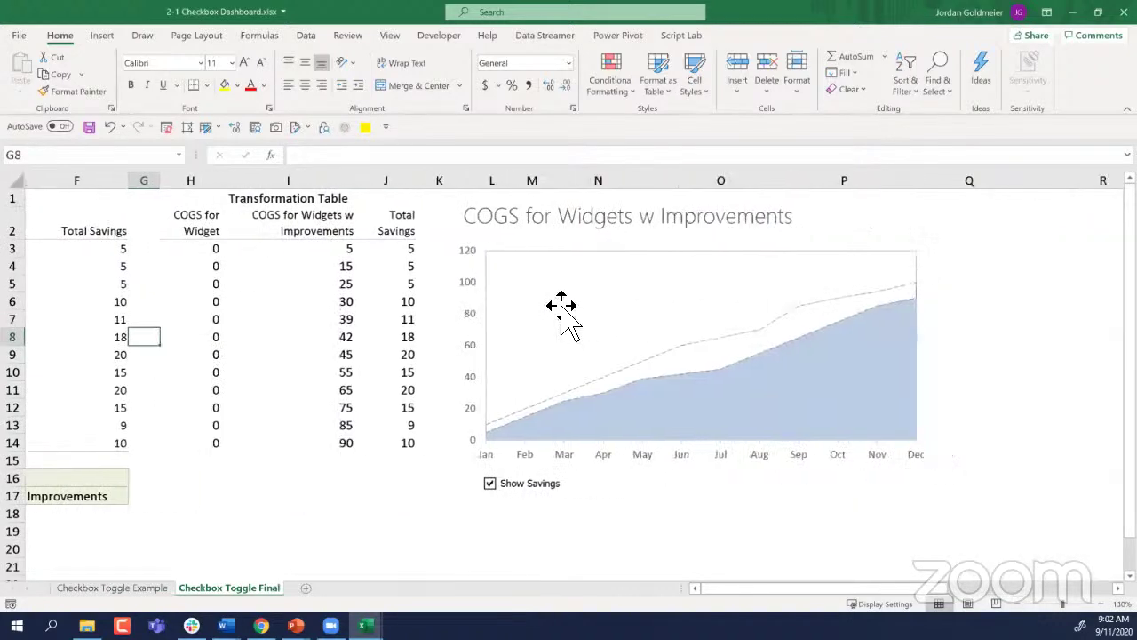
click(561, 315)
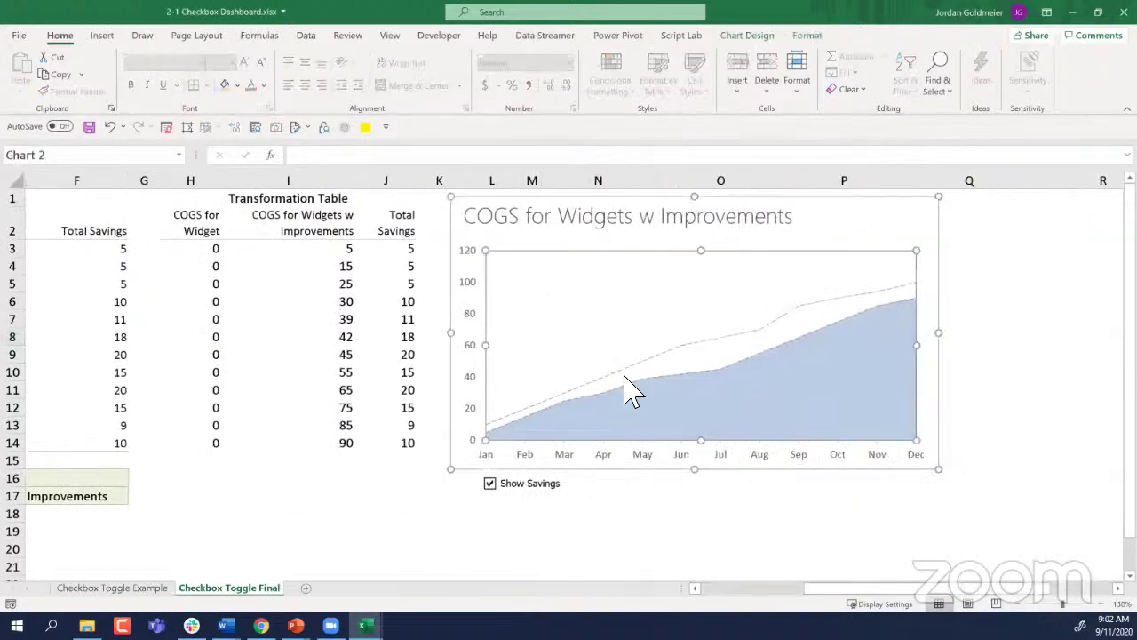
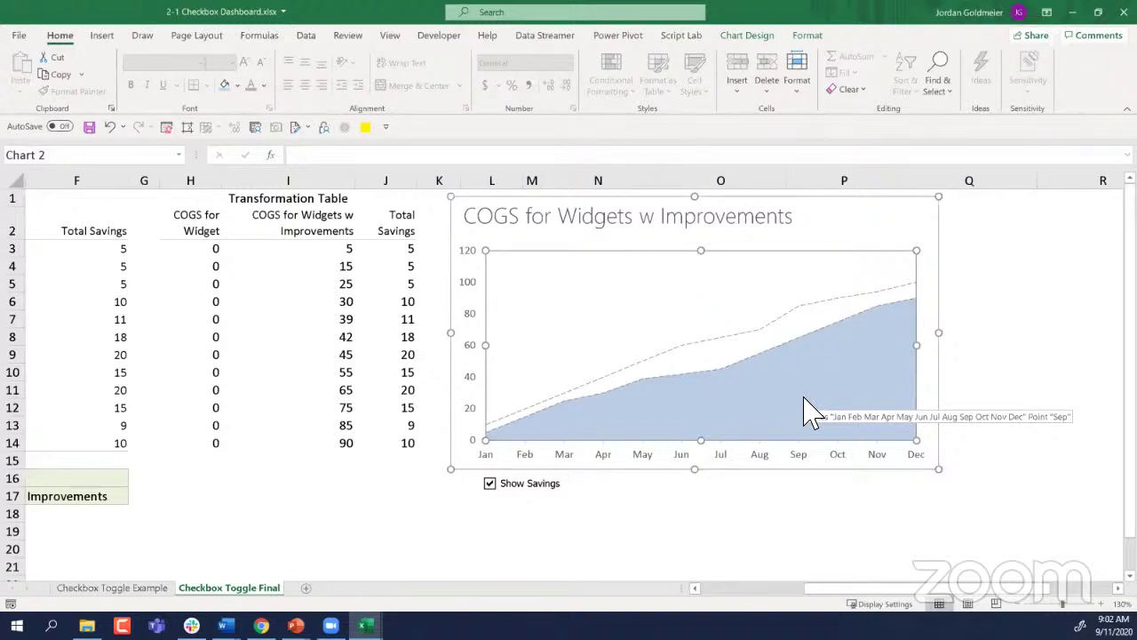
Step: Inspect the source ranges of the filled COGS for Widgets w Improvements area series in the chart
click(808, 411)
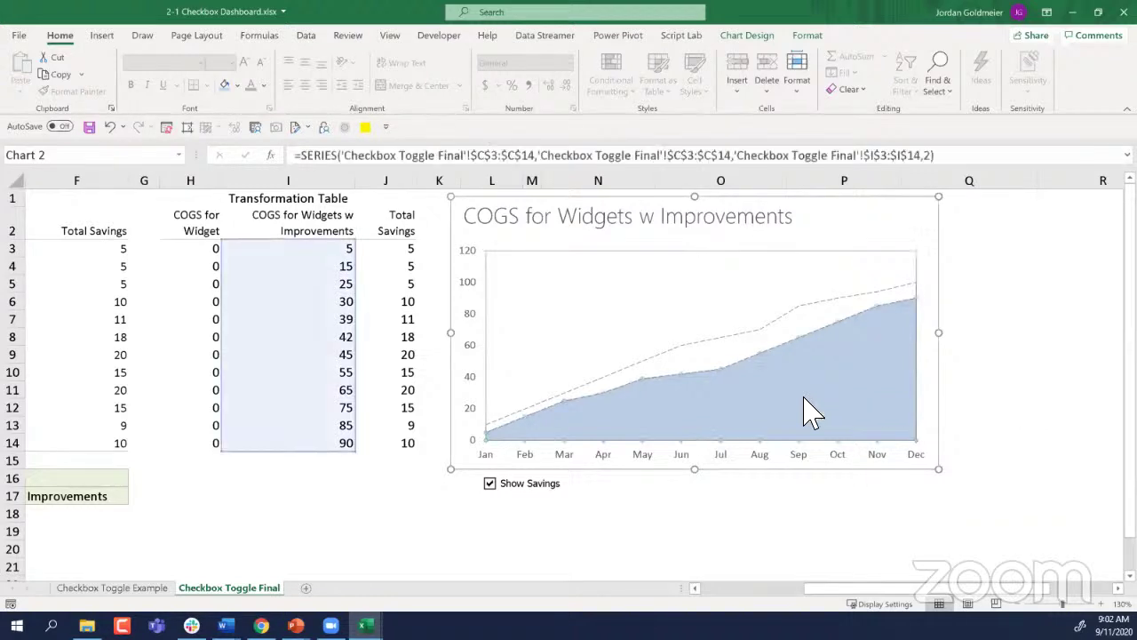
click(960, 370)
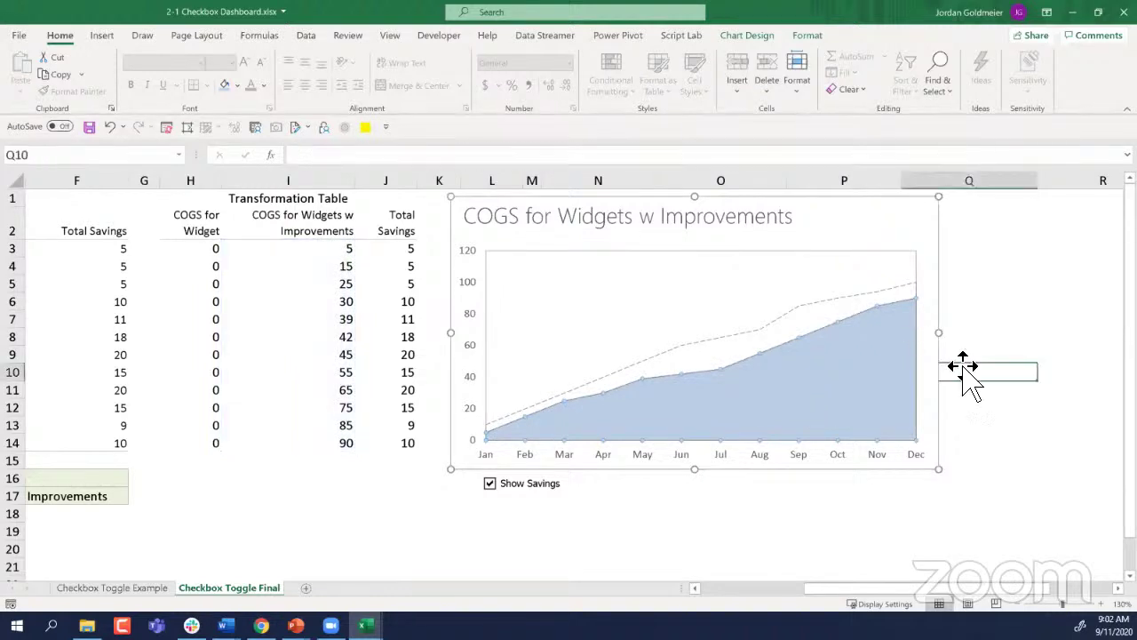
click(907, 382)
click(904, 383)
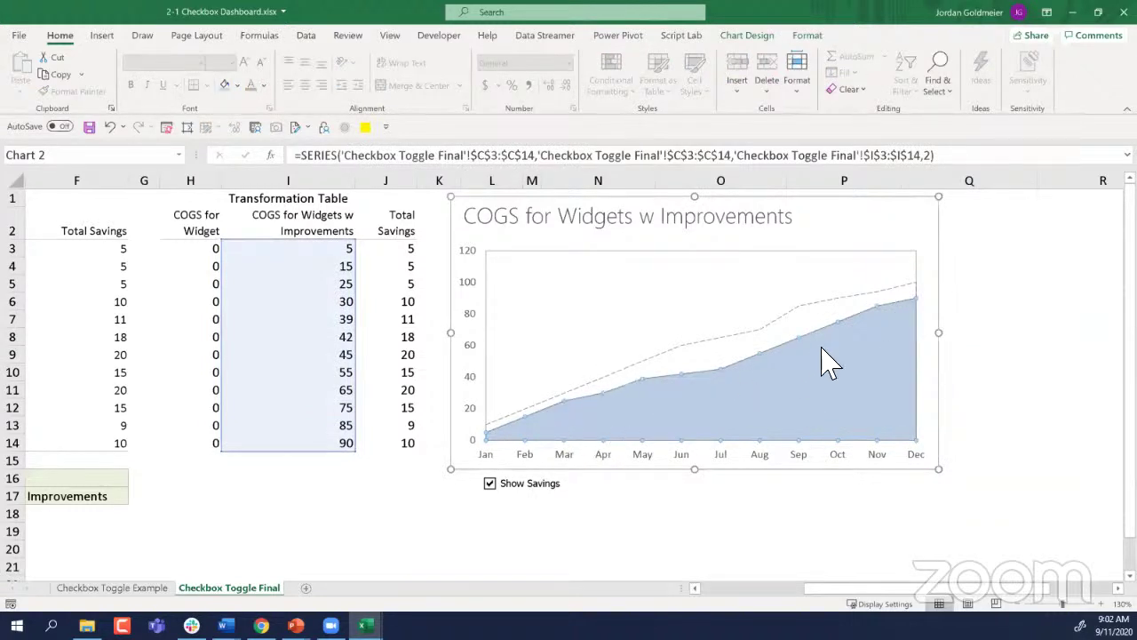
Step: Test the Show Savings checkbox by clearing and re-ticking it, and view the Show Savings? and Chart Title cells in rows 16 and 17
click(537, 503)
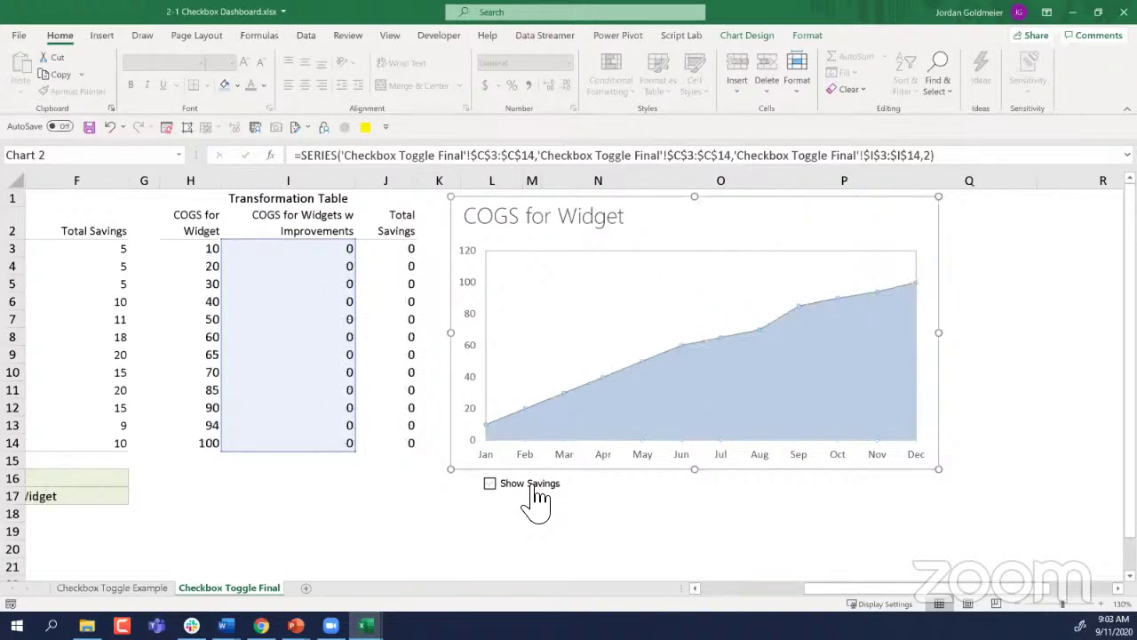
click(536, 499)
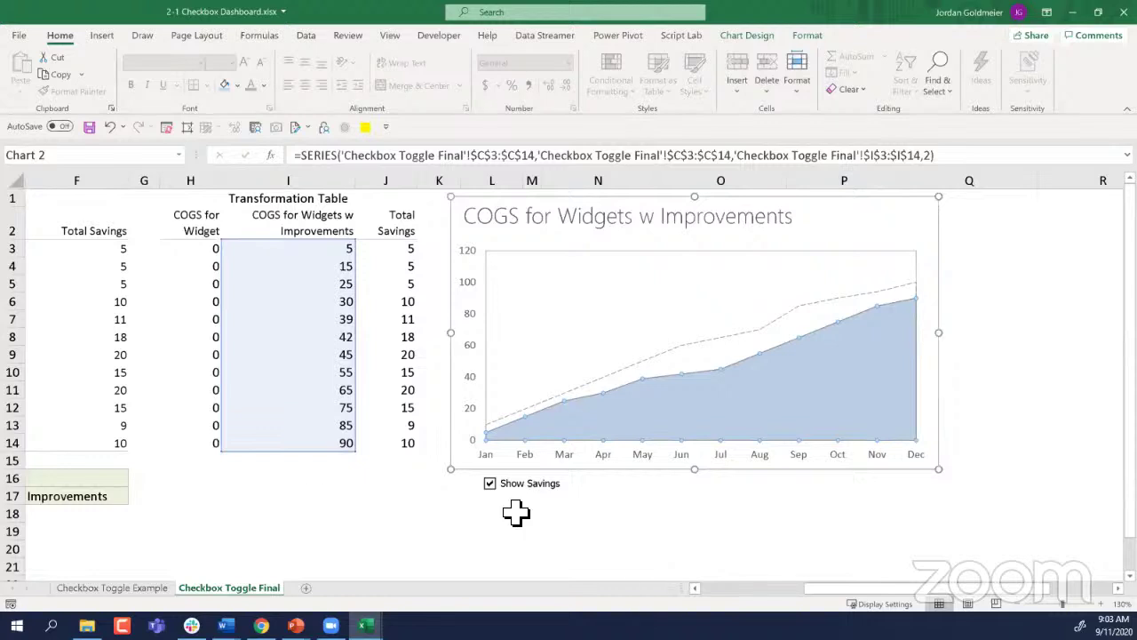
click(315, 498)
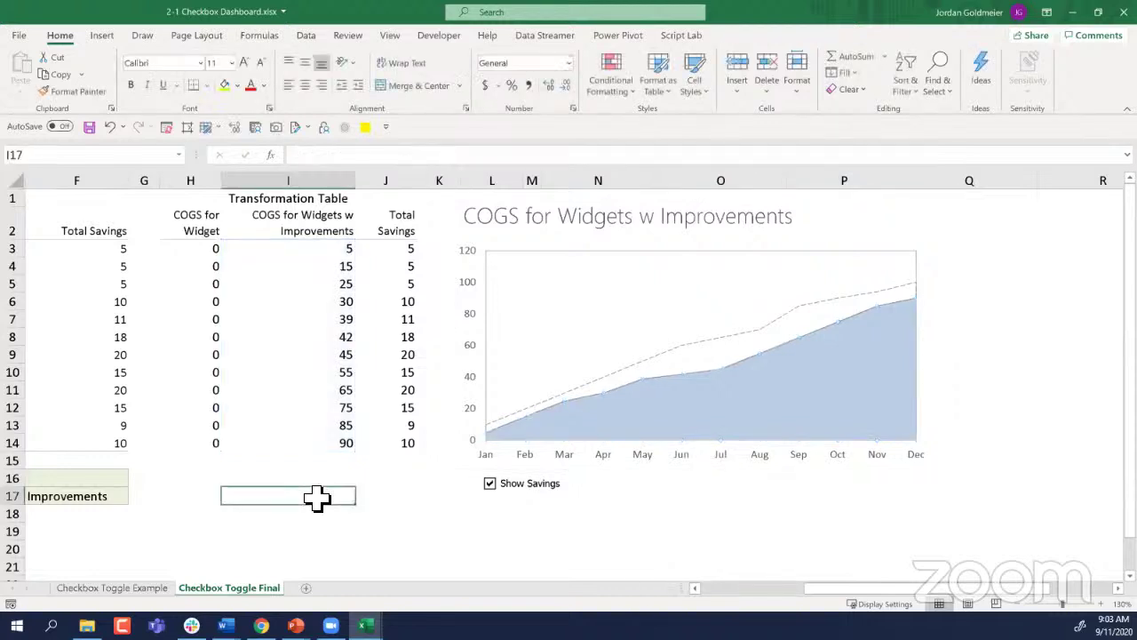
scroll(317, 498, left, 3)
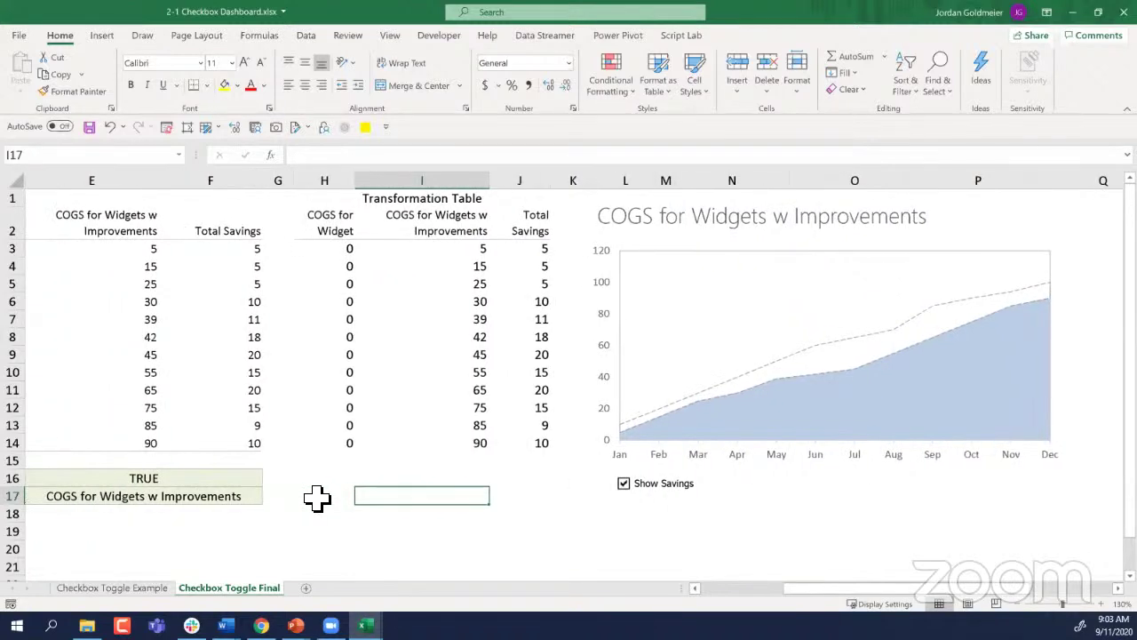
scroll(317, 497, left, 3)
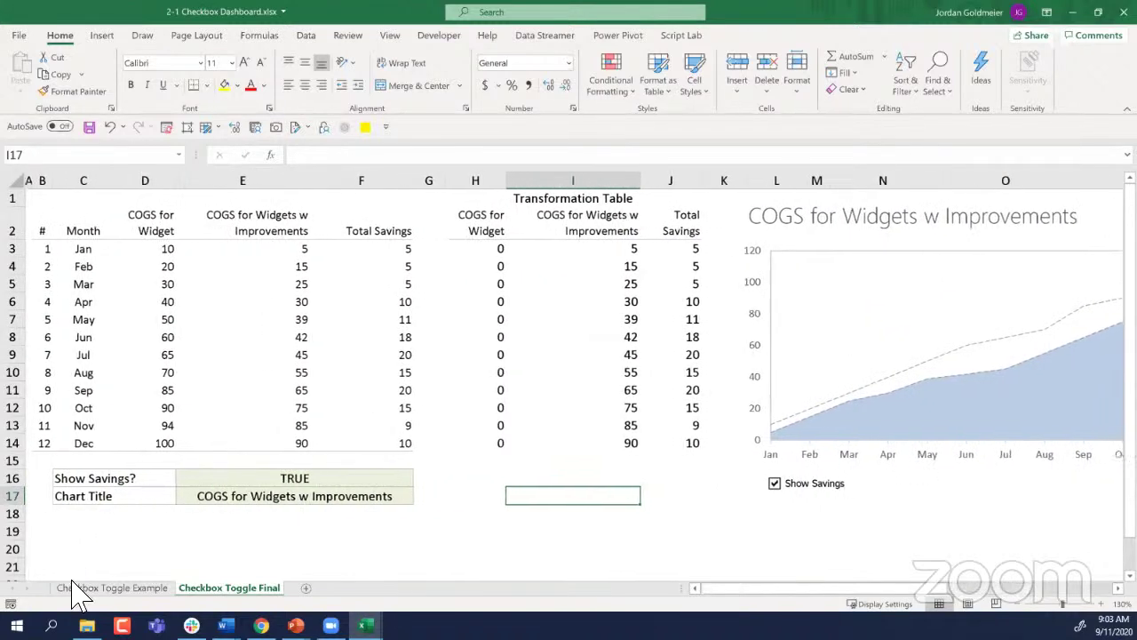
Step: Switch to the Checkbox Toggle Example sheet
click(106, 587)
click(302, 290)
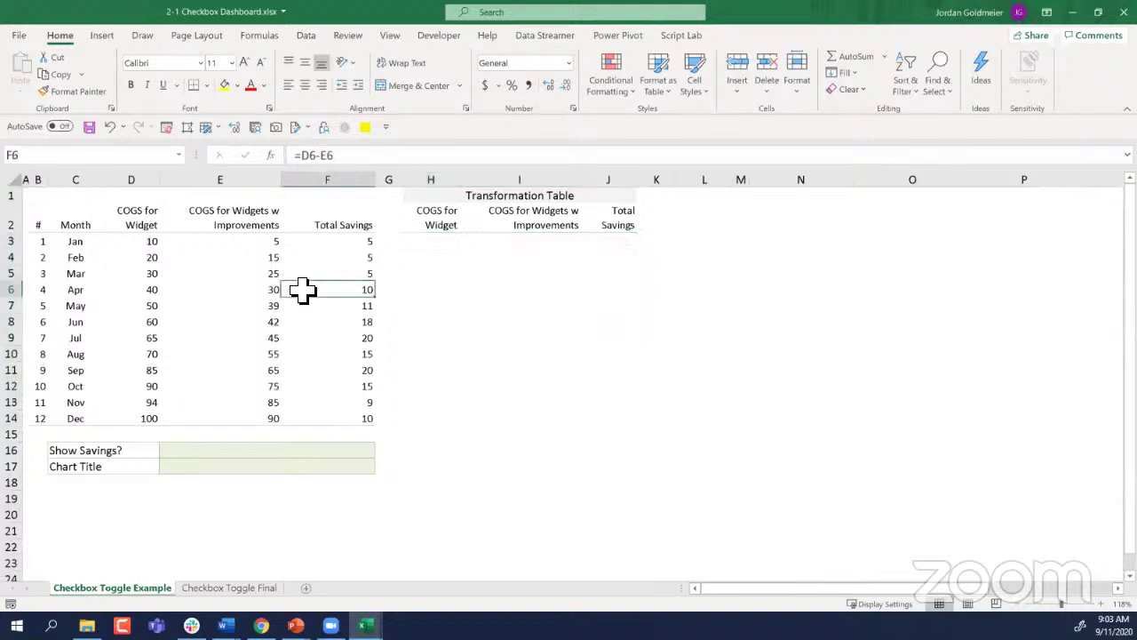
click(469, 289)
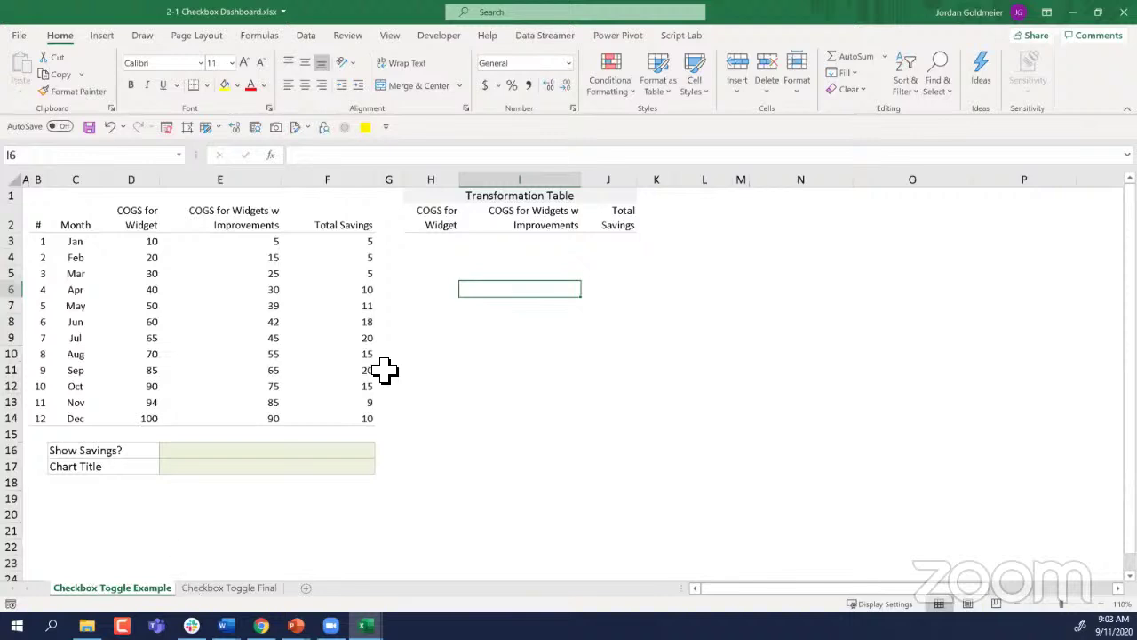
Step: Review the COGS columns D3:D14 and E3:E14 and the Total Savings formula in F3, leaving the formula unedited
click(131, 243)
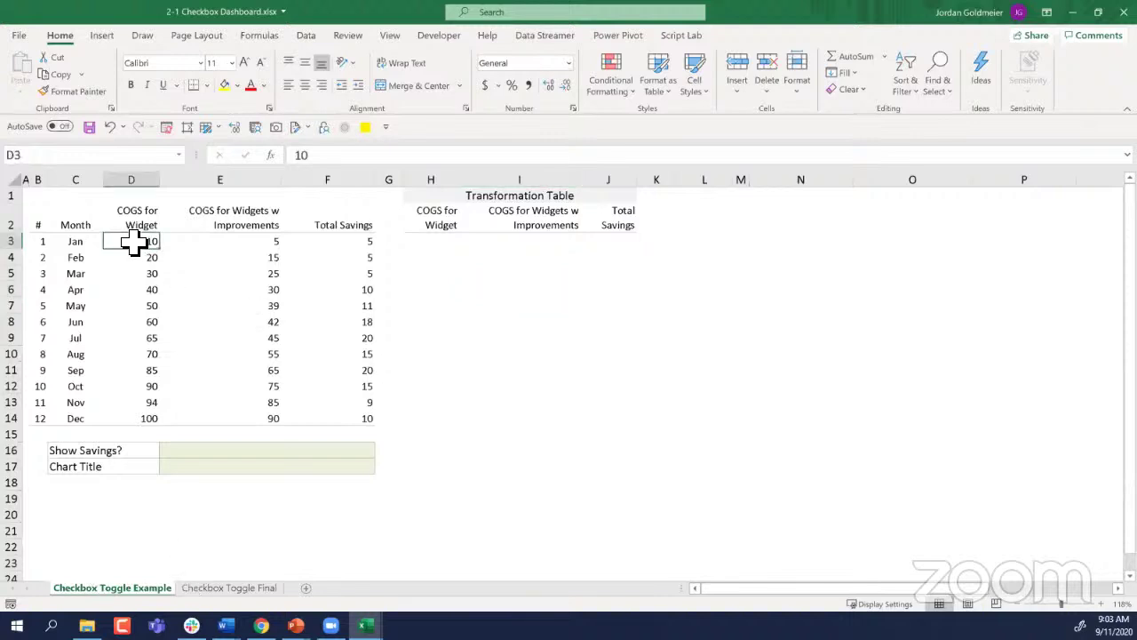
drag(132, 243, 140, 413)
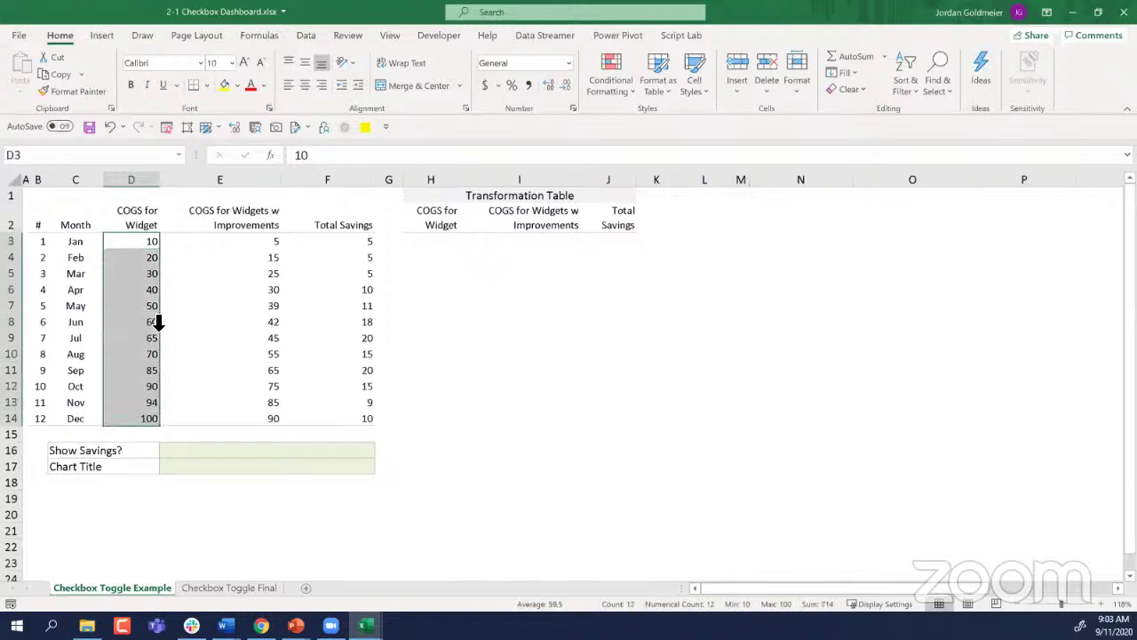
click(142, 218)
drag(133, 244, 134, 419)
drag(264, 236, 252, 435)
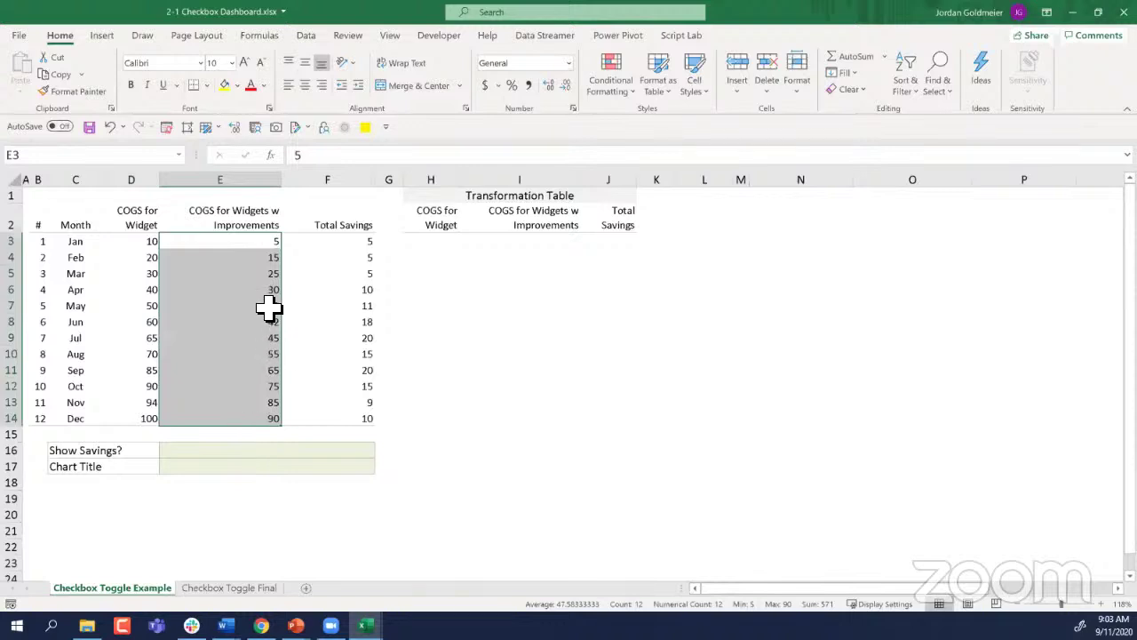
click(347, 240)
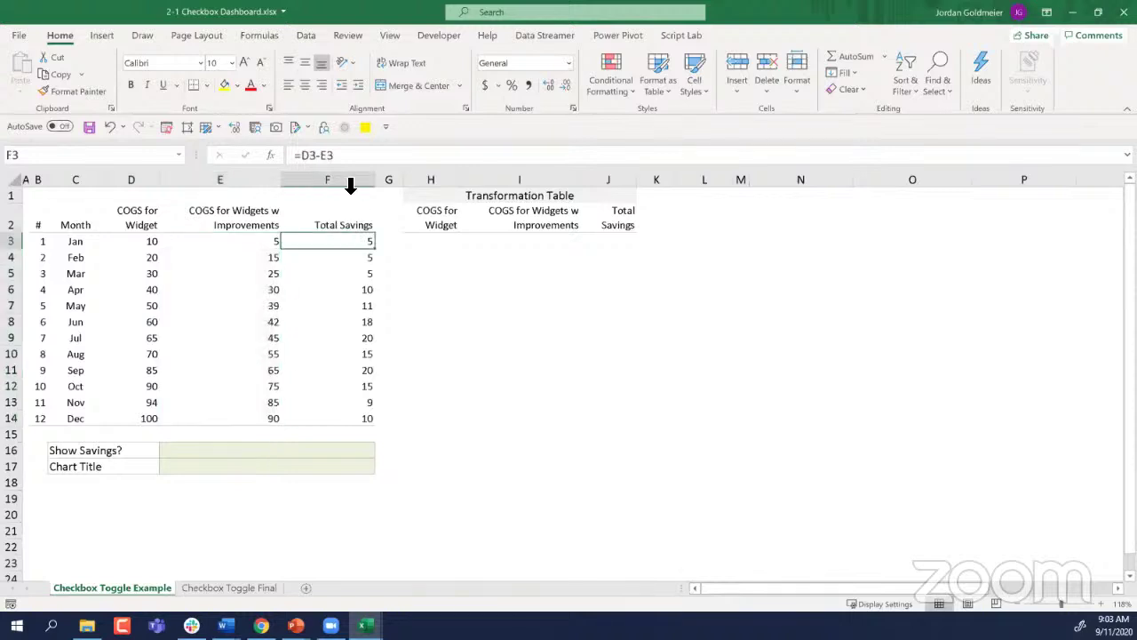
double_click(366, 241)
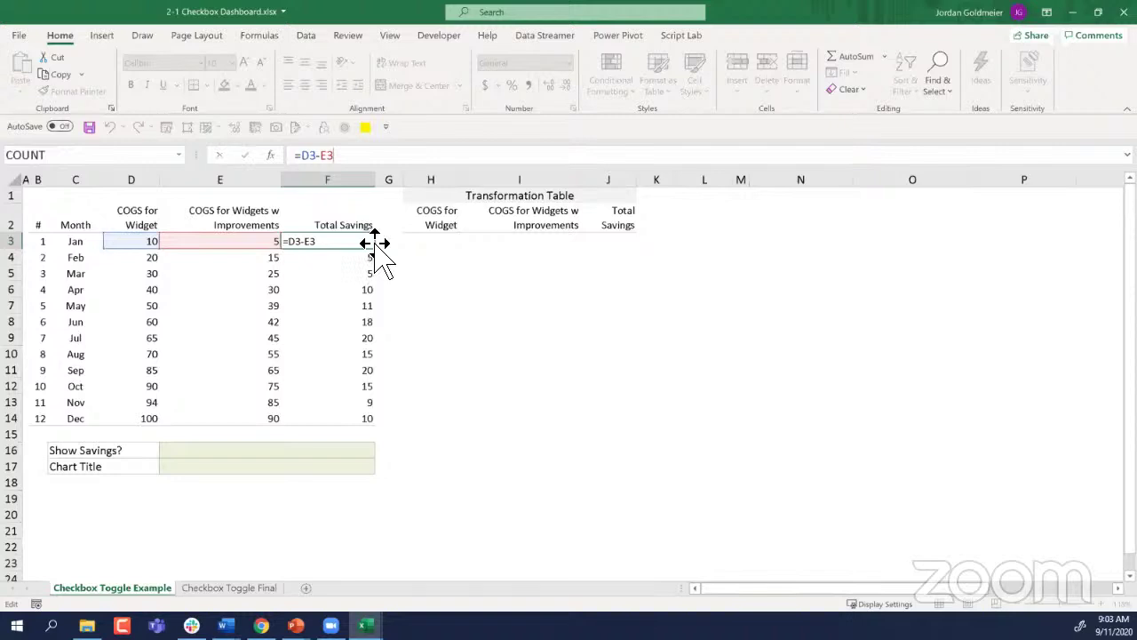
key(Escape)
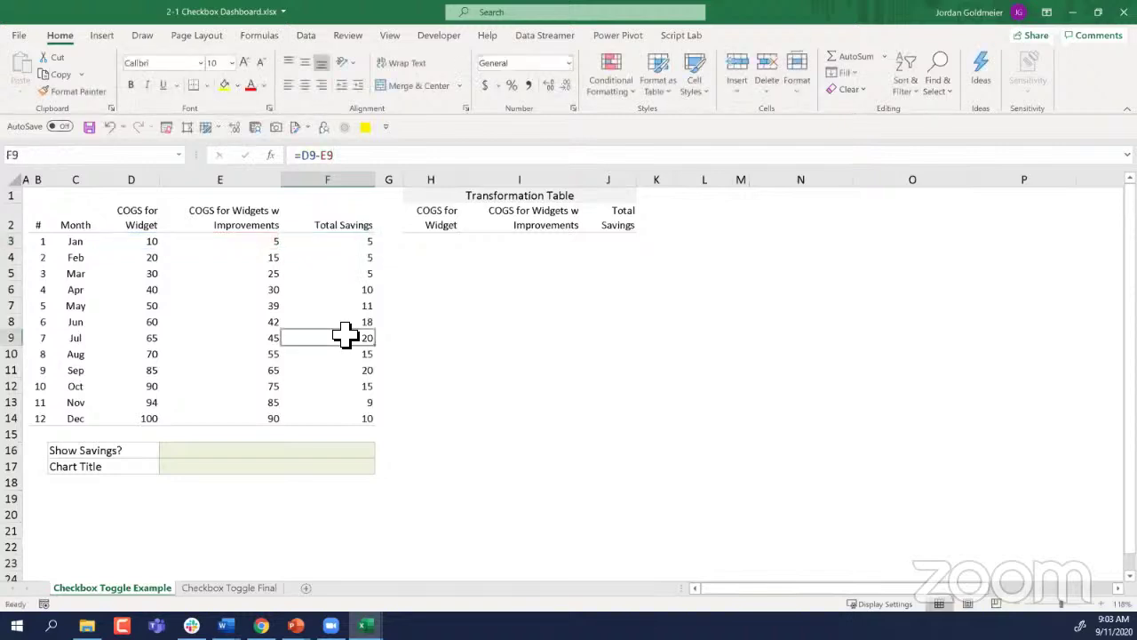
click(431, 242)
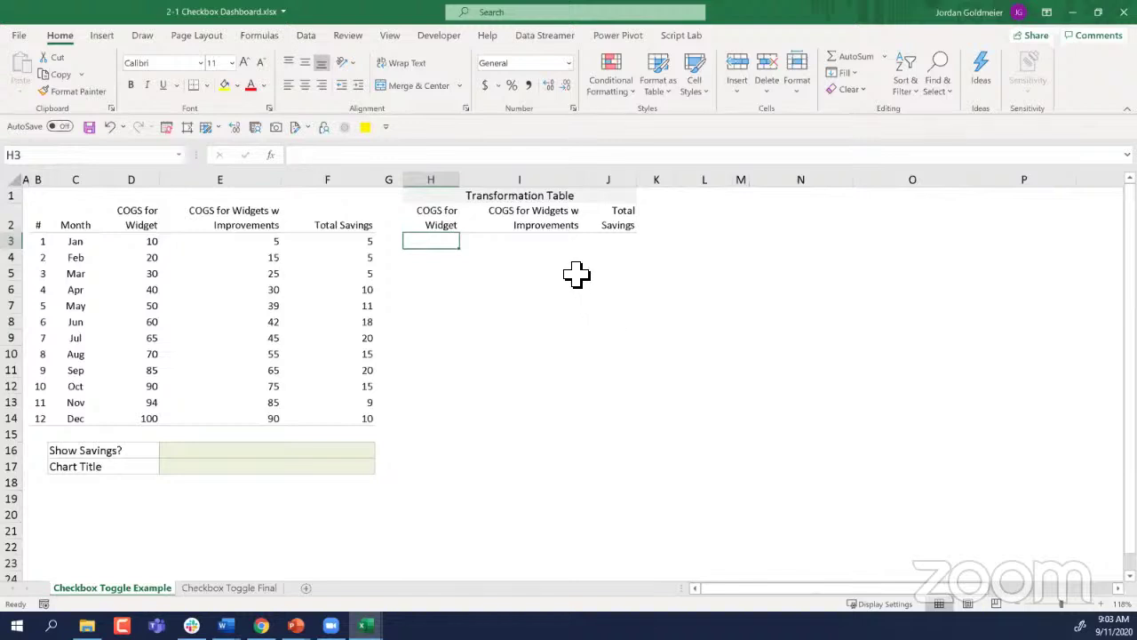
Step: Check in the ribbon customization options that Developer is enabled among the main tabs, and accept the options
click(444, 37)
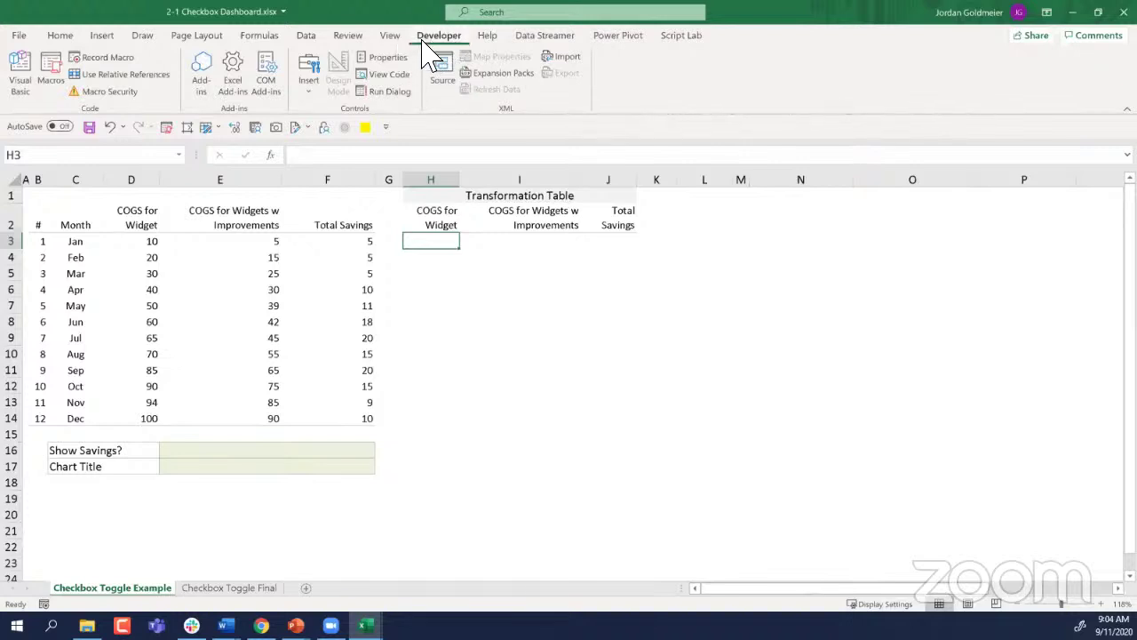
click(19, 37)
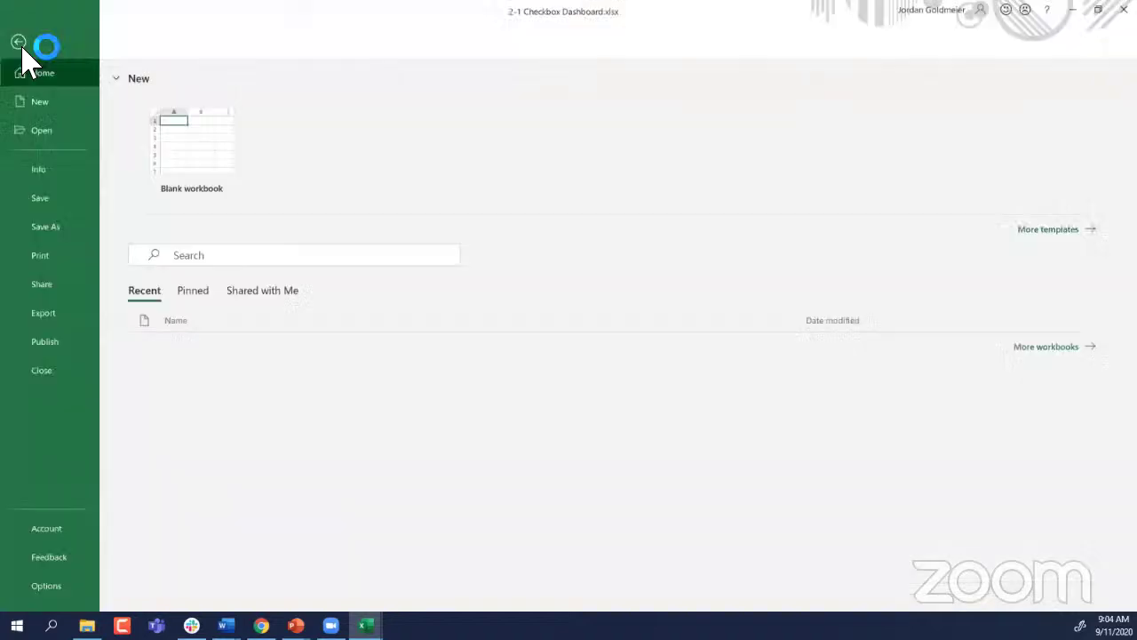
click(44, 589)
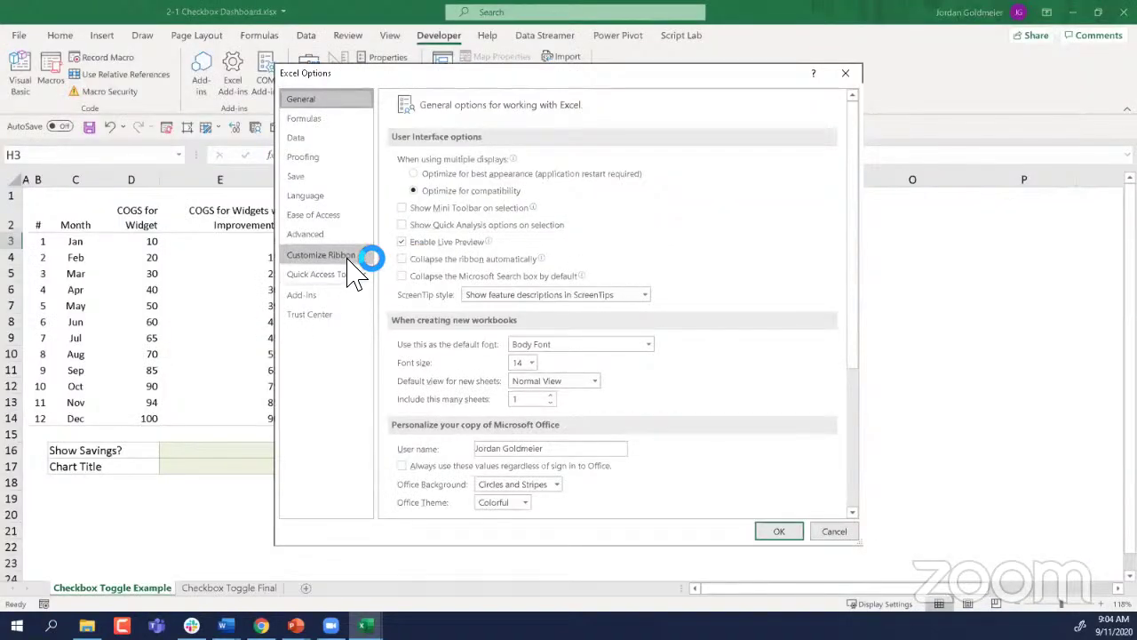
click(351, 265)
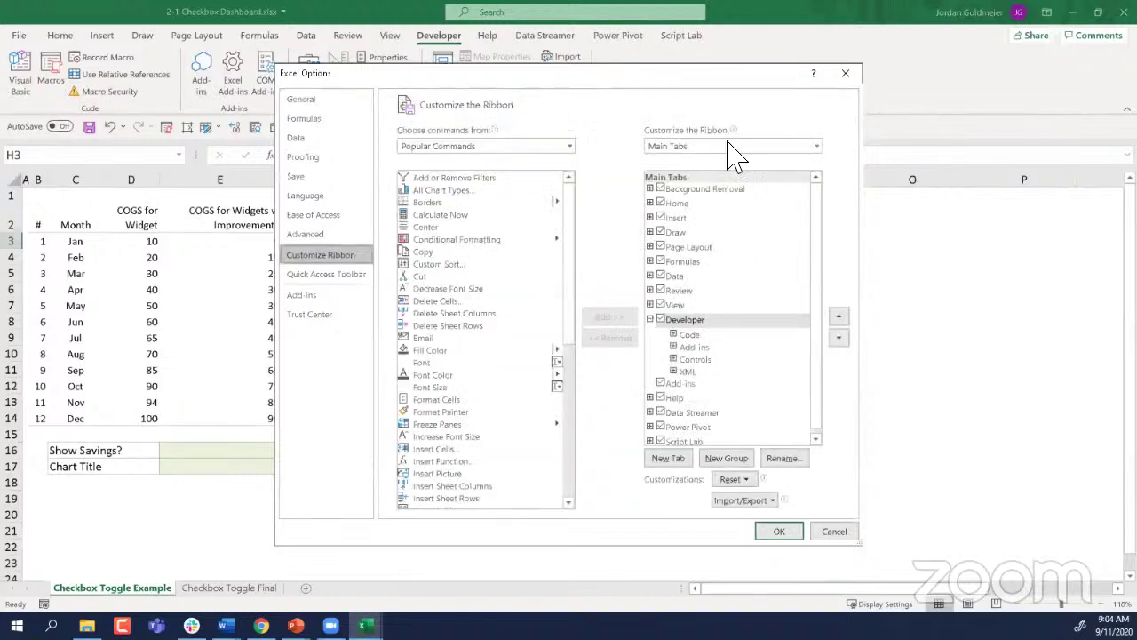
click(663, 321)
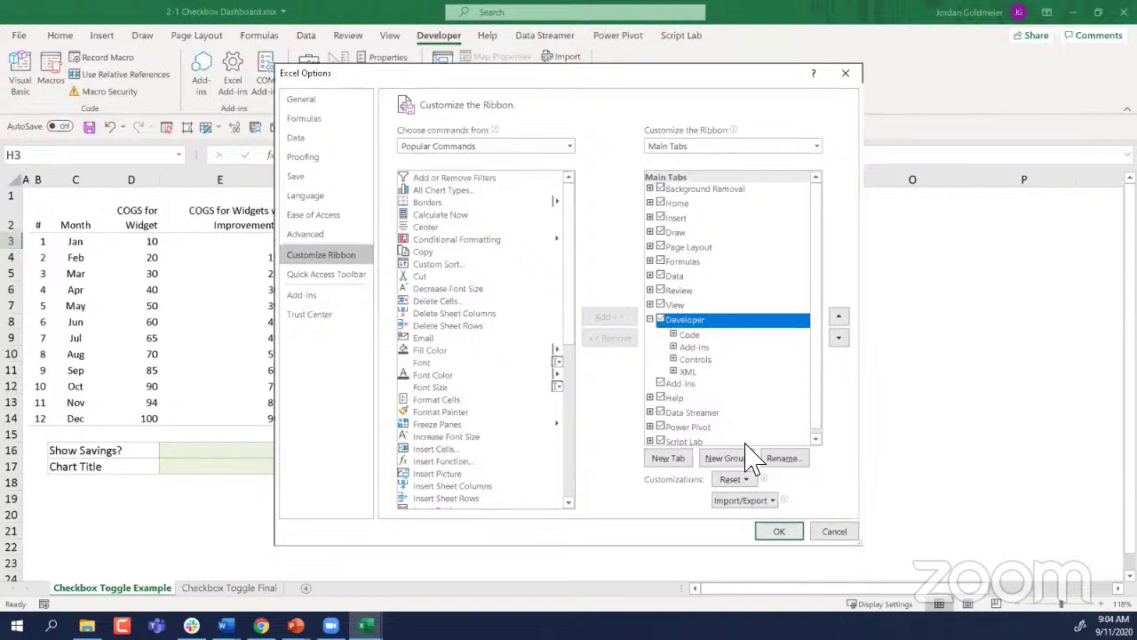
click(775, 530)
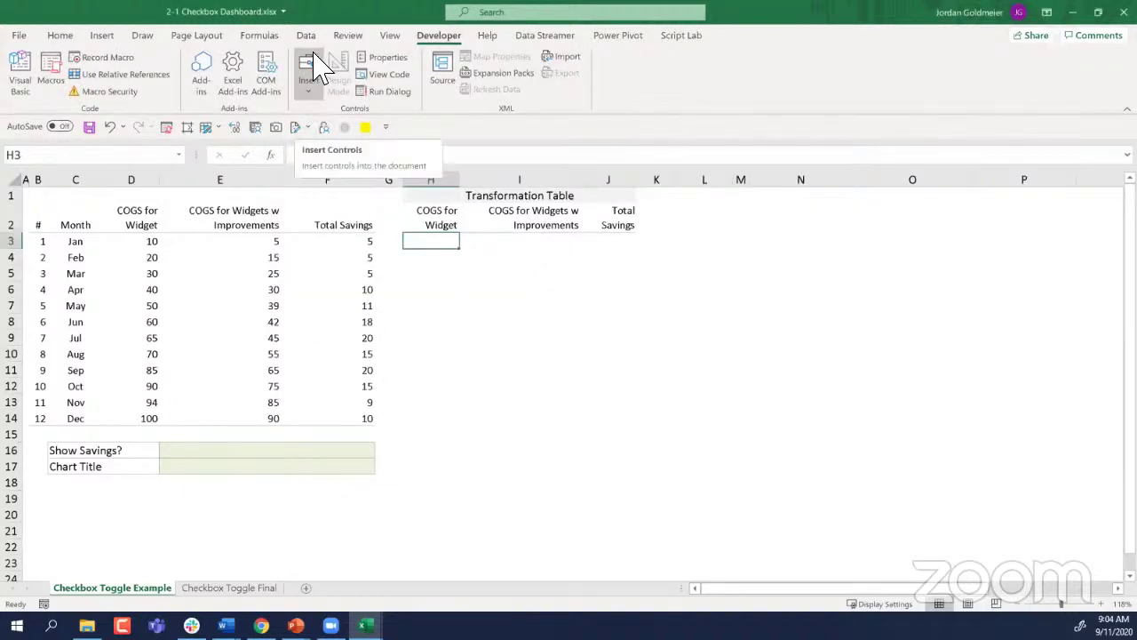
Step: Insert a form-control check box in columns N to O around rows 18 to 20 and enlarge its frame
click(310, 85)
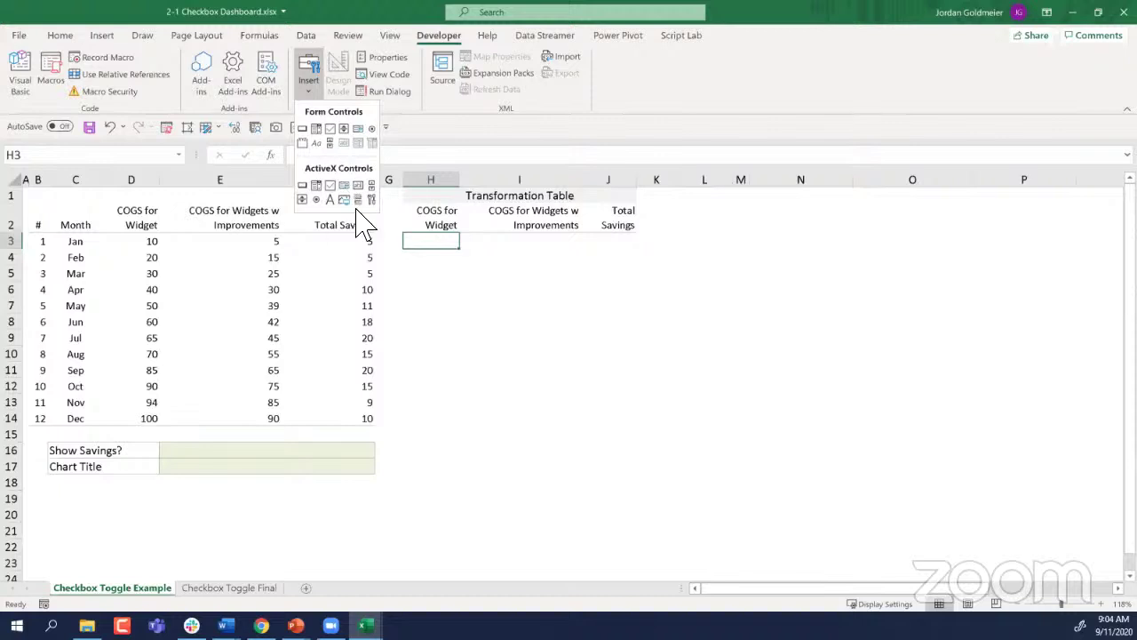
click(330, 130)
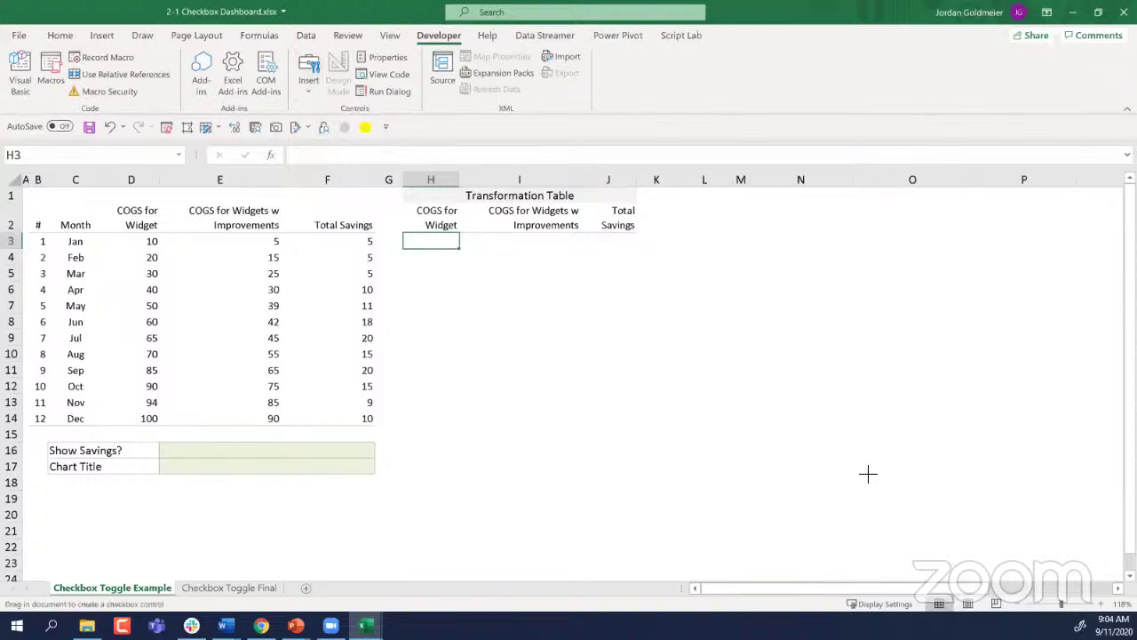
click(796, 441)
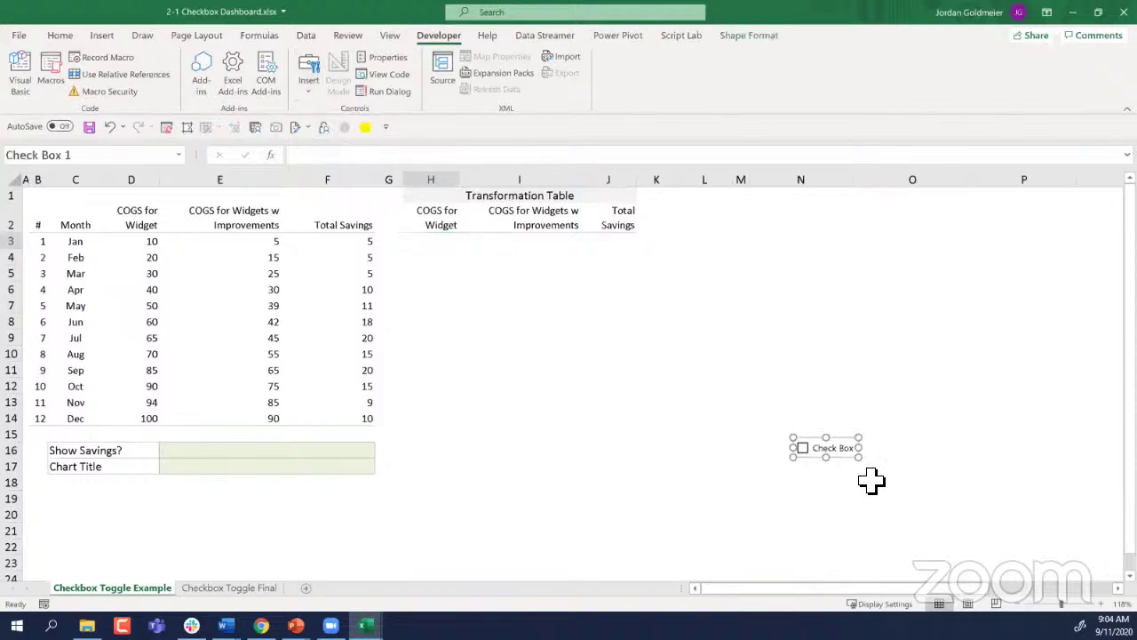
scroll(872, 480, right, 3)
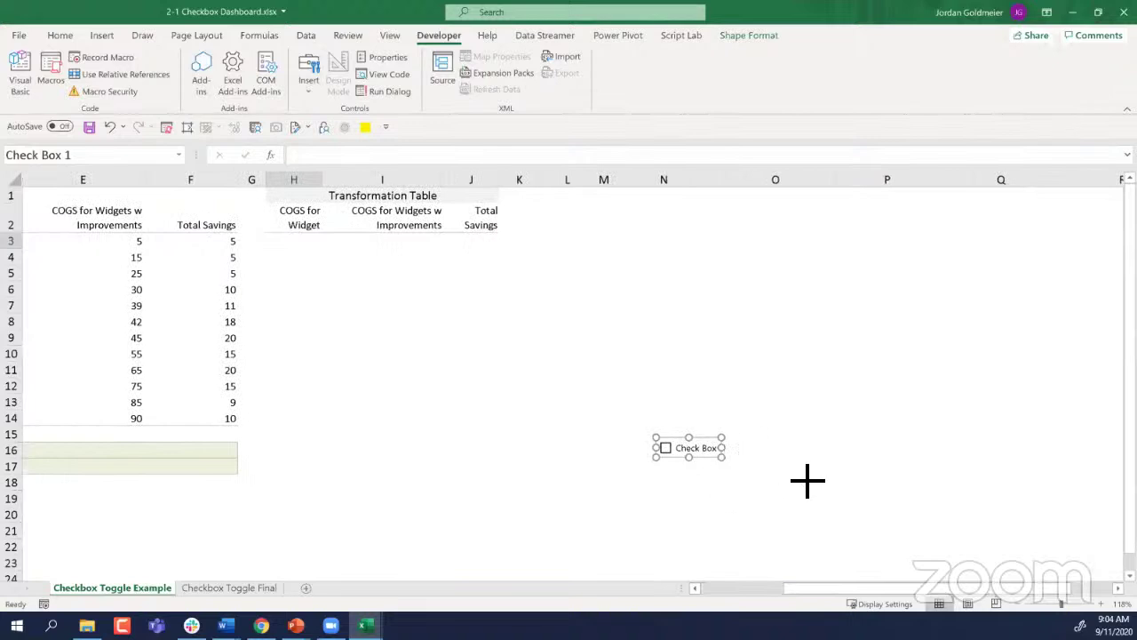
drag(721, 457, 775, 504)
Step: Replace the check box's caption with "Show savings?" and tick the box
click(702, 492)
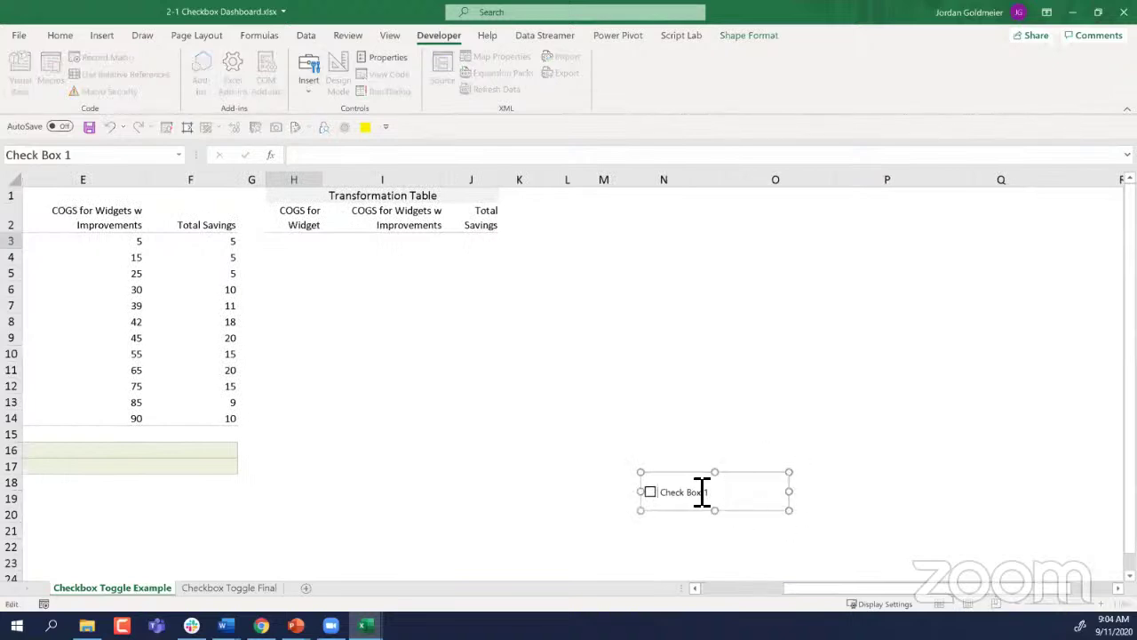
drag(662, 491, 785, 506)
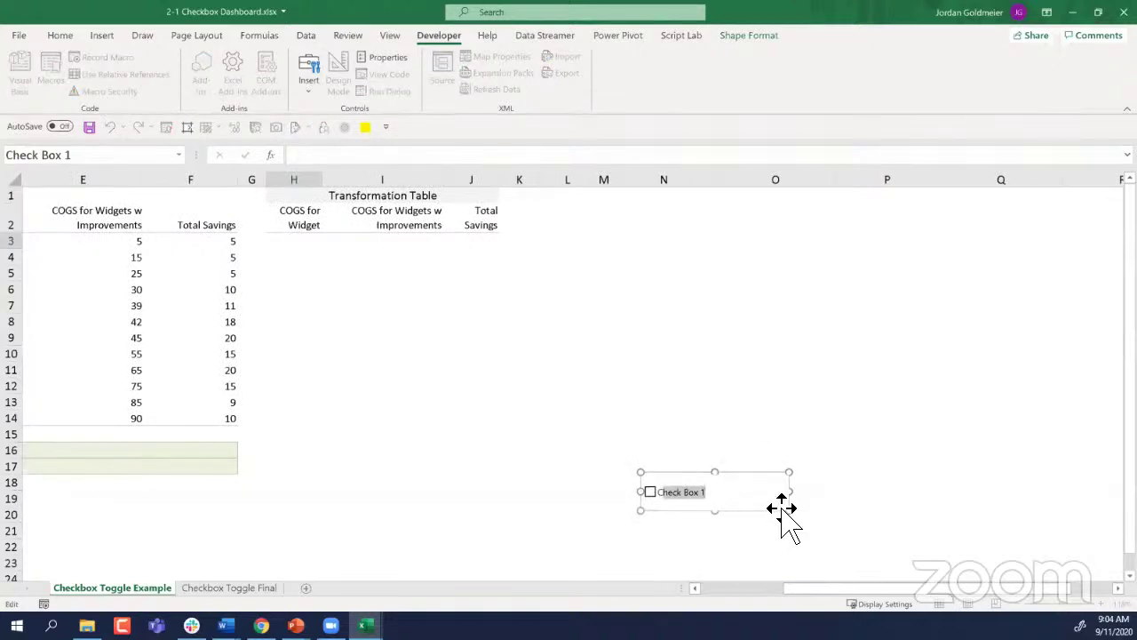
key(BackSpace)
text(Show savings?)
click(851, 513)
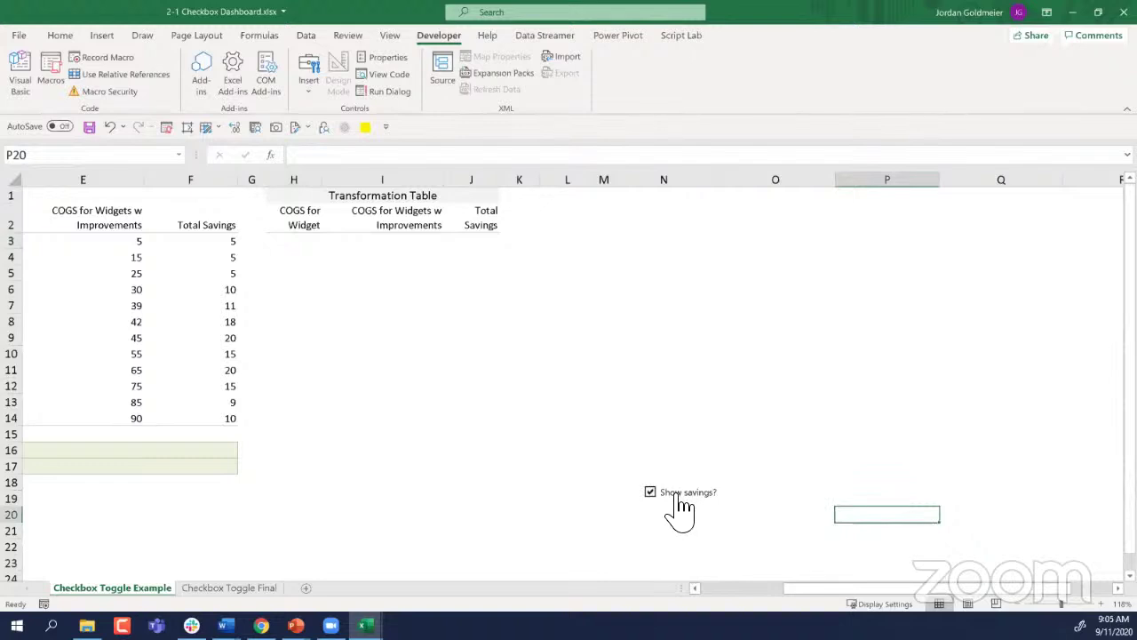
Step: Link the Show savings? check box to cell E16 with the reference =$E$16
scroll(531, 495, left, 3)
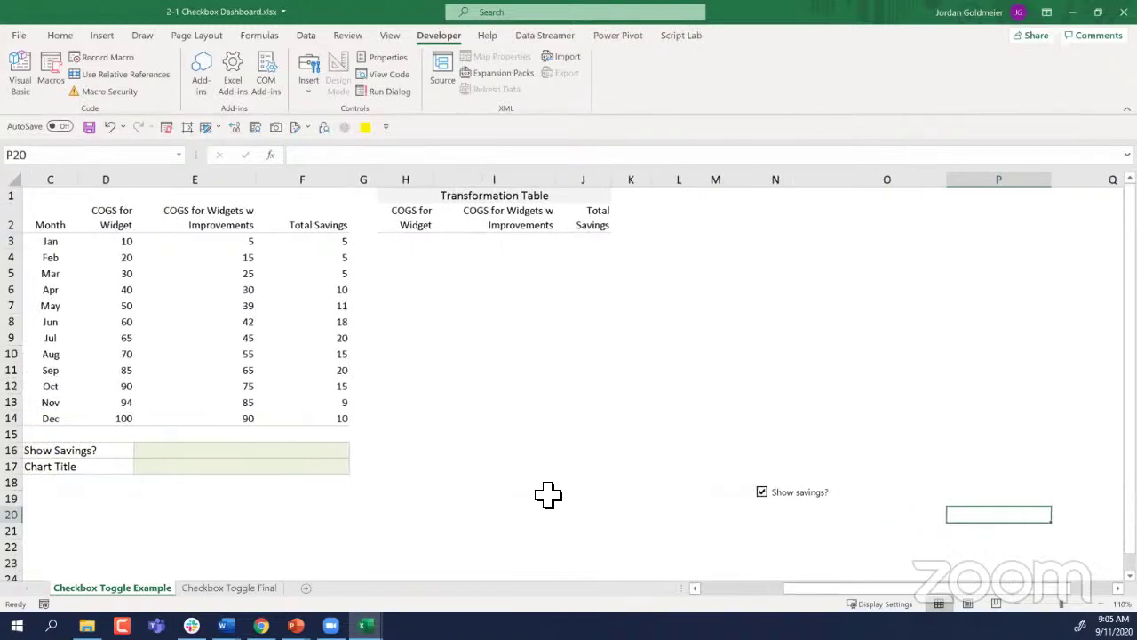
ctrl+click(820, 504)
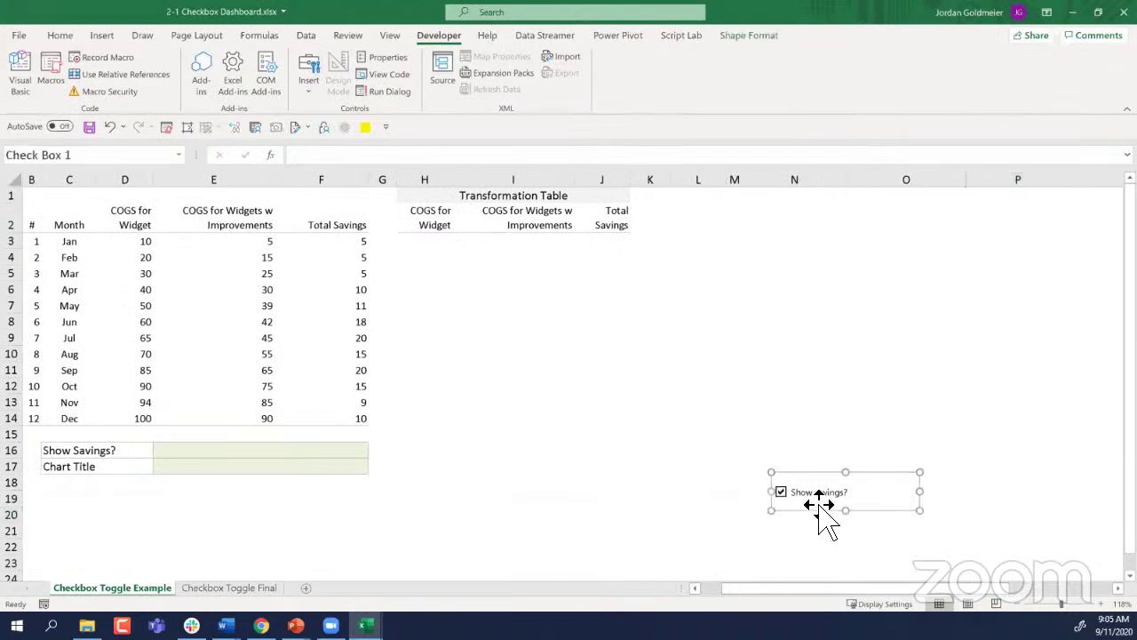
click(359, 158)
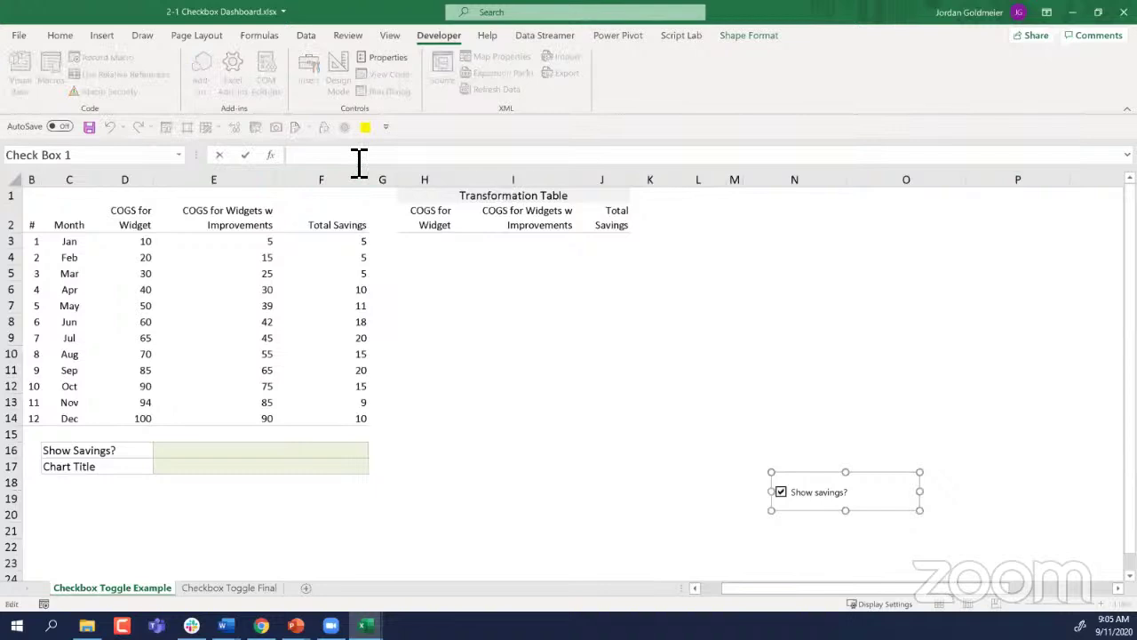
text(=)
click(193, 454)
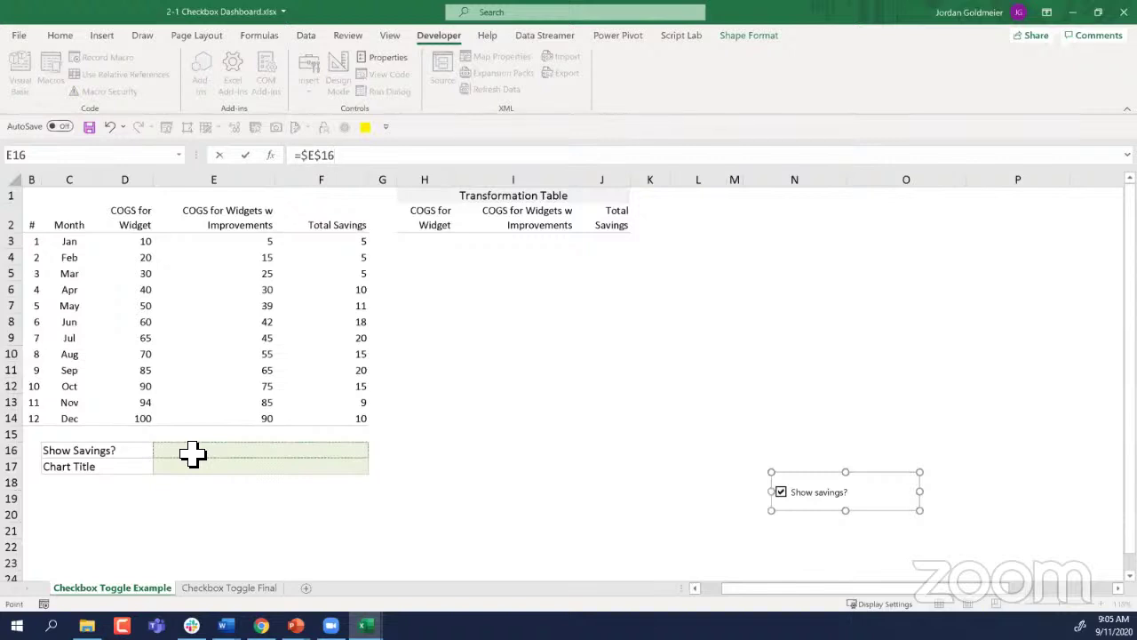
key(Return)
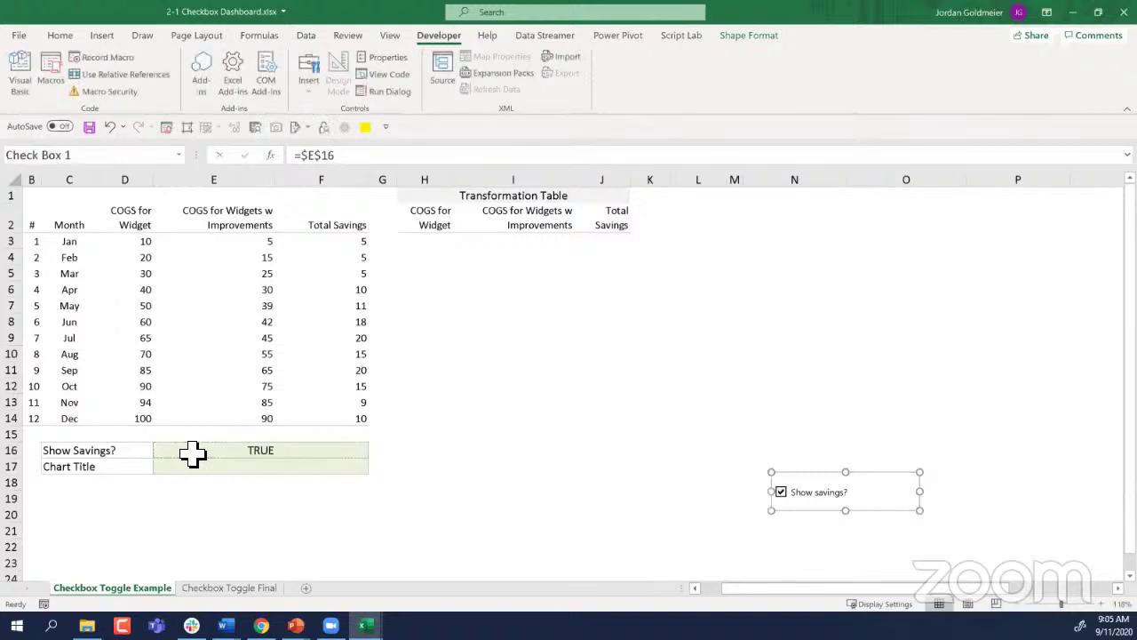
Step: Toggle the Show savings? check box several times to test its link to E16, leaving it unticked
click(824, 567)
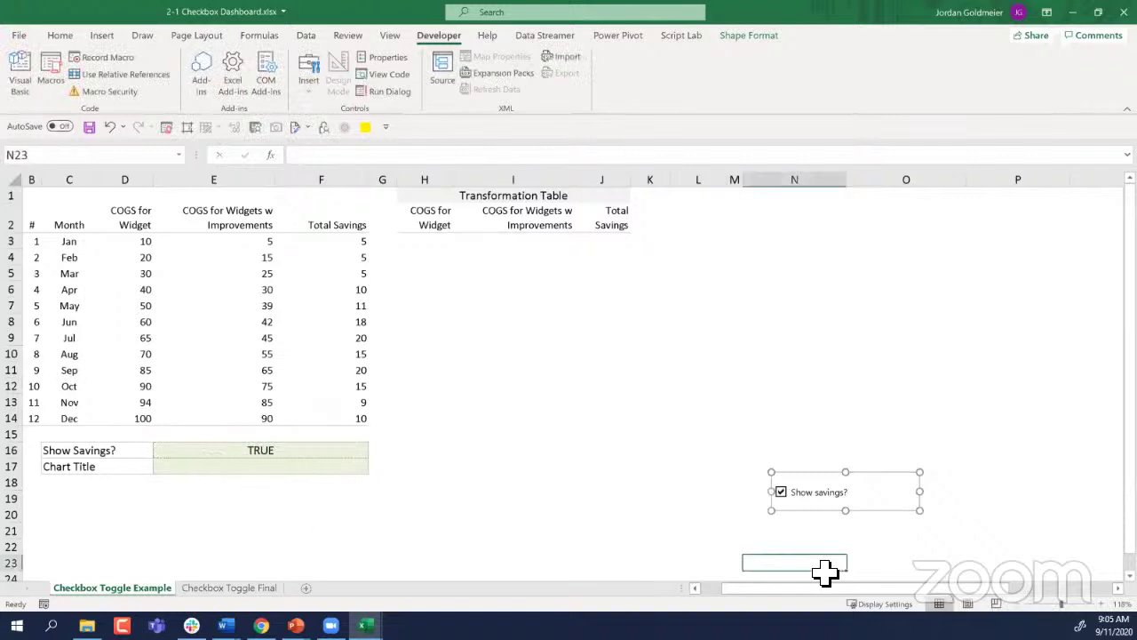
click(839, 503)
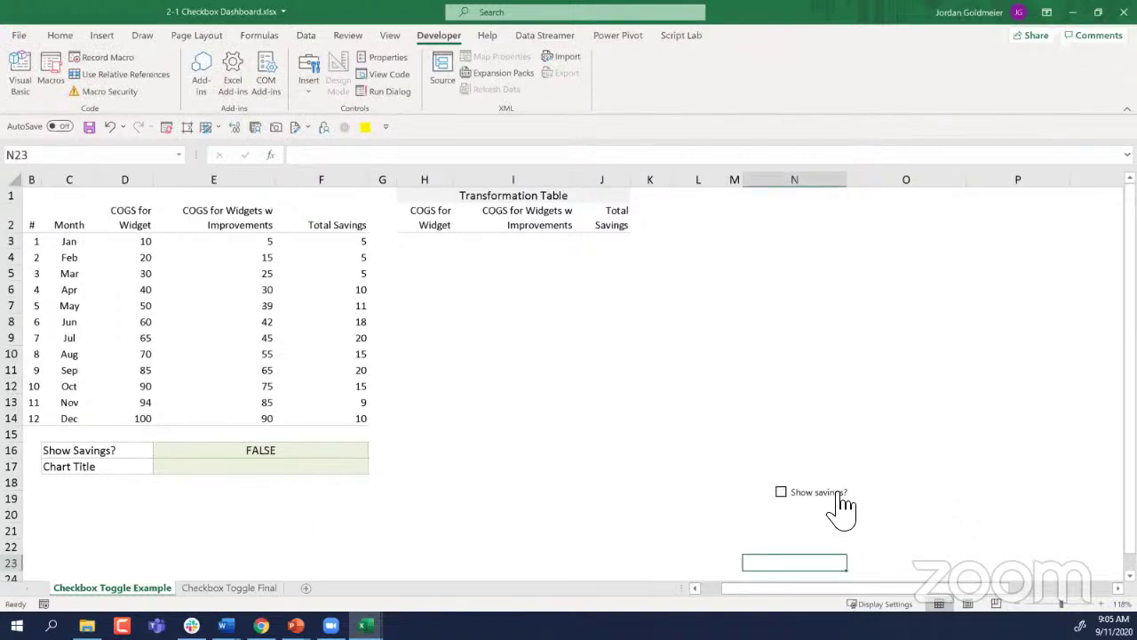
click(839, 503)
click(840, 503)
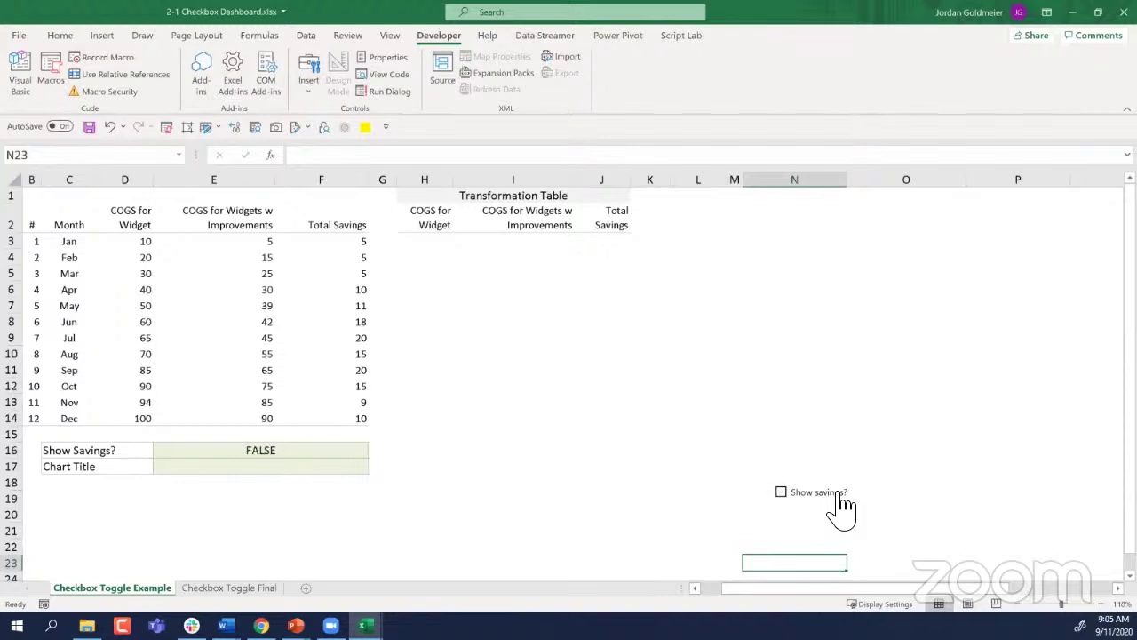
click(442, 241)
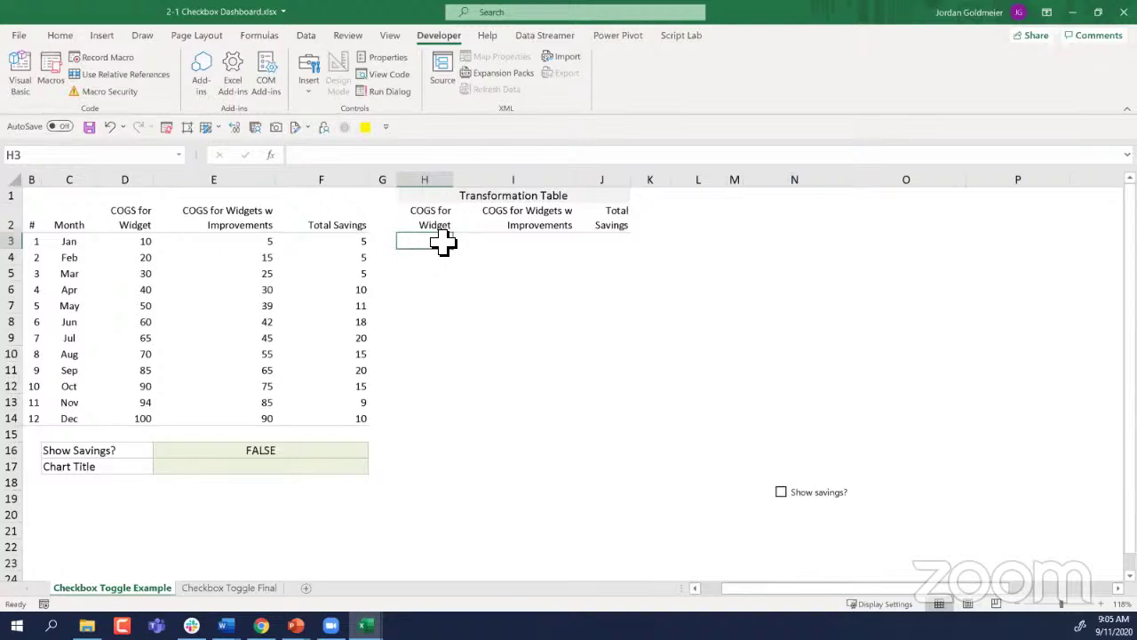
text(=)
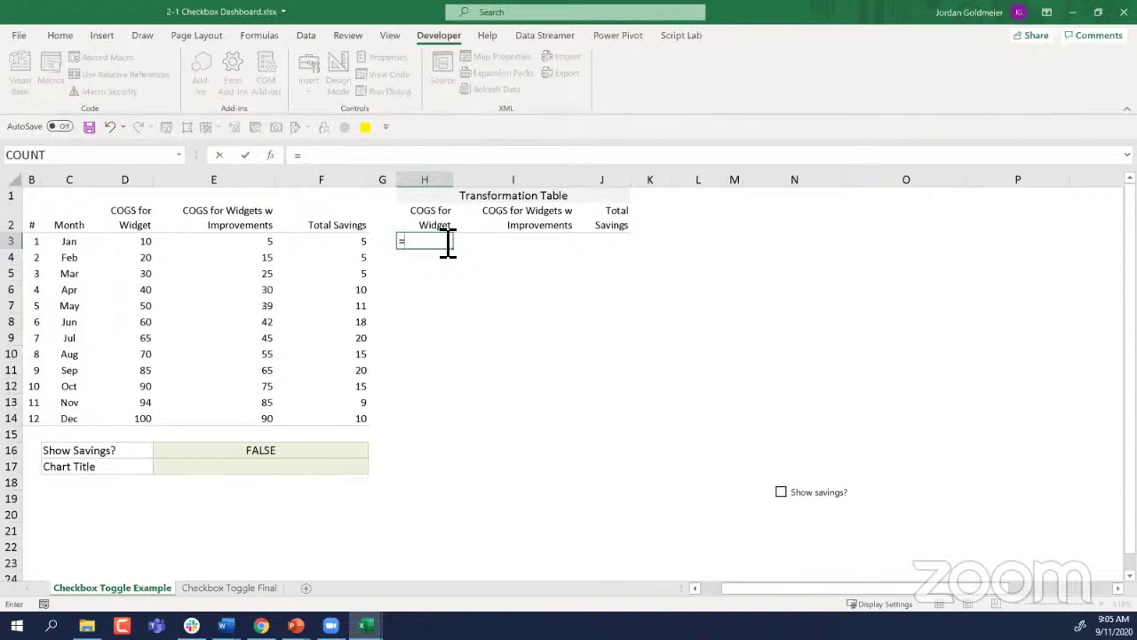
key(Escape)
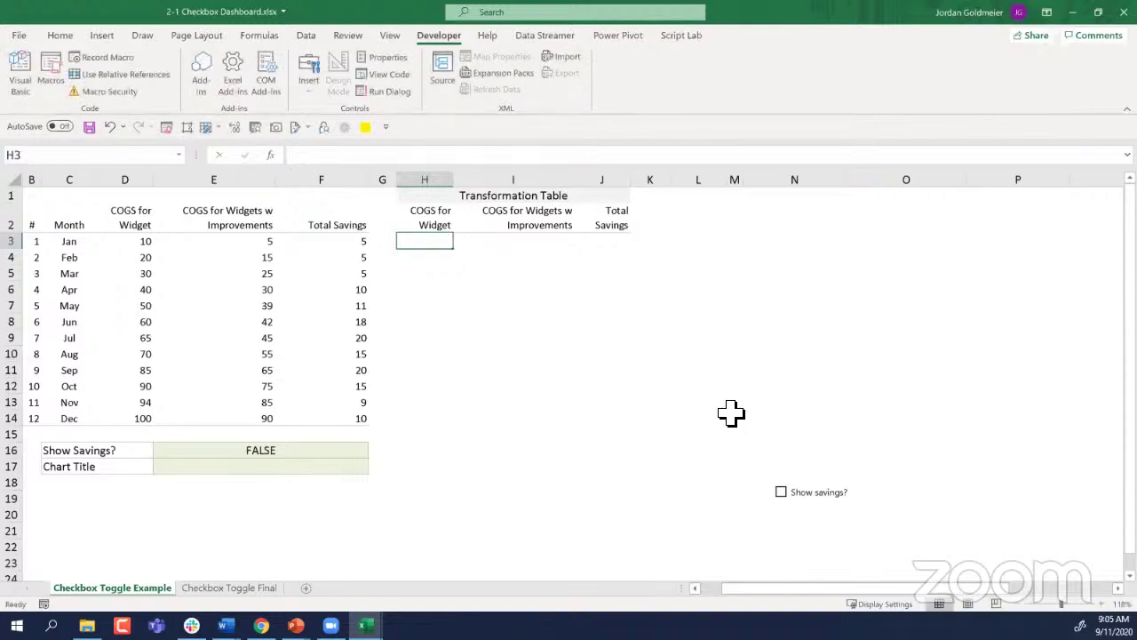
Step: Tick Show savings? and enter the formula =E3*$E$16 in I3 of the transformation table
click(807, 484)
drag(561, 244, 608, 421)
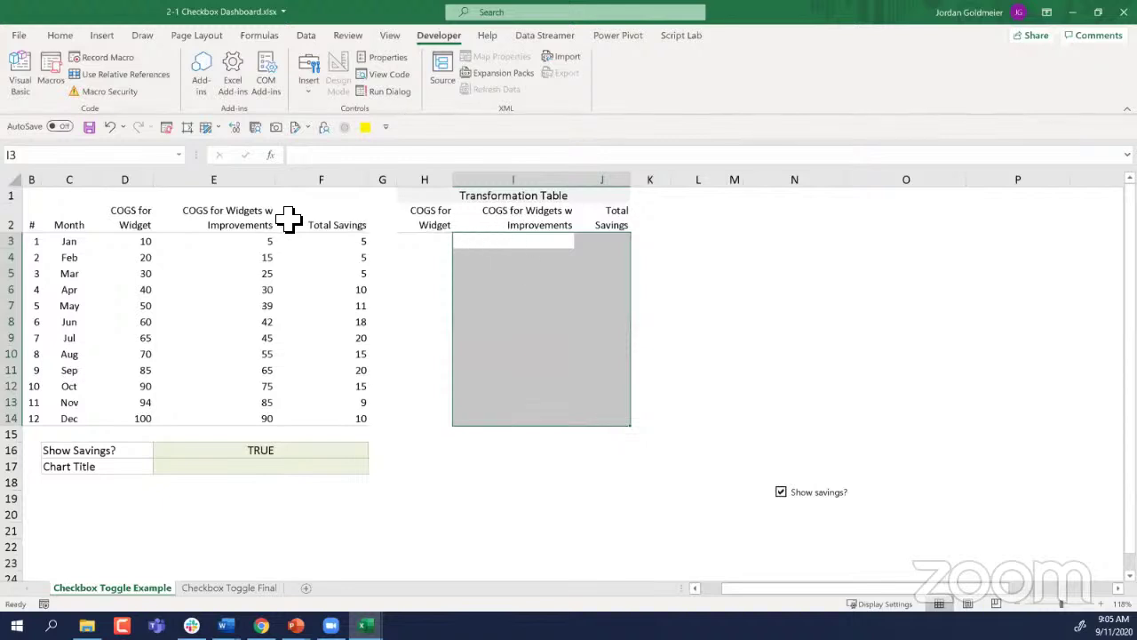
click(298, 448)
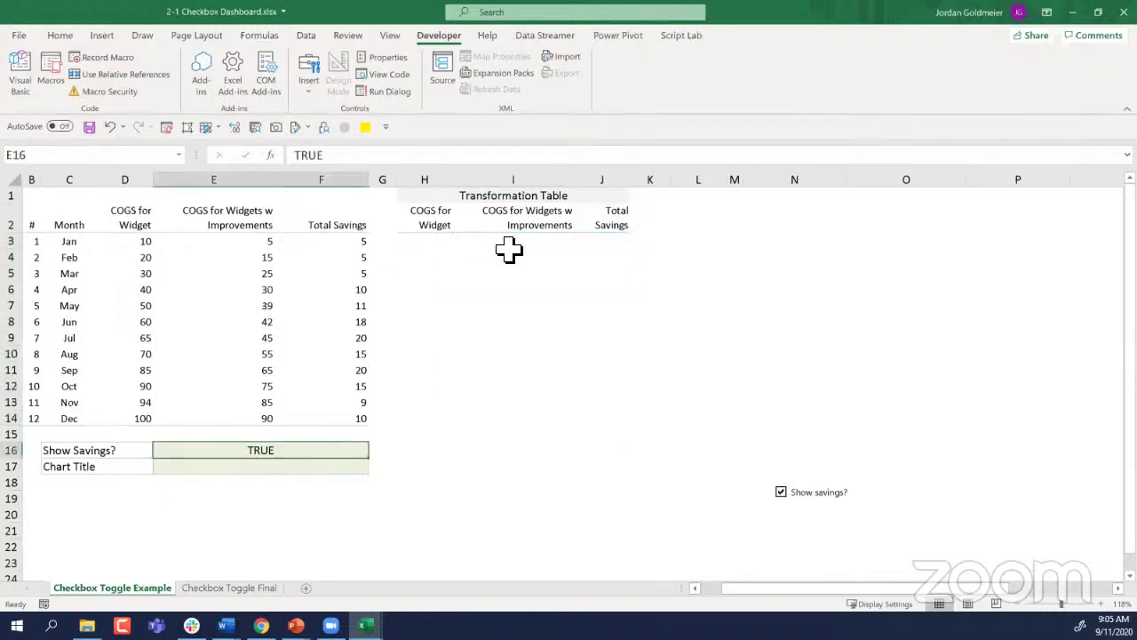
click(540, 241)
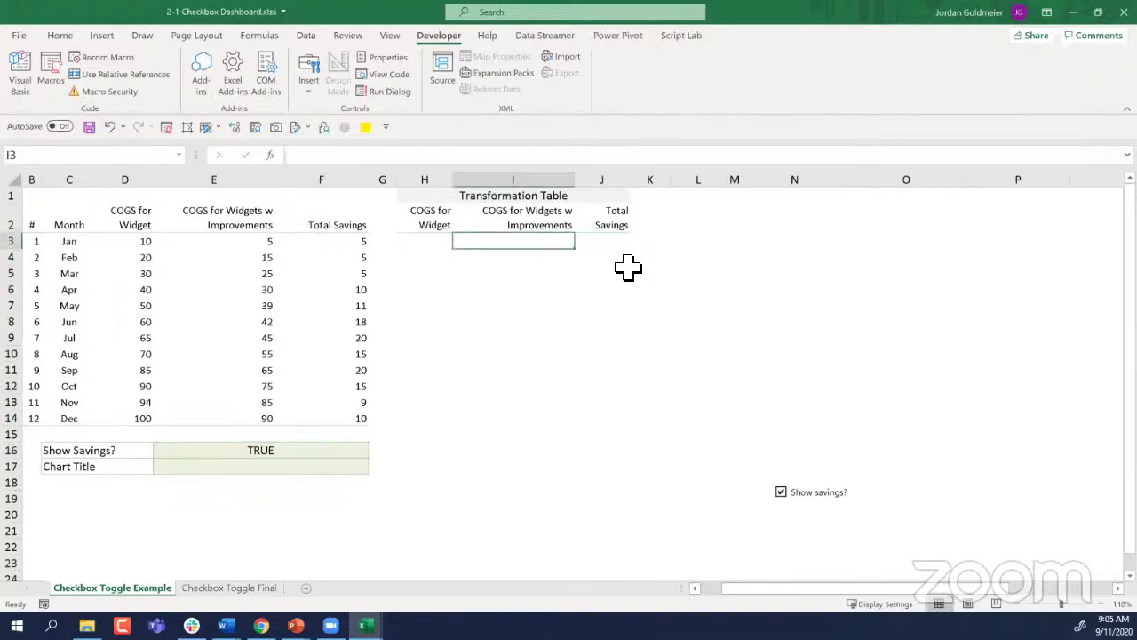
text(=)
key(Left)
key(Left)
key(Left)
key(Left)
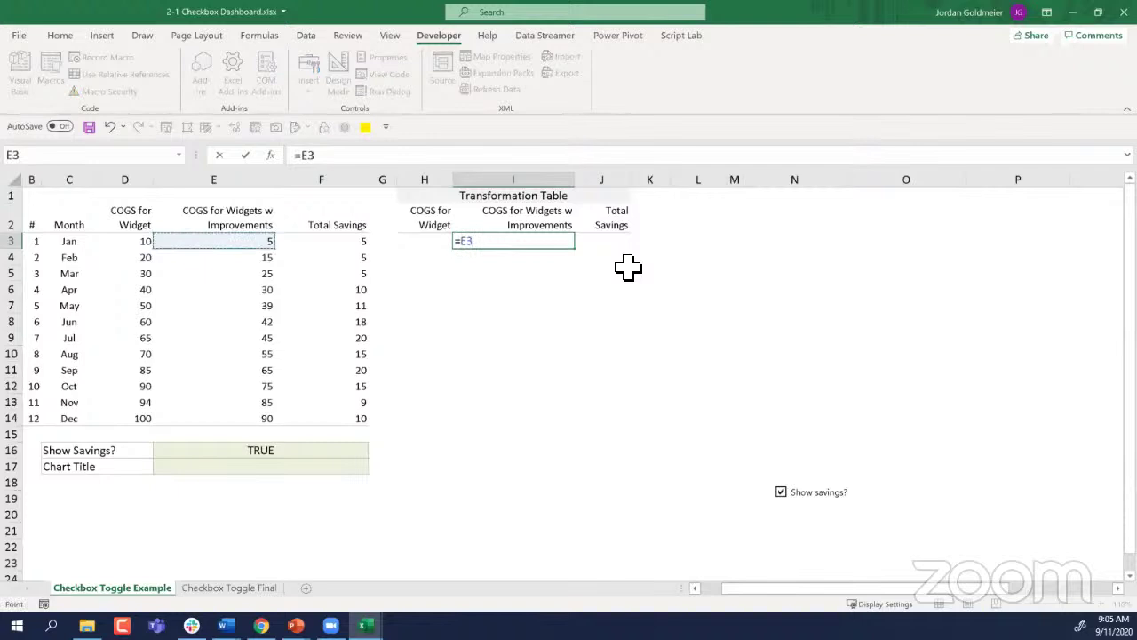
text(*)
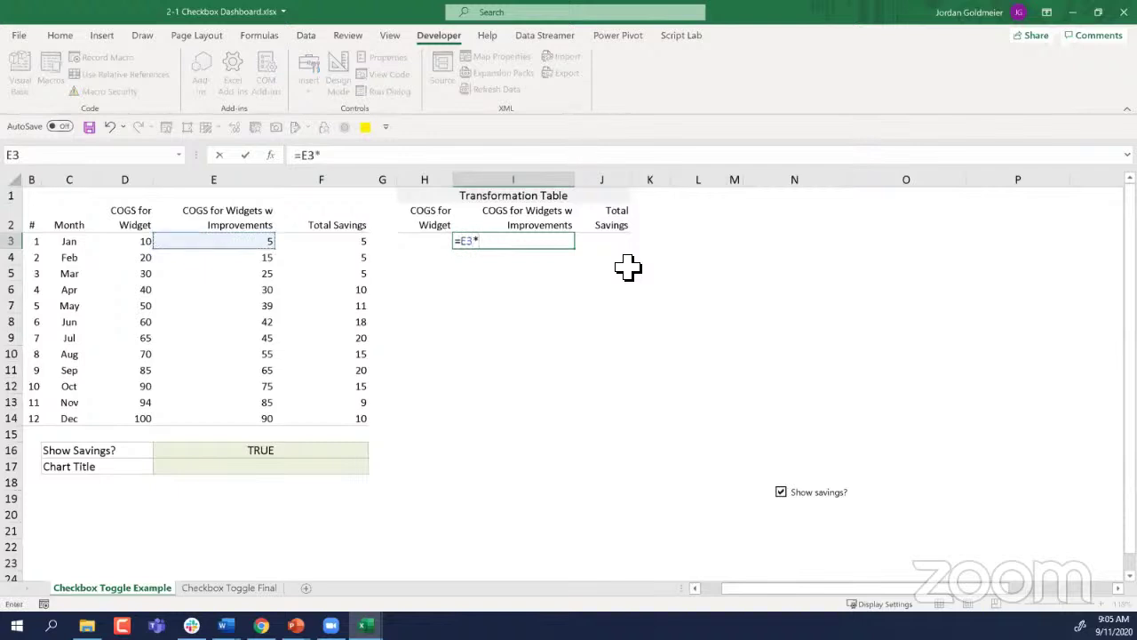
click(264, 450)
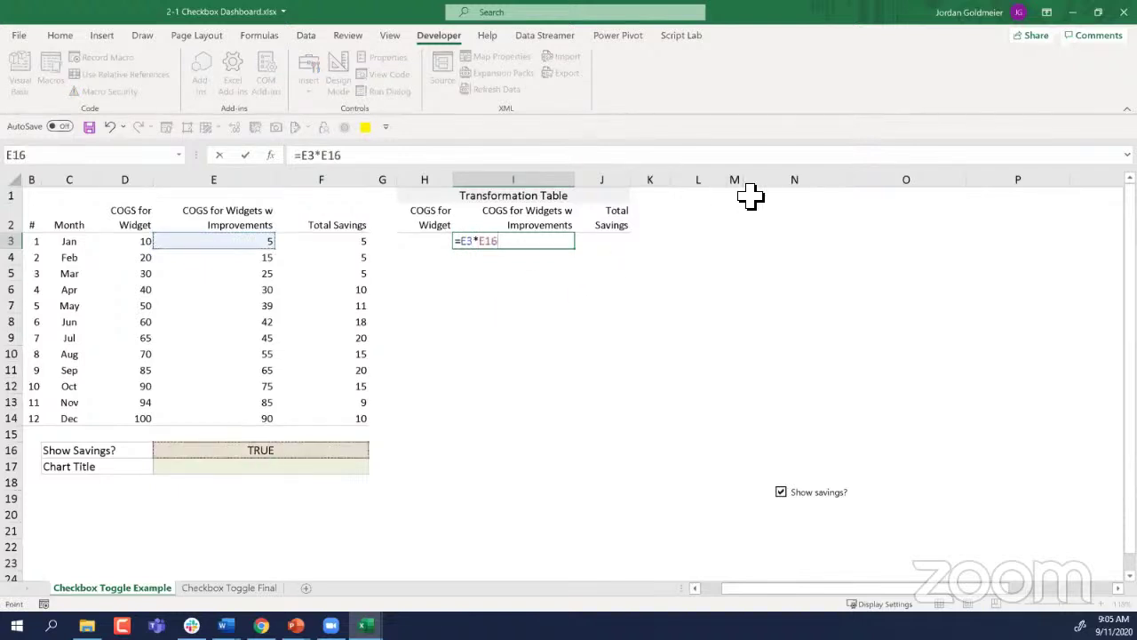
key(F4)
key(ctrl+Return)
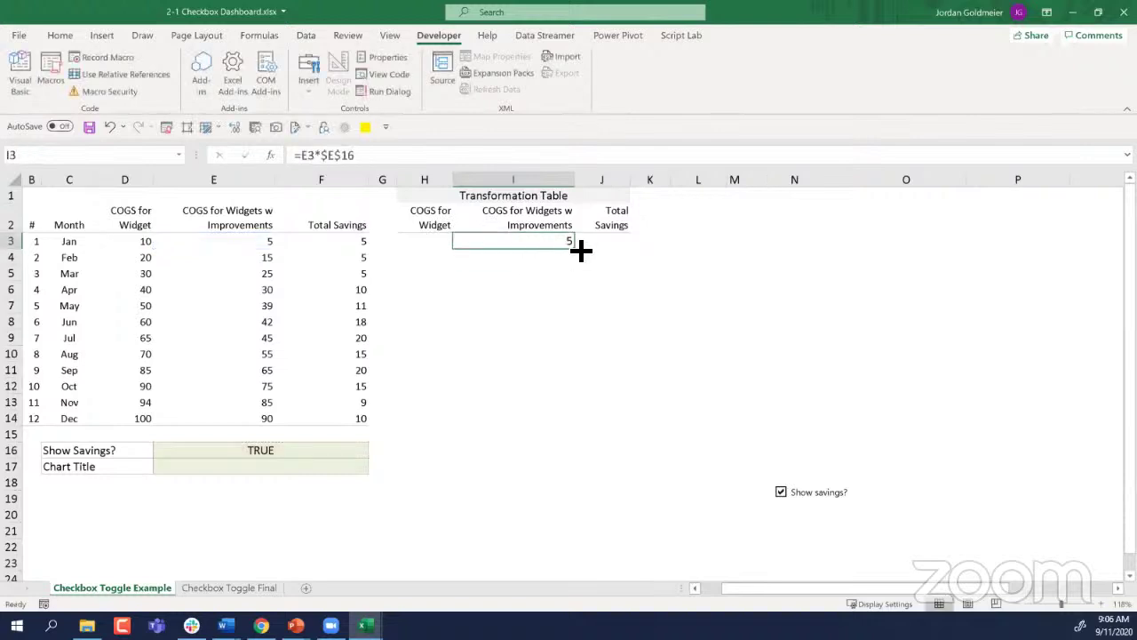
Step: Fill the I3 formula through I3:J14 and test it with the Show savings? check box, leaving the box unticked
click(809, 503)
click(809, 503)
drag(580, 255, 631, 433)
click(831, 503)
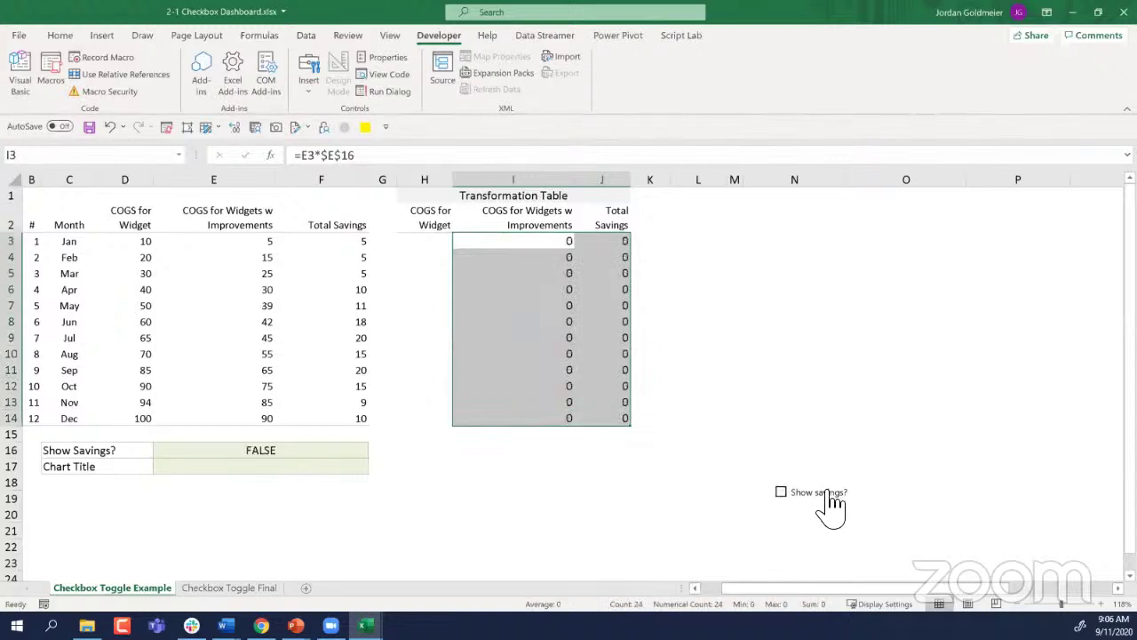
click(831, 503)
click(830, 503)
Step: Review the empty COGS for Widget column and range I3:J14 against the toggle value in E16 and the source value in D3
click(439, 247)
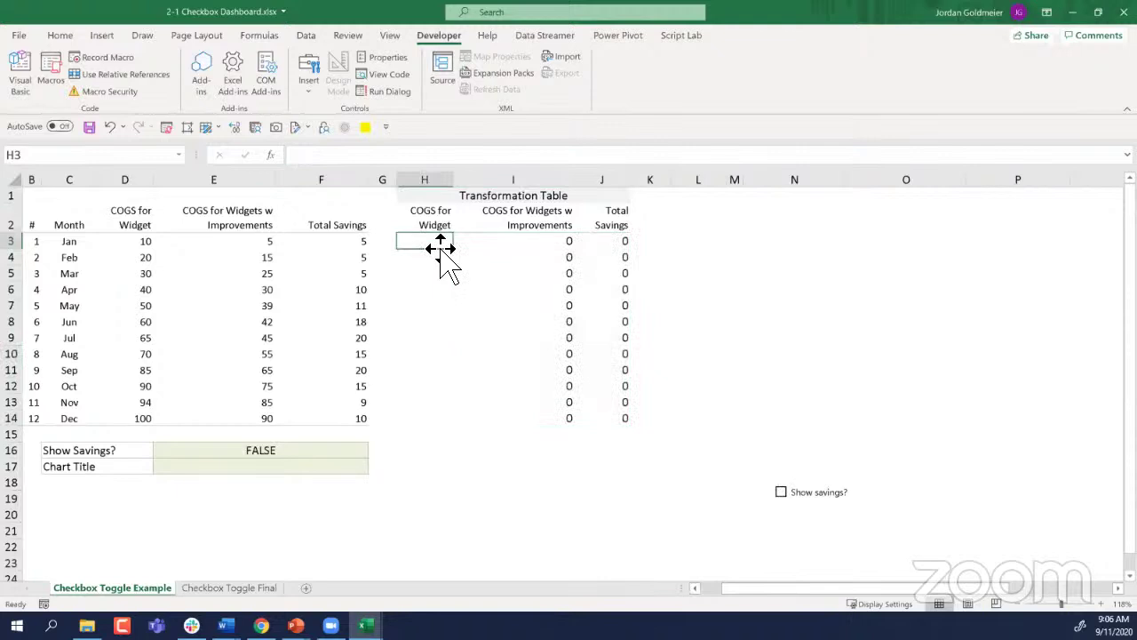
drag(566, 246, 613, 431)
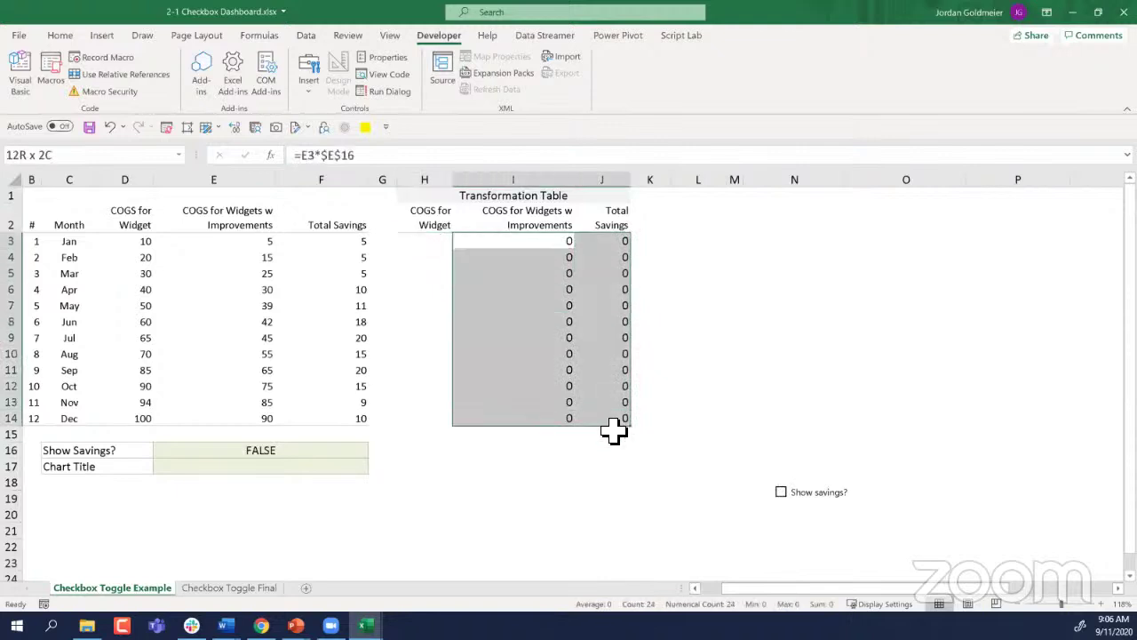
click(439, 240)
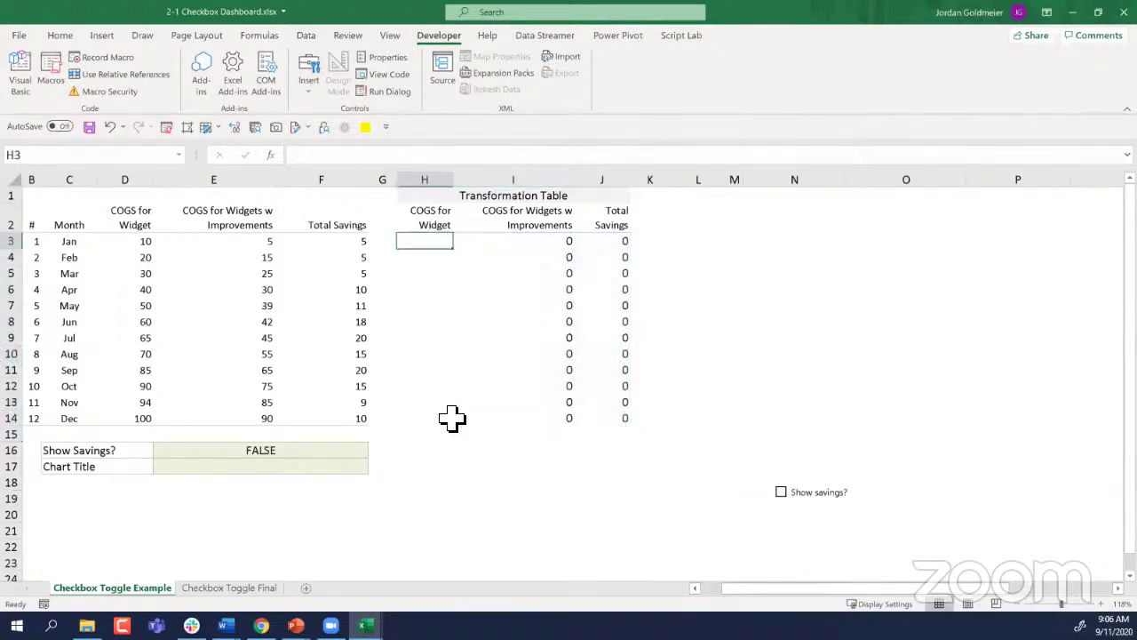
drag(453, 419, 451, 421)
click(317, 457)
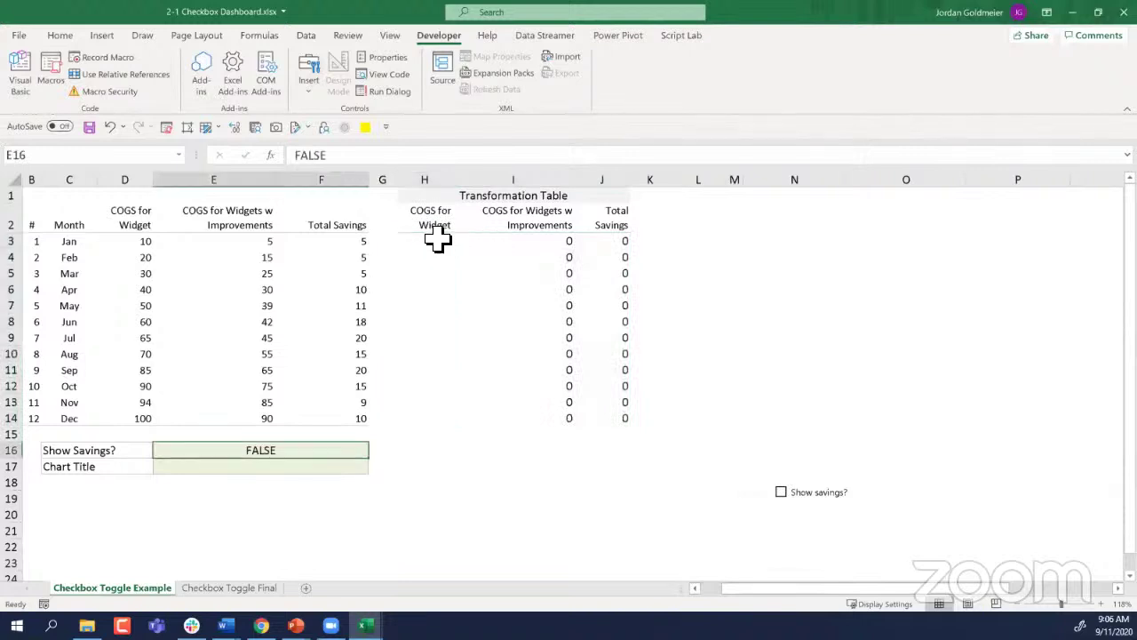
click(438, 240)
click(135, 246)
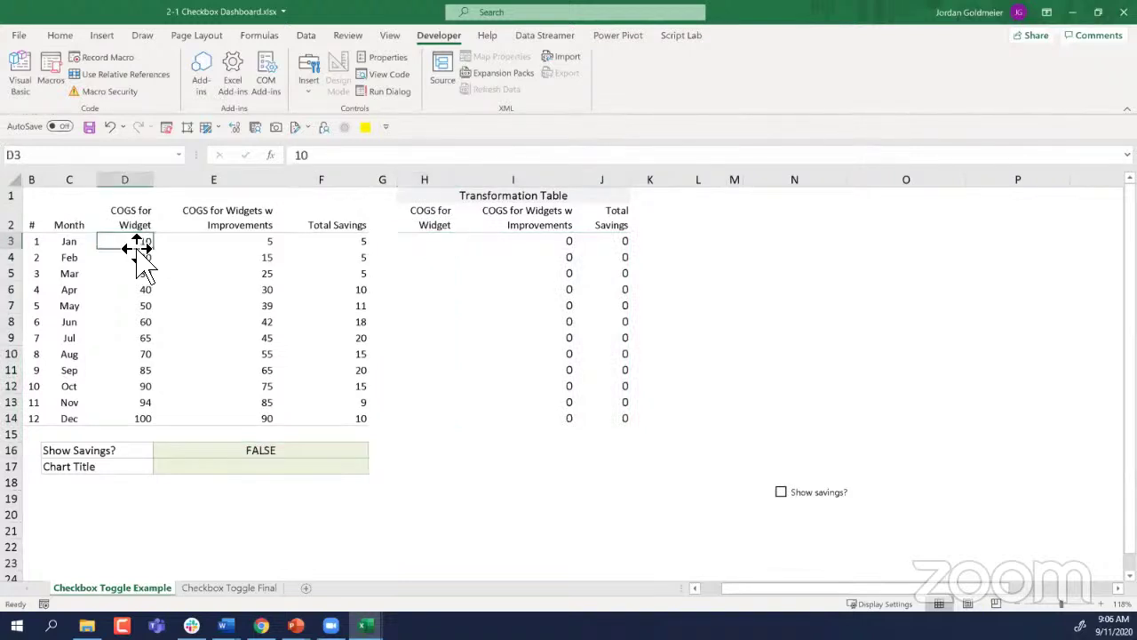
Step: Enter the formula =NOT($E$16)*D3 in H3 and fill it down to H14
click(431, 242)
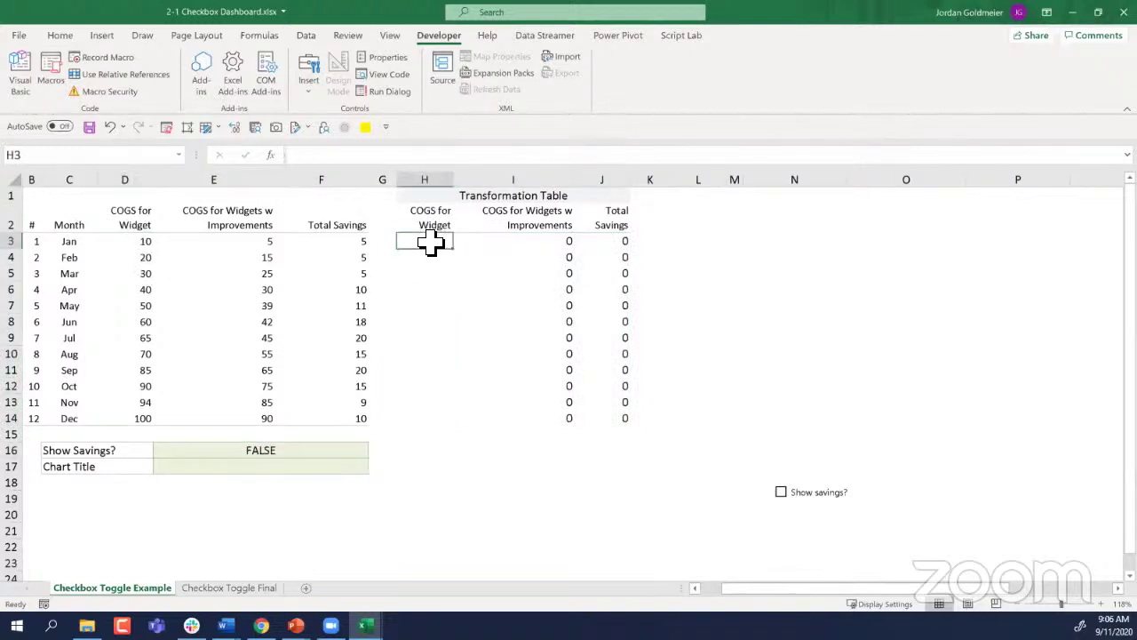
text(=not)
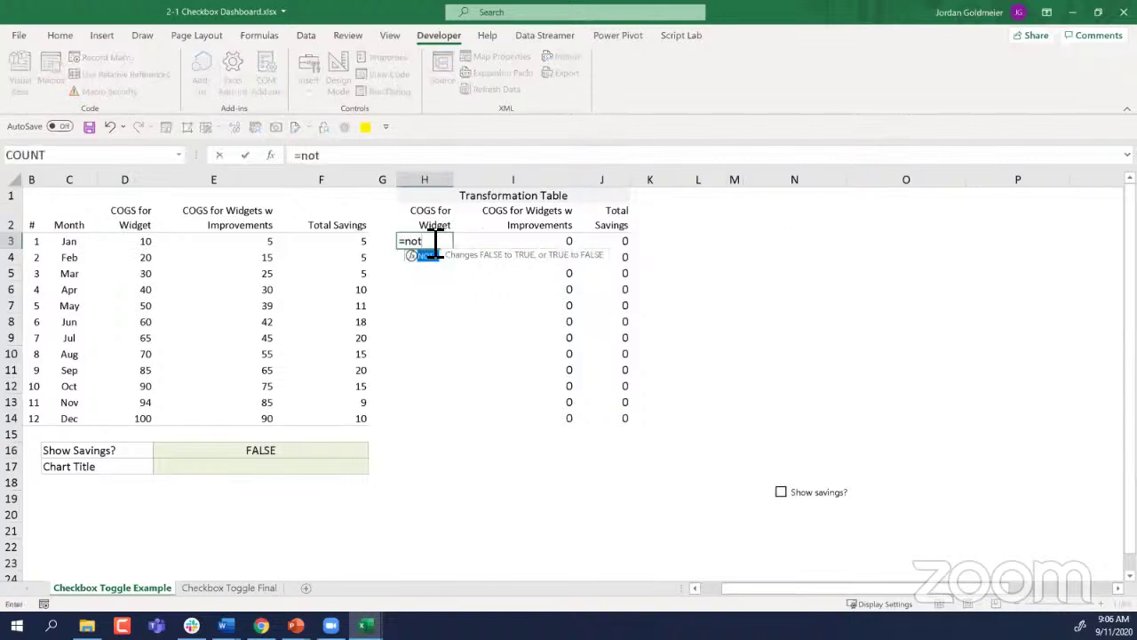
text(()
click(244, 451)
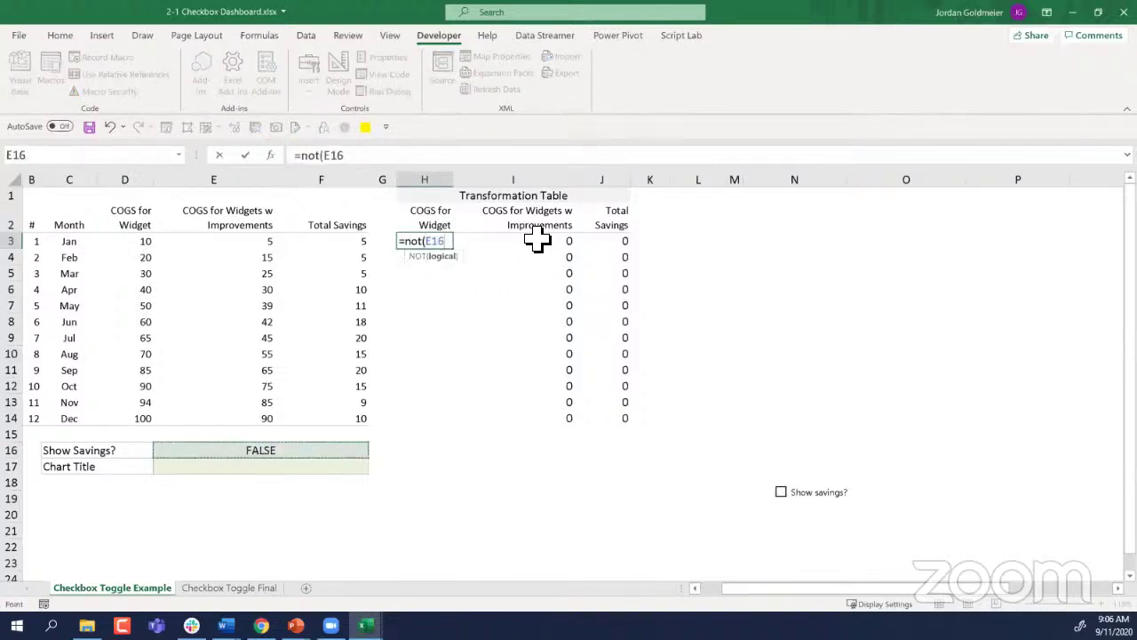
text())
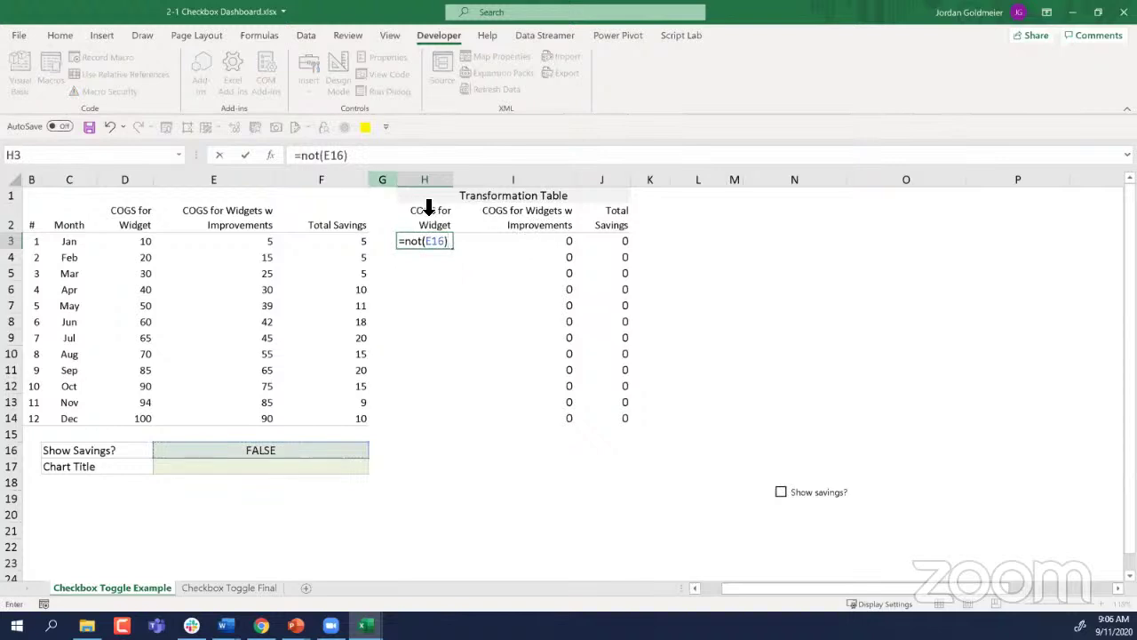
click(337, 156)
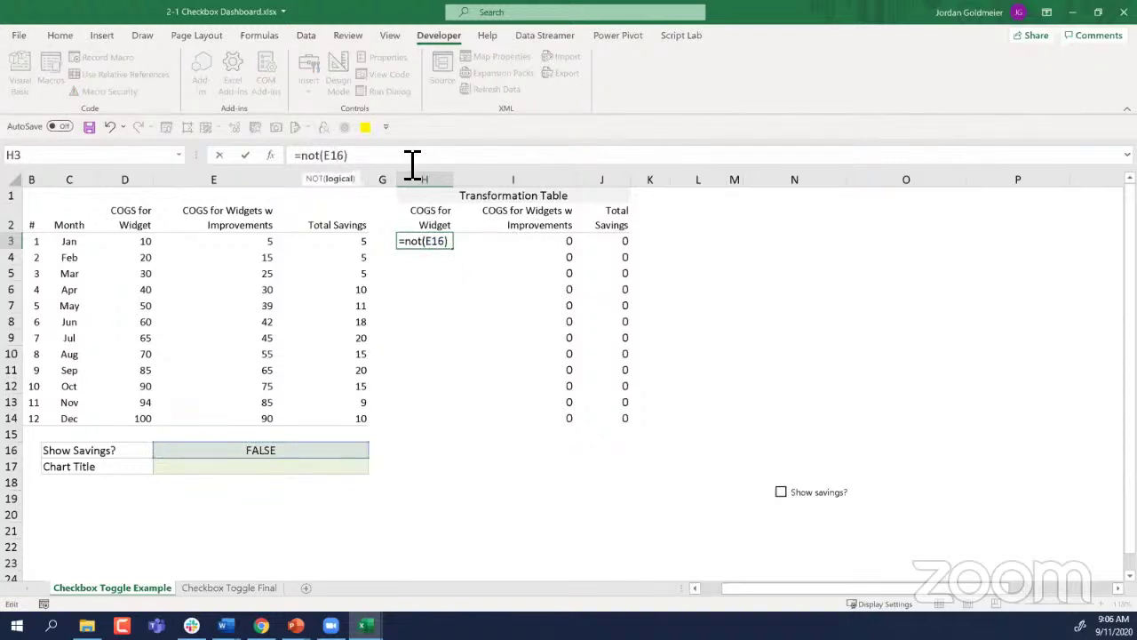
key(F4)
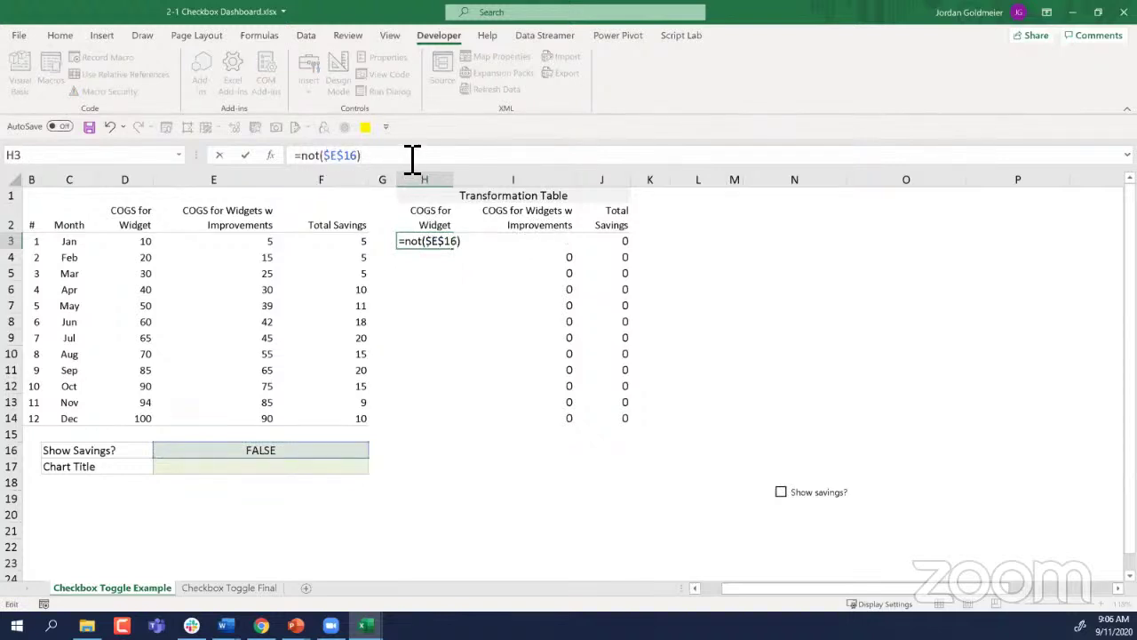
text(*)
click(136, 248)
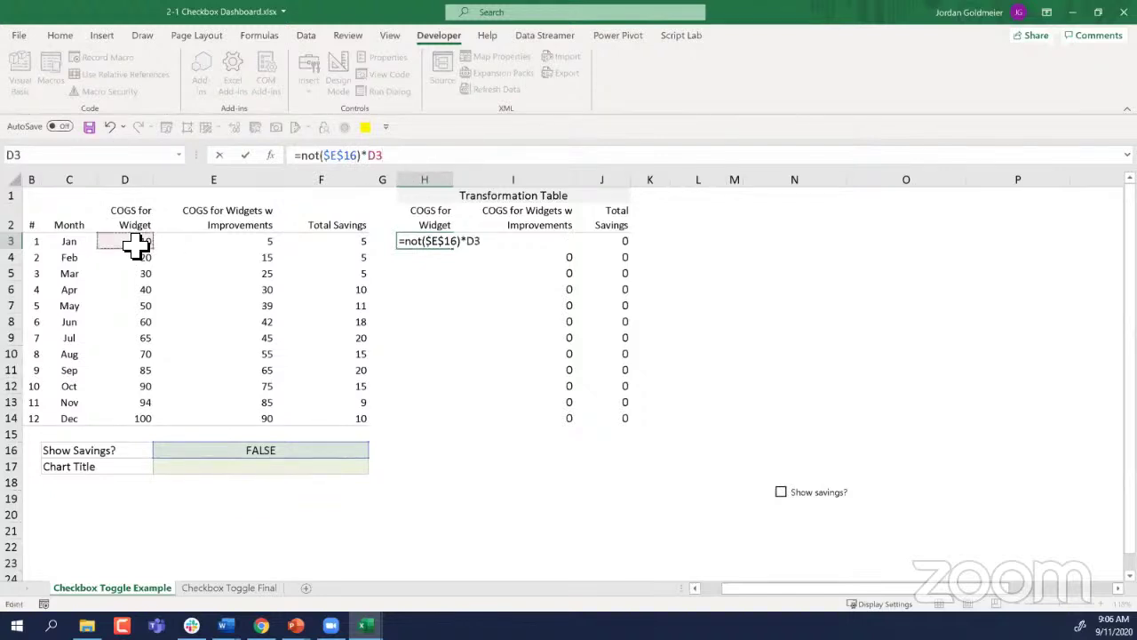
key(Return)
key(Up)
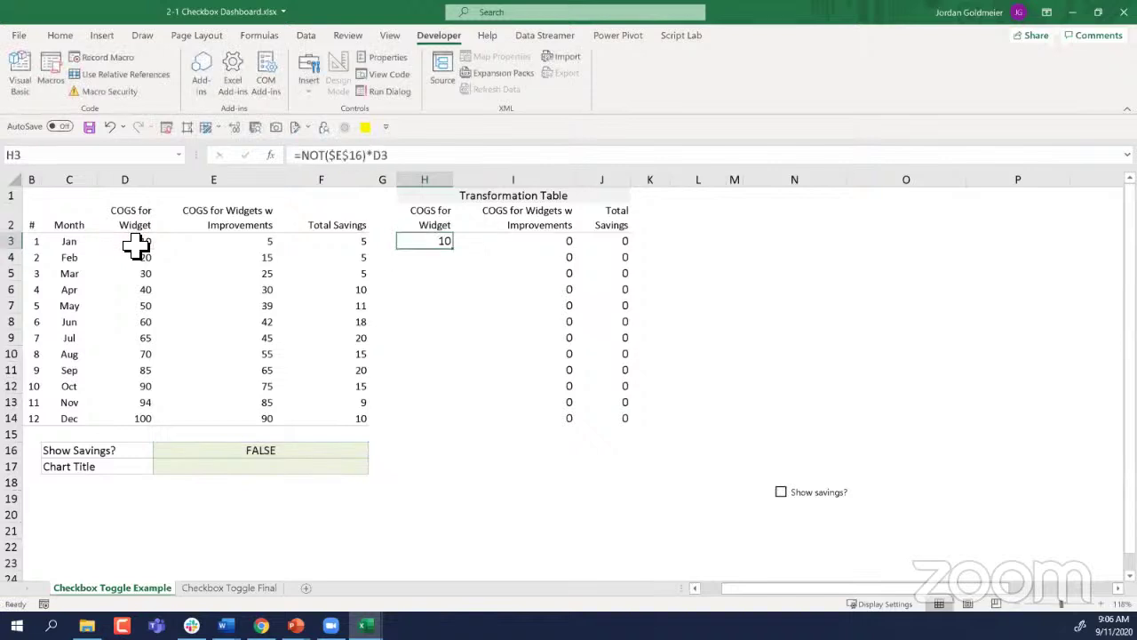
double_click(454, 249)
Step: Toggle Show savings? repeatedly to test how the transformation table columns switch, ending with the box unticked
click(710, 505)
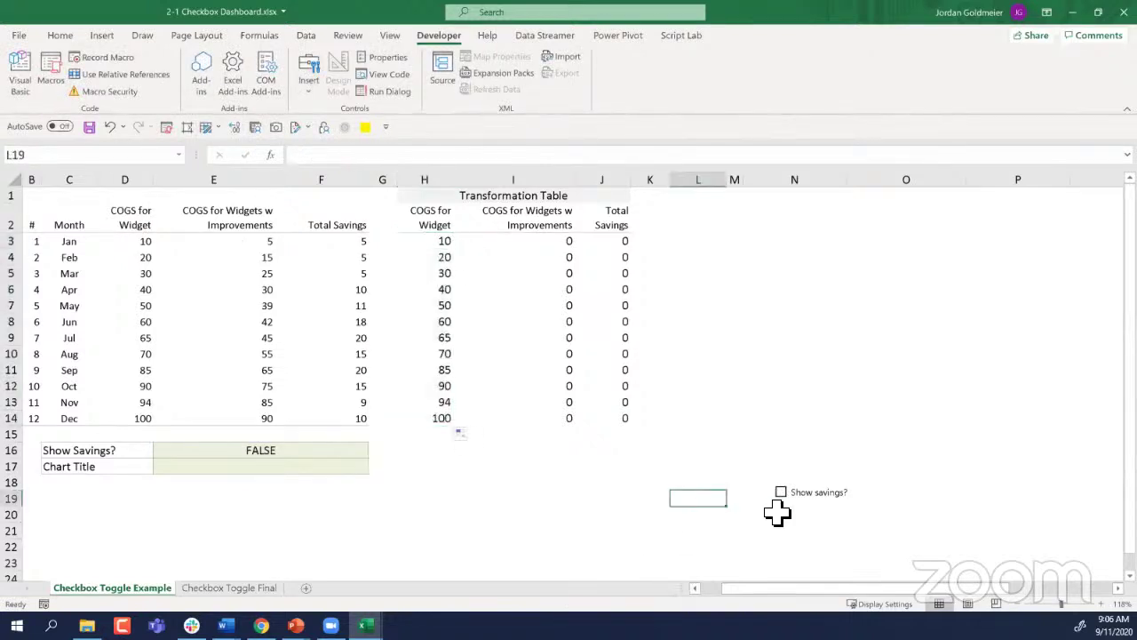
click(790, 502)
click(782, 493)
click(785, 495)
click(786, 494)
Step: Insert an empty 2-D stacked area chart beside the transformation table, starting from the blank cell M7
scroll(662, 533, right, 3)
scroll(662, 533, right, 1)
click(386, 305)
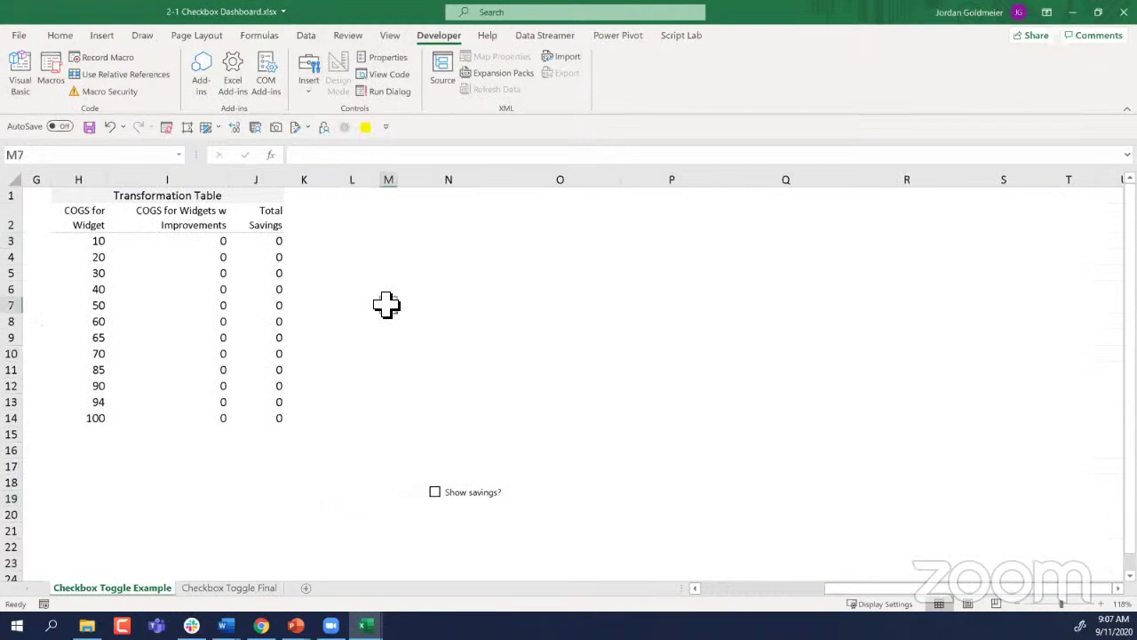
click(102, 40)
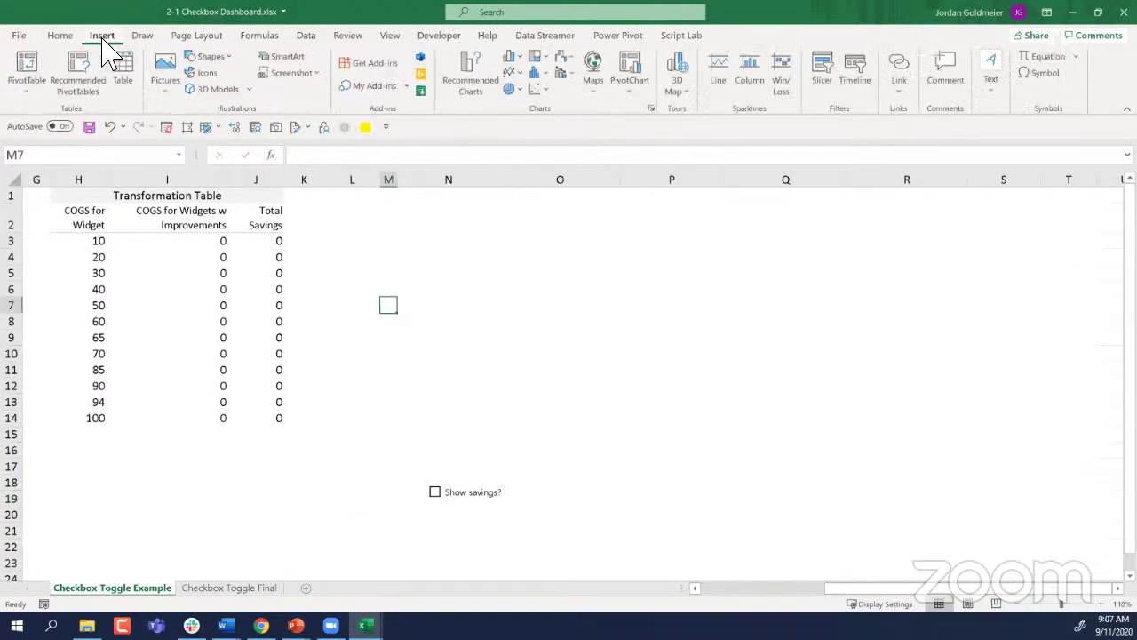
click(520, 76)
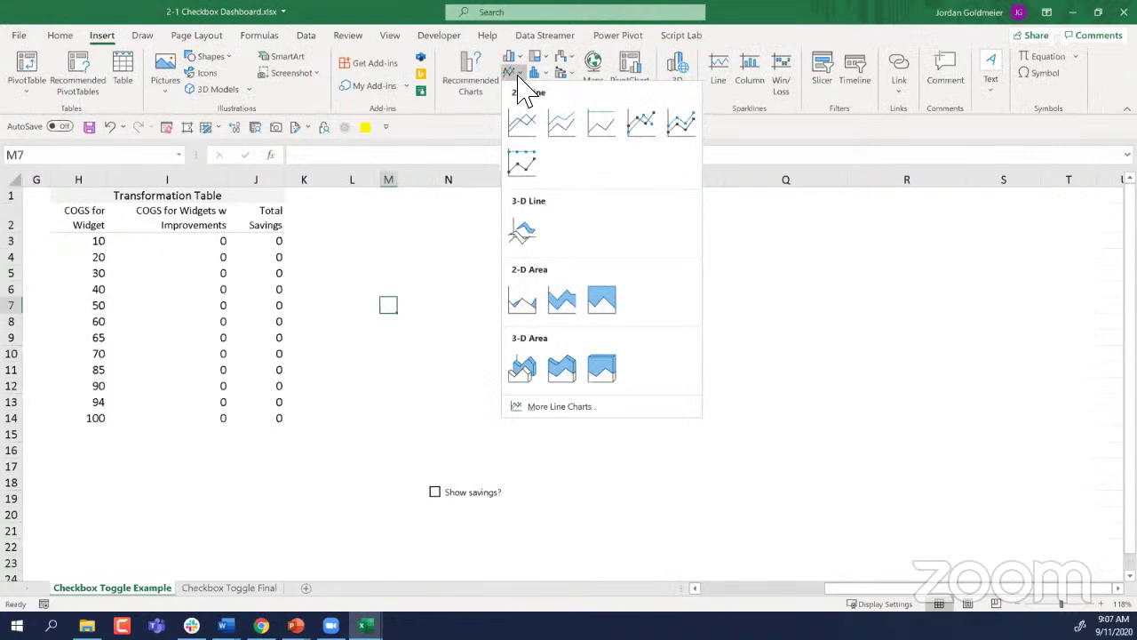
click(573, 311)
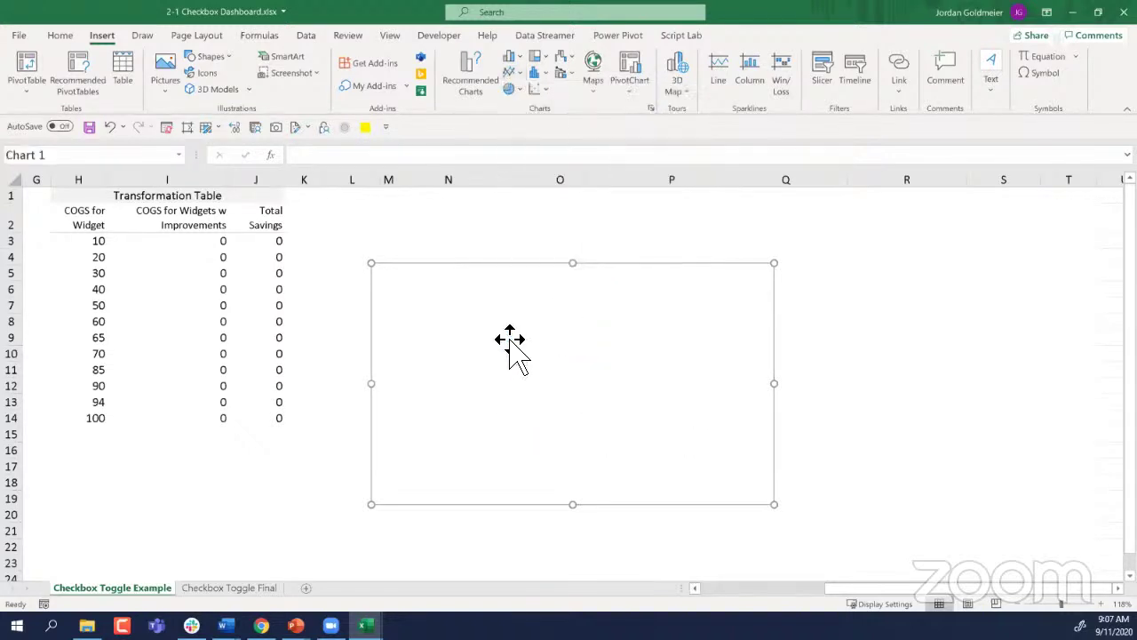
Step: Move the empty chart up so it sits above the Show savings? checkbox
drag(508, 343, 554, 261)
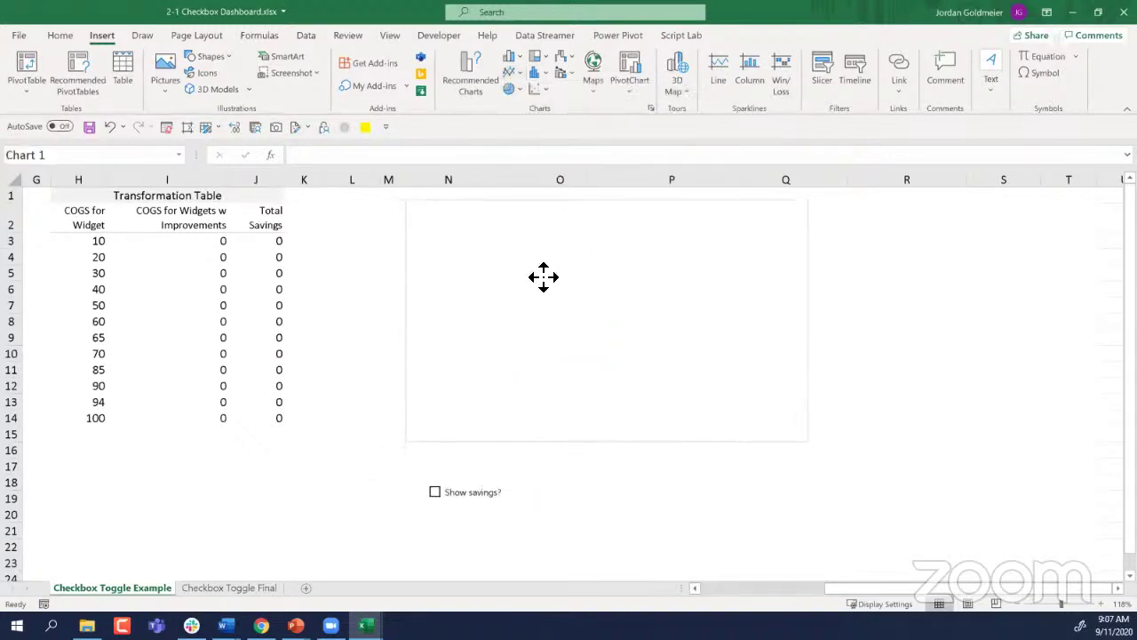
click(542, 275)
click(346, 287)
scroll(164, 334, left, 3)
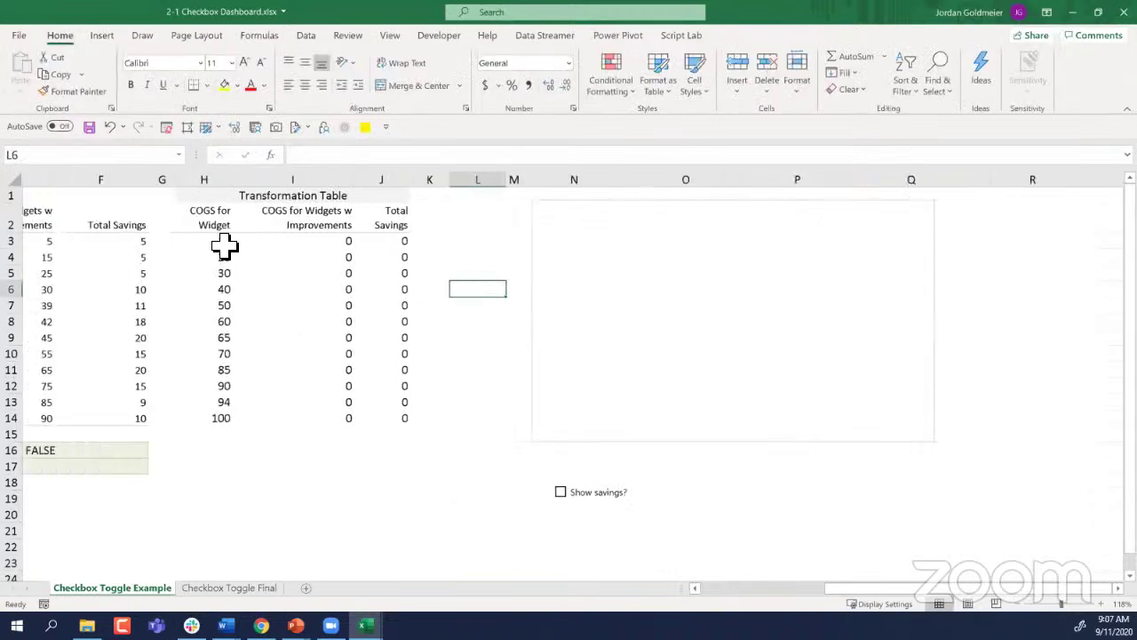
Step: Copy the transformation table range H2:J14, headers included, and paste it into the empty chart as its data series
scroll(213, 240, right, 1)
drag(182, 218, 352, 410)
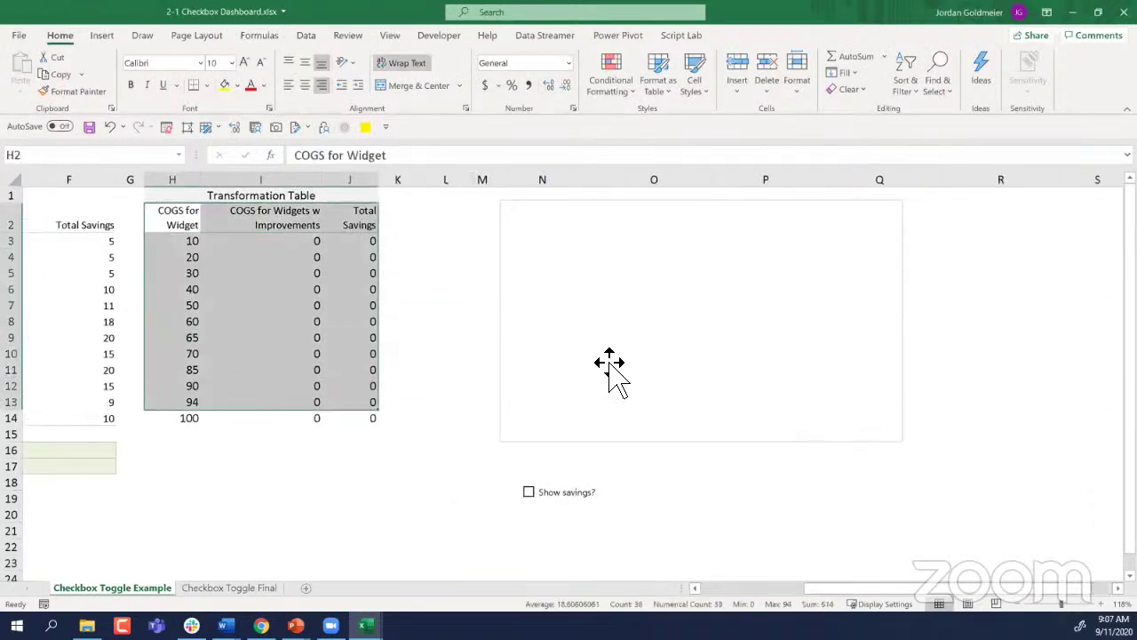
click(610, 364)
click(188, 216)
drag(295, 436, 370, 424)
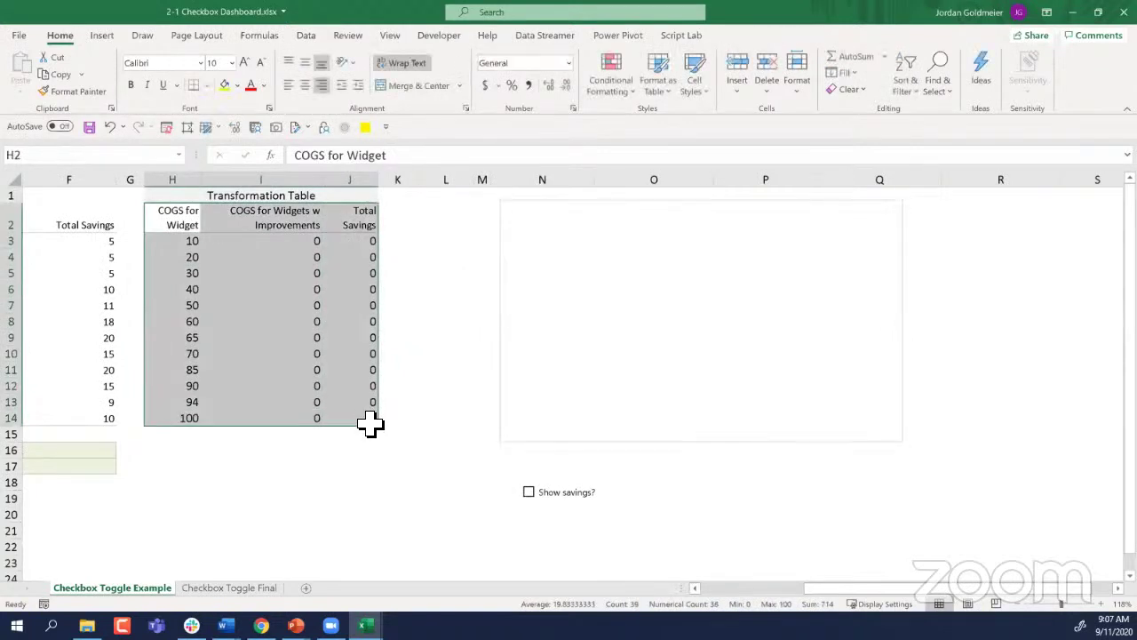
key(ctrl+c)
click(791, 373)
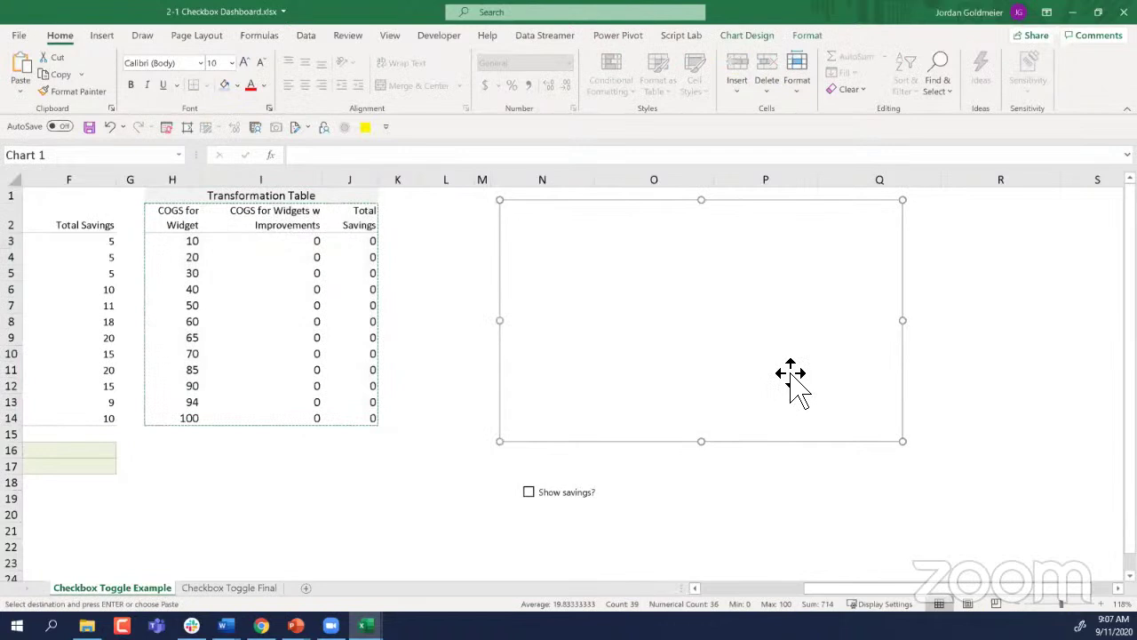
key(ctrl+v)
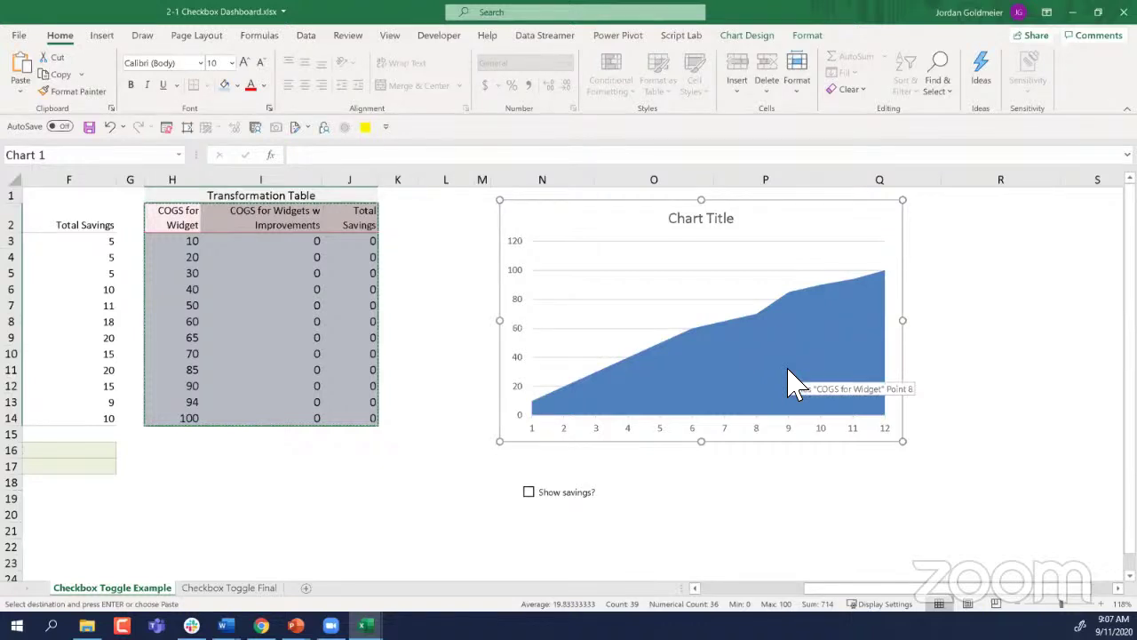
Step: Test the Show savings? checkbox by toggling it on, off and on again, leaving it checked
click(440, 484)
drag(188, 242, 188, 415)
click(486, 513)
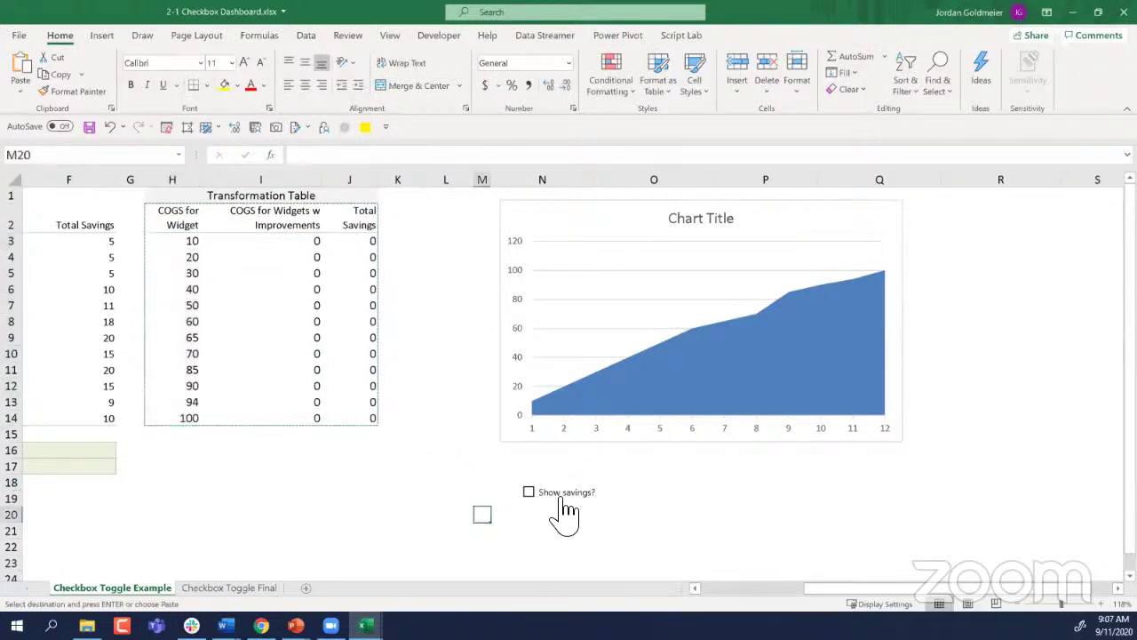
click(567, 512)
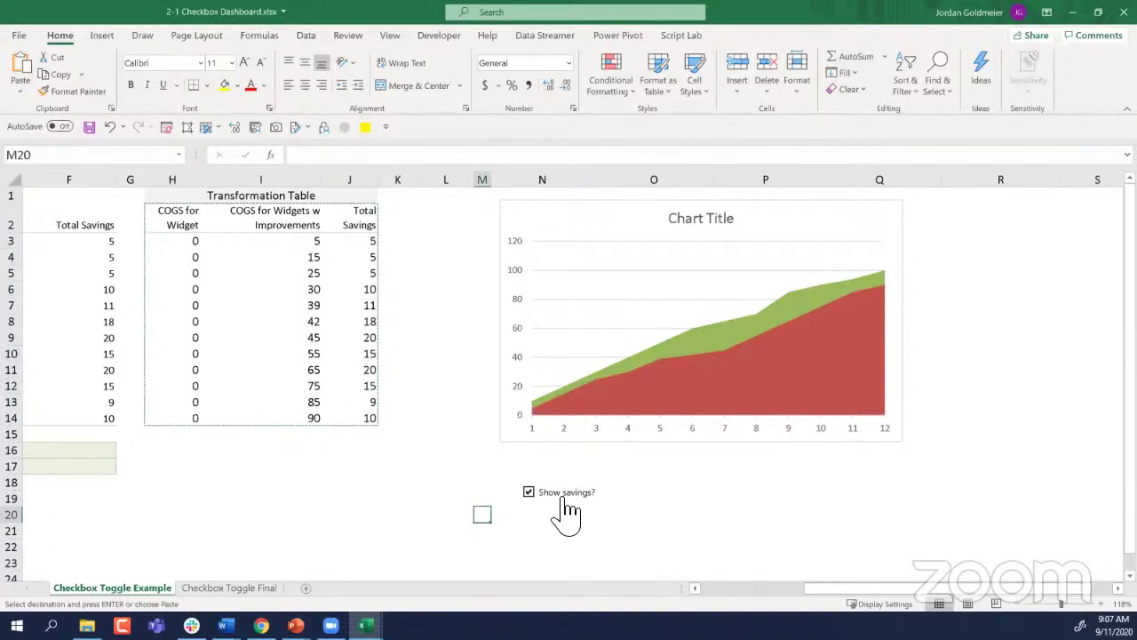
click(564, 499)
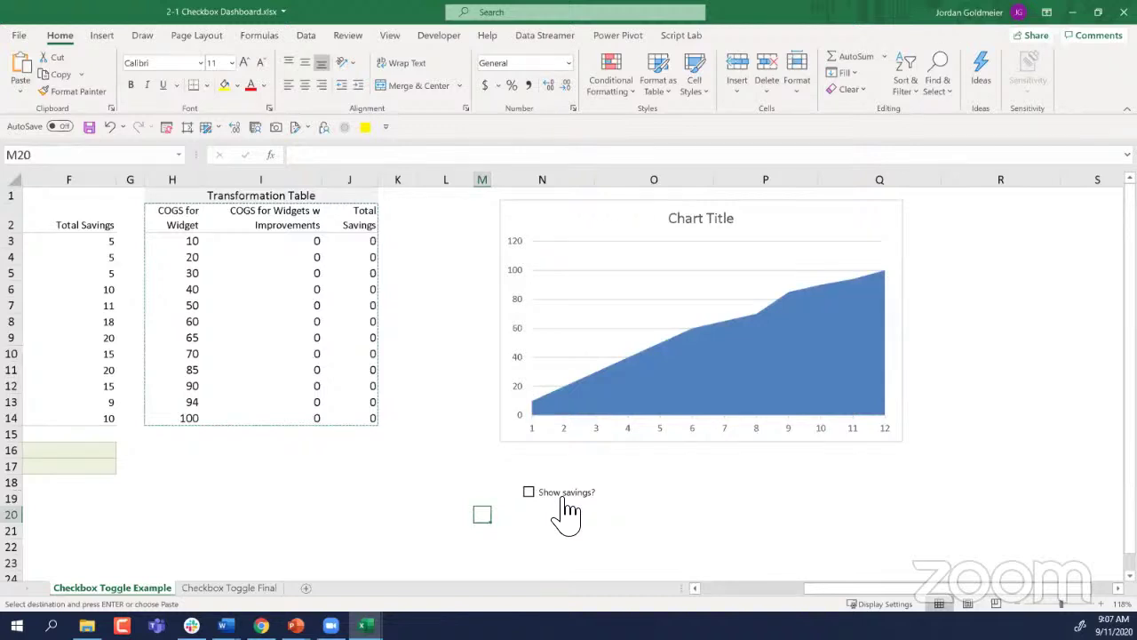
click(564, 499)
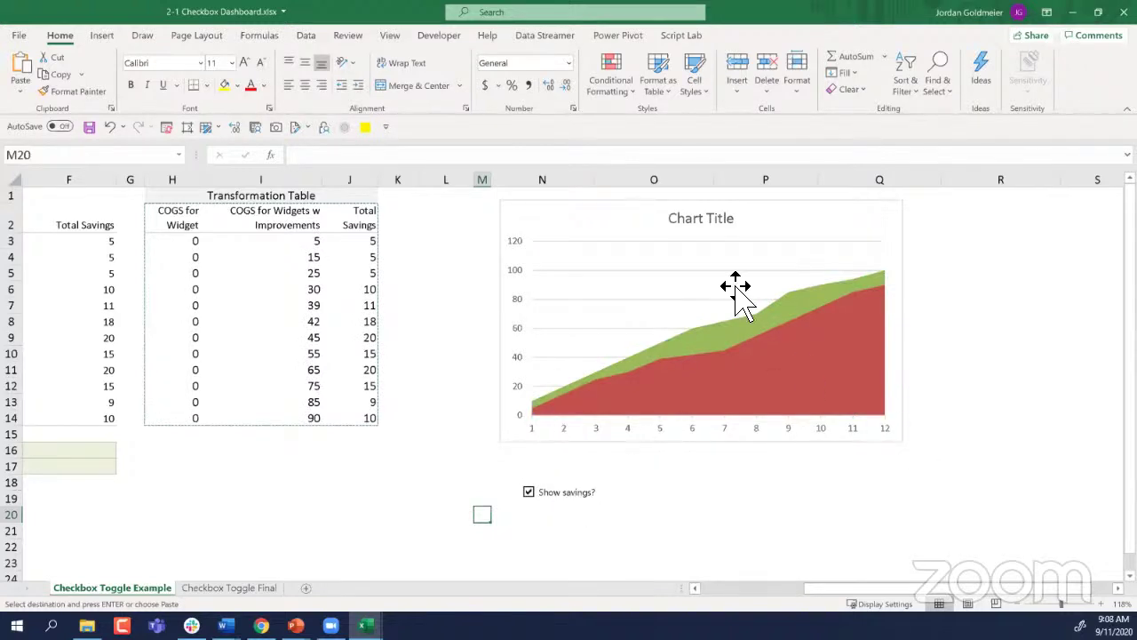
Step: Set the chart's horizontal axis labels to the month names in C3:C14 through the data source settings
right_click(668, 289)
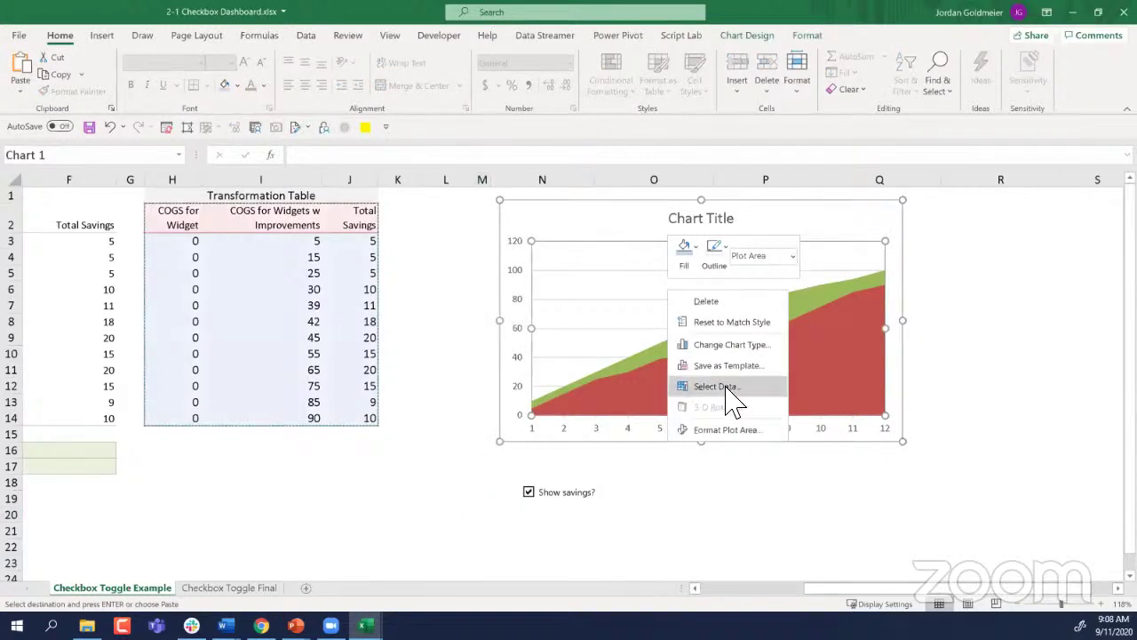
click(720, 387)
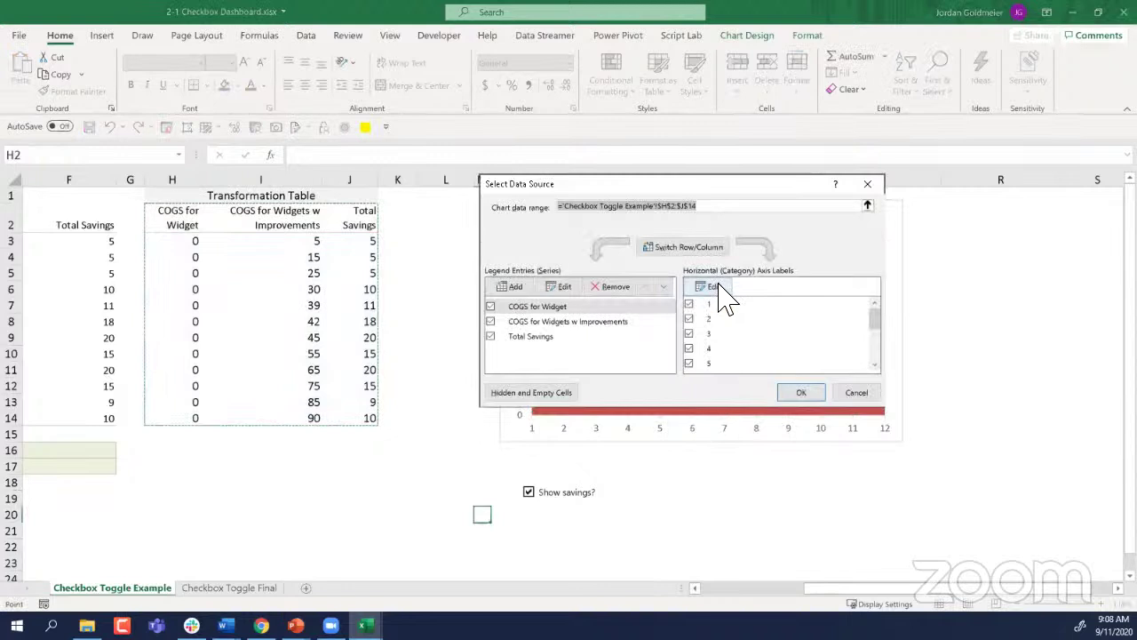
click(714, 286)
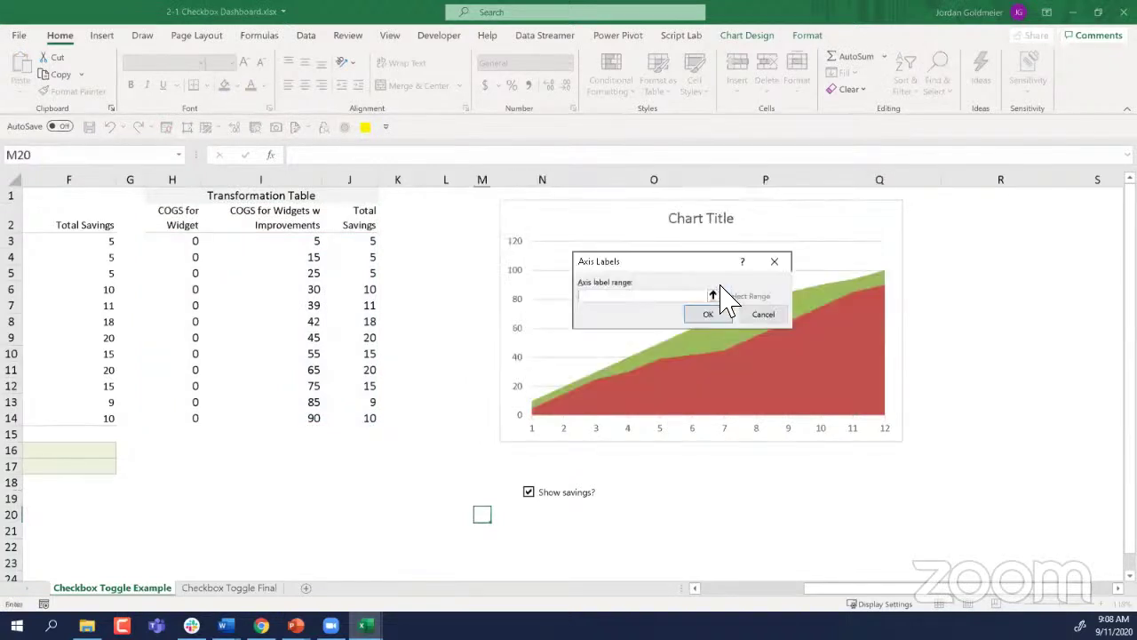
click(760, 314)
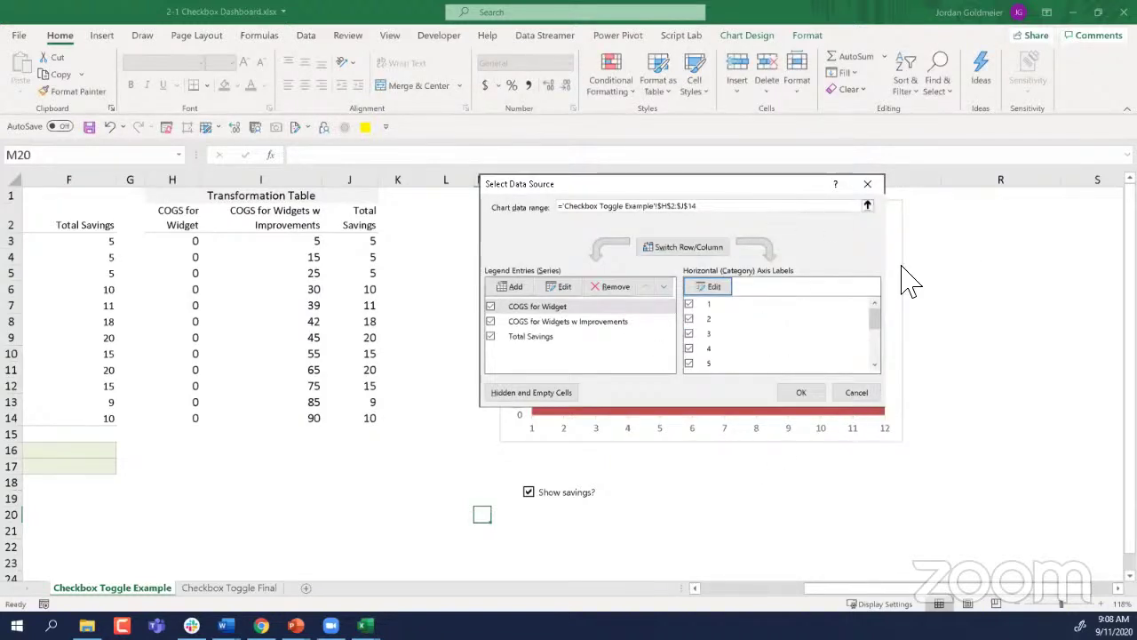
click(711, 288)
scroll(327, 404, left, 5)
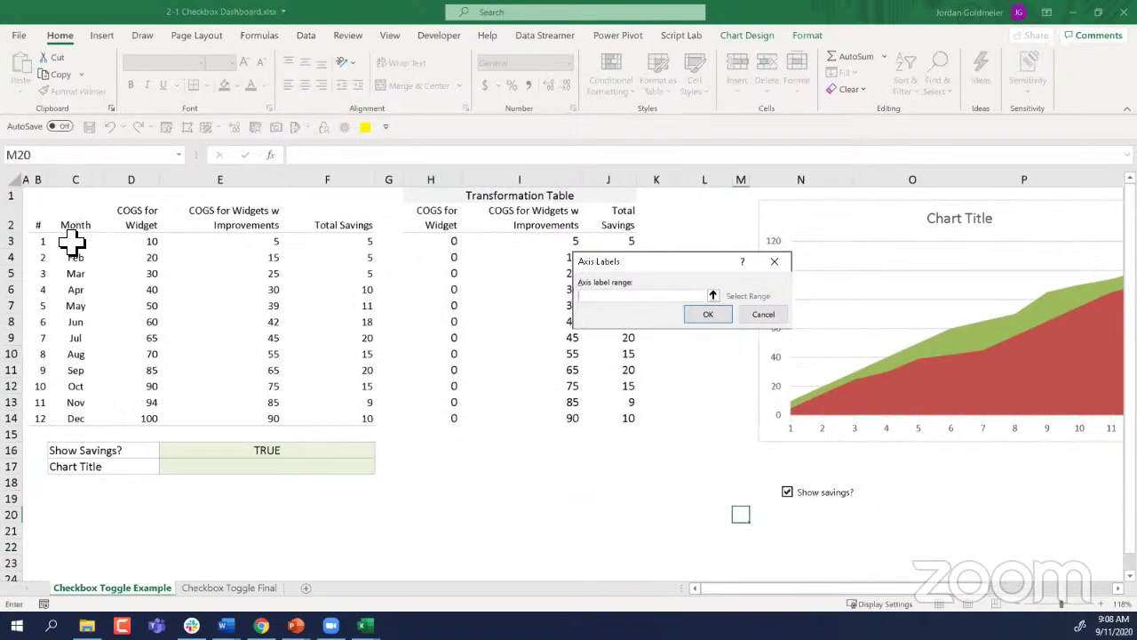
drag(75, 241, 75, 418)
click(708, 315)
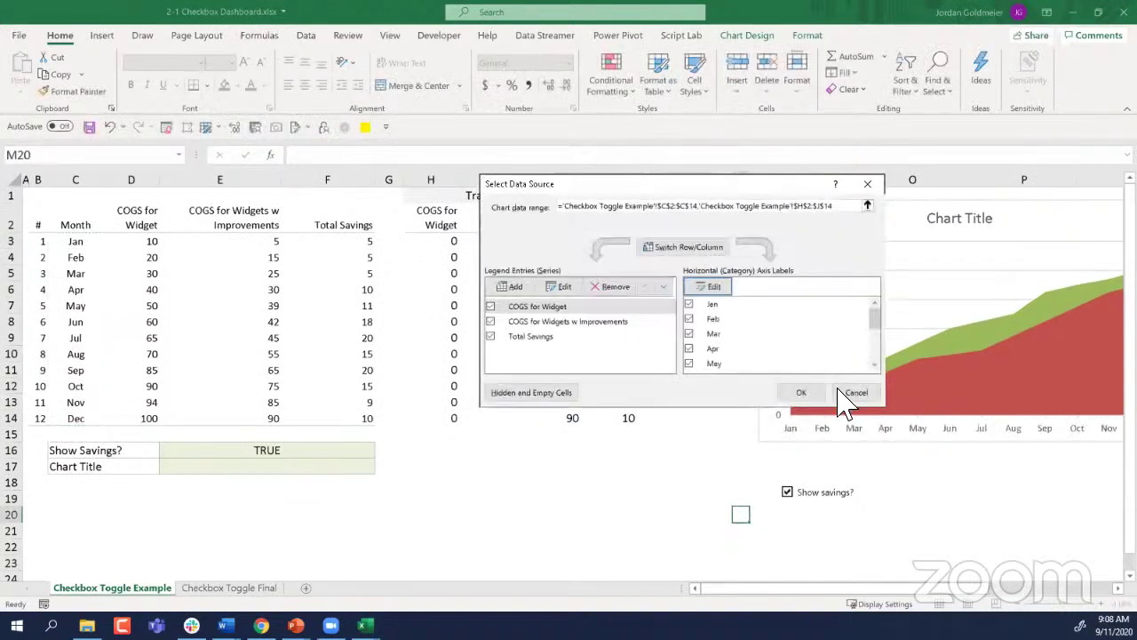
click(800, 394)
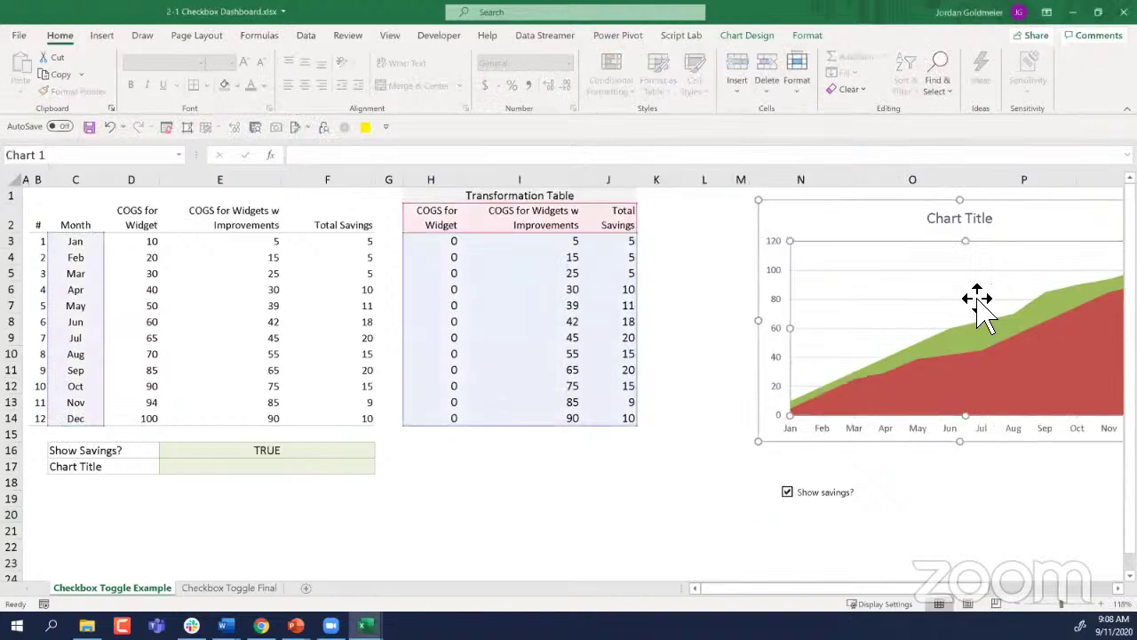
Step: Delete the chart's horizontal gridlines and give the plot area a light gray outline
scroll(978, 299, right, 4)
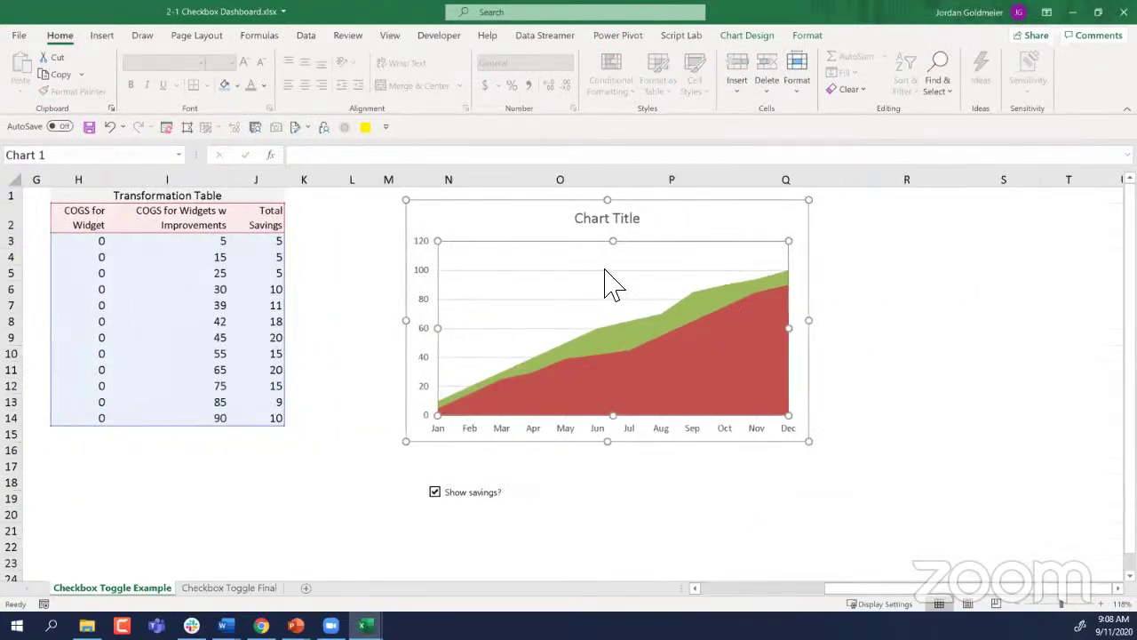
click(605, 270)
click(607, 271)
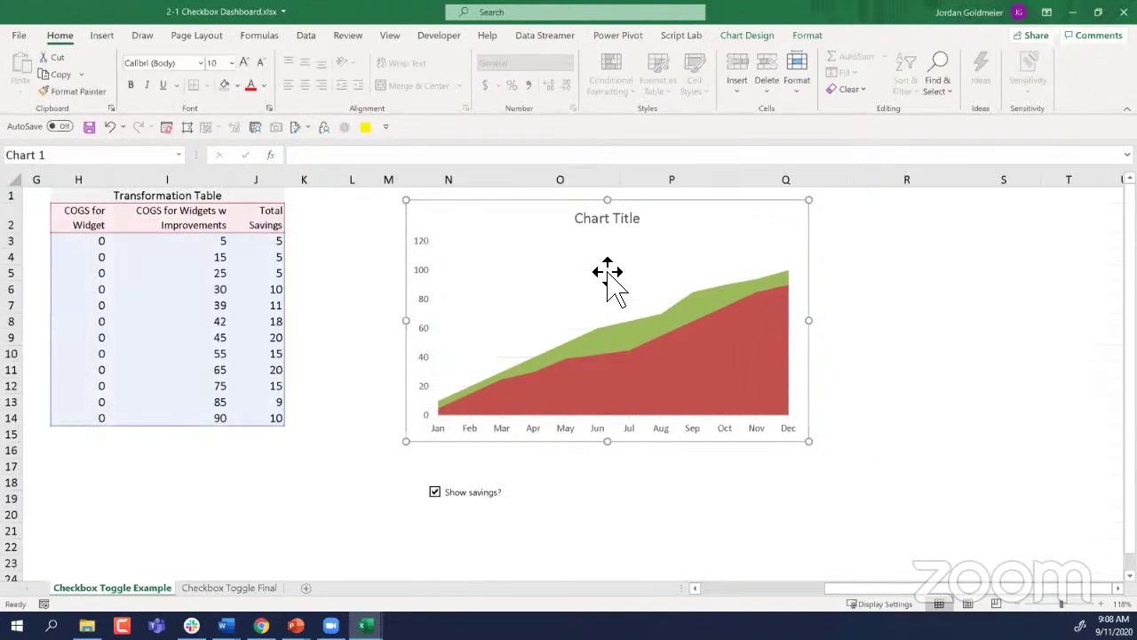
click(808, 36)
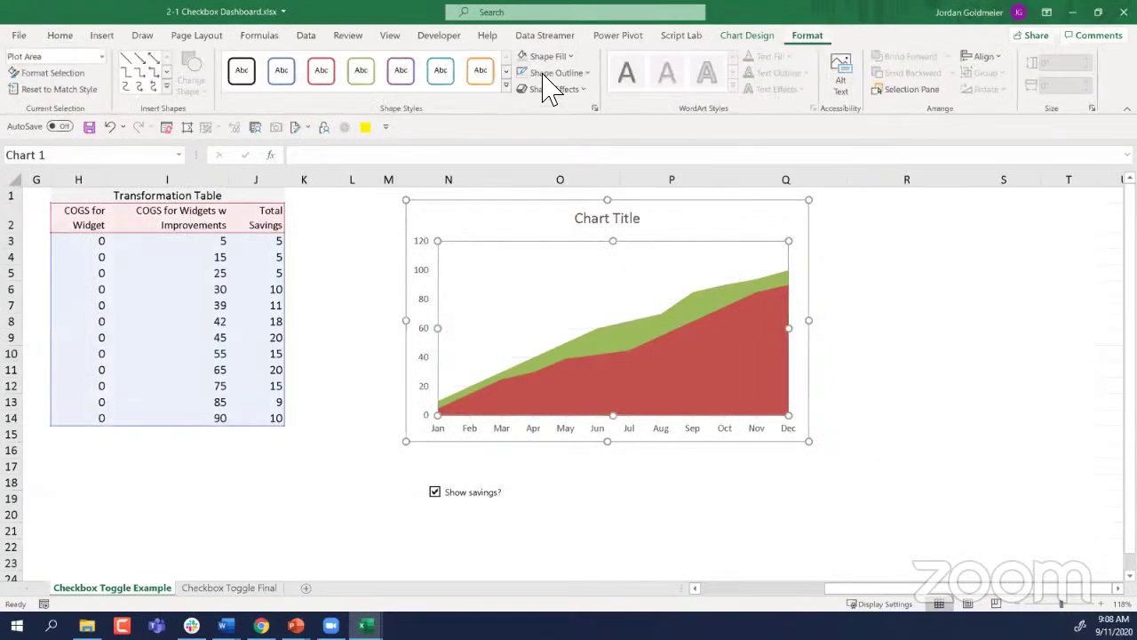
click(586, 73)
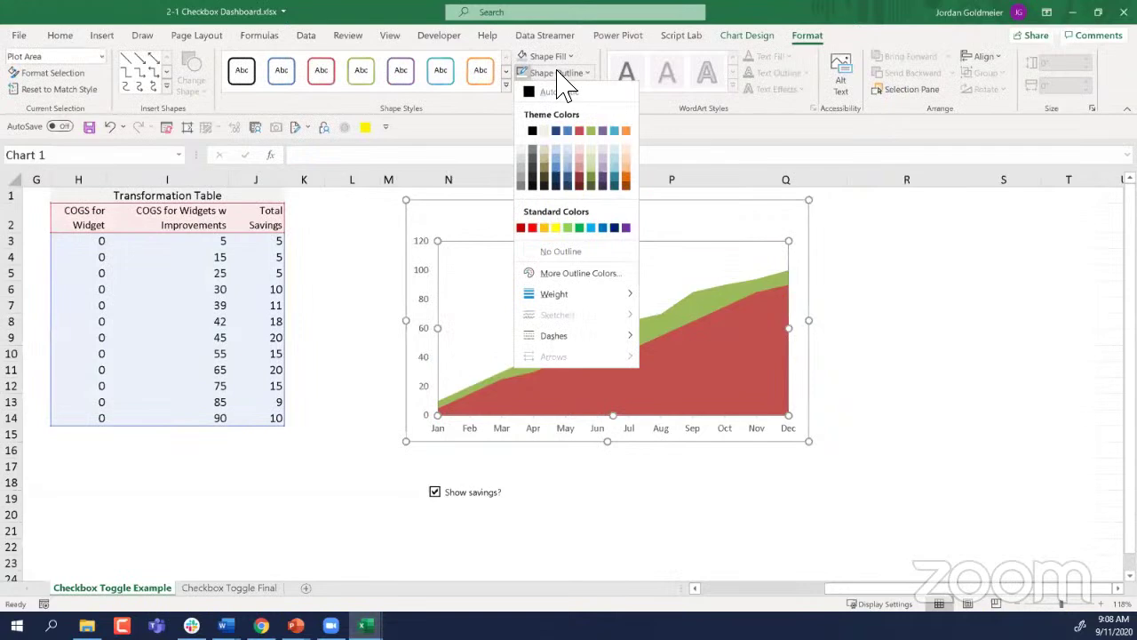
click(517, 162)
click(319, 340)
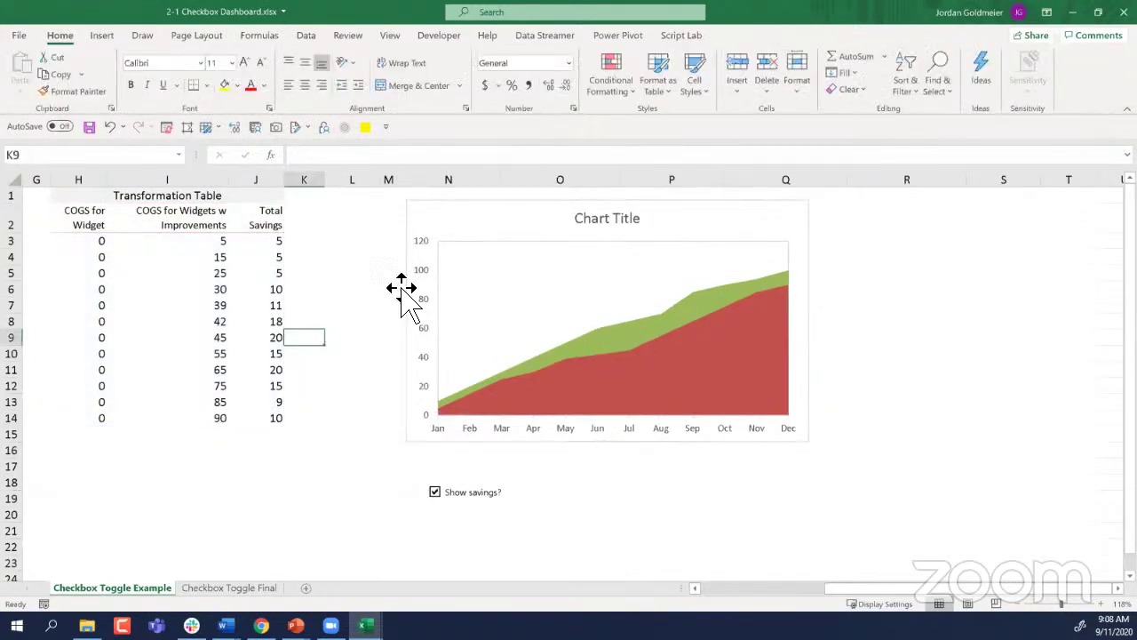
Step: Remove the outline around the whole chart area
click(488, 229)
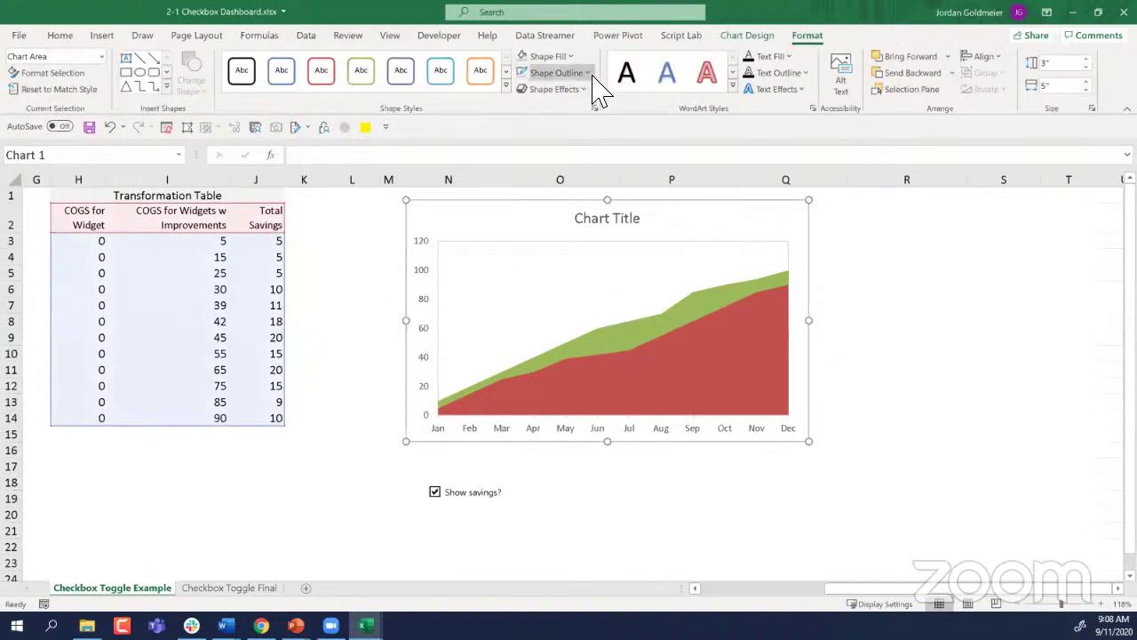
click(579, 73)
click(561, 251)
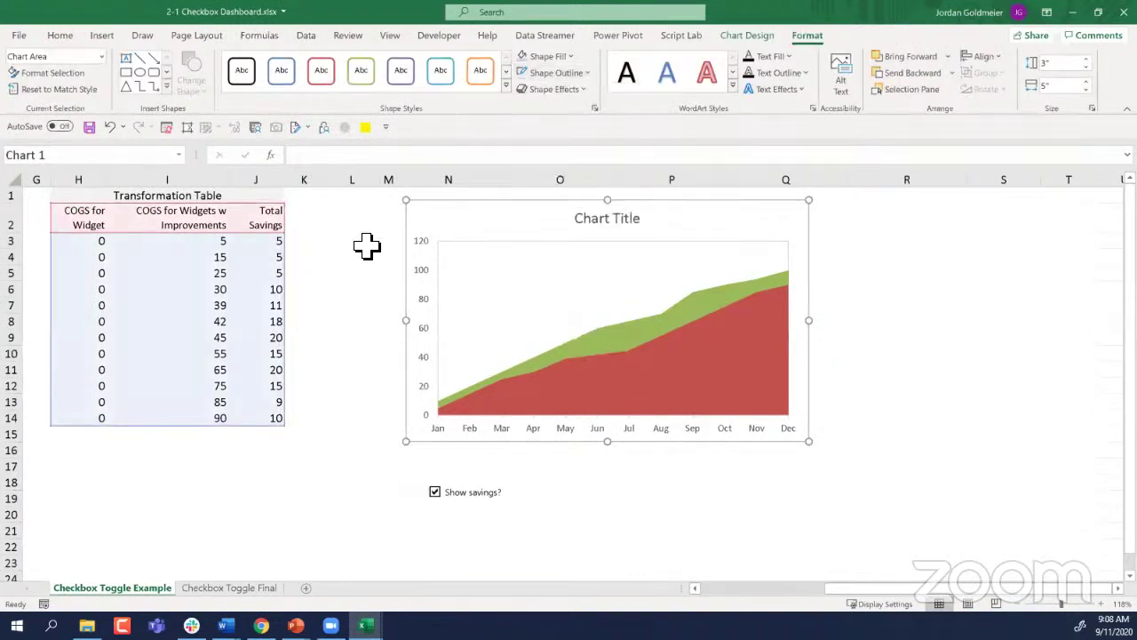
click(367, 247)
Step: Move the chart title so it aligns with the left edge of the plot area, just above it
click(612, 224)
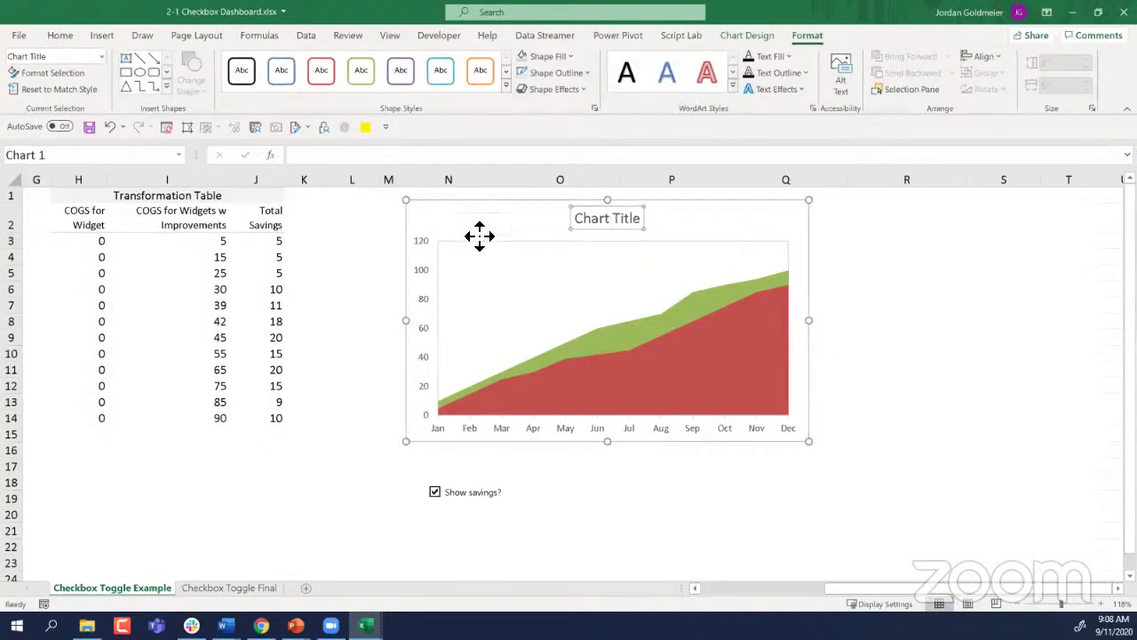
drag(479, 236, 480, 236)
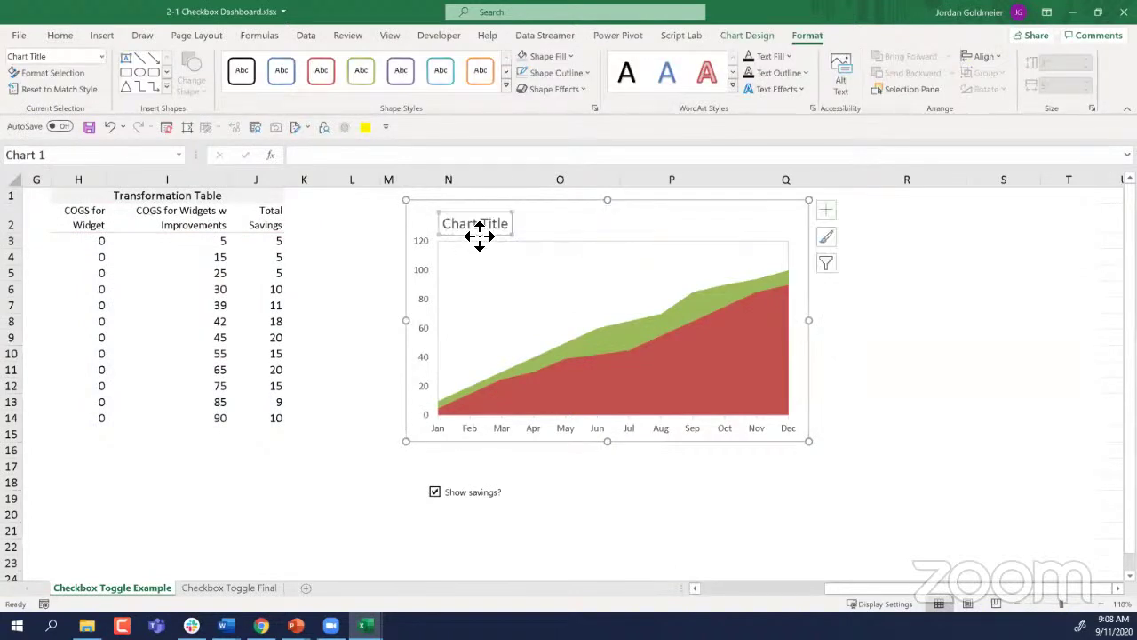
click(612, 497)
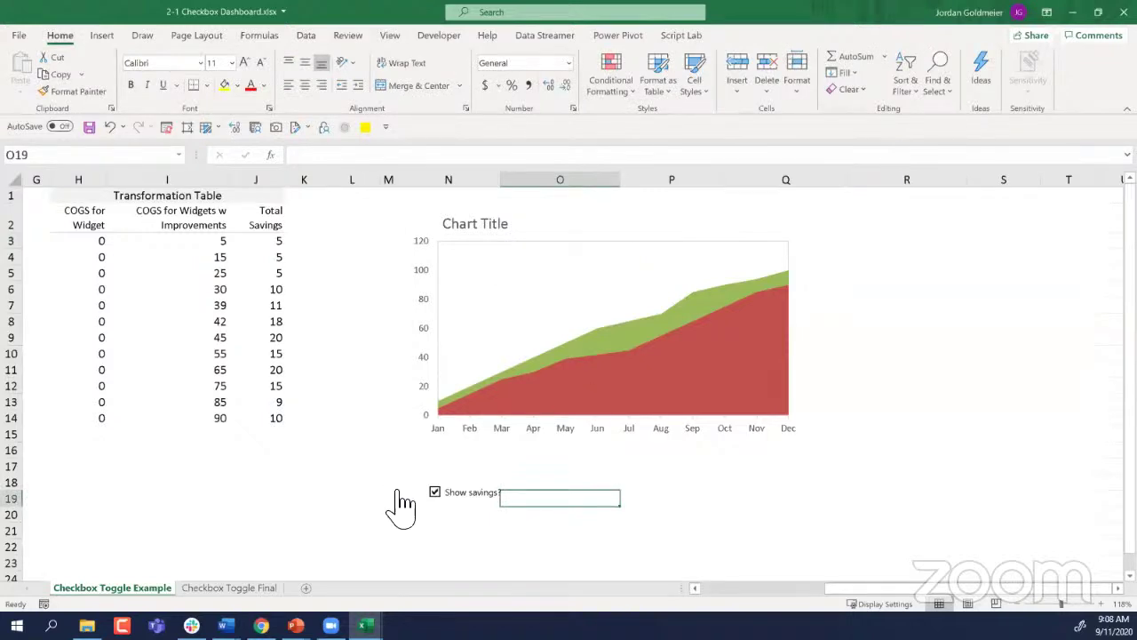
Step: Toggle Show savings? off and on to compare the COGS for Widget and COGS for Widgets w Improvements series colors
click(476, 497)
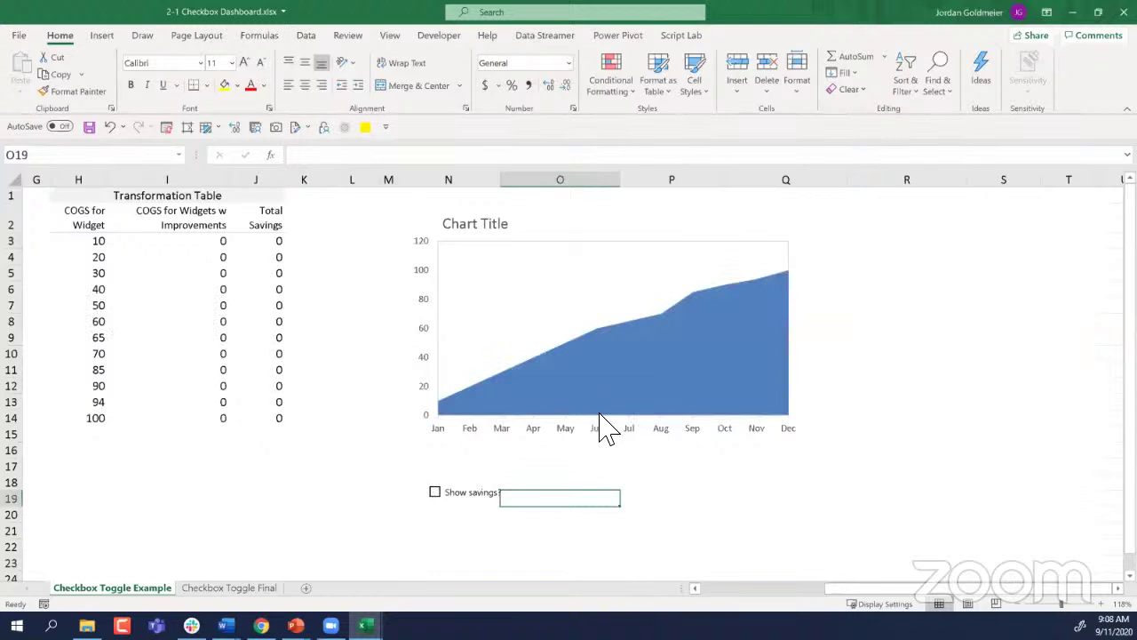
click(569, 374)
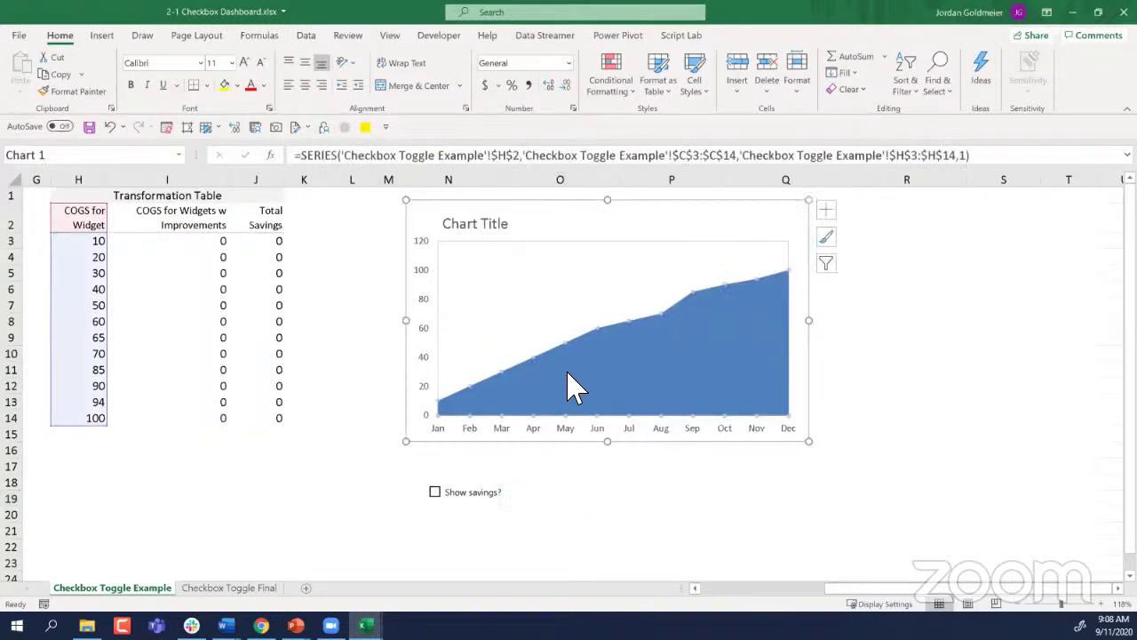
click(467, 492)
click(720, 396)
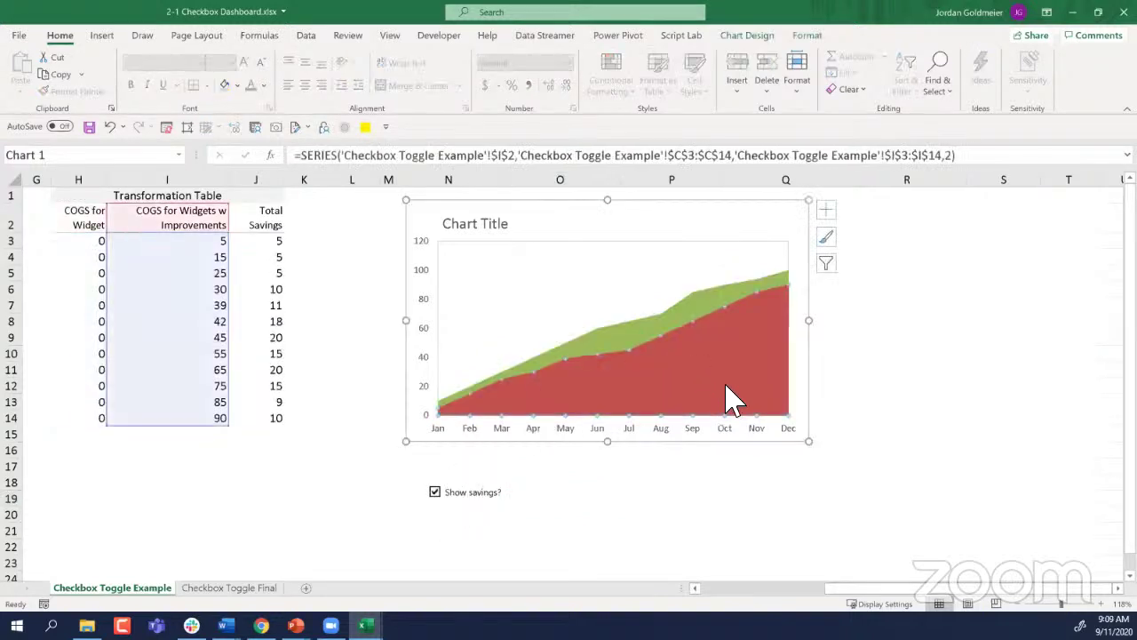
click(474, 489)
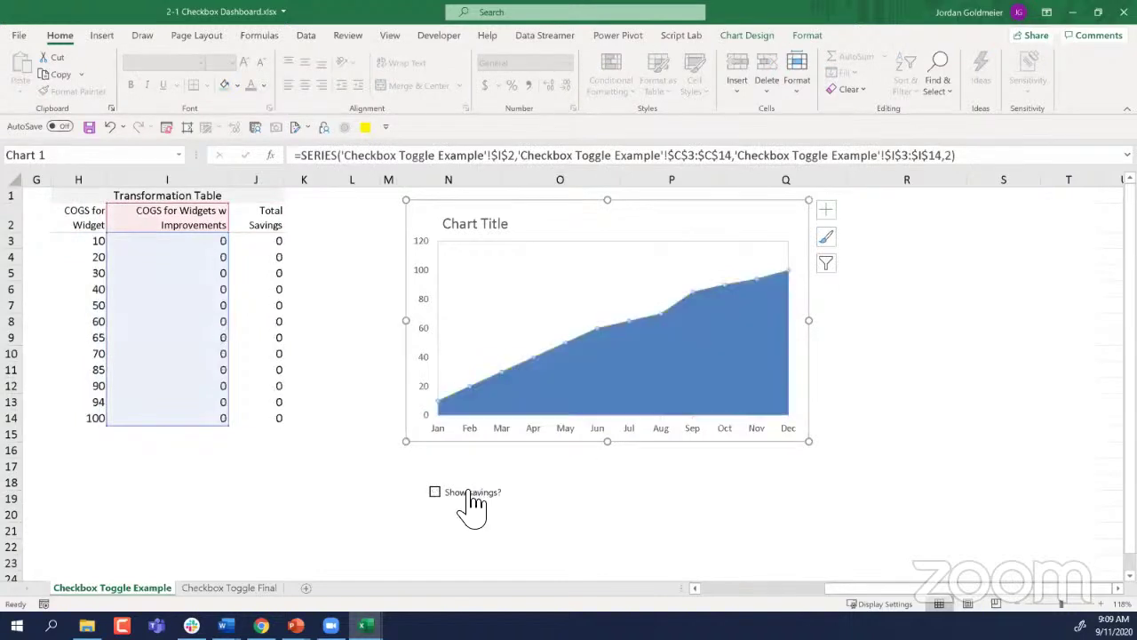
click(470, 494)
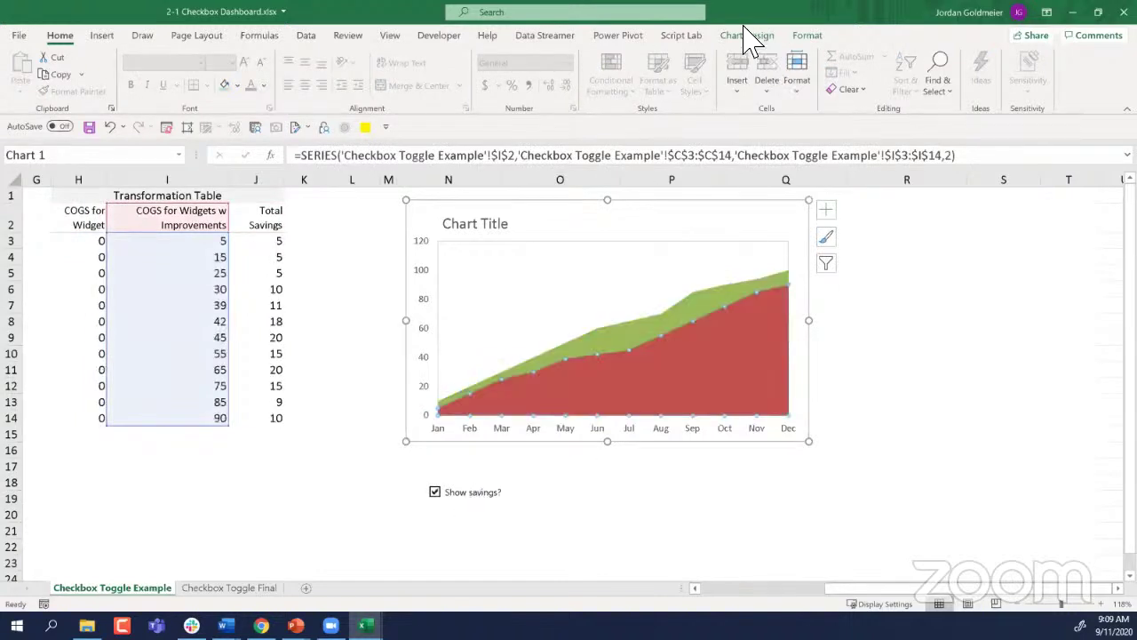
Step: Fill the COGS for Widgets w Improvements area series with a darker shade of the theme blue
click(807, 35)
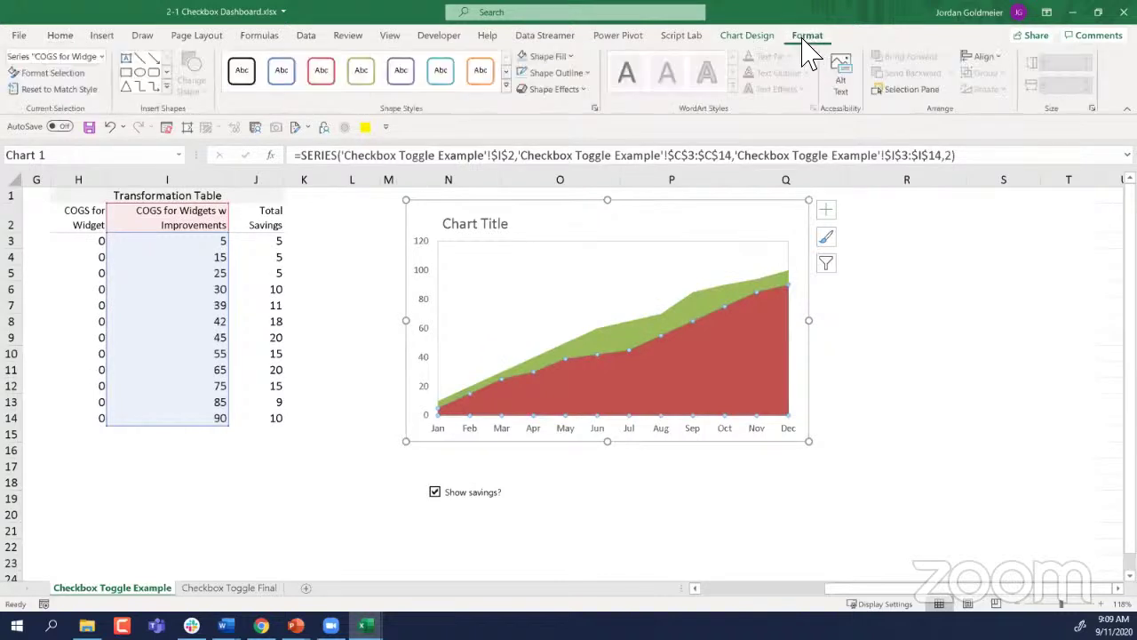
click(569, 57)
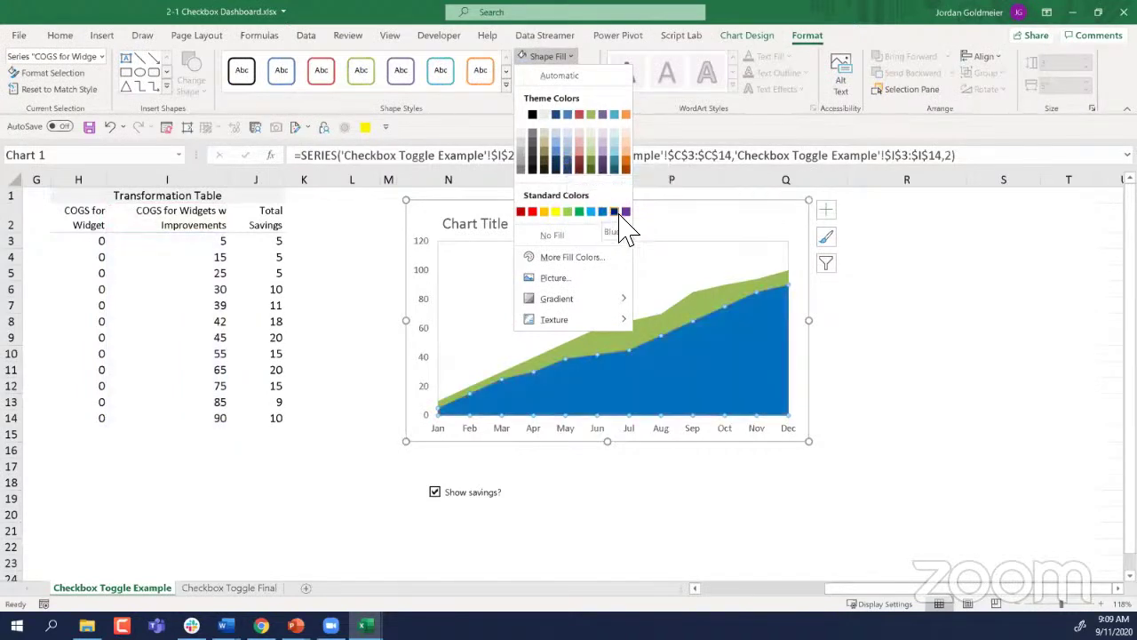
click(573, 169)
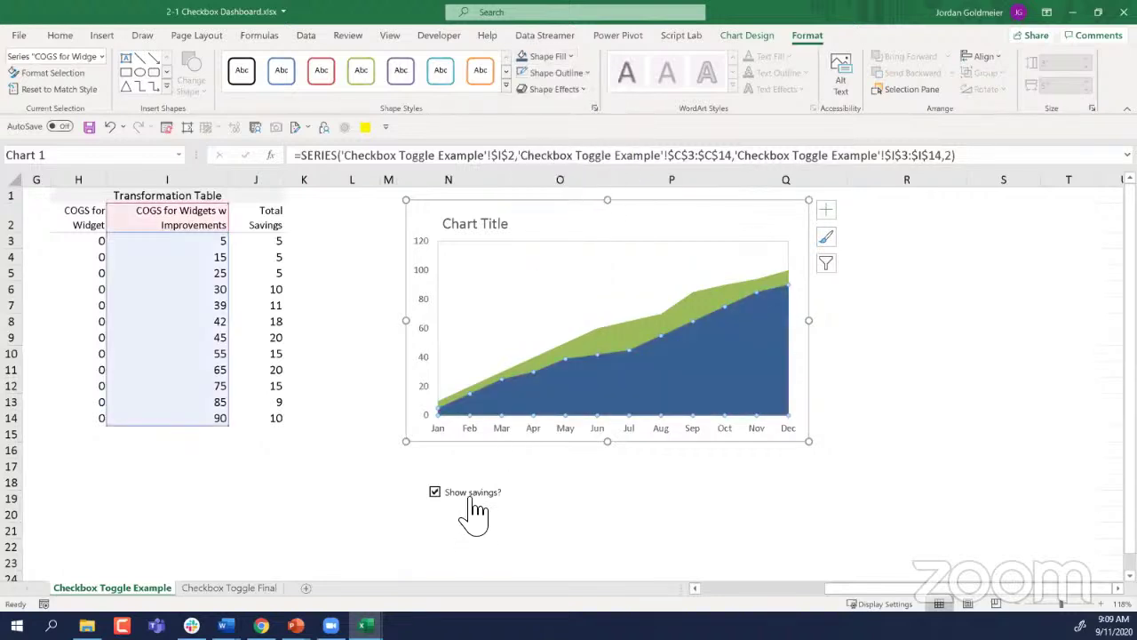
Step: Turn off Show savings? and fill the COGS for Widget area series with Blue, Accent 1, Darker 25%
click(570, 56)
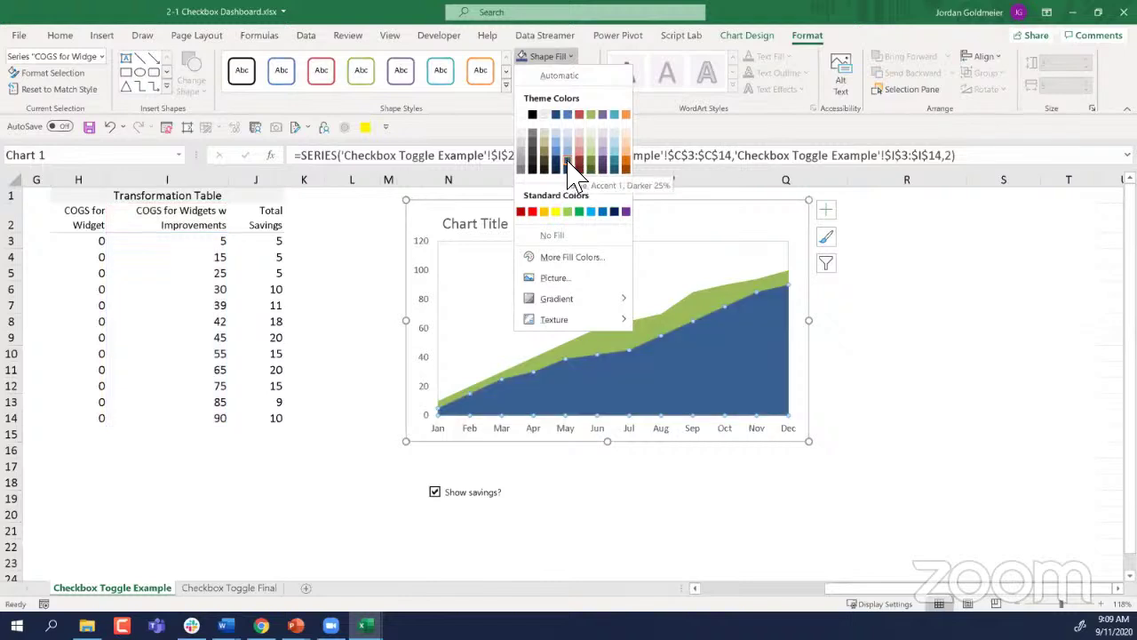
click(419, 480)
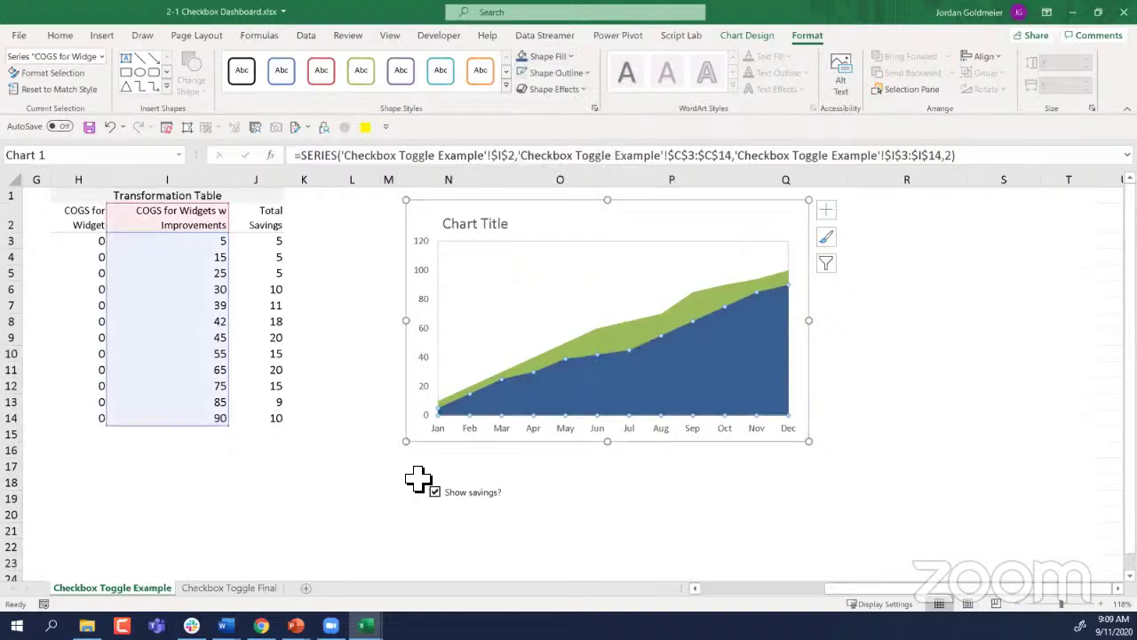
click(460, 501)
click(597, 411)
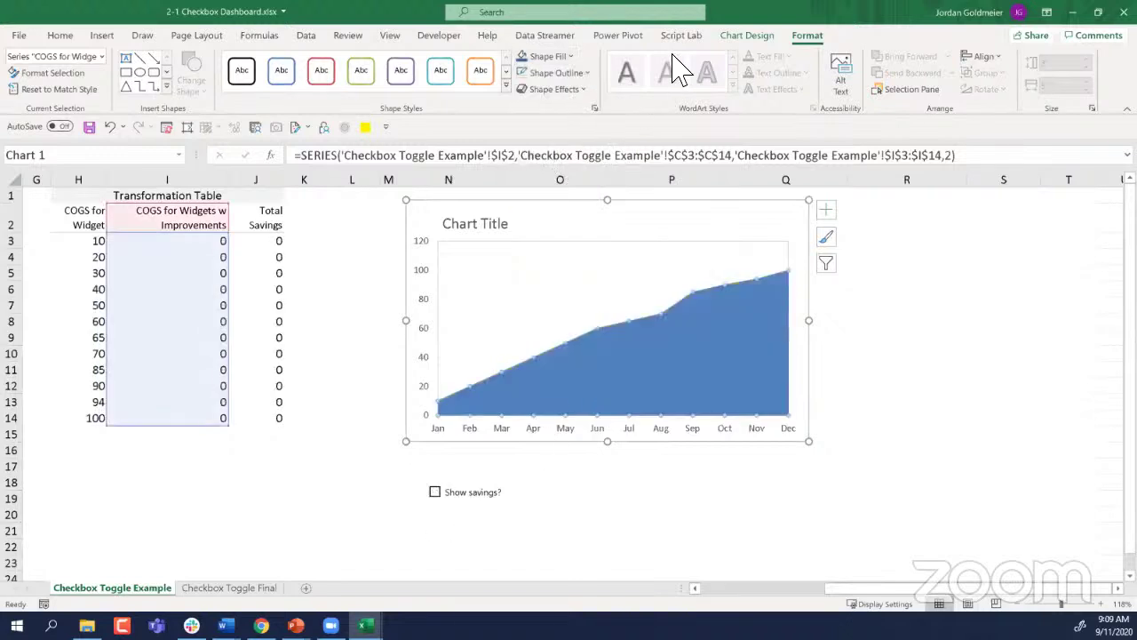
click(548, 56)
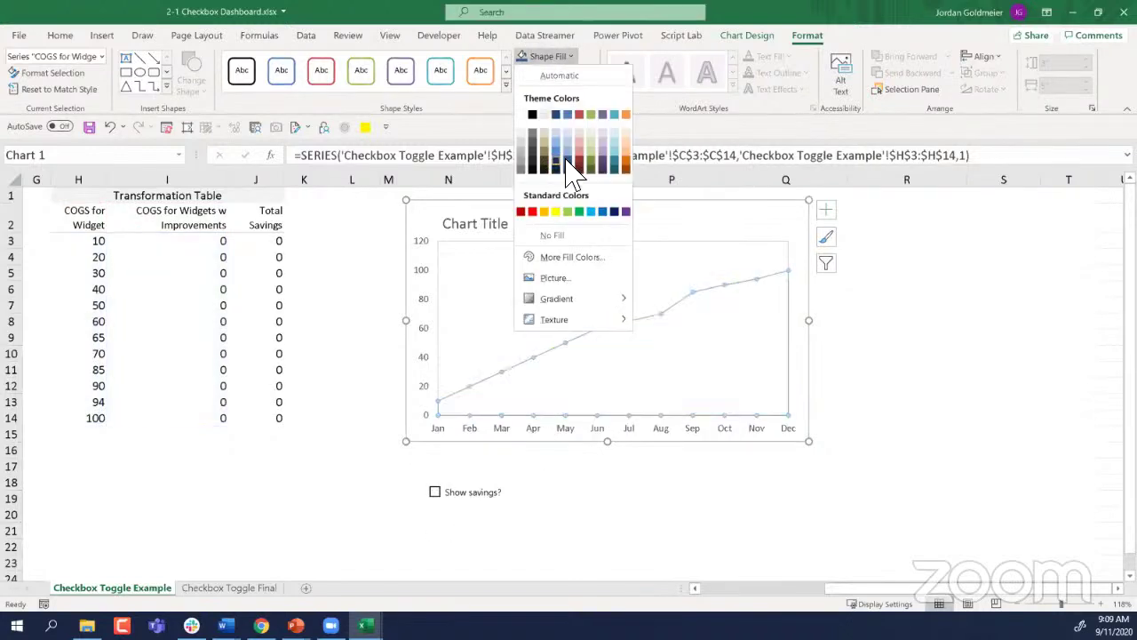
click(568, 167)
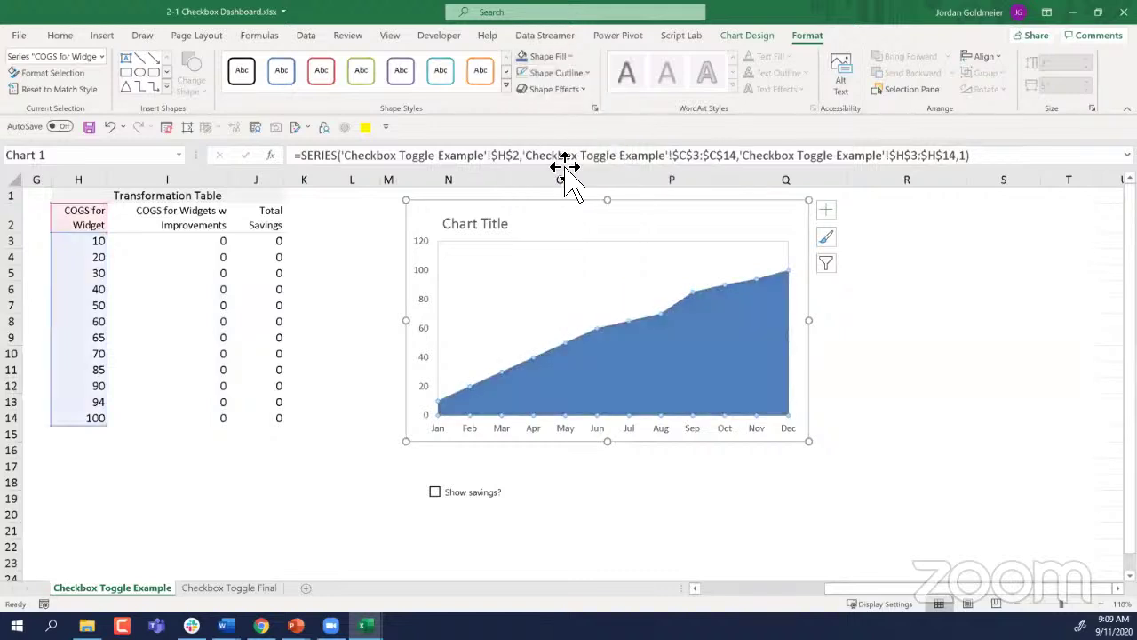
click(401, 417)
Step: Toggle Show savings? on, off and on again to check that both COGS area series use the same blue
click(480, 501)
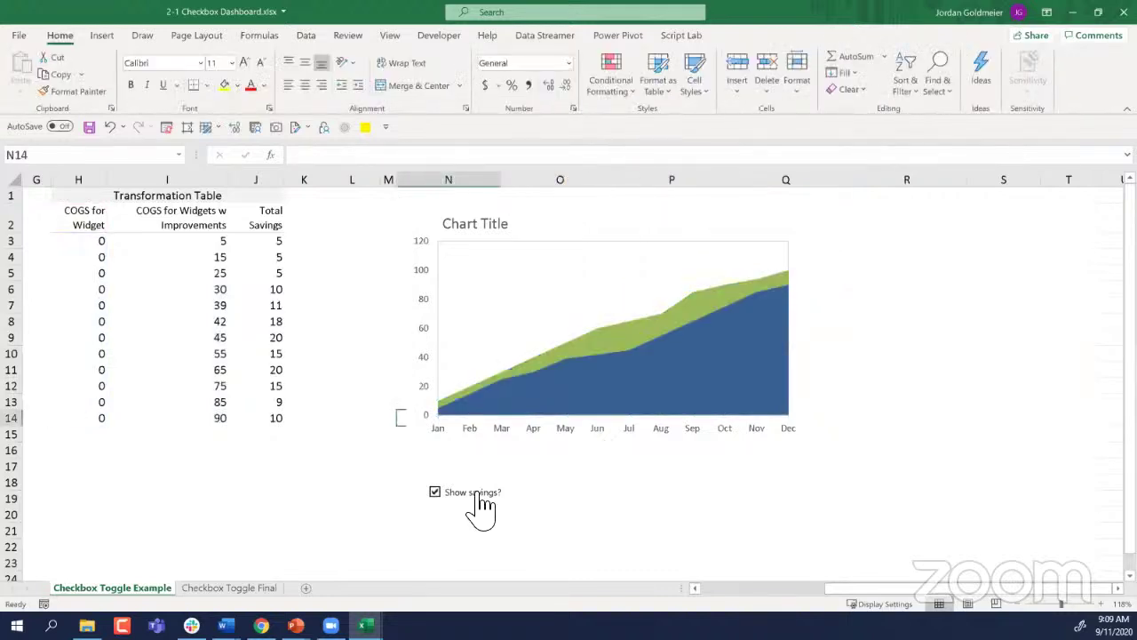
click(480, 500)
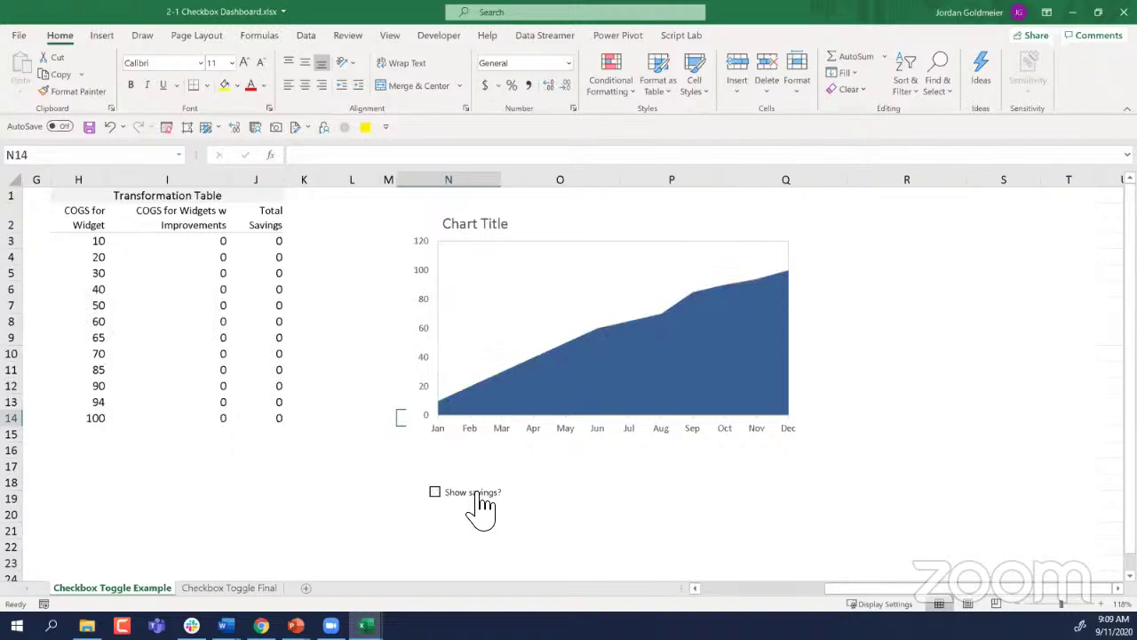
click(480, 501)
Step: Examine the finished chart on the Checkbox Toggle Final sheet by toggling its Show Savings checkbox, and return to Checkbox Toggle Example
click(267, 589)
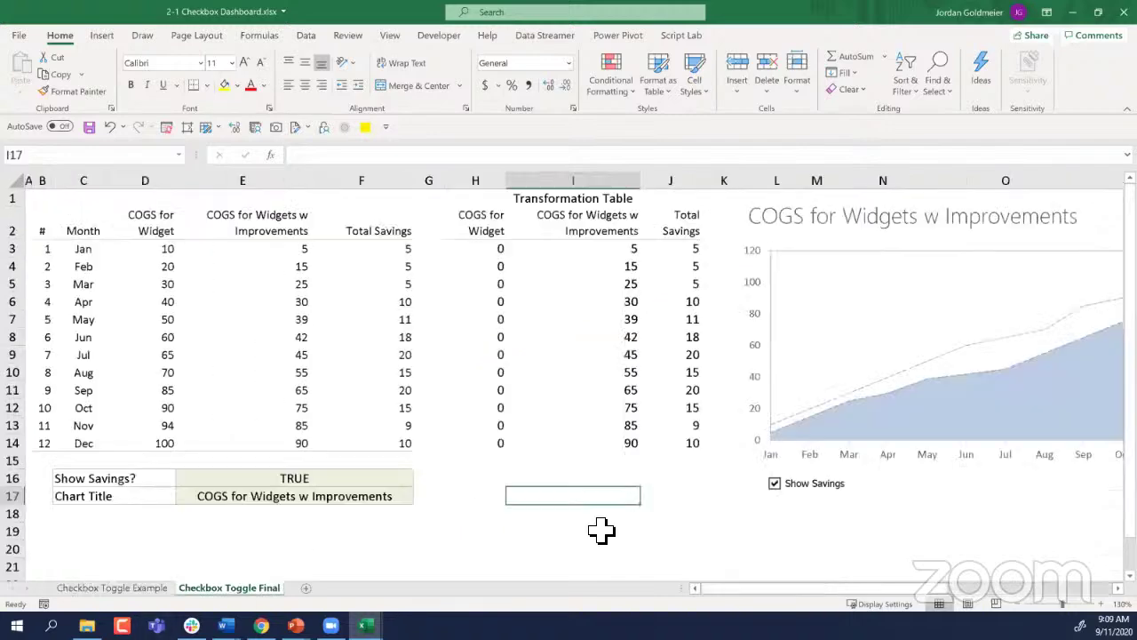
scroll(525, 516, right, 5)
scroll(459, 512, left, 2)
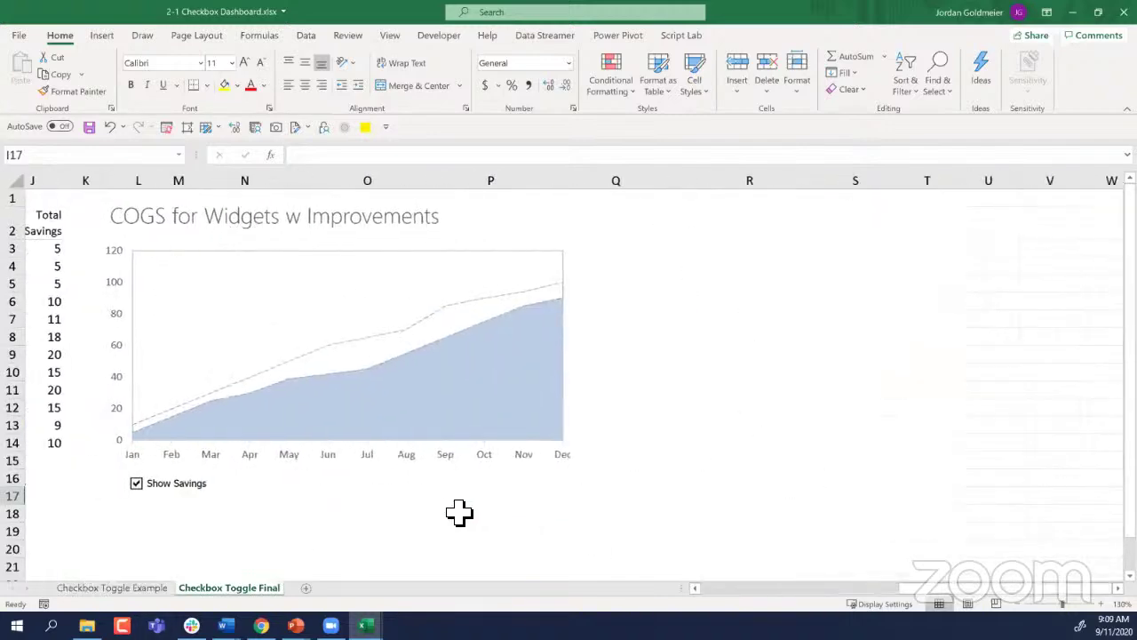
scroll(459, 512, left, 1)
click(459, 512)
click(199, 487)
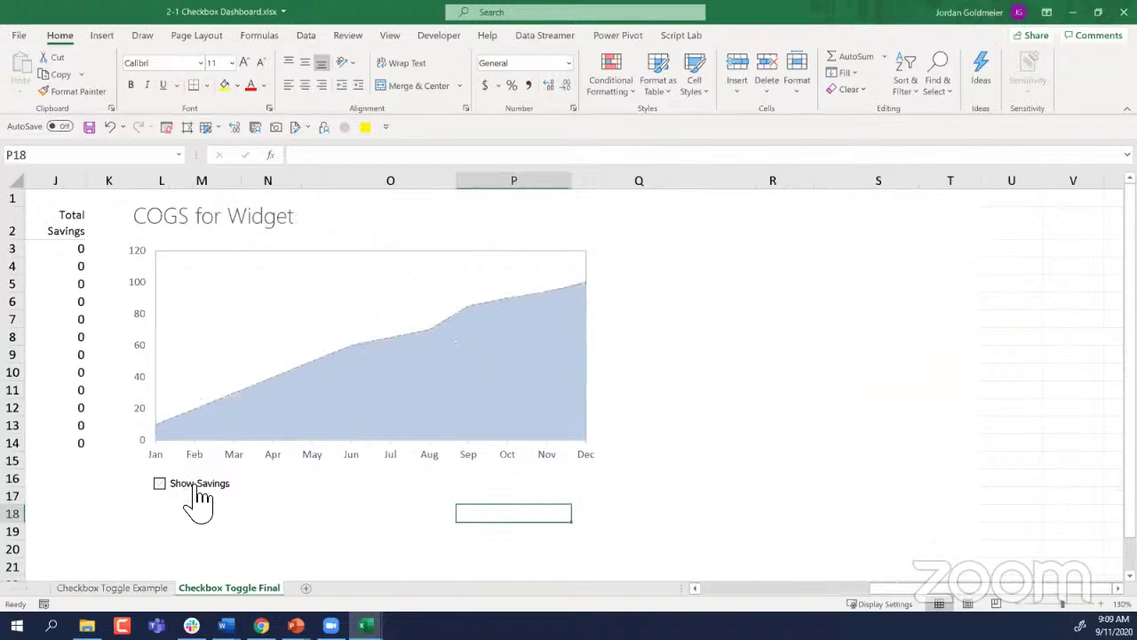
click(198, 497)
click(122, 578)
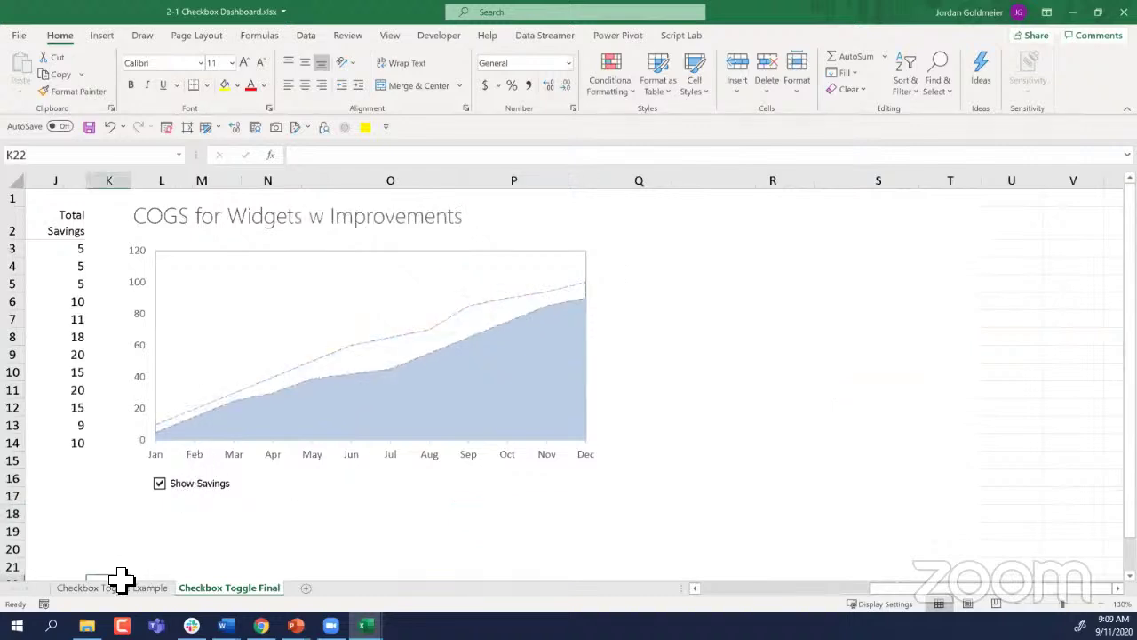
click(119, 586)
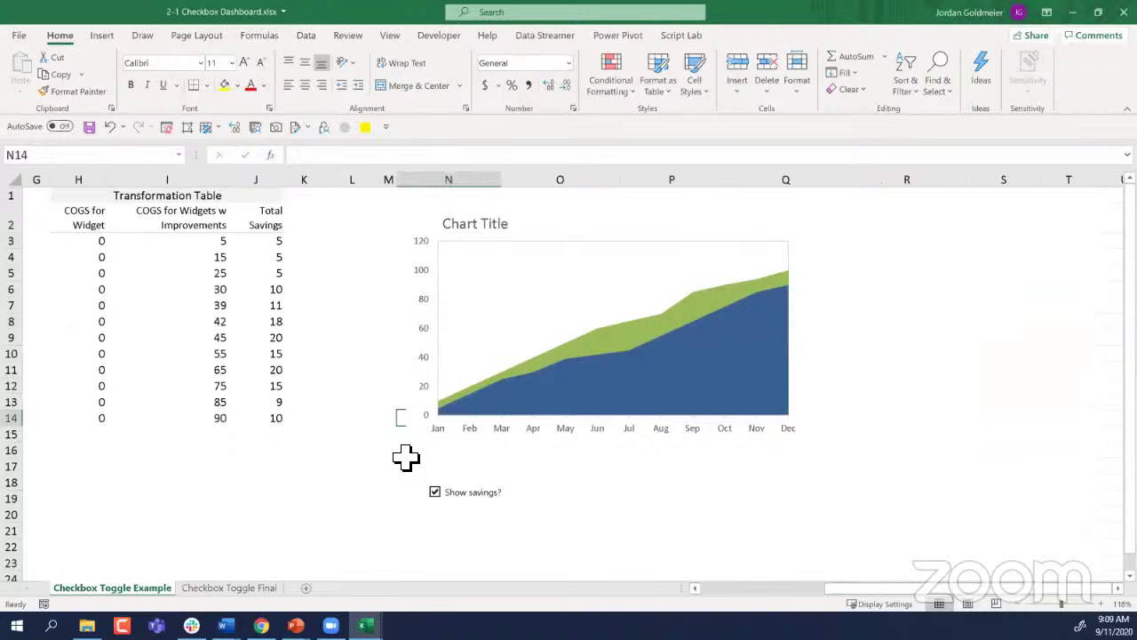
Step: Fill the Total Savings area series with the lightest shade of the theme blue
scroll(405, 457, left, 3)
click(830, 351)
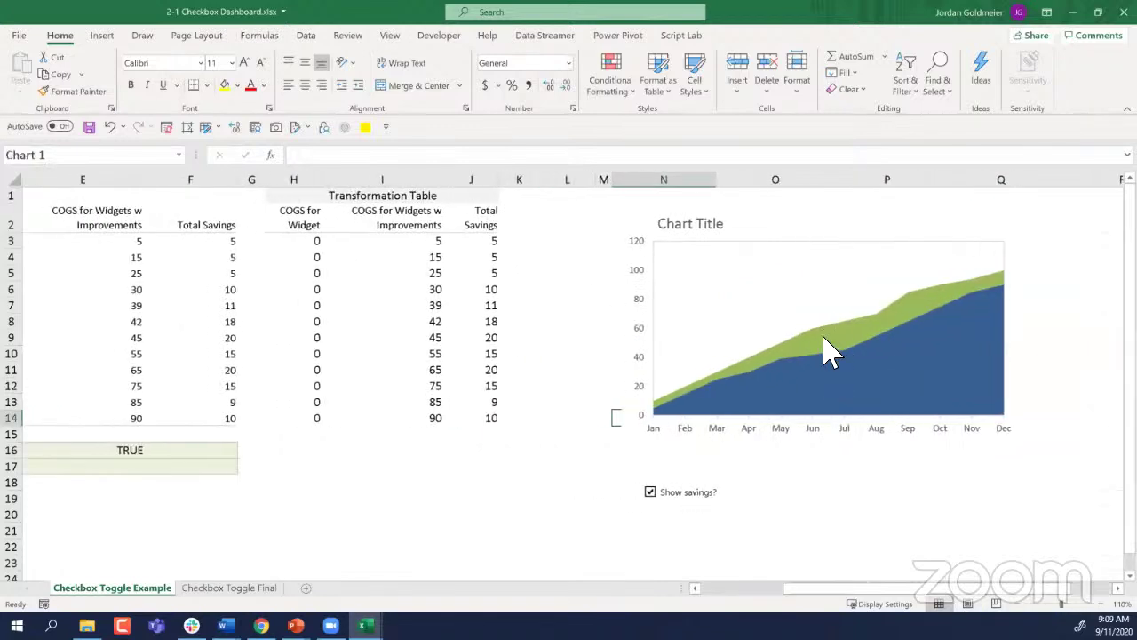
click(831, 351)
click(805, 36)
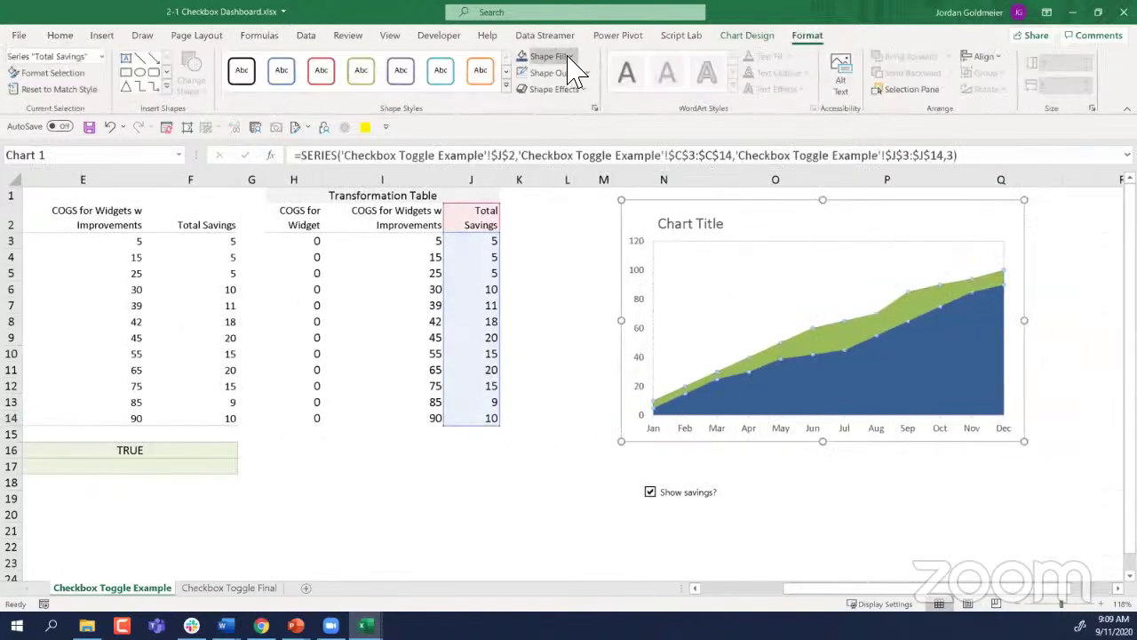
click(569, 56)
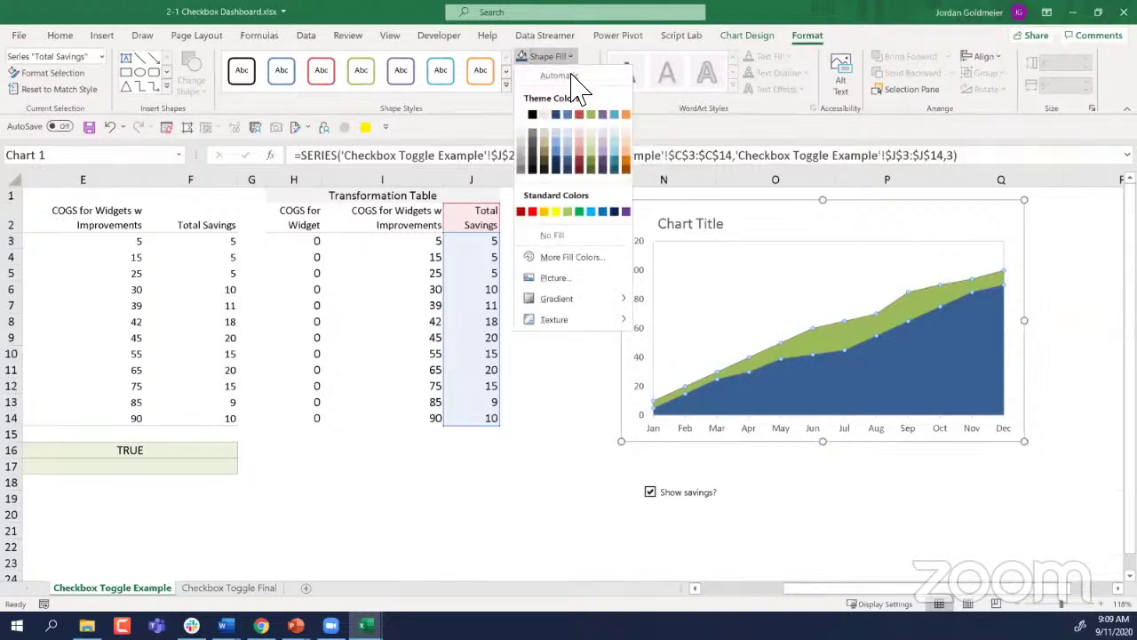
click(567, 145)
Step: Outline the Total Savings area series in a darker shade of the theme blue with a ½ pt line weight
click(579, 75)
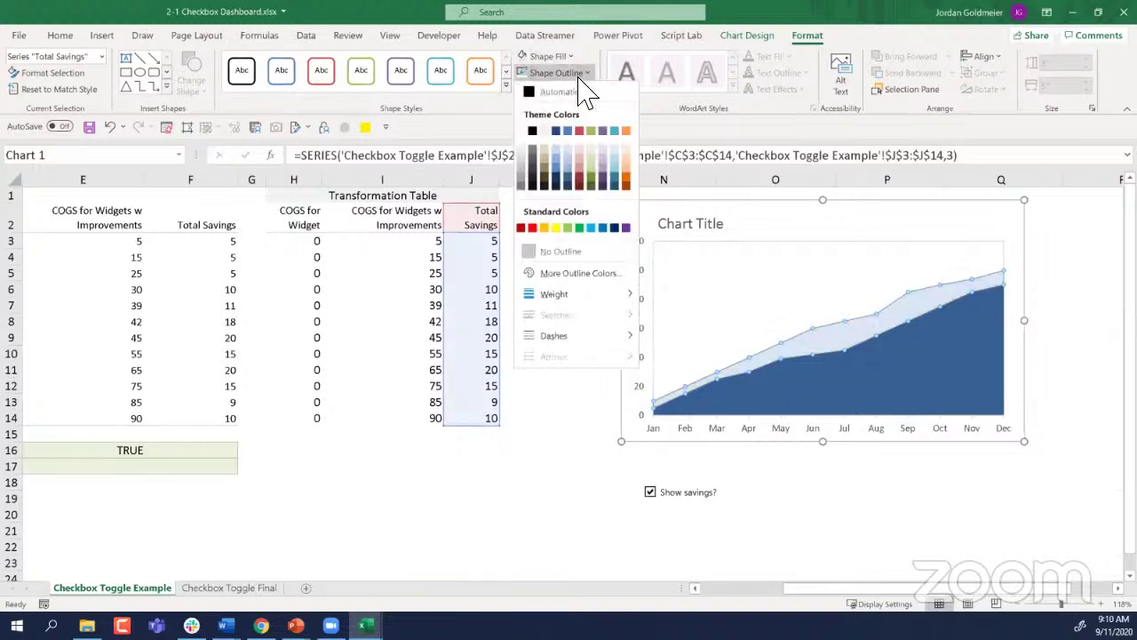
click(568, 182)
click(587, 74)
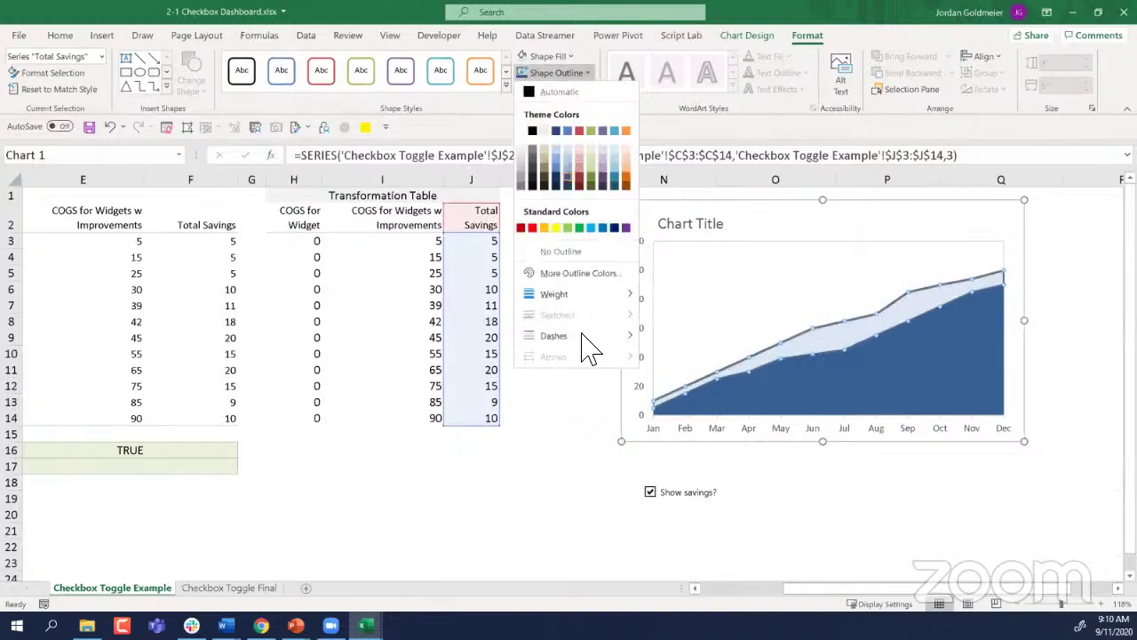
mouse_move(618, 295)
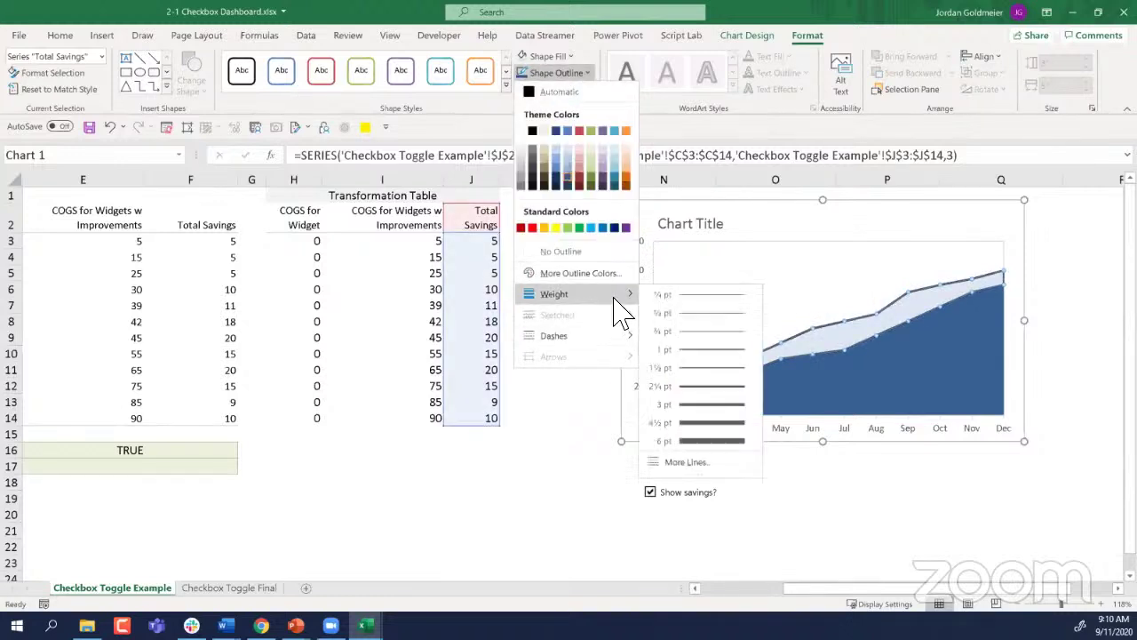
click(689, 315)
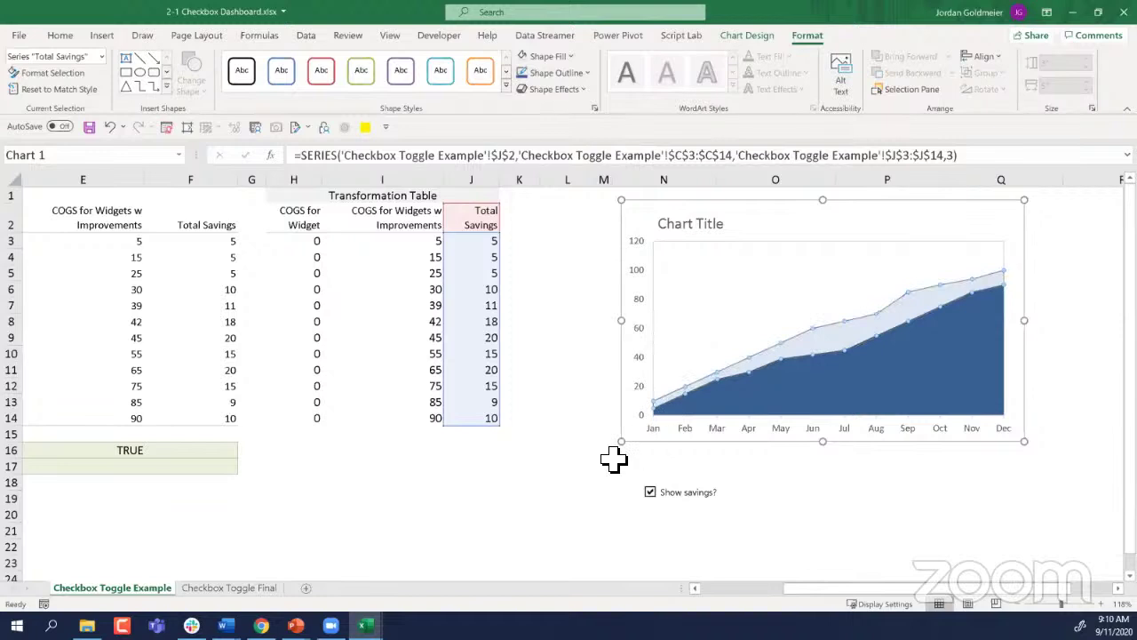
Step: Deselect the chart and toggle Show savings? off and on to check the Total Savings formatting
click(571, 479)
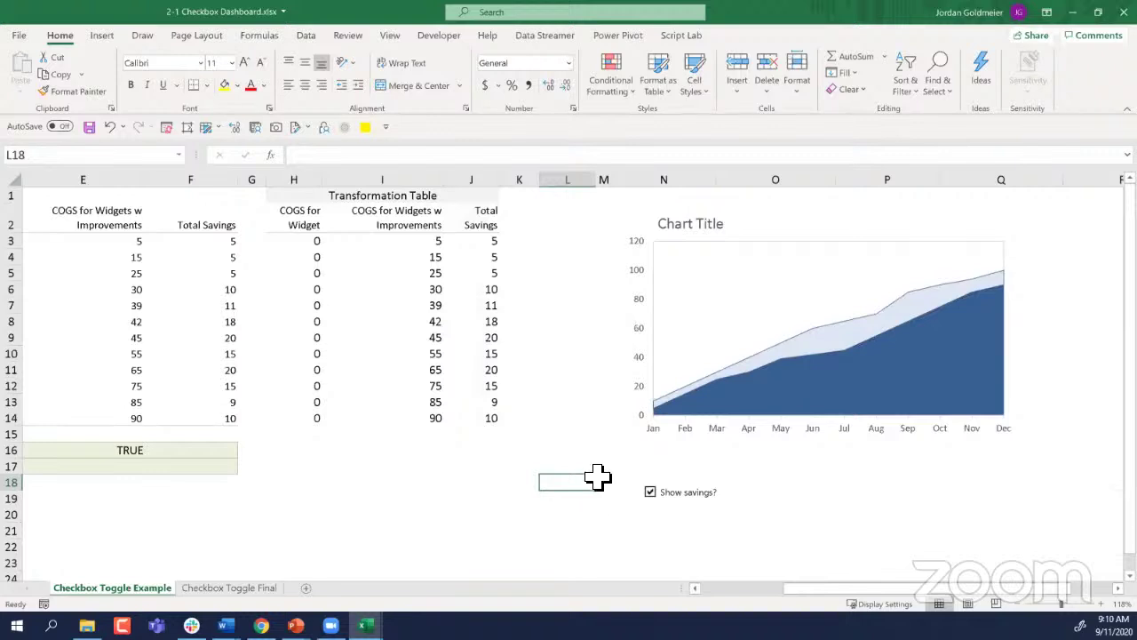
click(687, 494)
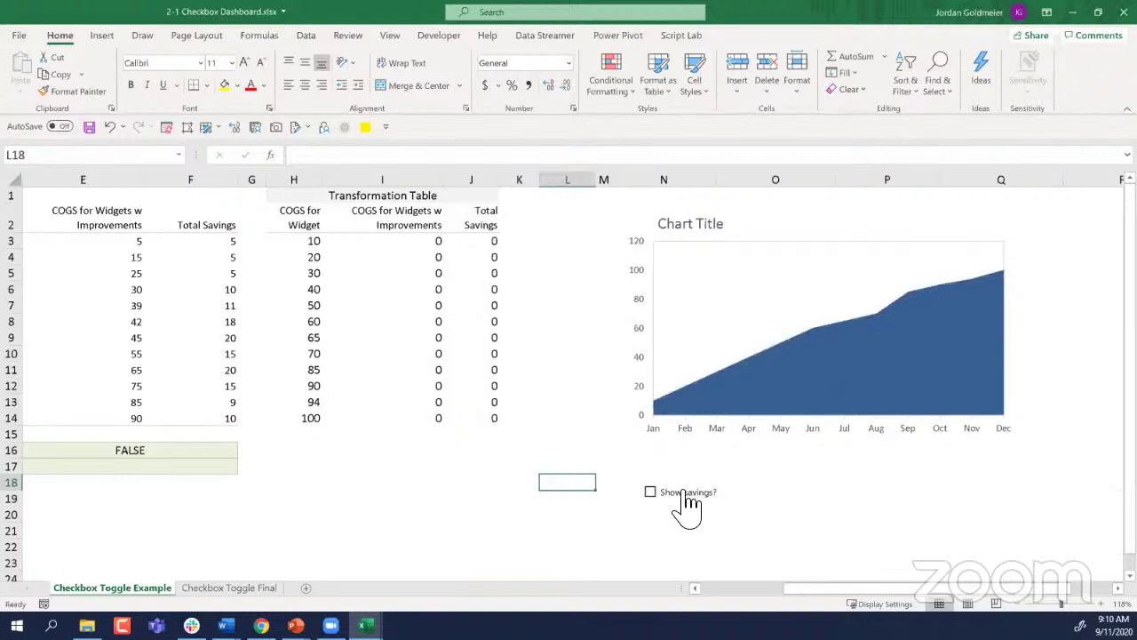
click(687, 494)
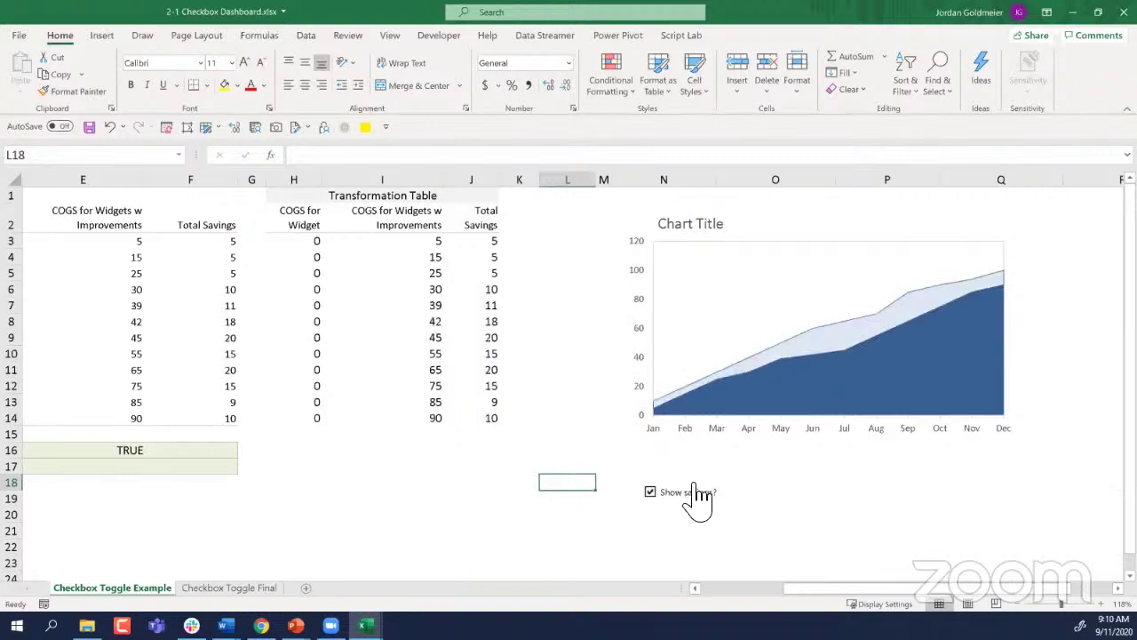
Step: Fill the Total Savings area series with Blue, Accent 1, Lighter 60%, and toggle Show savings? off and on to check it
click(899, 329)
click(807, 36)
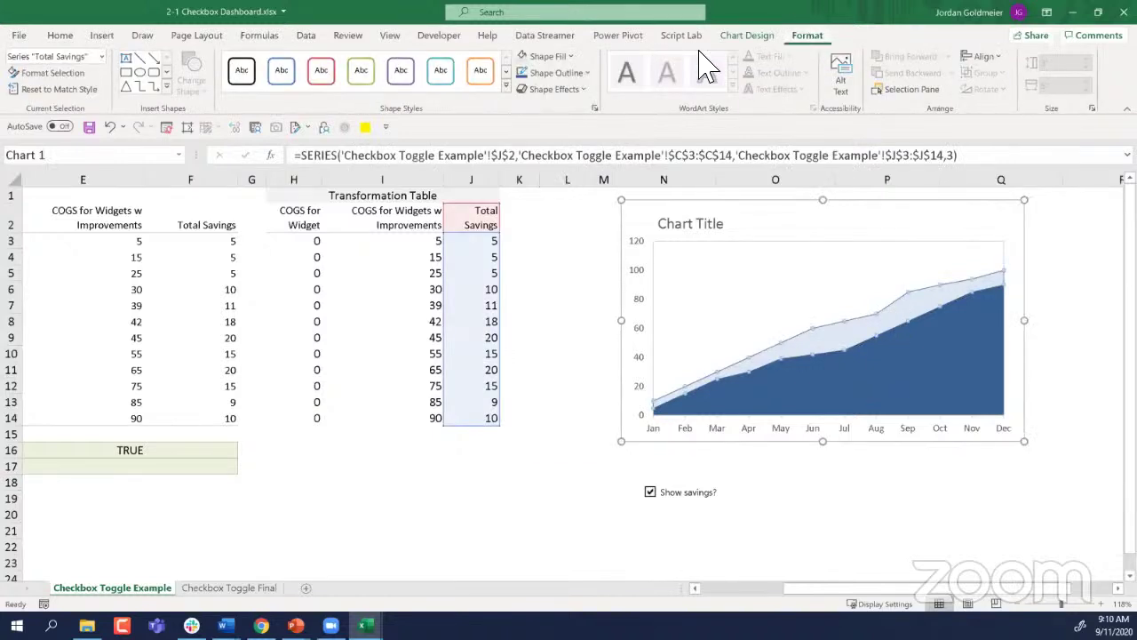
click(548, 56)
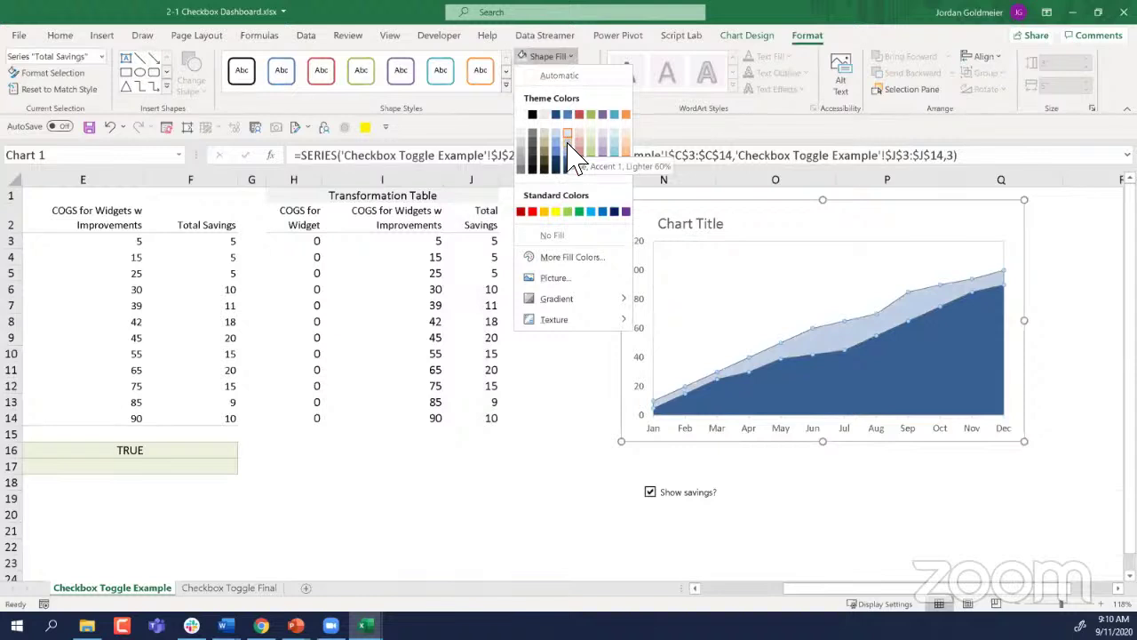
click(573, 158)
click(553, 485)
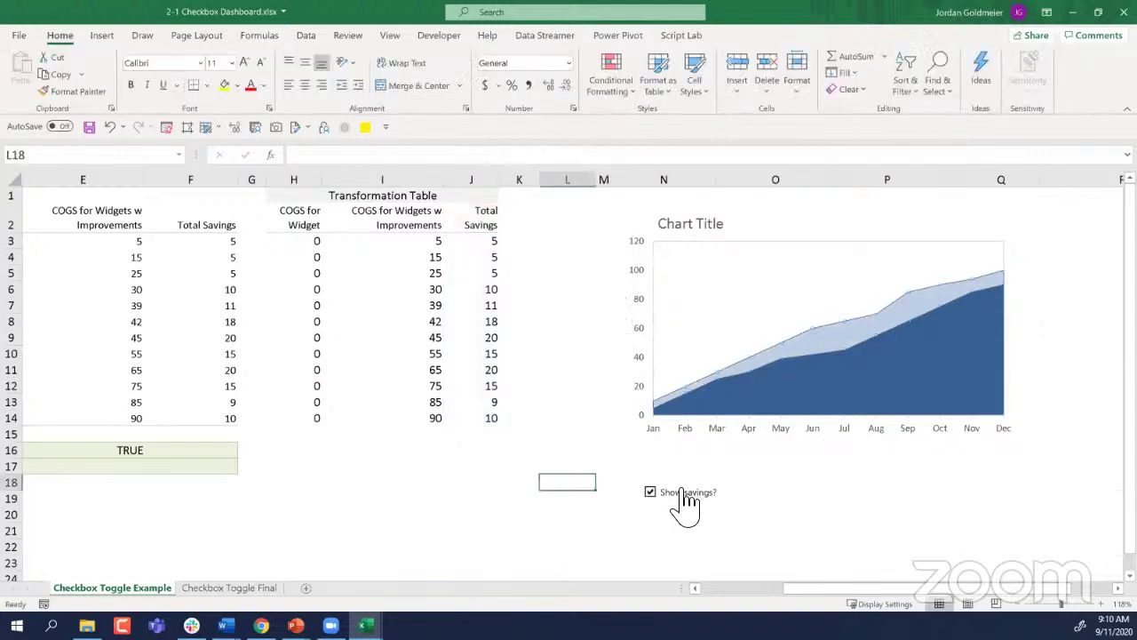
click(681, 491)
click(681, 491)
Step: Try a dark theme blue outline on the chart's plot area and undo it
click(703, 287)
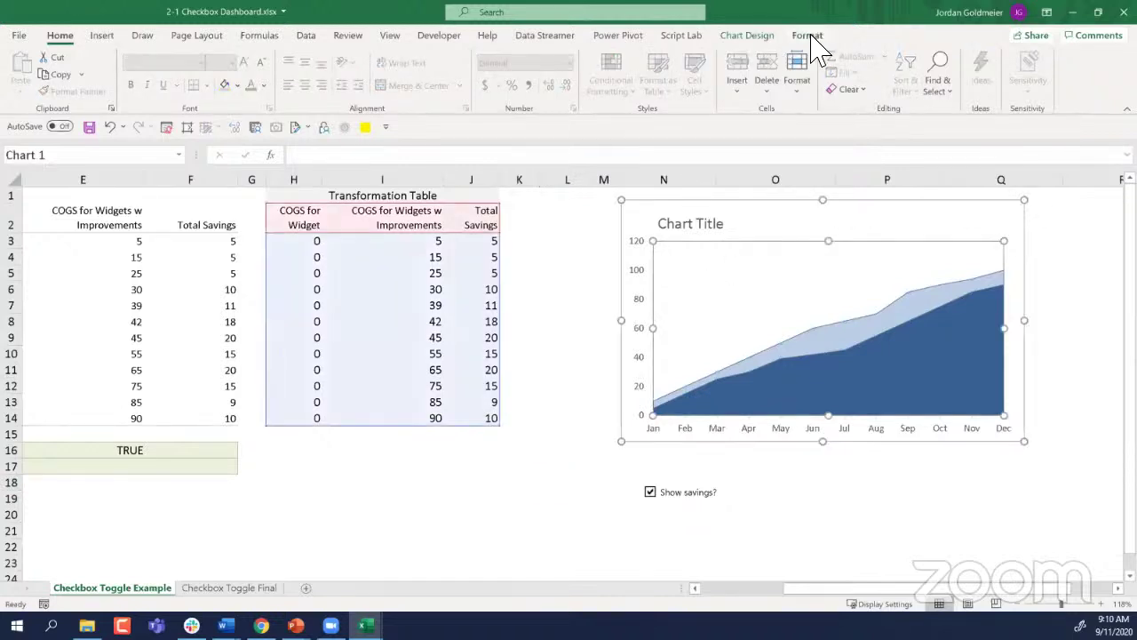
click(810, 37)
click(560, 73)
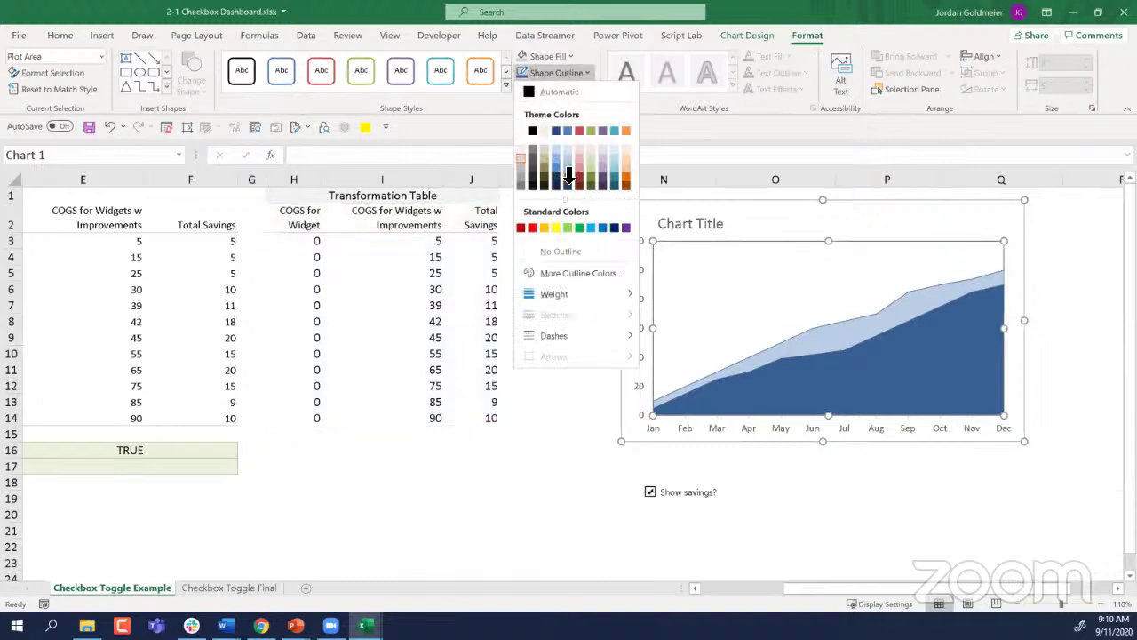
click(561, 175)
click(573, 385)
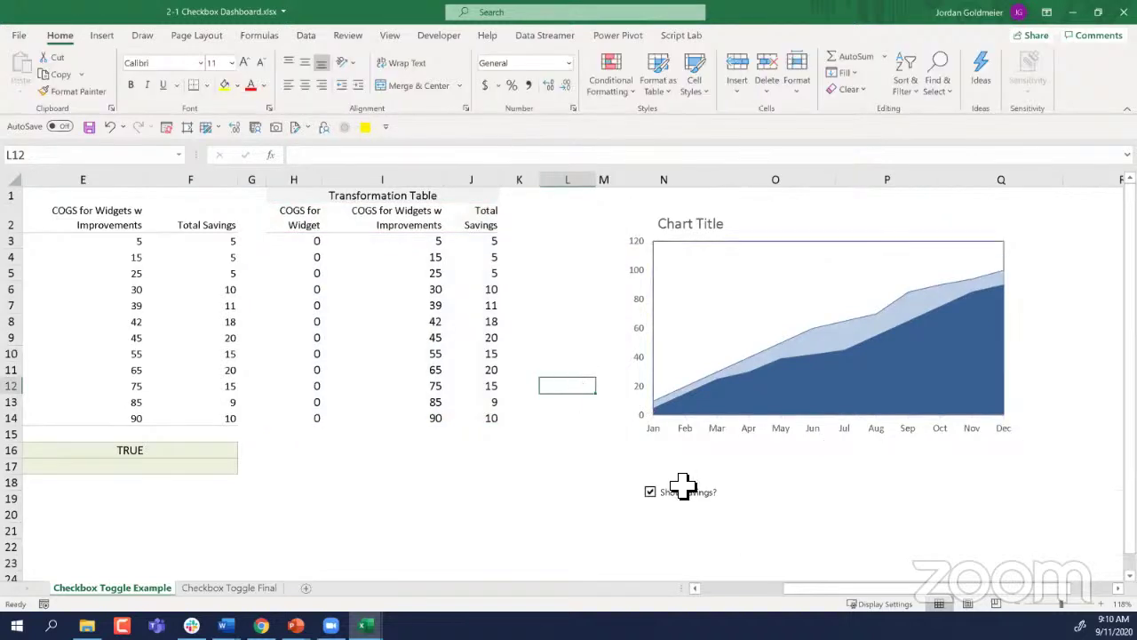
click(702, 505)
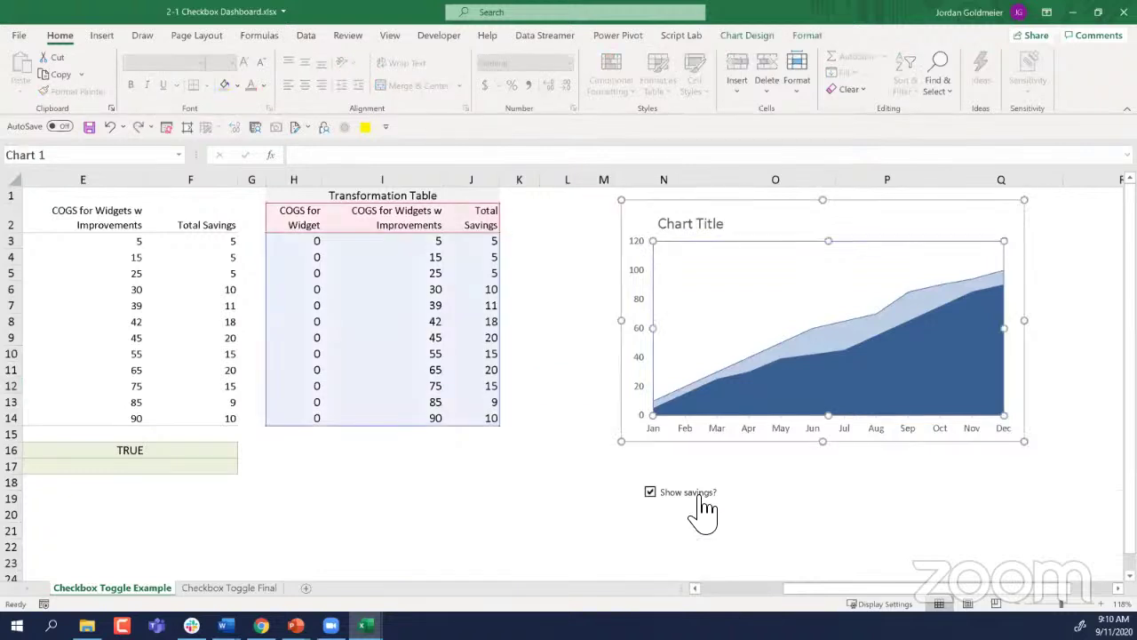
click(567, 497)
Step: Toggle Show savings? off and on twice to compare the chart with its source and transformation tables
scroll(567, 498, left, 2)
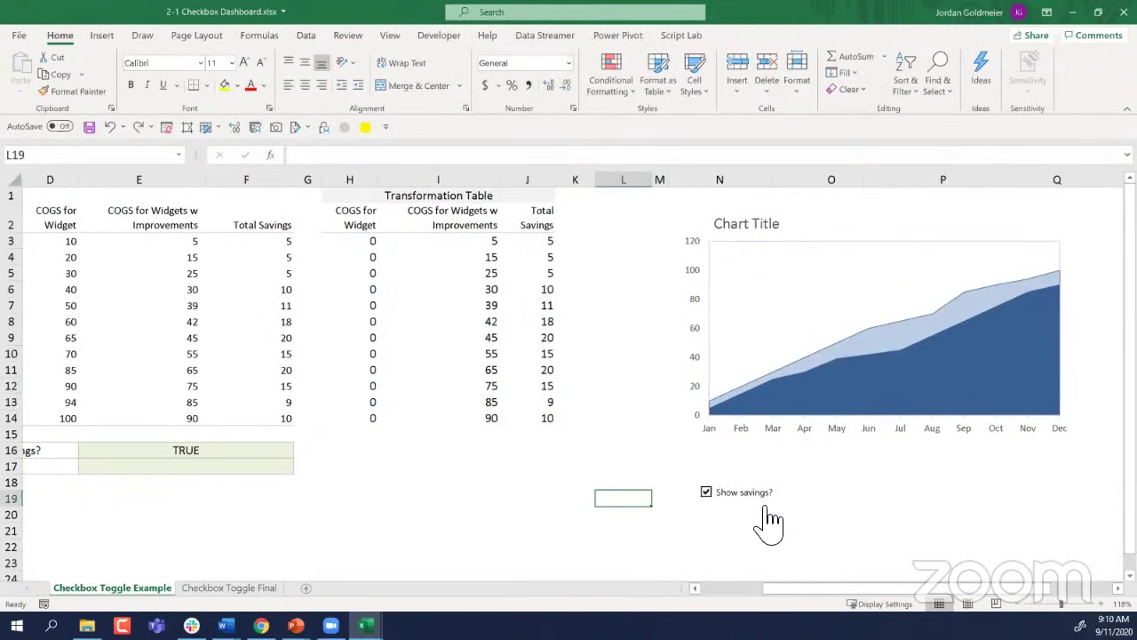
click(750, 499)
click(749, 499)
scroll(464, 495, left, 2)
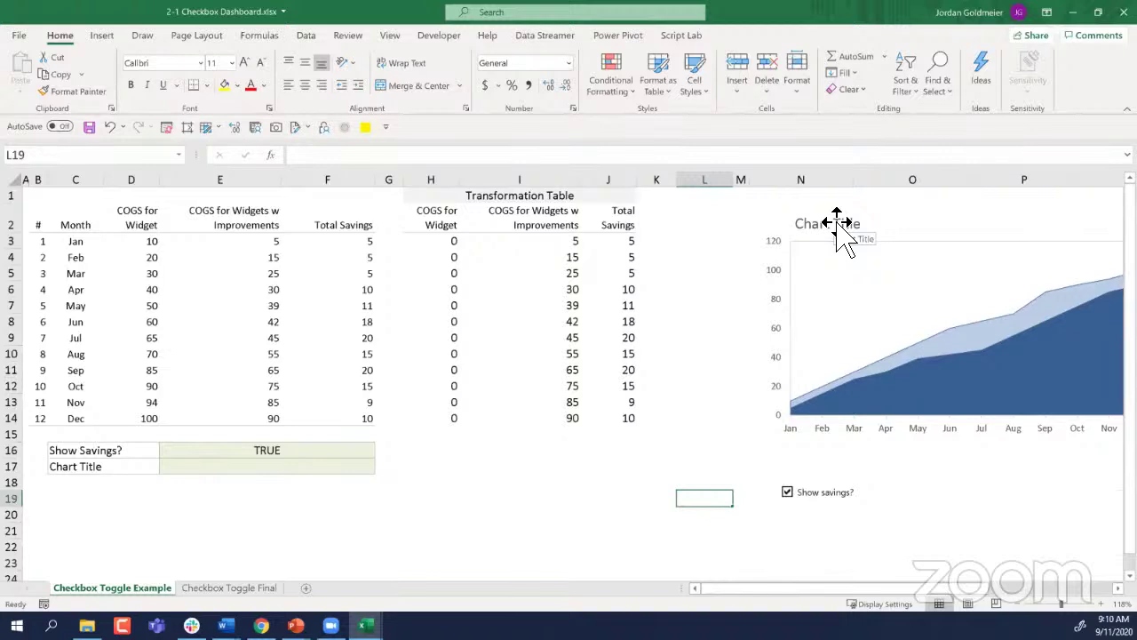
click(815, 499)
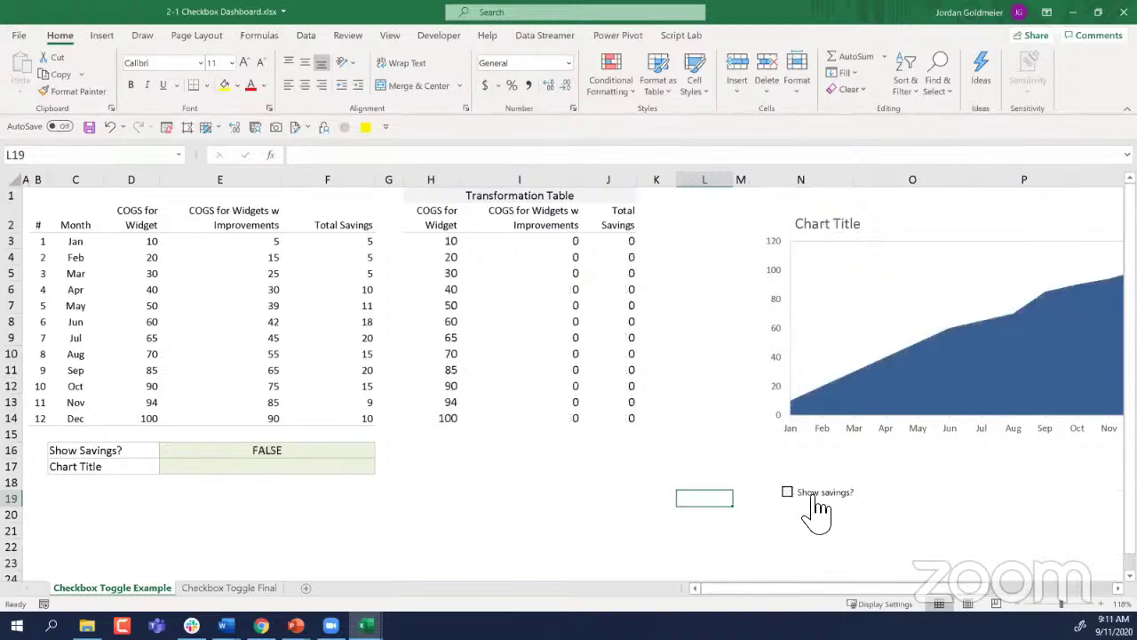
click(815, 500)
Step: Select the empty Chart Title cell E17 and toggle Show savings? off and on to see which title each state needs
click(271, 474)
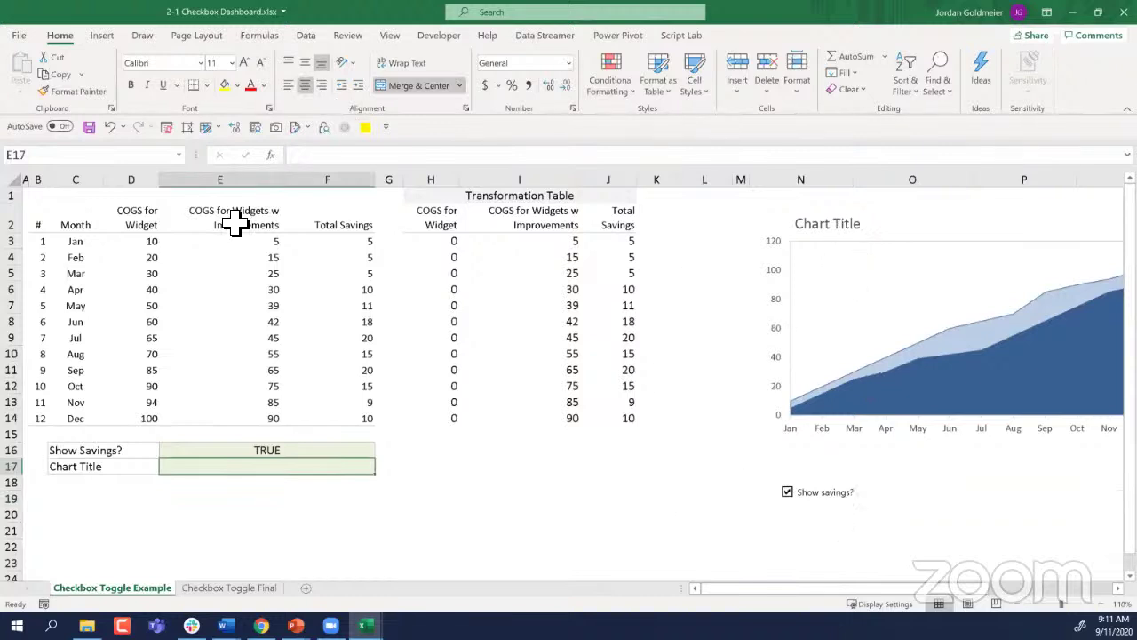
click(826, 512)
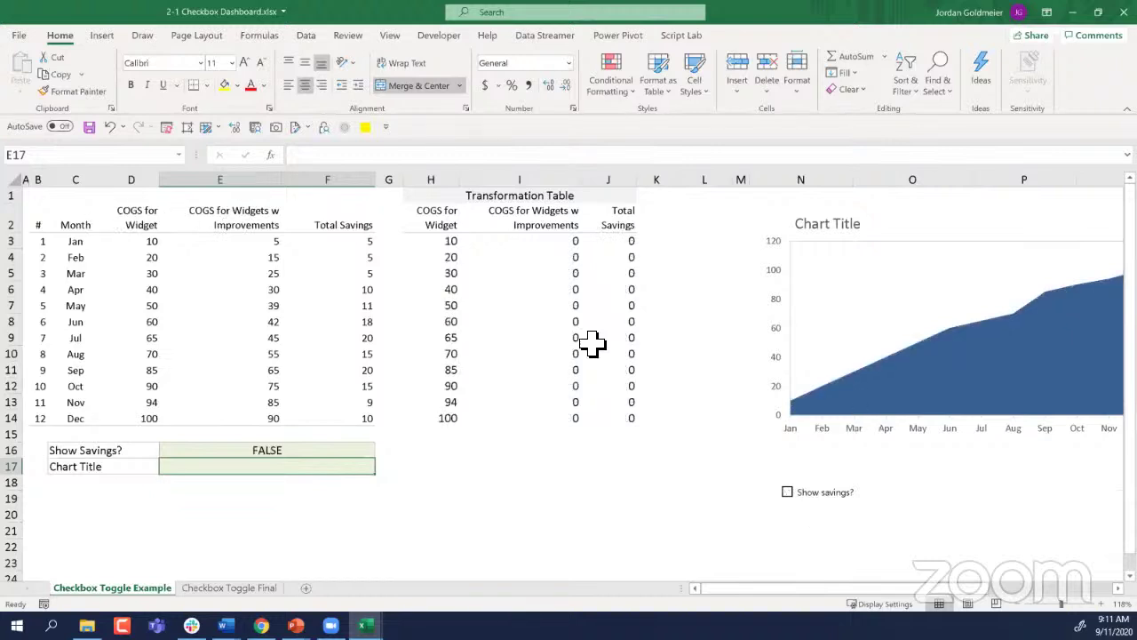
click(838, 510)
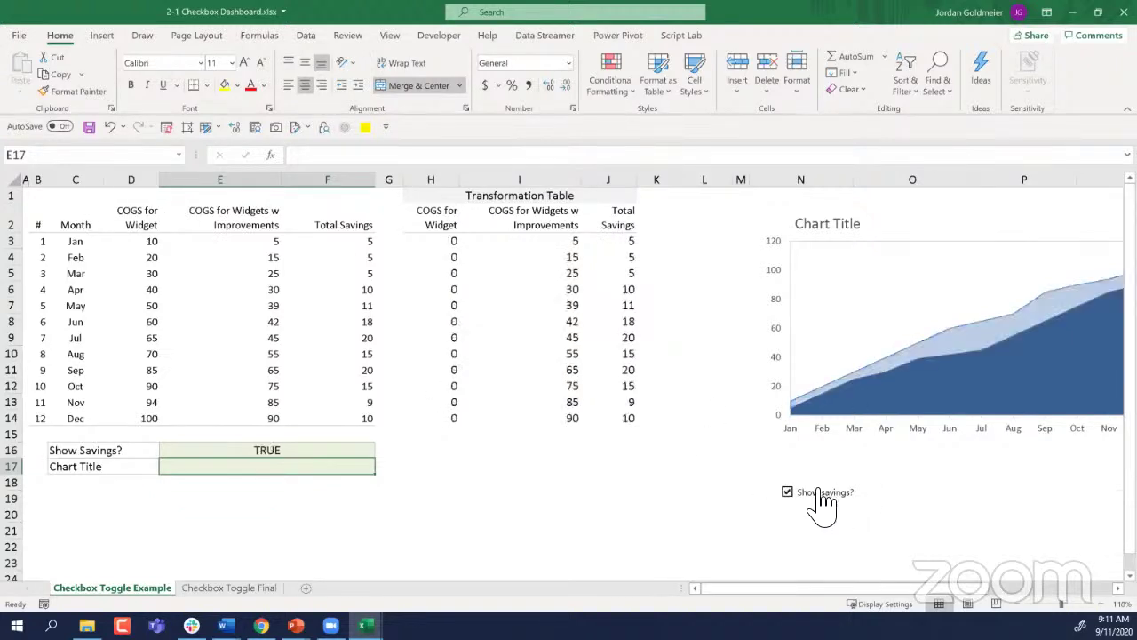
Step: Enter =IF(E16,E2,D2) in the Chart Title cell E17, and toggle Show savings? off and on to check it
text(=)
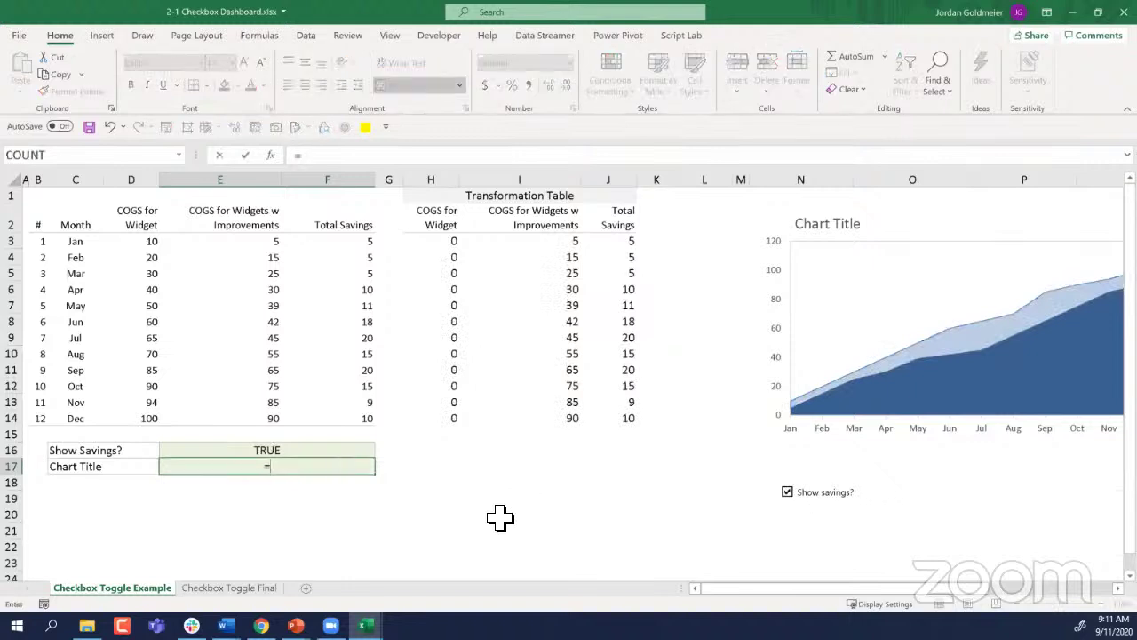
text(if)
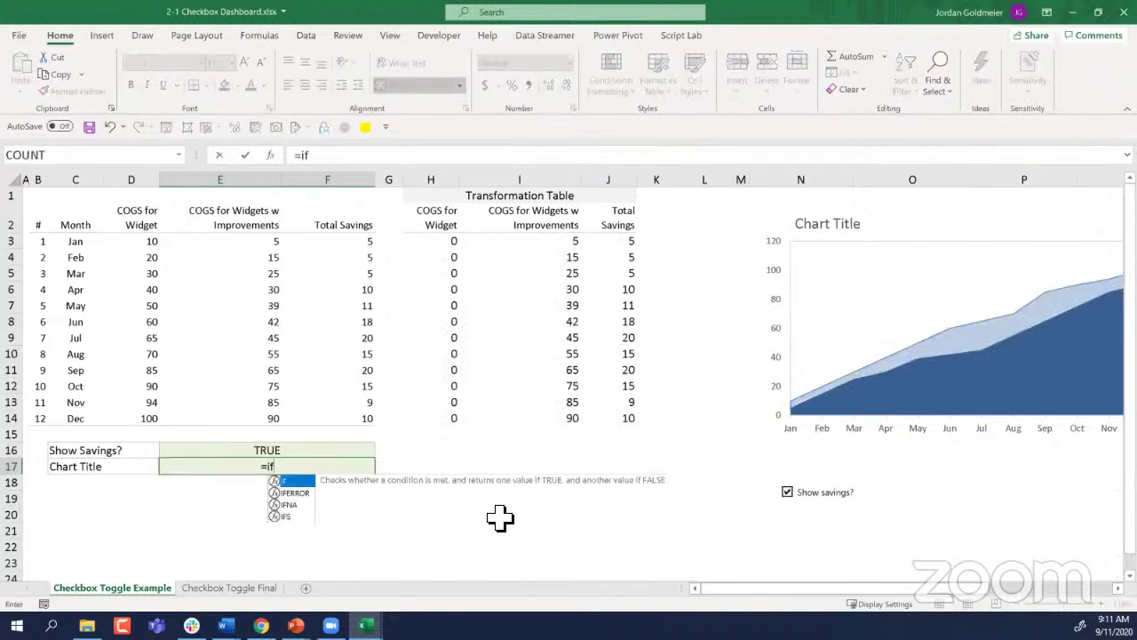
text(()
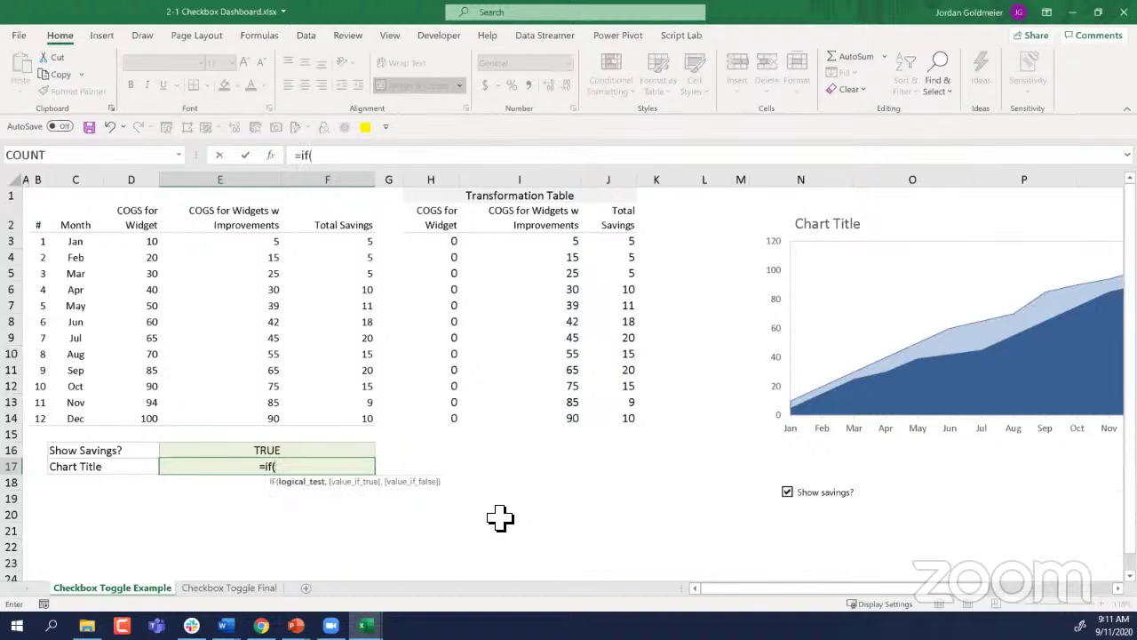
click(267, 450)
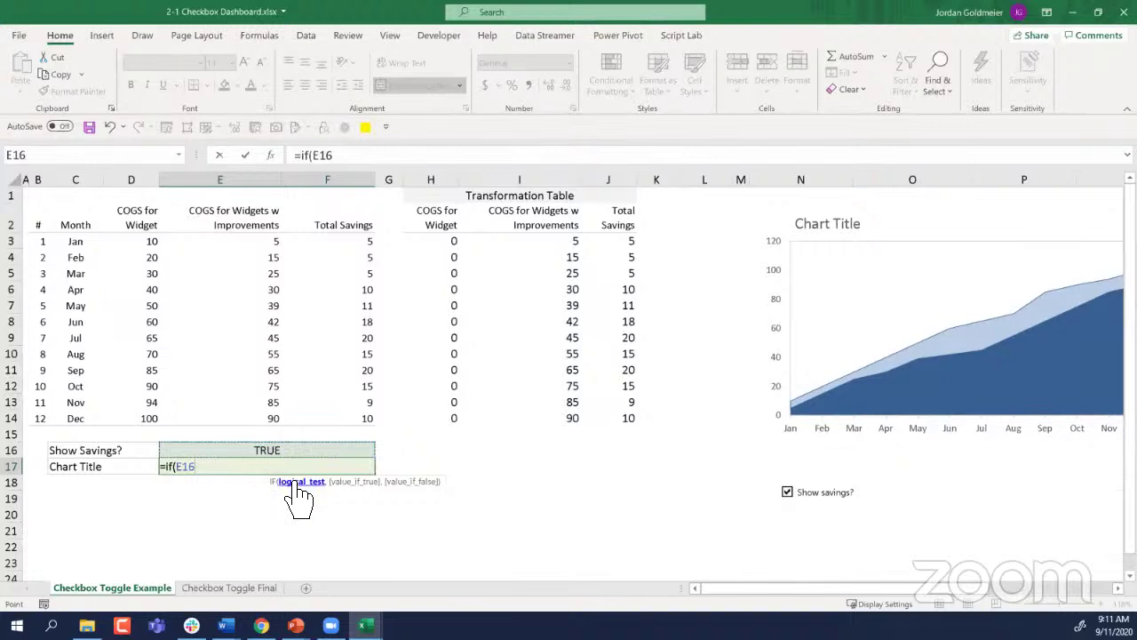
text(,)
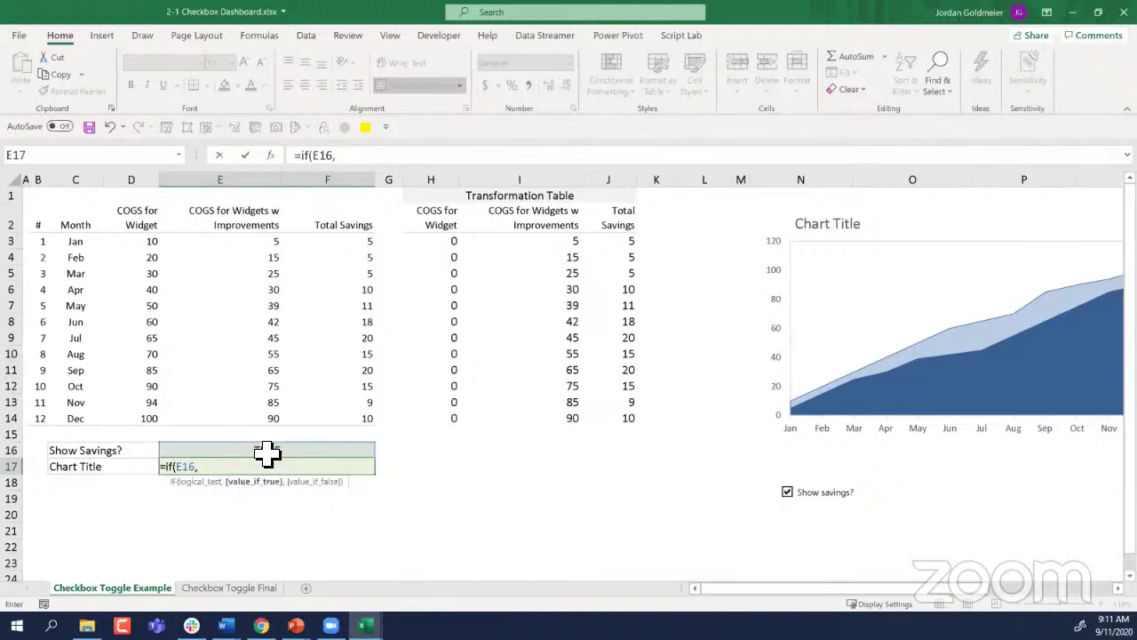
click(236, 222)
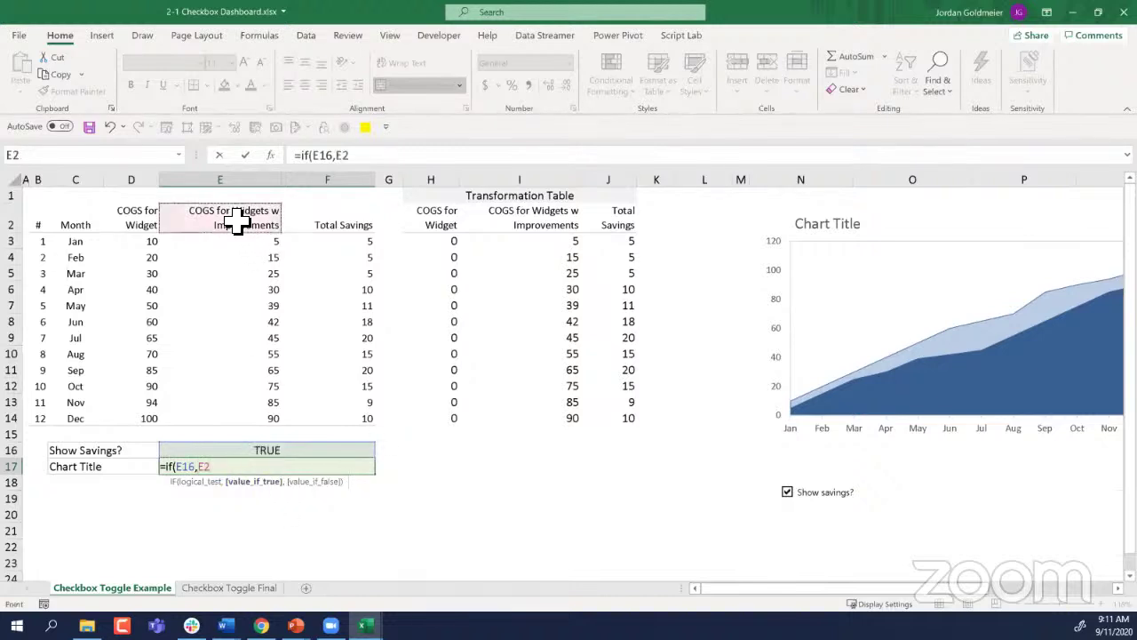
text(,)
click(122, 225)
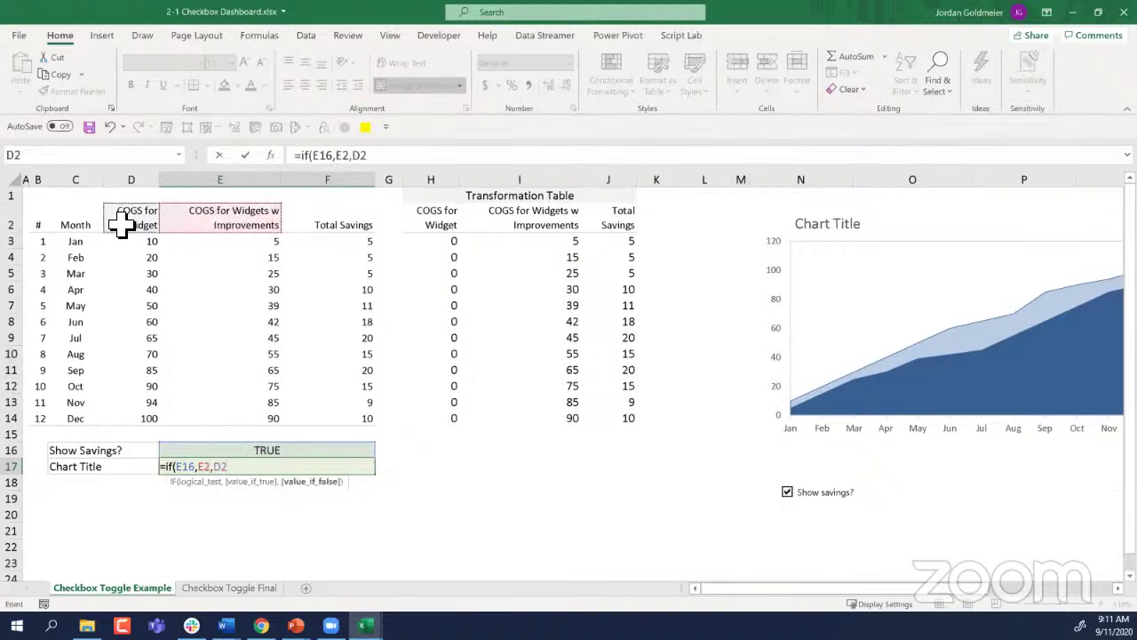
text())
key(Return)
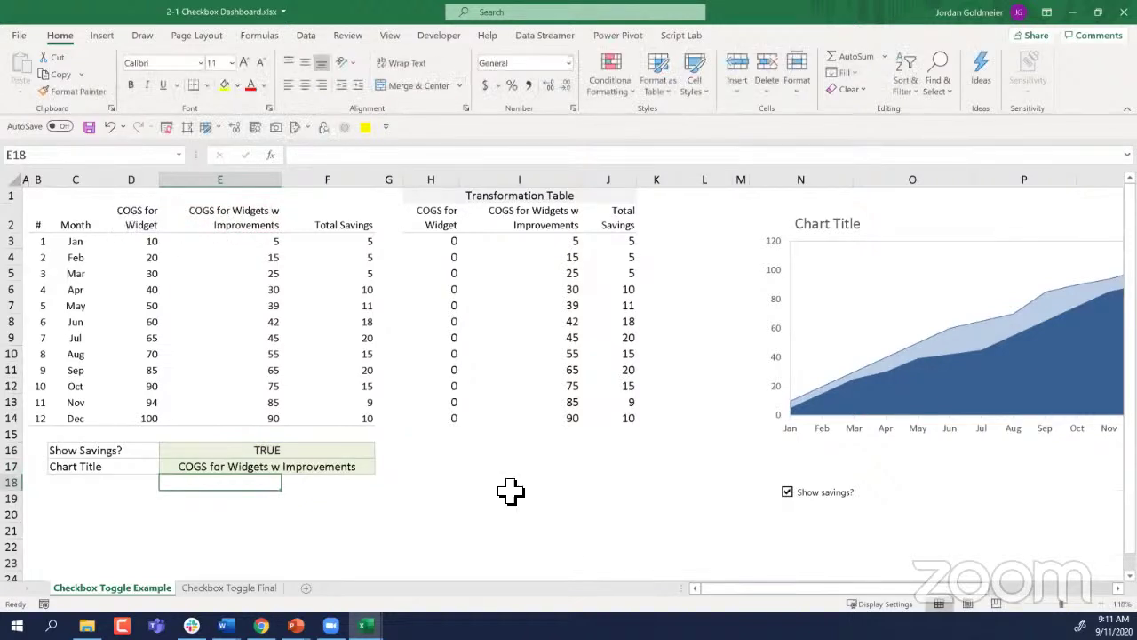
click(837, 500)
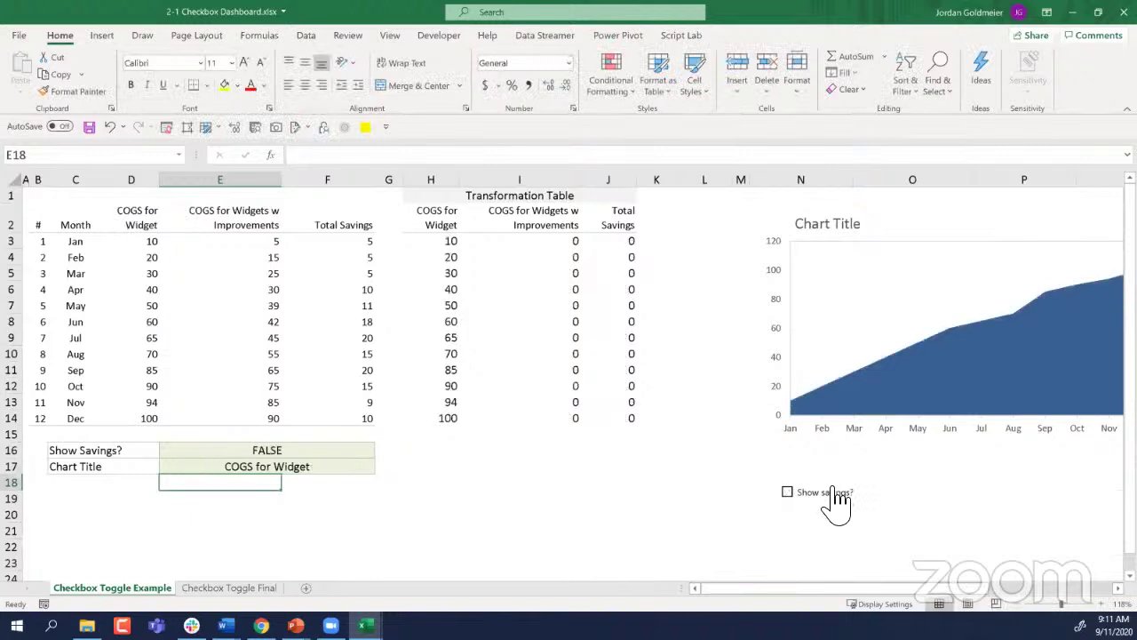
click(837, 499)
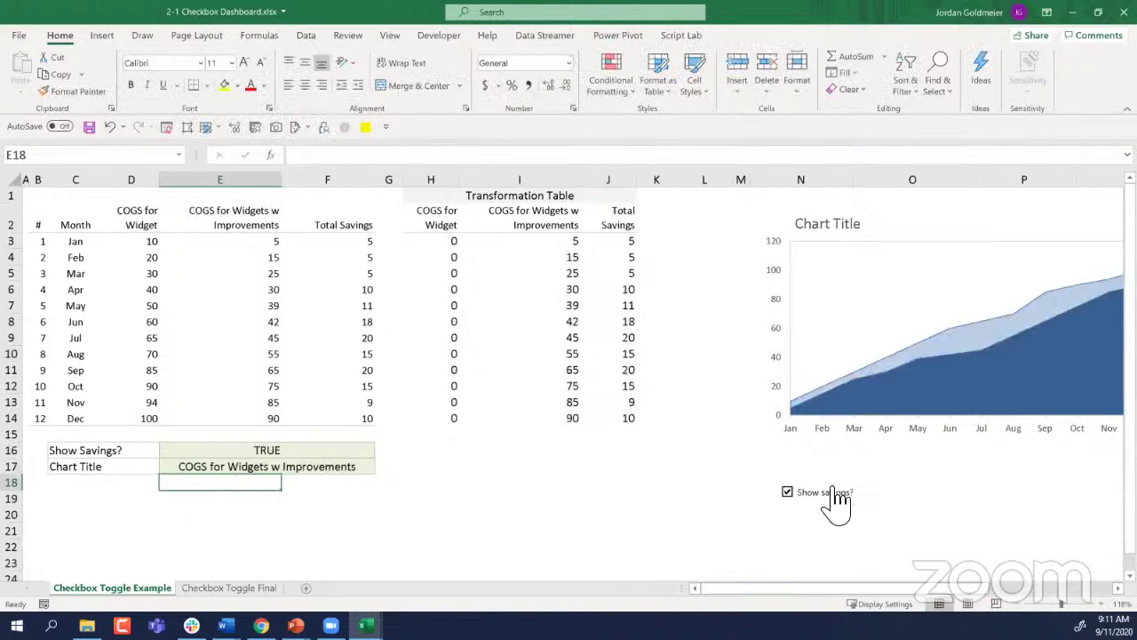
Step: Link the area chart's title to the merged Chart Title cell E17:F17
click(837, 224)
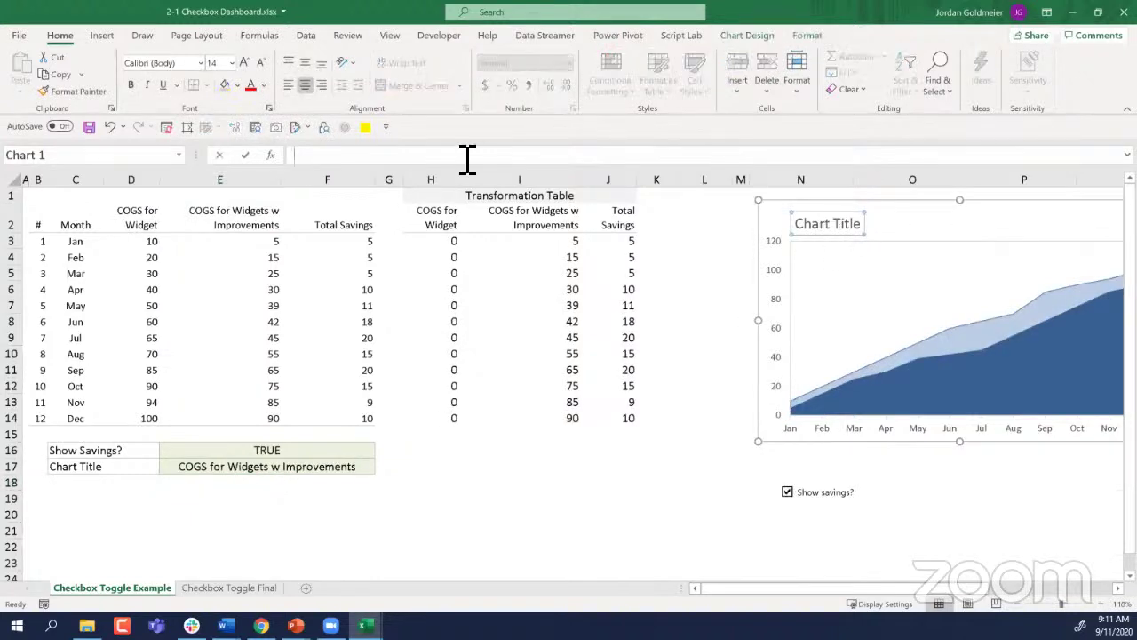
text(=)
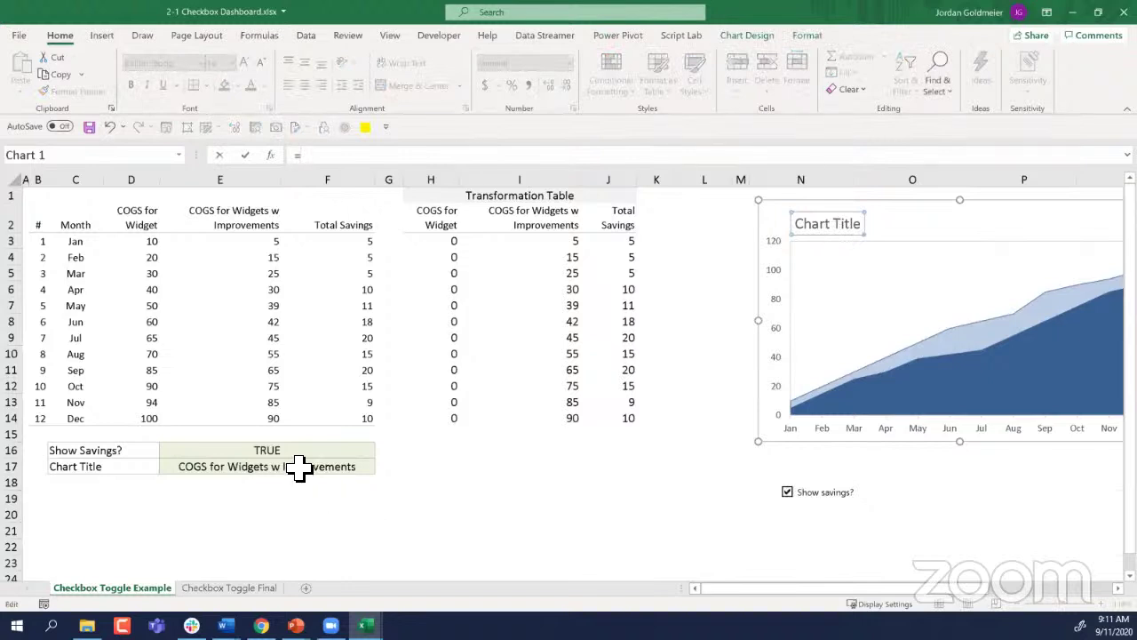
click(299, 469)
key(Return)
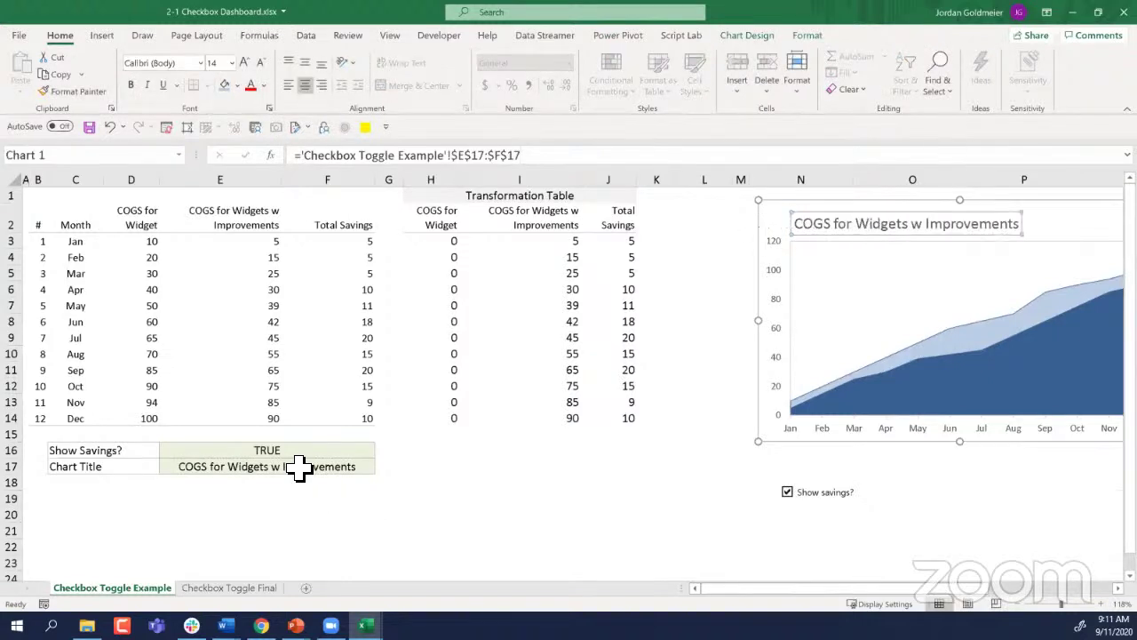
Step: Toggle Show savings? off and on twice to check the chart's linked title
scroll(719, 500, right, 3)
click(711, 500)
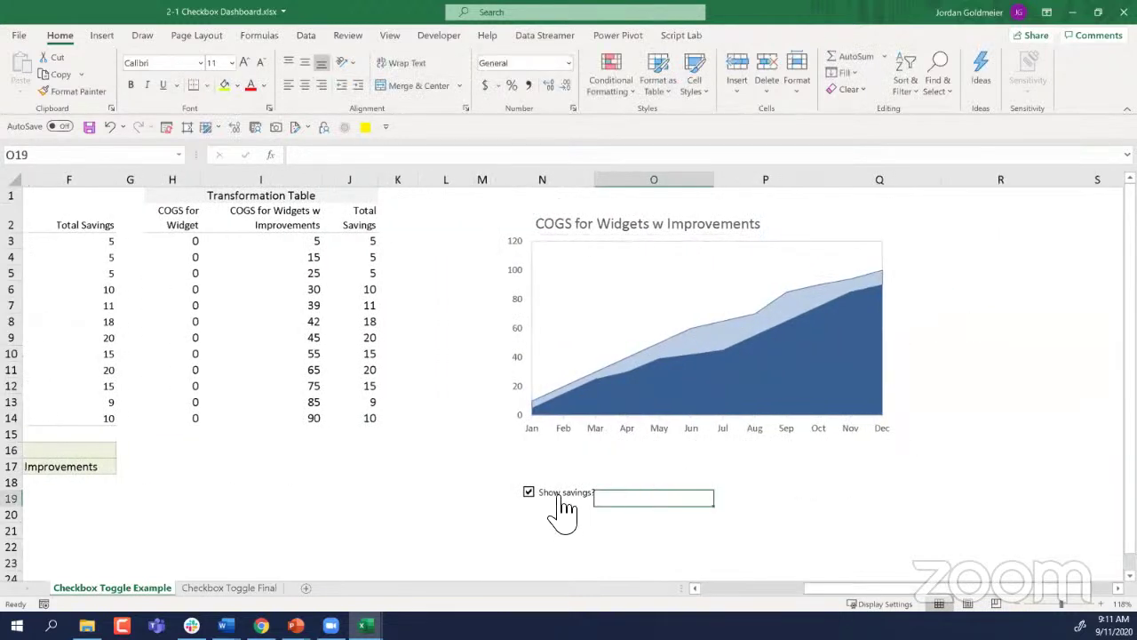
click(562, 500)
click(561, 500)
click(562, 501)
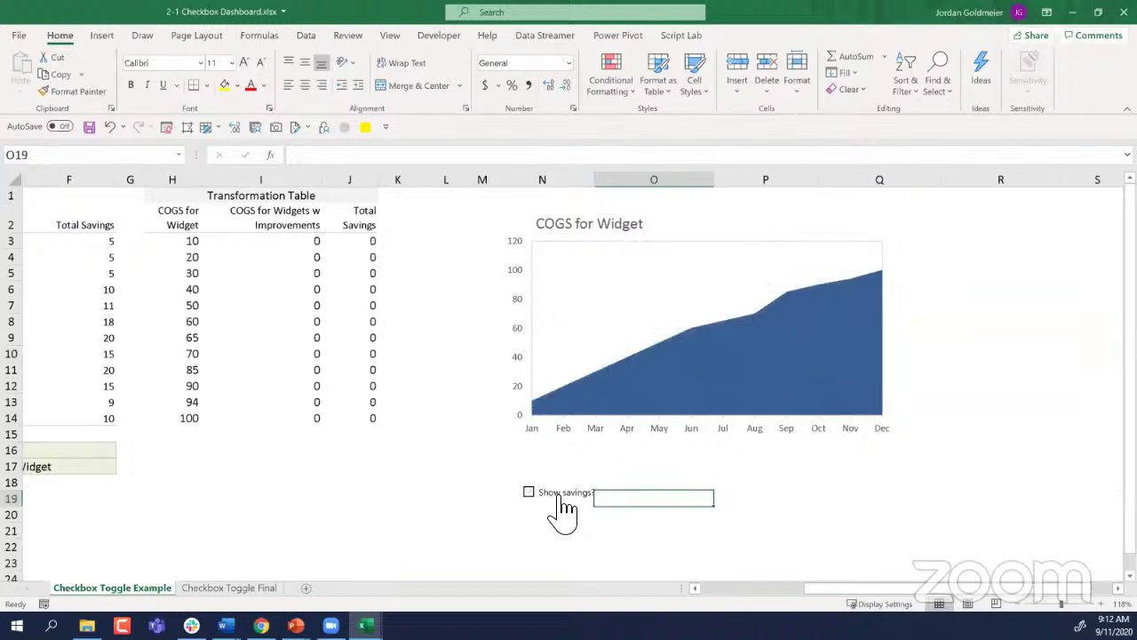
click(562, 500)
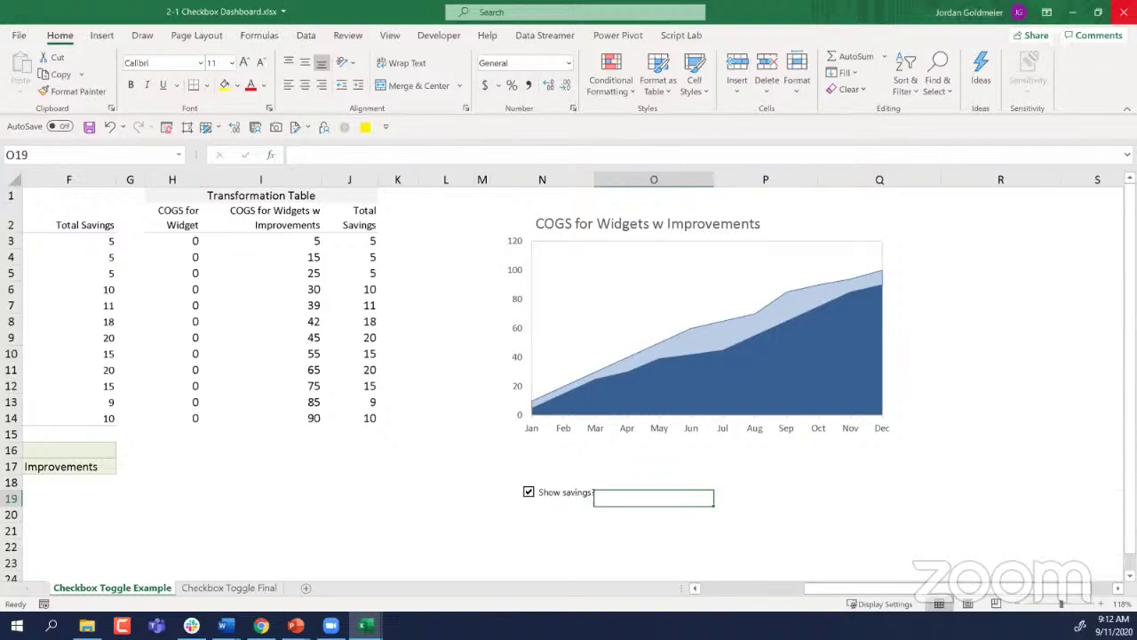
Step: Close the 2-1 Checkbox Dashboard and 1-1 Linked Chart workbooks without saving either one
click(1123, 13)
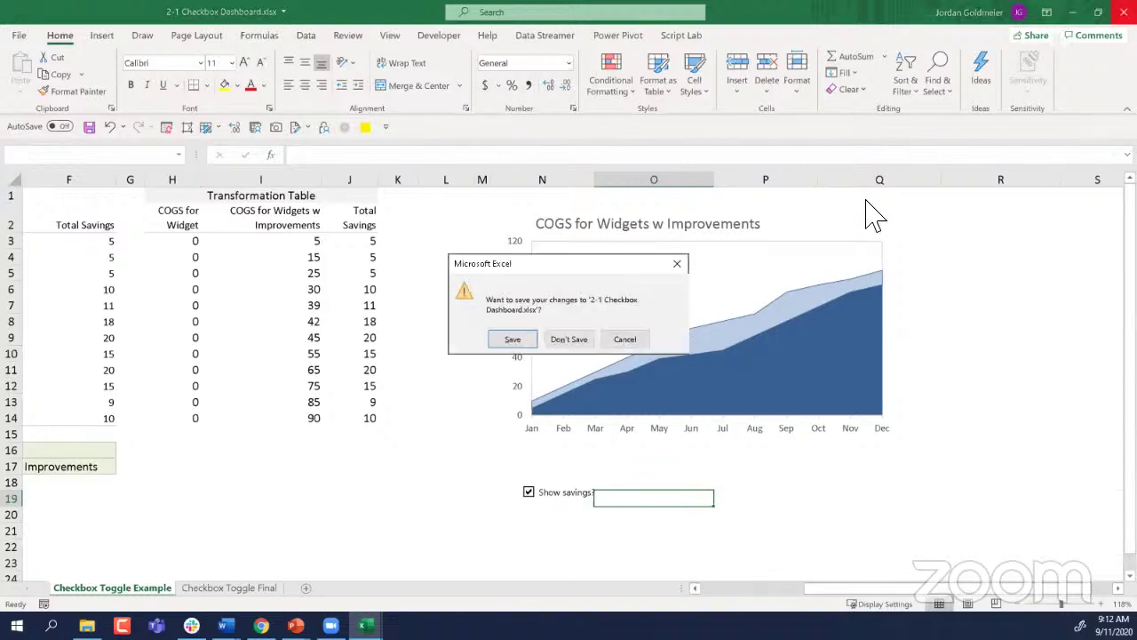
click(569, 340)
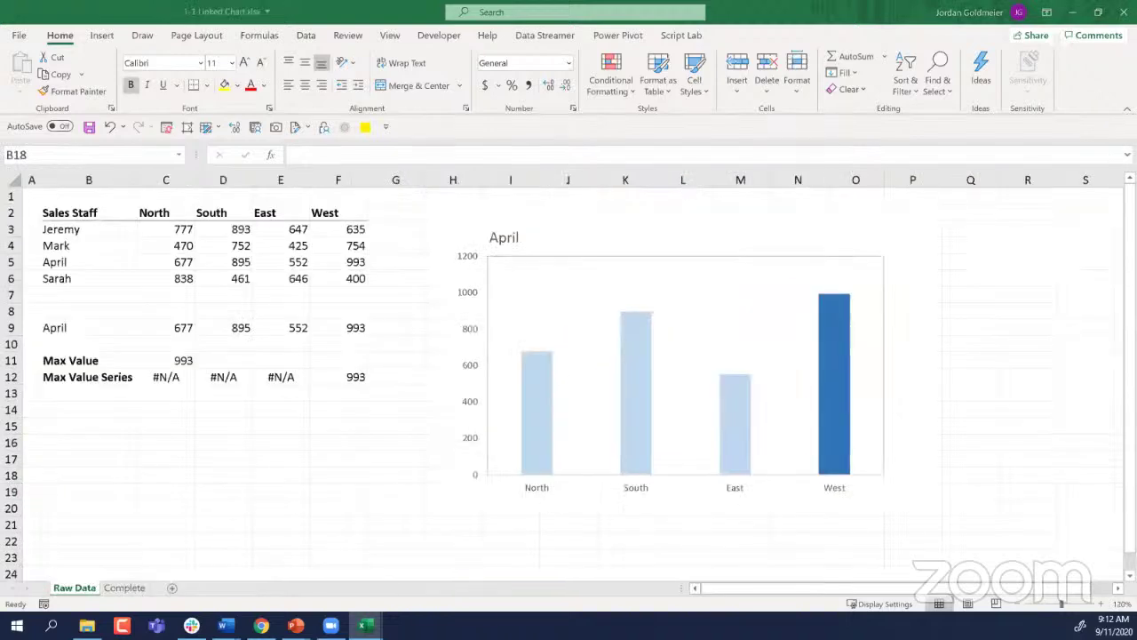
click(1123, 13)
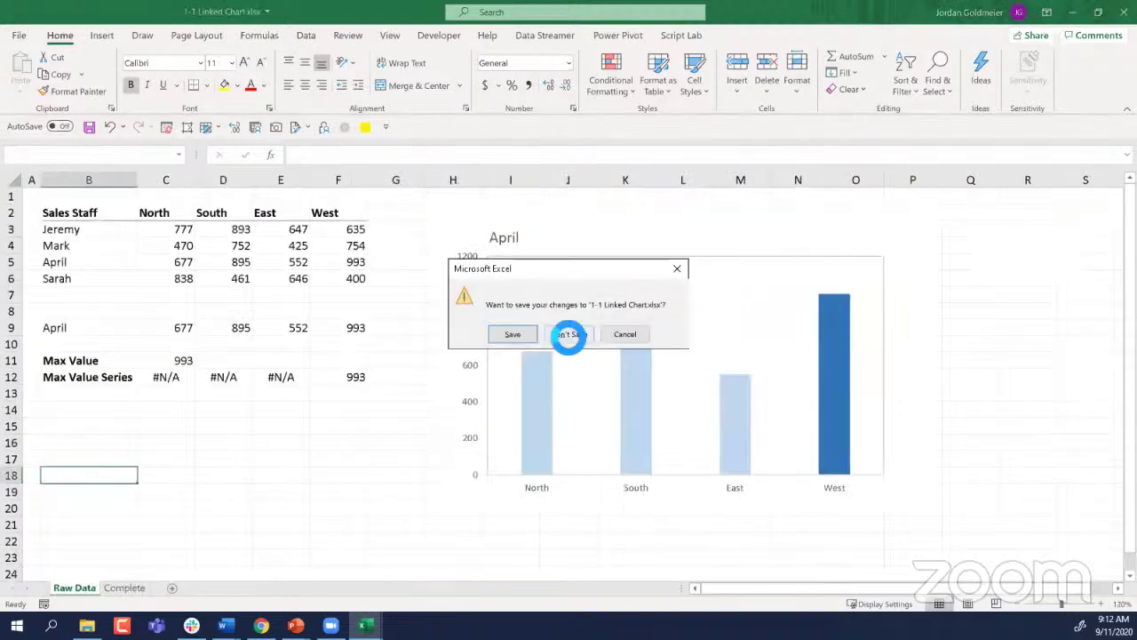
click(569, 335)
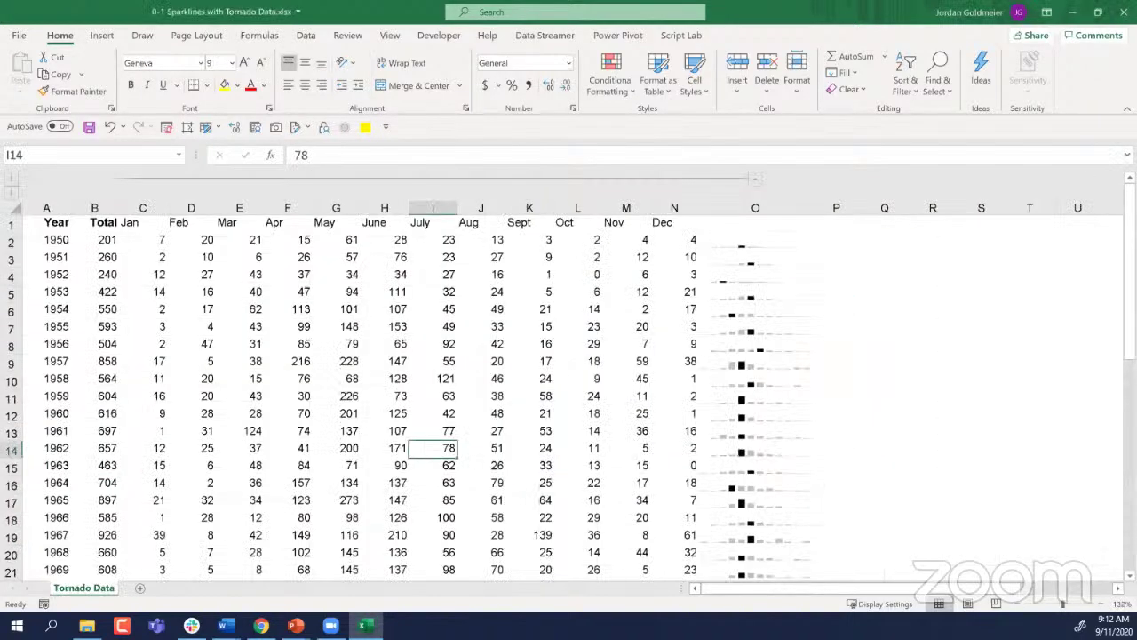
Step: Switch to File Explorer and open 3-1 Tornado Dashboard with REPT.xlsx from the EIE folder
click(87, 625)
click(401, 346)
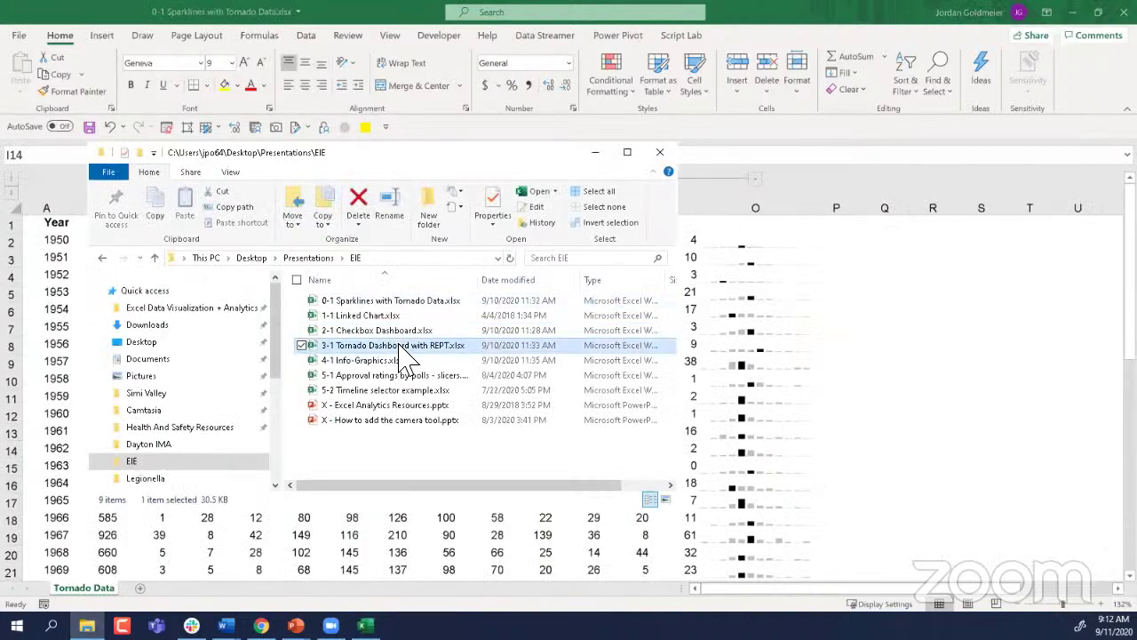
double_click(400, 349)
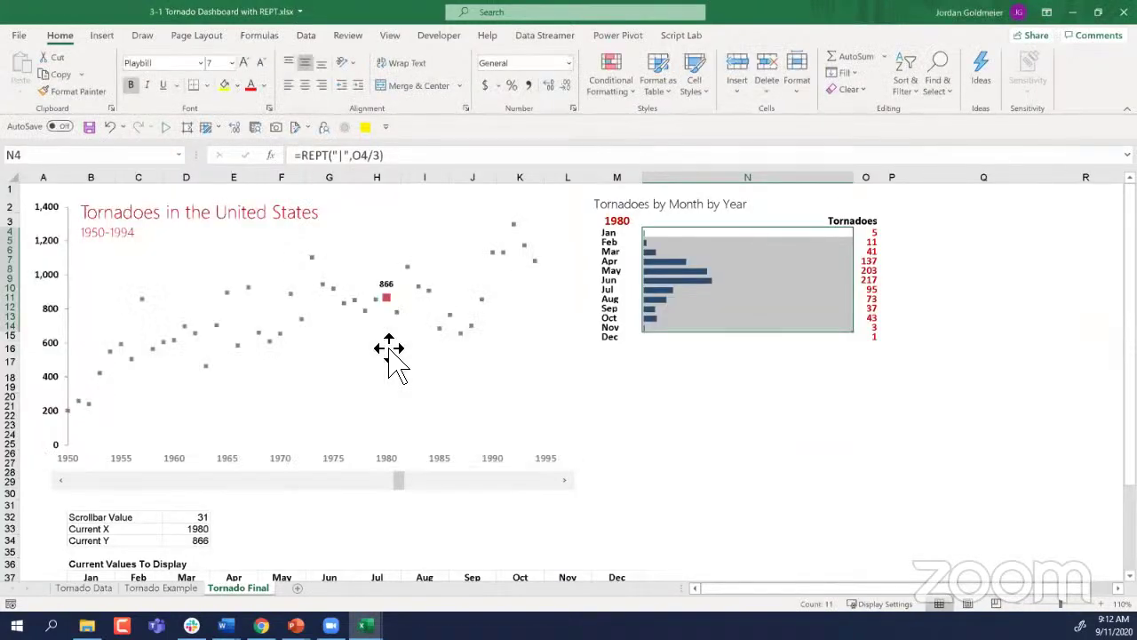
Step: Move the Tornado Final scrollbar back one year at a time to 1968 to watch the scatter marker and monthly bars
click(760, 377)
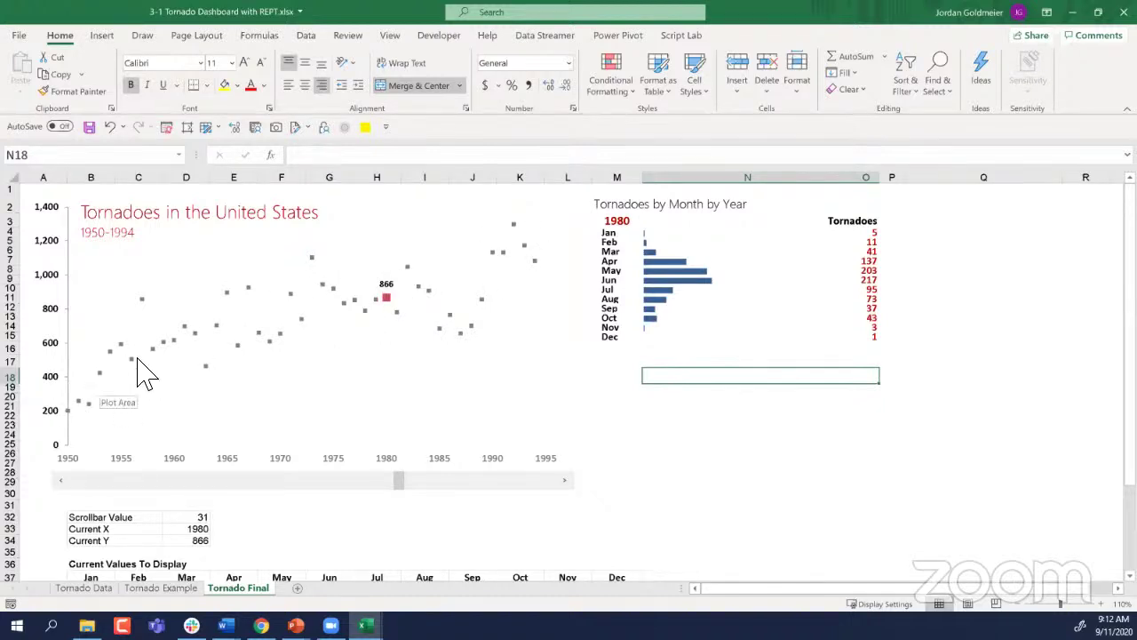
click(65, 484)
click(66, 484)
click(66, 485)
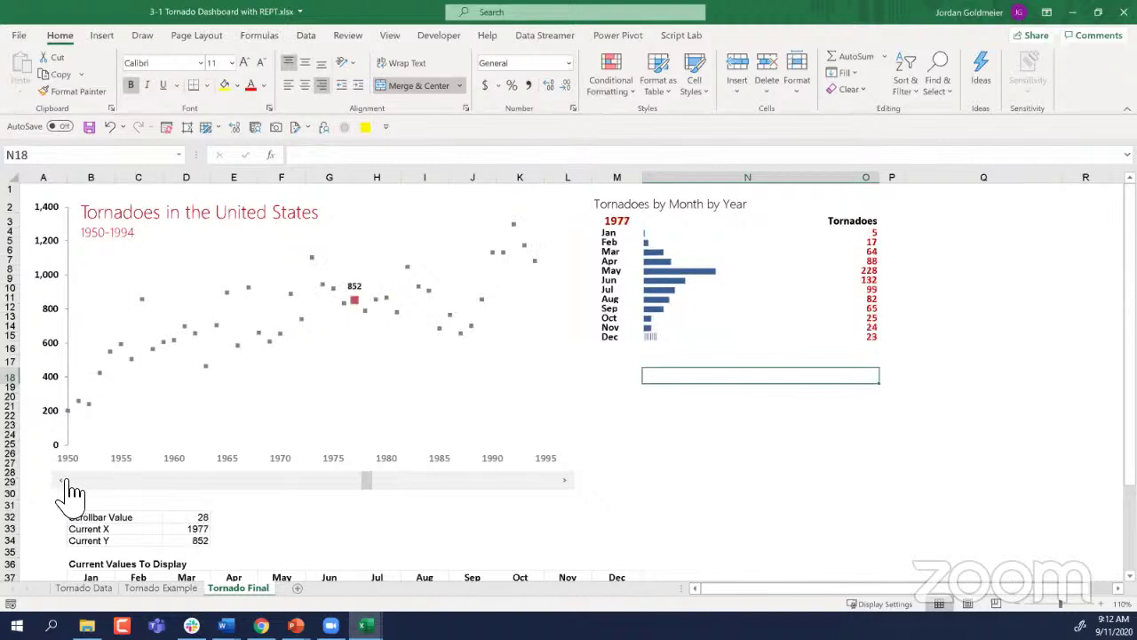
click(66, 484)
click(66, 484)
click(66, 484)
click(66, 484)
click(66, 485)
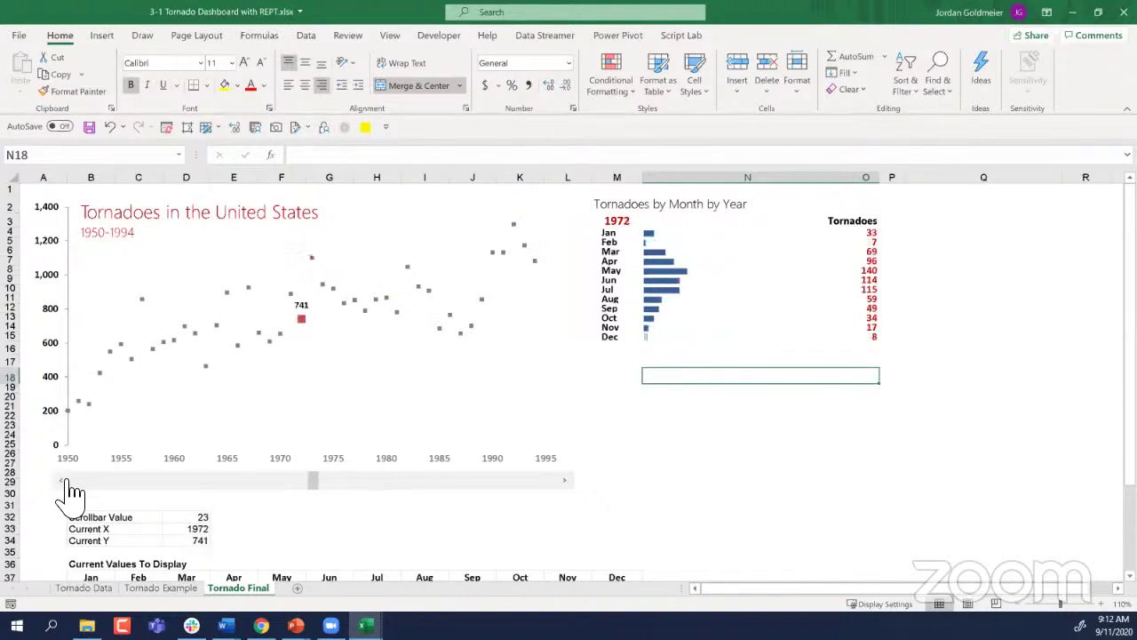
click(66, 485)
click(66, 485)
click(66, 484)
click(65, 485)
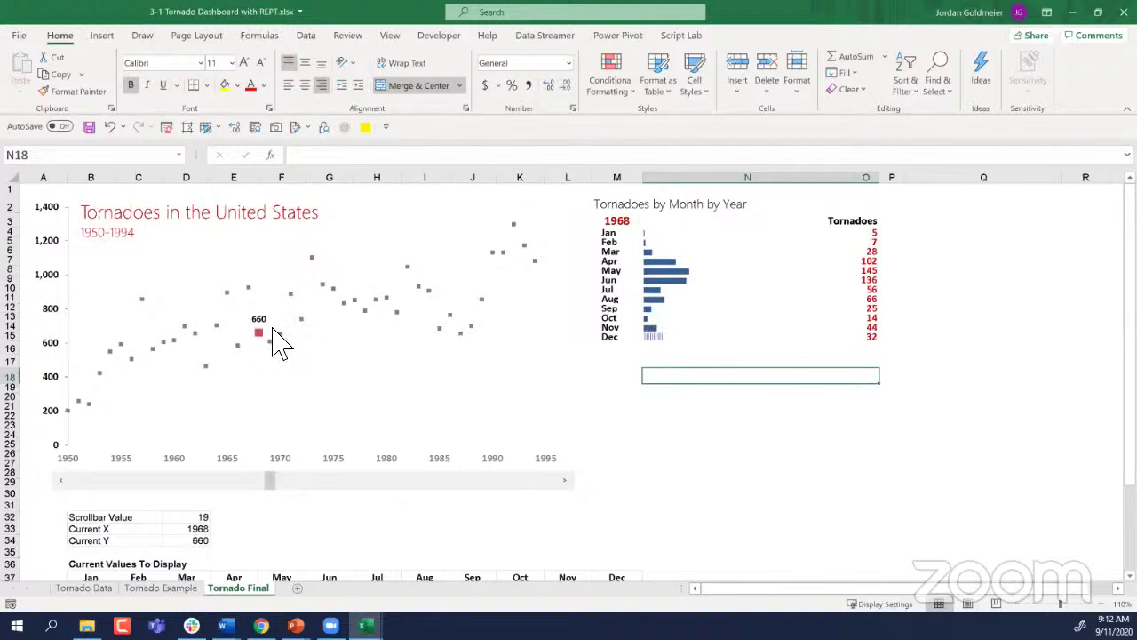
Step: Examine the 1968 monthly bars and the Jan to Dec labels in Tornadoes by Month by Year
click(686, 288)
drag(710, 259, 714, 323)
click(711, 325)
drag(731, 241, 723, 308)
drag(608, 233, 616, 337)
click(620, 336)
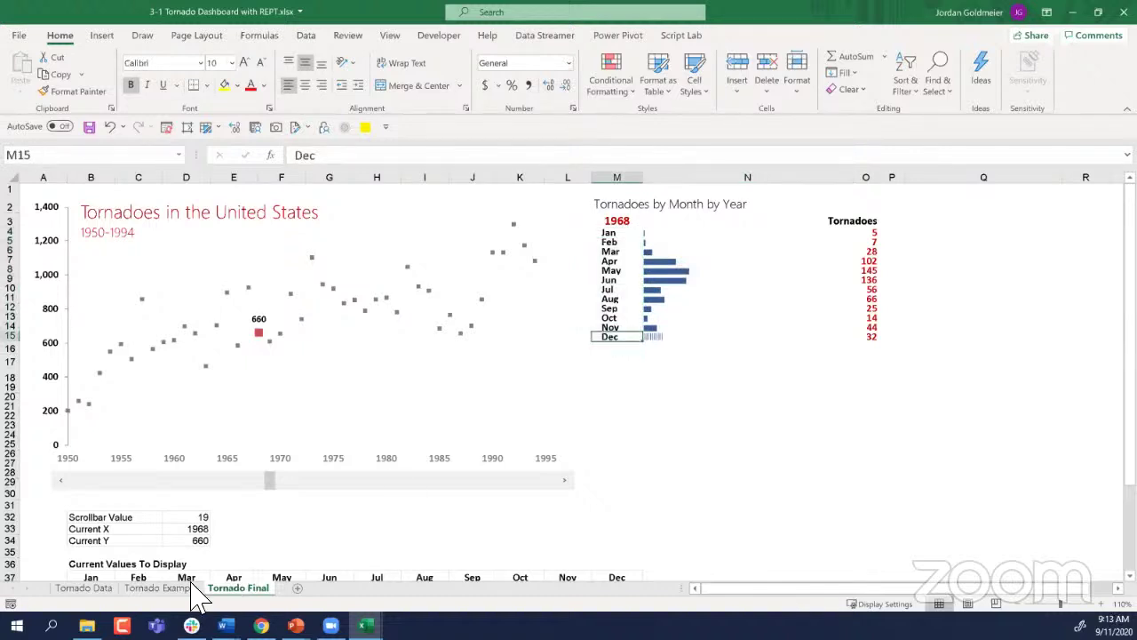
Step: On the Tornado Example sheet, open the scatter chart's data source and its Values series definition
click(161, 588)
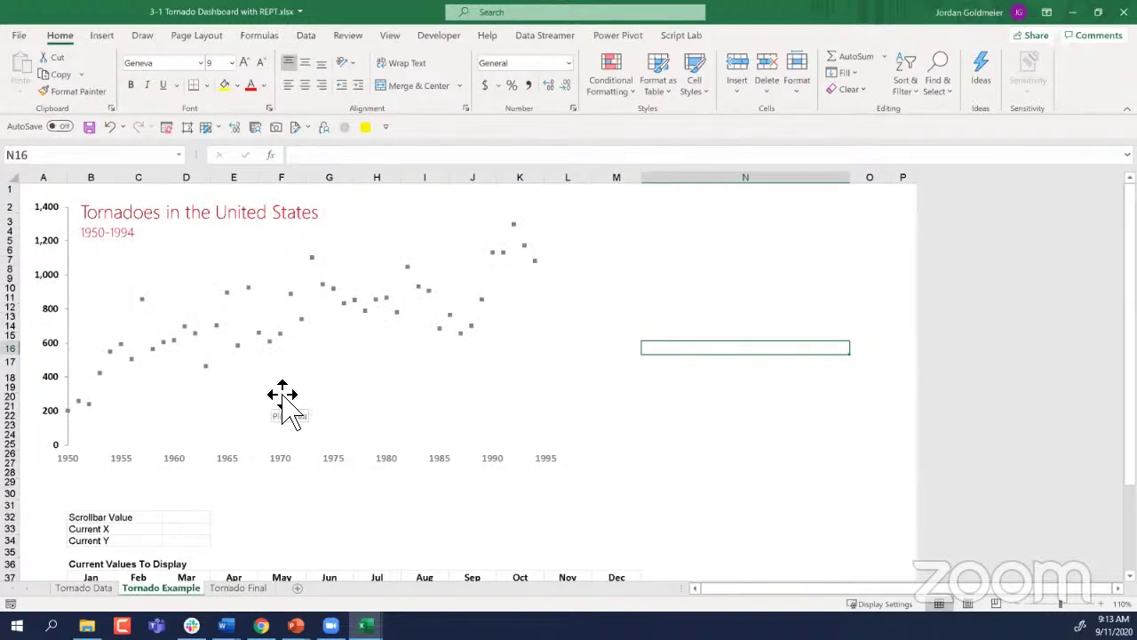
scroll(280, 399, up, 1)
scroll(283, 396, up, 2)
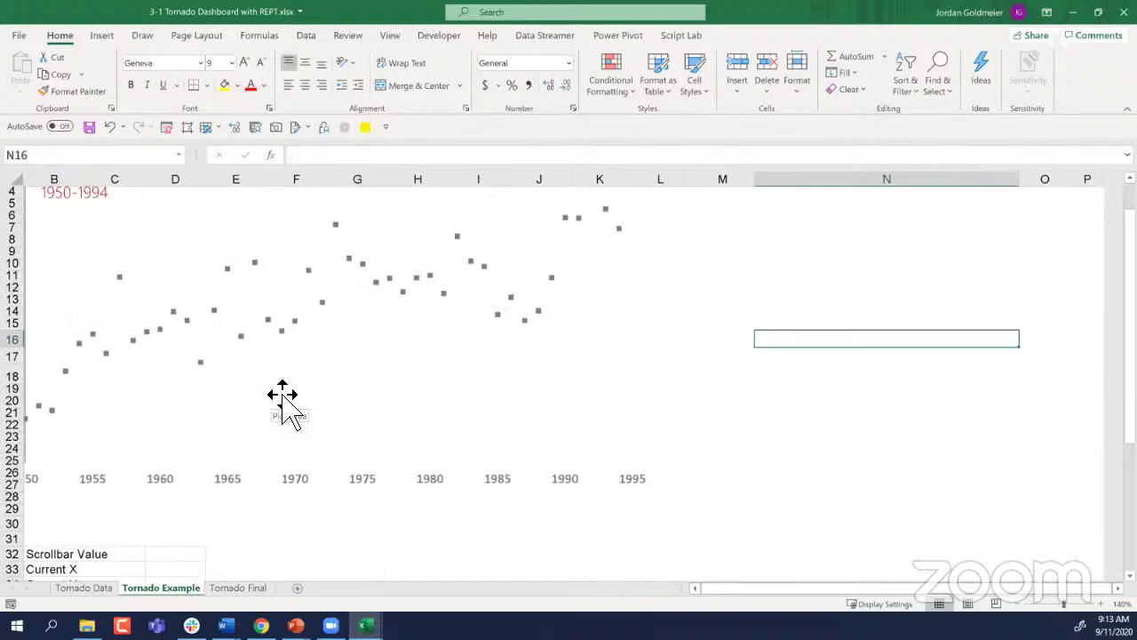
right_click(283, 394)
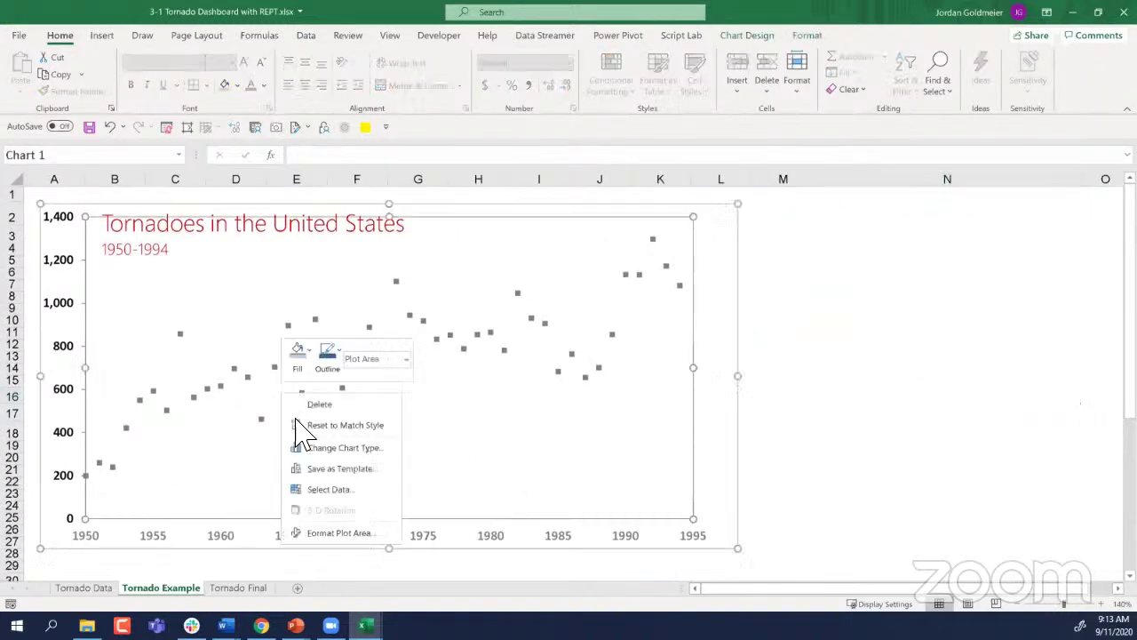
click(327, 490)
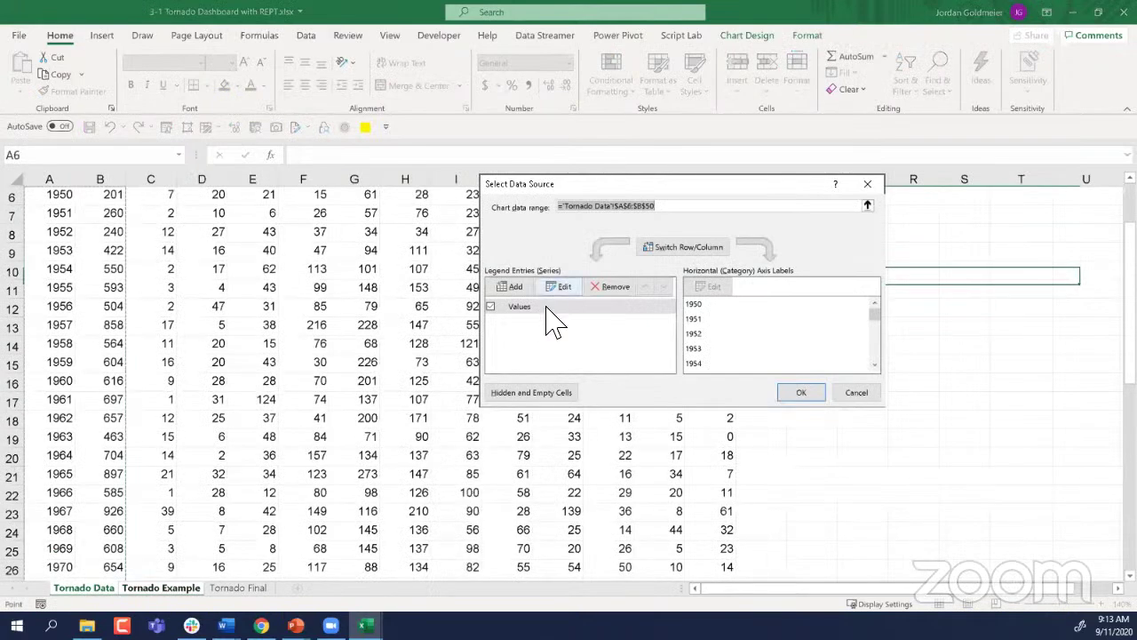
click(565, 286)
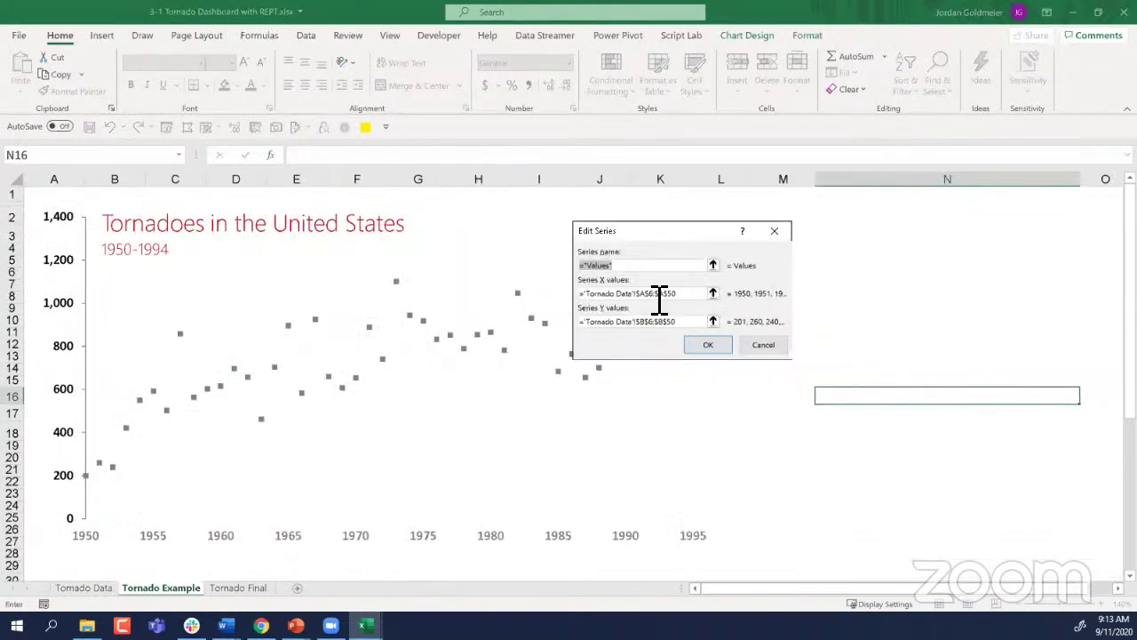
Step: Examine the Values series' X and Y ranges in the Tornado Data sheet, then close the series and data source dialogs
click(660, 296)
scroll(48, 315, up, 2)
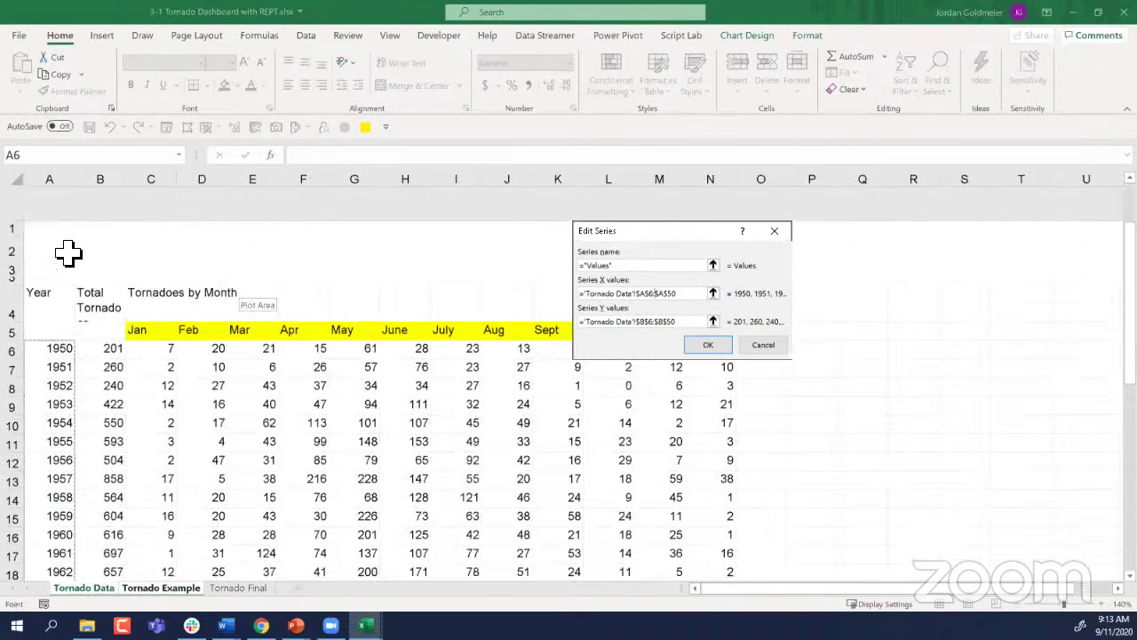
click(650, 320)
scroll(175, 247, down, 2)
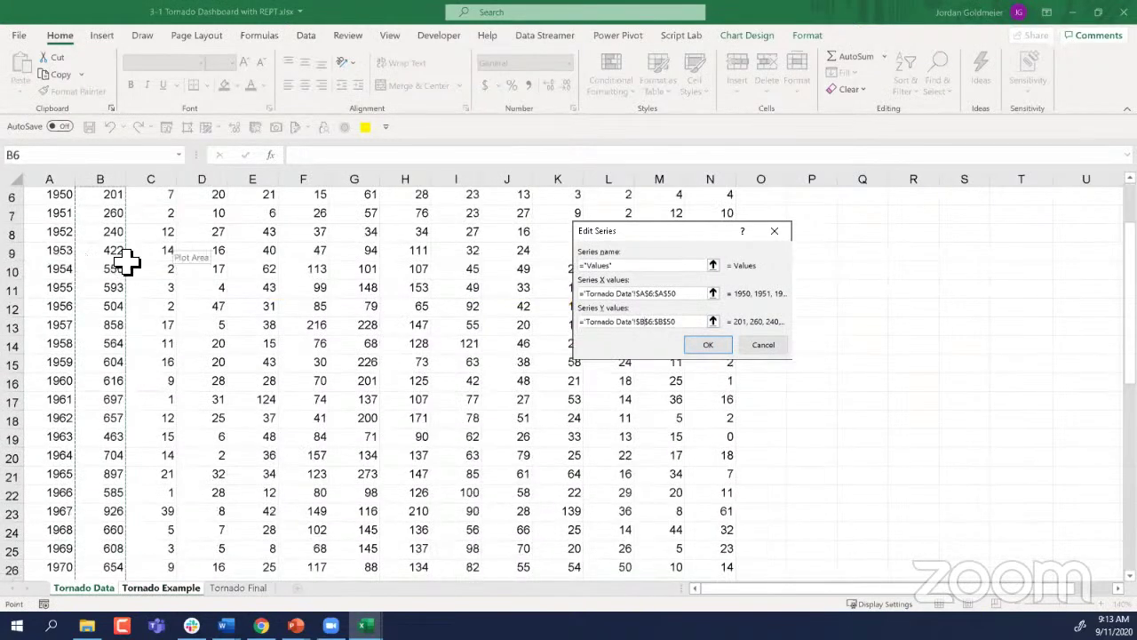
scroll(127, 260, up, 2)
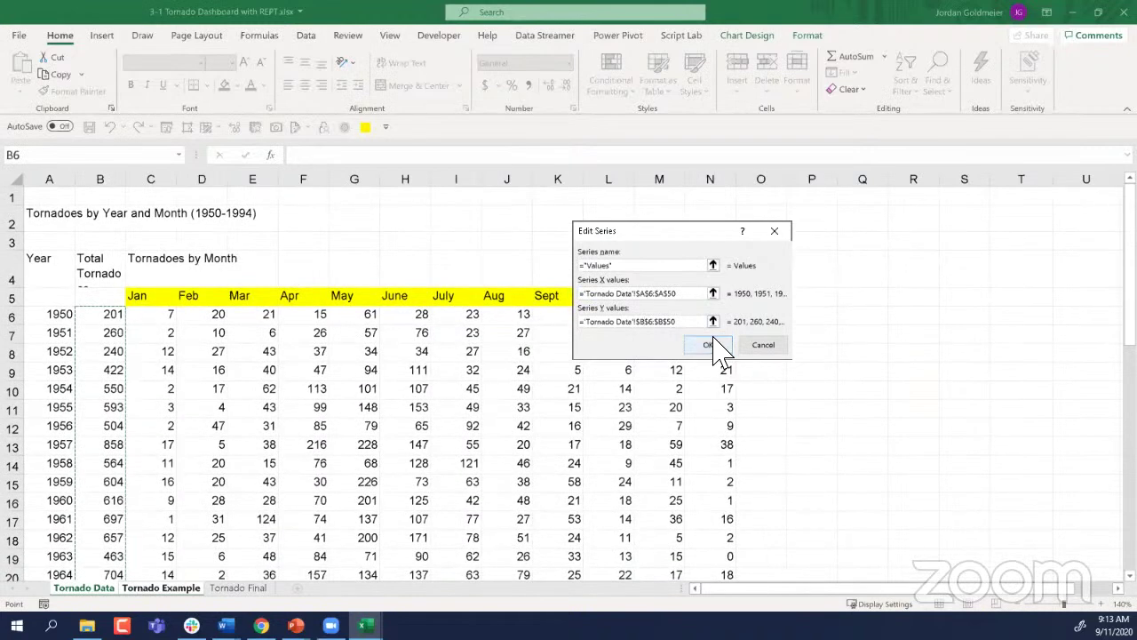
click(708, 345)
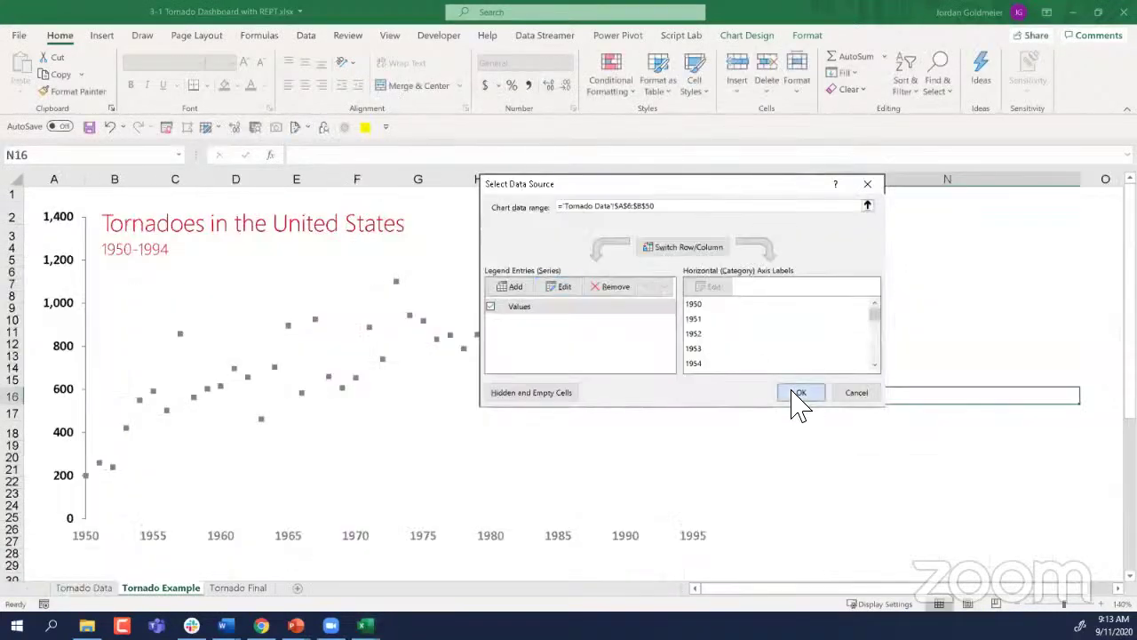
click(794, 393)
Step: Insert a form-control scroll bar spanning the chart's width just below the year axis and try out its slider
scroll(410, 441, down, 3)
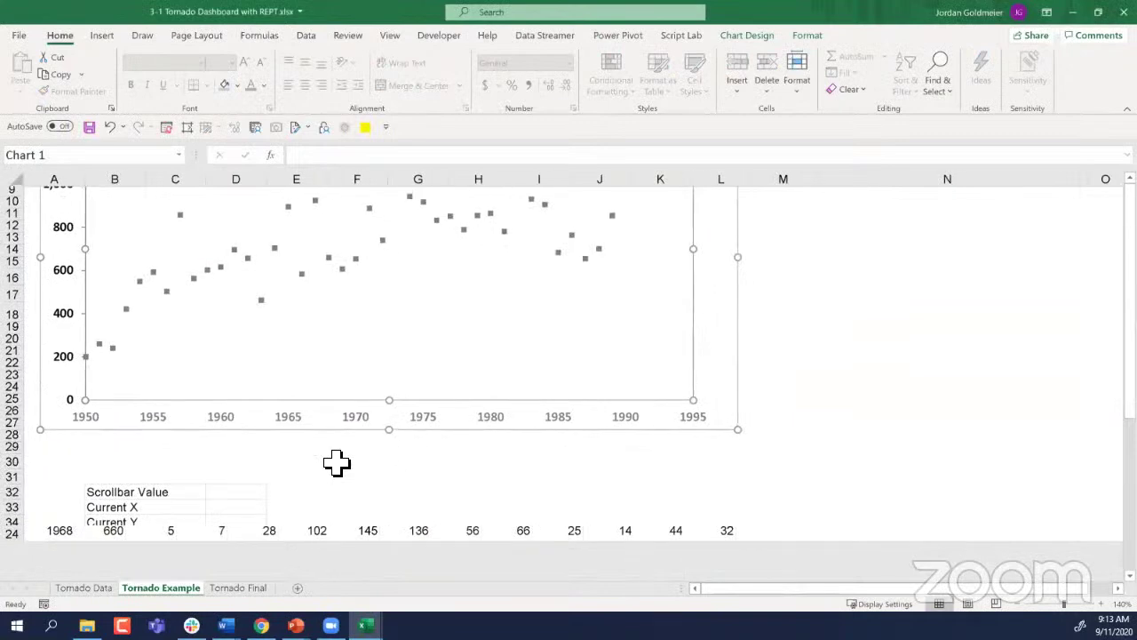
click(214, 496)
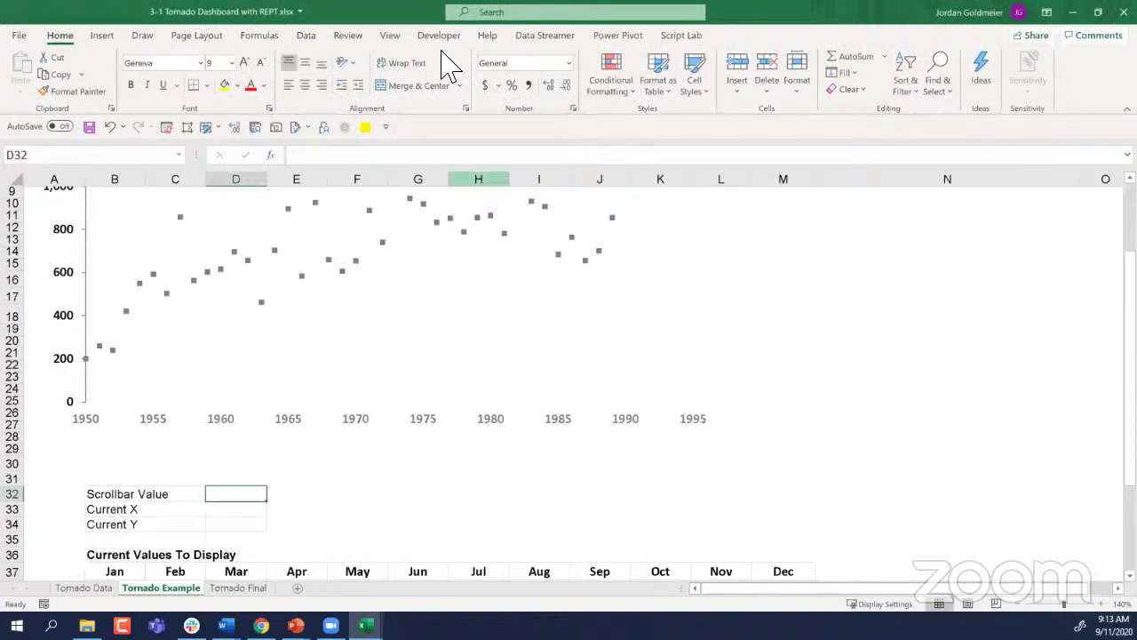
click(439, 36)
click(308, 80)
click(331, 142)
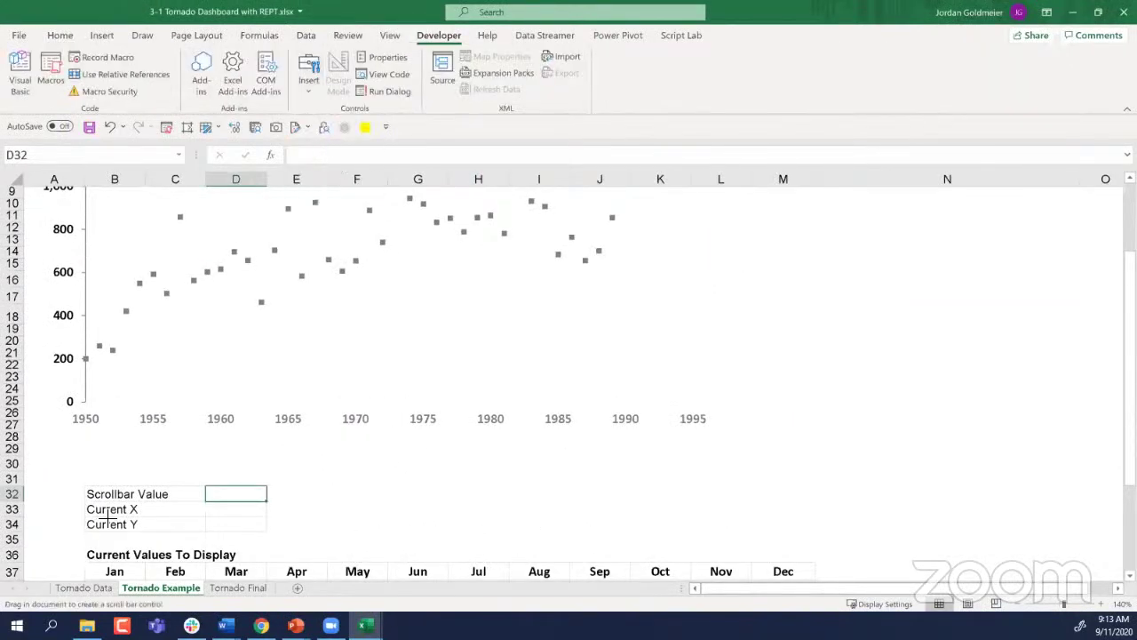
drag(77, 438, 718, 457)
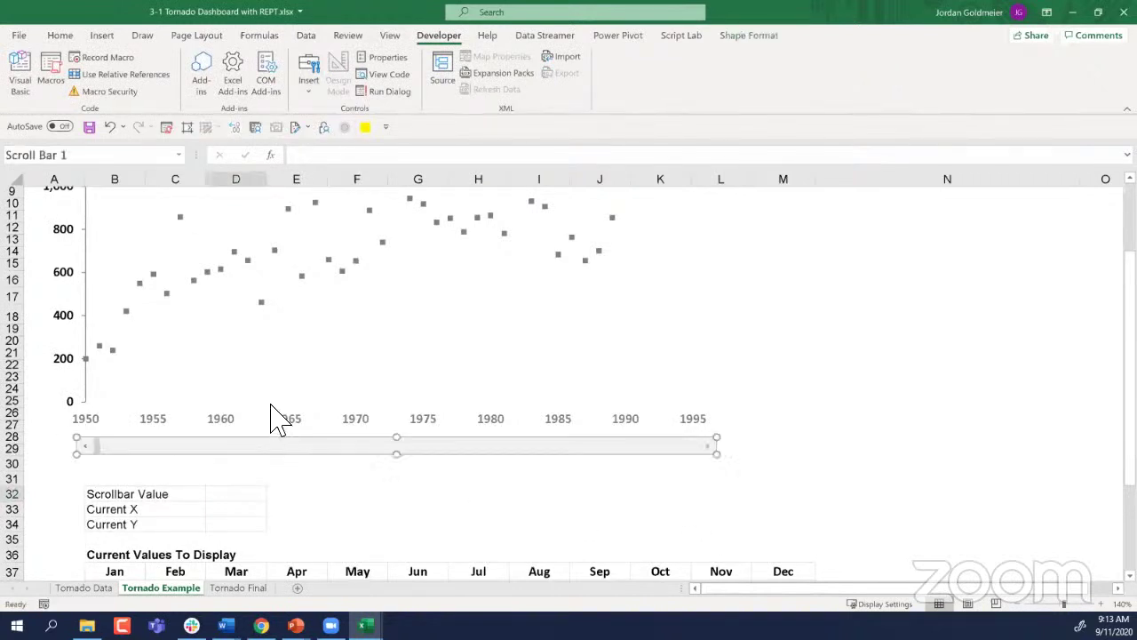
click(229, 464)
drag(96, 444, 331, 462)
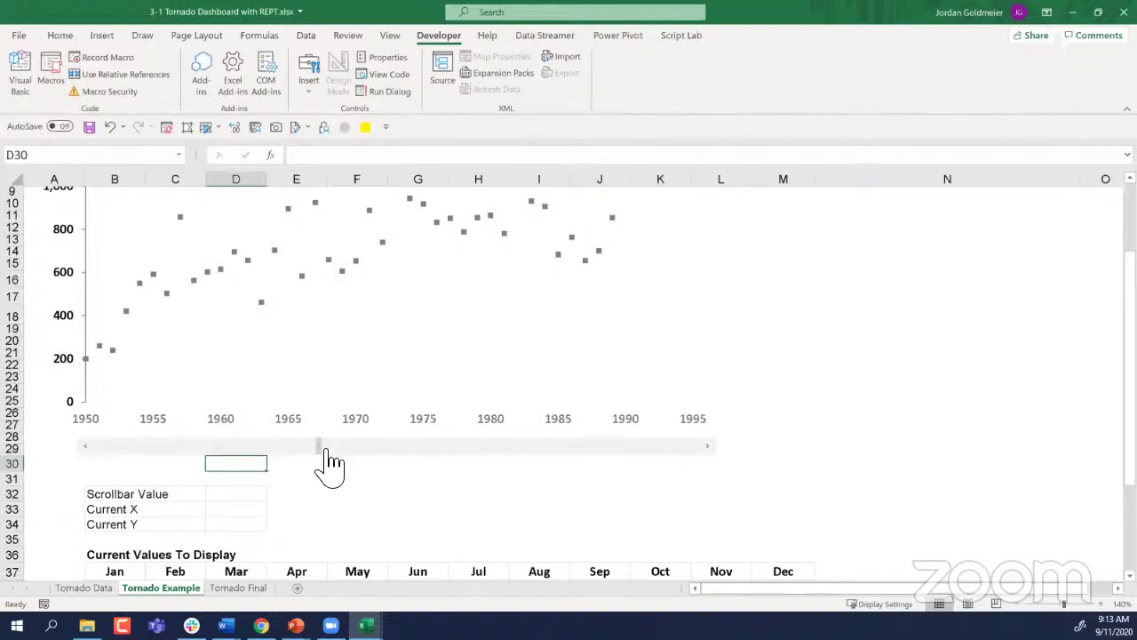
Step: Open the scroll bar's control settings and link it to the Scrollbar Value cell D32
right_click(329, 458)
click(378, 586)
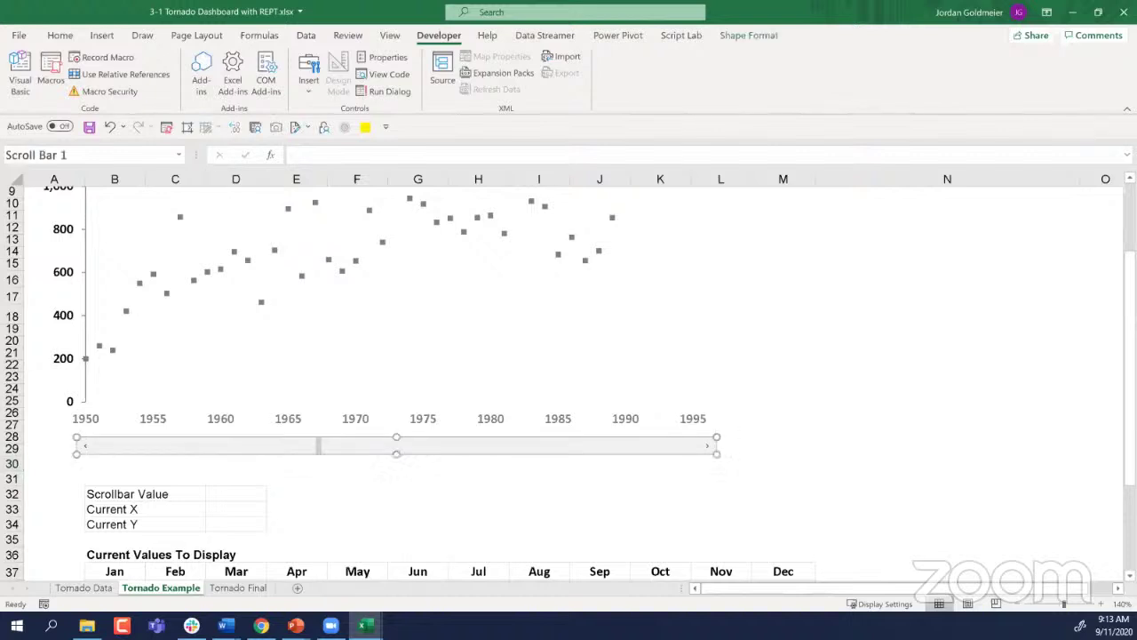
click(645, 252)
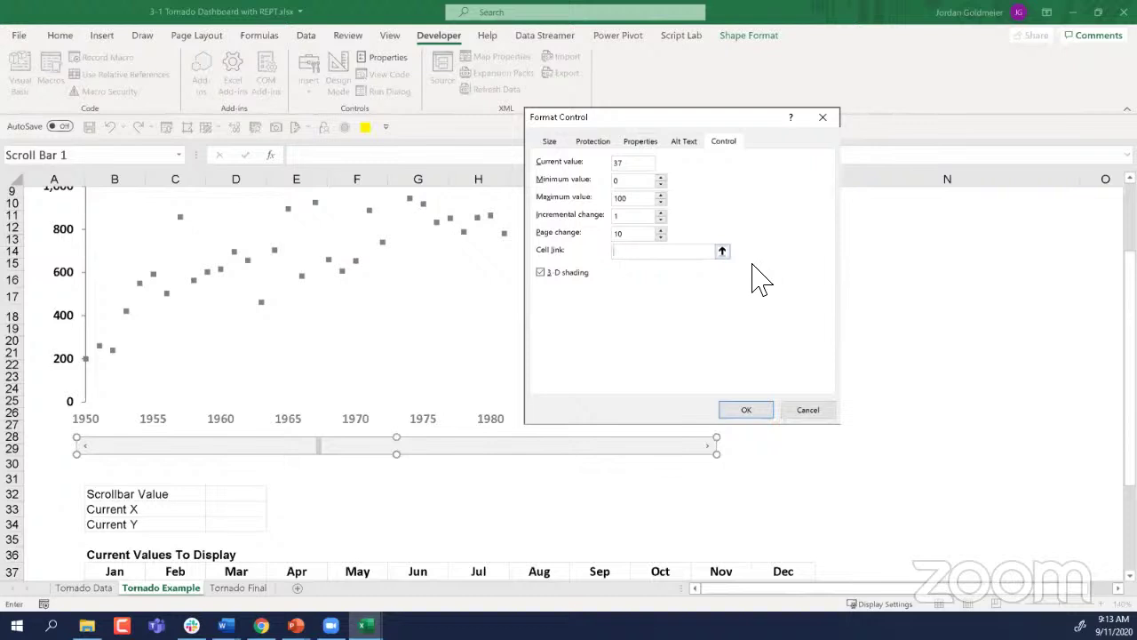
click(242, 494)
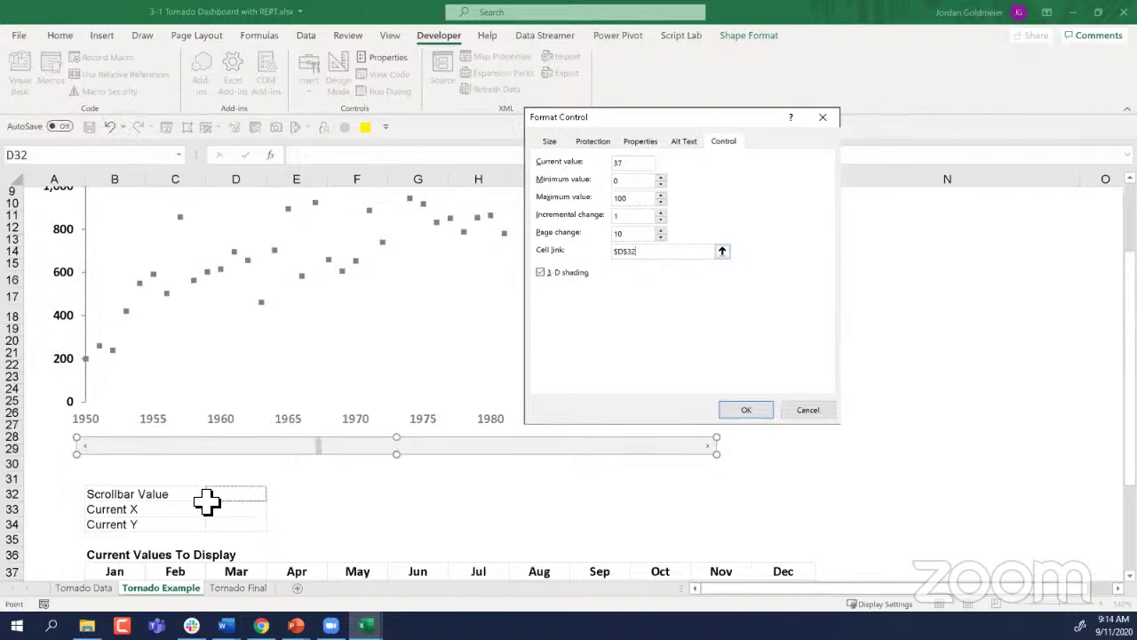
Step: Set the scroll bar's current value to 1, minimum to 1 and maximum to 45, and turn off 3-D shading
double_click(636, 164)
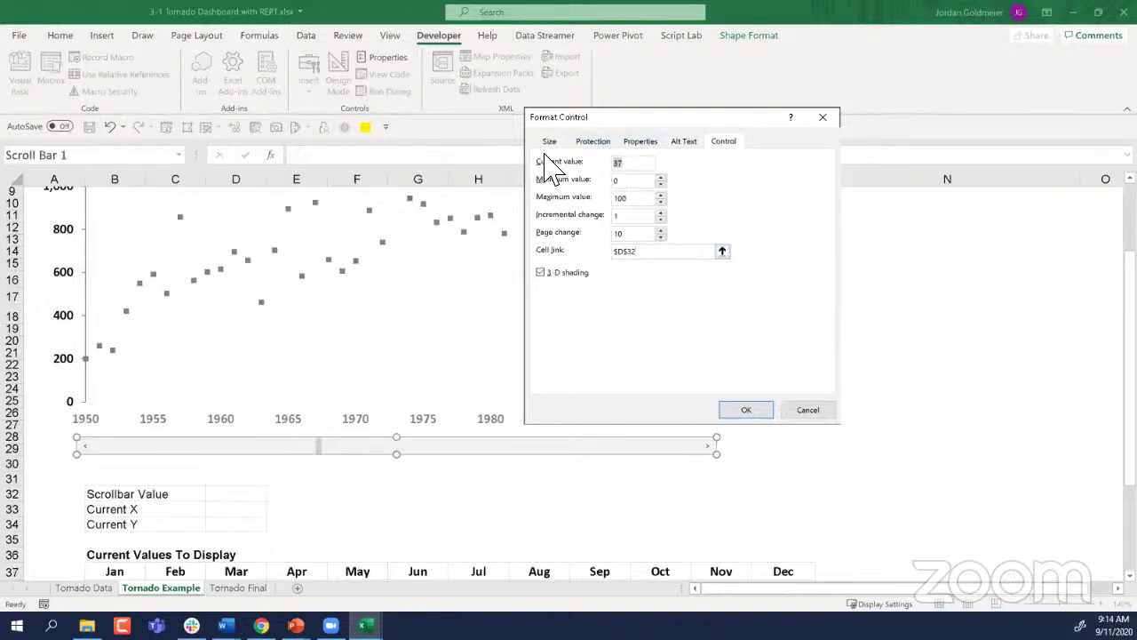
text(1)
key(Tab)
text(1)
key(Tab)
text(45)
click(572, 272)
click(756, 411)
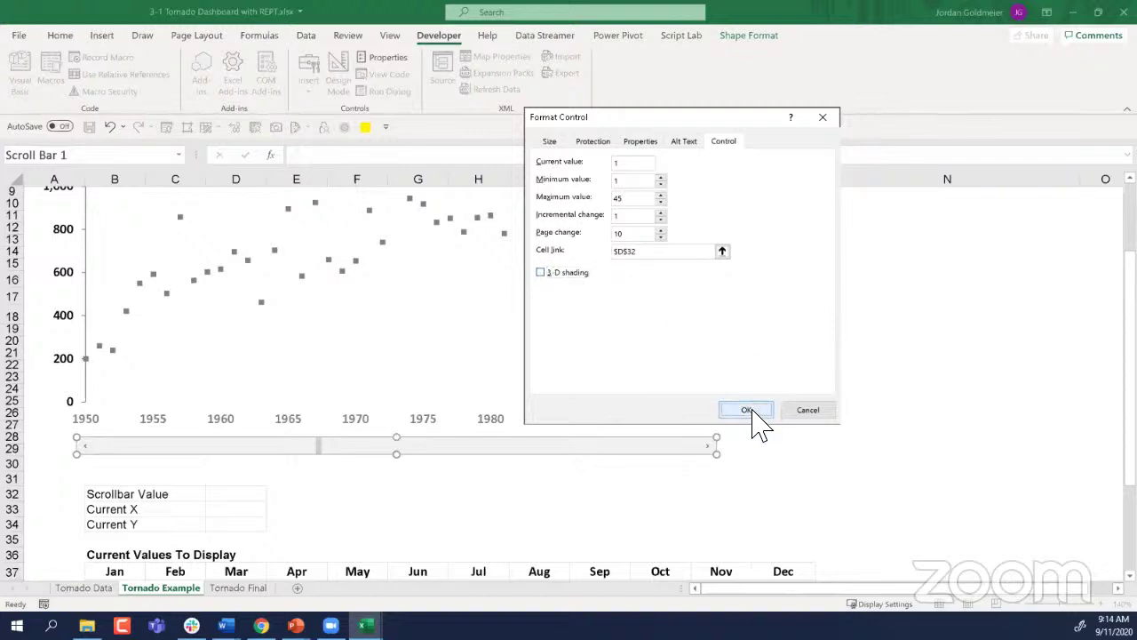
click(539, 494)
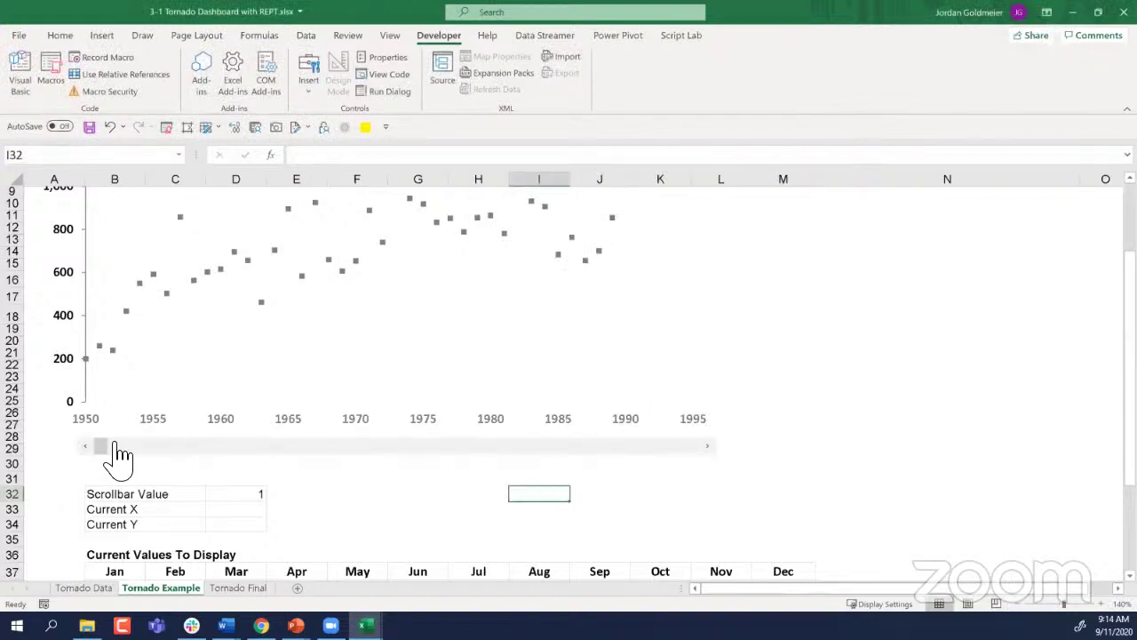
Step: Test the link both ways by moving the scroll bar to 4 and entering 9 in cell D32
drag(105, 445, 145, 451)
click(256, 494)
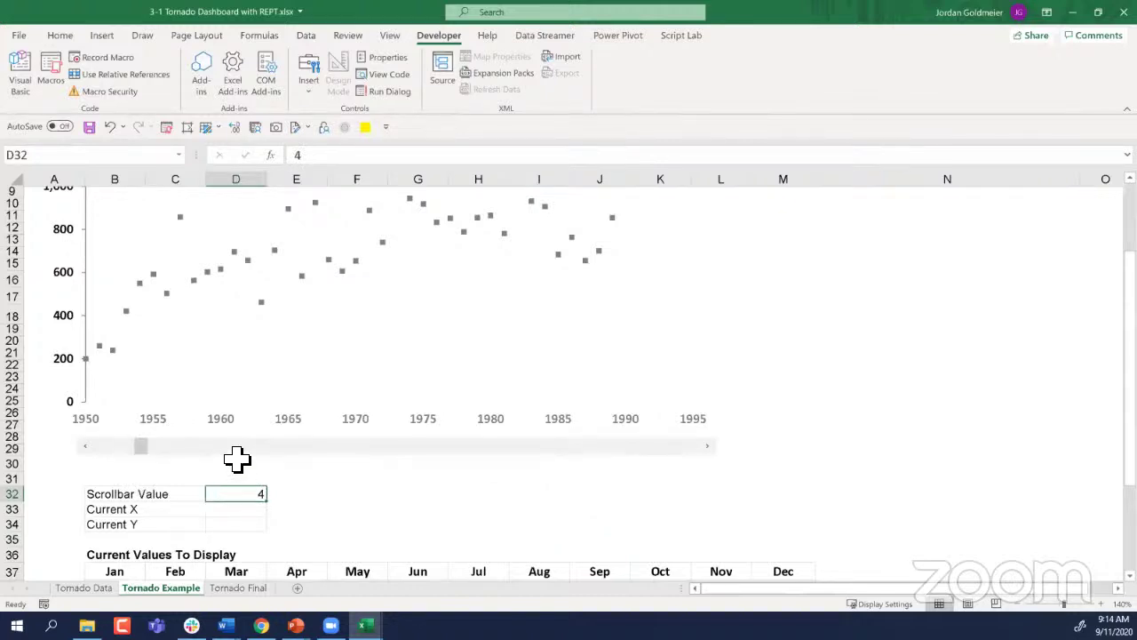
text(9)
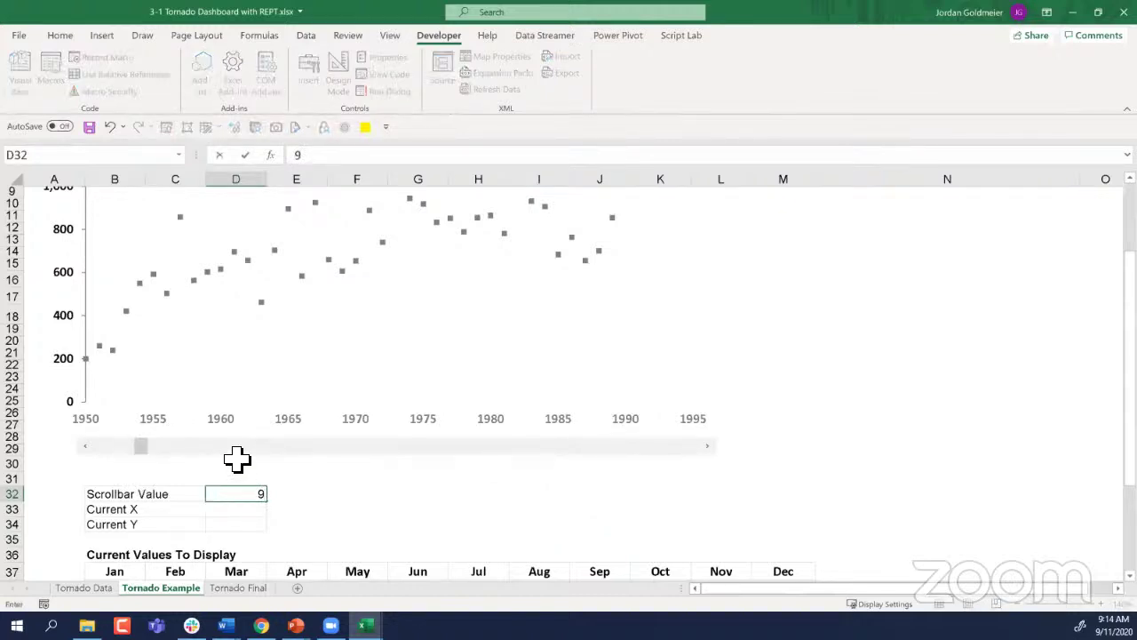
key(Return)
key(Up)
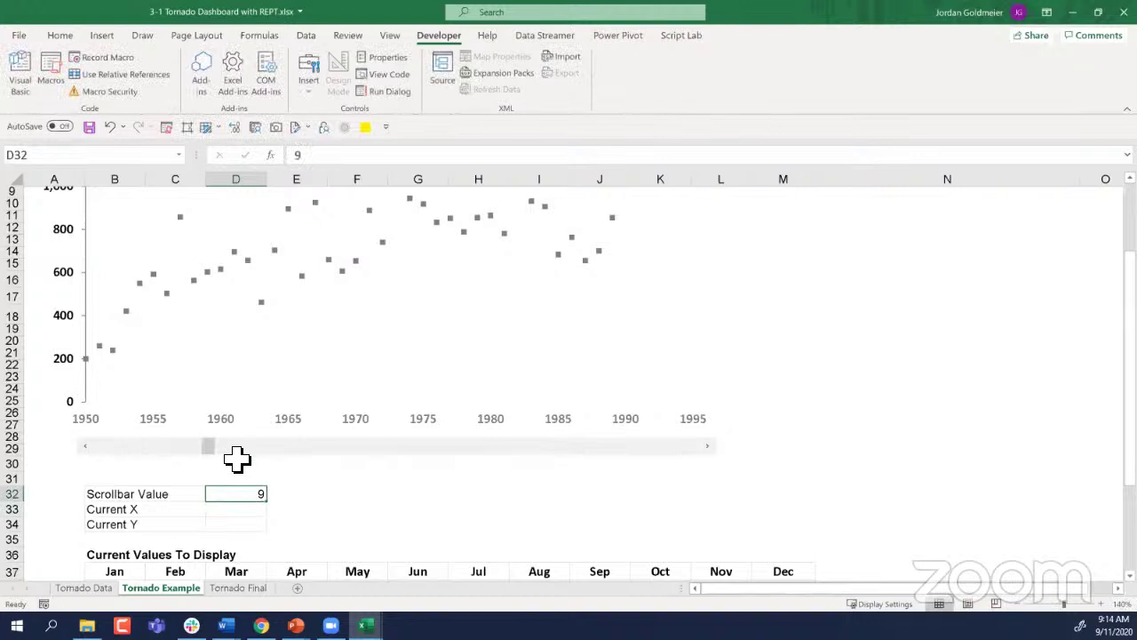
Step: Examine how the Scrollbar Value, Current X and Current Y cells relate to the points in the scatter chart
scroll(236, 459, up, 3)
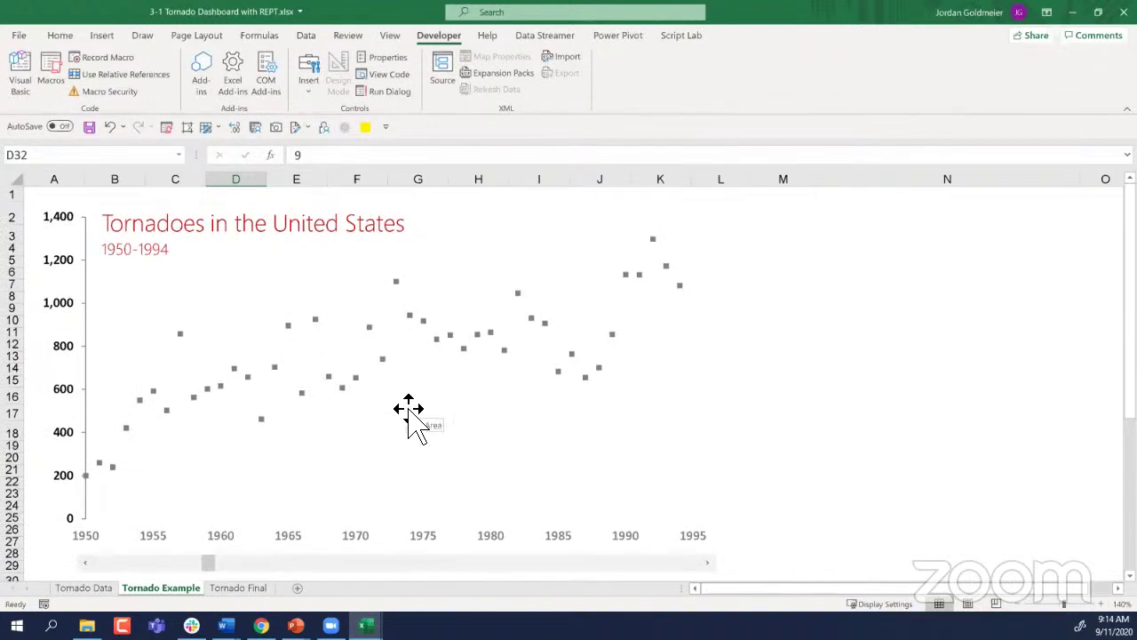
scroll(409, 413, down, 4)
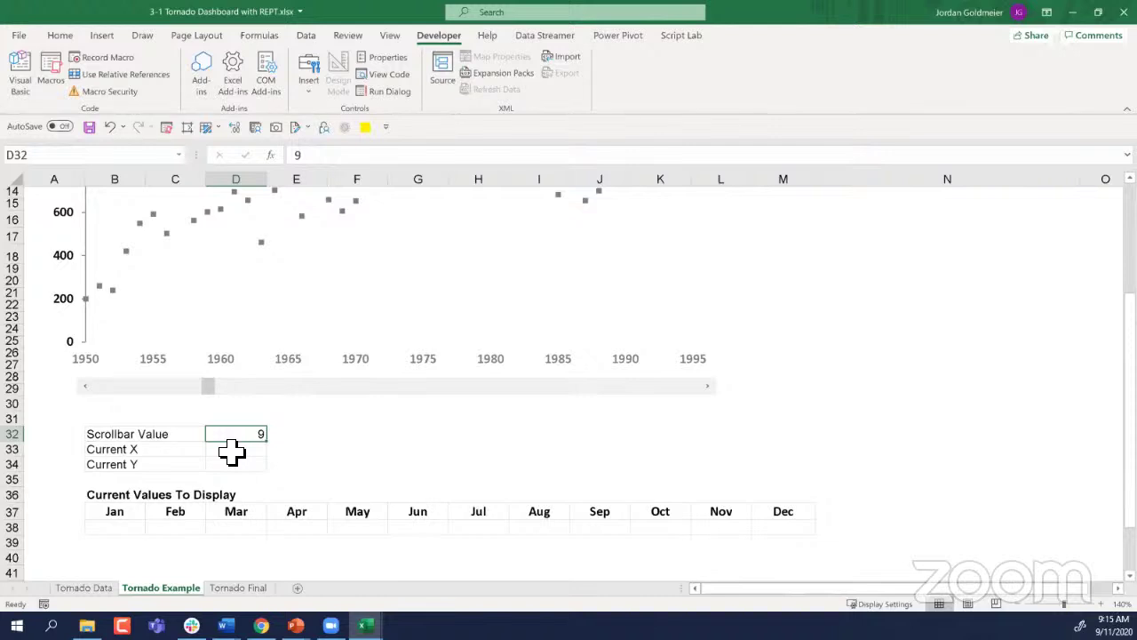
click(231, 450)
click(233, 463)
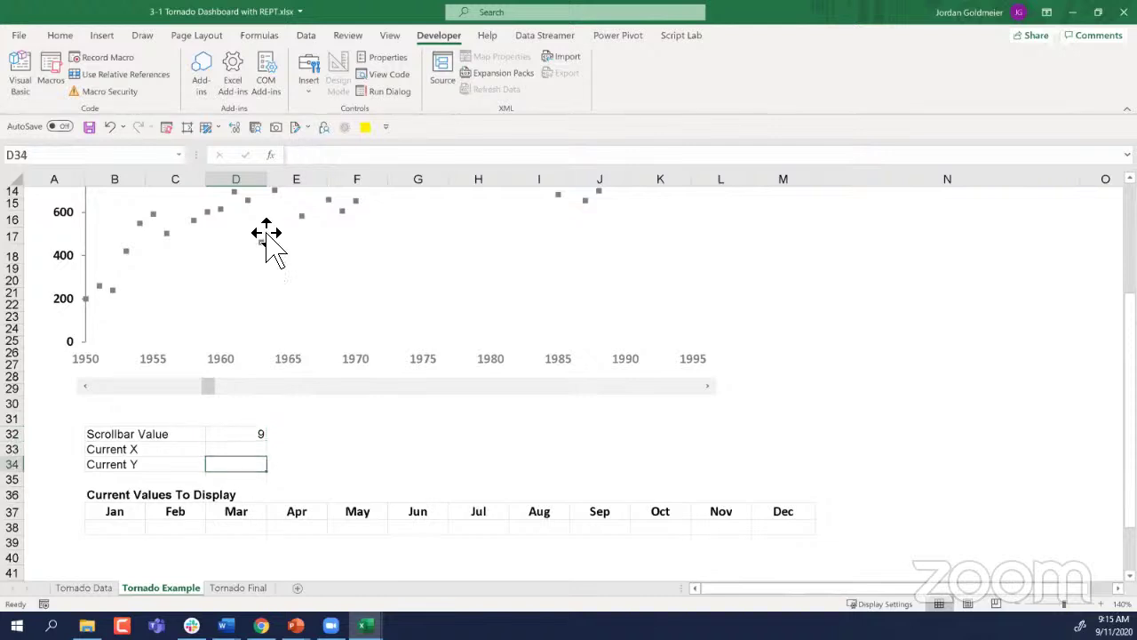
scroll(266, 249, up, 4)
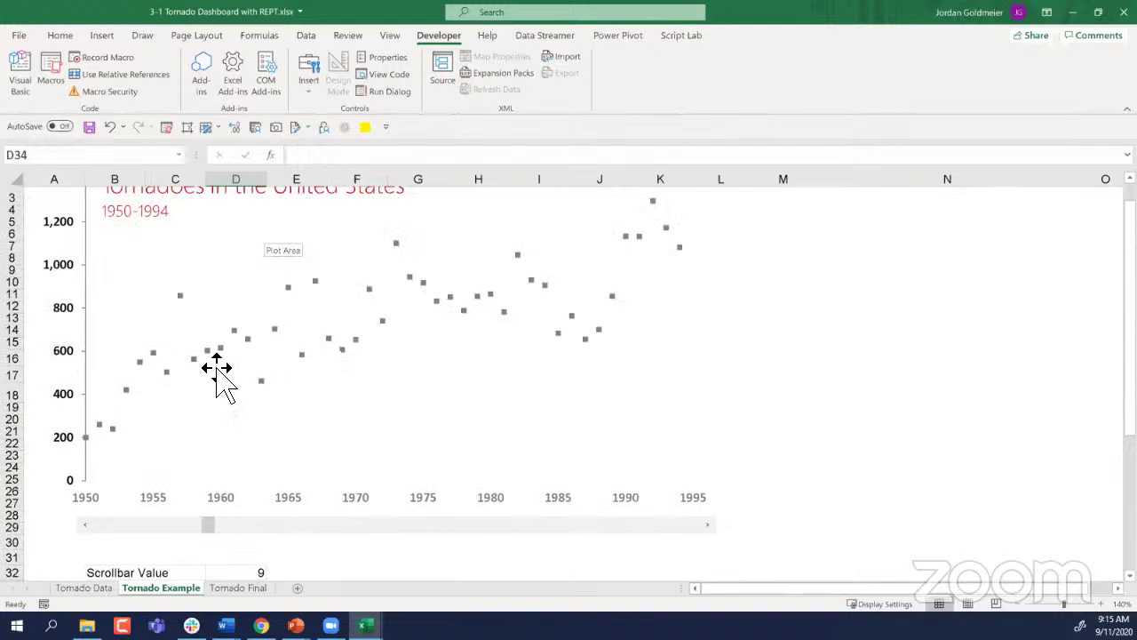
click(255, 573)
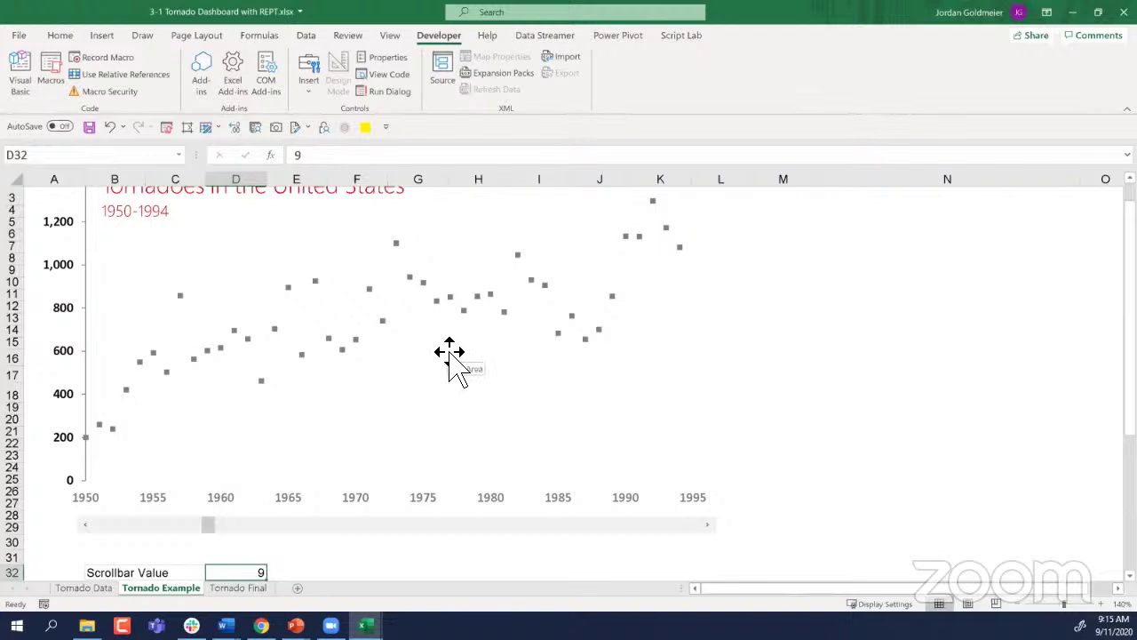
Step: Fill the Current X cell D33 with an INDEX formula over 'Tornado Data'!$A$6:$A$50, using the Scrollbar Value cell D32 as the row number
scroll(449, 351, down, 5)
scroll(442, 373, up, 3)
click(242, 498)
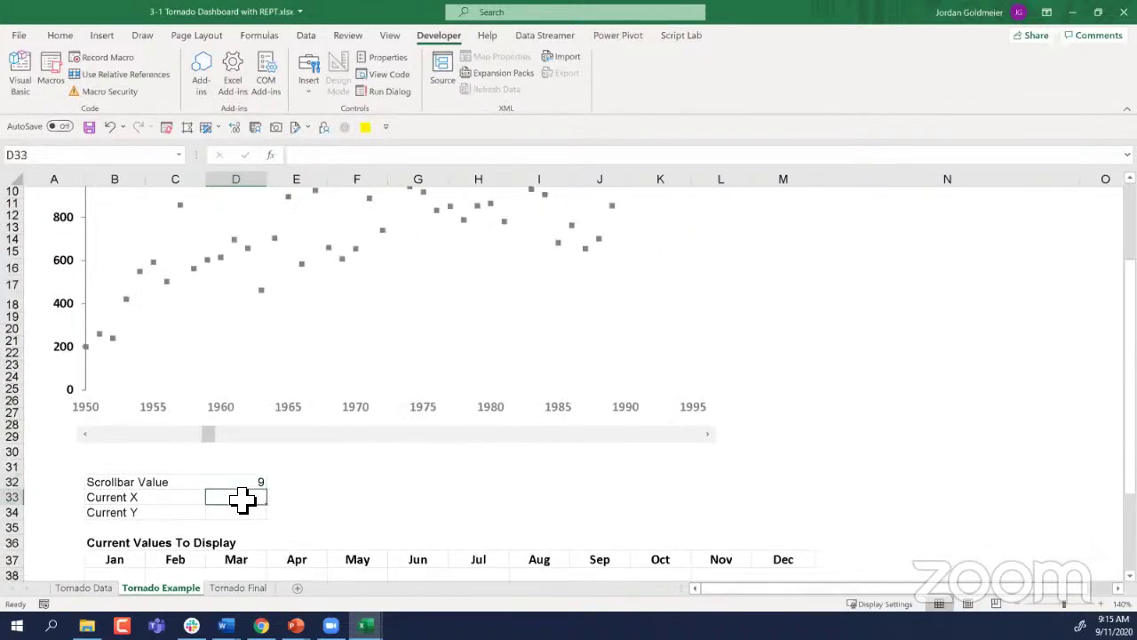
text(=)
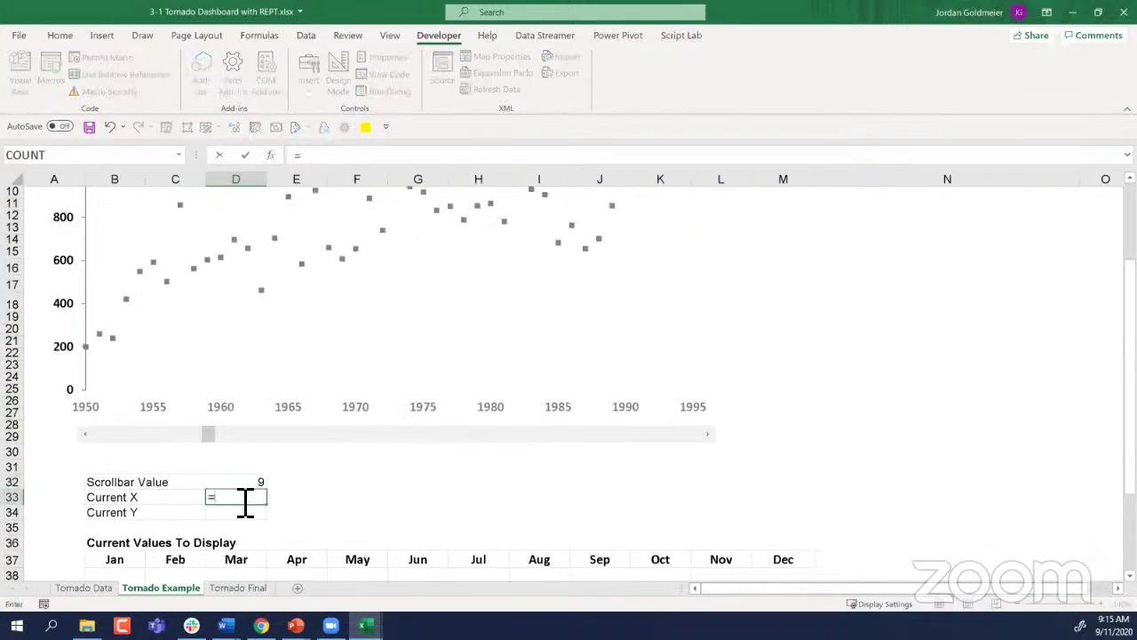
text(index()
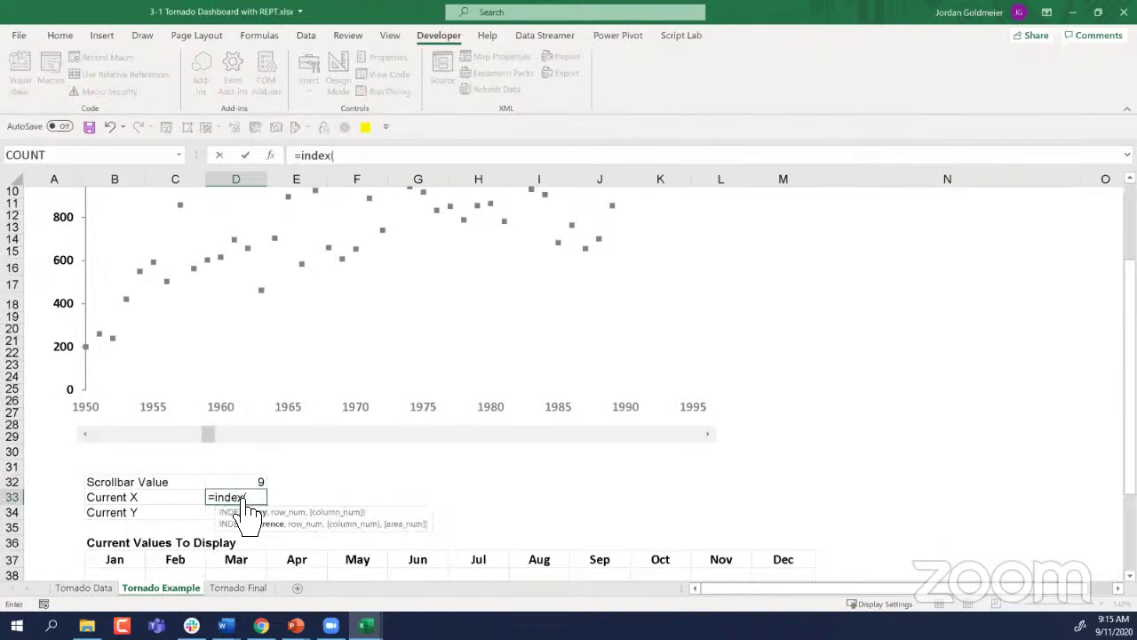
click(84, 587)
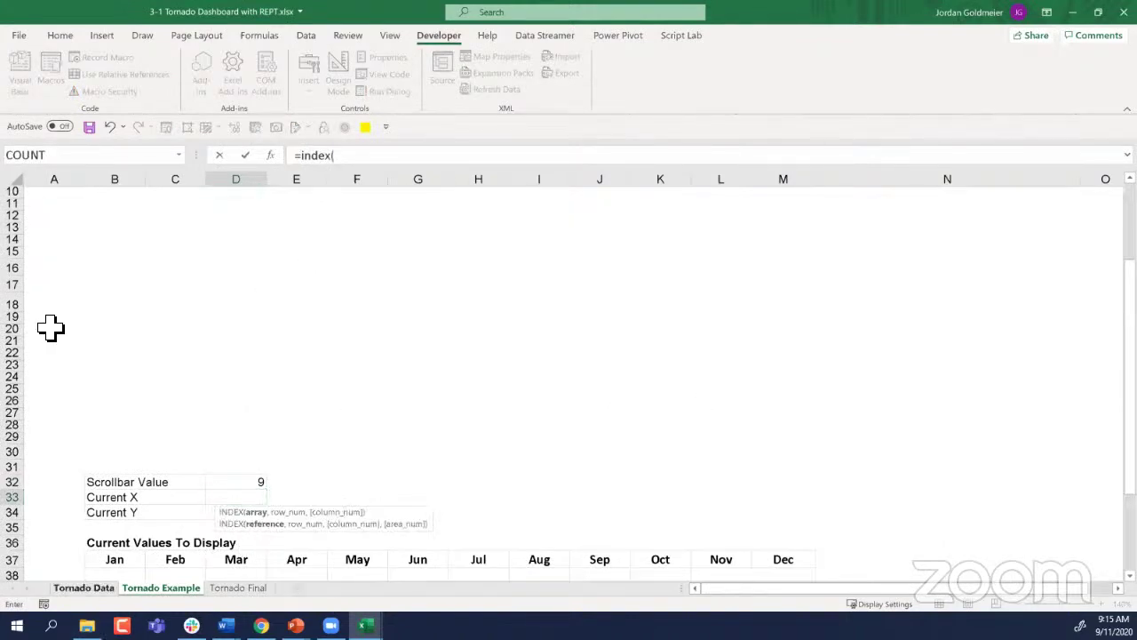
click(49, 315)
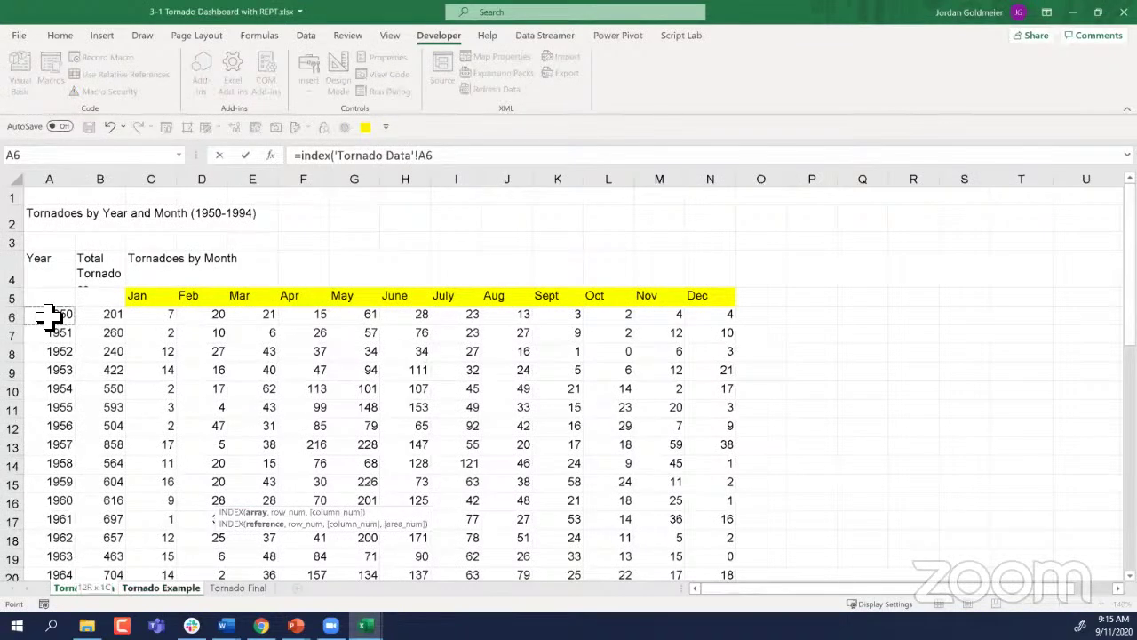
key(ctrl+shift+Down)
key(F4)
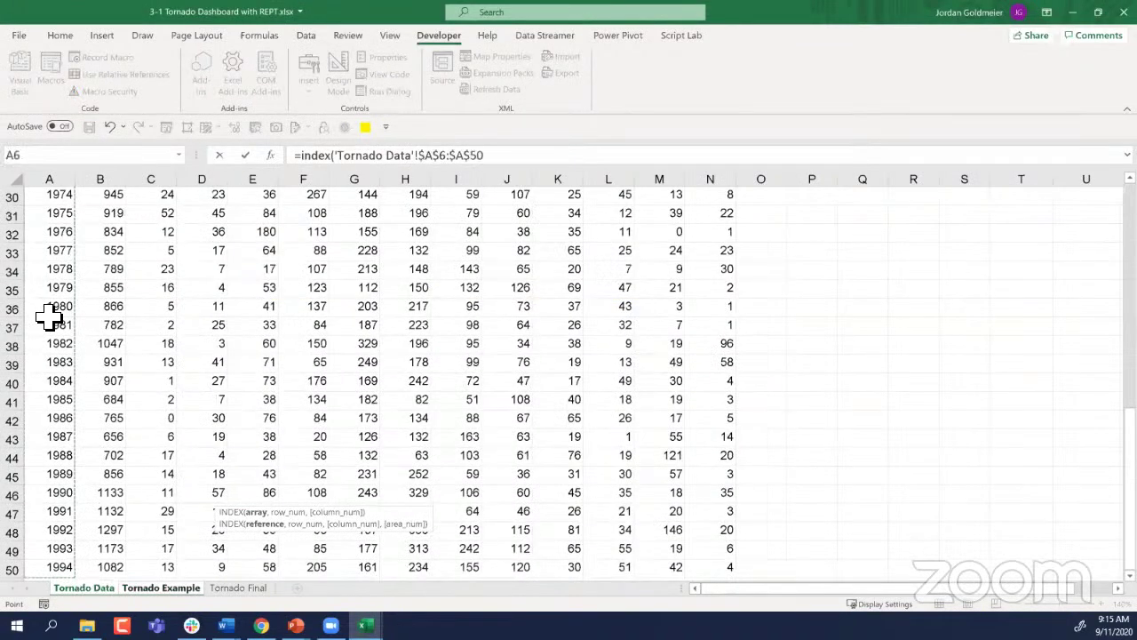
text(,)
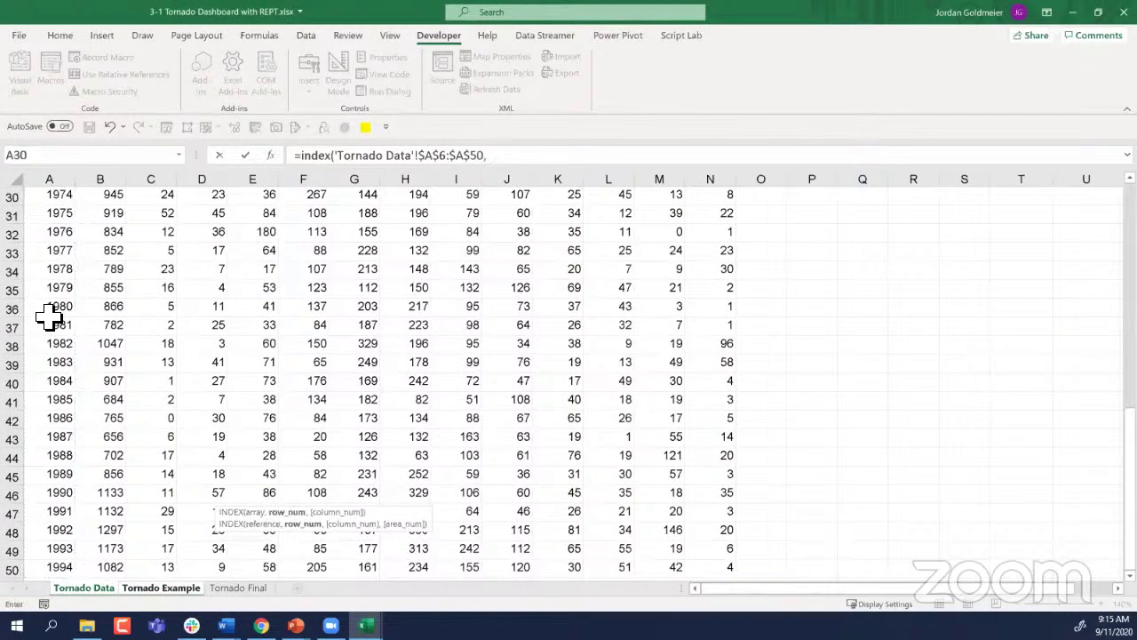
click(142, 589)
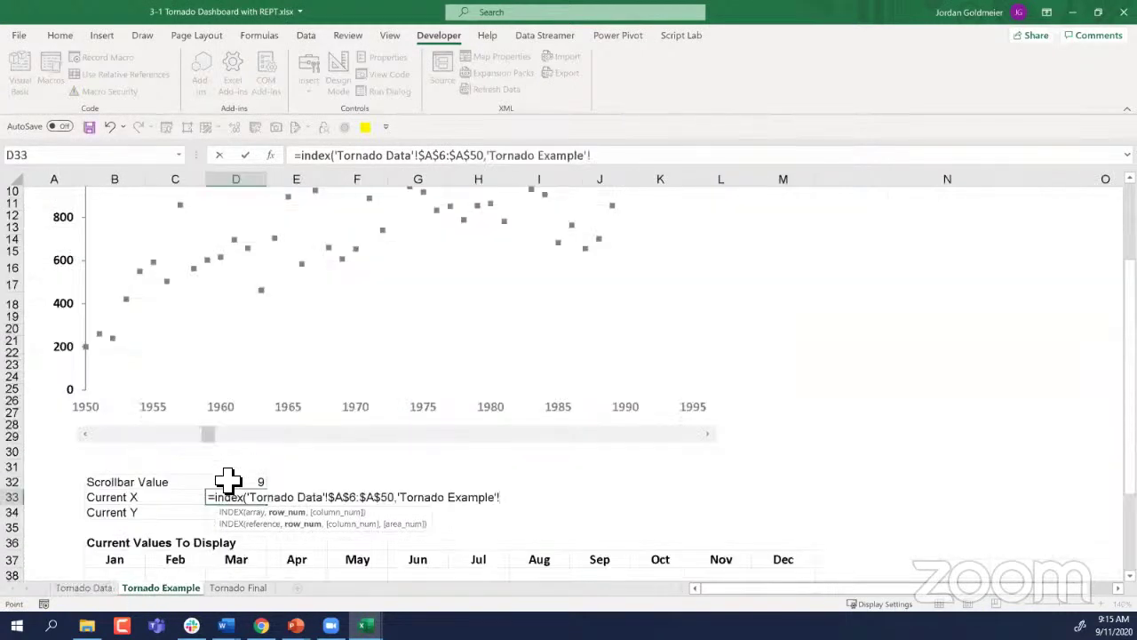
click(229, 481)
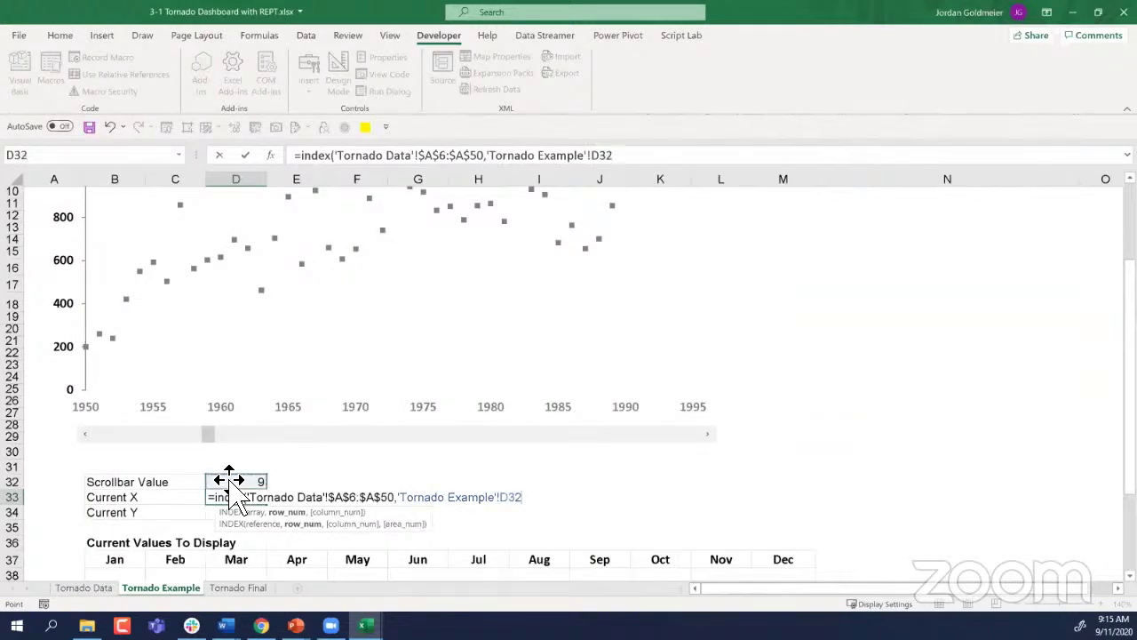
text())
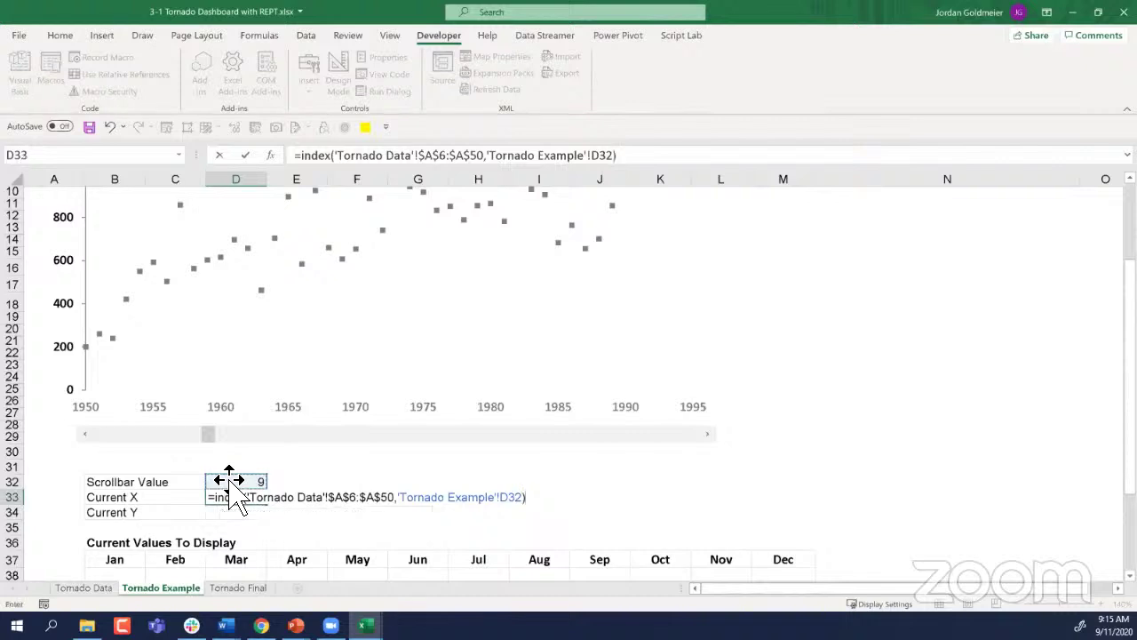
key(Return)
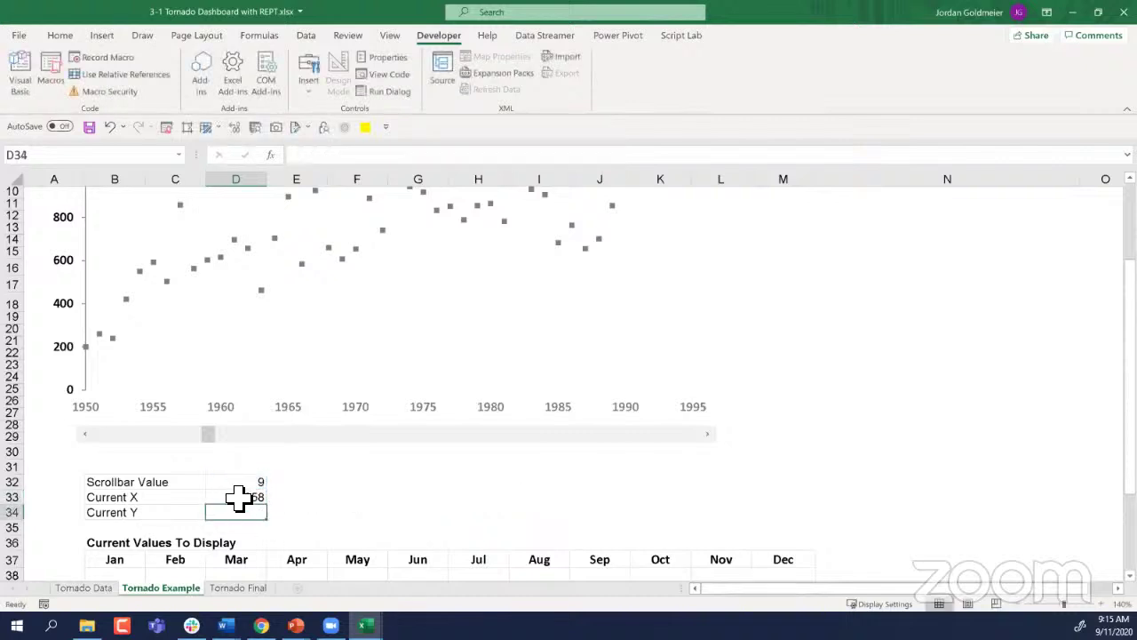
Step: Set the Scrollbar Value in cell D32 to 4 to test the Current X formula
click(237, 495)
click(236, 481)
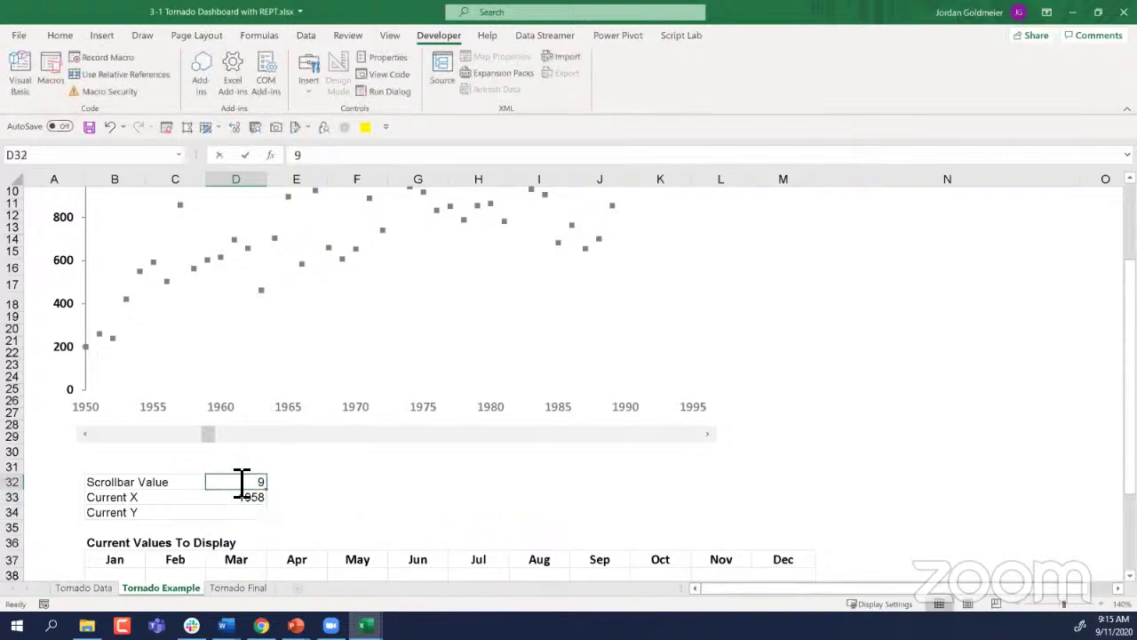
text(4)
key(Return)
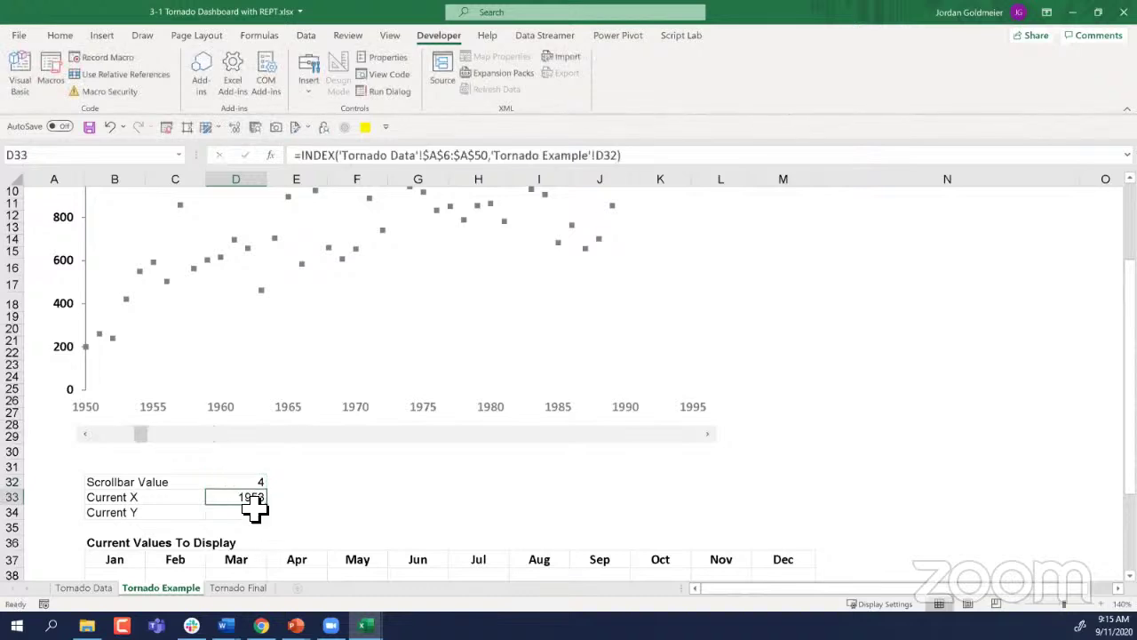
Step: Check the Current X year against the fourth year in the Tornado Data sheet, cell A9, and return to Tornado Example
click(83, 587)
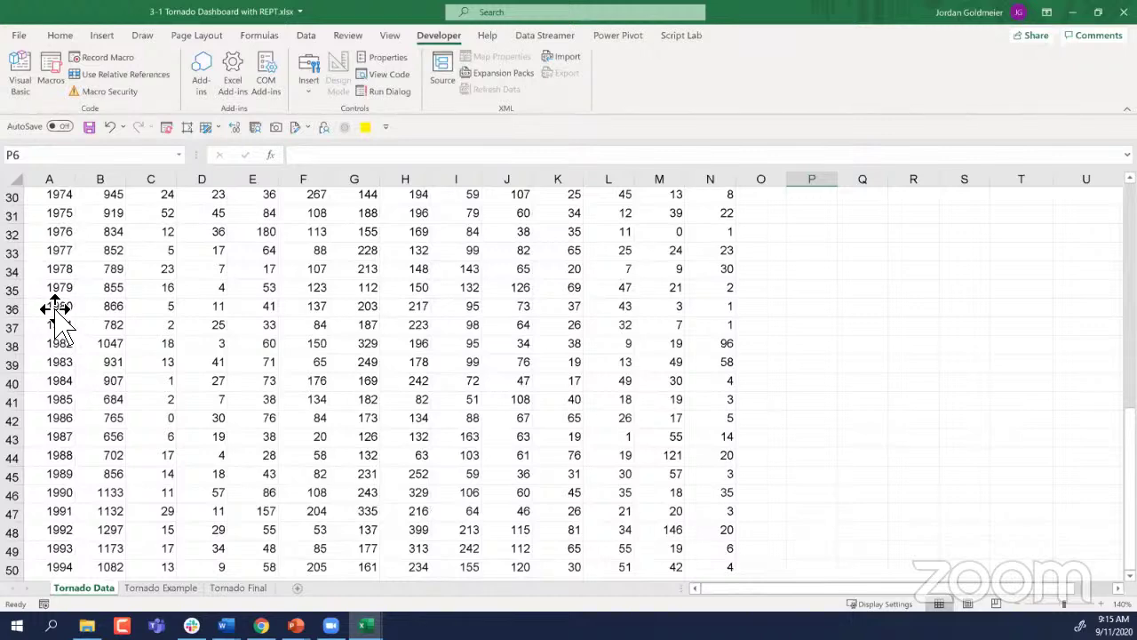
scroll(55, 308, up, 1)
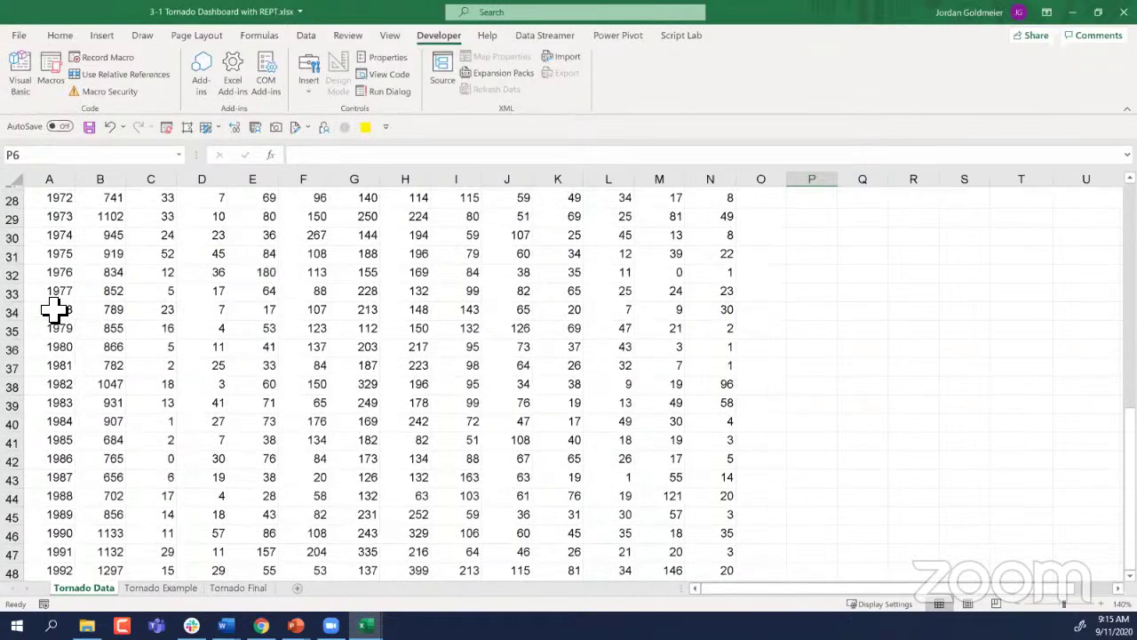
scroll(55, 309, up, 9)
click(55, 370)
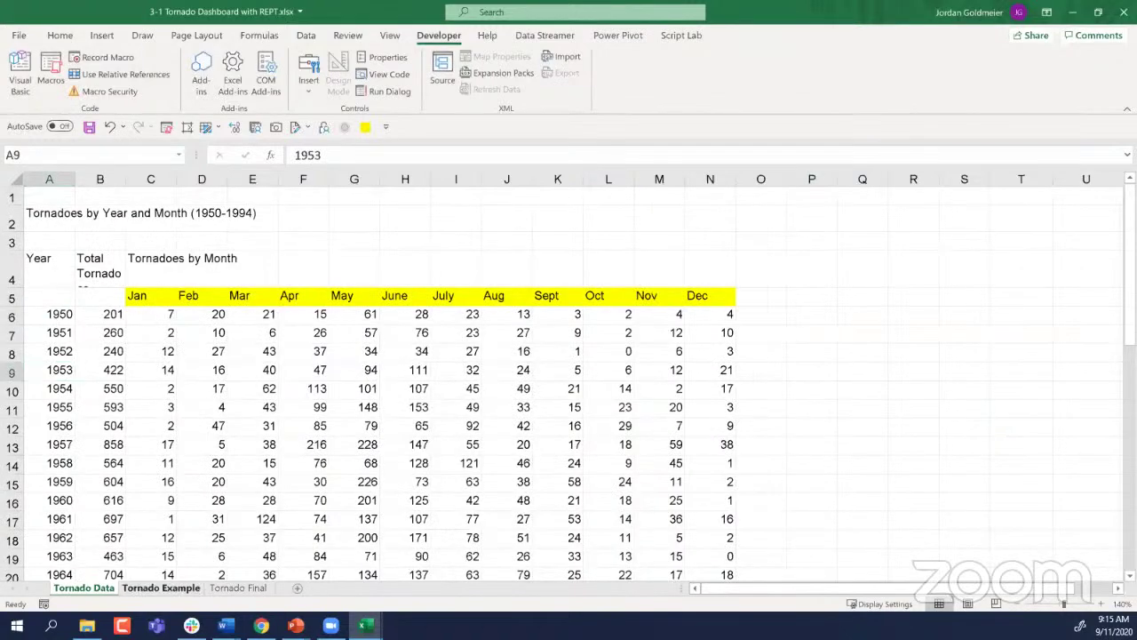
click(160, 587)
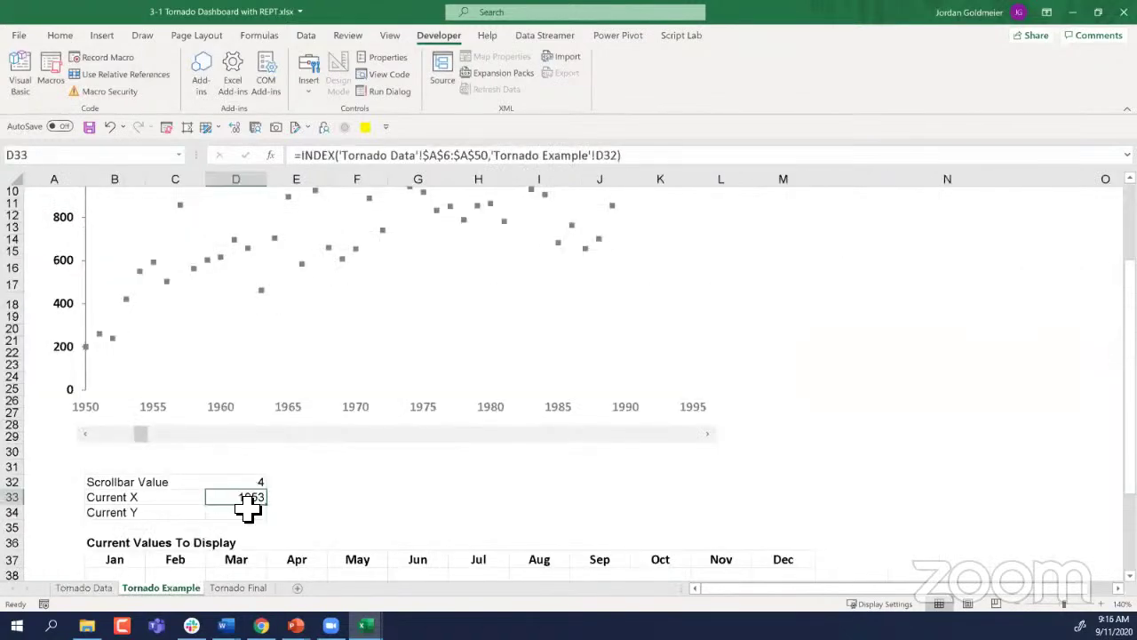
Step: Fill the Current Y cell D34 with an INDEX formula over 'Tornado Data'!$B$6:$B$50, using the Scrollbar Value cell D32 as the row number
click(242, 512)
text(=index()
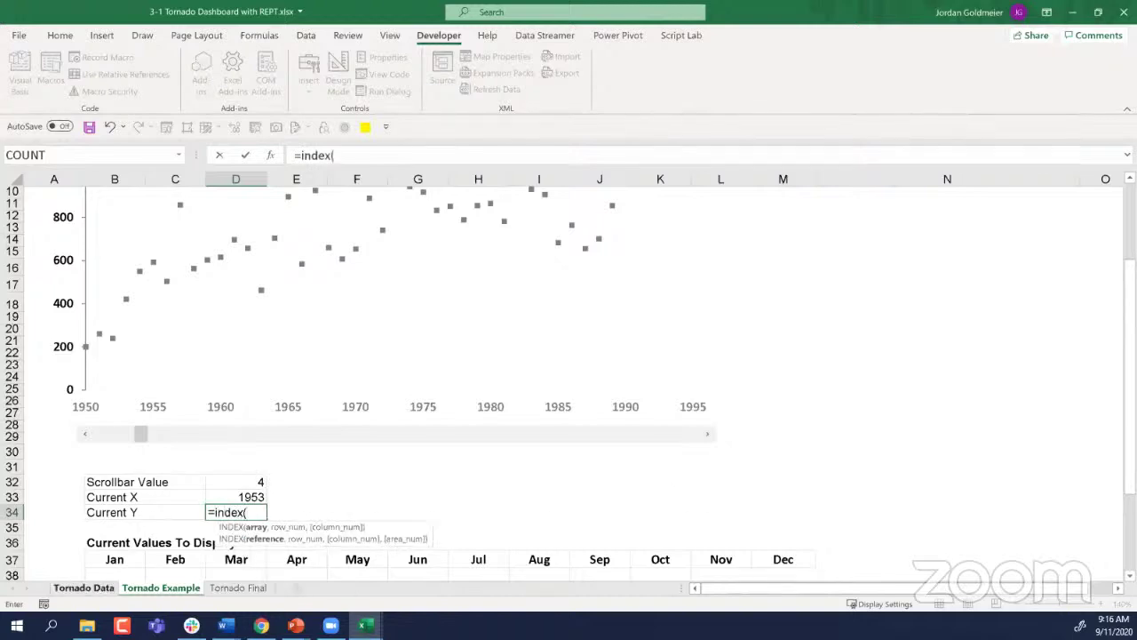
click(87, 588)
click(104, 313)
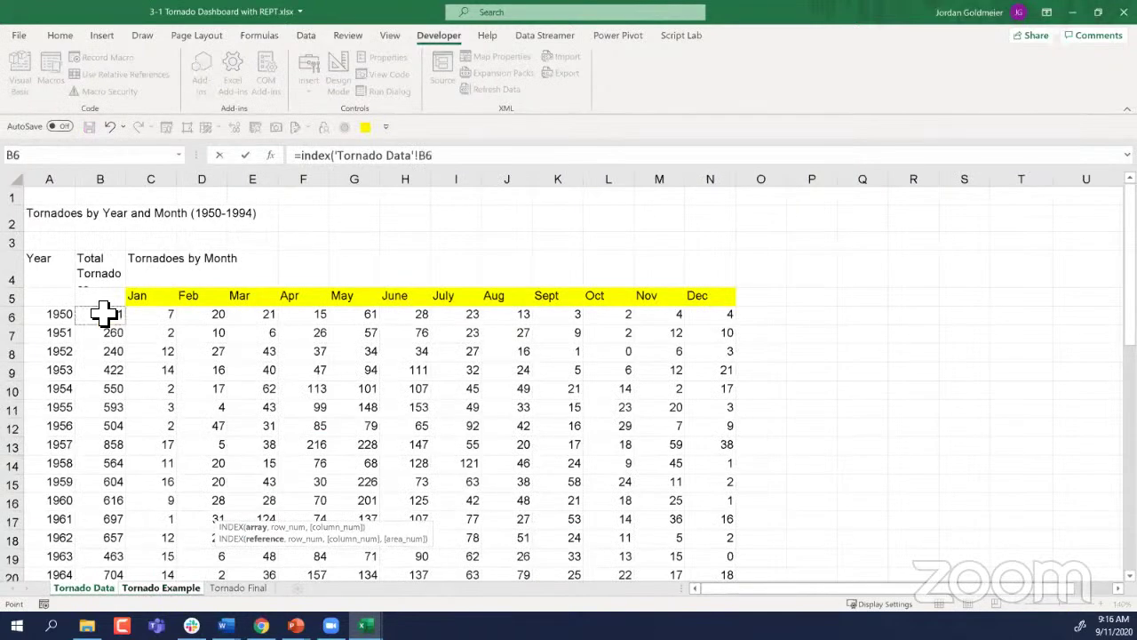
key(ctrl+shift+Down)
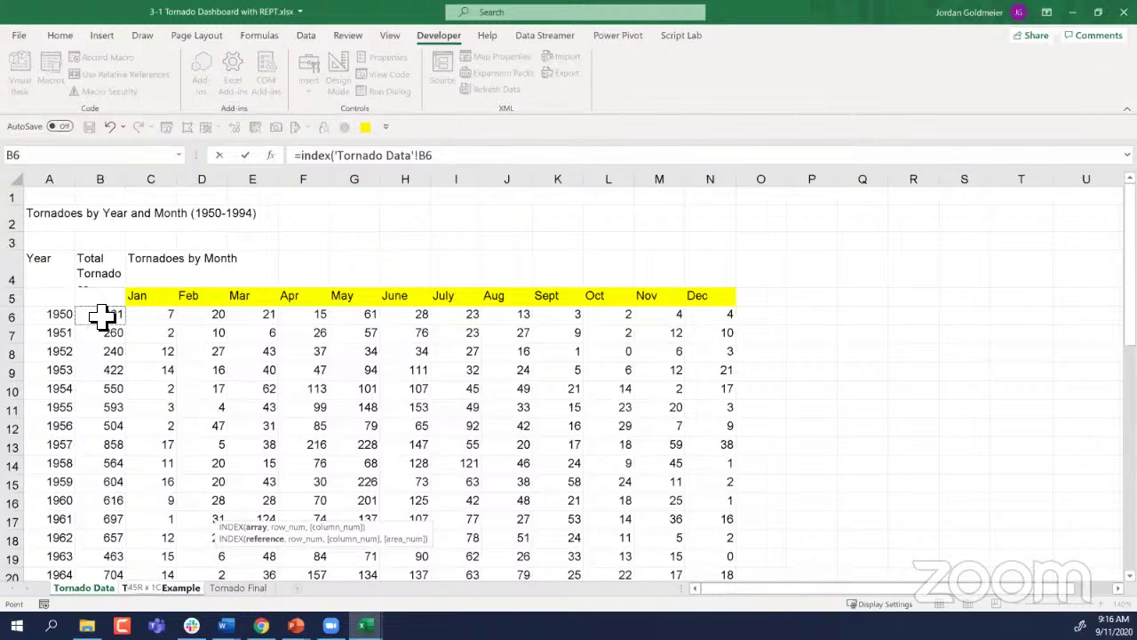
key(F4)
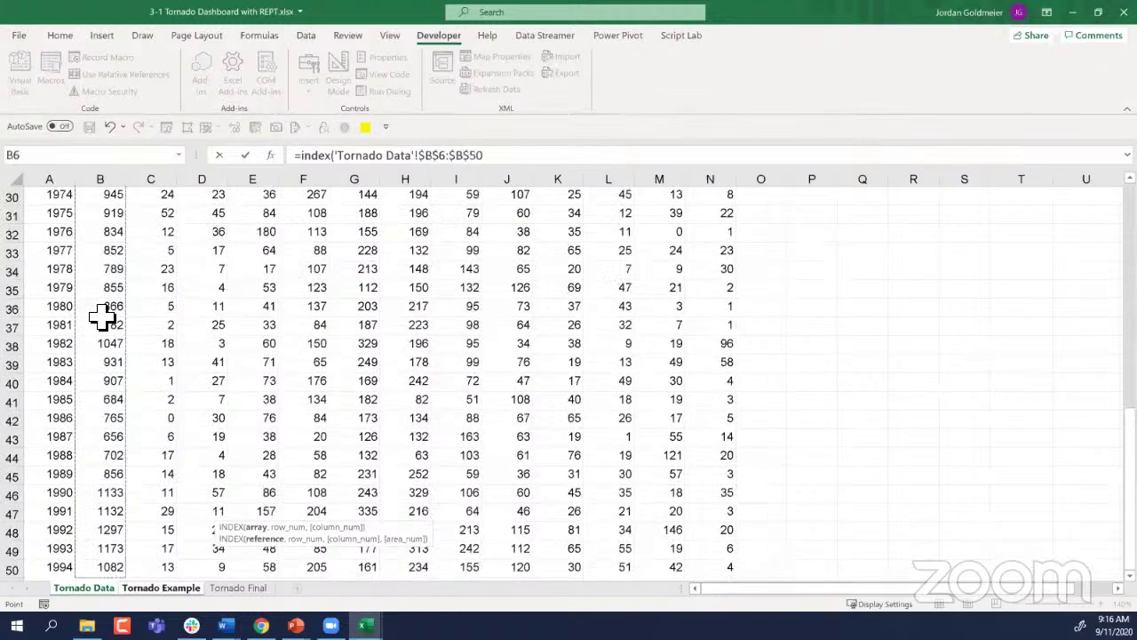
text(,)
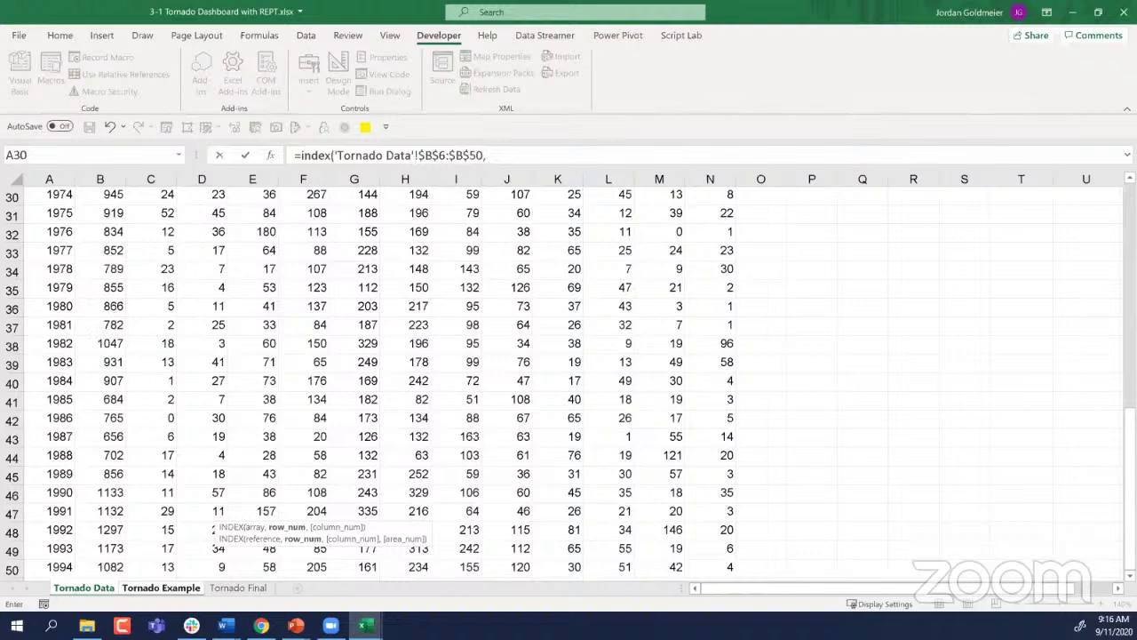
click(185, 588)
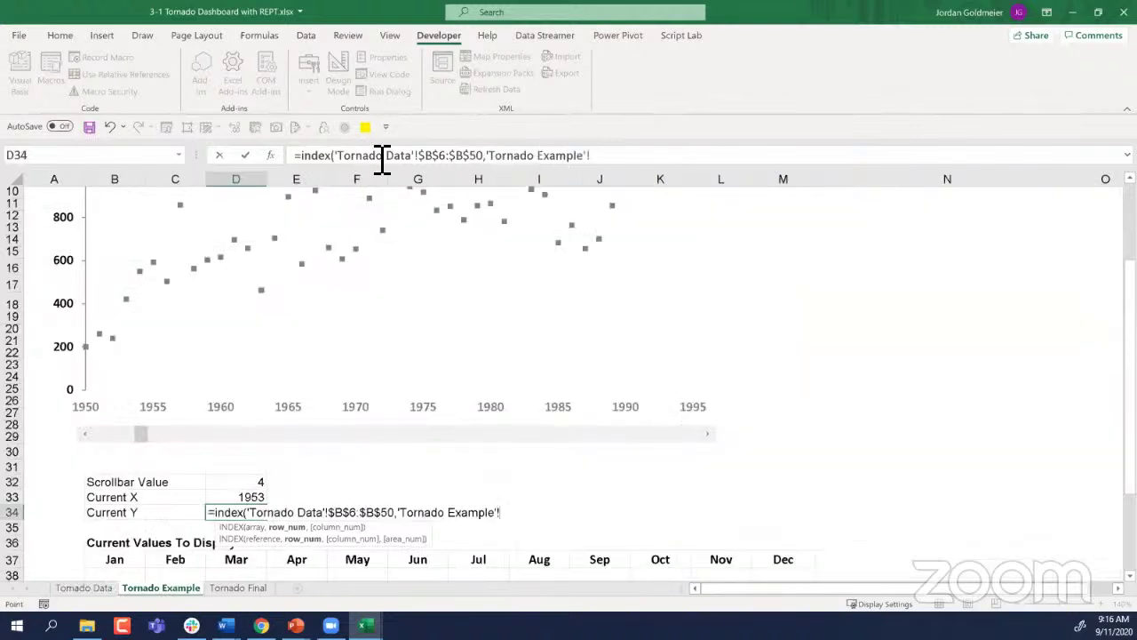
click(240, 483)
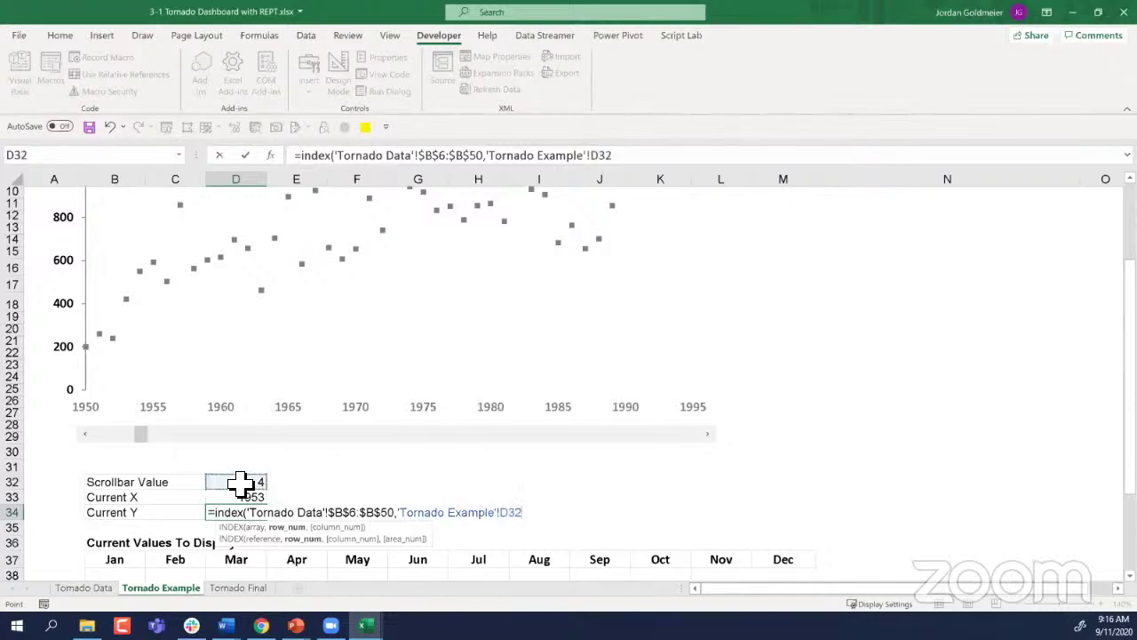
key(Return)
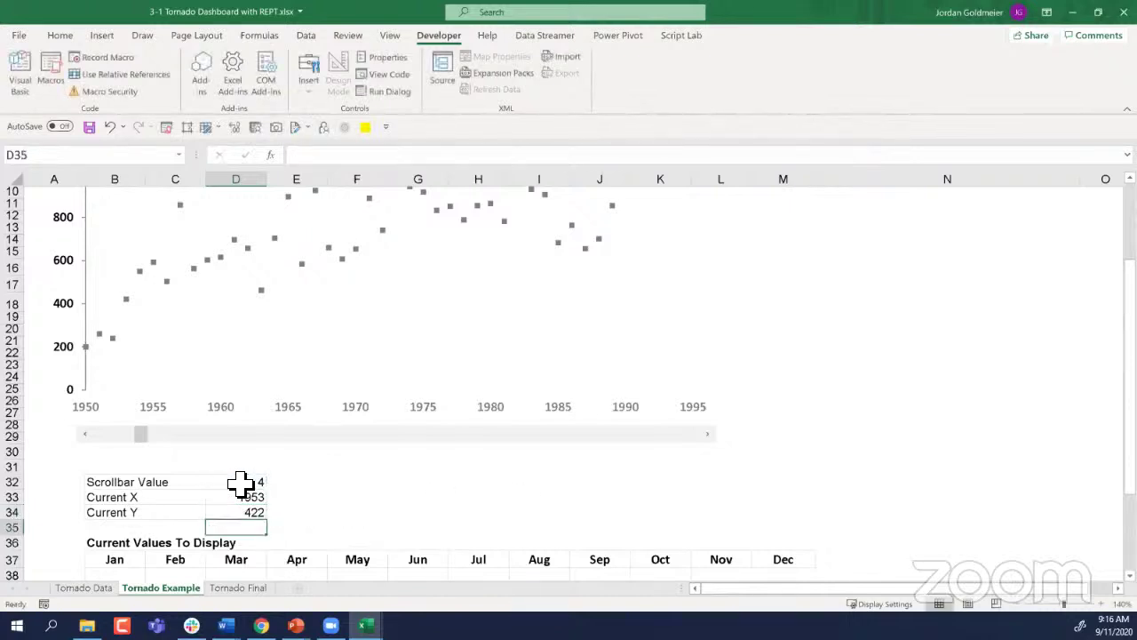
Step: Compare the Current X and Current Y results with cells A9:B9 of Tornado Data, and return to Tornado Example
scroll(240, 483, up, 2)
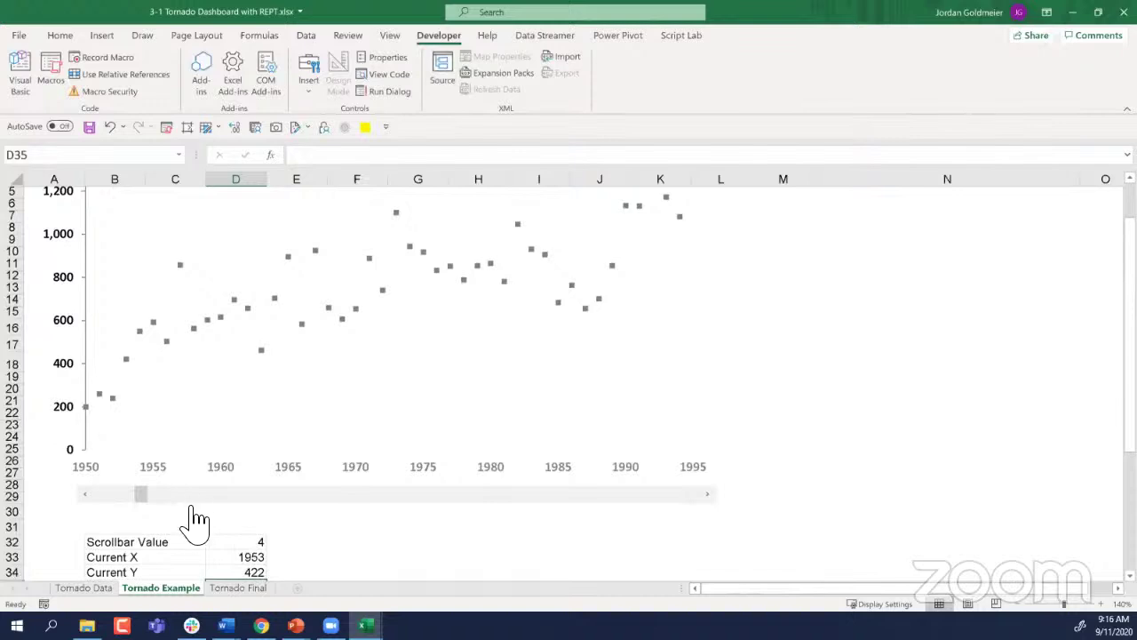
click(84, 587)
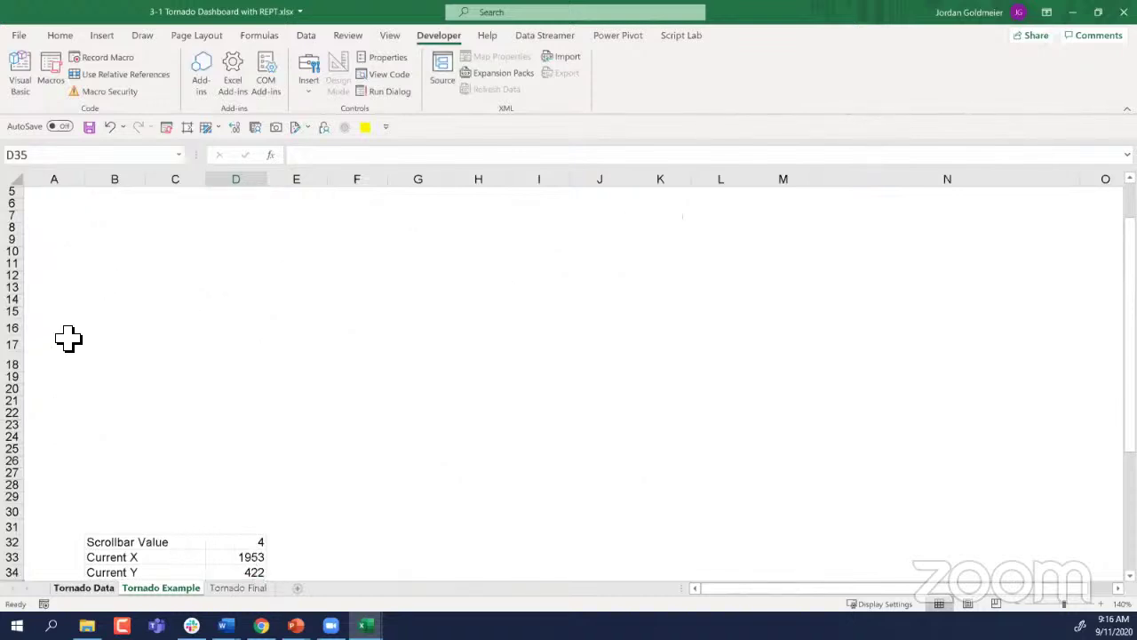
scroll(96, 372, up, 10)
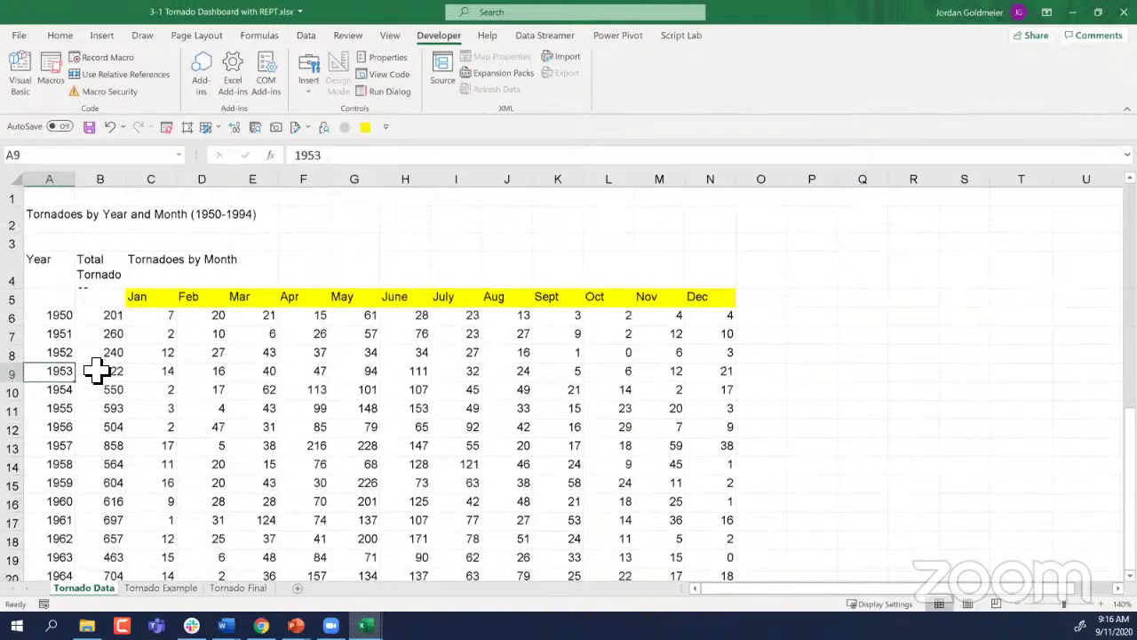
shift+click(96, 371)
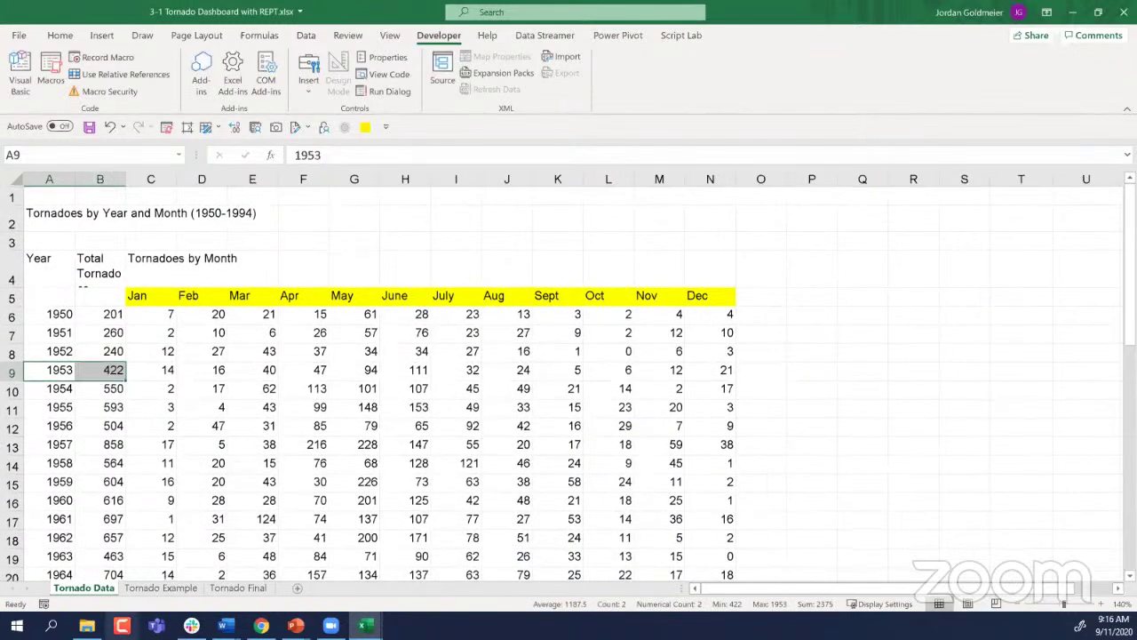
click(160, 588)
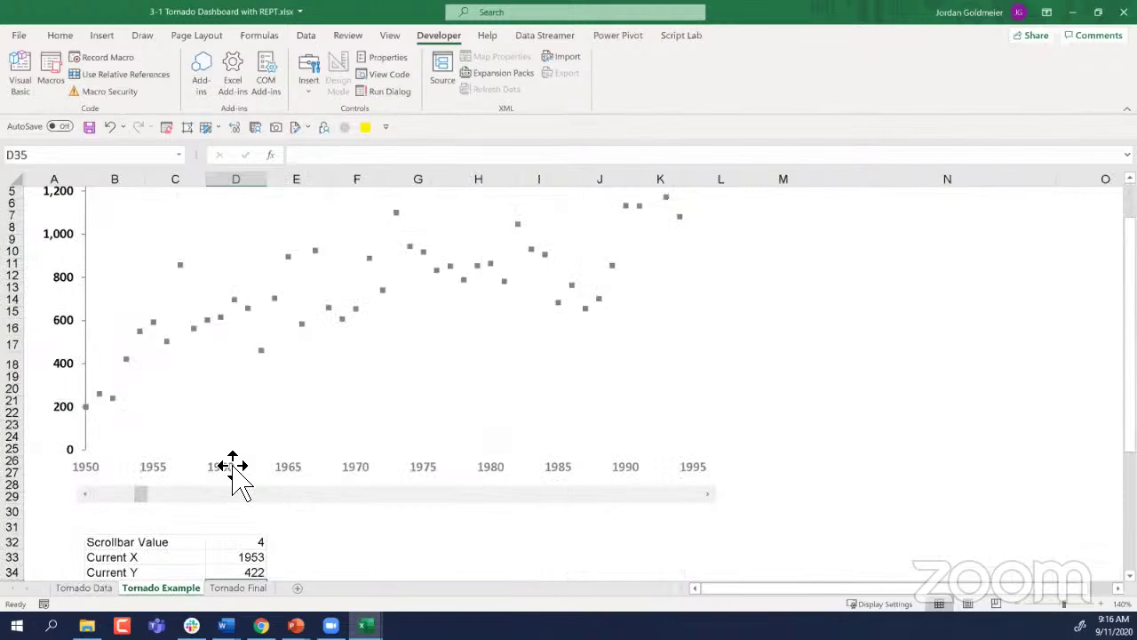
Step: Add a new data series named Selector to the tornado scatter chart
right_click(296, 350)
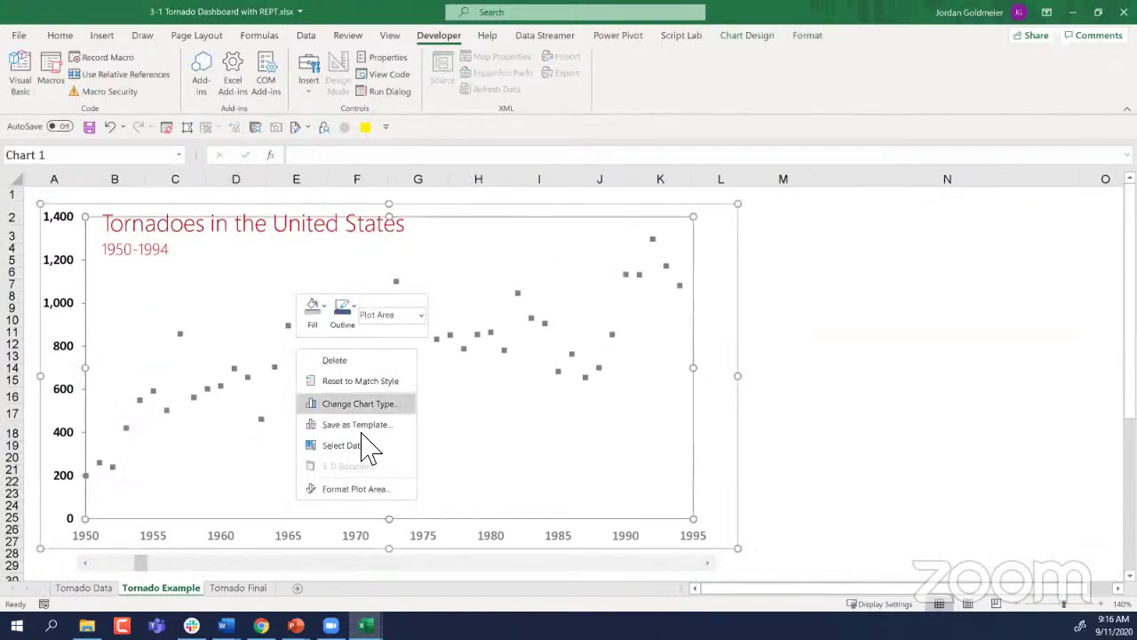
click(356, 446)
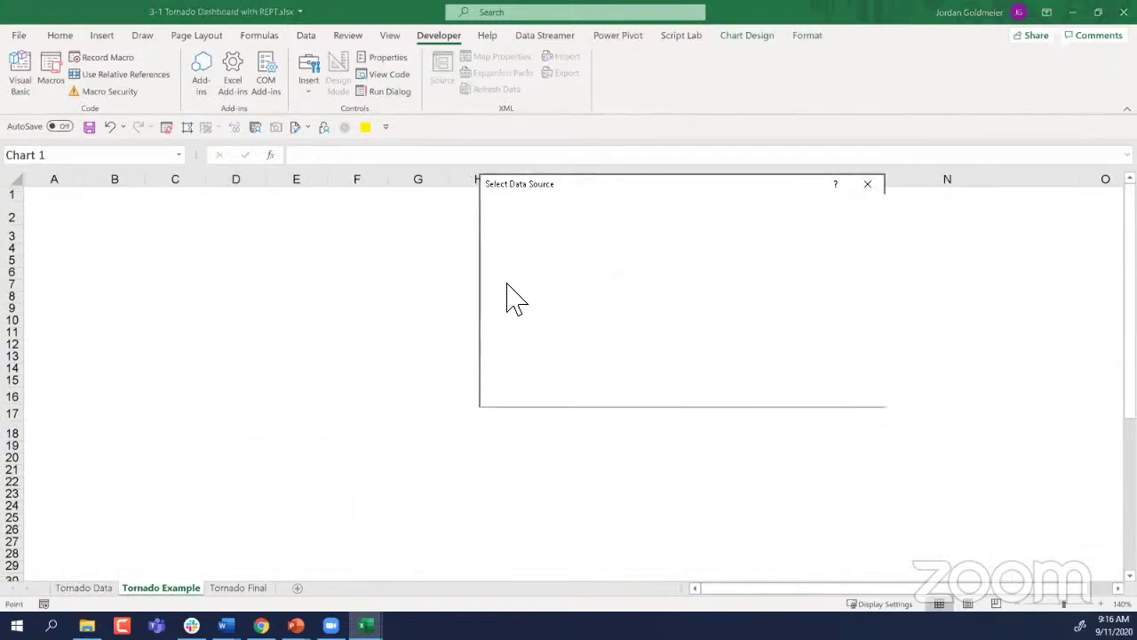
click(510, 287)
text(Se)
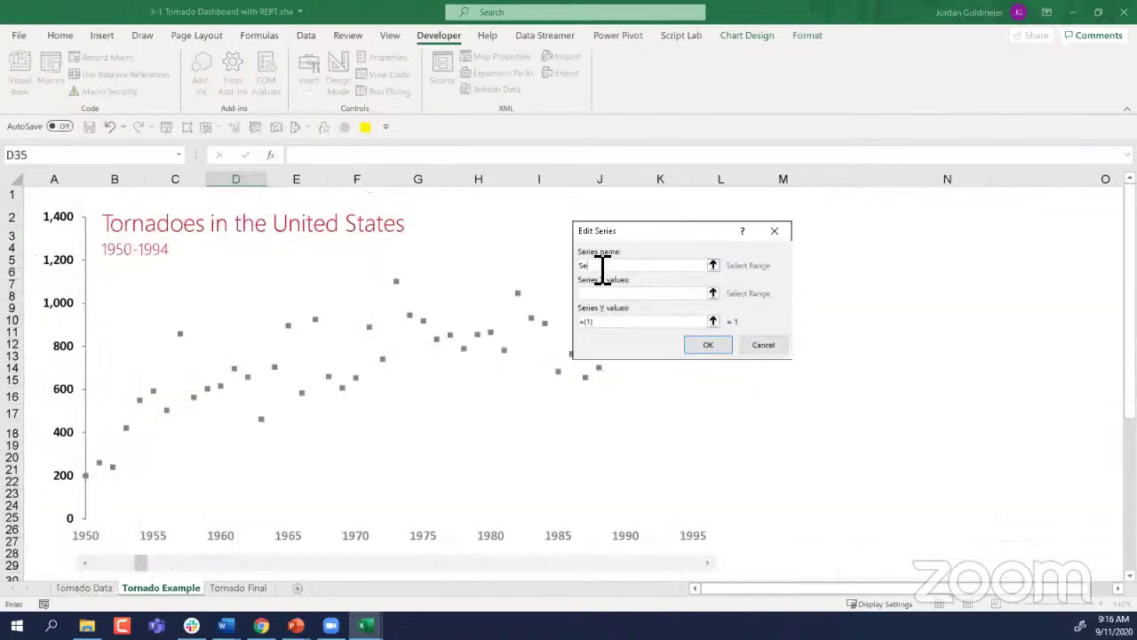
text(lec)
key(BackSpace)
key(BackSpace)
text(lector)
Step: Set the Selector series' X values to the Current X cell D33 and its Y values to the Current Y cell D34
scroll(300, 495, down, 4)
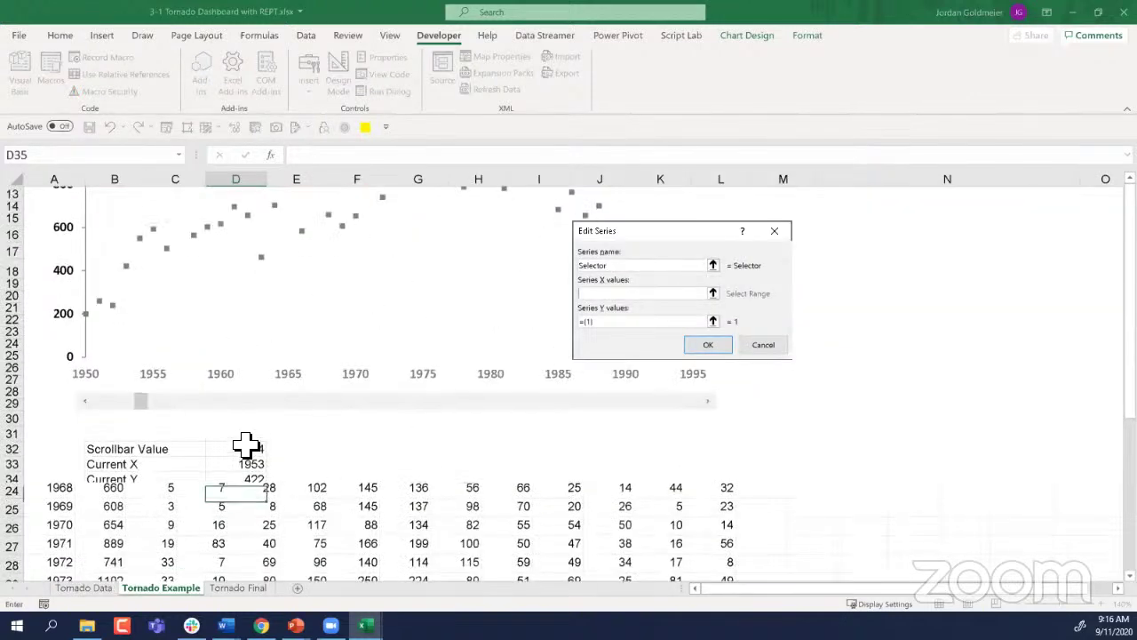
click(235, 464)
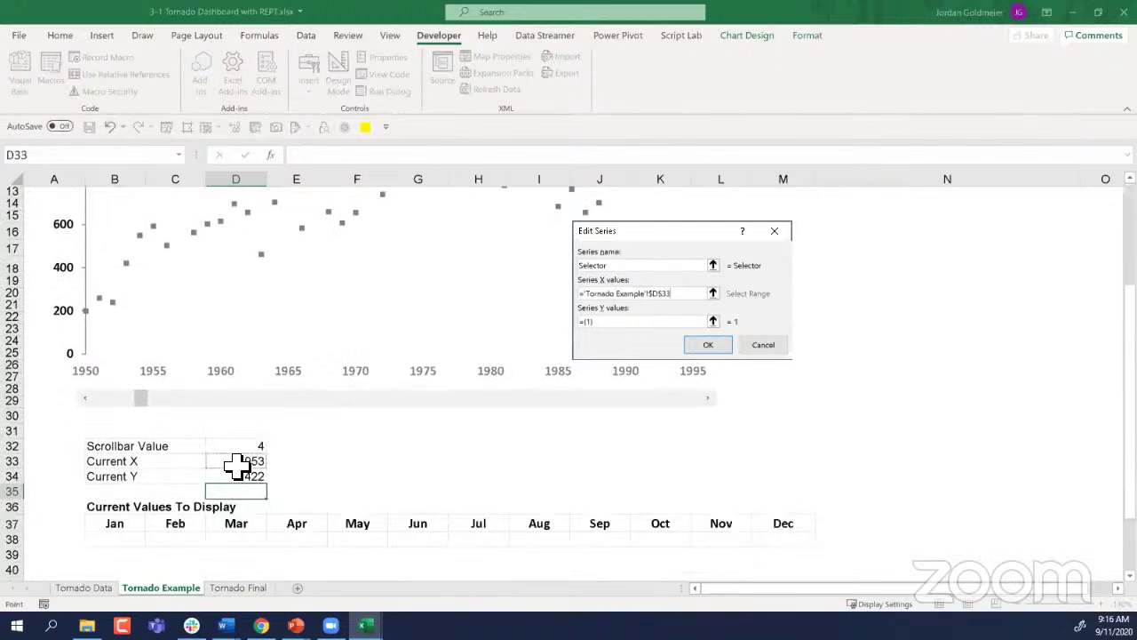
click(625, 323)
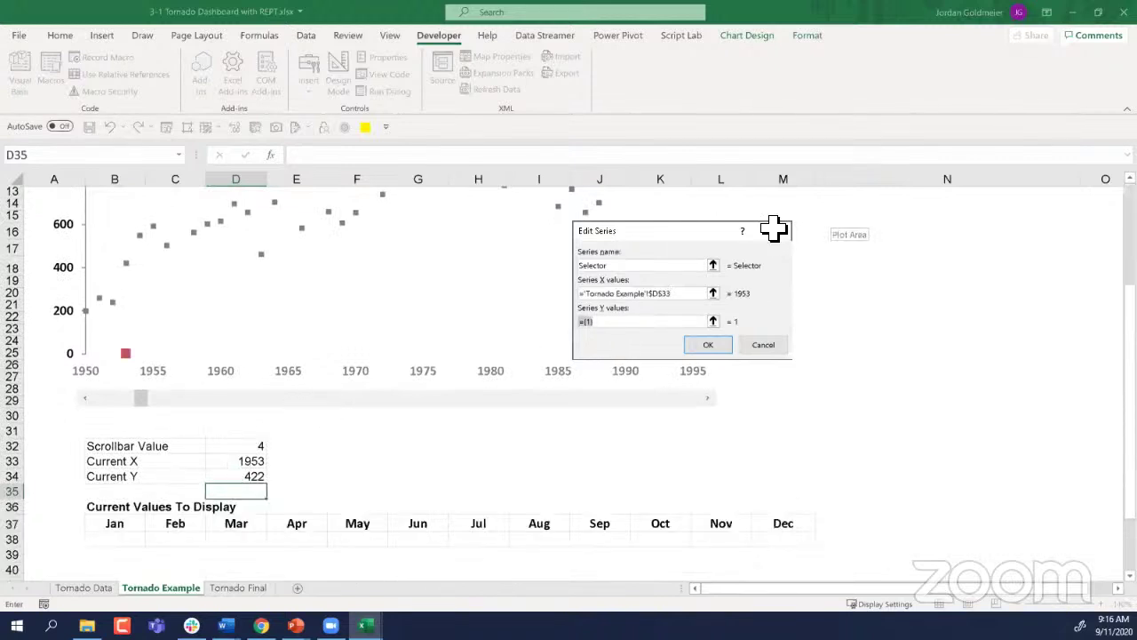
key(BackSpace)
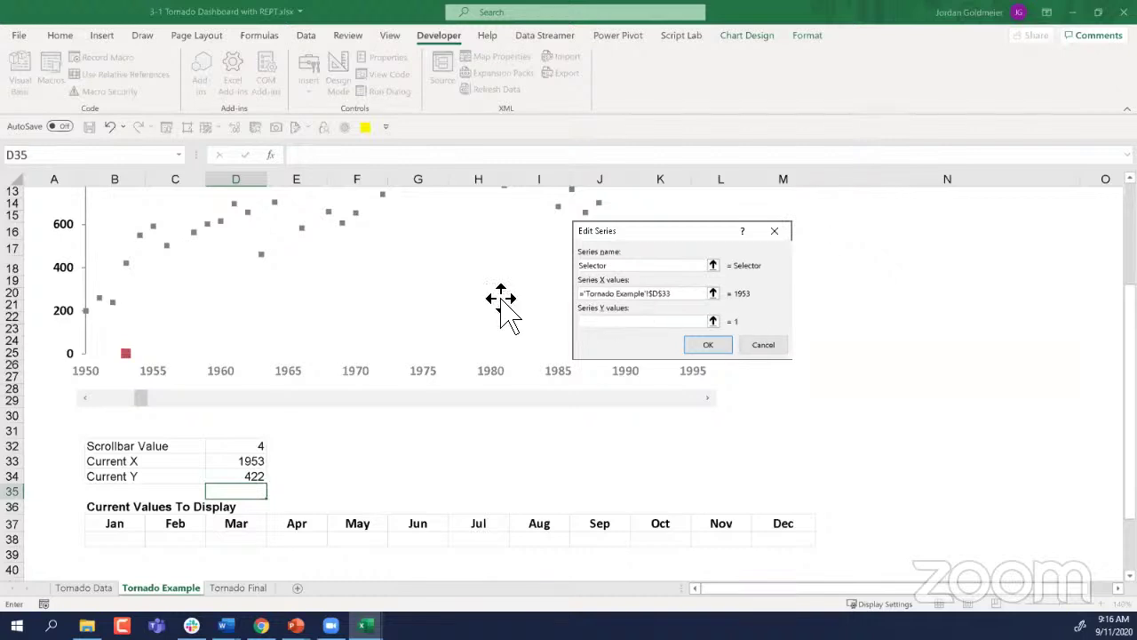
click(249, 478)
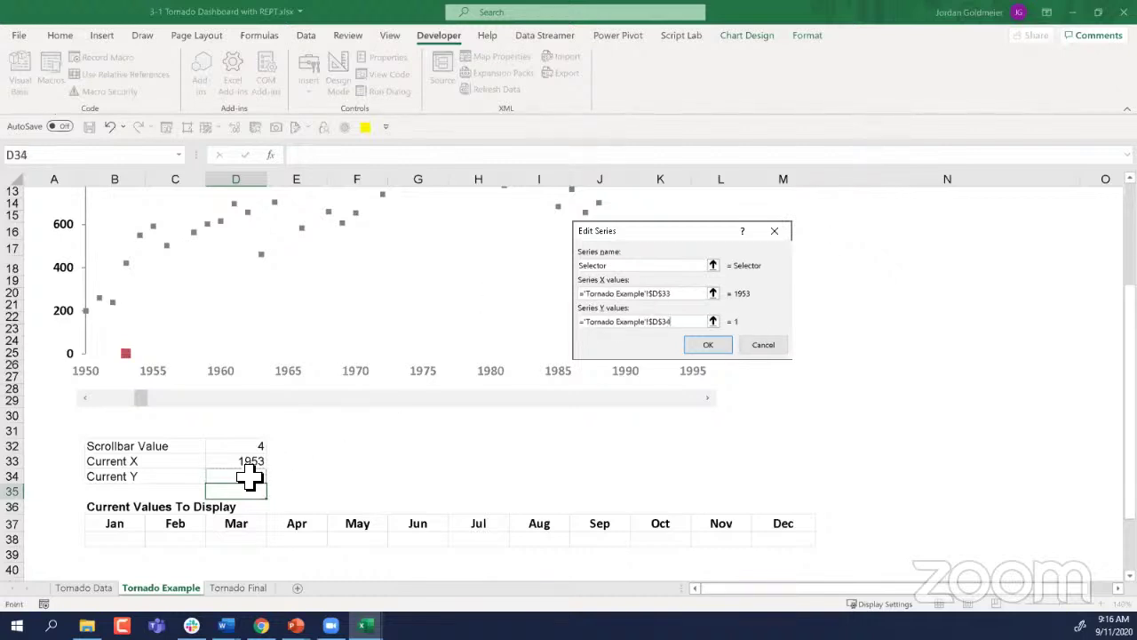
click(708, 346)
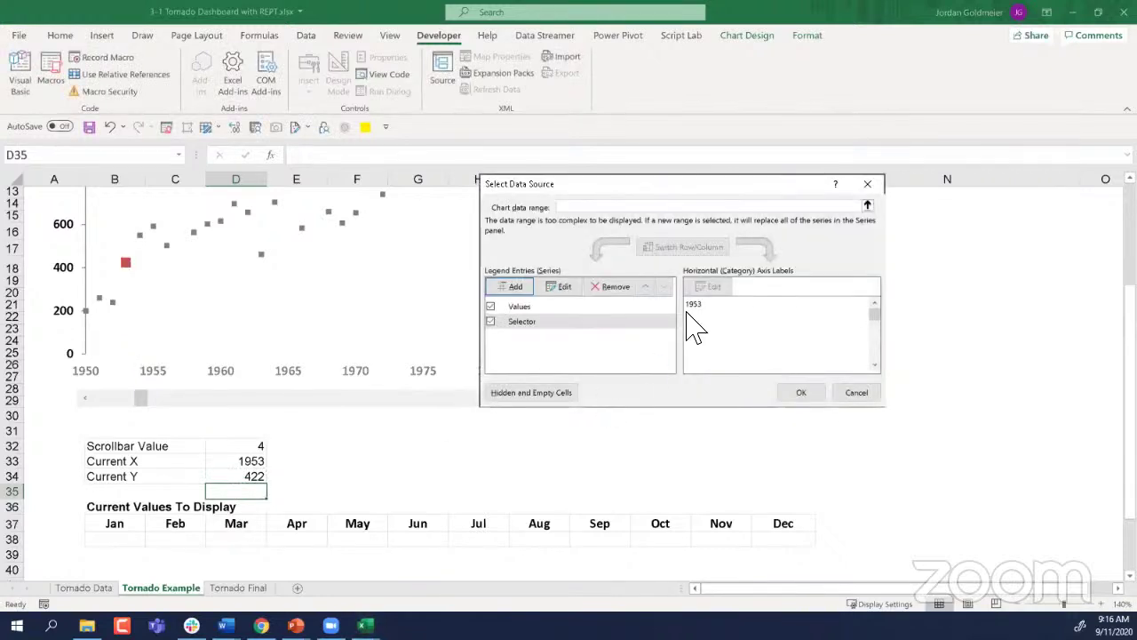
click(796, 393)
scroll(451, 444, up, 4)
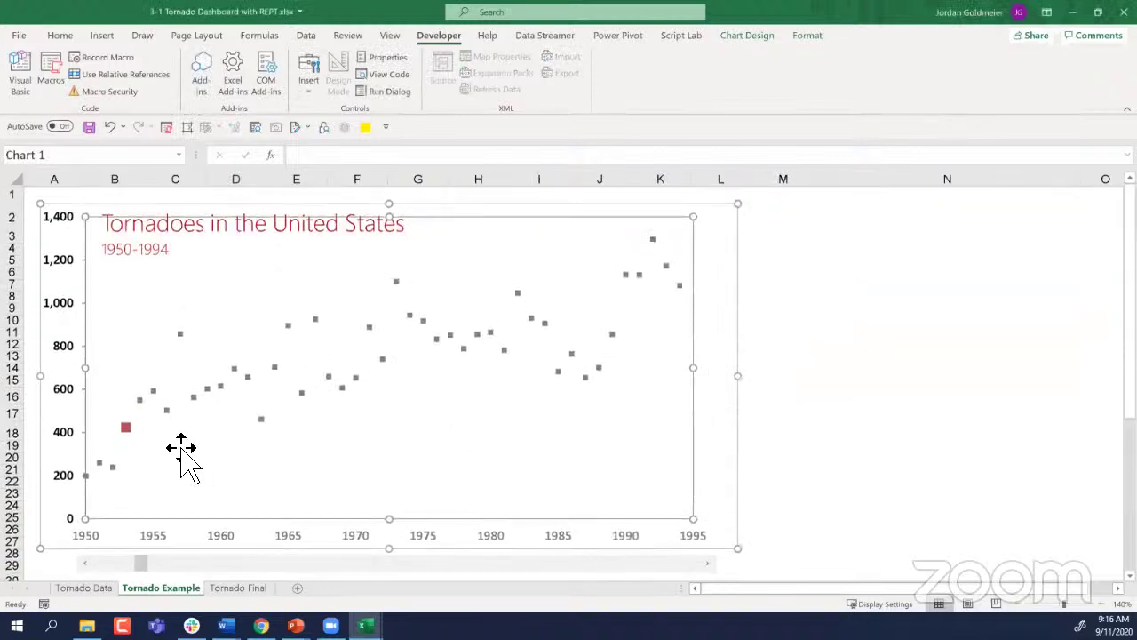
Step: Step the chart's scrollbar back to 2 and compare the highlighted point with the Current X and Current Y cells
mouse_move(128, 432)
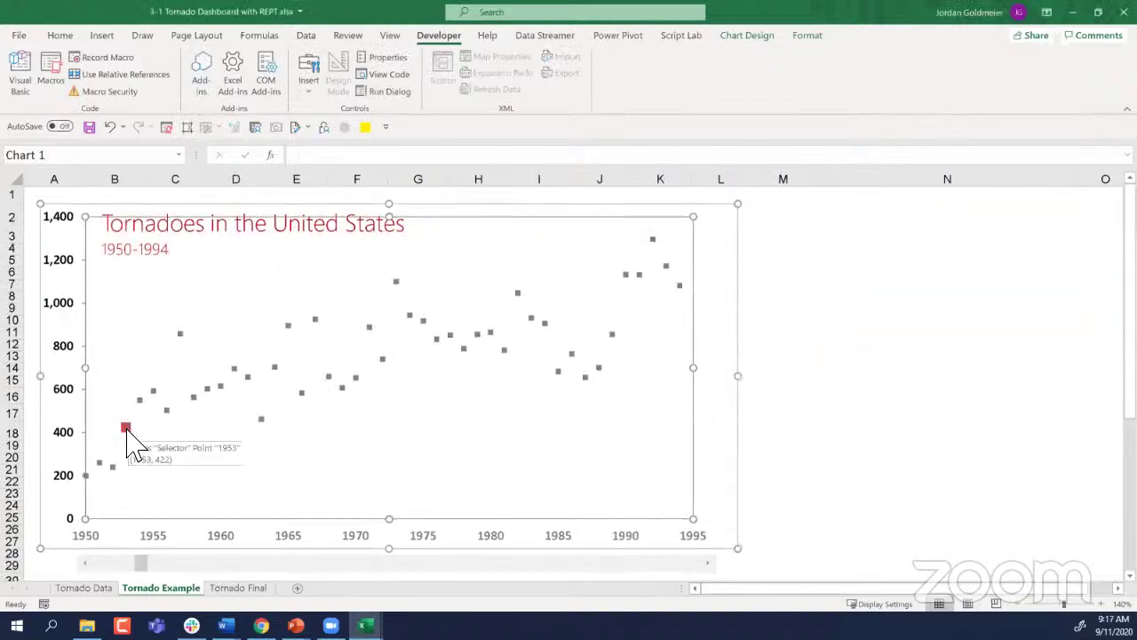
click(86, 562)
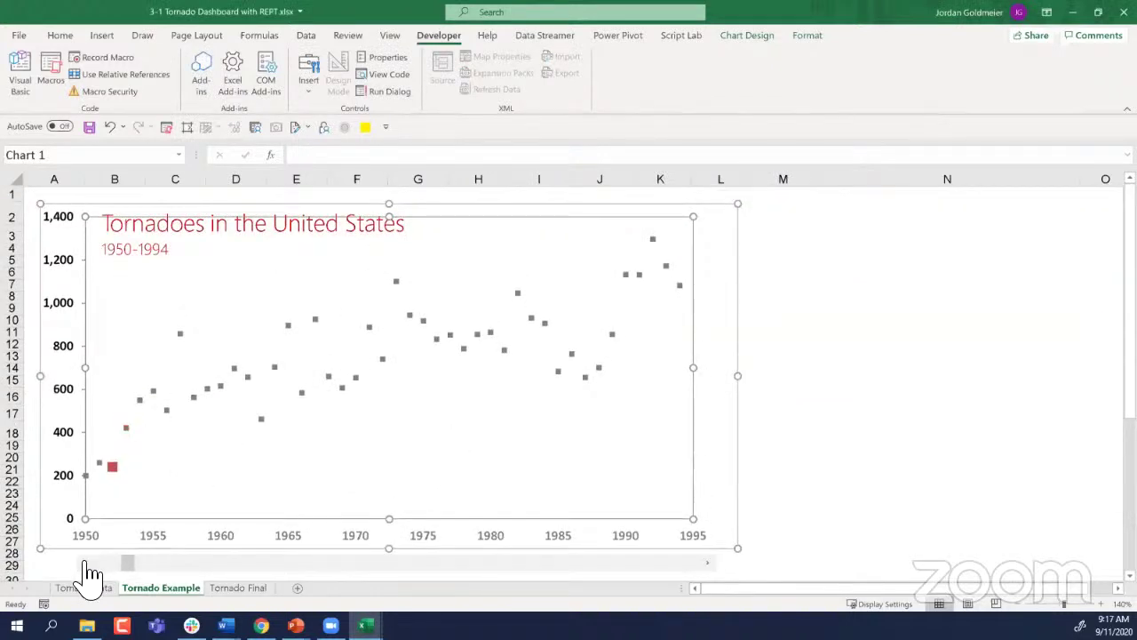
click(87, 563)
scroll(56, 564, down, 1)
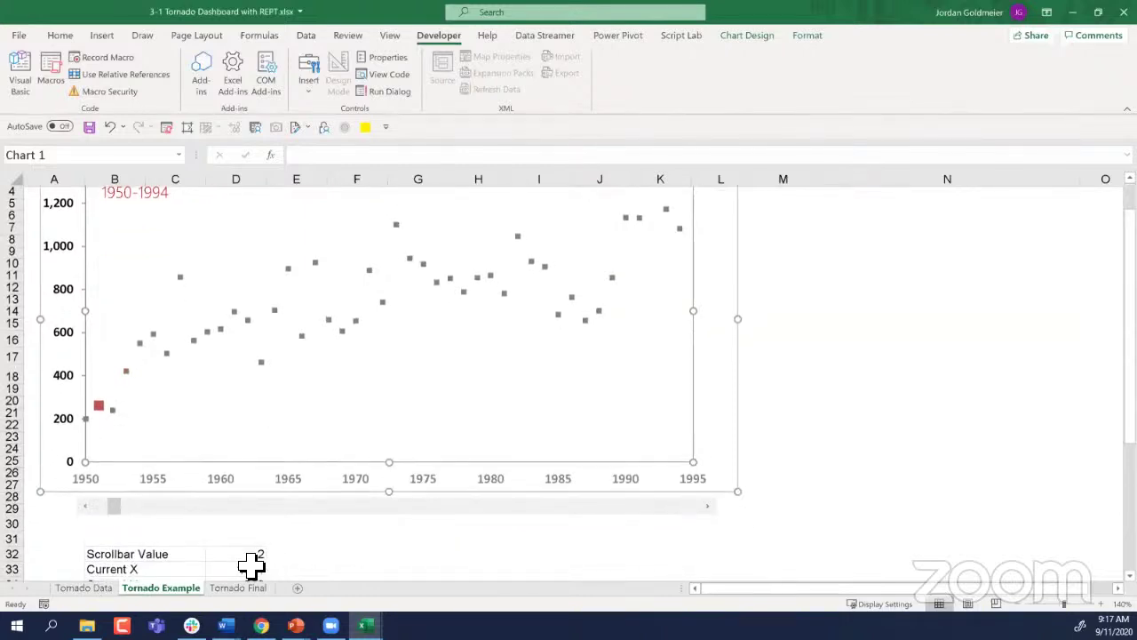
drag(251, 562, 251, 579)
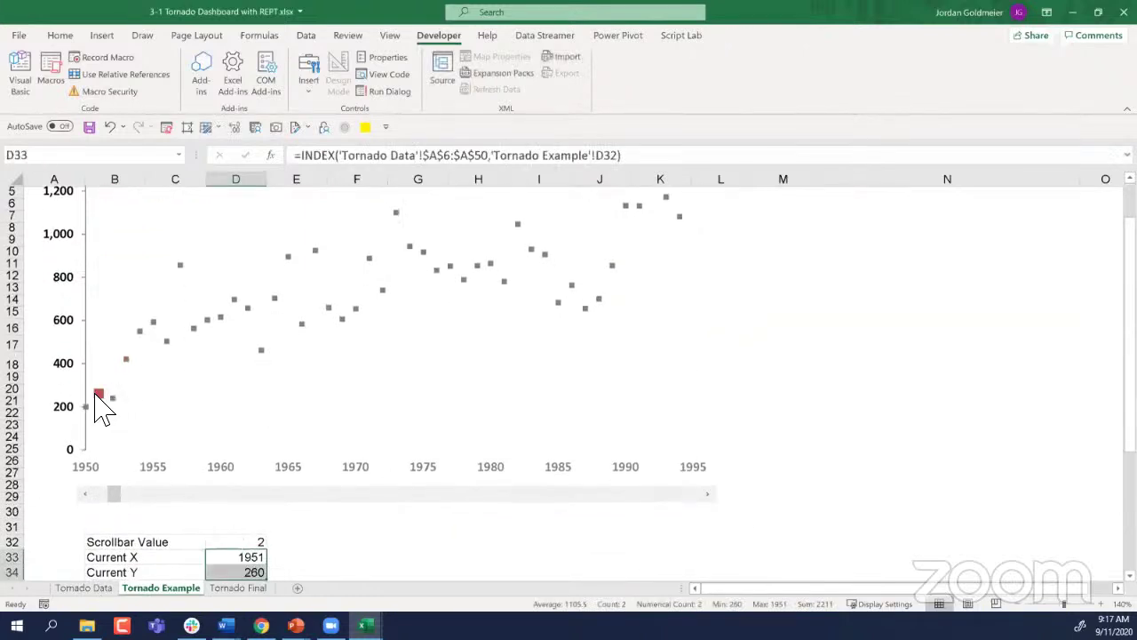
Step: Move the scrollbar forward and back through the years to test the Selector highlight, leaving it at 7
click(241, 494)
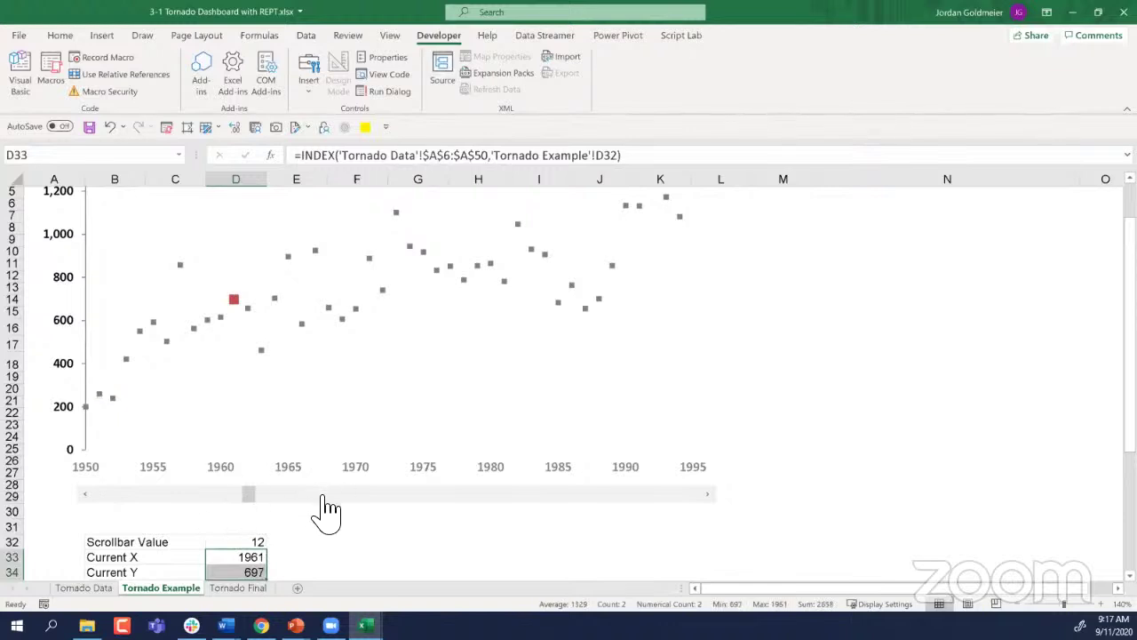
click(413, 495)
click(434, 495)
click(625, 495)
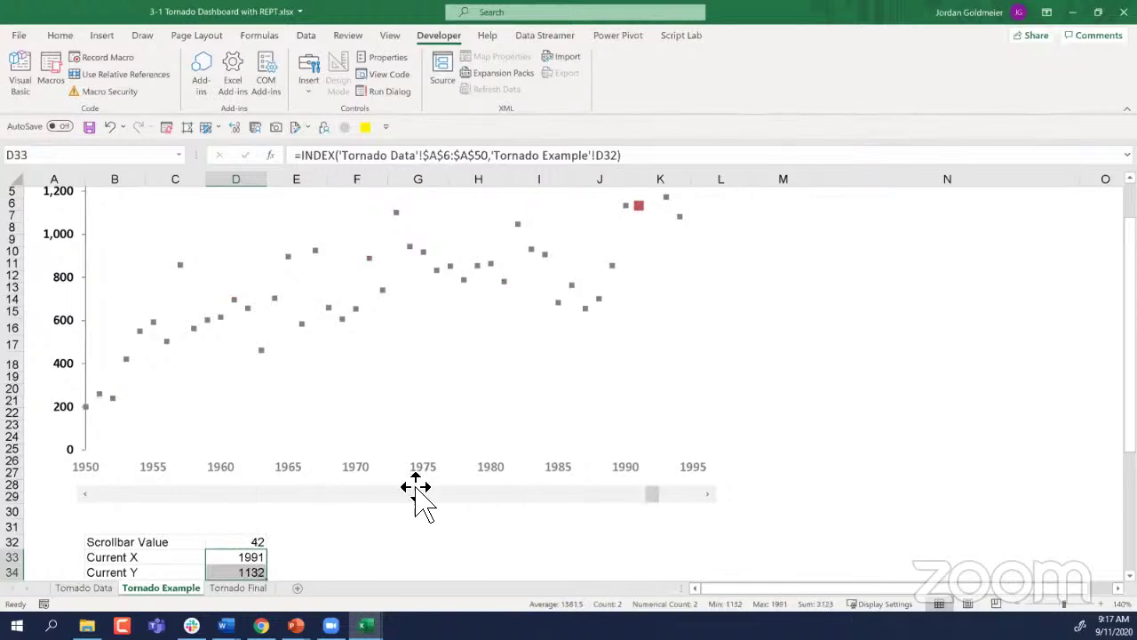
click(182, 495)
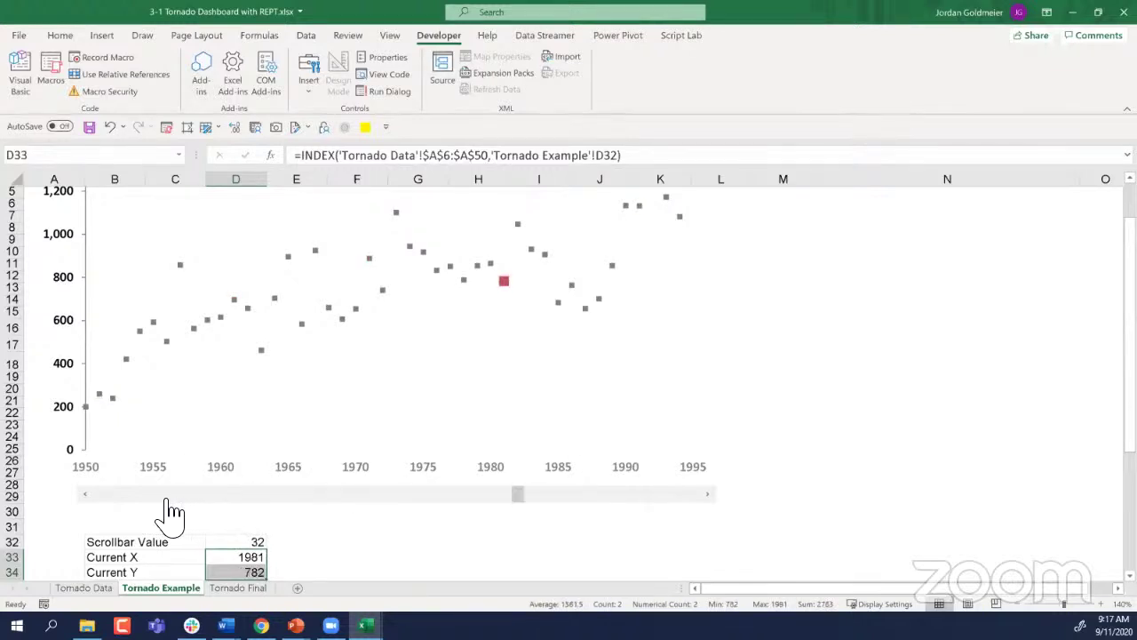
click(169, 496)
click(153, 496)
drag(251, 494, 178, 494)
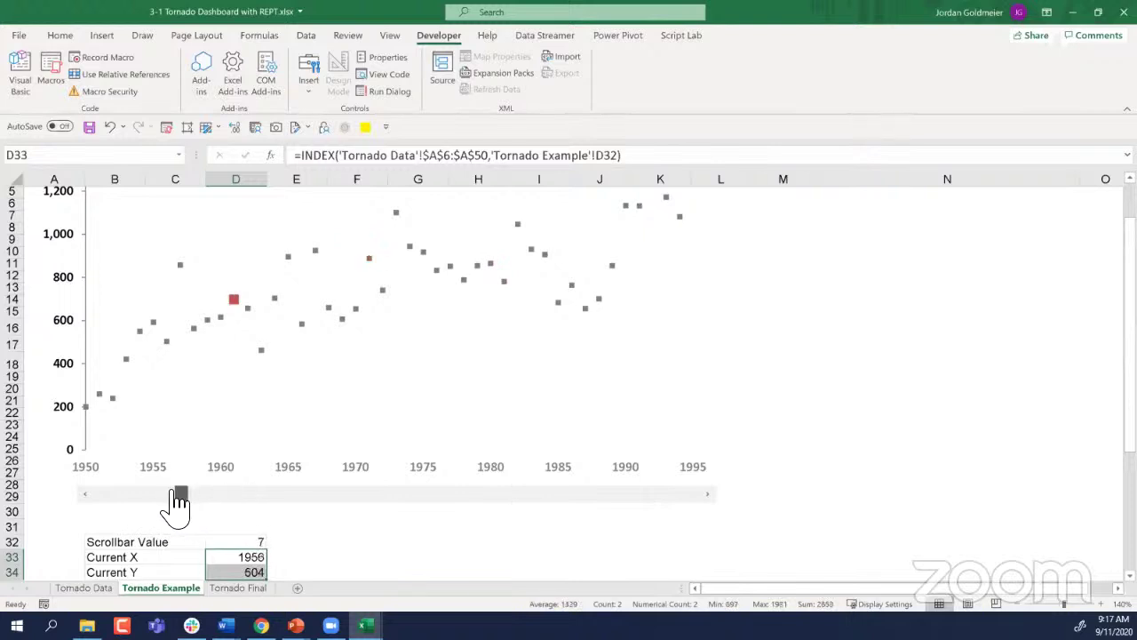
click(372, 547)
scroll(338, 533, up, 2)
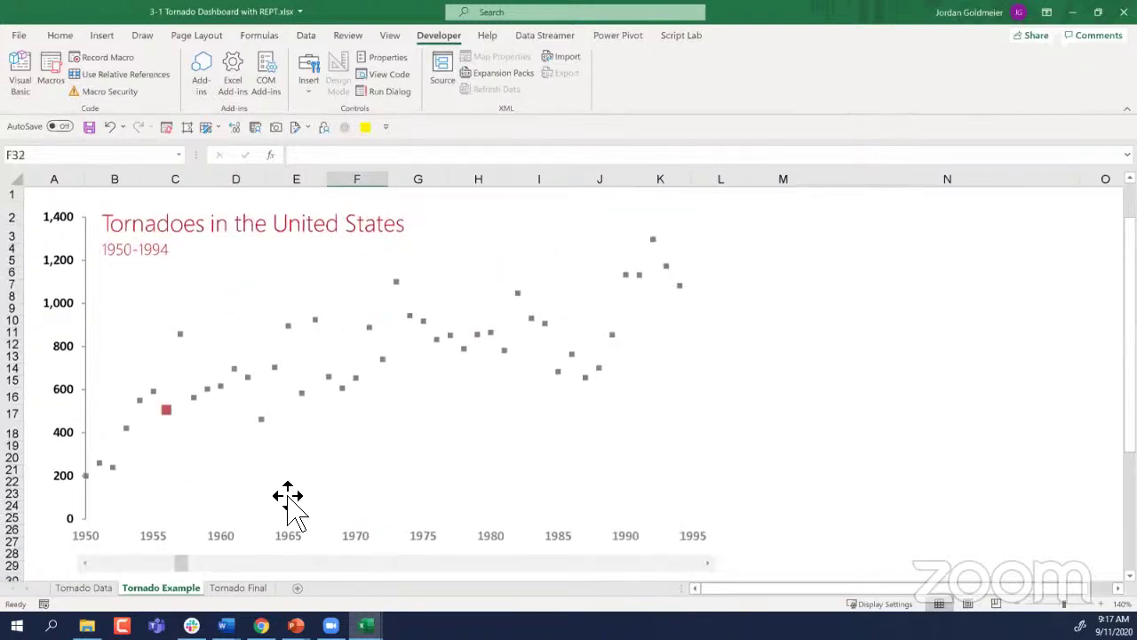
Step: Add data labels to the red Selector series in the chart
mouse_move(169, 412)
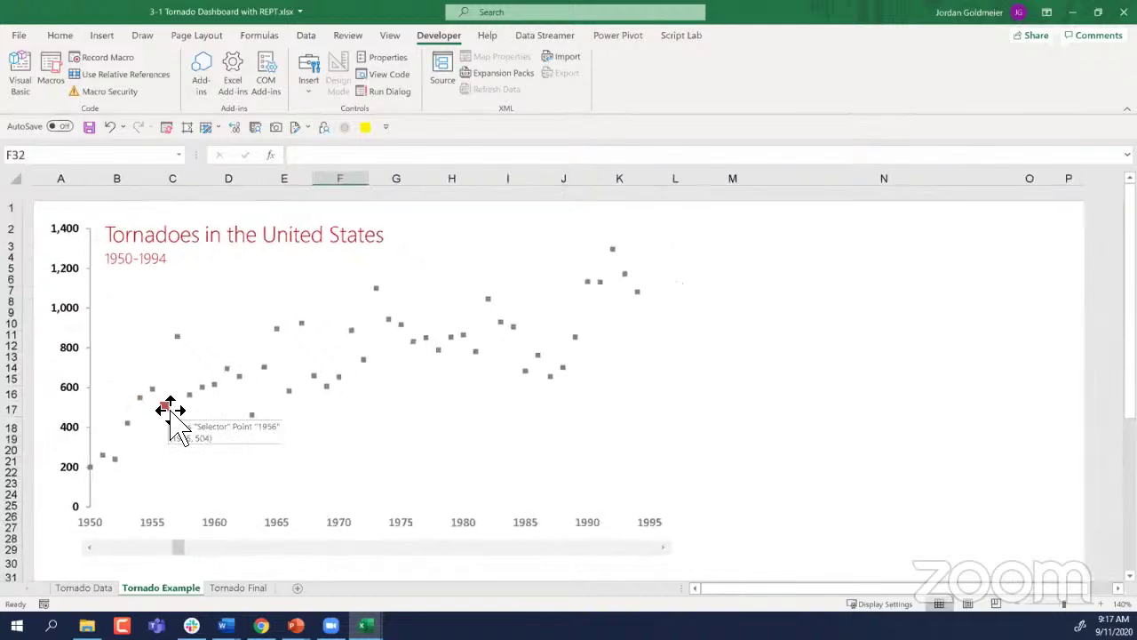
scroll(169, 411, down, 5)
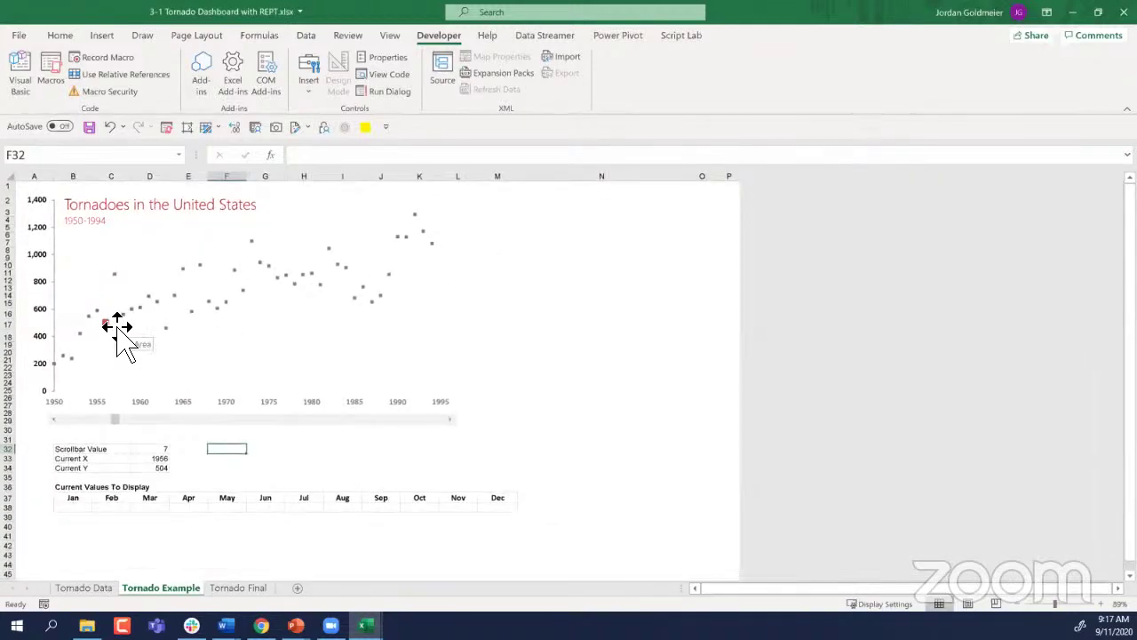
scroll(118, 338, up, 2)
scroll(118, 338, up, 1)
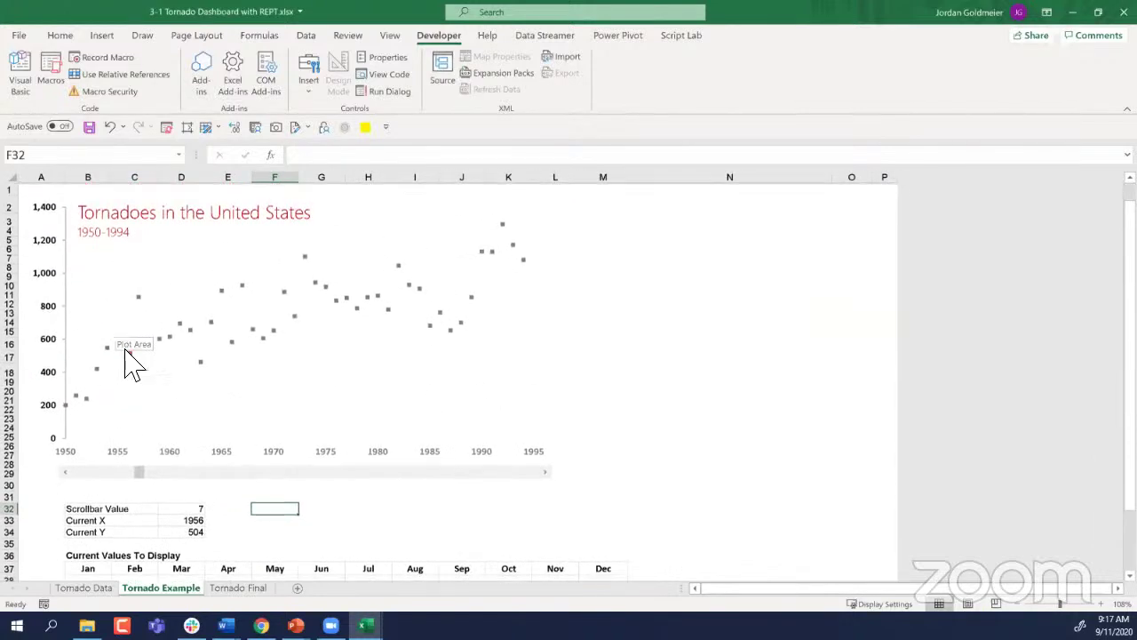
right_click(128, 353)
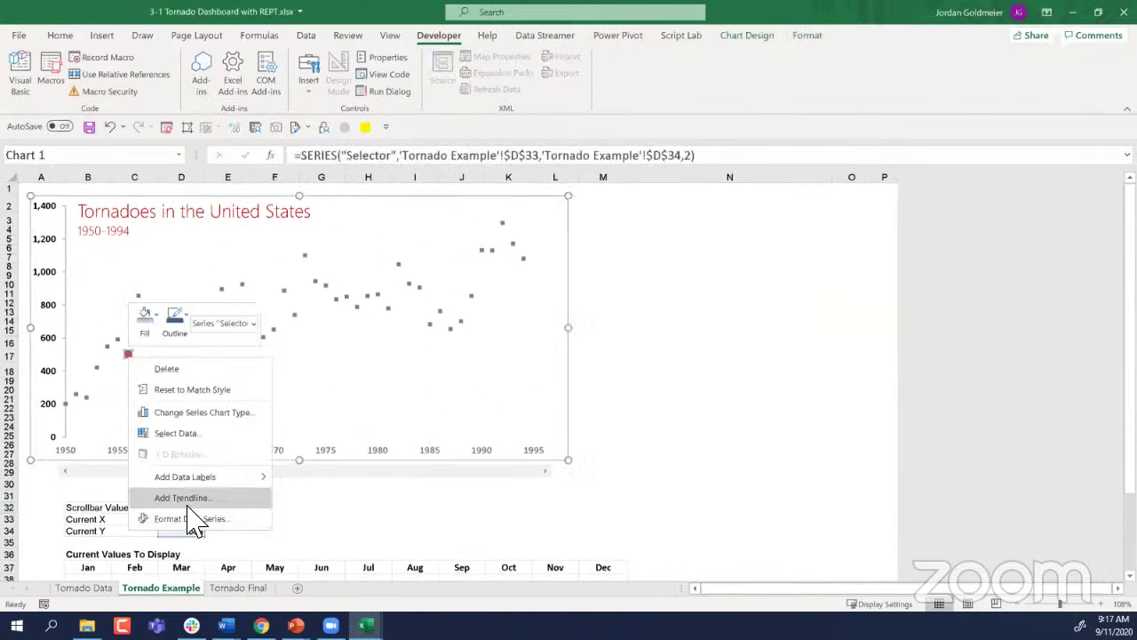
click(187, 476)
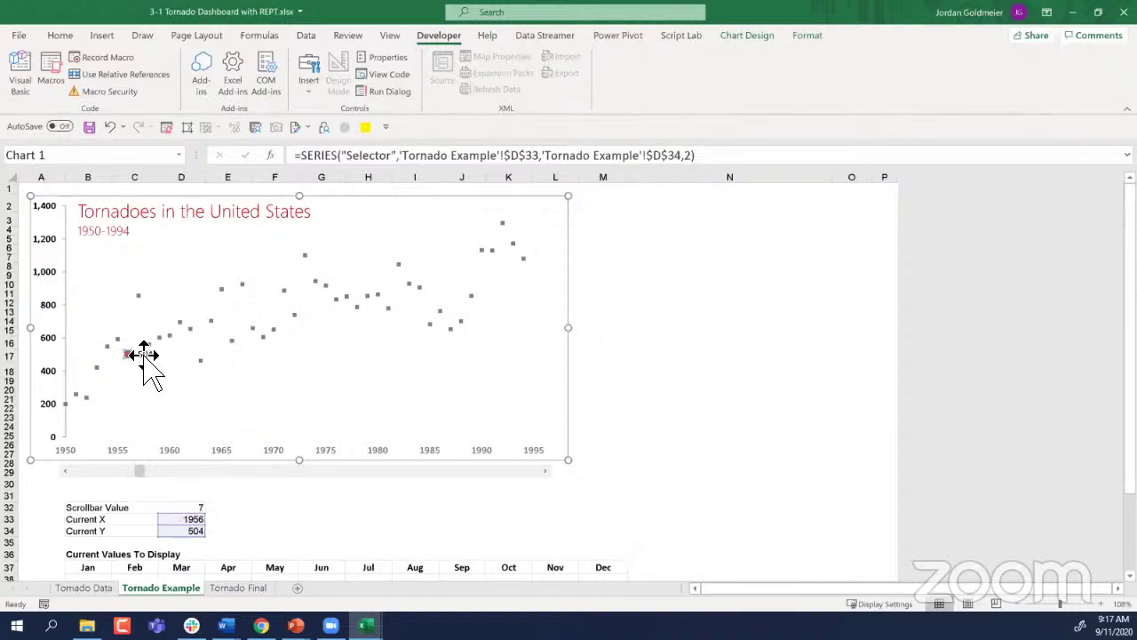
Step: Position the Selector data label Above its marker and make the label text bold
right_click(144, 355)
click(183, 533)
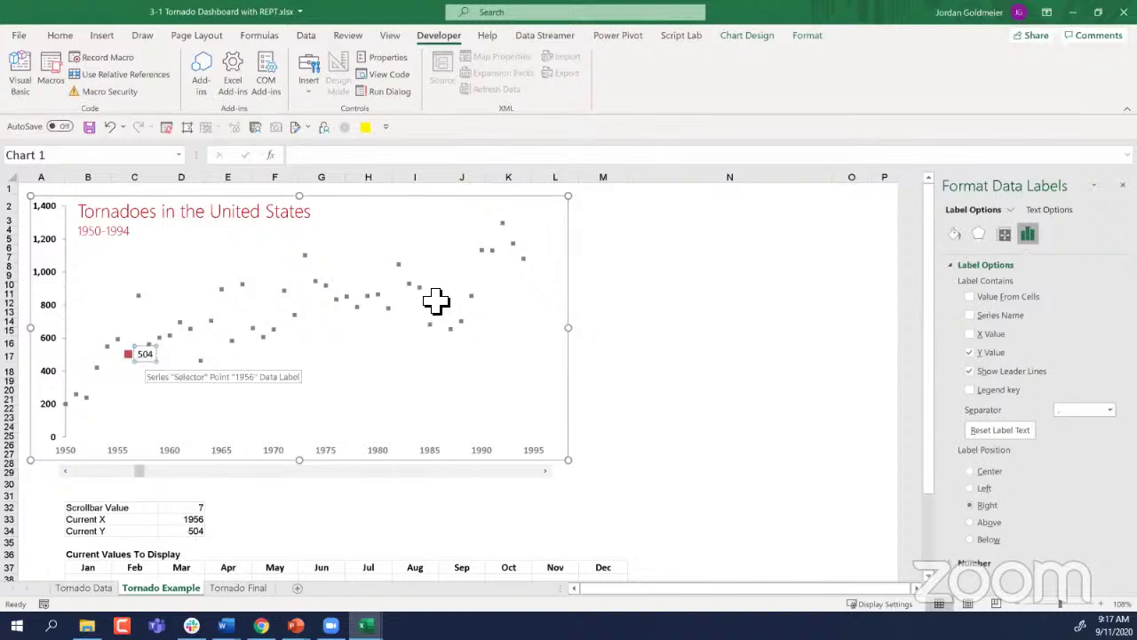
click(985, 521)
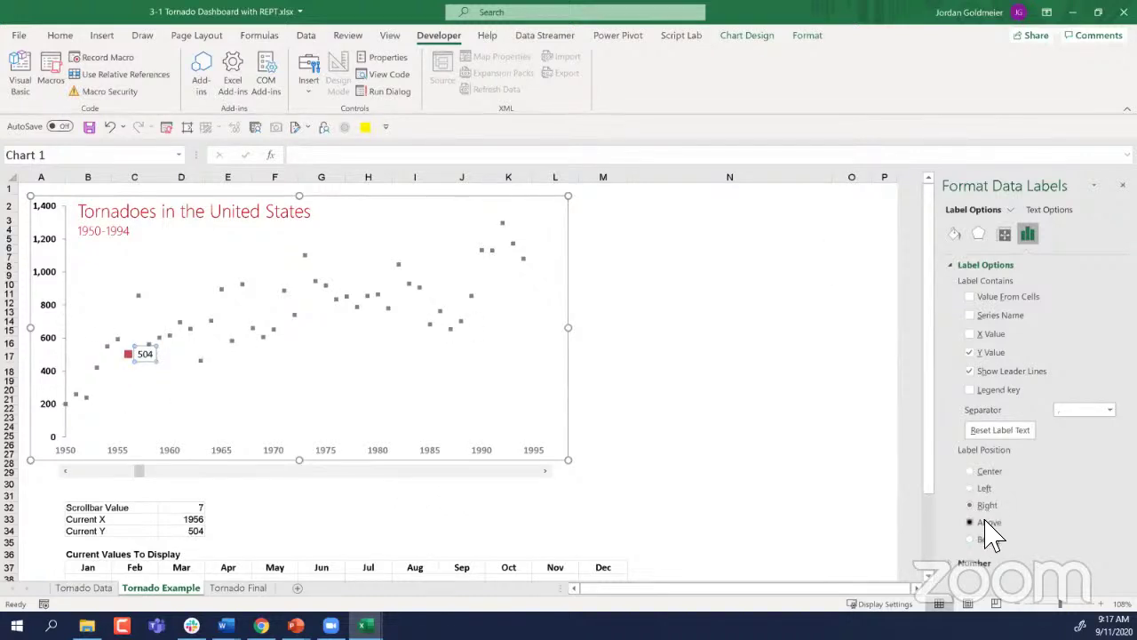
click(59, 35)
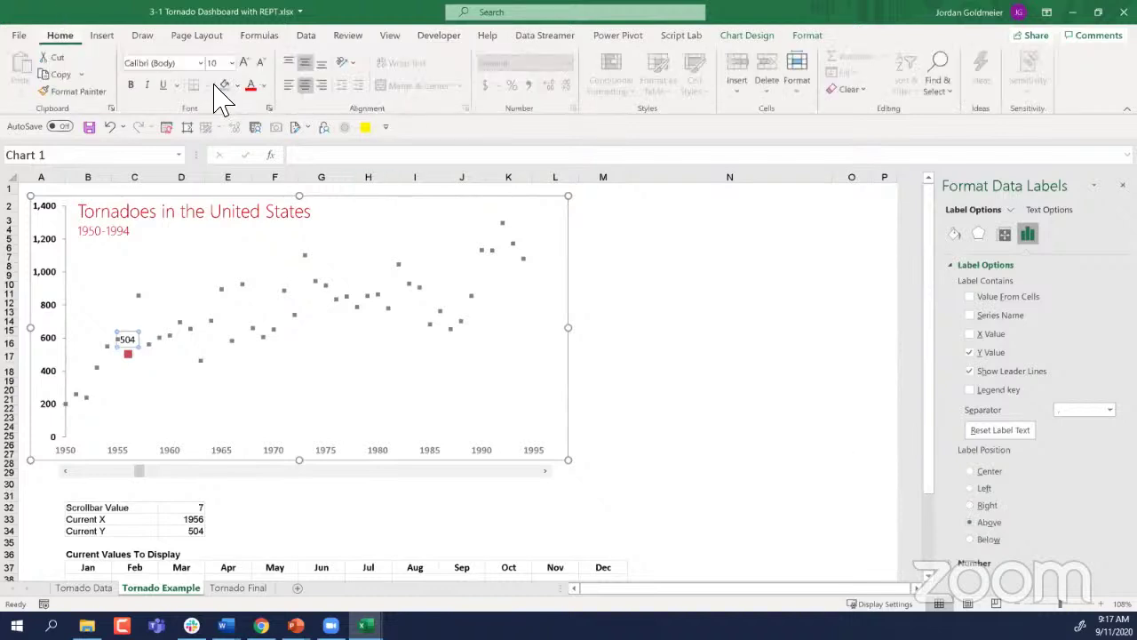
click(132, 83)
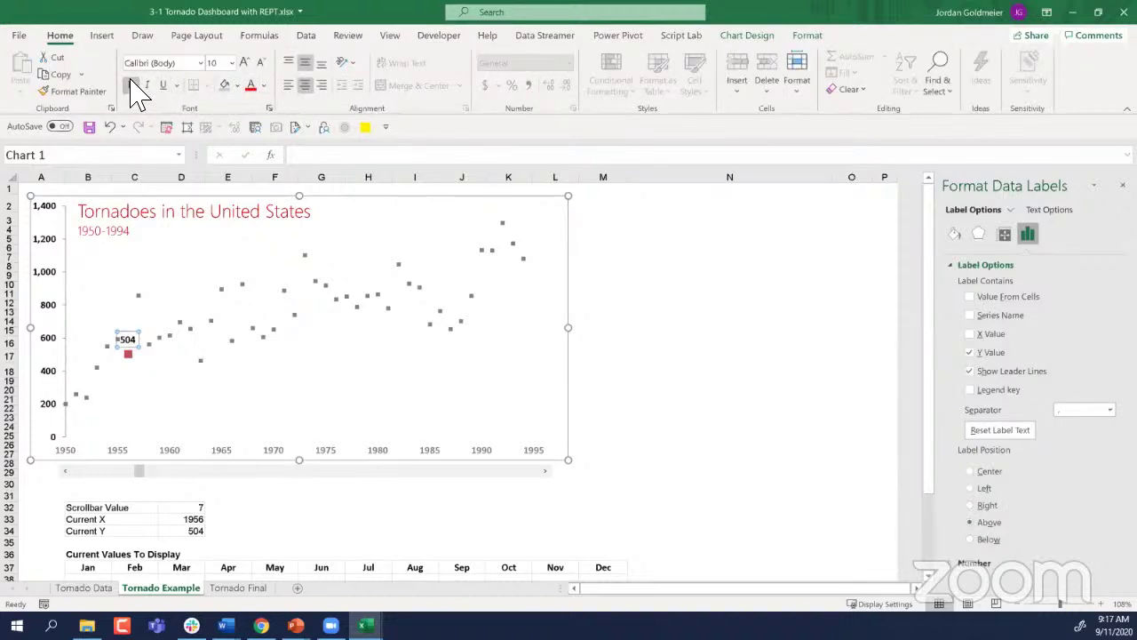
Step: Reduce the built-in marker size of the Selector series
click(128, 354)
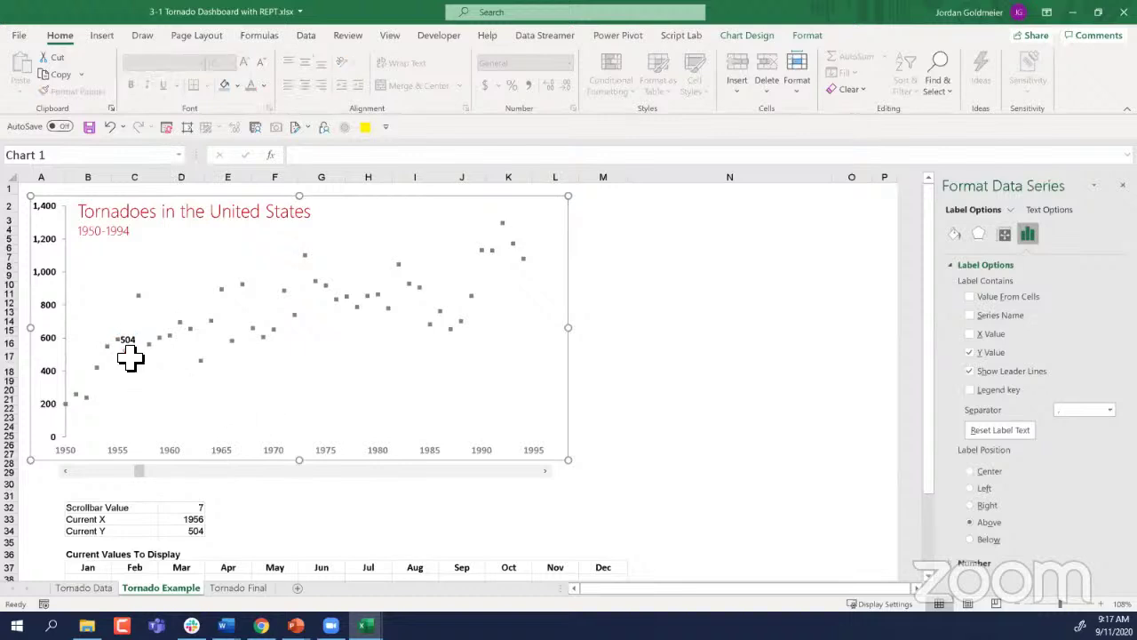
click(956, 235)
click(1013, 266)
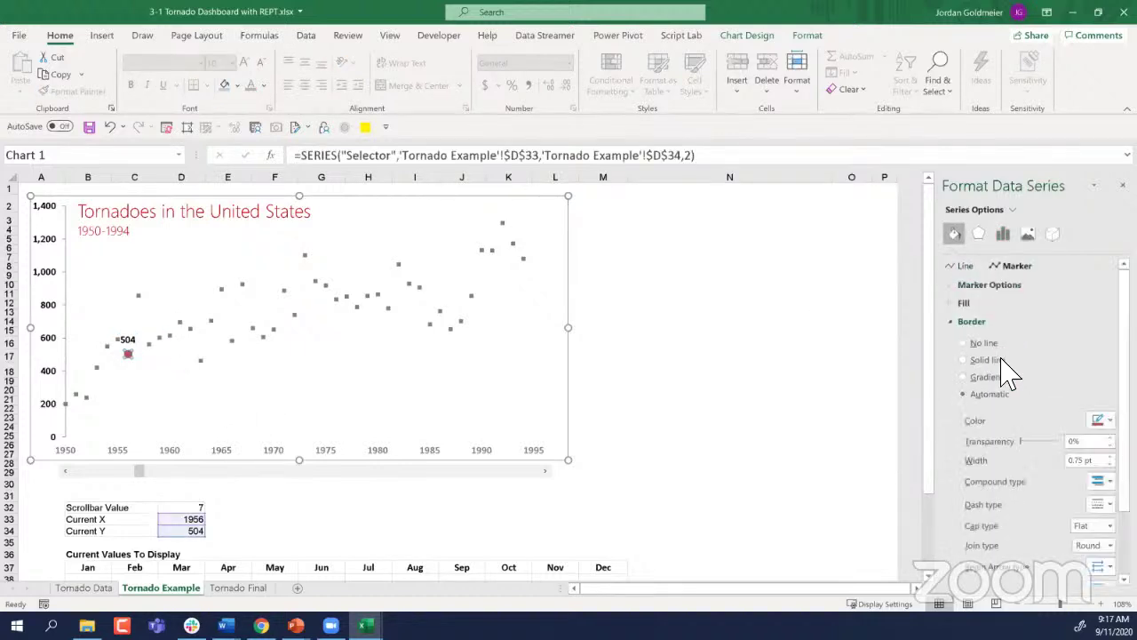
click(987, 286)
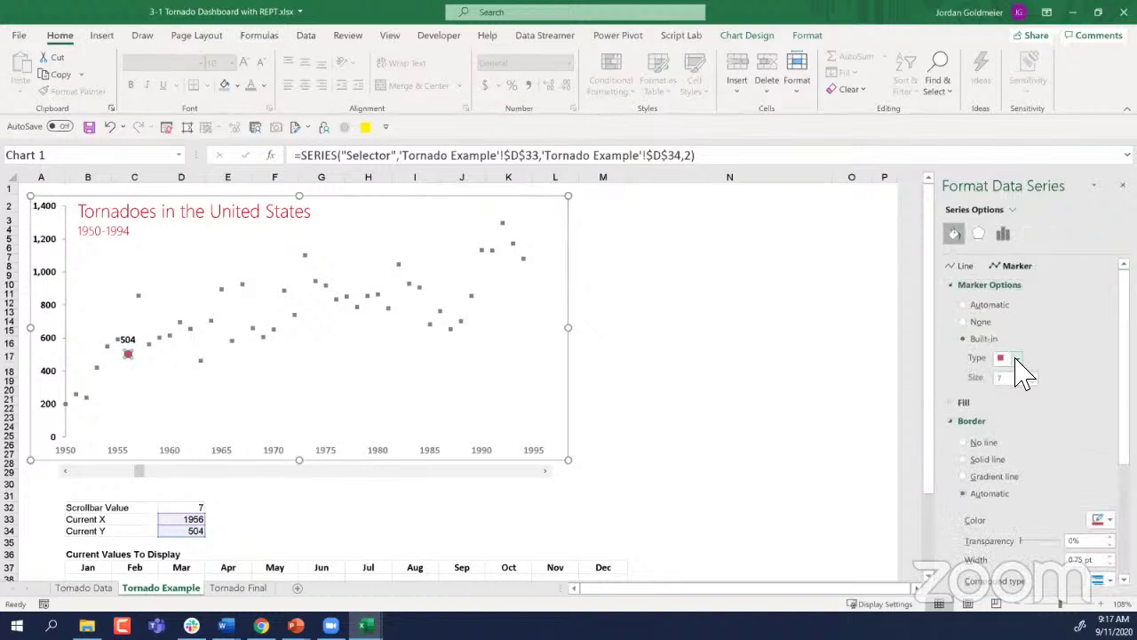
click(1032, 381)
double_click(1032, 382)
Step: Advance the scrollbar to 27 to test the labelled Selector point on another year
click(782, 381)
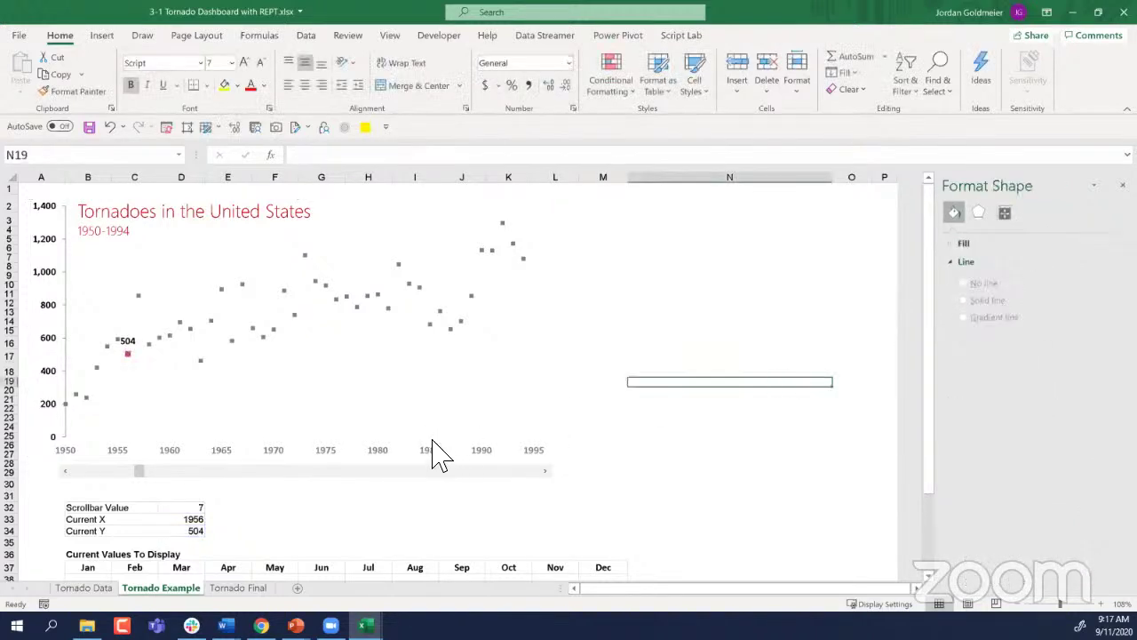
click(411, 472)
click(370, 473)
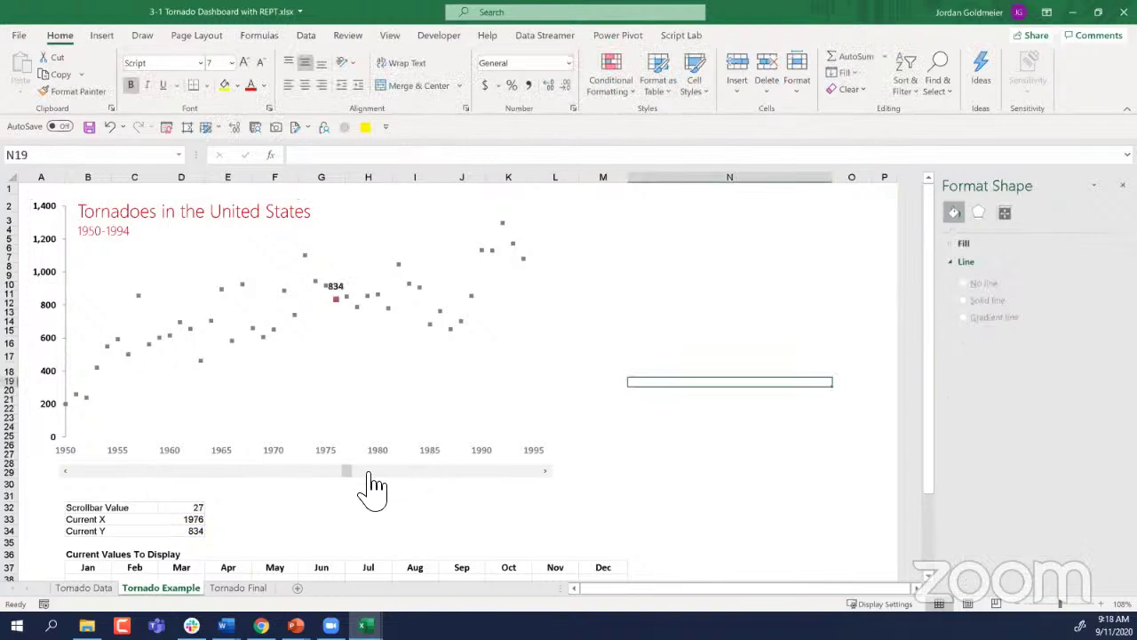
click(608, 218)
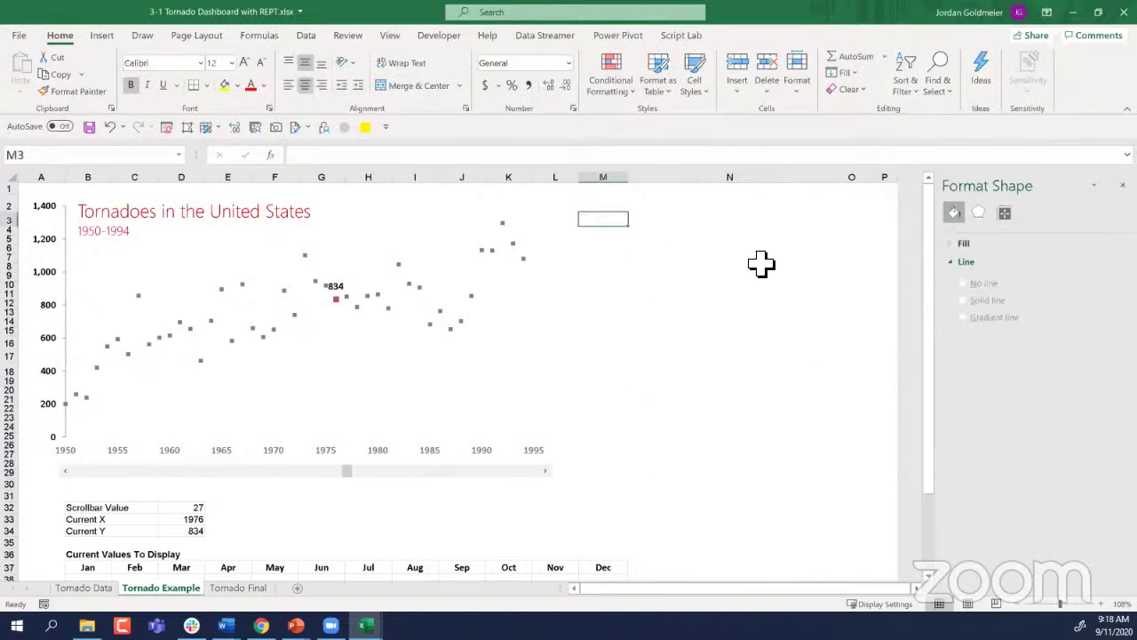
key(Down)
key(Up)
key(Right)
key(Down)
key(Up)
key(Down)
key(Down)
key(Down)
key(Down)
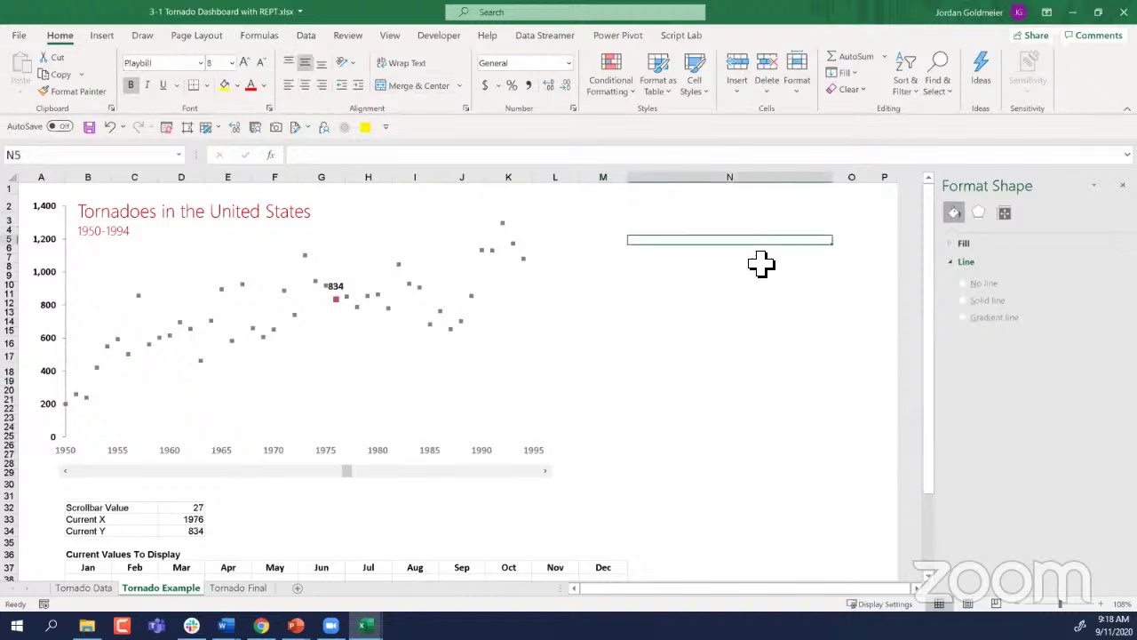
Step: Link cell M3 to the Current X year in D33 with the formula =D33
key(Up)
key(Up)
key(Up)
key(Up)
key(Left)
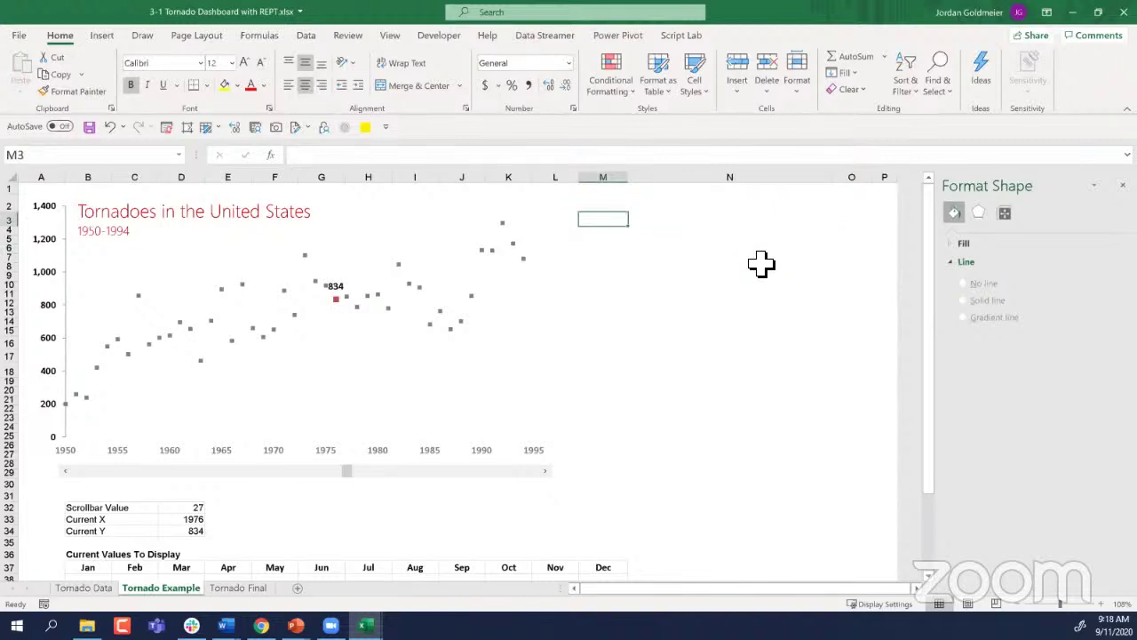
text(=)
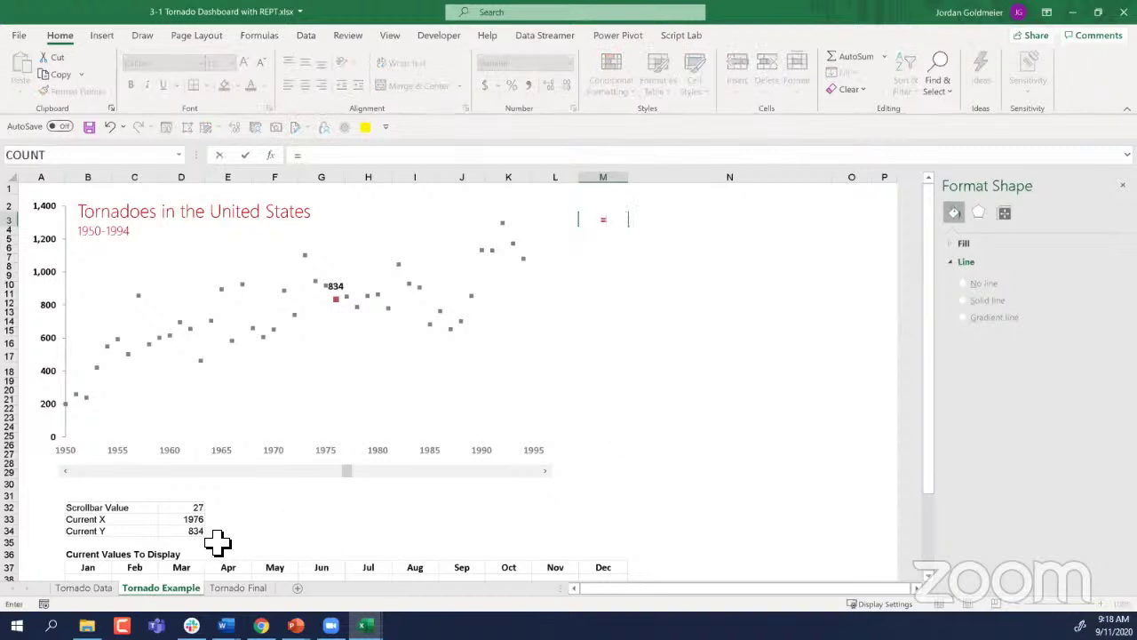
click(192, 519)
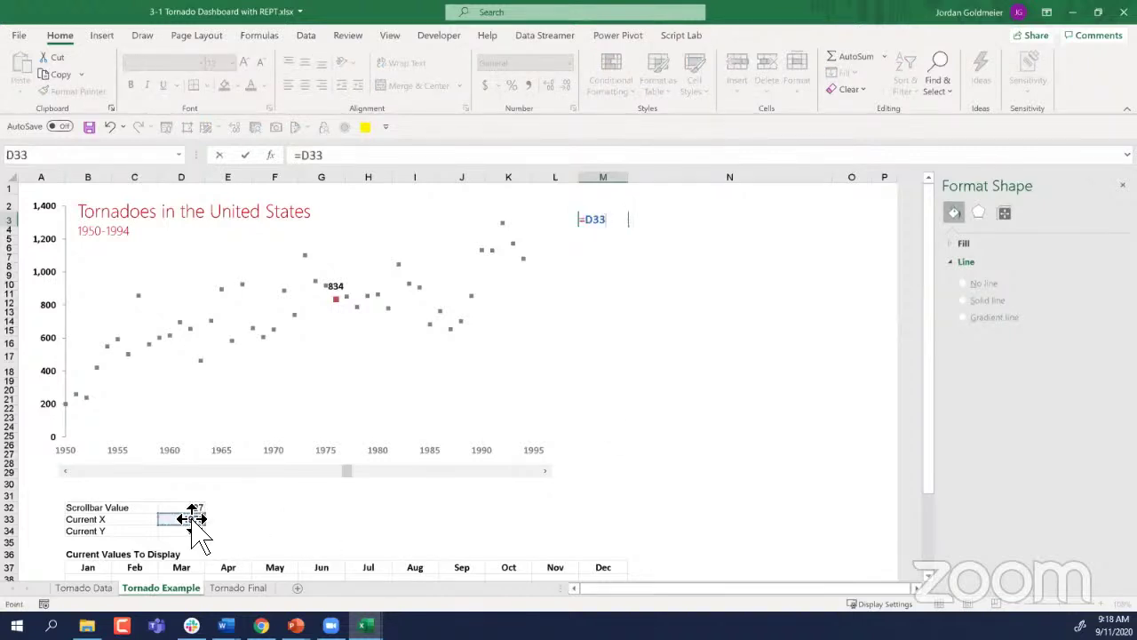
key(Return)
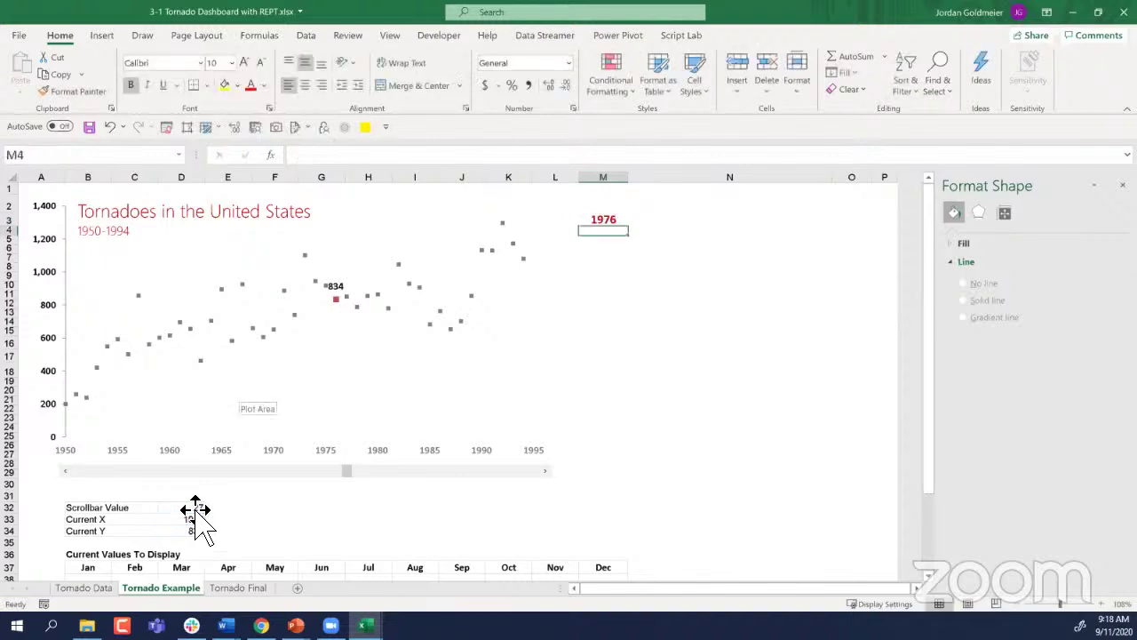
Step: Enter Jan and Feb below the year in M4 and M5, and extend the month series down to Dec in M15
text(Jan)
key(Return)
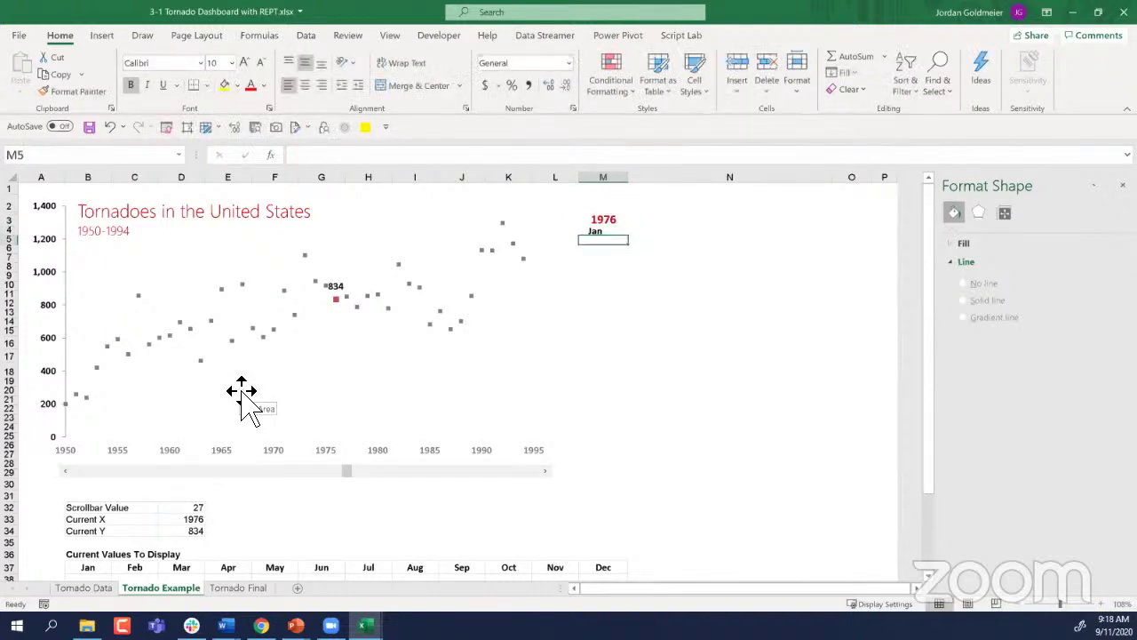
text(Feb)
key(Return)
key(Up)
key(shift+Down)
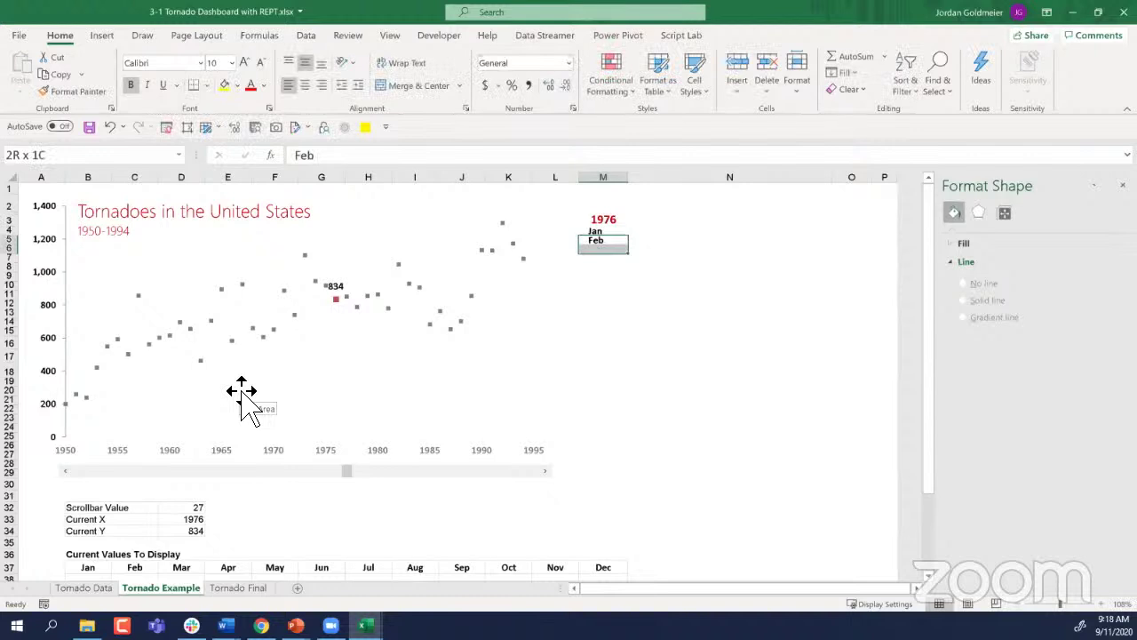
key(Up)
key(shift+Down)
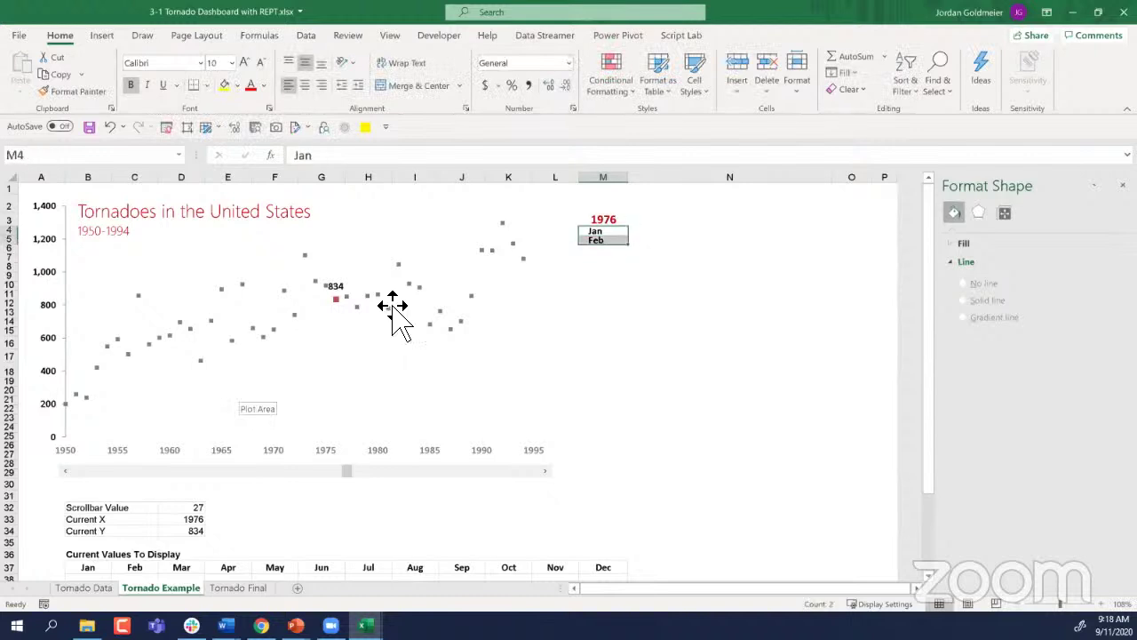
drag(634, 251, 630, 340)
click(653, 241)
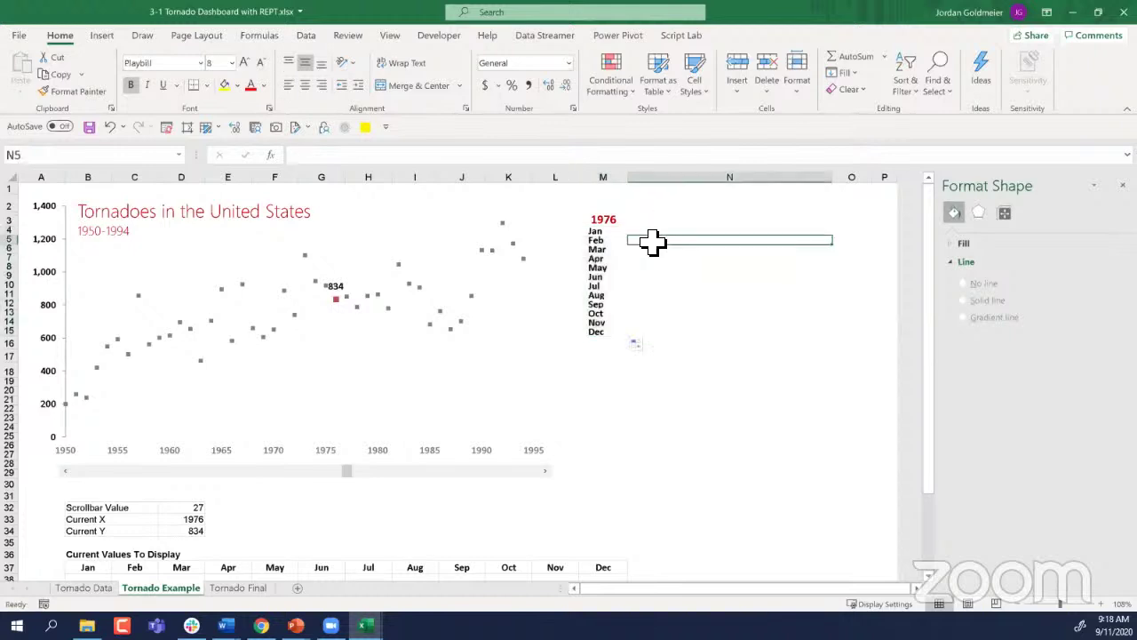
click(849, 232)
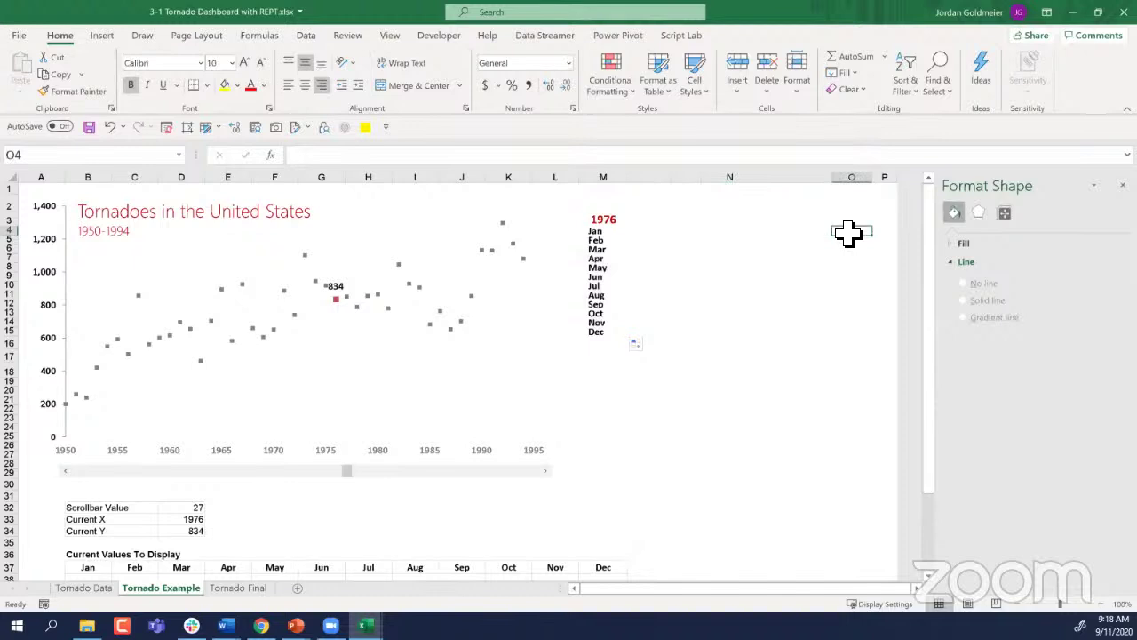
drag(849, 232, 850, 338)
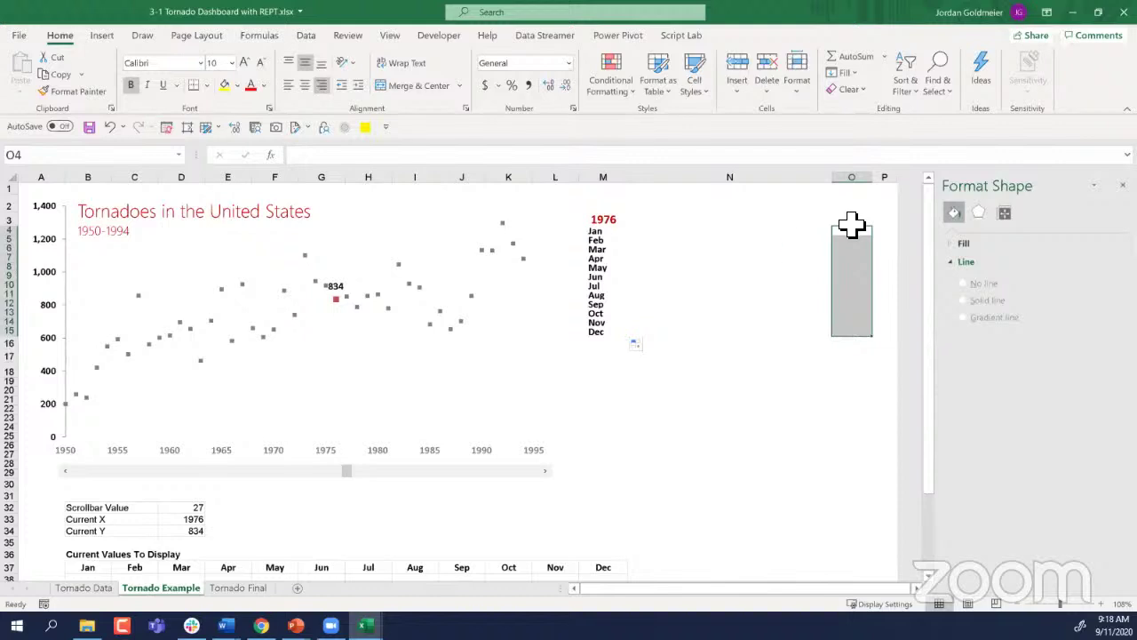
scroll(480, 386, down, 2)
drag(79, 507, 598, 513)
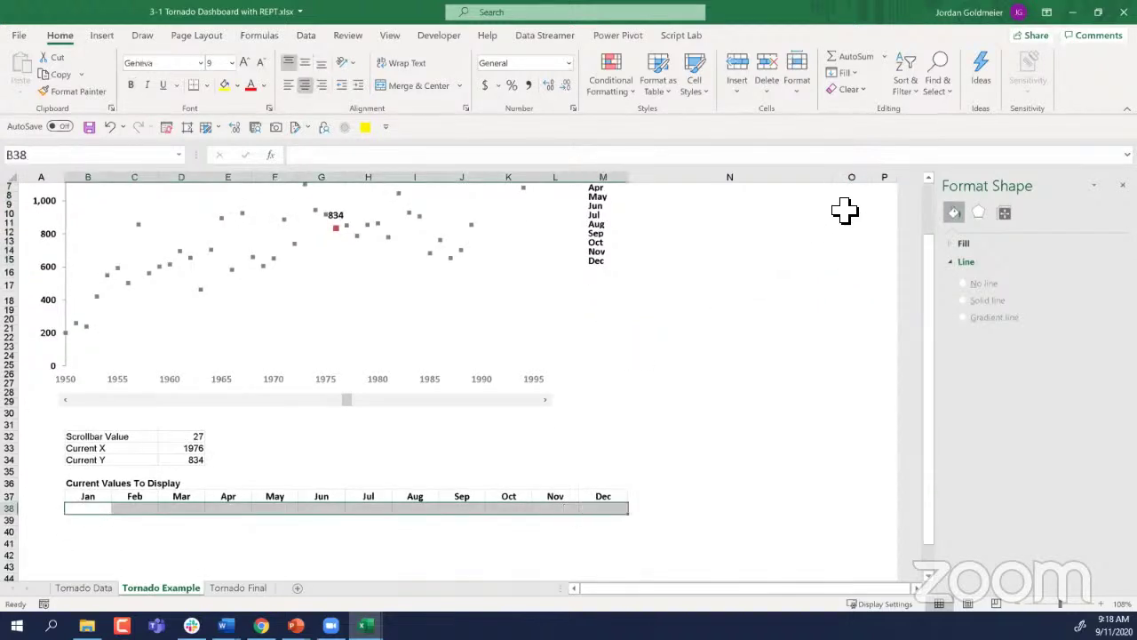
drag(855, 186, 845, 249)
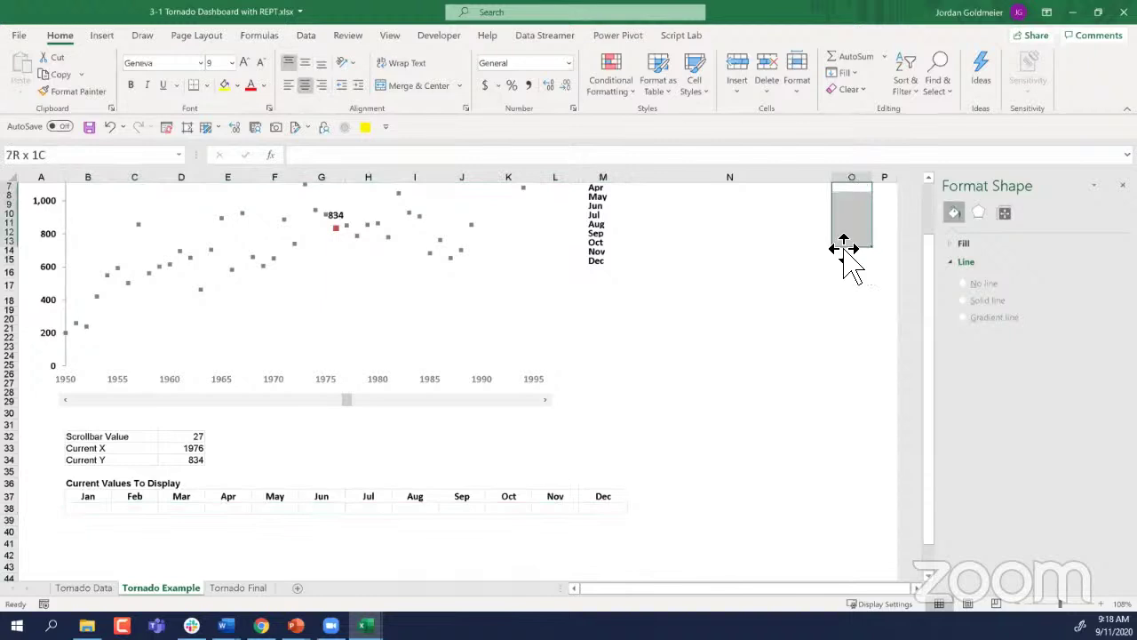
Step: Begin an OFFSET formula in B38 using the month header range C5:N5 of the Tornado Data sheet as its reference
click(80, 507)
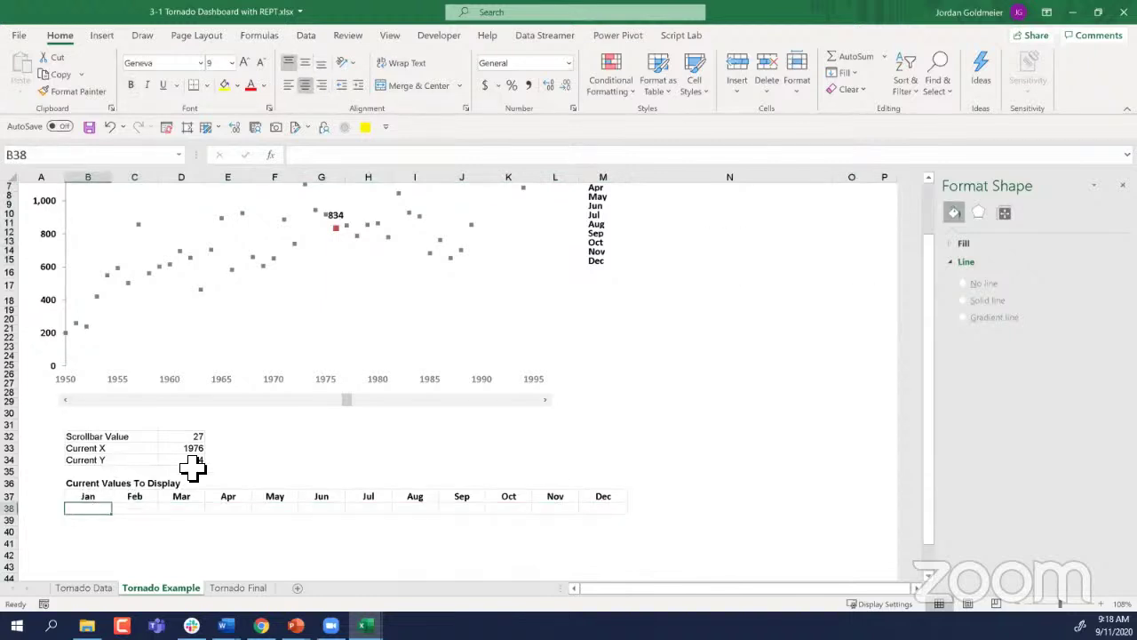
text(=of)
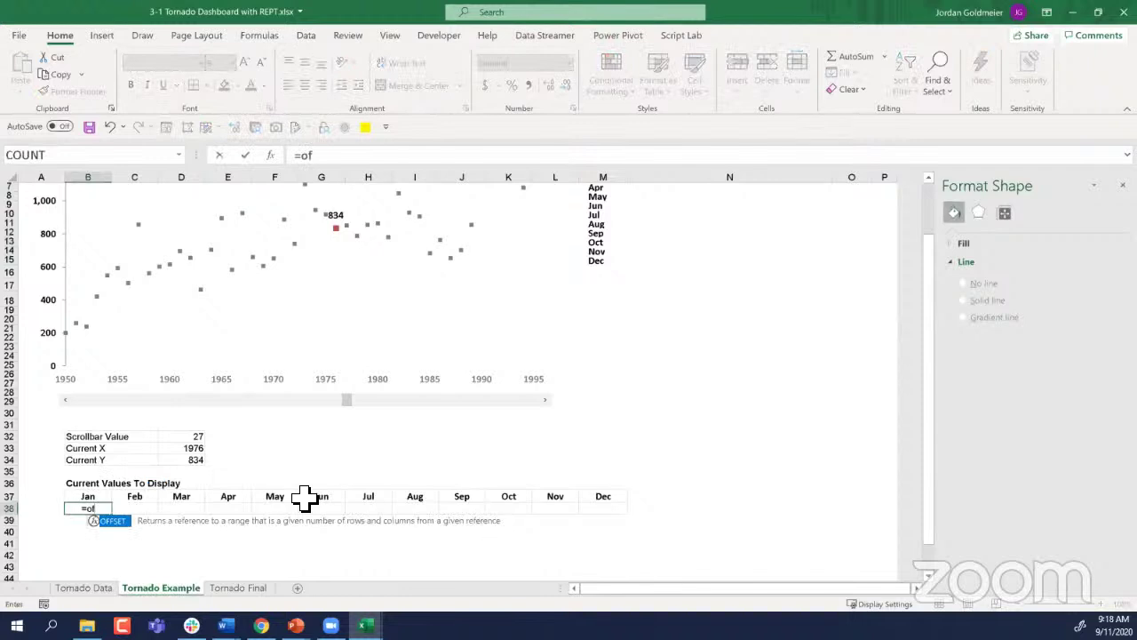
key(Tab)
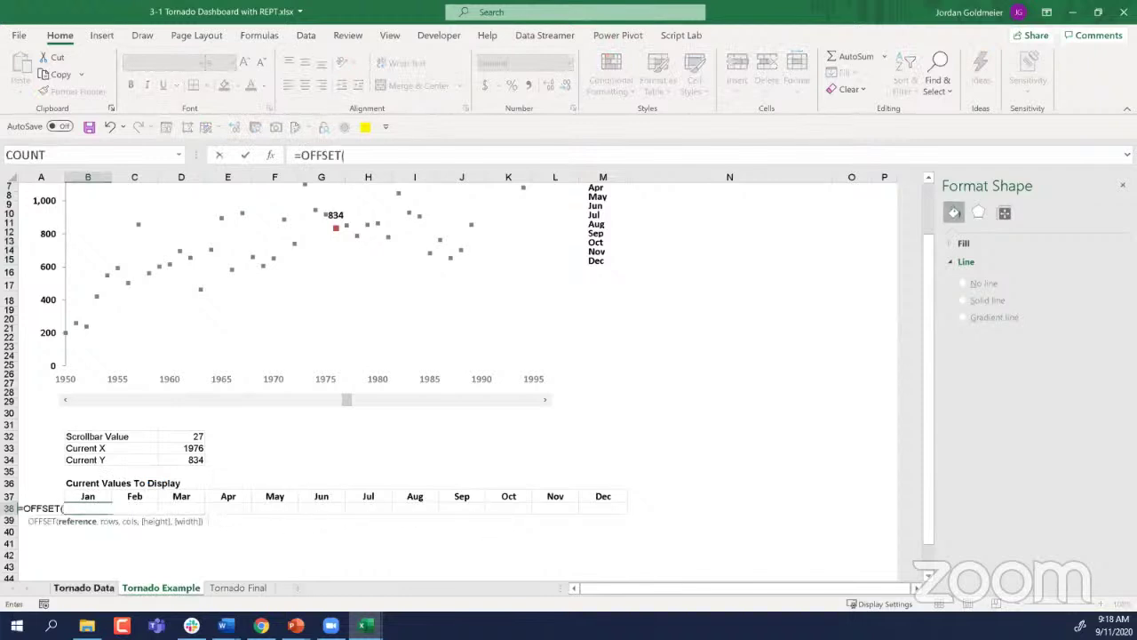
key(ctrl+Page_Up)
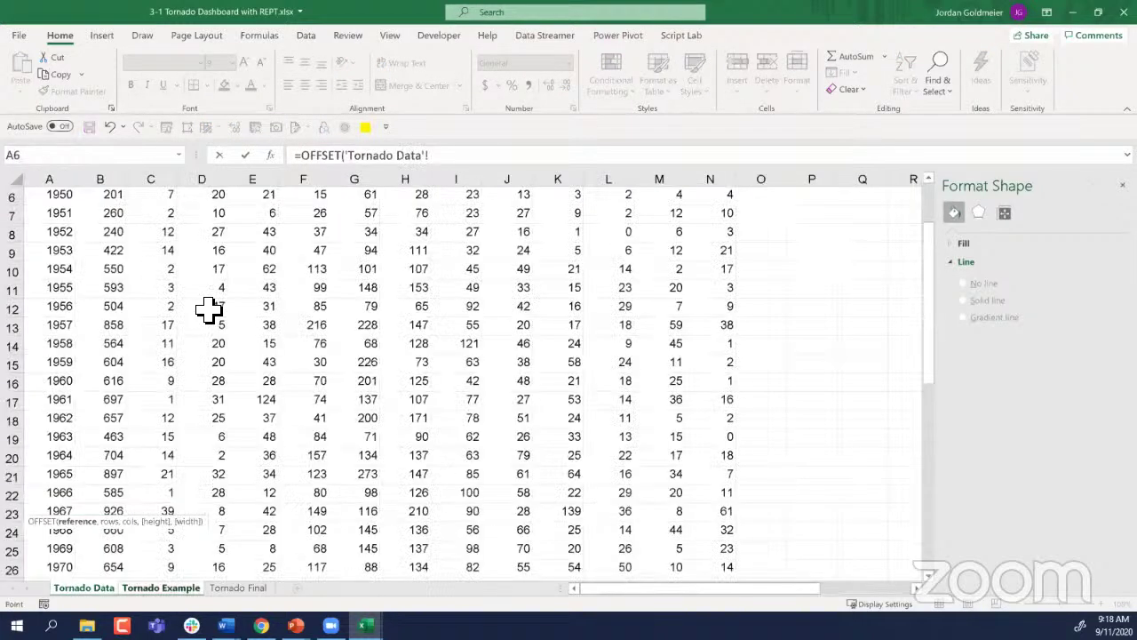
scroll(145, 302, up, 2)
drag(145, 302, 691, 300)
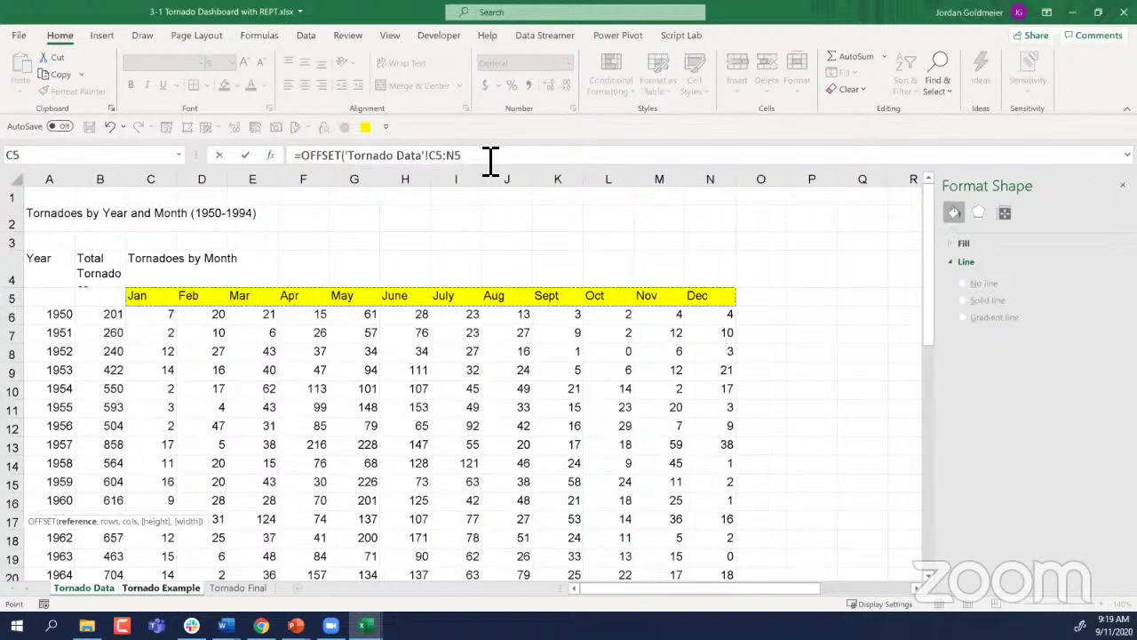
click(488, 156)
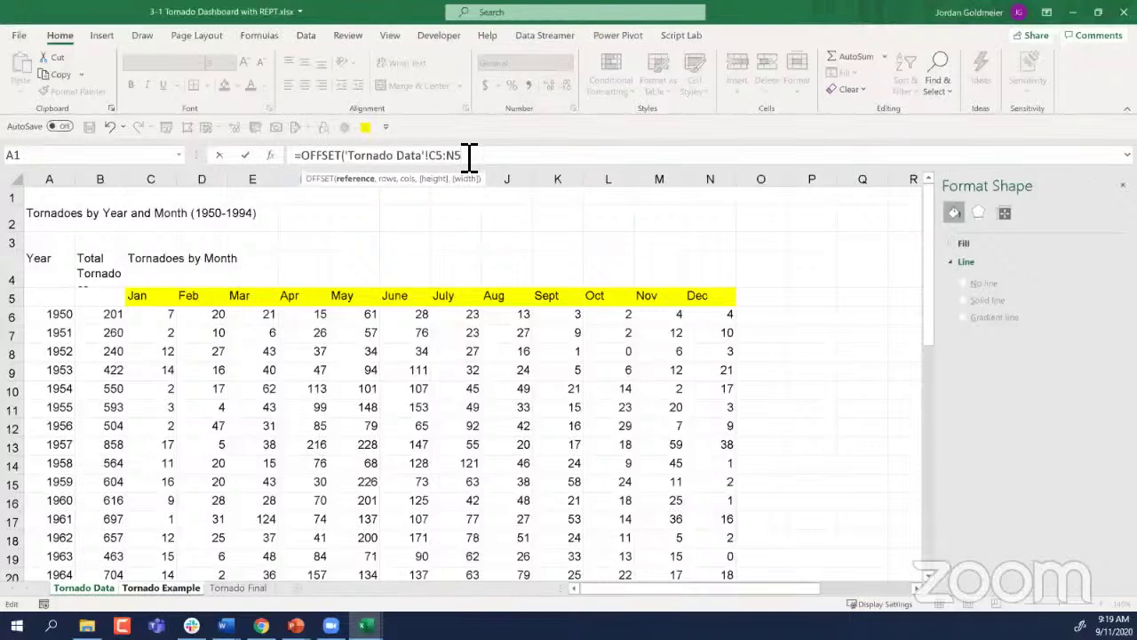
Step: Complete the OFFSET formula in B38 with Scrollbar Value D32 on Tornado Example as the row offset and 0 as the column offset
text(,)
click(161, 587)
click(186, 436)
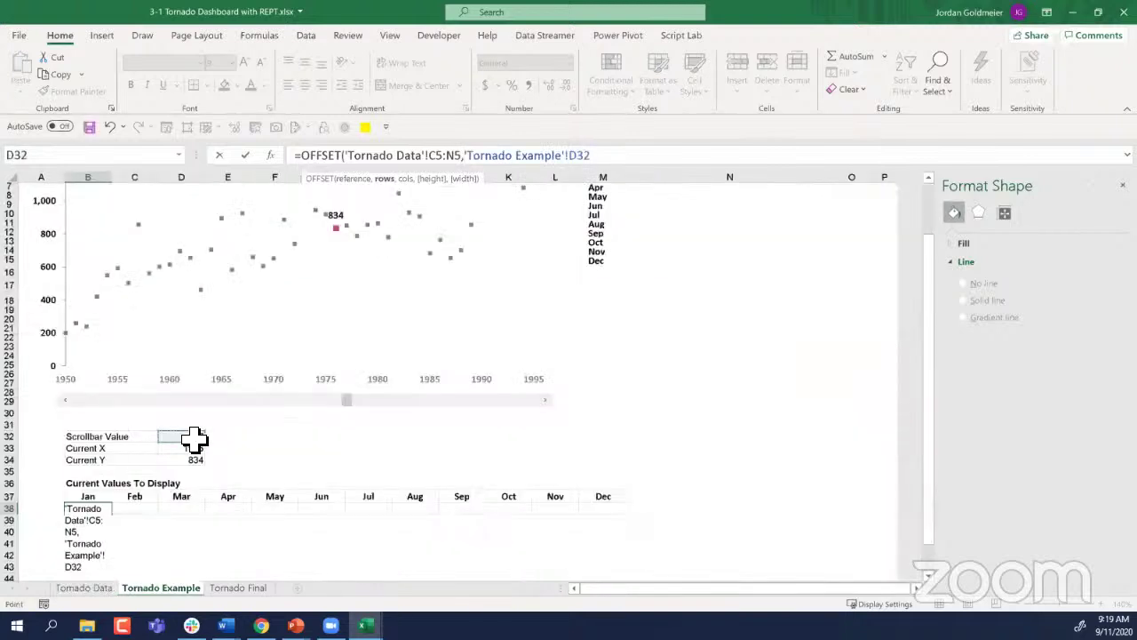
text(,)
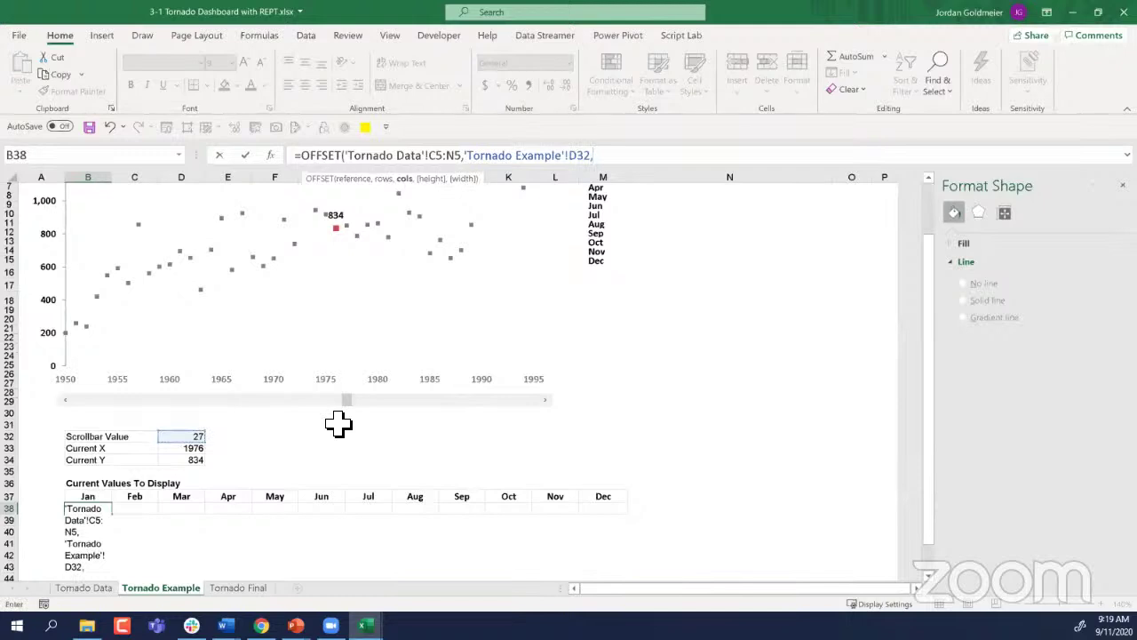
text(0))
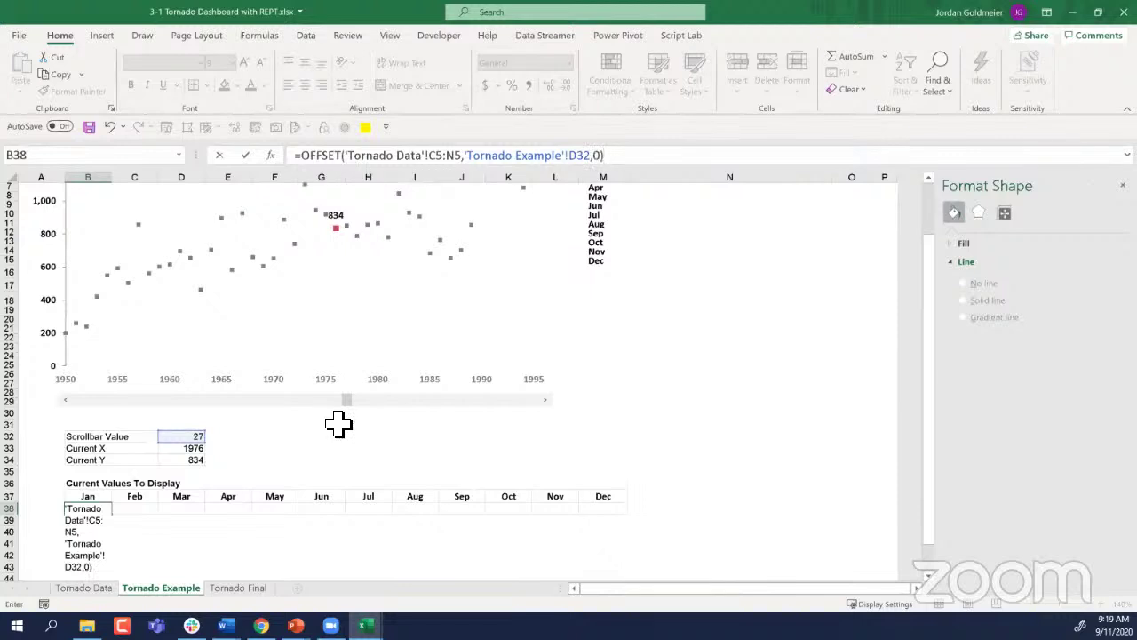
key(Return)
key(Up)
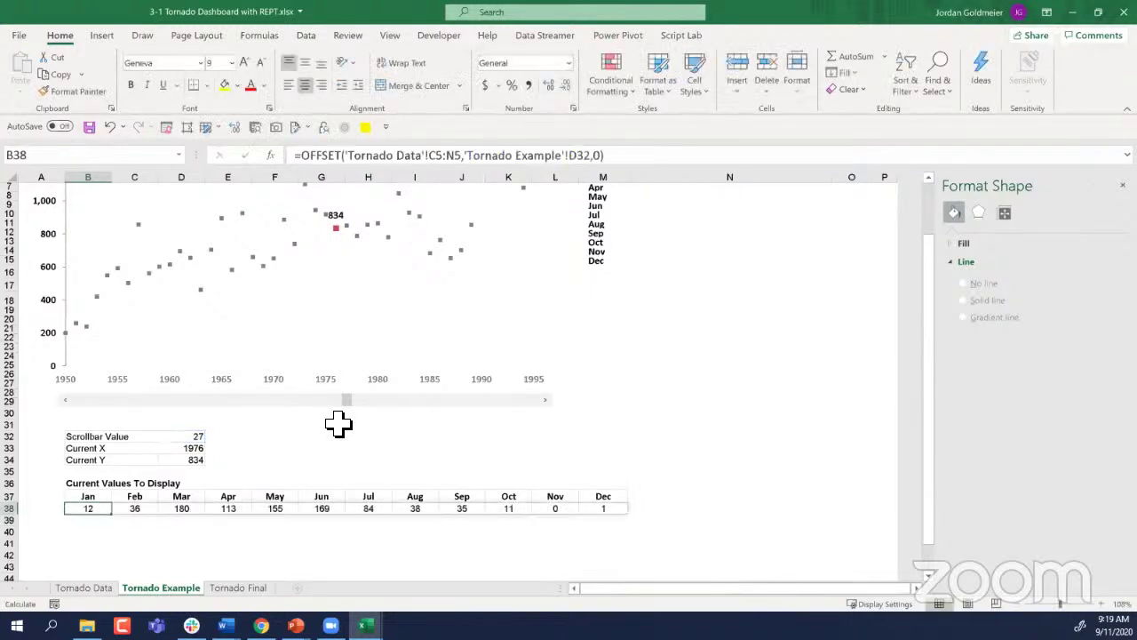
Step: Set the Scrollbar Value in D32 to 4 to test the monthly OFFSET results
click(195, 436)
text(4)
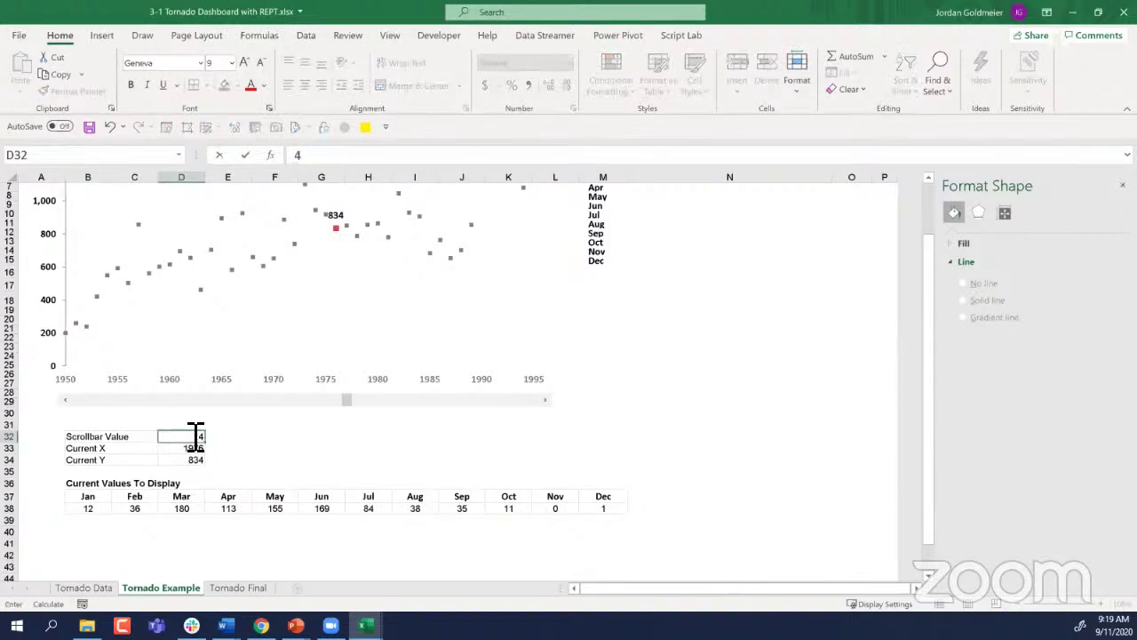
key(Return)
Step: Inspect the OFFSET formula across the Jan to Jun cells of the Current Values To Display row
click(56, 508)
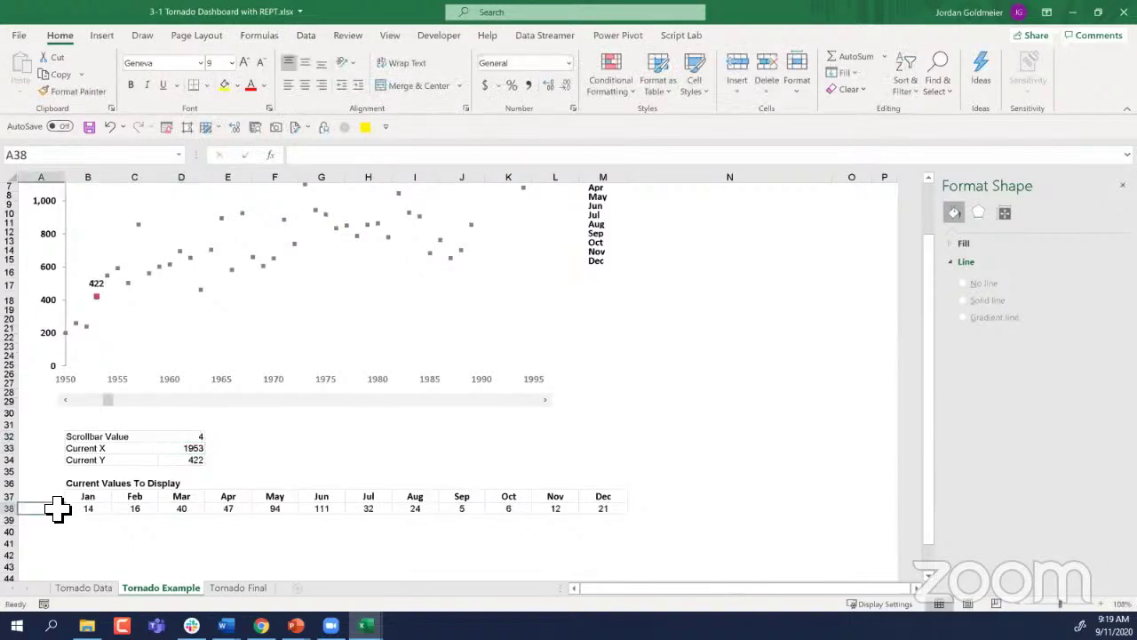
click(89, 507)
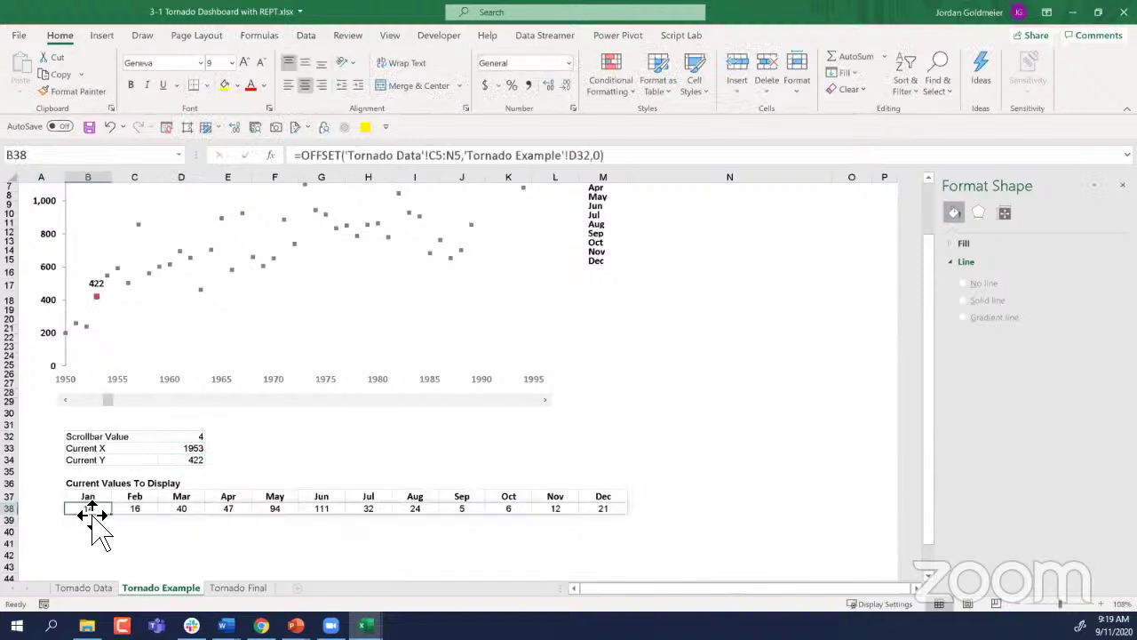
click(142, 508)
click(186, 509)
click(231, 508)
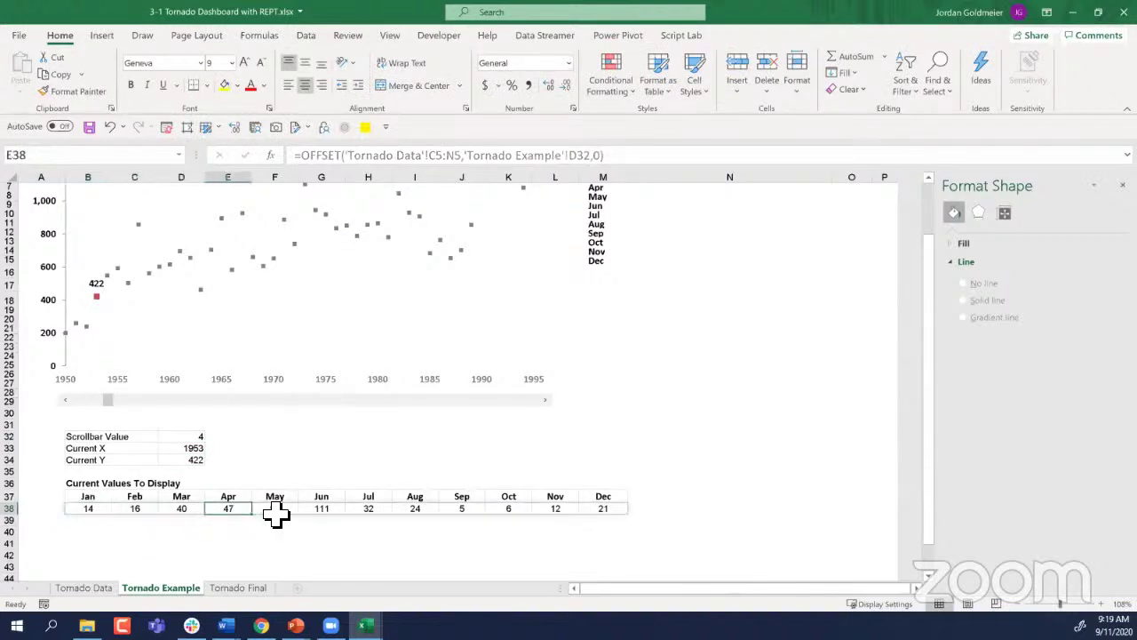
click(276, 512)
click(323, 510)
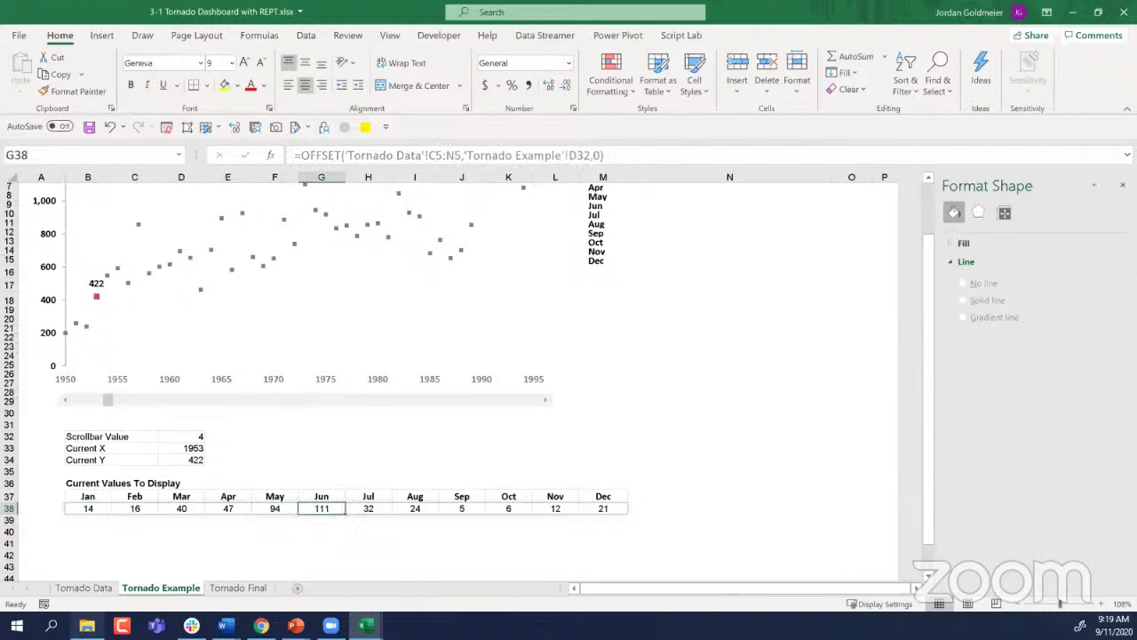
Step: Compare the displayed monthly values with the 1953 row on the Tornado Data sheet
click(83, 588)
click(165, 373)
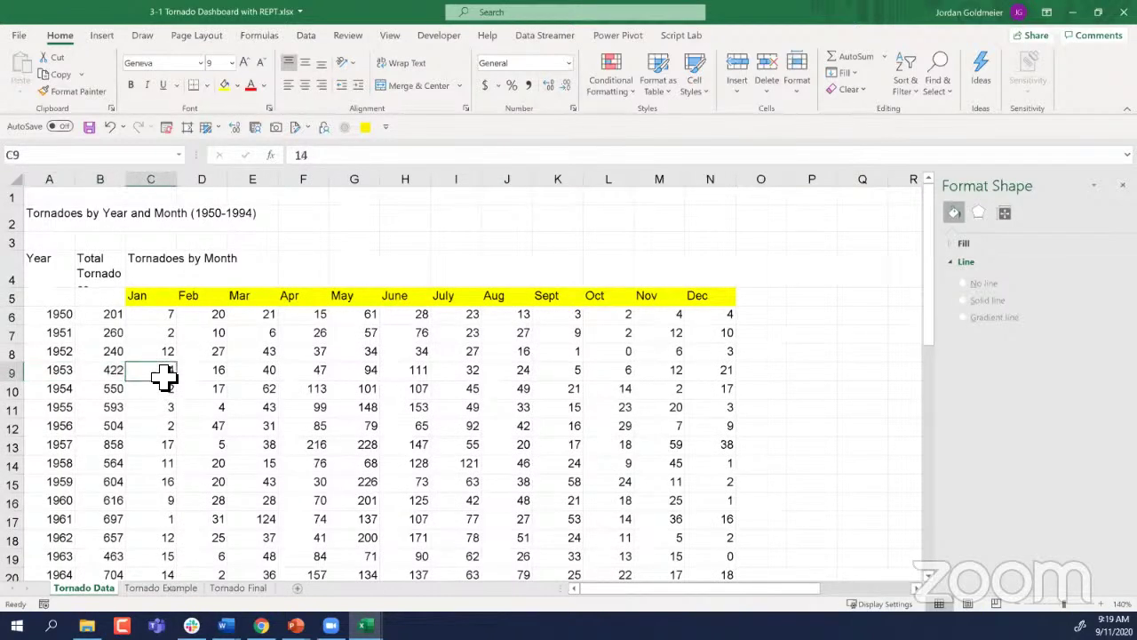
key(Right)
key(Right)
key(Right)
key(Right)
key(Right)
key(Left)
key(Left)
key(Left)
key(Left)
key(Left)
key(shift+Right)
key(shift+Right)
key(shift+Right)
key(shift+Right)
key(shift+Right)
key(shift+Right)
key(shift+Right)
key(shift+Right)
key(shift+Right)
key(shift+Right)
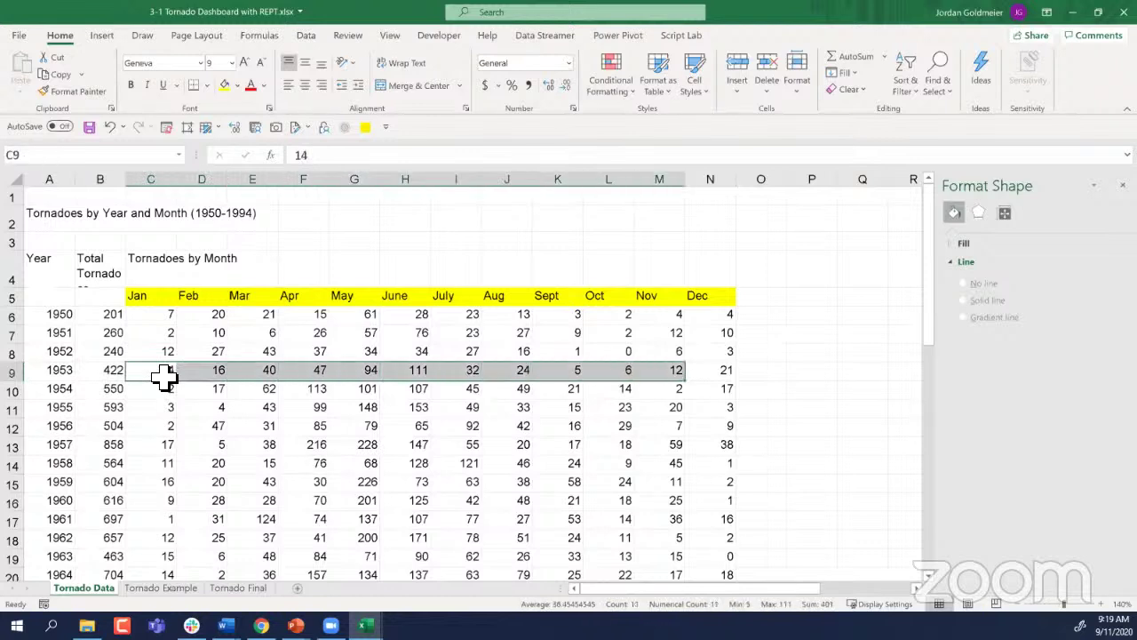
Step: Trace the row offset on Tornado Data from the month headers C5:N5 down through the first yearly rows
click(147, 296)
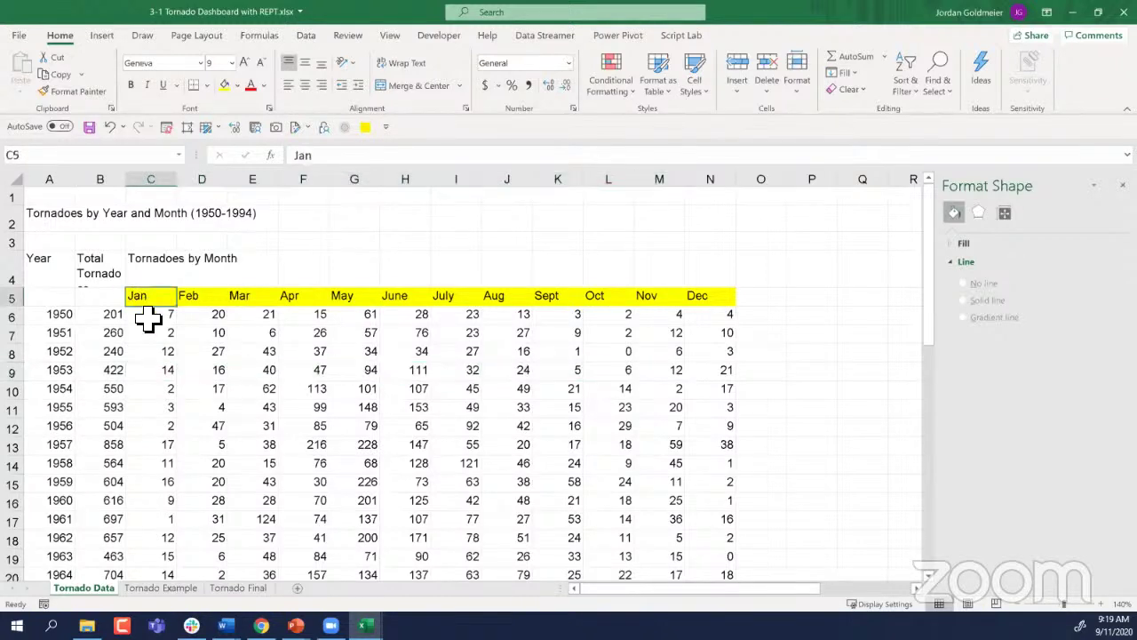
drag(152, 317, 151, 353)
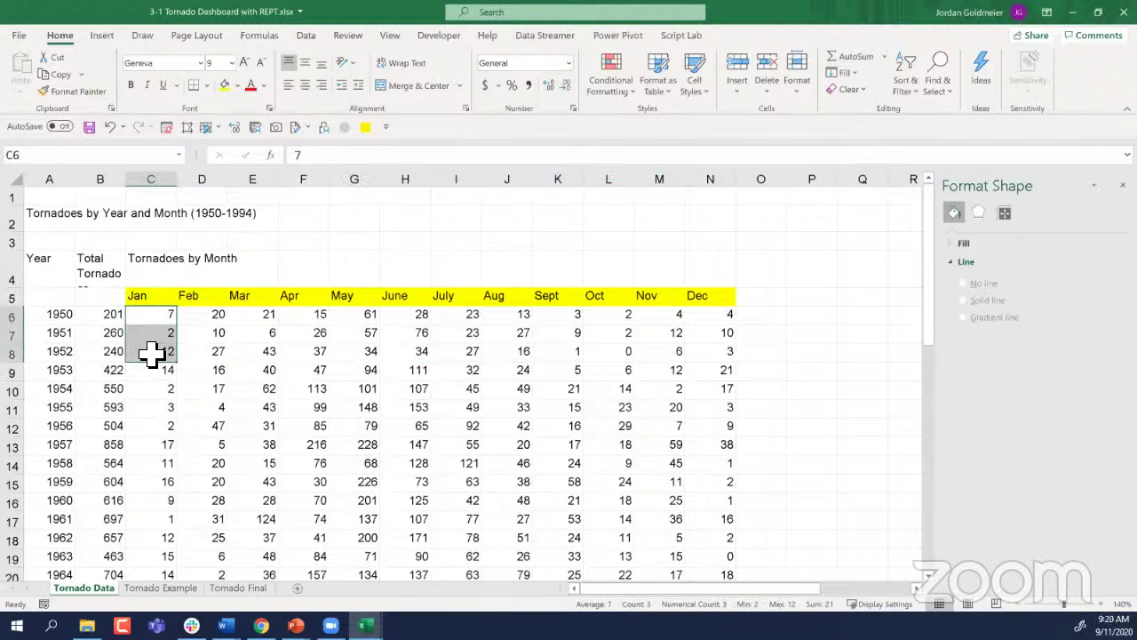
click(155, 300)
drag(155, 300, 718, 298)
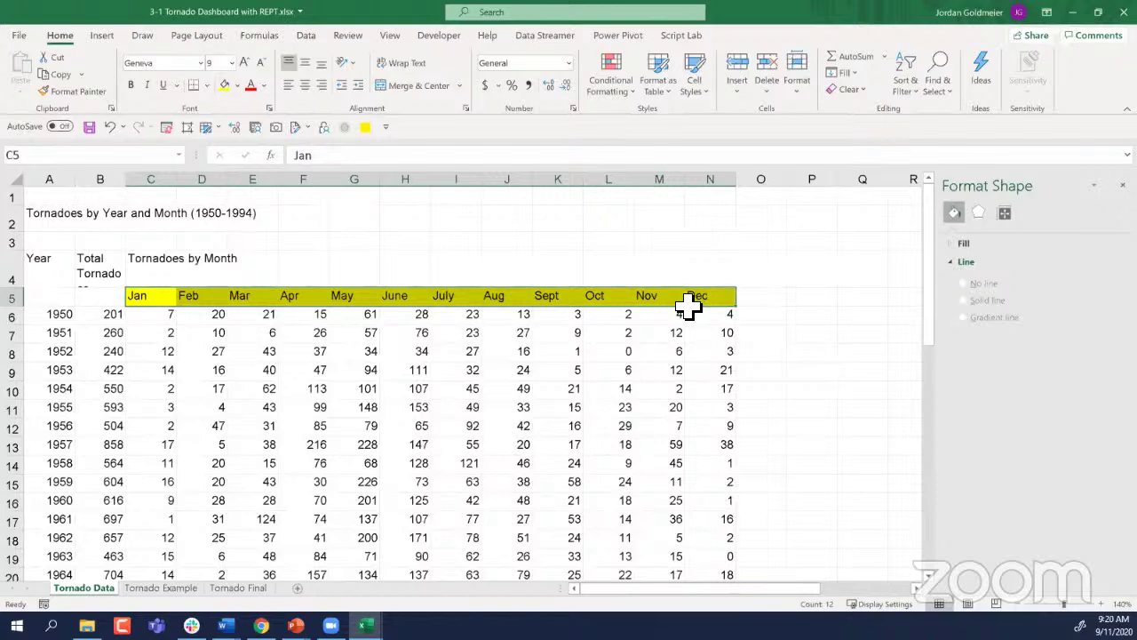
Step: Return to the Tornado Example sheet and review the monthly values in B38:M38 against the vertical month list
click(160, 589)
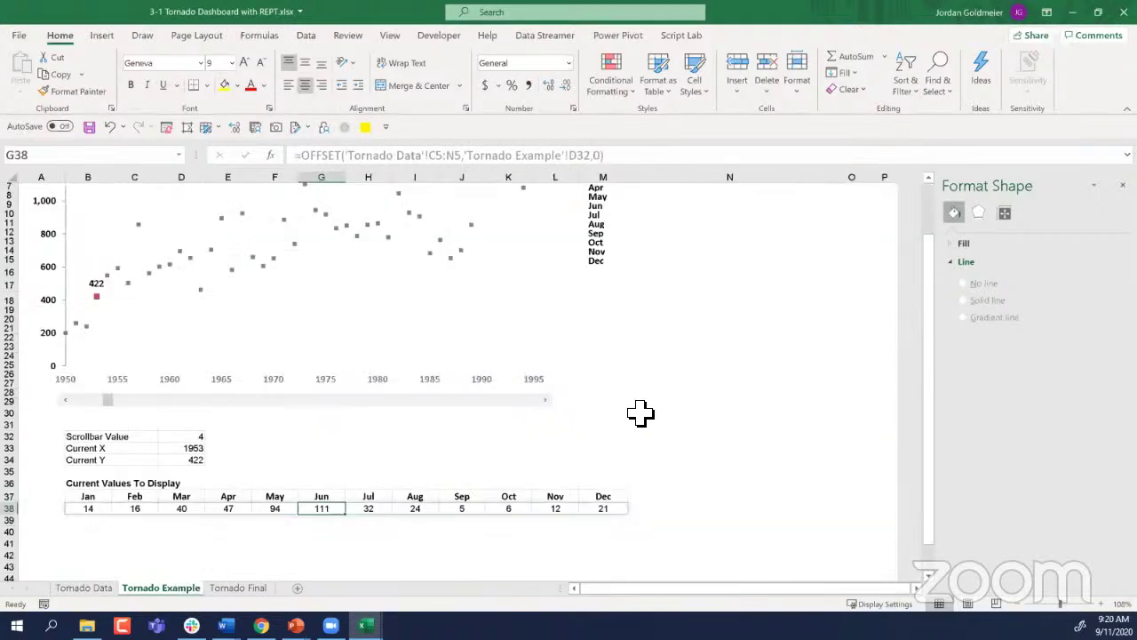
scroll(720, 337, up, 2)
click(853, 235)
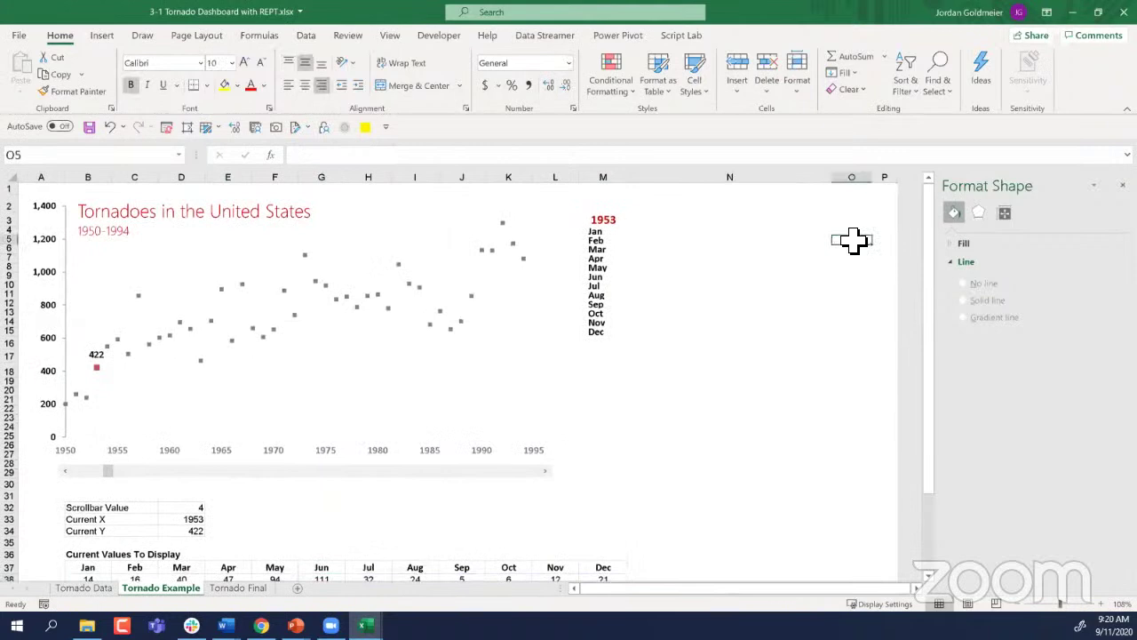
click(851, 226)
scroll(589, 386, down, 1)
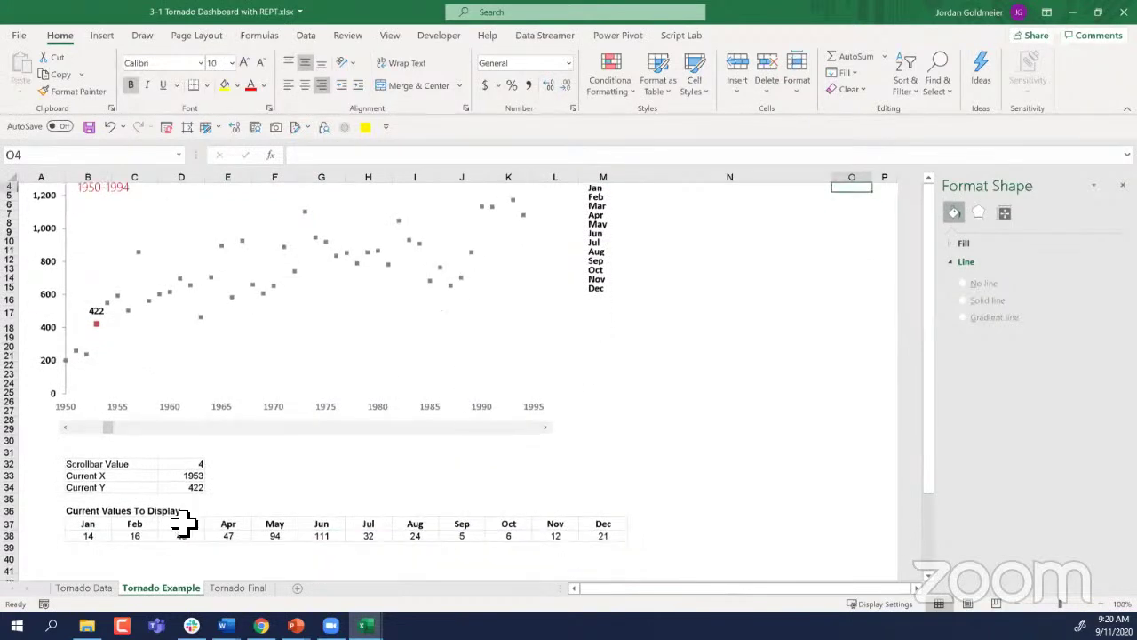
drag(87, 535, 591, 535)
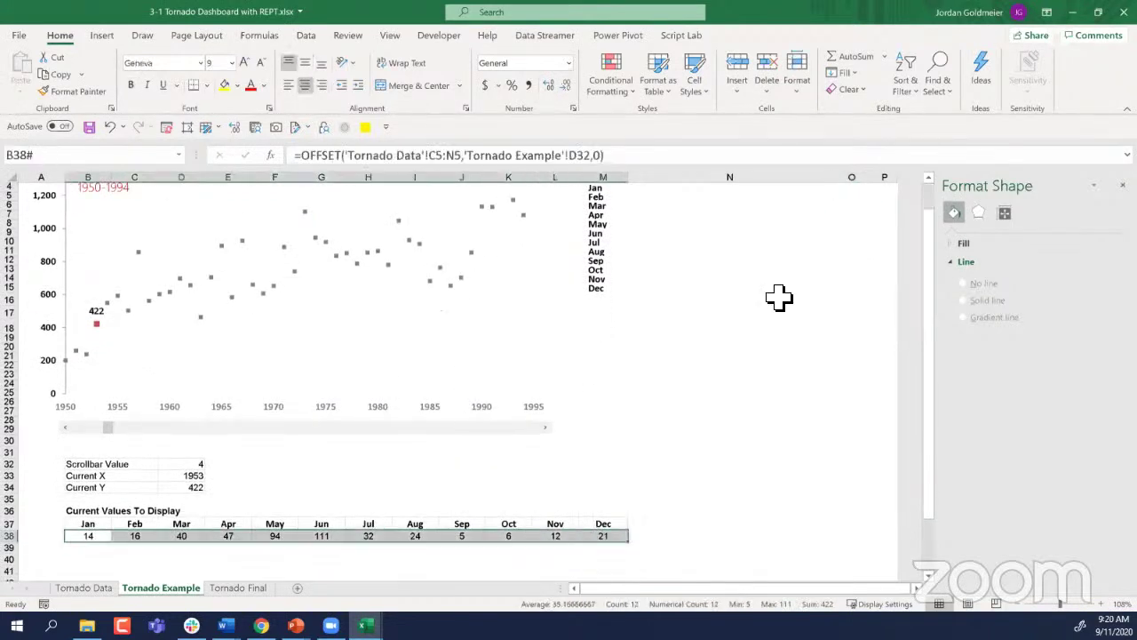
scroll(779, 297, up, 2)
Step: Enter =TRANSPOSE(B38#) in O4 to list the monthly values vertically beside the Jan to Dec labels
click(845, 230)
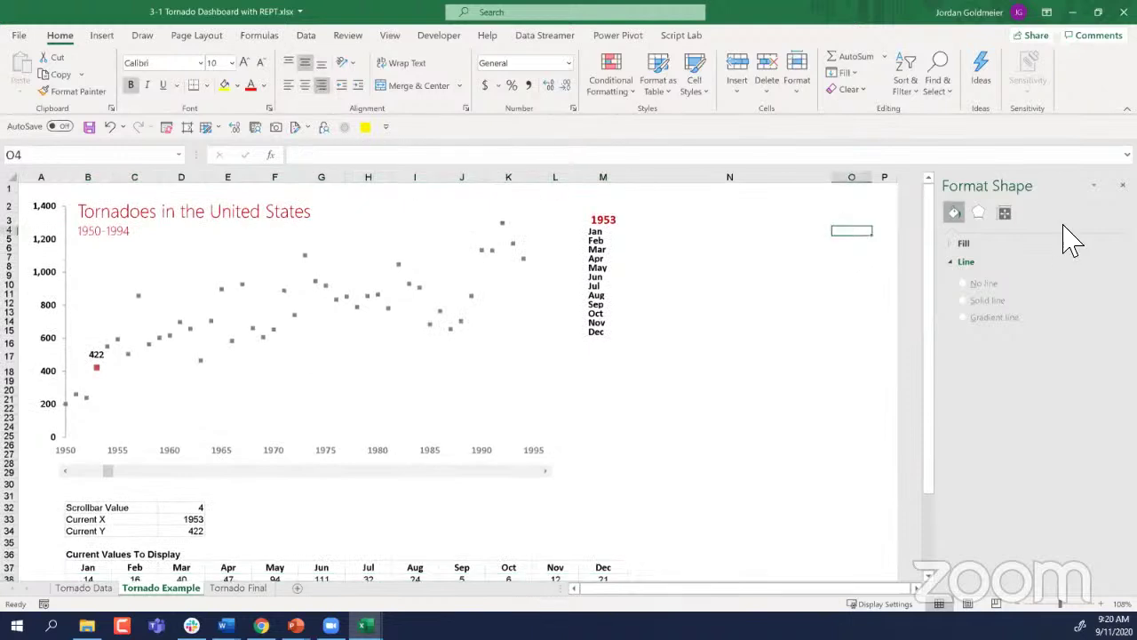
text(=r)
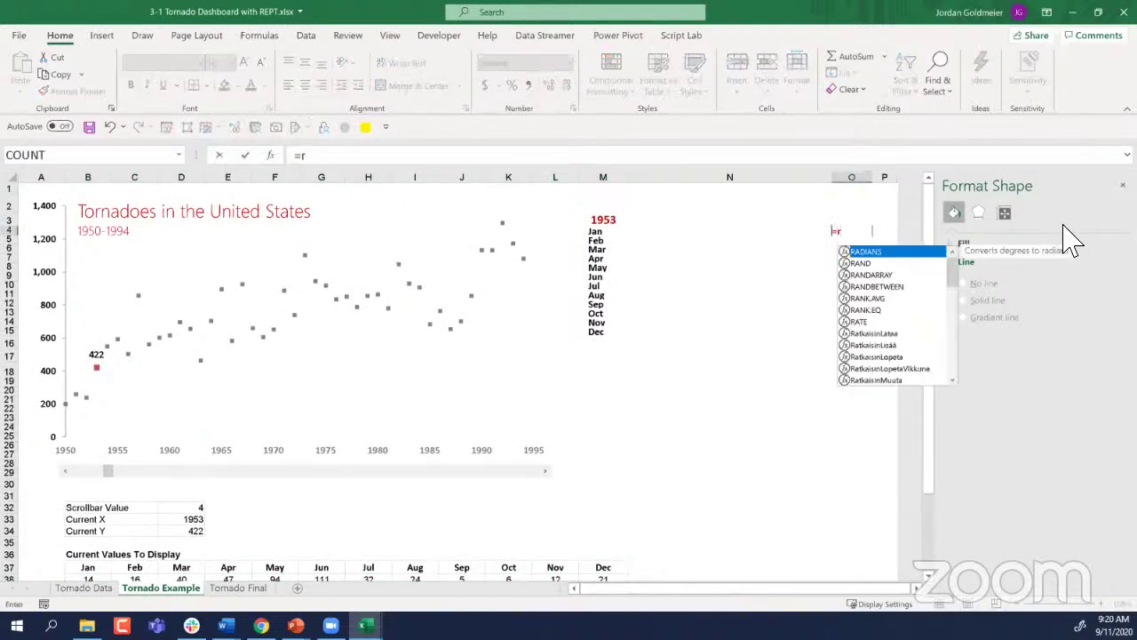
text(t)
key(Tab)
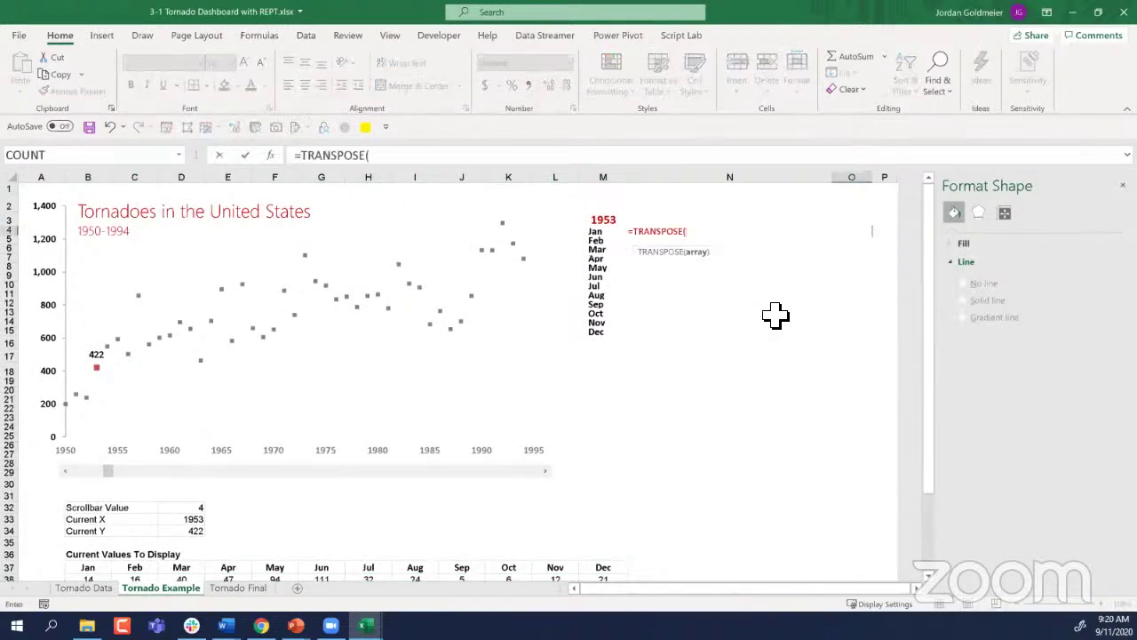
scroll(229, 468, down, 3)
scroll(230, 468, down, 1)
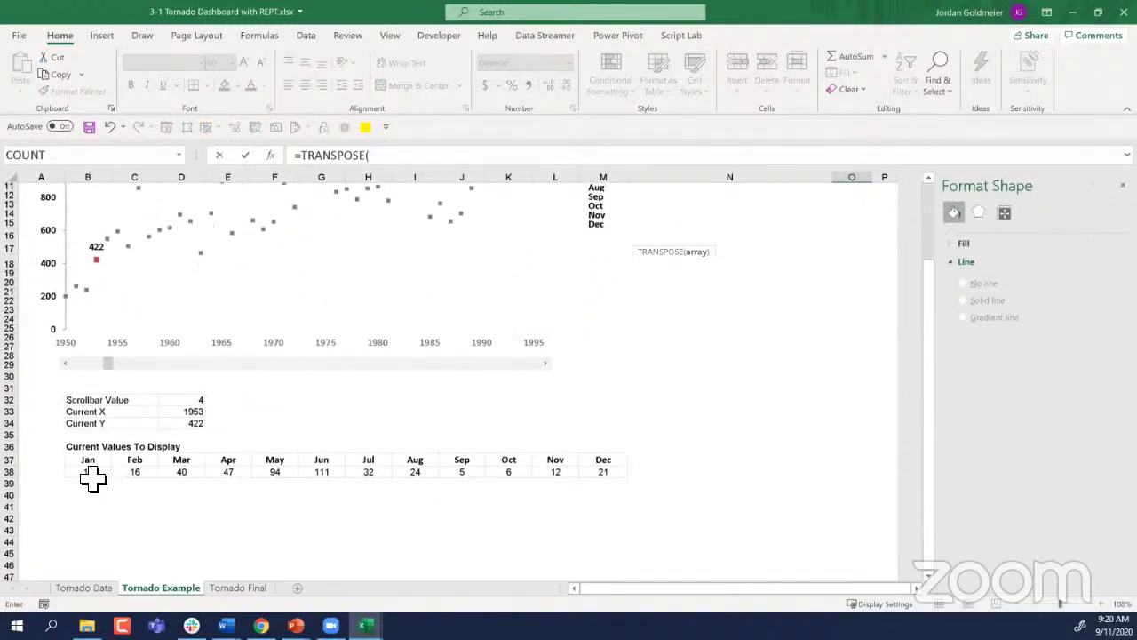
drag(94, 474, 600, 477)
drag(598, 475, 610, 478)
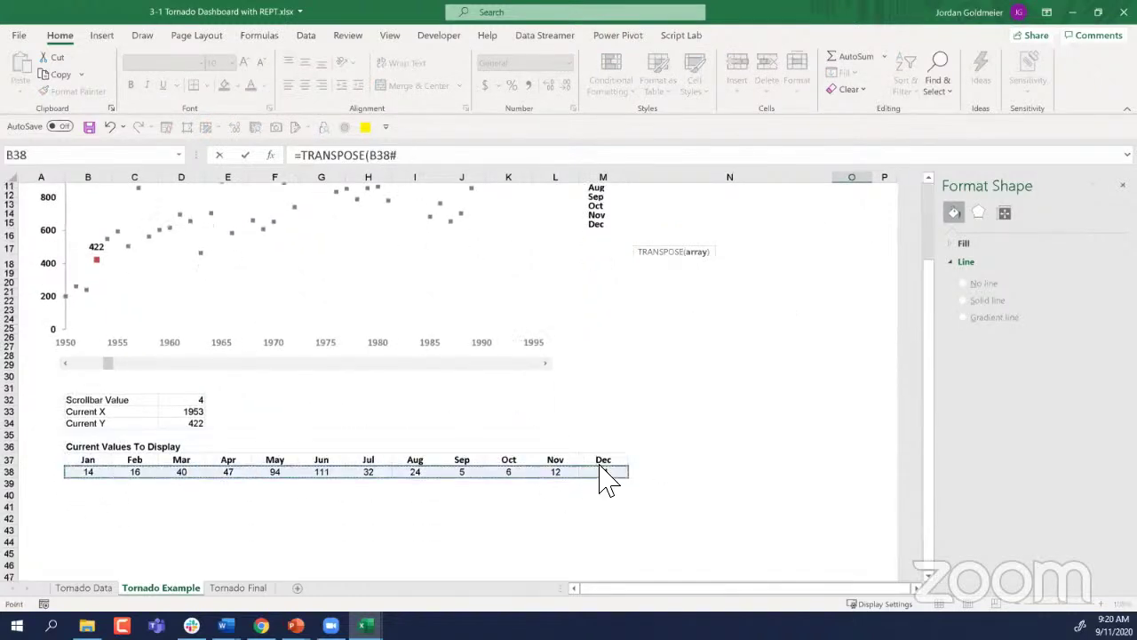
click(433, 159)
text())
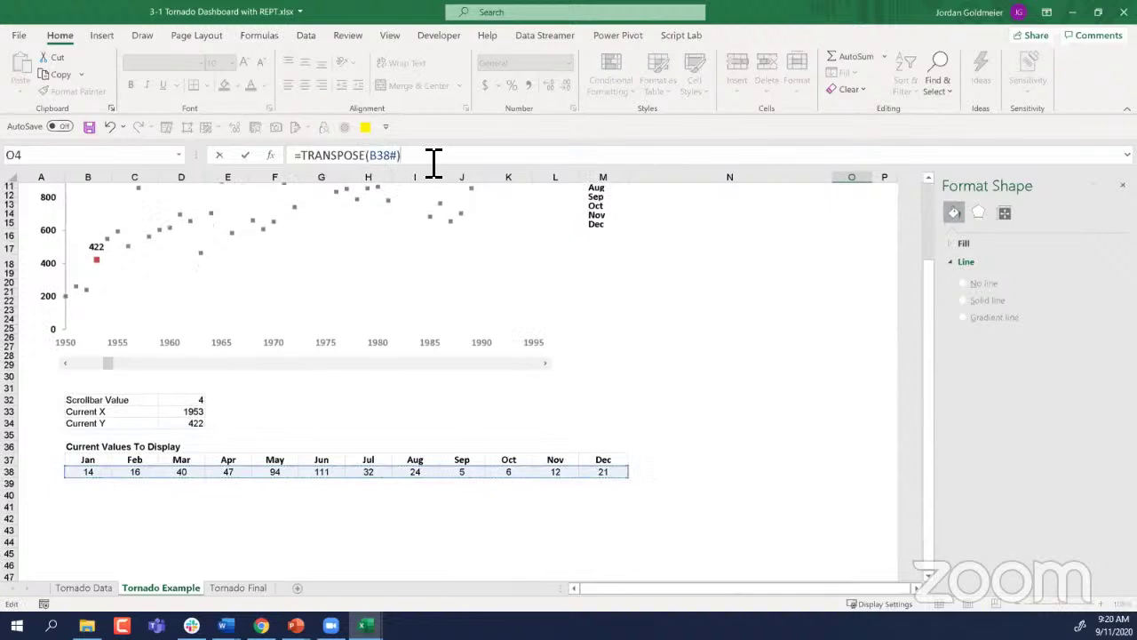
key(Return)
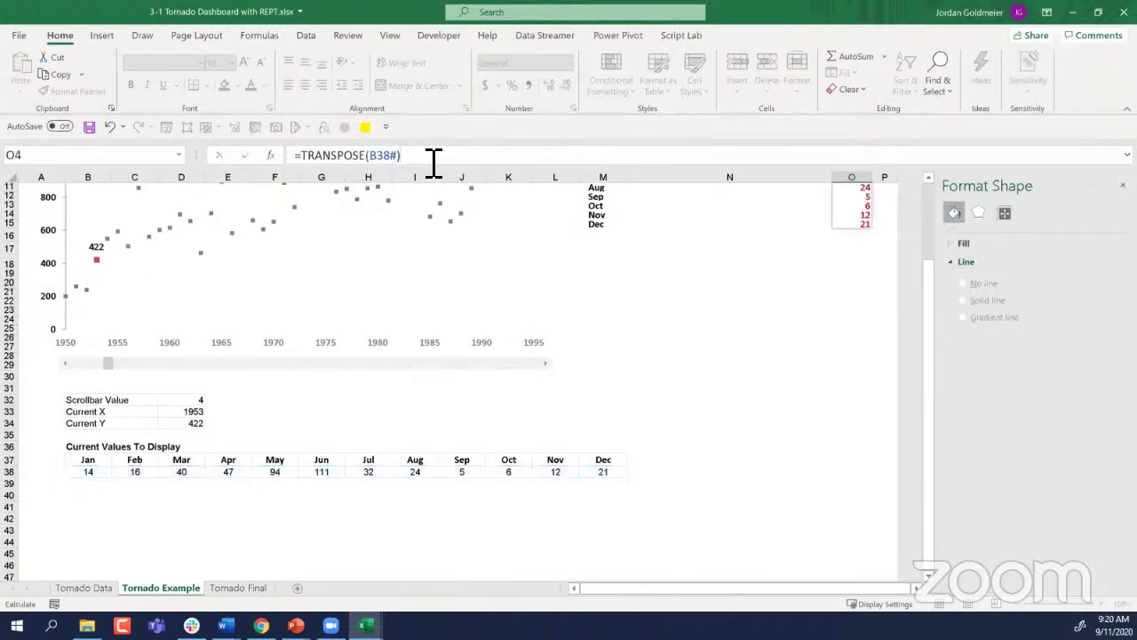
Step: Move the year scrollbar to 34 and back to 14 to test the transposed monthly values in column O
key(Up)
key(Up)
key(Up)
key(Up)
key(Down)
key(Down)
key(Down)
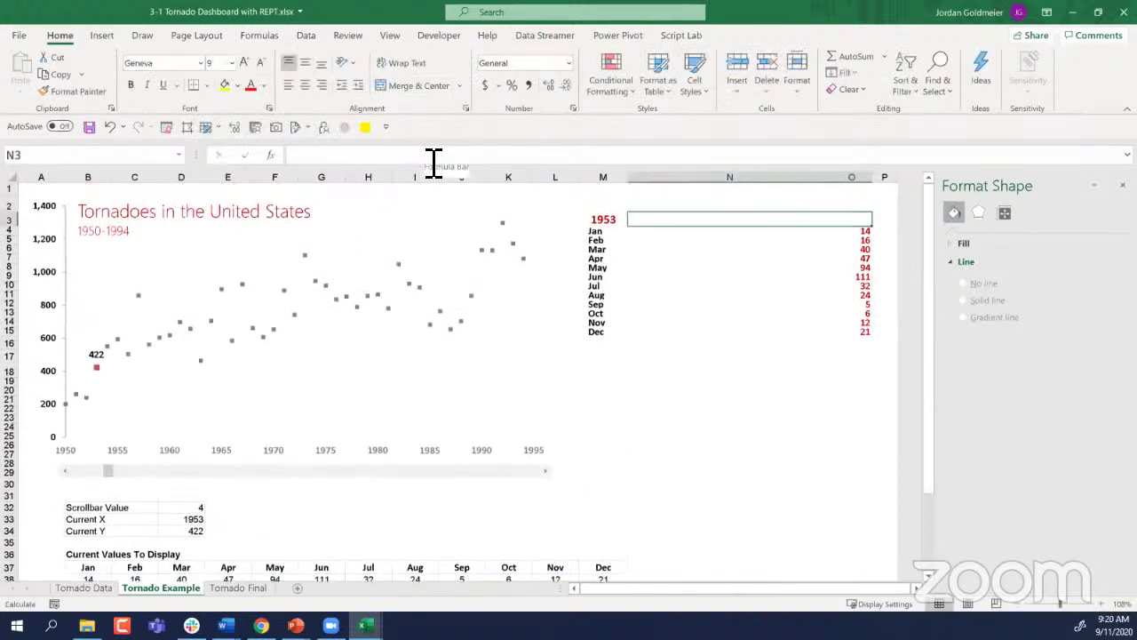
key(Left)
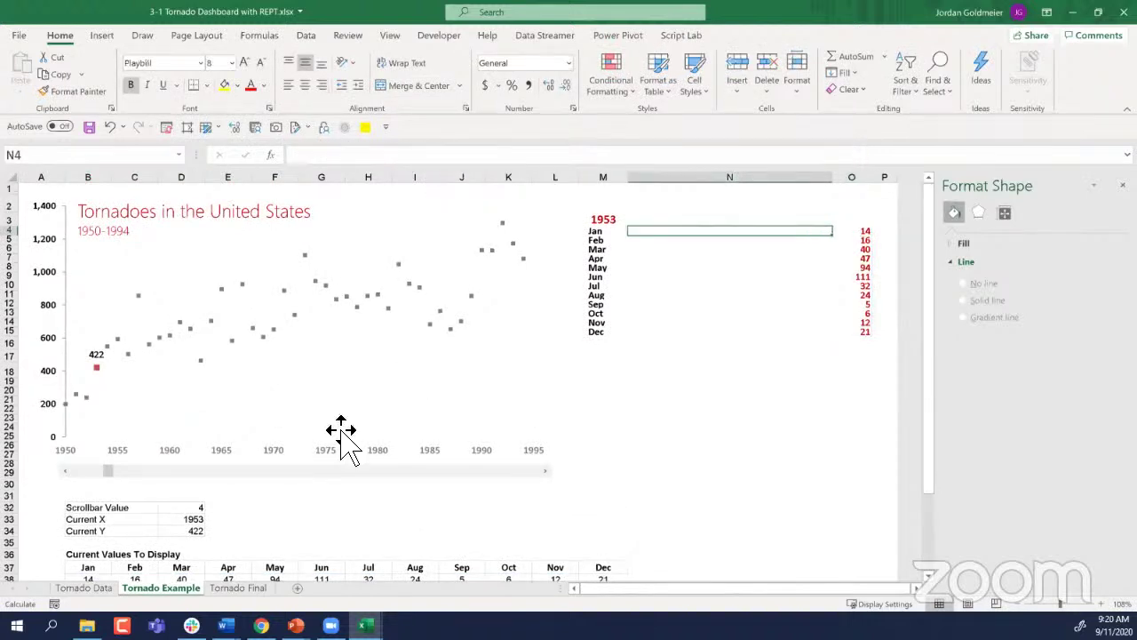
drag(258, 472, 366, 473)
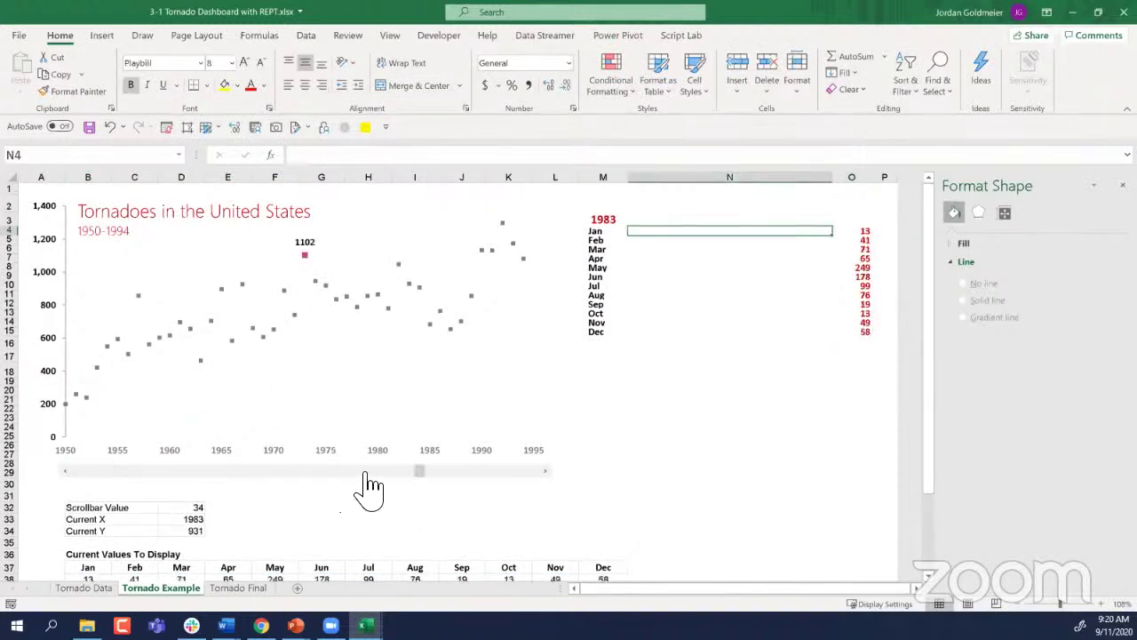
click(213, 472)
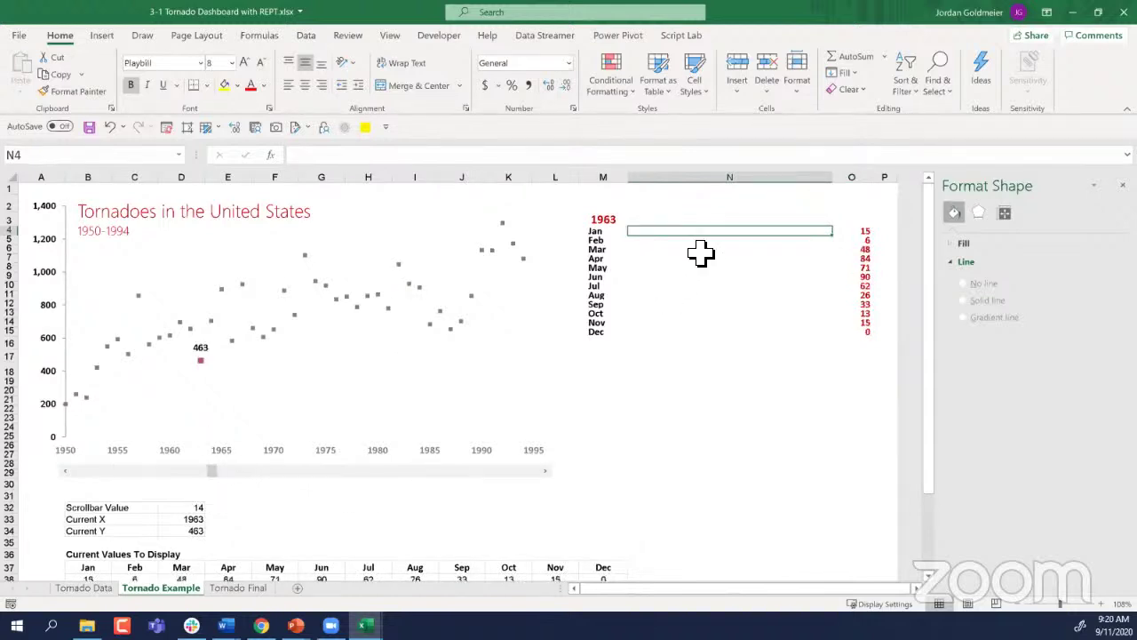
Step: Enter =REPT("|",O4) in N4 and fill the formula down through the Dec row
text(=)
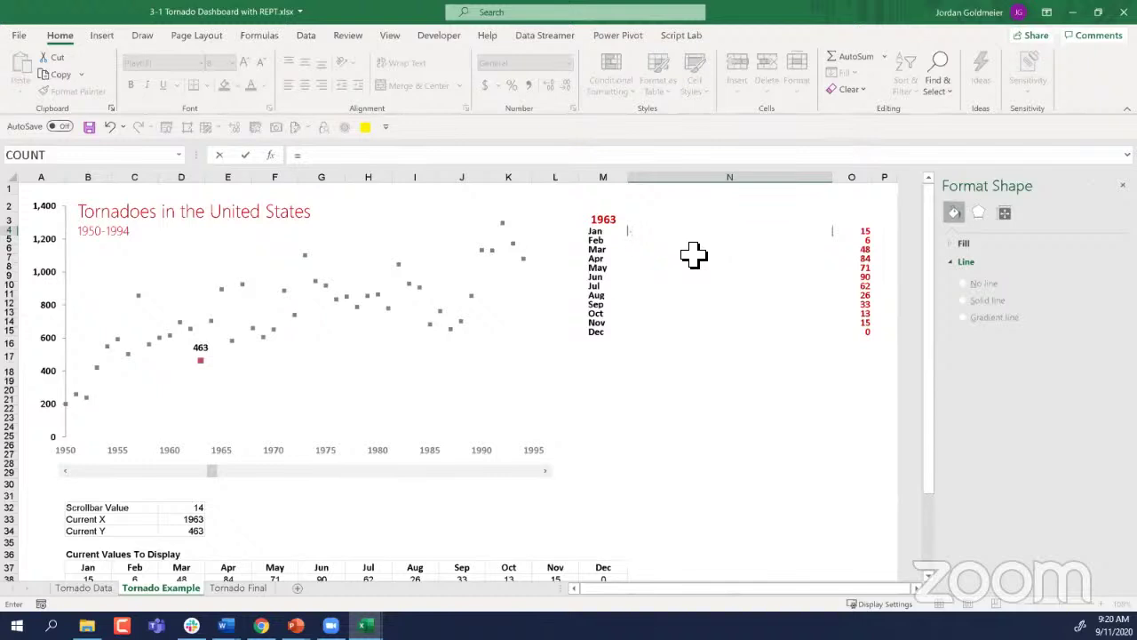
text(rept)
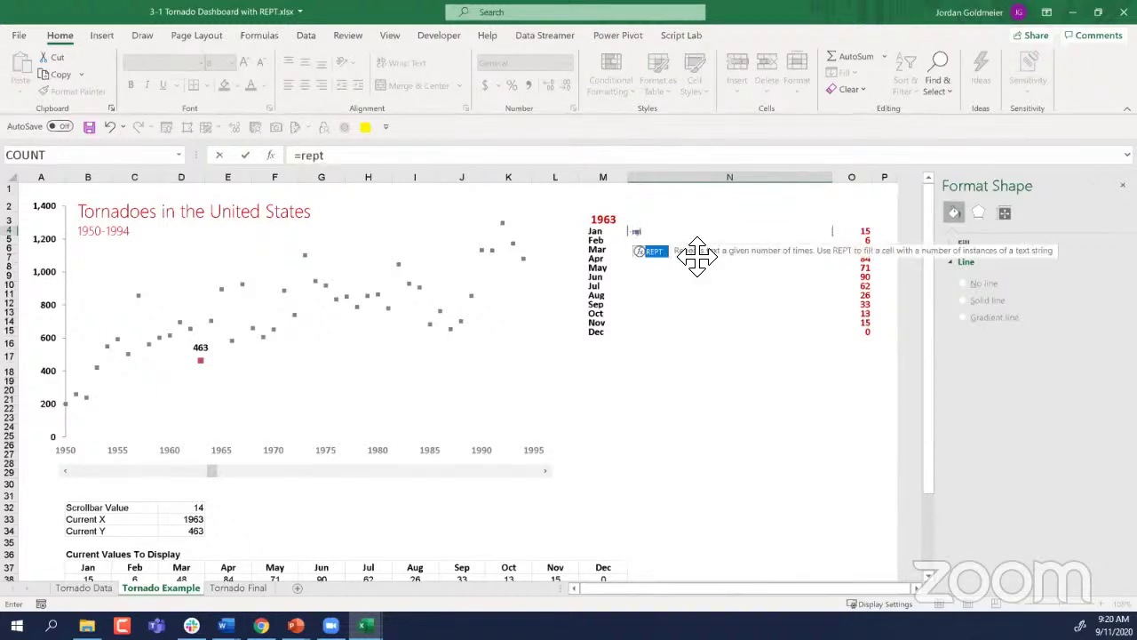
text(("|)
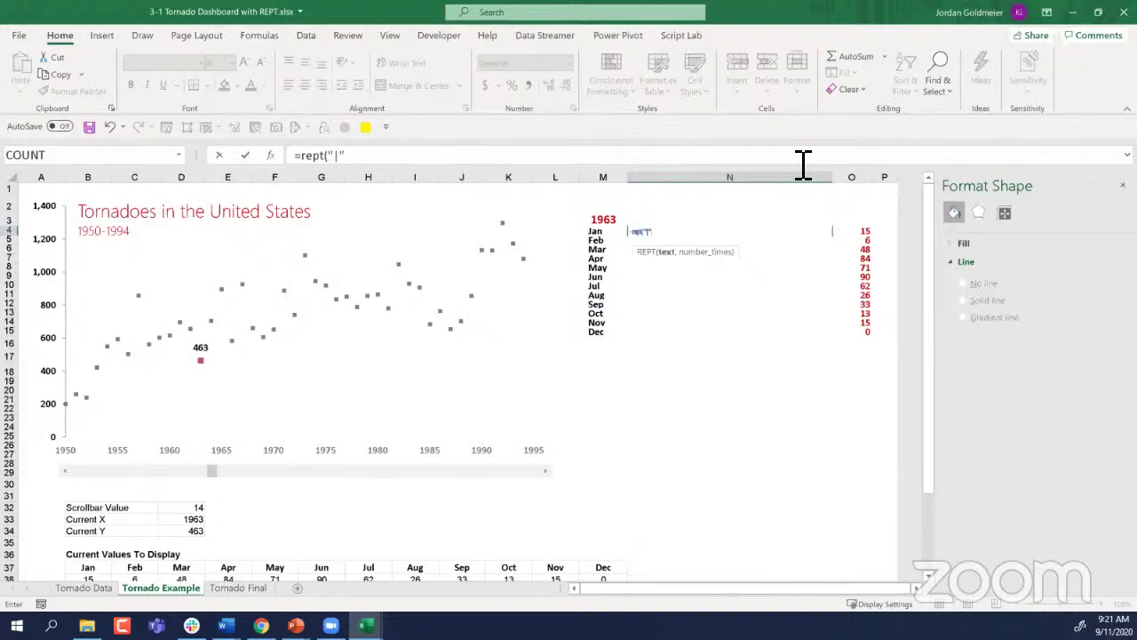
text(,)
click(864, 222)
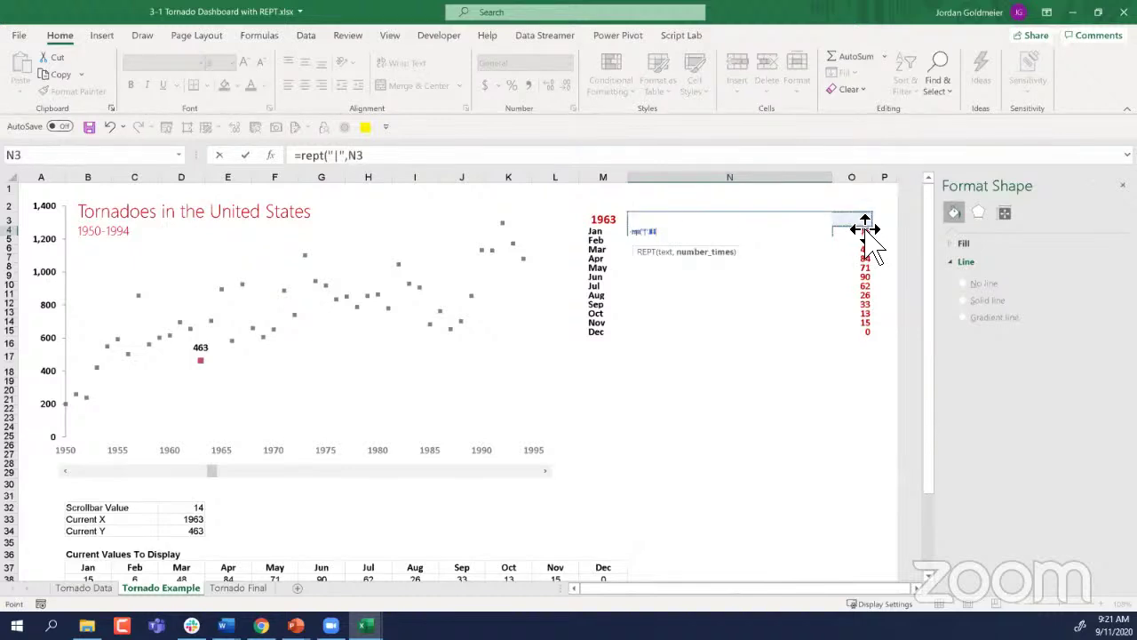
click(864, 231)
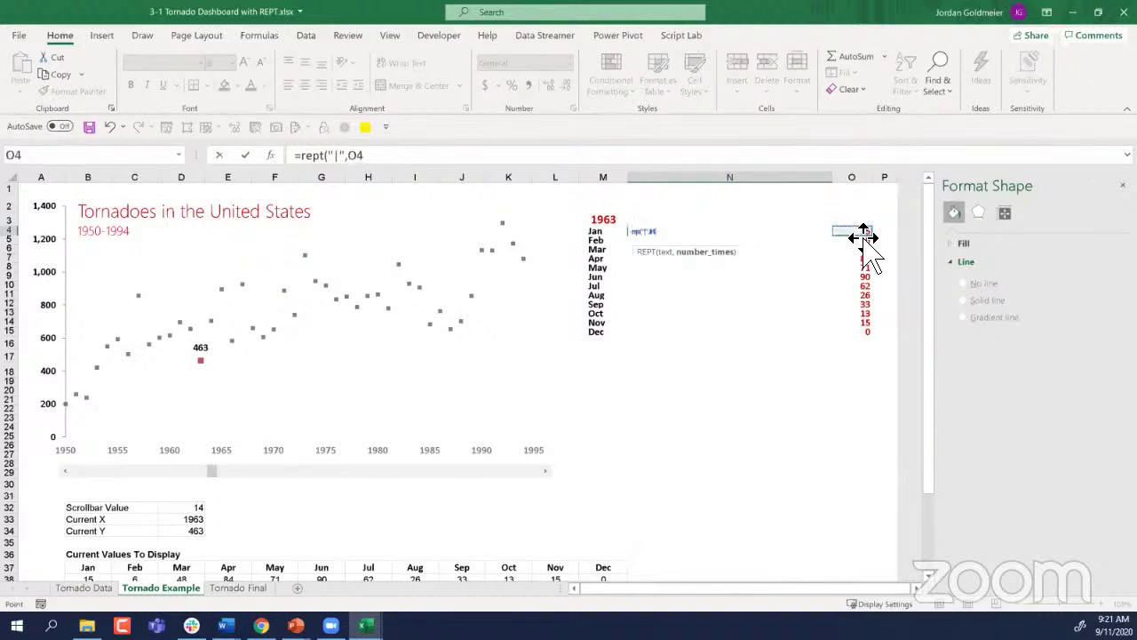
click(458, 155)
text())
key(Return)
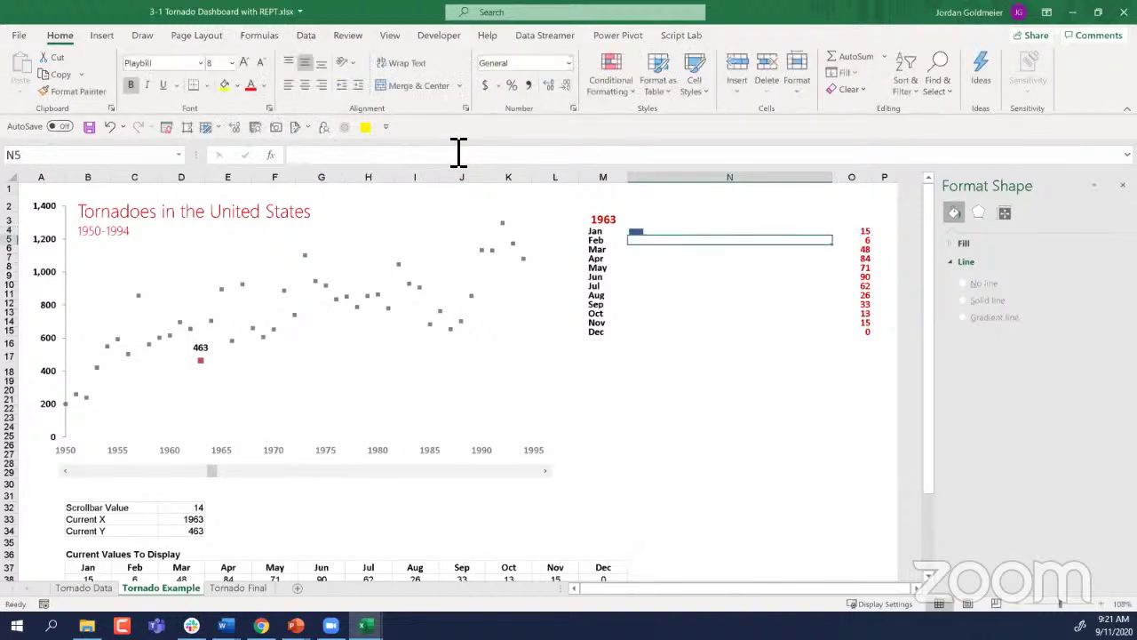
key(Up)
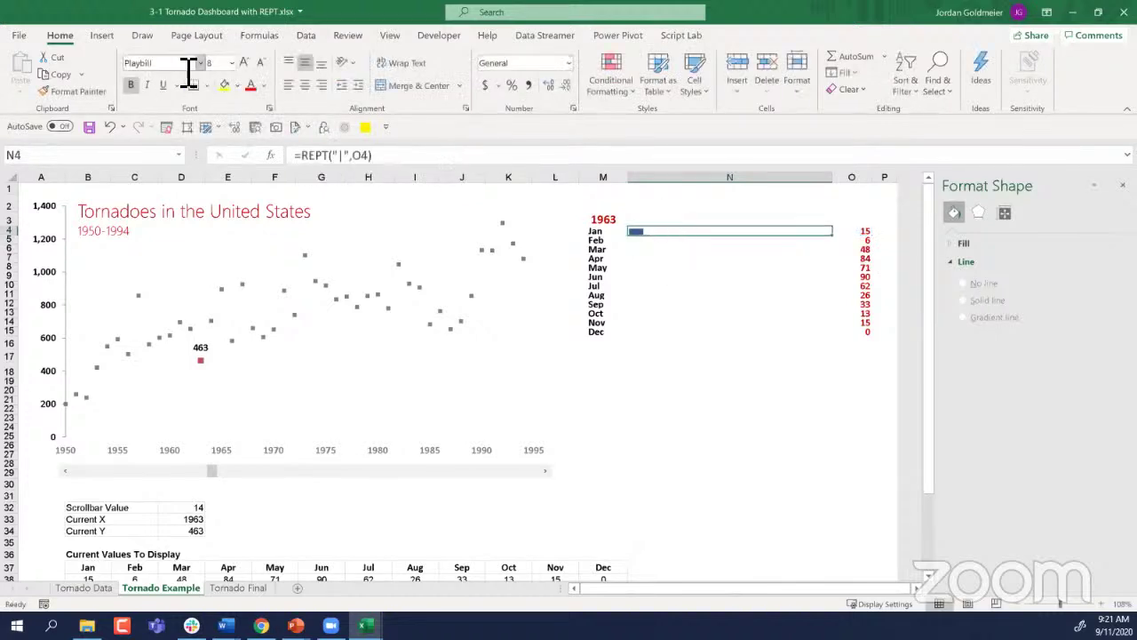
double_click(832, 235)
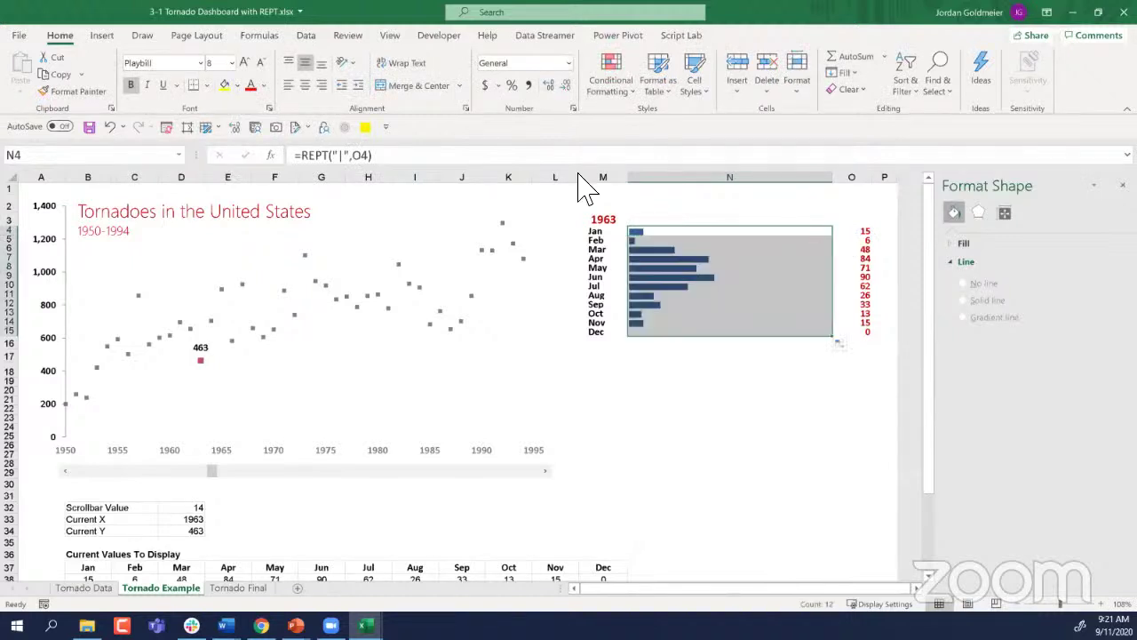
Step: Set the font of the REPT bars in N4:N15 to Calibri for comparison
click(201, 62)
scroll(212, 201, up, 10)
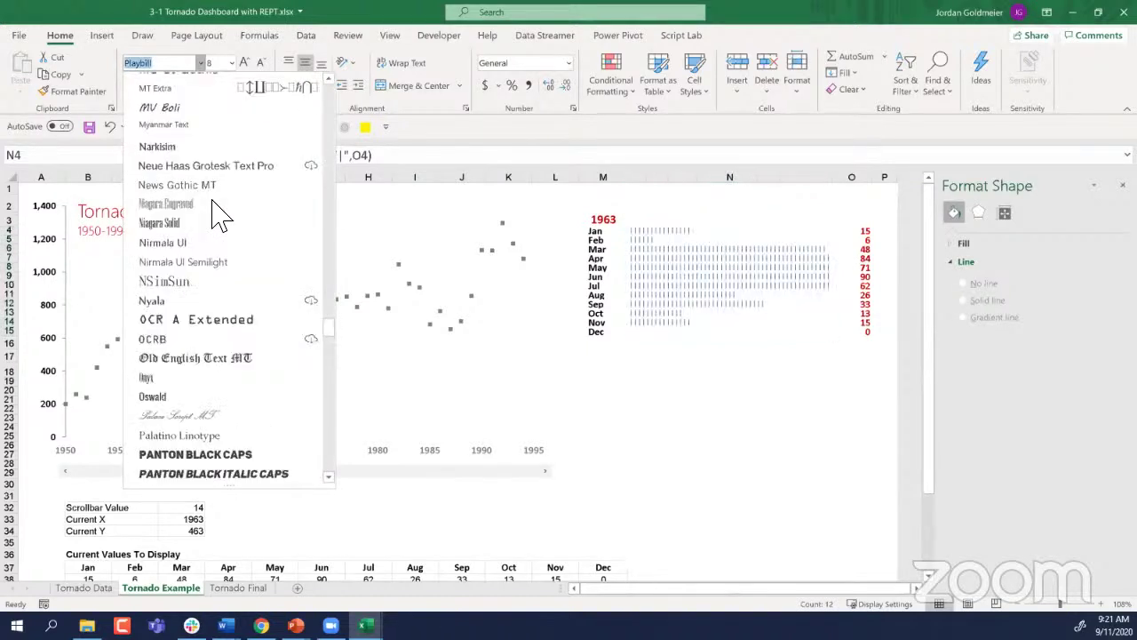
text(Cs)
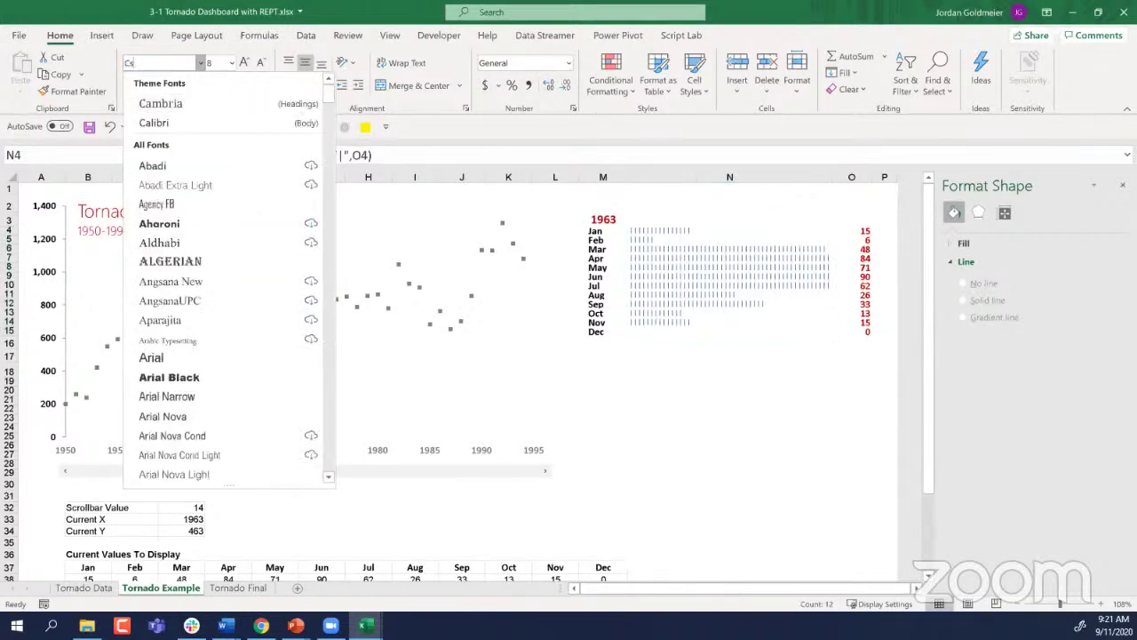
key(BackSpace)
text(a)
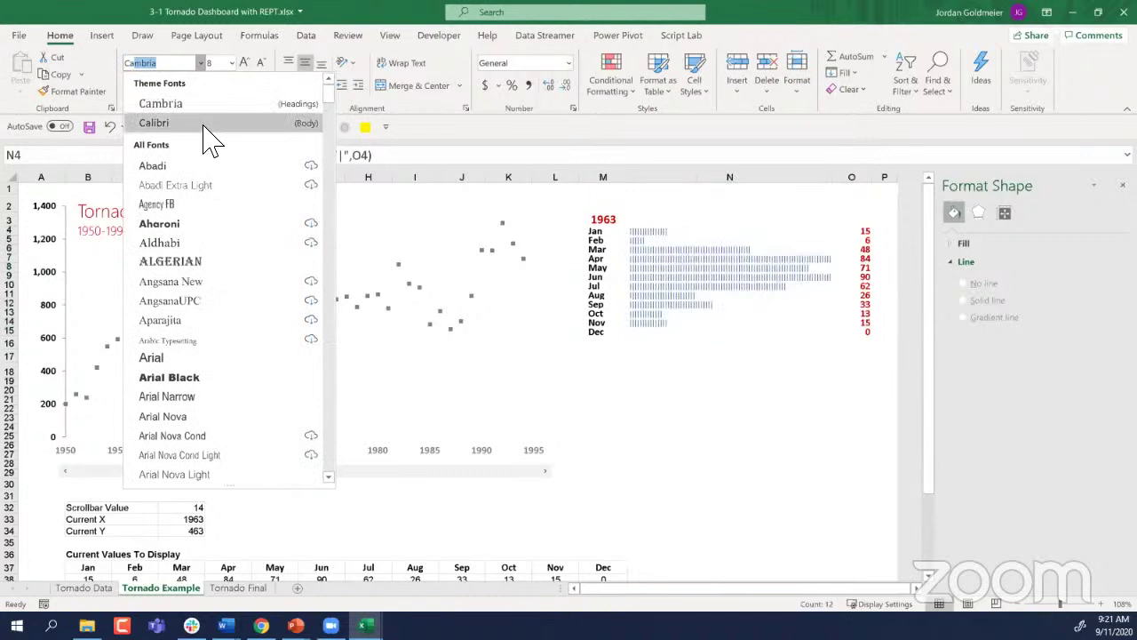
click(204, 129)
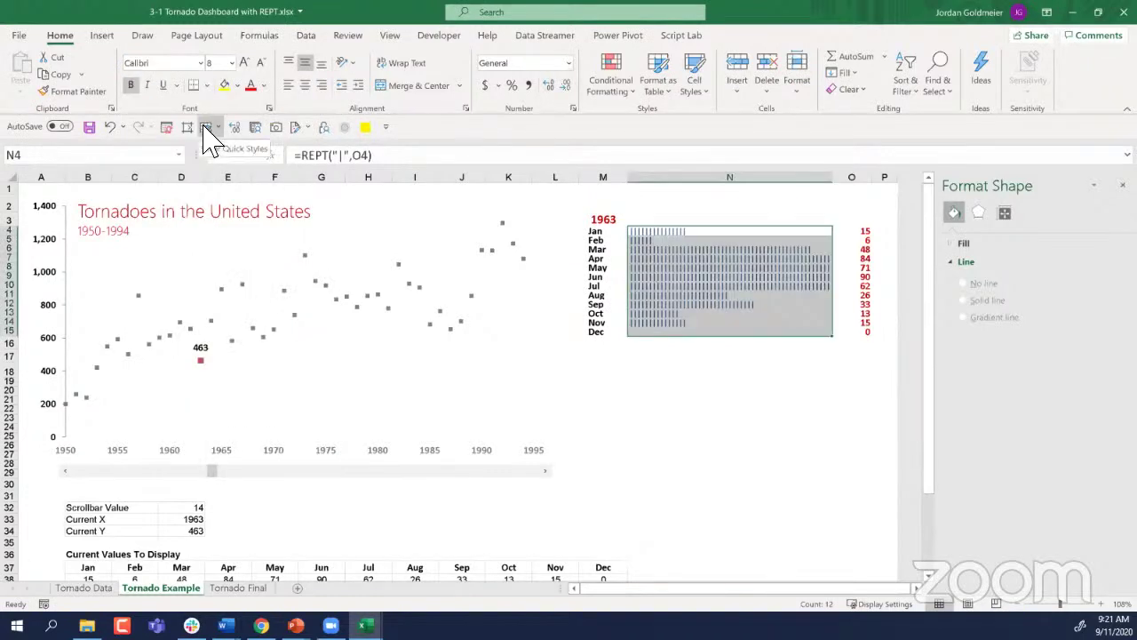
Step: Set the font of the REPT bars in N4:N15 back to Playbill
click(200, 62)
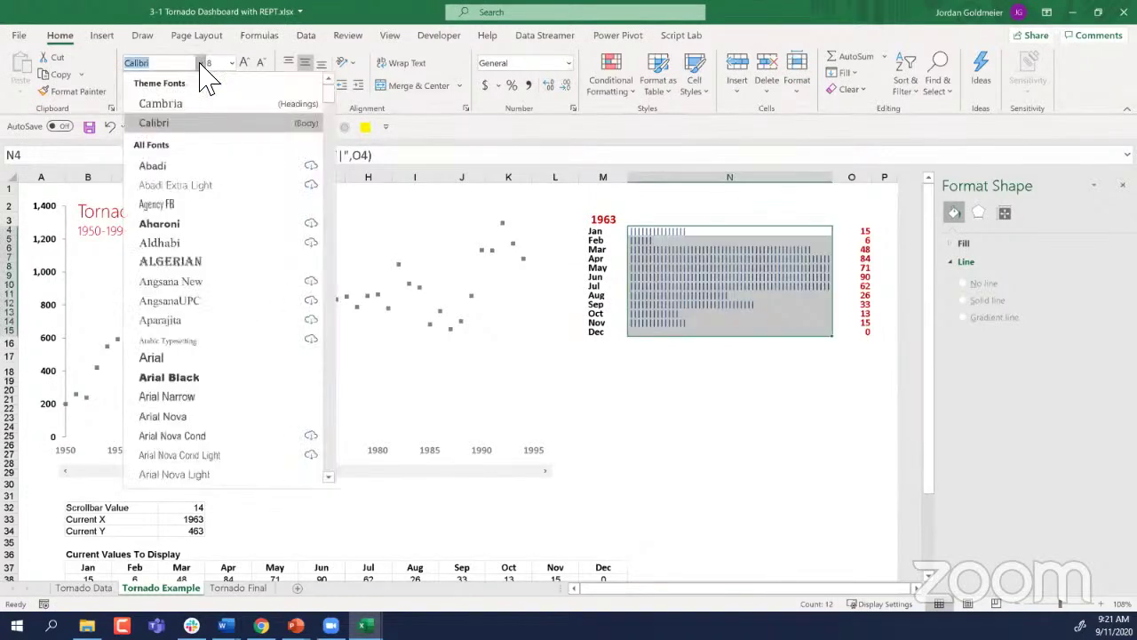
text(Plk)
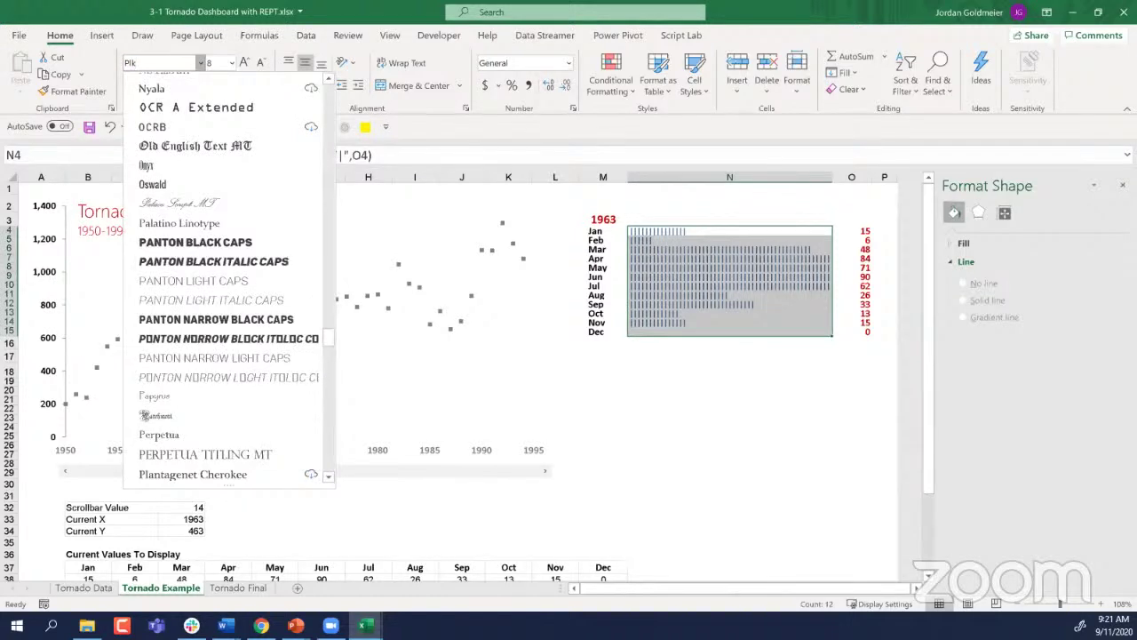
key(BackSpace)
text(aybill)
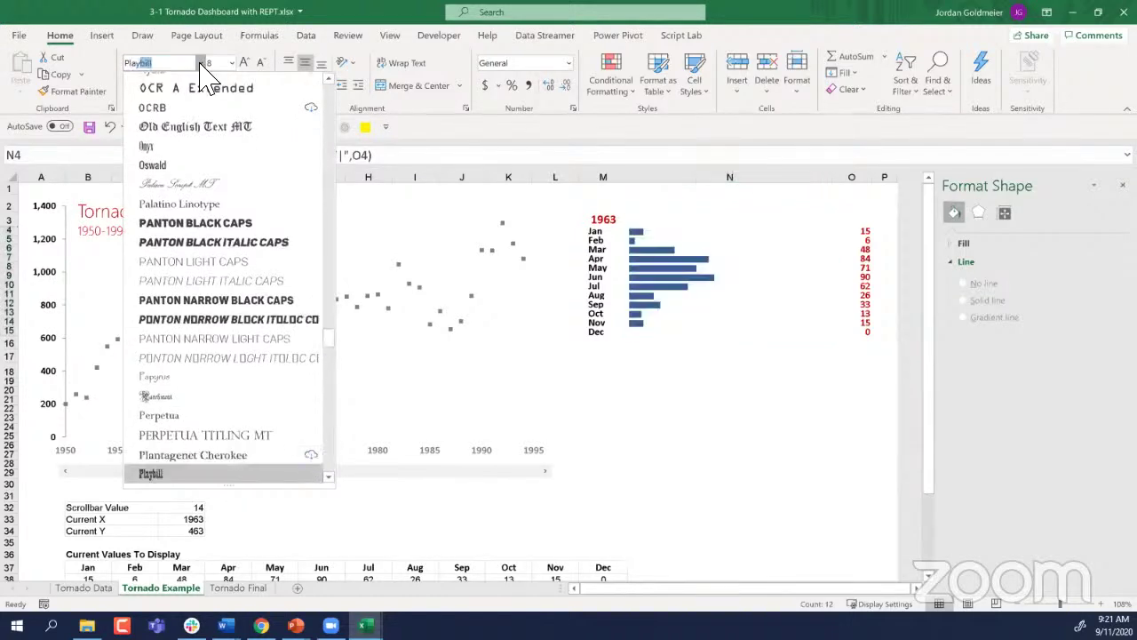
key(Return)
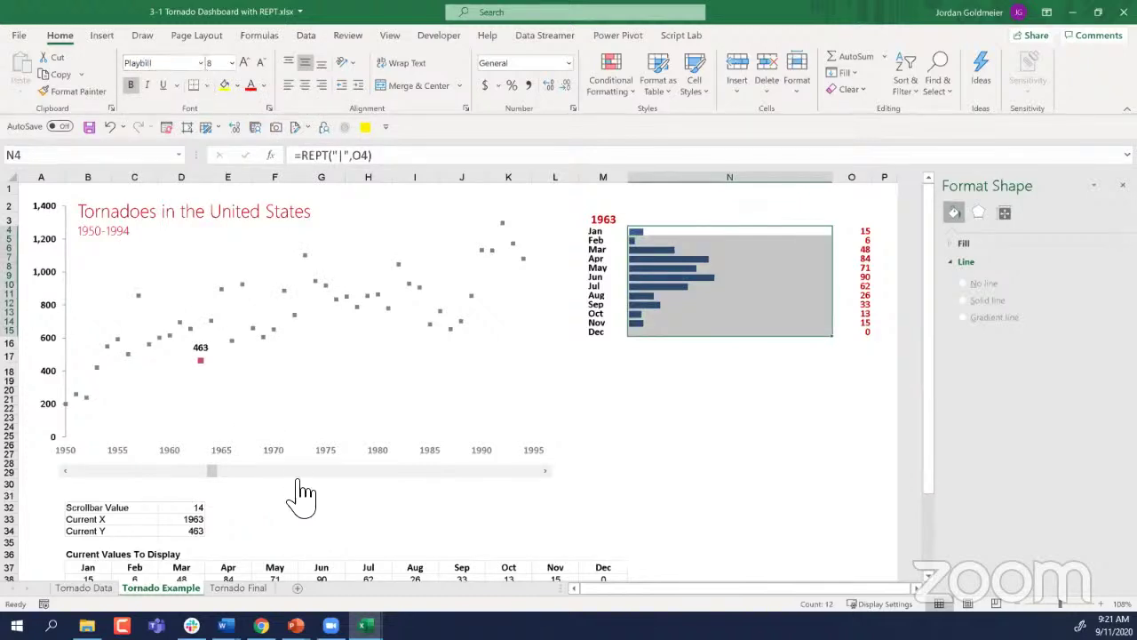
Step: Move the year scrollbar through 34 to 44 to test the in-cell bars for 1983 and 1993
click(329, 471)
click(334, 474)
click(401, 482)
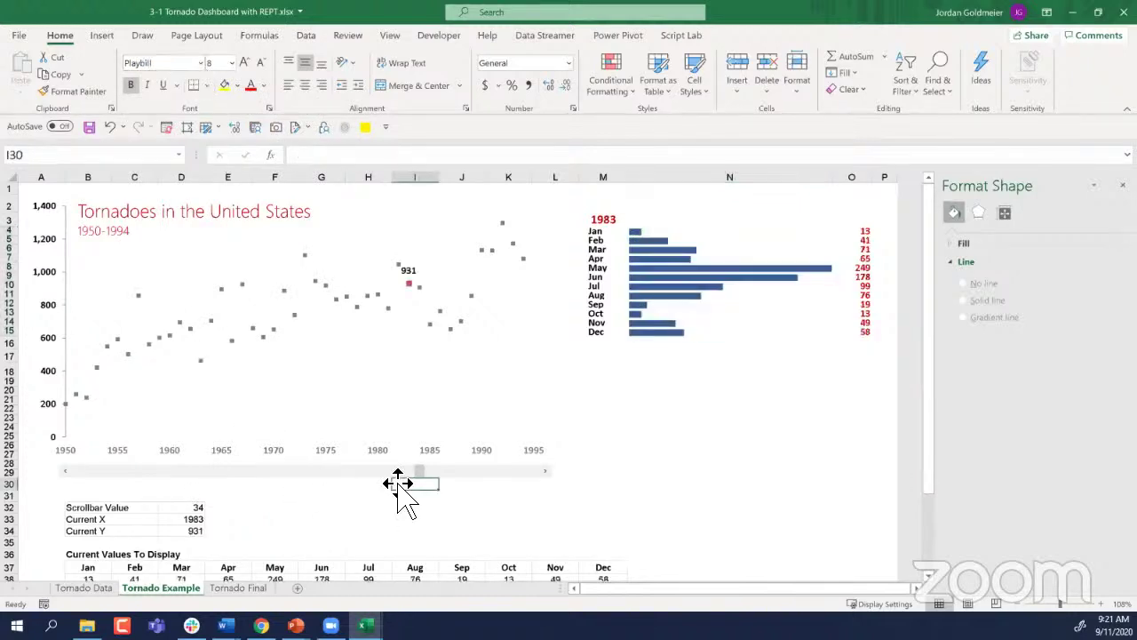
click(453, 471)
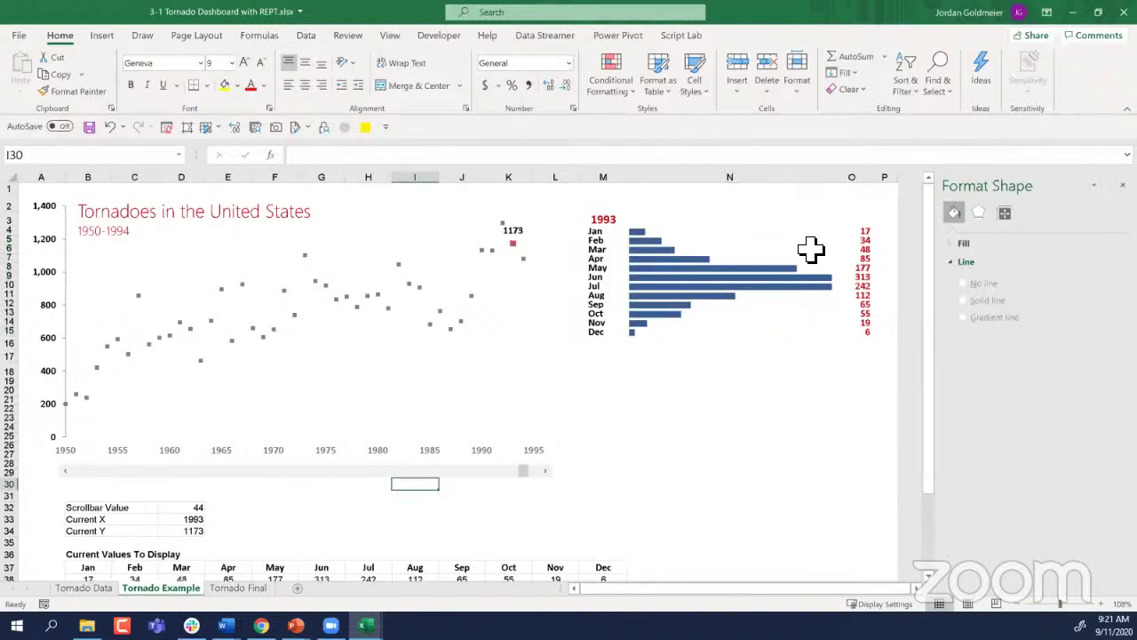
Step: Change the bar formula in N4 to =REPT("|",O4/3) and fill it down through the Dec row
click(795, 276)
mouse_move(788, 241)
mouse_down()
mouse_move(790, 328)
mouse_move(770, 244)
mouse_up()
click(779, 329)
click(771, 236)
click(770, 230)
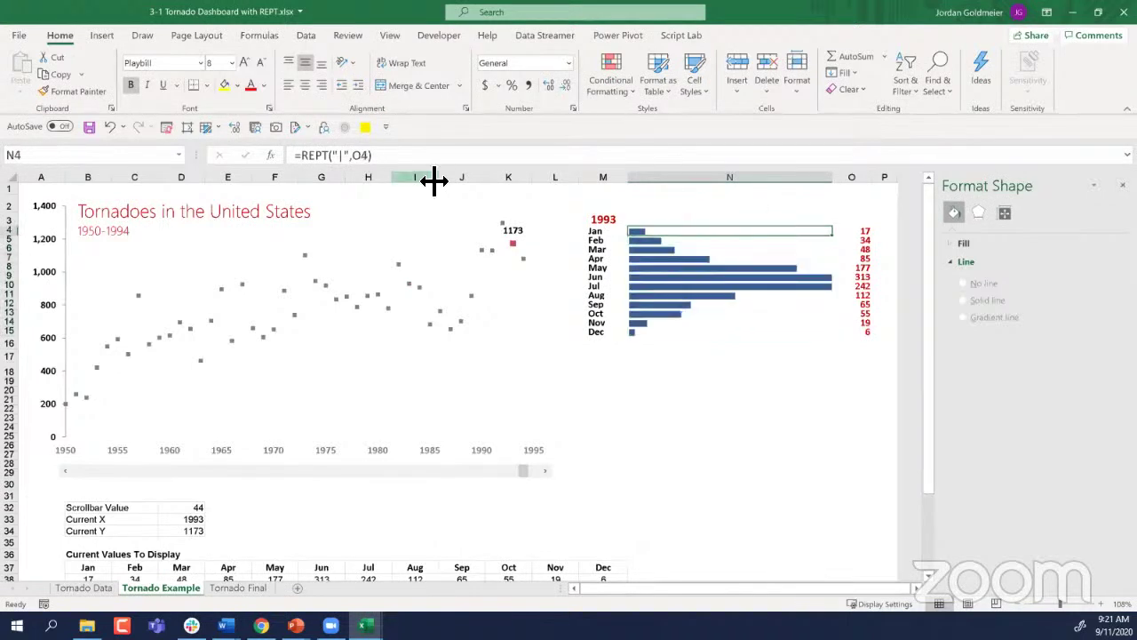
click(517, 155)
key(Left)
text(/)
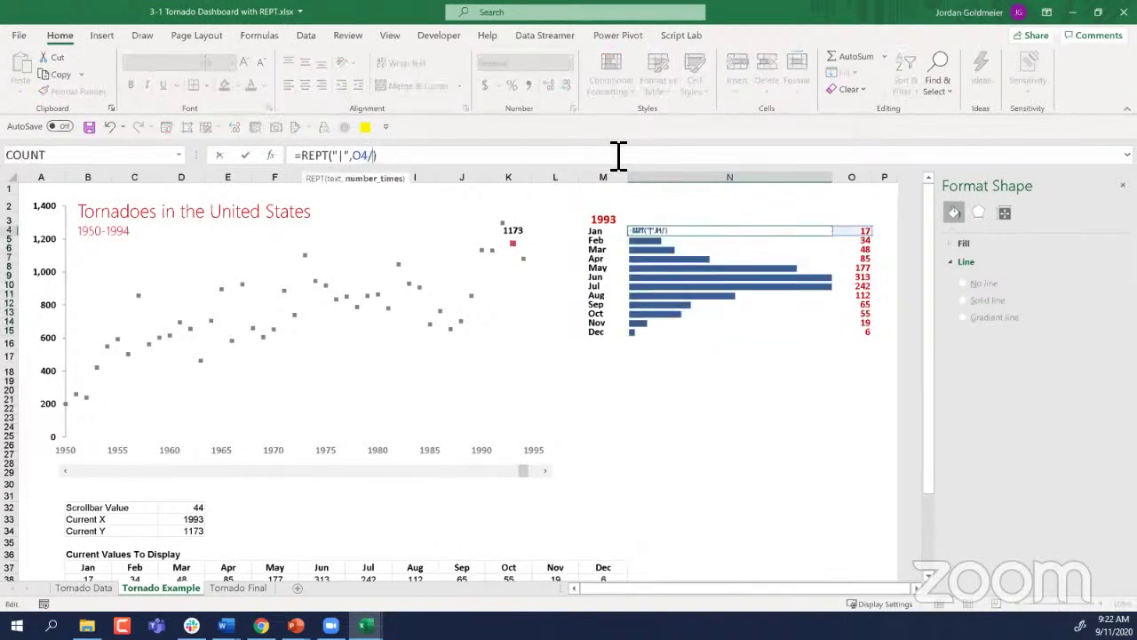
text(3)
key(ctrl+Return)
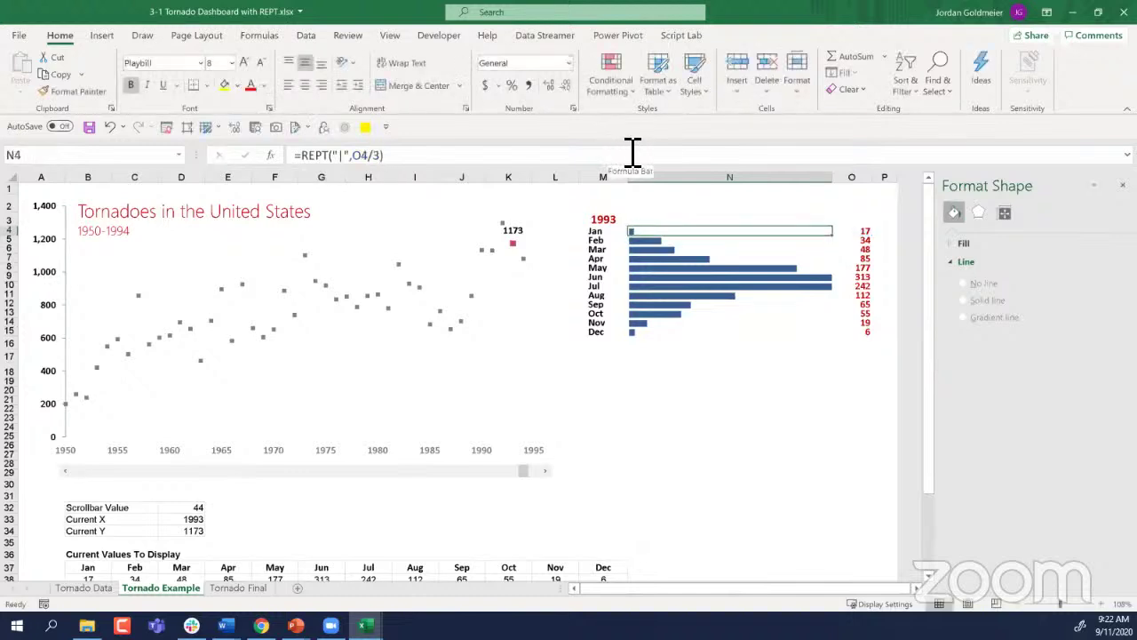
double_click(836, 237)
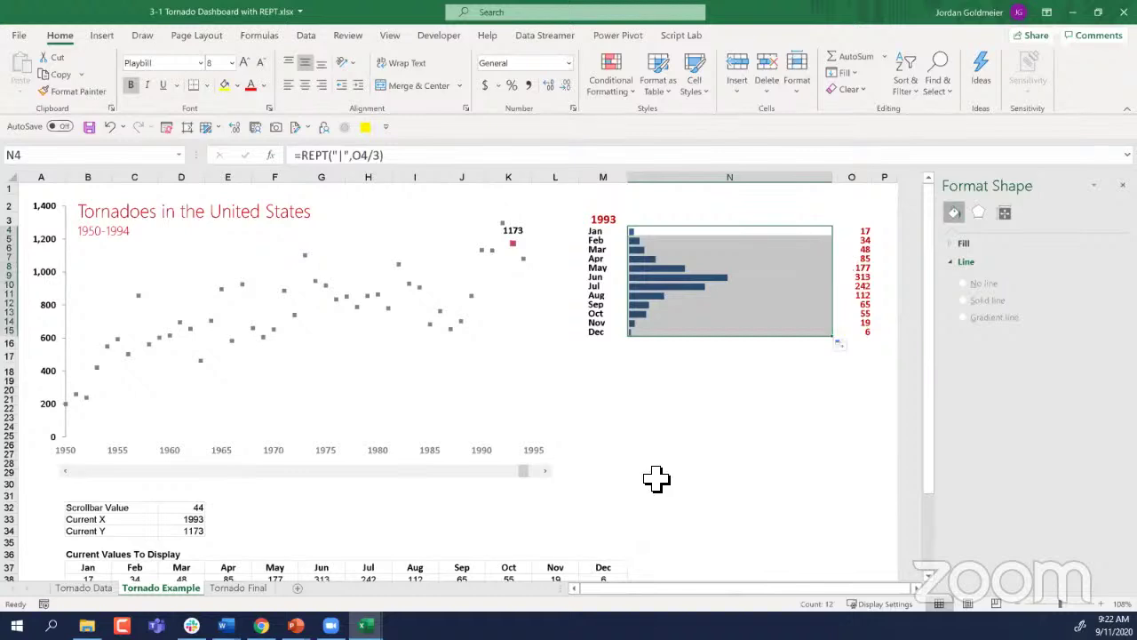
Step: Move the year scrollbar to 34 for 1983 and narrow column N to fit closely around the scaled bars
click(679, 418)
click(469, 478)
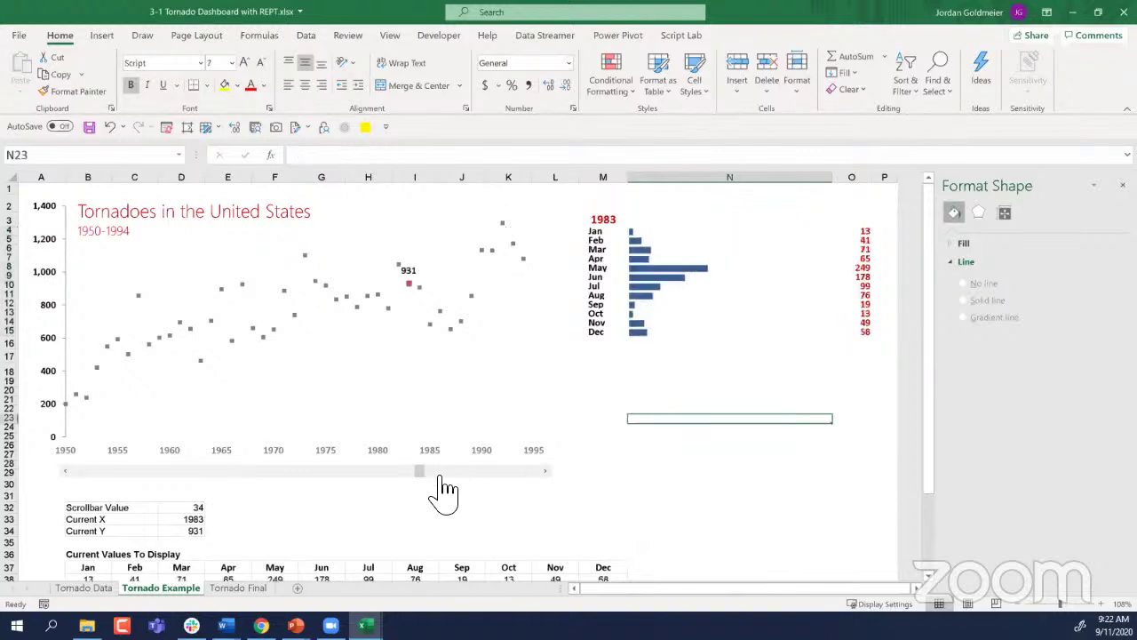
drag(836, 179, 723, 178)
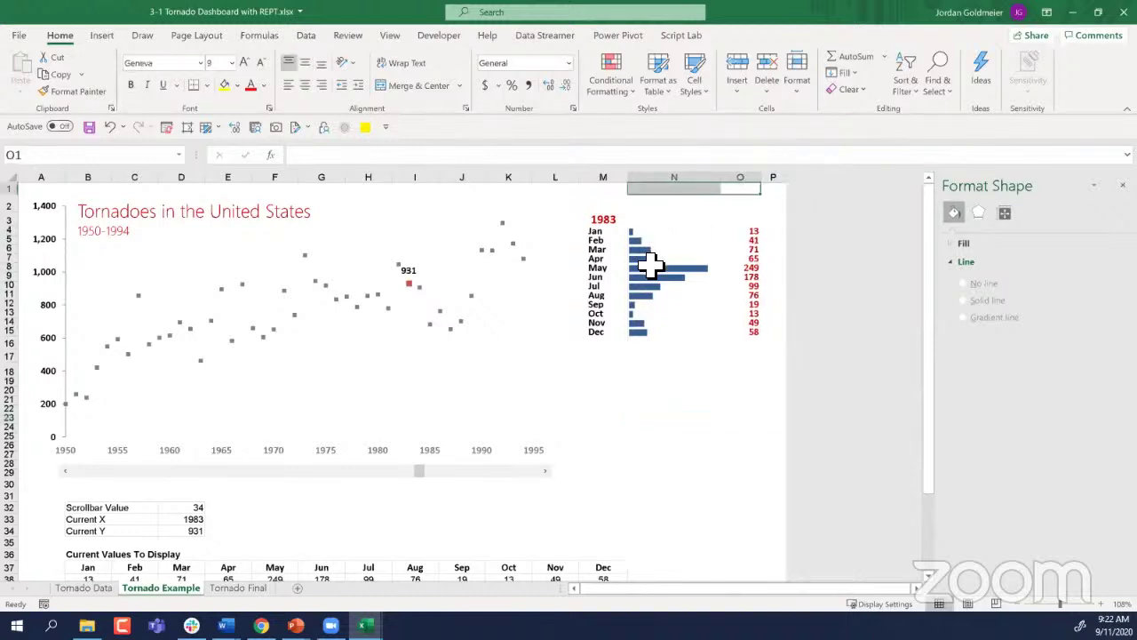
Step: Move the year scrollbar through 14, 24 and 4 to test the scaled bars for 1963, 1973 and 1953
click(293, 471)
click(247, 471)
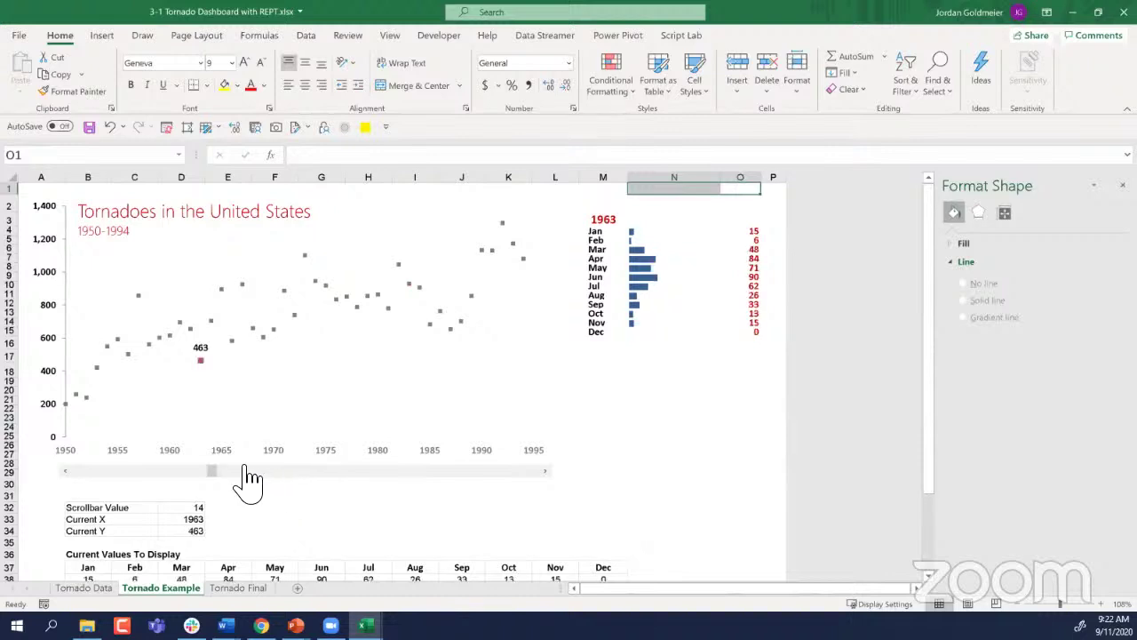
click(247, 471)
click(153, 484)
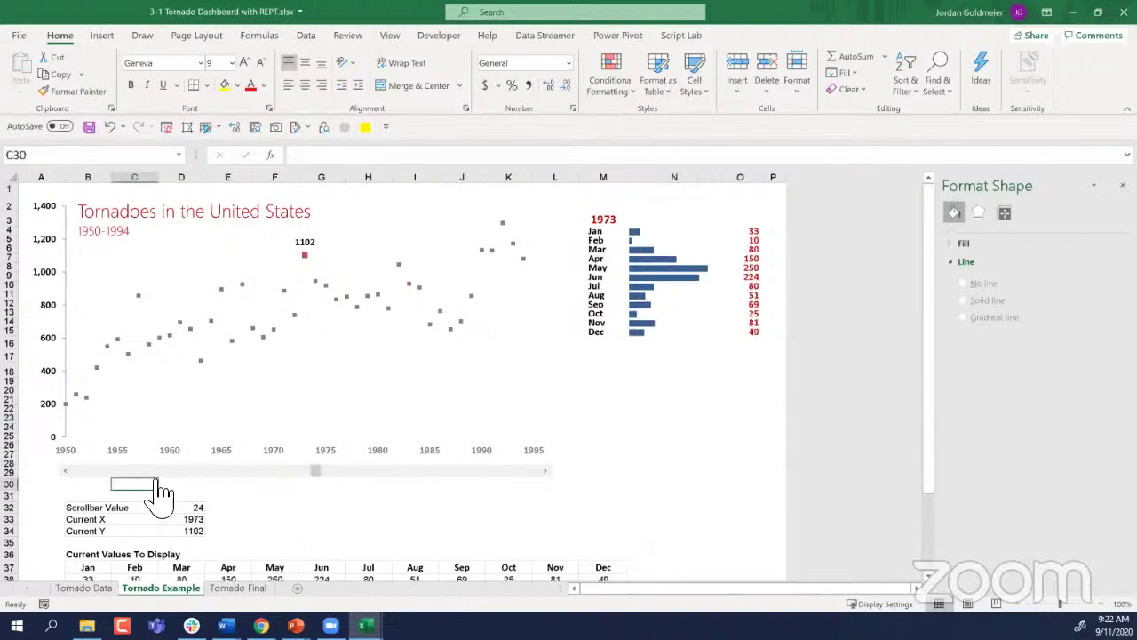
click(107, 473)
click(89, 473)
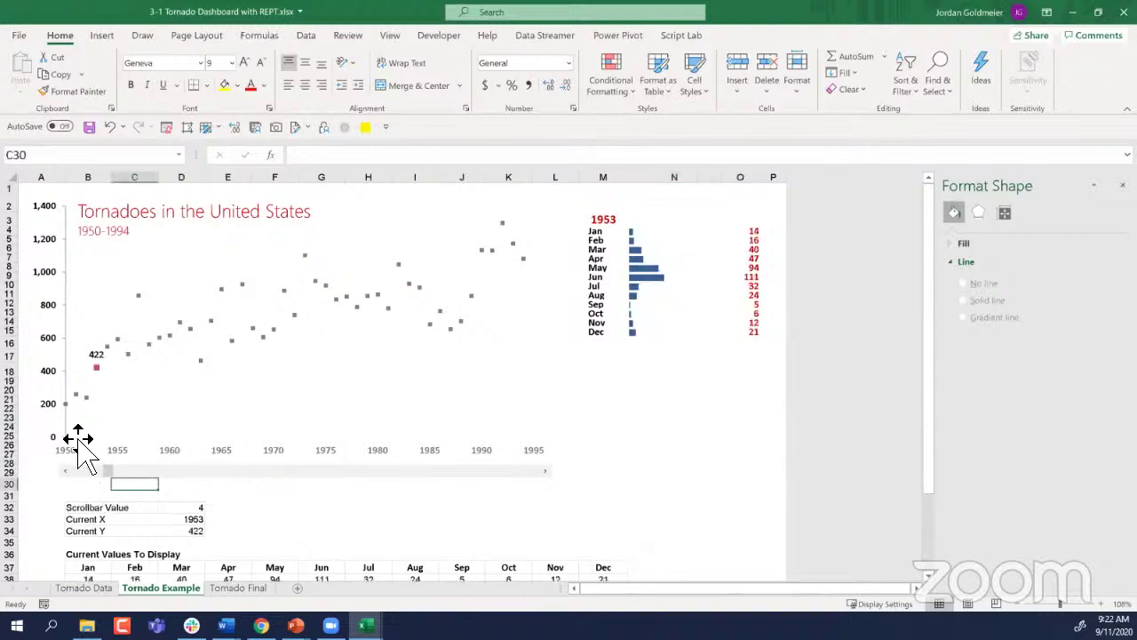
Step: Hide all rows from row 31 to the end of the Tornado Example sheet
click(42, 495)
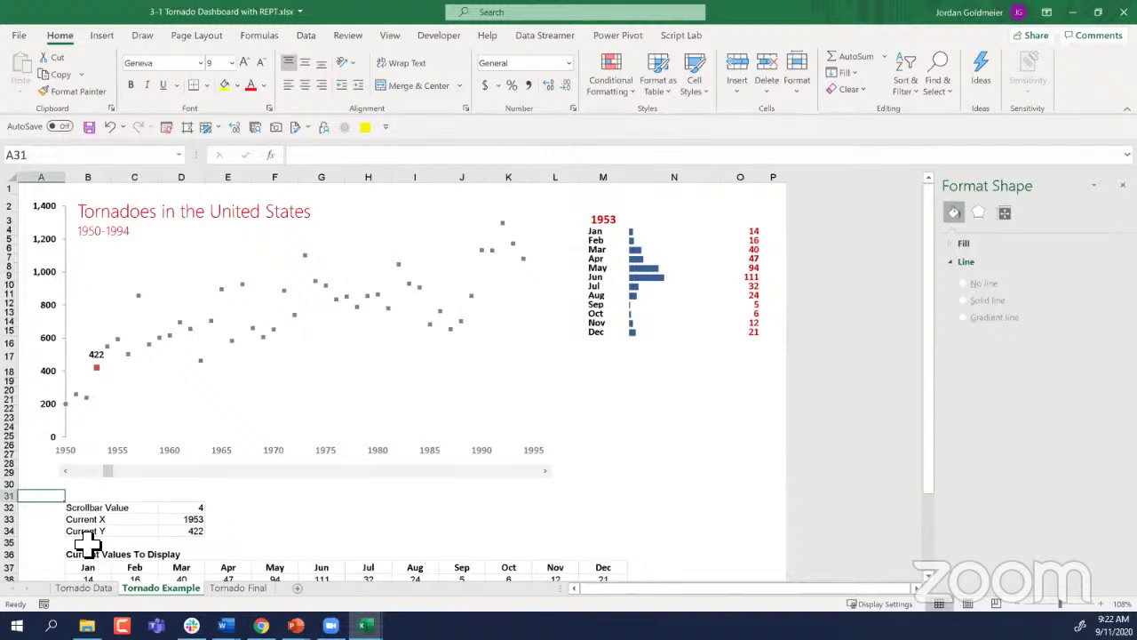
click(11, 496)
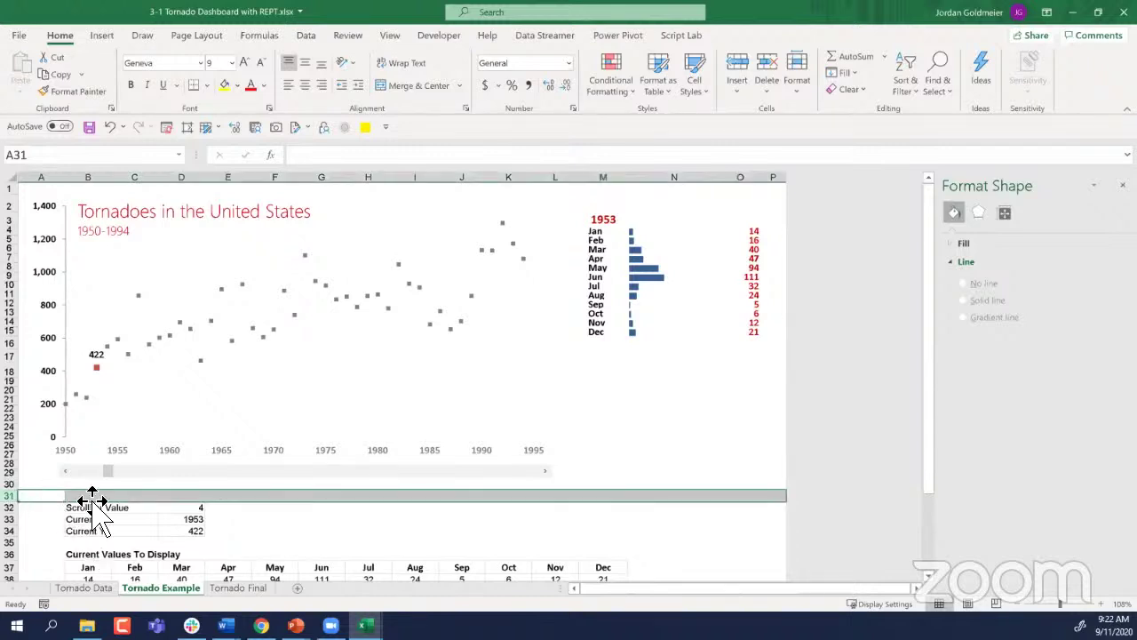
key(ctrl+shift+Down)
right_click(25, 387)
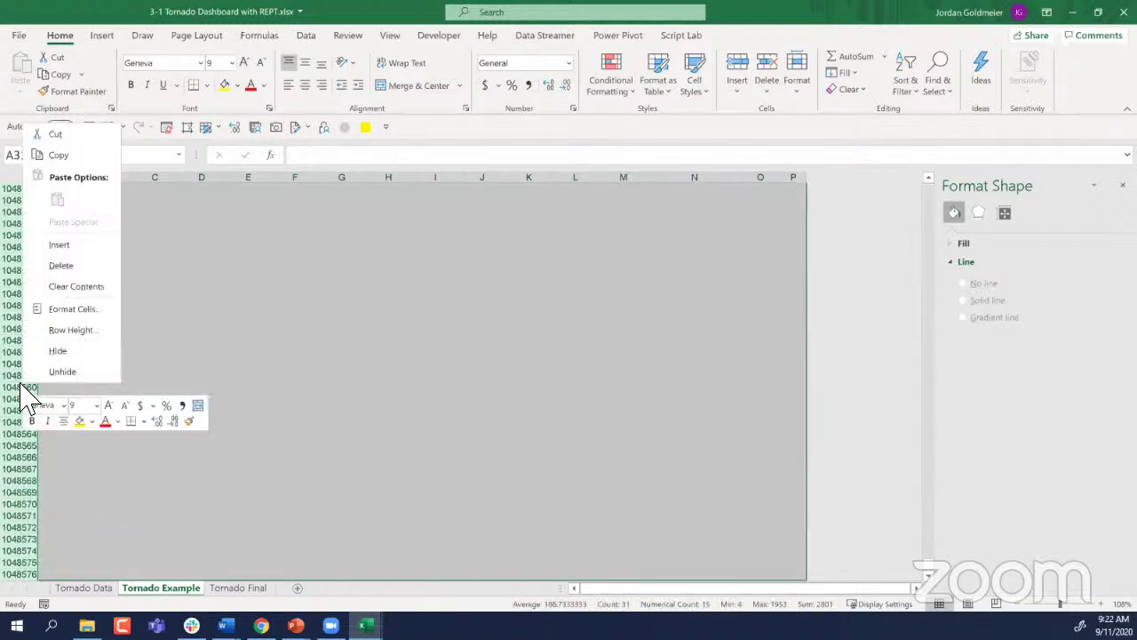
click(80, 351)
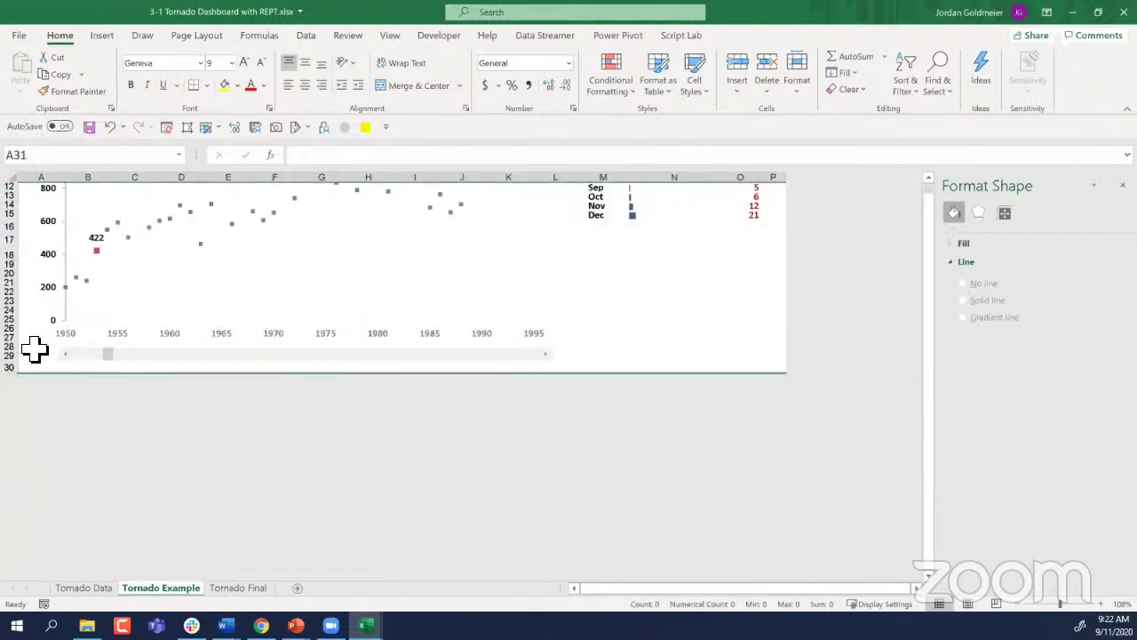
click(34, 349)
scroll(40, 351, up, 4)
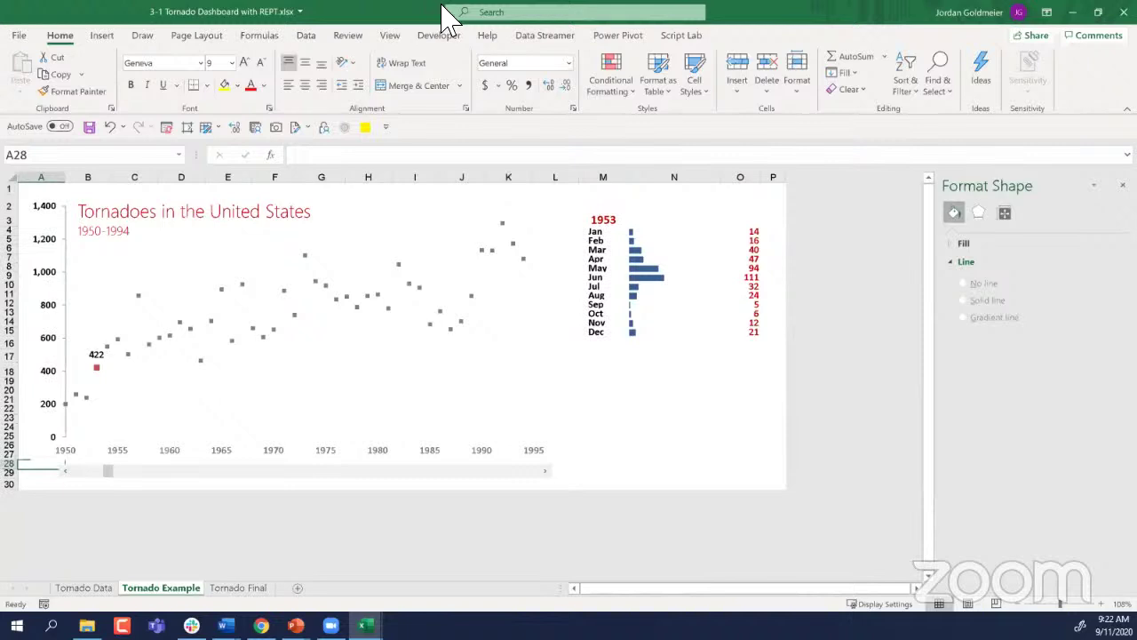
Step: Hide the row and column headings and the formula bar for a clean dashboard view
click(390, 35)
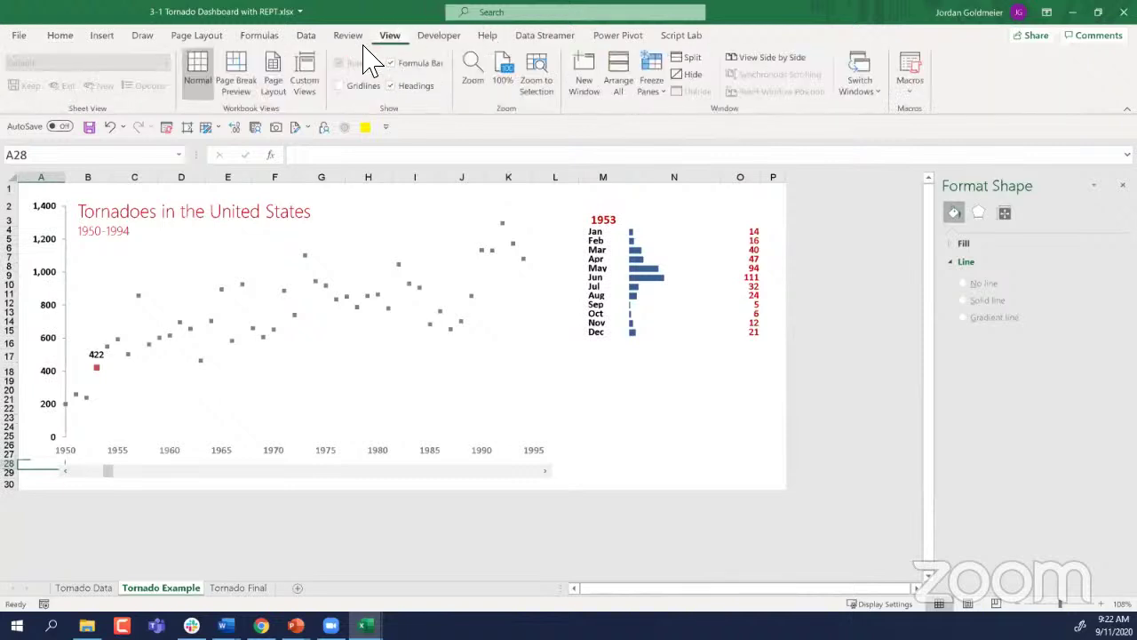
click(416, 89)
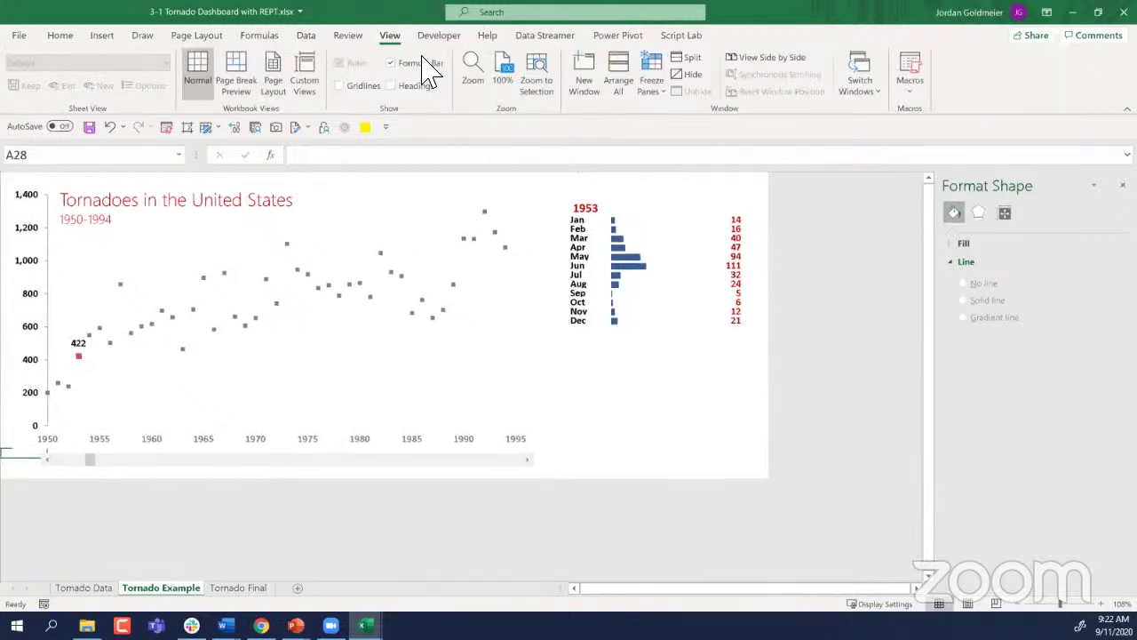
click(414, 63)
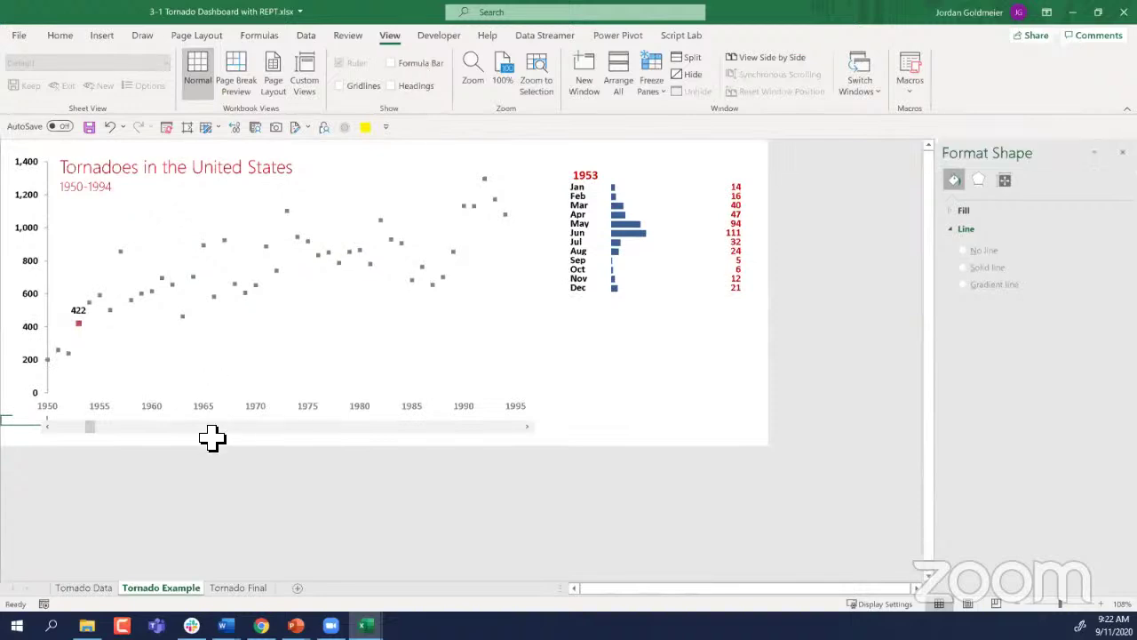
Step: Move the year scrollbar to 1983 and 1963 to test the finished dashboard, leaving the chart deselected
drag(211, 435, 399, 430)
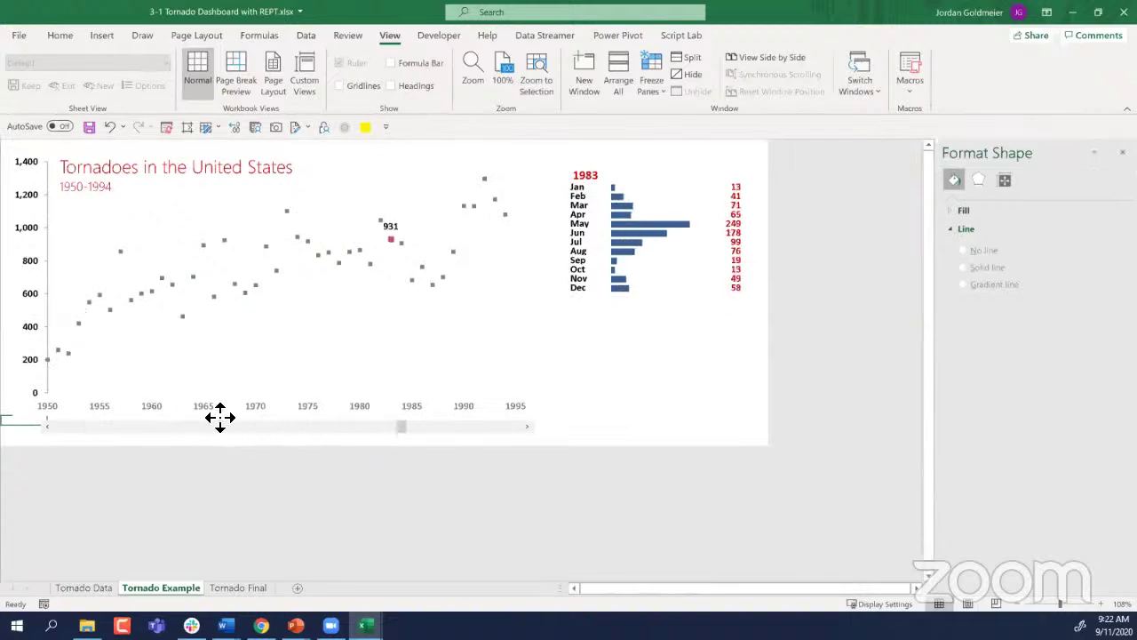
click(220, 417)
click(190, 433)
click(142, 434)
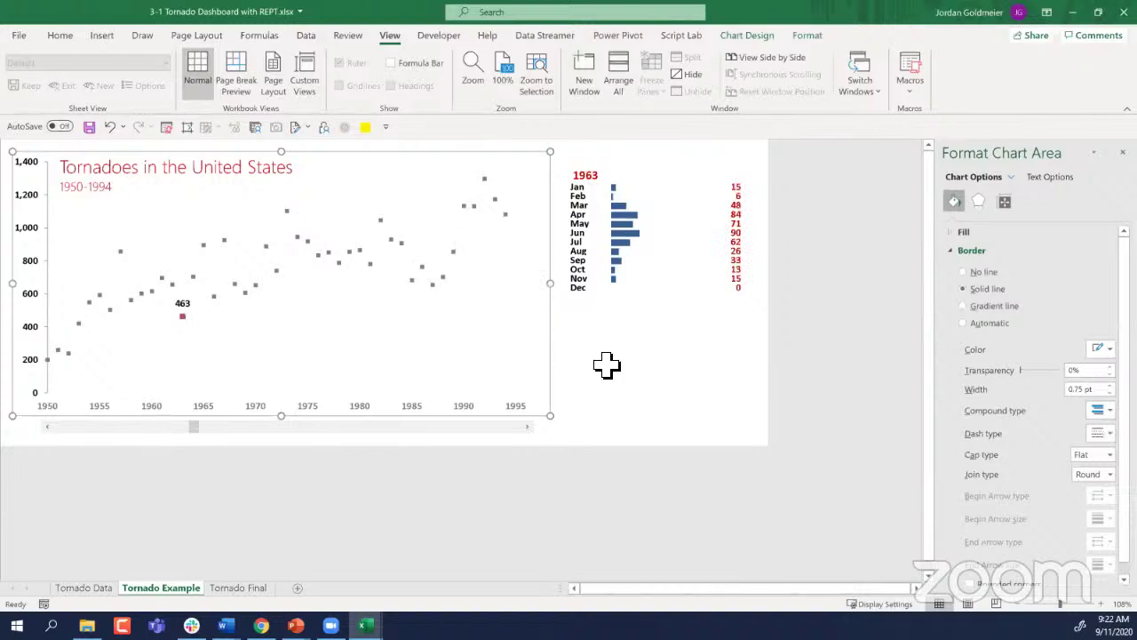
drag(560, 360, 607, 365)
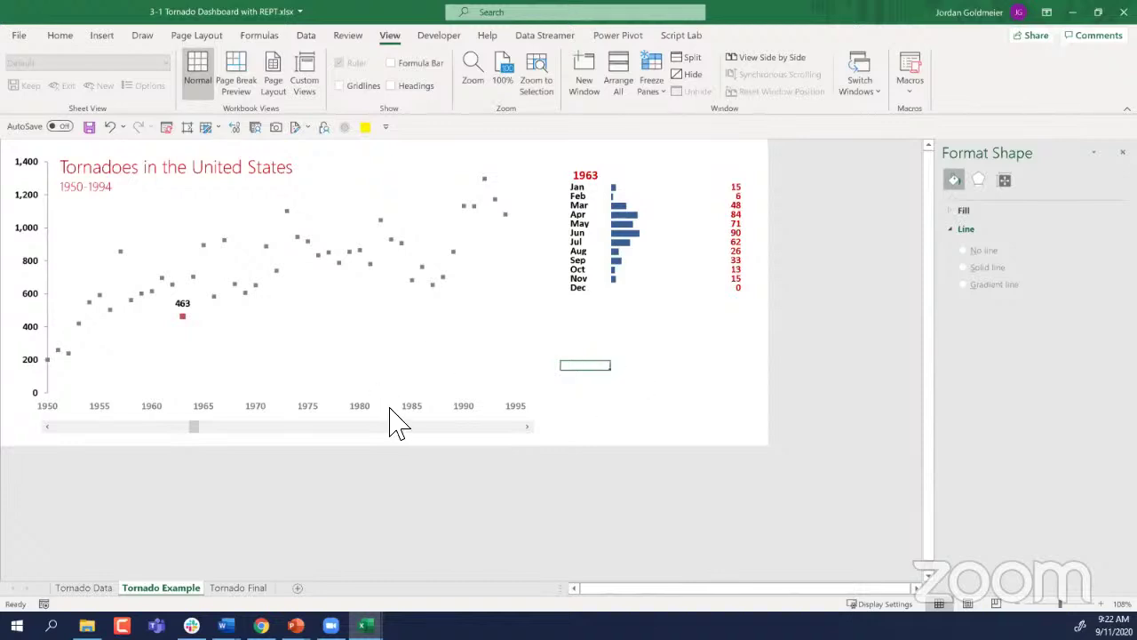
Step: Switch to File Explorer and open the workbook 4-1 Info-Graphics.xlsx from the EIE folder
click(87, 626)
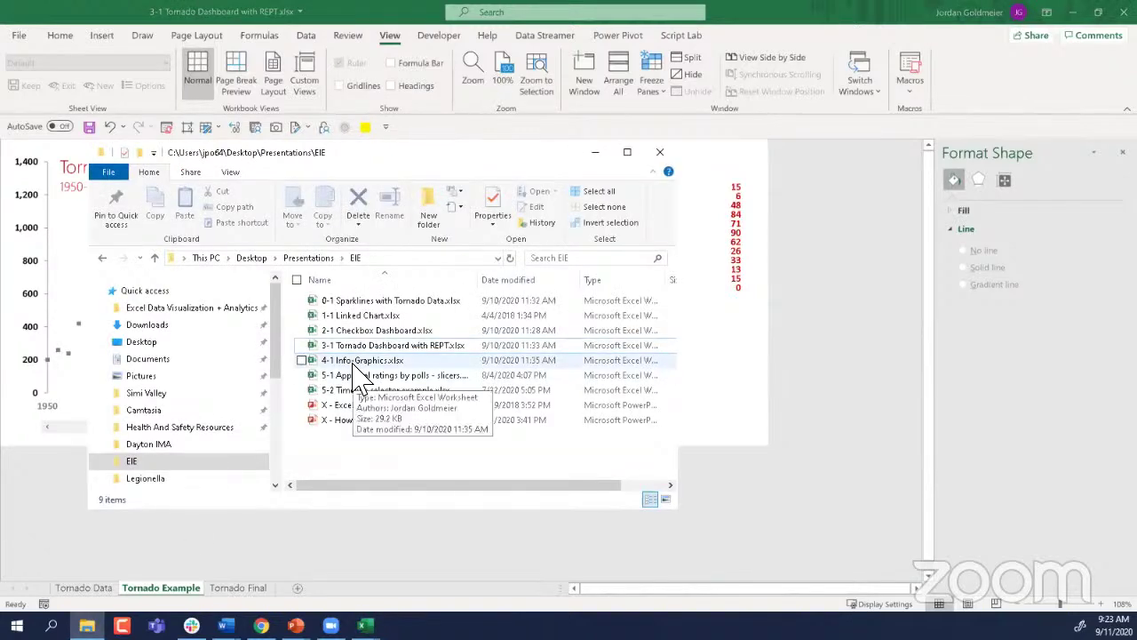
drag(457, 155, 613, 463)
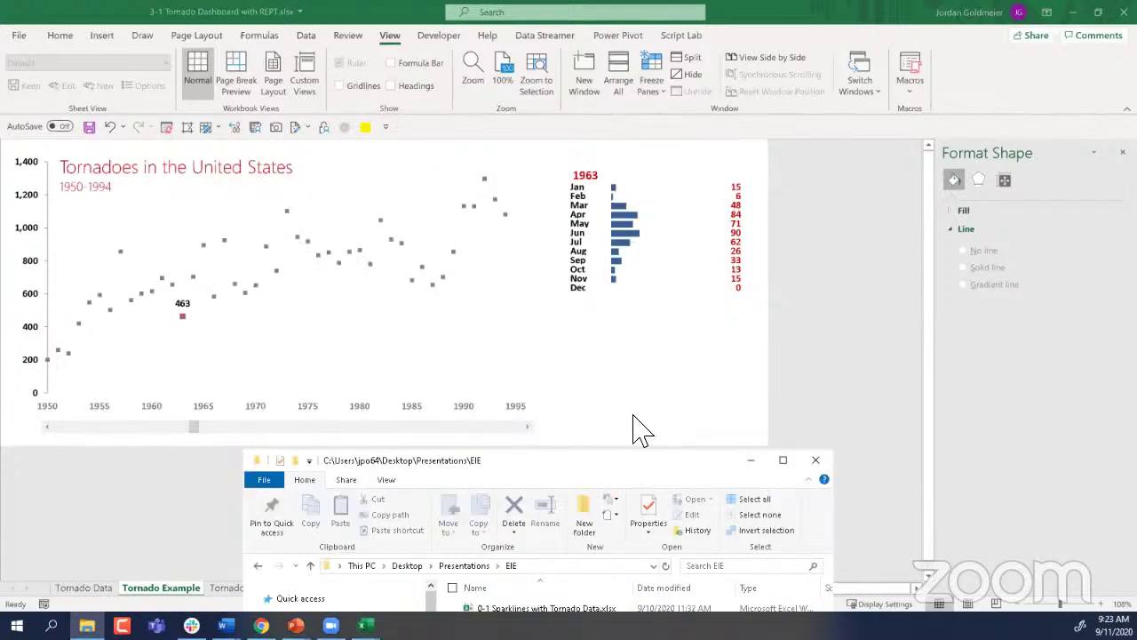
drag(633, 414, 672, 181)
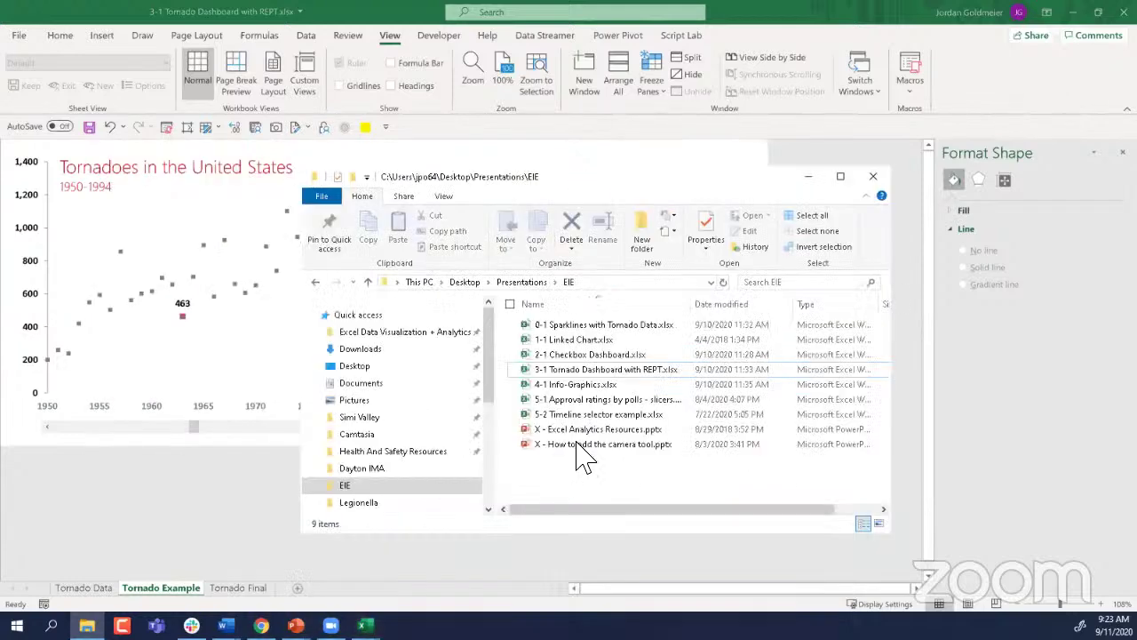
double_click(562, 390)
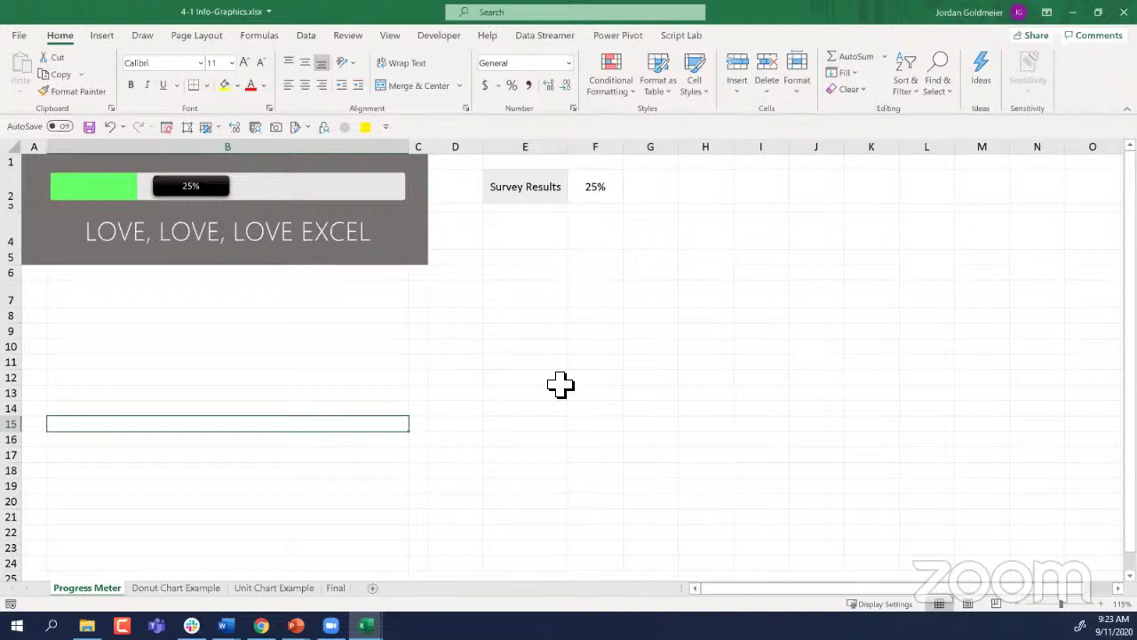
Step: Set the Survey Results value in F2 to 90% to test the progress meter
mouse_move(16, 156)
mouse_down()
mouse_move(385, 205)
mouse_move(426, 266)
mouse_up()
click(600, 197)
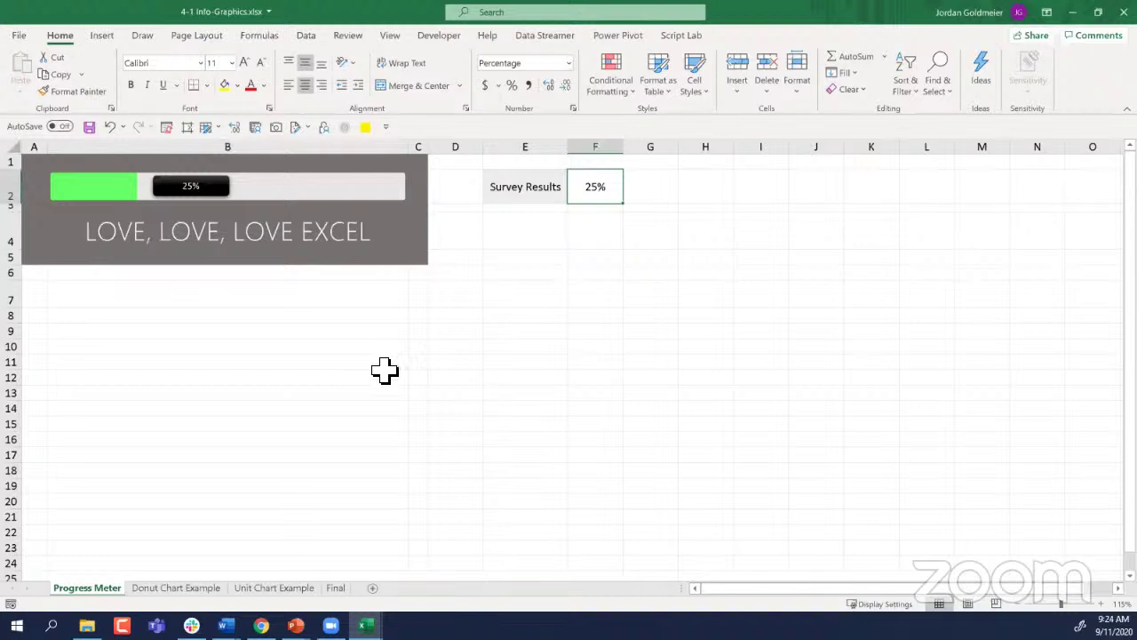
text(90)
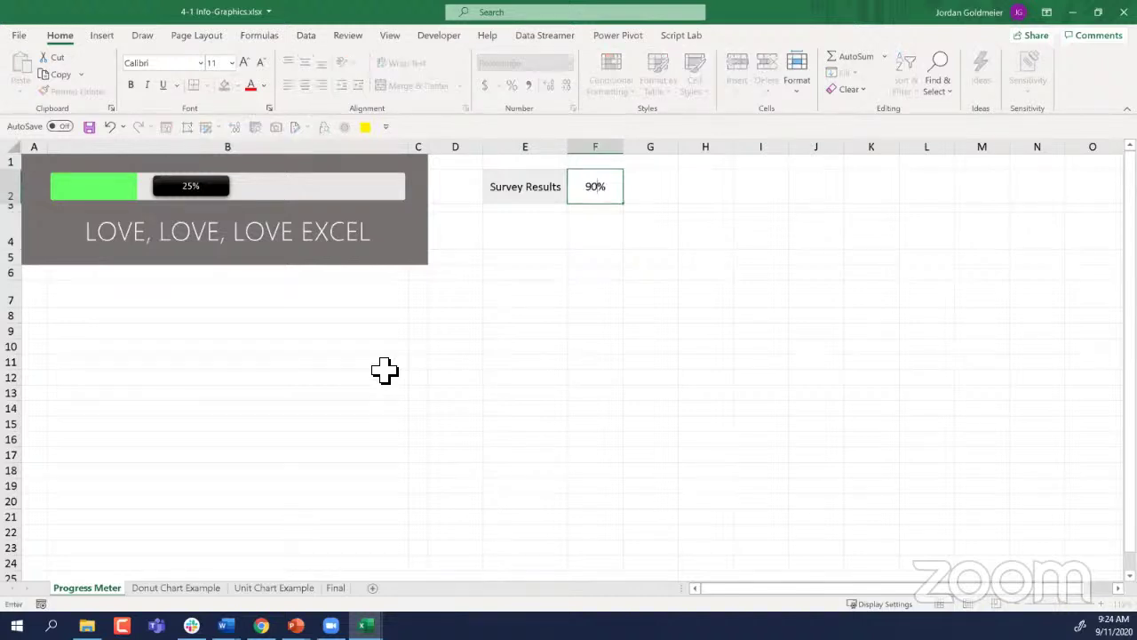
key(Return)
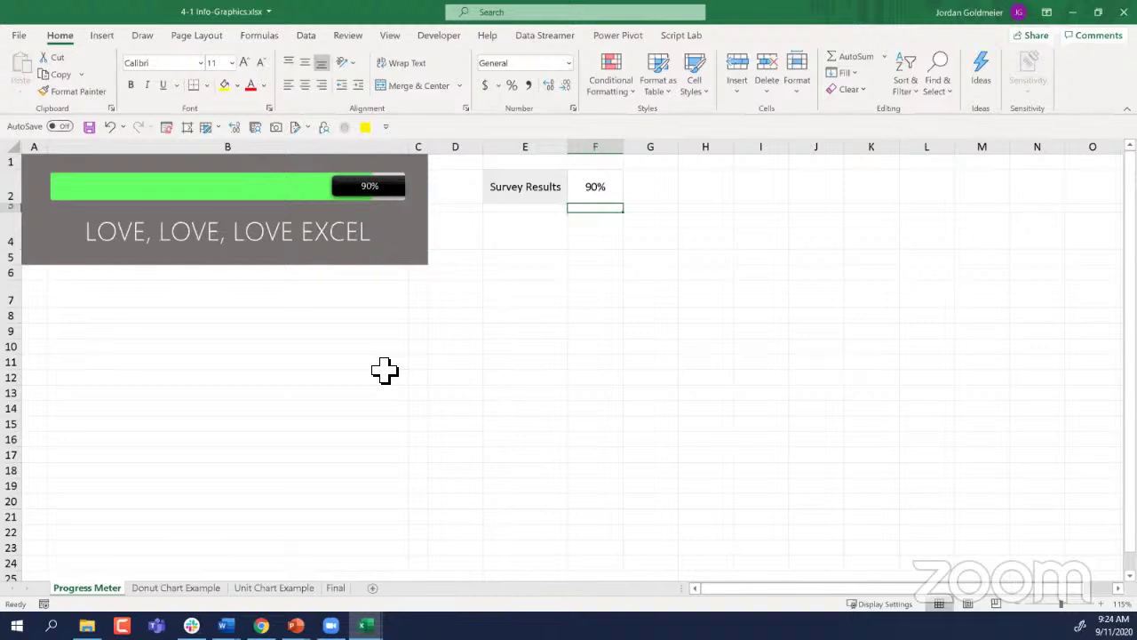
Step: Insert a blank 2-D clustered bar chart and place it below the progress meter on the Progress Meter sheet
click(140, 332)
click(268, 302)
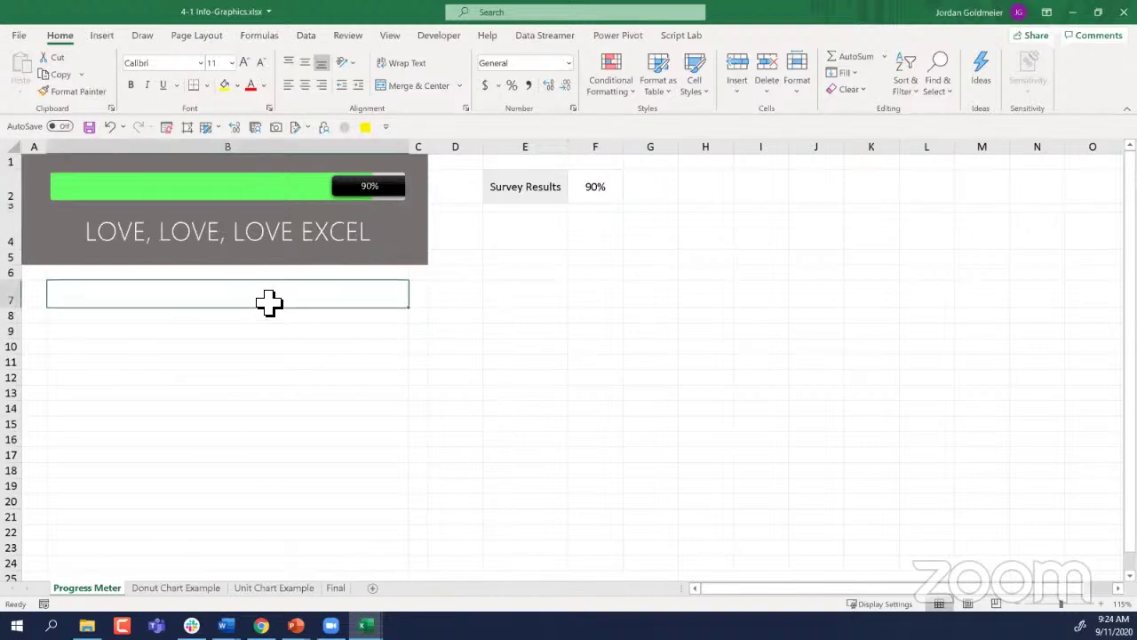
click(107, 39)
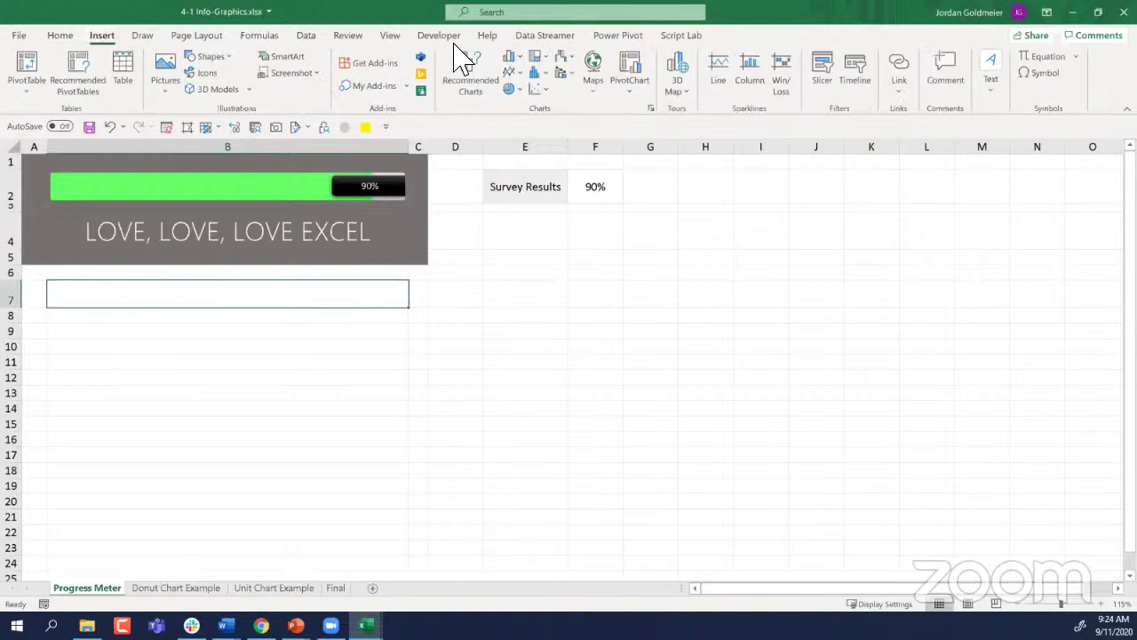
click(513, 57)
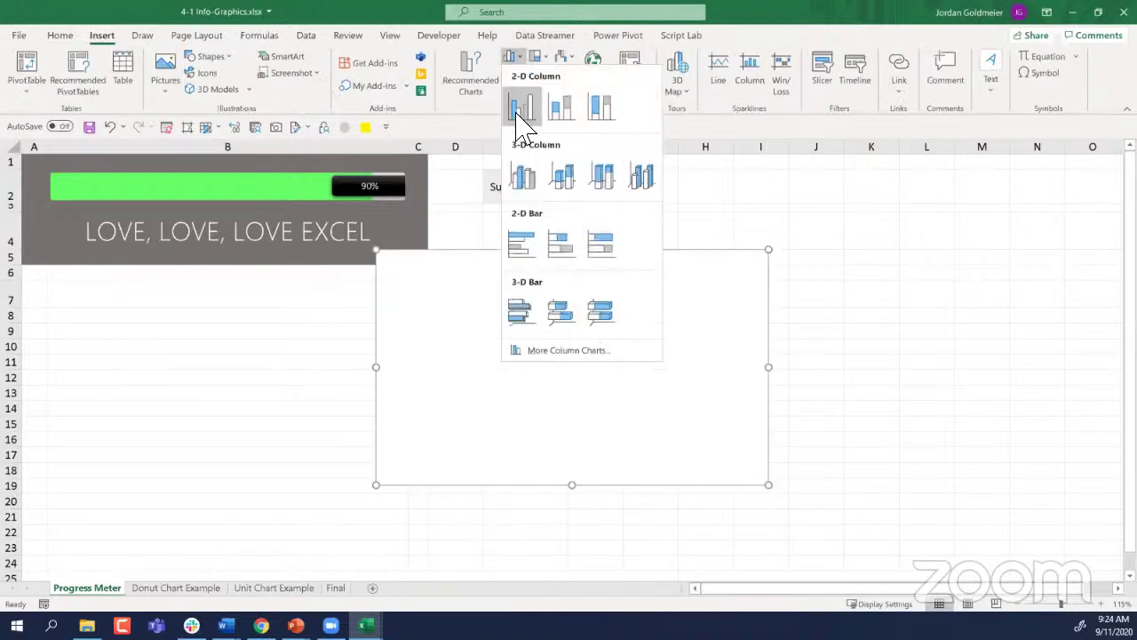
click(519, 247)
drag(432, 412, 188, 467)
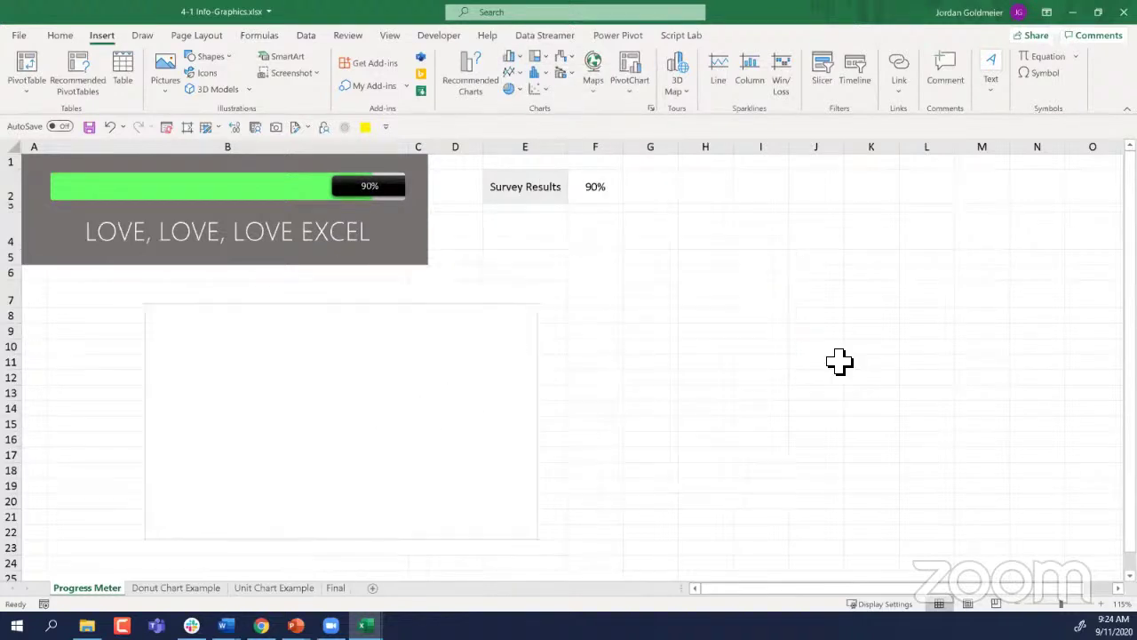
Step: Copy the Survey Results label and value in E2:F2 into the blank bar chart as its data series
drag(550, 190, 588, 195)
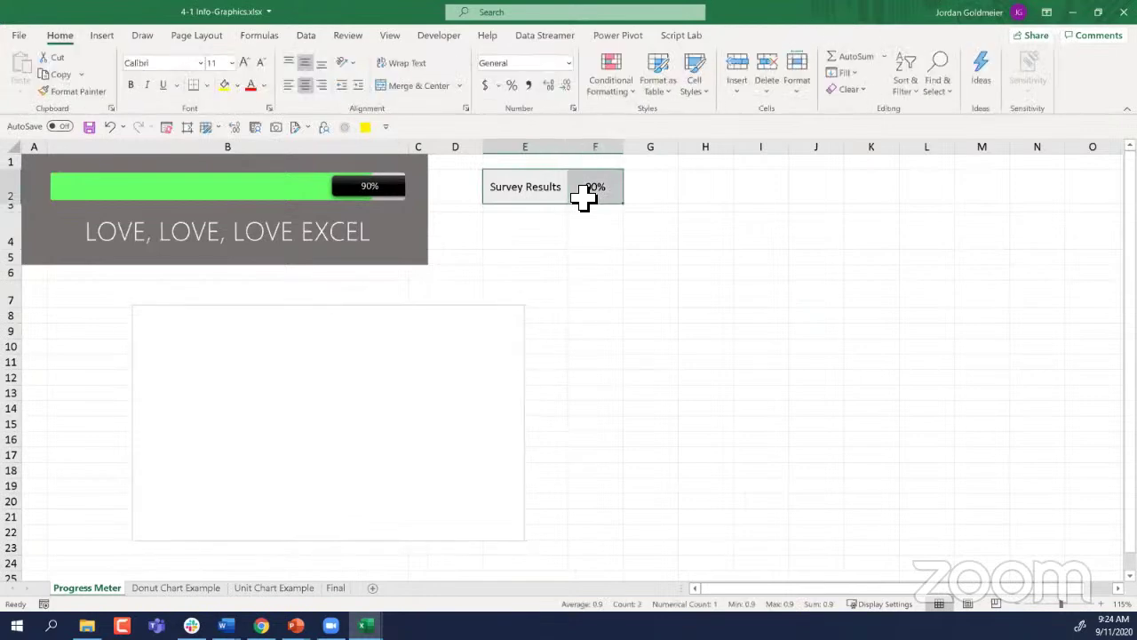
key(ctrl+c)
click(316, 395)
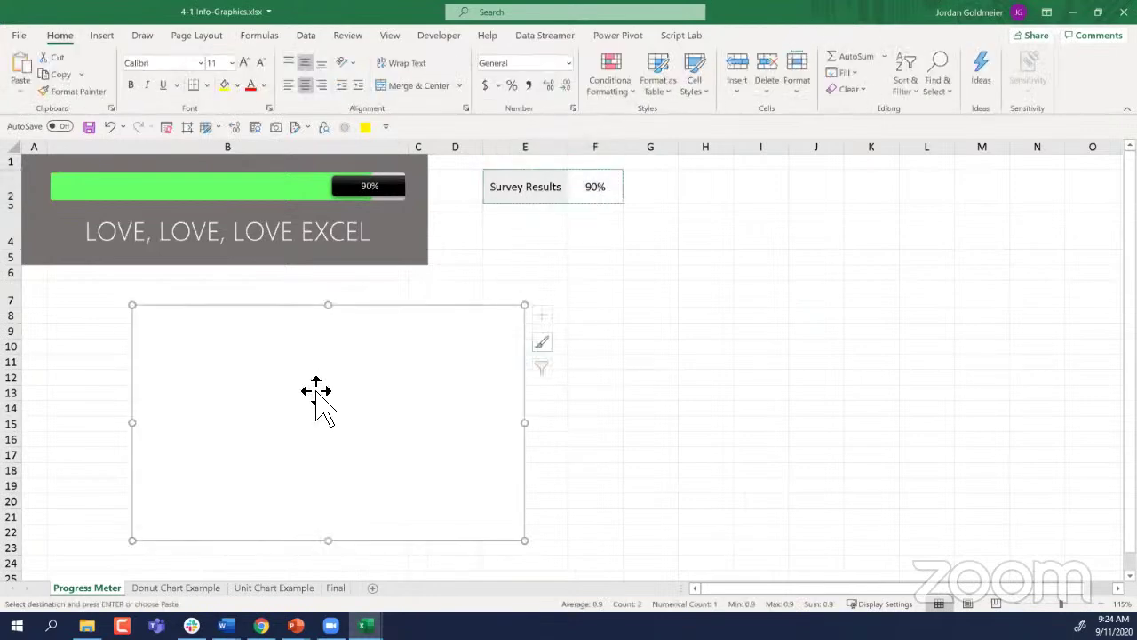
key(ctrl+v)
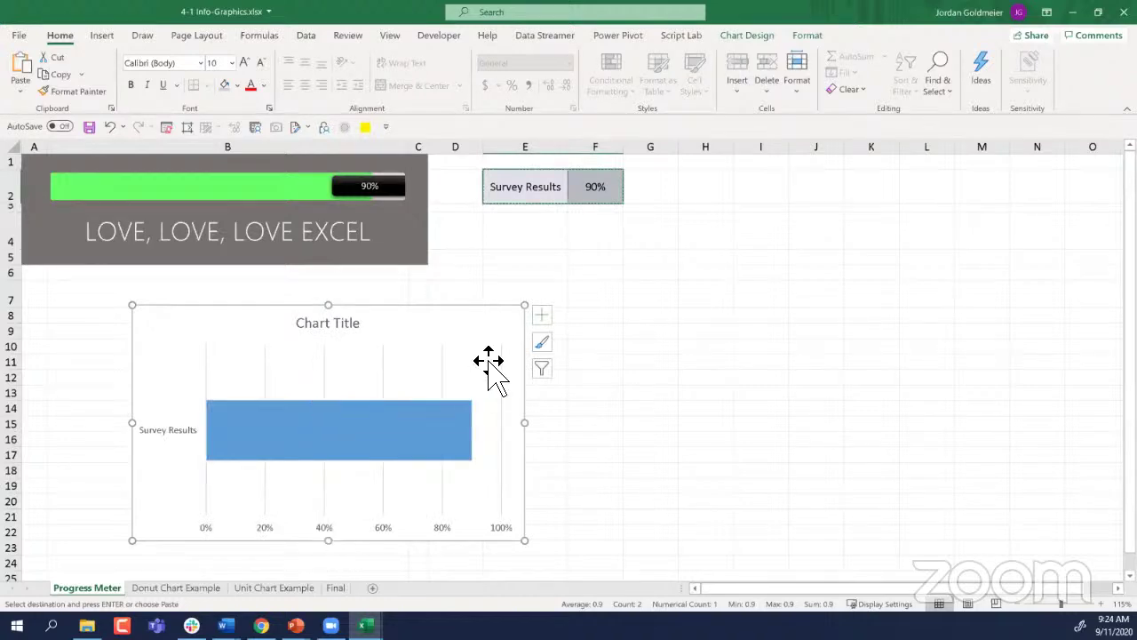
click(533, 233)
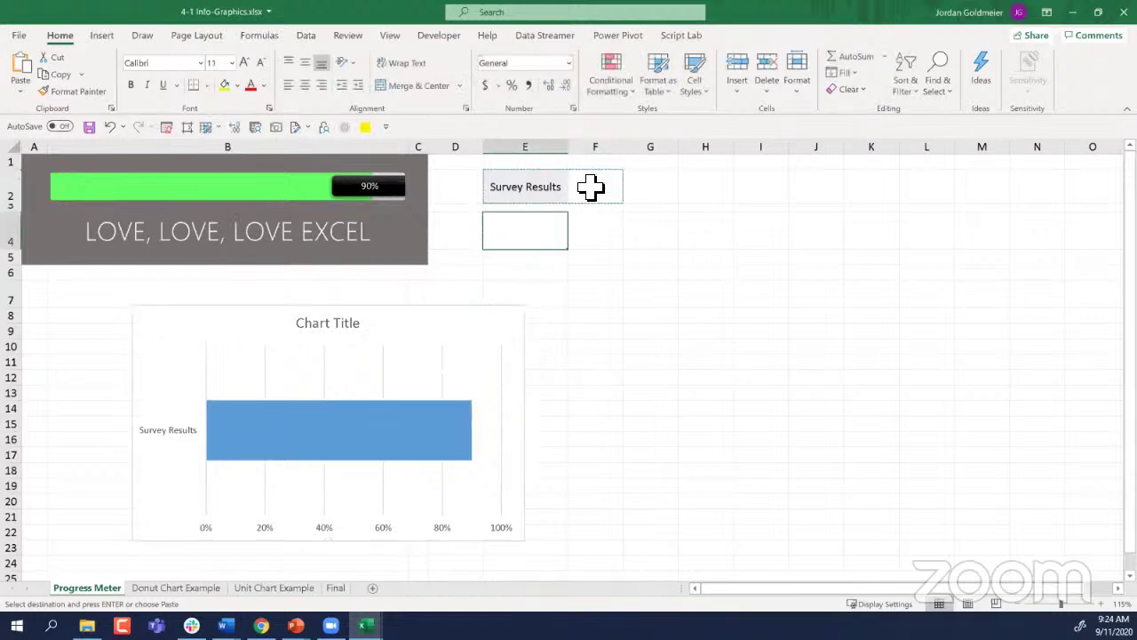
Step: Set the Survey Results value in F2 to 24%
click(591, 186)
text(24)
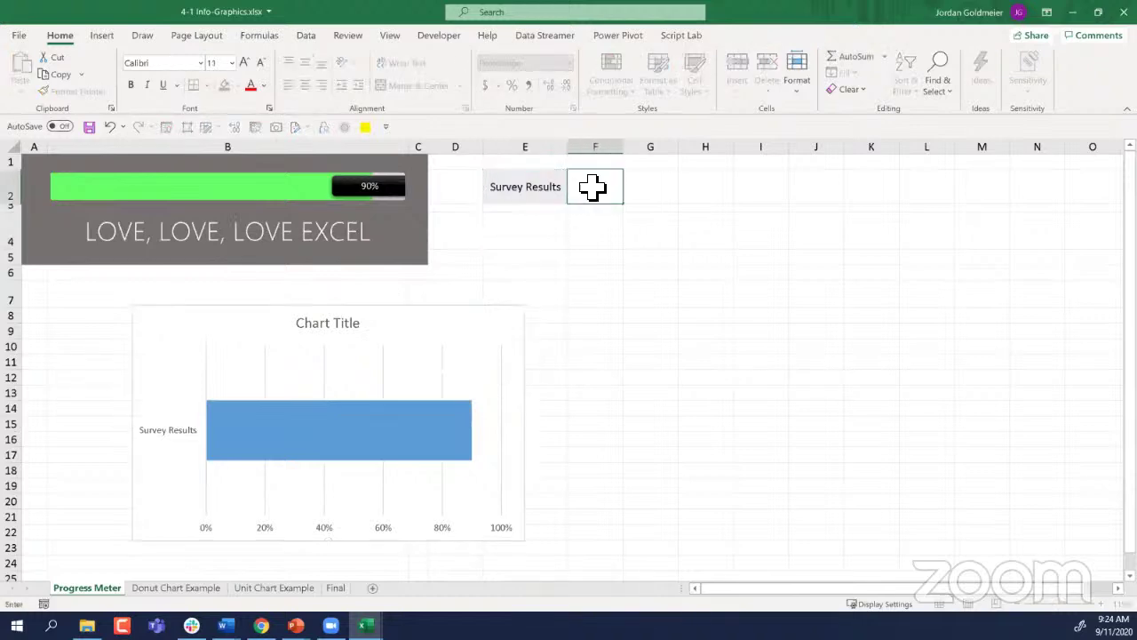
key(Return)
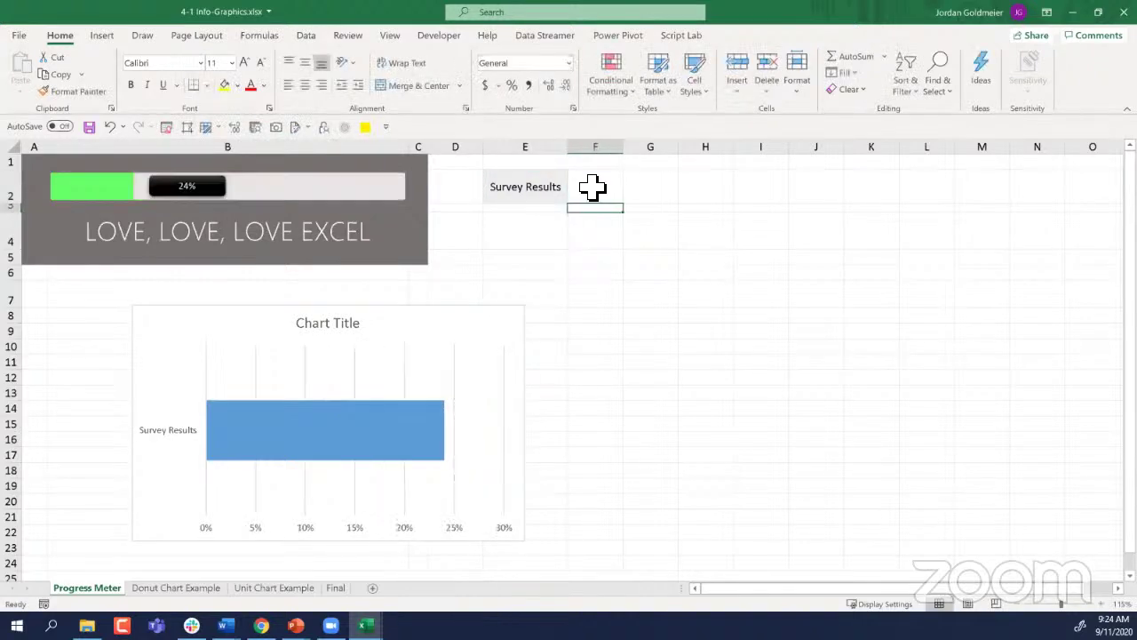
Step: Fix the bar chart's horizontal axis bounds at a minimum of 0.0 and a maximum of 1.0
click(502, 531)
right_click(503, 535)
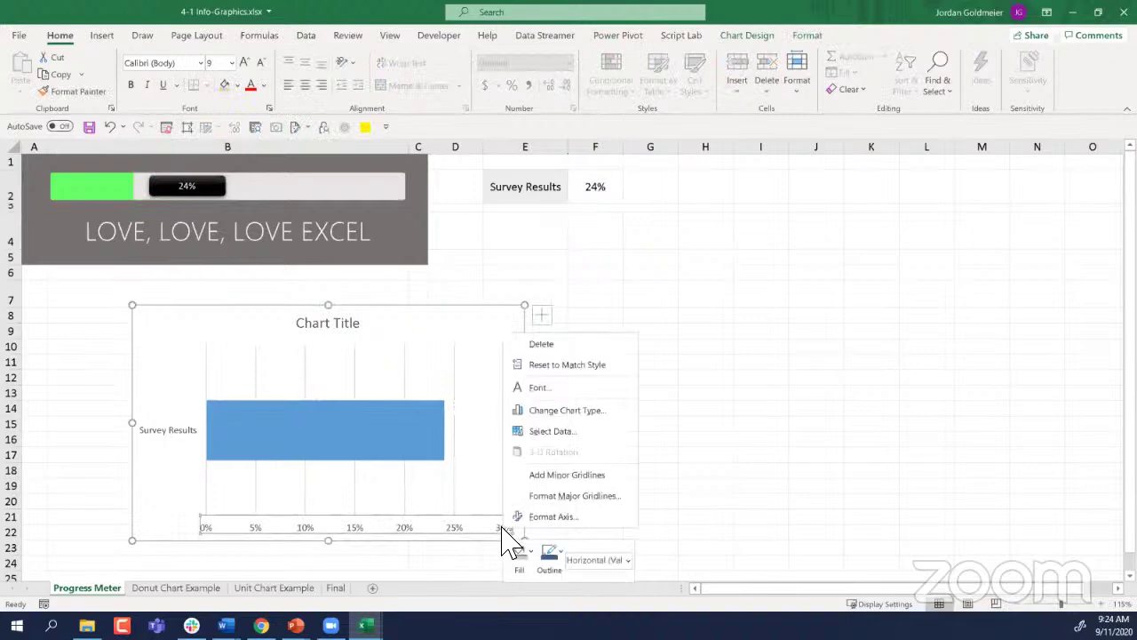
click(554, 516)
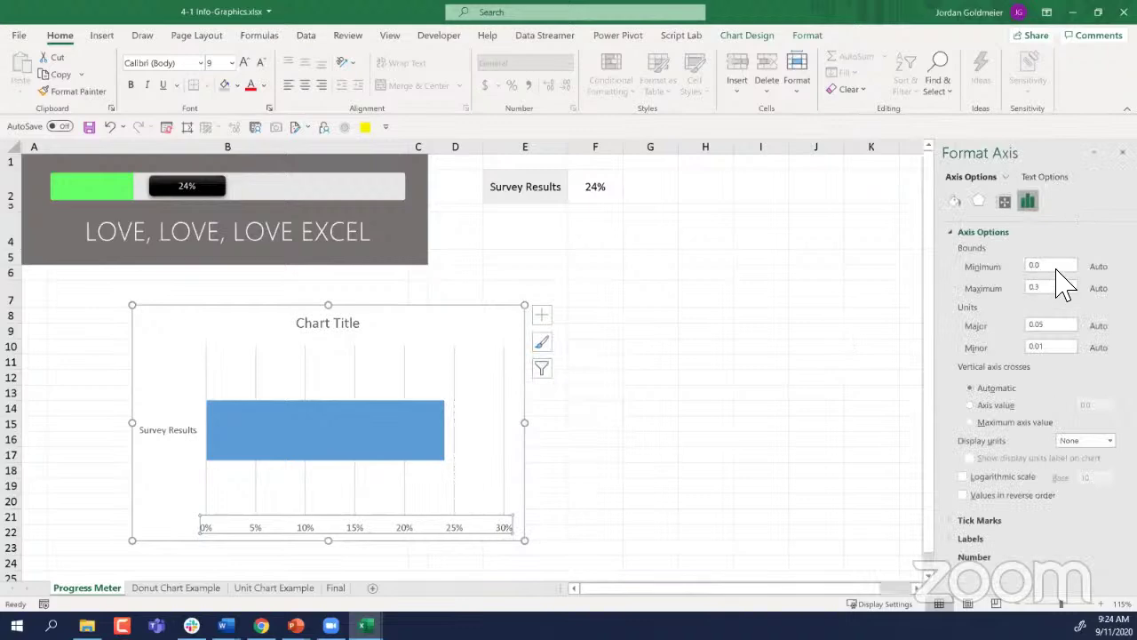
double_click(1056, 268)
click(1065, 291)
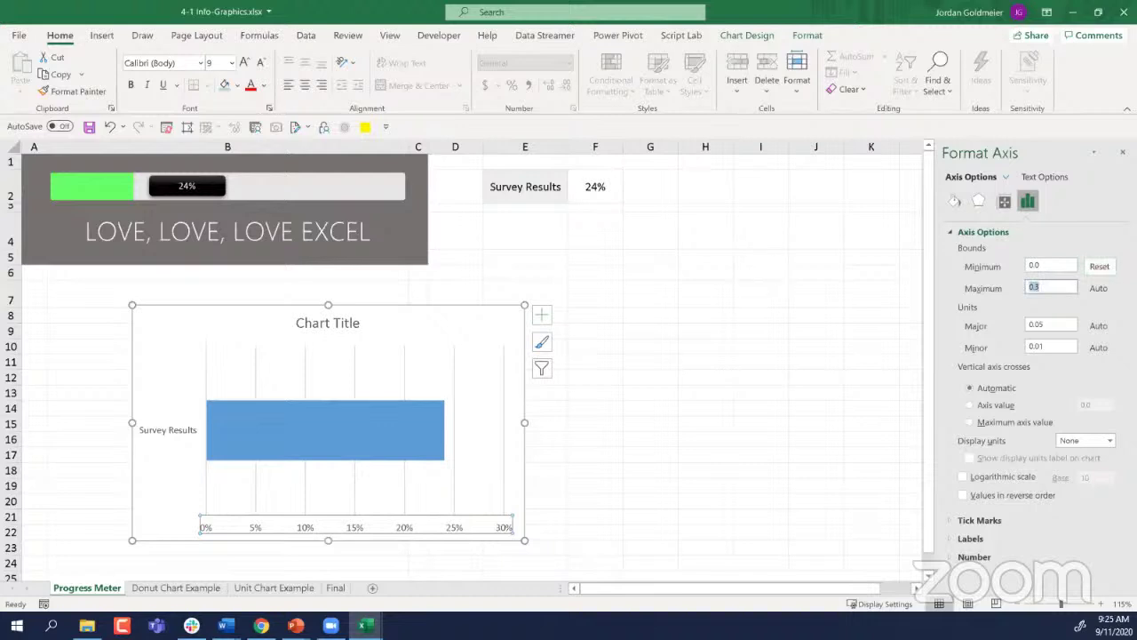
text(1)
key(Return)
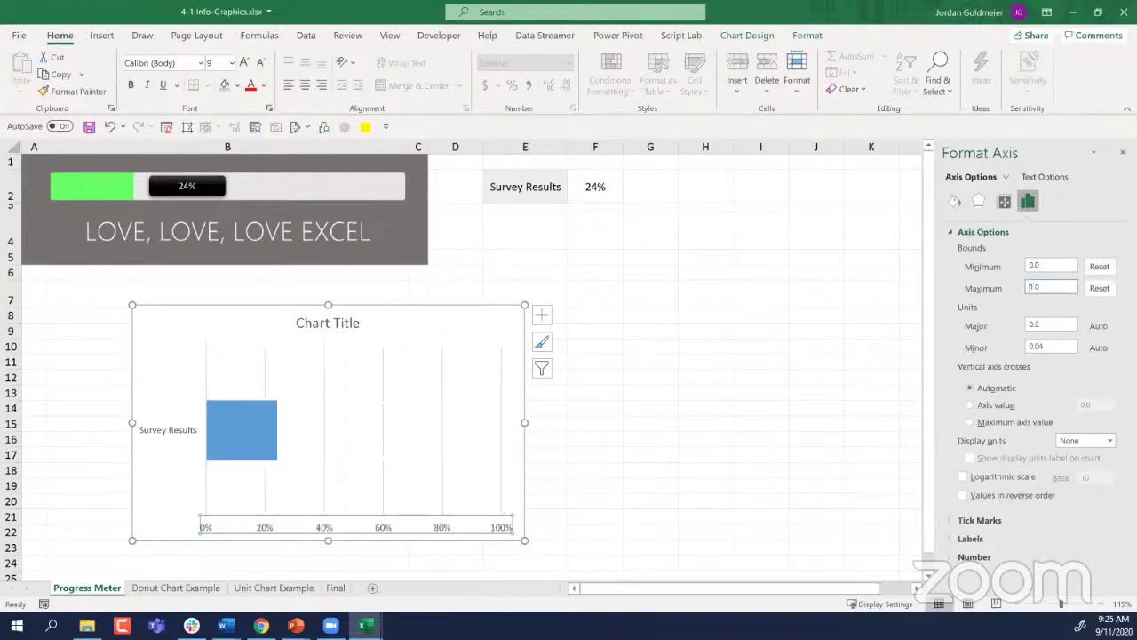
Step: Delete the vertical gridlines and the horizontal percentage axis from the bar chart
click(326, 376)
click(327, 380)
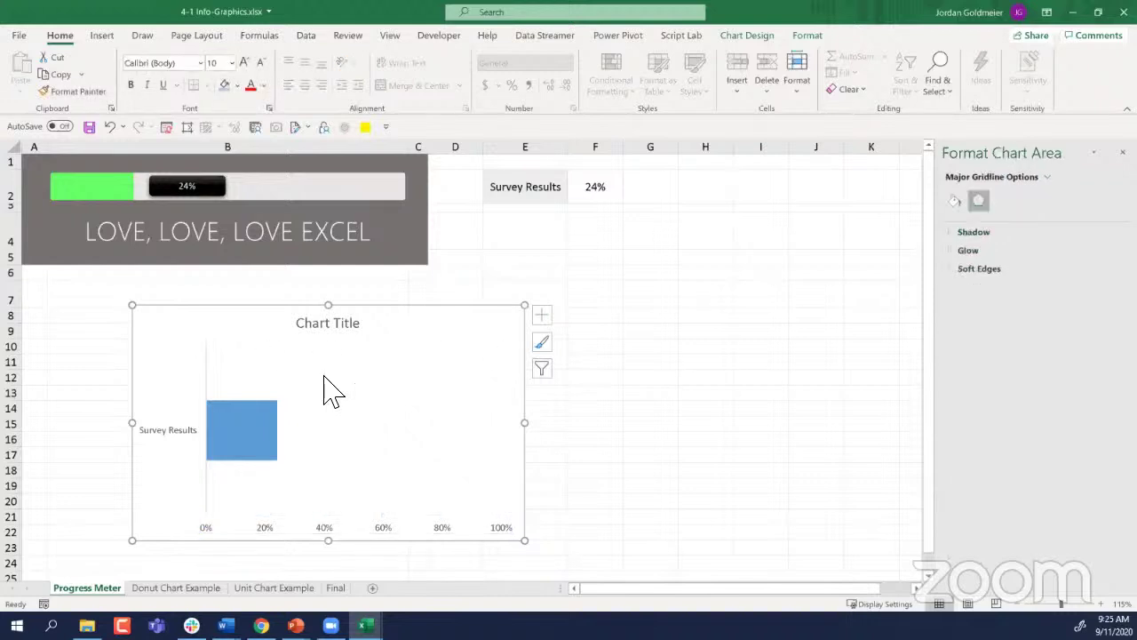
click(278, 537)
click(275, 535)
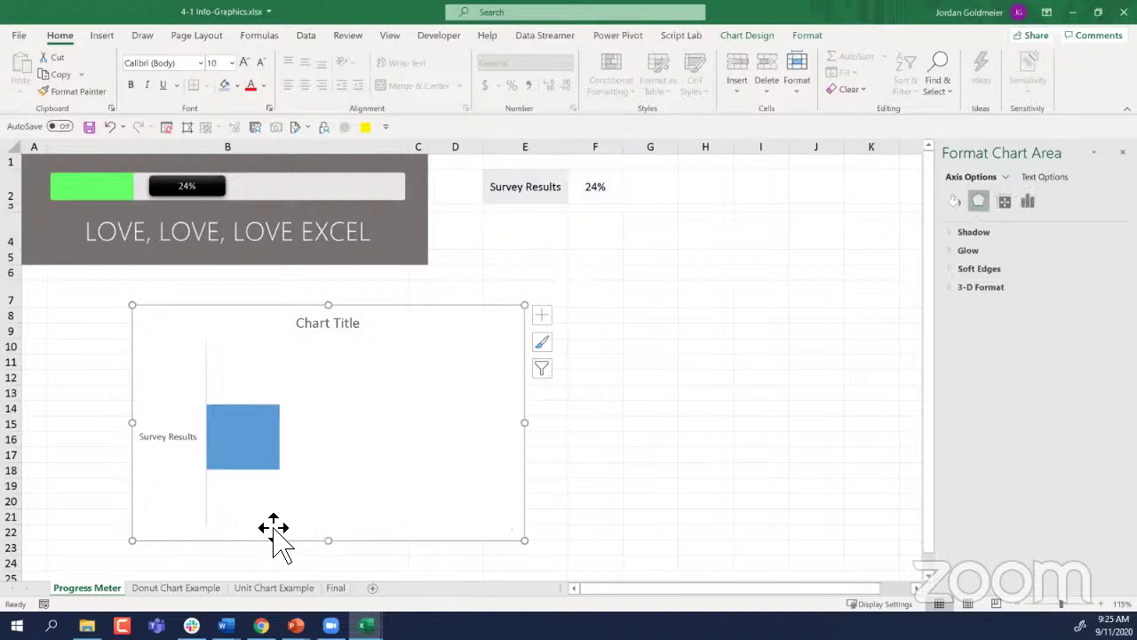
Step: Set the Survey Results series gap width to 0%
click(272, 497)
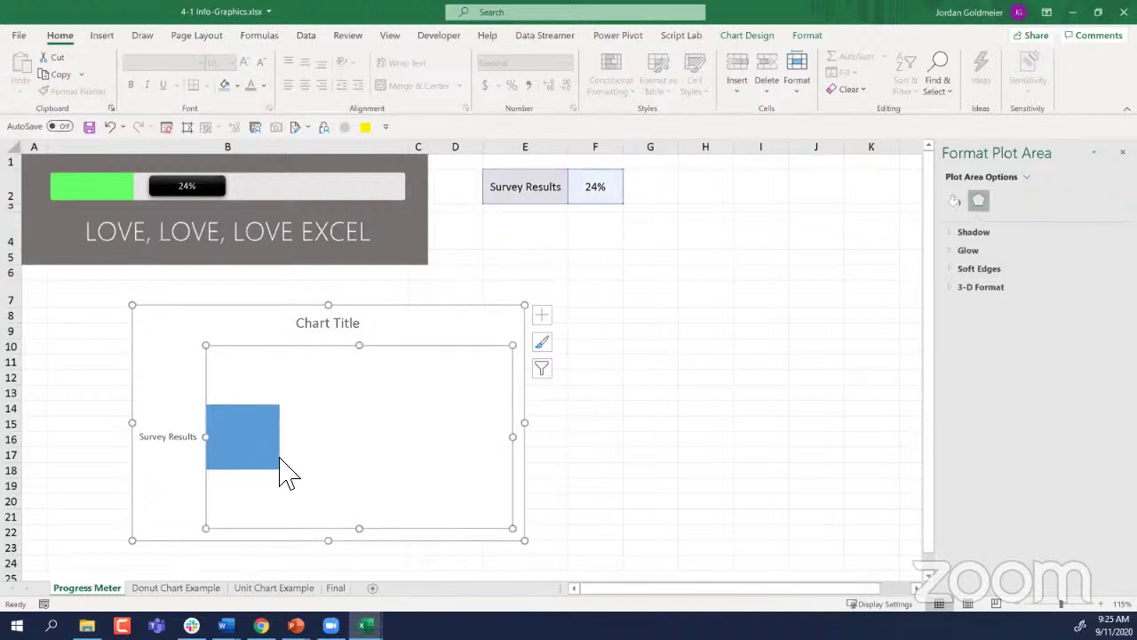
right_click(280, 469)
click(329, 440)
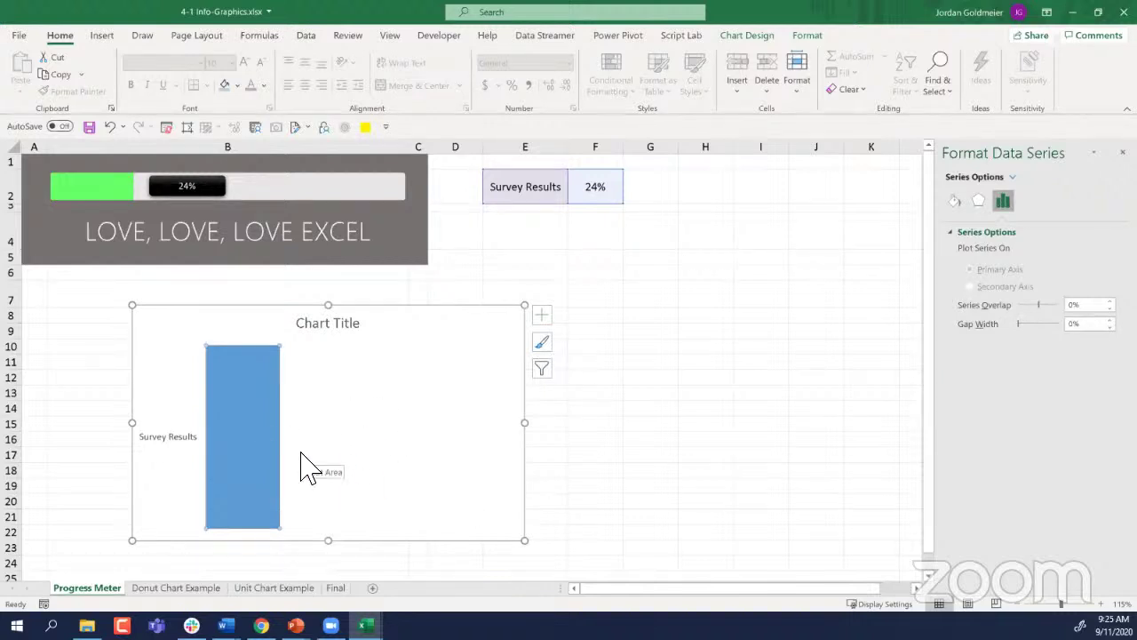
Step: Delete the chart's Survey Results category axis and its title
click(181, 453)
click(181, 454)
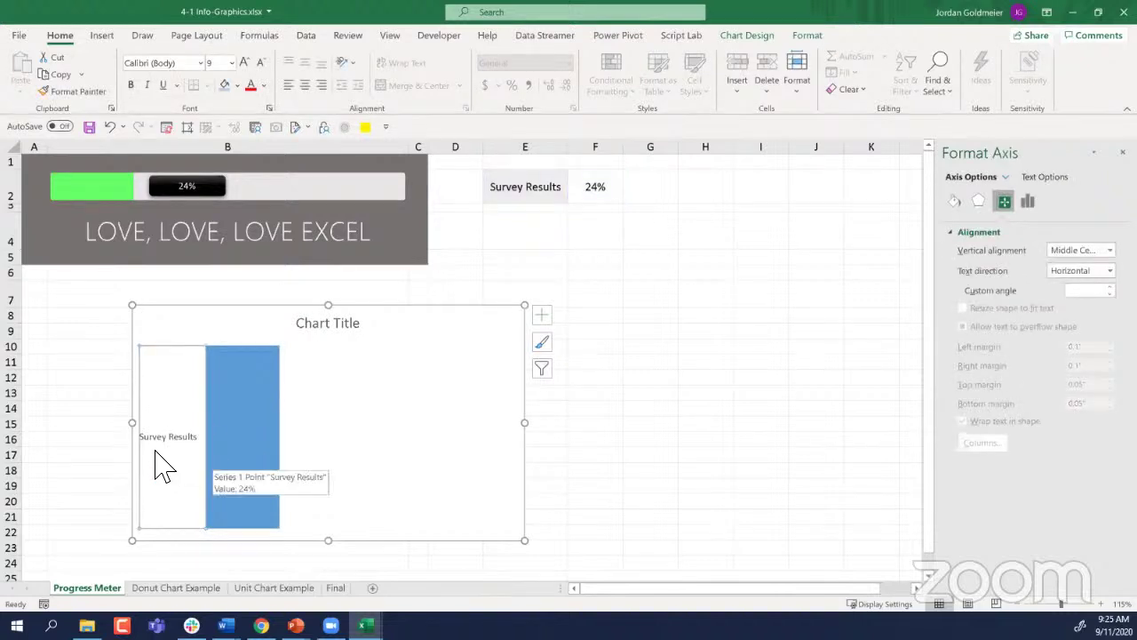
key(Delete)
click(345, 322)
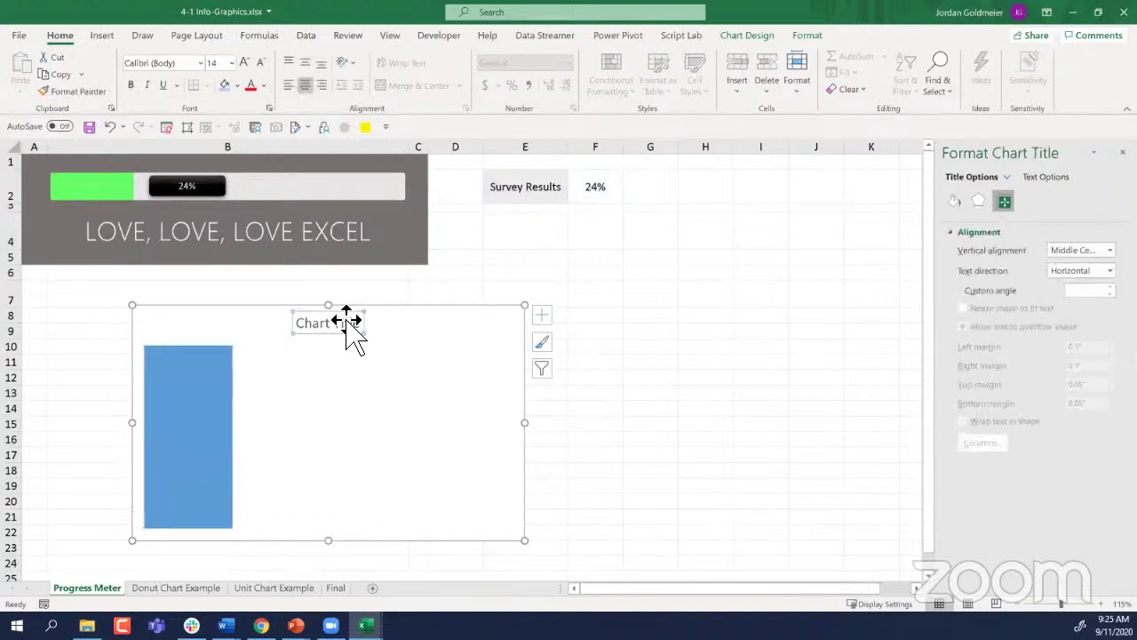
key(Delete)
Step: Remove the outline around the chart area
click(302, 387)
click(650, 439)
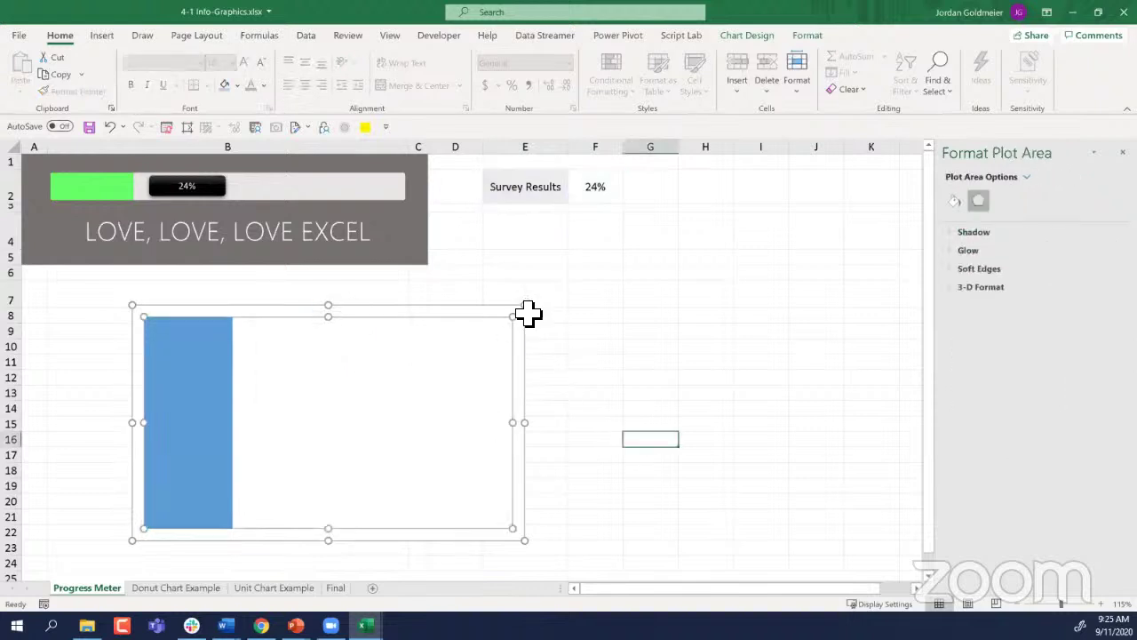
click(351, 316)
click(806, 35)
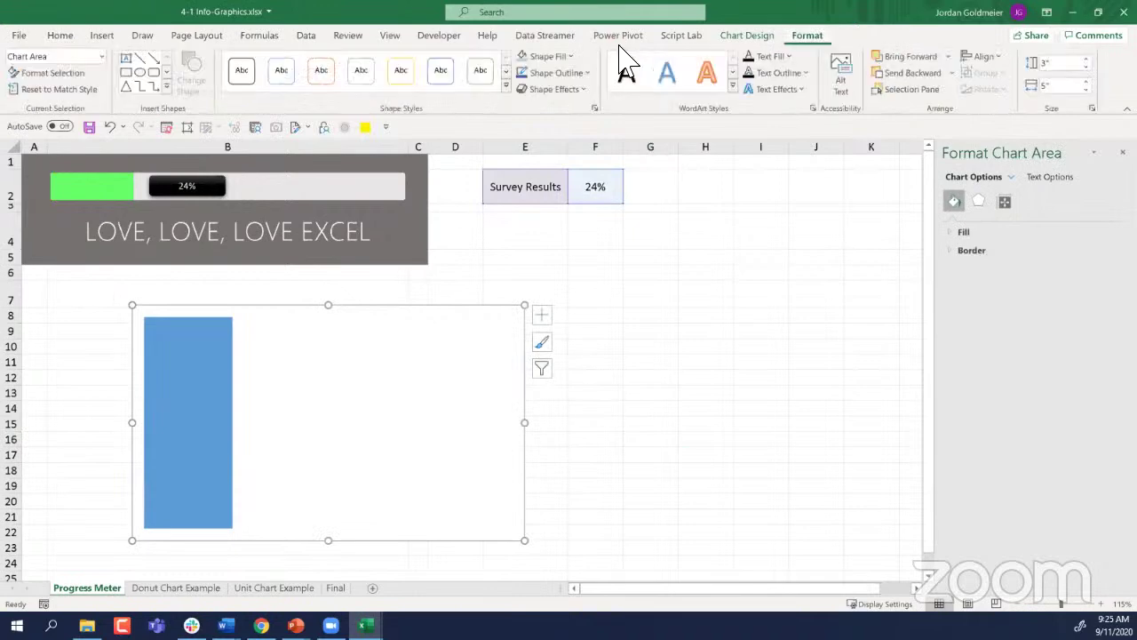
click(587, 72)
click(579, 294)
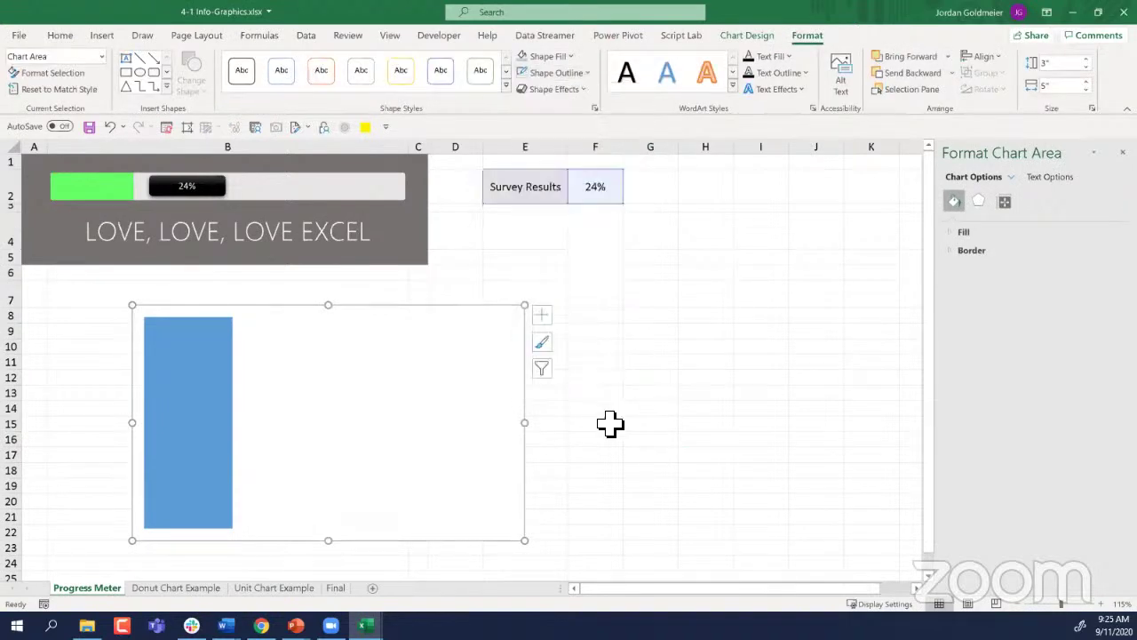
Step: Stretch the plot area until it fills the whole chart area
click(608, 424)
click(369, 420)
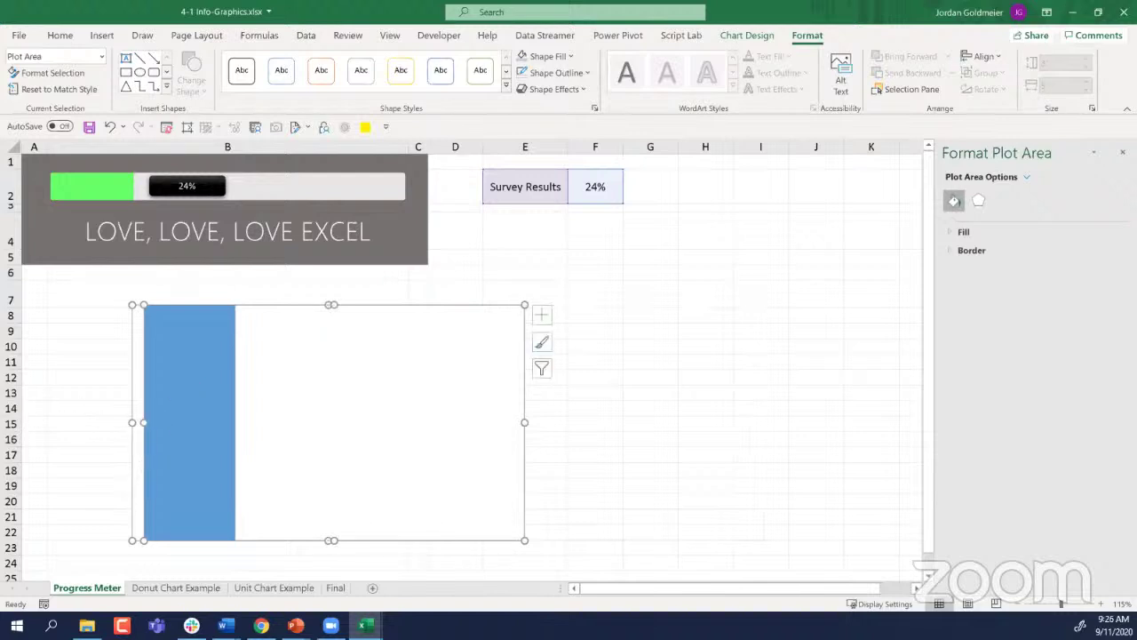
click(84, 517)
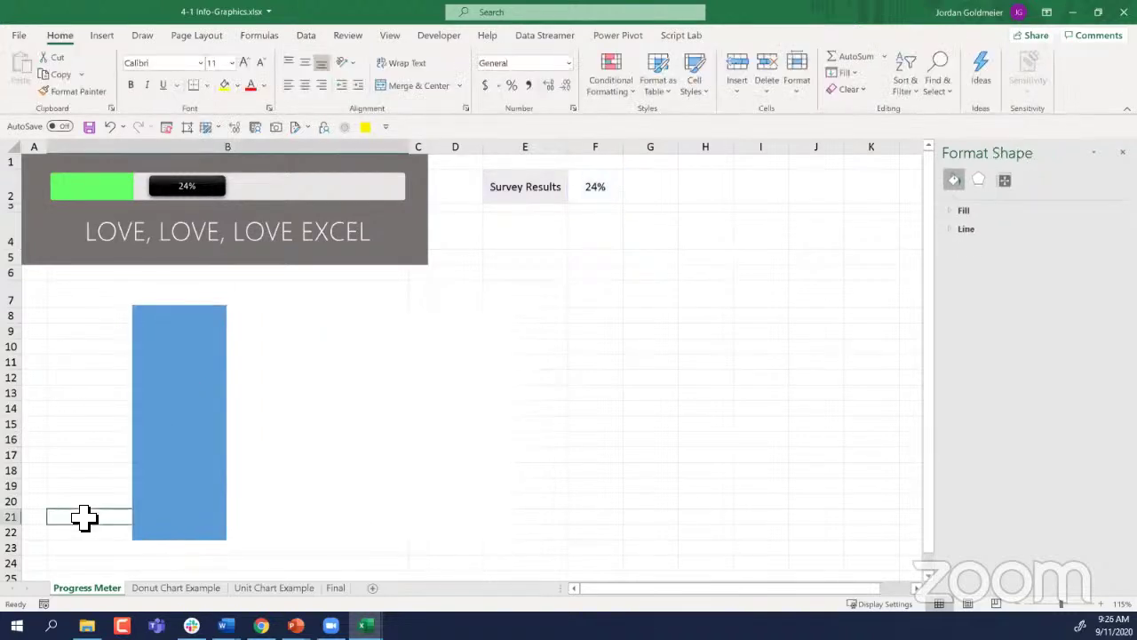
Step: Flatten the chart into a thin bar and move it just beneath the progress meter, making rows 6 and 7 taller to fit it
click(368, 500)
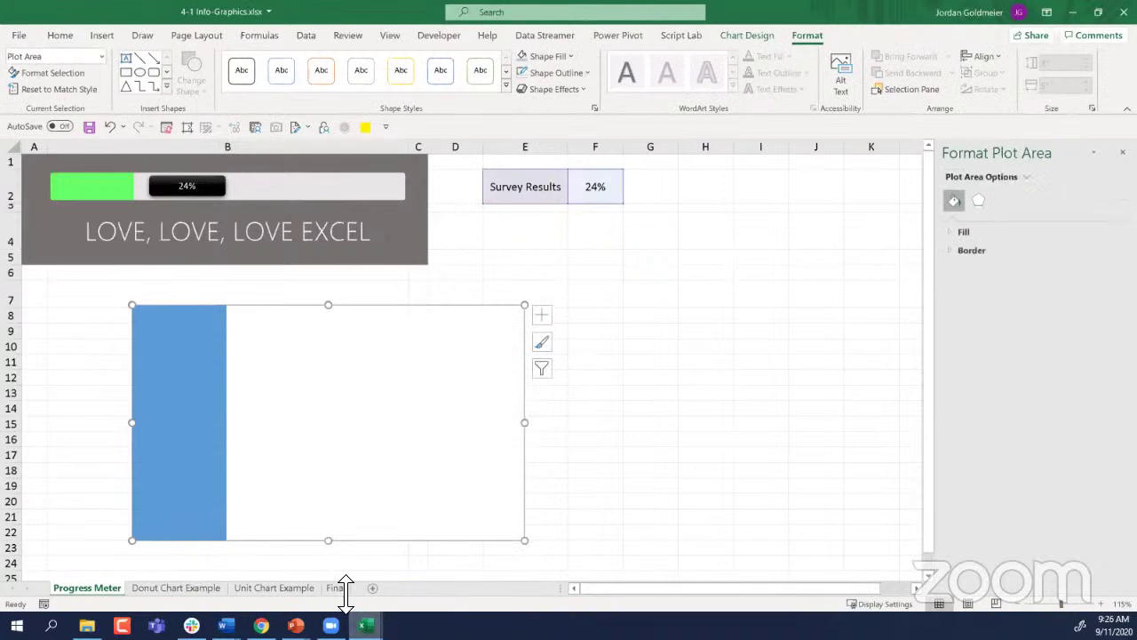
drag(329, 538, 346, 363)
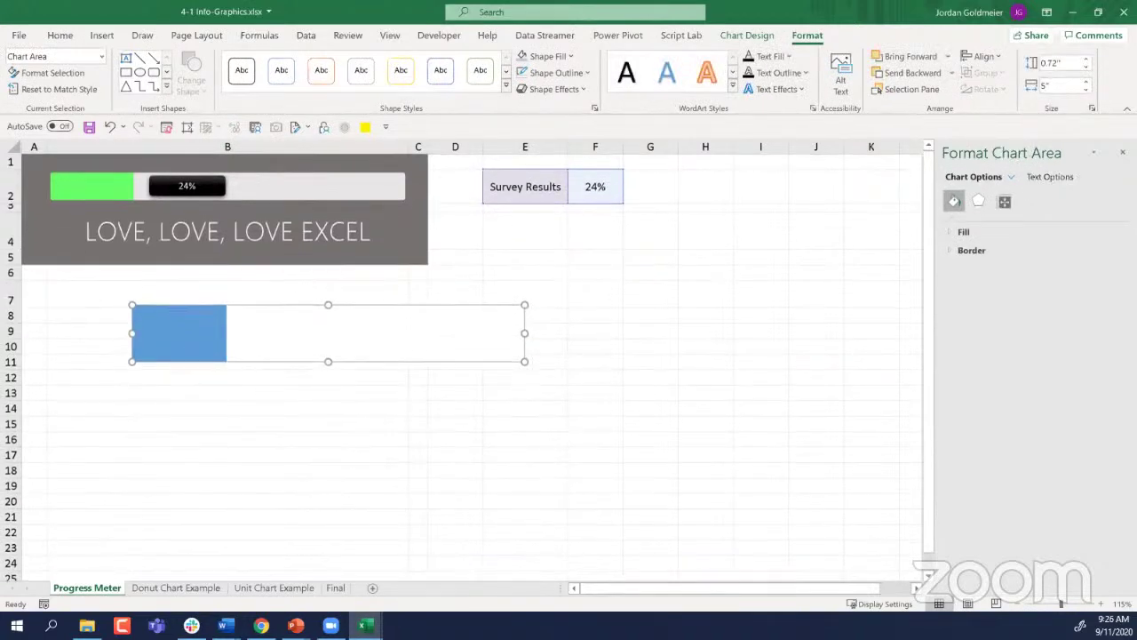
mouse_move(12, 307)
mouse_down()
mouse_move(13, 321)
mouse_move(18, 292)
mouse_up()
click(65, 313)
click(329, 376)
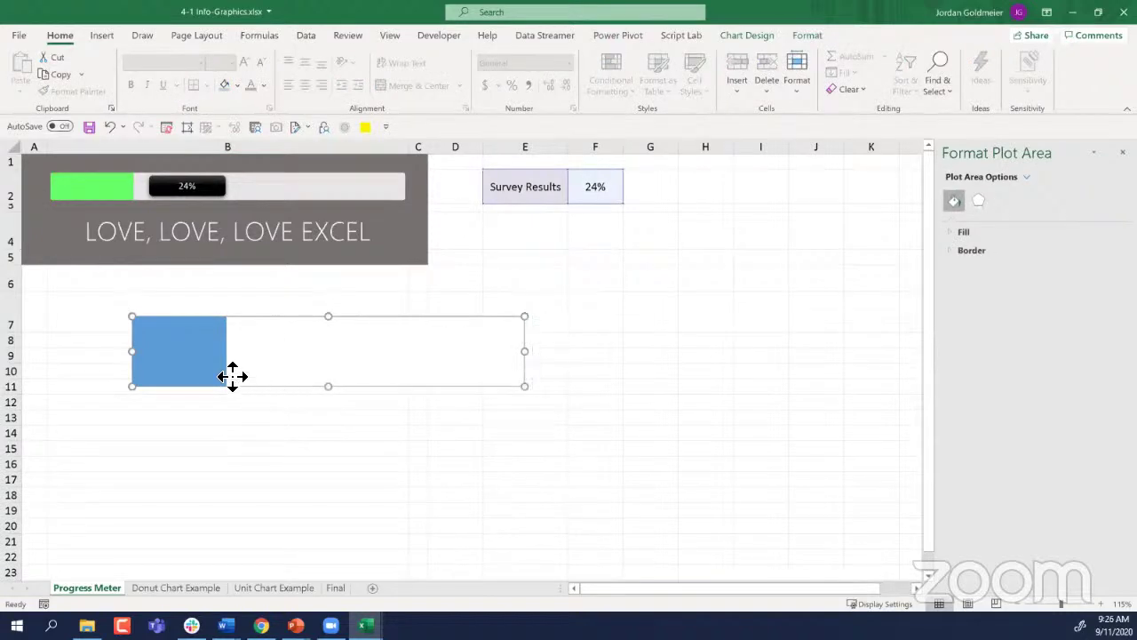
drag(232, 376, 205, 369)
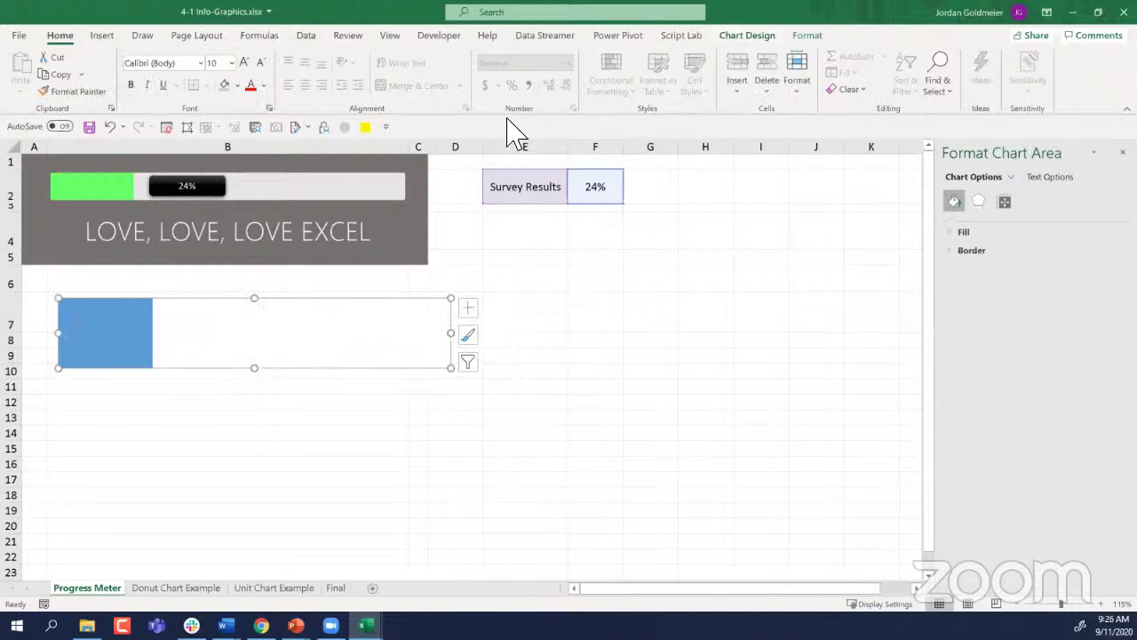
Step: Turn on Snap to Grid and resize the chart to fill cell B7 exactly, about 0.52 by 4.61 inches
click(818, 40)
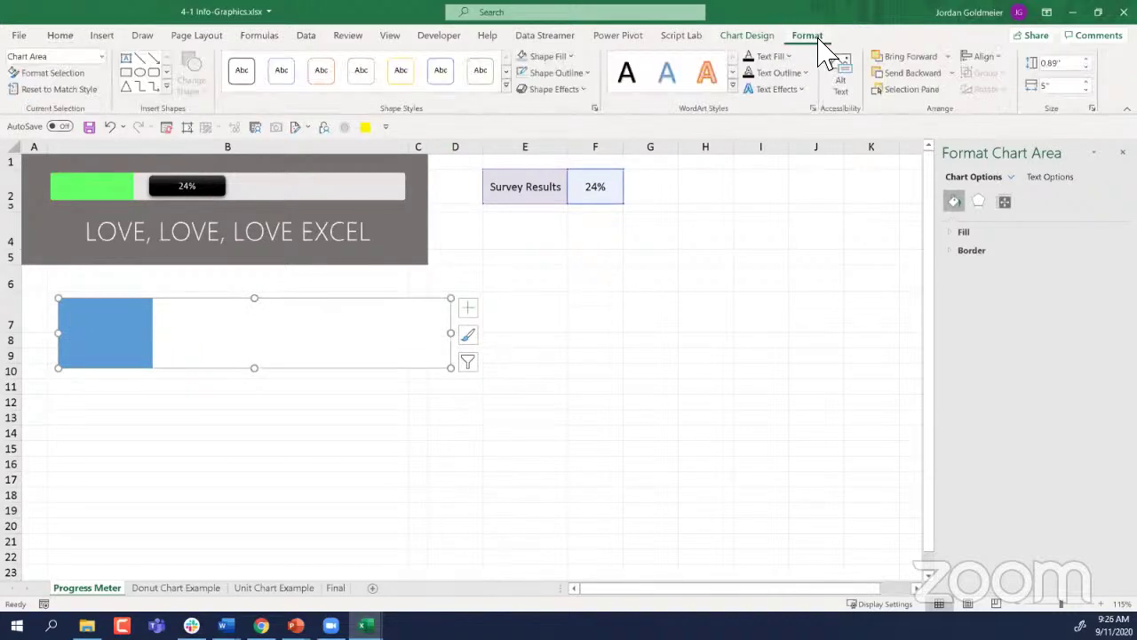
click(986, 57)
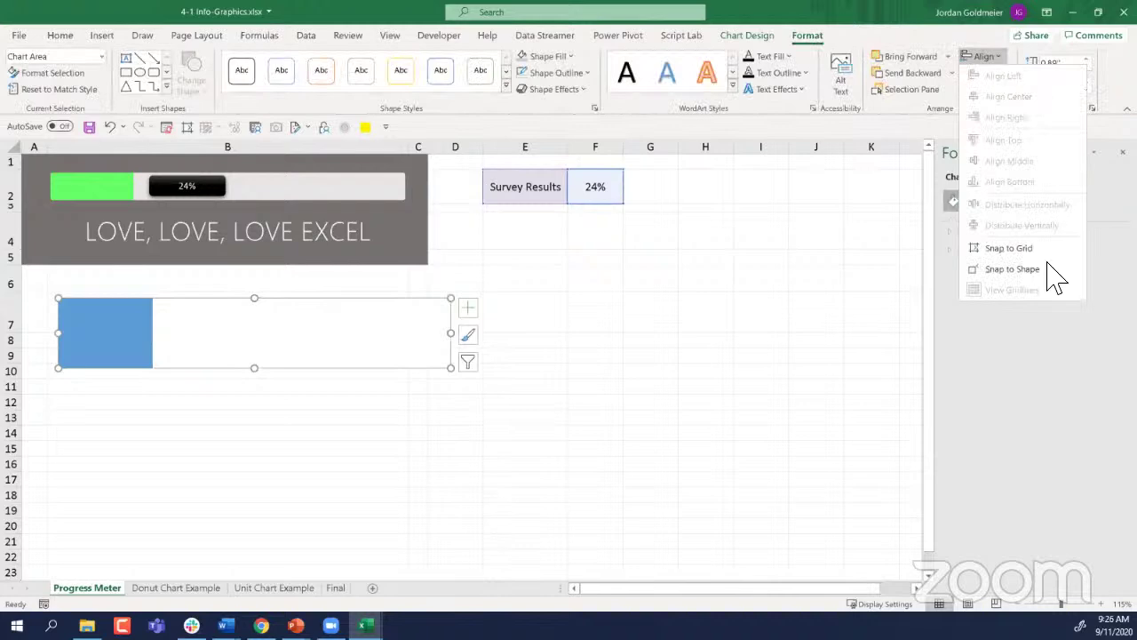
click(1022, 251)
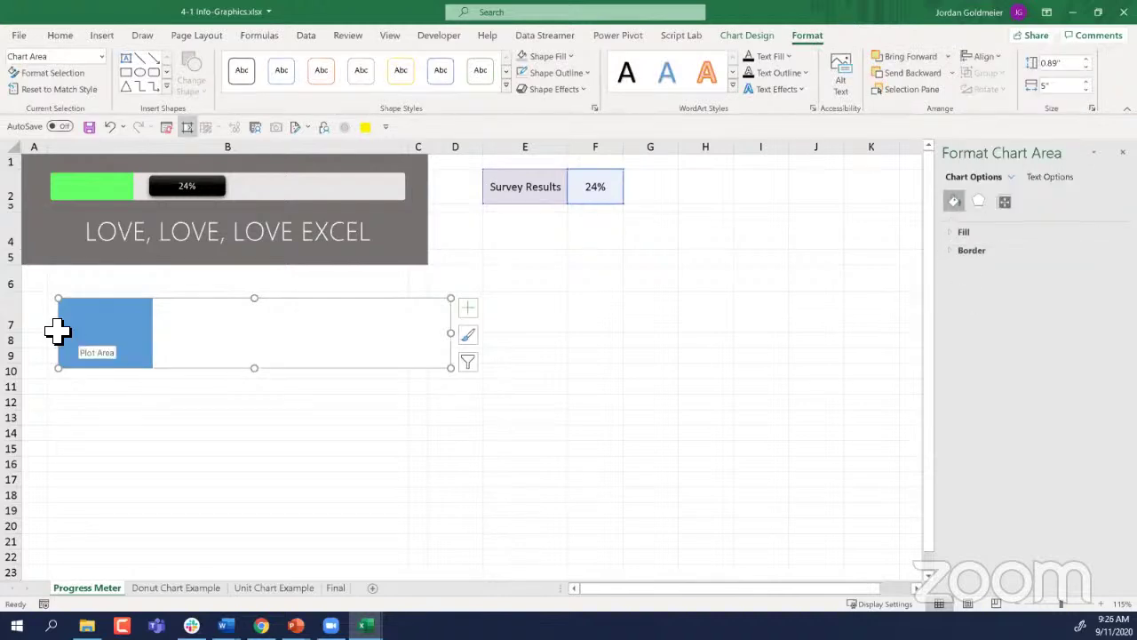
drag(259, 298, 260, 292)
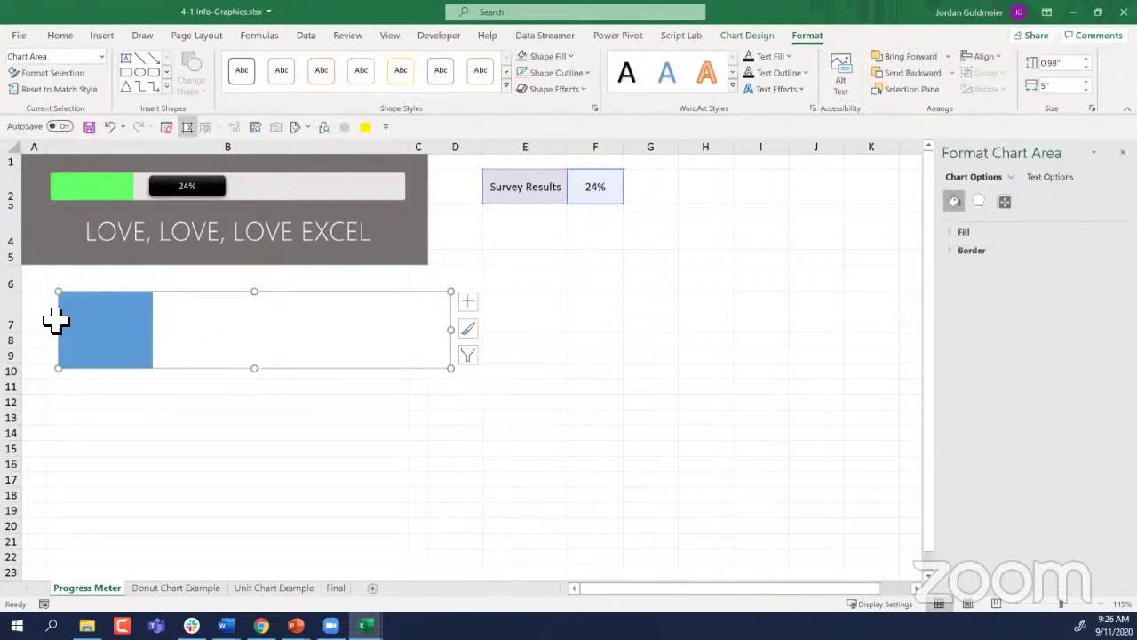
drag(48, 329, 47, 336)
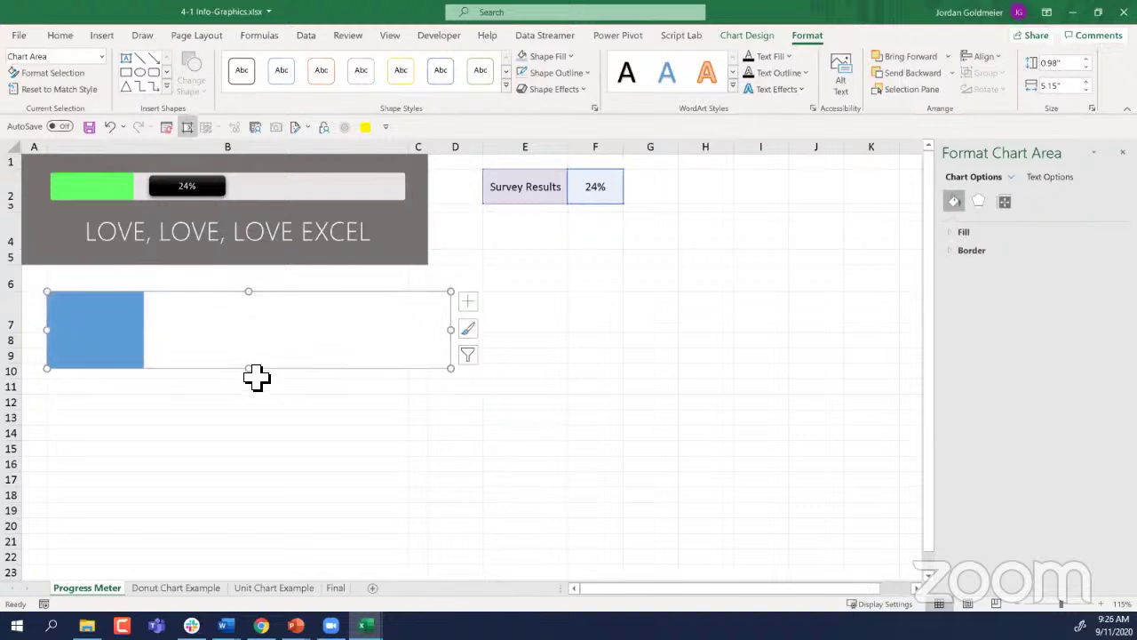
drag(256, 373, 258, 337)
drag(446, 311, 399, 311)
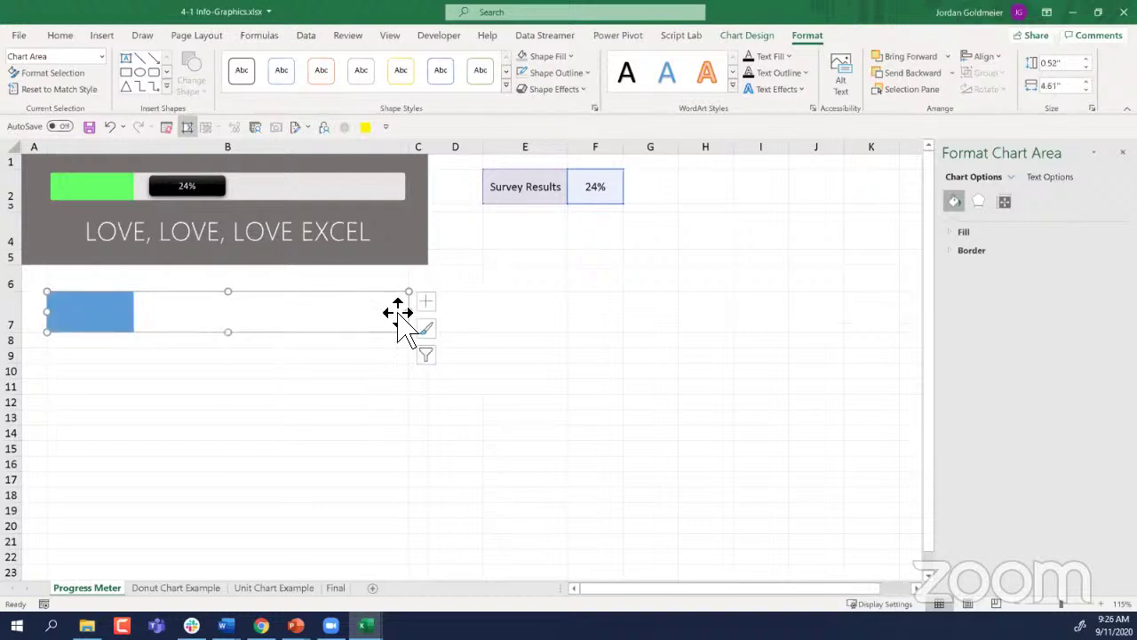
Step: Fill the cells A6:C10 behind the chart with light blue
click(175, 386)
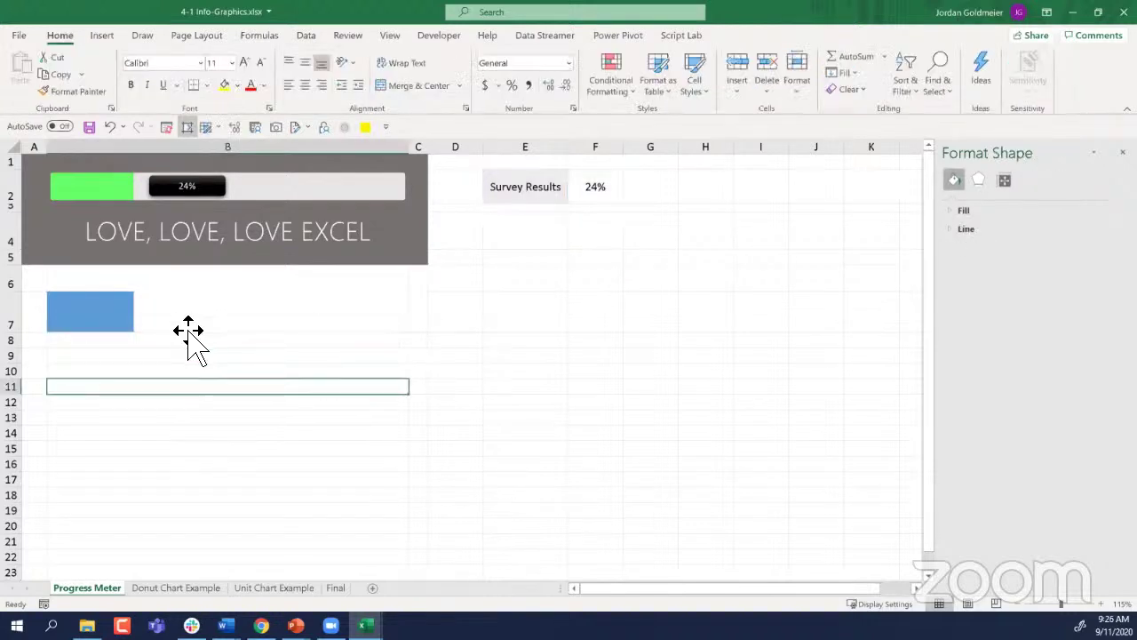
mouse_move(27, 276)
mouse_down()
mouse_move(459, 388)
mouse_move(418, 374)
mouse_up()
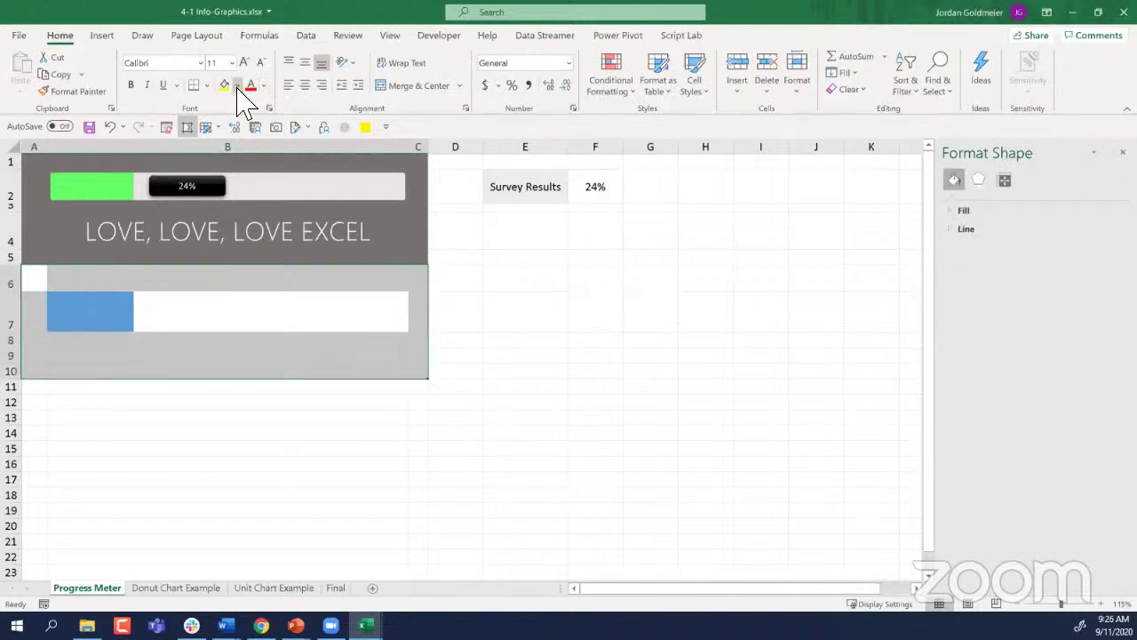
click(238, 86)
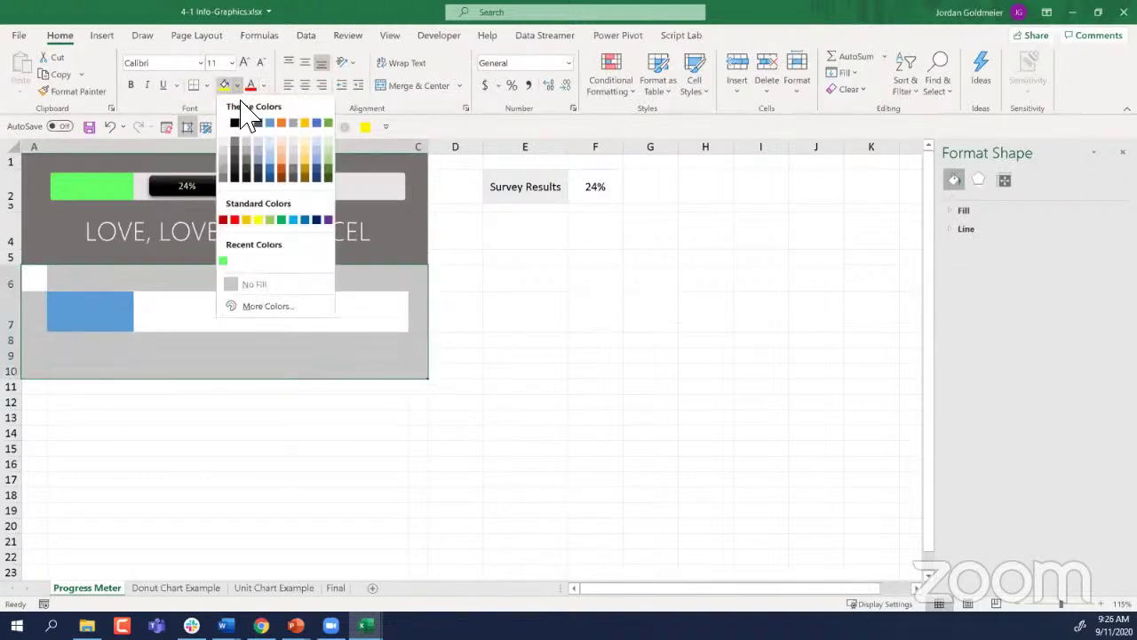
click(274, 158)
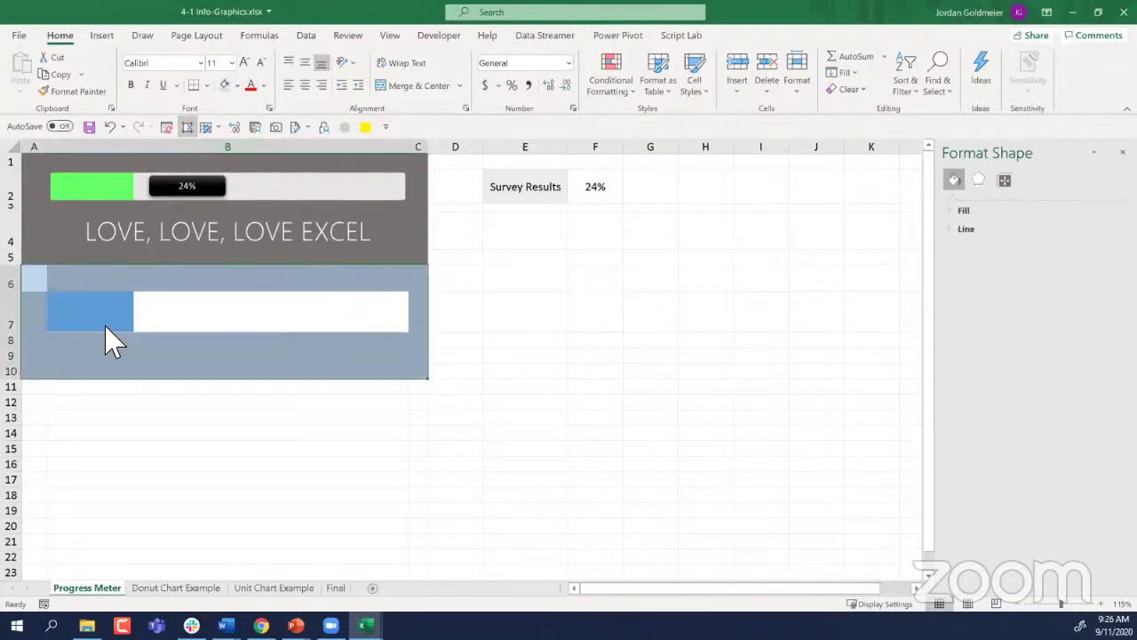
Step: Add a data label to the Survey Results bar
click(107, 338)
right_click(106, 336)
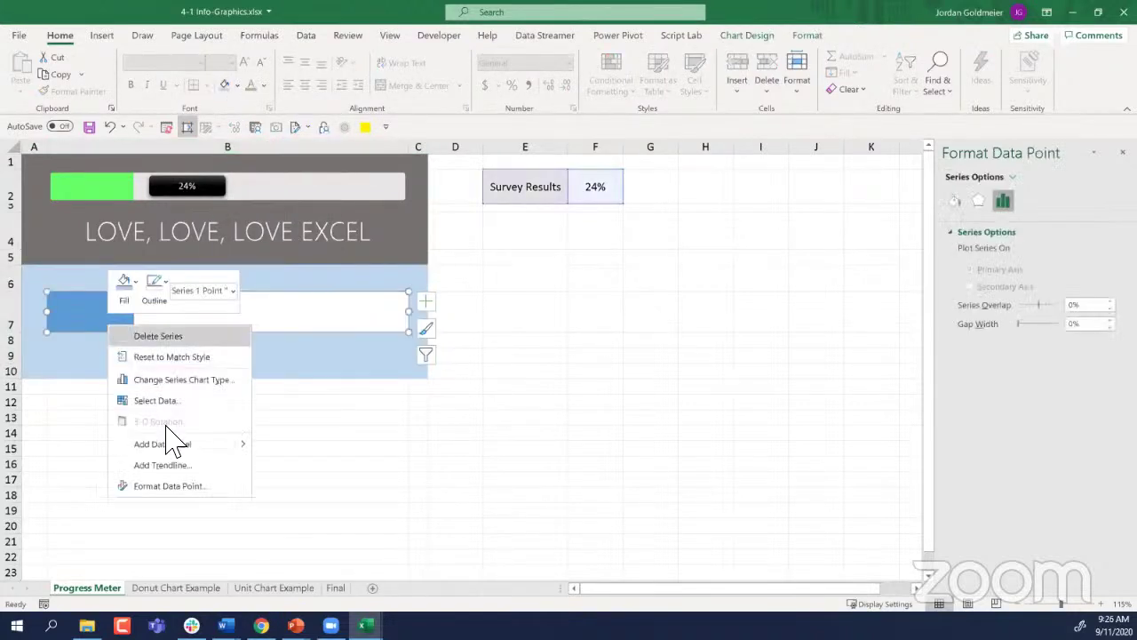
mouse_move(241, 445)
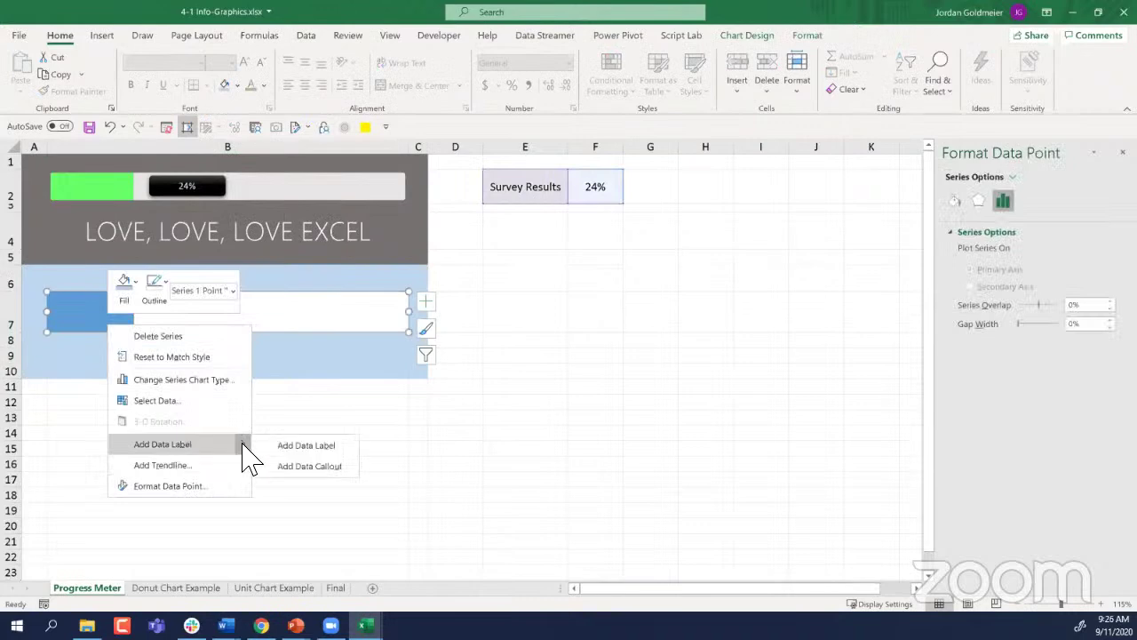
click(282, 446)
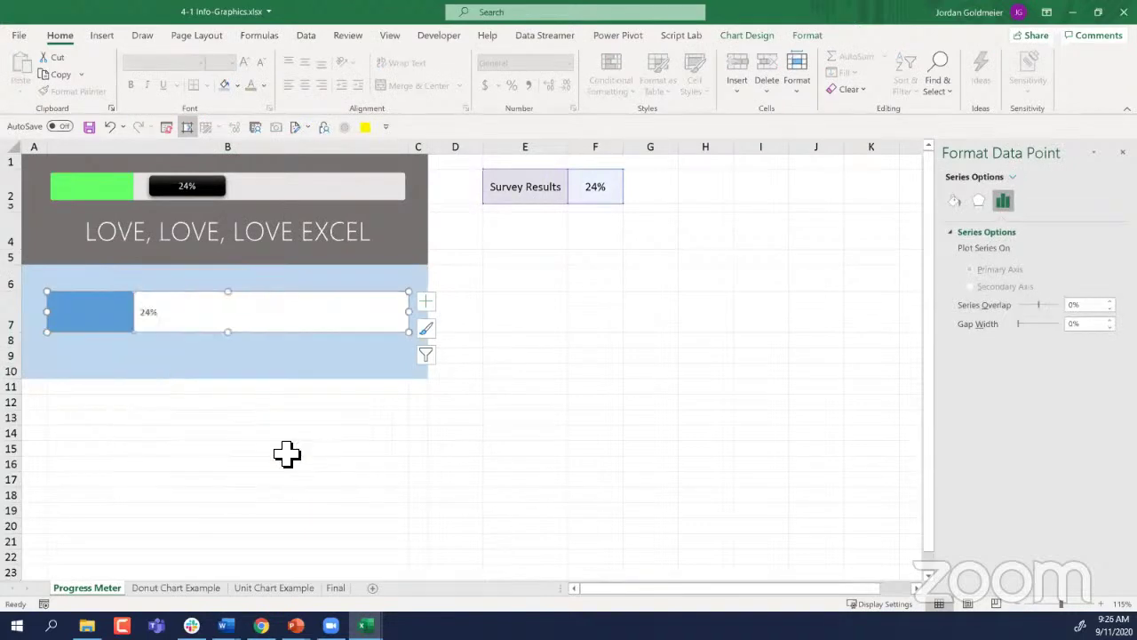
Step: Try moving the chart's 24% data label away from the bar, and turn off Snap to Grid
click(153, 312)
click(805, 37)
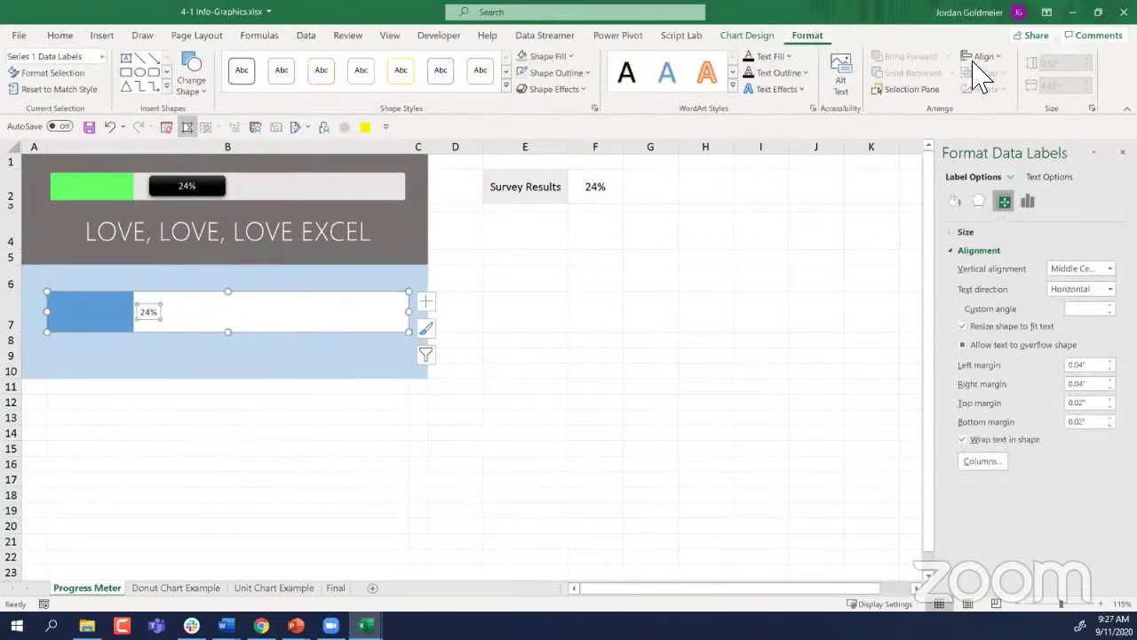
click(984, 57)
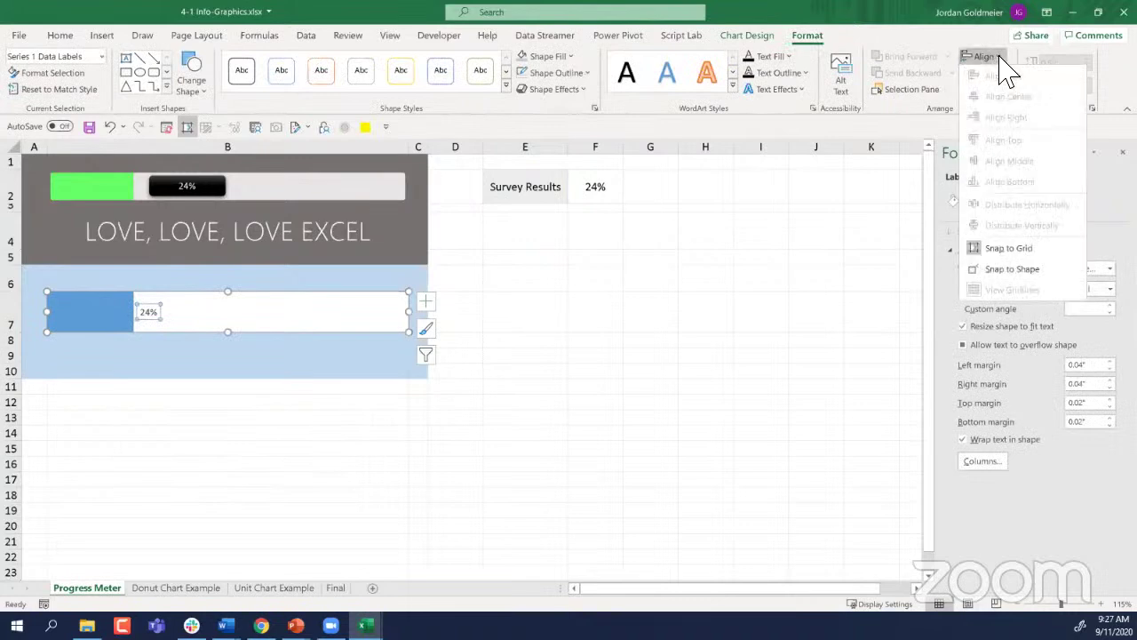
click(841, 262)
drag(153, 319, 190, 295)
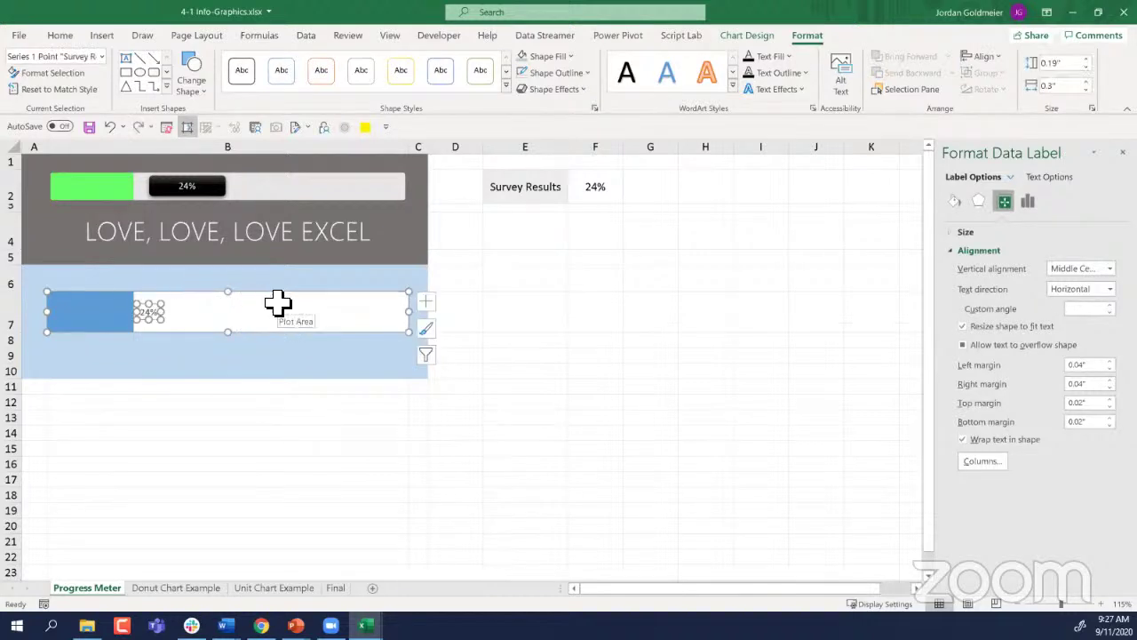
click(985, 57)
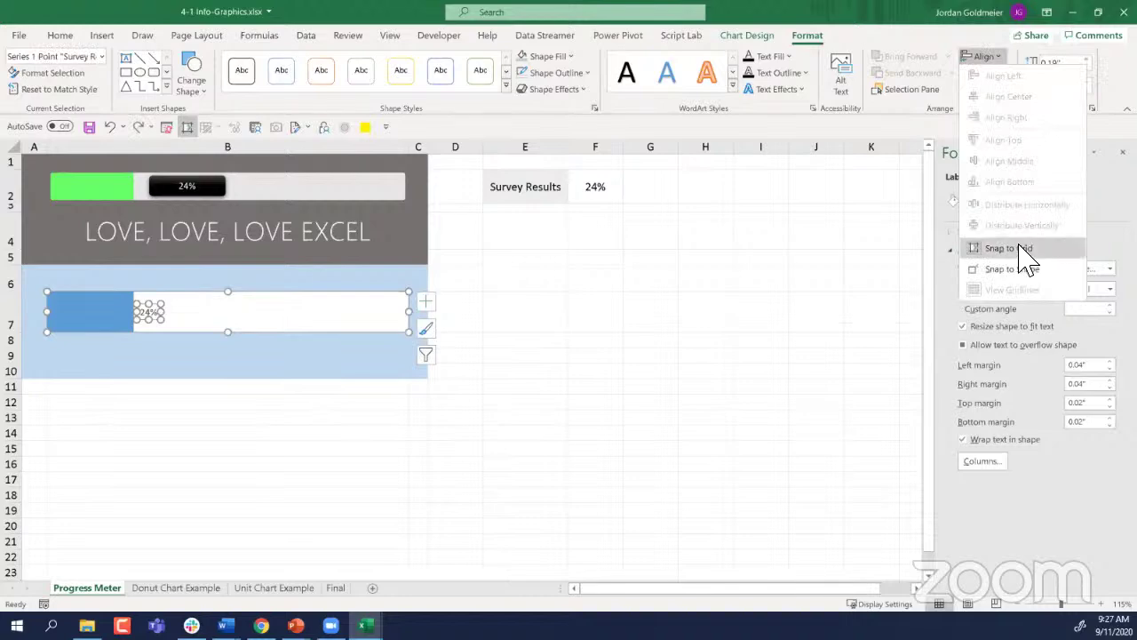
click(969, 251)
click(310, 509)
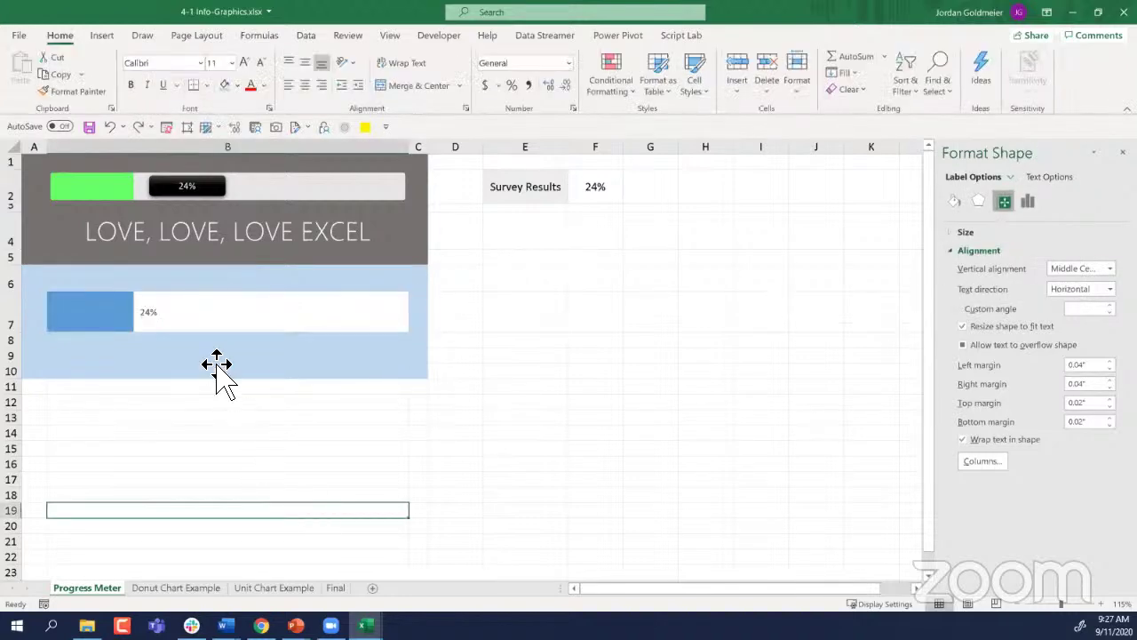
Step: Move the 24% data label slightly to the right, leaving a small gap after the end of the blue bar
click(150, 316)
click(153, 313)
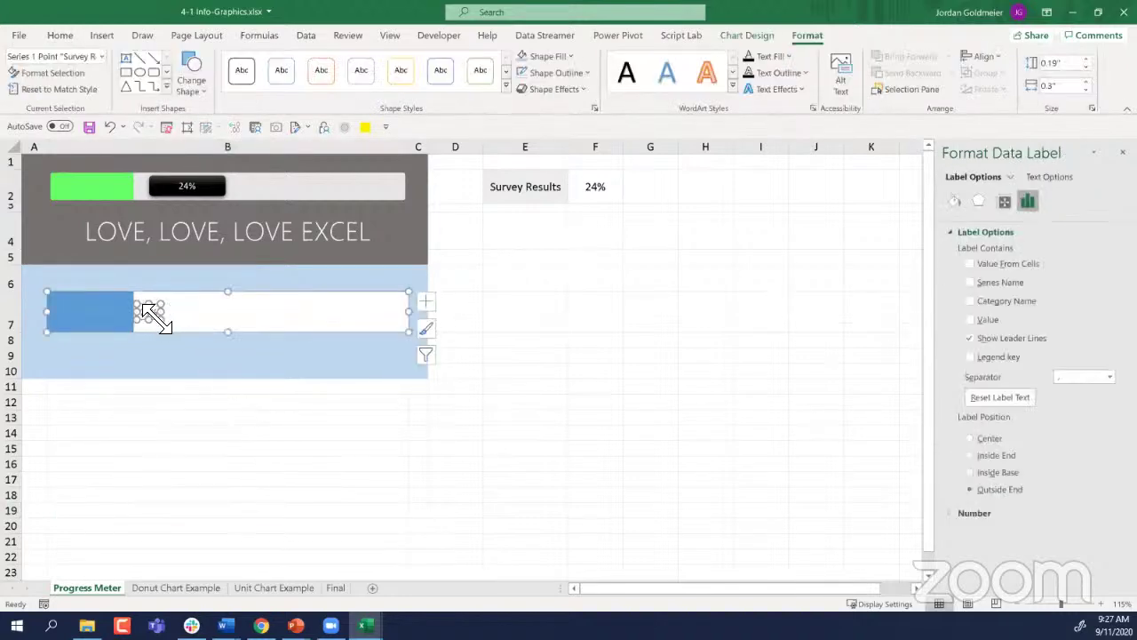
click(139, 313)
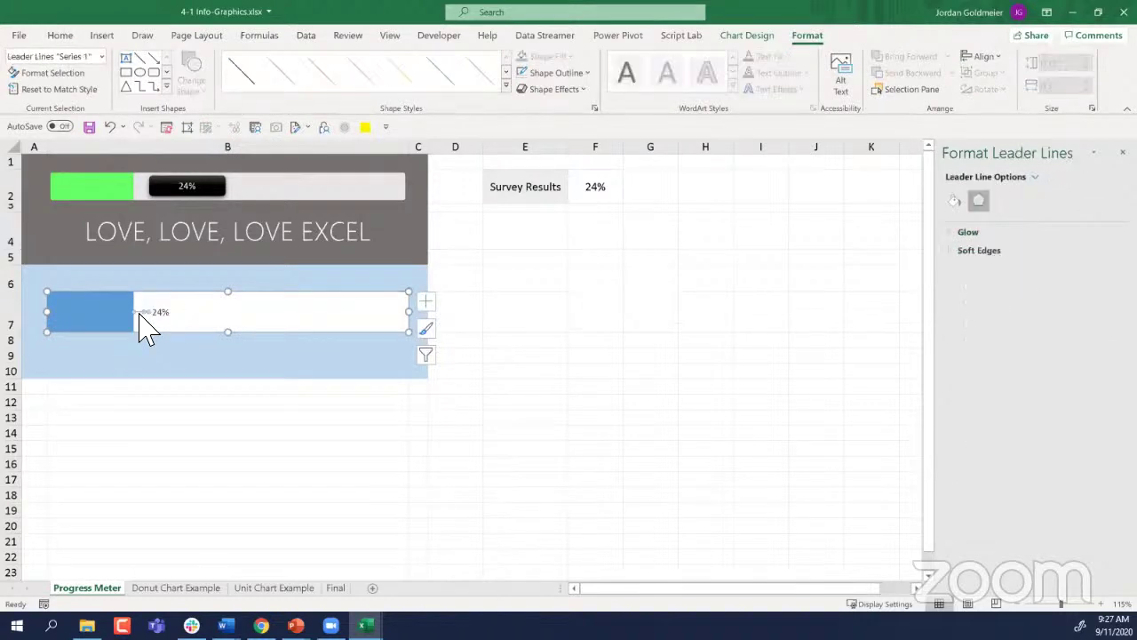
click(218, 326)
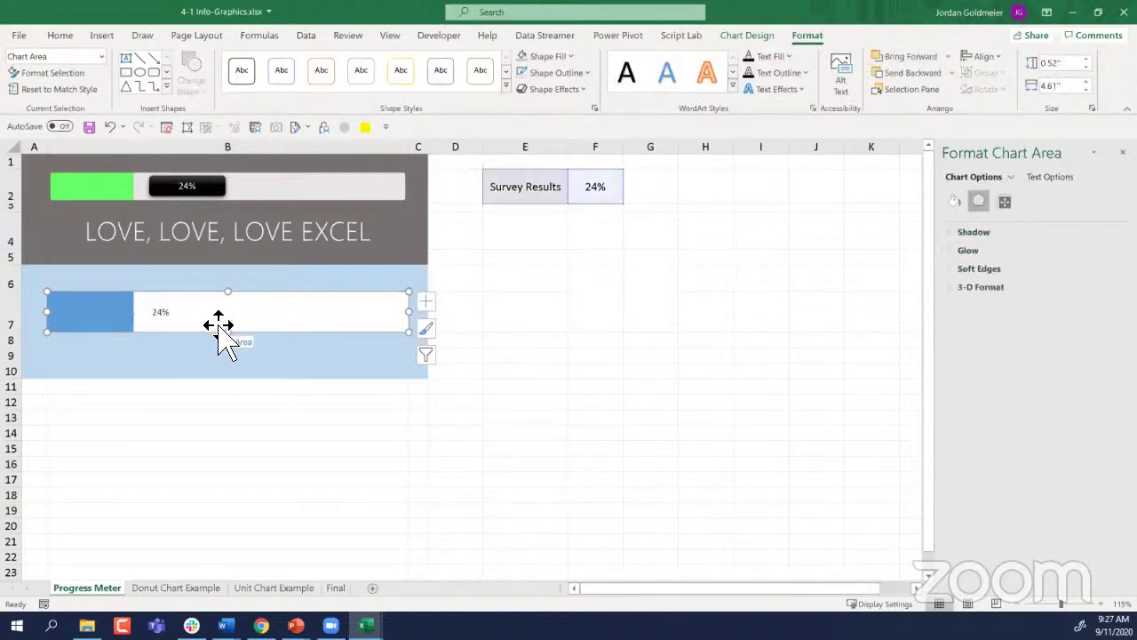
Step: Apply the darker blue Intense Effect shape style to the chart's data label
click(162, 317)
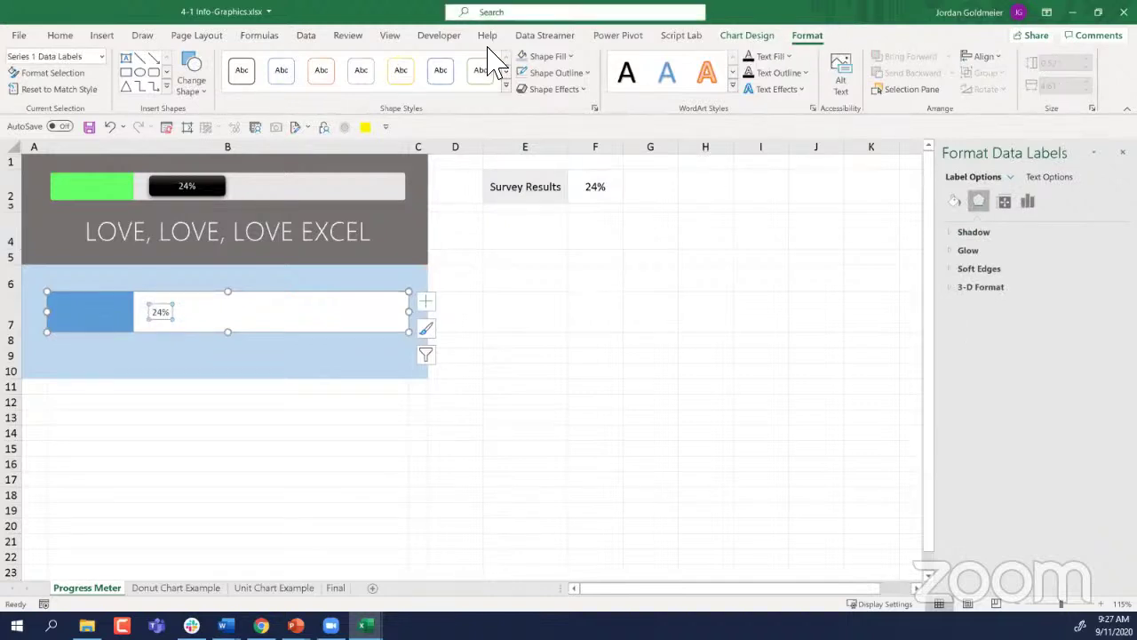
click(506, 87)
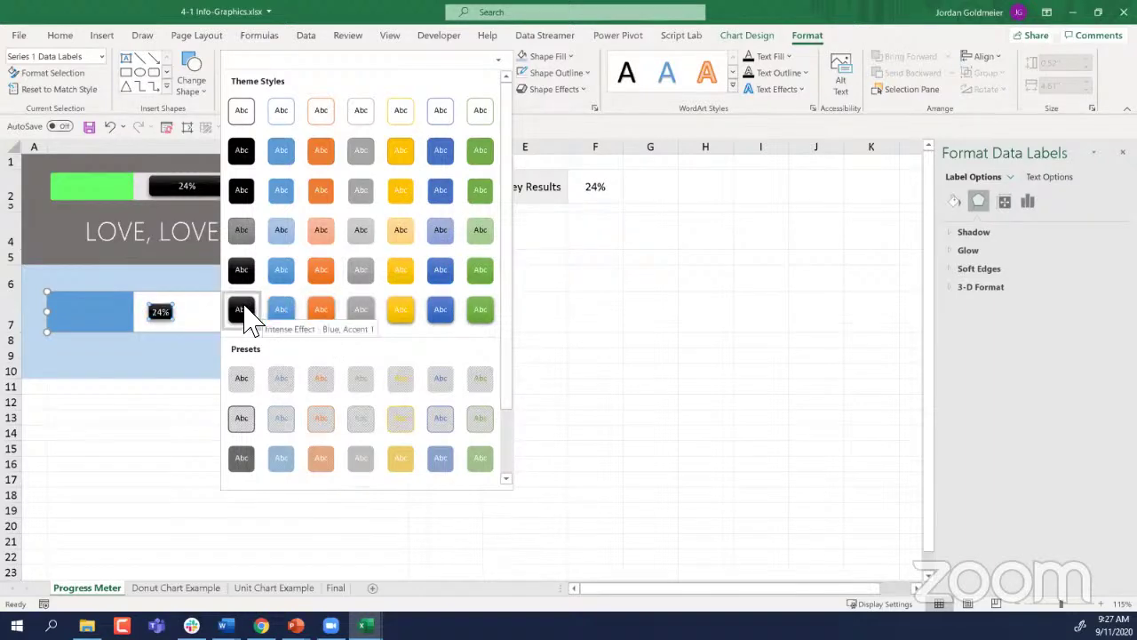
click(442, 311)
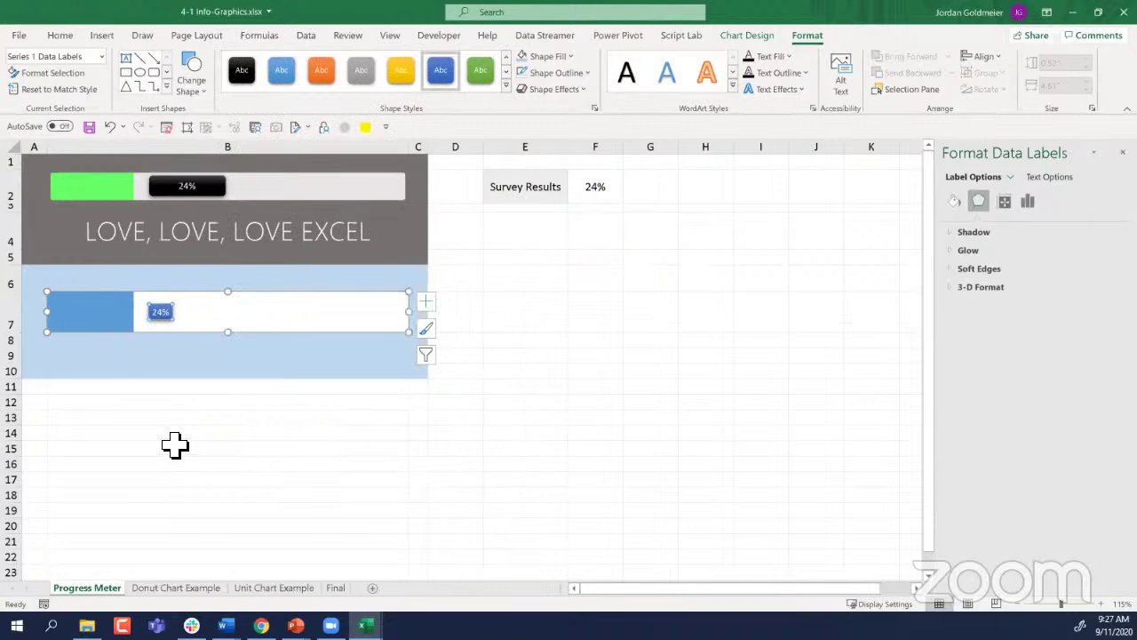
click(177, 448)
click(168, 321)
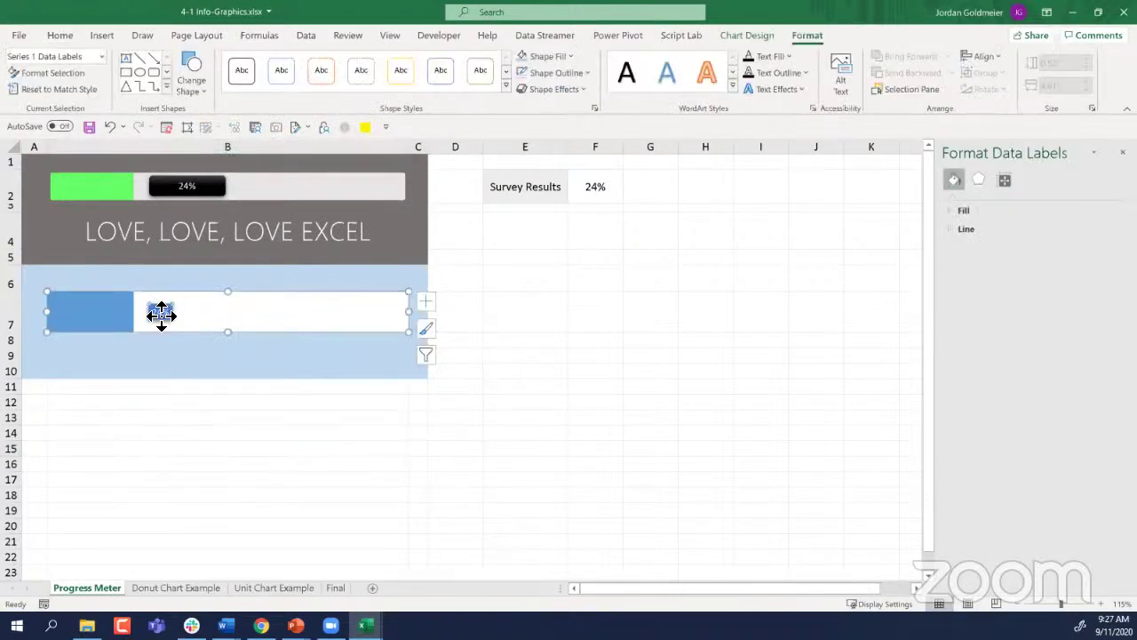
Step: Change the lower progress bar's data label to a rounded rectangle and give it the glossy solid blue theme style
click(204, 93)
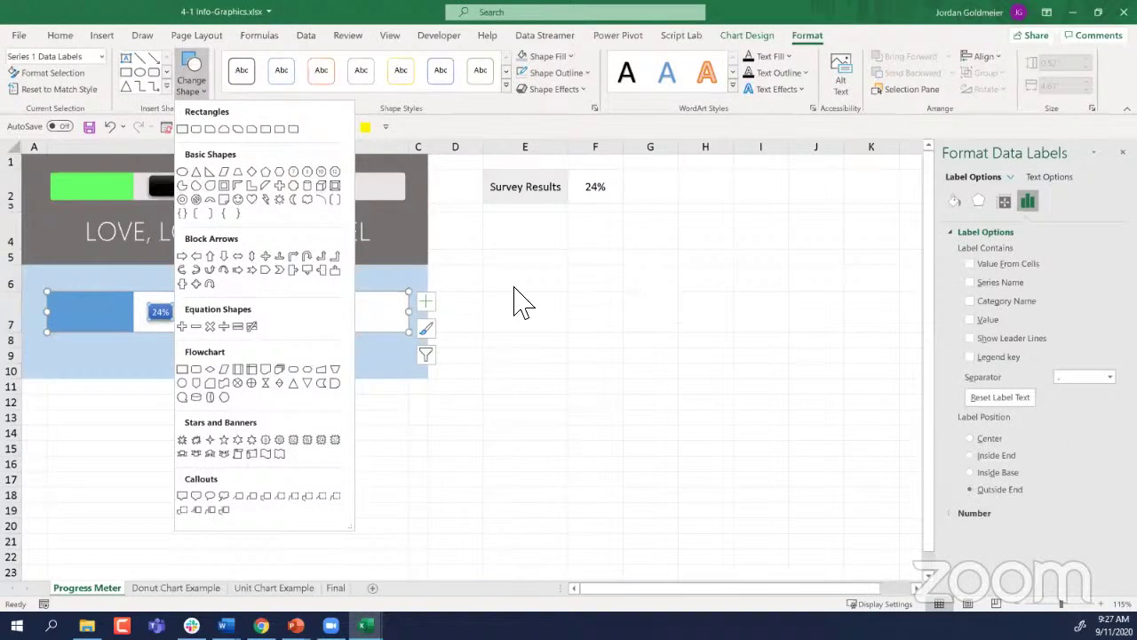
key(Escape)
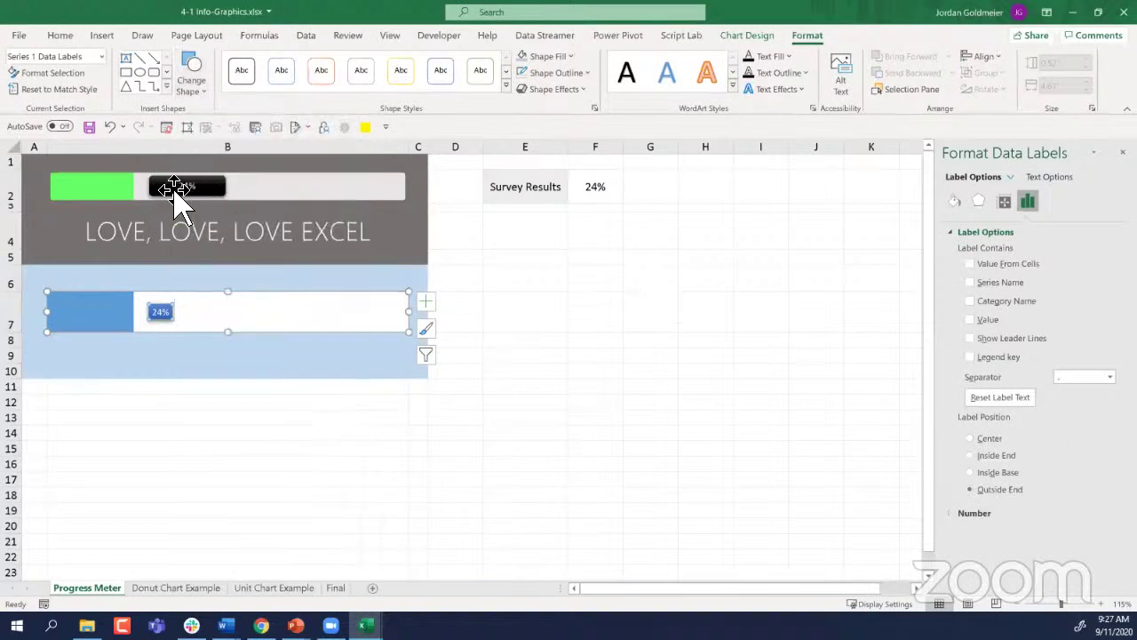
click(193, 86)
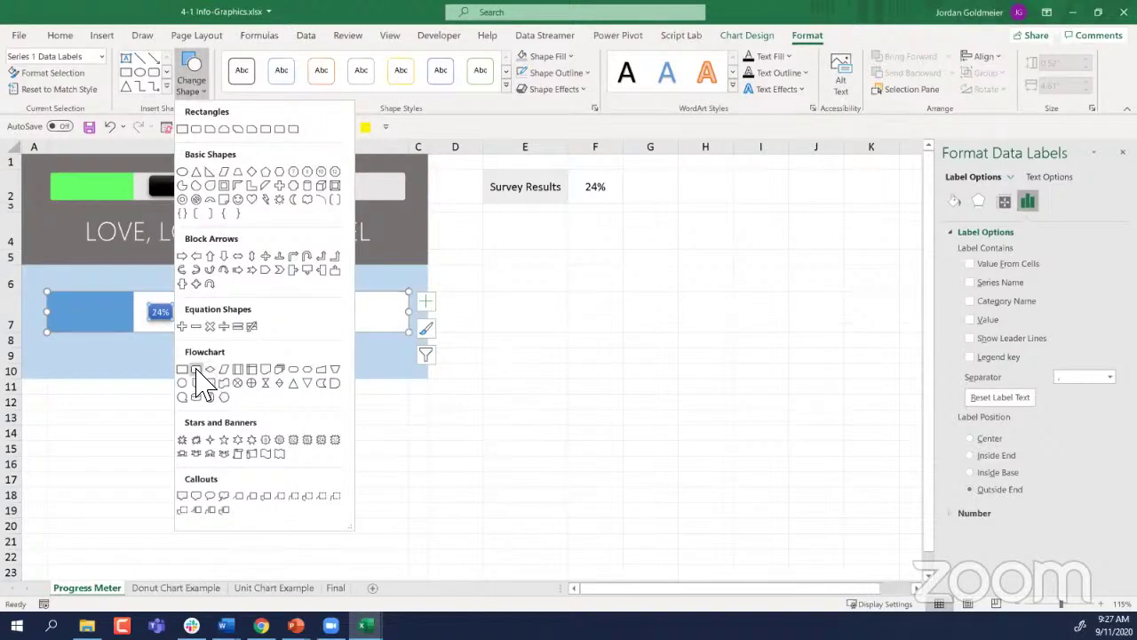
click(198, 128)
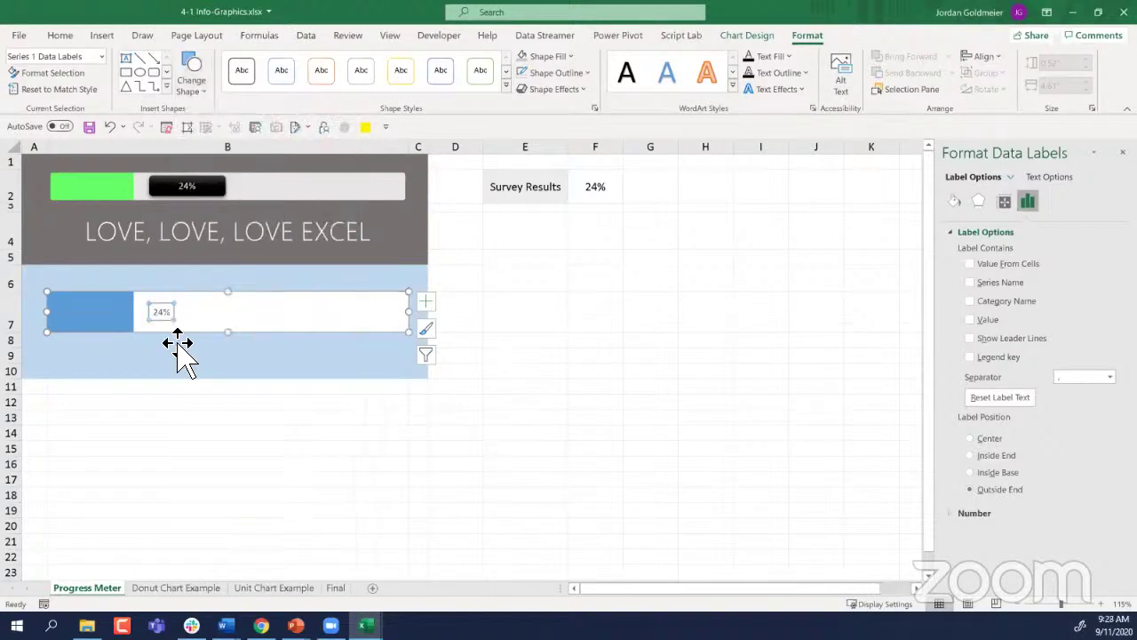
click(506, 85)
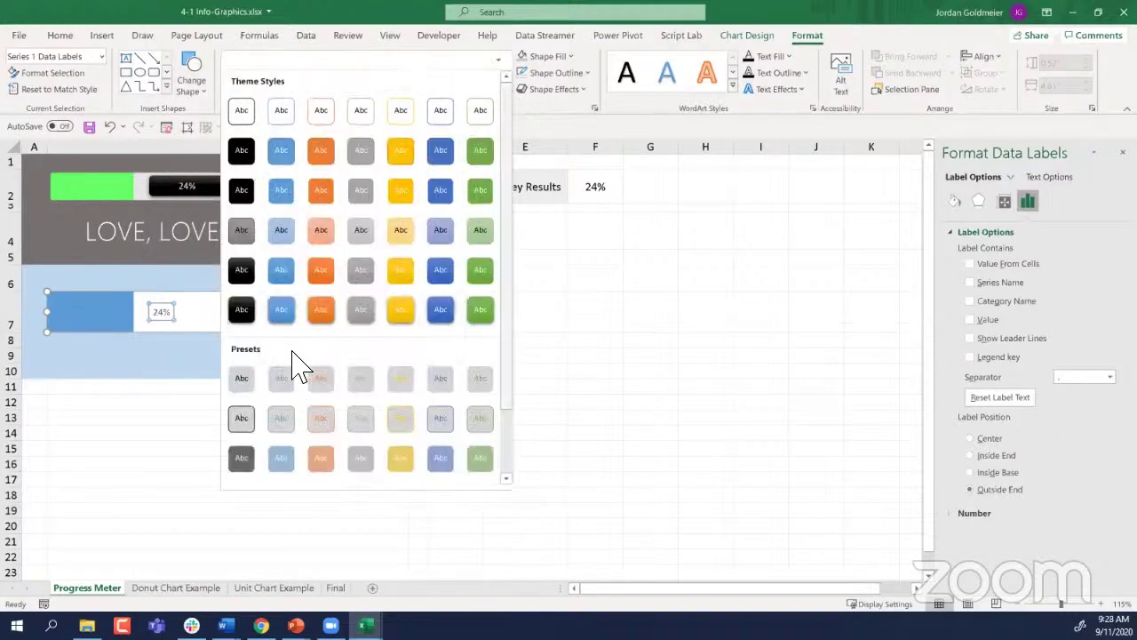
click(287, 309)
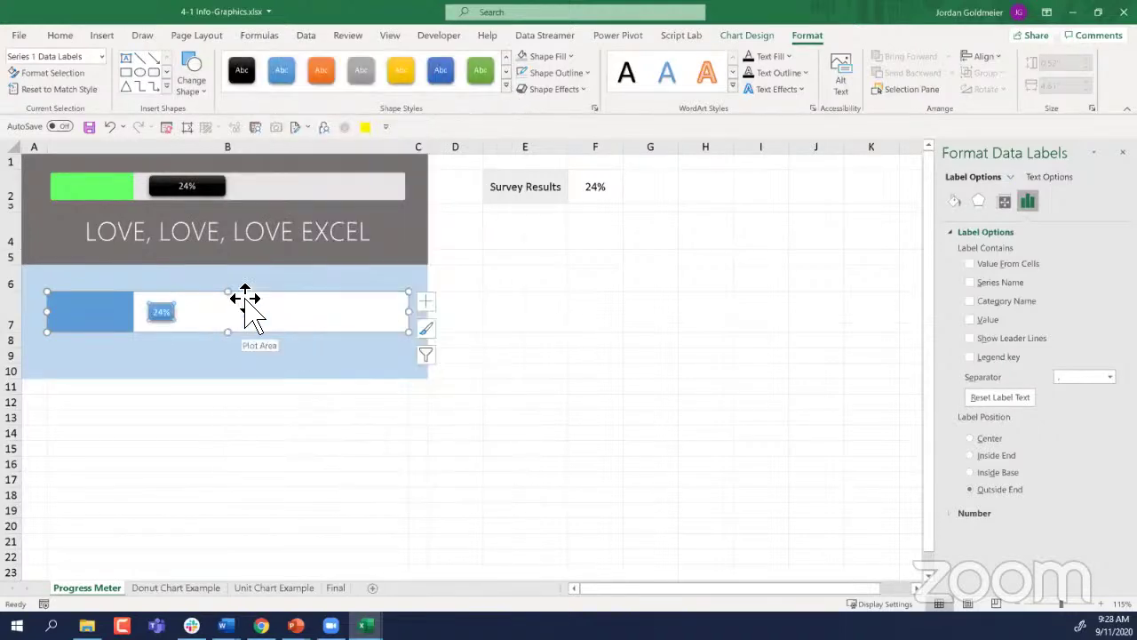
Step: Widen the lower bar's data label to about 1.13 inches and place it just beyond the end of the blue bar
click(219, 474)
click(178, 325)
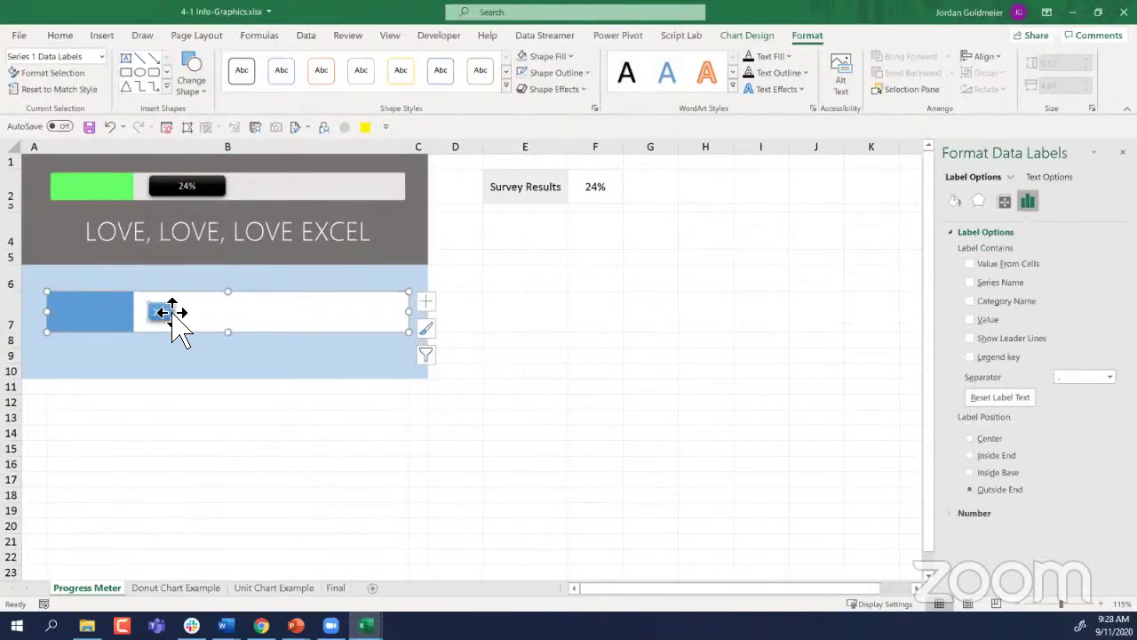
click(169, 313)
drag(180, 311, 242, 309)
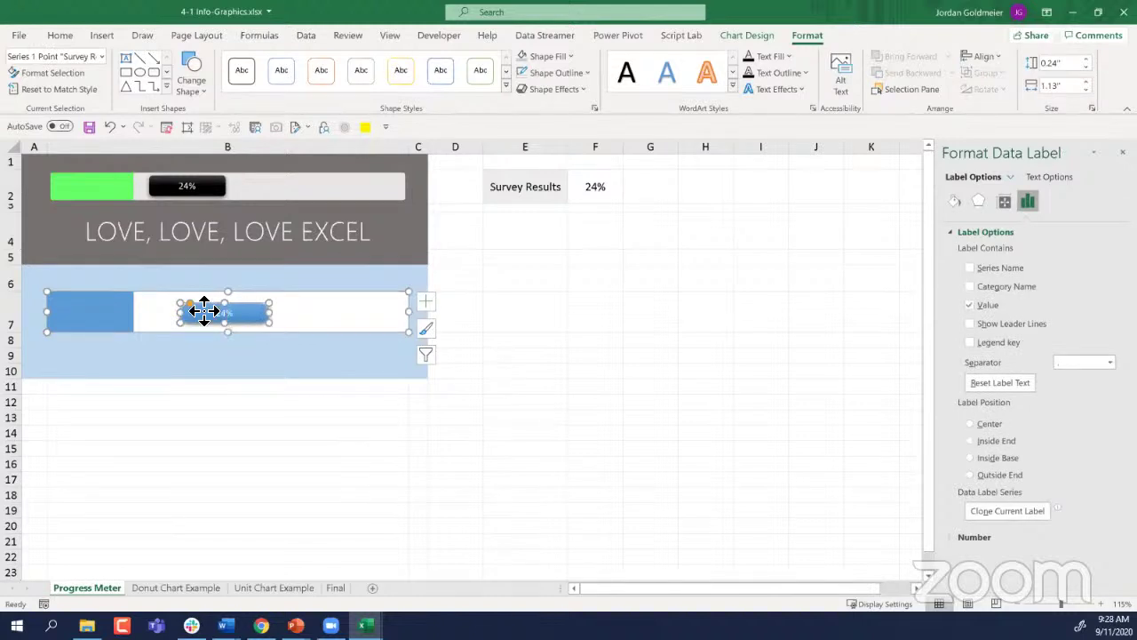
drag(203, 310, 173, 313)
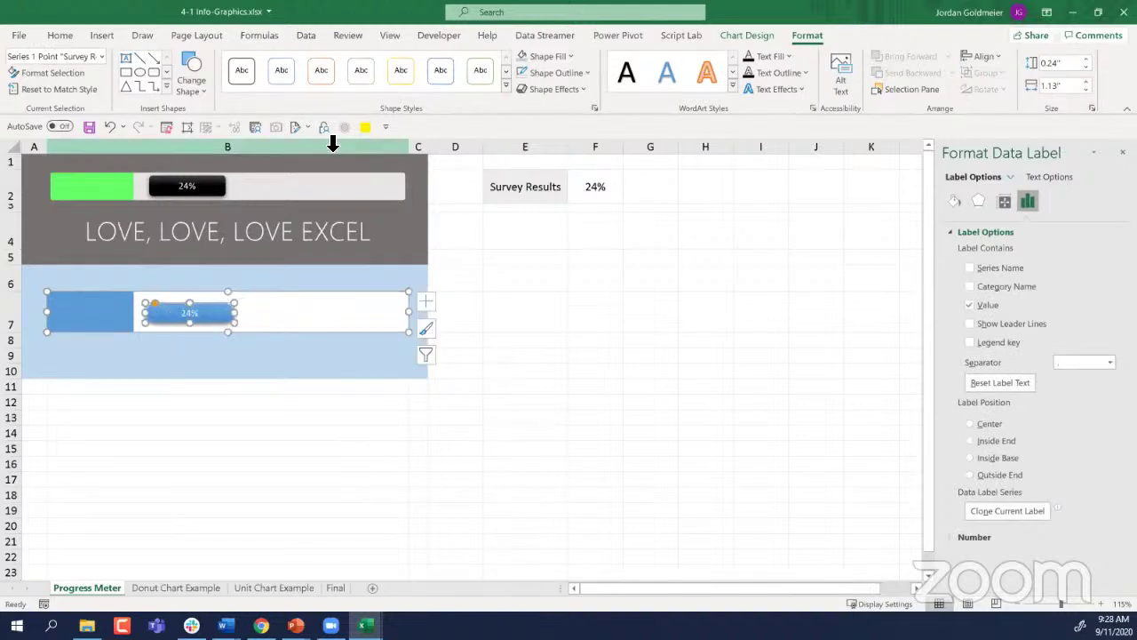
Step: Fill the lower bar's data label with a darker blue theme colour
click(562, 56)
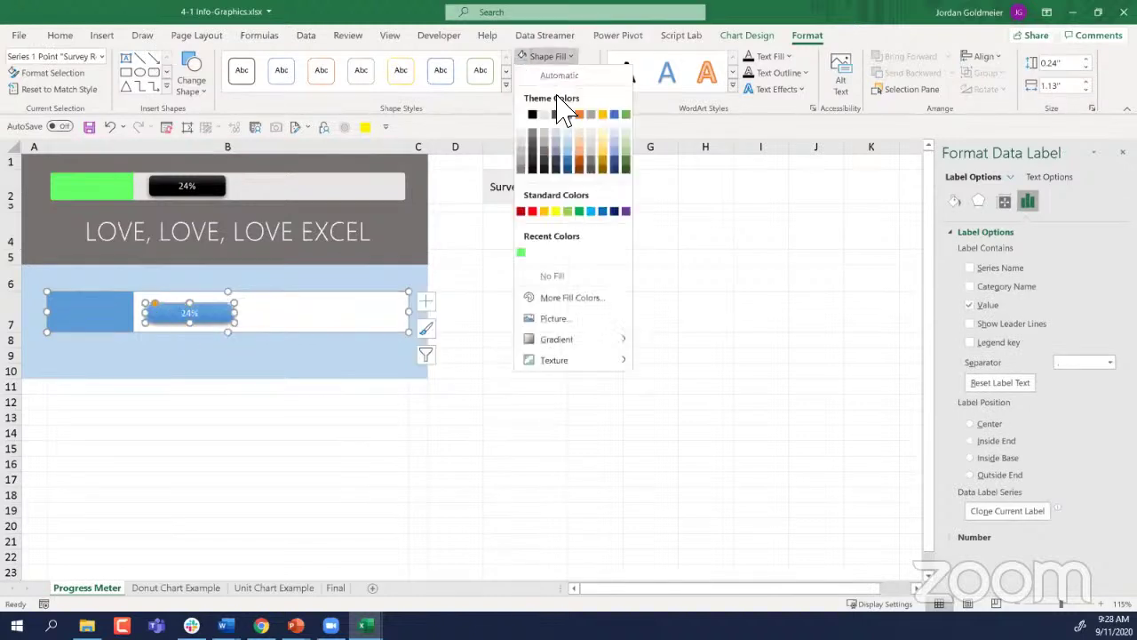
click(567, 169)
click(519, 414)
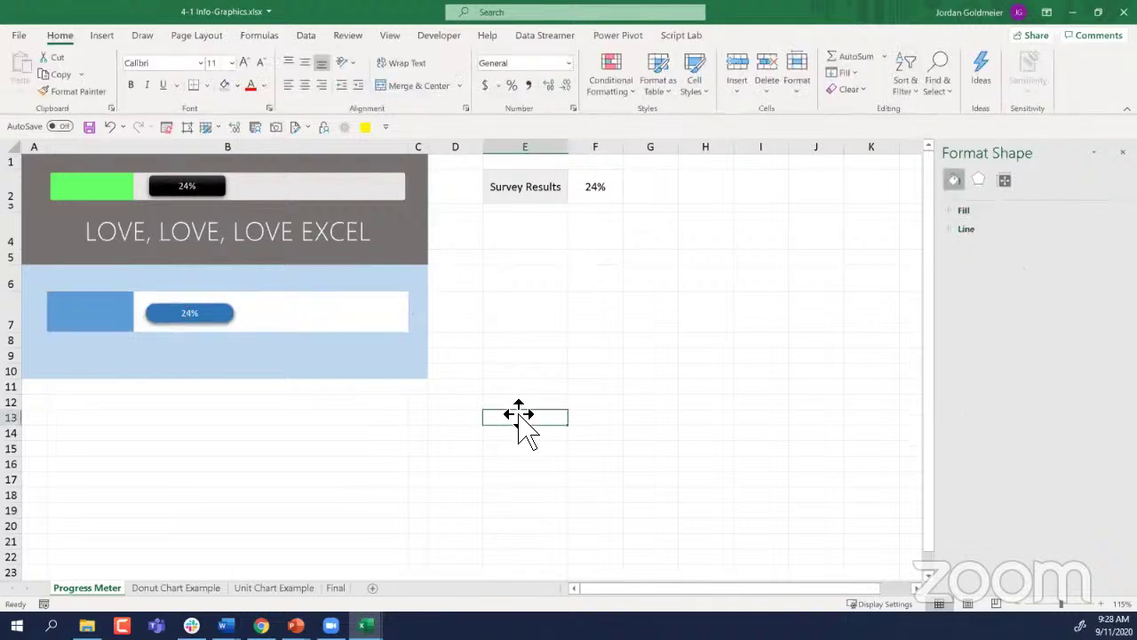
Step: Set the Survey Results value in cell F2 to 60%
click(599, 186)
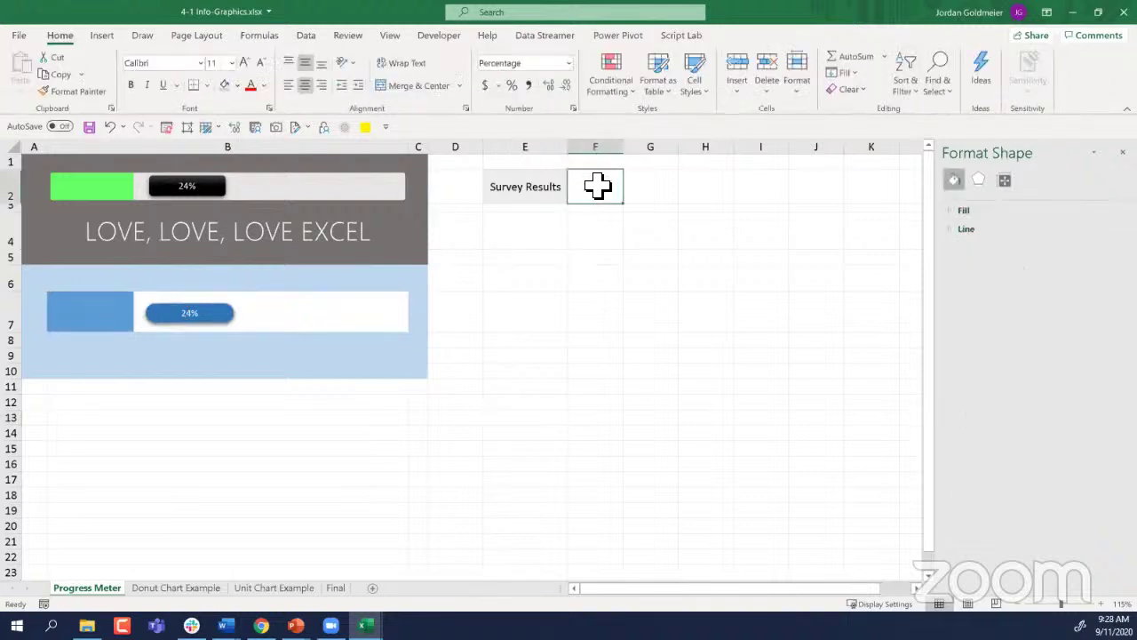
text(60)
key(Return)
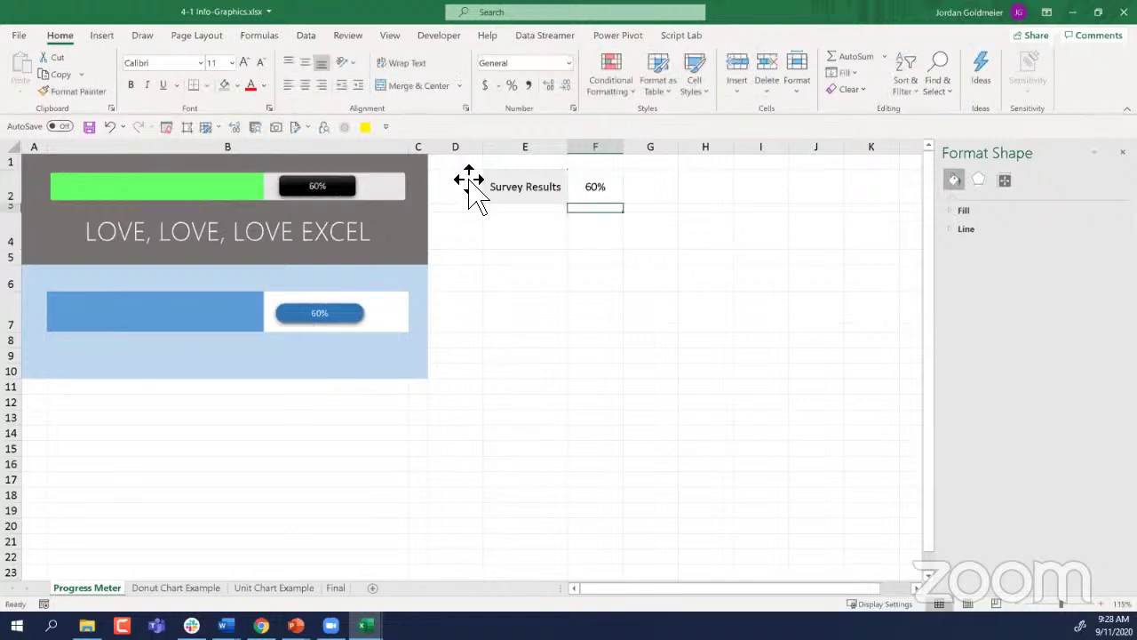
Step: Move the rounded frame off the upper green bar onto the empty cells and undo the move
click(57, 282)
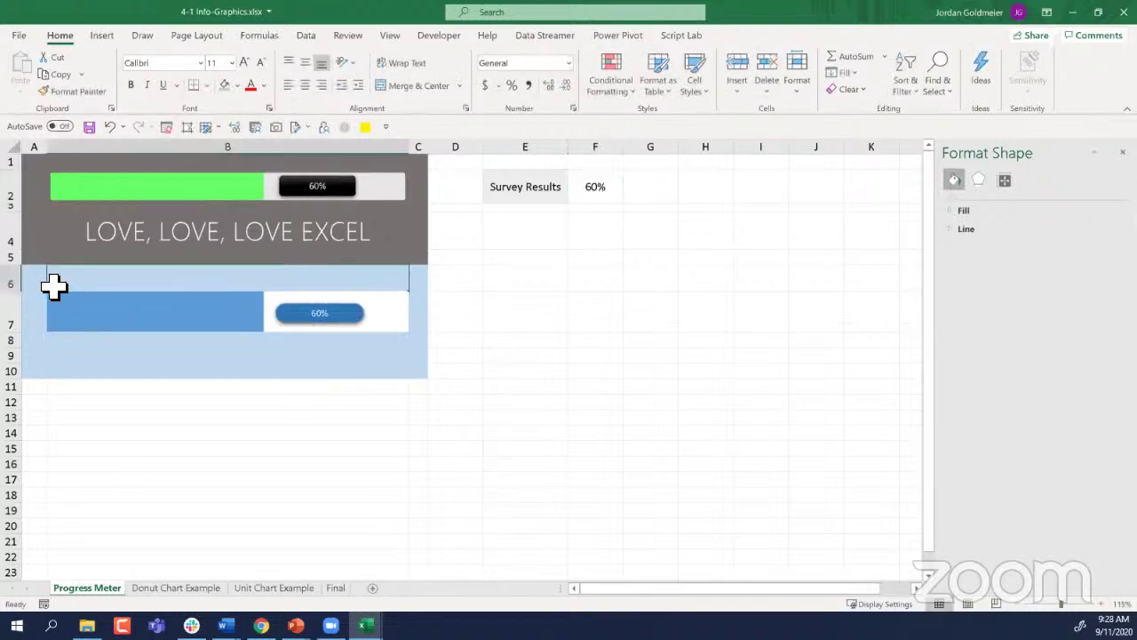
click(70, 175)
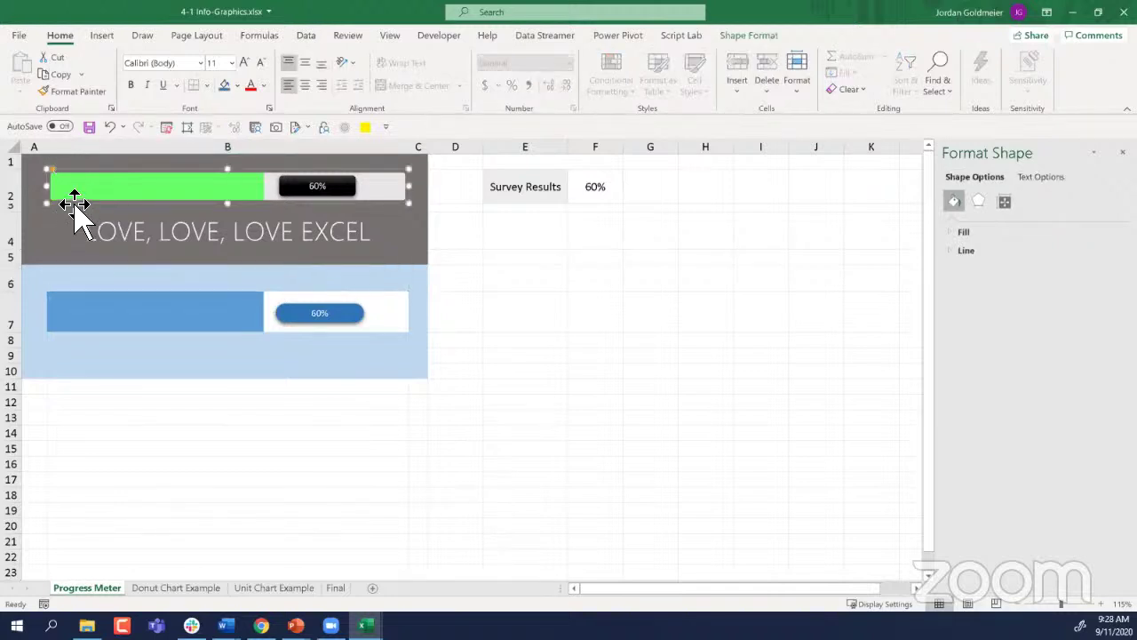
drag(74, 204, 573, 338)
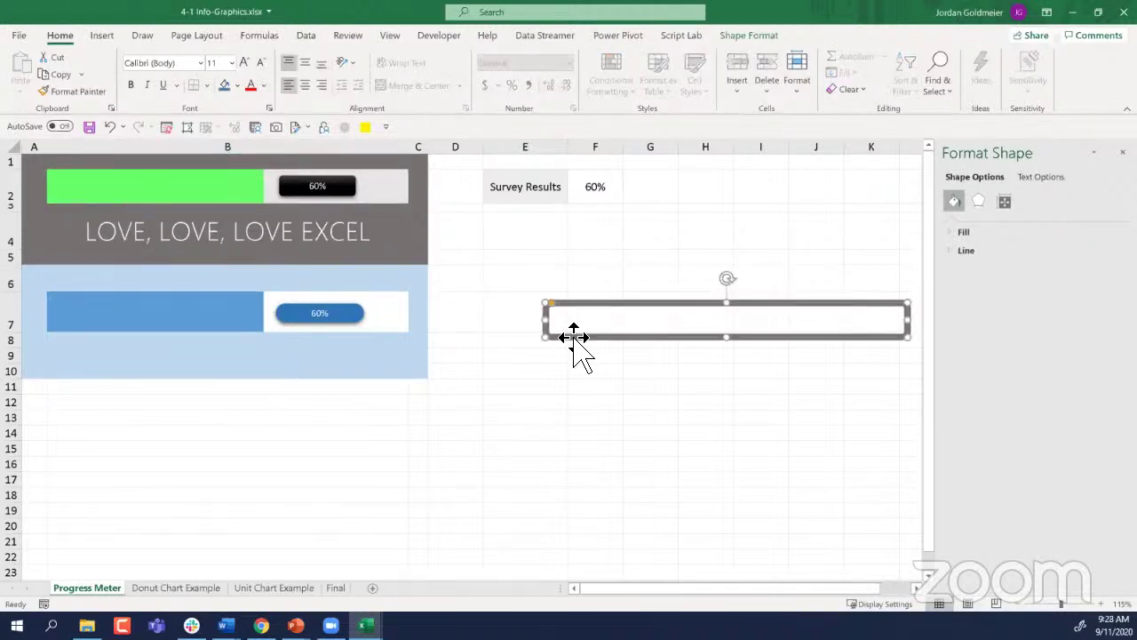
key(ctrl+z)
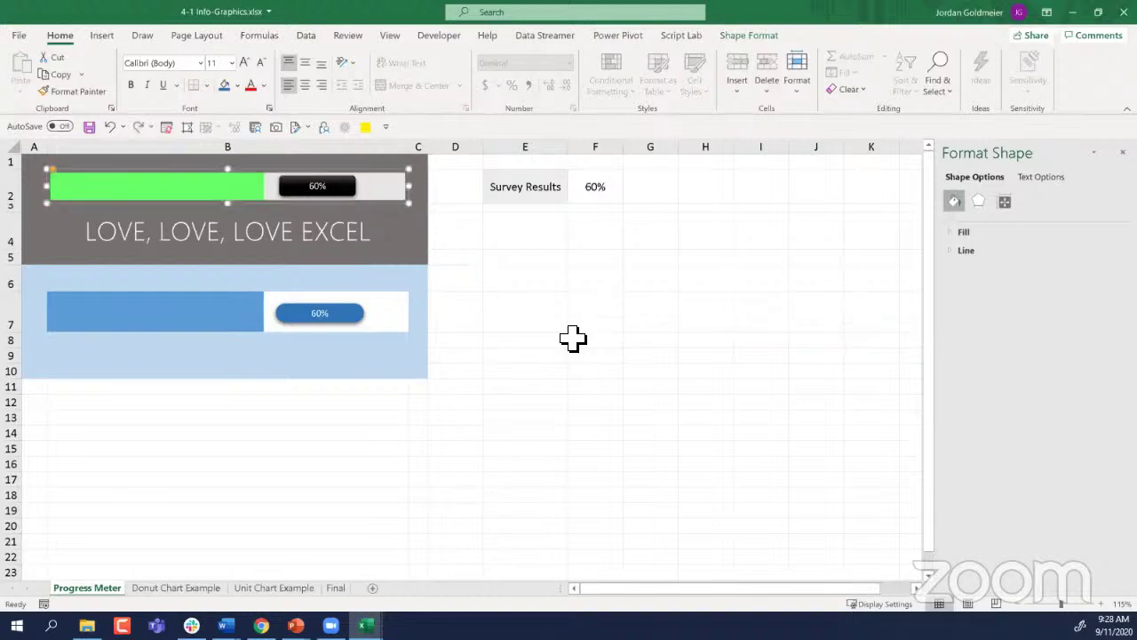
Step: Paste a copy of the upper bar's rounded frame just below the lower blue progress bar
click(257, 360)
key(ctrl+v)
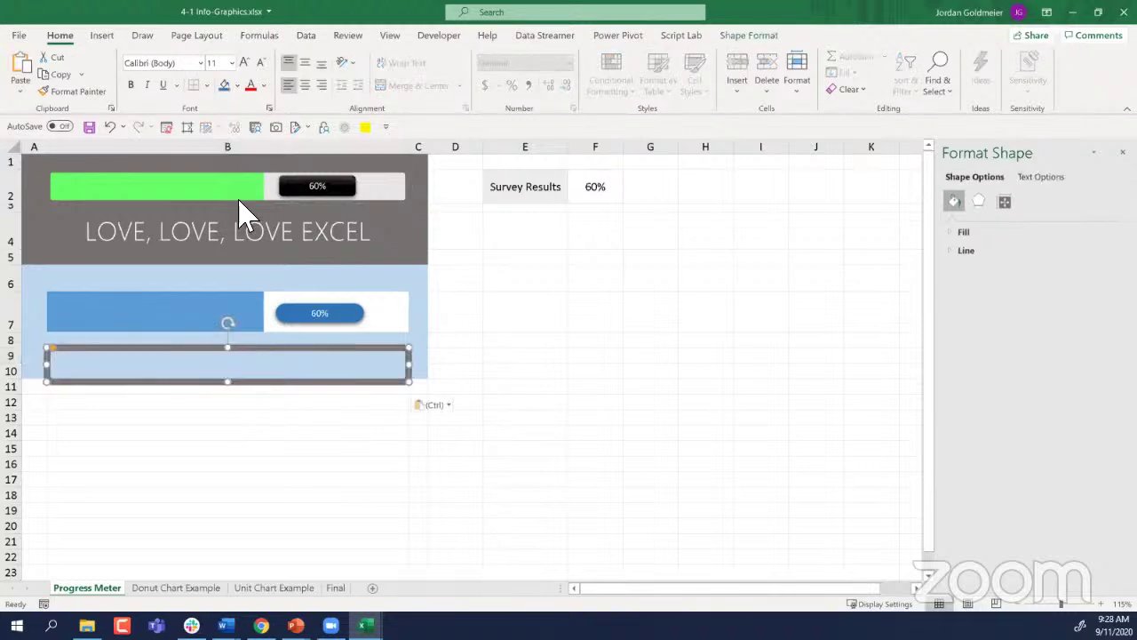
click(238, 86)
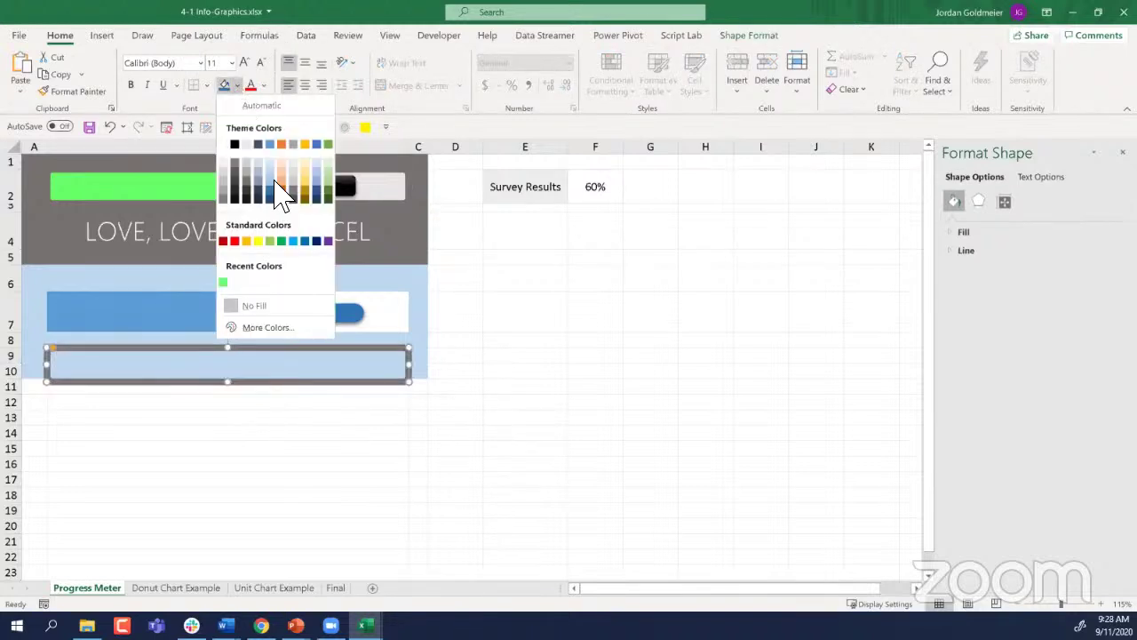
click(264, 86)
click(264, 86)
click(500, 359)
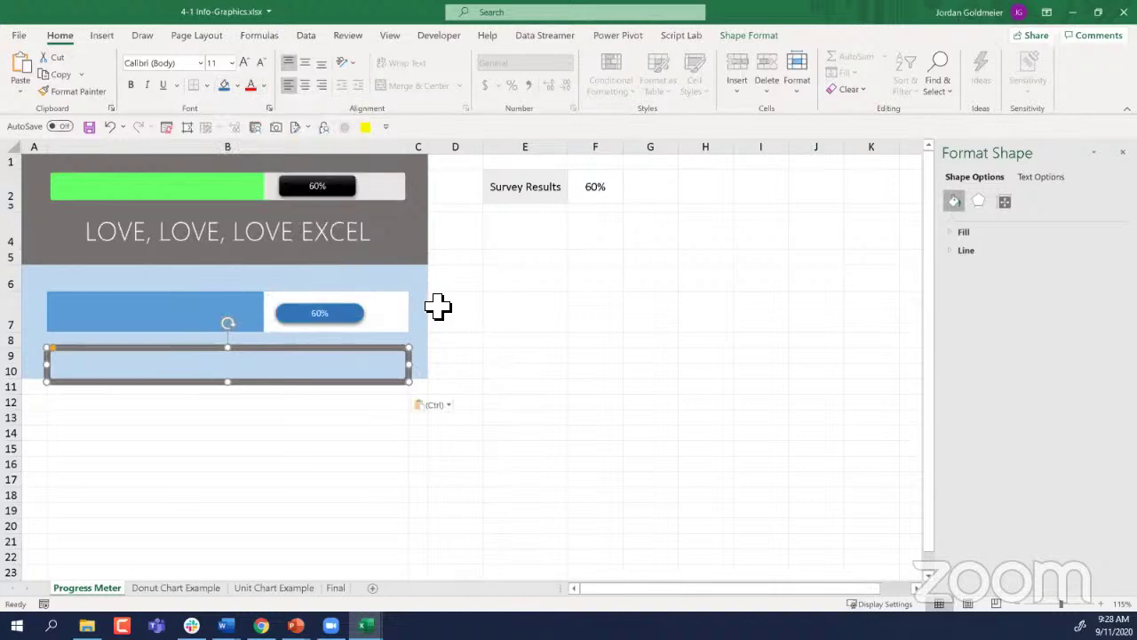
Step: Check the fill colour of cell C6 and set the pasted frame's outline to the matching light blue theme colour
click(416, 279)
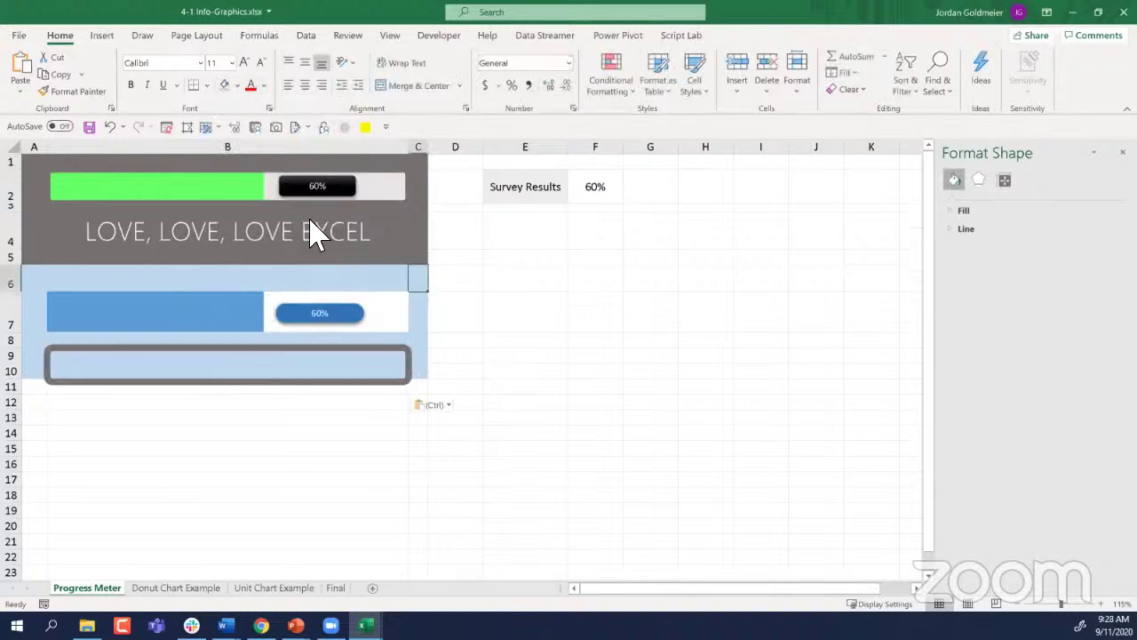
click(237, 85)
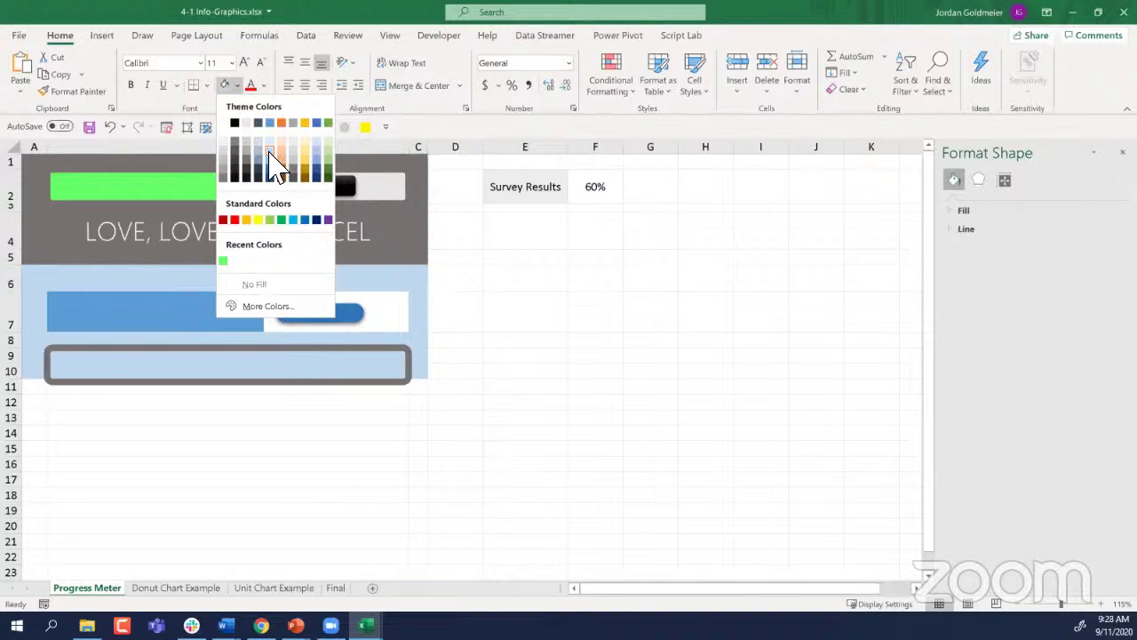
click(252, 383)
click(246, 381)
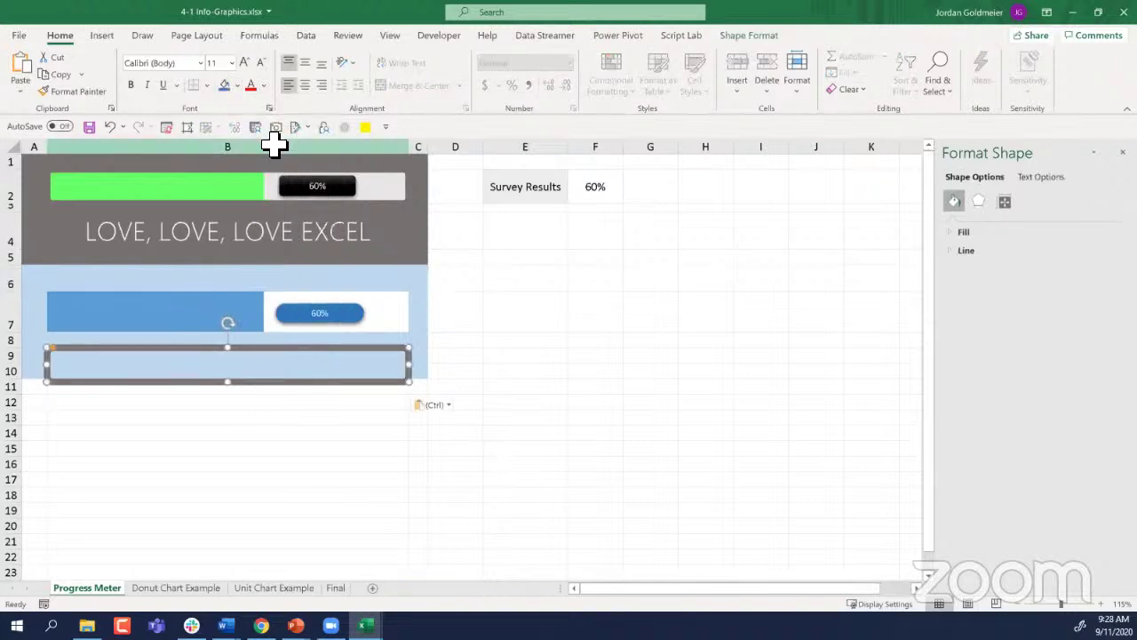
click(758, 38)
click(533, 72)
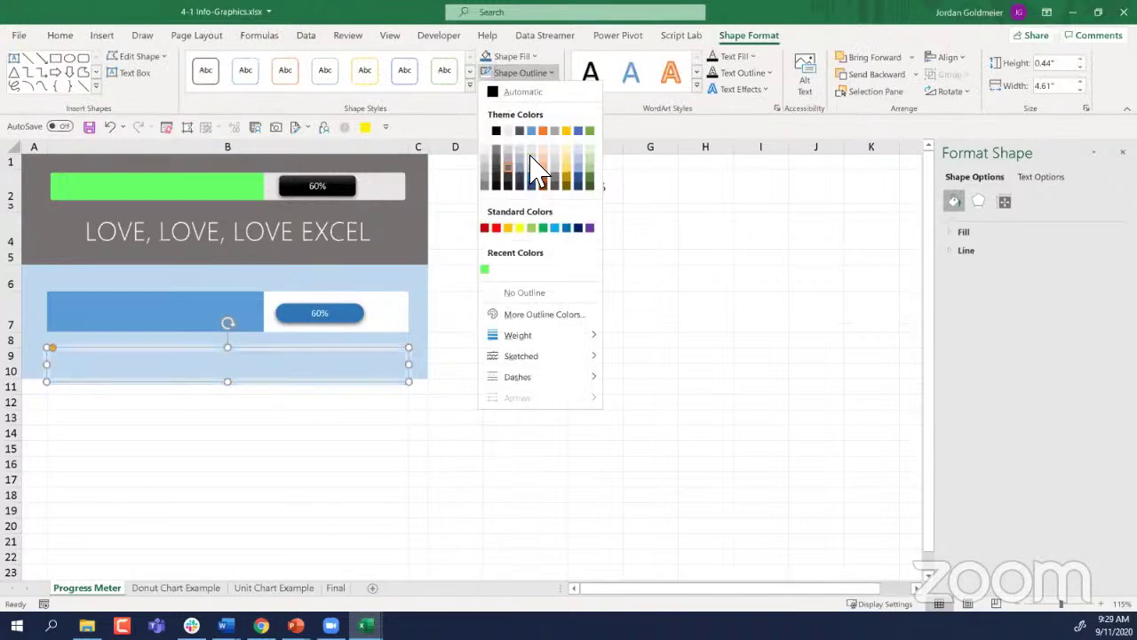
click(536, 168)
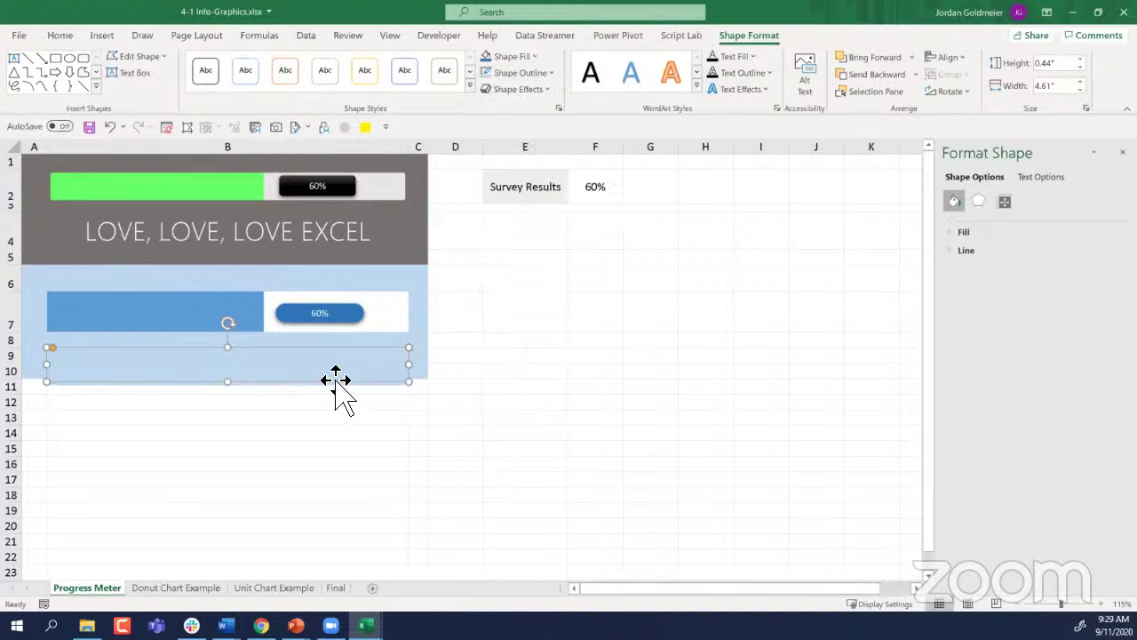
Step: Position the light blue frame over the lower progress bar and turn on Snap to Grid
drag(338, 356, 336, 300)
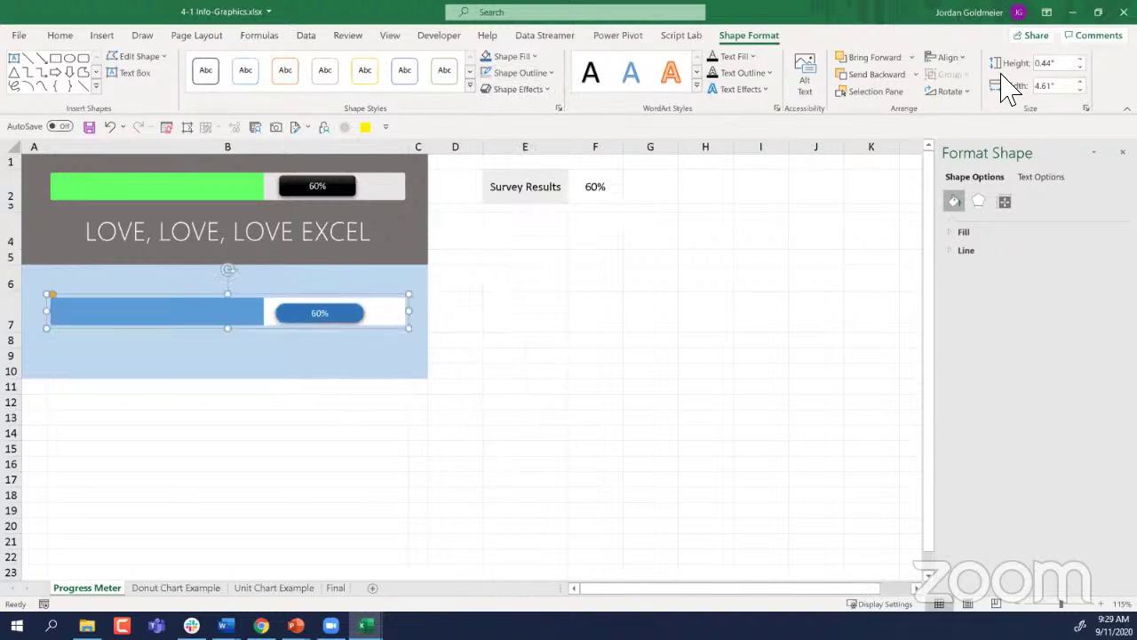
click(947, 57)
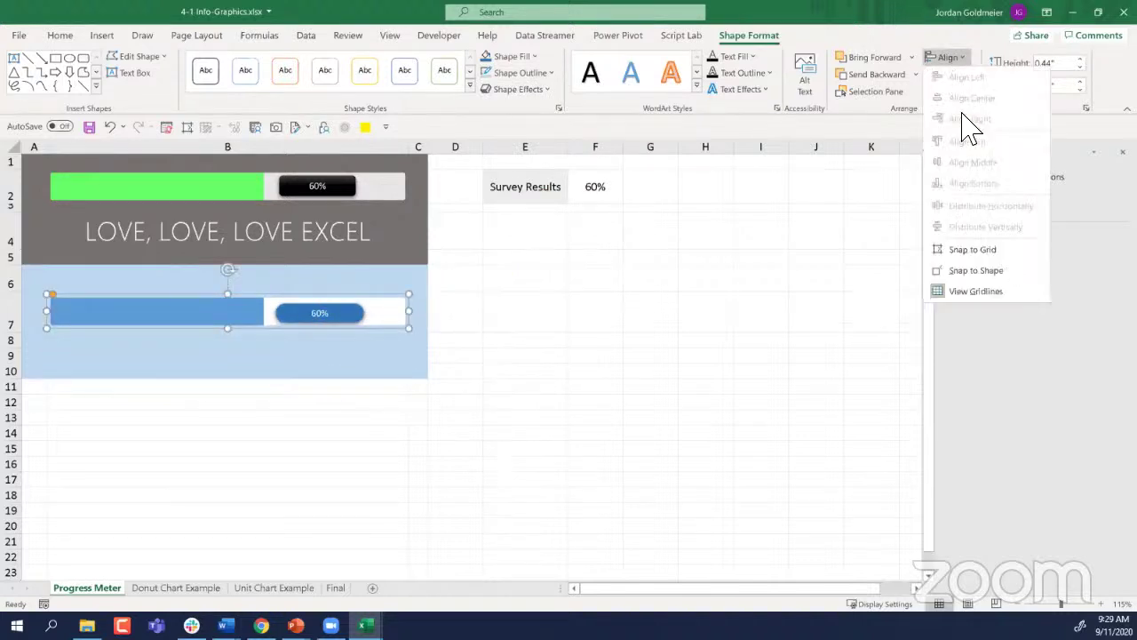
click(968, 251)
Step: Resize the frame around the lower progress bar to a height of about 0.57 inches so it masks the bar's corners
drag(229, 338, 228, 338)
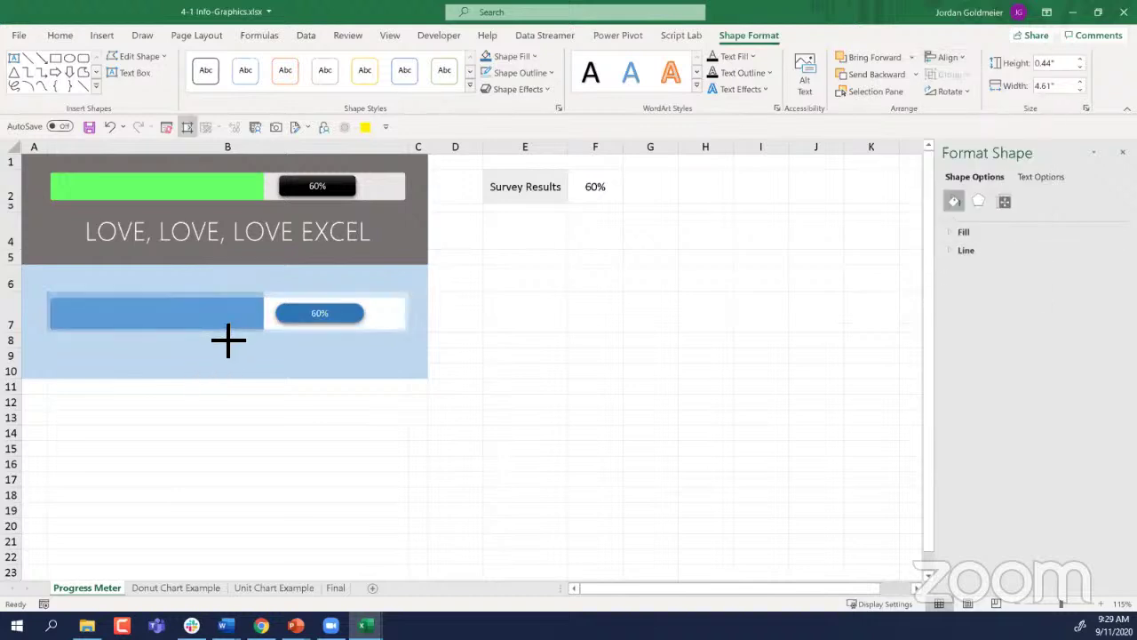
mouse_move(46, 312)
mouse_down()
mouse_move(88, 320)
mouse_move(46, 312)
mouse_up()
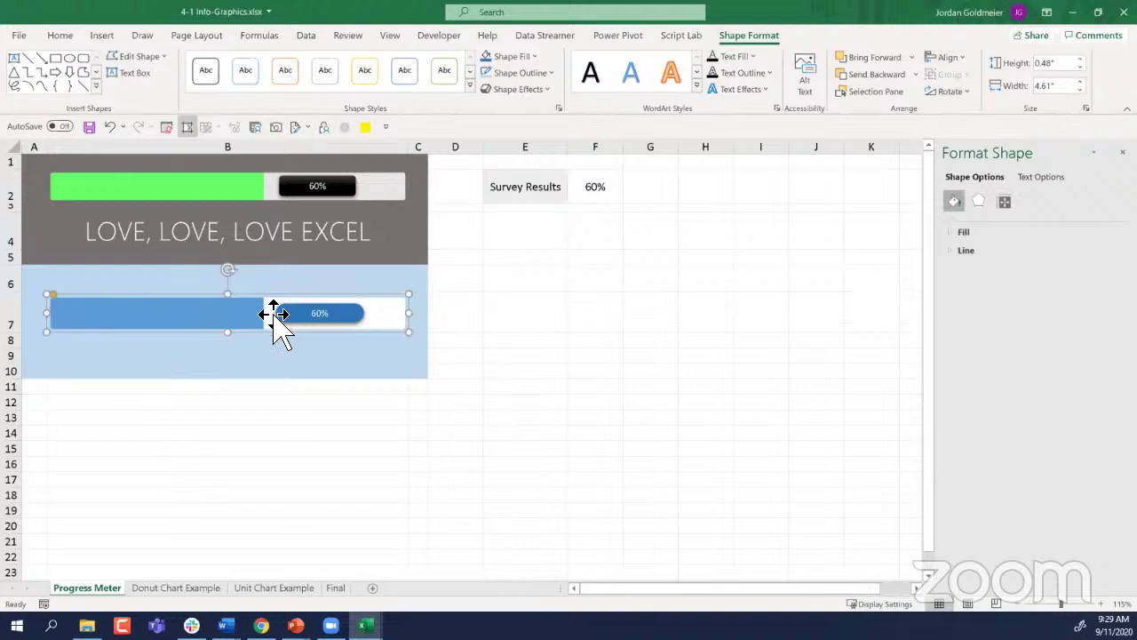
mouse_move(228, 293)
mouse_down()
mouse_move(229, 334)
mouse_move(233, 291)
mouse_up()
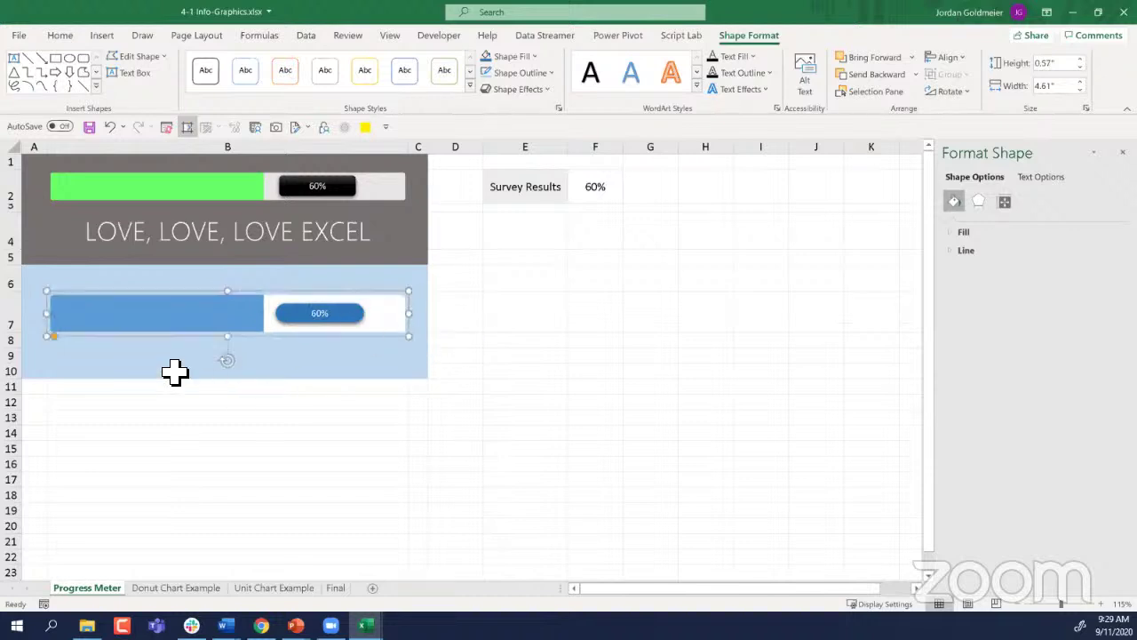
click(328, 523)
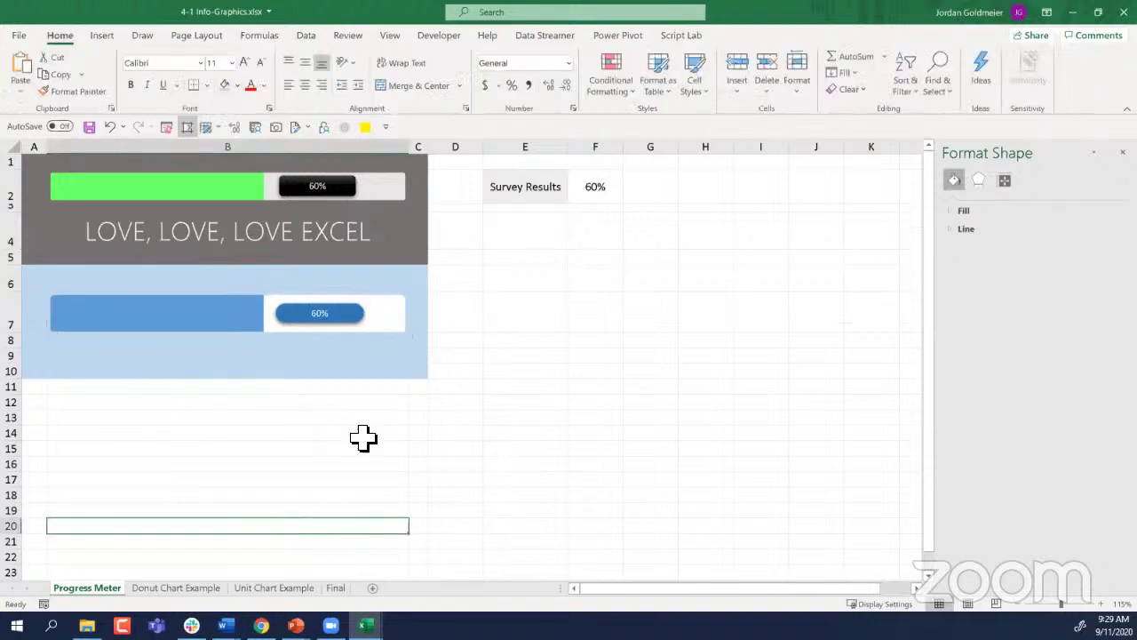
Step: Set the Survey Results value in cell F2 to 70%
click(619, 192)
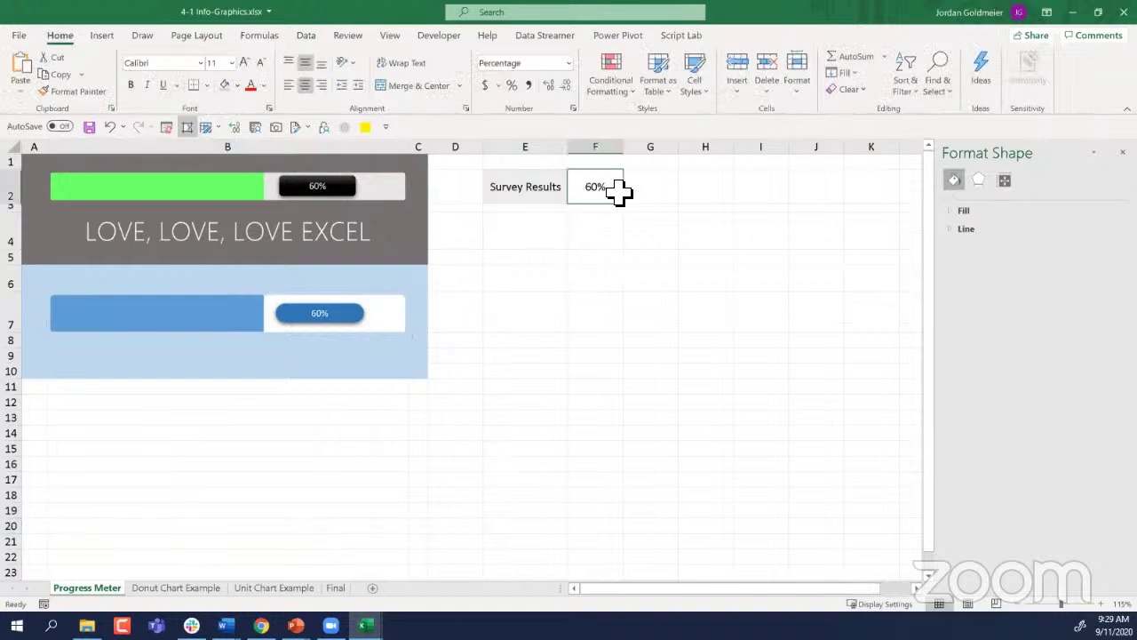
text(70)
key(Return)
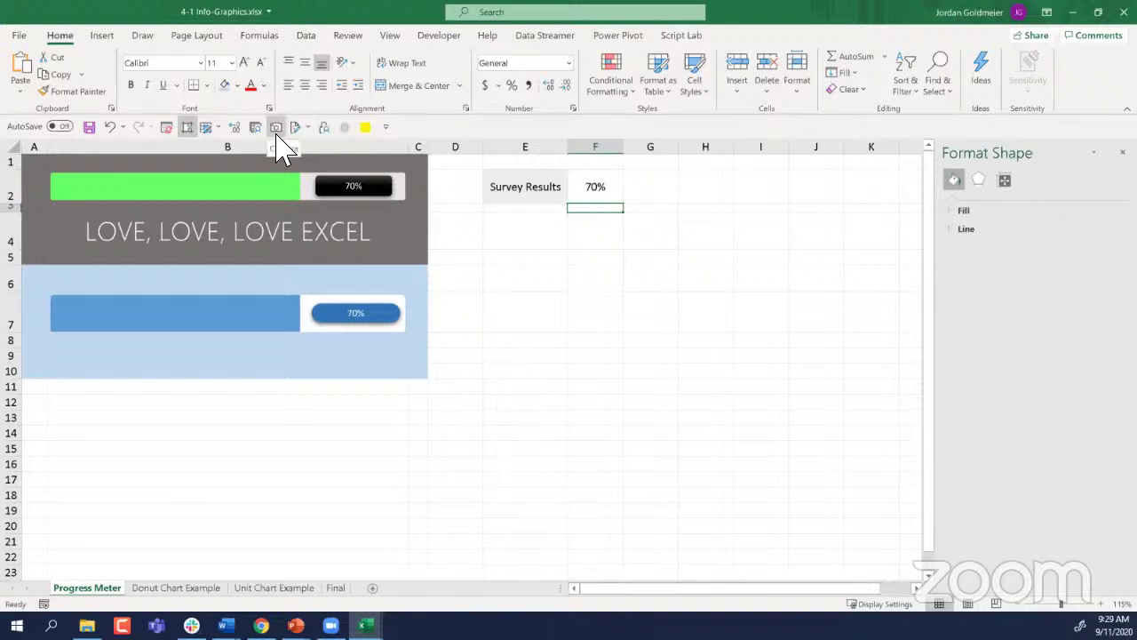
Step: Open the Quick Access Toolbar customization options and list all available commands
click(20, 38)
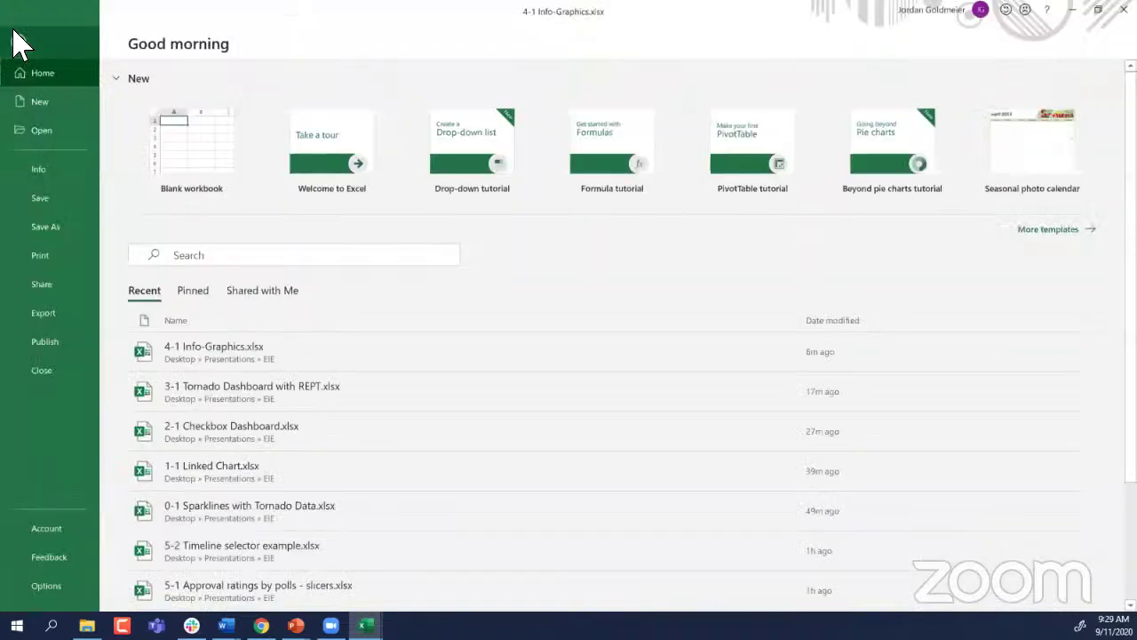
click(41, 586)
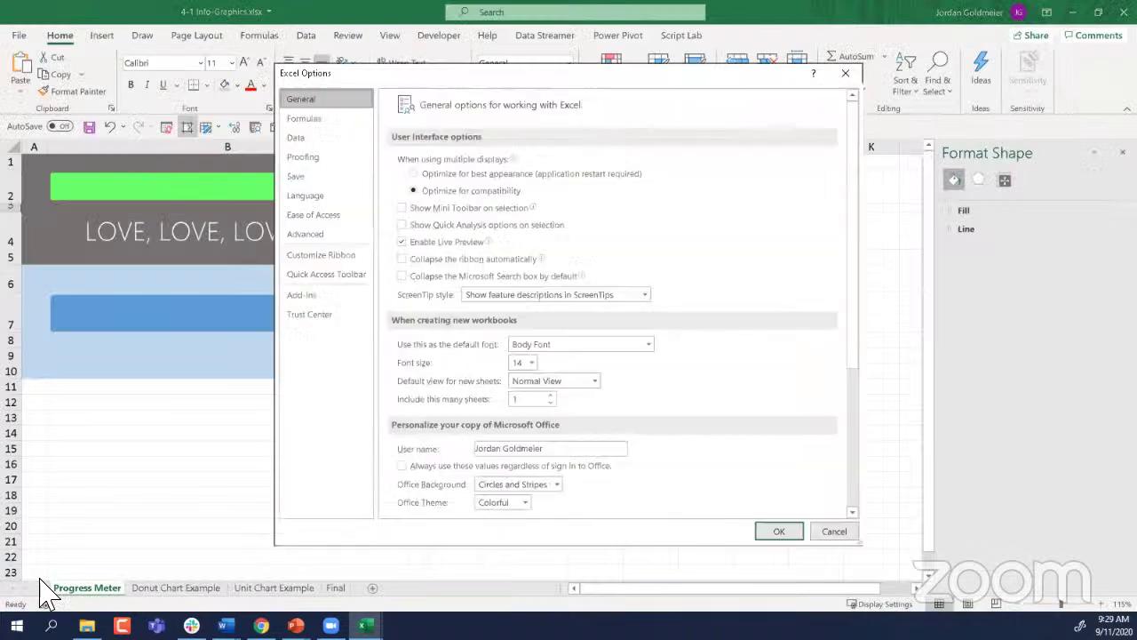
click(318, 276)
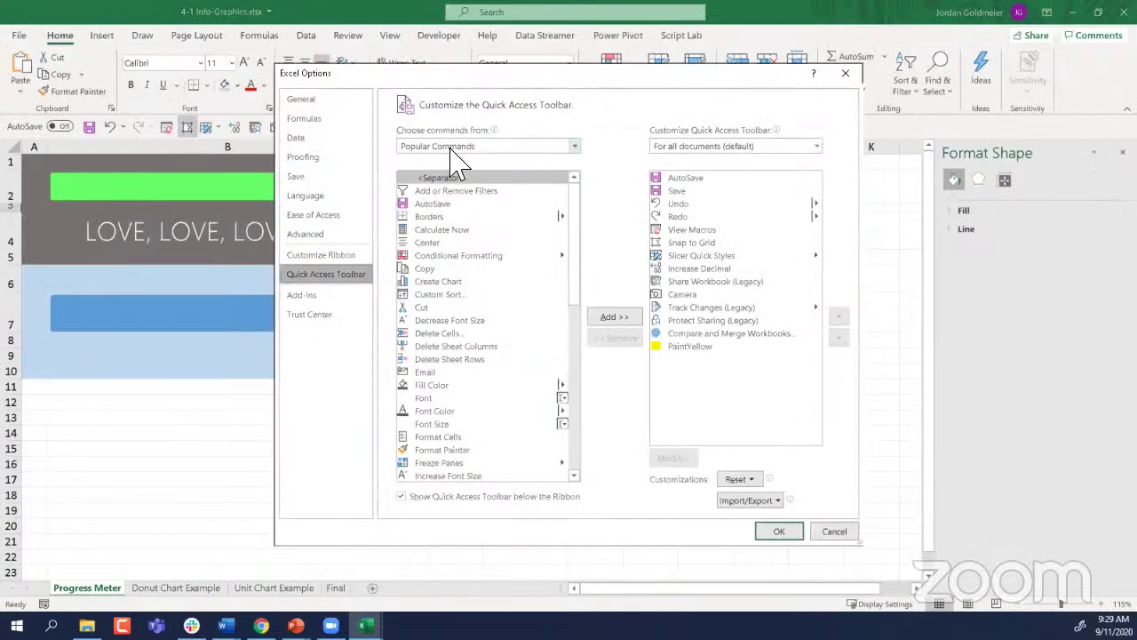
click(478, 142)
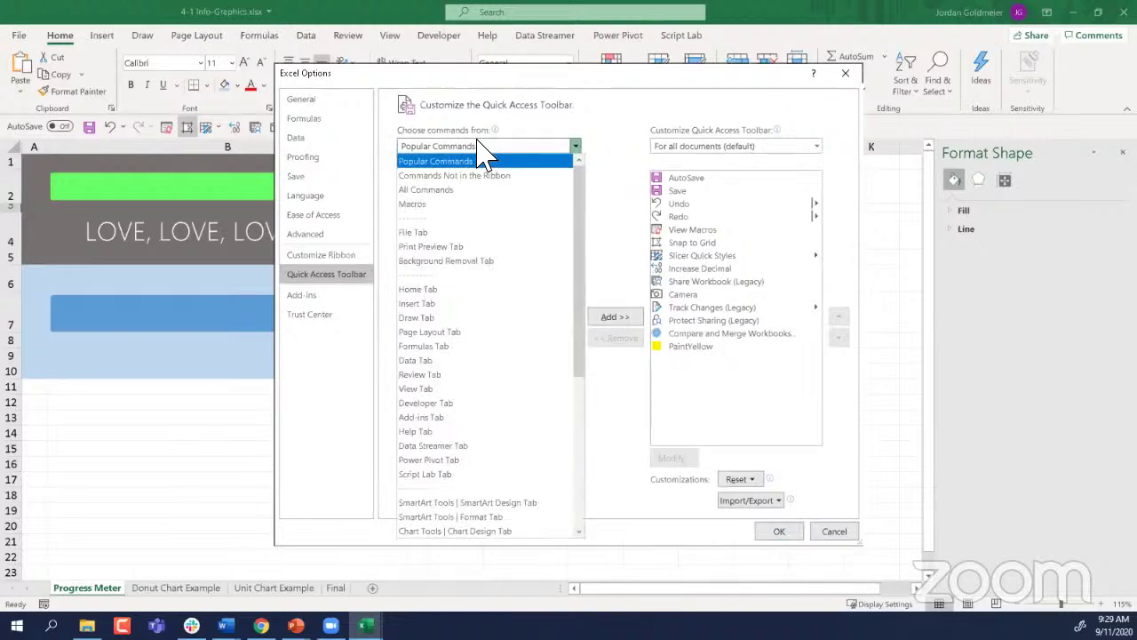
click(488, 194)
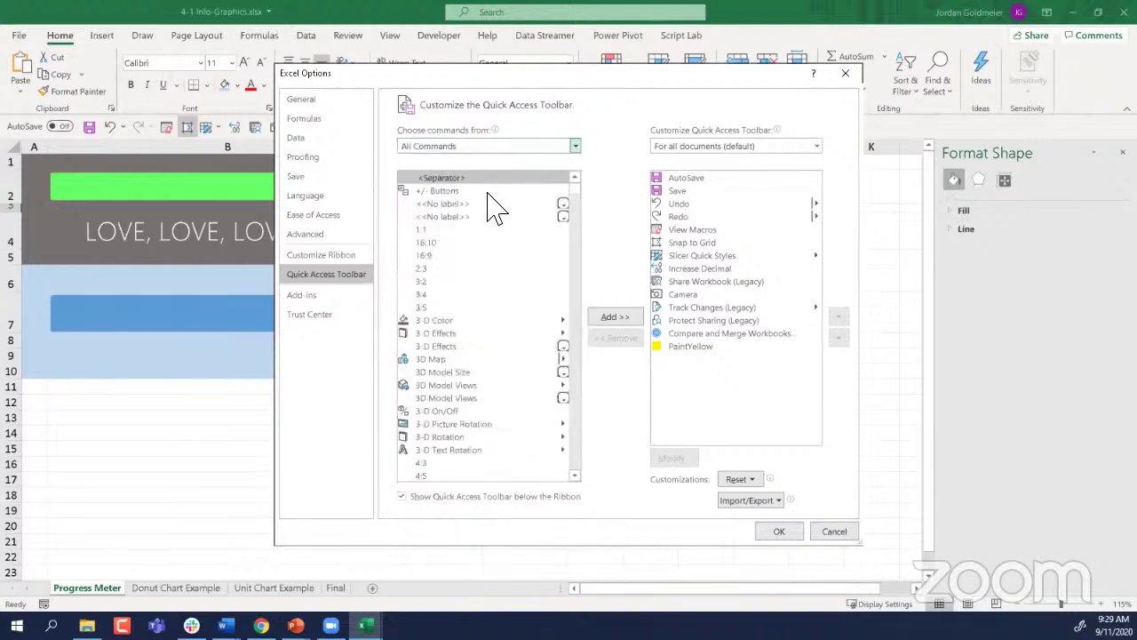
Step: Find the Camera command, try to add it to the Quick Access Toolbar, and leave the options
click(450, 218)
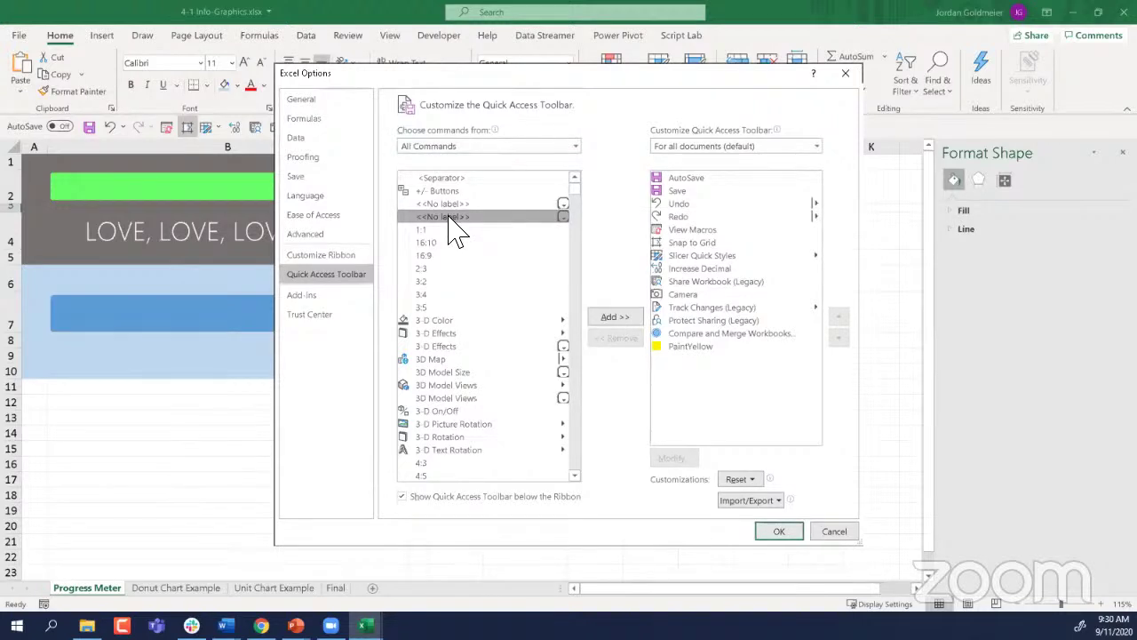
key(c)
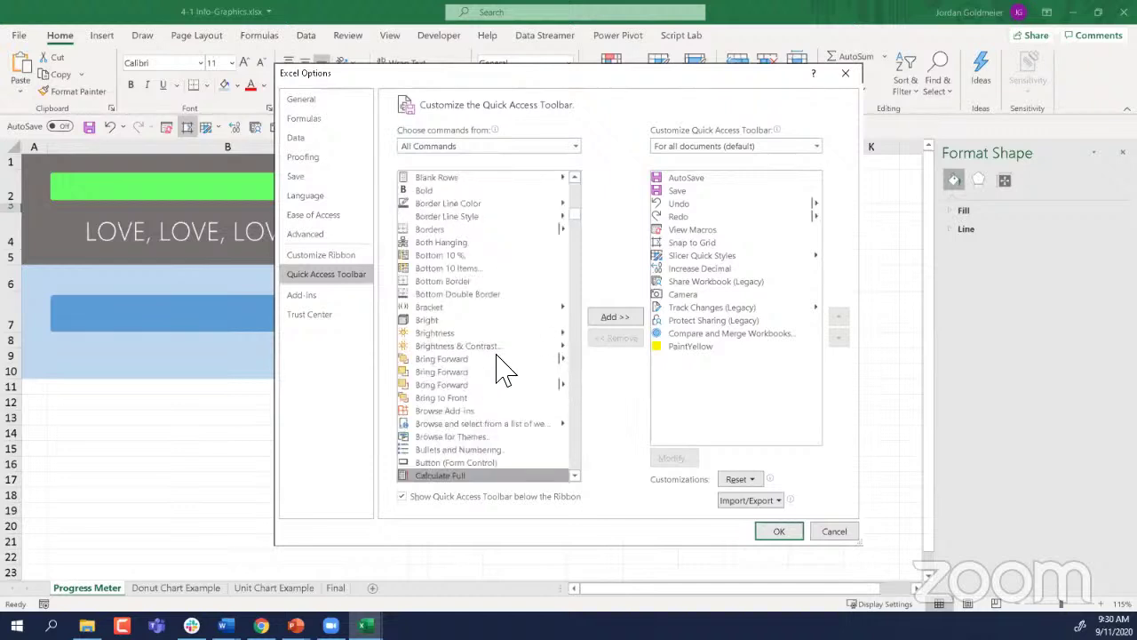
key(Down)
key(Down)
key(Down)
key(Down)
key(Down)
key(Down)
key(Down)
key(Down)
key(Down)
key(Down)
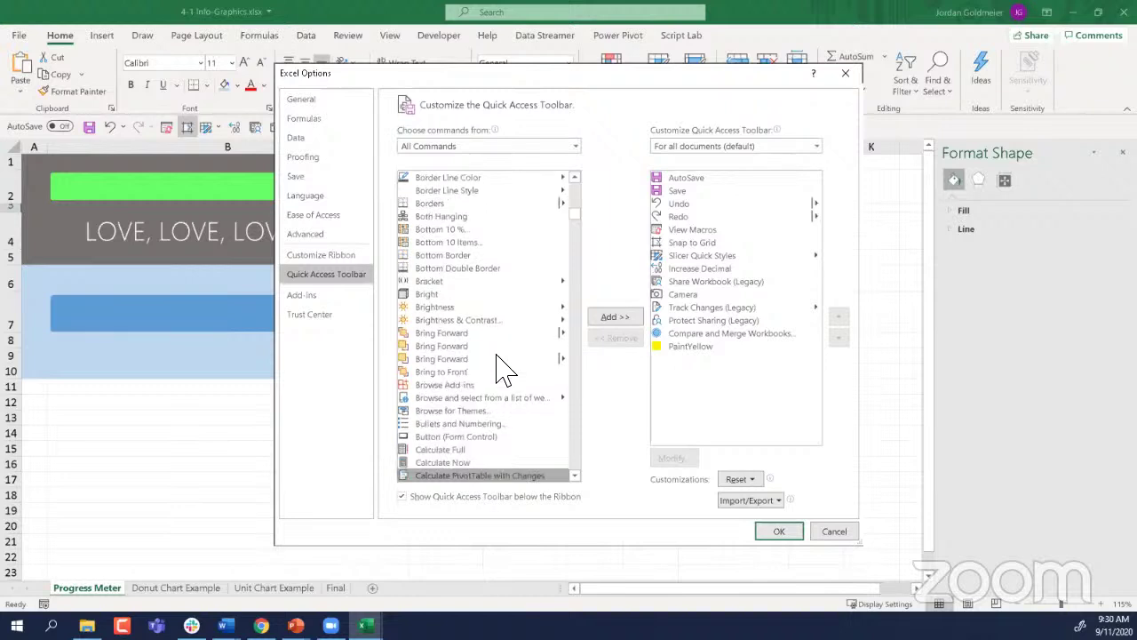
scroll(502, 369, down, 3)
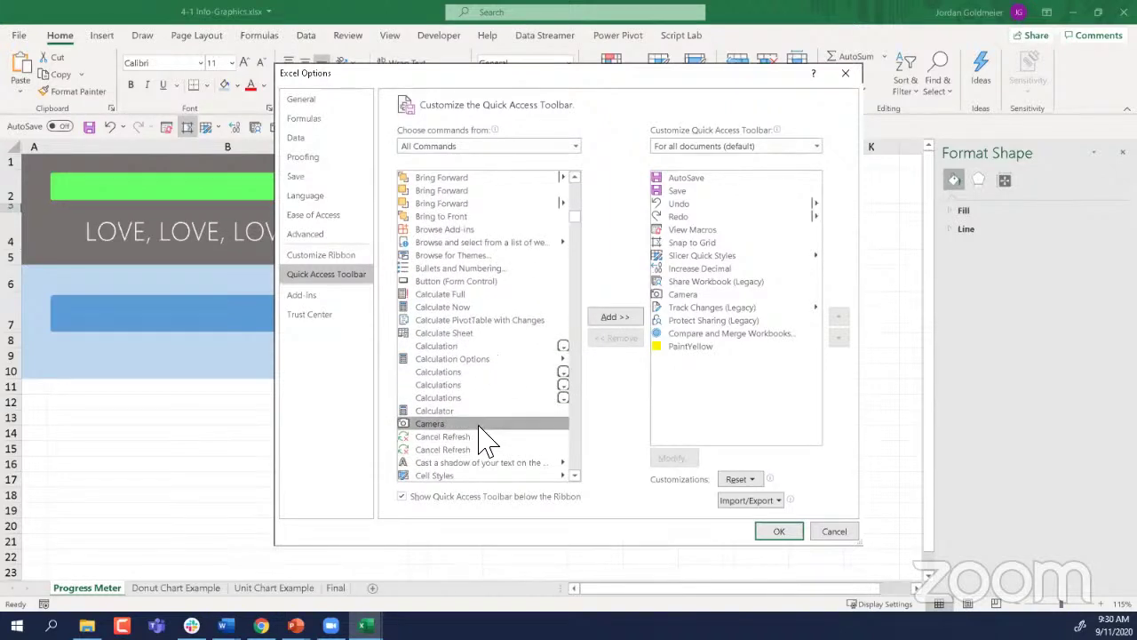
click(628, 317)
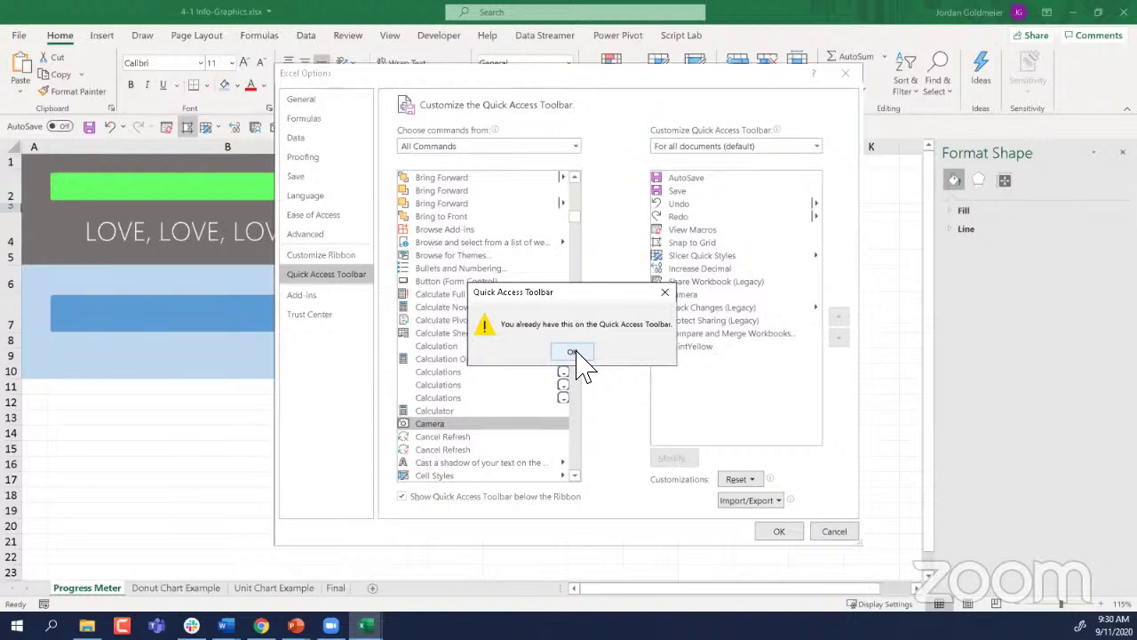
click(574, 353)
click(779, 534)
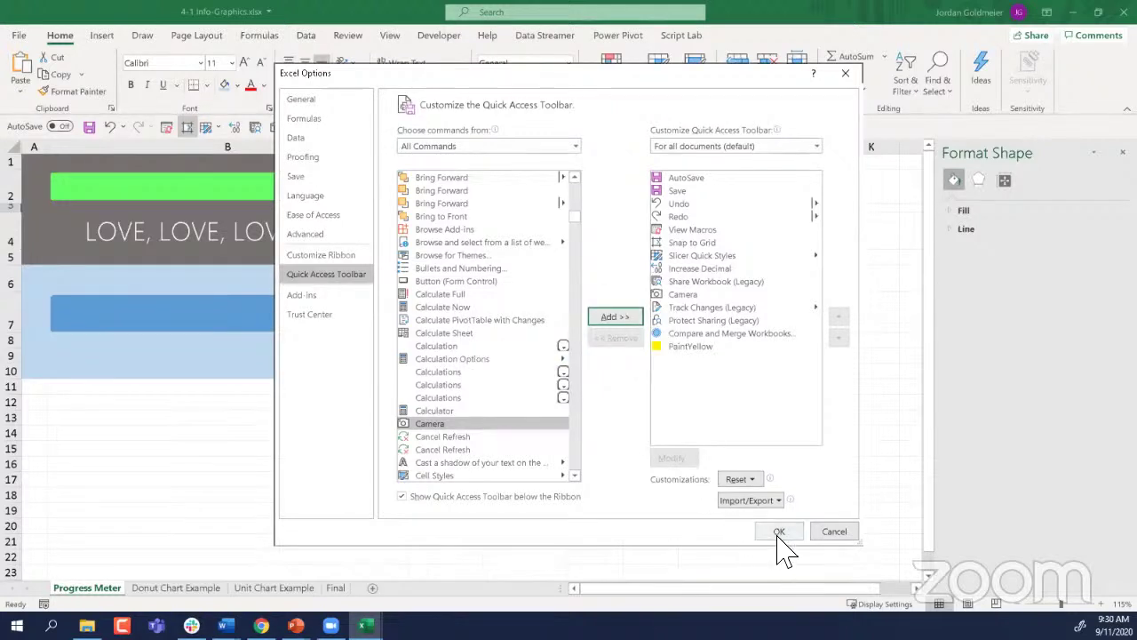
click(779, 533)
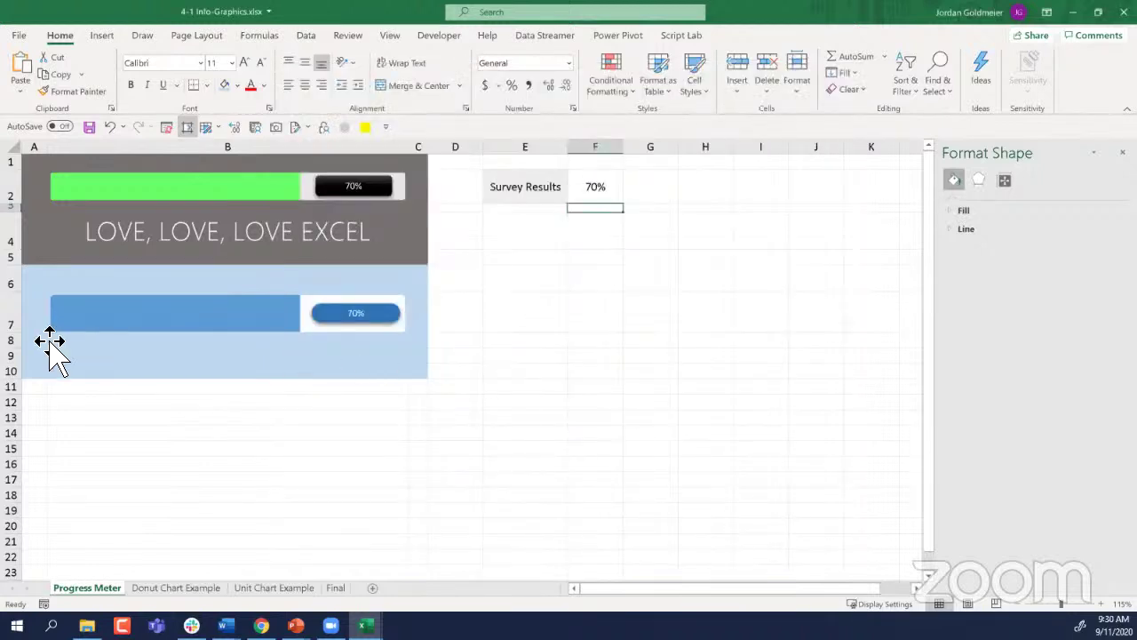
Step: Take a Camera picture of range A6:C10 and place it below the lower progress meter, over about rows 12 to 19
click(129, 360)
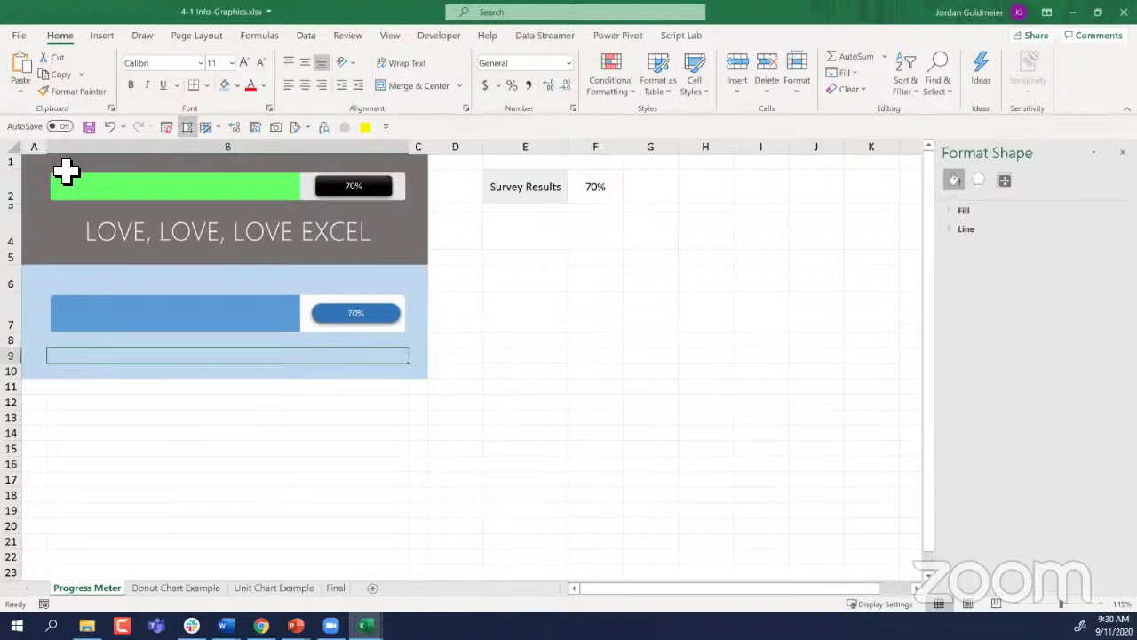
mouse_move(39, 165)
mouse_down()
mouse_move(437, 272)
mouse_move(401, 254)
mouse_move(414, 247)
mouse_move(417, 257)
mouse_up()
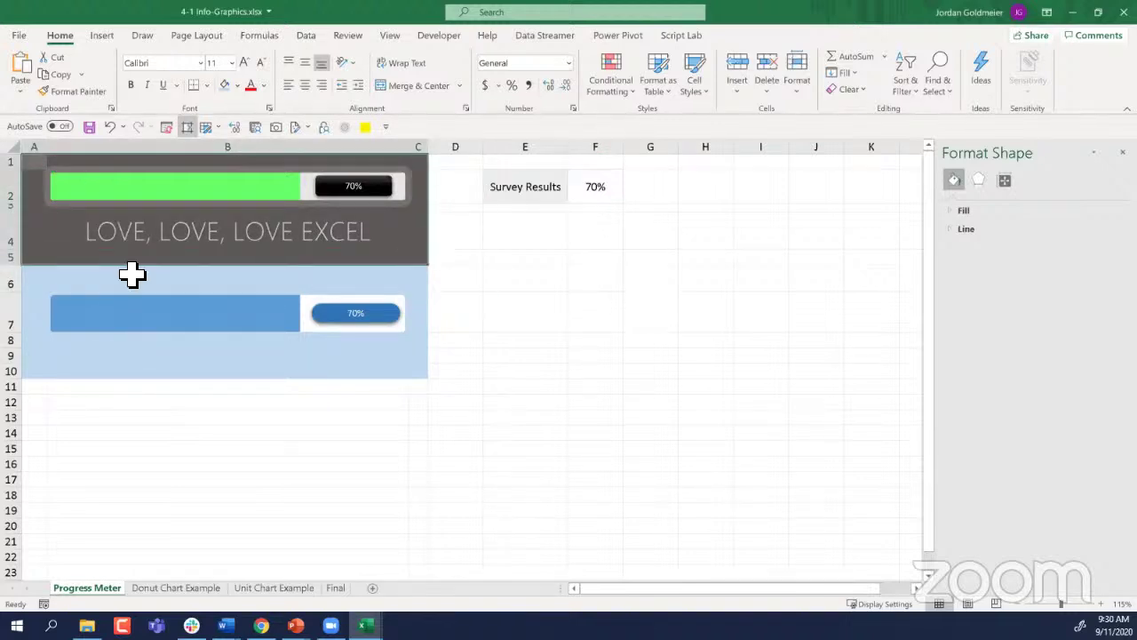
drag(26, 272, 417, 351)
drag(415, 376, 415, 375)
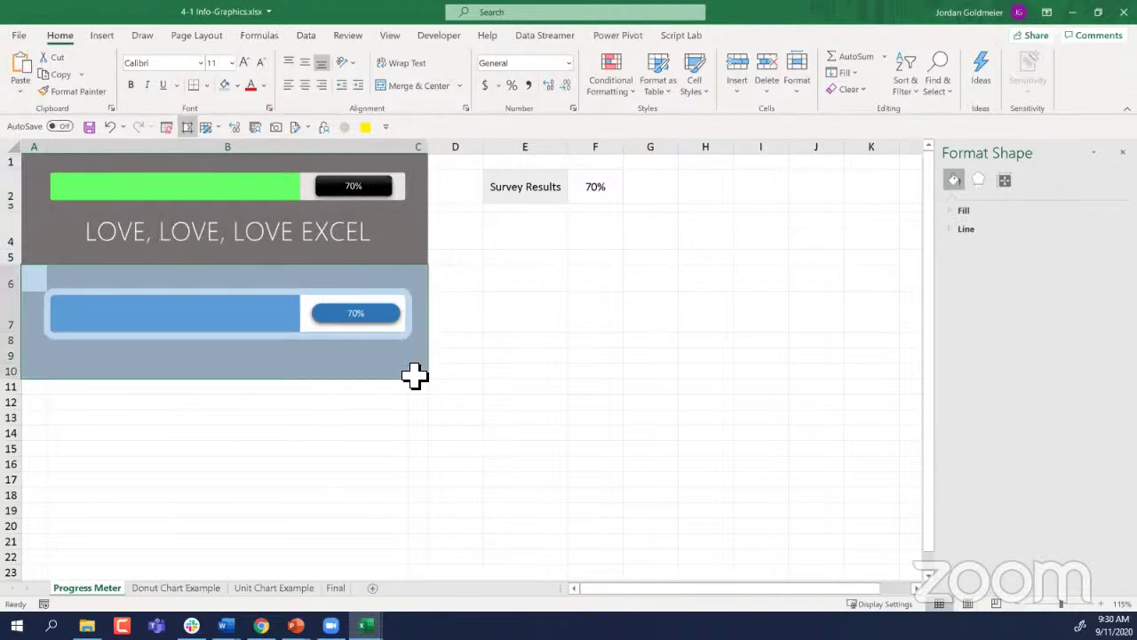
click(276, 126)
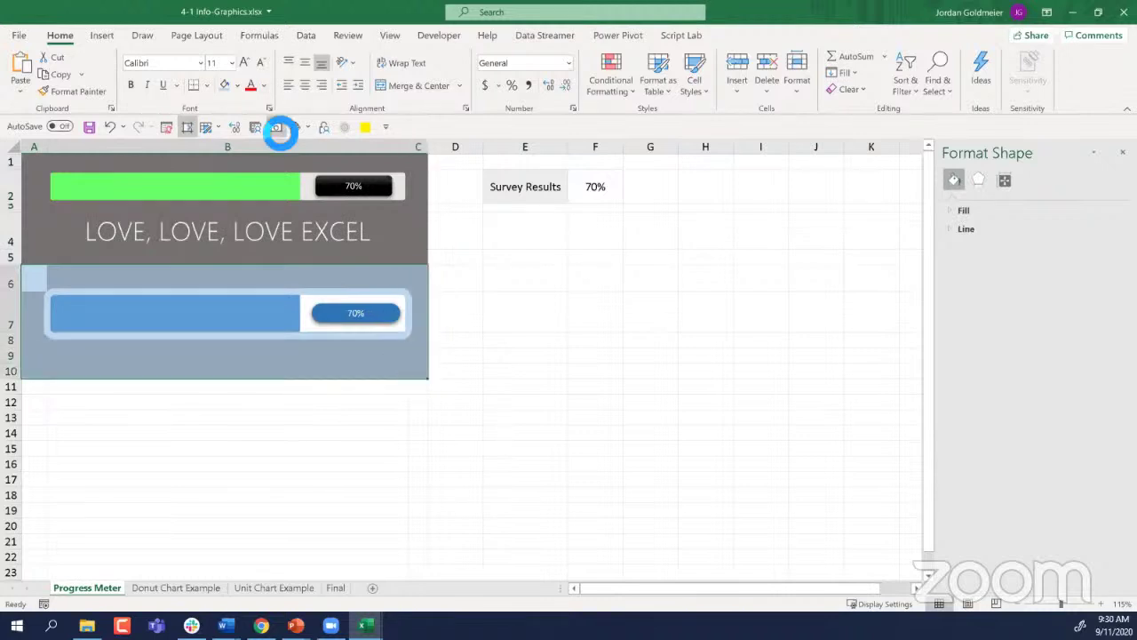
click(622, 332)
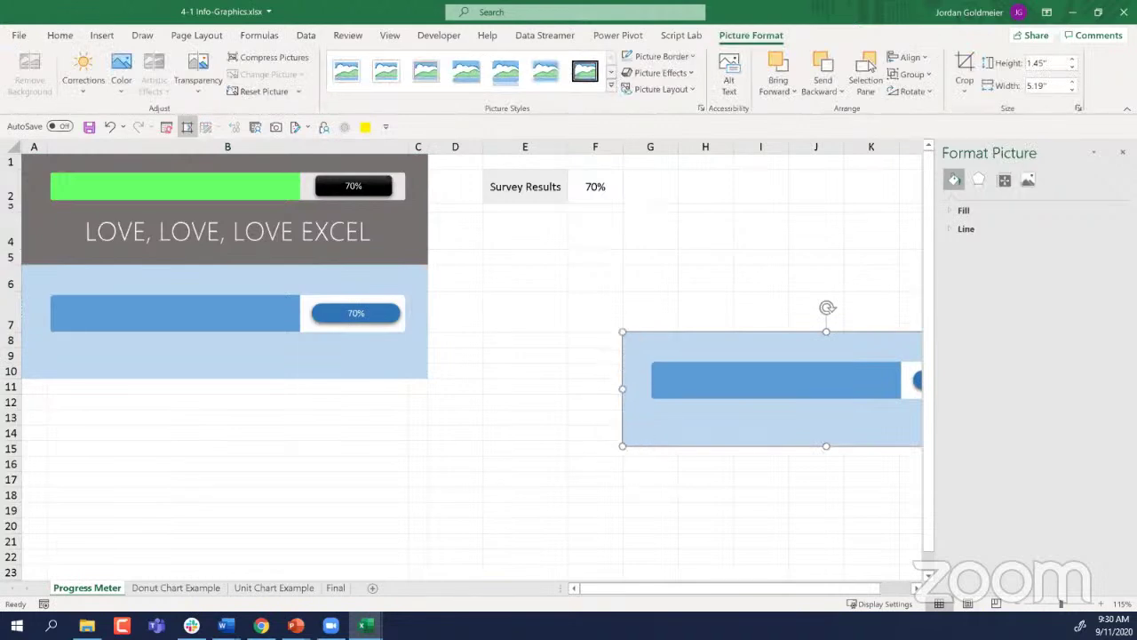
drag(766, 345, 223, 408)
click(576, 454)
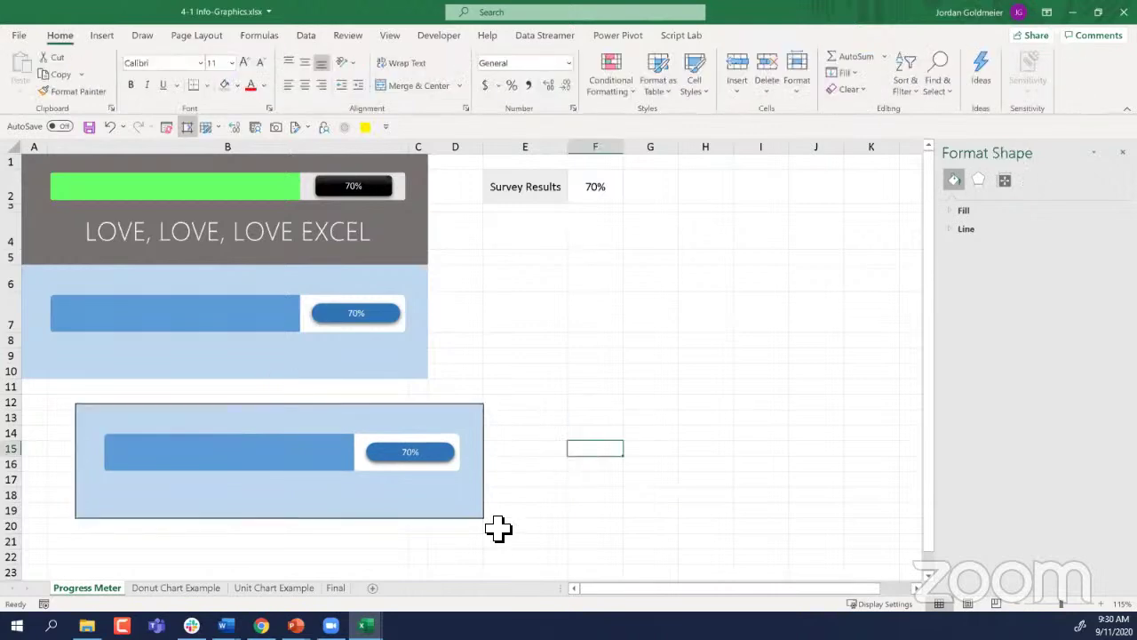
Step: Set the Survey Results value in cell F2 to 40%
click(595, 207)
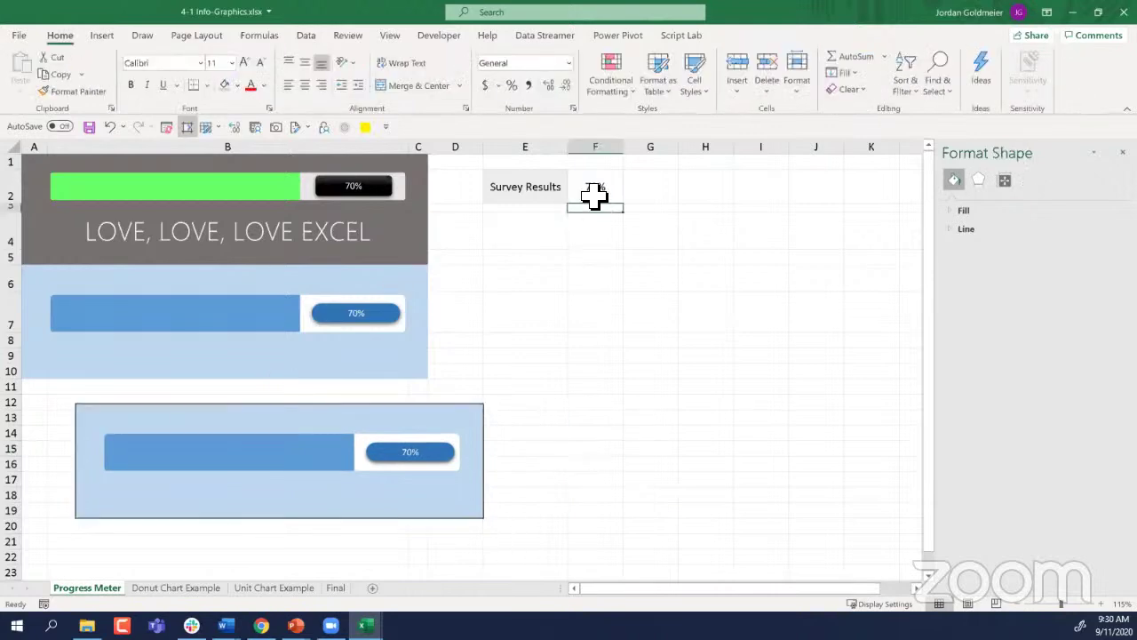
click(592, 196)
text(4)
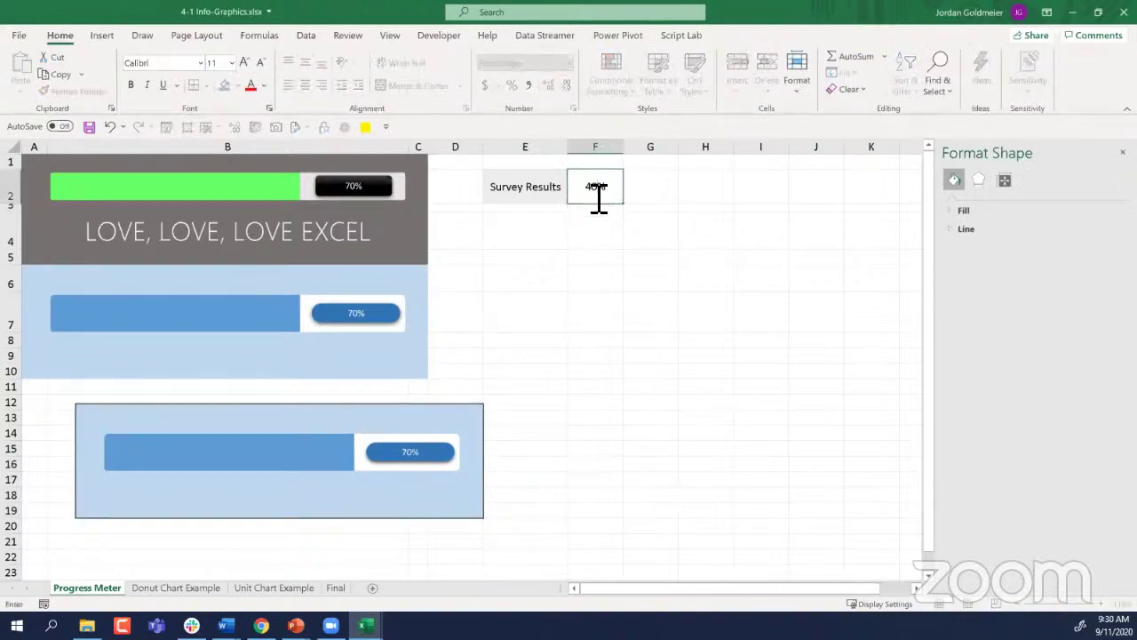
text(0)
key(Return)
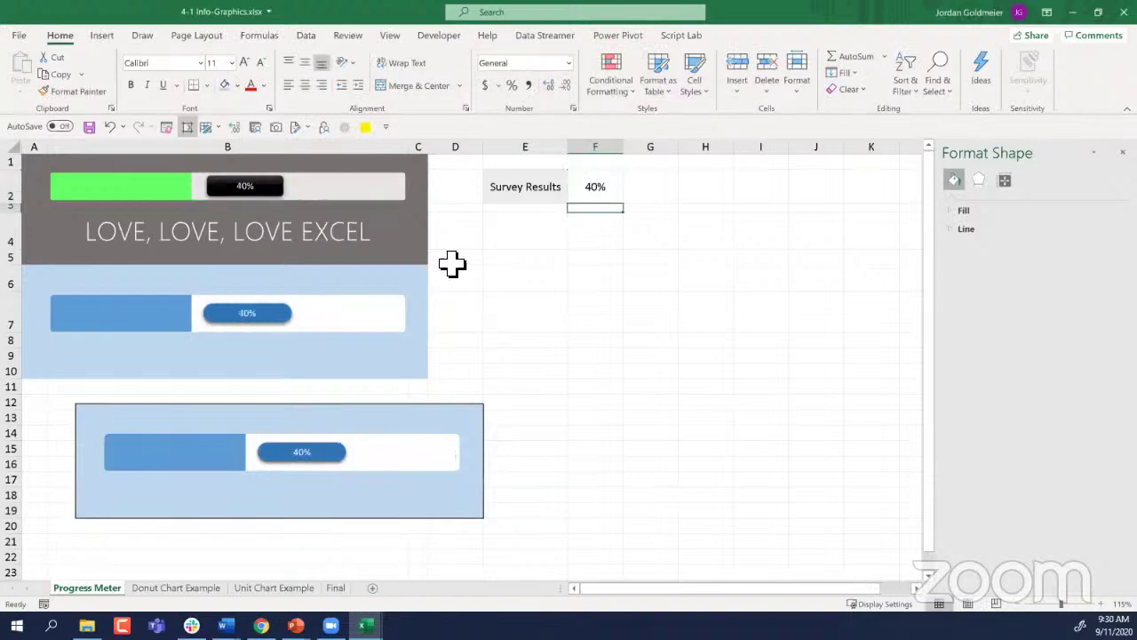
Step: Reset the formatting of the Camera picture below the progress meters to clear its black border
click(458, 426)
click(740, 39)
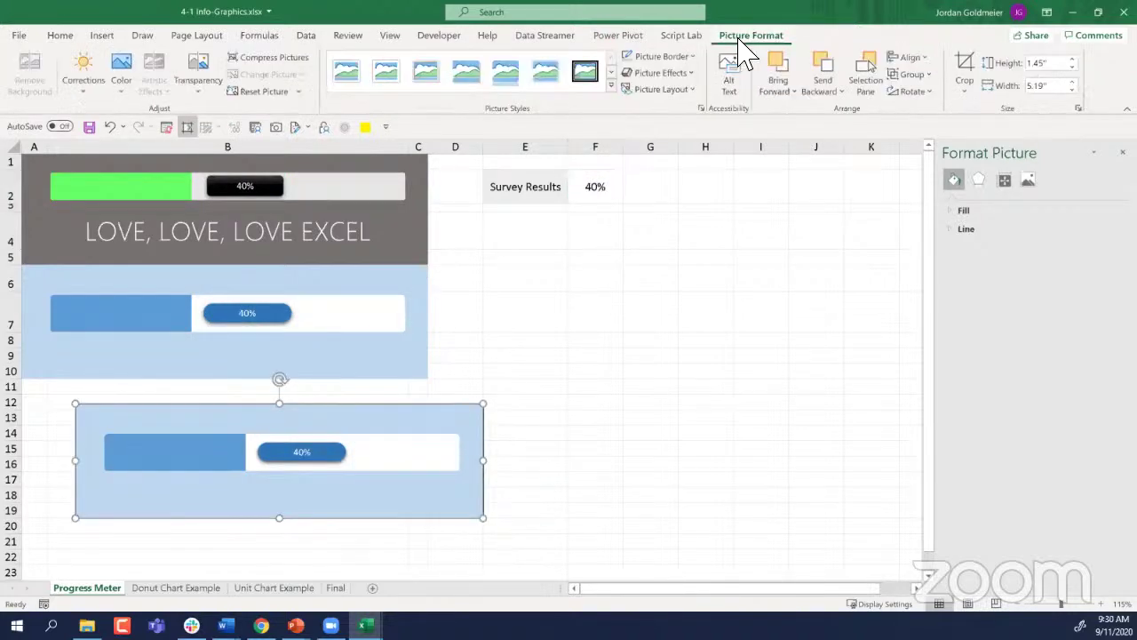
click(517, 343)
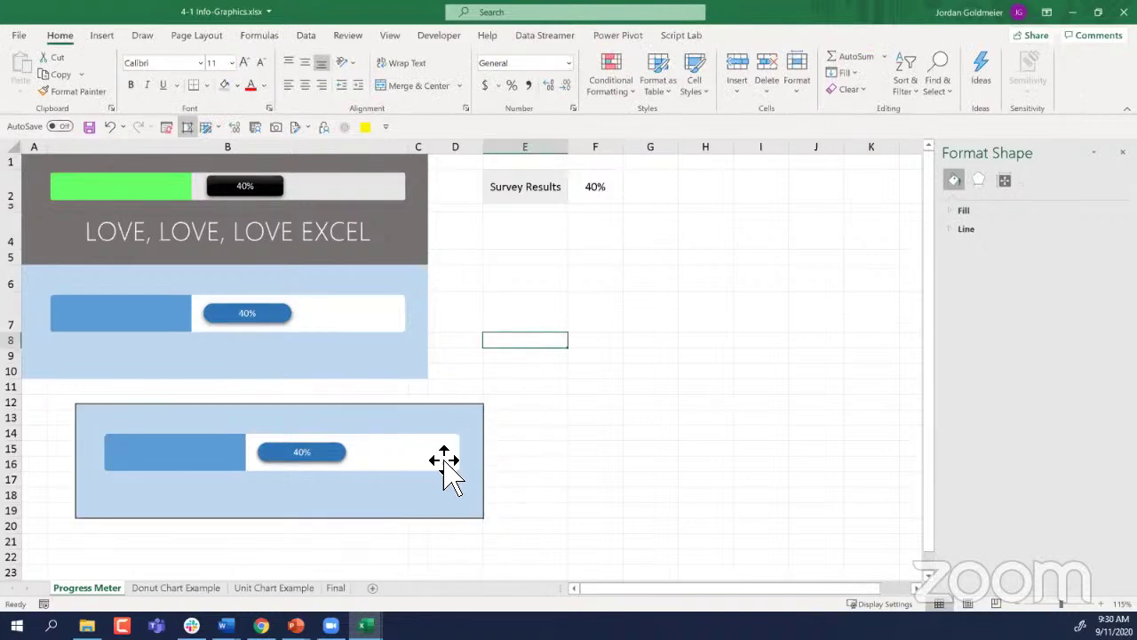
click(465, 411)
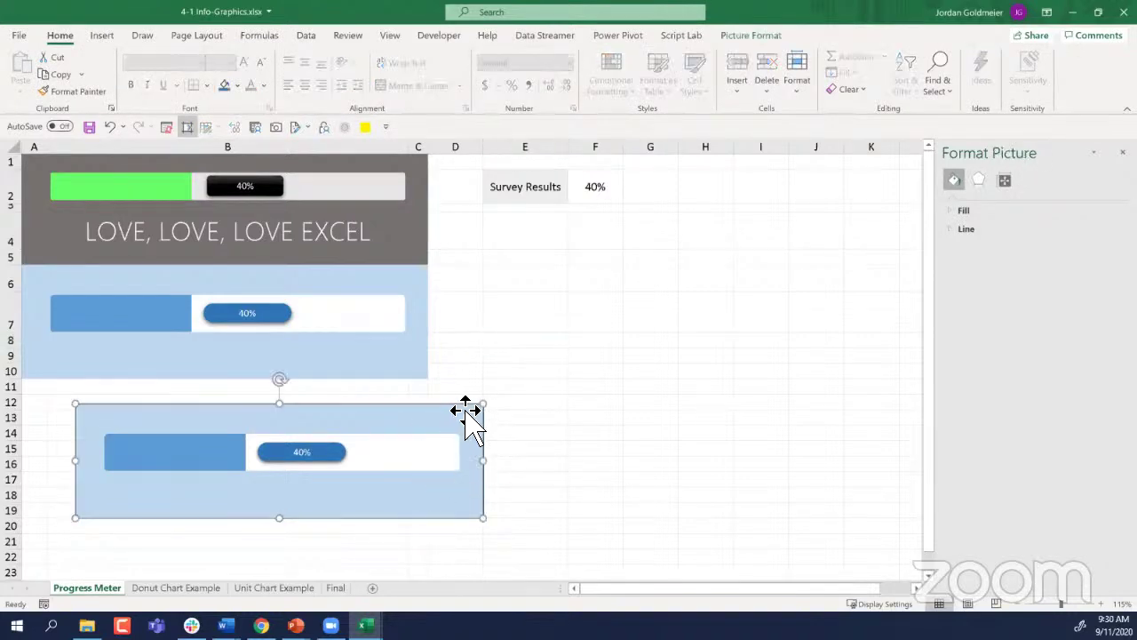
click(753, 35)
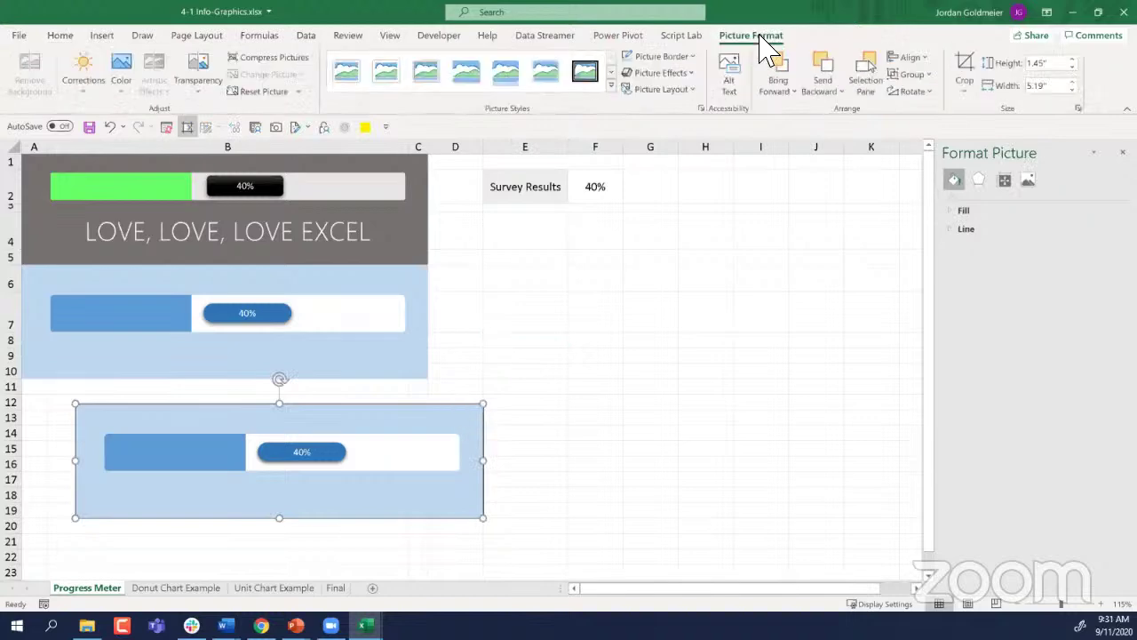
click(266, 92)
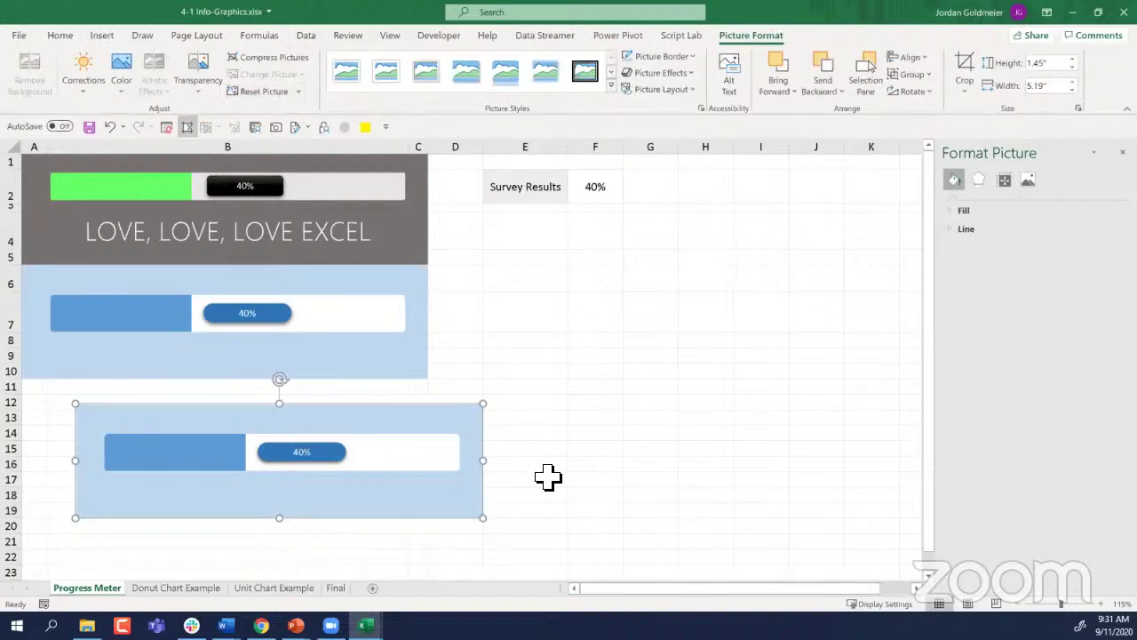
Step: Apply the tilted, bevelled perspective picture style to the Camera picture and shift it slightly up and left
click(610, 86)
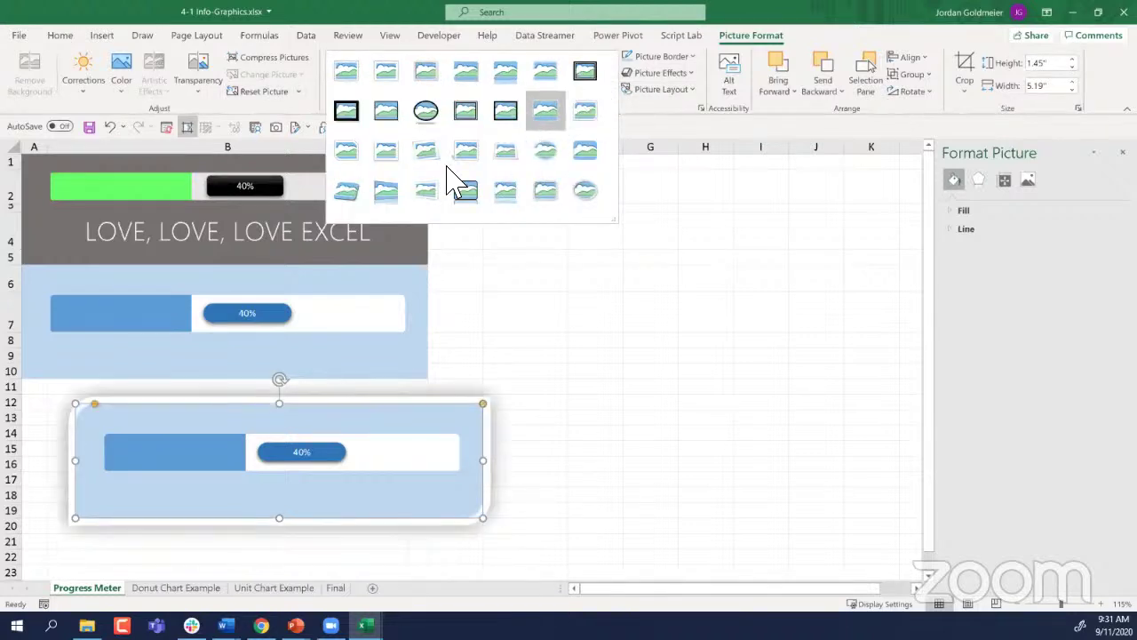
click(347, 195)
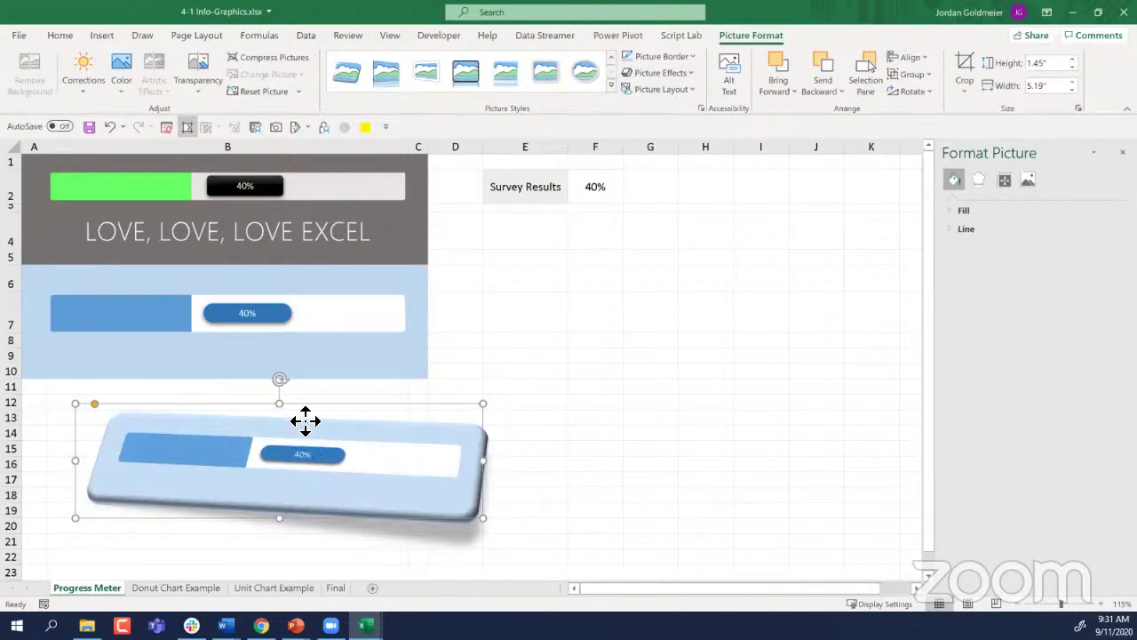
drag(305, 419, 274, 406)
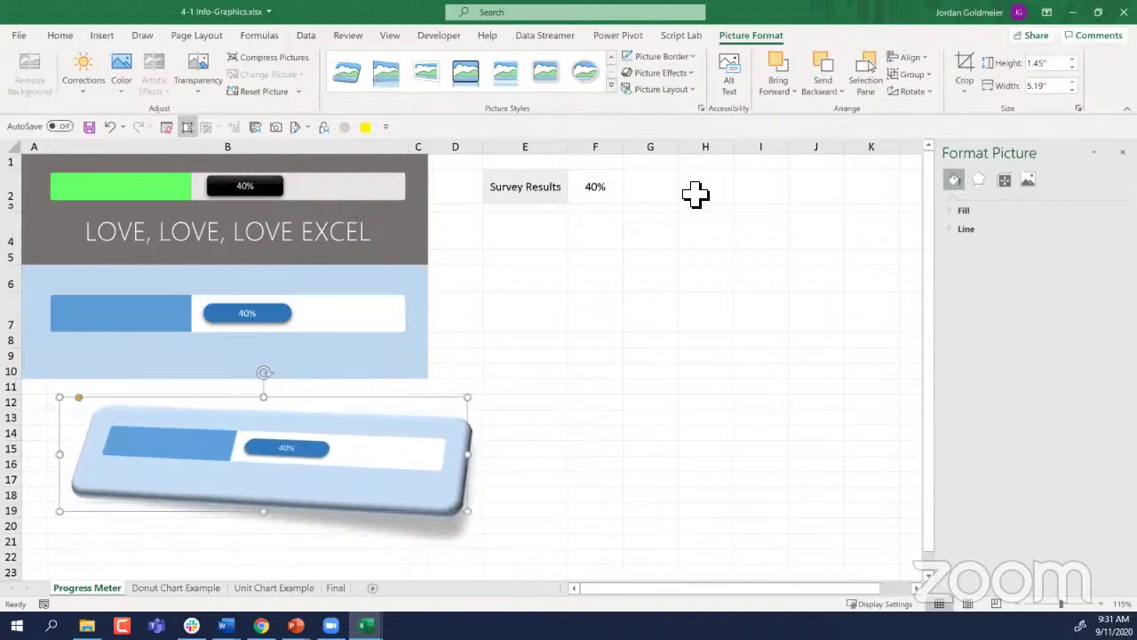
Step: Set the Survey Results value in cell F2 to 20%
click(610, 197)
text(20)
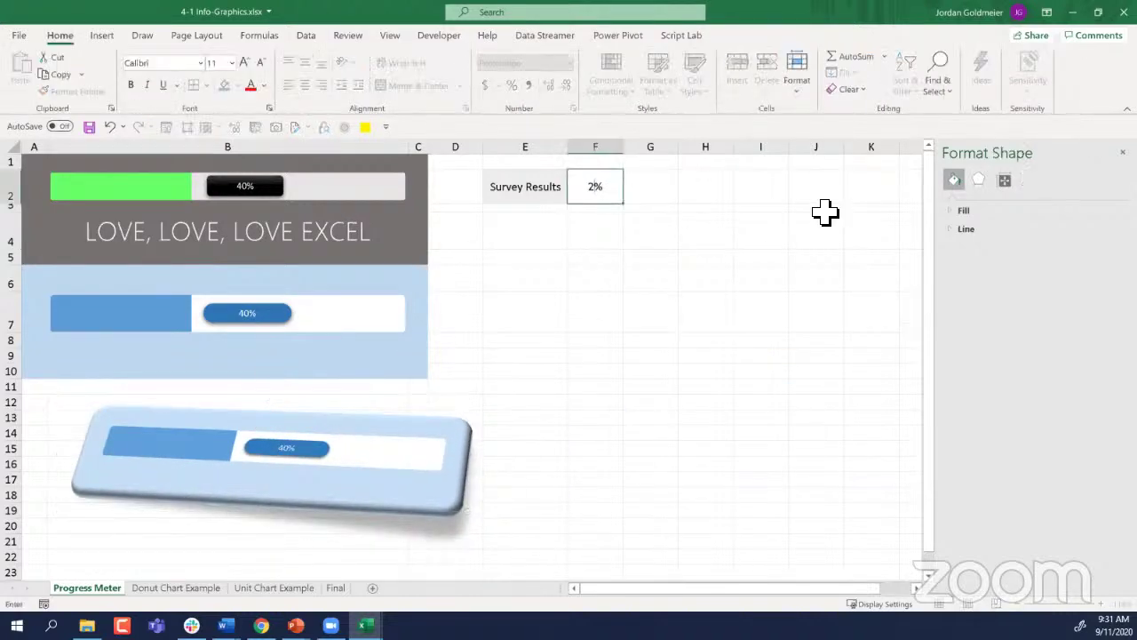
key(Return)
key(Return)
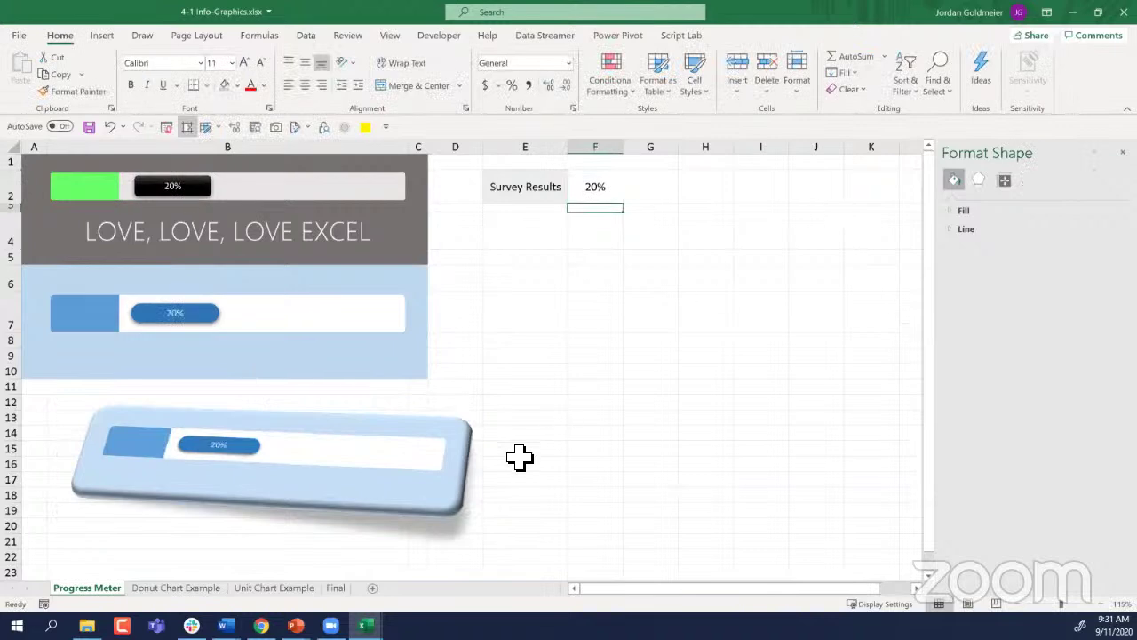
Step: Copy the styled Camera picture to the Final sheet and place it over about columns B to I, rows 5 to 12
click(449, 450)
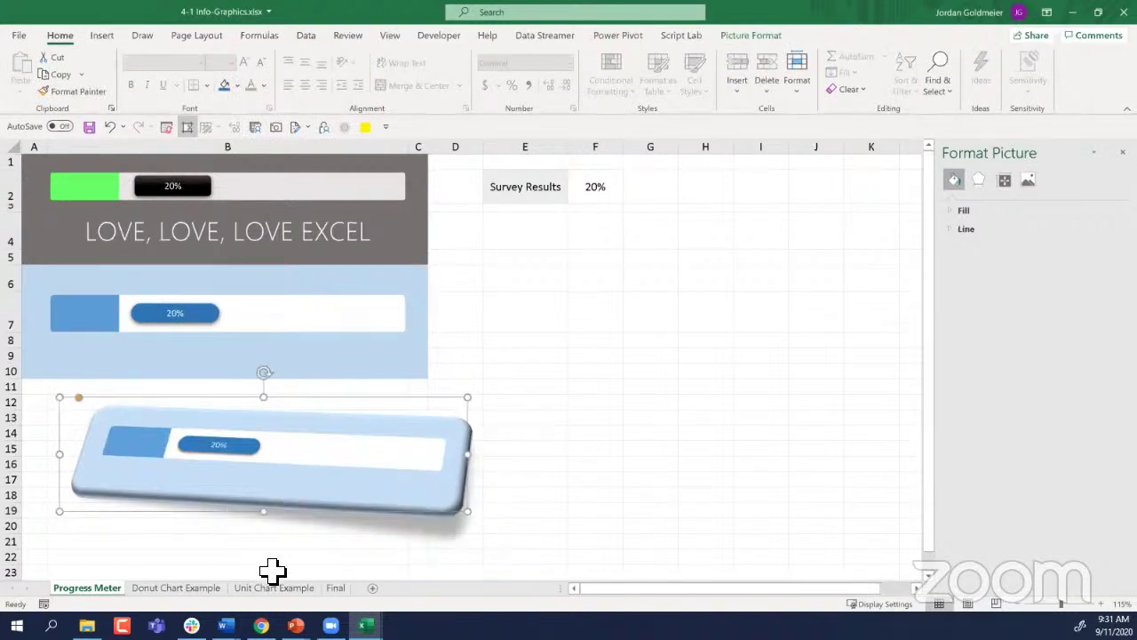
click(336, 586)
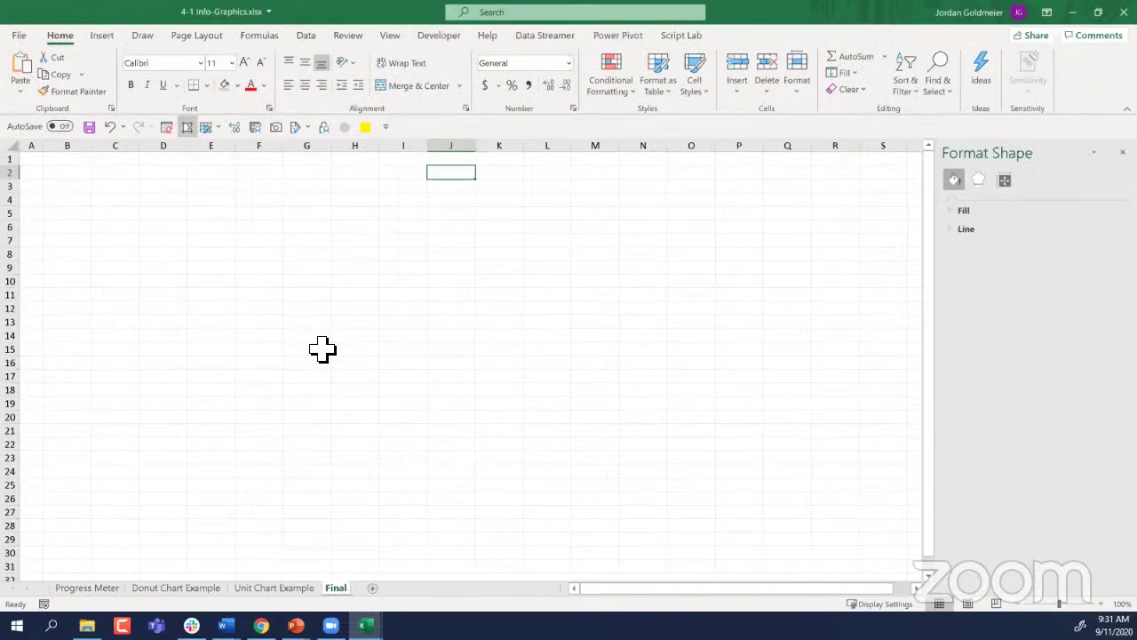
key(ctrl+v)
drag(508, 246, 146, 283)
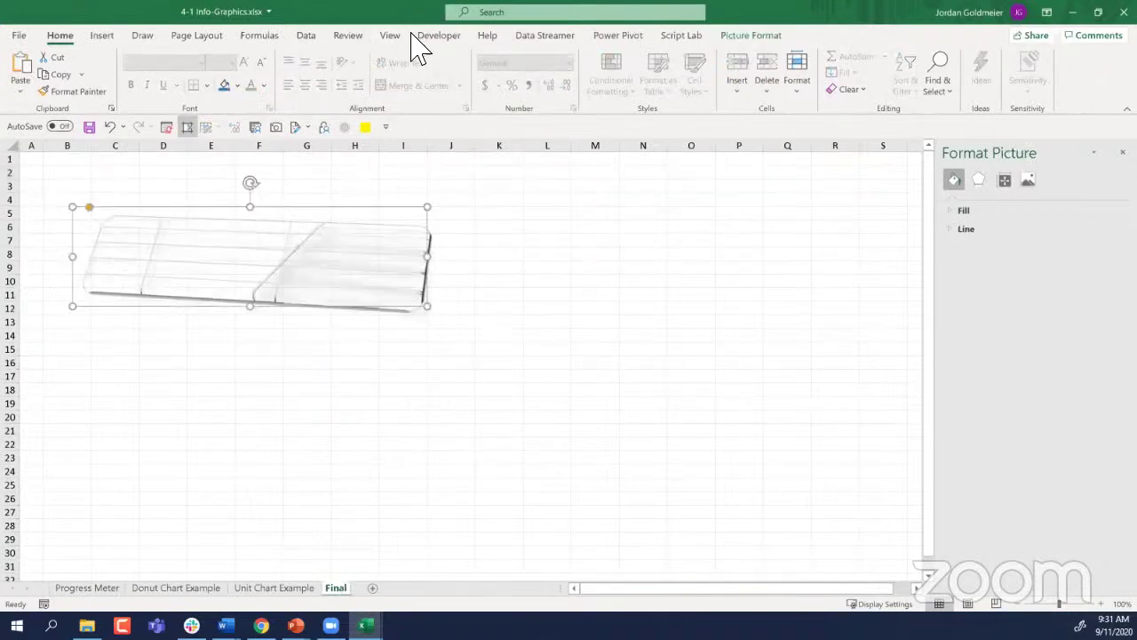
Step: Relink the picture on the Final sheet to ='Progress Meter'!$A$6:$C$10 and move it to about columns A to H, rows 2 to 9
click(388, 37)
click(421, 64)
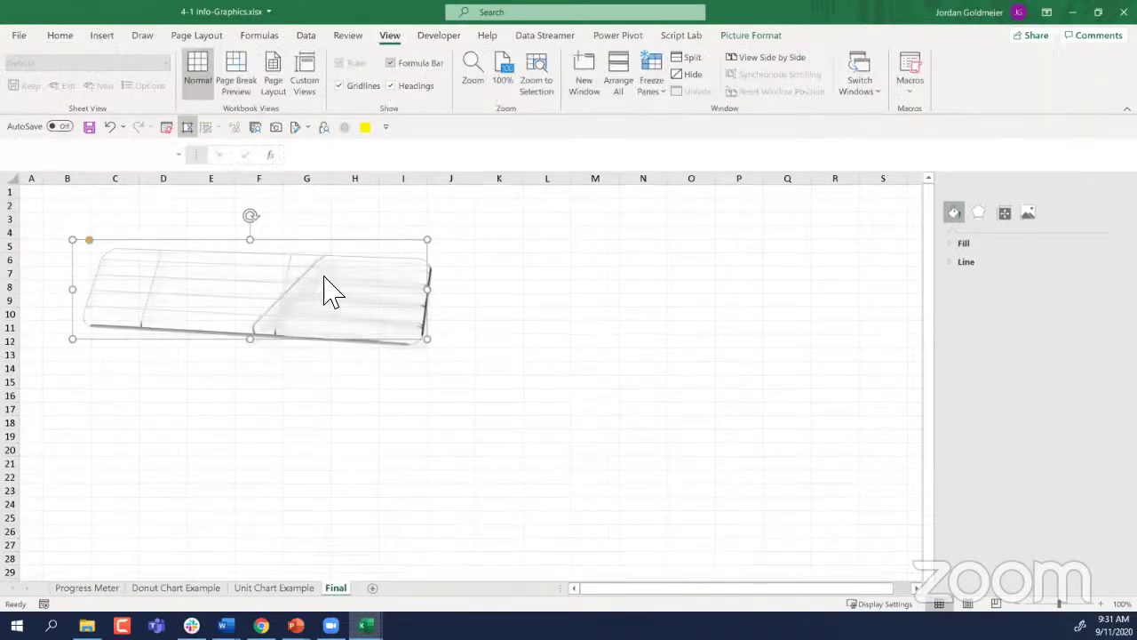
click(306, 158)
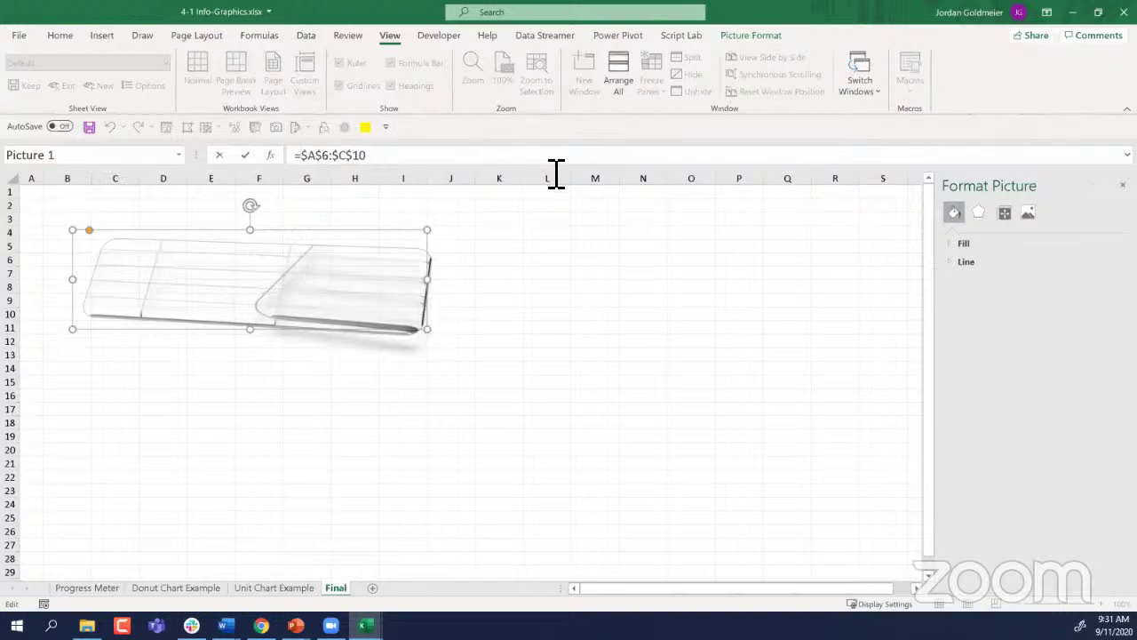
key(shift+End)
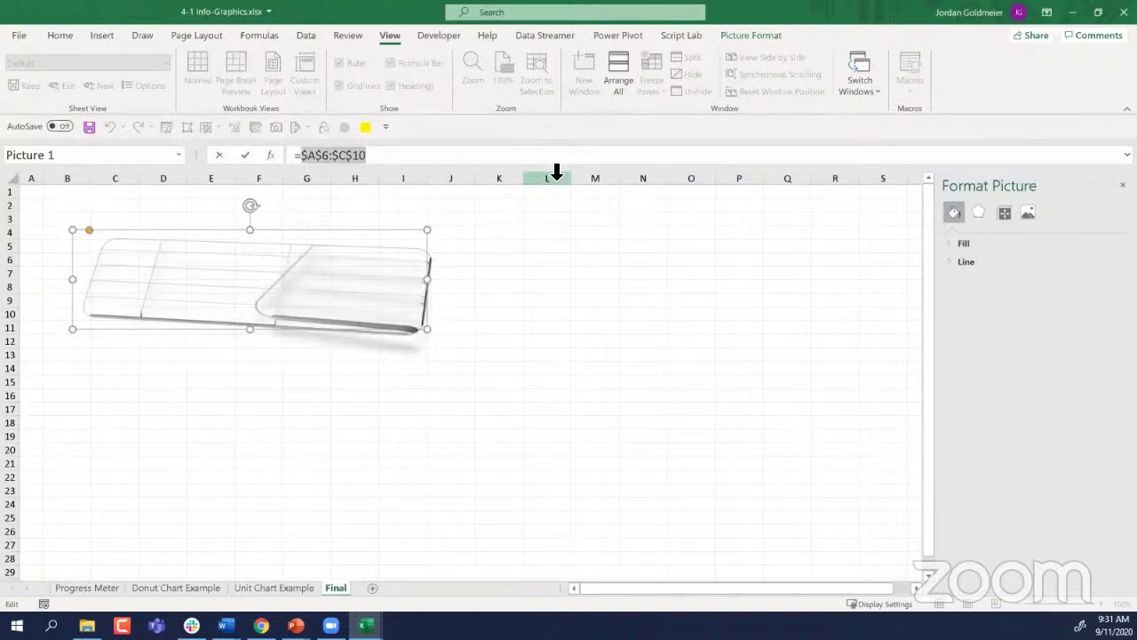
key(BackSpace)
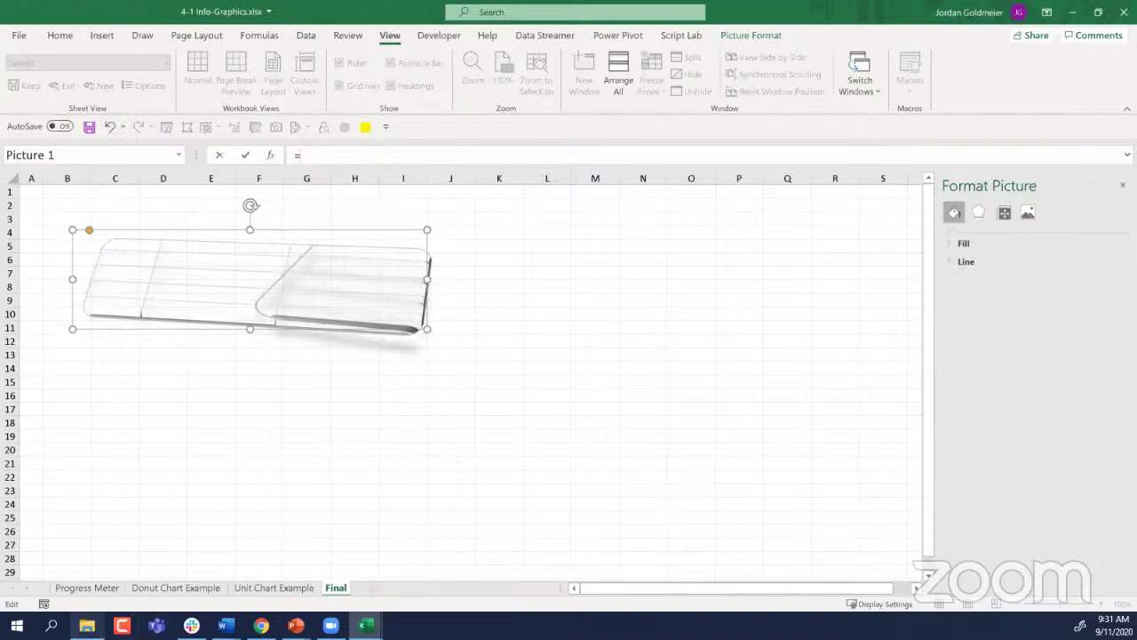
click(87, 587)
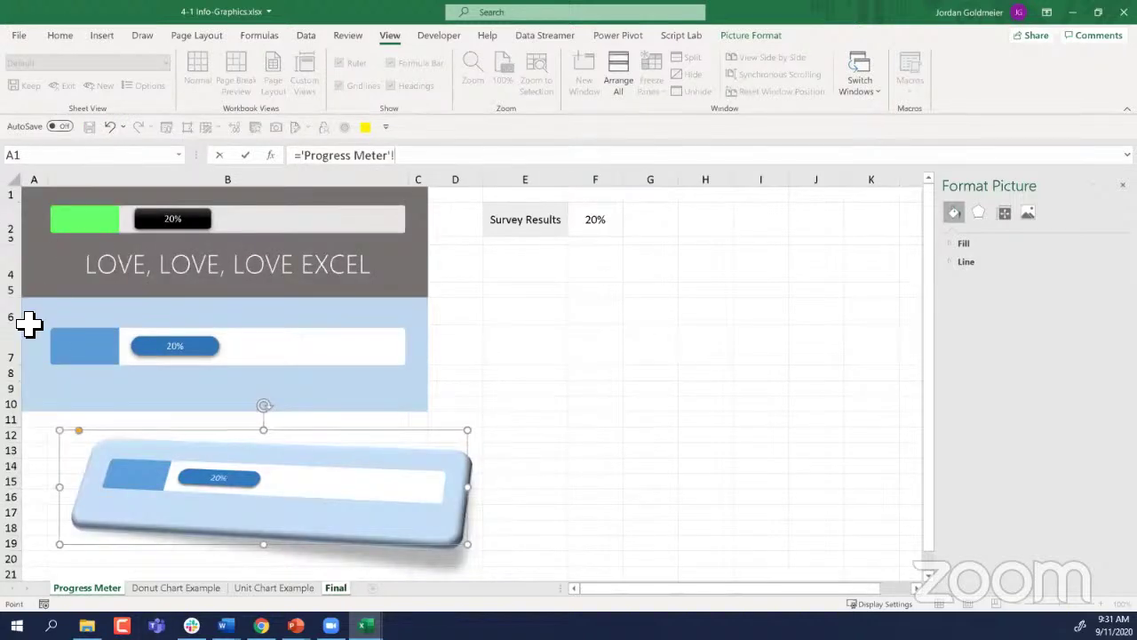
drag(29, 325, 416, 402)
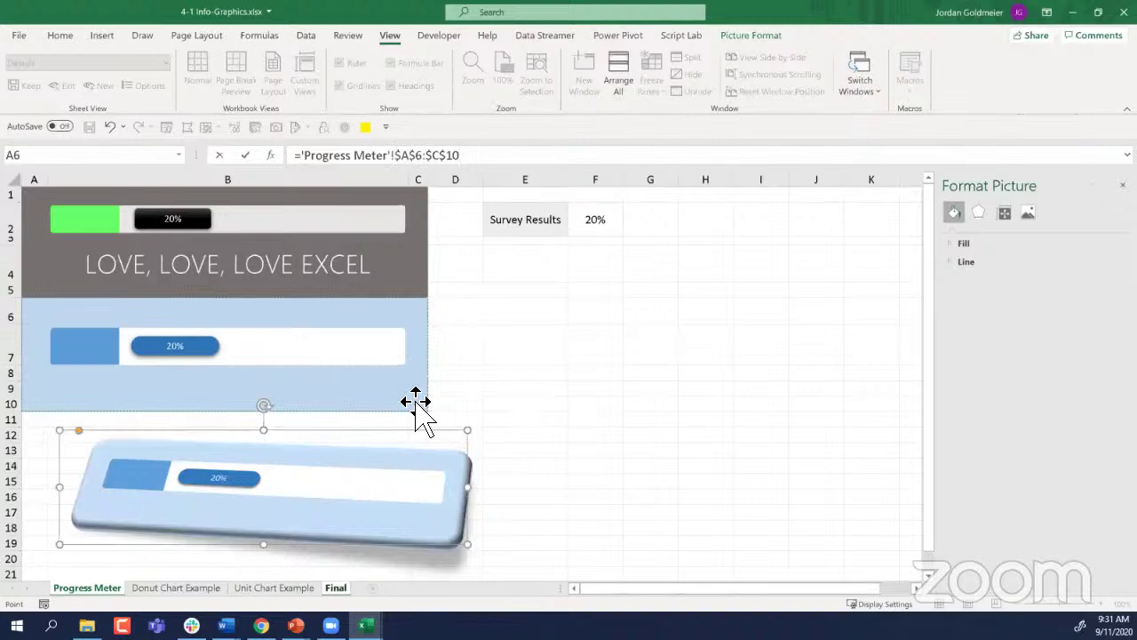
key(Return)
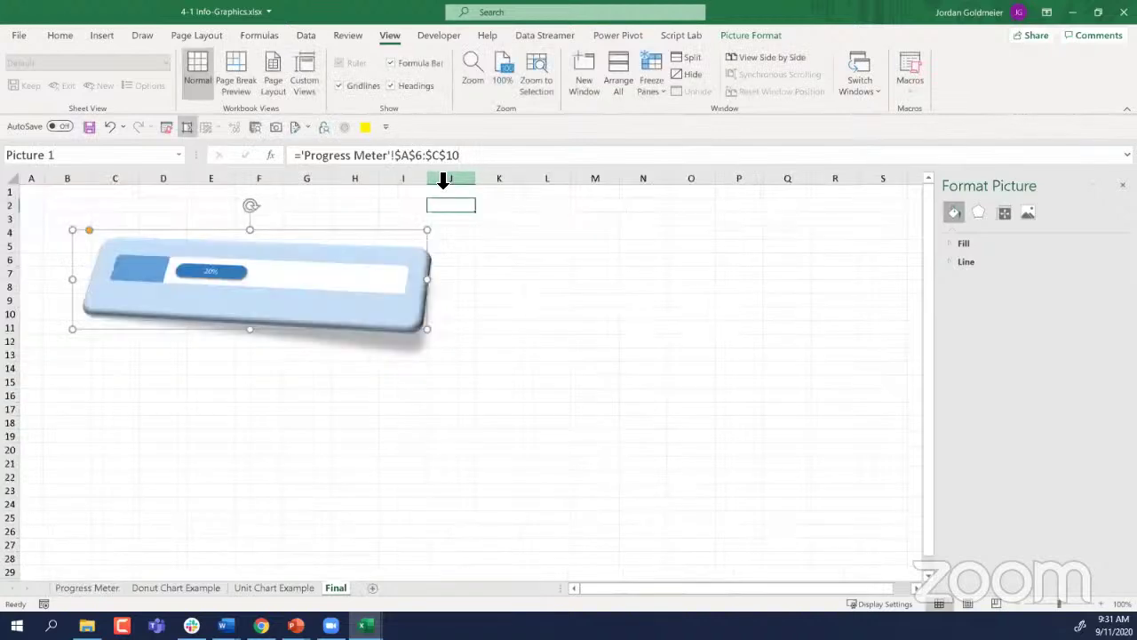
click(300, 341)
drag(286, 272, 287, 249)
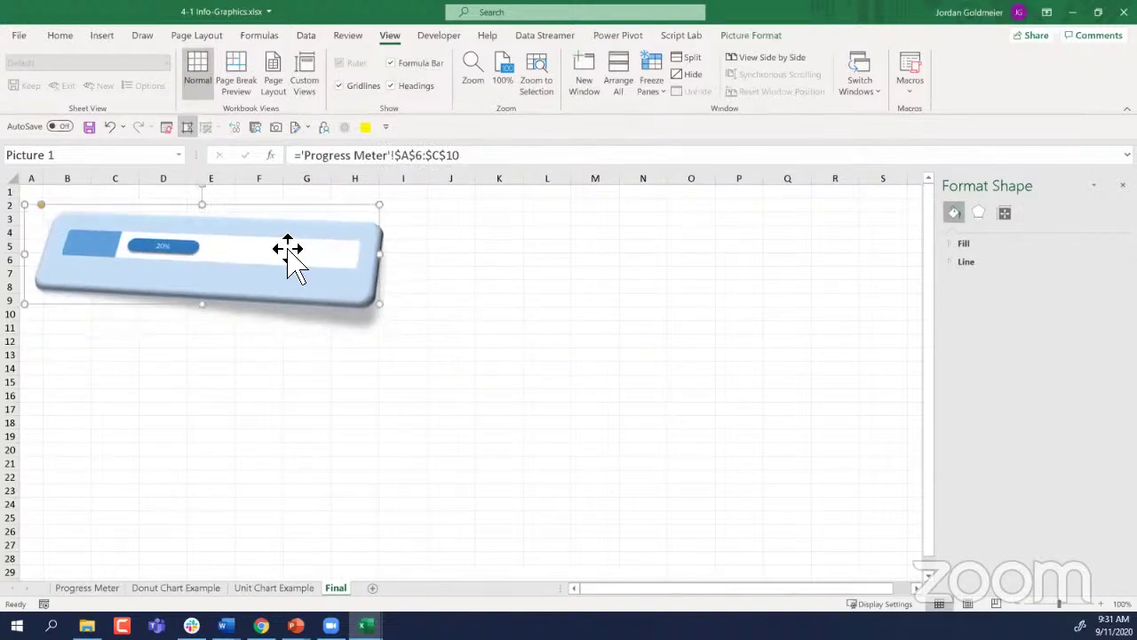
Step: Set the Survey Results value in cell F2 of the Progress Meter sheet to 55% and check the linked picture on the Final sheet
click(88, 587)
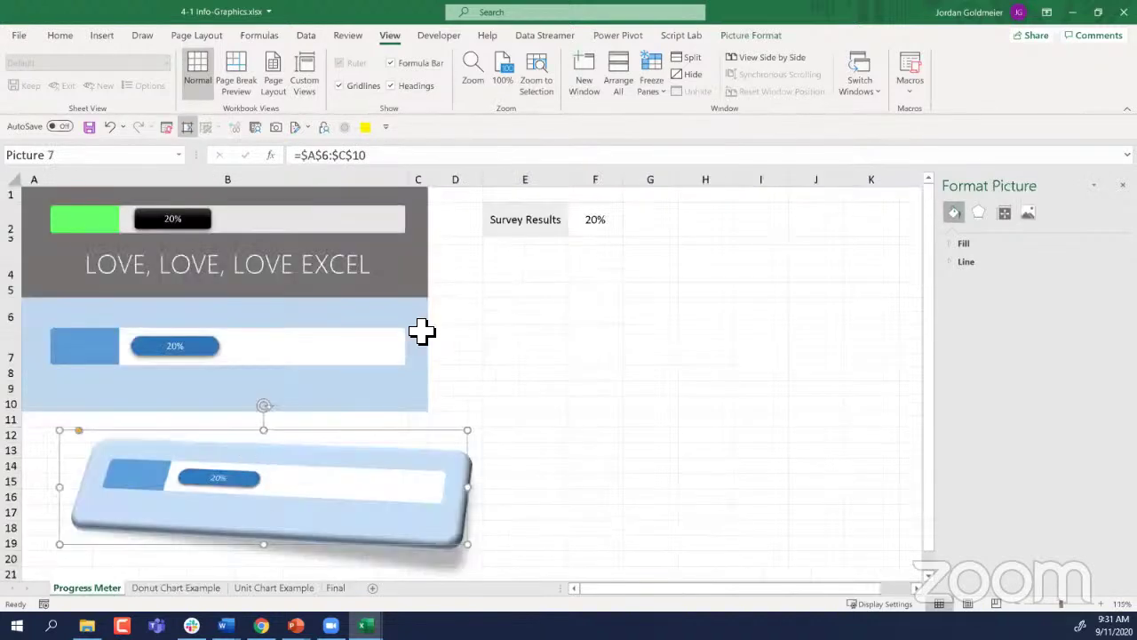
click(591, 218)
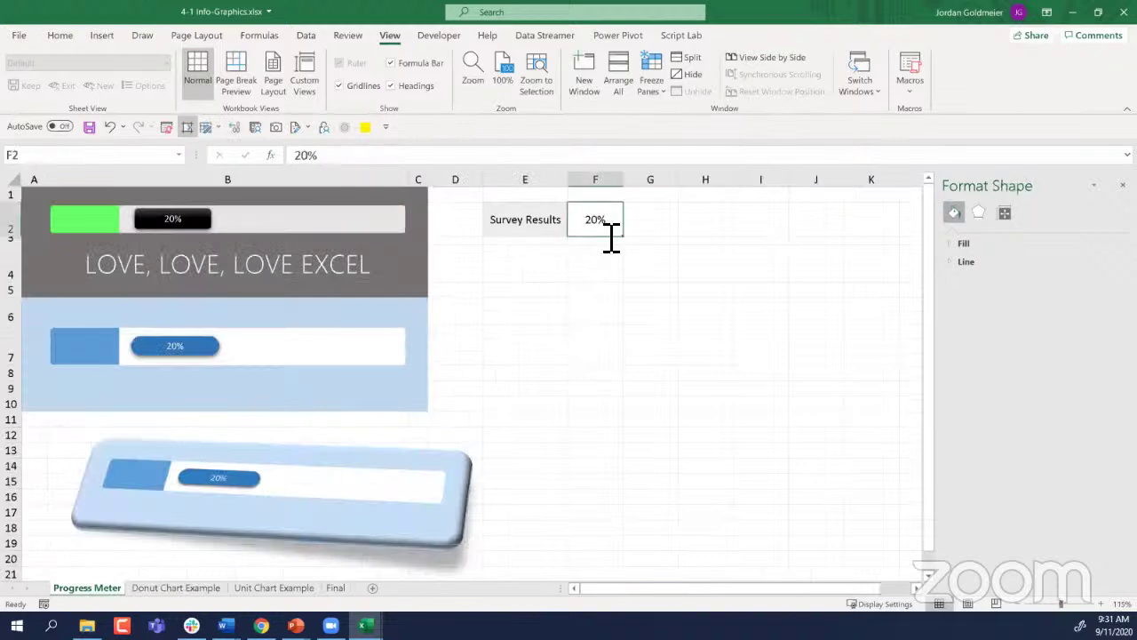
text(55)
key(Return)
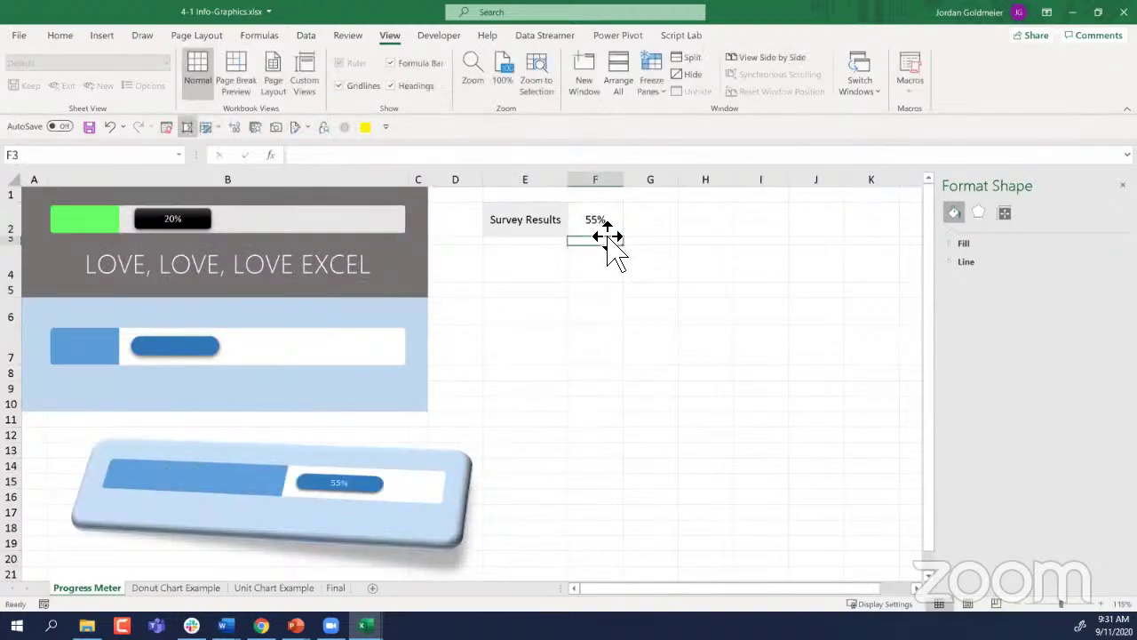
click(336, 587)
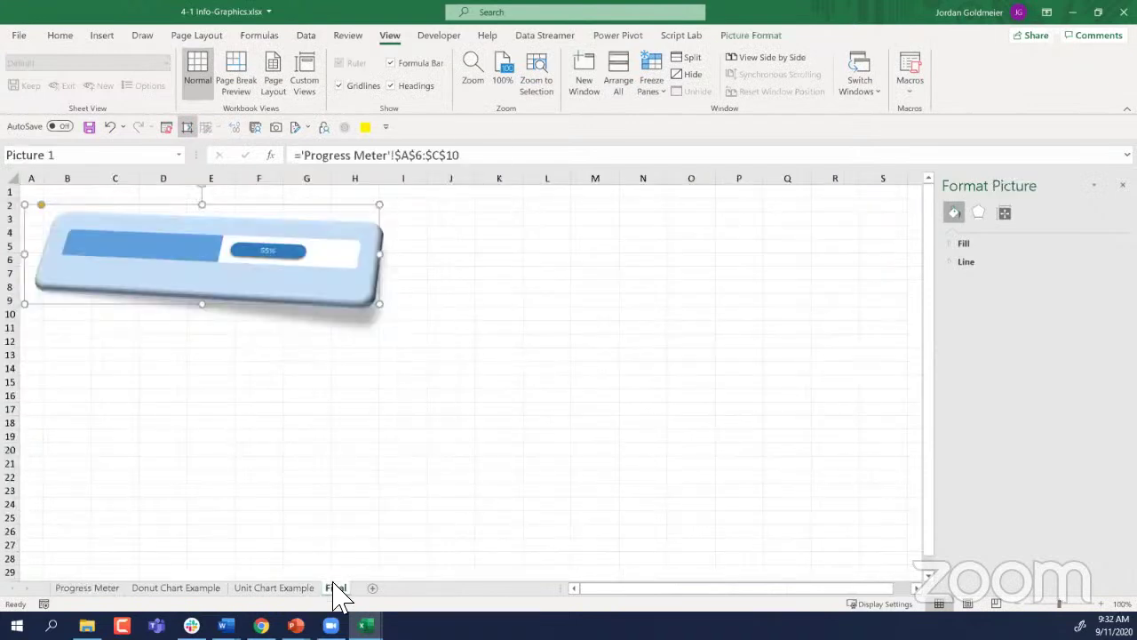
click(210, 449)
click(97, 251)
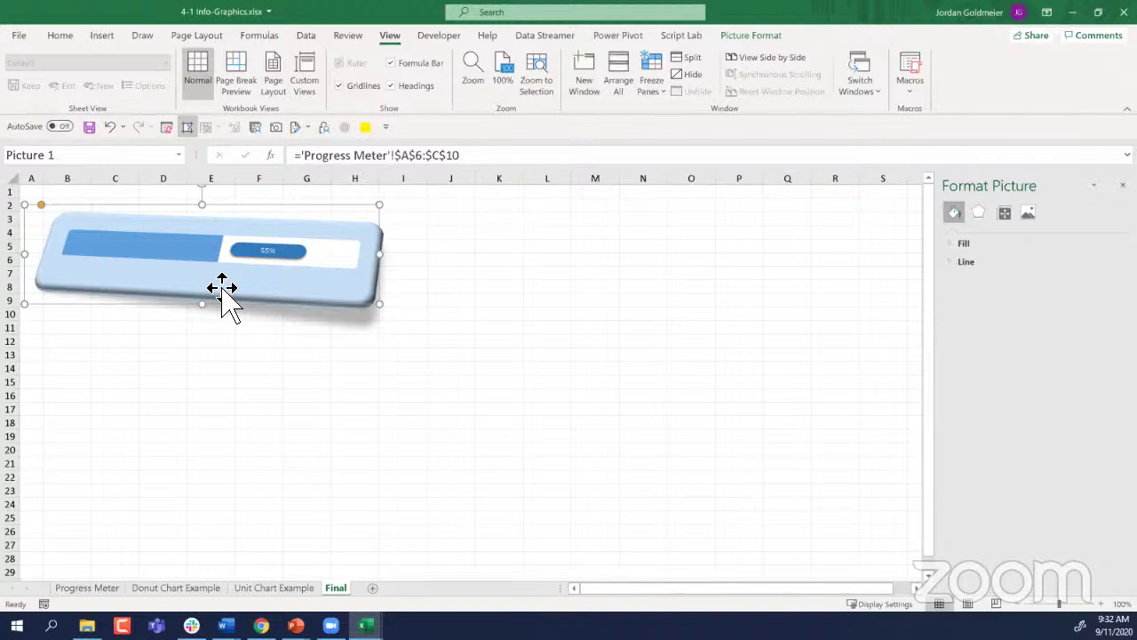
Step: View the green energy donut infographic and its source values on the Donut Chart Example sheet
click(86, 587)
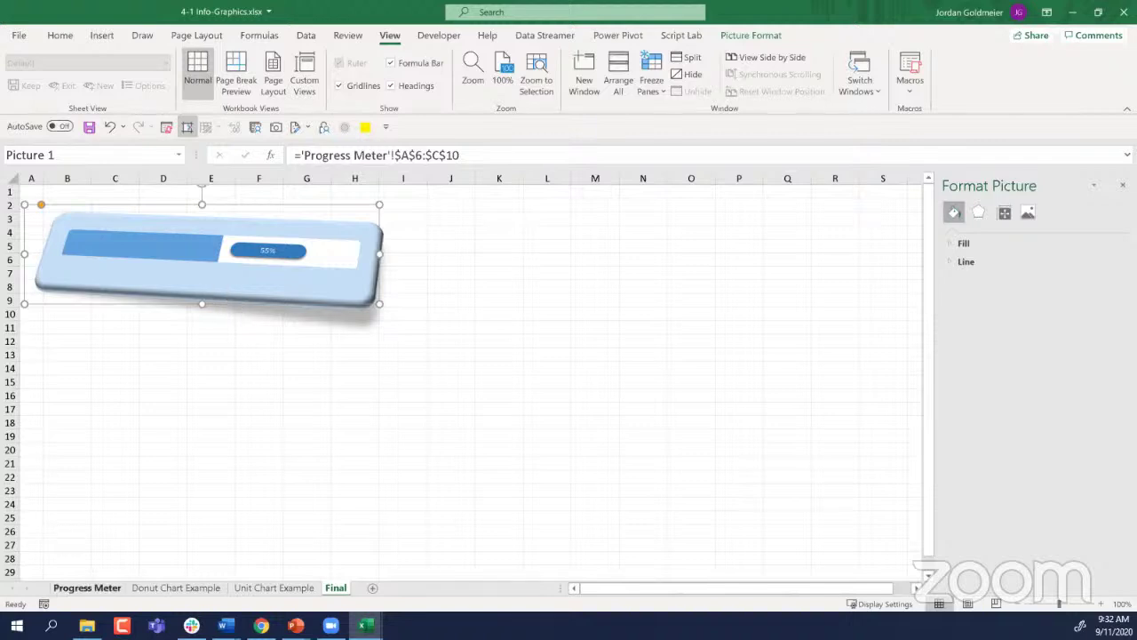
click(165, 591)
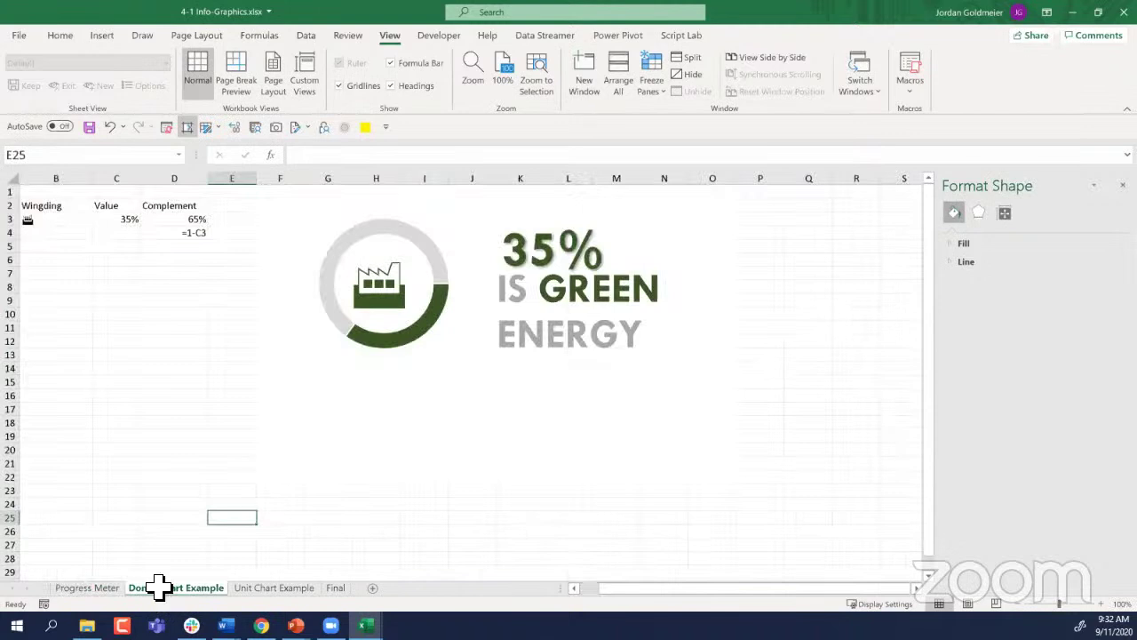
click(347, 422)
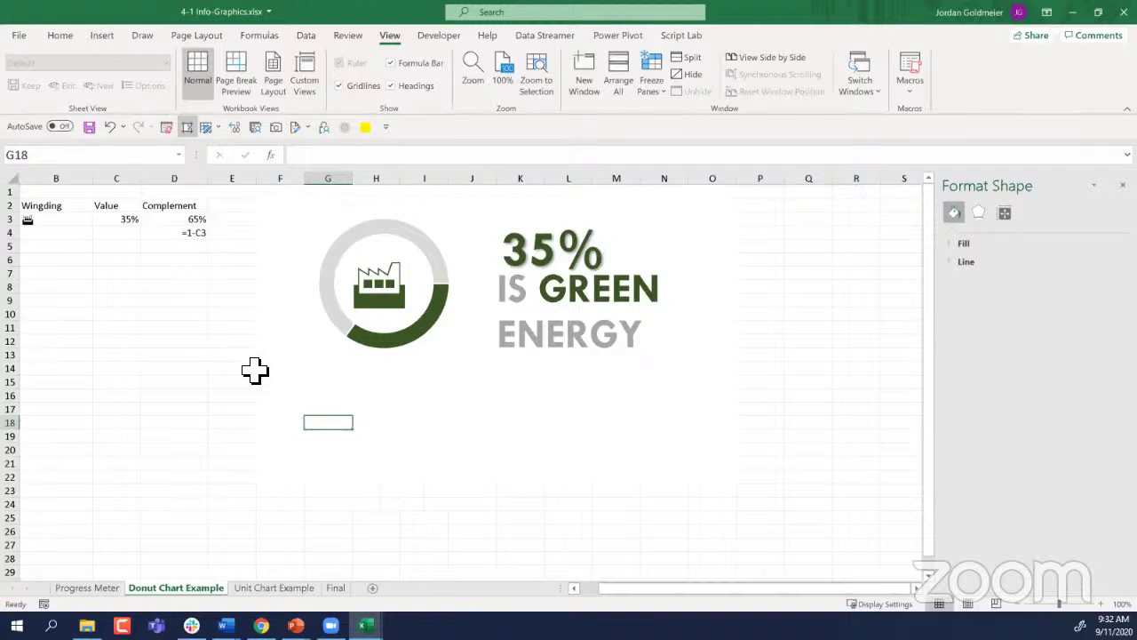
click(325, 357)
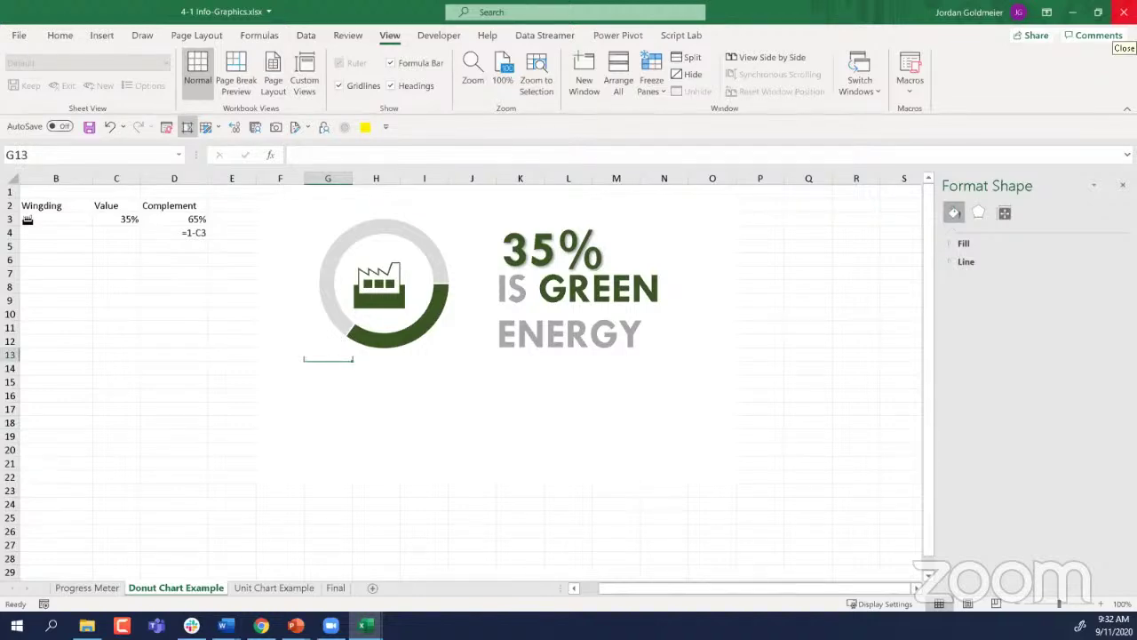
Step: Open the workbook 5-2 Timeline selector example.xlsx from the EIE presentations folder in File Explorer
click(87, 626)
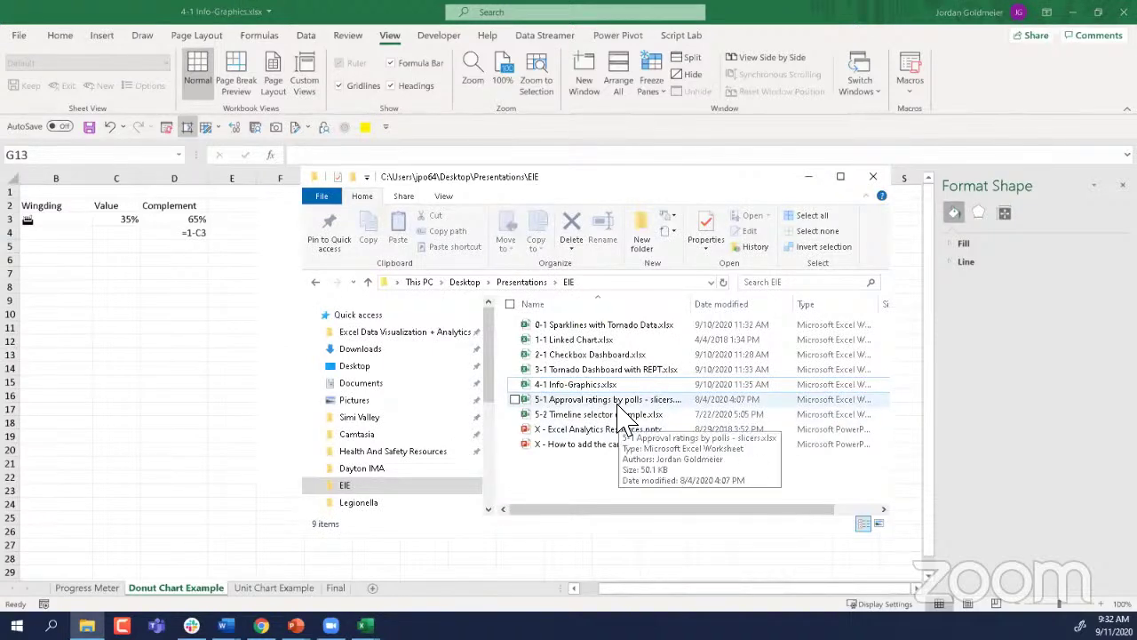
click(582, 443)
click(573, 432)
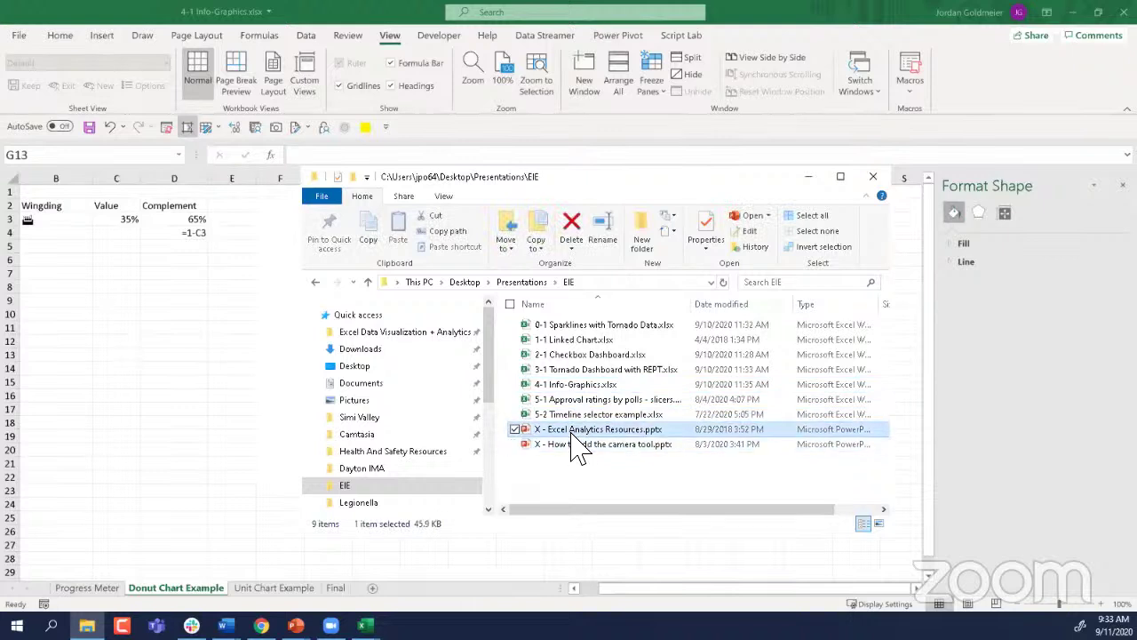
click(572, 446)
click(571, 434)
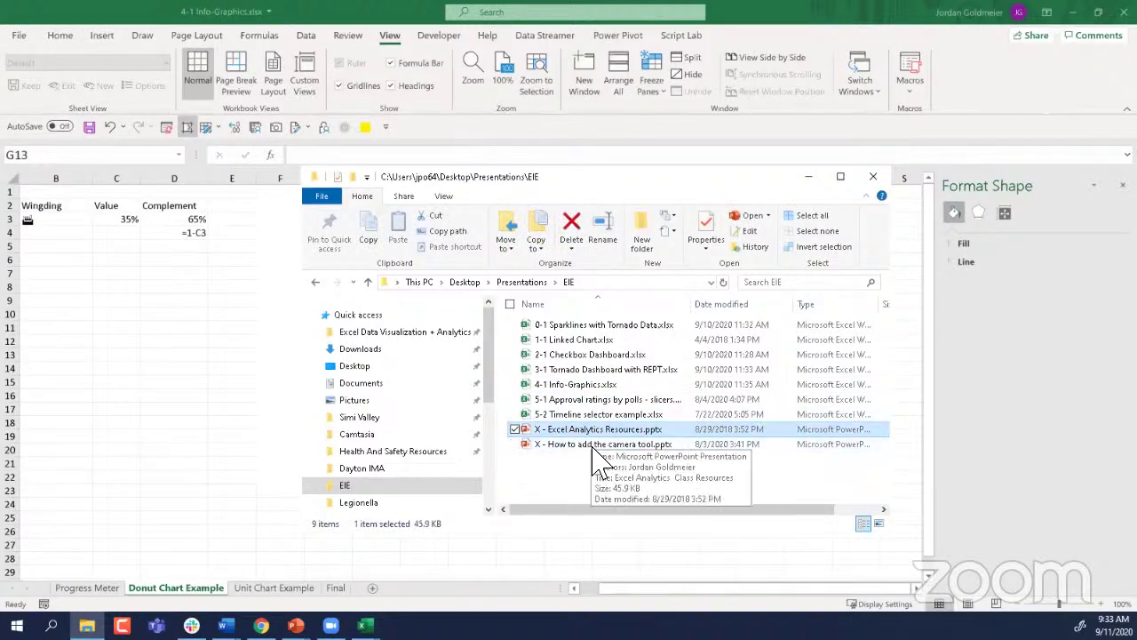
click(586, 445)
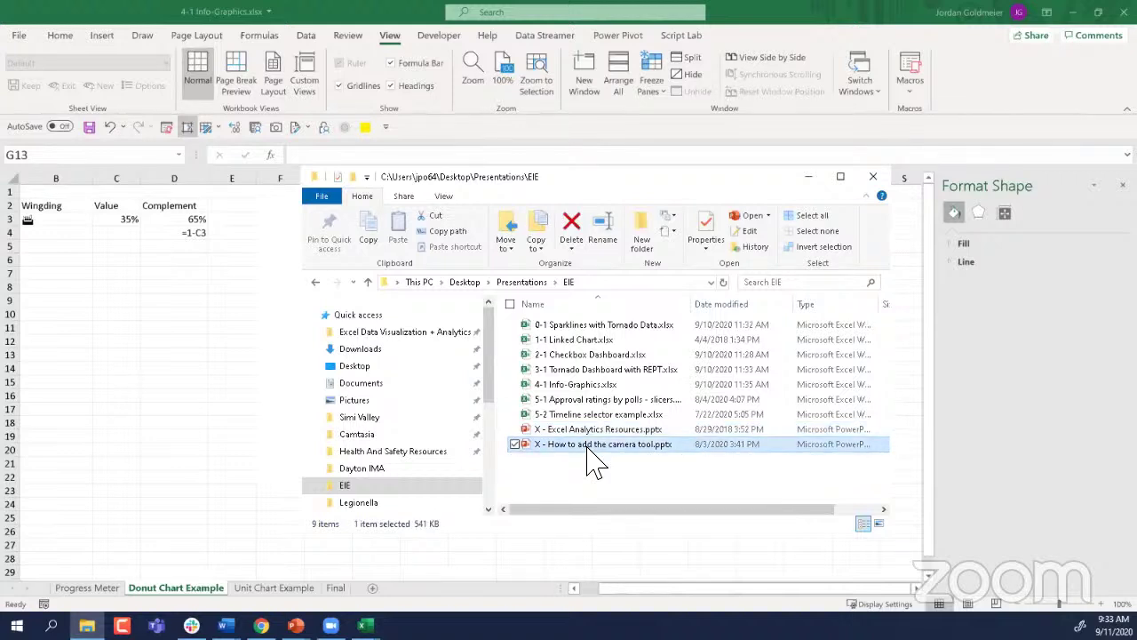
double_click(602, 415)
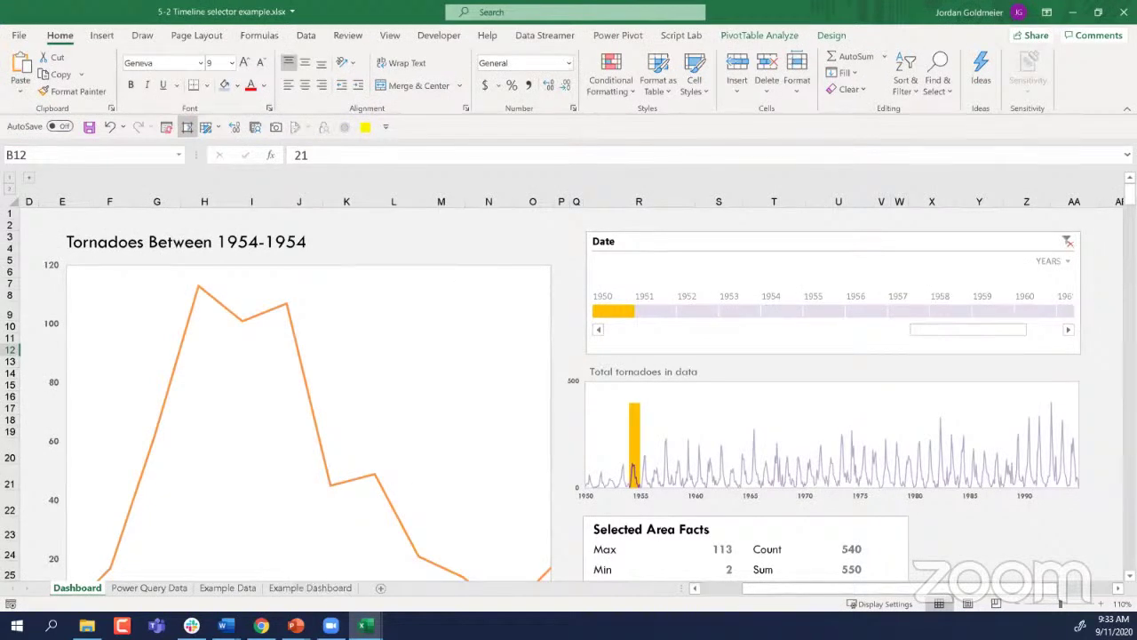
Step: Close the workbook 4-1 Info-Graphics.xlsx and save its changes
mouse_move(365, 626)
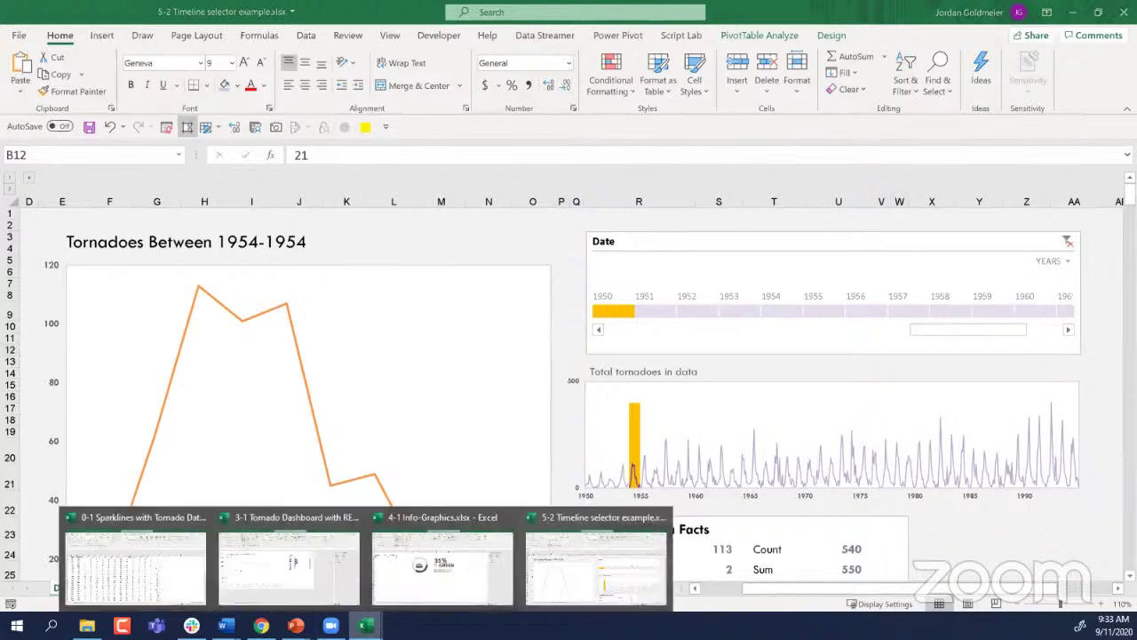
click(447, 546)
key(ctrl+w)
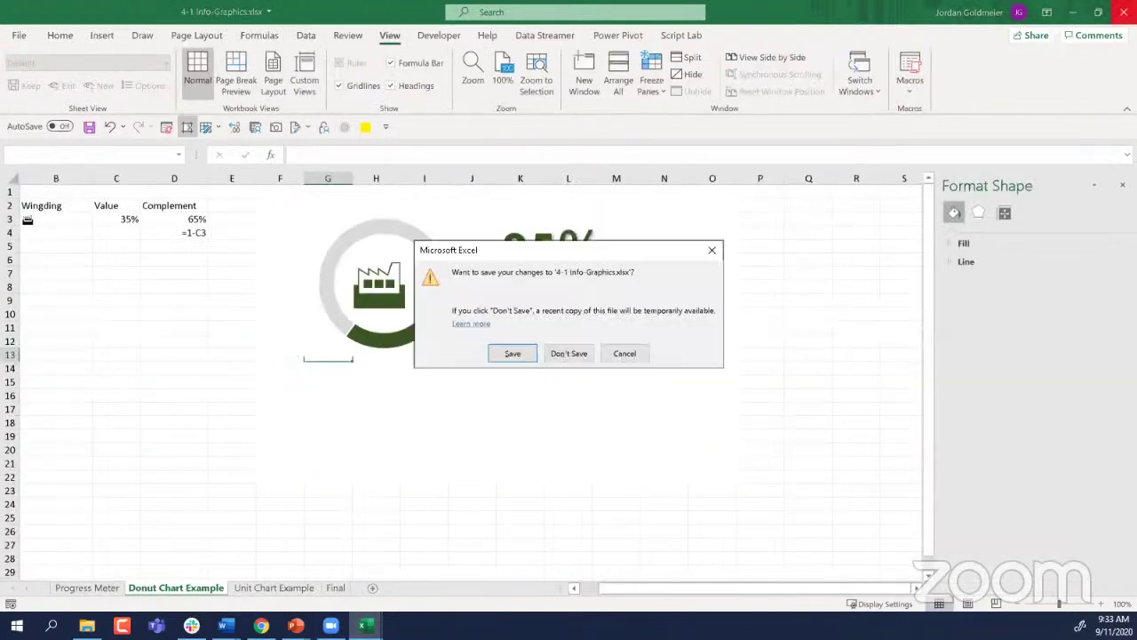
click(509, 353)
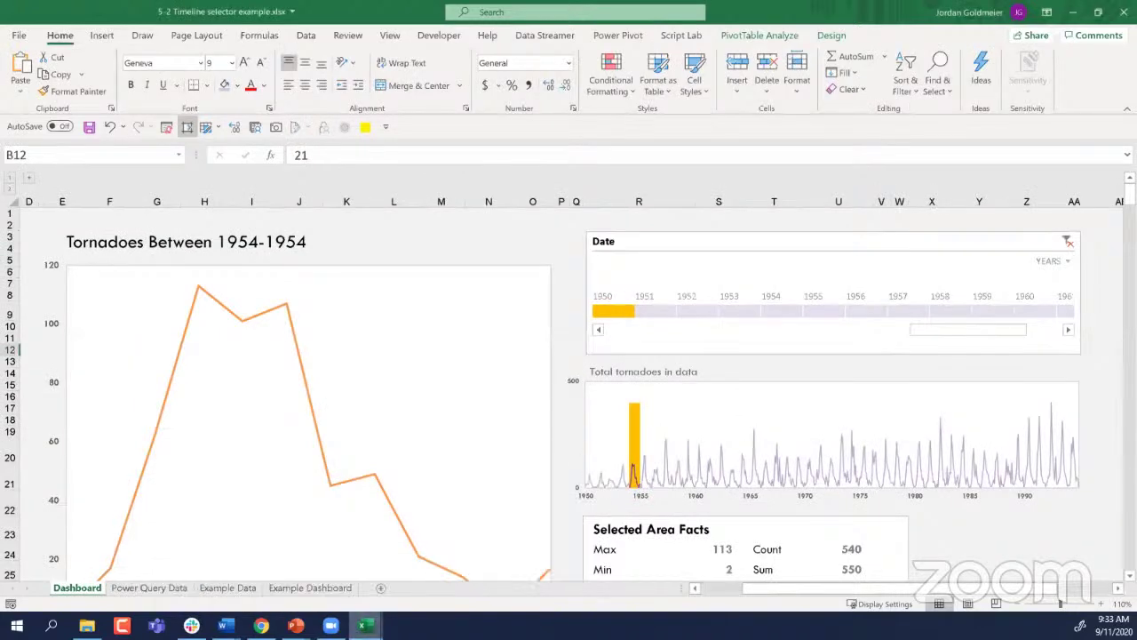
Step: Close the 3-1 Tornado Dashboard with REPT and 0-1 Sparklines with Tornado Data workbooks without saving changes
mouse_move(364, 625)
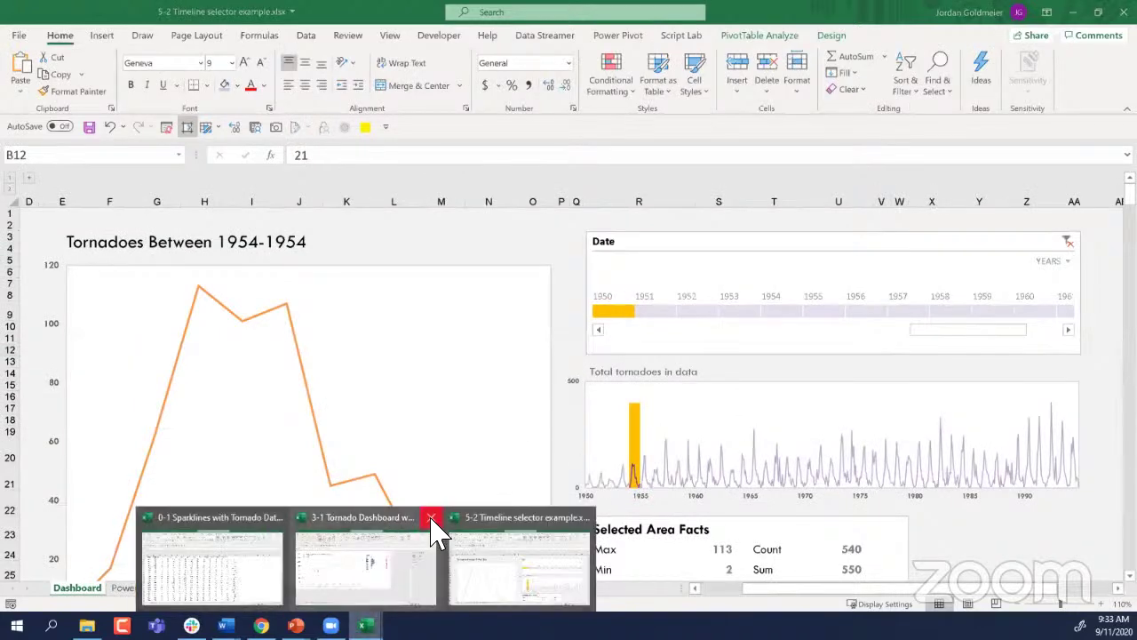
click(431, 518)
click(573, 353)
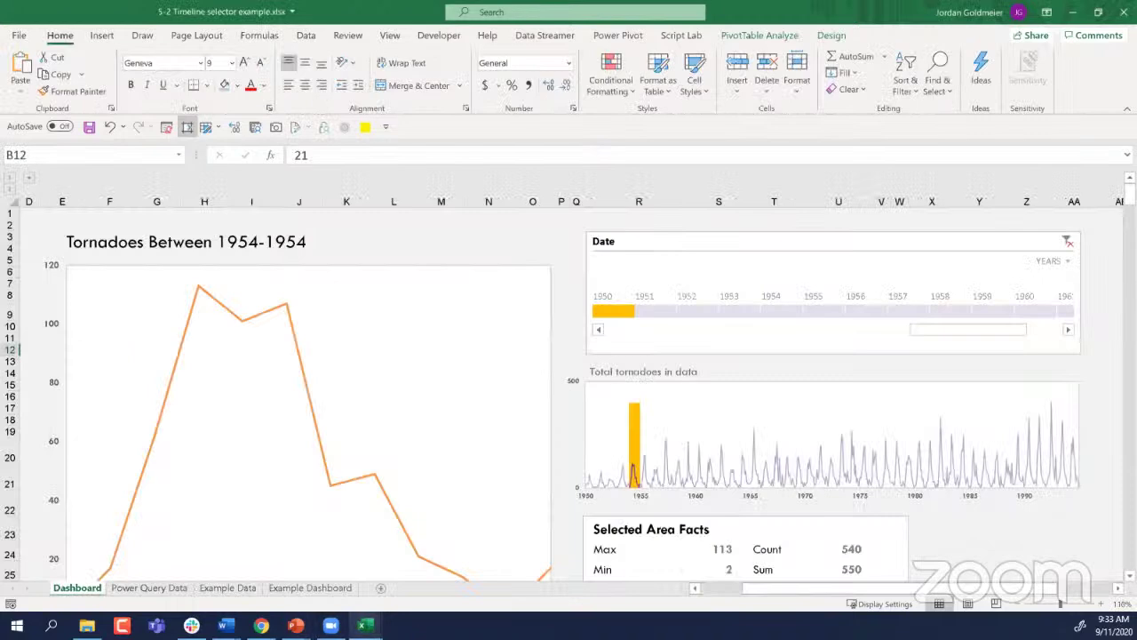
mouse_move(363, 625)
click(293, 602)
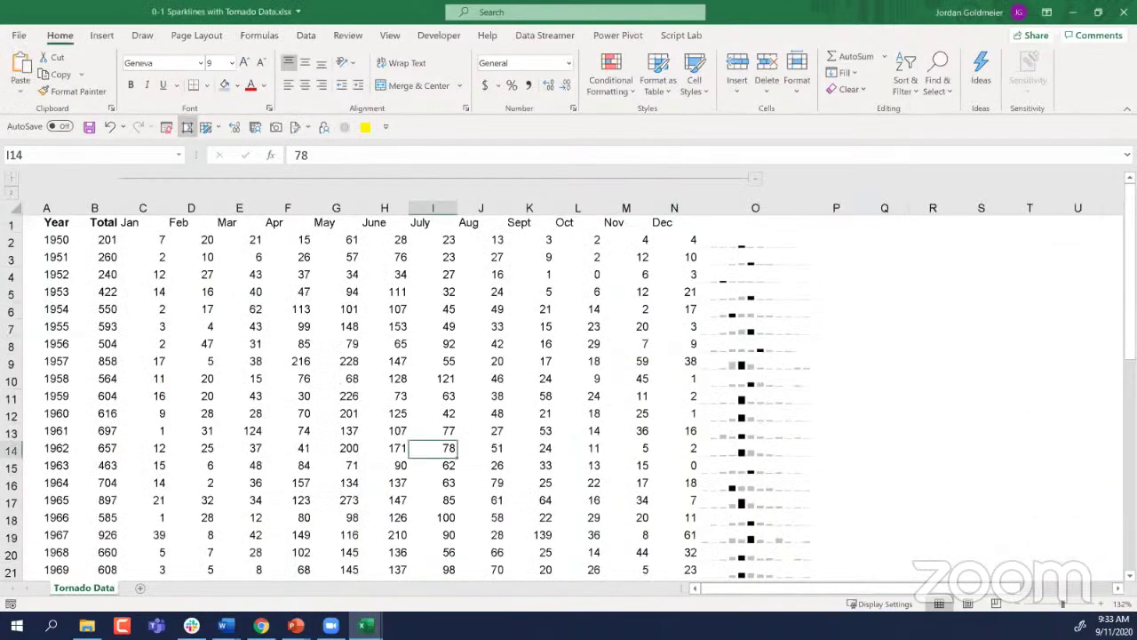
key(ctrl+w)
click(561, 355)
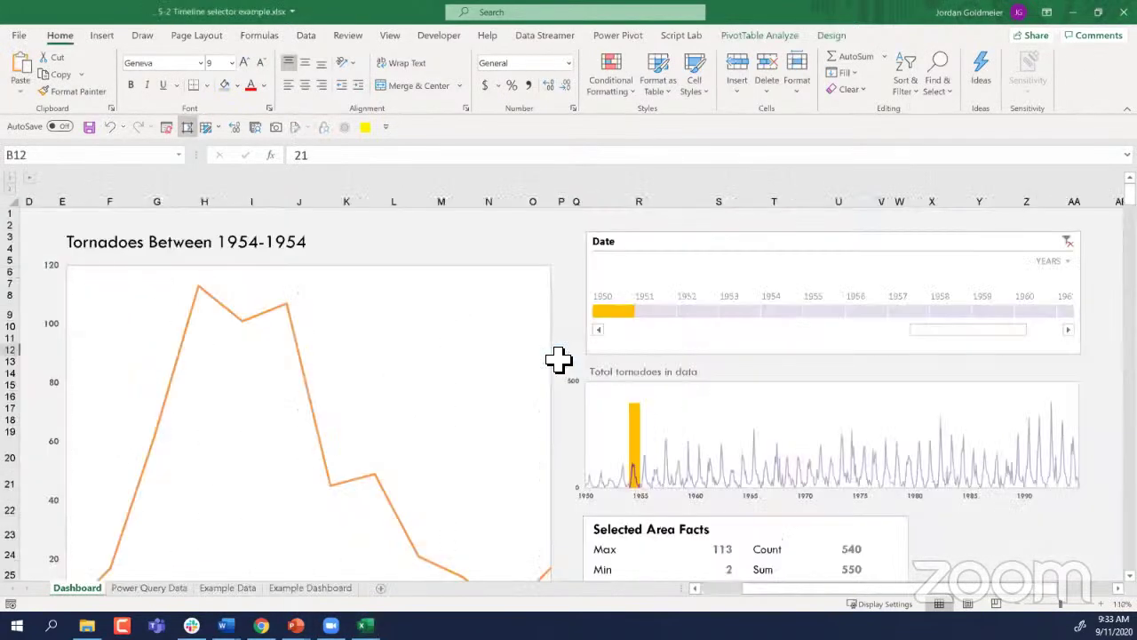
Step: Extend the Date timeline selection on the Dashboard sheet to 1950-1958 and inspect the tornado line chart and the shaded series in the totals chart
ctrl+scroll(372, 418, down, 3)
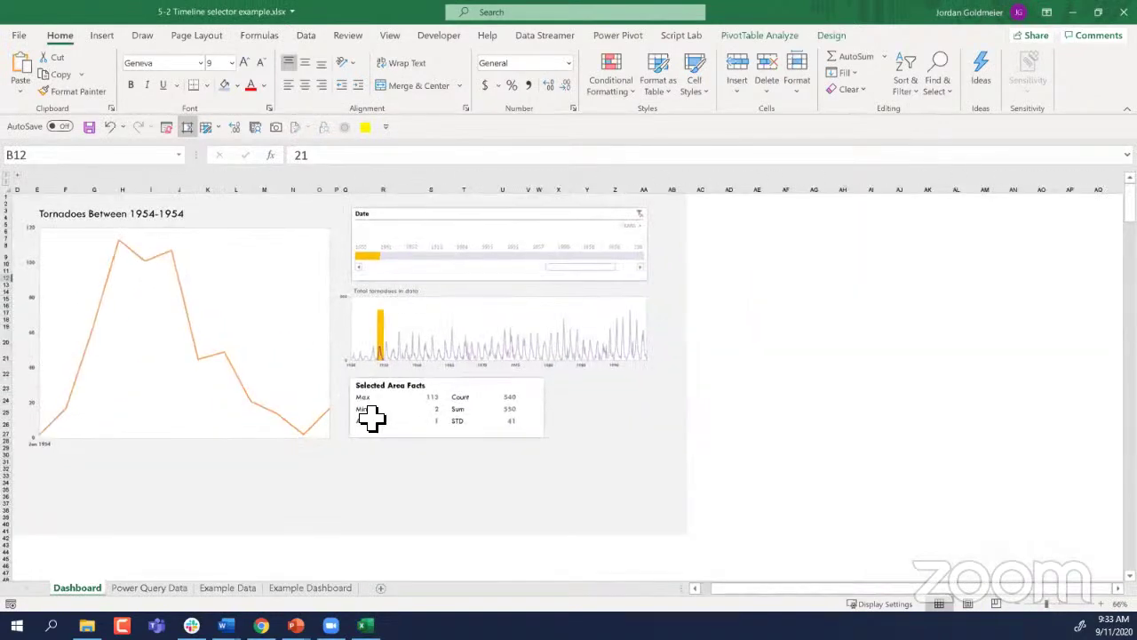
ctrl+scroll(371, 419, up, 4)
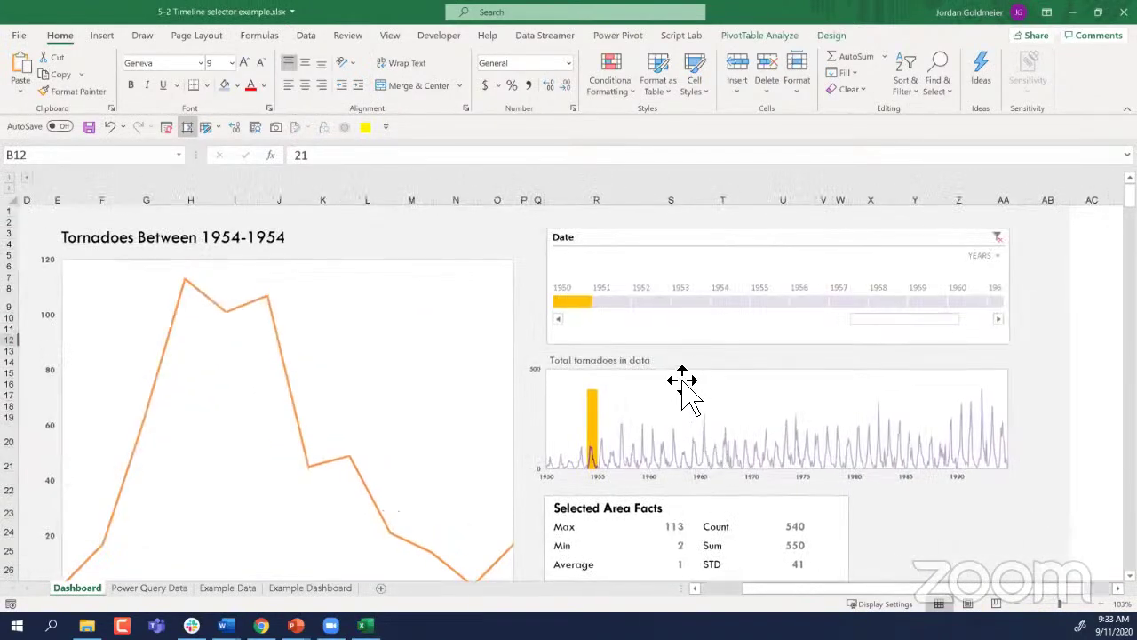
click(697, 370)
click(698, 367)
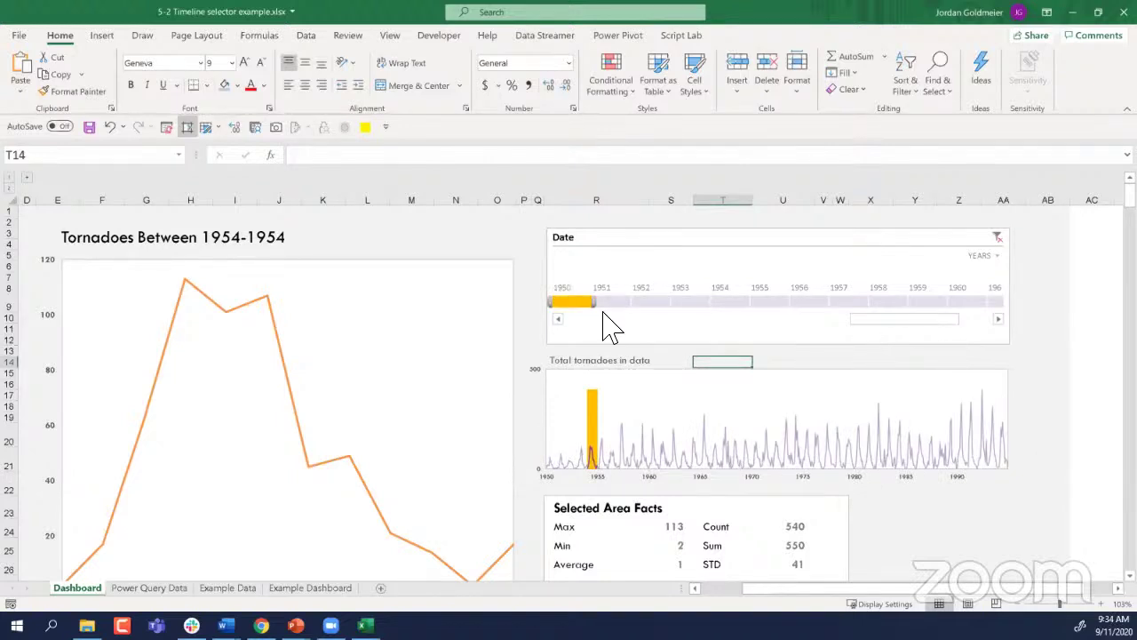
drag(597, 303, 903, 317)
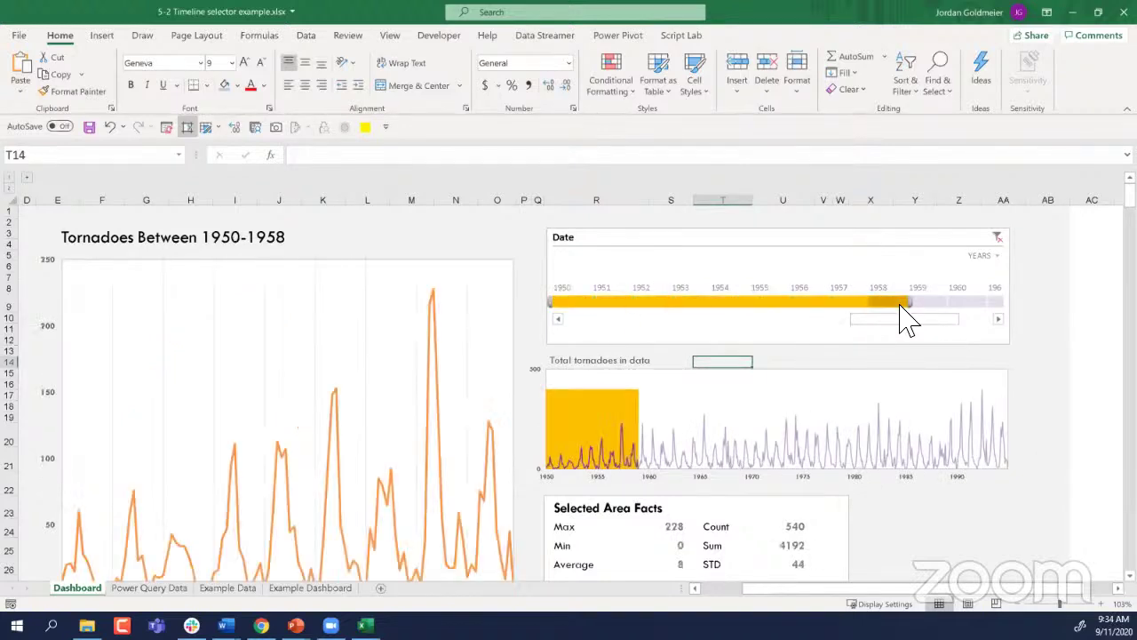
click(285, 294)
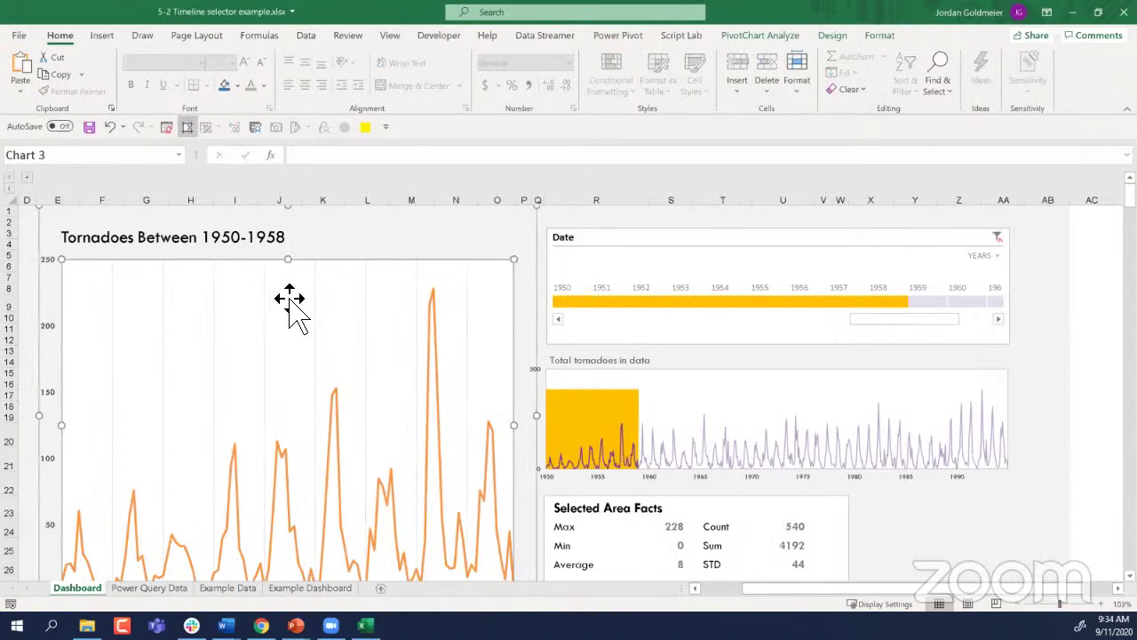
click(595, 421)
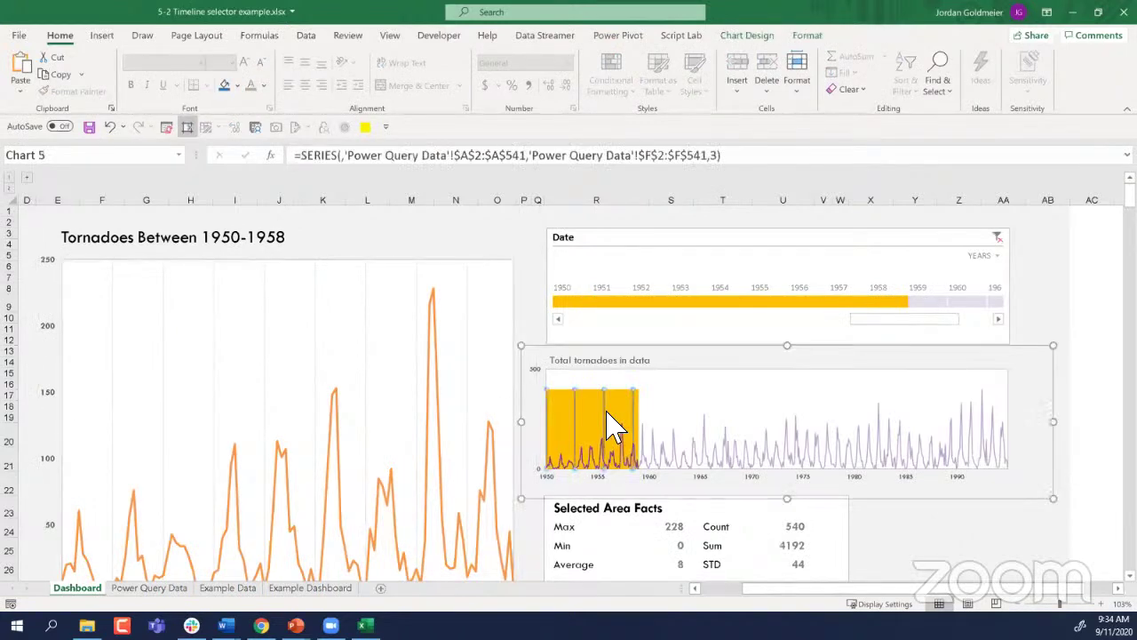
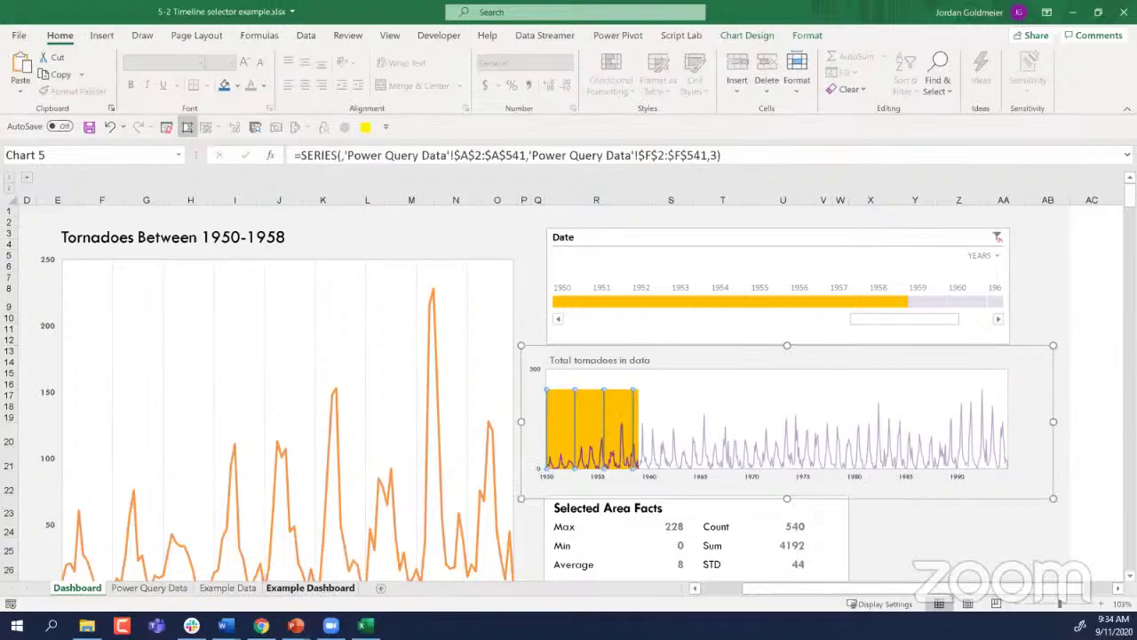
Step: Compare the tables on the Power Query Data and Example Data sheets
click(175, 584)
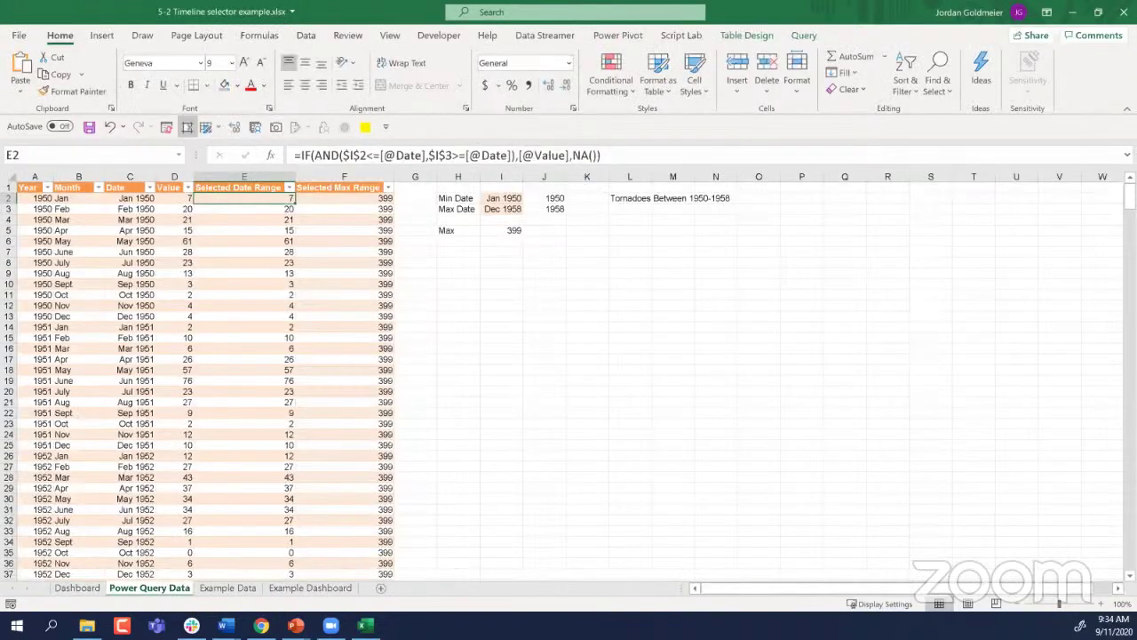
click(229, 588)
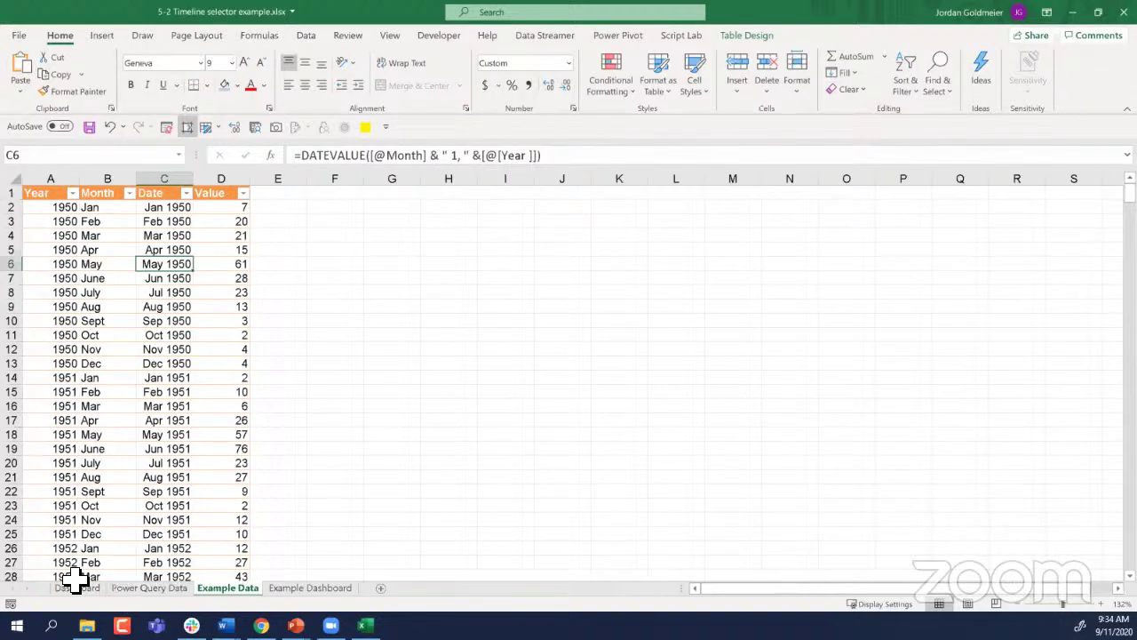
click(148, 594)
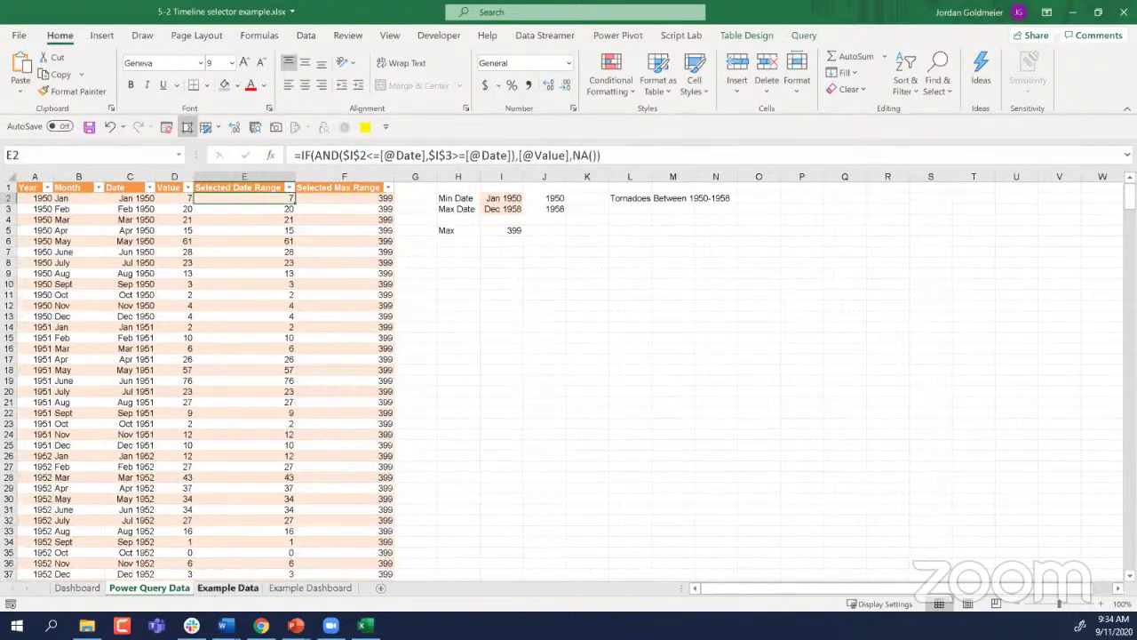
click(228, 588)
Step: Examine the DATEVALUE formula in the Date column of the Example Data table
click(95, 306)
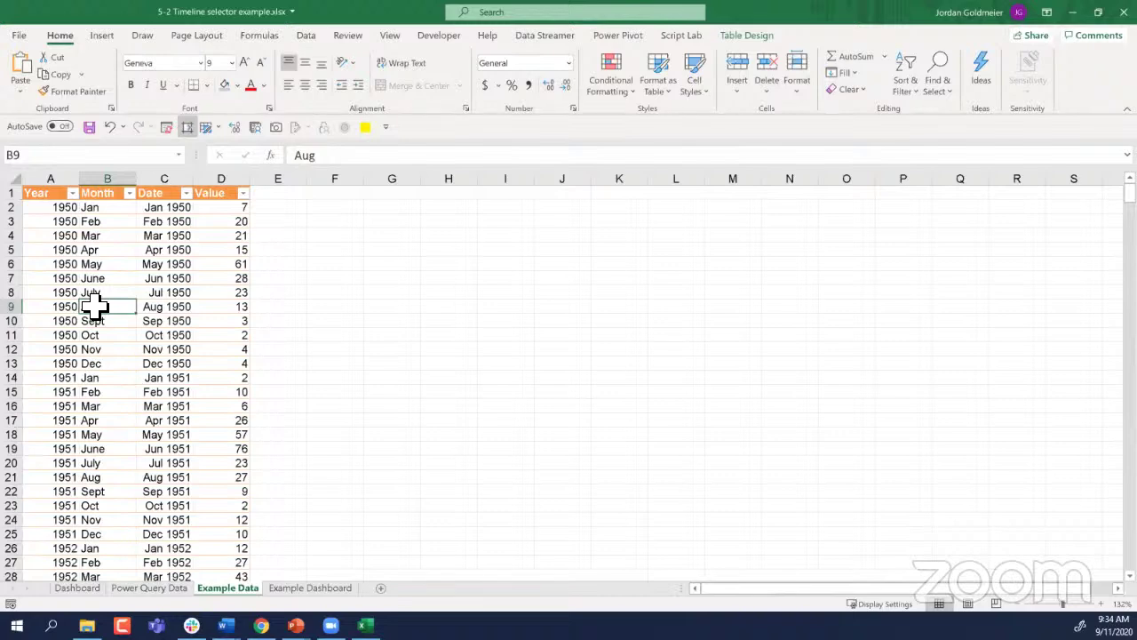
key(Left)
key(Up)
key(Up)
key(Up)
key(Up)
key(Right)
key(Right)
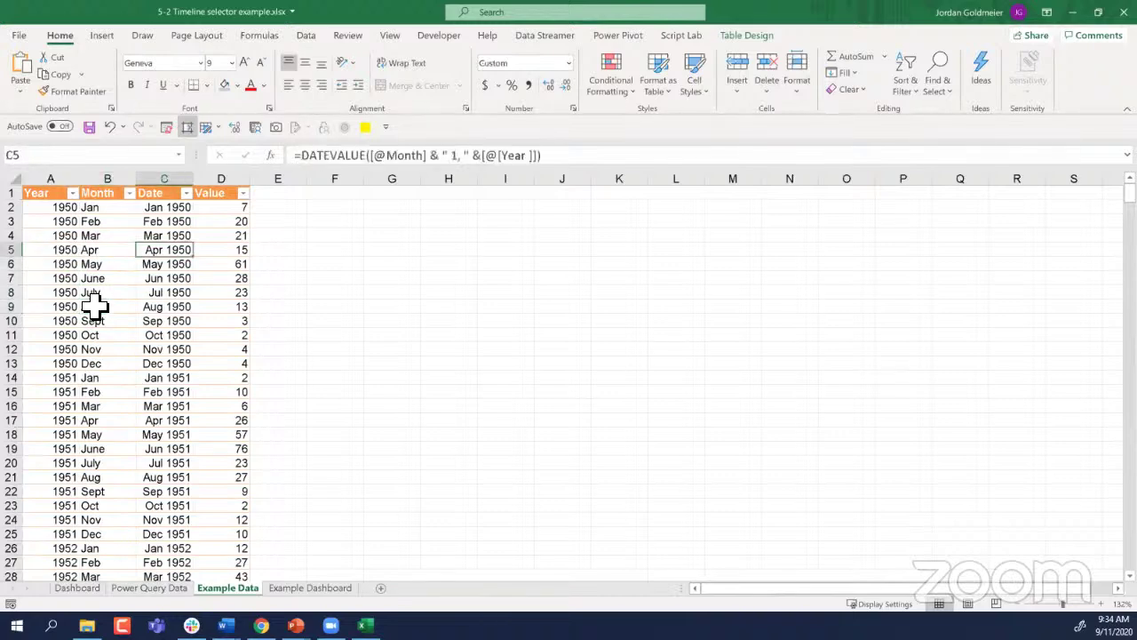
key(Up)
key(Up)
key(Up)
key(Up)
key(Down)
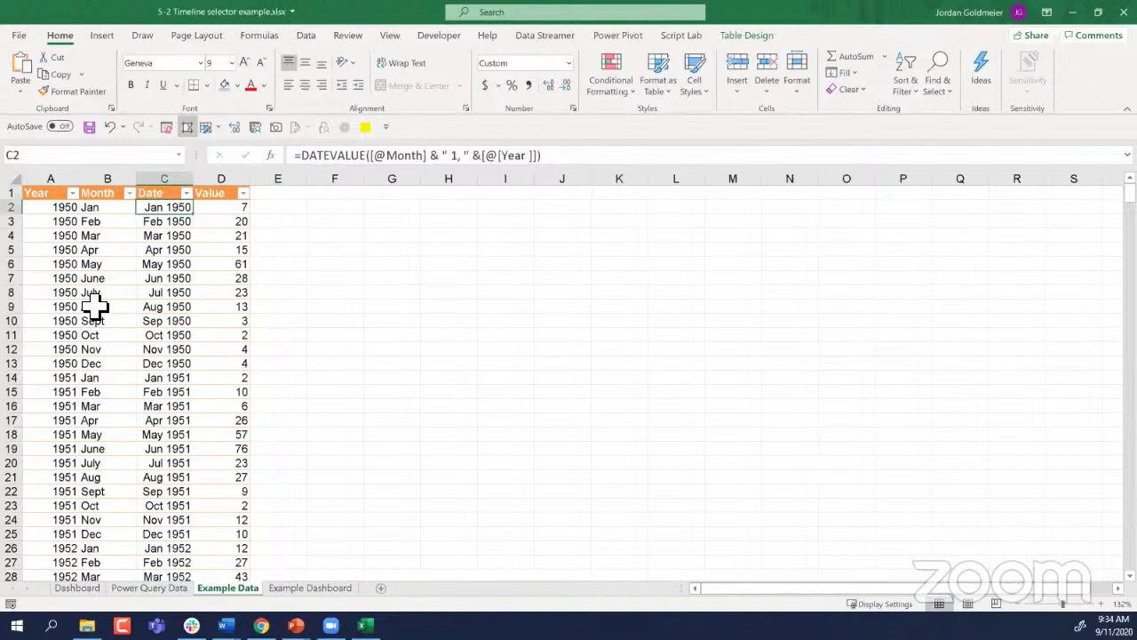
Step: Examine how the Year column runs through the 1950 and 1951 rows, then check the November 1950 row across to its value
key(Left)
key(Left)
key(Down)
key(Down)
key(Down)
key(Down)
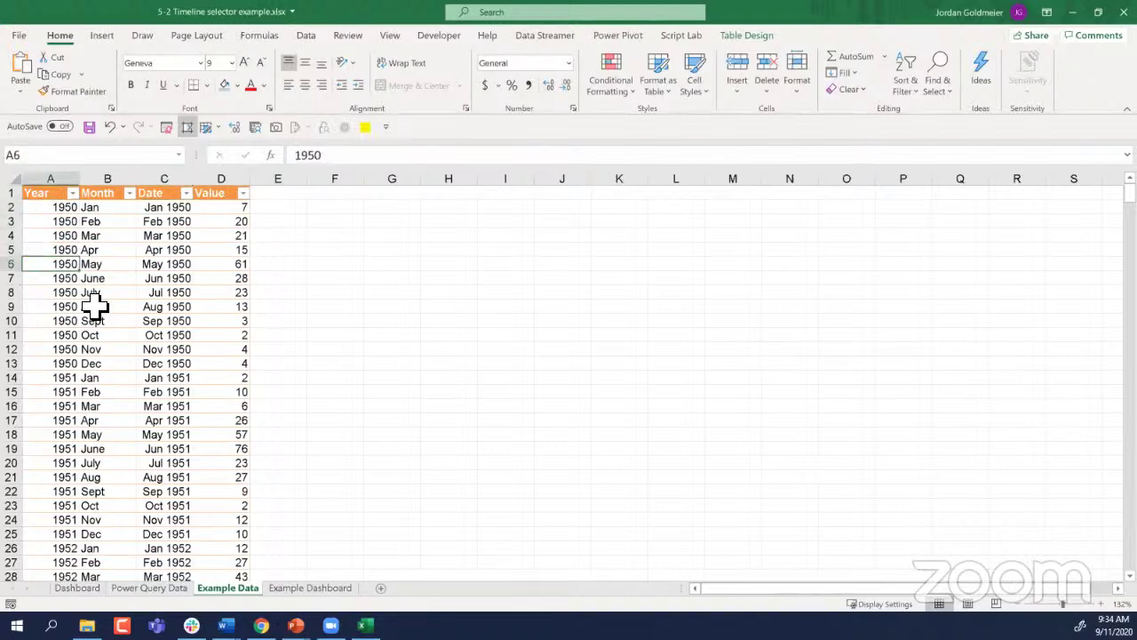
key(Down)
key(Down)
key(Down)
key(Down)
key(Down)
key(Down)
key(Down)
key(Down)
key(Down)
key(Down)
key(Down)
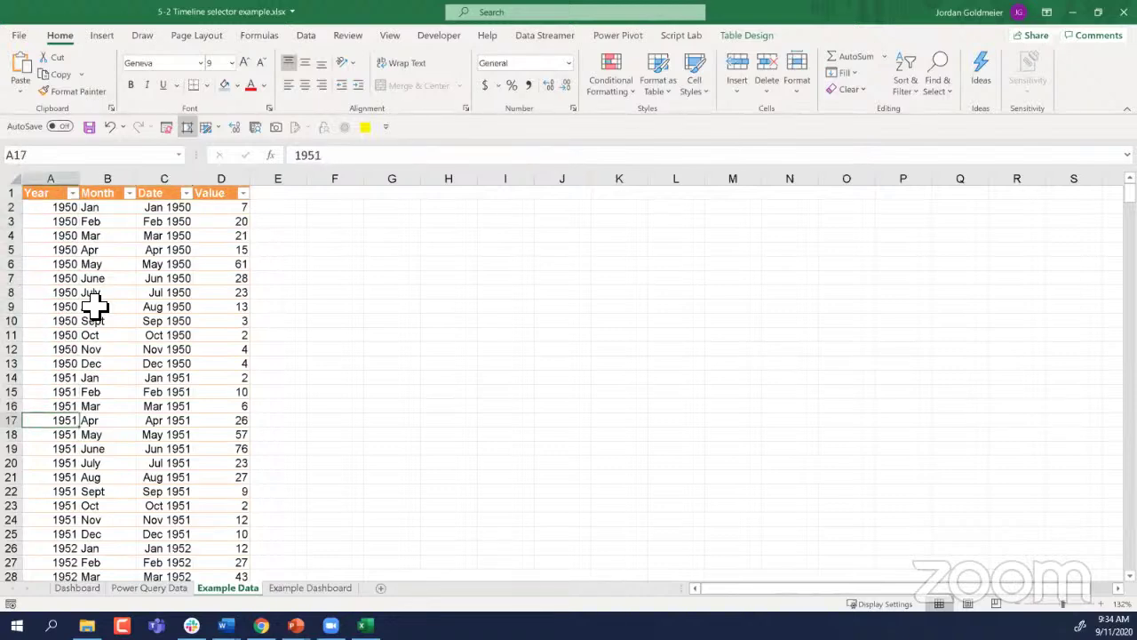
key(Up)
key(Up)
key(Up)
key(Up)
key(Up)
key(Right)
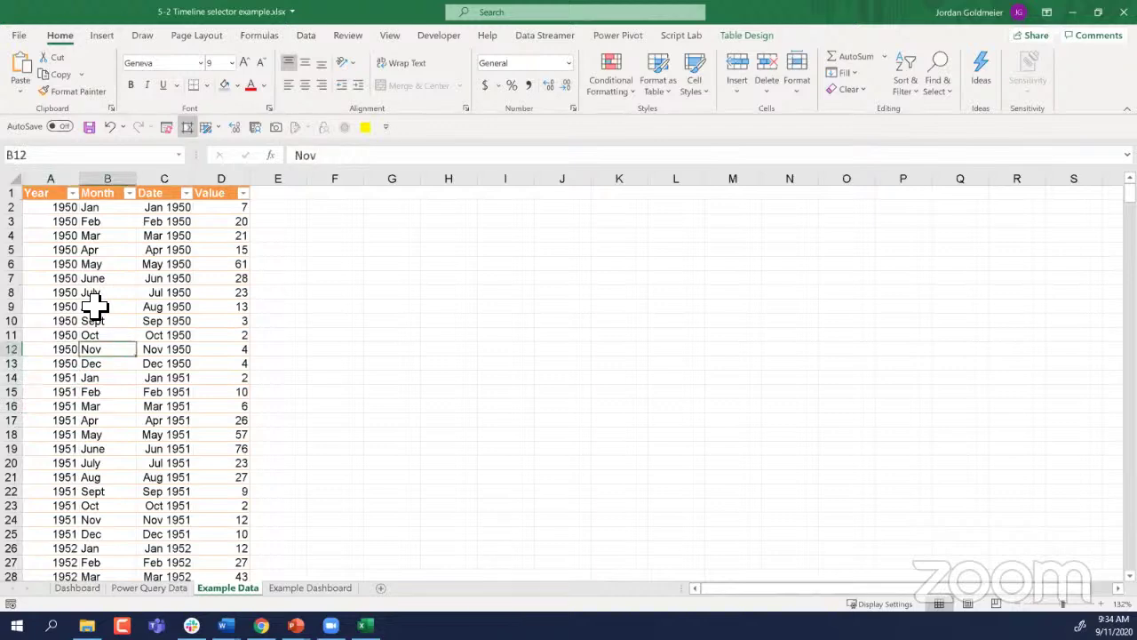
key(Right)
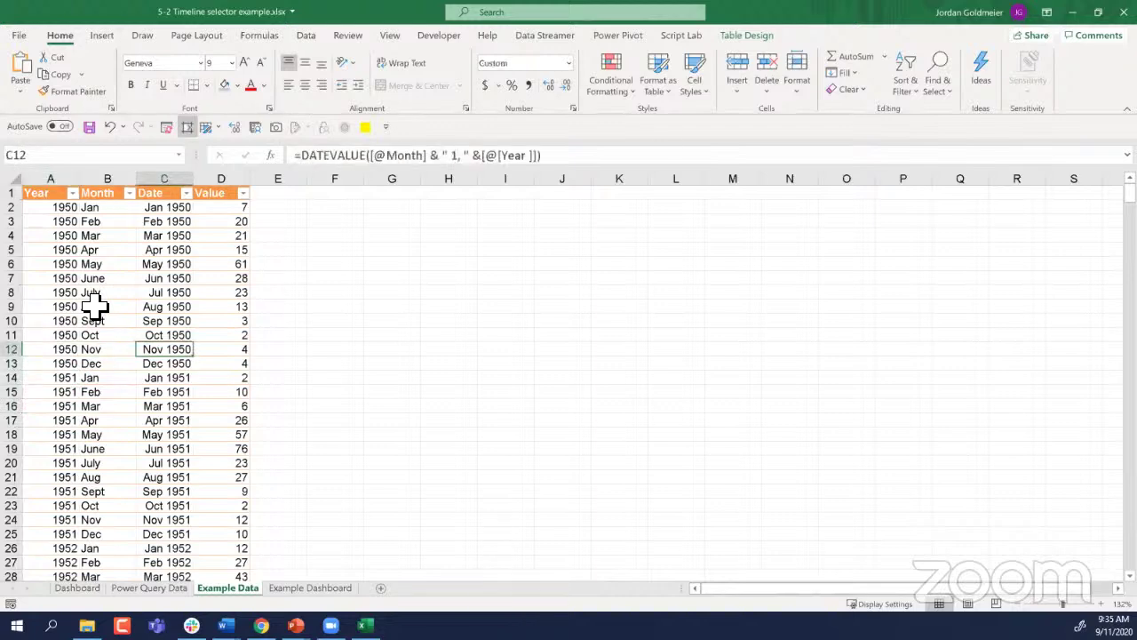
key(Right)
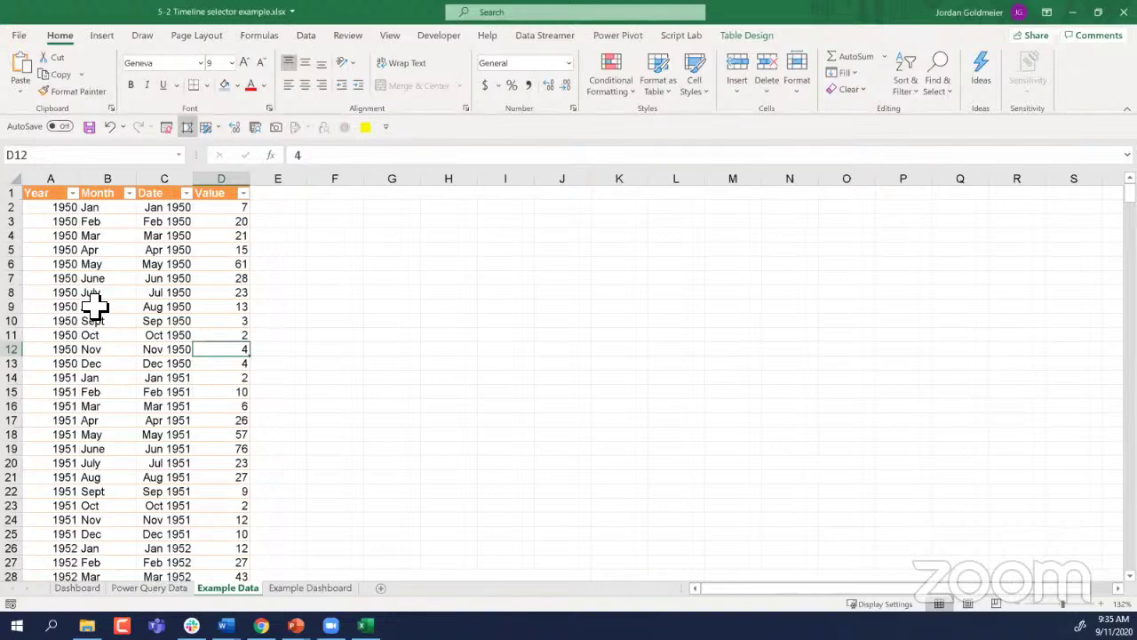
Step: Examine the Value column of the Example Data table against its year and month entries
key(Up)
key(Up)
key(ctrl+Up)
key(Down)
key(Down)
key(Up)
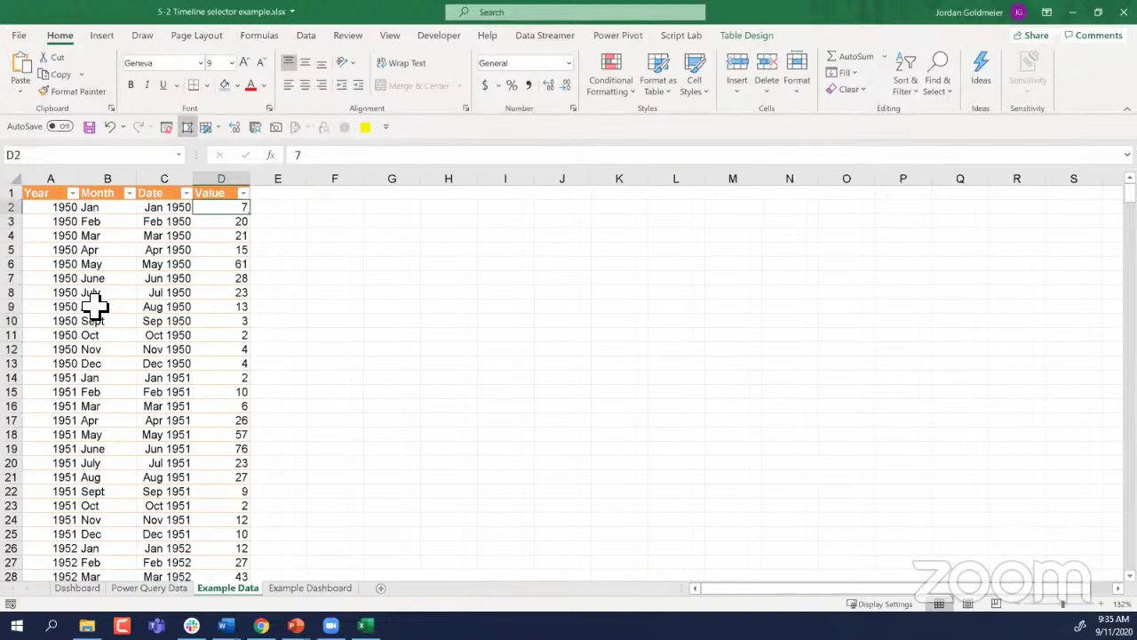
key(Down)
key(Left)
key(Left)
key(Left)
key(Up)
key(Right)
key(Right)
key(Right)
key(Down)
key(Down)
key(Down)
key(Down)
key(Down)
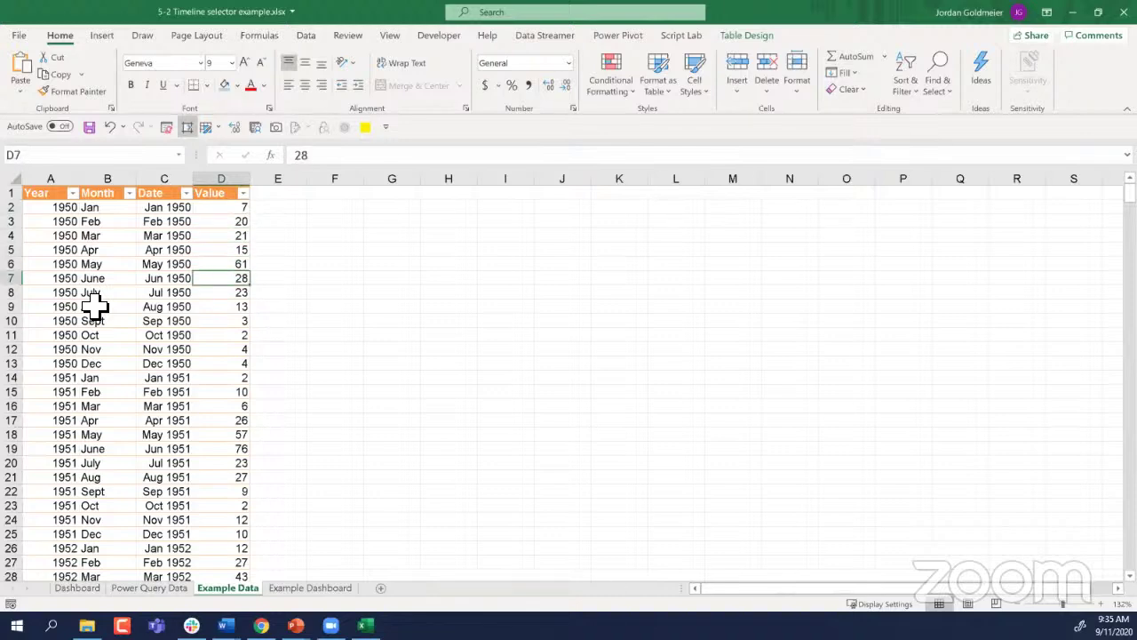
Step: Create a PivotTable from the Example Data table on a new worksheet
click(86, 296)
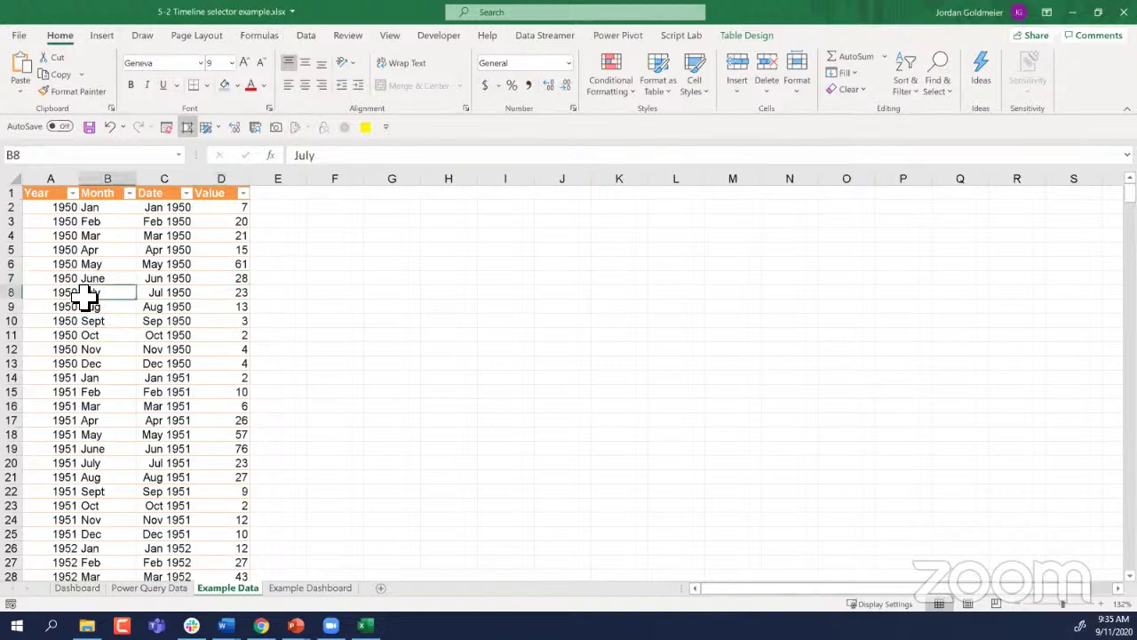
click(101, 37)
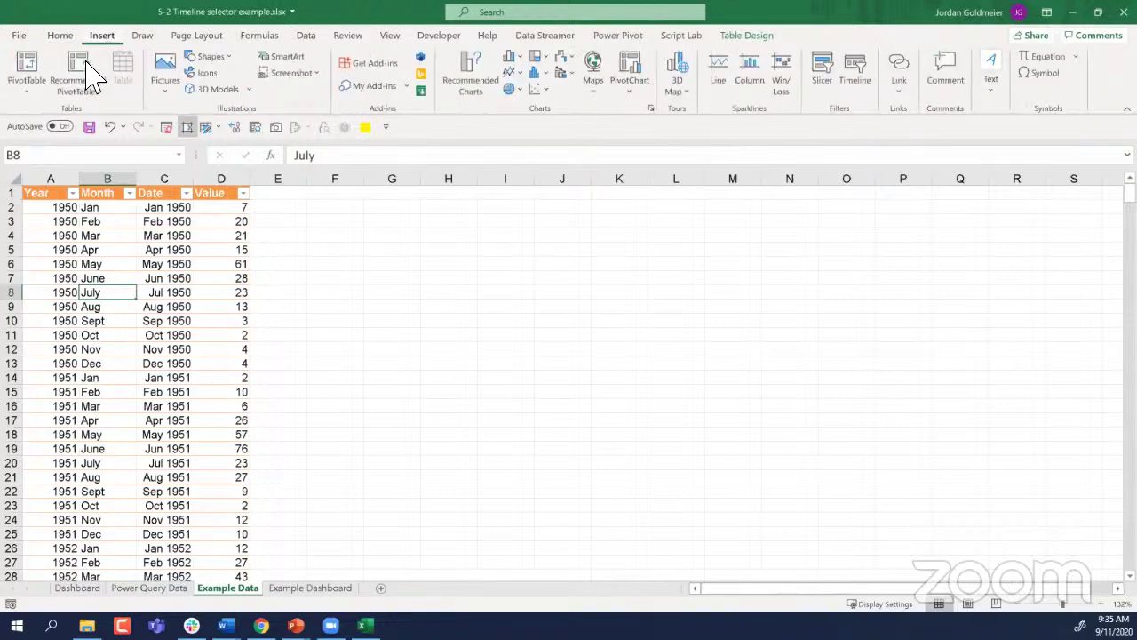
click(28, 64)
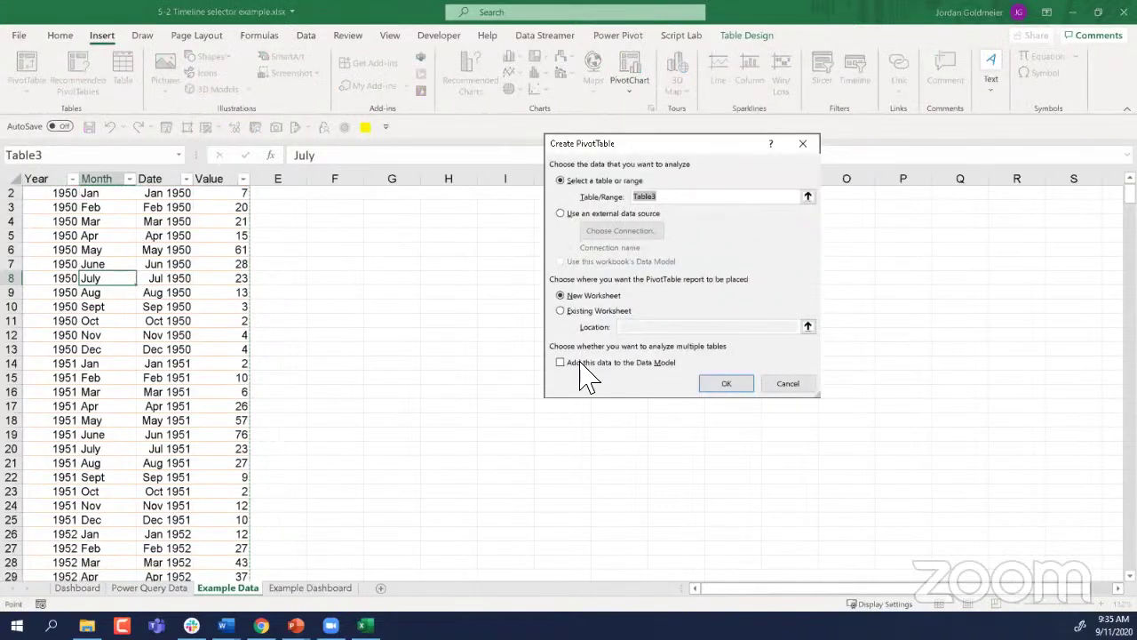
click(622, 311)
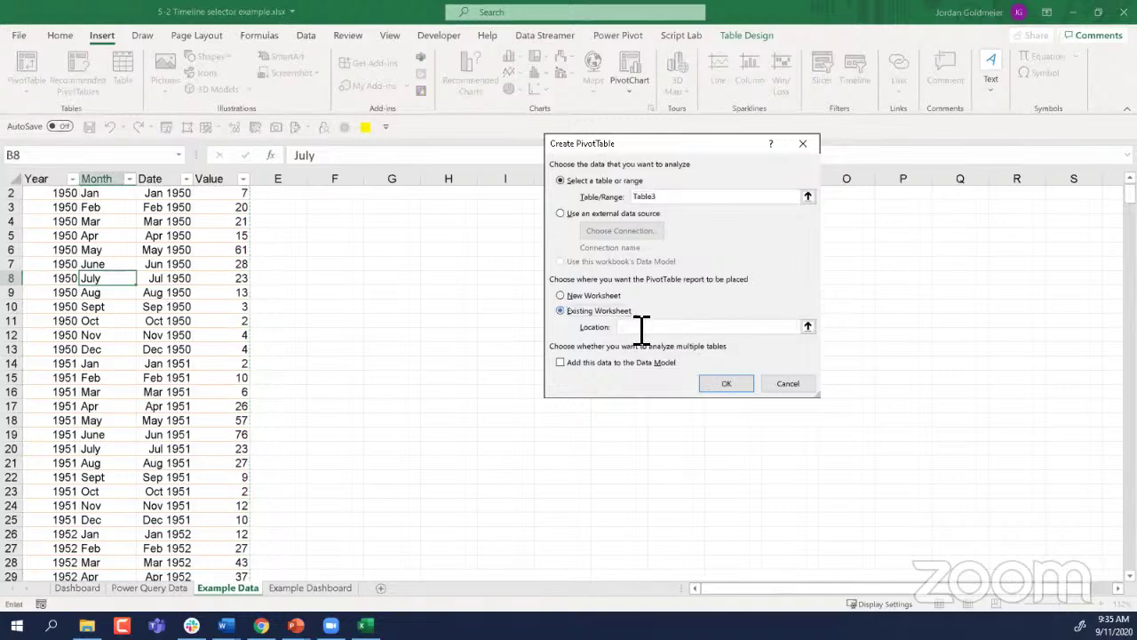
click(608, 296)
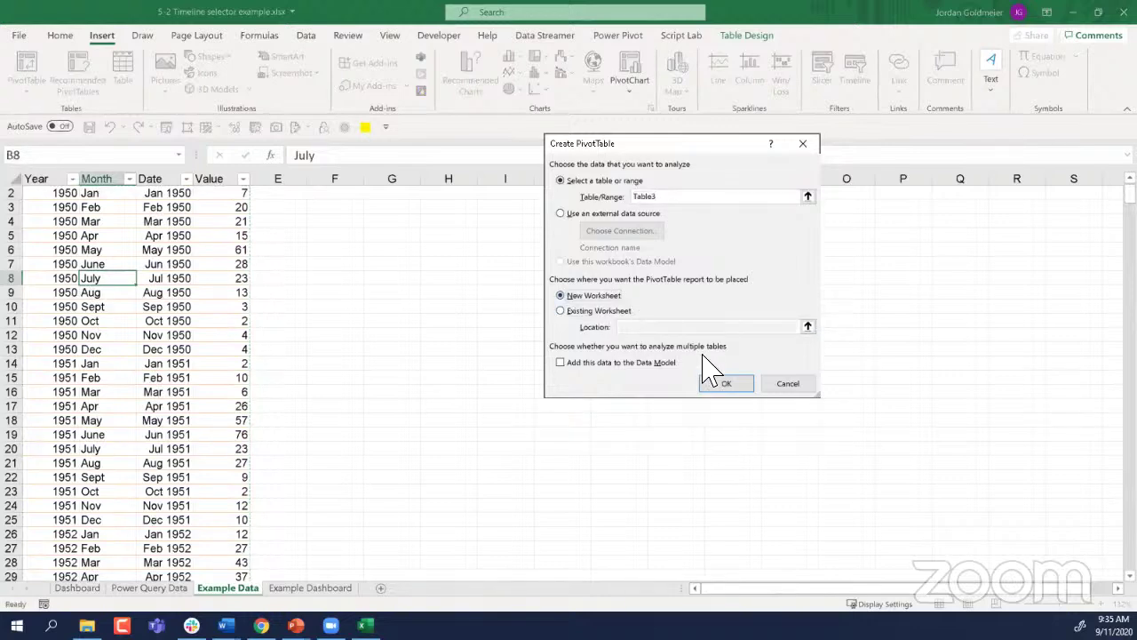
click(724, 382)
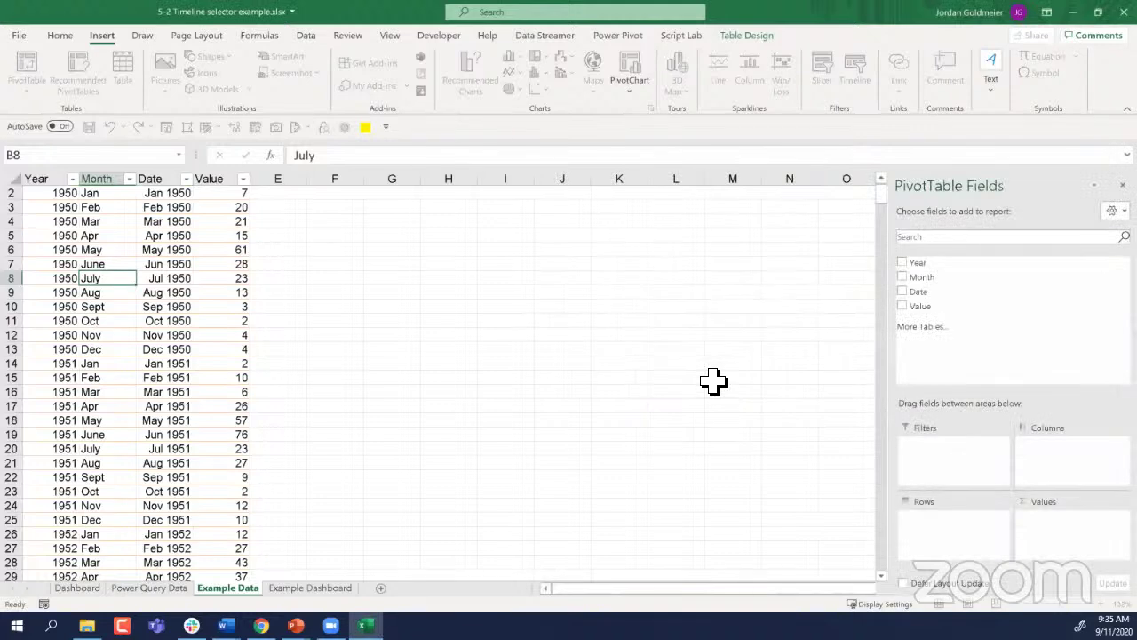
Step: Put Date in the PivotTable's rows and Value in its values, and ungroup the dates into individual months
drag(930, 298, 973, 539)
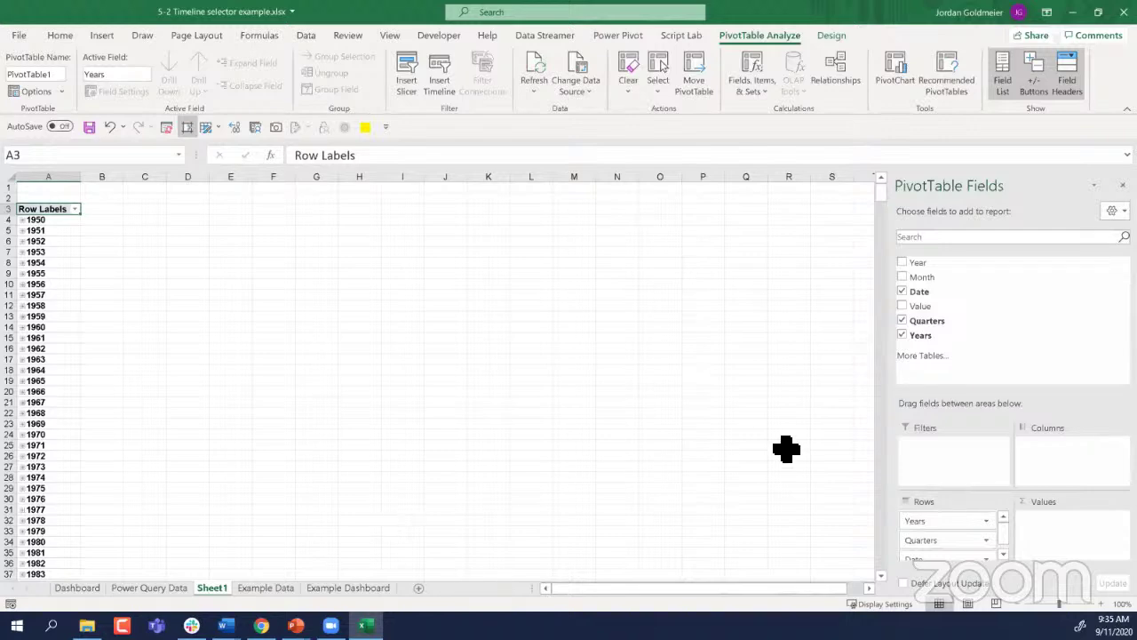
drag(921, 305, 1072, 544)
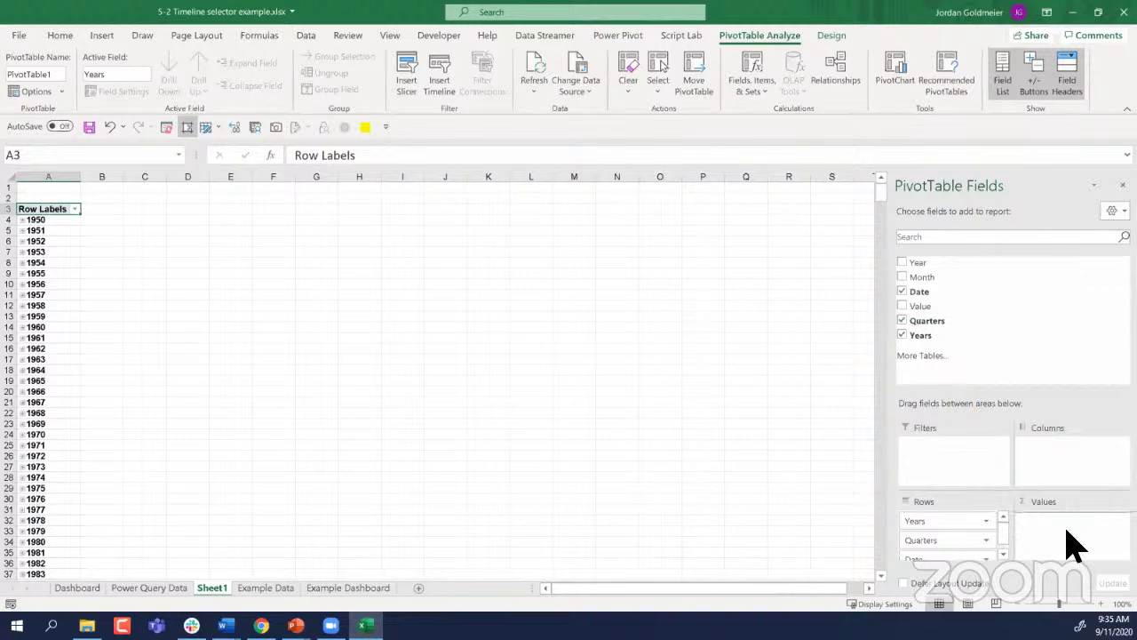
click(42, 223)
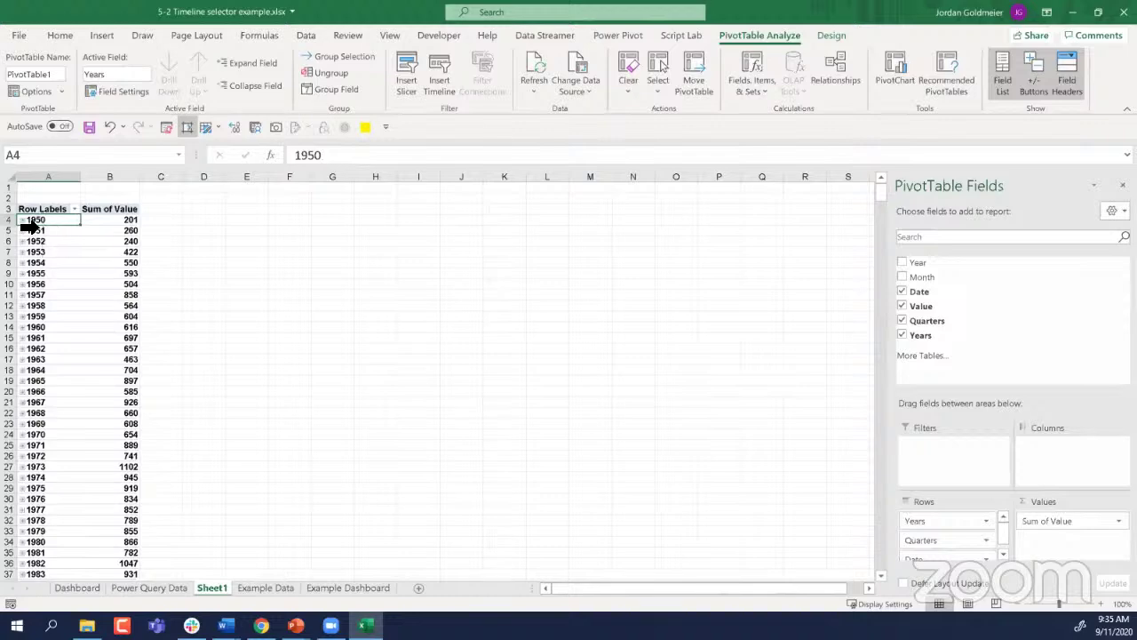
right_click(36, 228)
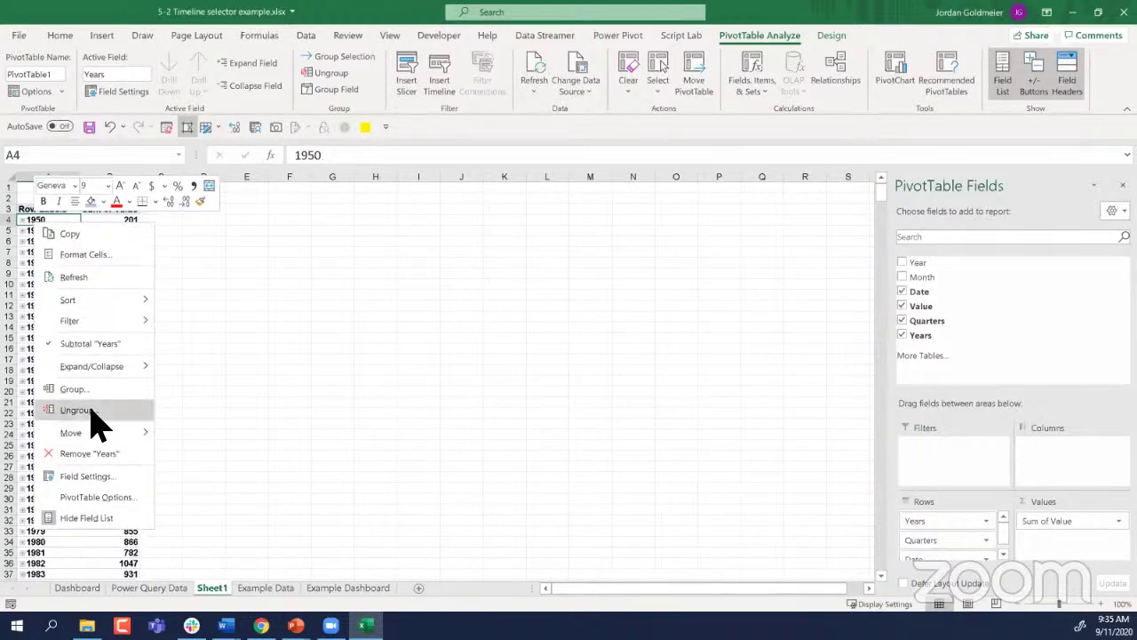
click(91, 412)
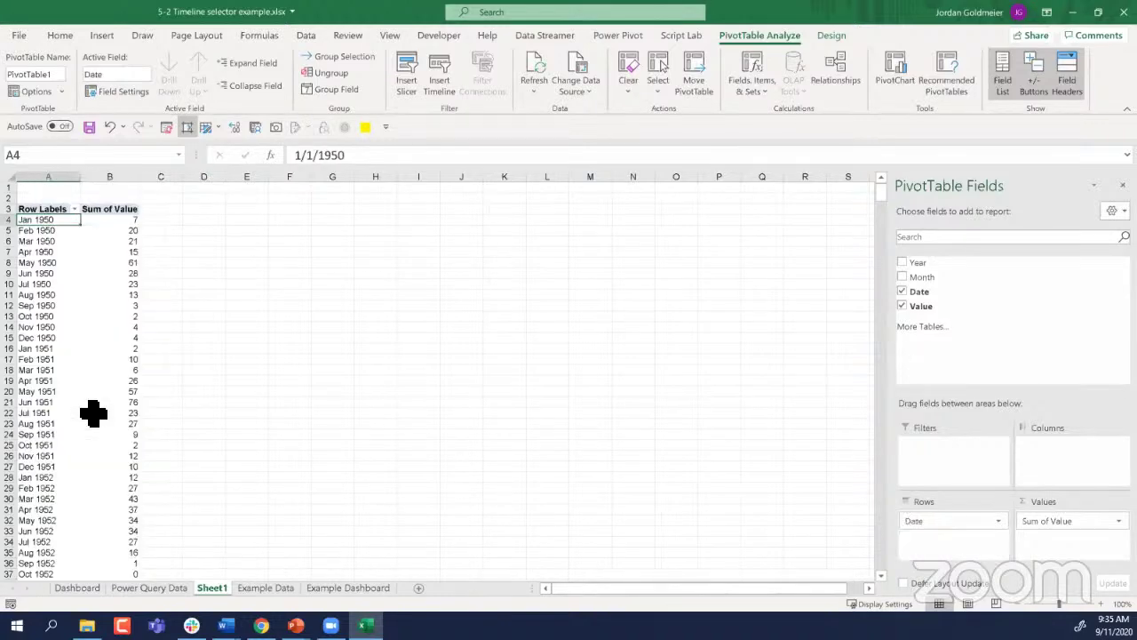
Step: Examine the monthly date entries in the PivotTable's row labels for 1950 and 1951
click(49, 233)
click(50, 347)
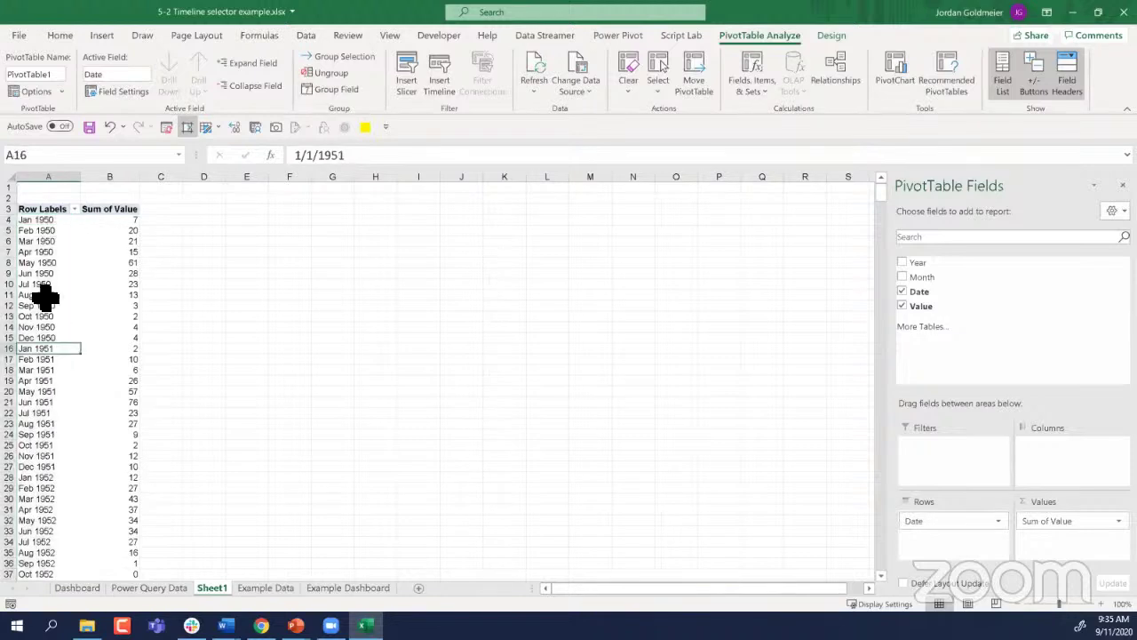
click(42, 371)
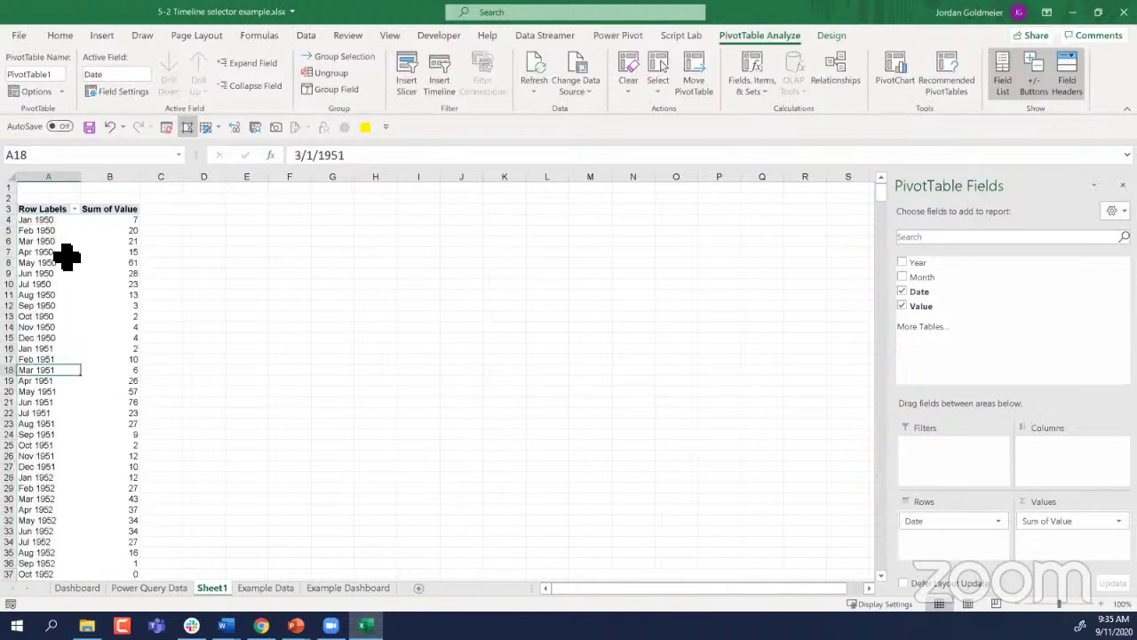
click(234, 361)
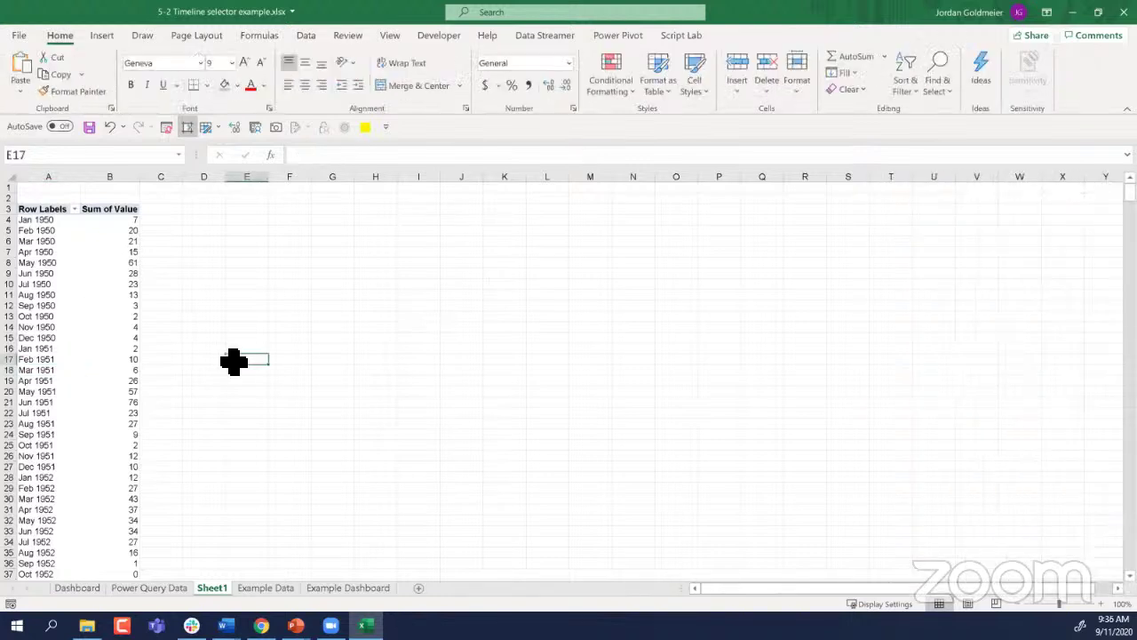
click(188, 263)
click(58, 233)
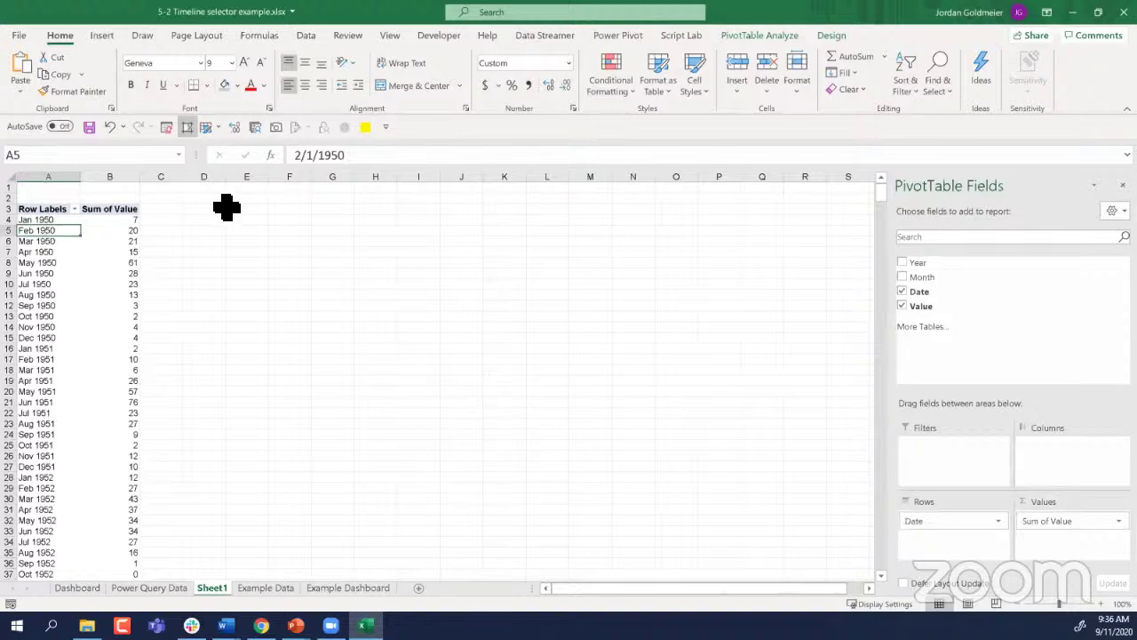
click(279, 210)
click(320, 233)
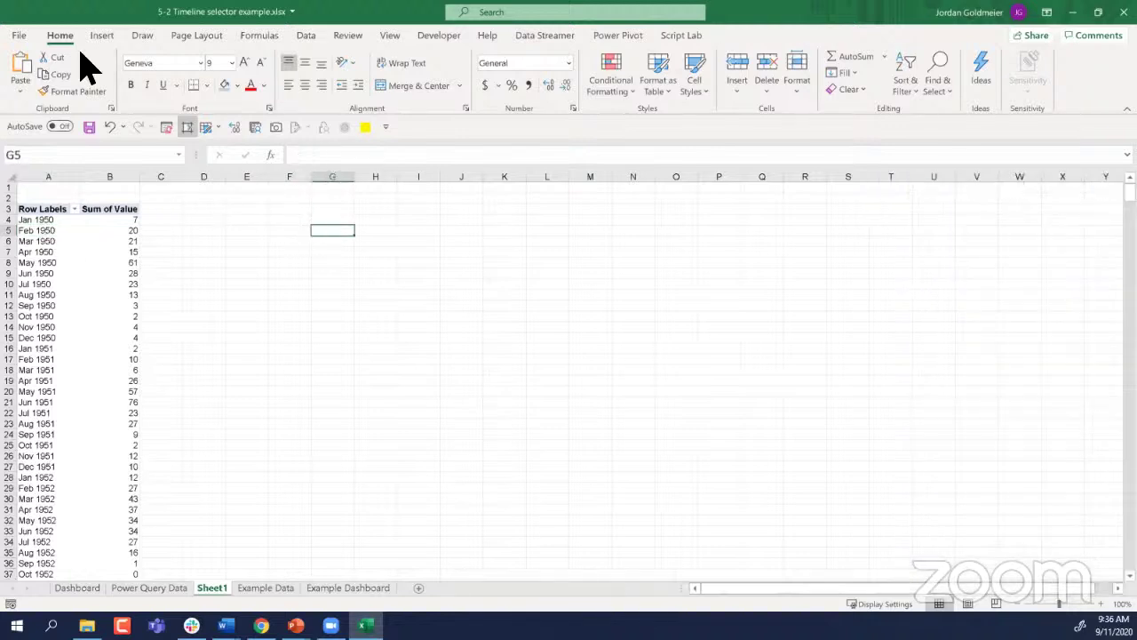
Step: Insert a timeline for the PivotTable based on the Date field
click(112, 241)
click(769, 37)
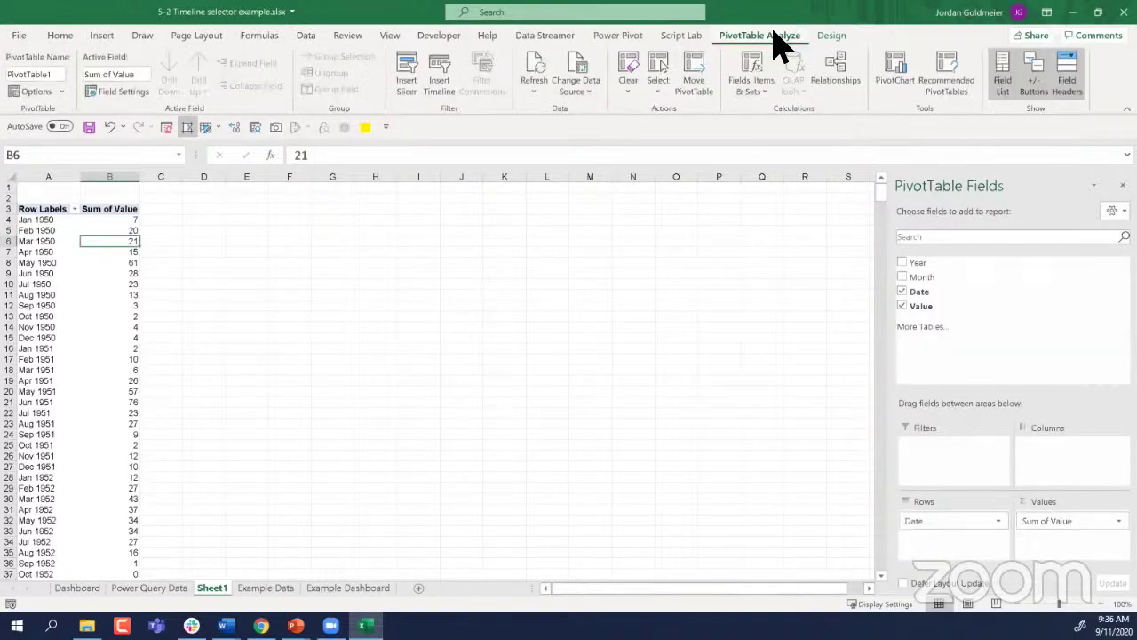
click(438, 85)
click(630, 224)
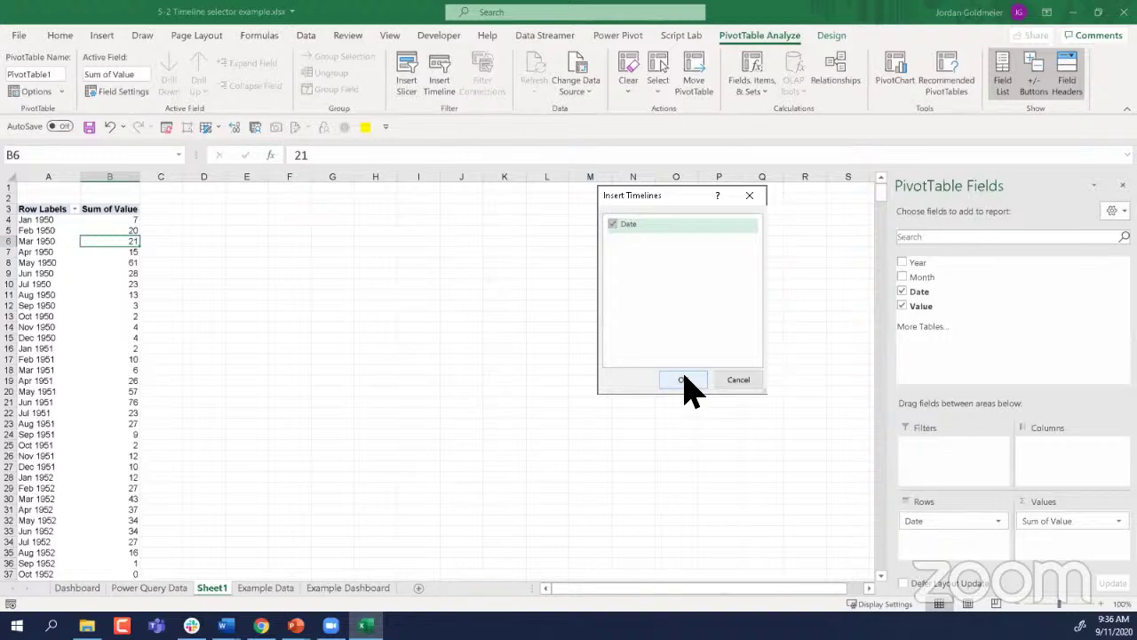
click(685, 378)
Step: Move the Date timeline away from the PivotTable, widen it to about 7.69 inches, and filter it to Jan 1955
drag(505, 347, 607, 241)
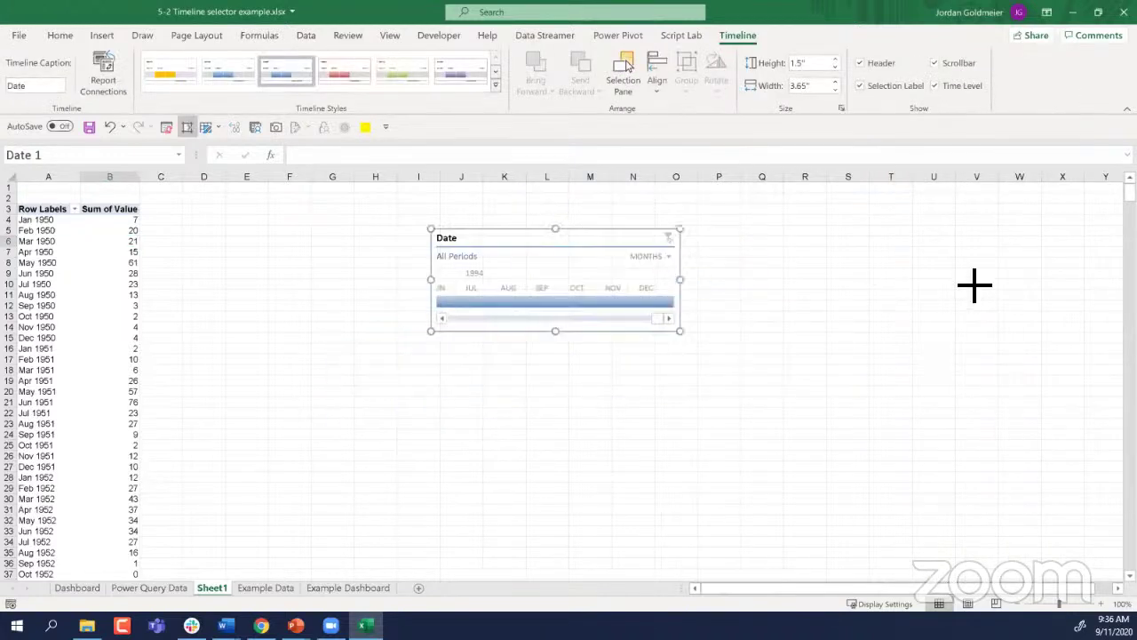
drag(975, 284, 975, 285)
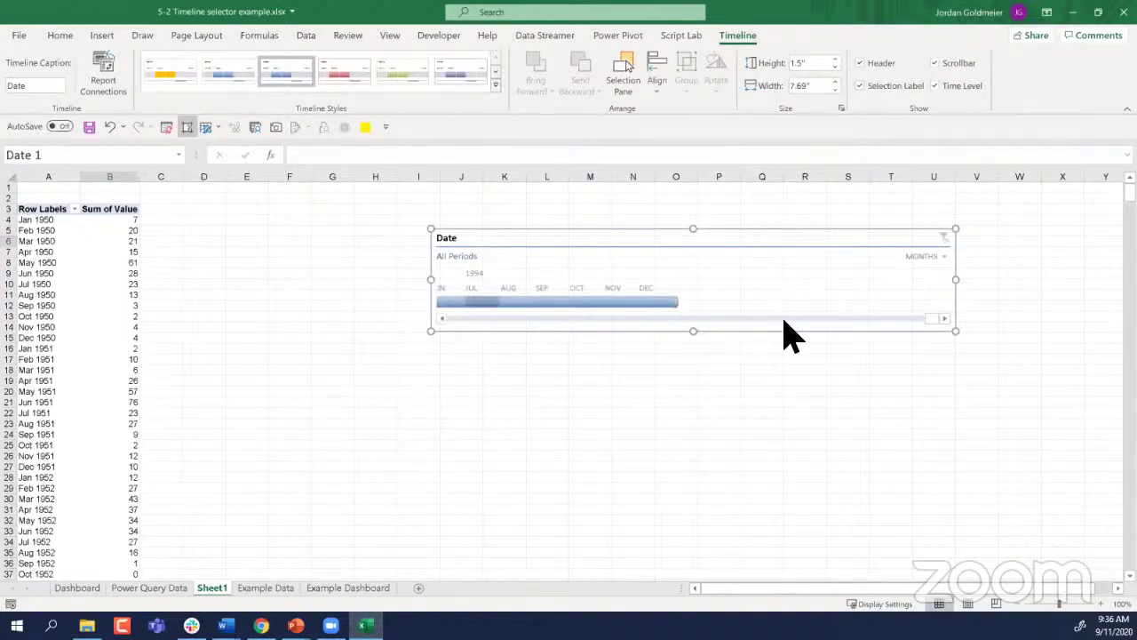
drag(610, 320, 515, 319)
click(534, 303)
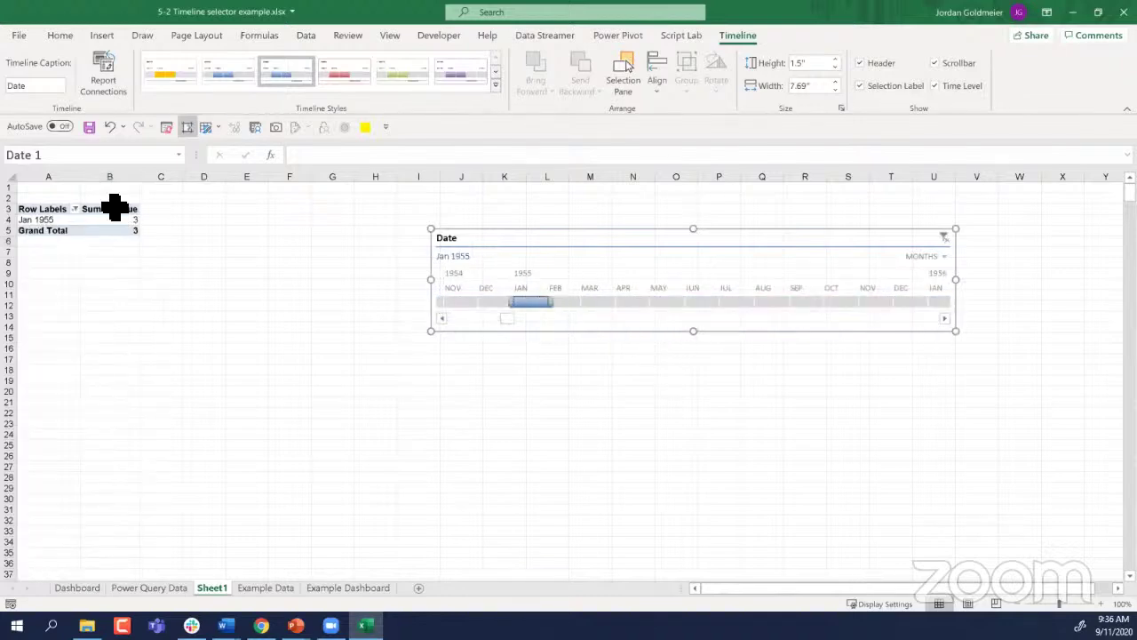
Step: Extend the Date timeline's filter to cover all of 1955, and move the timeline lower on the sheet
drag(551, 301, 901, 307)
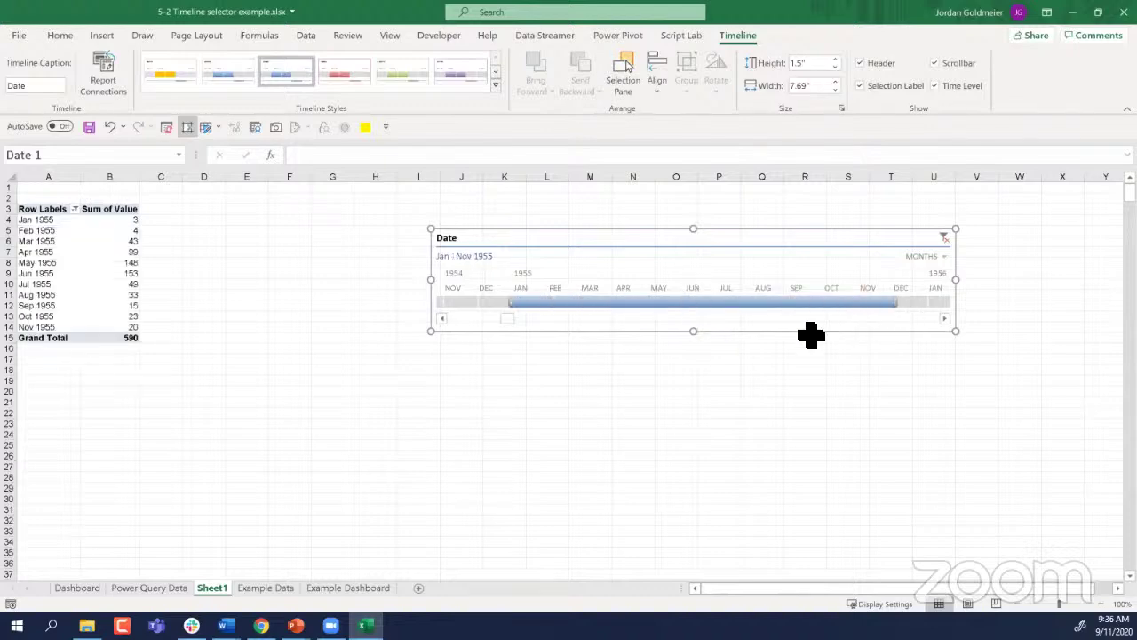
mouse_move(901, 297)
mouse_down()
mouse_move(978, 287)
mouse_move(903, 306)
mouse_up()
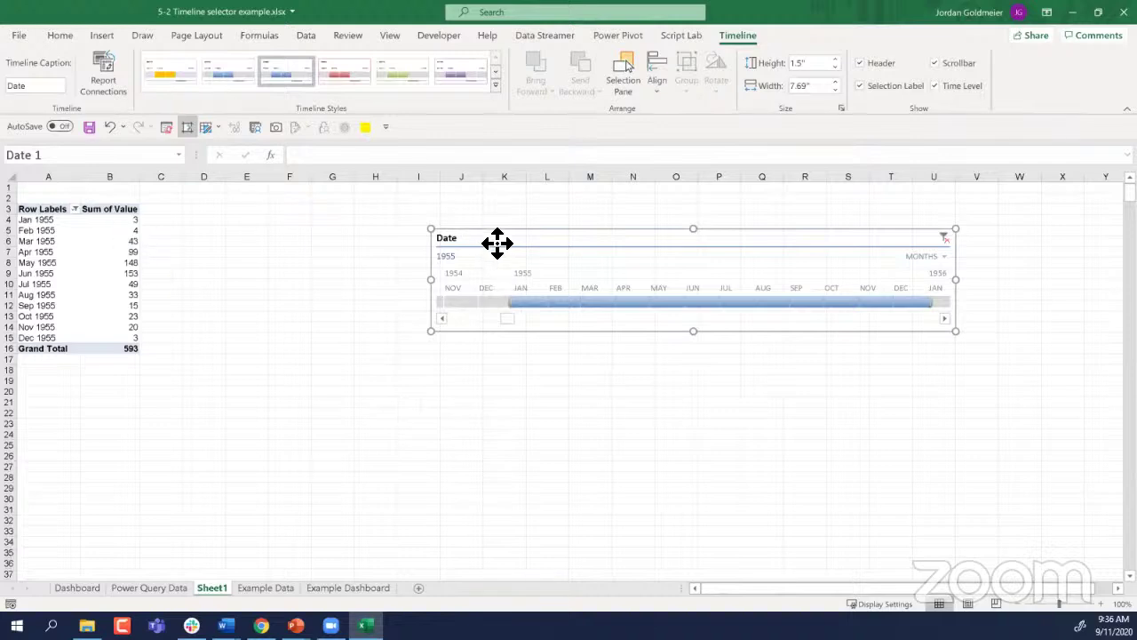
drag(455, 223, 512, 331)
Step: Insert a Line PivotChart based on the PivotTable
drag(40, 220, 124, 221)
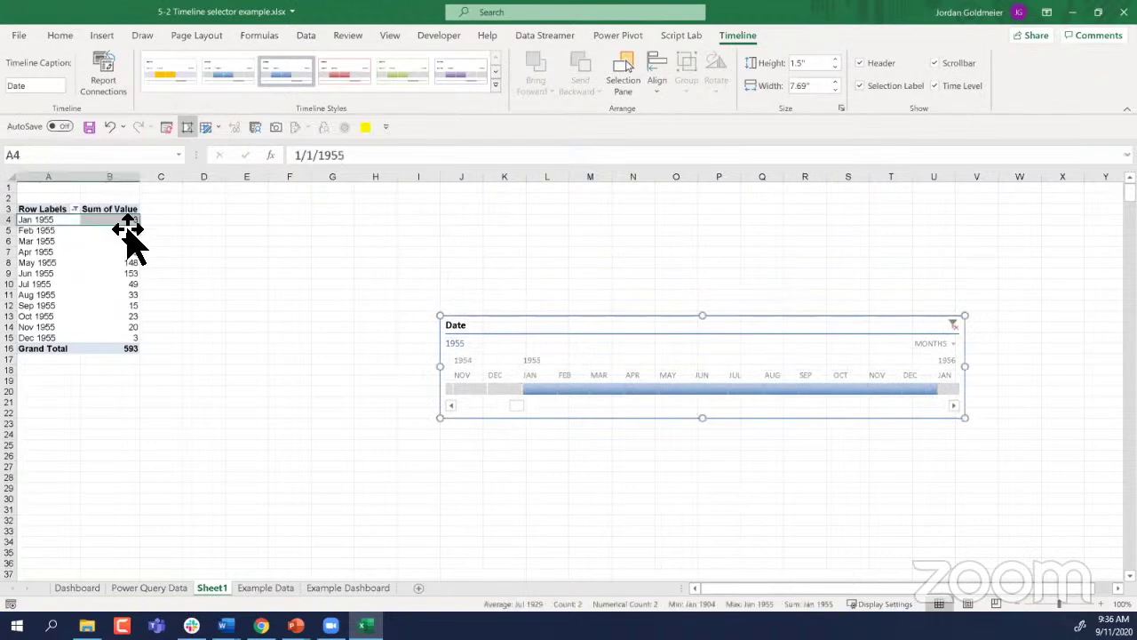
click(836, 36)
click(792, 32)
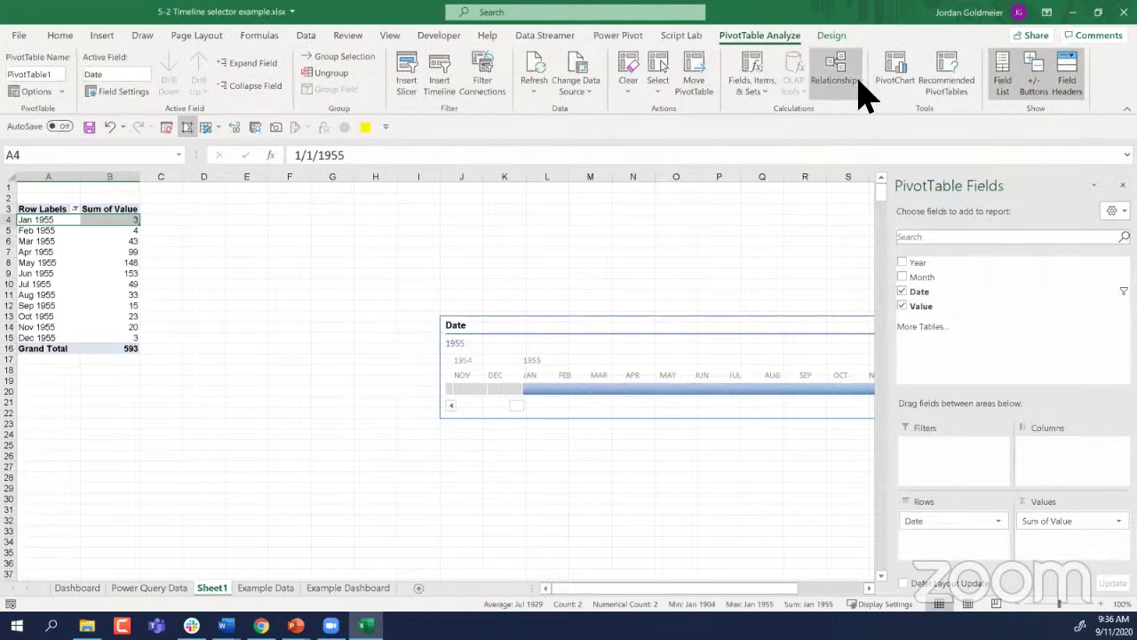
click(900, 94)
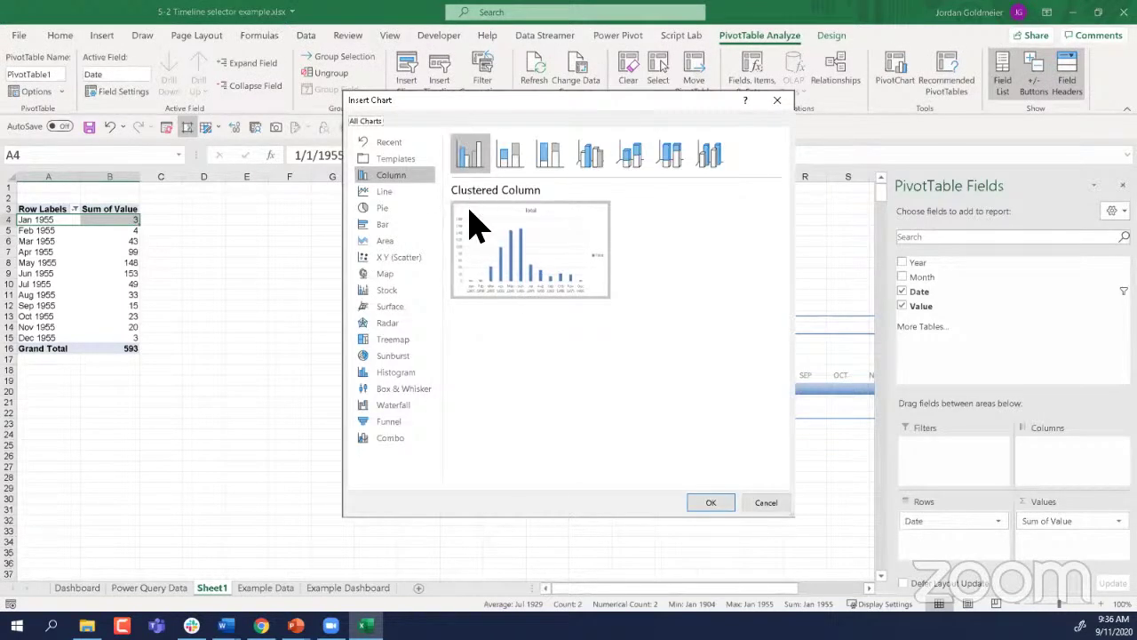
click(389, 192)
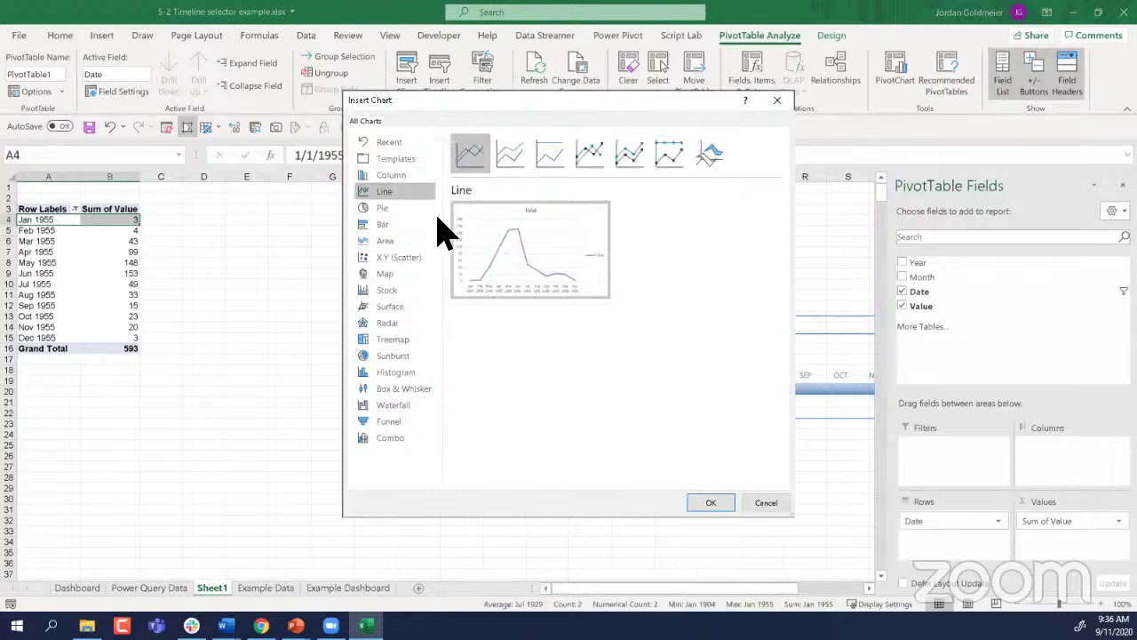
click(713, 503)
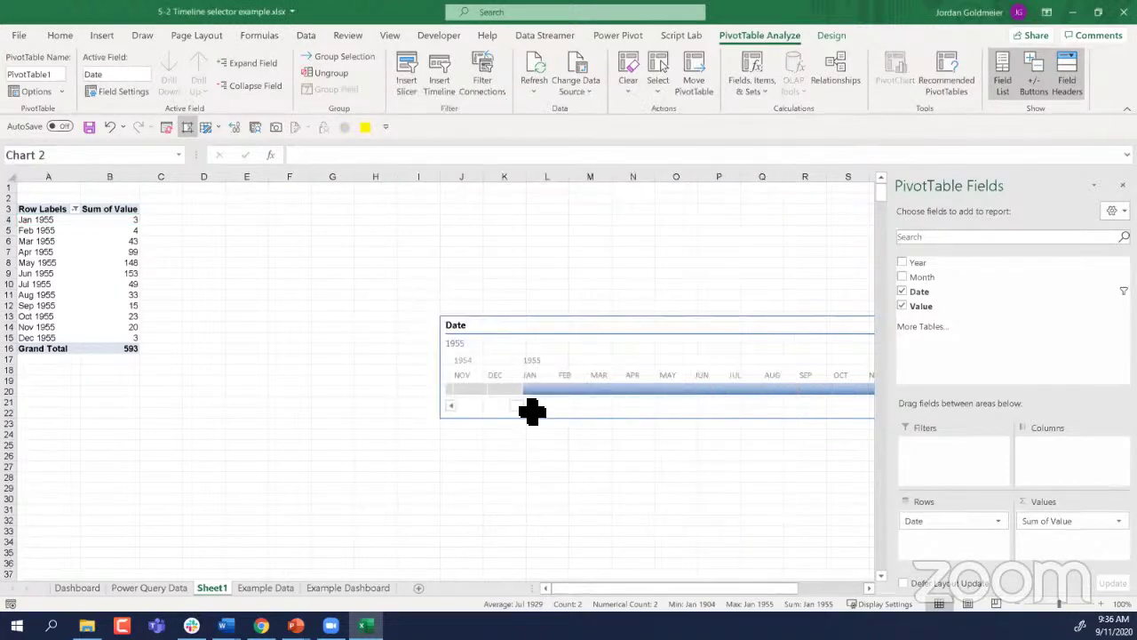
Step: Place the chart right beside the PivotTable and move the Date timeline directly below the chart
drag(378, 312, 290, 223)
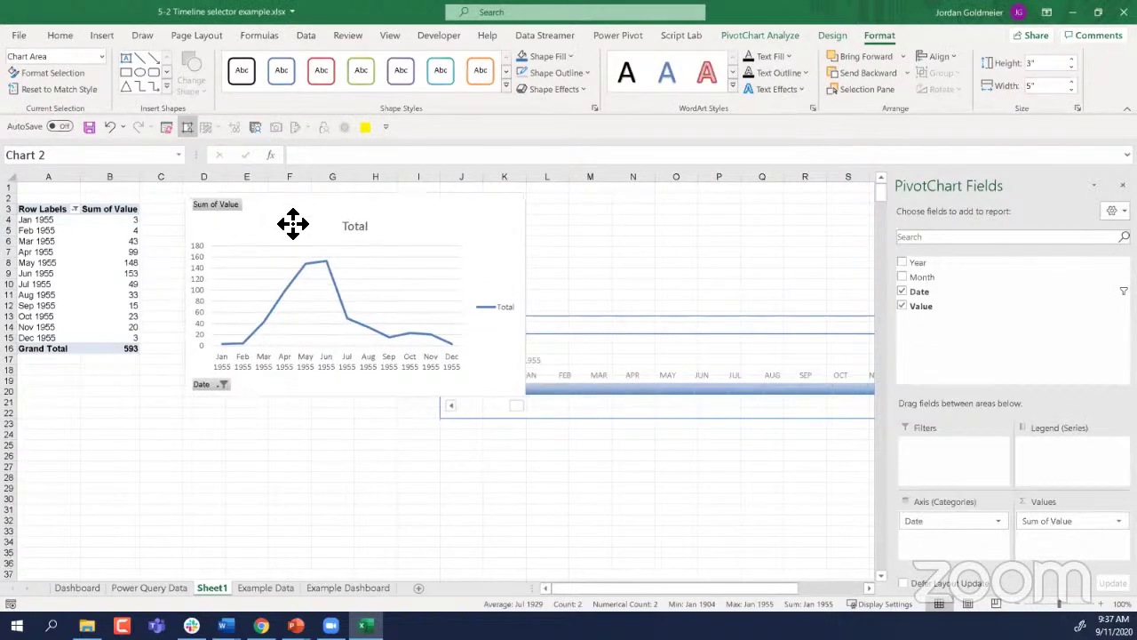
drag(609, 322, 592, 381)
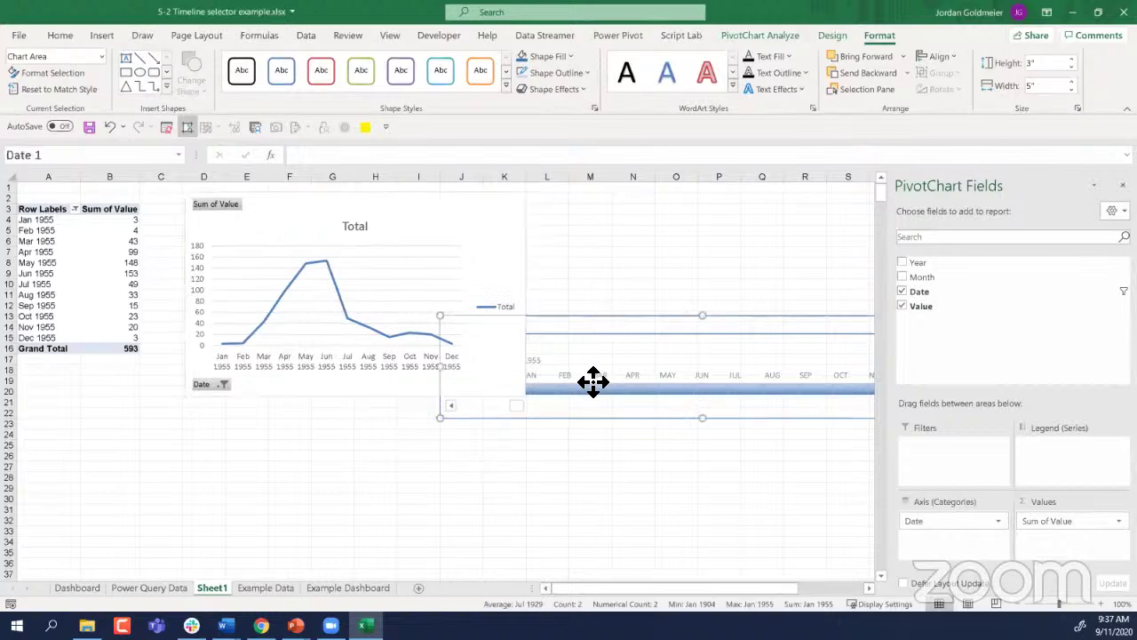
drag(419, 408, 357, 407)
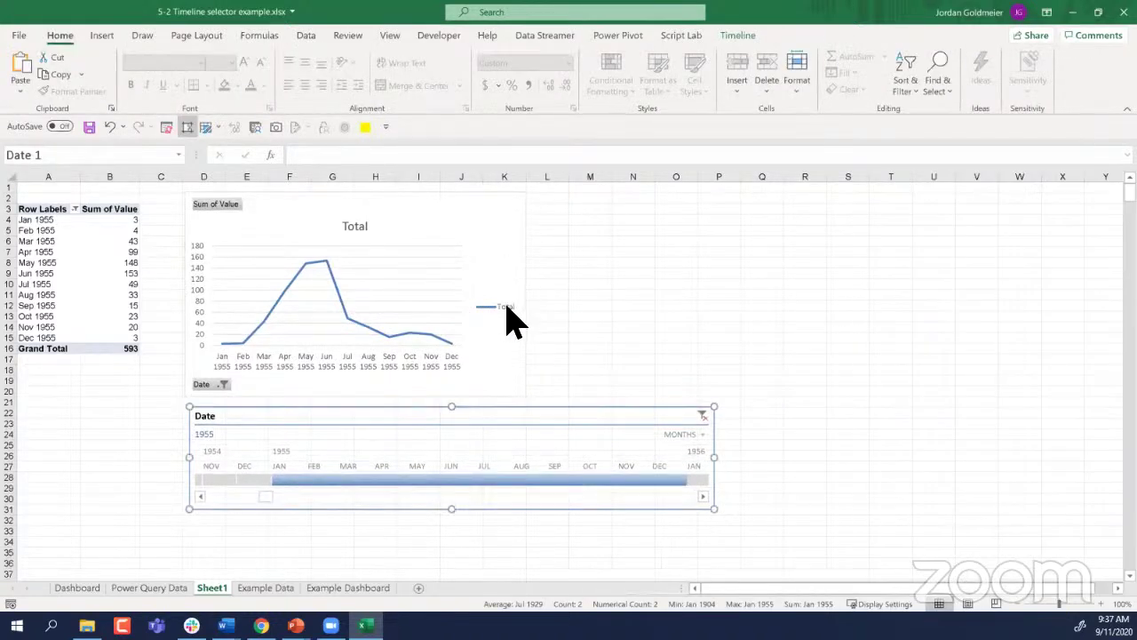
Step: Delete the chart's legend and widen the chart to about 7.52 inches
click(509, 309)
key(Delete)
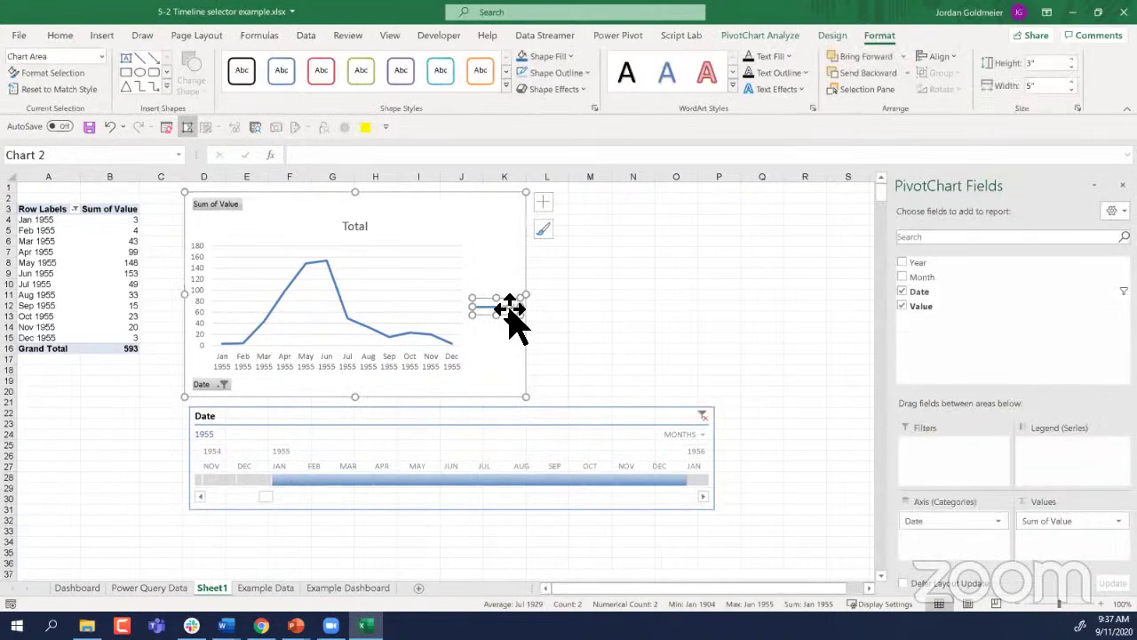
drag(522, 296, 699, 315)
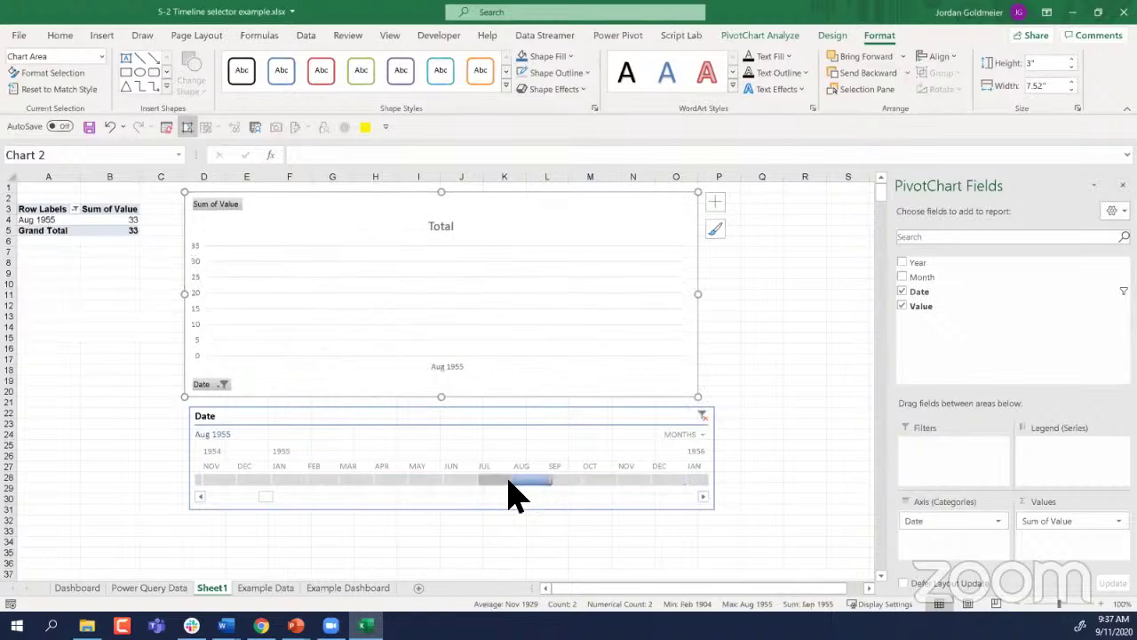
Step: Filter the Date timeline to Nov 1954 - Dec 1955 and shift it slightly away from the chart
drag(509, 481, 203, 462)
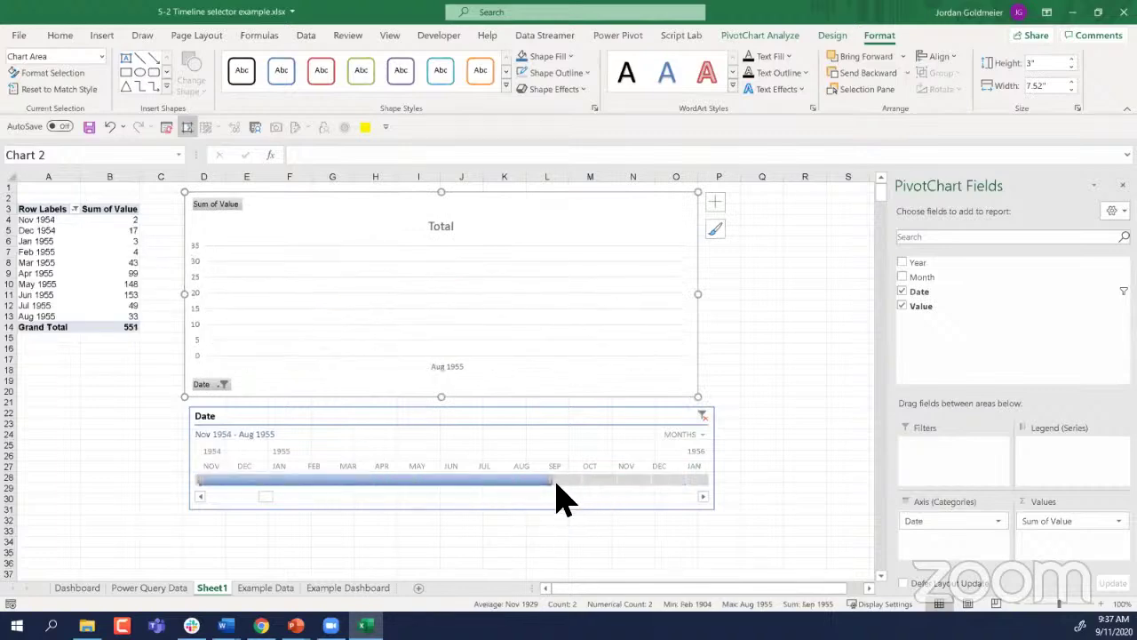
drag(551, 481, 691, 481)
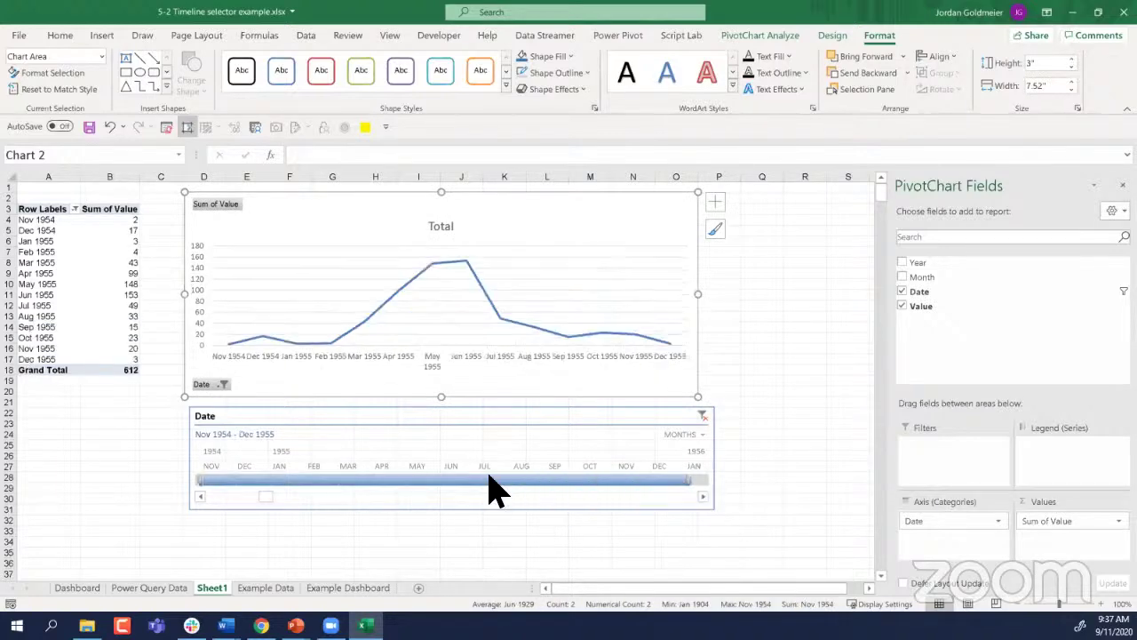
drag(212, 502, 267, 498)
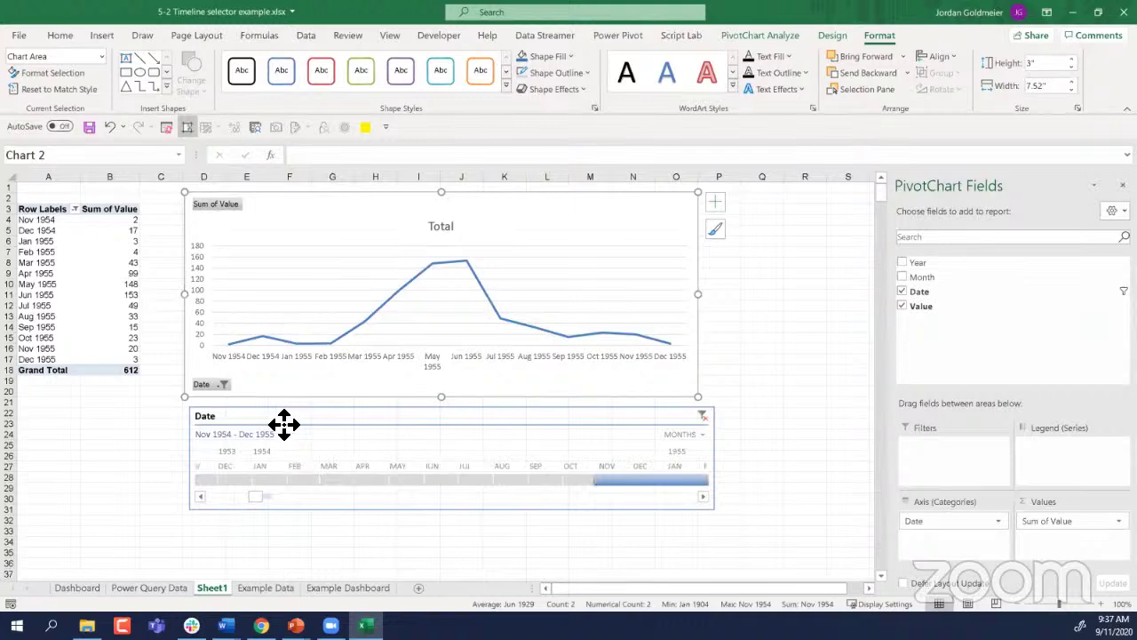
mouse_move(285, 427)
mouse_down()
mouse_move(287, 445)
mouse_move(302, 438)
mouse_up()
Step: Check the PivotTable's monthly values and first date, and move the Example Data sheet ahead of Sheet1
drag(127, 222, 126, 359)
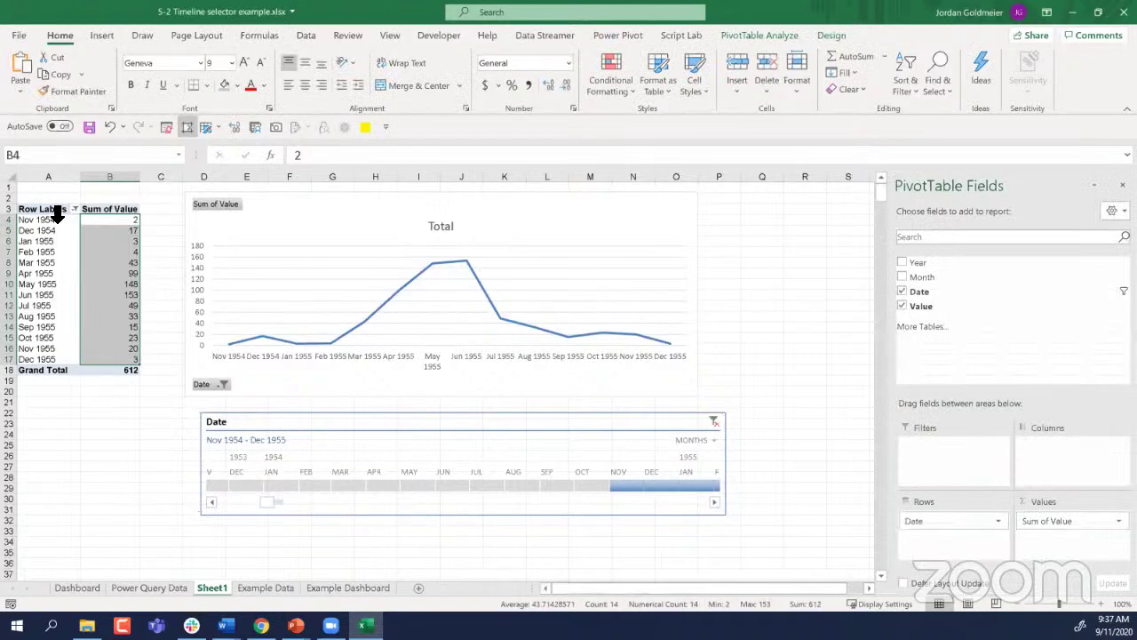
click(51, 222)
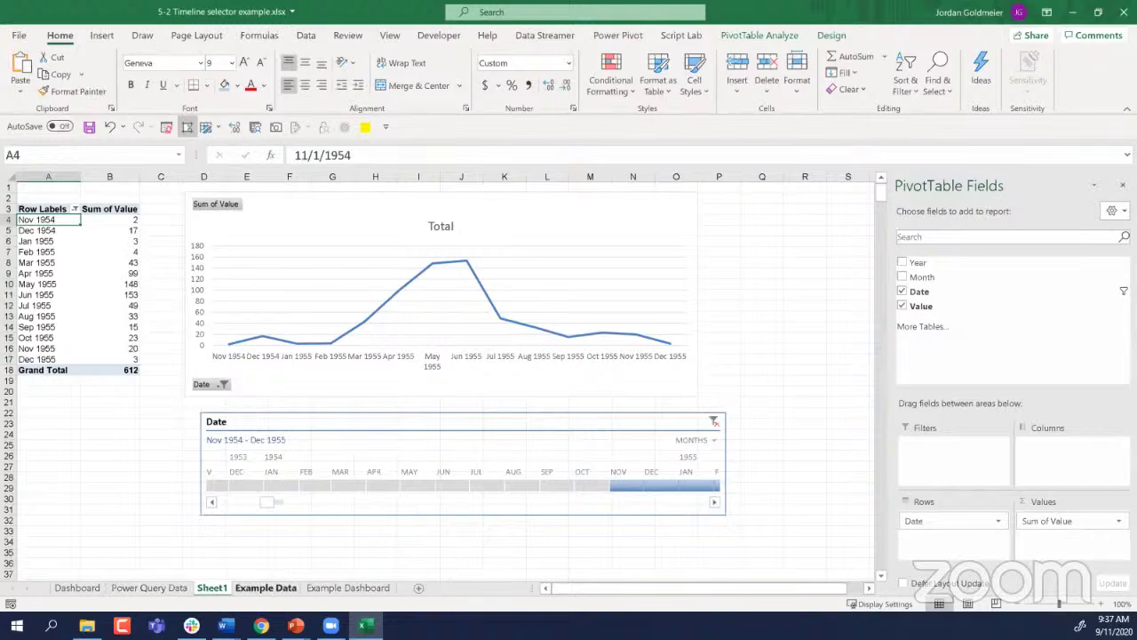
click(266, 588)
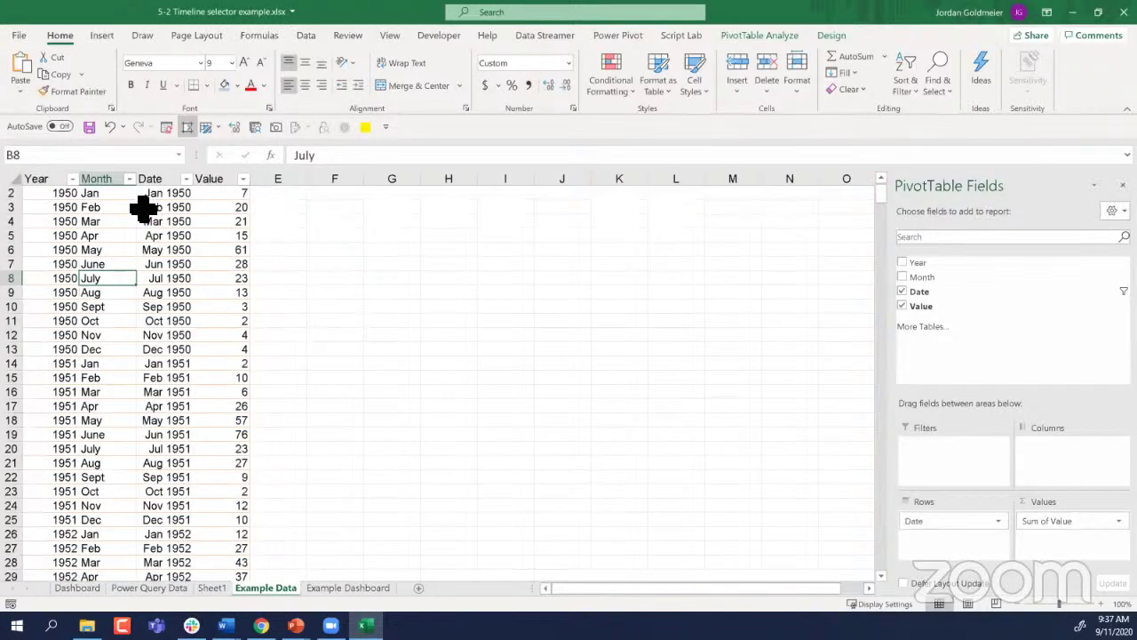
click(58, 236)
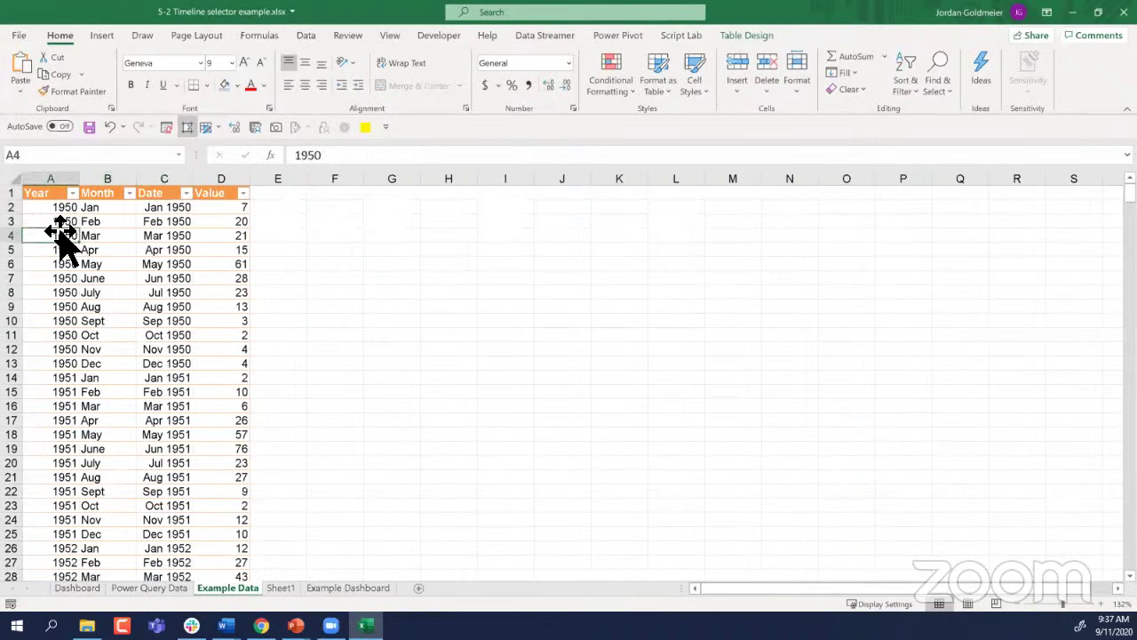
Step: Enter the labels Min Date in H2 and Max Date in H3 of the Example Data sheet
click(301, 211)
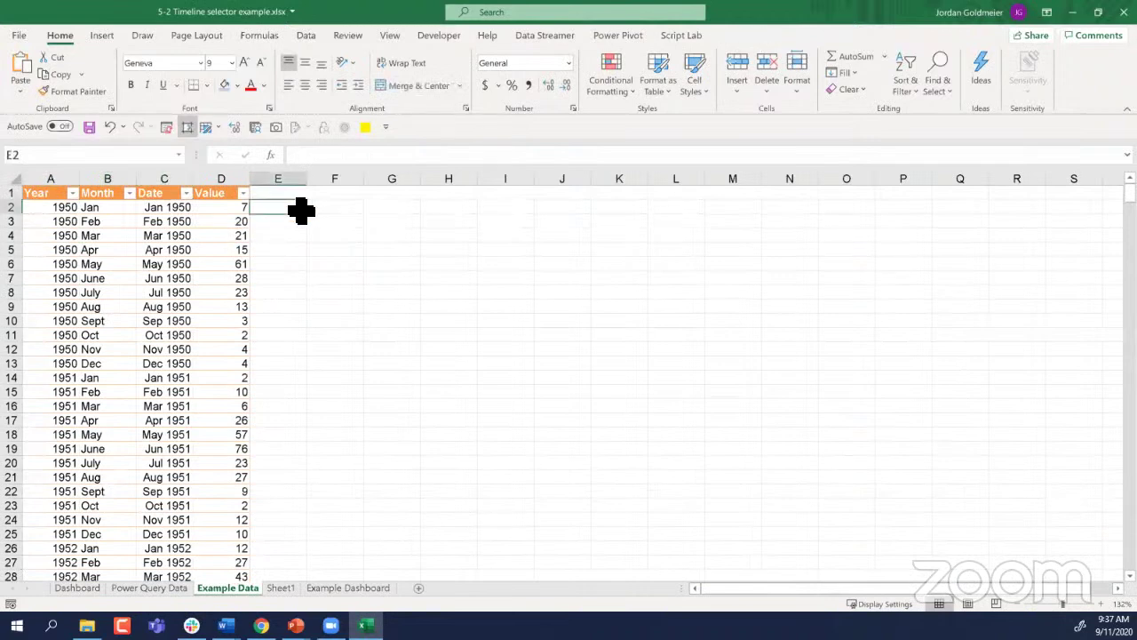
key(Right)
key(Right)
key(Right)
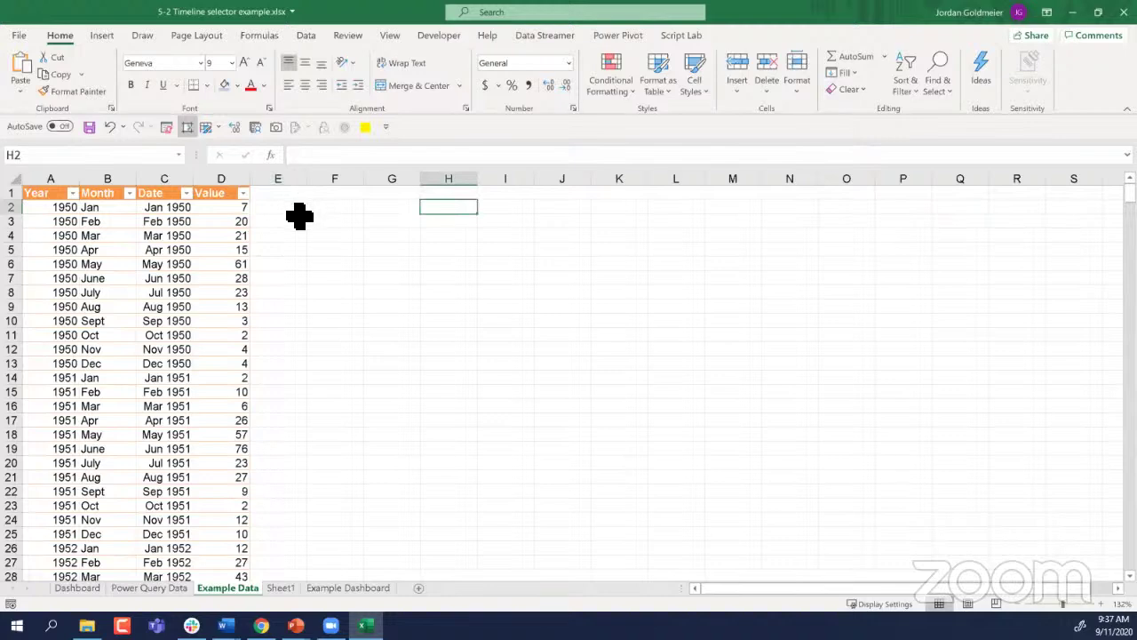
text(Max Dat)
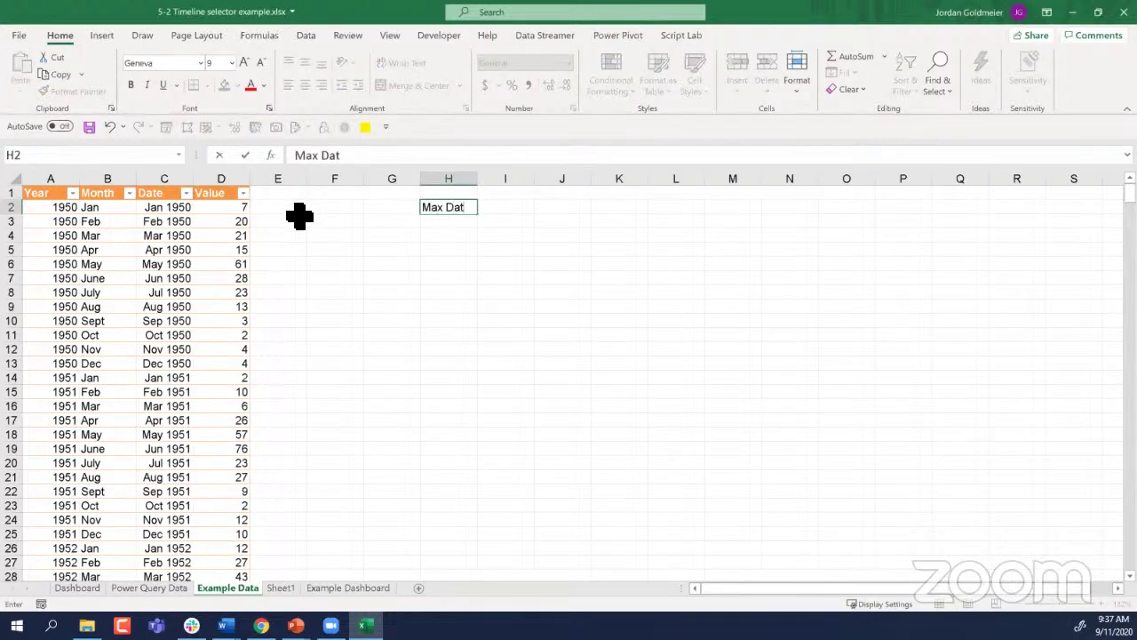
text(e)
key(Return)
key(Up)
text(Min)
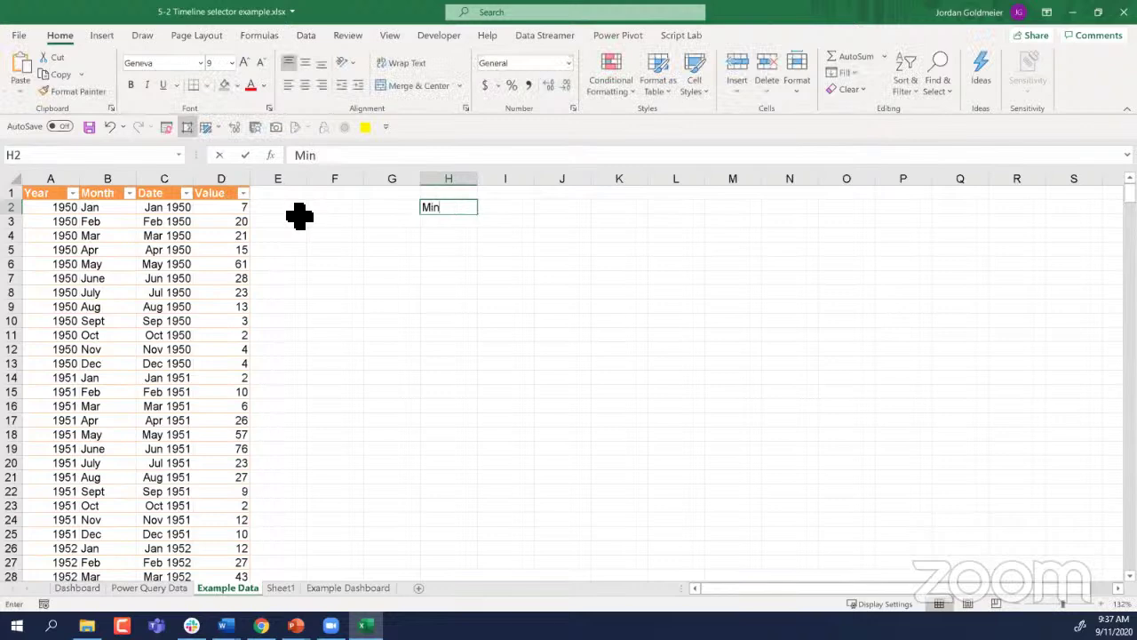
text( Date)
key(Return)
text(Max)
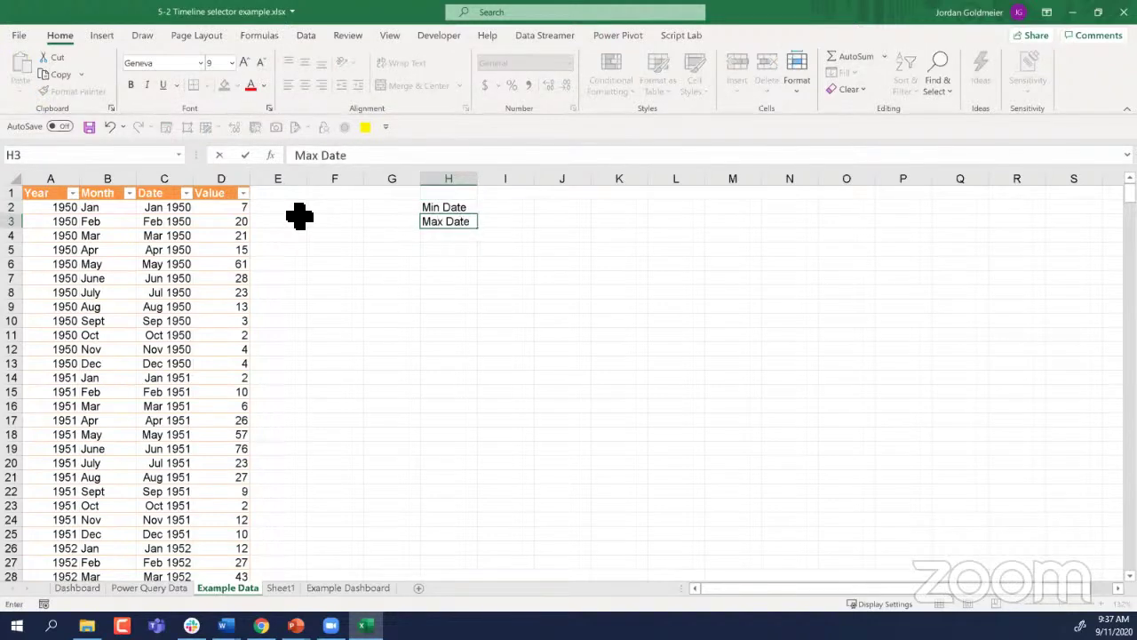
key(Return)
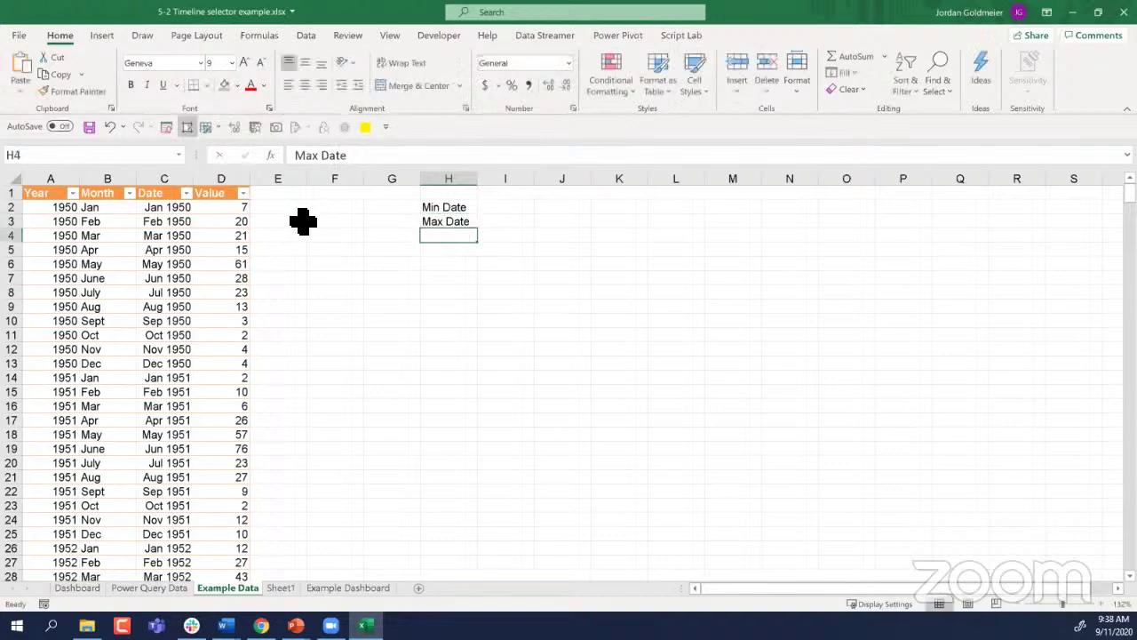
Step: Add the labels Min Value in H4 and Max Value in H5
text(Min Value)
key(Return)
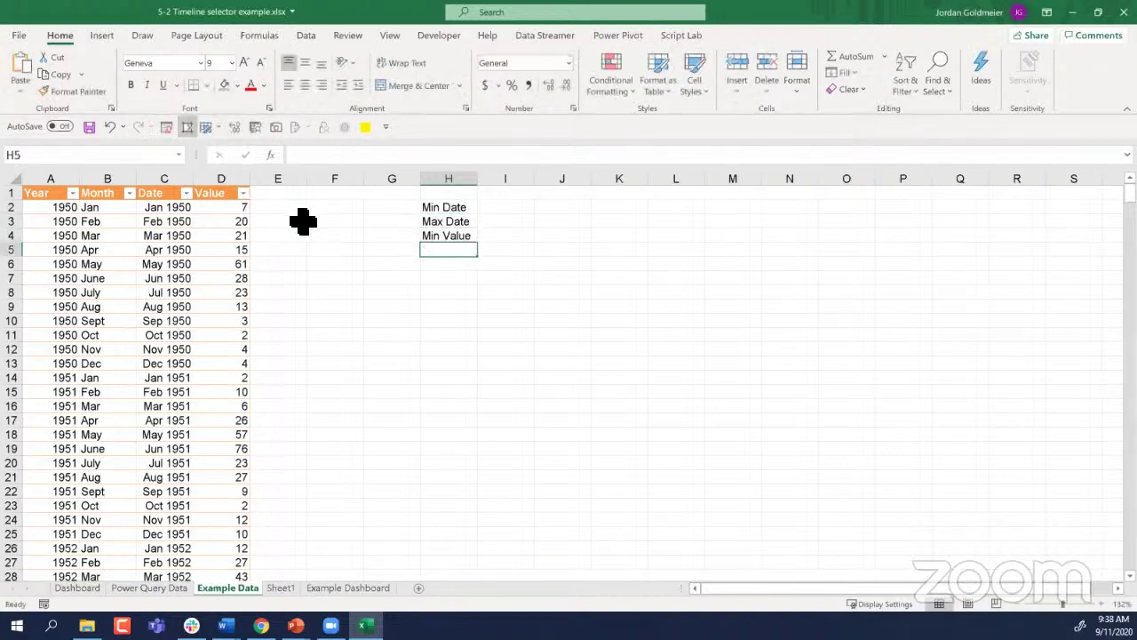
text(Max Value)
key(Return)
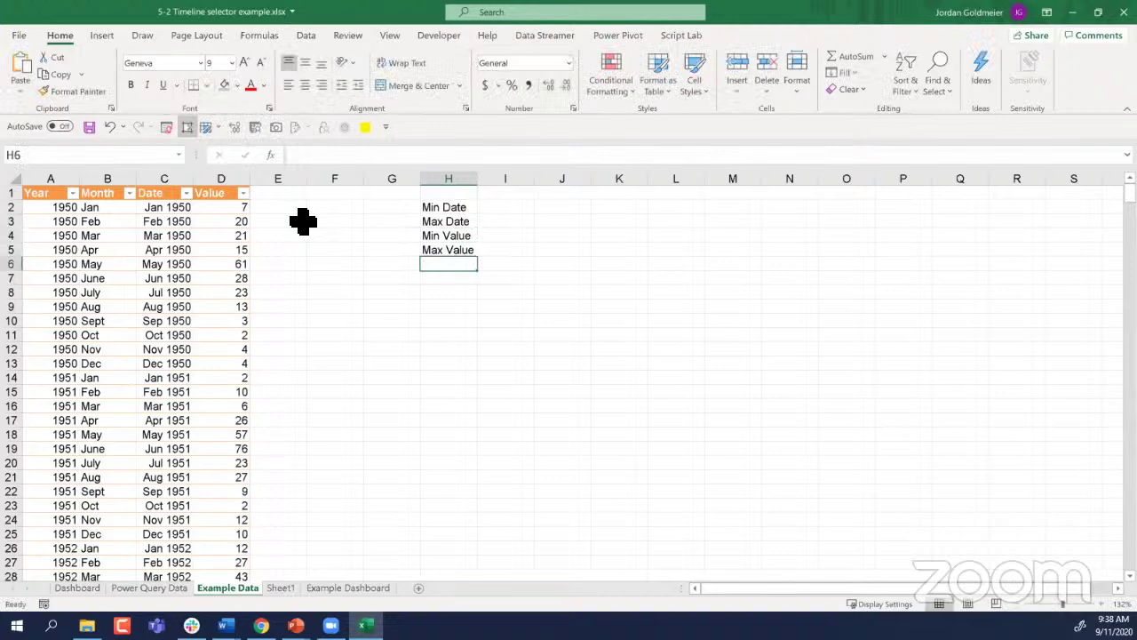
Step: Calculate the Min Date in I2 with the formula =MIN(Sheet1!A:A), referring to the PivotTable's date column
key(Up)
key(Up)
key(Up)
key(Down)
key(Down)
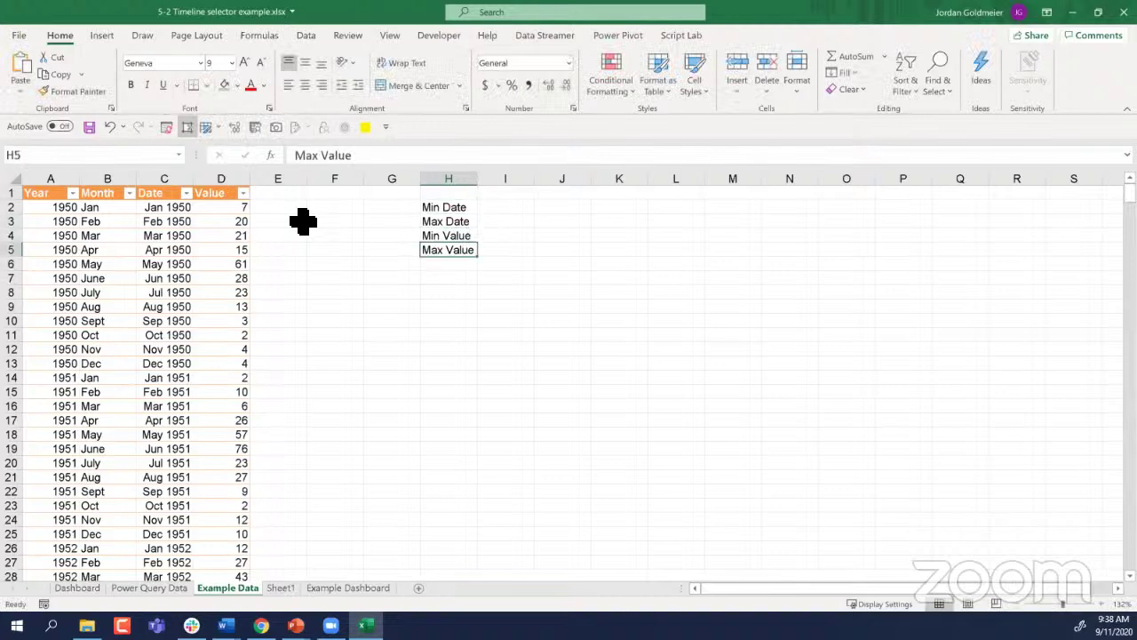
key(Up)
key(Up)
key(Up)
key(Right)
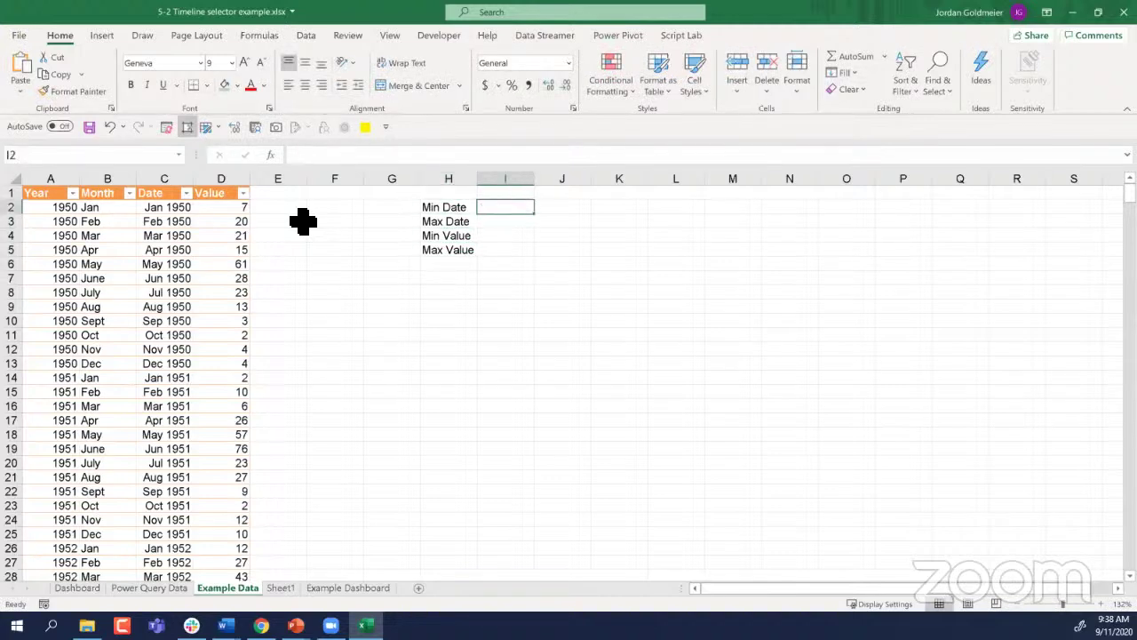
text(=min()
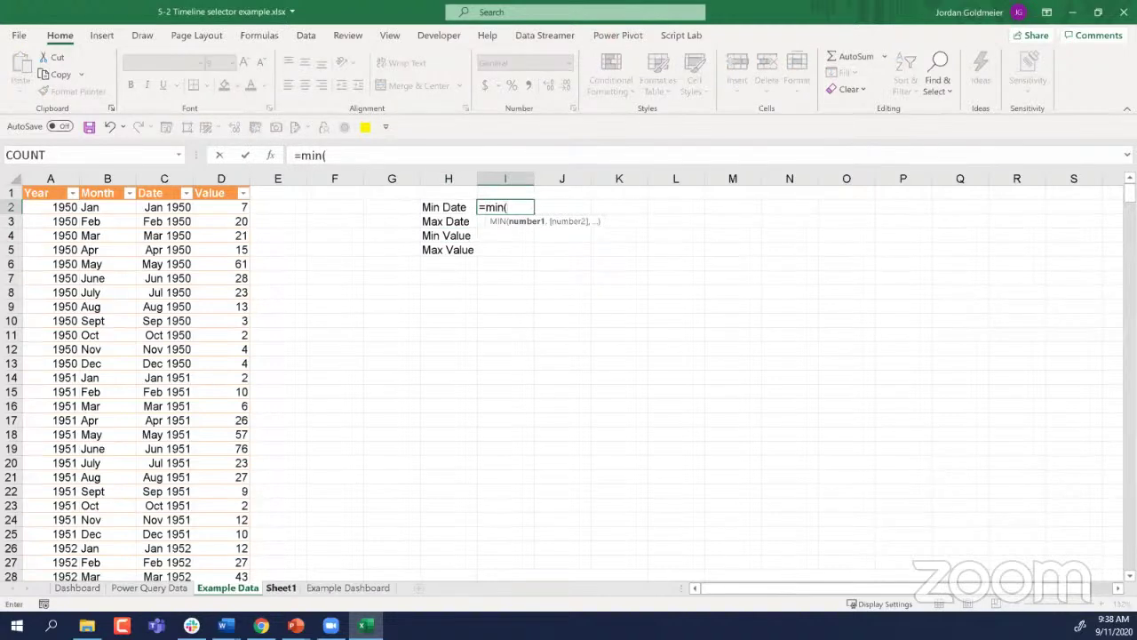
click(276, 587)
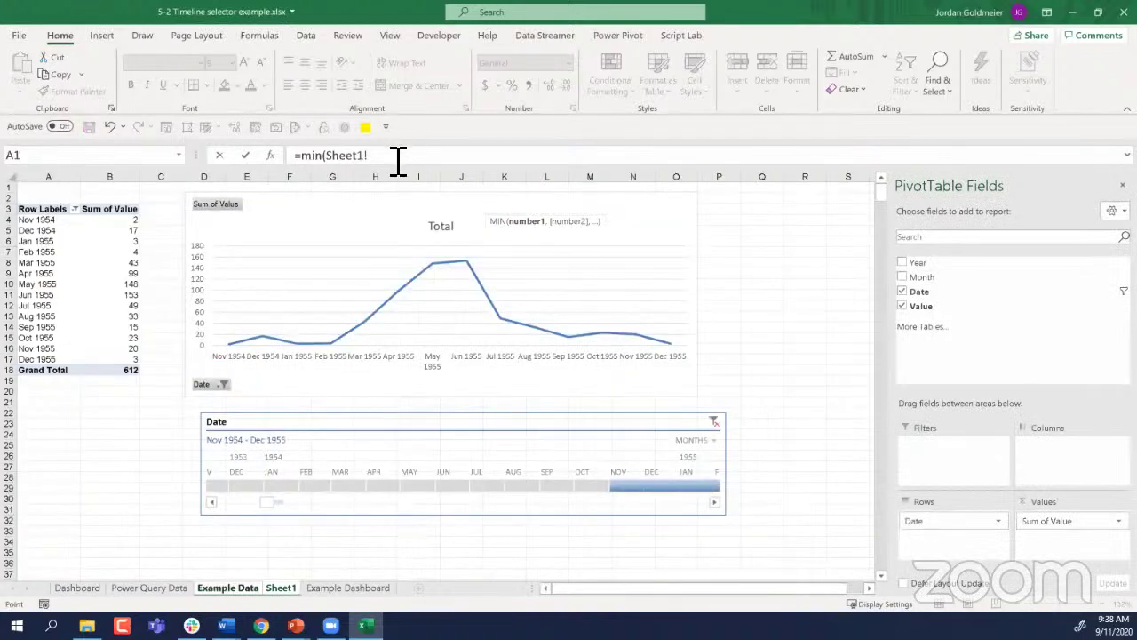
text(A:A))
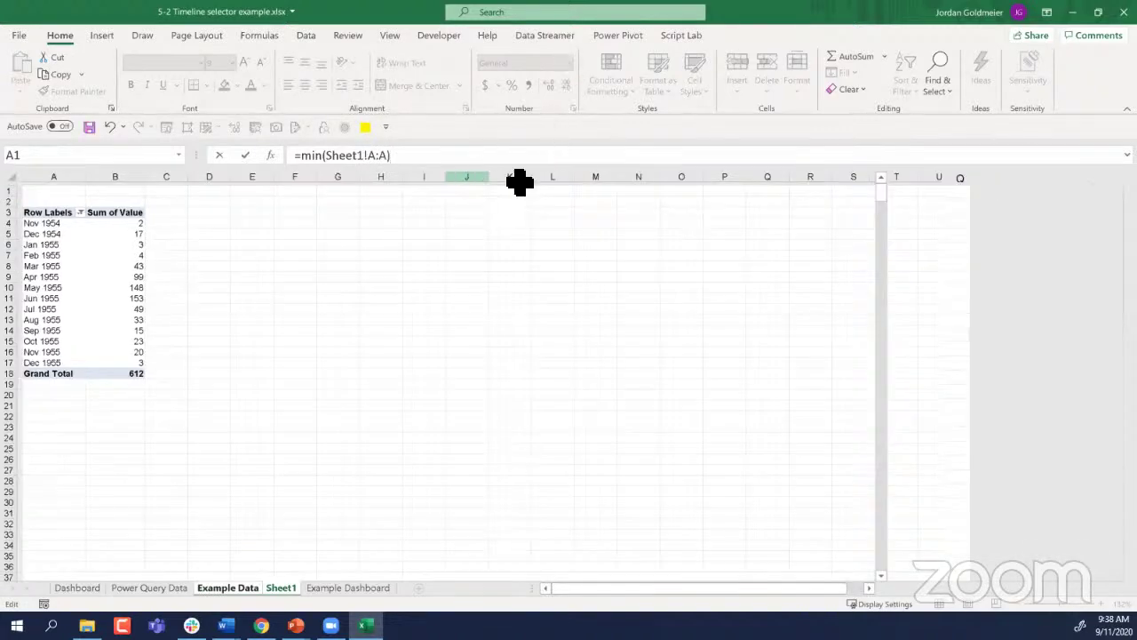
key(Return)
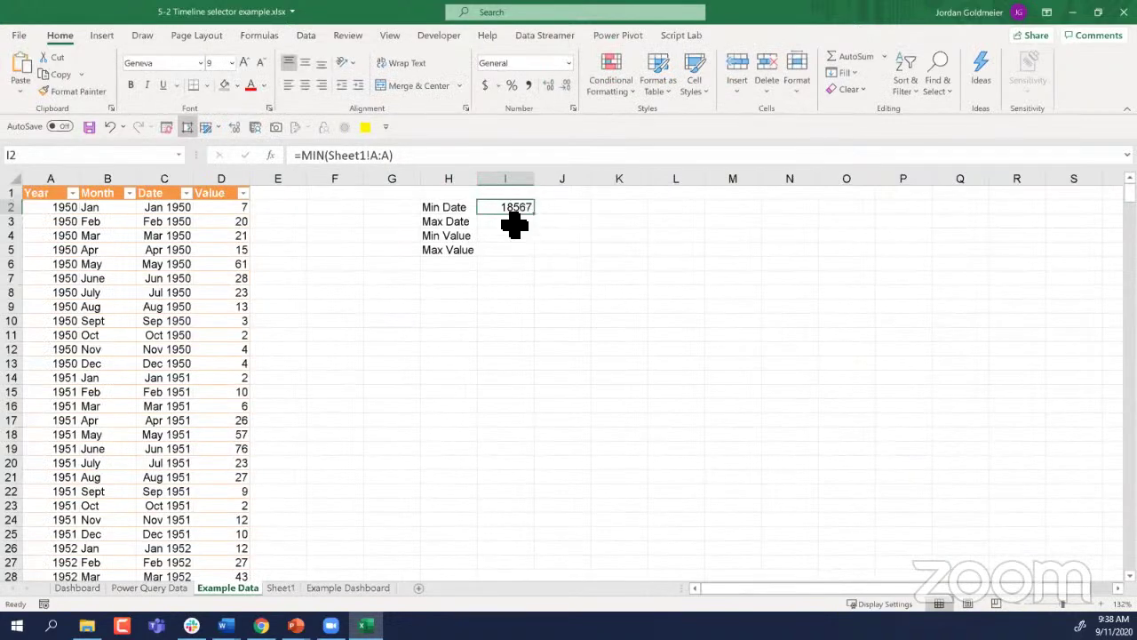
Step: Reuse the Min Date formula in I3 for the Max Date, changing it to =MAX(Sheet1!A:A)
click(387, 155)
key(Return)
click(331, 156)
text(=MIN(Sheet1!A:A))
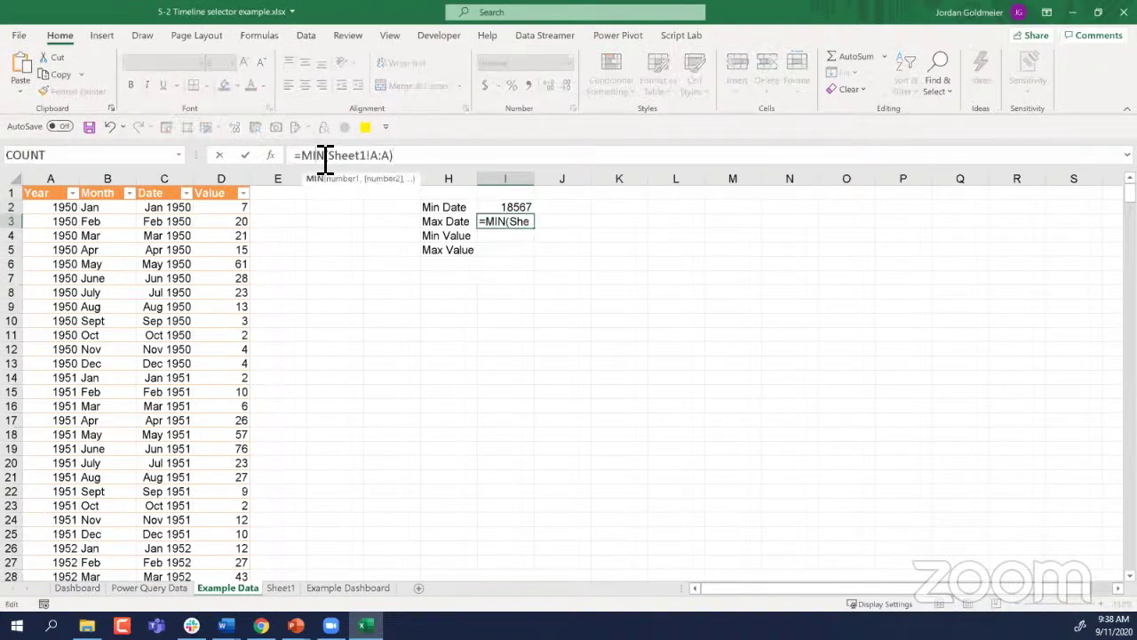
text(MAX)
key(Return)
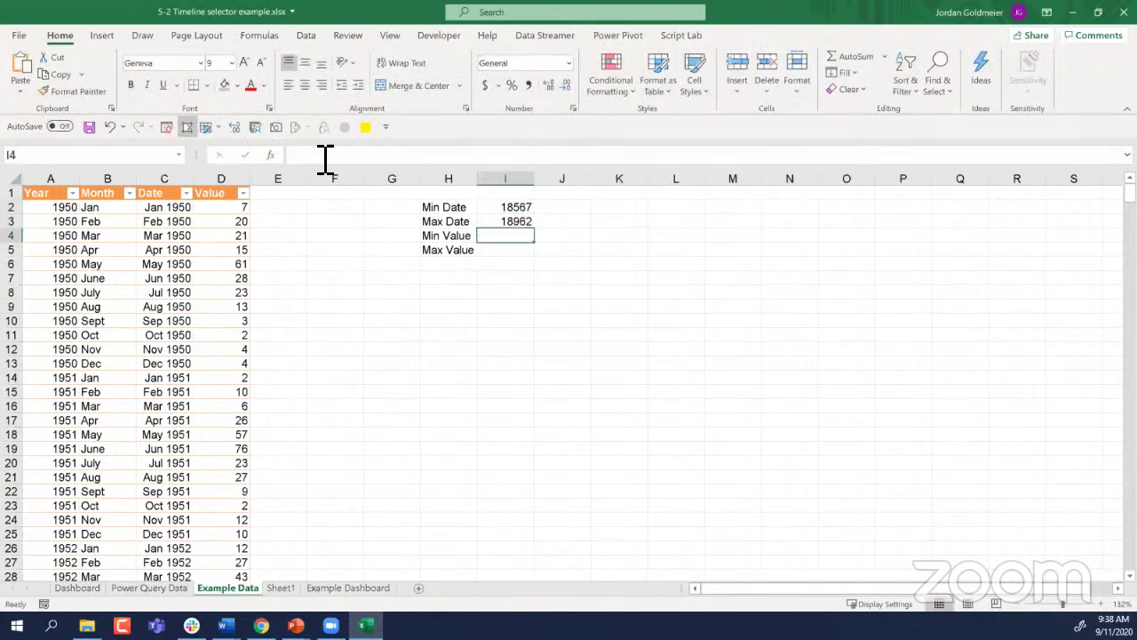
Step: Apply the mmm yyyy style date format of the table's Date column to the Min Date and Max Date results in I2 and I3
drag(518, 210, 516, 228)
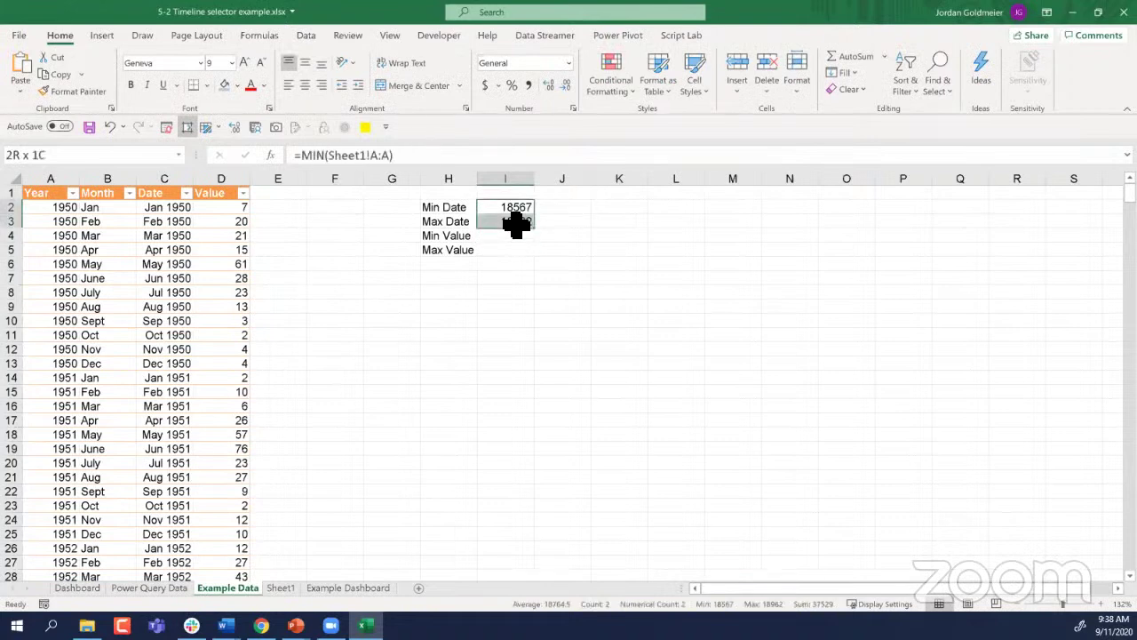
click(569, 63)
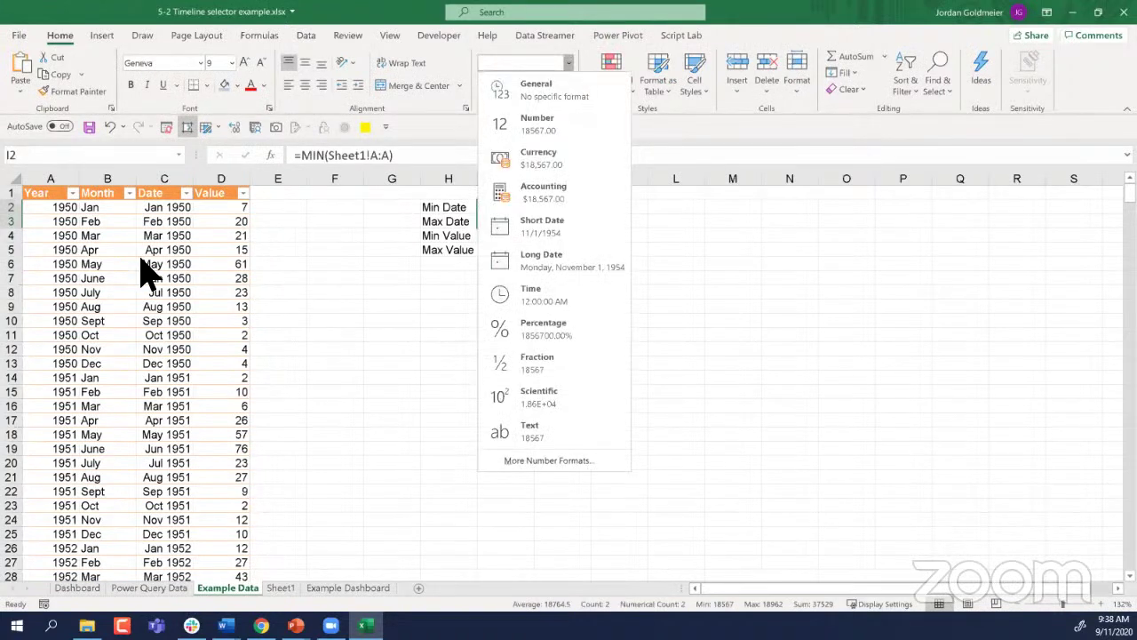
click(169, 206)
click(169, 207)
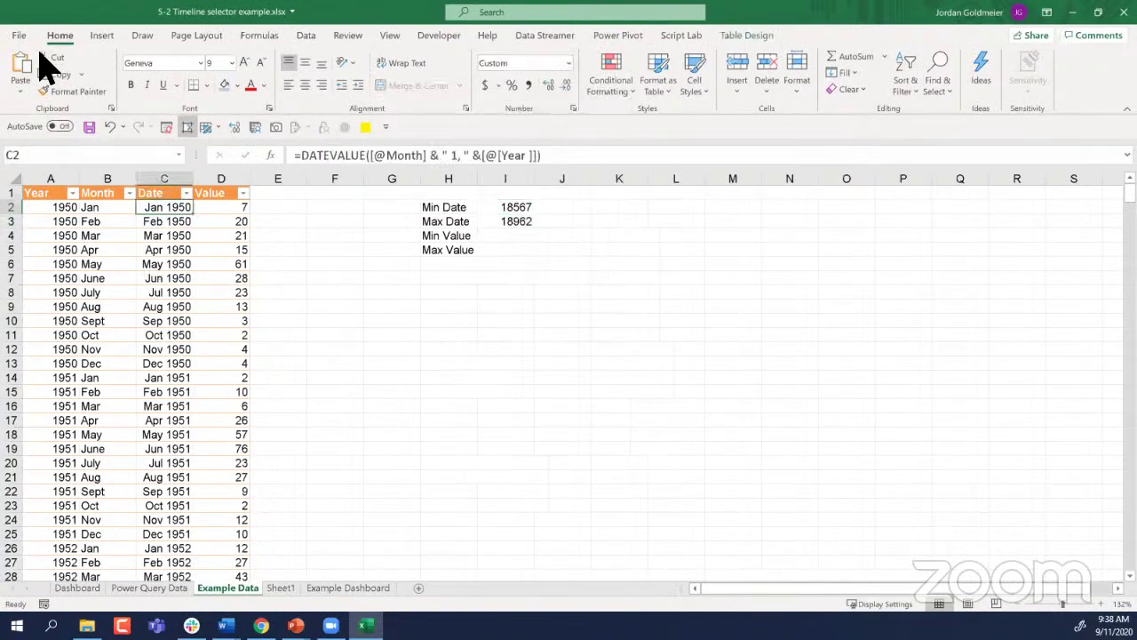
click(77, 93)
click(520, 209)
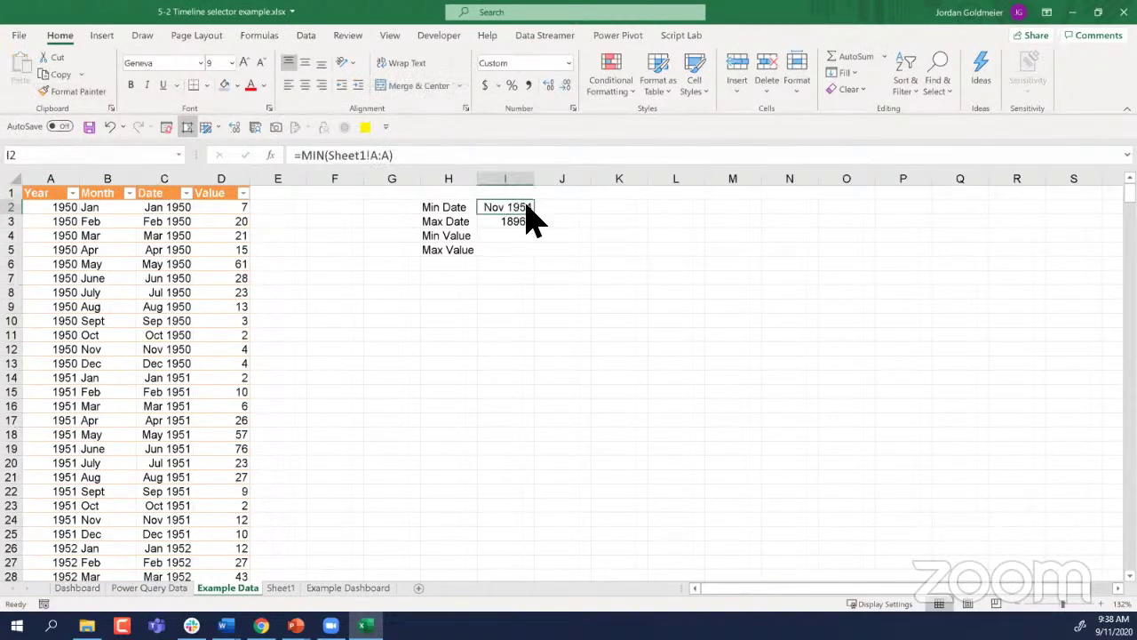
click(89, 91)
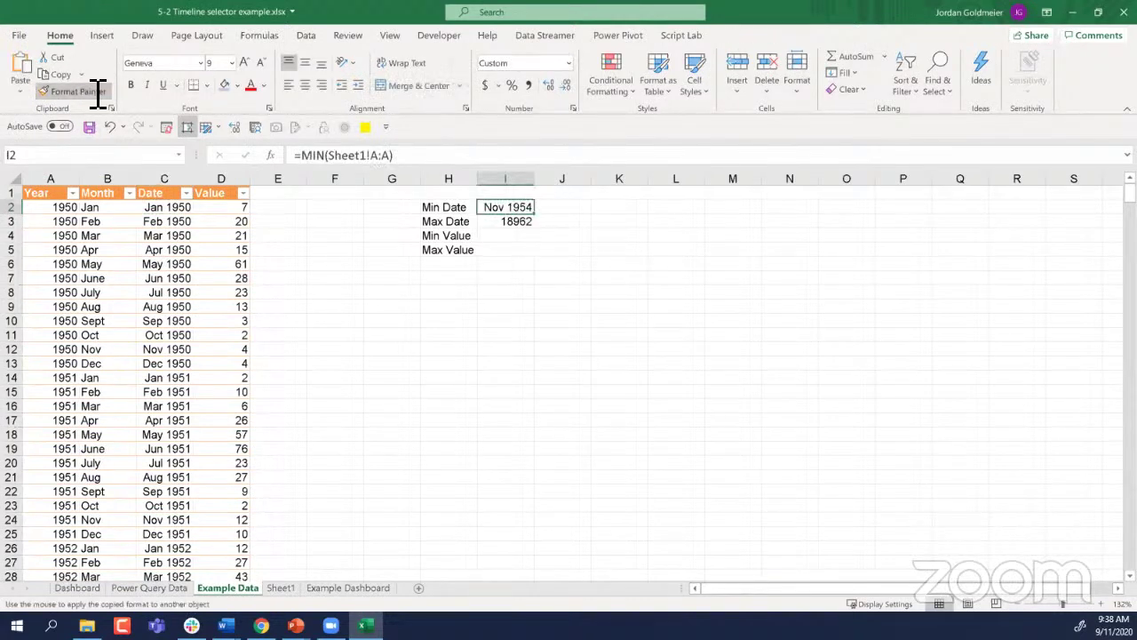
click(518, 224)
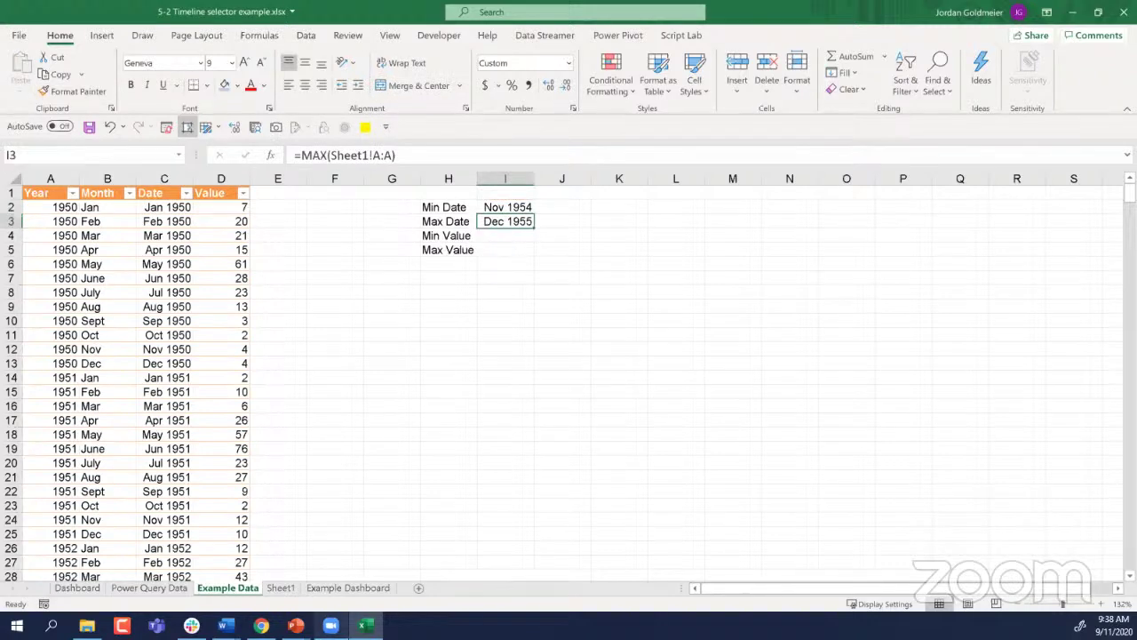
Step: Delete the Min Value label from H4
click(464, 238)
key(Delete)
key(Down)
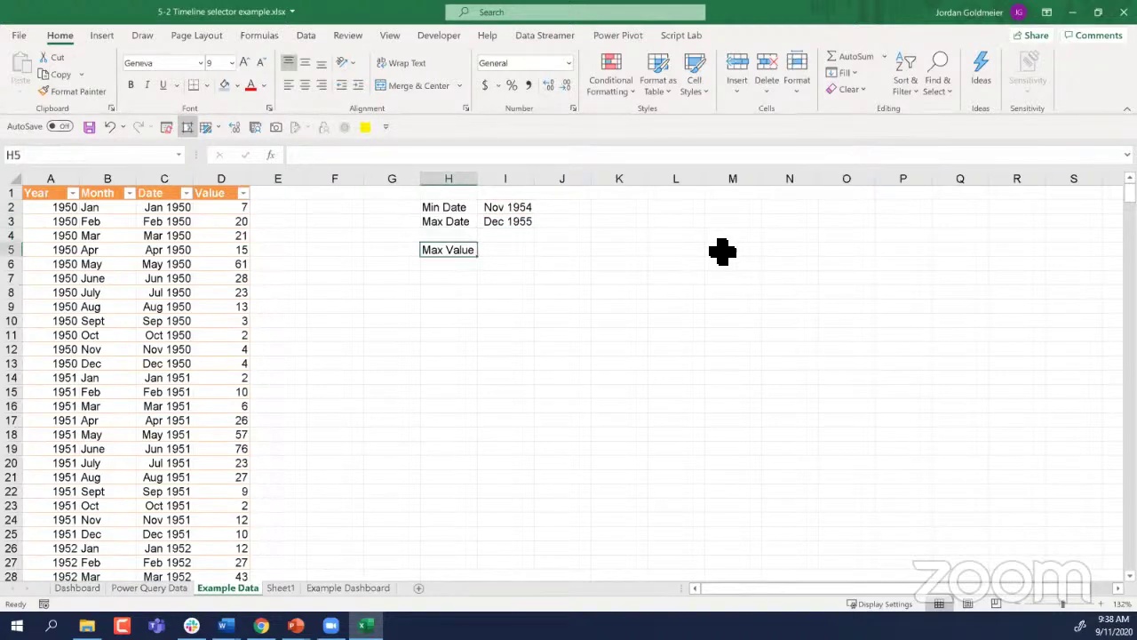
Step: Calculate the Max Value in I5 as the maximum of the table's Value column with =MAX(Table3[Value])
click(518, 264)
click(513, 251)
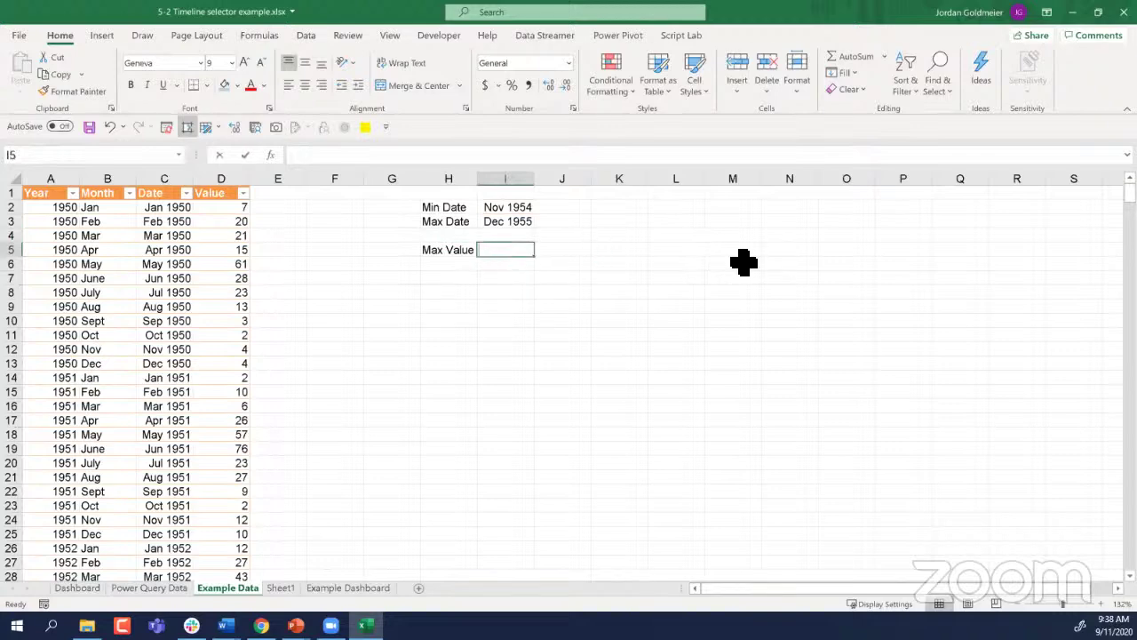
text(=max()
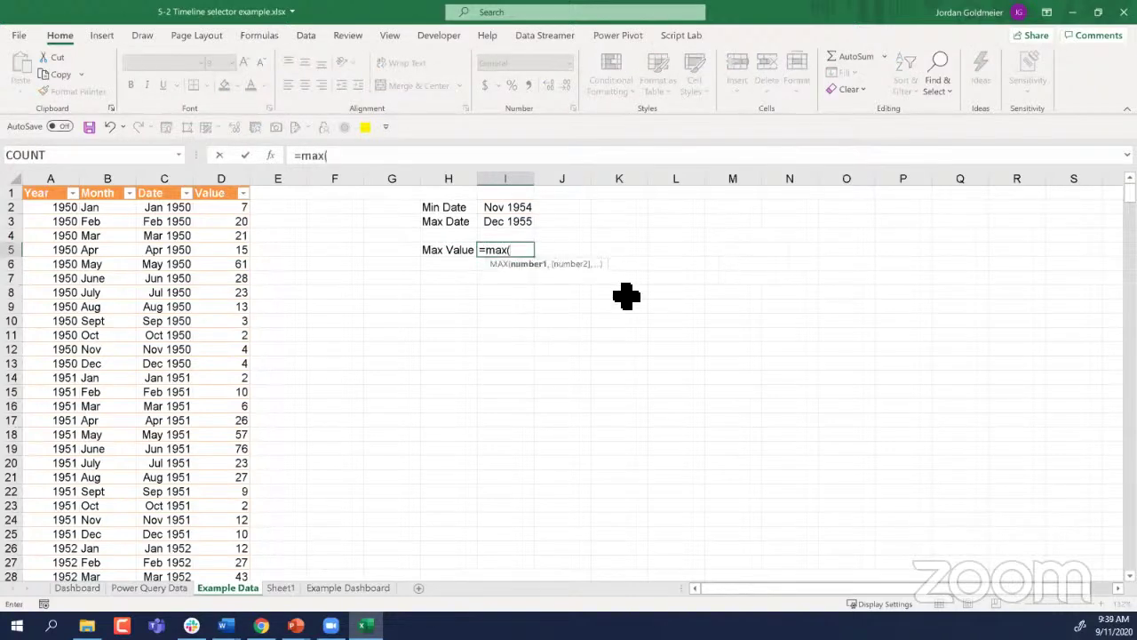
click(223, 207)
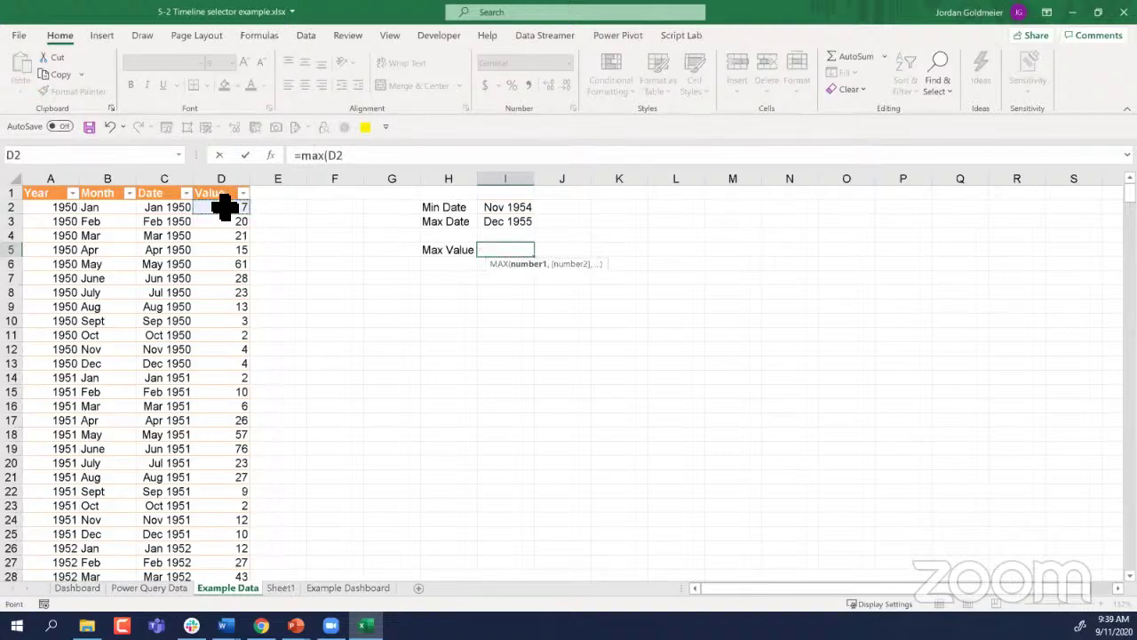
key(ctrl+shift+Down)
key(Return)
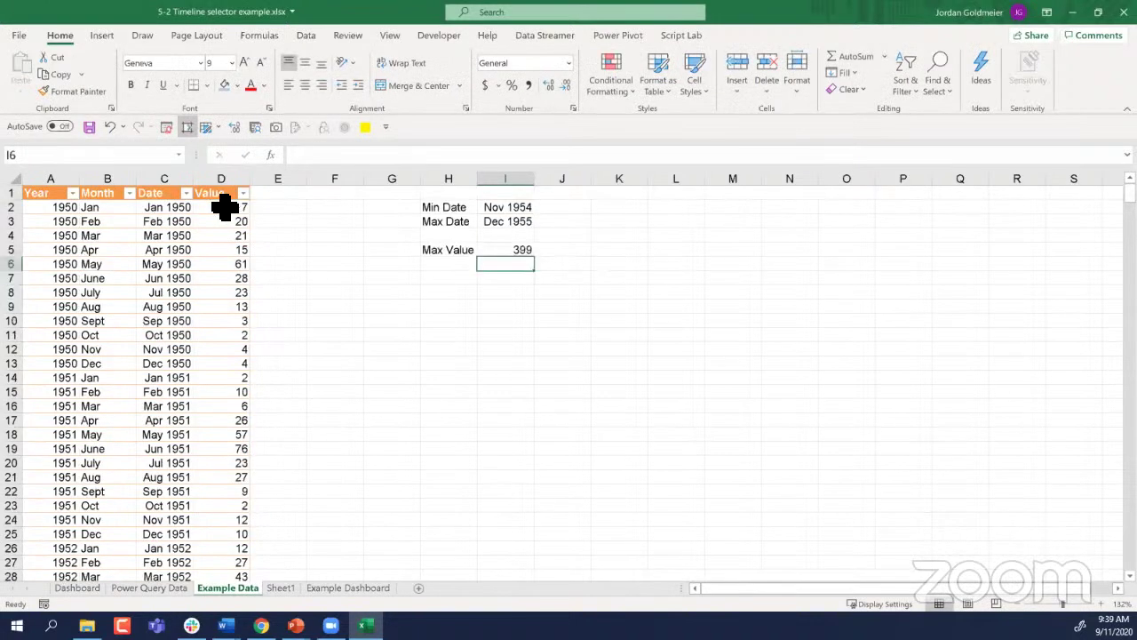
key(Up)
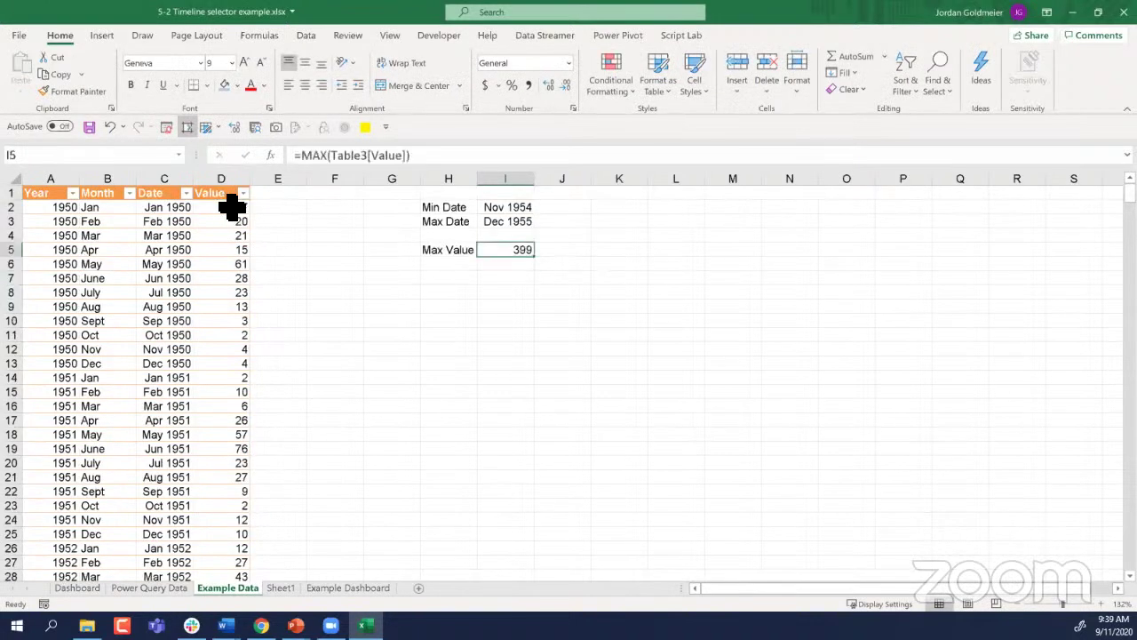
Step: Select the table's whole Value column, from the header in D1 down to the last row, as chart data
click(284, 209)
click(286, 193)
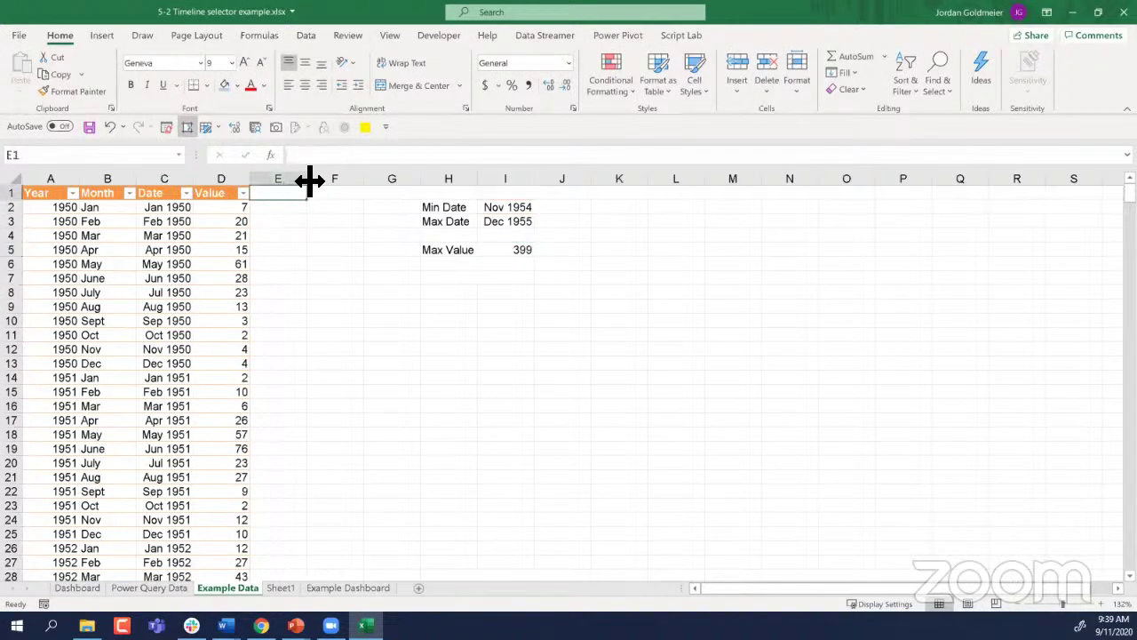
click(230, 206)
key(Up)
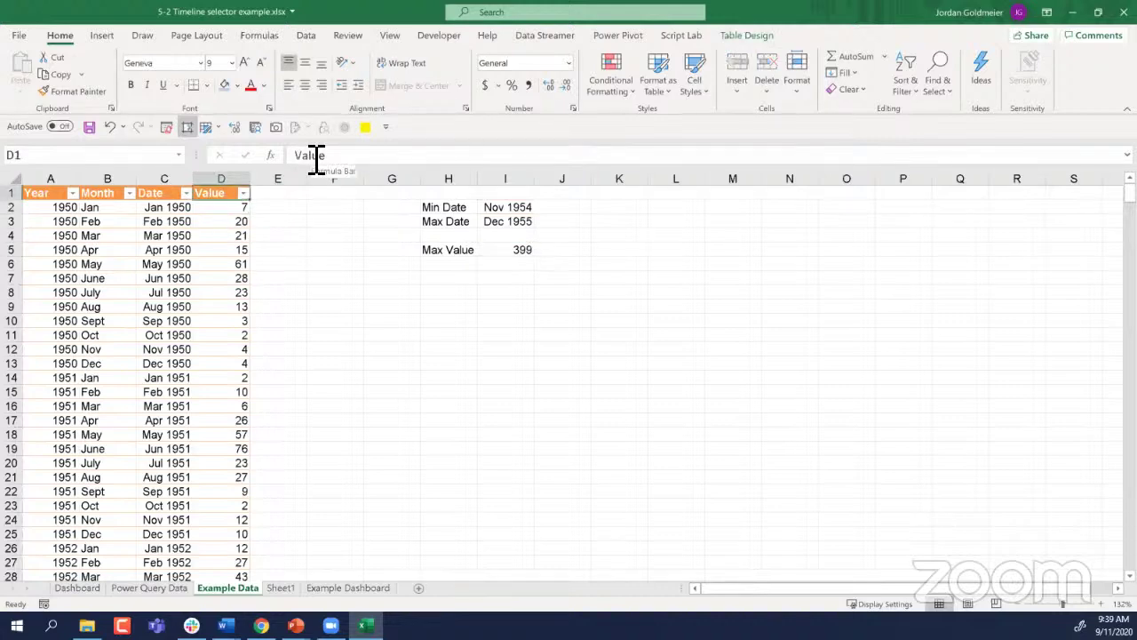
key(ctrl+shift+Down)
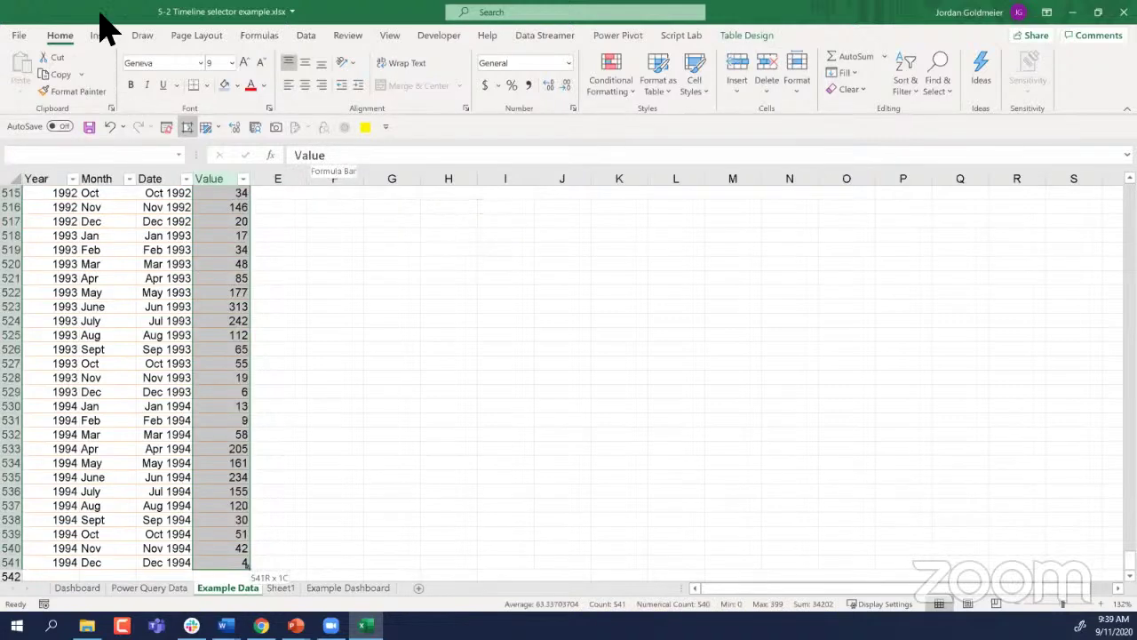
click(105, 37)
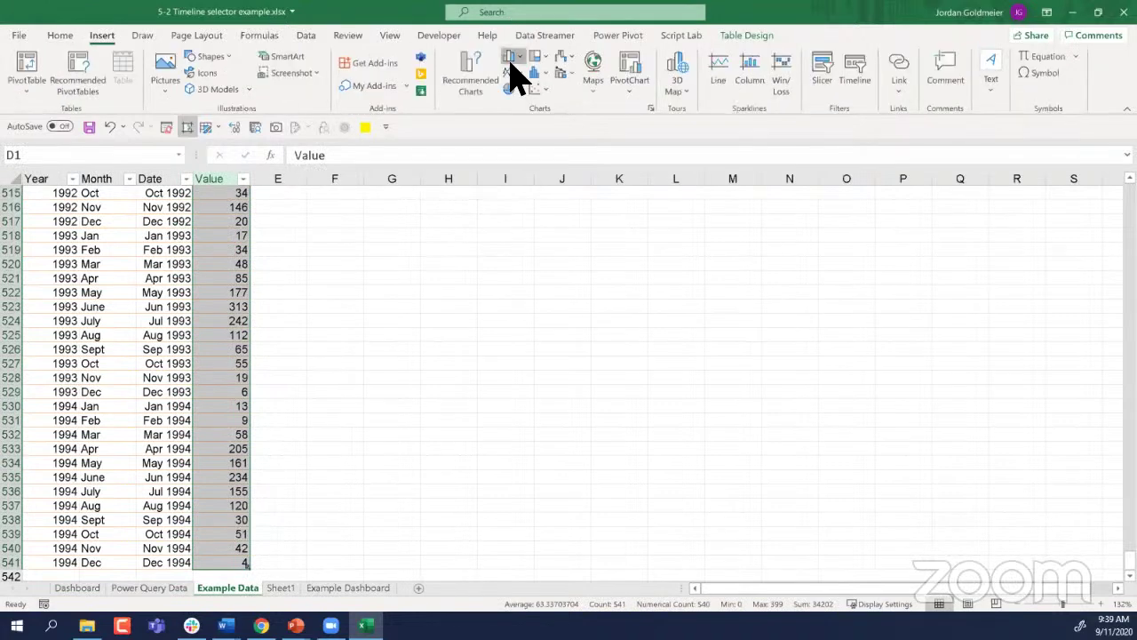
click(511, 56)
click(498, 84)
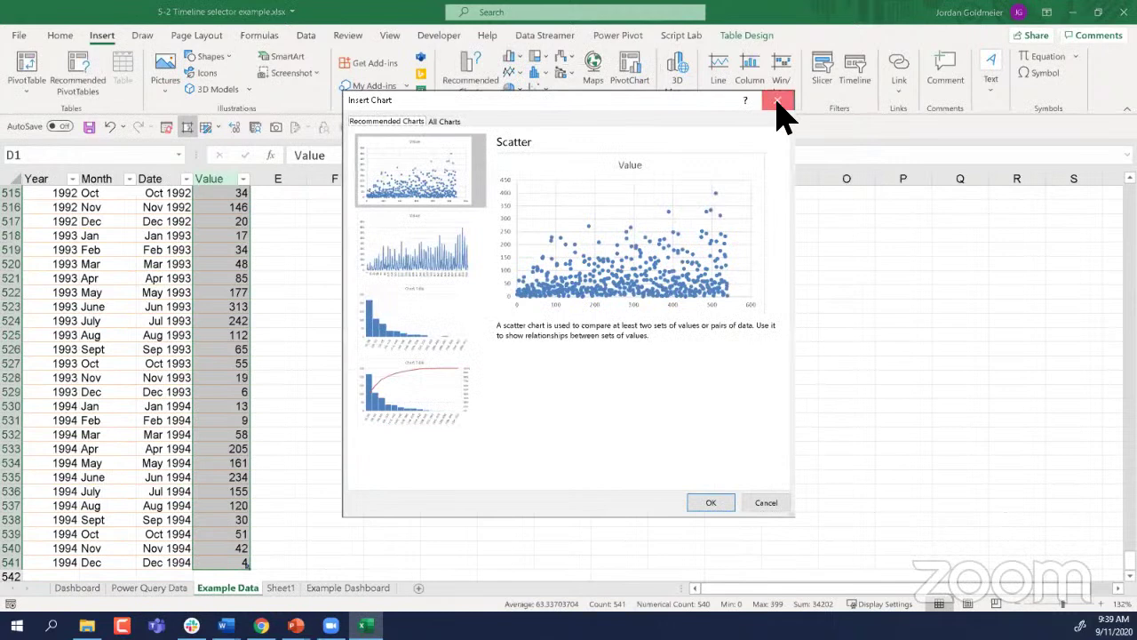
click(777, 100)
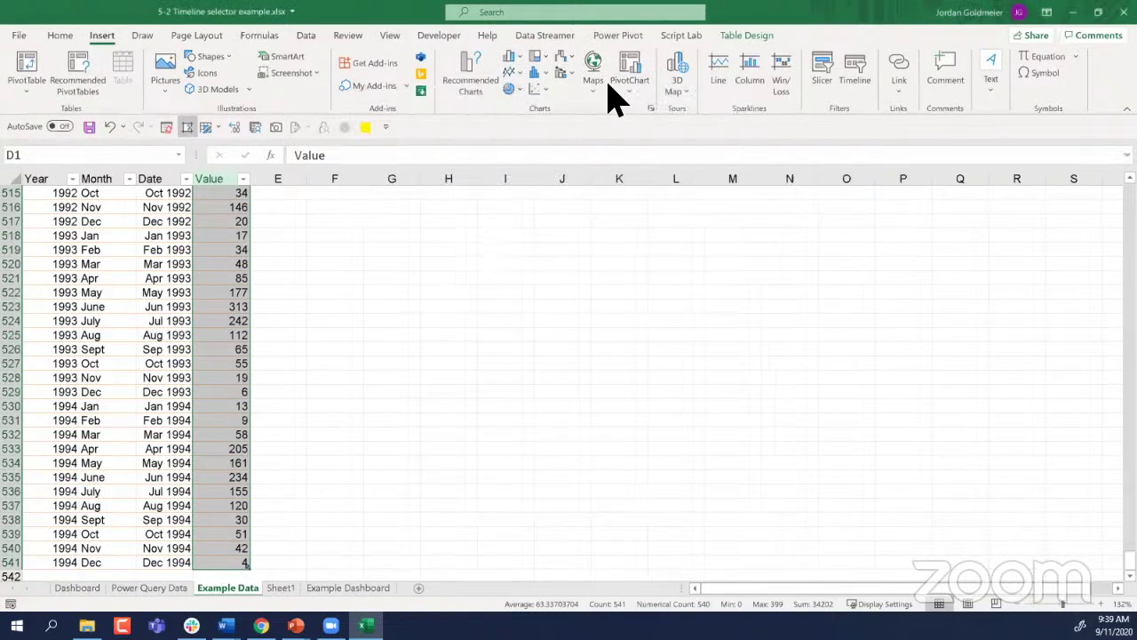
Step: Insert a basic 2-D line chart of the Value column
click(513, 73)
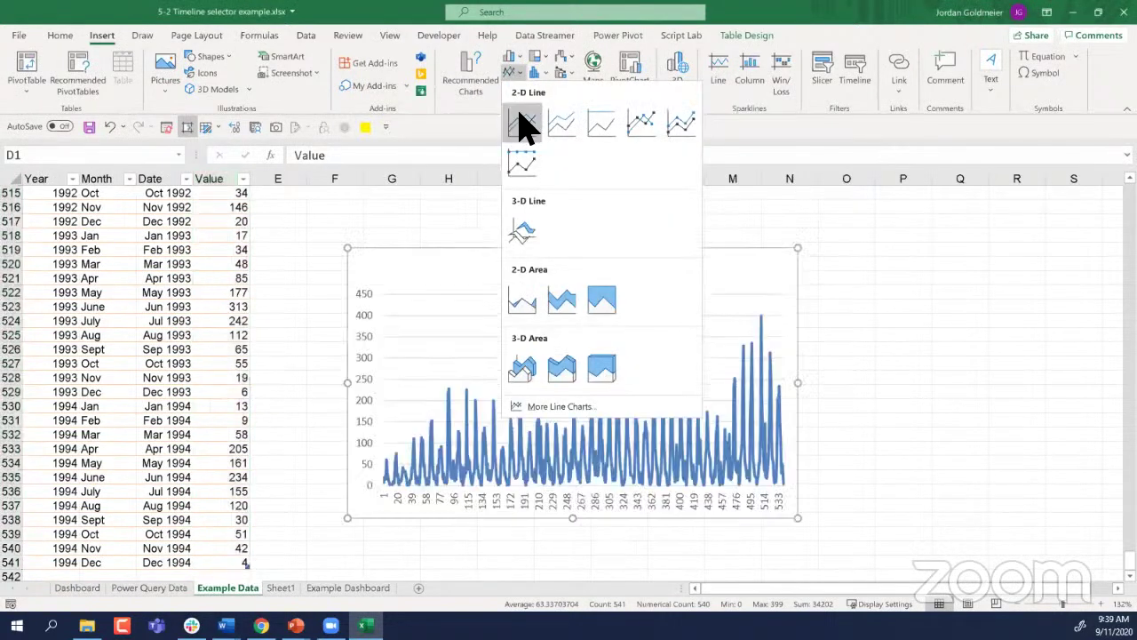
click(522, 123)
scroll(480, 460, up, 4)
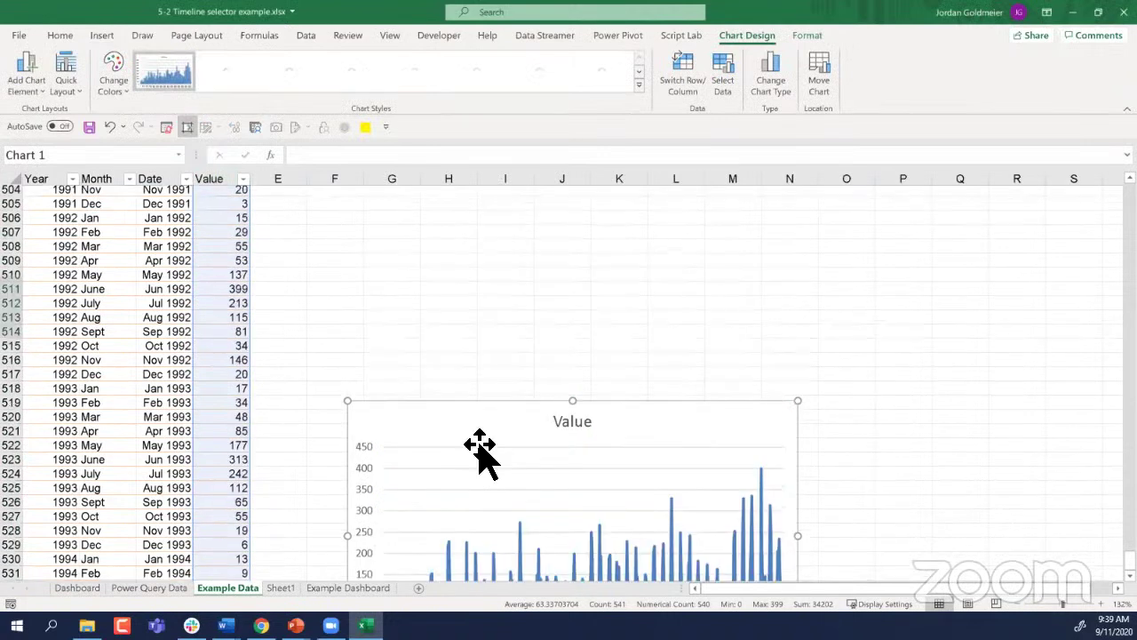
drag(477, 436, 452, 261)
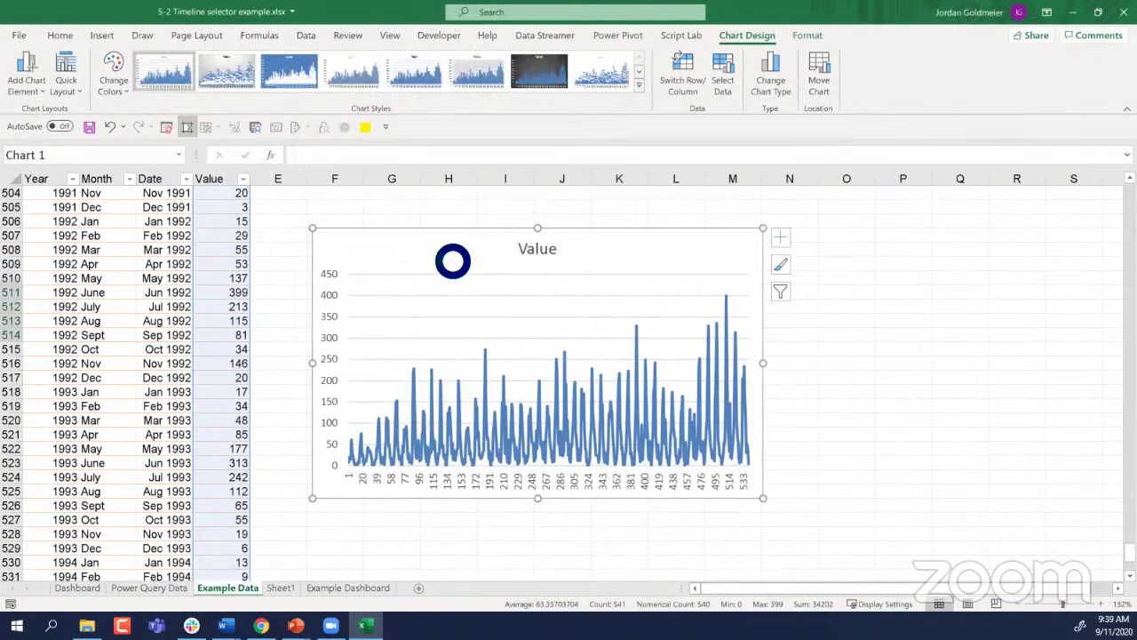
Step: Cut the line chart, paste it at G7 near the start of the data, and stretch it across columns H to R
key(Delete)
scroll(390, 307, up, 20)
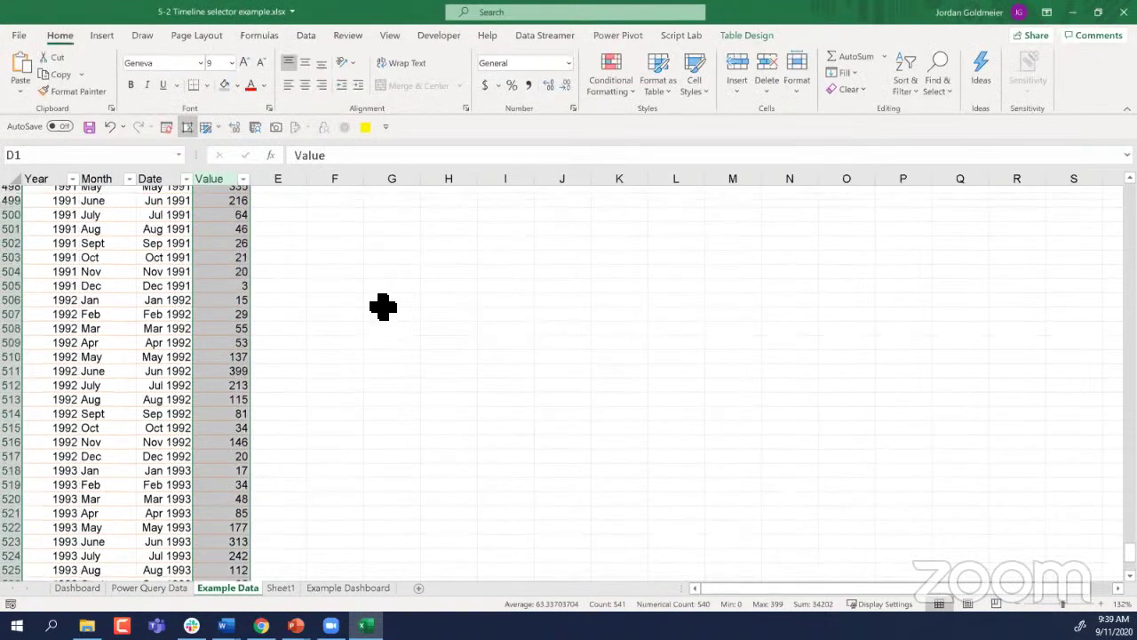
click(383, 307)
key(ctrl+Up)
key(Down)
key(Down)
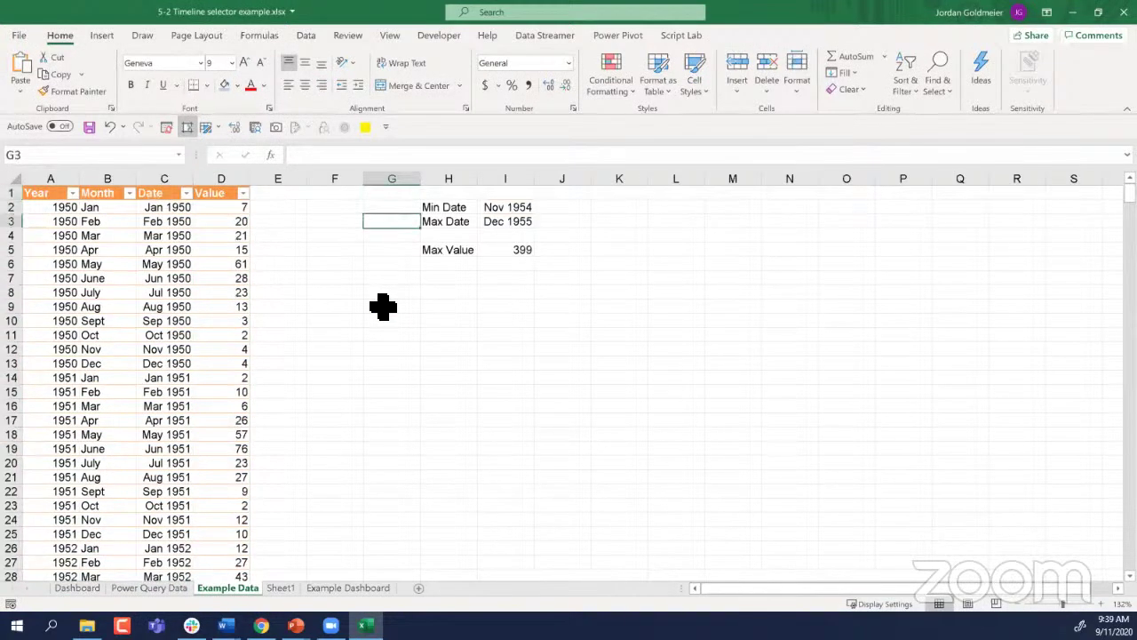
key(Down)
key(Down)
key(Down)
key(Down)
key(ctrl+v)
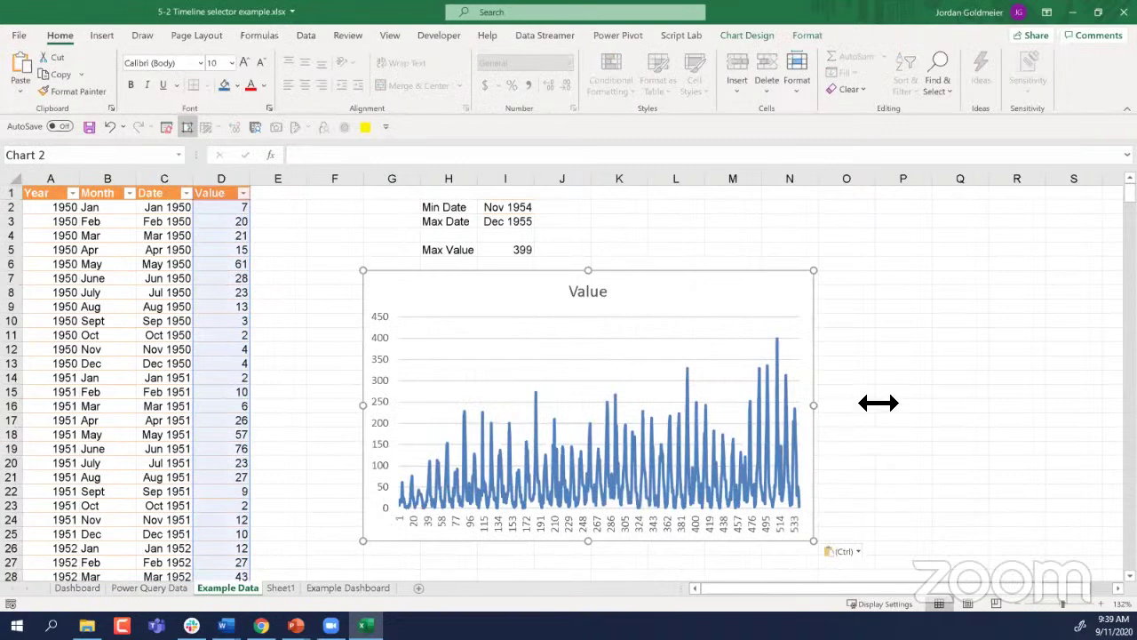
drag(879, 402, 1046, 404)
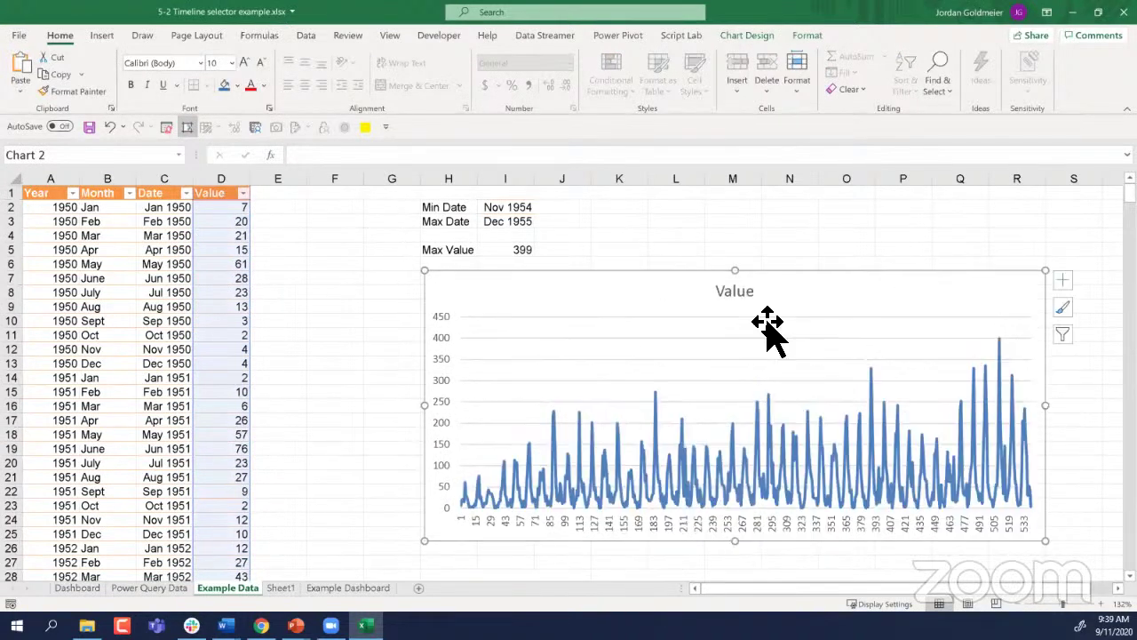
Step: Remove the title, gridlines and horizontal axis labels from the line chart
click(750, 298)
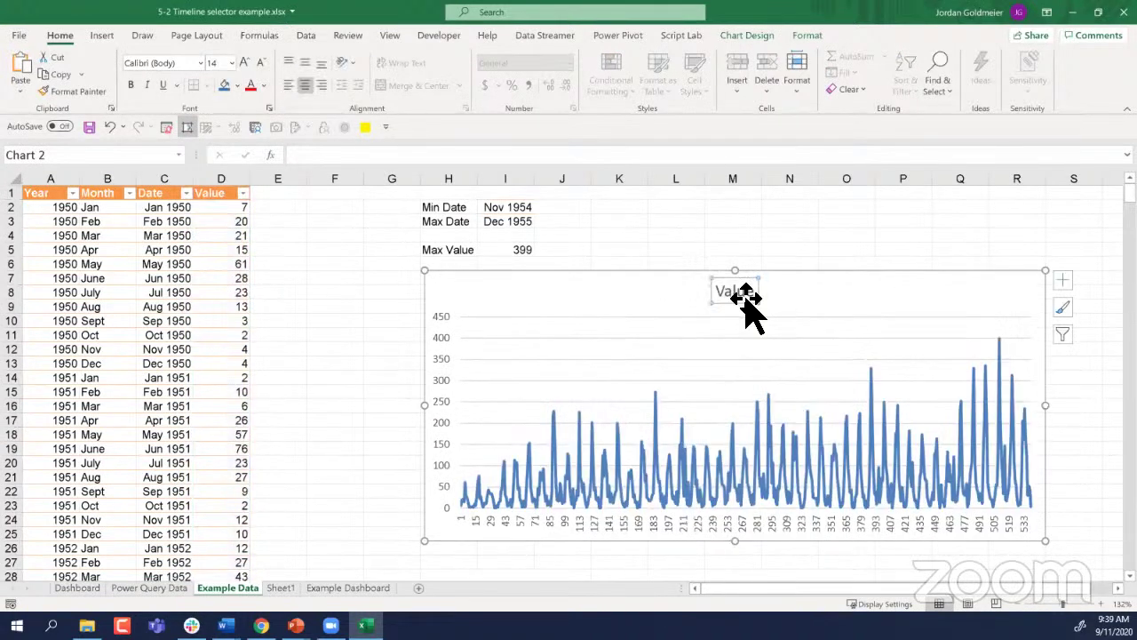
key(Delete)
click(766, 329)
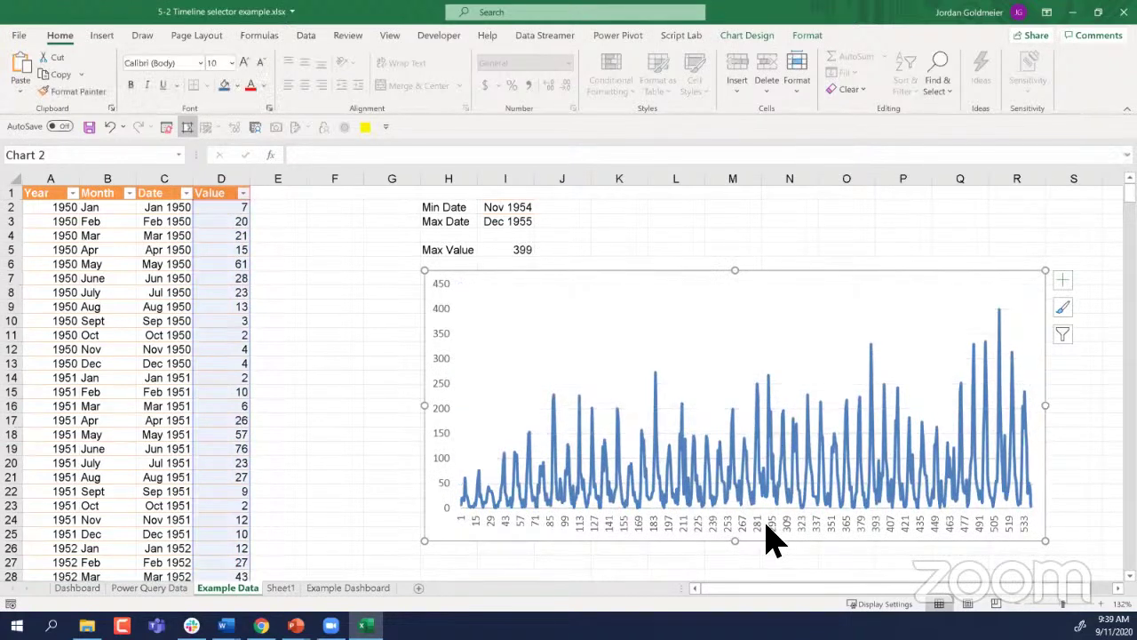
click(768, 526)
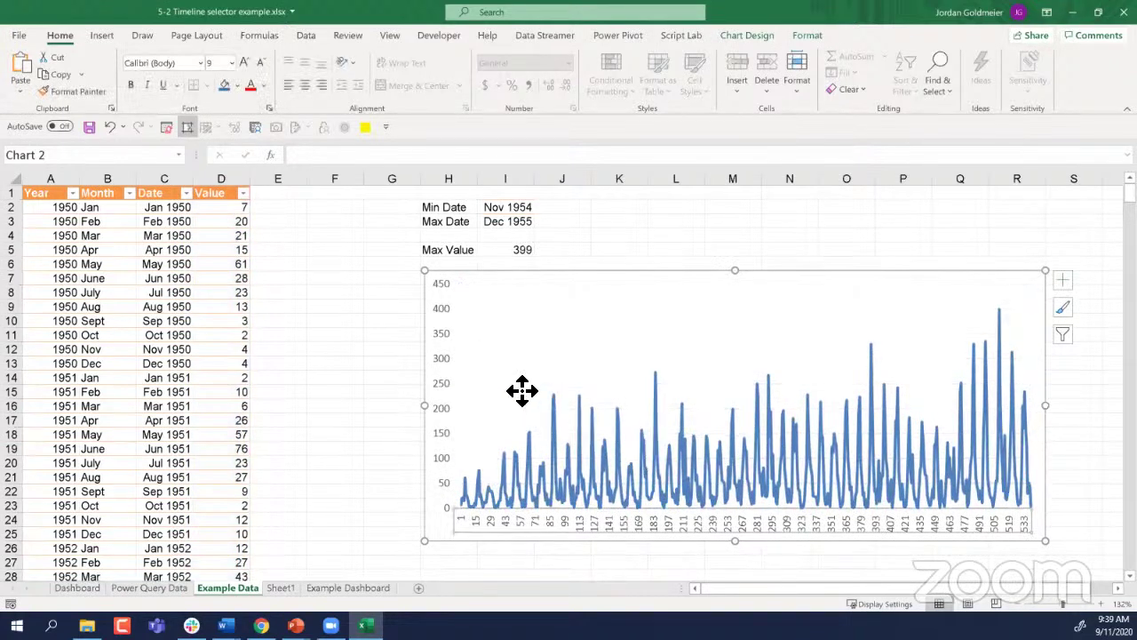
click(578, 510)
click(579, 522)
key(Delete)
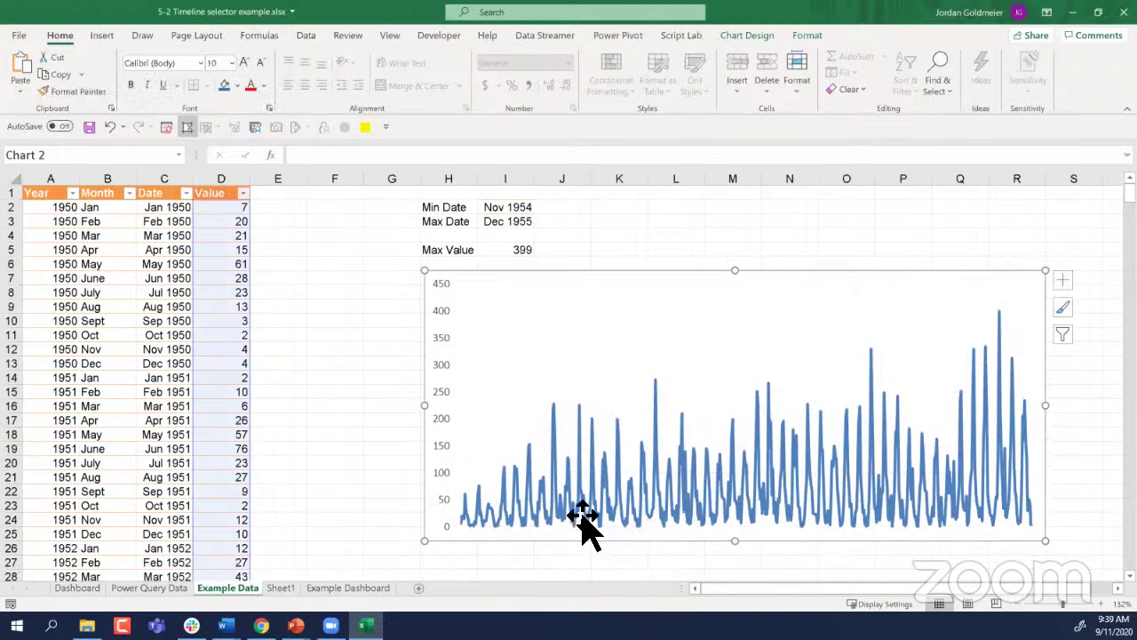
Step: Give the line chart's plot area a light gray outline
click(609, 381)
click(805, 36)
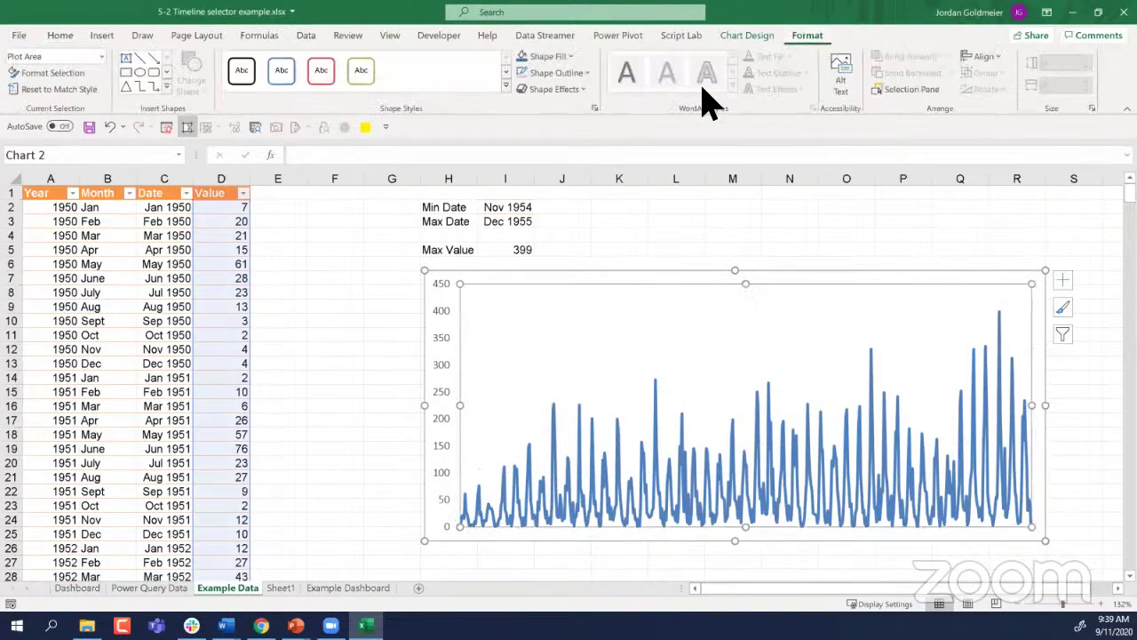
click(551, 72)
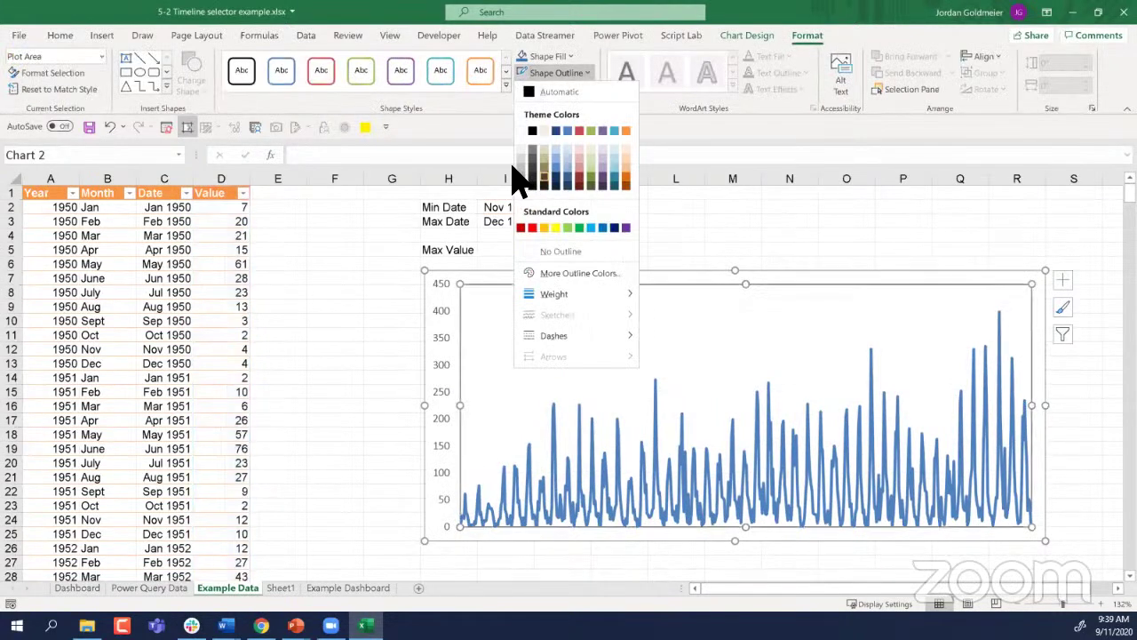
click(520, 167)
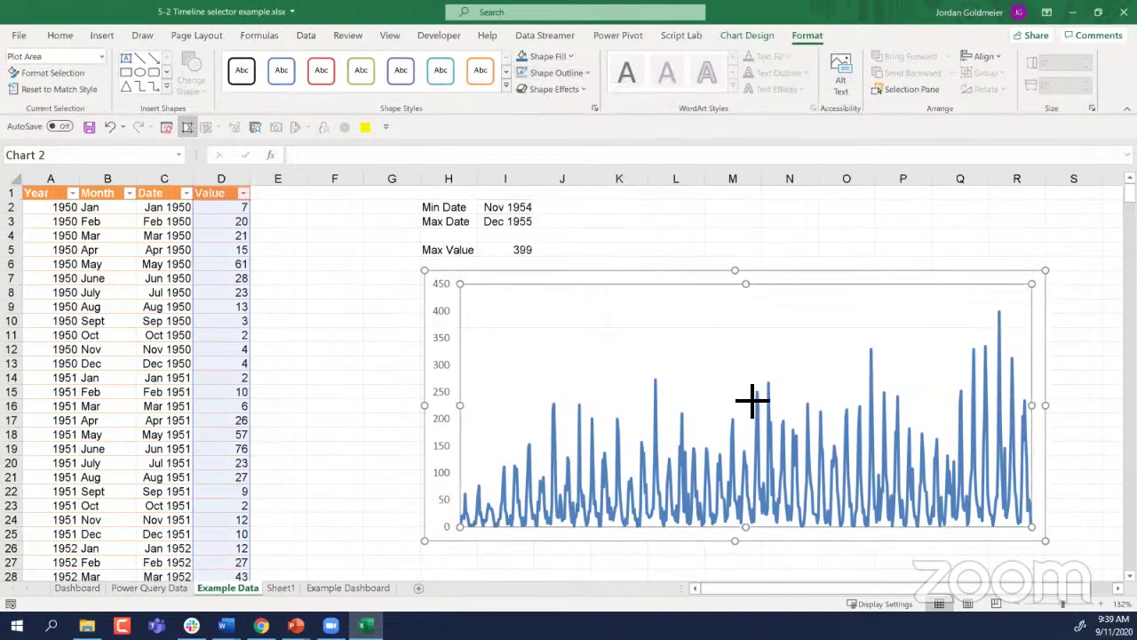
Step: Reduce the chart's height to about 1.42" by lowering its upper edge, and place it with its upper-left corner near I9
drag(751, 436, 744, 428)
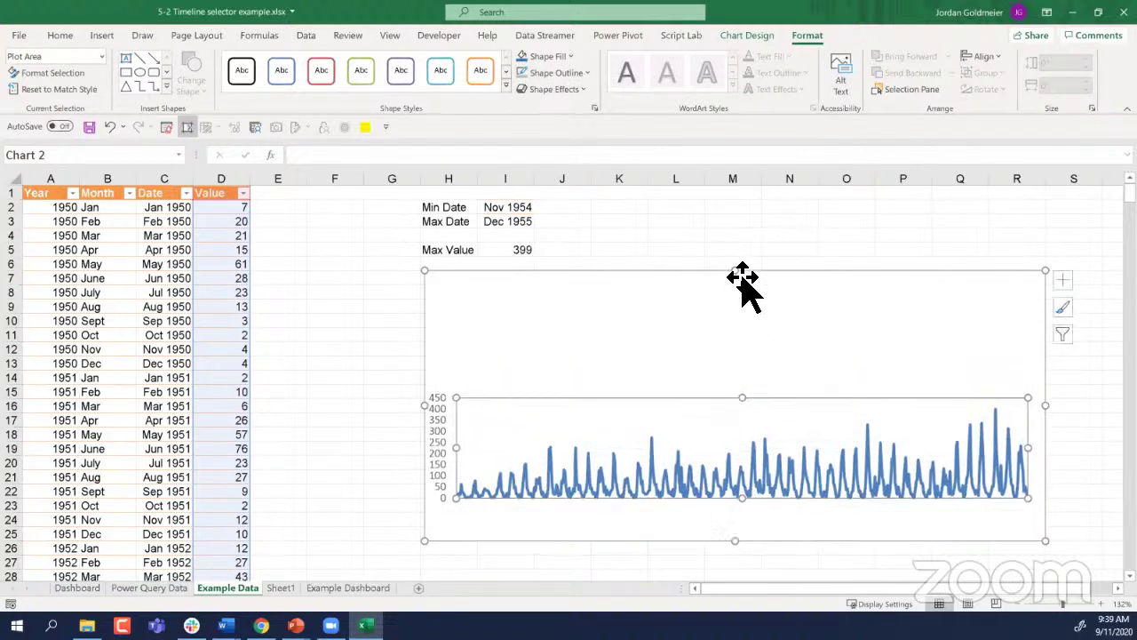
key(ctrl+z)
drag(736, 271, 747, 411)
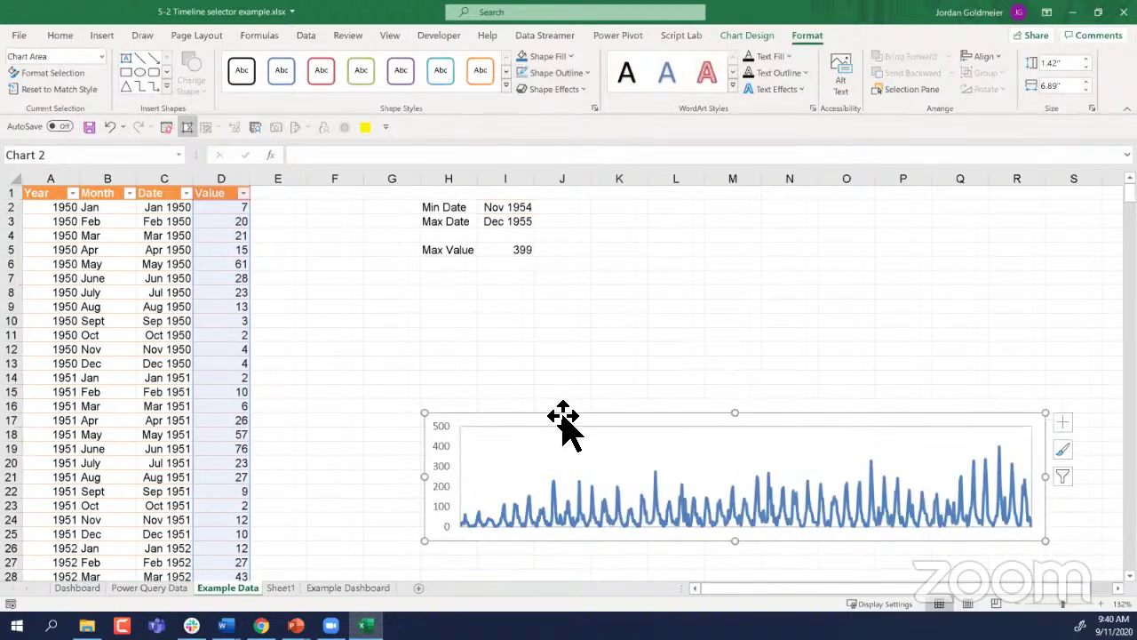
drag(563, 415, 616, 301)
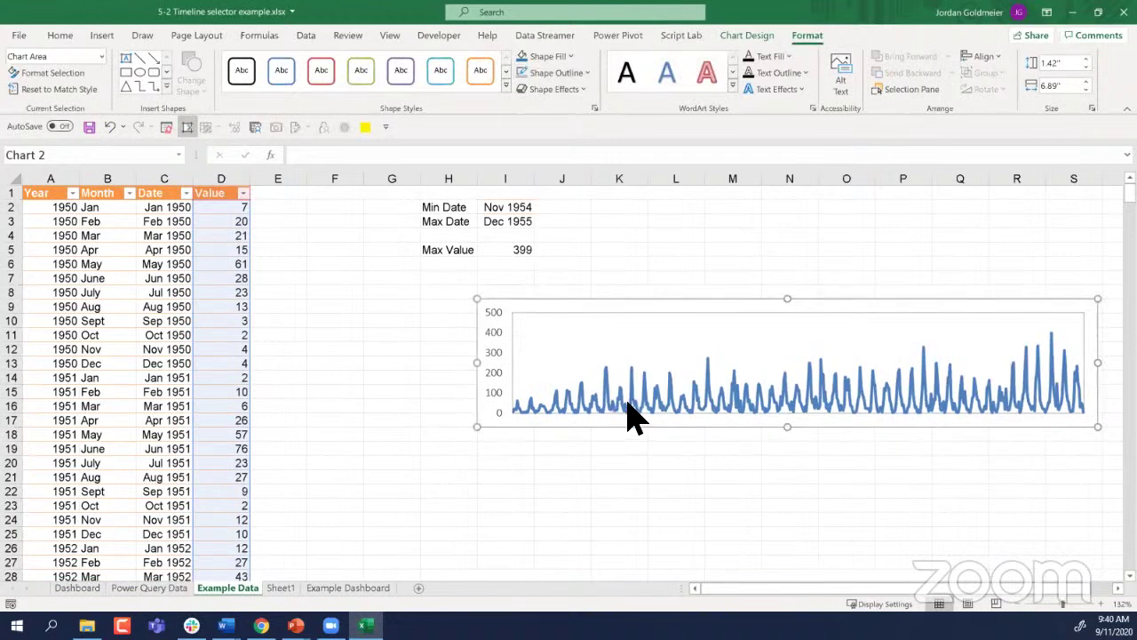
Step: Add a "Current Series" column header in E1 beside Value and widen column E to fit it
click(287, 222)
click(283, 196)
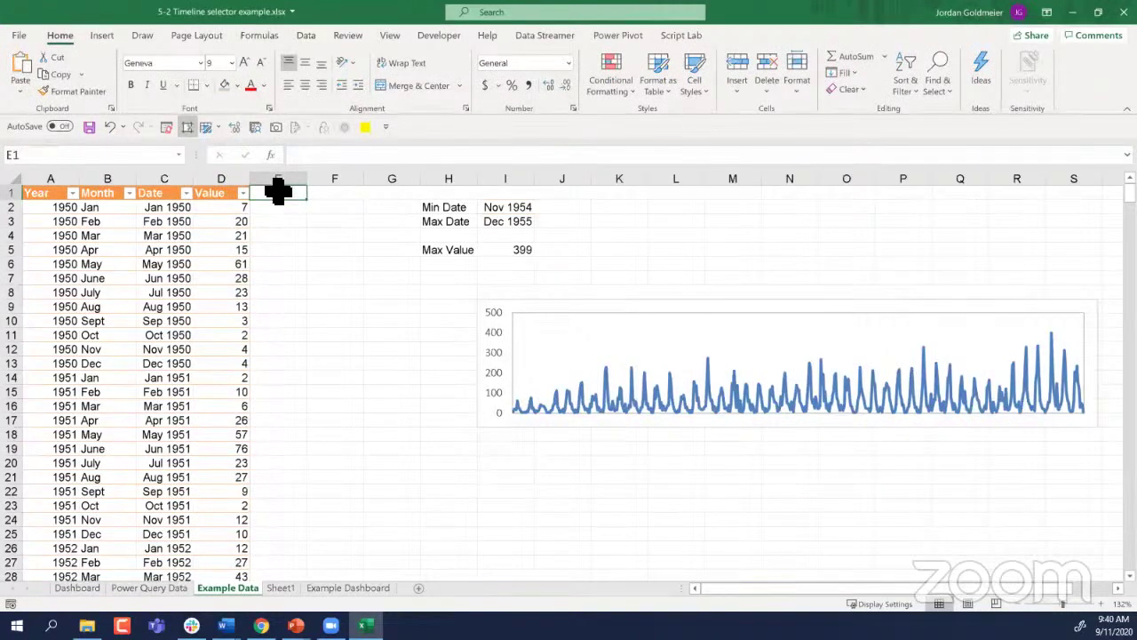
text(S)
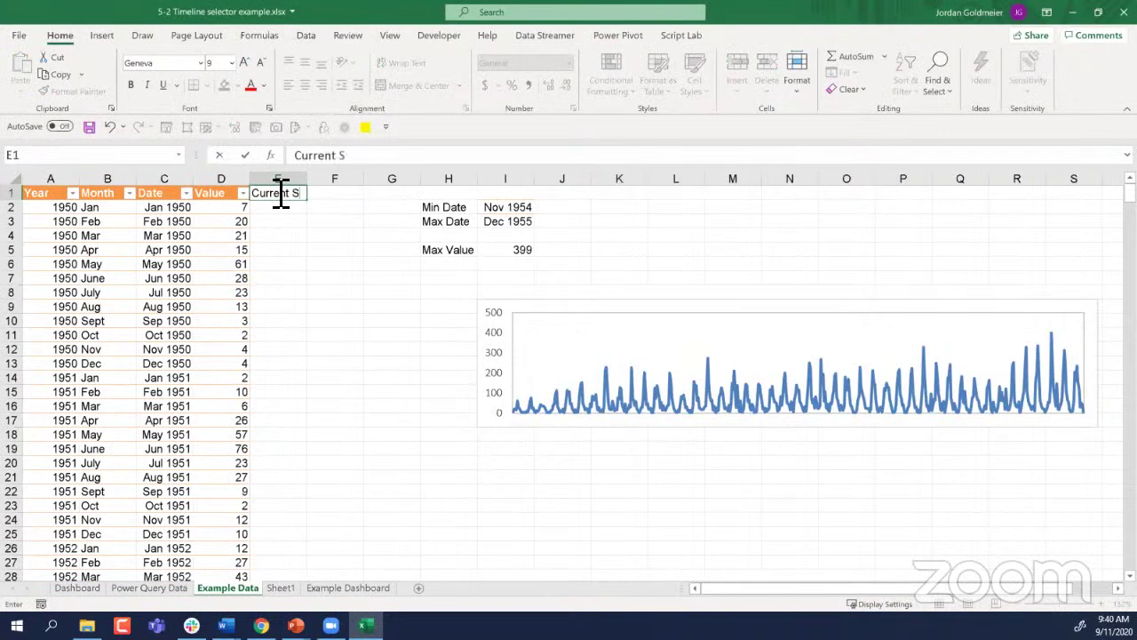
text(eries)
key(Return)
drag(307, 179, 361, 169)
text(=if()
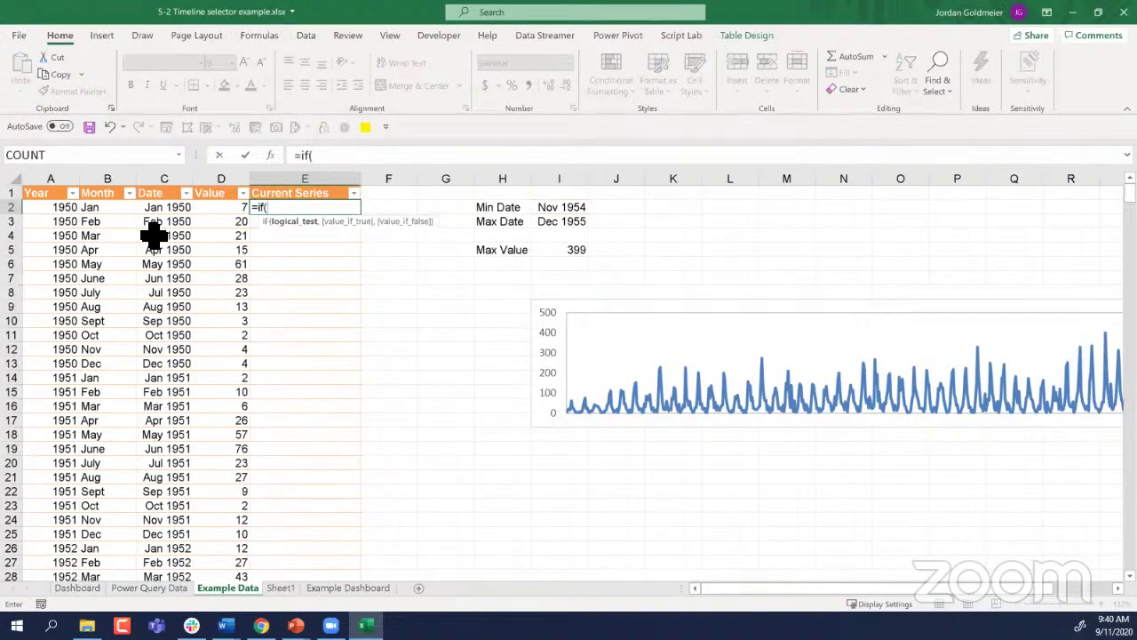
text(and()
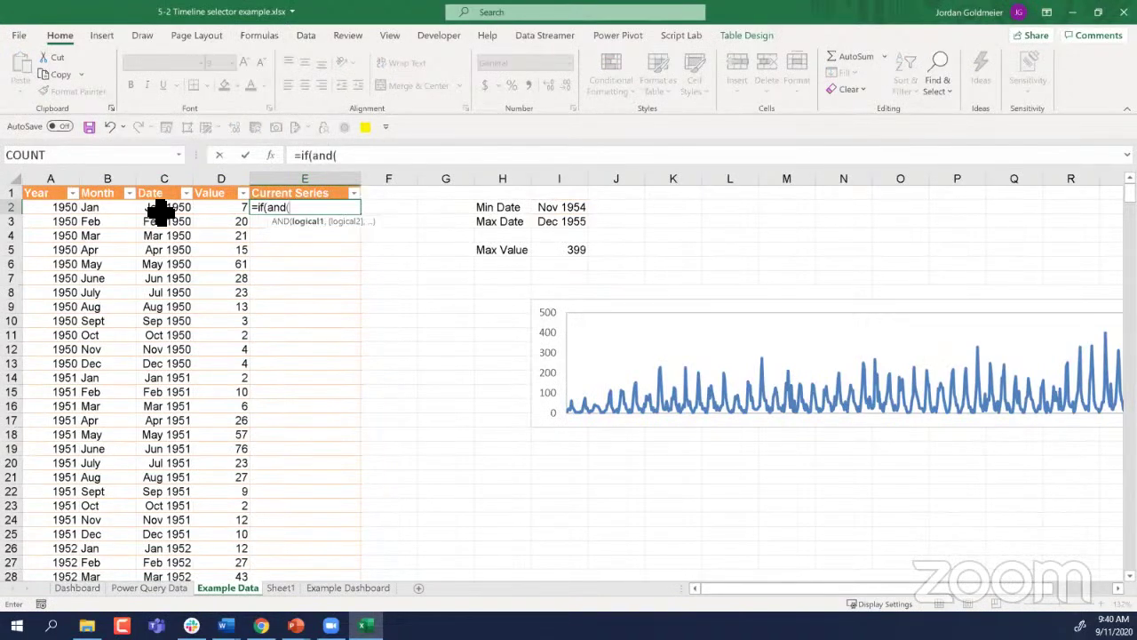
click(161, 211)
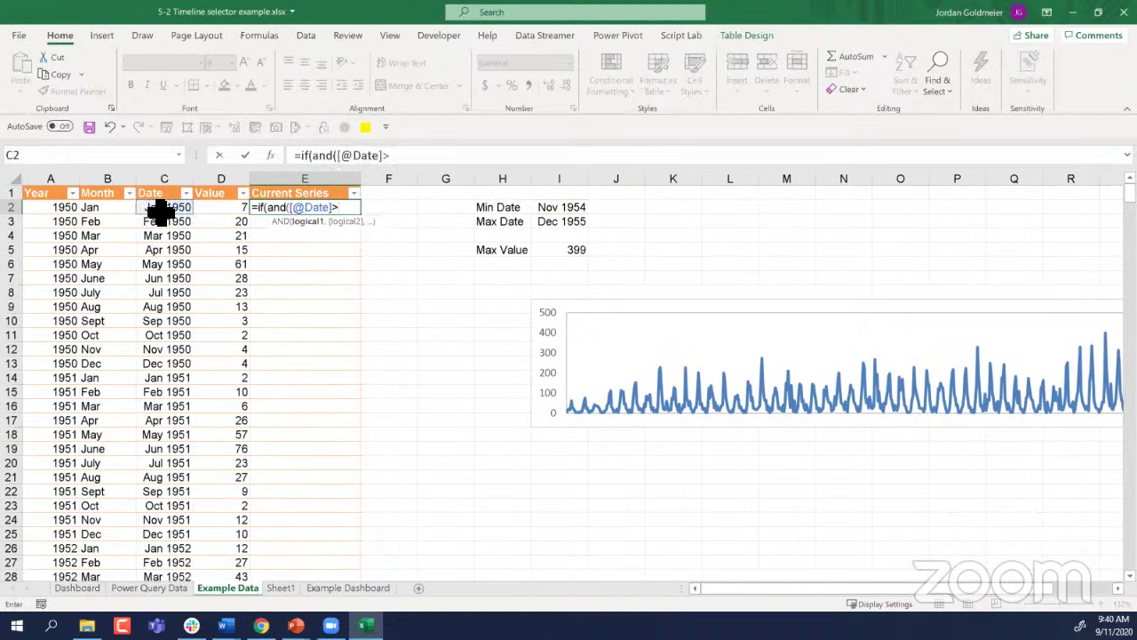
click(577, 207)
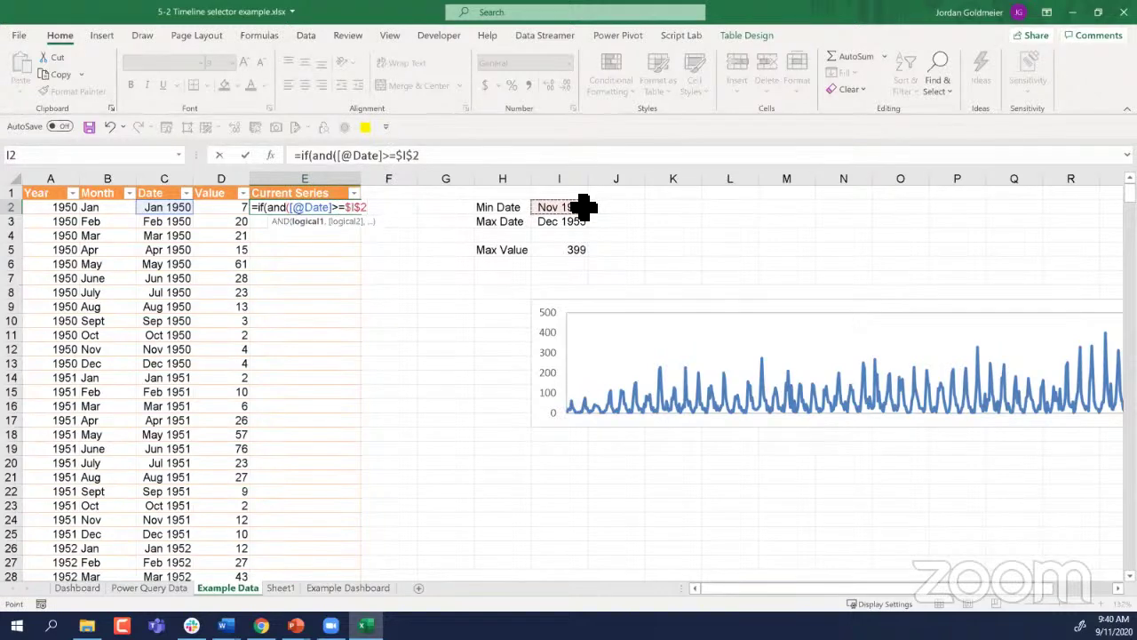
text(,)
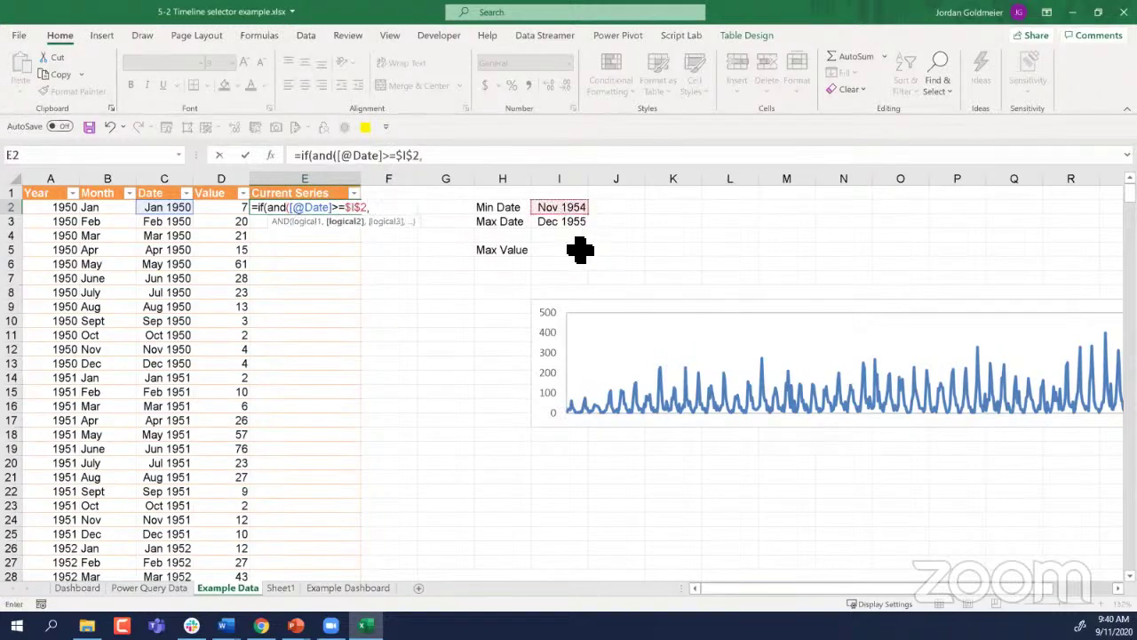
click(169, 207)
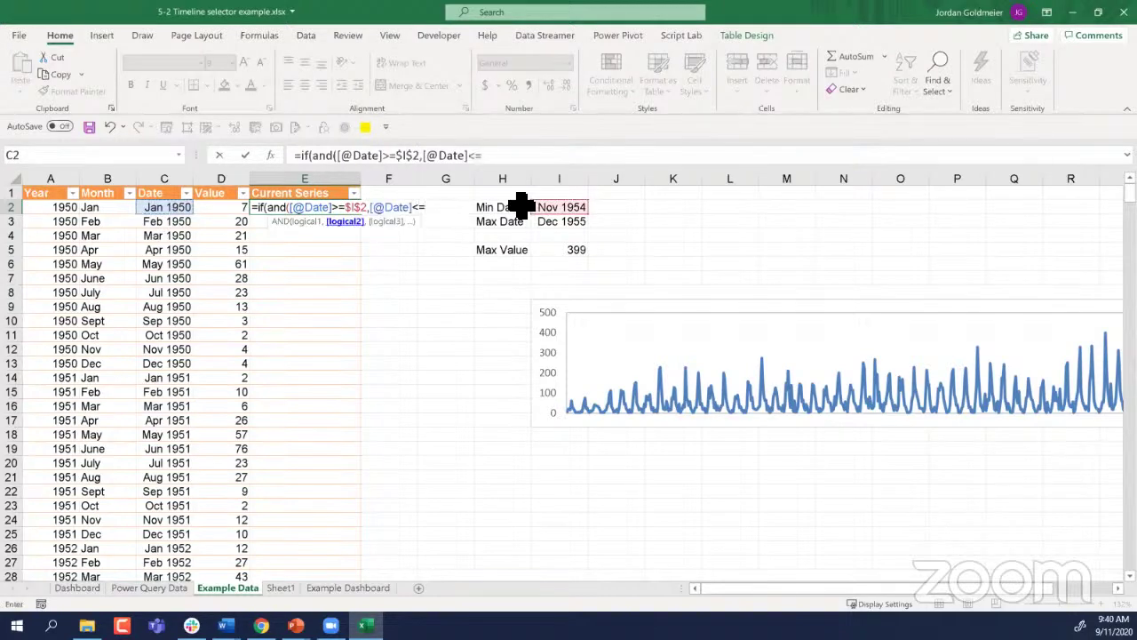
click(501, 155)
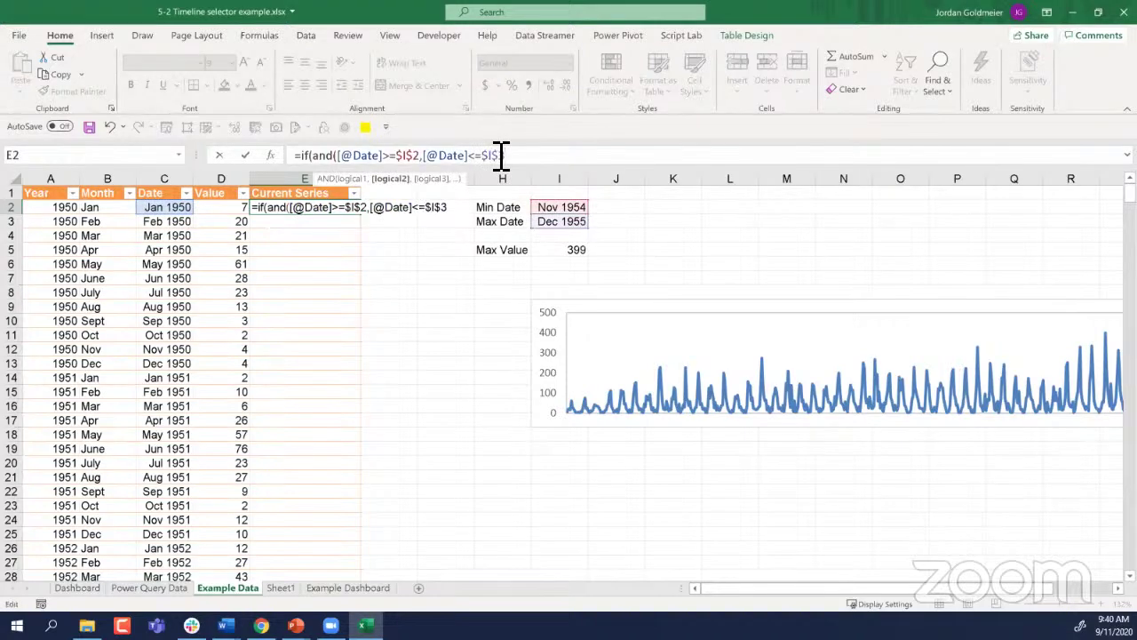
text(,)
key(BackSpace)
text(),)
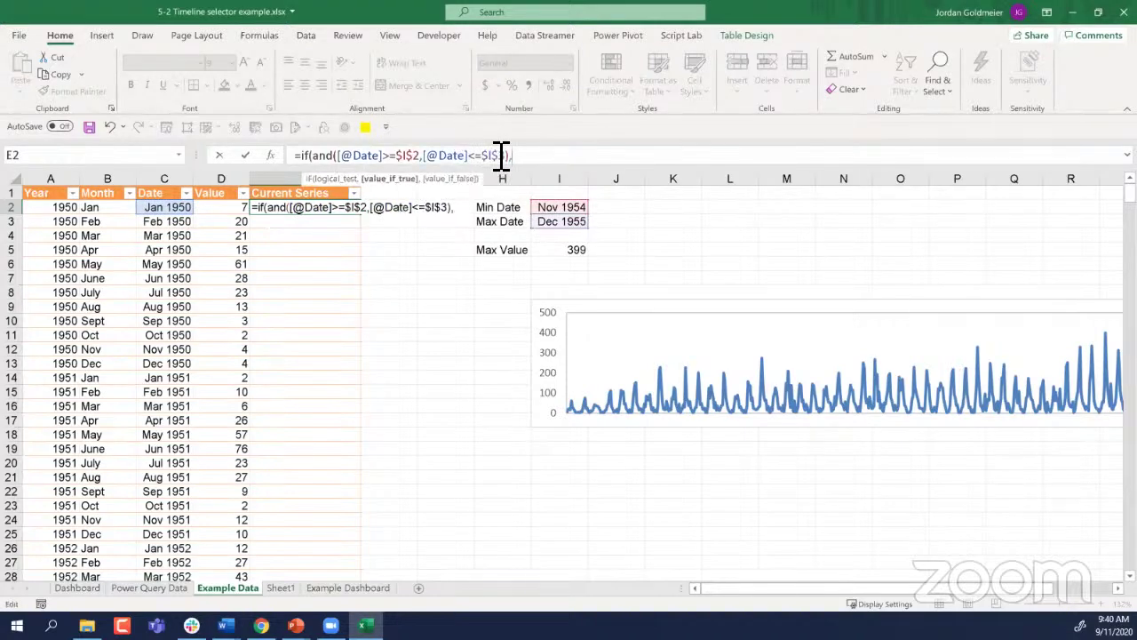
click(235, 210)
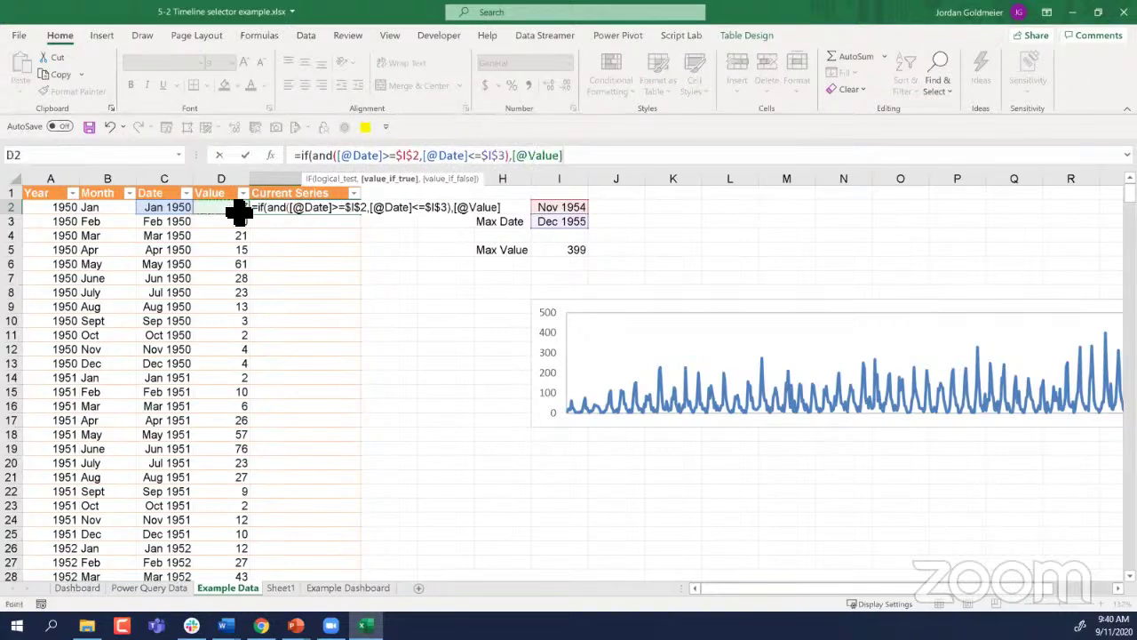
text(,NA()))
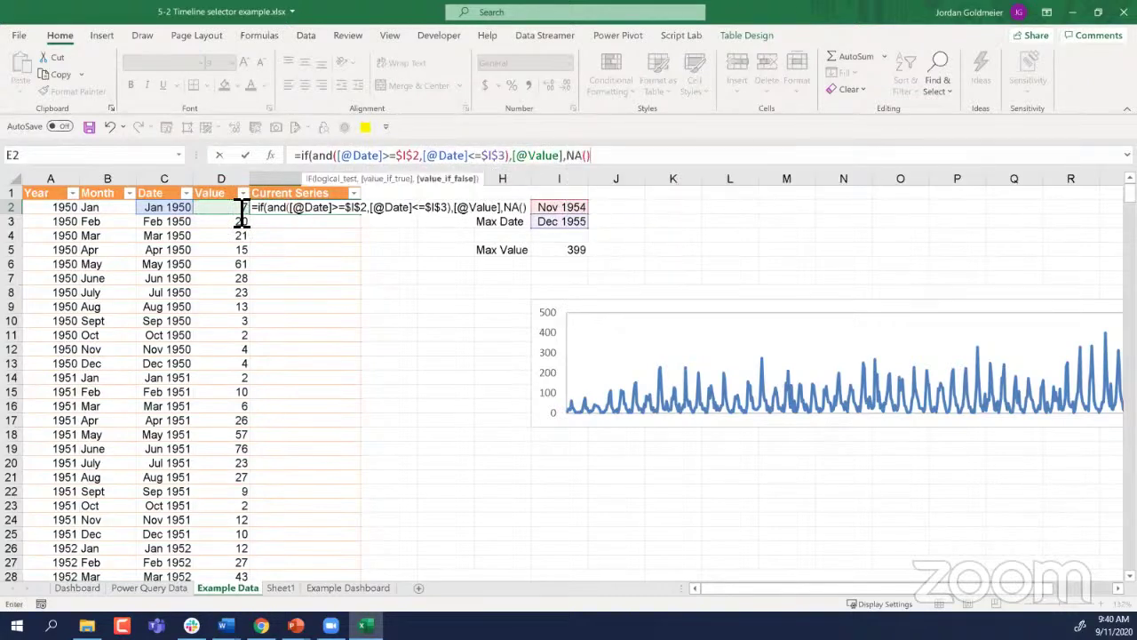
key(Return)
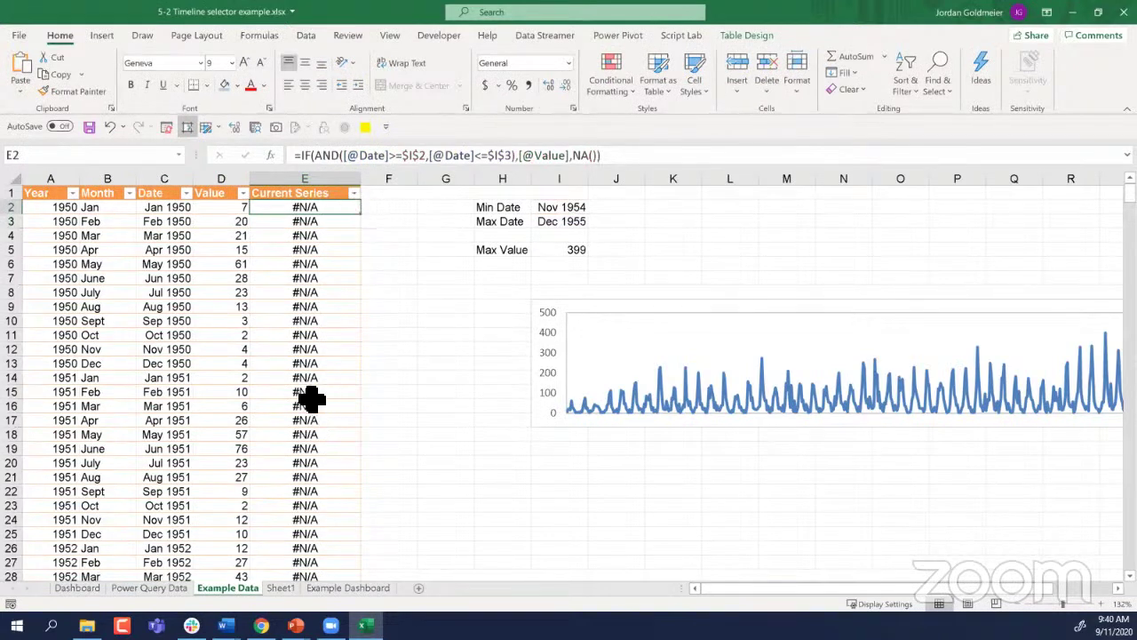
Step: Set the Date timeline on Sheet1 to the period Feb 1950 to Mar 1951
scroll(312, 399, down, 4)
click(297, 392)
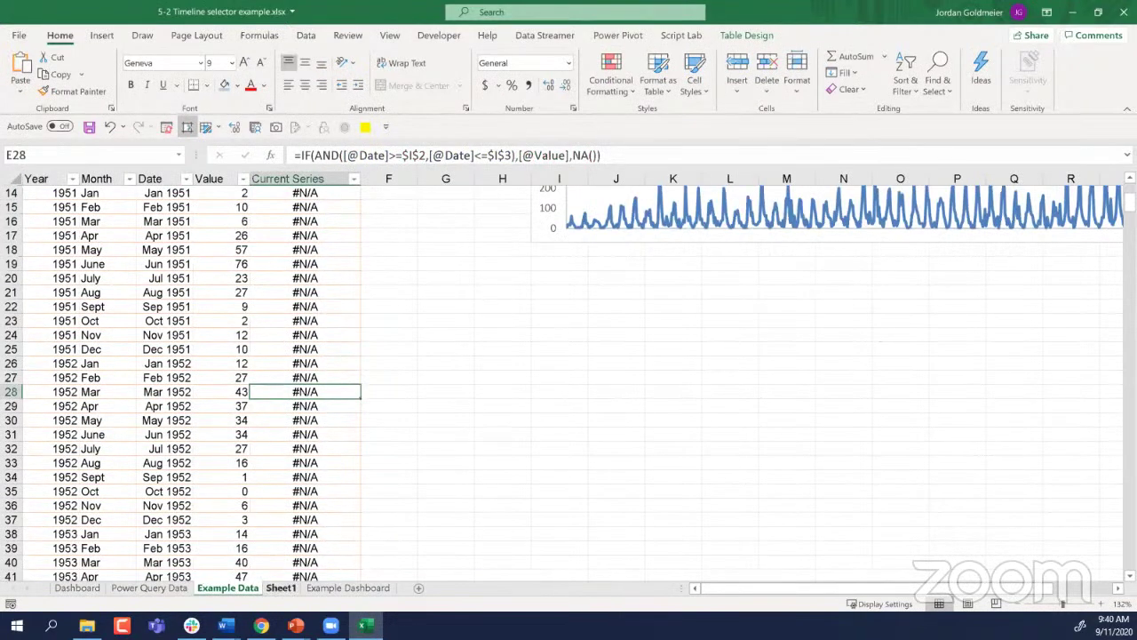
click(281, 588)
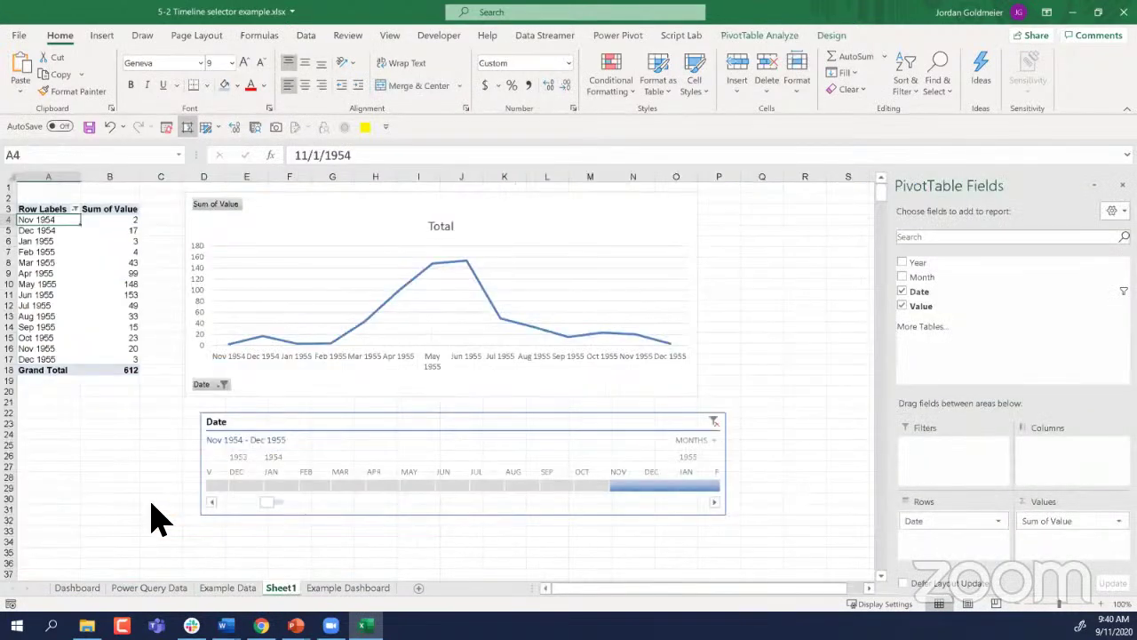
click(258, 486)
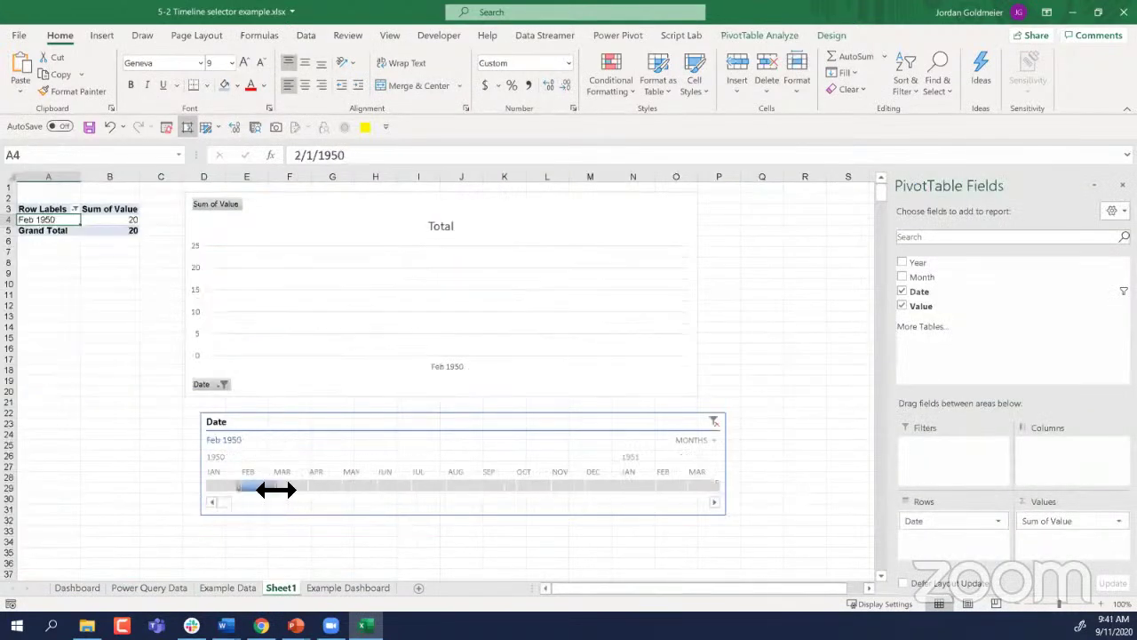
drag(277, 490, 738, 490)
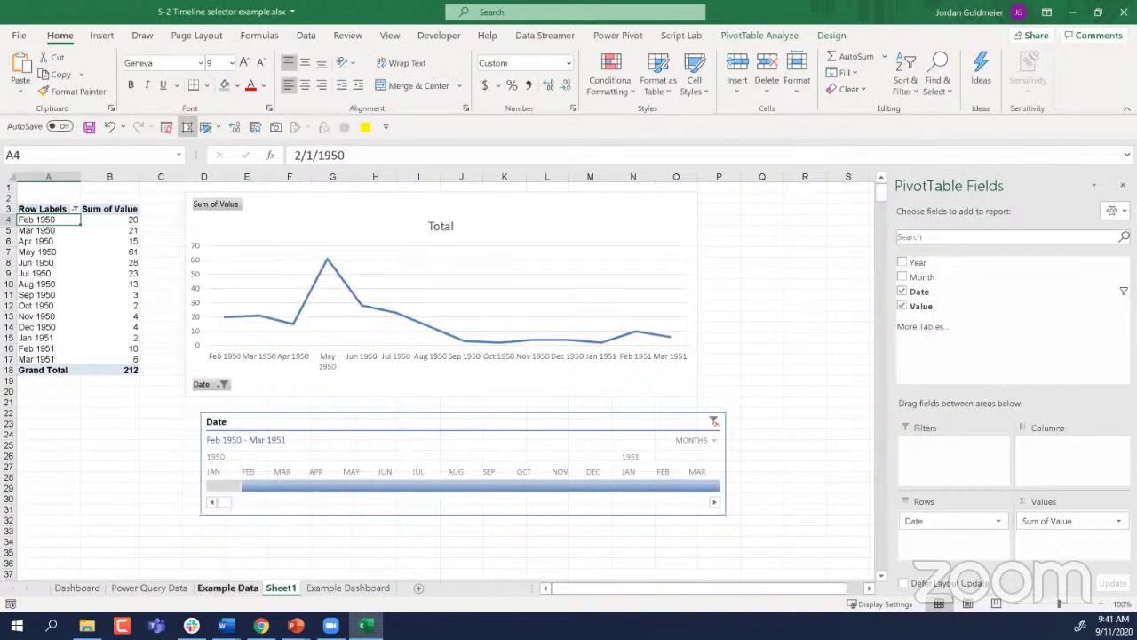
Step: Examine the Current Series values for the selected months on the Example Data sheet
key(ctrl+Page_Up)
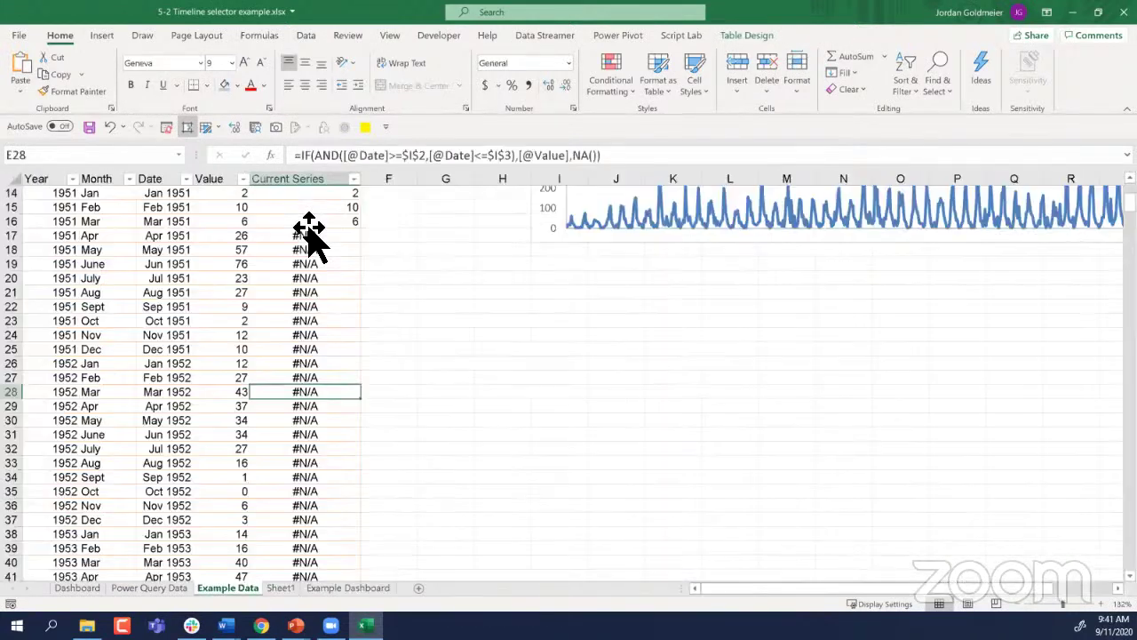
click(305, 222)
scroll(305, 218, up, 5)
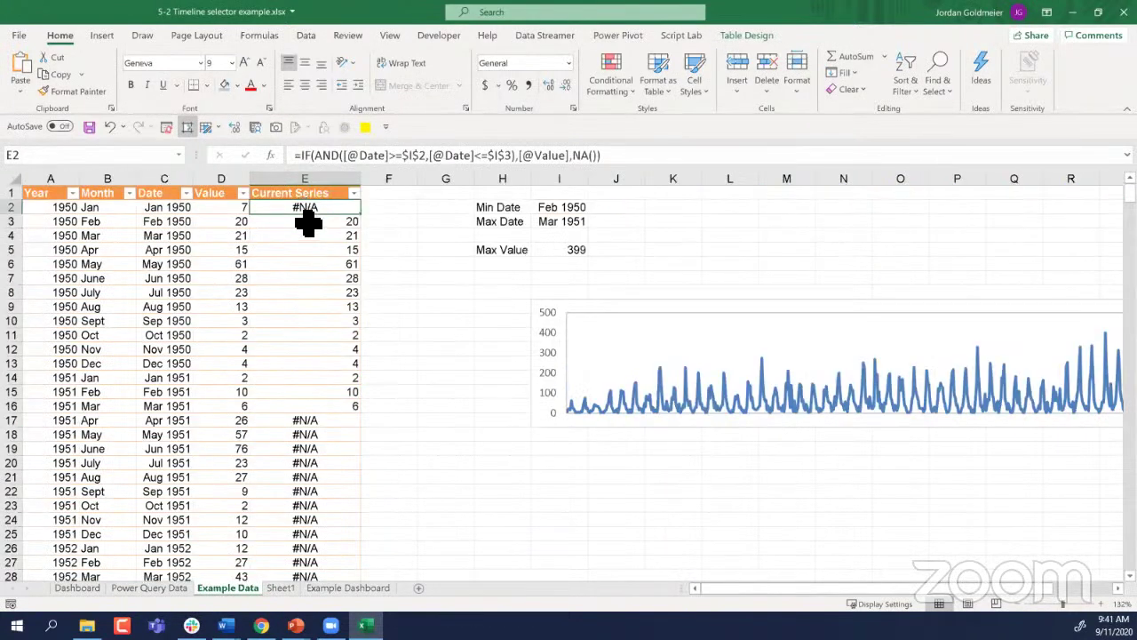
click(304, 221)
drag(305, 290, 305, 405)
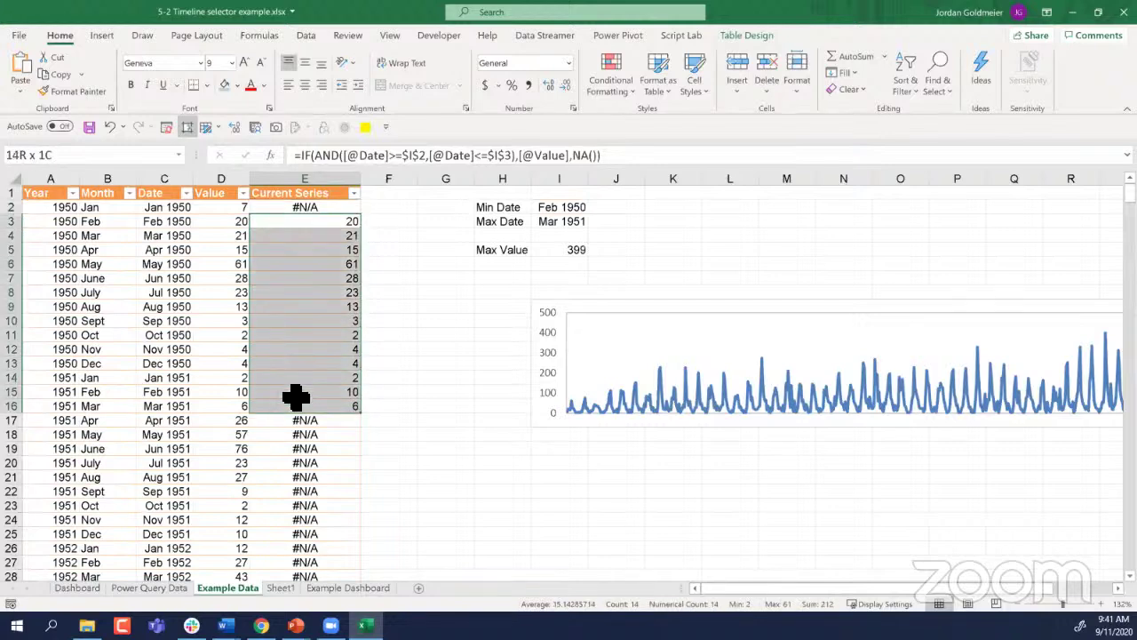
Step: Copy the entire Current Series column into the line chart as a second series and move the chart's upper-left corner to about F7
click(304, 195)
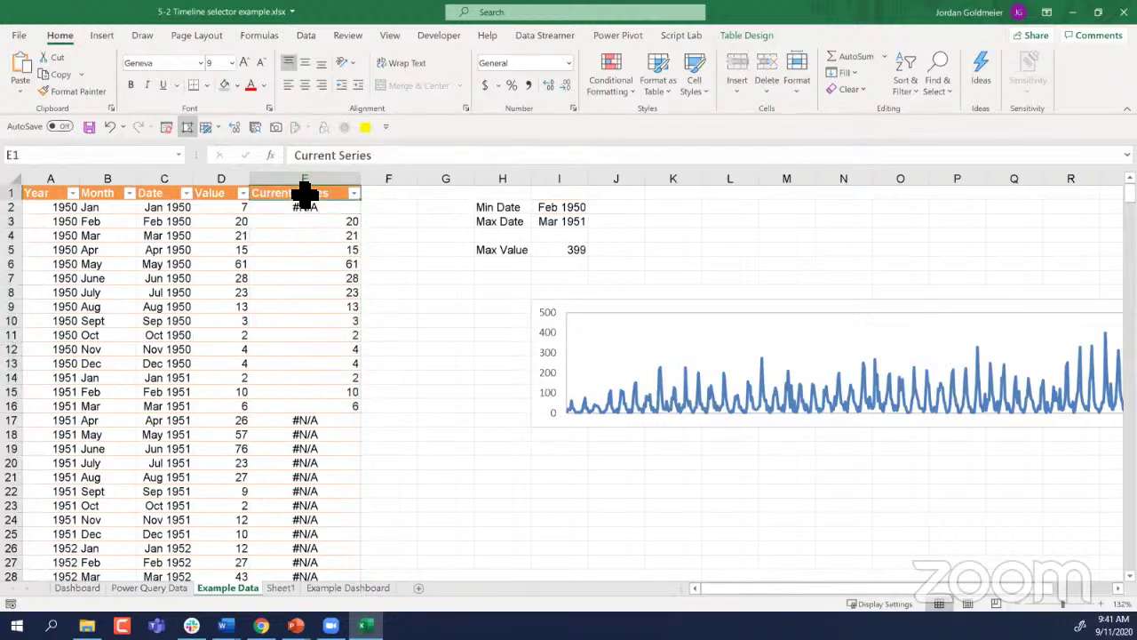
key(ctrl+shift+Down)
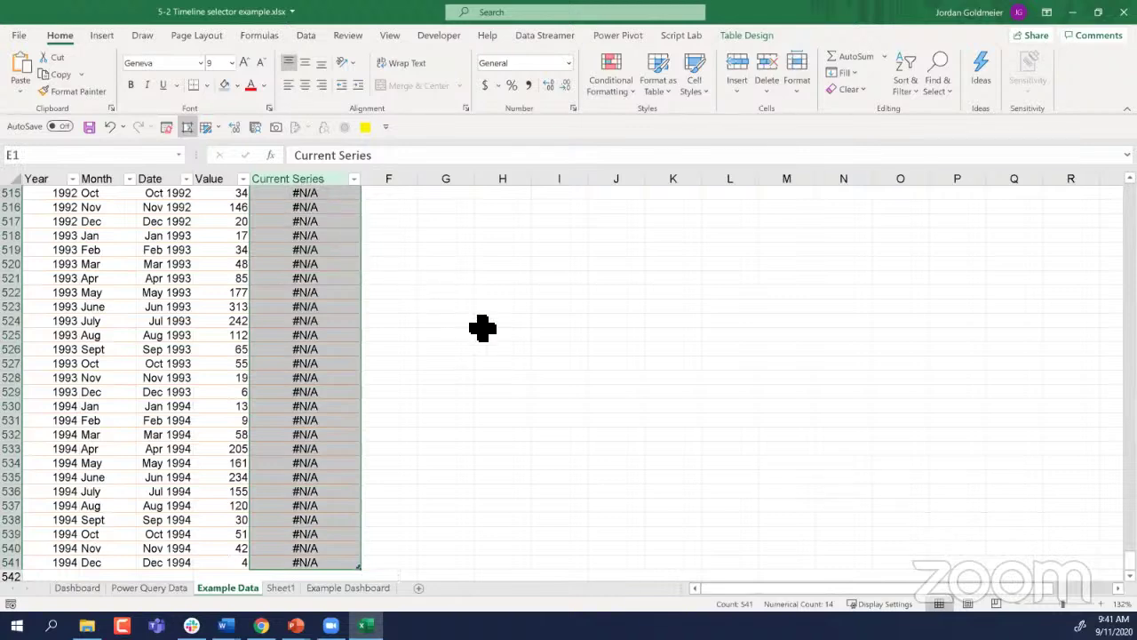
key(ctrl+c)
click(472, 266)
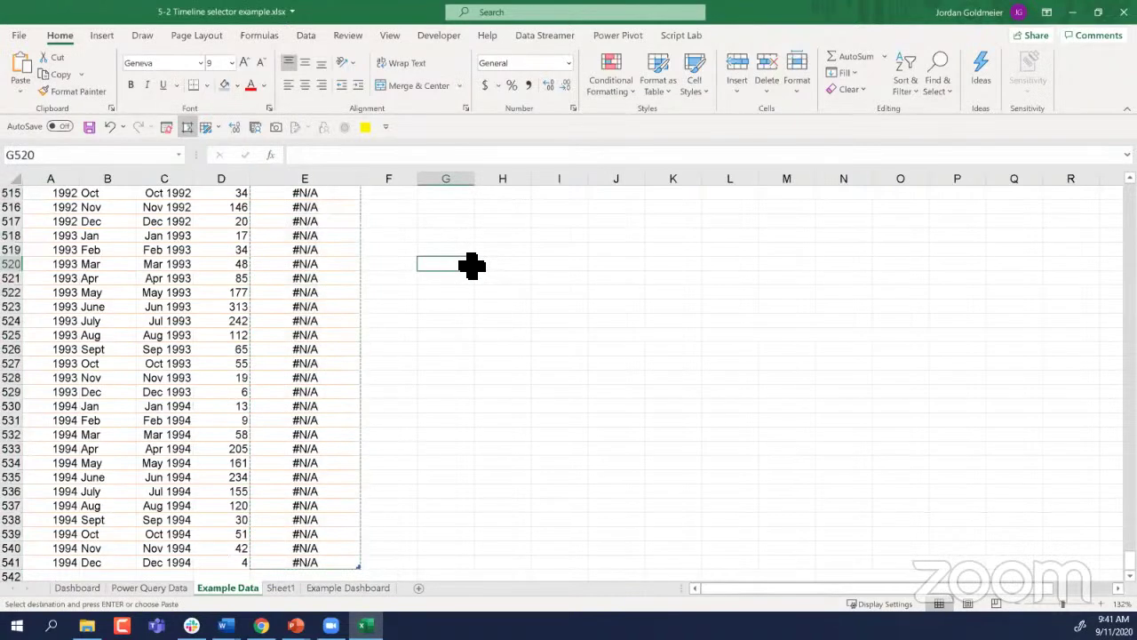
key(ctrl+Up)
click(653, 351)
key(ctrl+v)
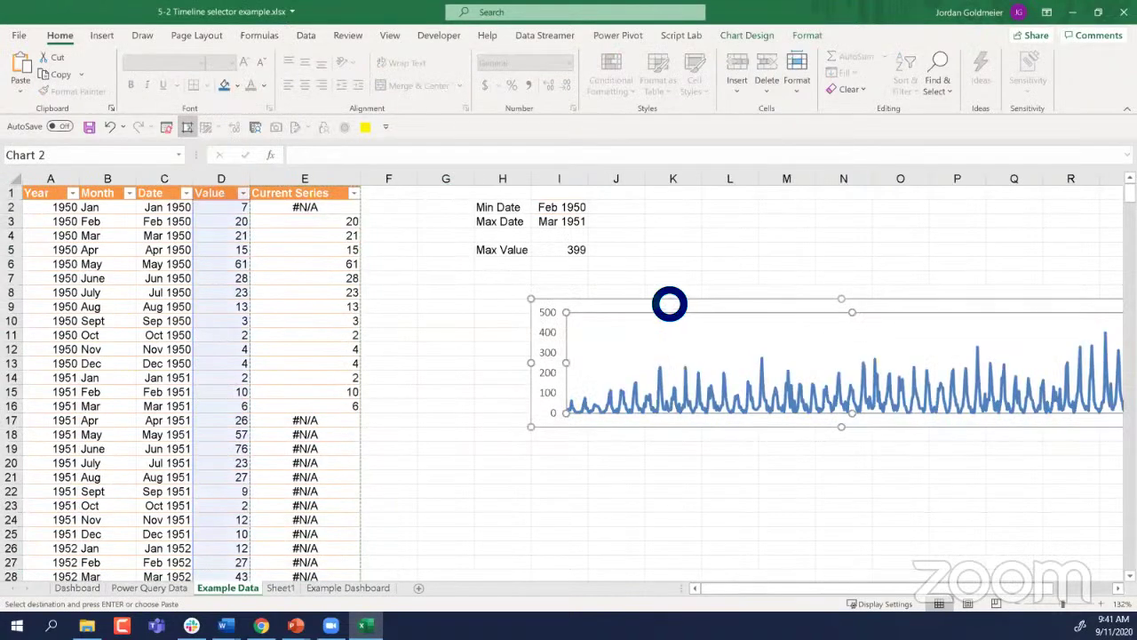
drag(680, 300, 429, 405)
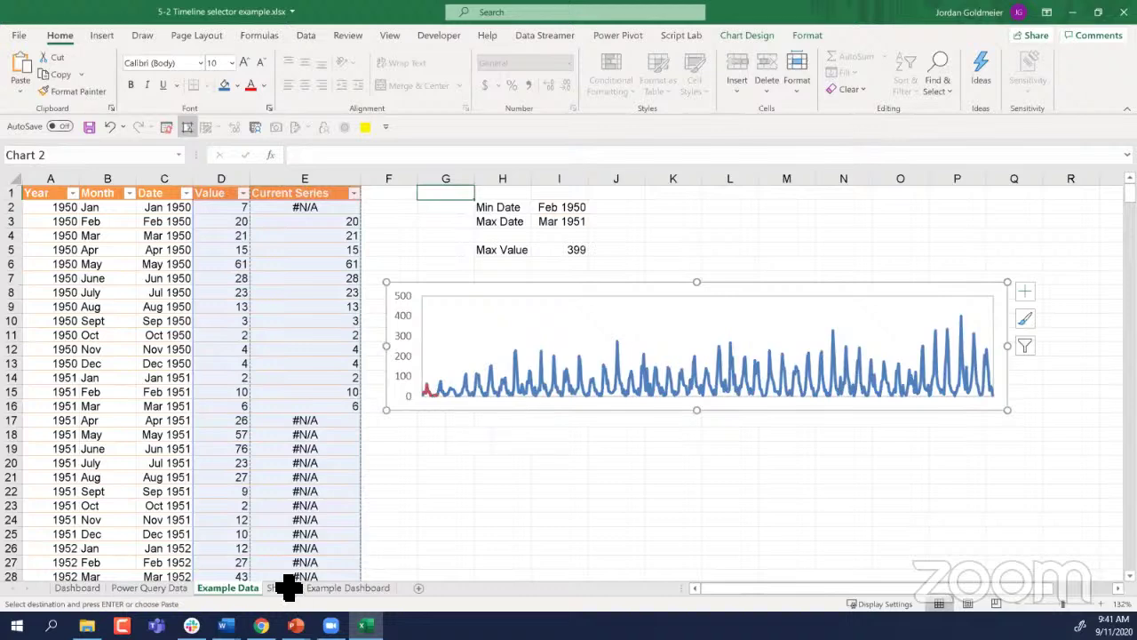
Step: Recolor the chart's full-data Value line with a light tint of the red Accent 2 theme color
click(592, 393)
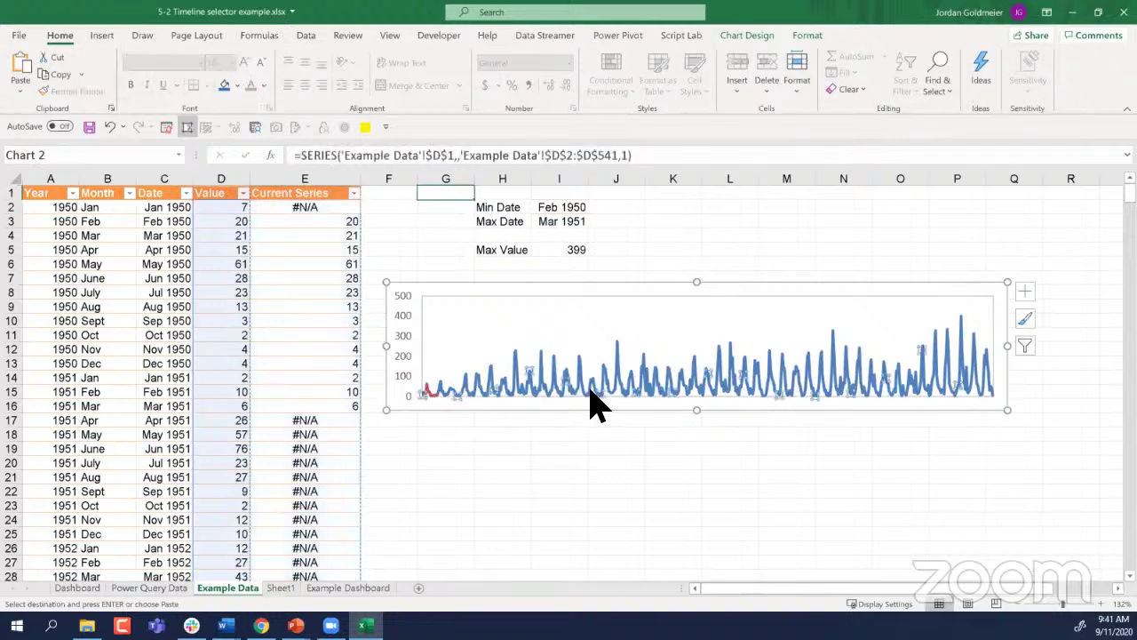
click(807, 38)
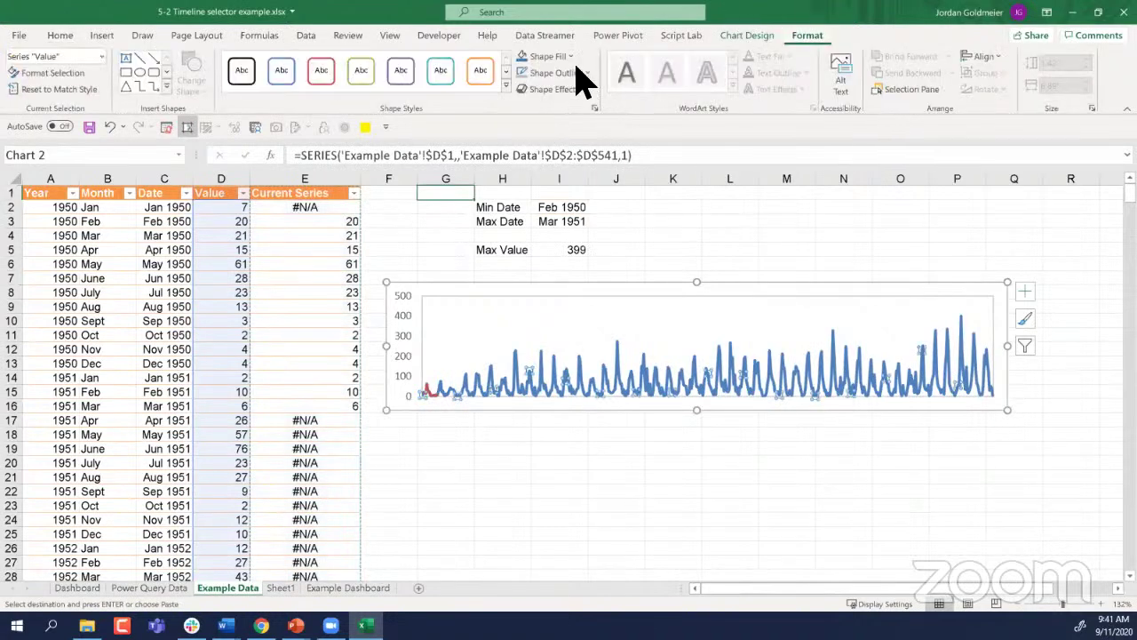
click(579, 75)
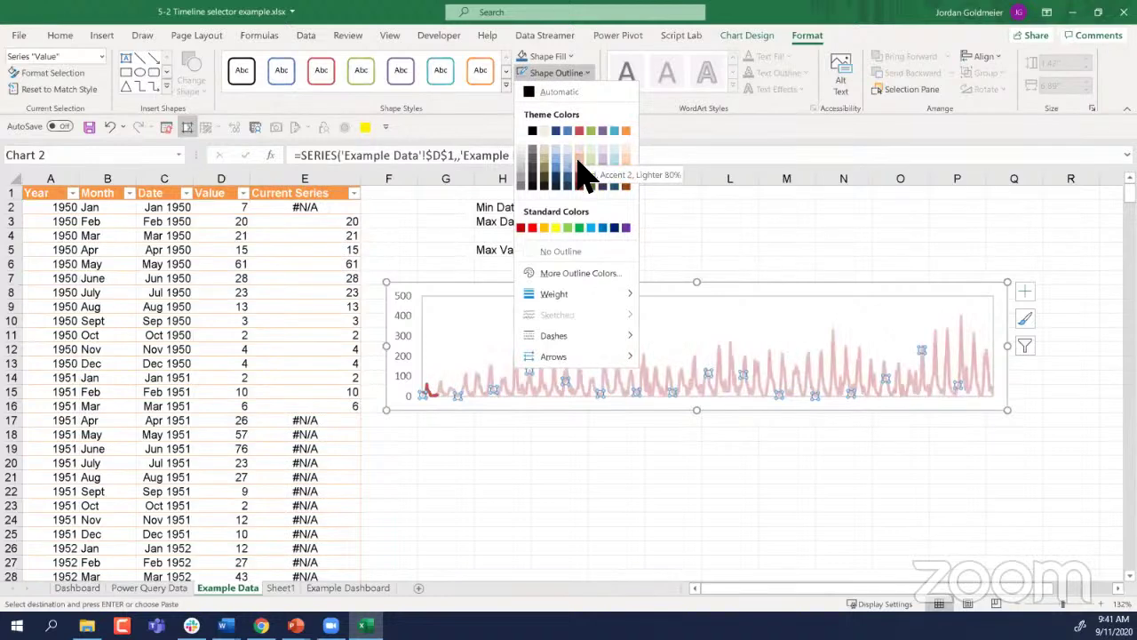
click(579, 165)
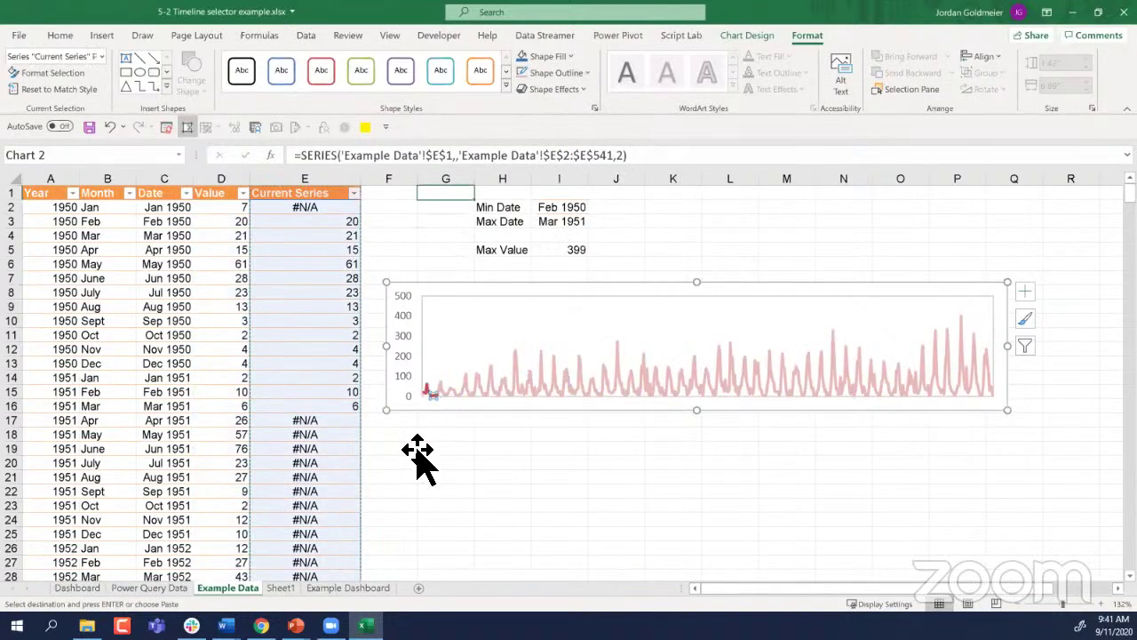
Step: Recolor the short Current Series line in the chart with the standard dark red
click(444, 491)
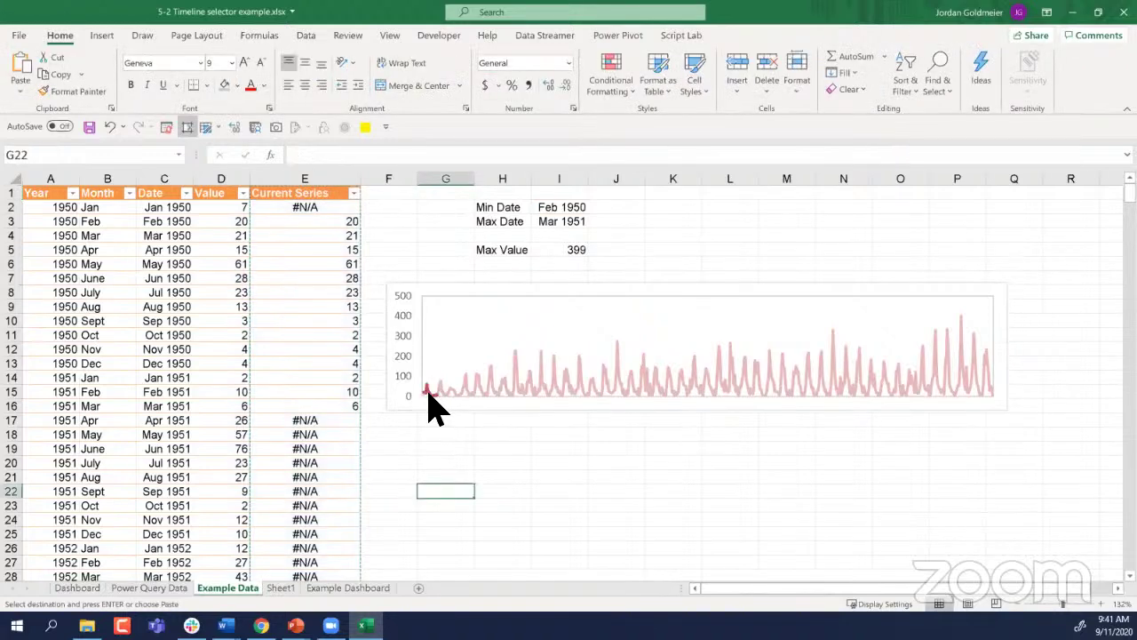
click(429, 395)
click(427, 394)
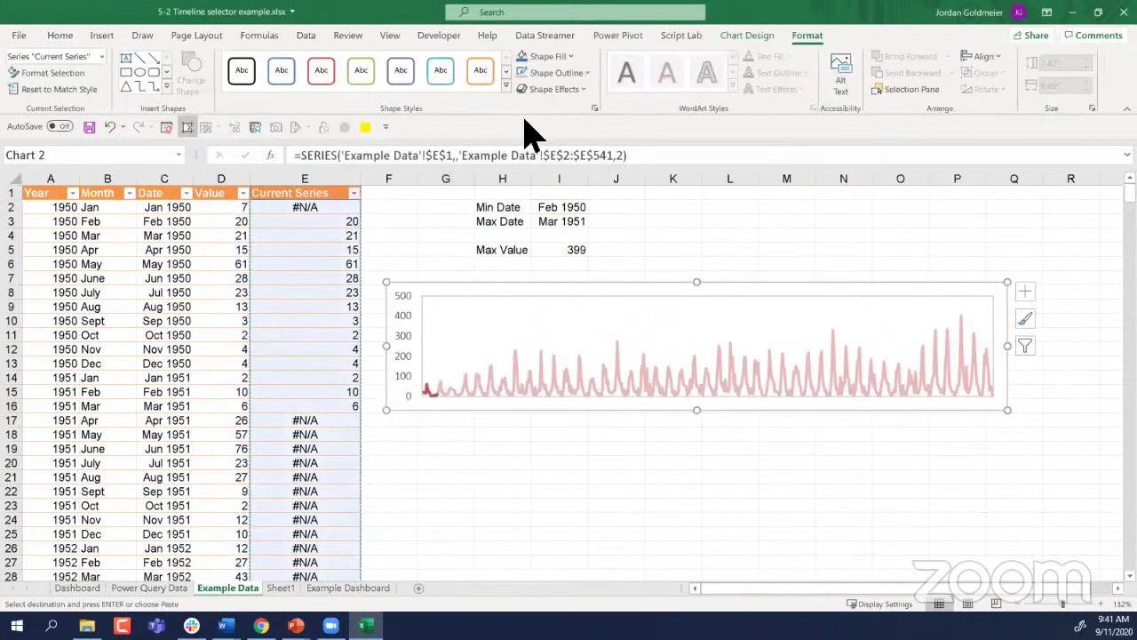
click(579, 73)
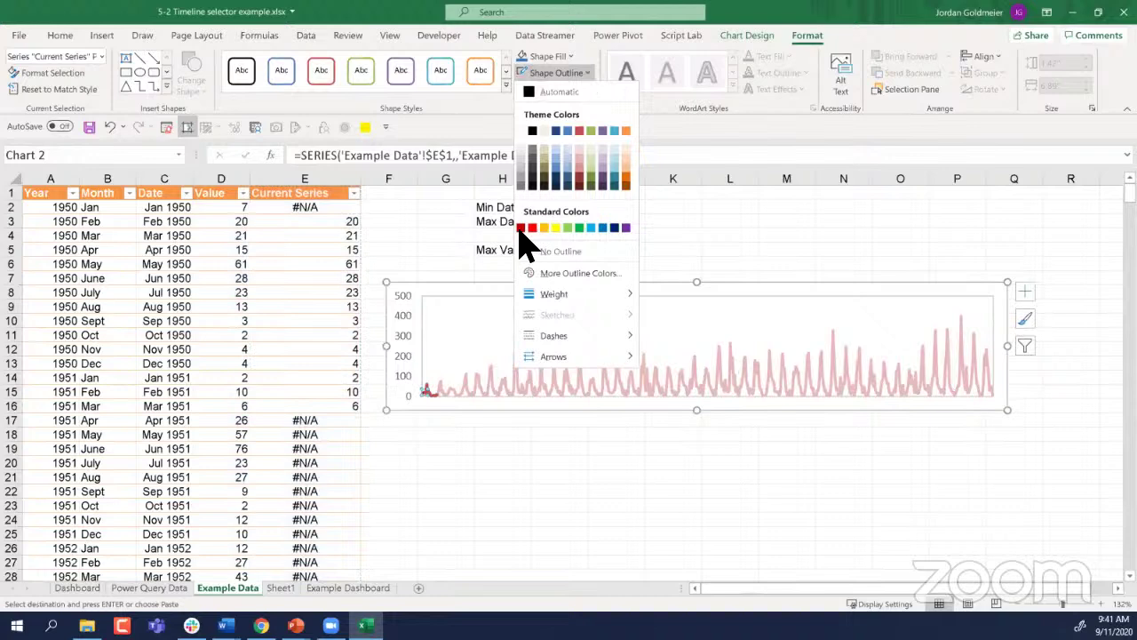
click(522, 229)
click(483, 522)
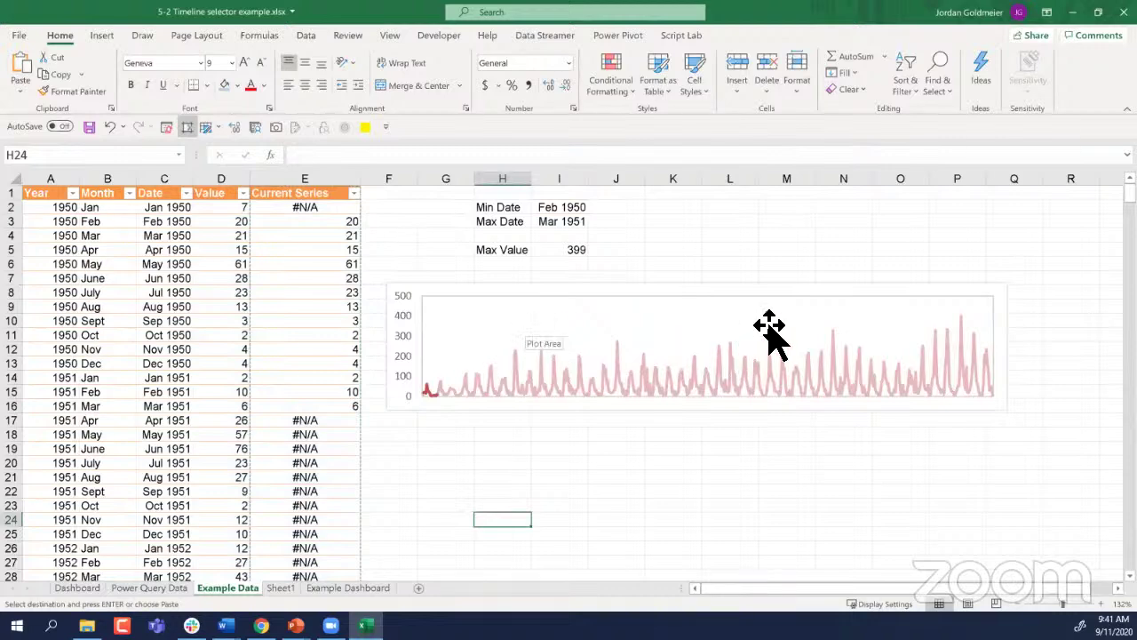
Step: Lower the upper edge of the line chart's plot area slightly
click(677, 334)
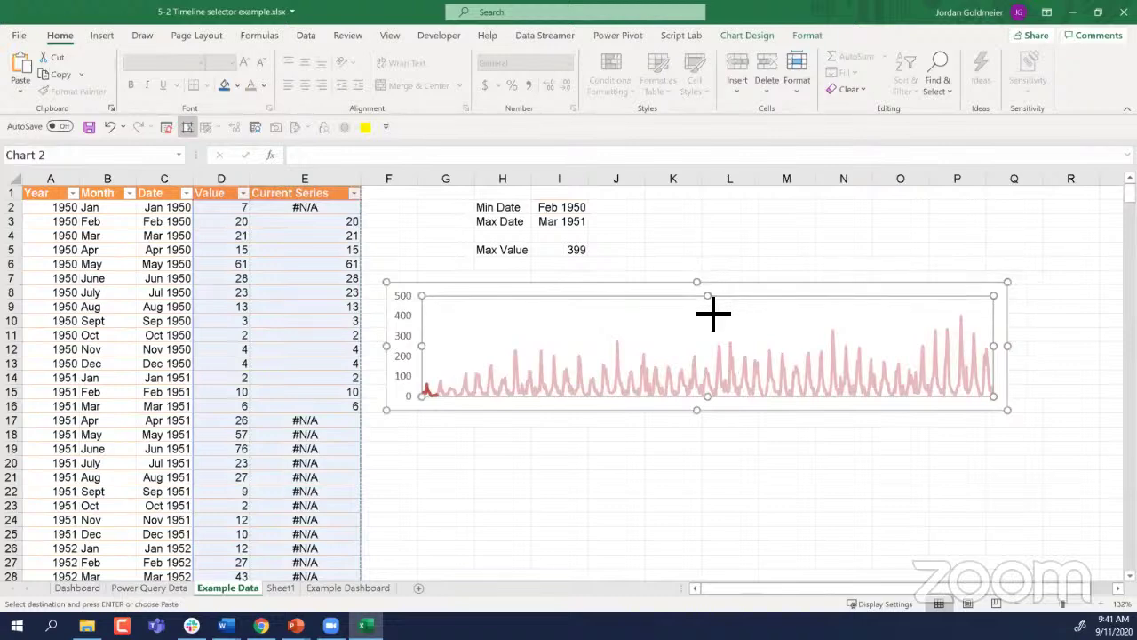
drag(713, 300, 713, 303)
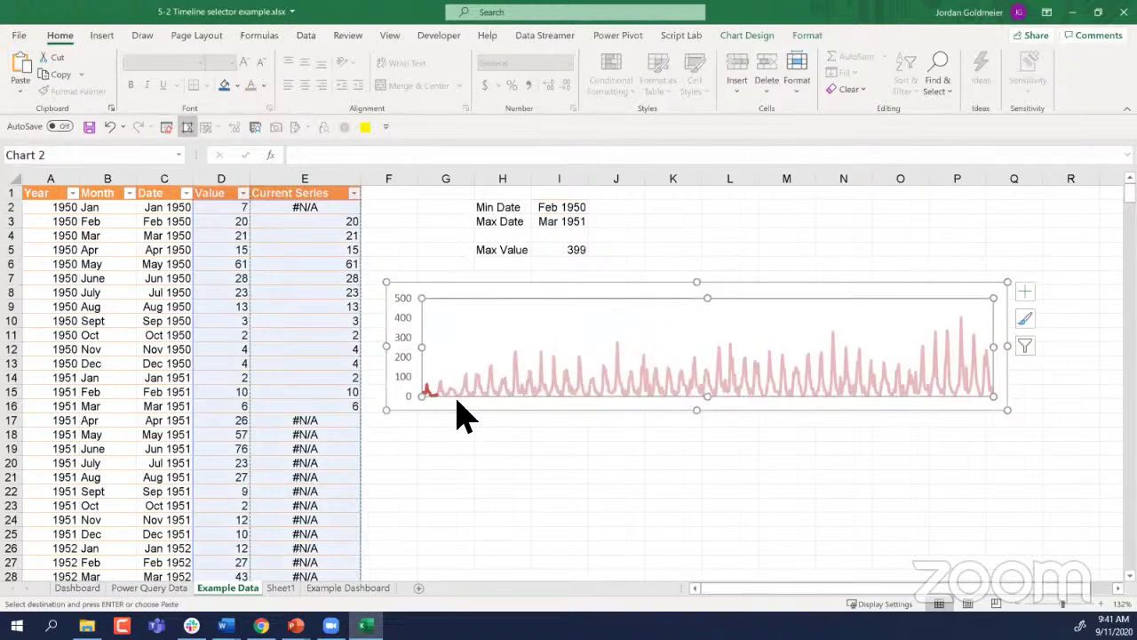
Step: Move the line chart's upper-left corner to about H7 and add a widened table column in F with the header Highlight Series
click(446, 434)
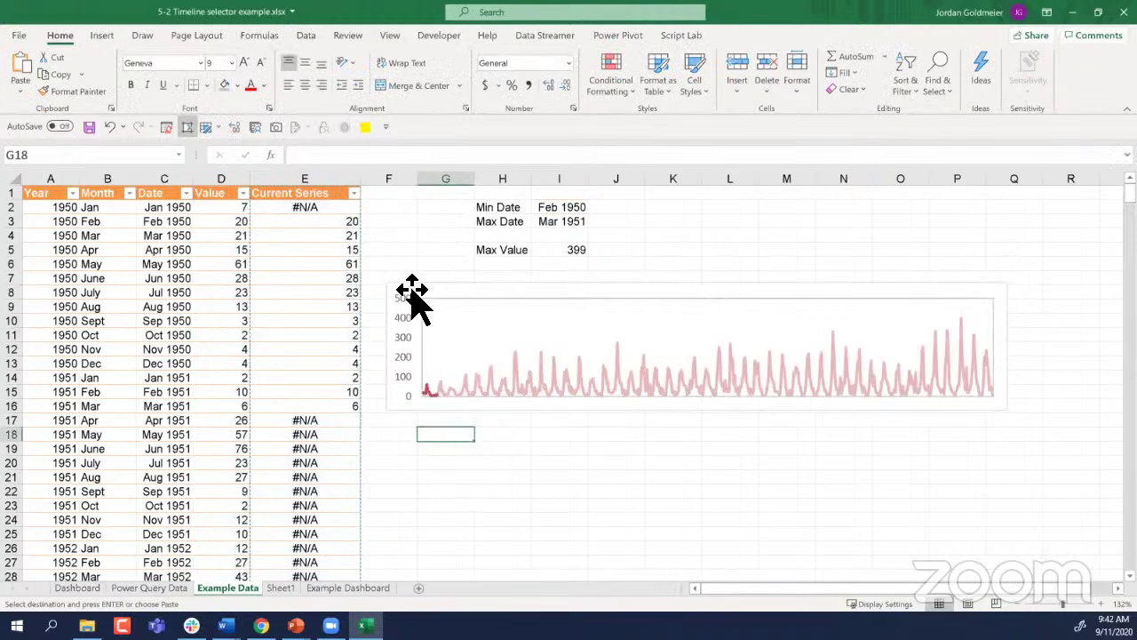
drag(409, 292, 510, 280)
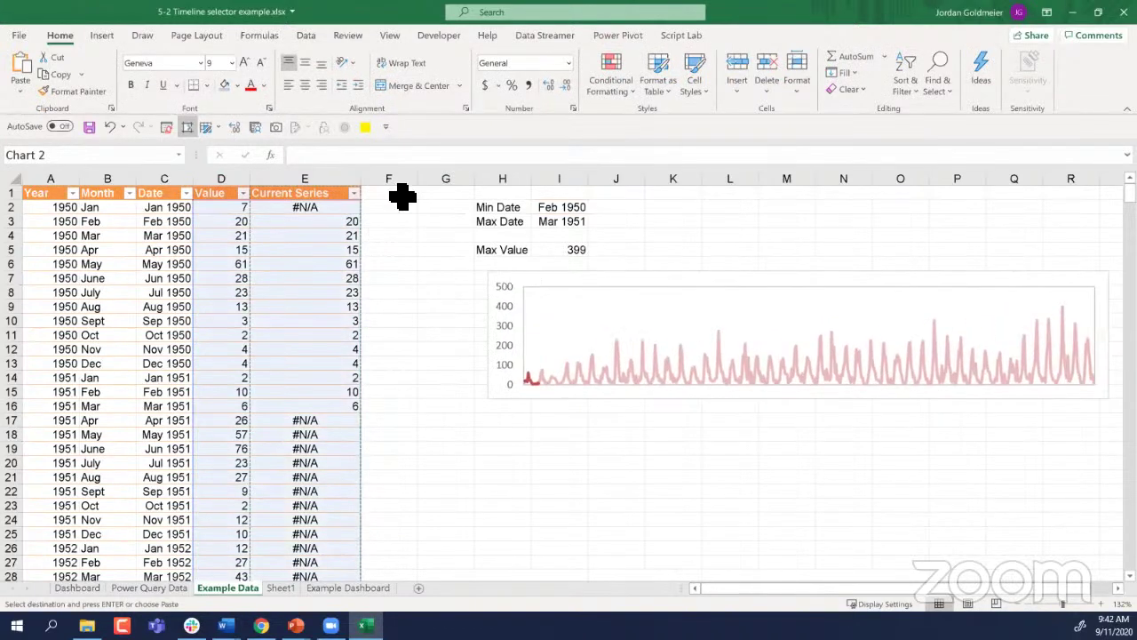
click(388, 193)
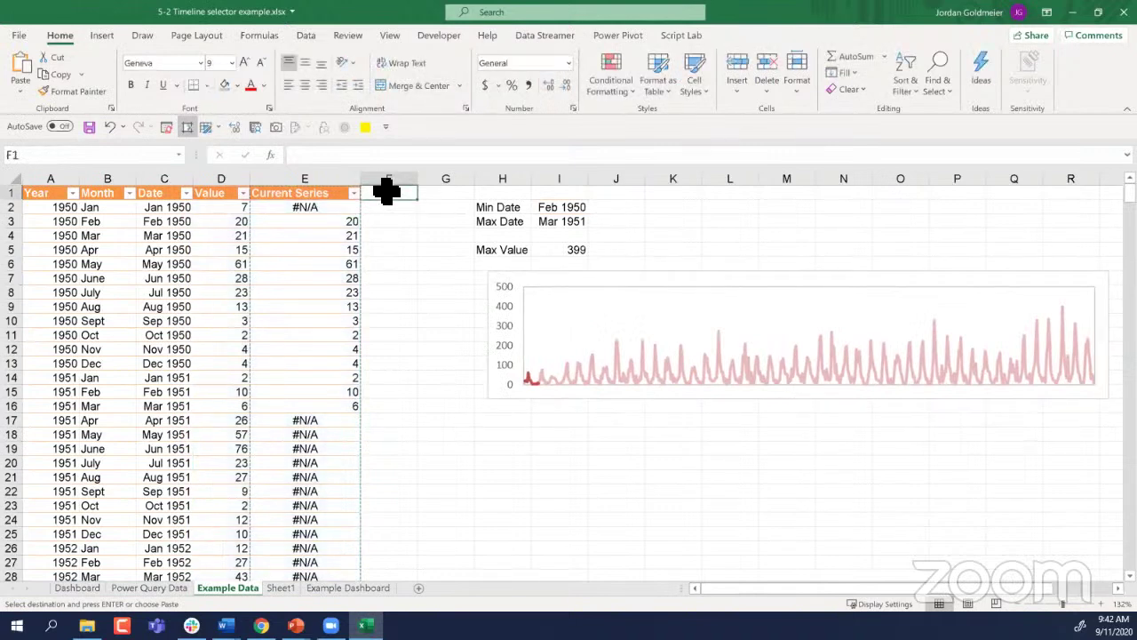
text(Hig)
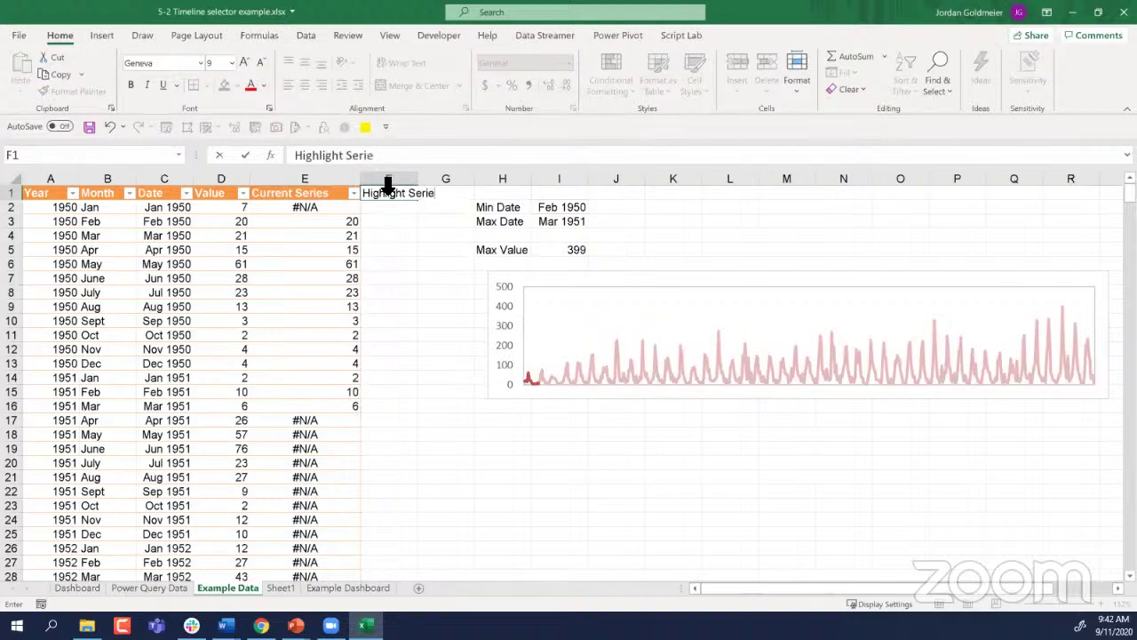
text(hlight Serie)
key(Return)
drag(417, 178, 522, 184)
text(=if)
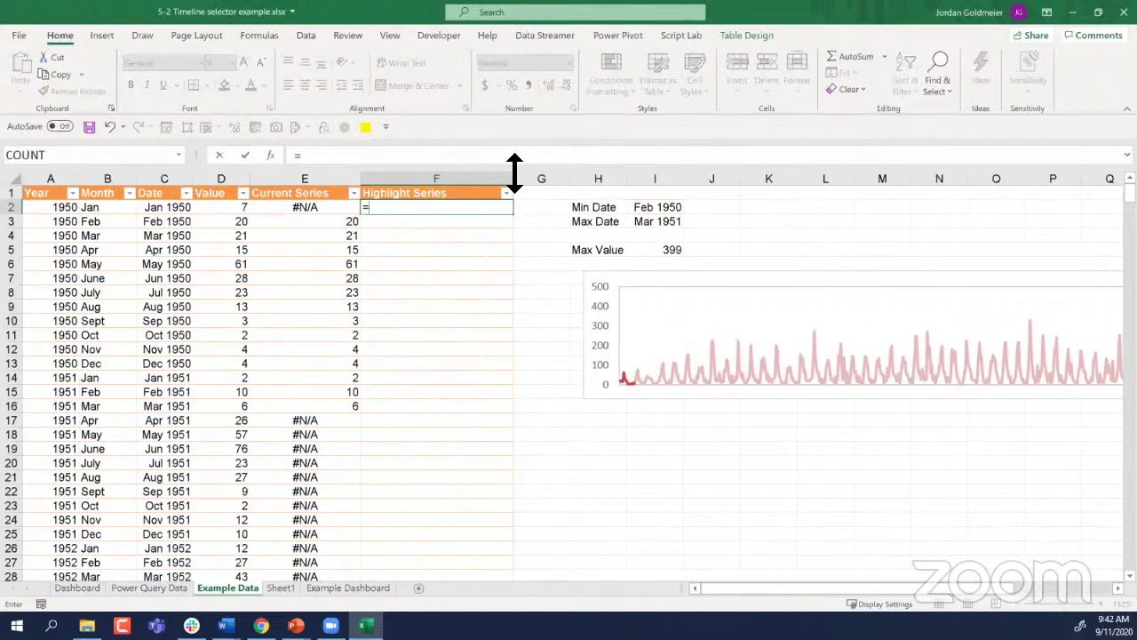
key(Down)
key(Down)
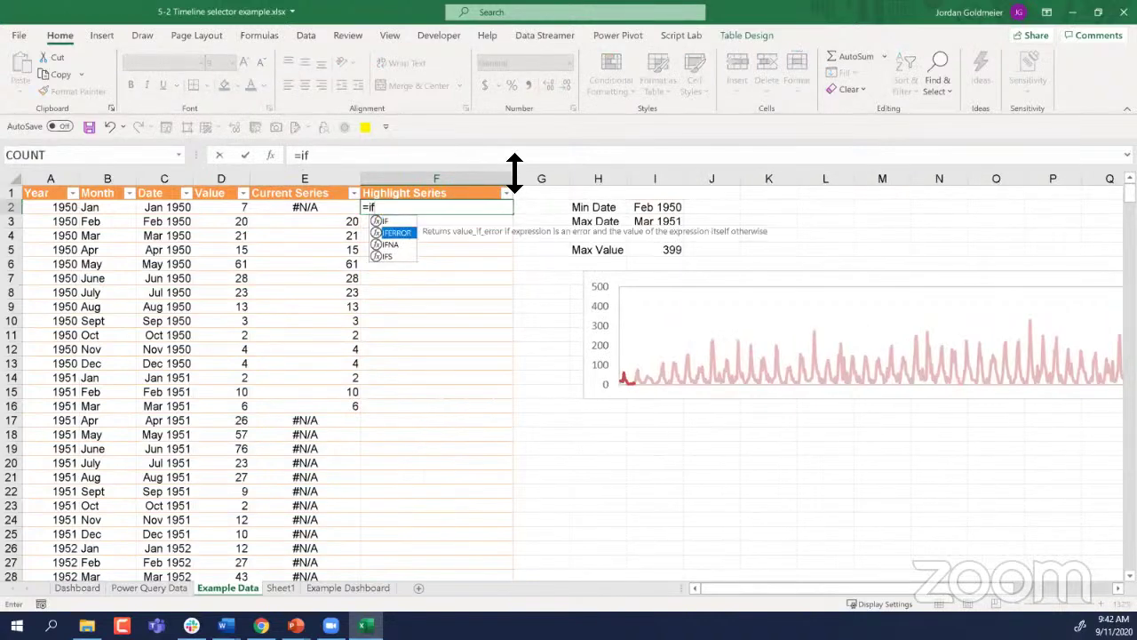
key(Tab)
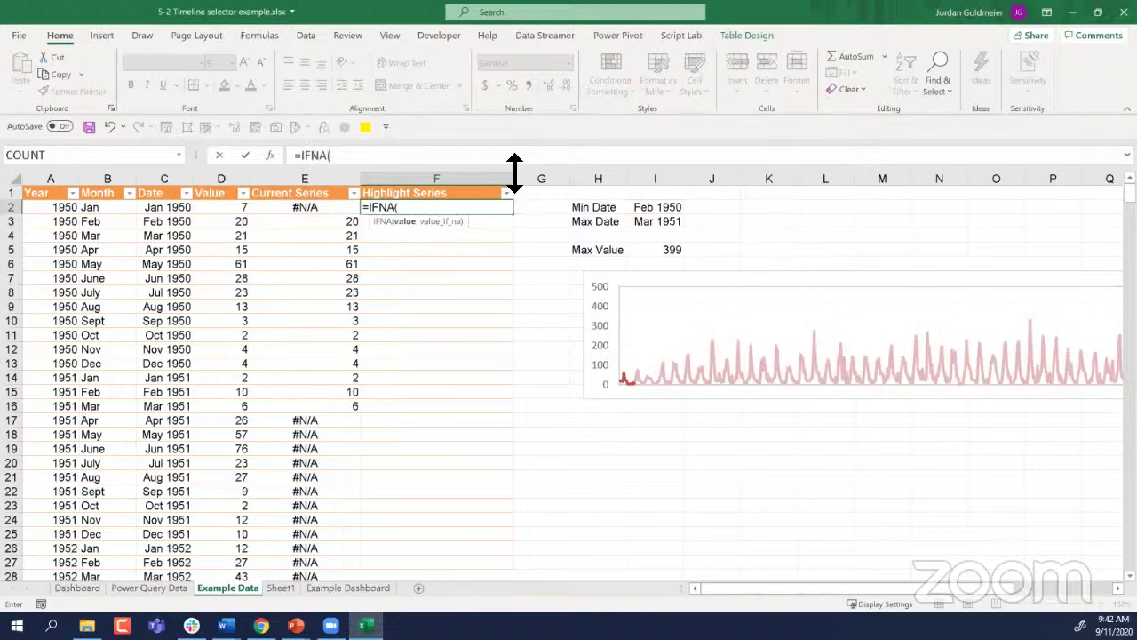
key(BackSpace)
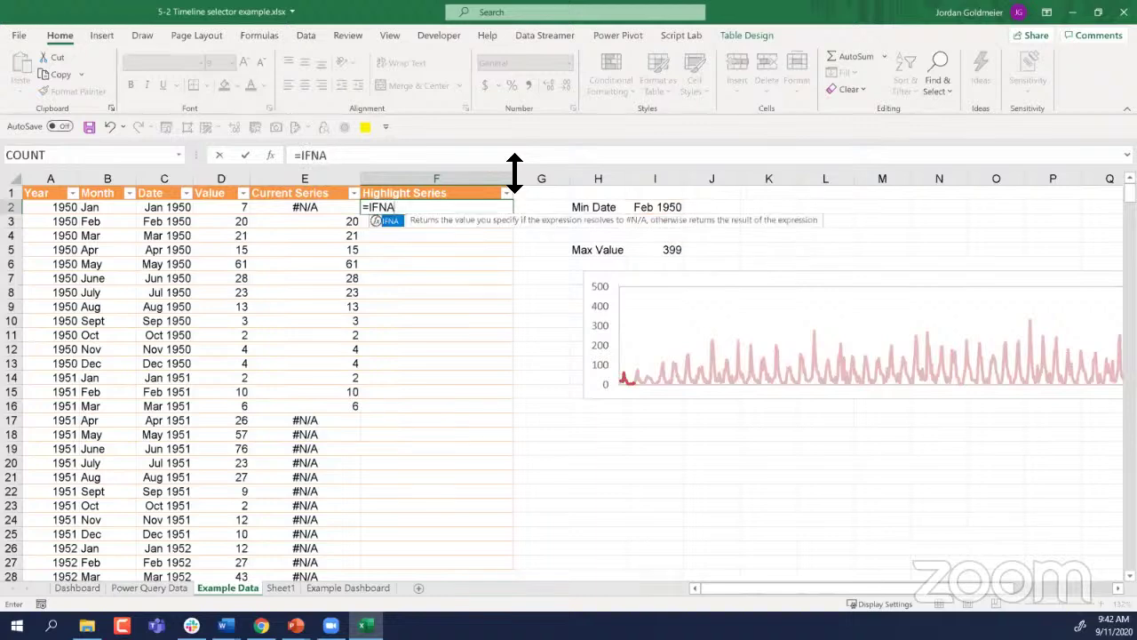
key(Escape)
Step: Start an IF formula in F2 with the logical test NOT(ISNA([@[Current Series]]))
text(=if)
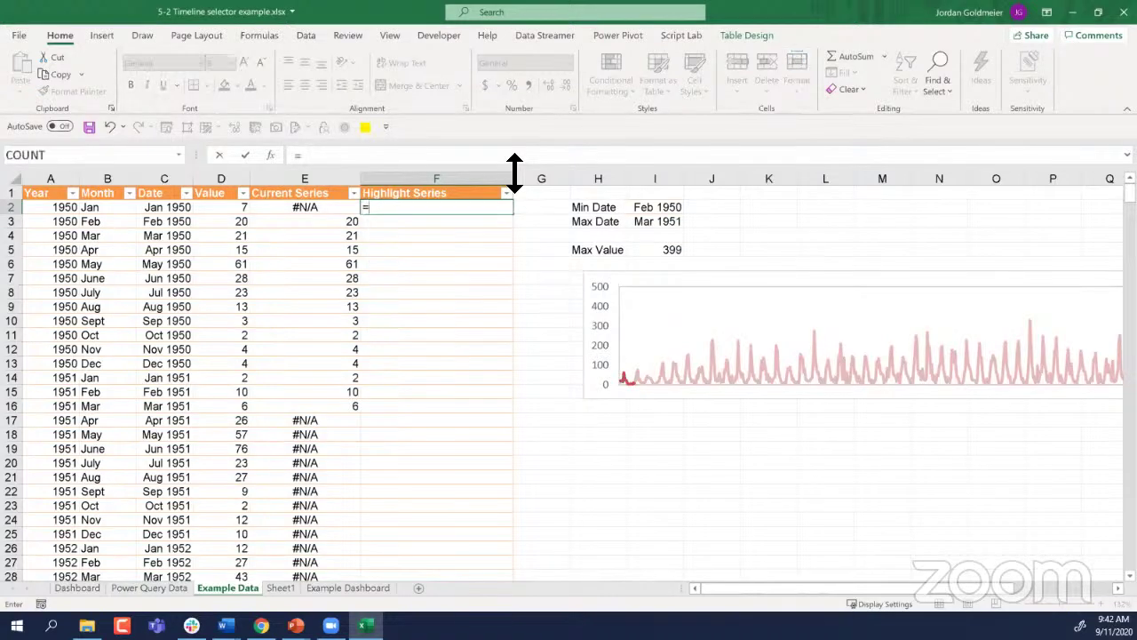
key(BackSpace)
key(BackSpace)
text(if)
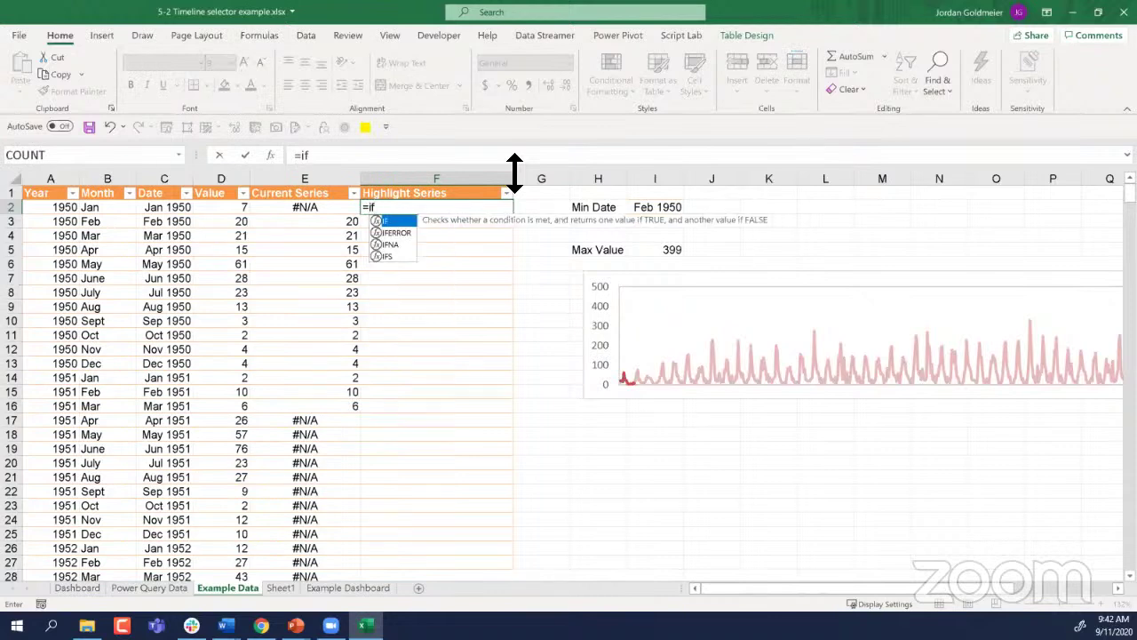
key(Tab)
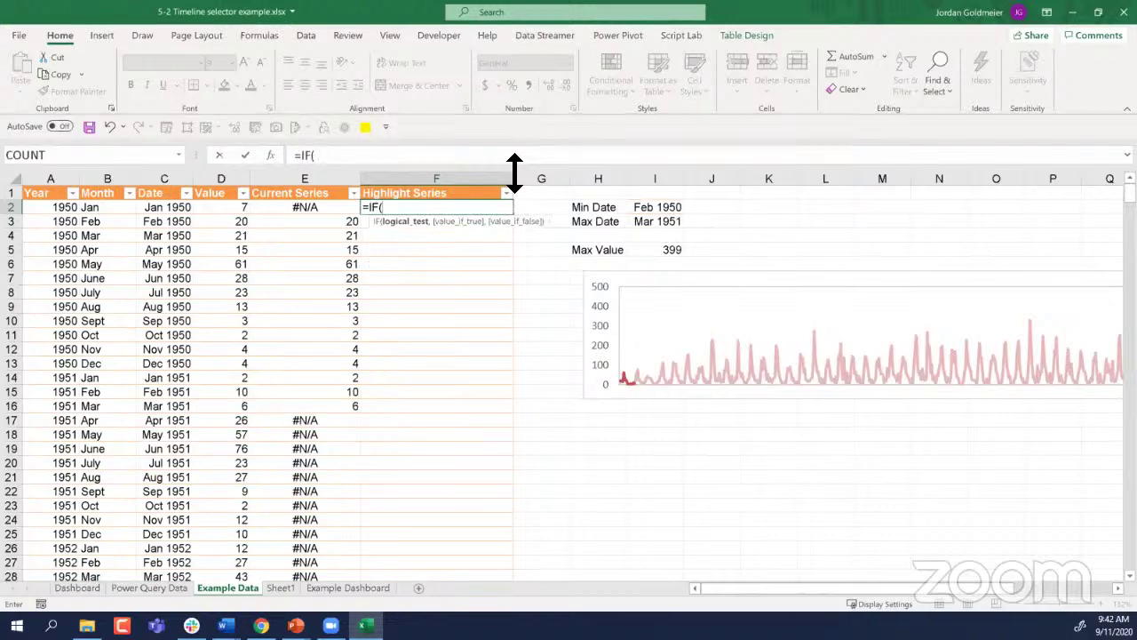
text(not()
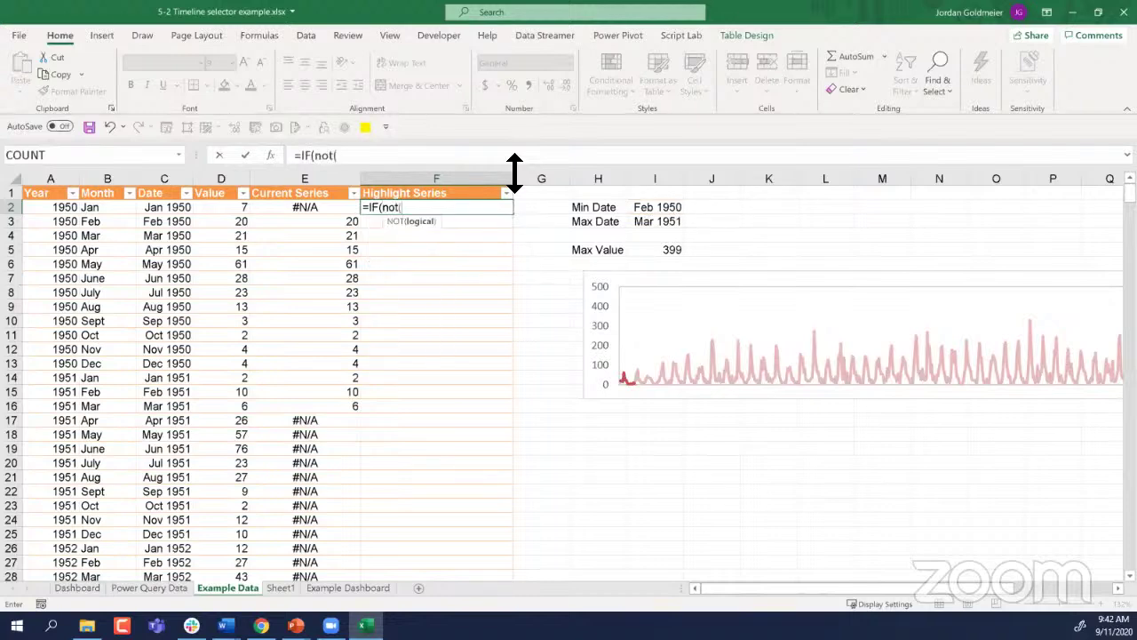
key(BackSpace)
key(BackSpace)
key(BackSpace)
key(BackSpace)
text(not(isna)
key(Tab)
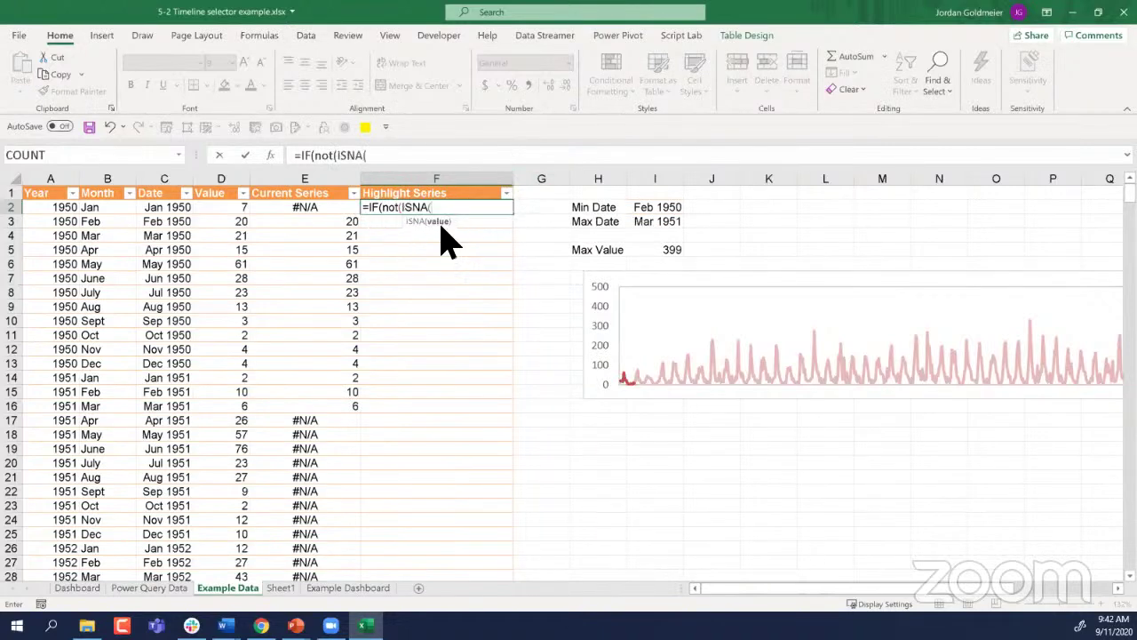
click(285, 208)
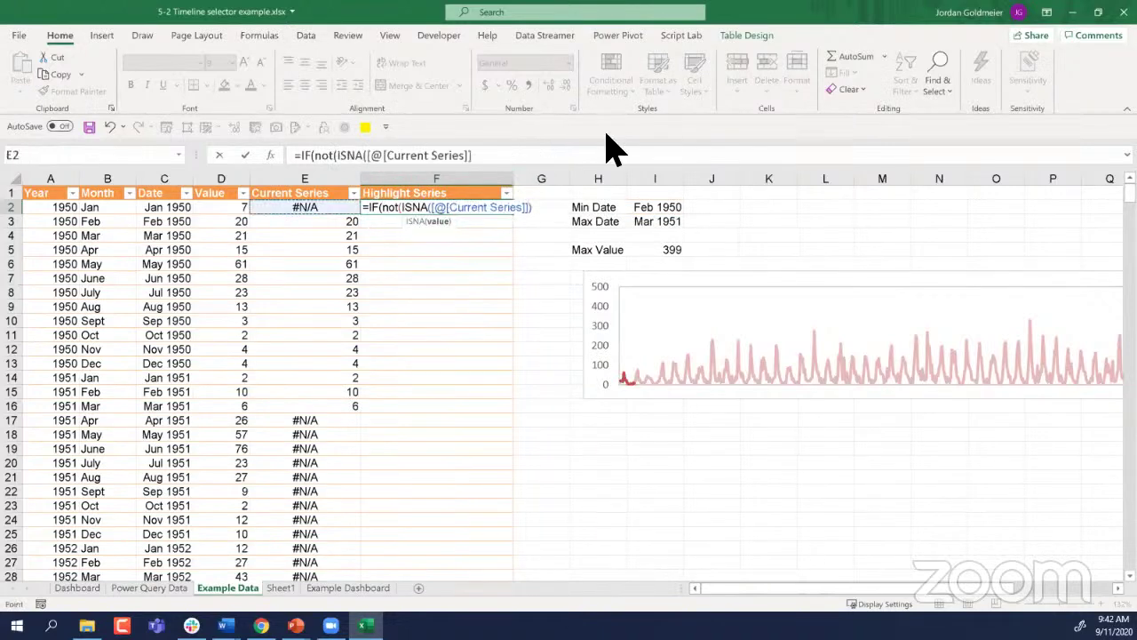
text())
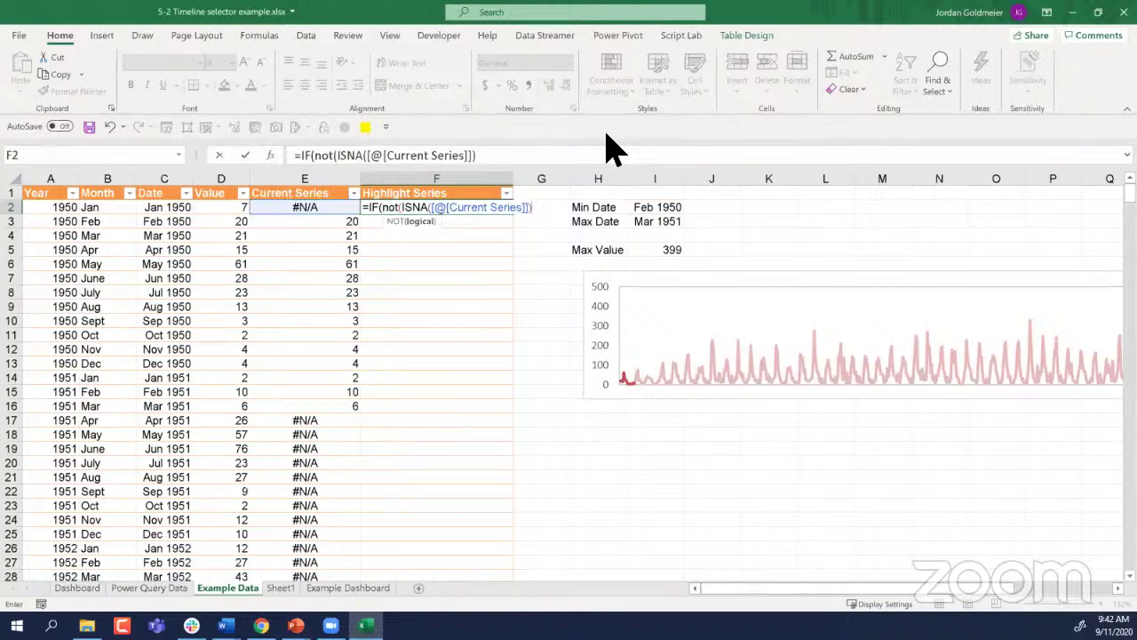
text(),)
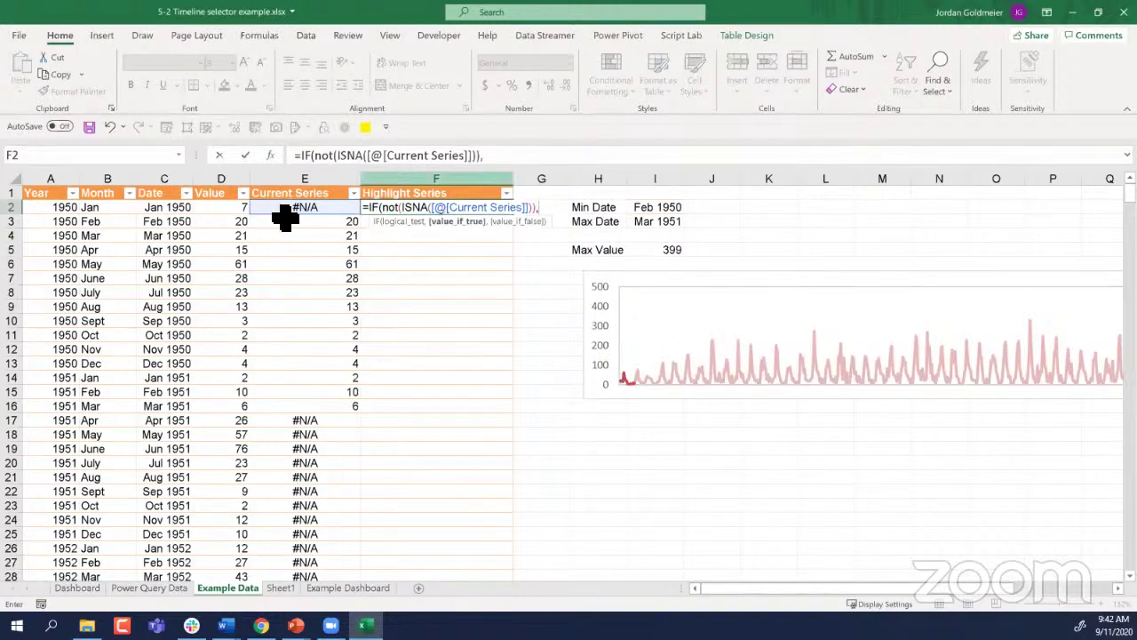
Step: Complete the F2 formula so it returns $I$5 when the test is true and NA() otherwise
click(660, 249)
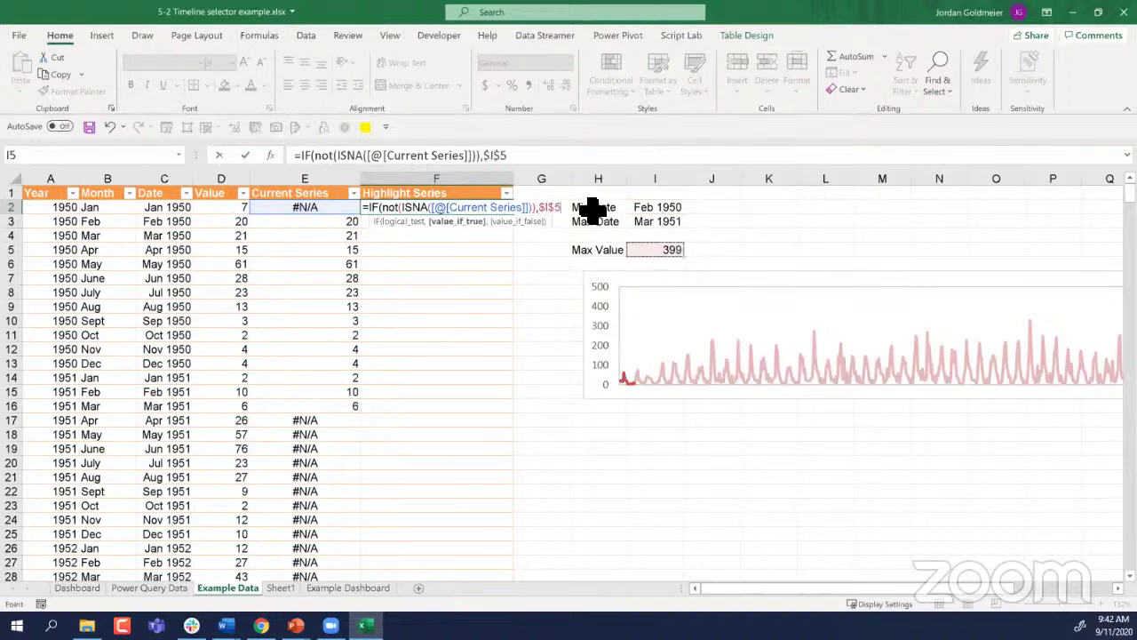
click(549, 158)
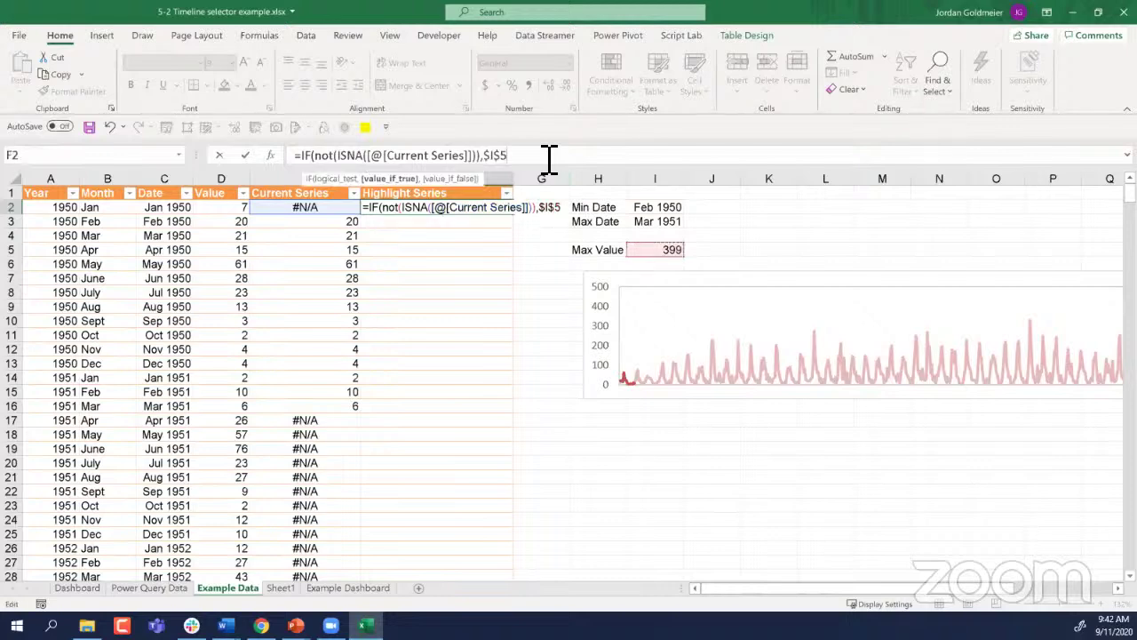
text(,N)
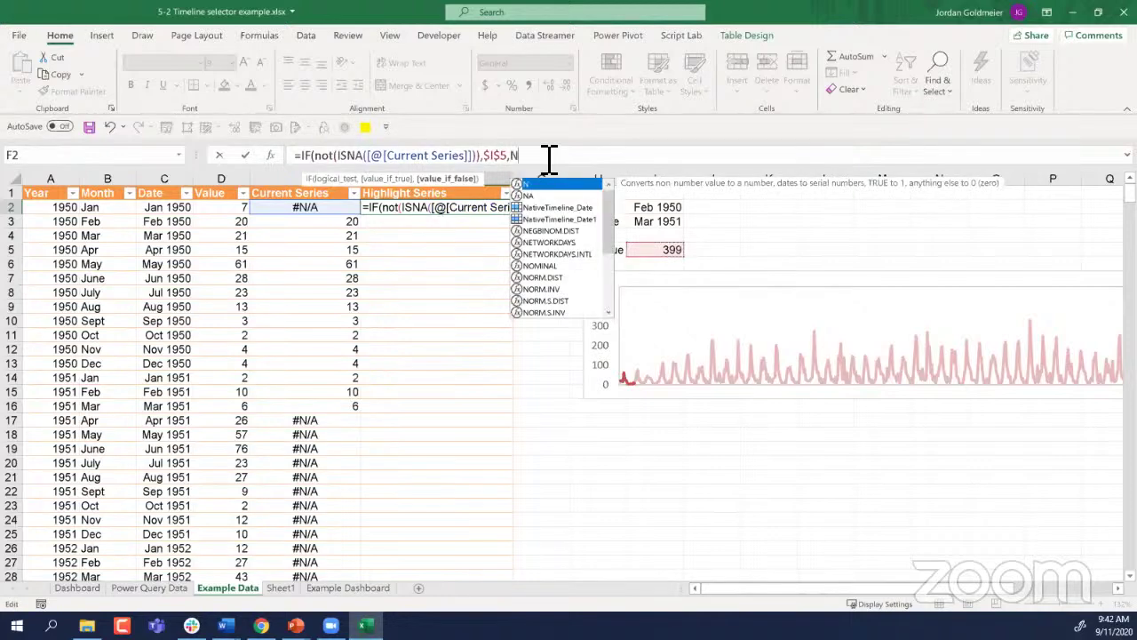
text(a())
key(Return)
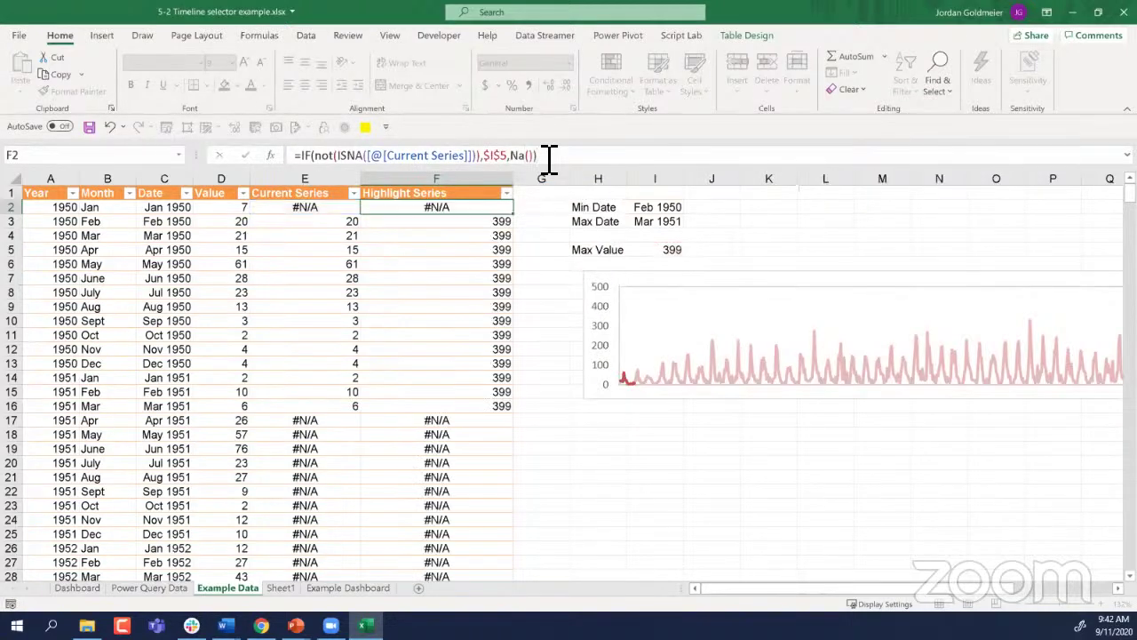
Step: Copy the entire Highlight Series column into the line chart as a third series and move the chart's upper-left corner to about E9
click(458, 222)
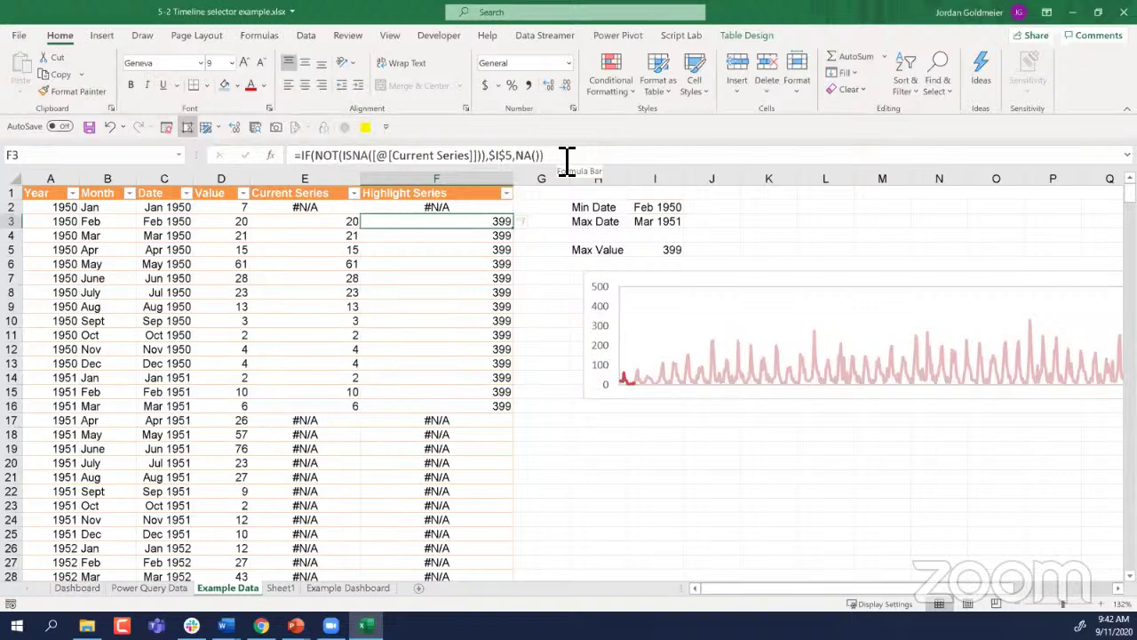
click(452, 196)
click(458, 236)
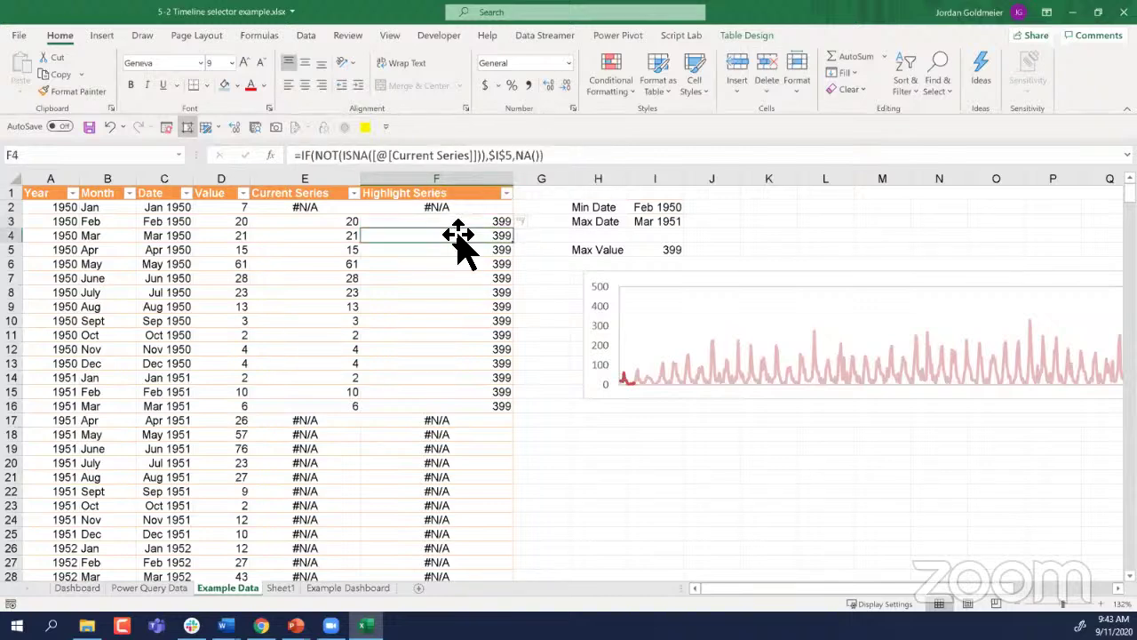
click(428, 196)
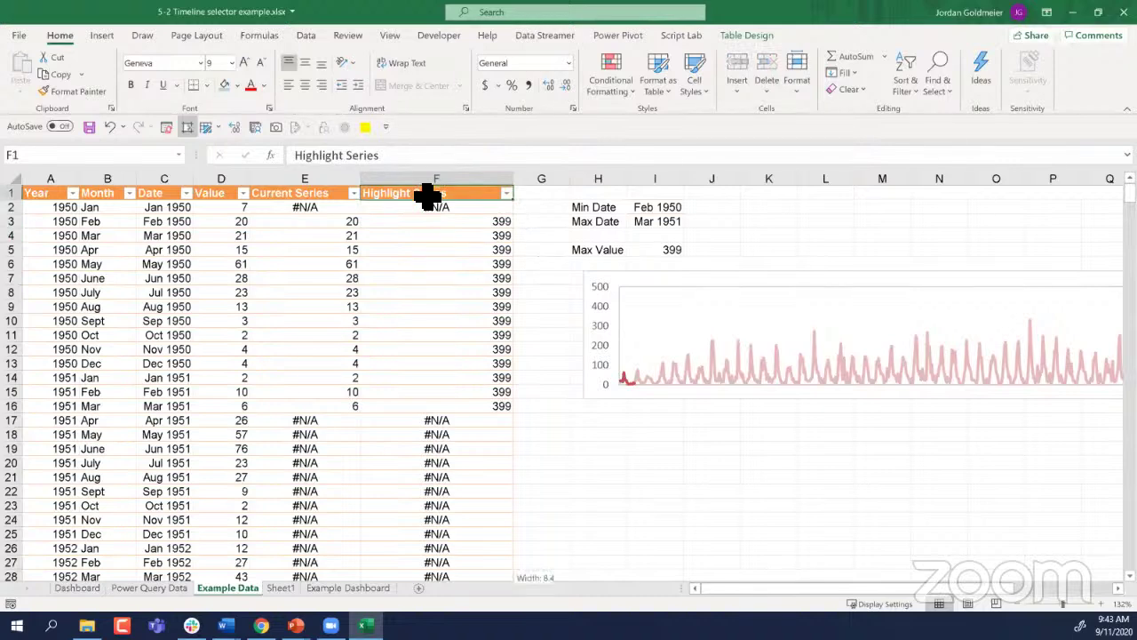
key(ctrl+shift+Down)
key(ctrl+c)
click(442, 280)
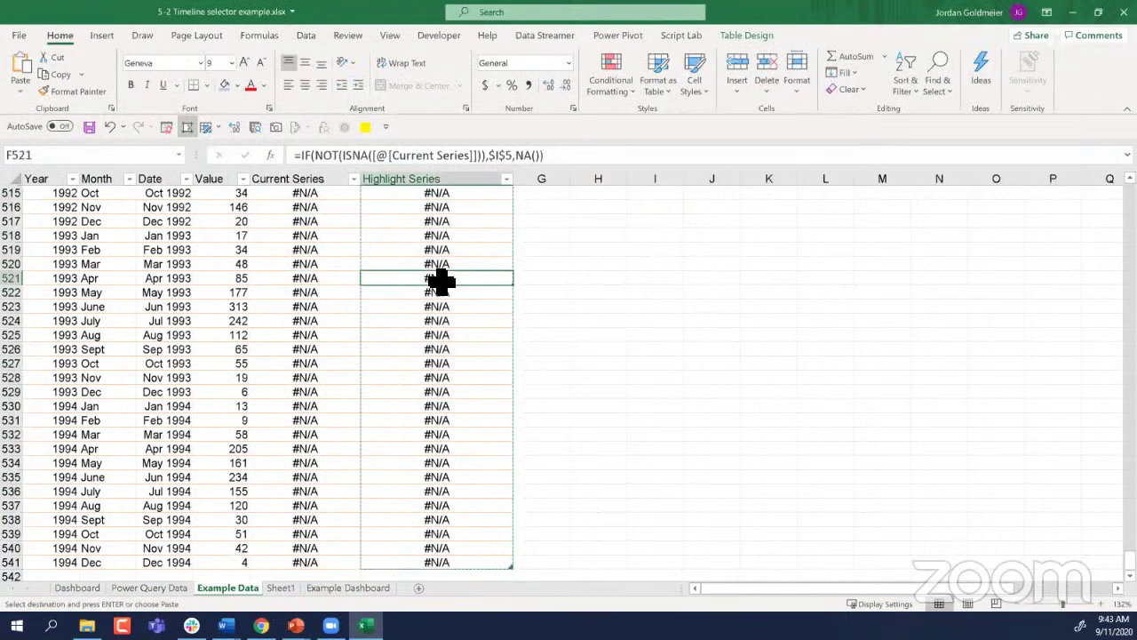
key(ctrl+Up)
click(605, 279)
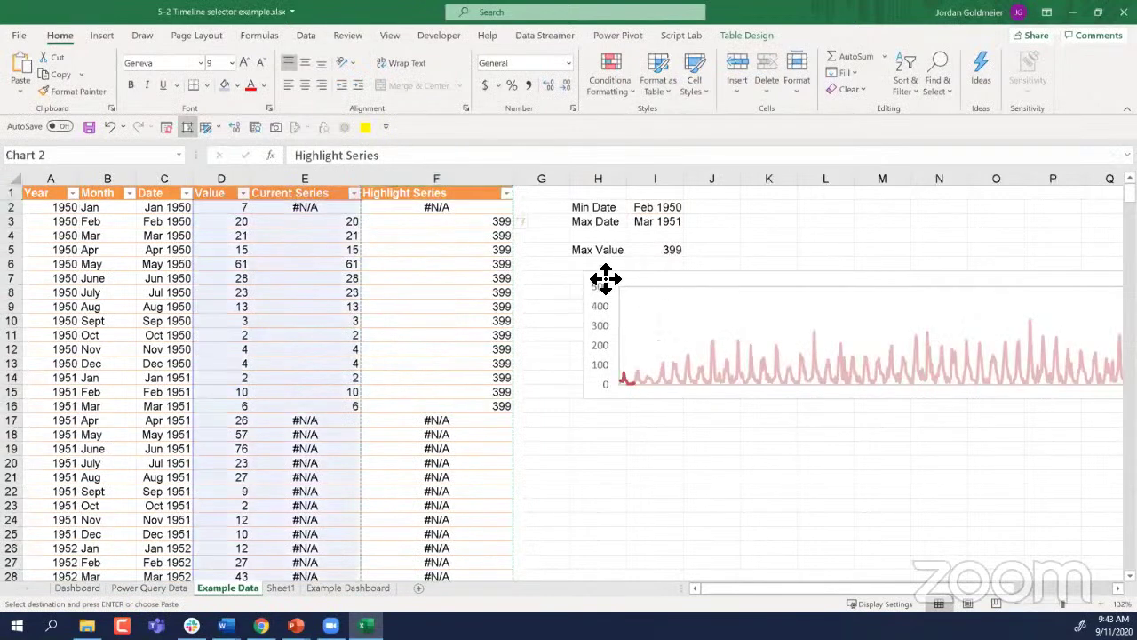
drag(605, 279, 397, 337)
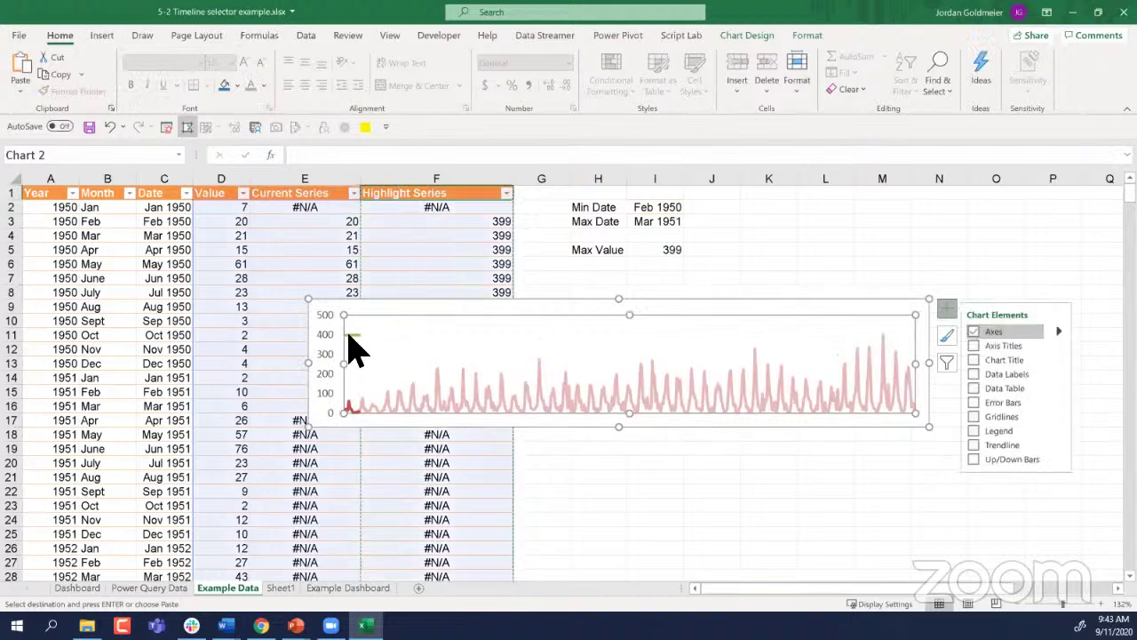
Step: Change the Highlight Series chart type to Clustered Column, keeping the other two series as lines
click(349, 337)
right_click(349, 337)
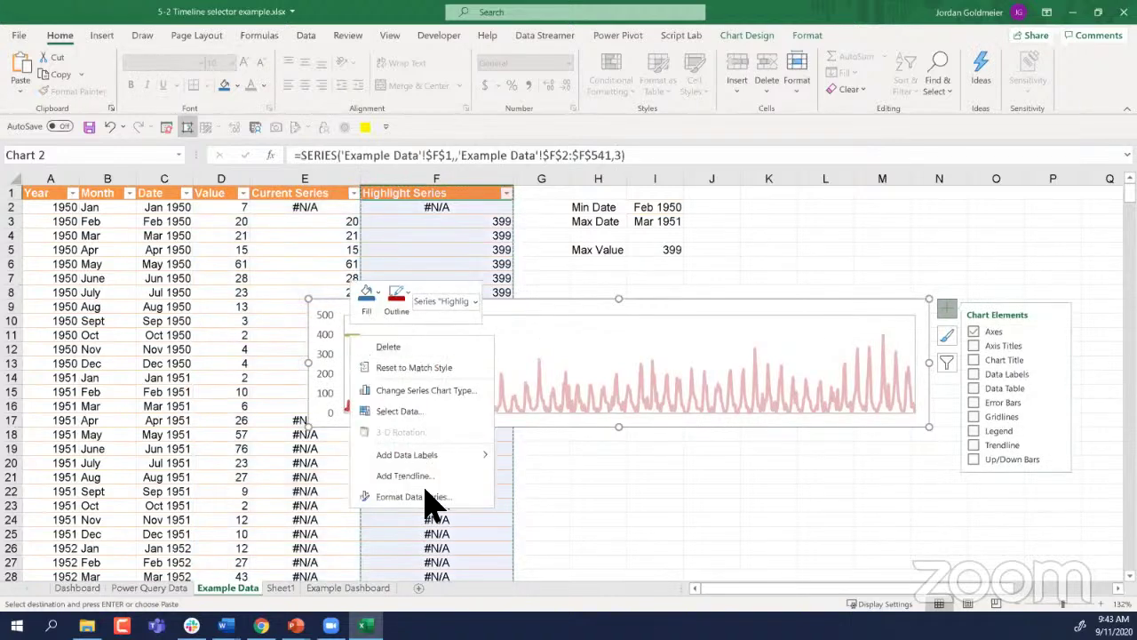
click(425, 391)
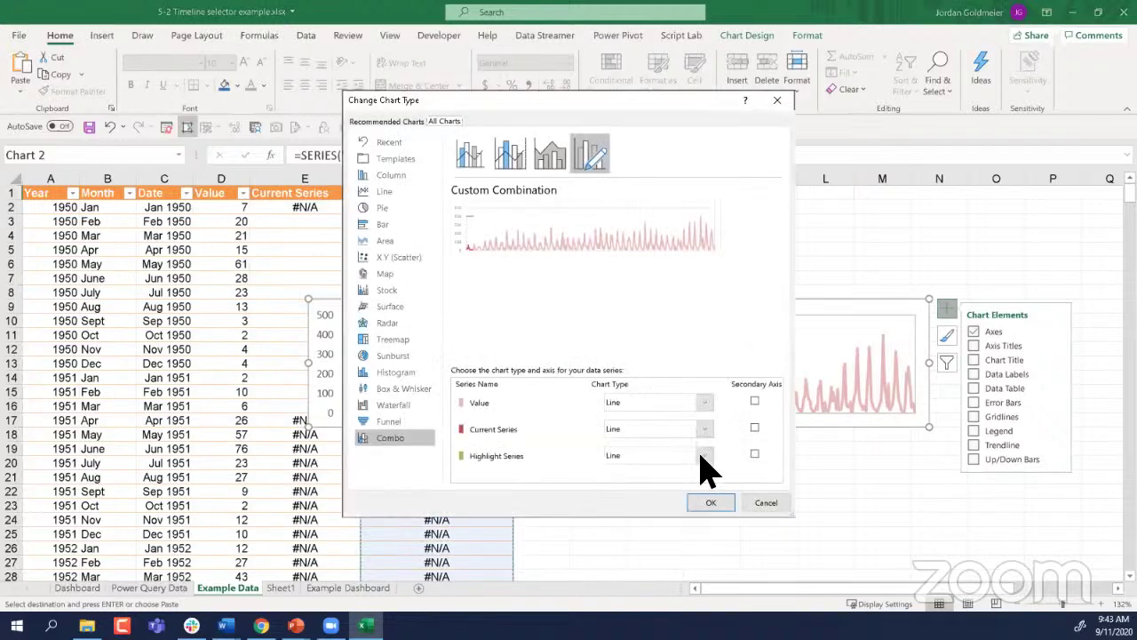
click(702, 456)
click(625, 176)
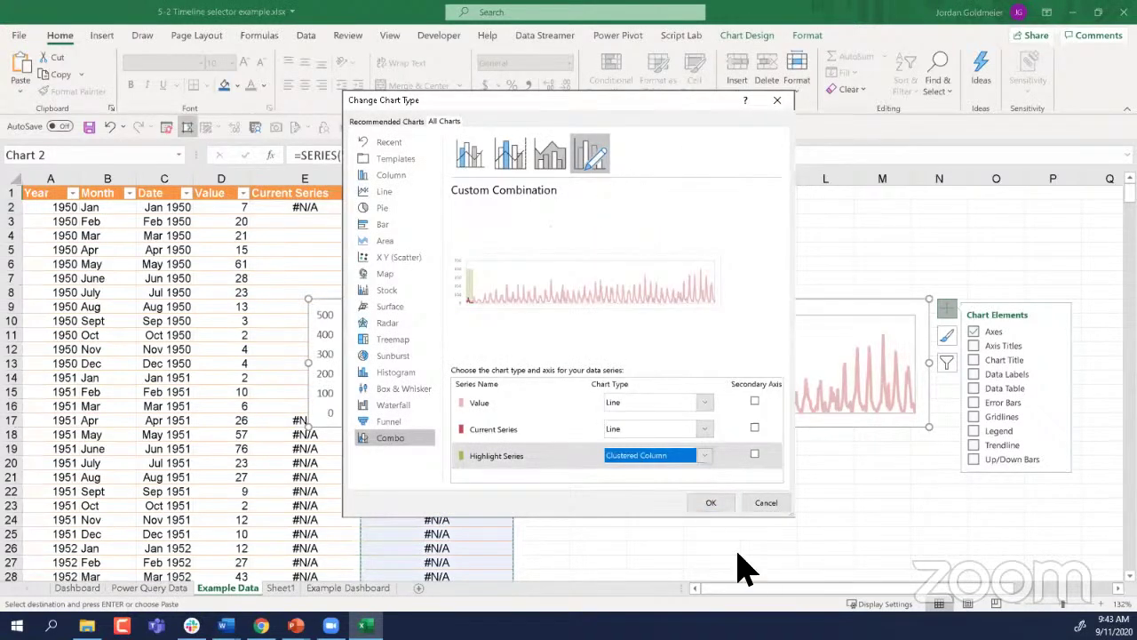
click(714, 503)
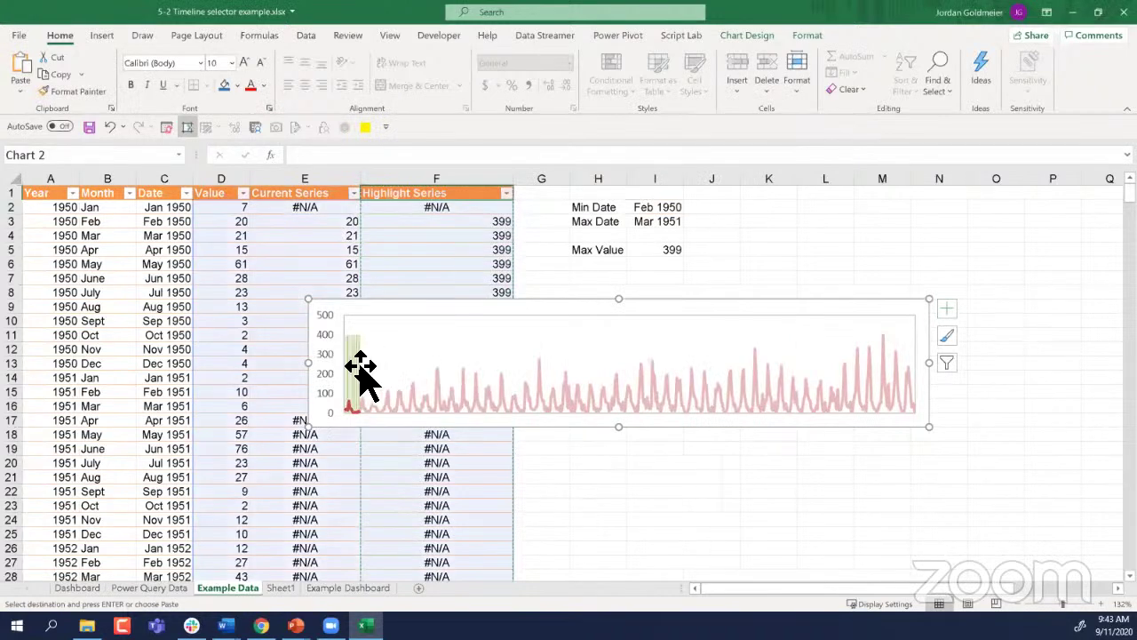
Step: Shorten the chart by lowering its upper edge to about the top of row 12
click(358, 367)
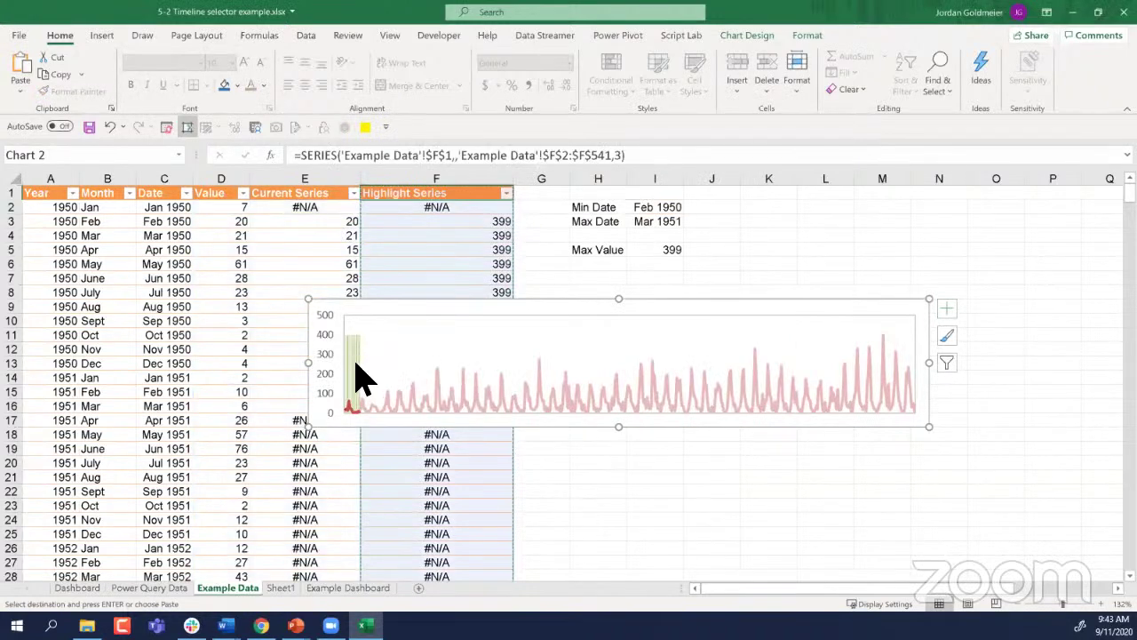
drag(622, 302, 630, 342)
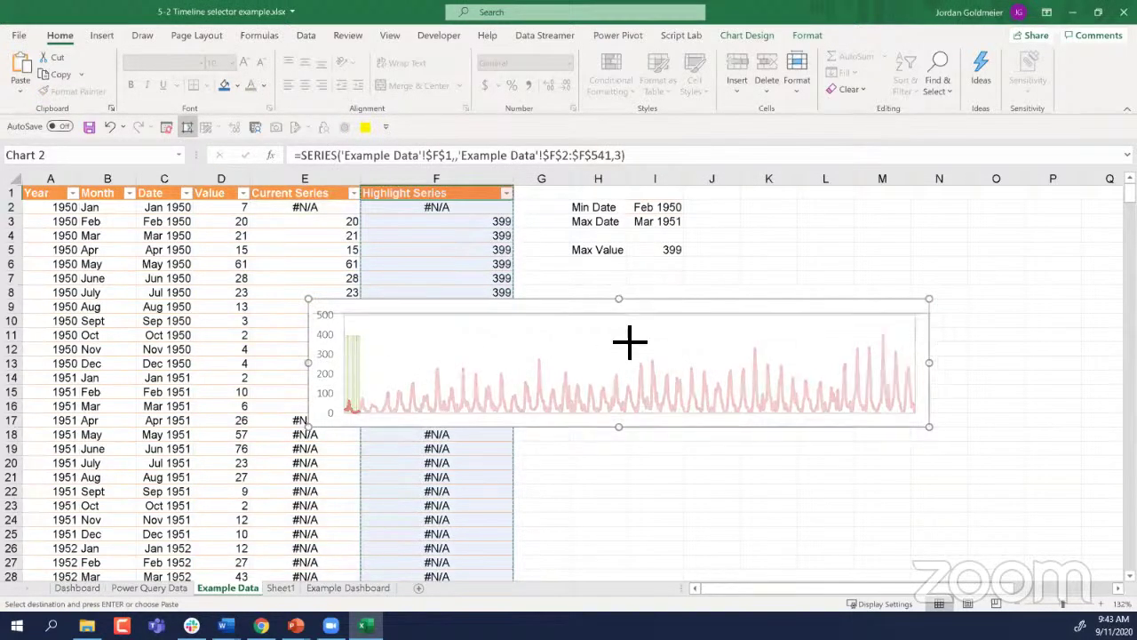
Step: Set the gap width of the Highlight Series columns in the overview chart to 0%
click(356, 401)
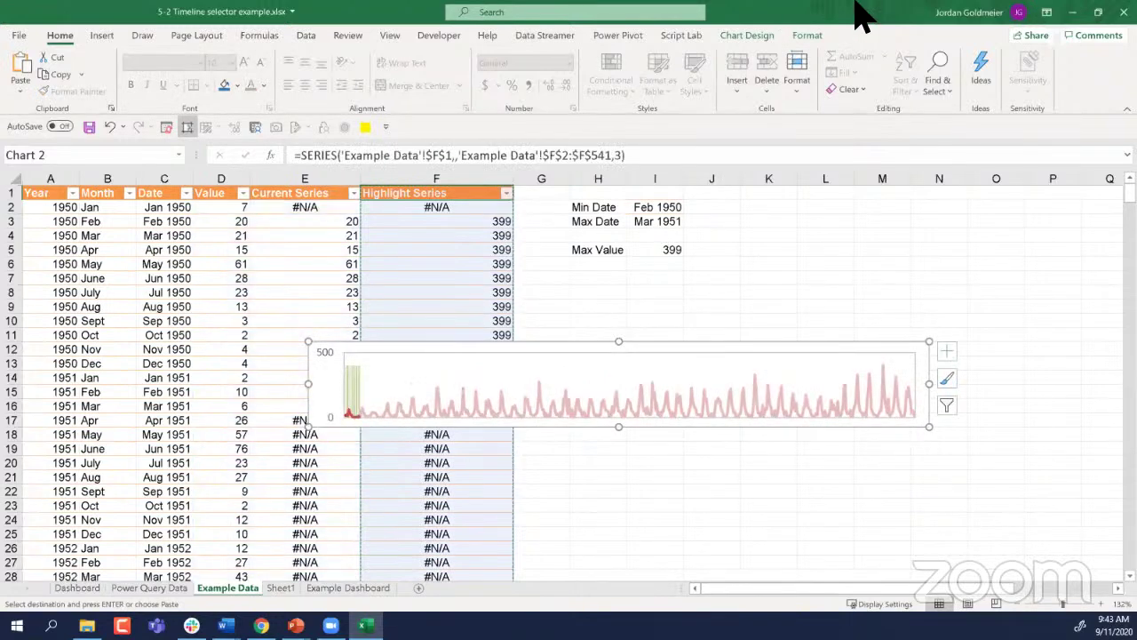
click(809, 36)
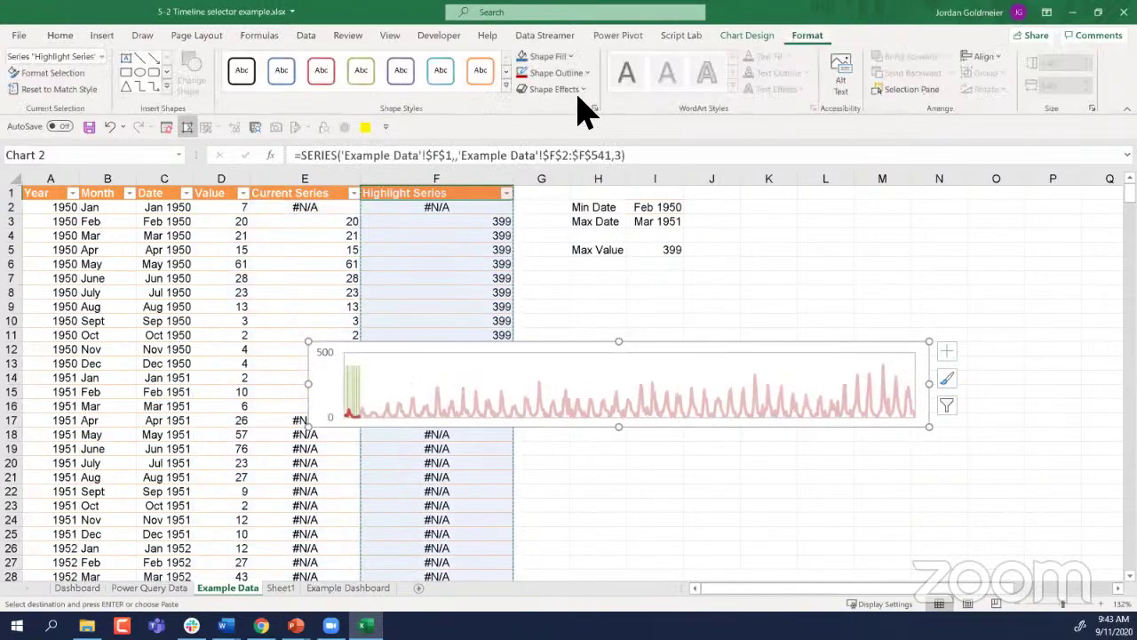
click(558, 57)
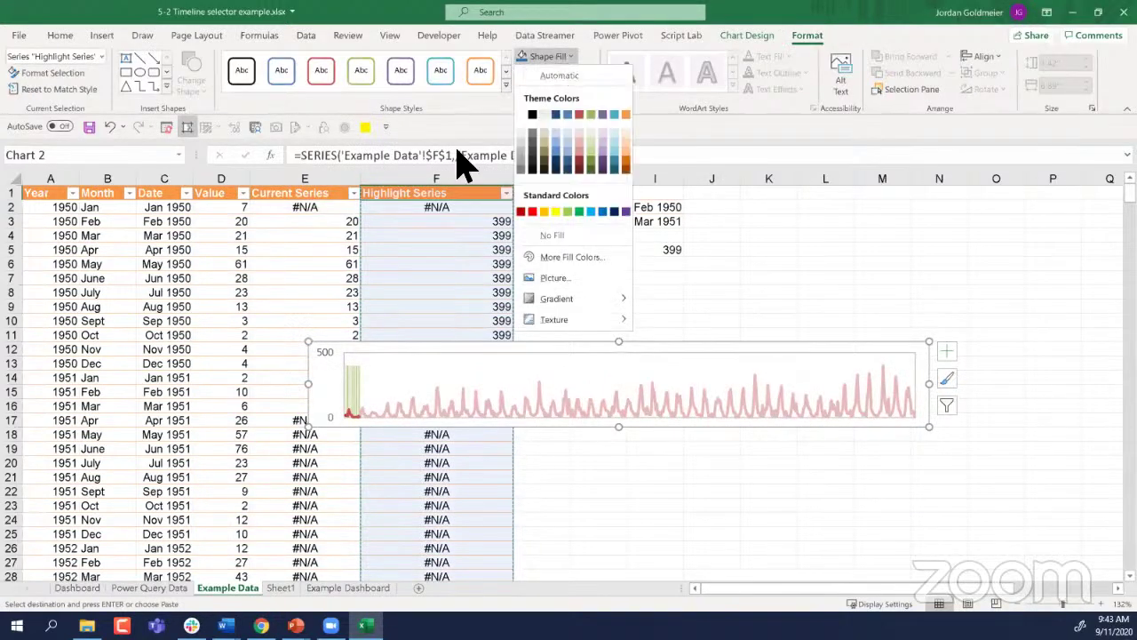
right_click(349, 381)
click(398, 539)
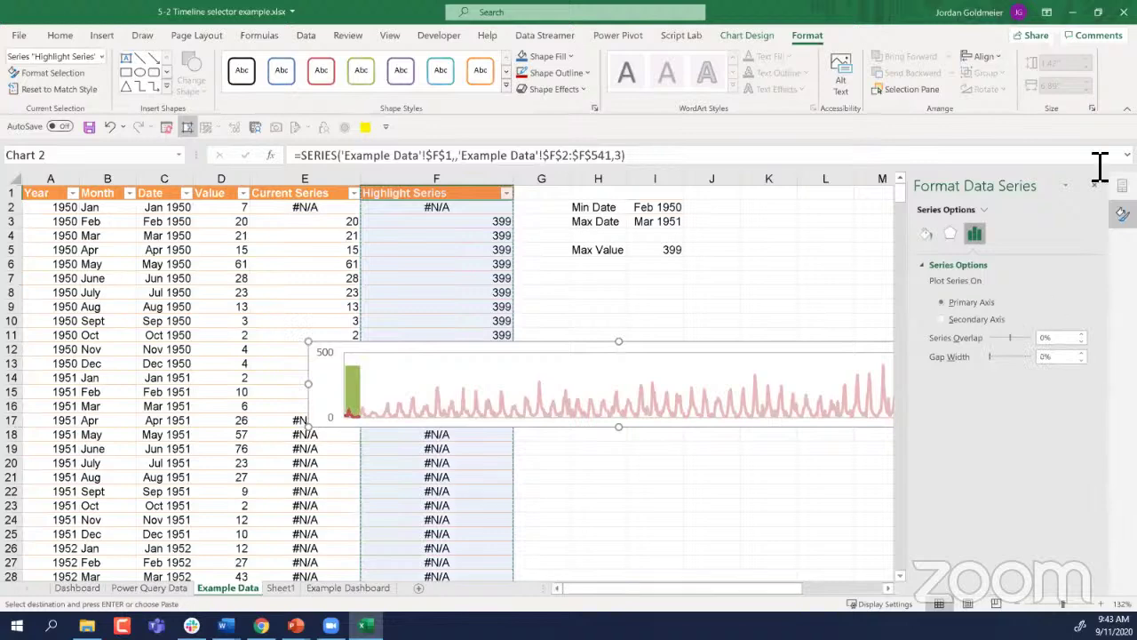
Step: Move the overview chart from the Example Data sheet to Sheet1, placing it directly beneath the Total pivot chart
click(809, 254)
click(616, 348)
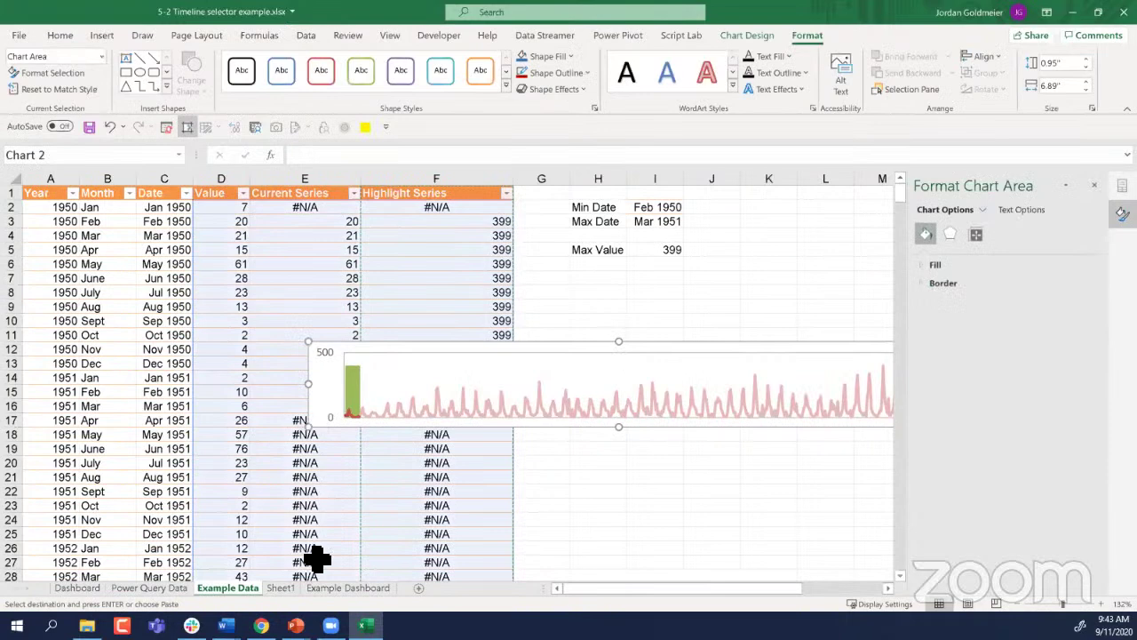
key(Delete)
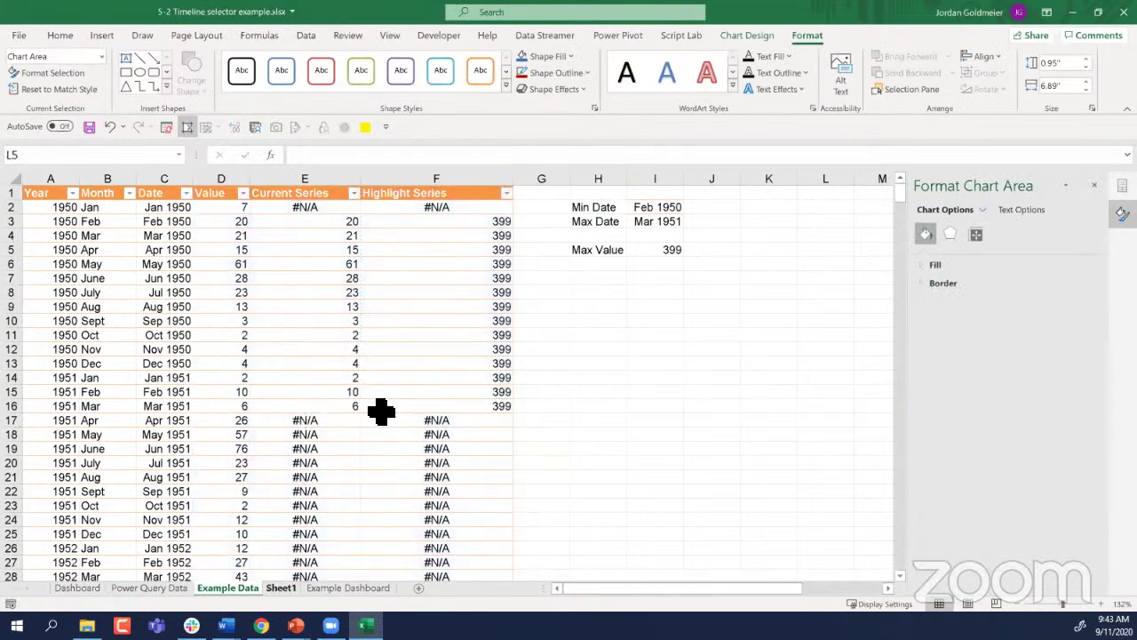
key(ctrl+Page_Down)
key(ctrl+v)
drag(350, 221, 562, 418)
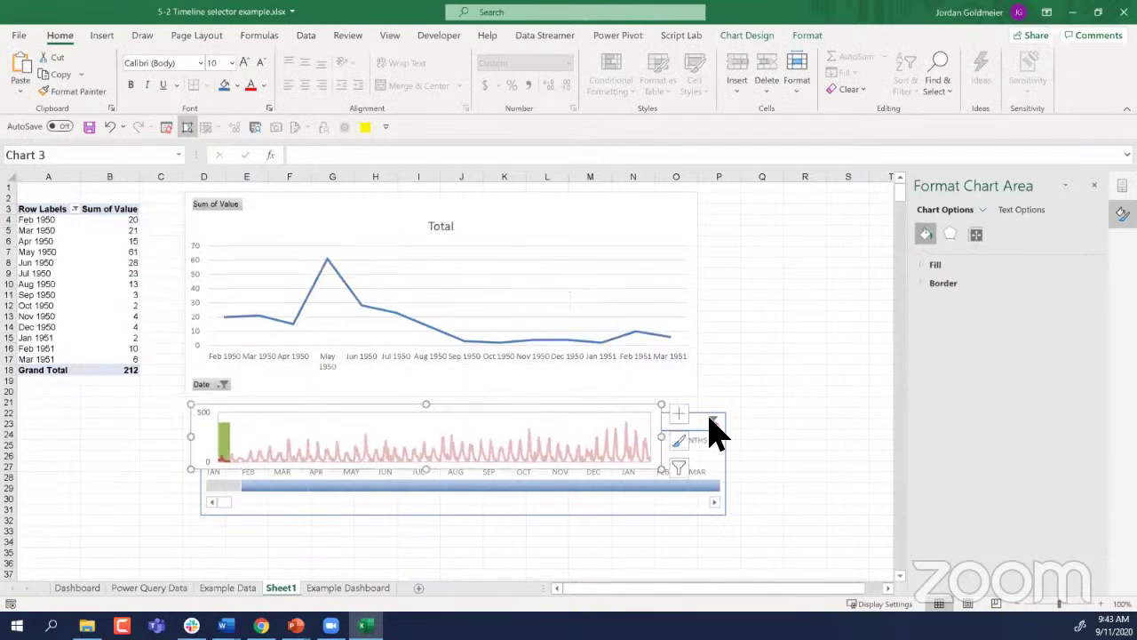
Step: Place the Date timeline directly beneath the overview chart and set its selected range to May 1950 - May 1952
click(701, 453)
drag(701, 453, 683, 466)
click(340, 543)
drag(360, 543, 681, 558)
click(683, 560)
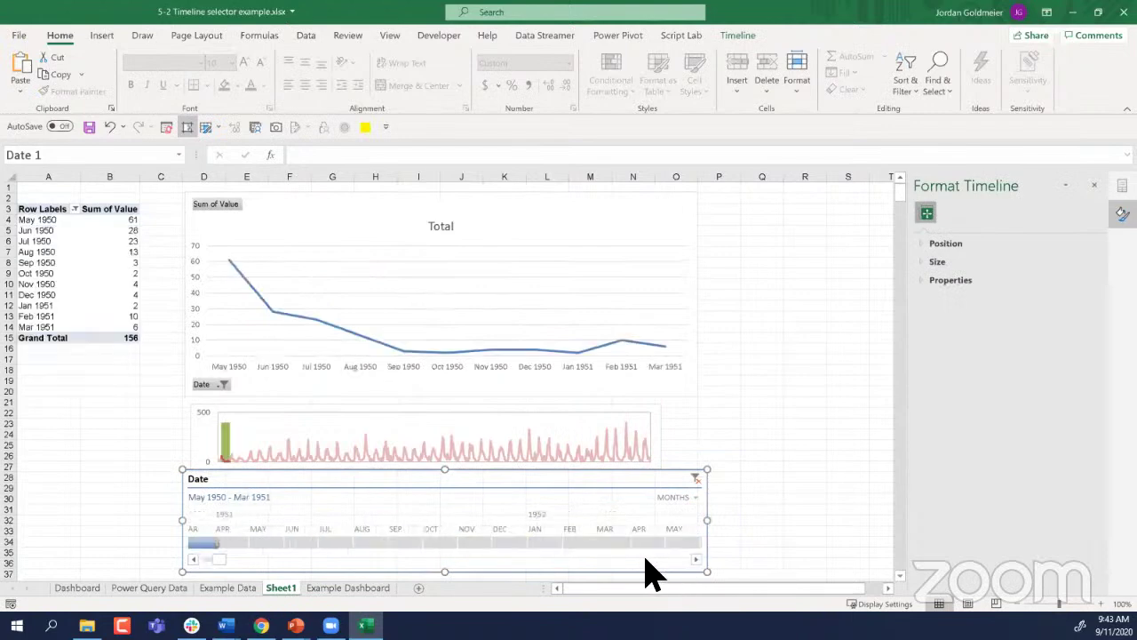
drag(221, 541, 757, 546)
Step: Switch the Date timeline to quarters and extend its selection to Q2 1950 - Q4 1953
click(694, 498)
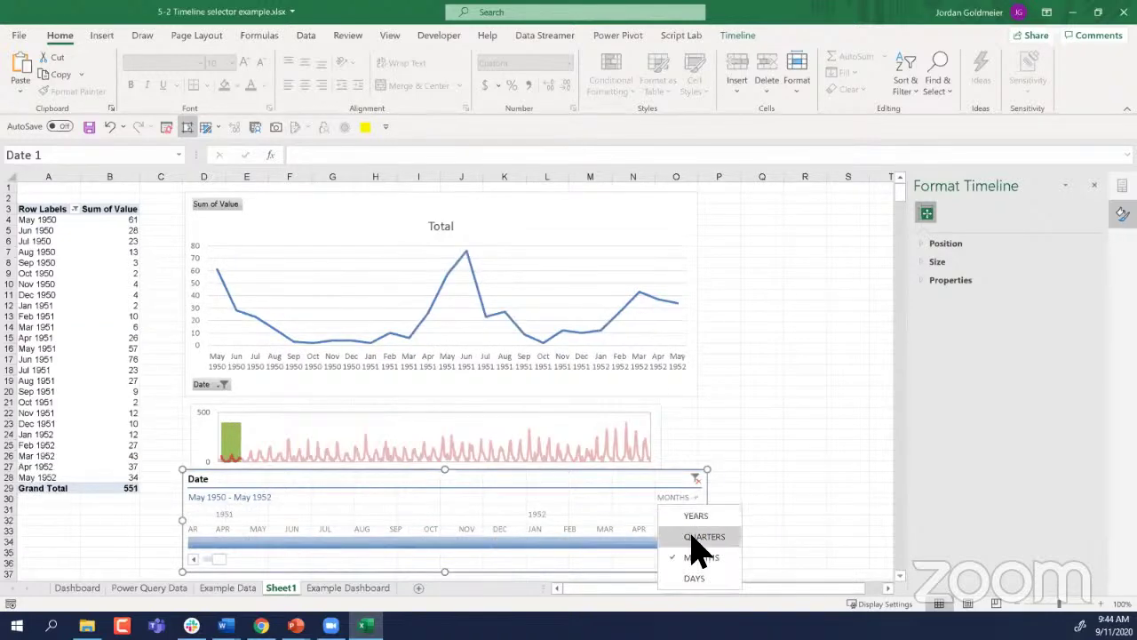
click(693, 537)
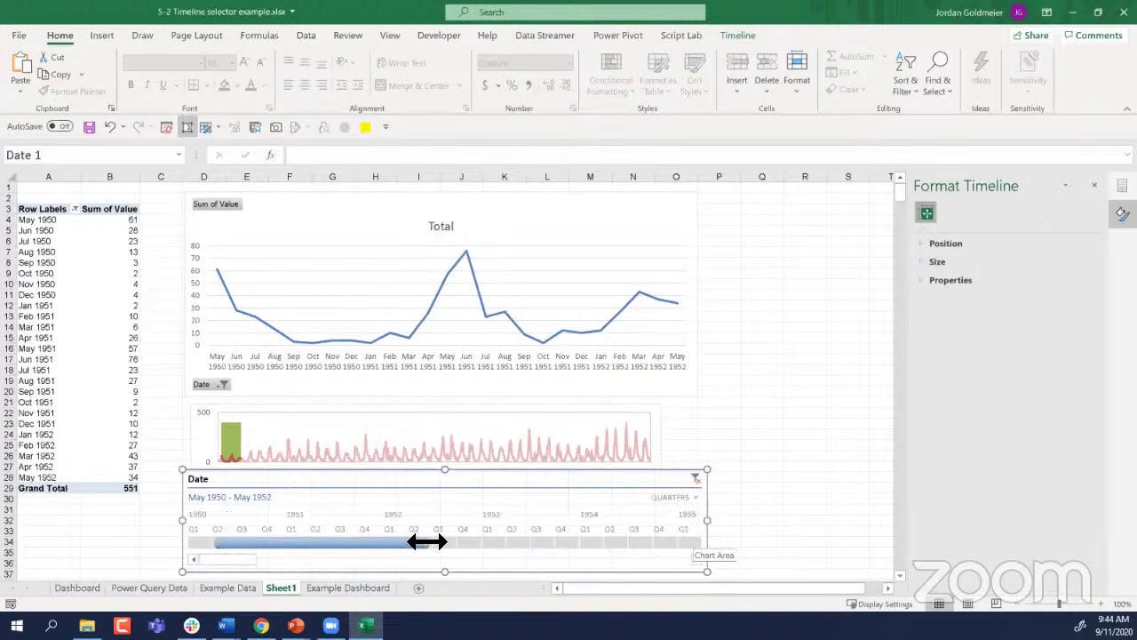
drag(428, 541, 582, 543)
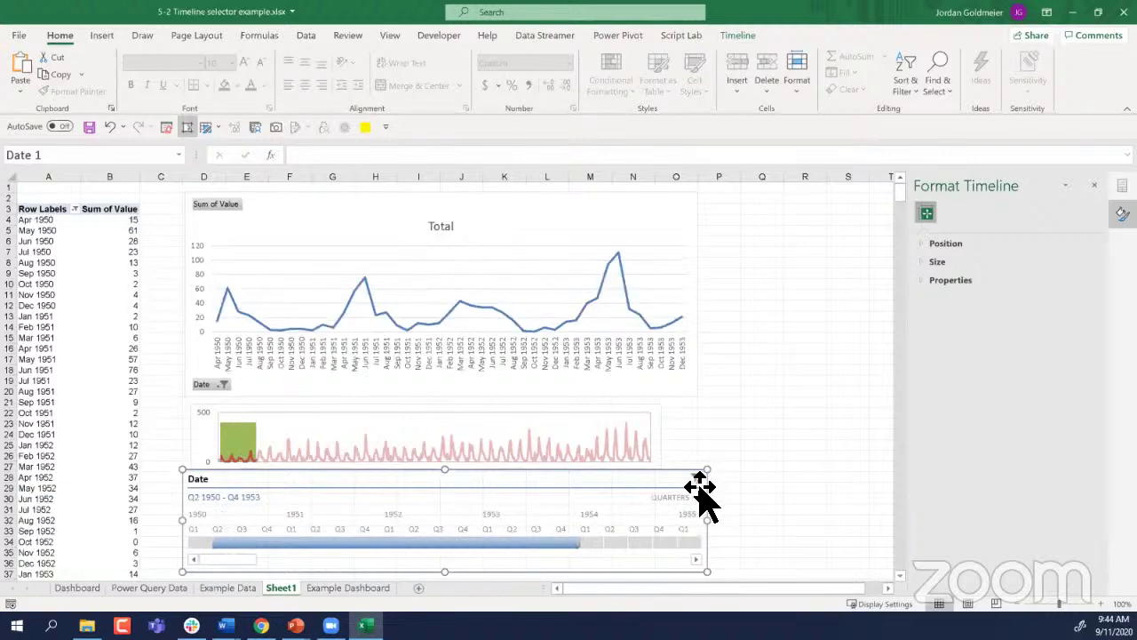
Step: Switch the Date timeline to years and extend its selection to 1950 - 1961
click(698, 498)
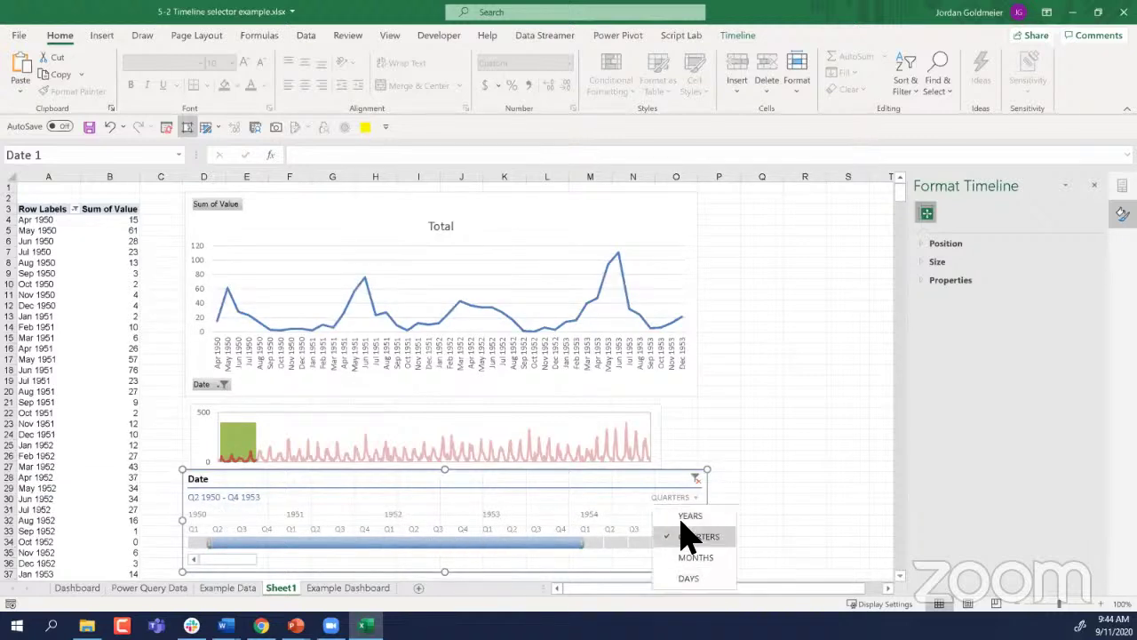
click(685, 517)
drag(341, 541, 601, 541)
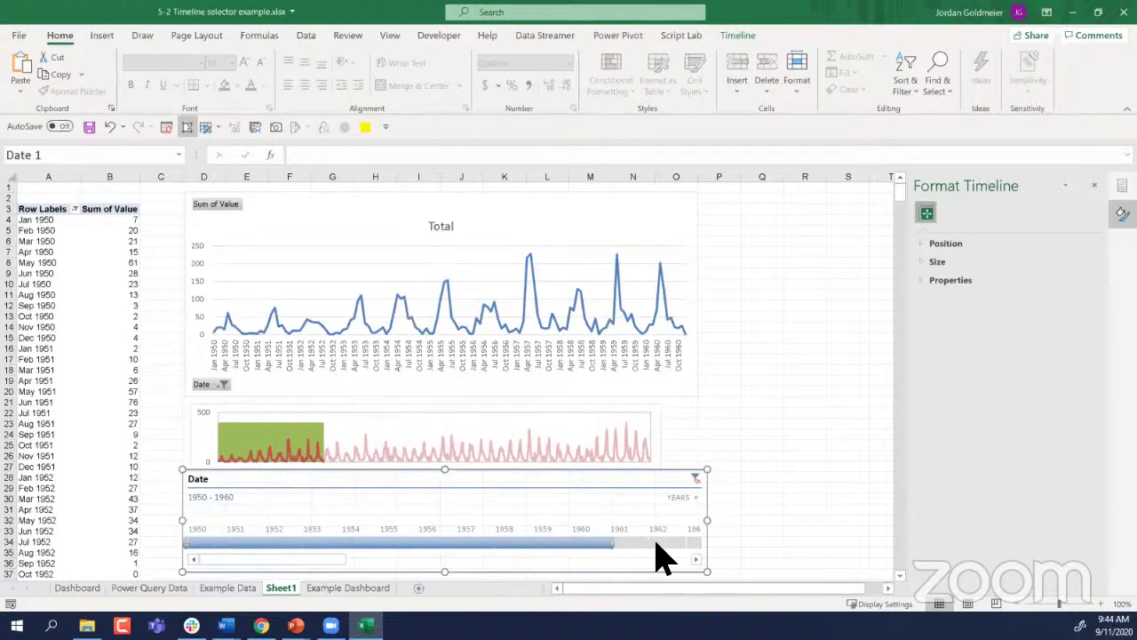
drag(665, 559, 666, 554)
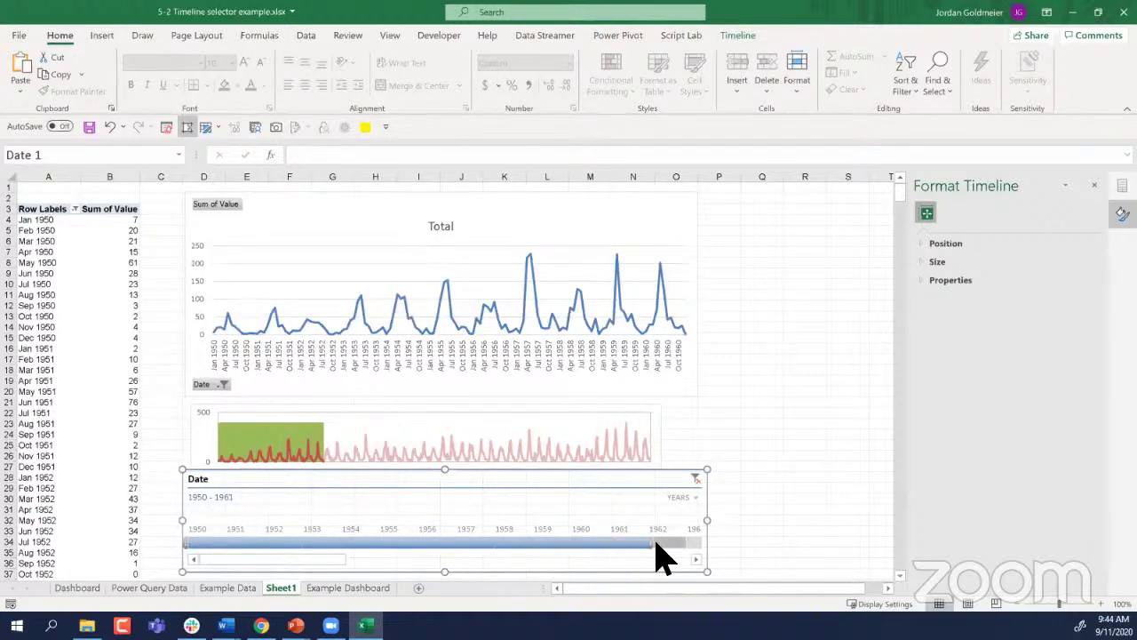
click(391, 425)
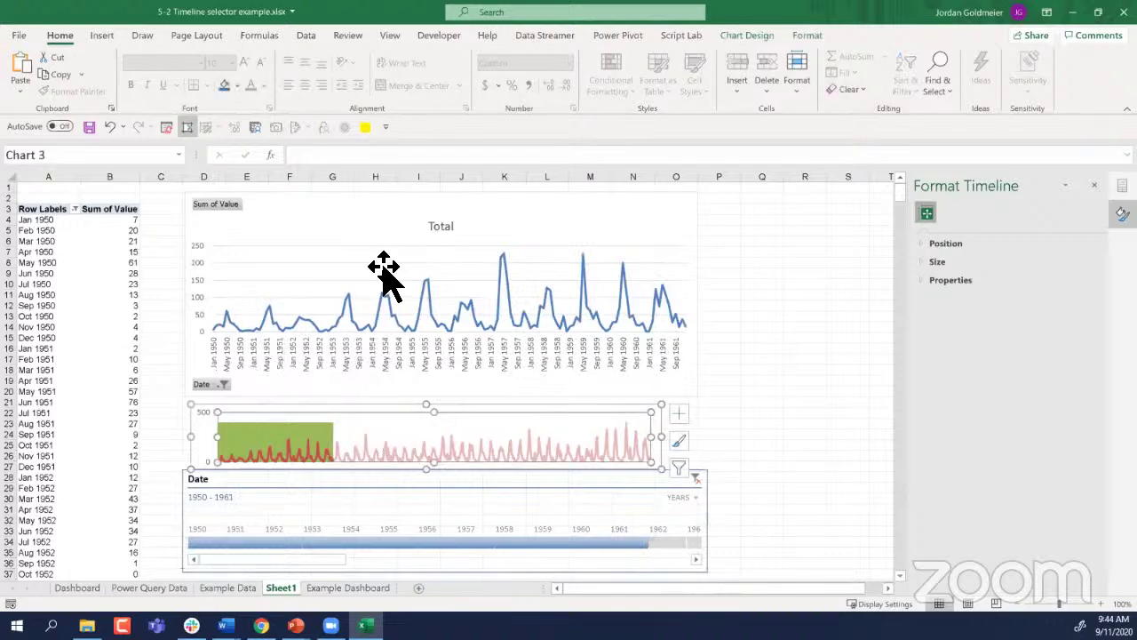
click(383, 267)
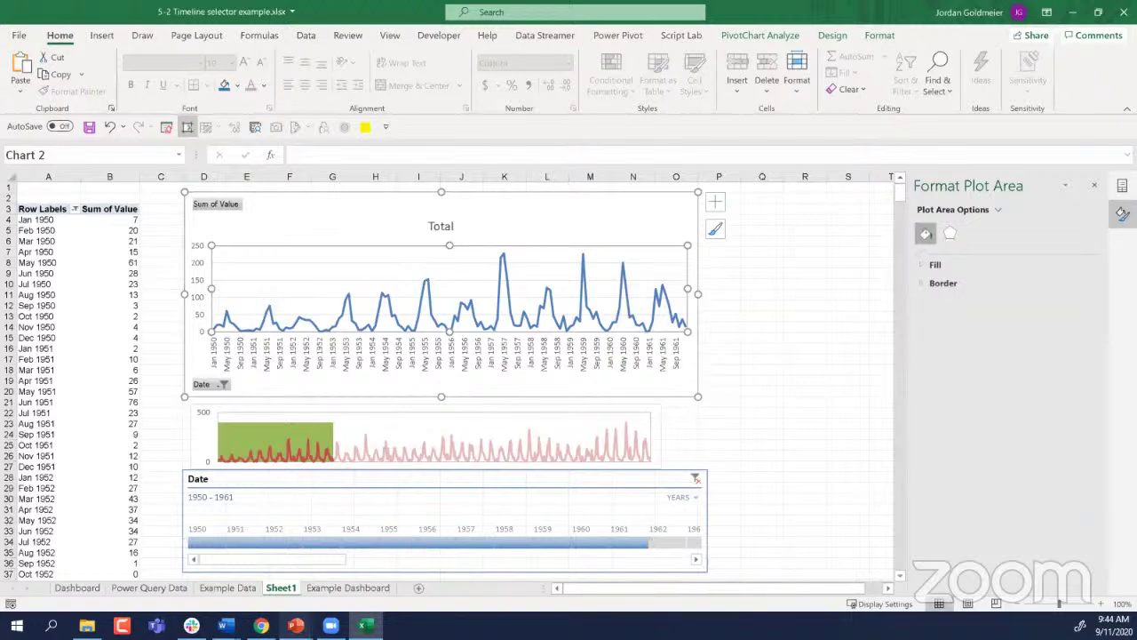
Step: Switch to the 0 - Intro presentation in PowerPoint to show the Questions + Comments slide, and return to the Excel workbook
mouse_move(296, 625)
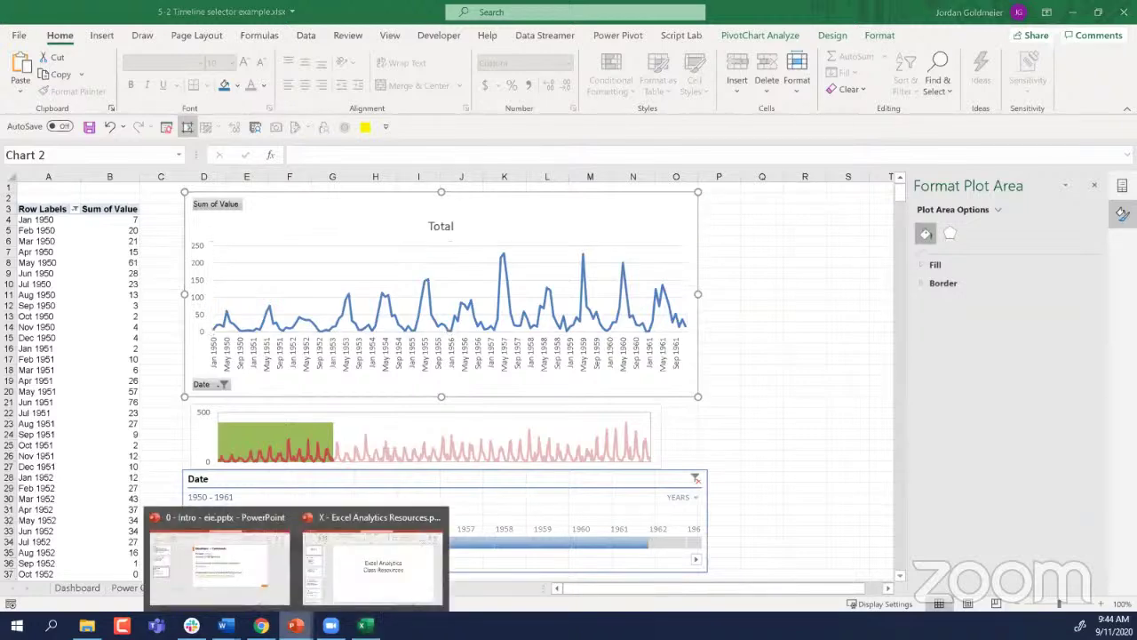
click(231, 569)
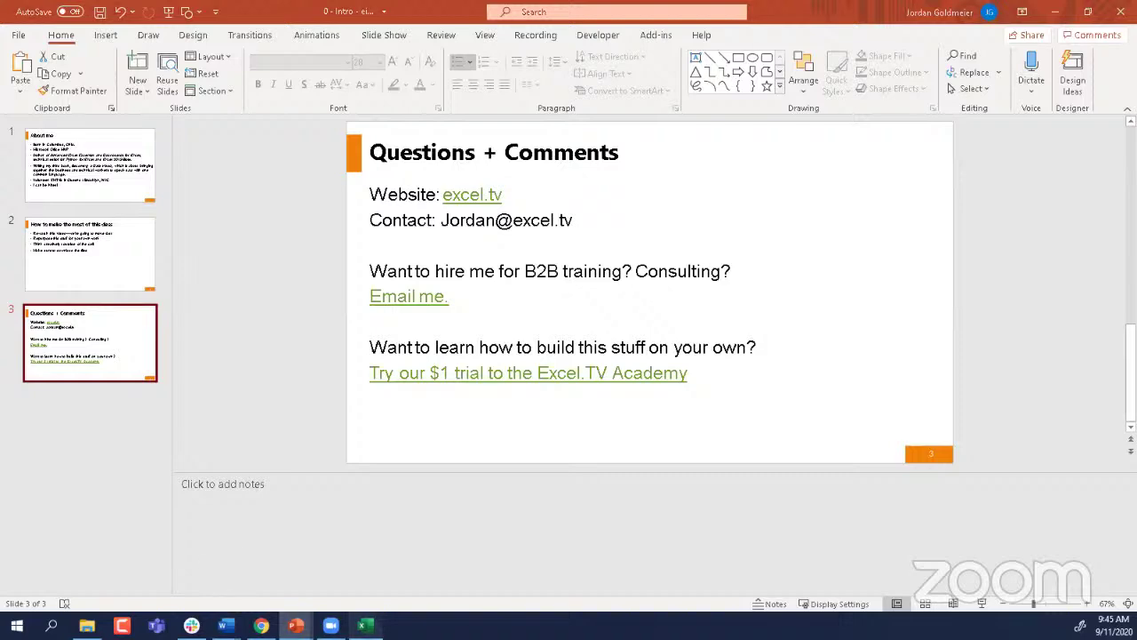
key(alt+Tab)
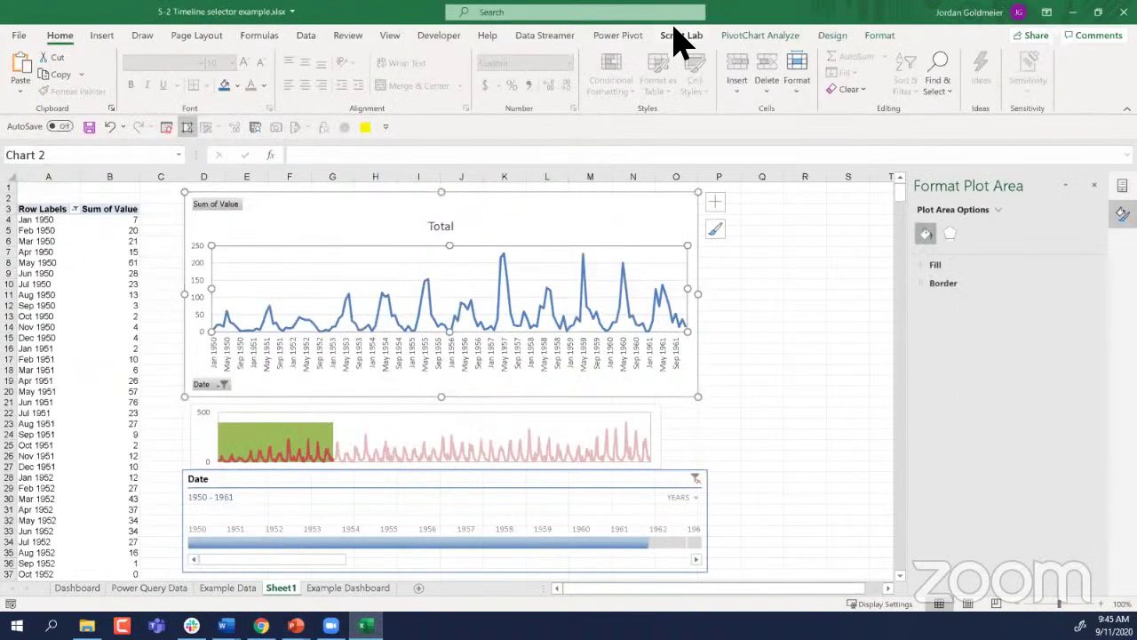
click(681, 36)
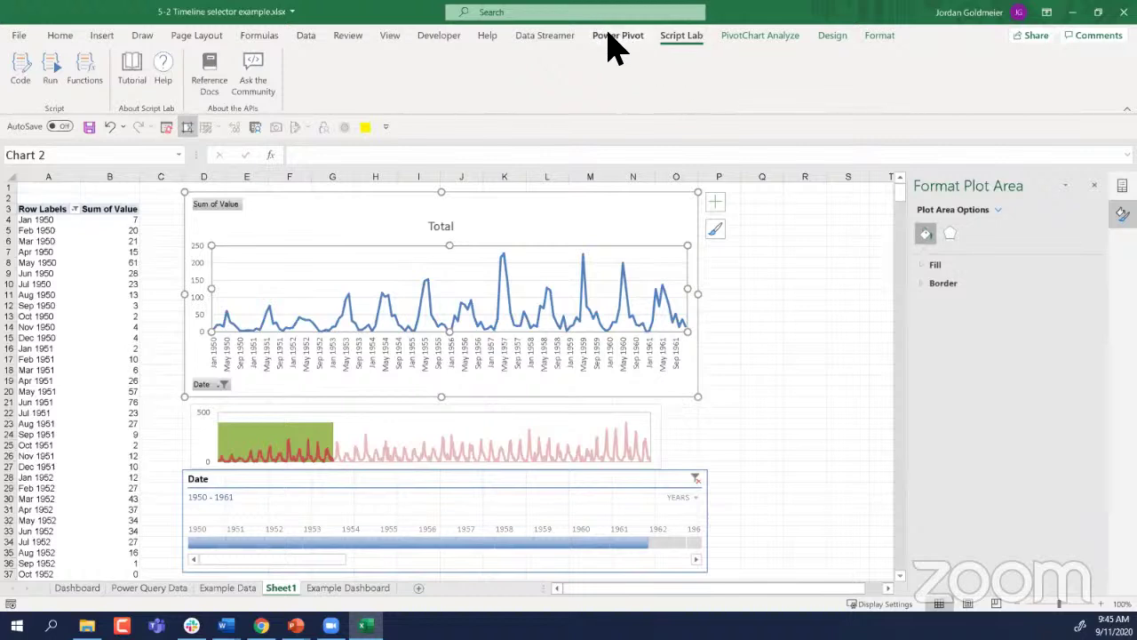
click(557, 40)
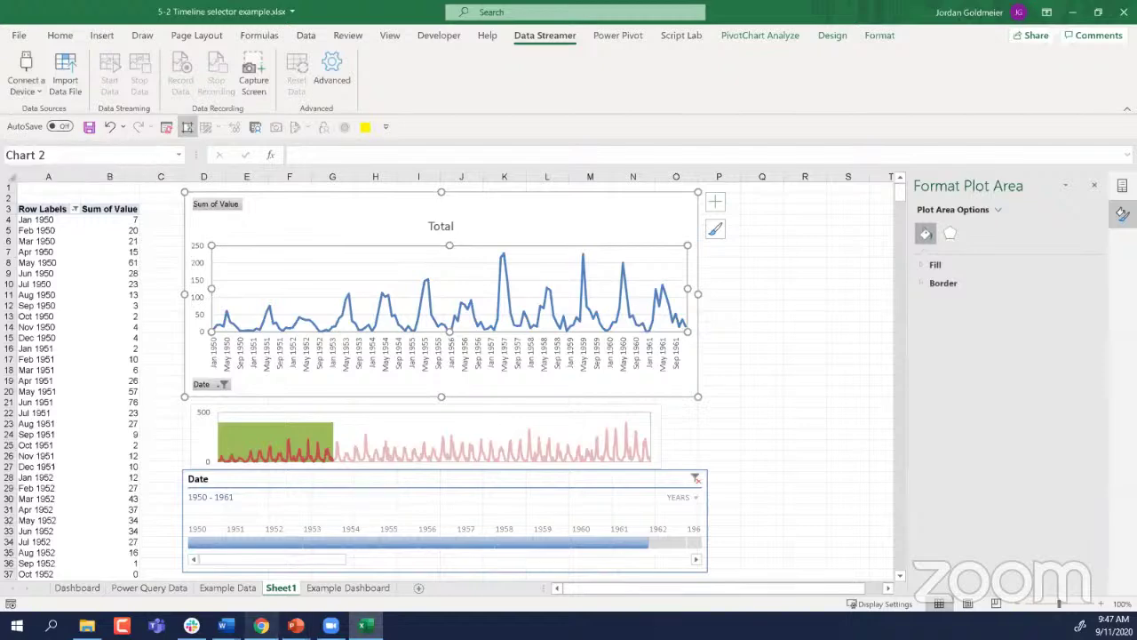
mouse_move(296, 625)
click(229, 569)
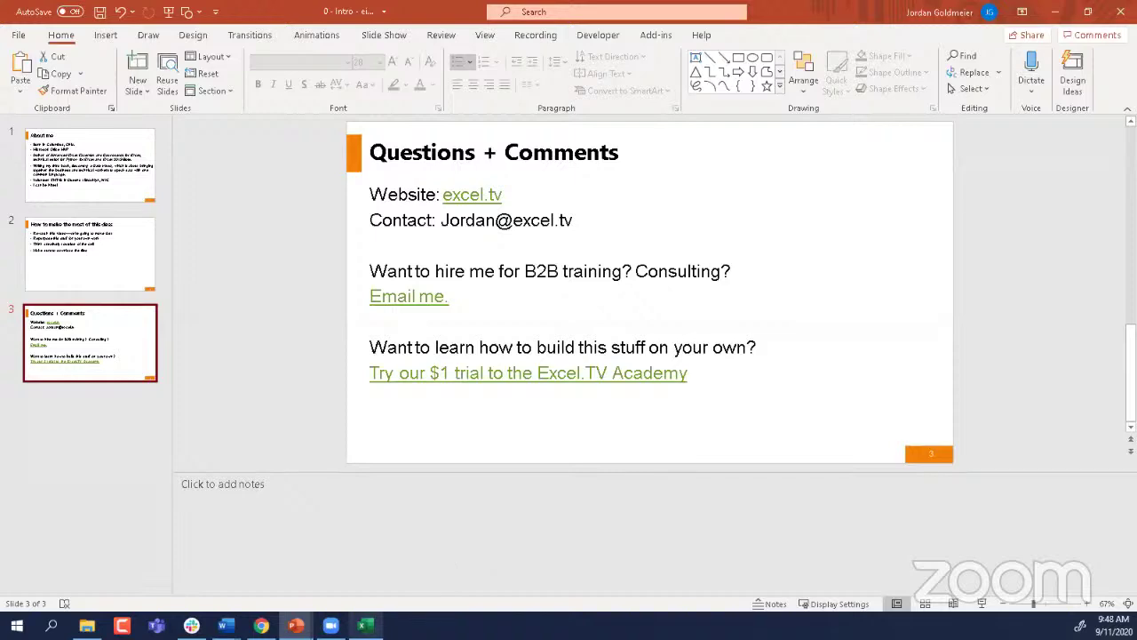
click(363, 625)
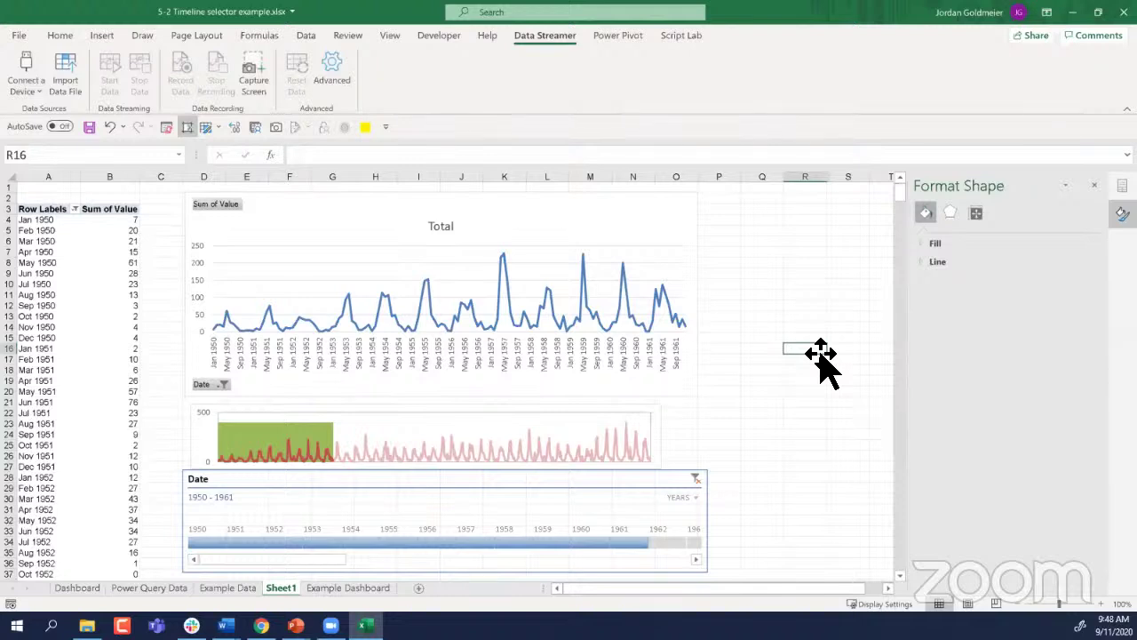
Step: Open the Visual Basic editor for the timeline workbook and show it at full-screen size
click(60, 36)
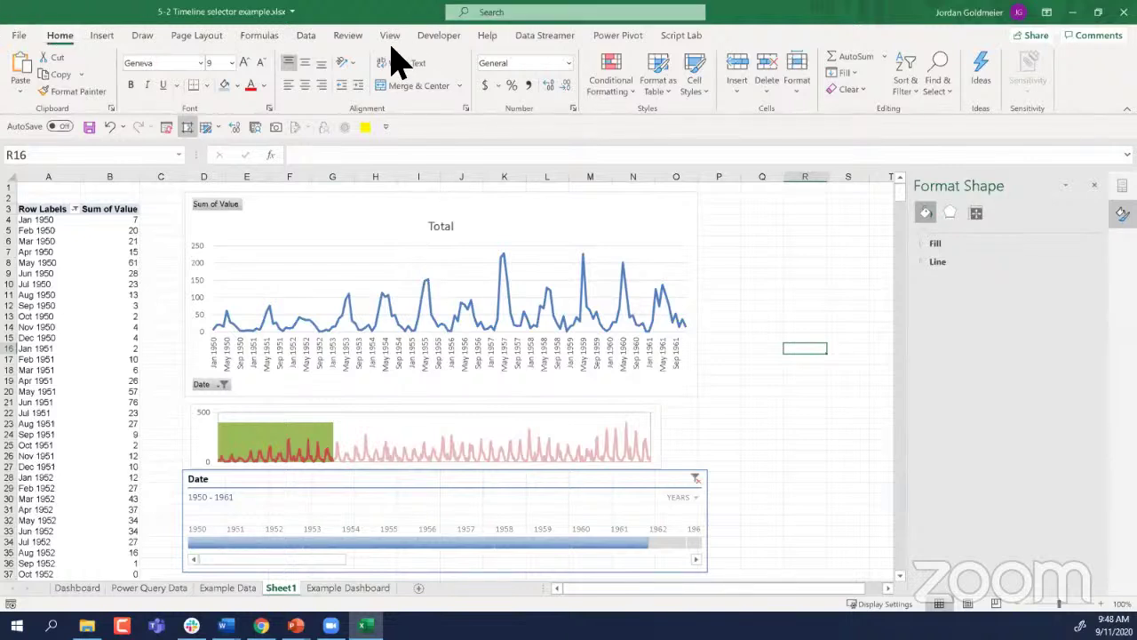
click(439, 34)
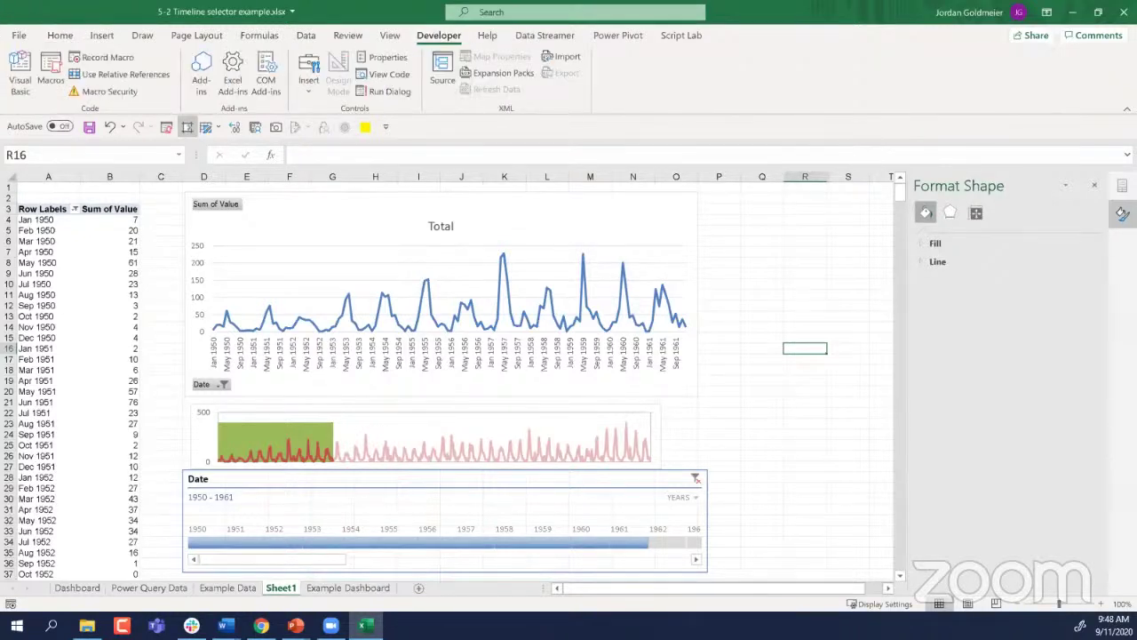
click(19, 55)
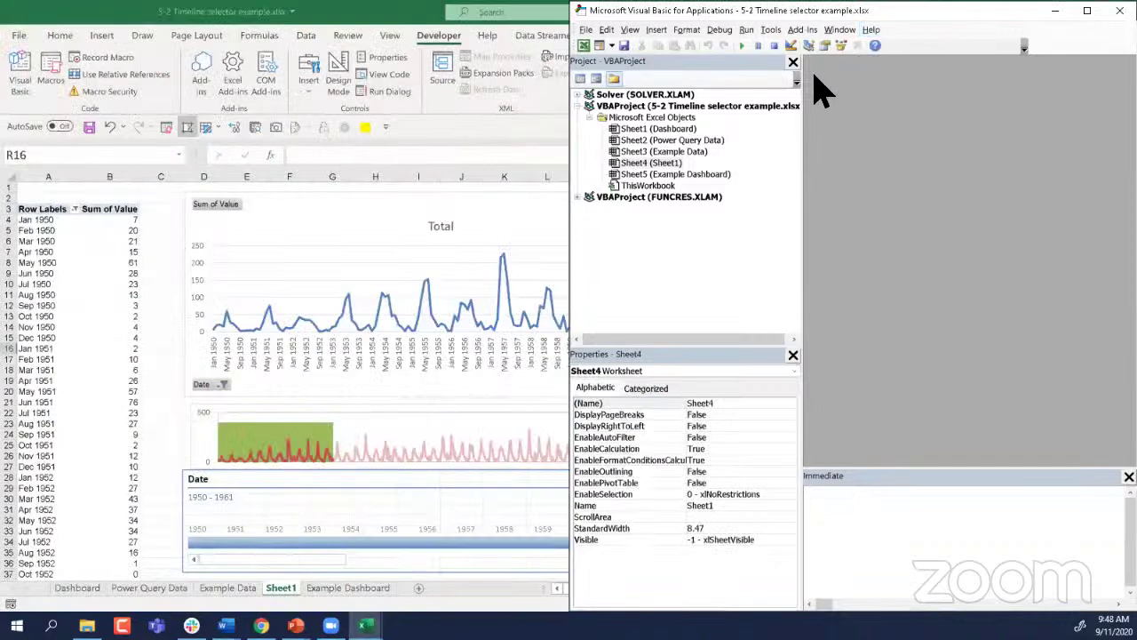
key(super+Left)
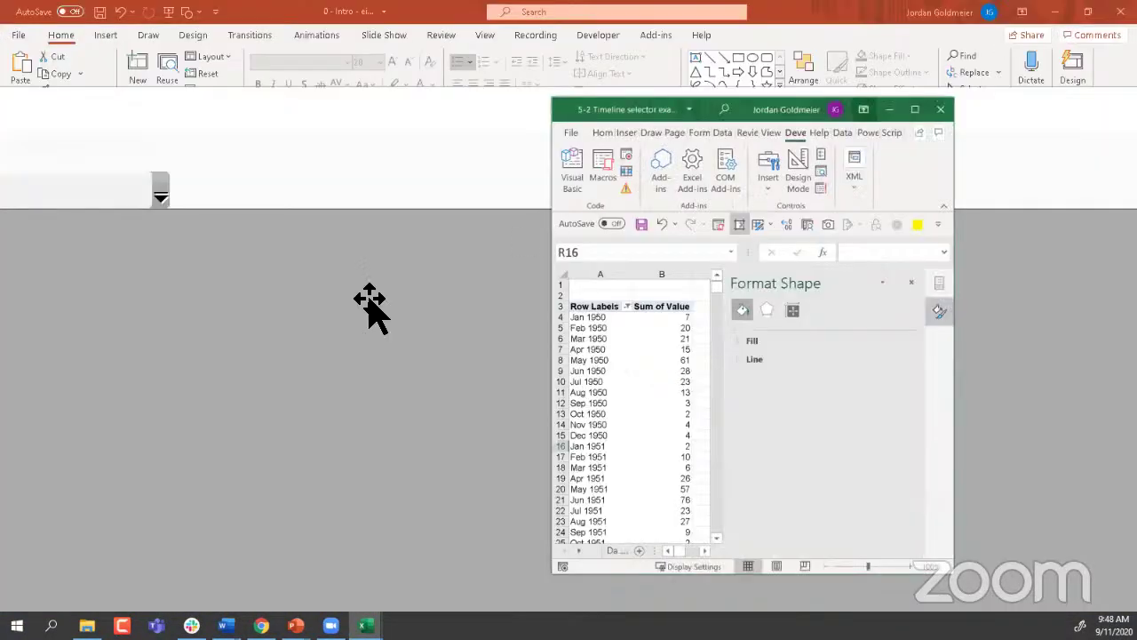
key(alt+F11)
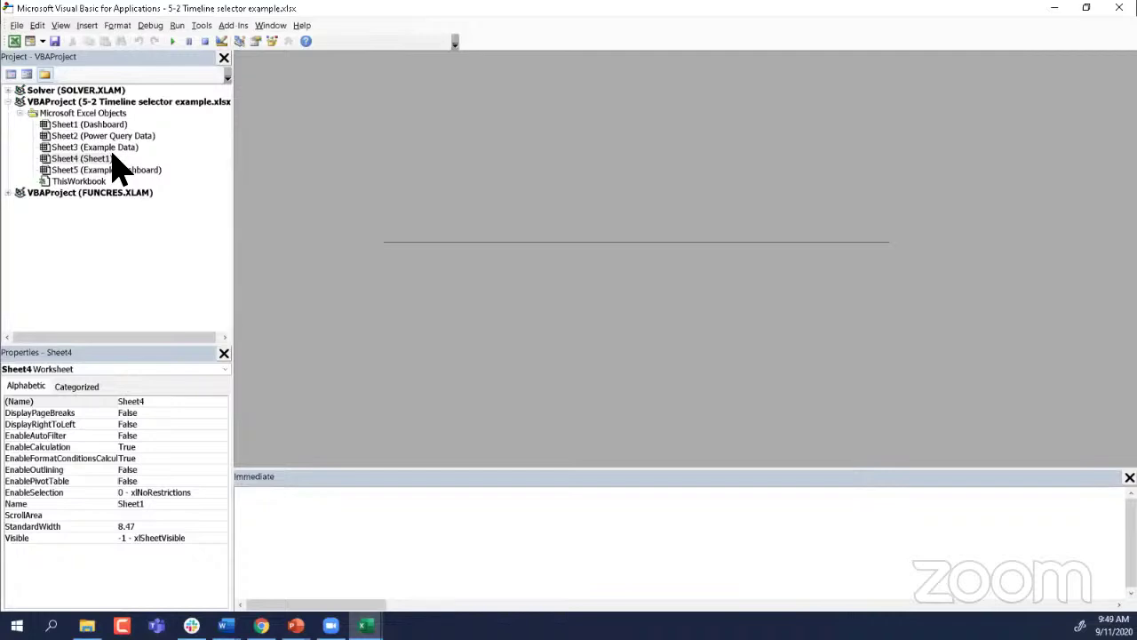
Step: Look through the sheets' code modules and add a Worksheet_SelectionChange event procedure to the Sheet1 (Dashboard) module
double_click(69, 138)
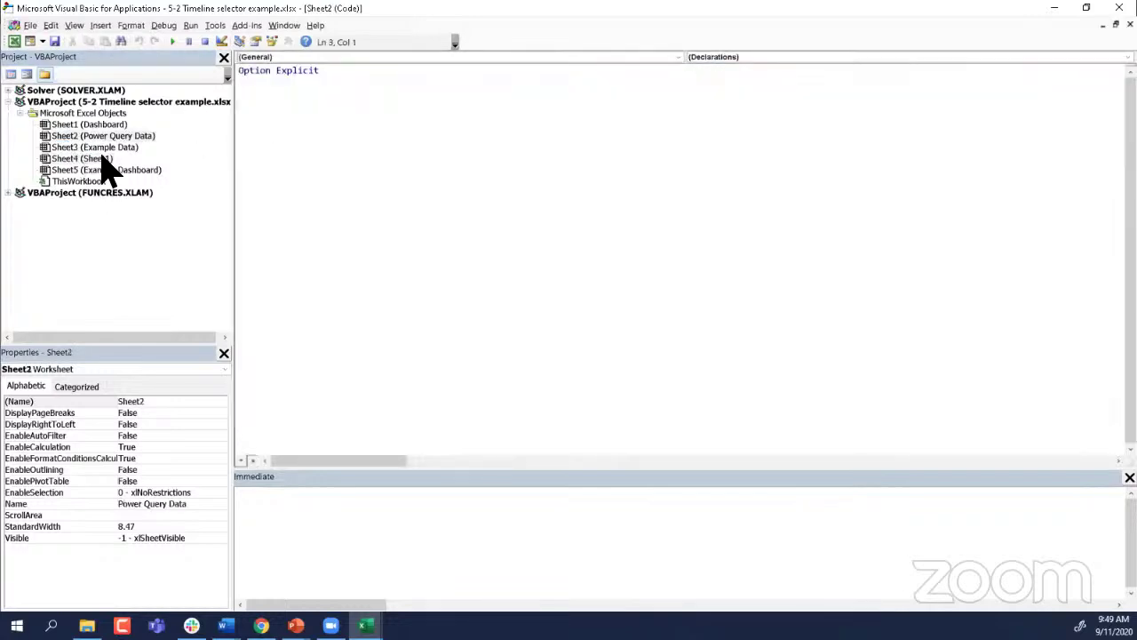
double_click(87, 148)
double_click(84, 158)
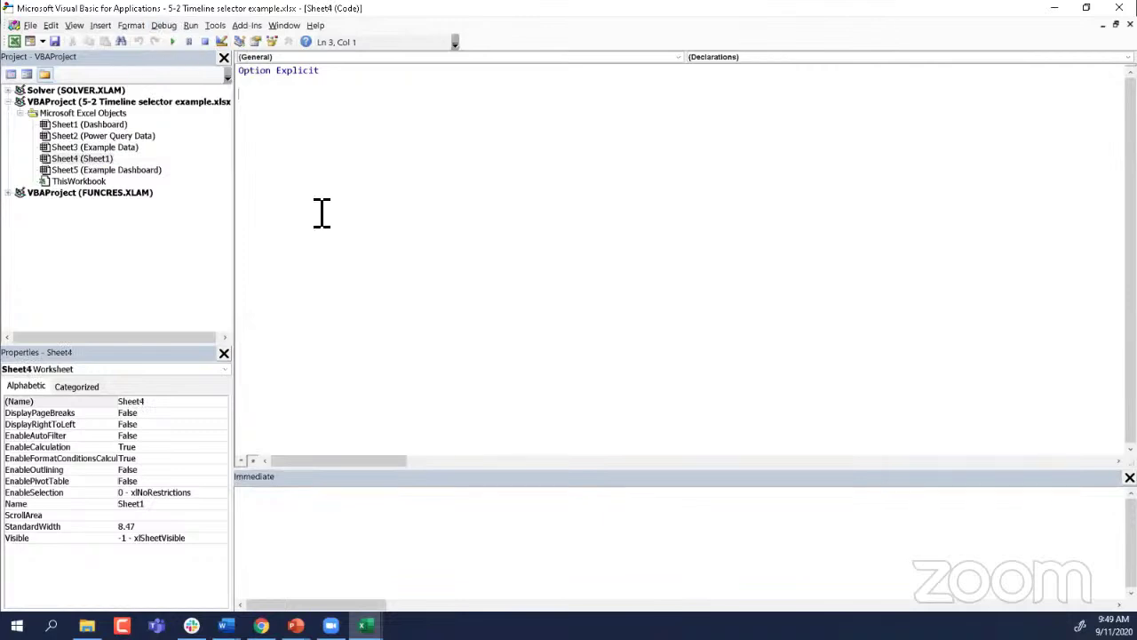
double_click(98, 125)
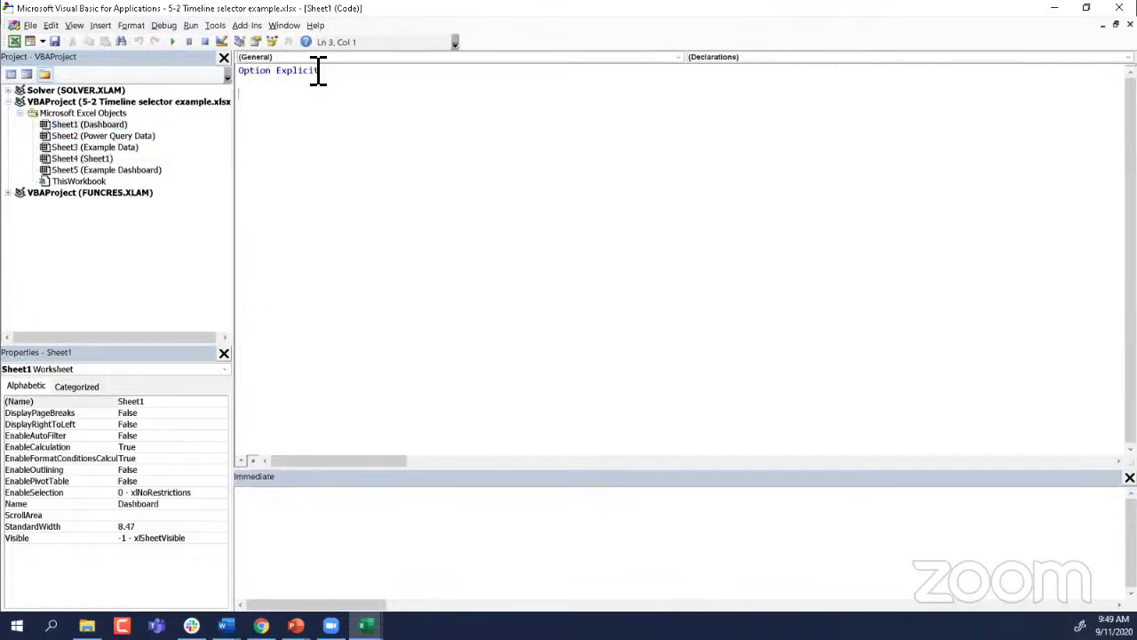
click(311, 57)
click(303, 75)
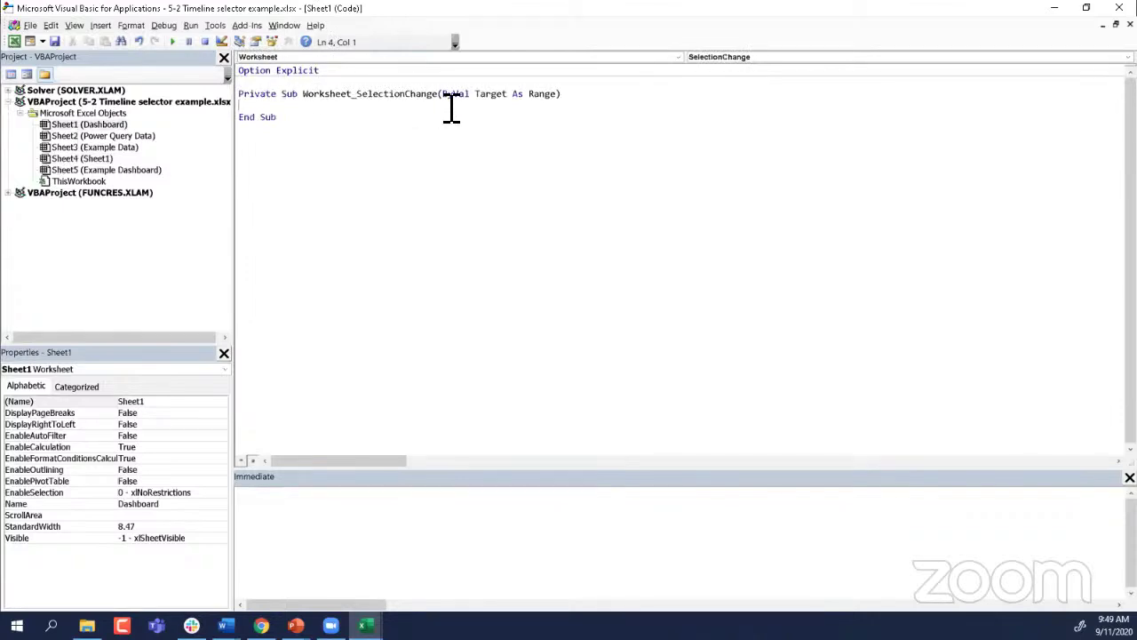
Step: Add the indented line MsgBox "hello1" to the body of the Worksheet_SelectionChange procedure
text(msgbox ")
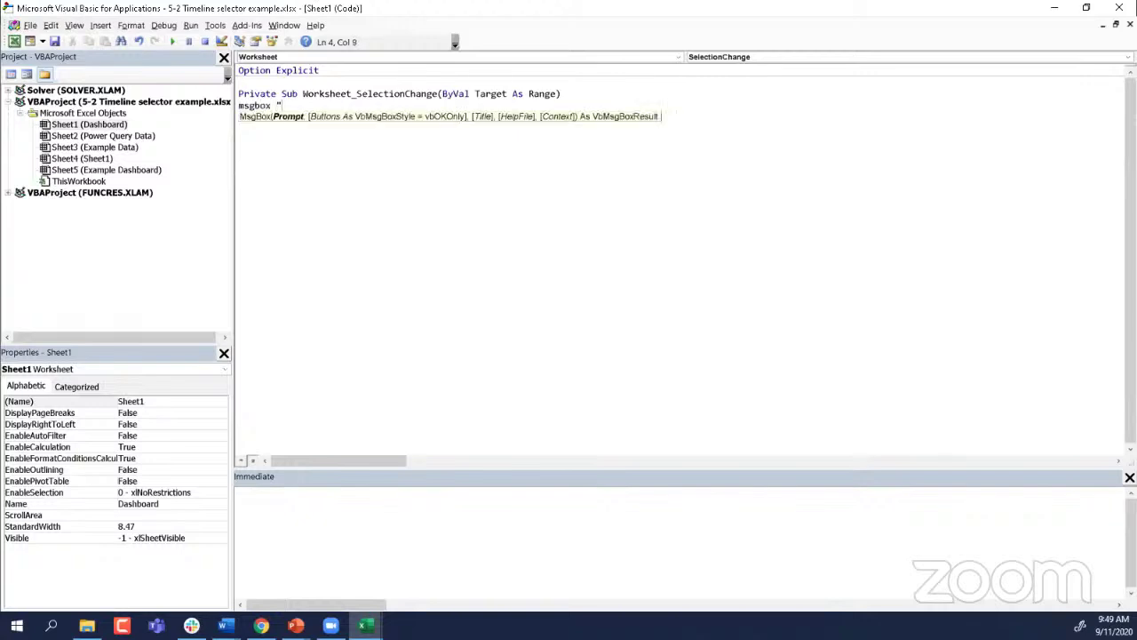
text(hello1")
key(Down)
click(255, 107)
key(Home)
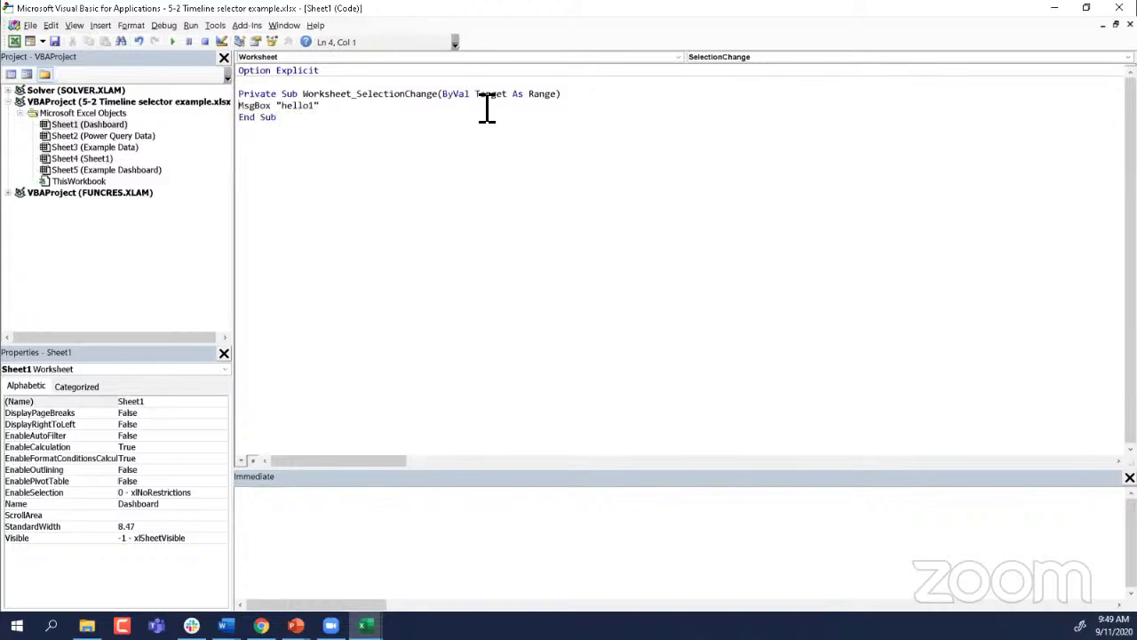
key(Tab)
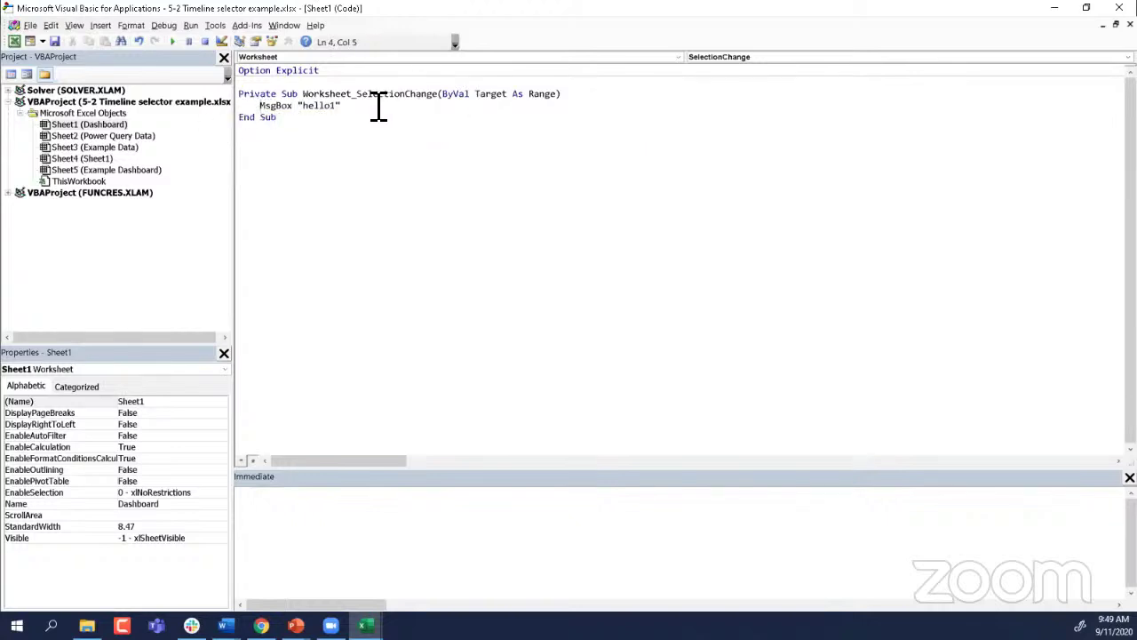
Step: Switch to the workbook's Dashboard sheet, deselect the overview chart, and return to the Visual Basic editor
click(365, 626)
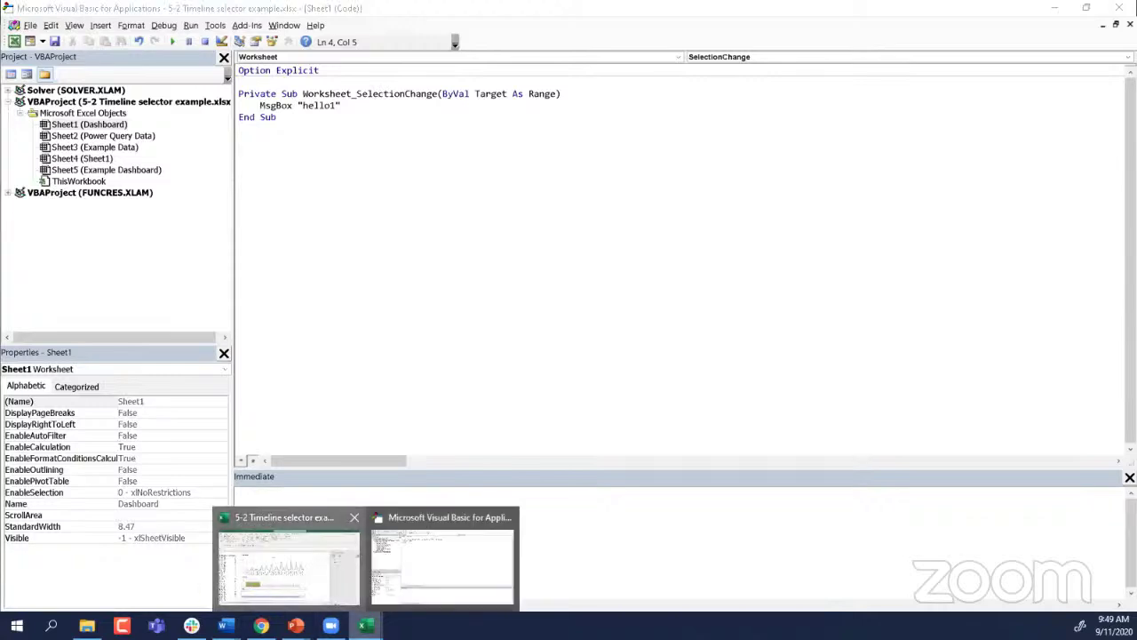
click(289, 566)
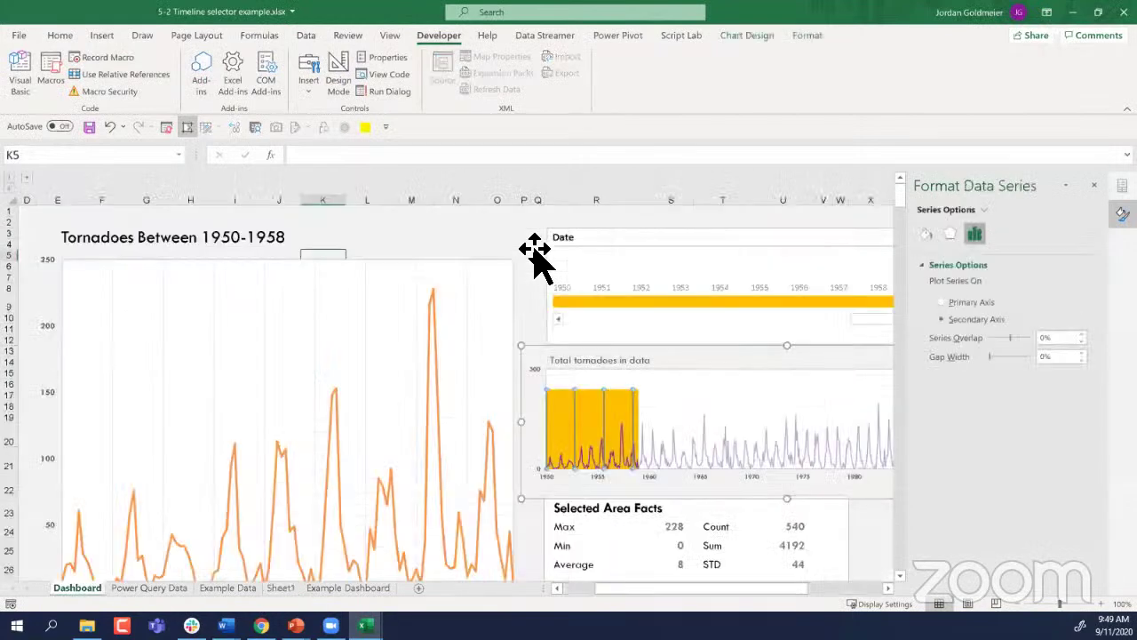
click(578, 358)
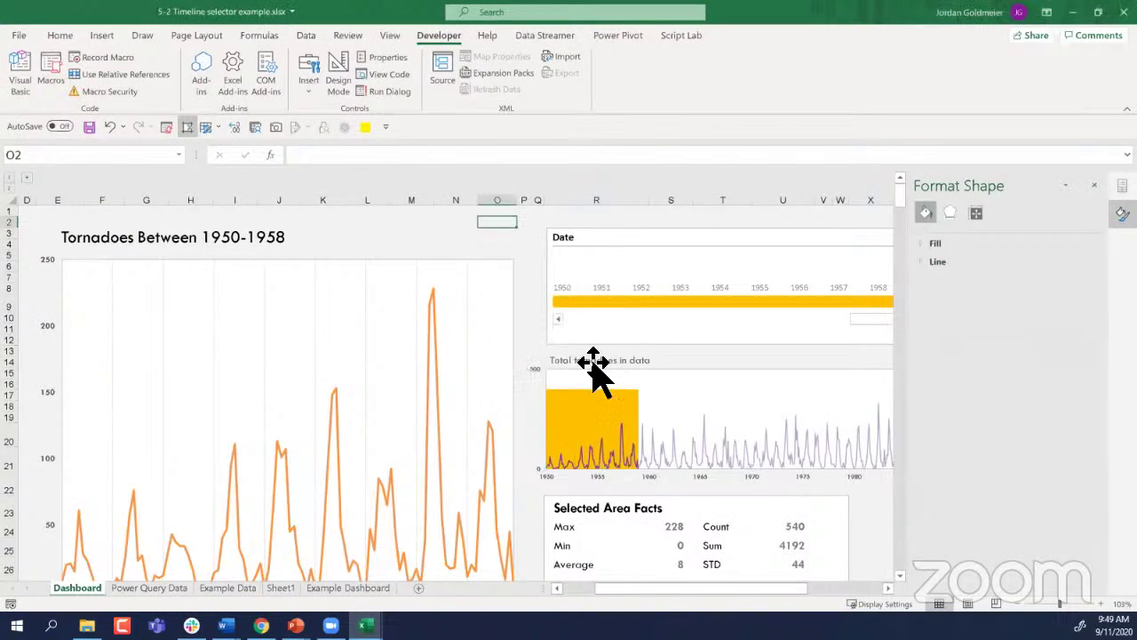
mouse_move(363, 626)
click(444, 551)
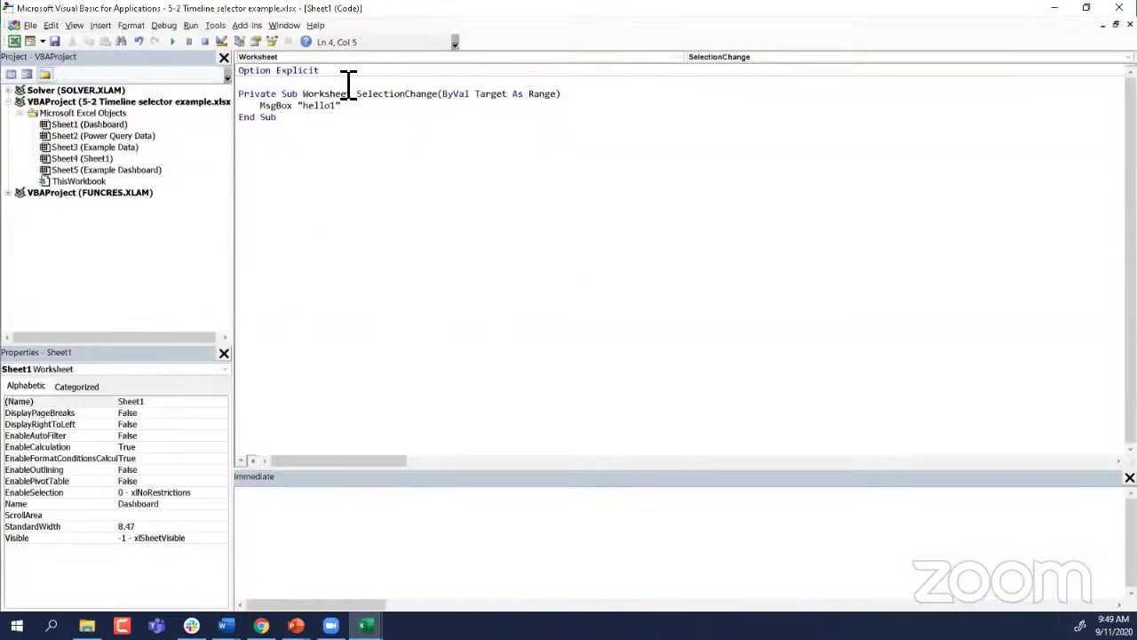
Step: Delete all code from the Sheet1 (Dashboard) module, including the Option Explicit line, and minimize its code window
drag(355, 109, 237, 96)
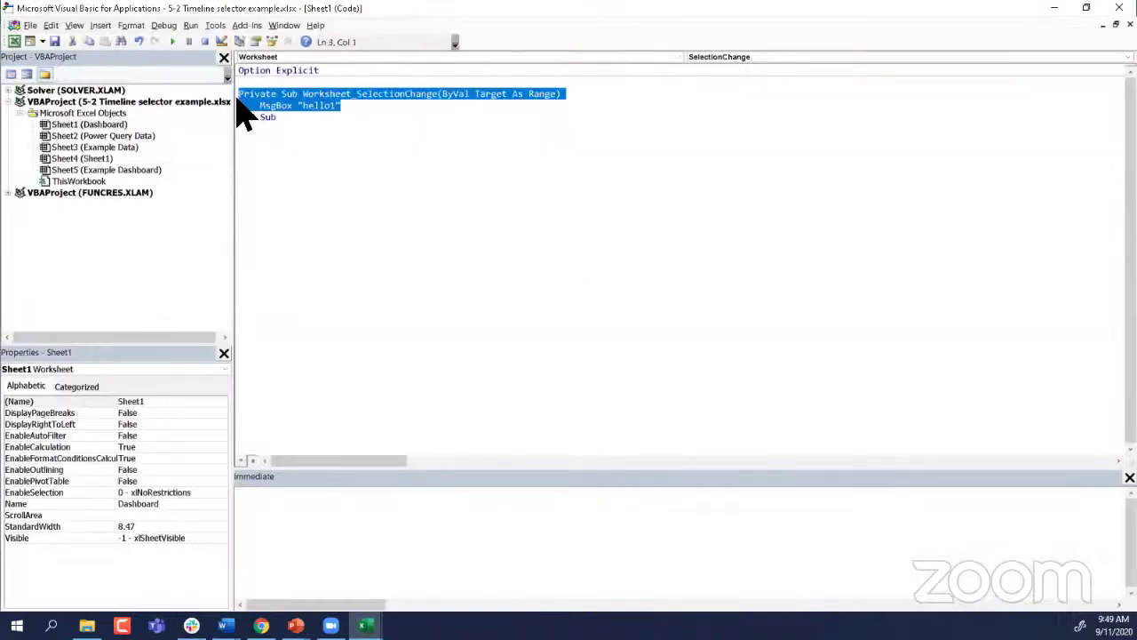
key(Delete)
drag(329, 104, 193, 67)
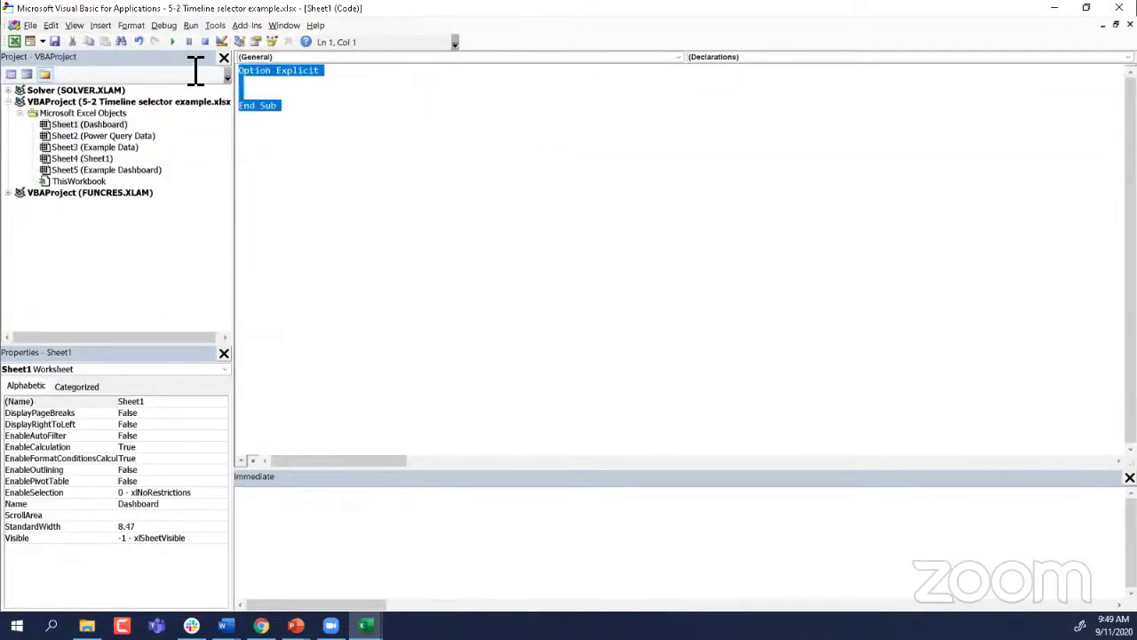
key(Delete)
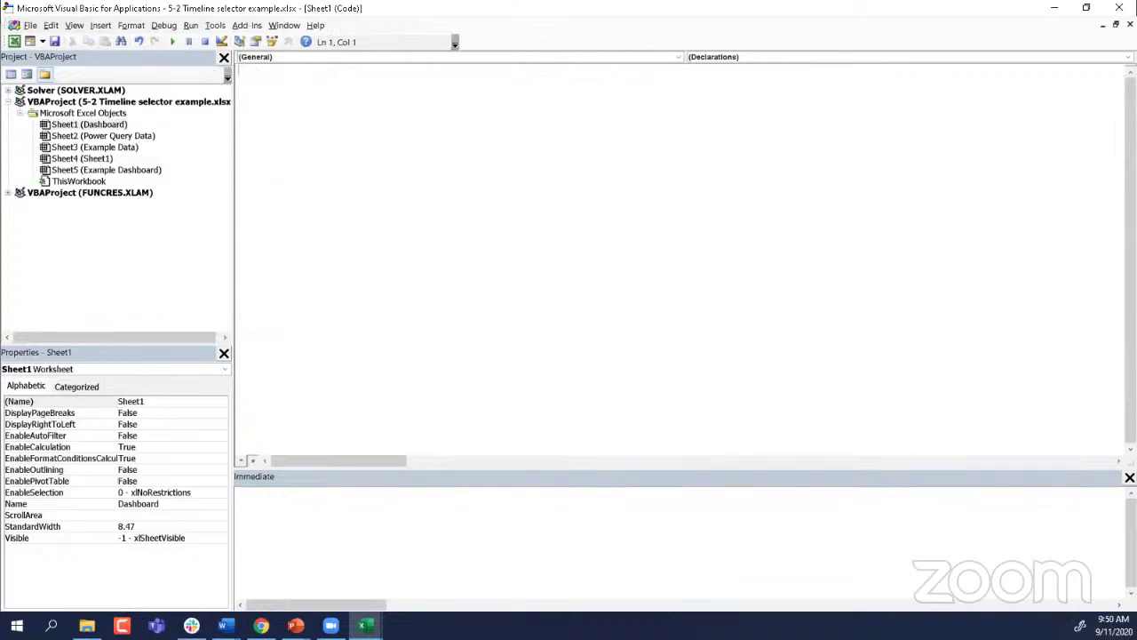
click(1102, 25)
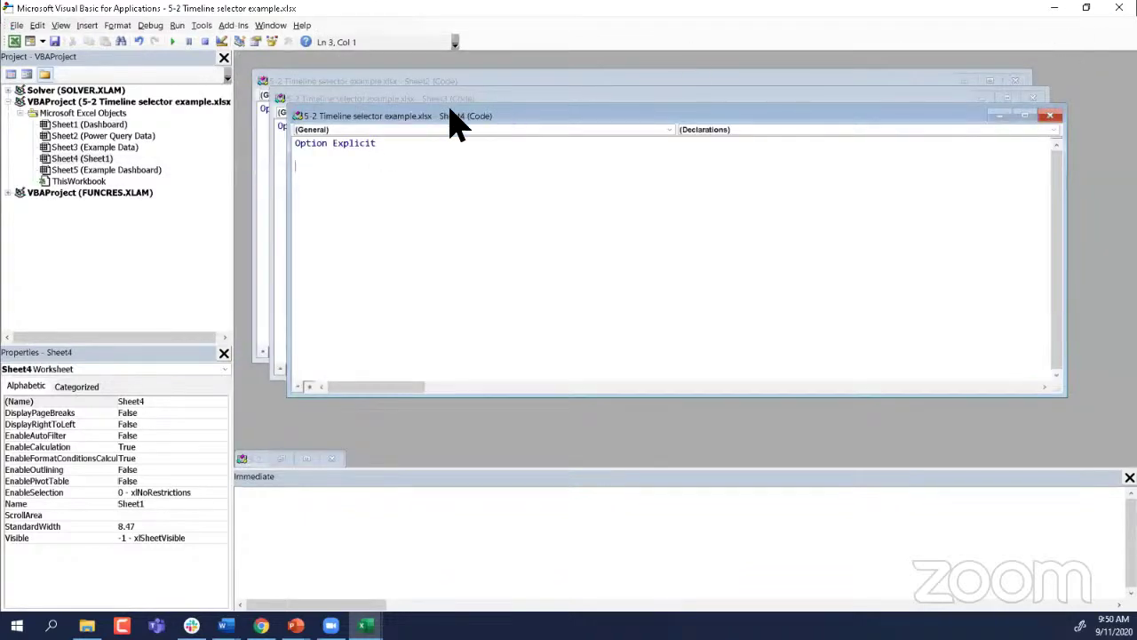
Step: Return to the Excel workbook and look over the personal add-ins in Office Add-ins
click(364, 625)
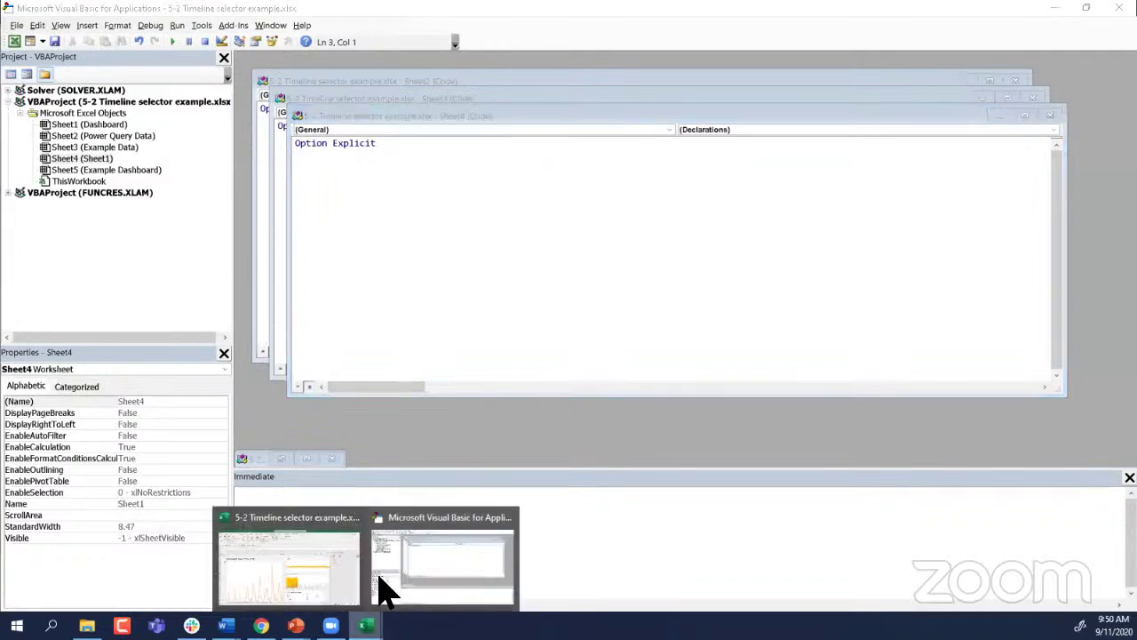
click(284, 577)
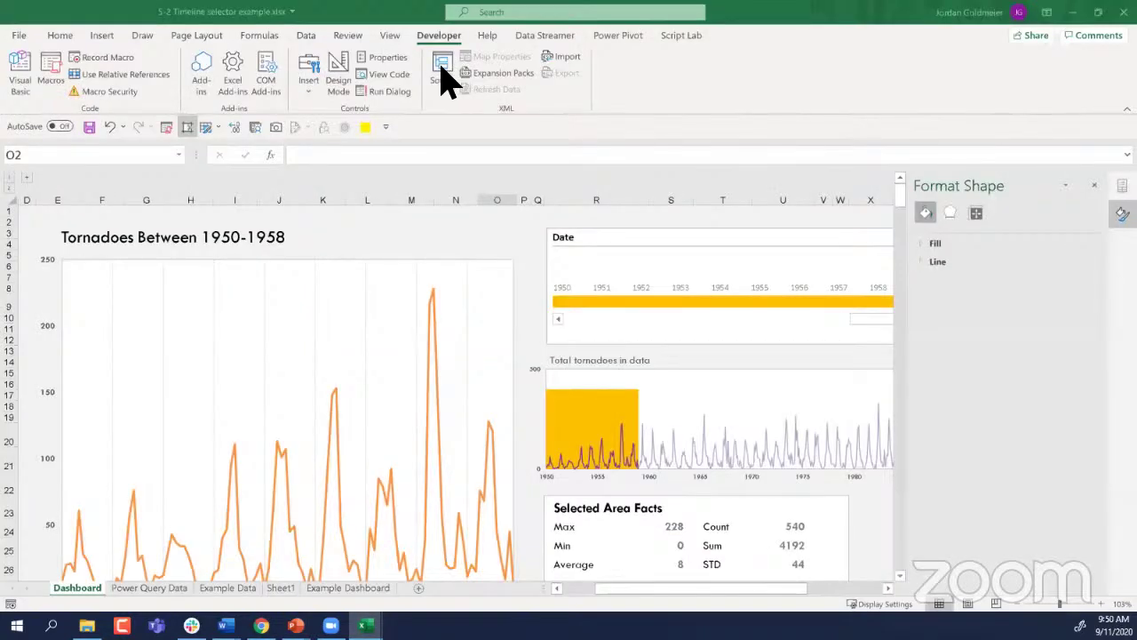
click(201, 82)
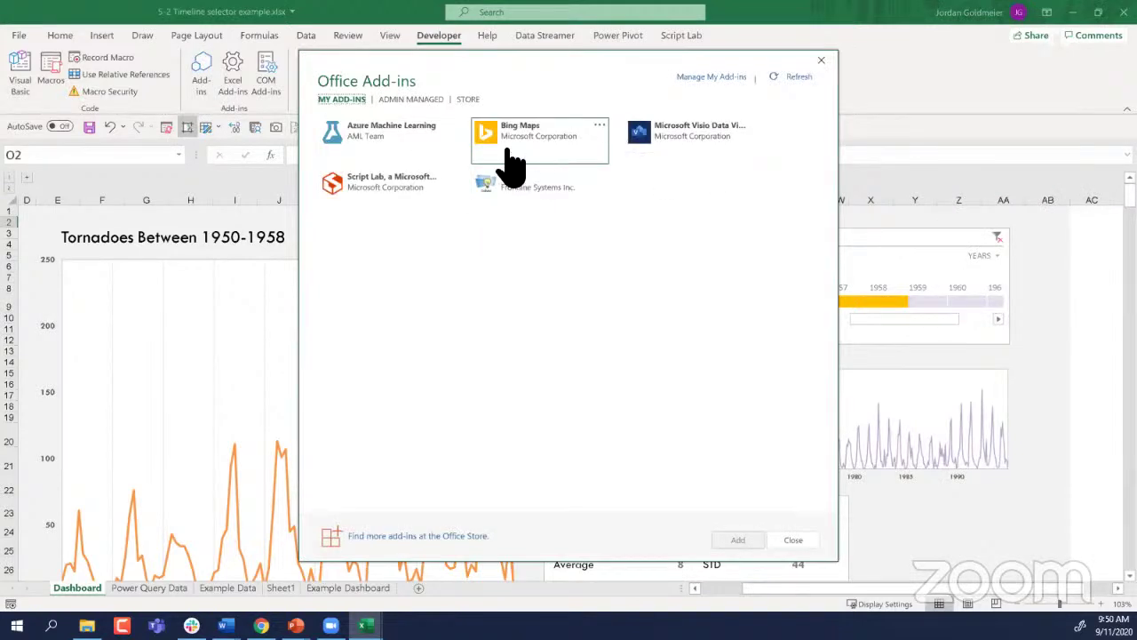
drag(562, 160, 465, 229)
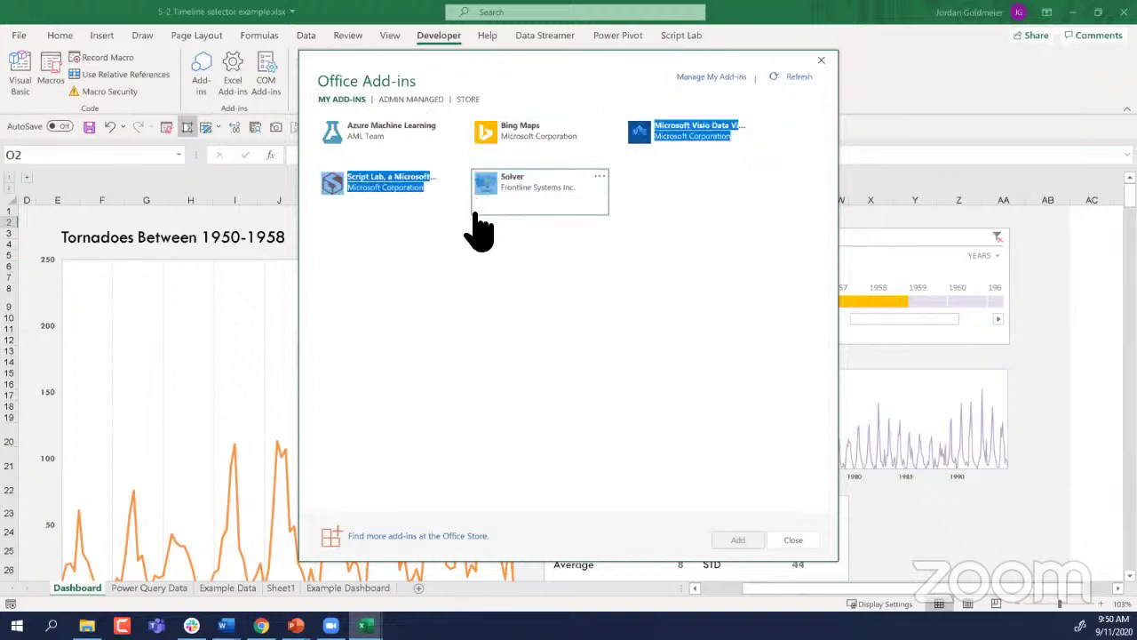
click(821, 62)
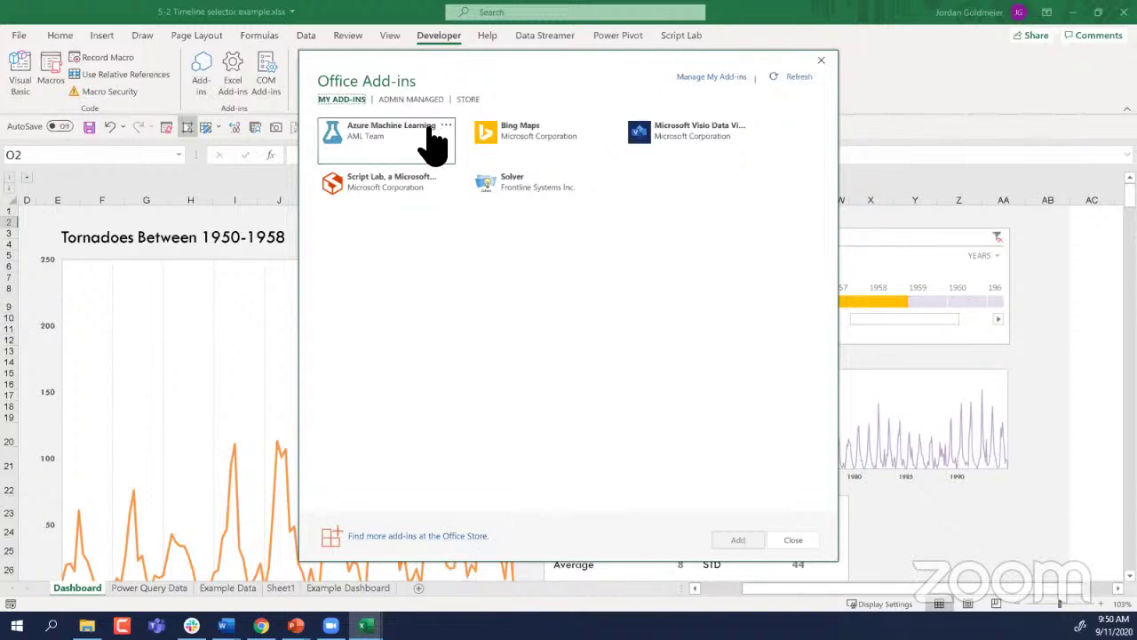
Step: Browse the admin-managed and store add-ins, view the Script Lab details page, and go back to the store list
click(410, 100)
click(467, 100)
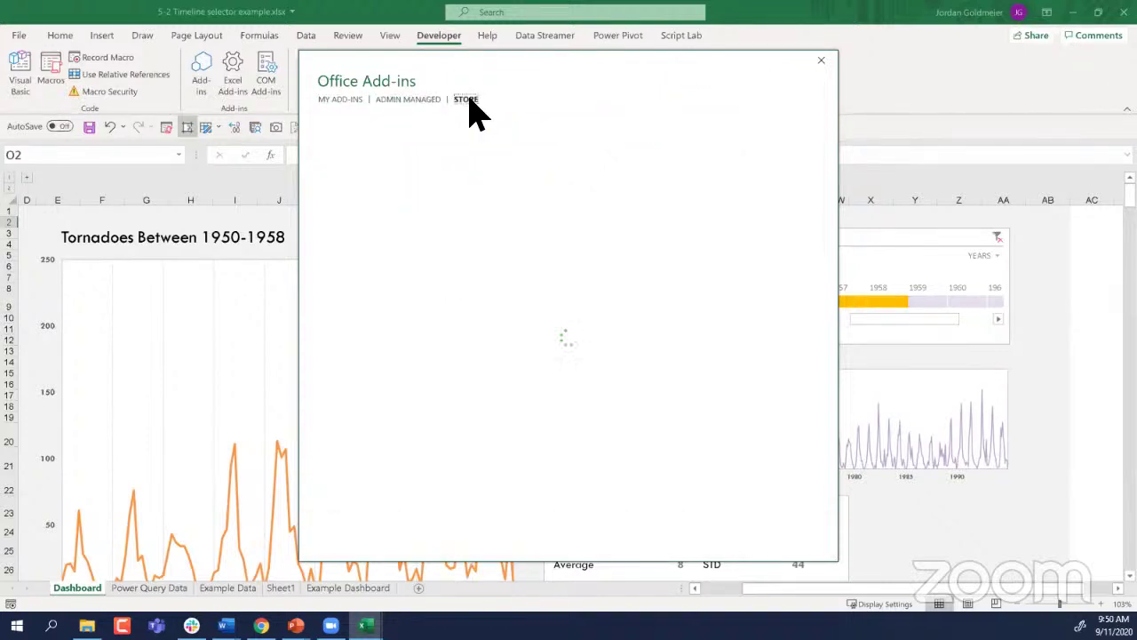
click(469, 100)
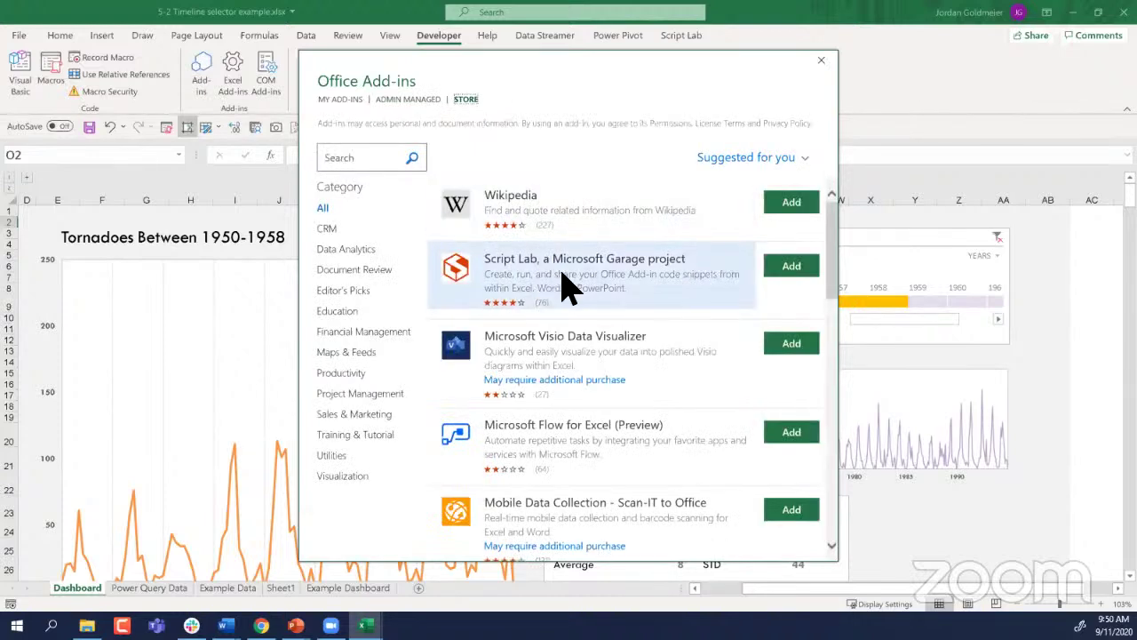
click(572, 286)
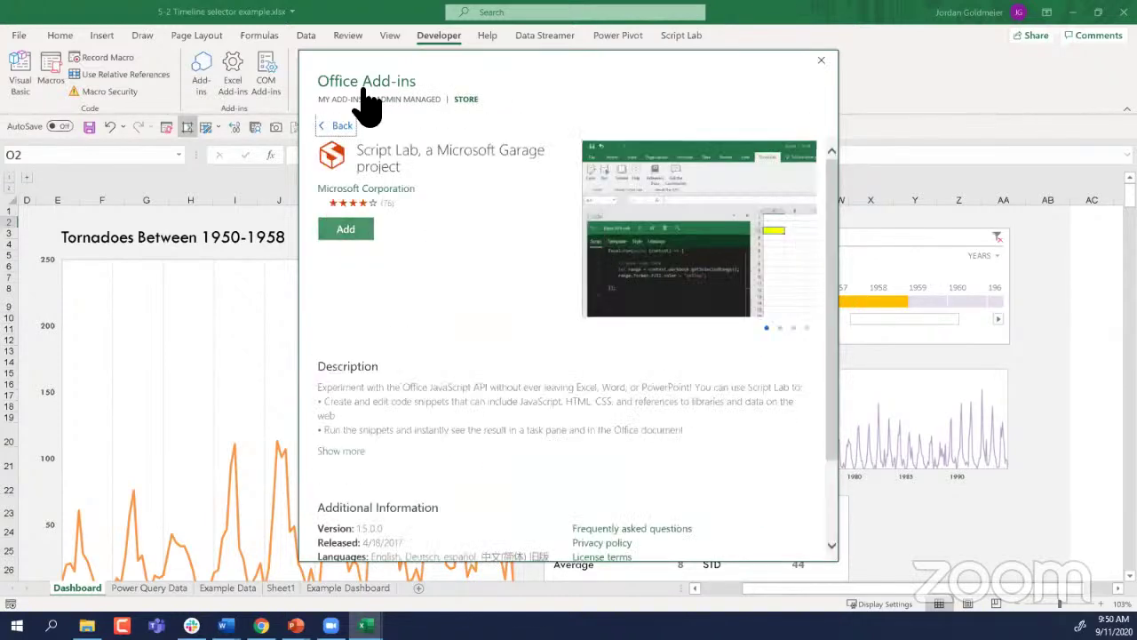
click(341, 127)
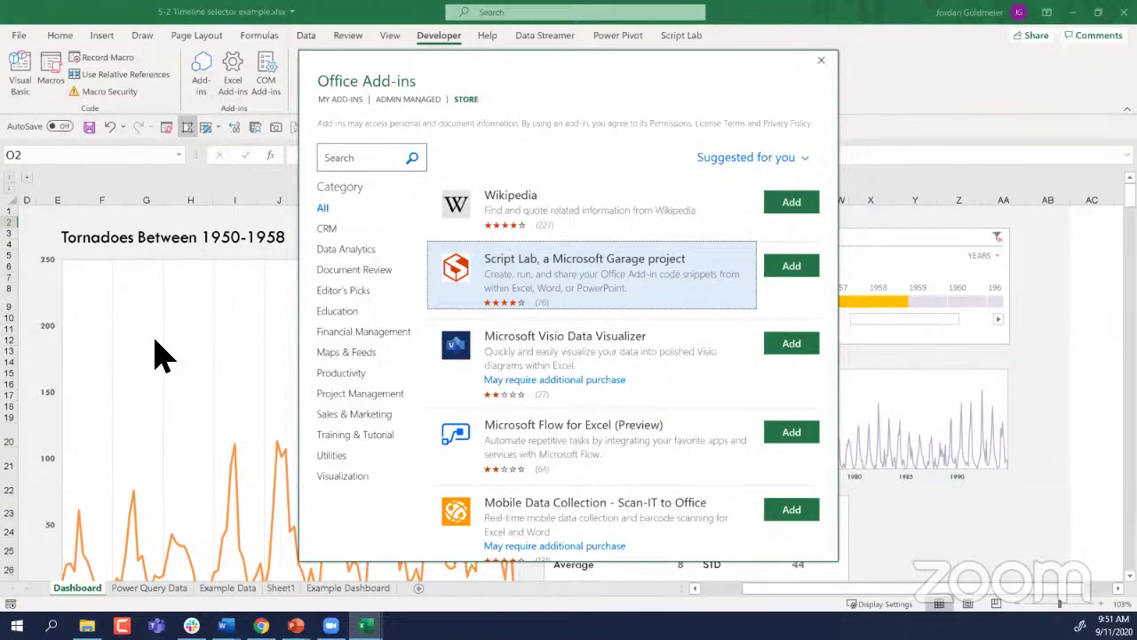
Step: Add the Wikipedia add-in from the Office store, accepting its license terms and privacy policy
click(605, 212)
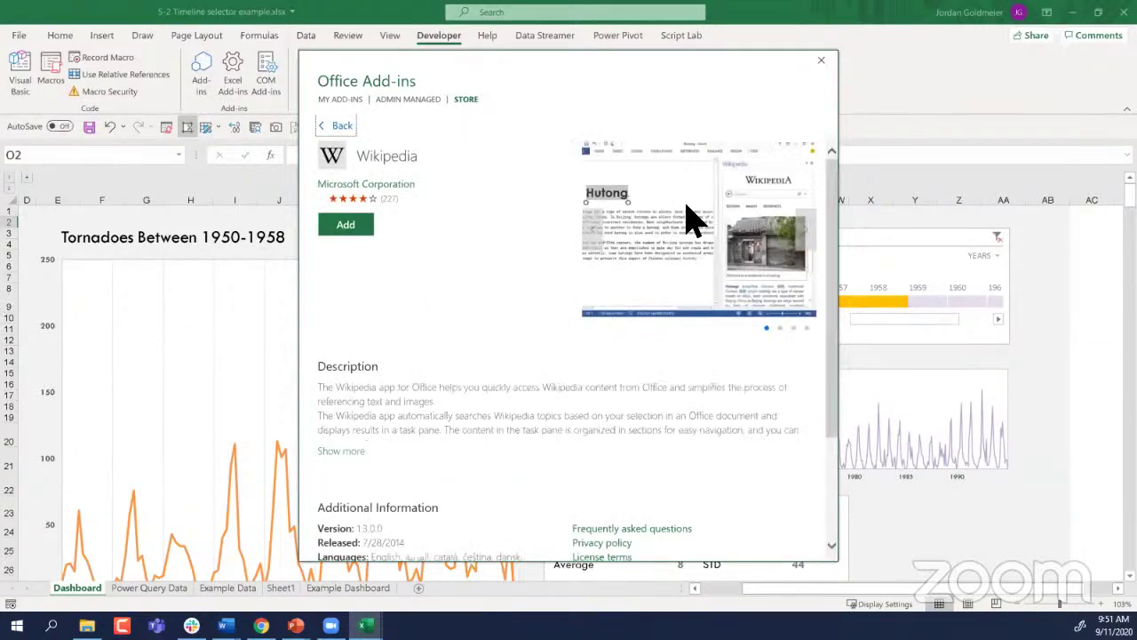
click(341, 226)
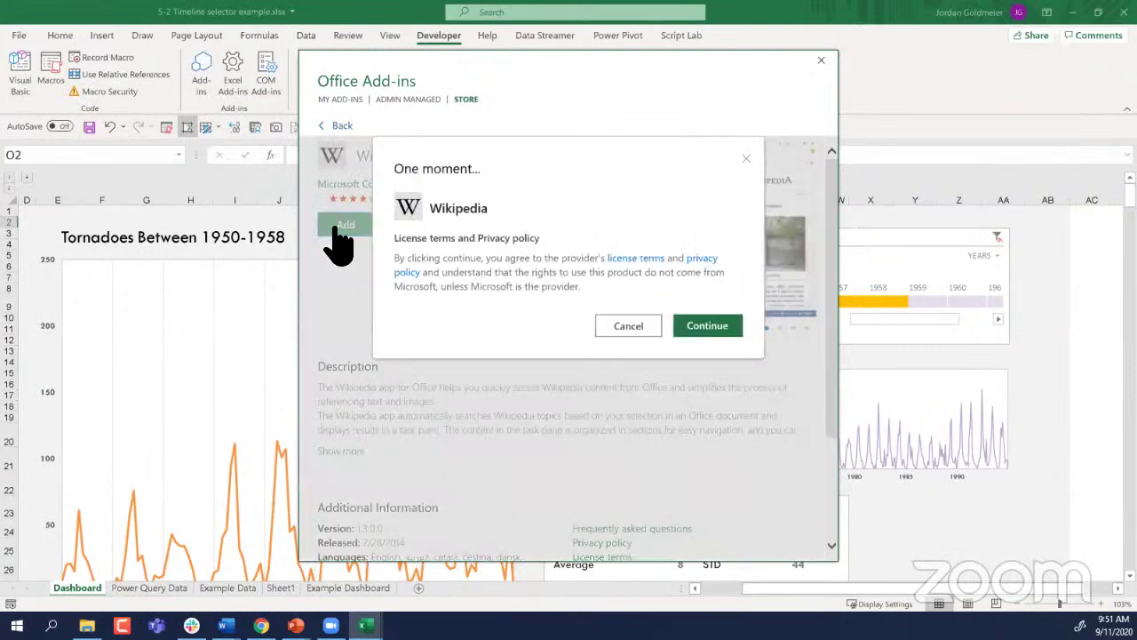
click(679, 324)
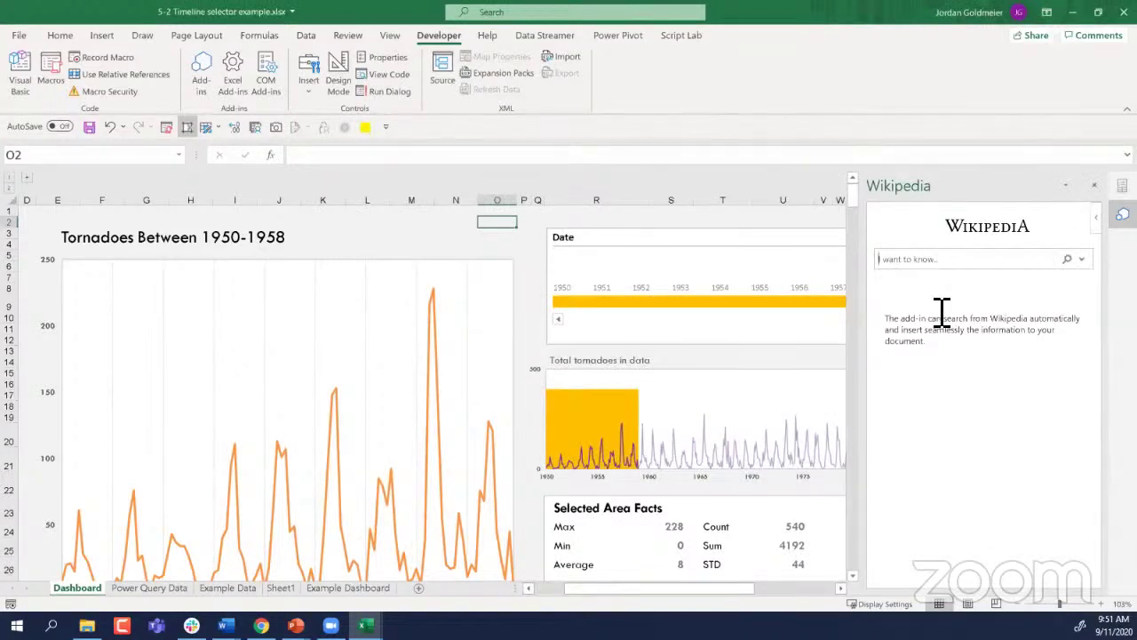
Step: Search the Wikipedia add-in for "excel" and view the resulting article beside the dashboard
text(excel)
key(Return)
scroll(477, 421, down, 5)
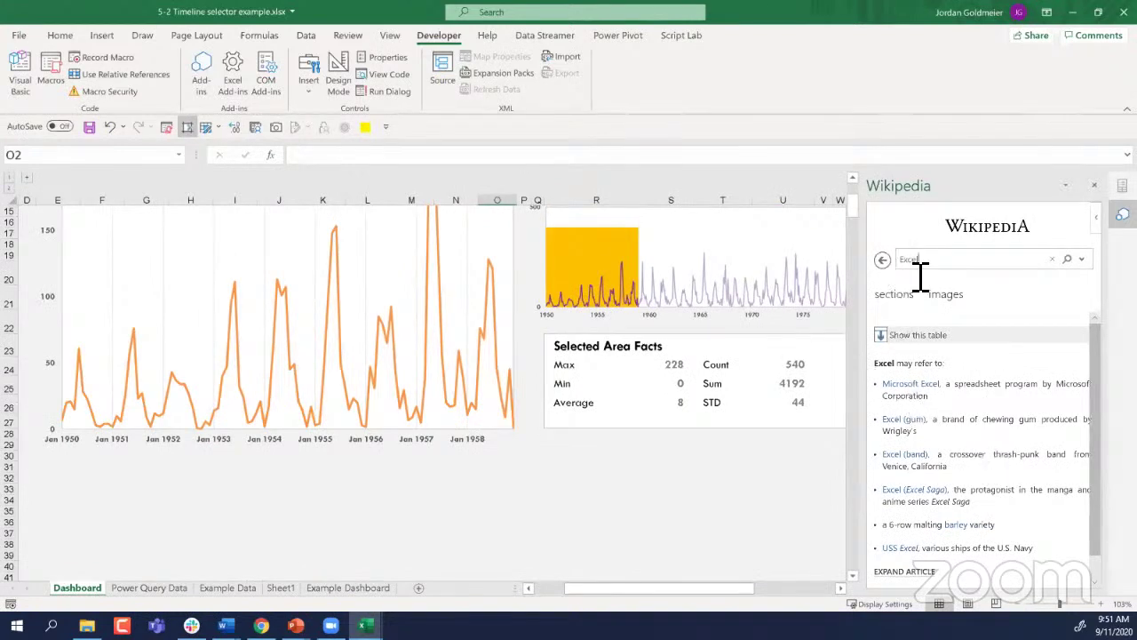
Step: Move the selection to an empty cell below the dashboard and close the Wikipedia add-in
click(306, 513)
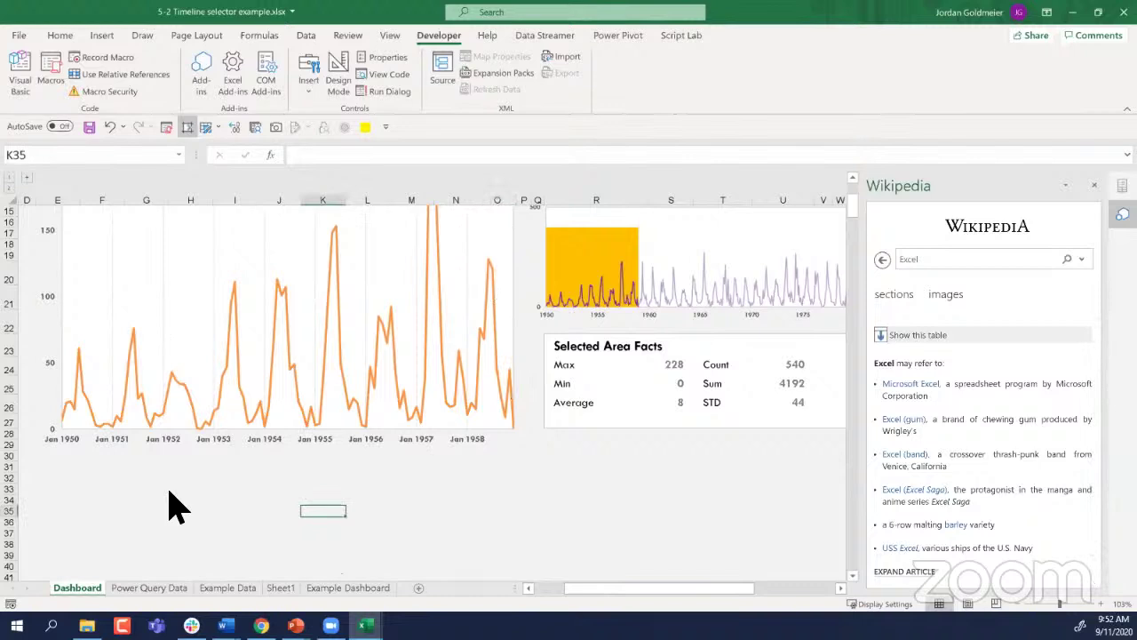
click(626, 567)
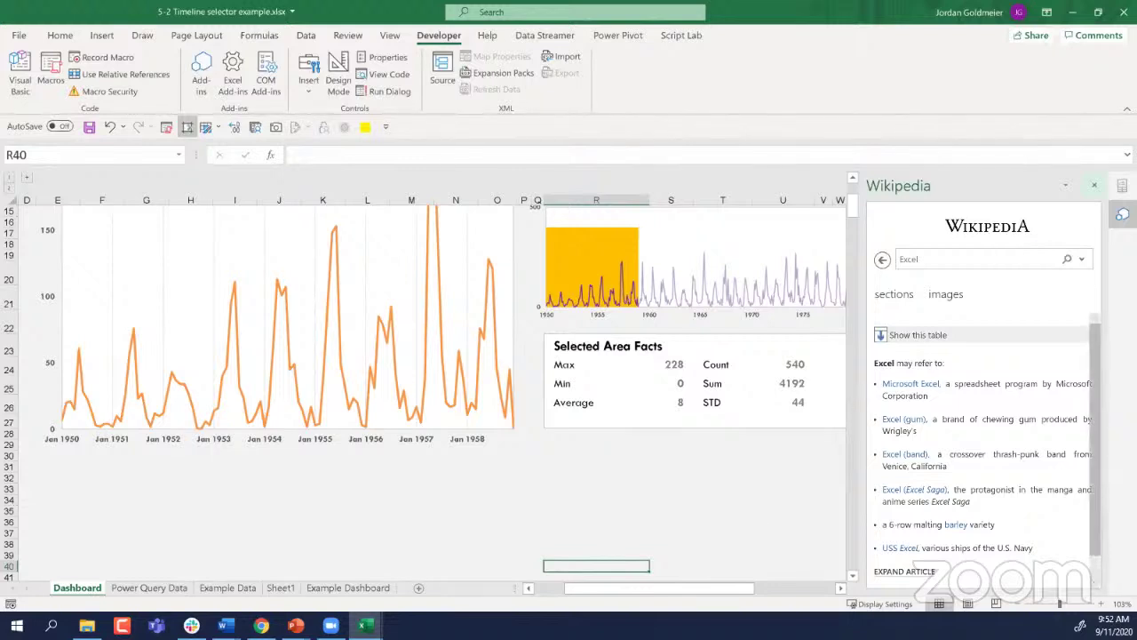
click(1094, 184)
scroll(889, 432, up, 5)
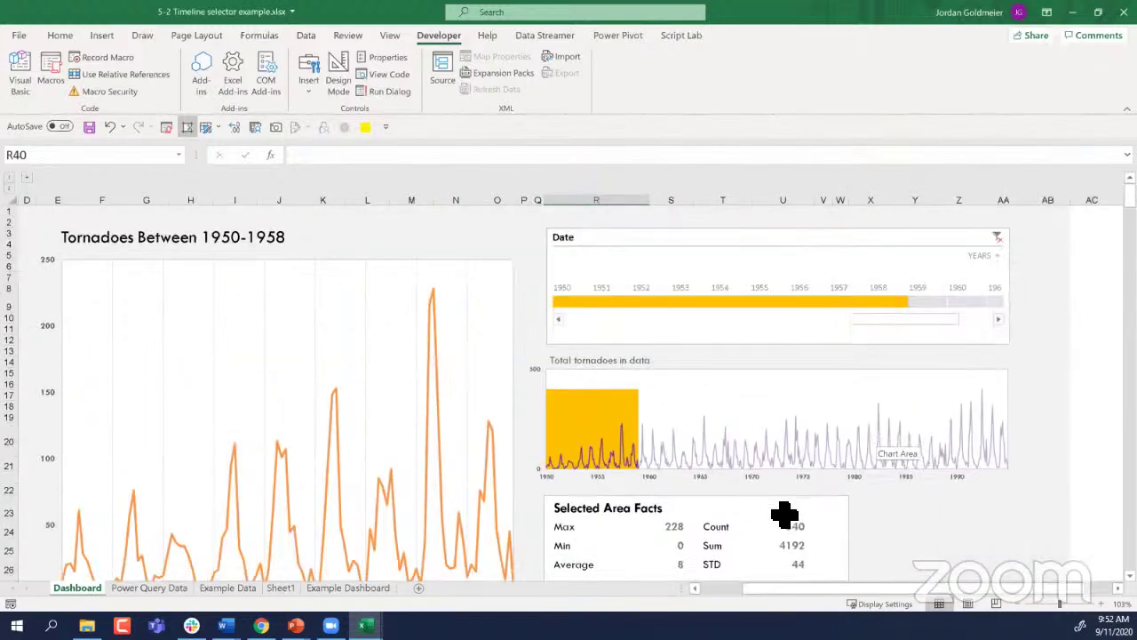
Step: Select the Count value in Selected Area Facts, and switch to the 0 - Intro presentation in PowerPoint showing Questions + Comments
click(783, 527)
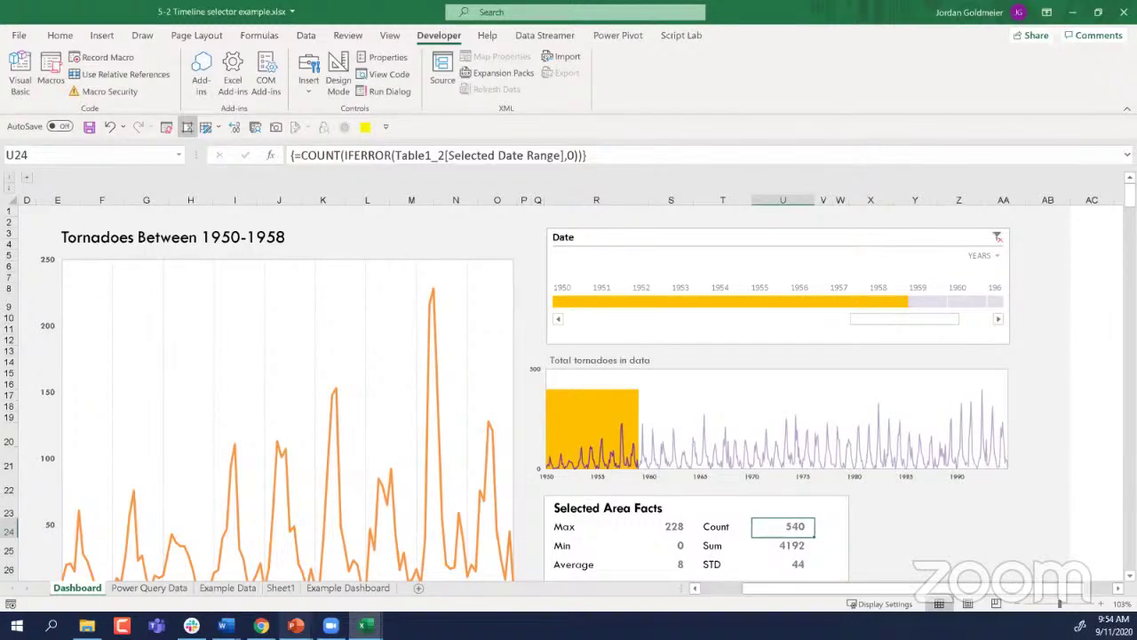
mouse_move(296, 626)
click(210, 556)
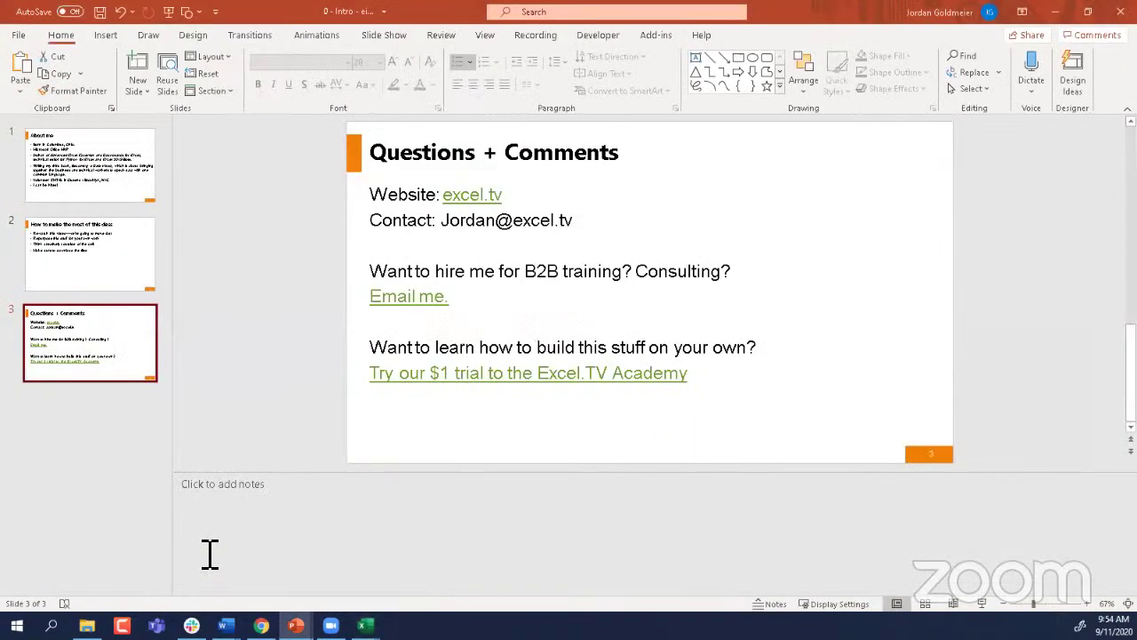